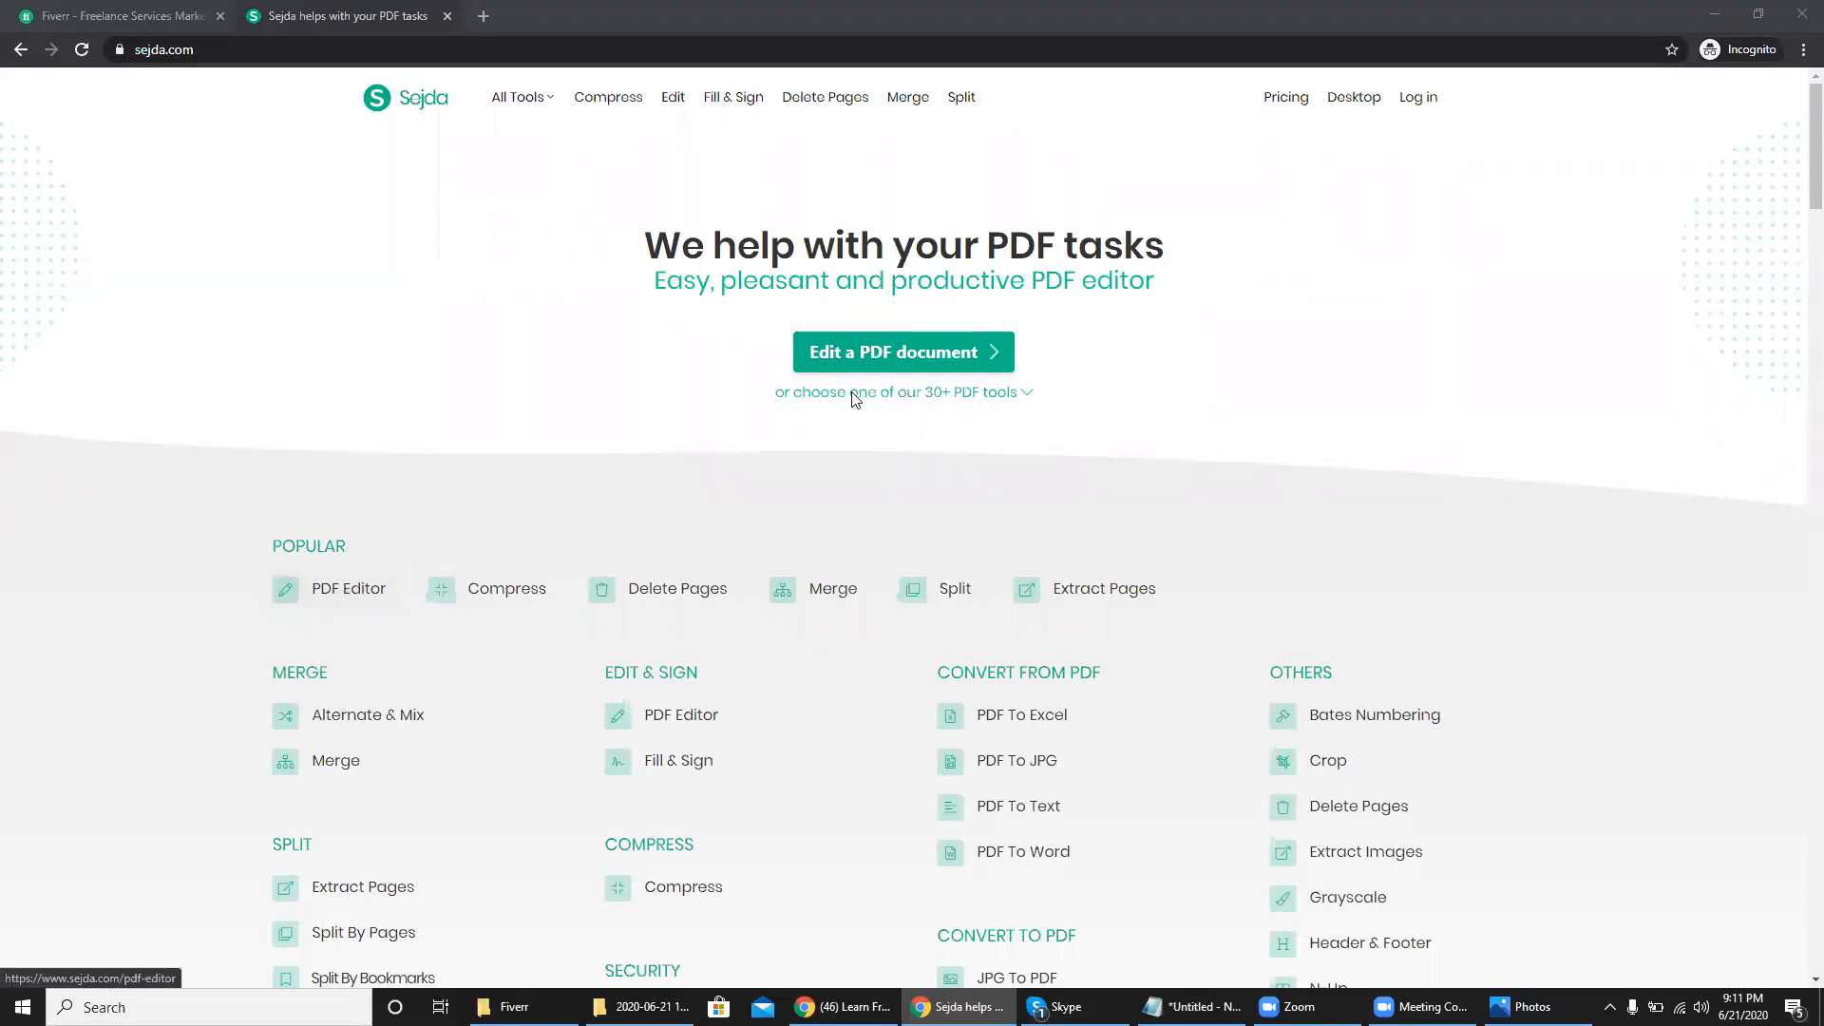
# Step: Open the online PDF editor and start with a blank document
pyautogui.click(362, 605)
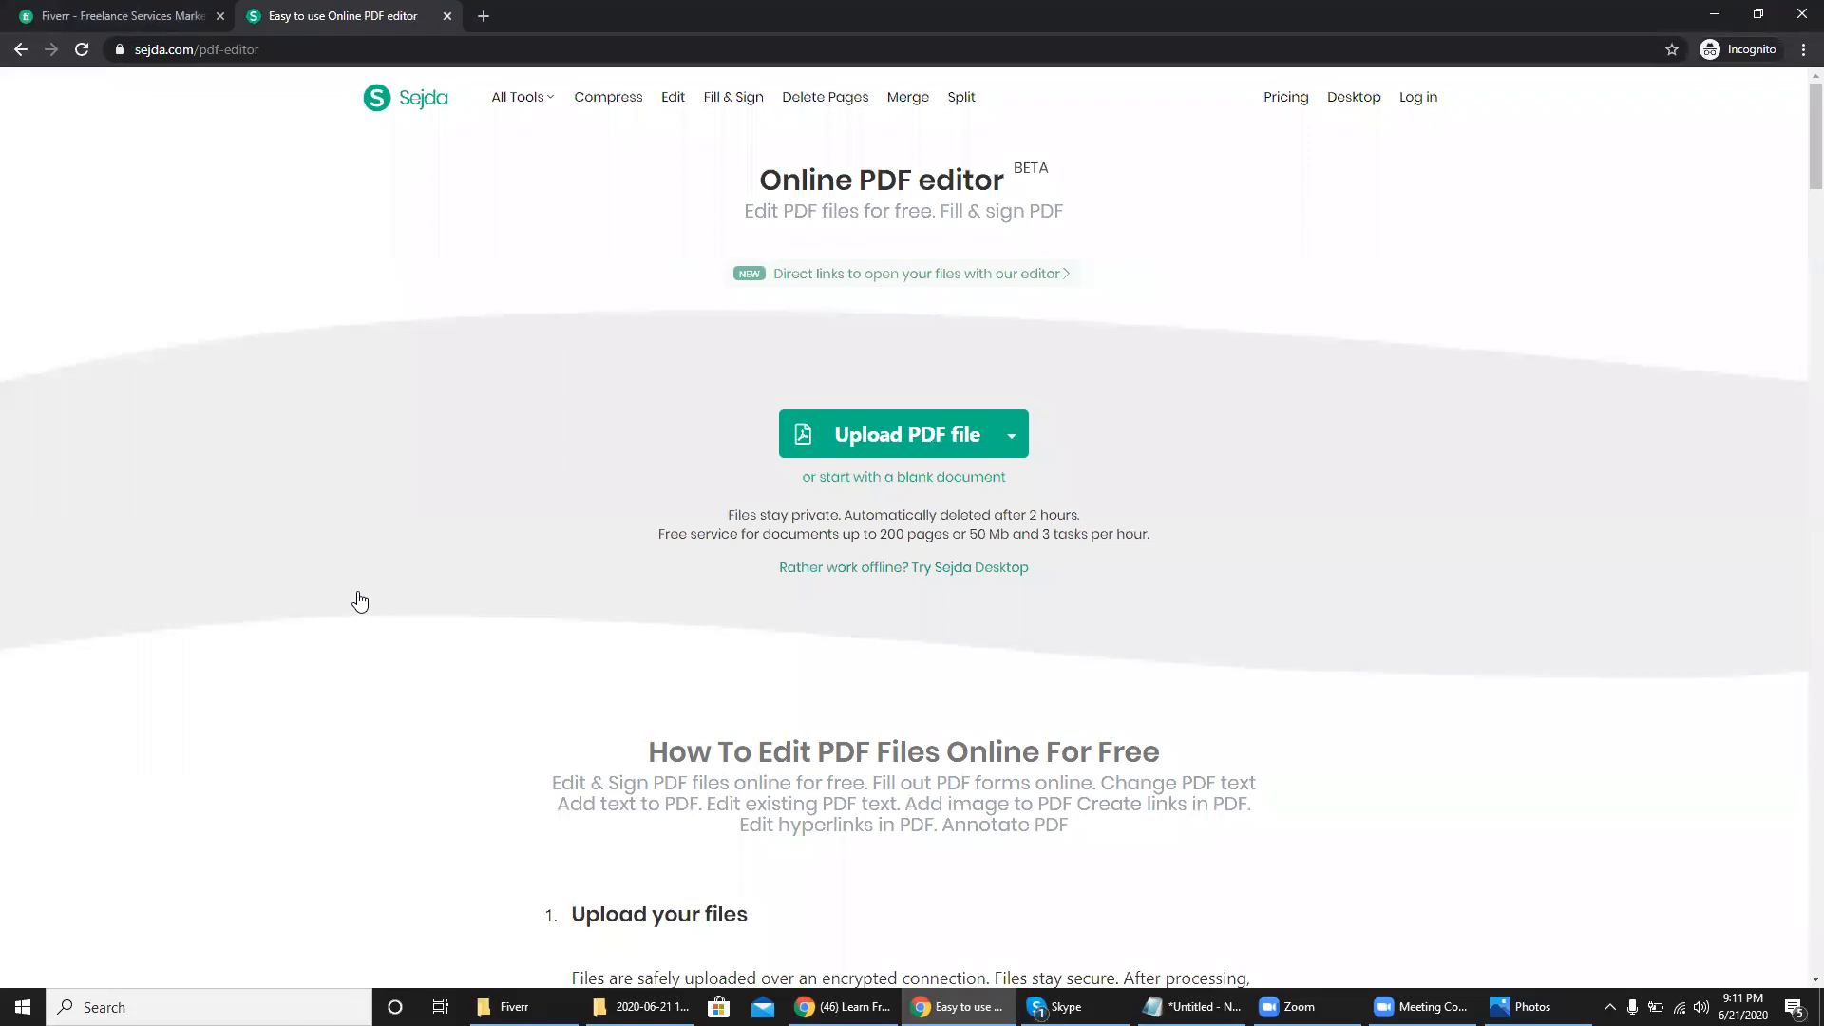
pyautogui.click(866, 444)
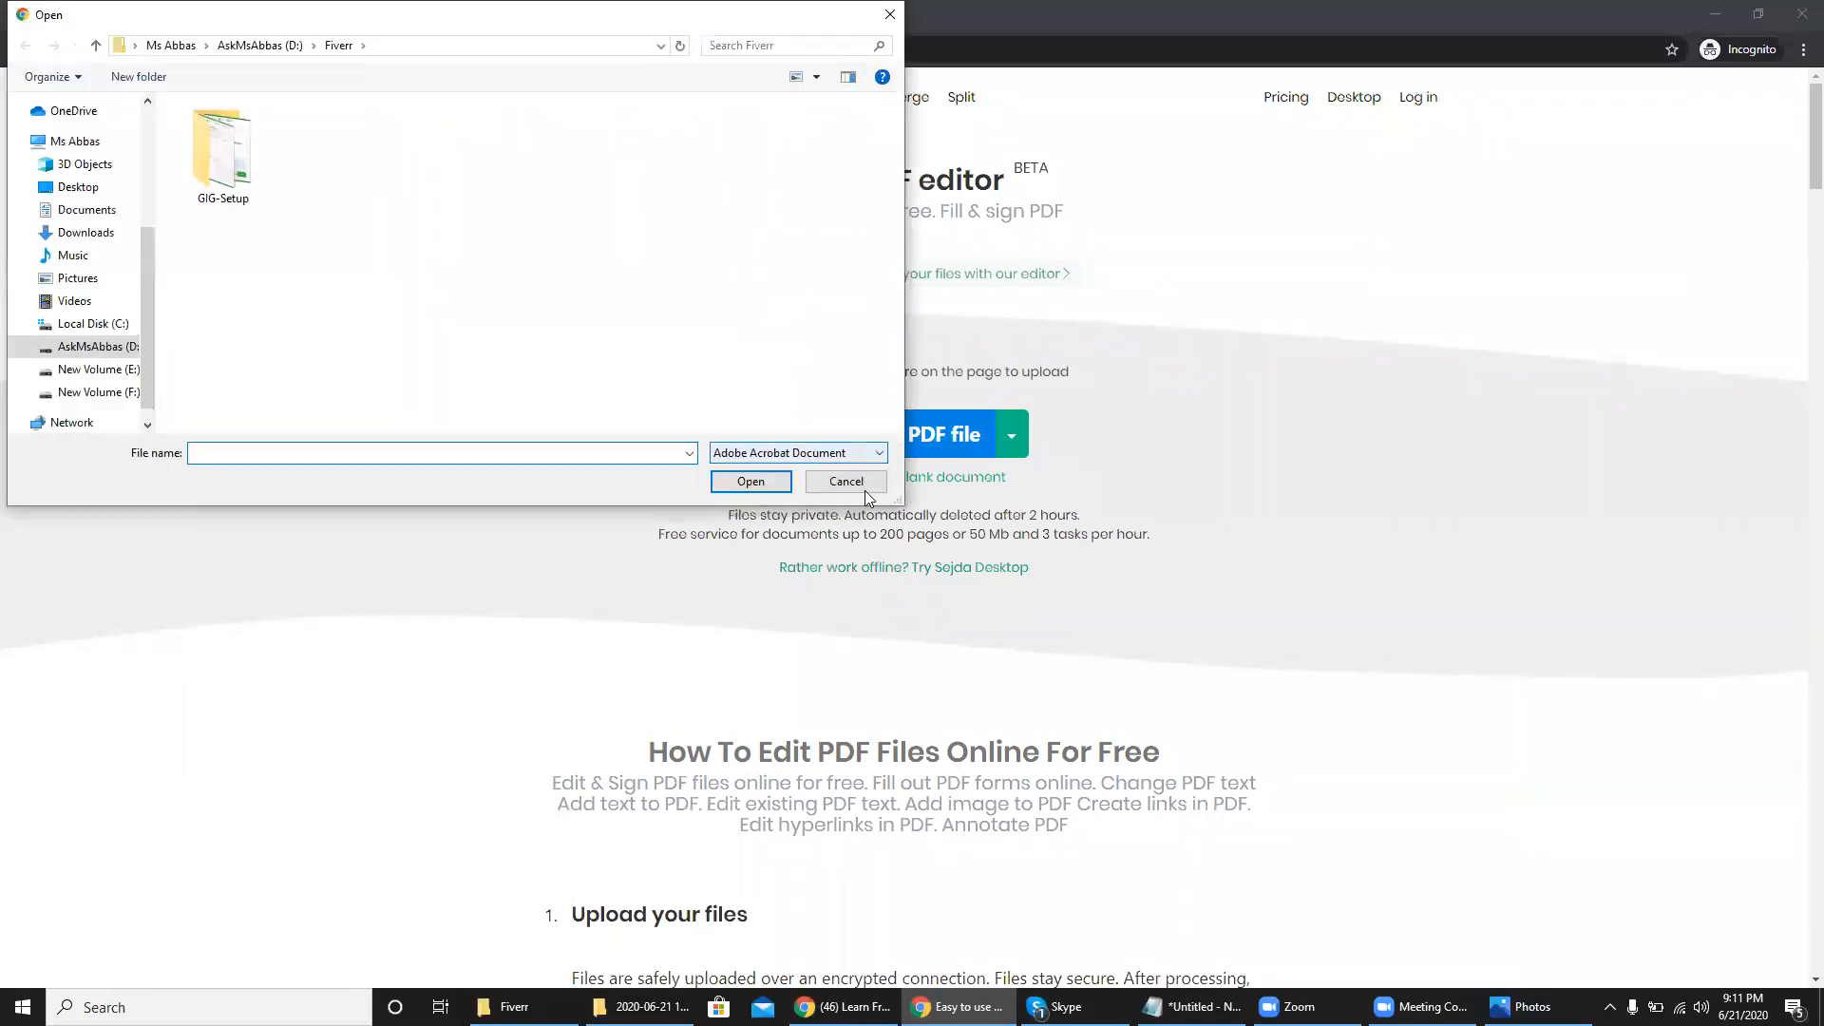
pyautogui.click(891, 478)
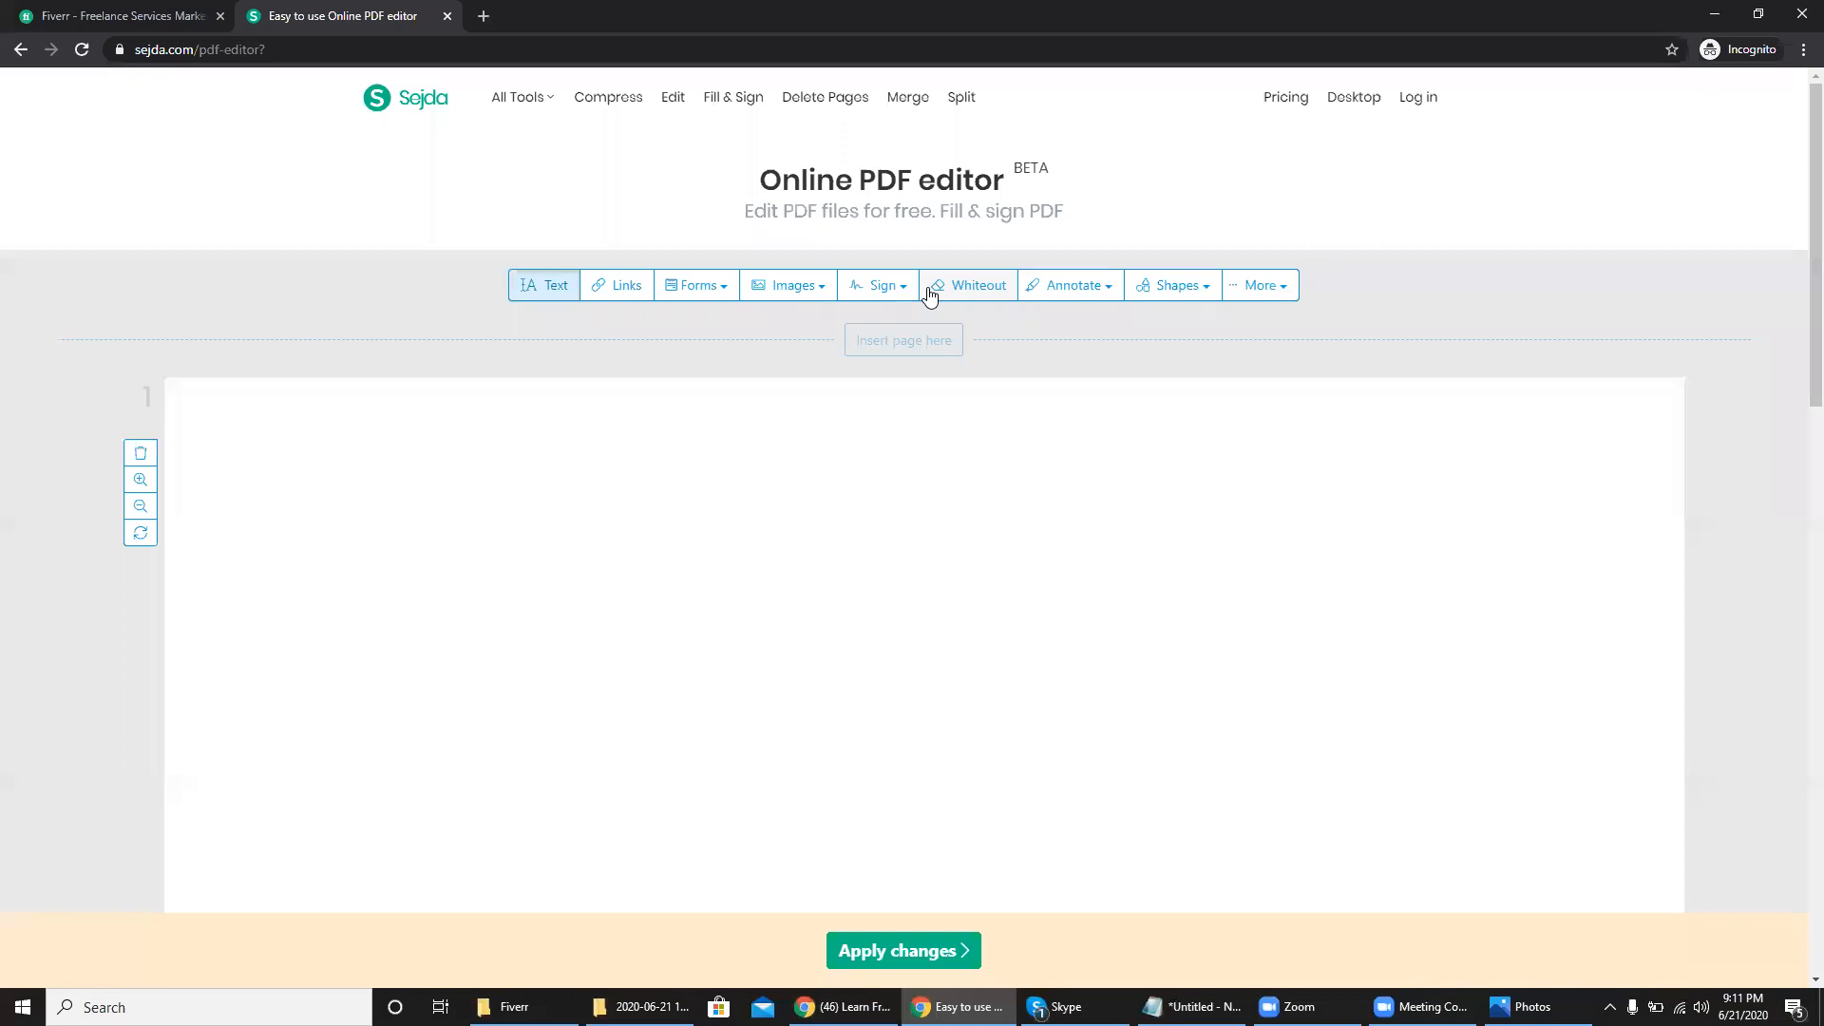
# Step: Add an interactive radio button near the top of the page, duplicate it directly below, and compare both buttons' field settings
pyautogui.click(697, 290)
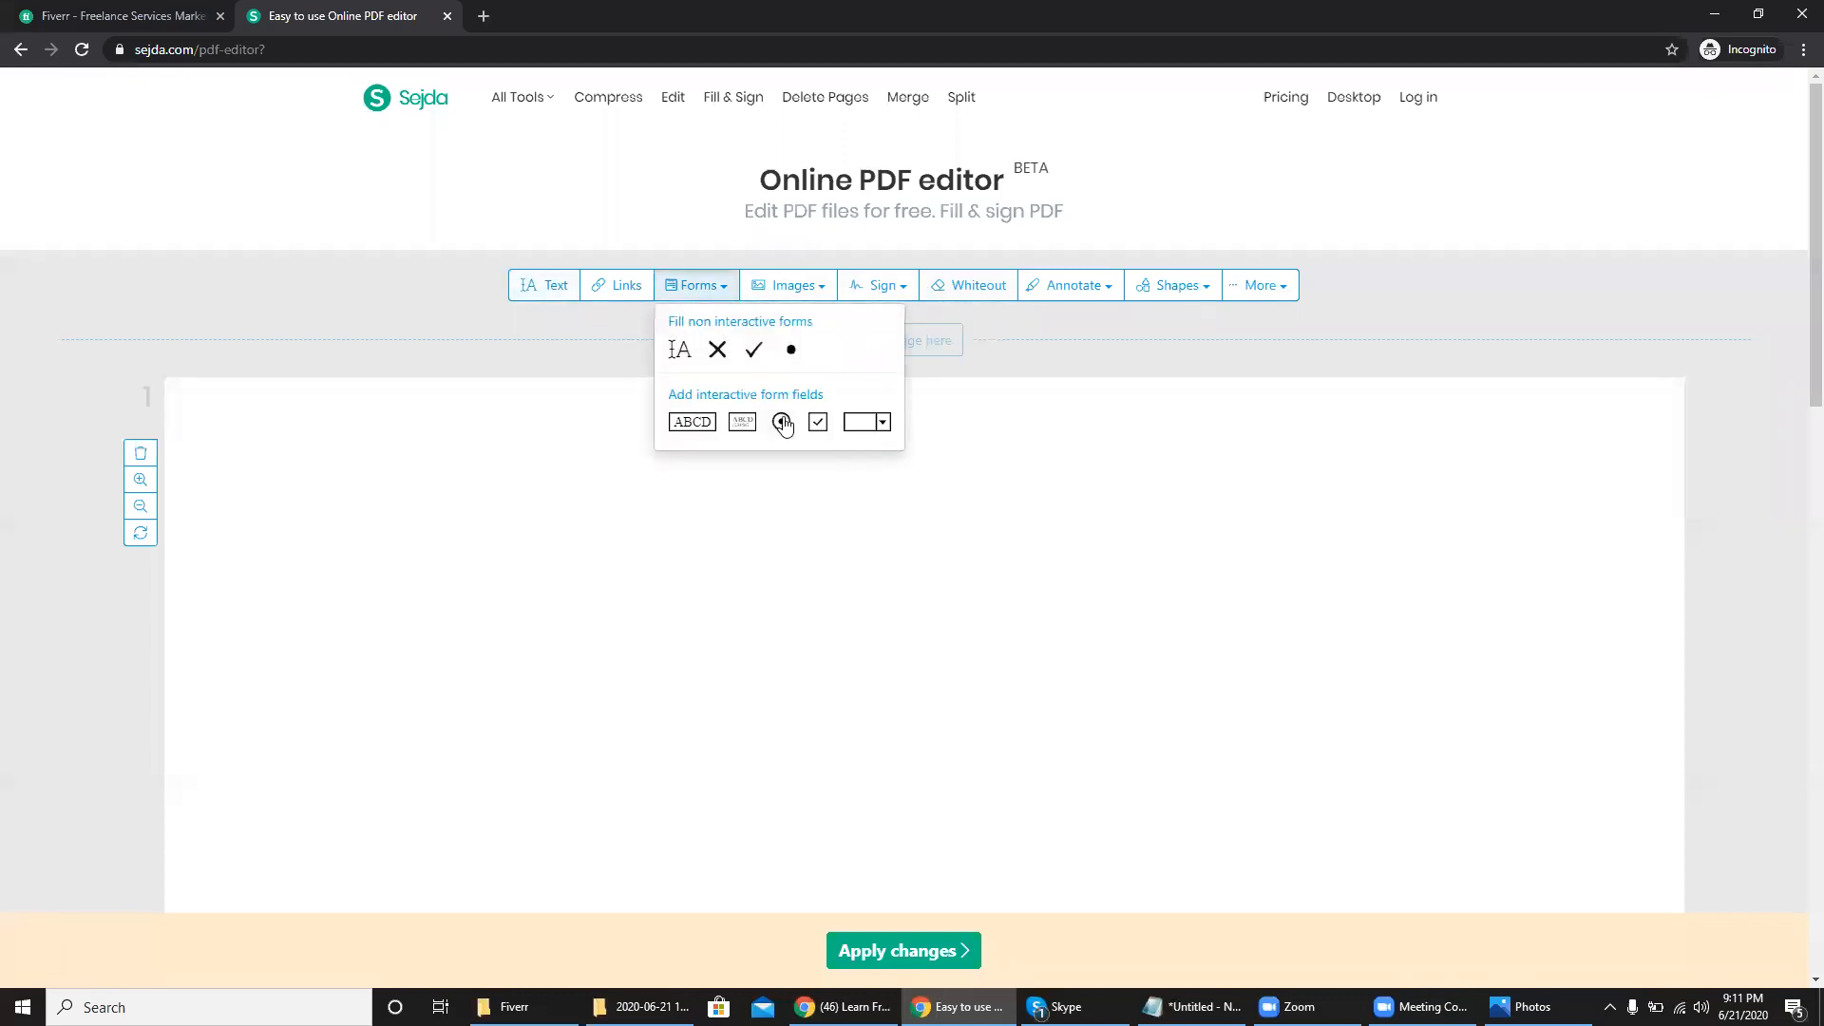
pyautogui.click(781, 422)
pyautogui.click(596, 508)
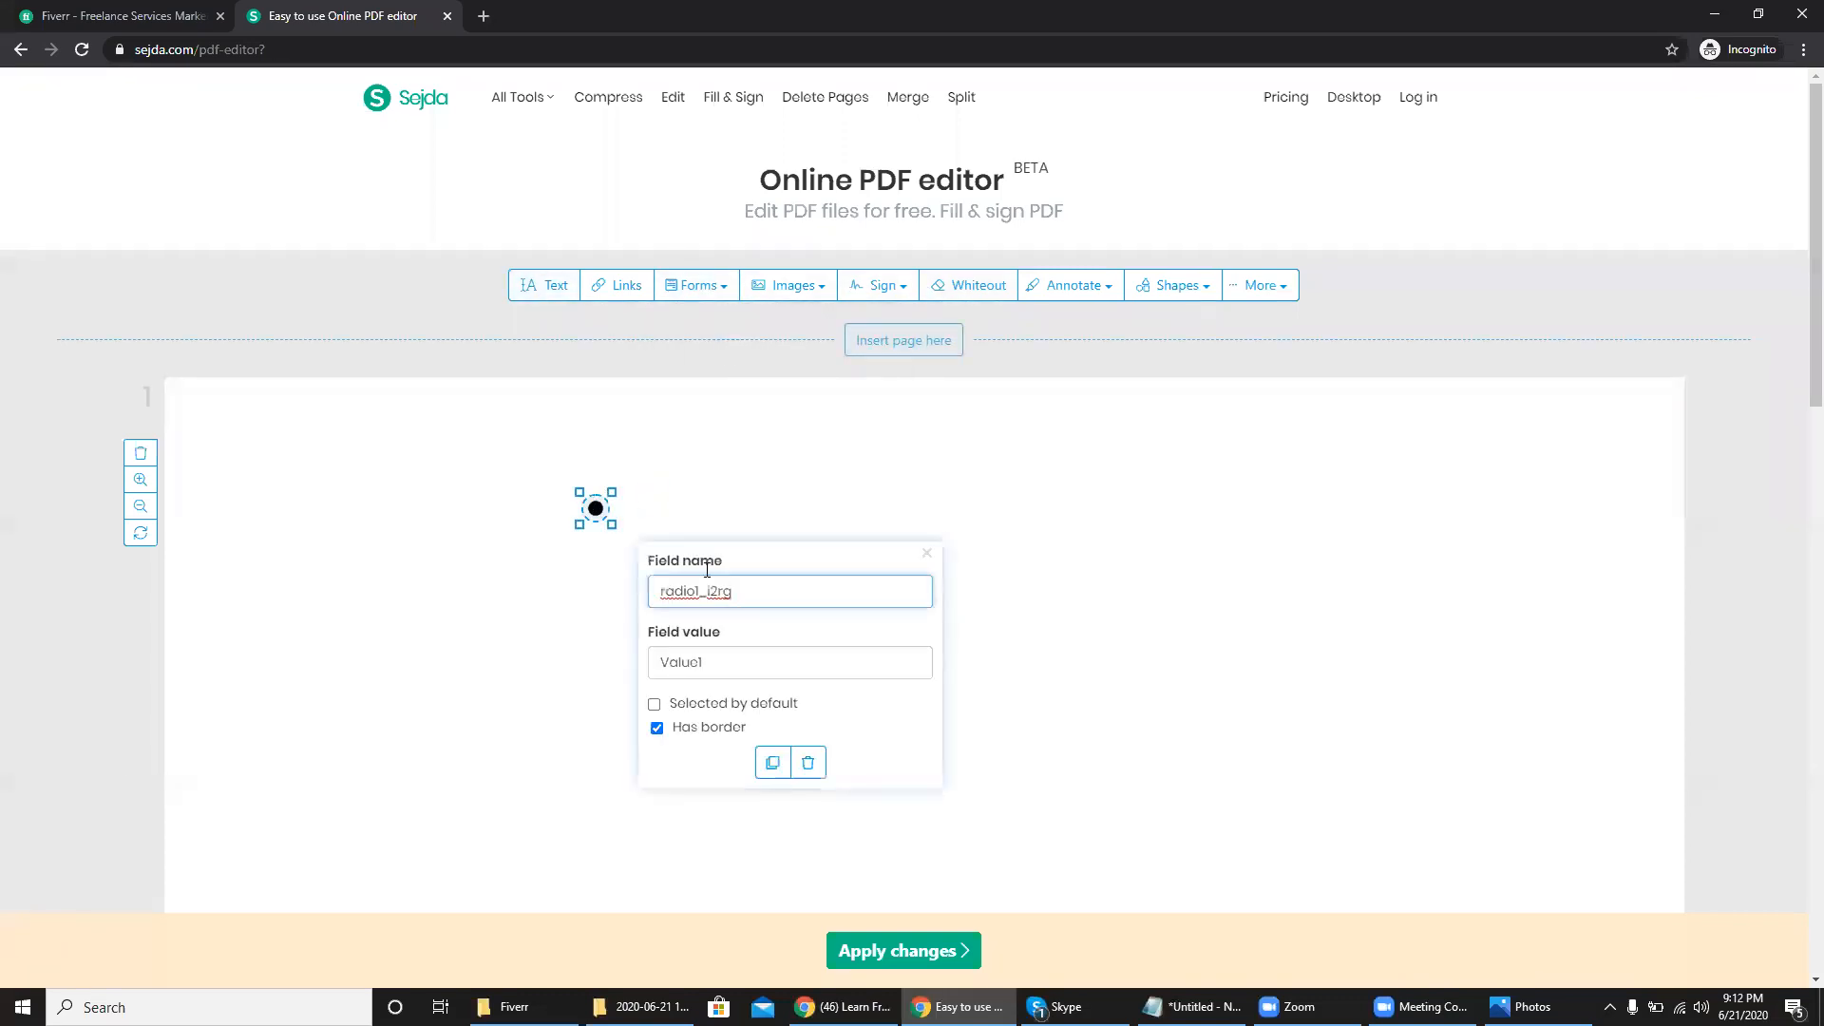
pyautogui.click(772, 763)
pyautogui.click(594, 574)
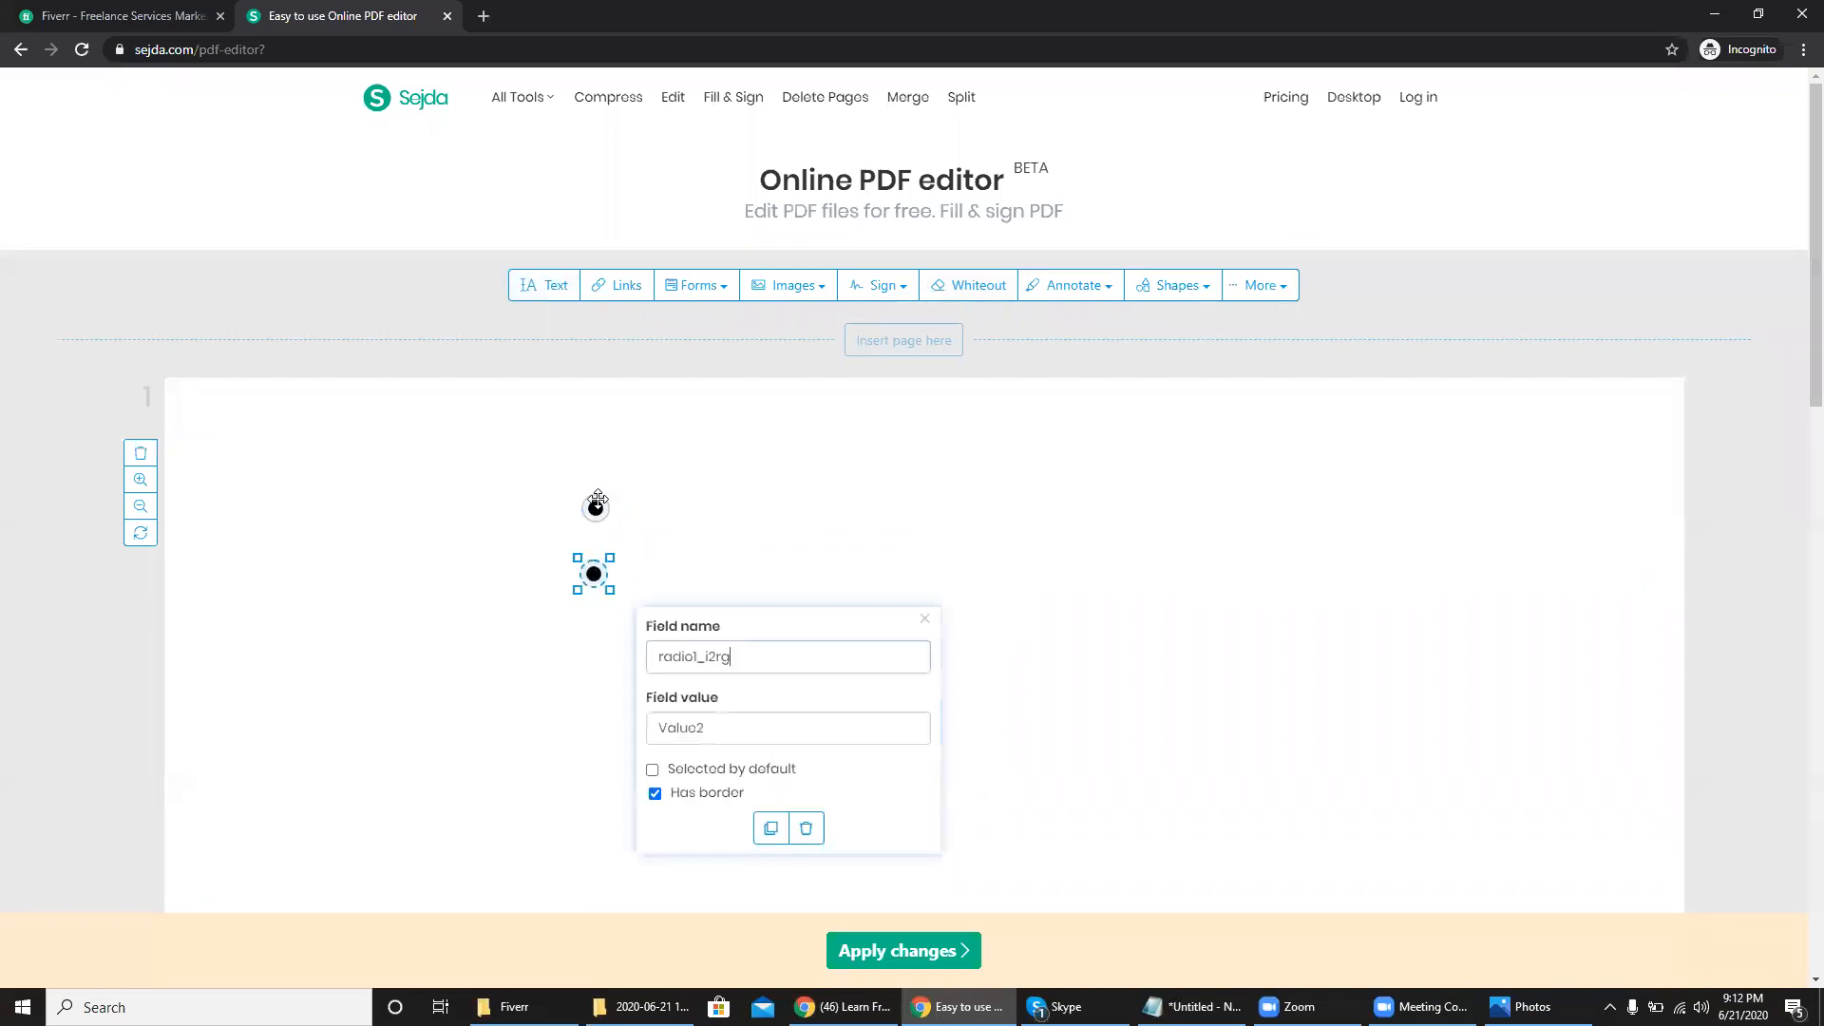
pyautogui.click(596, 501)
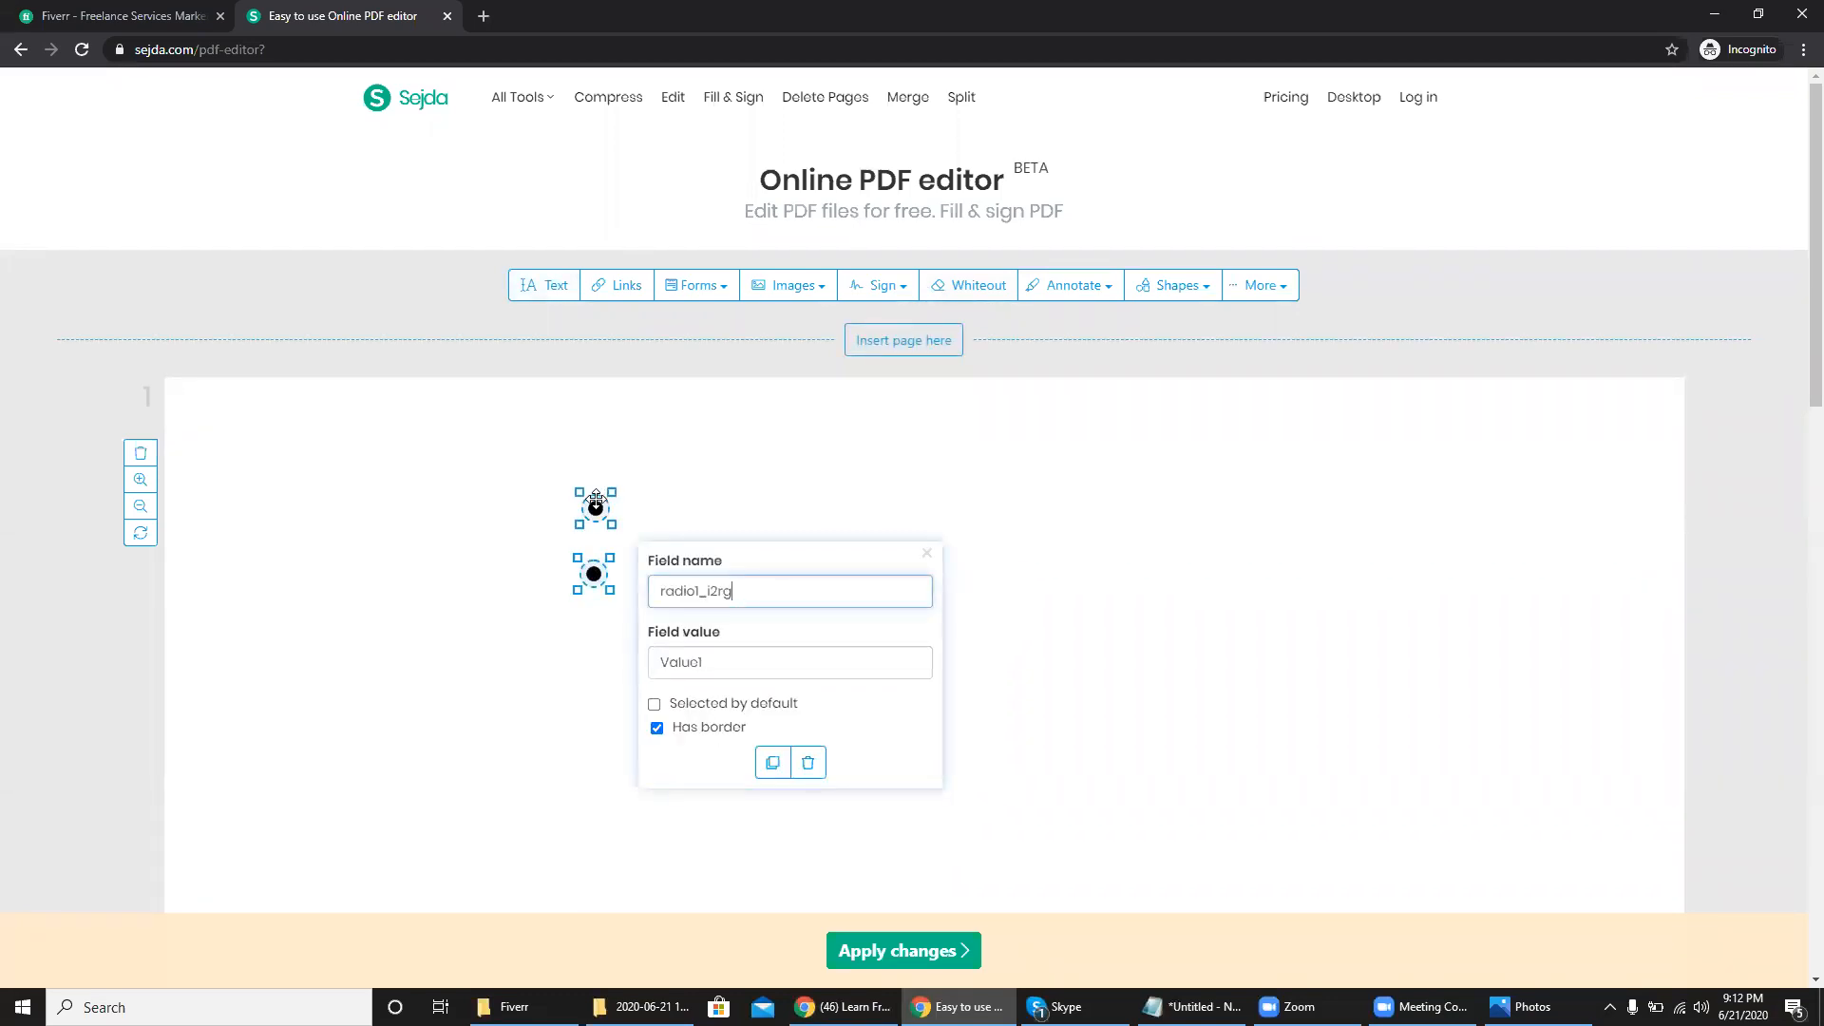
pyautogui.click(590, 572)
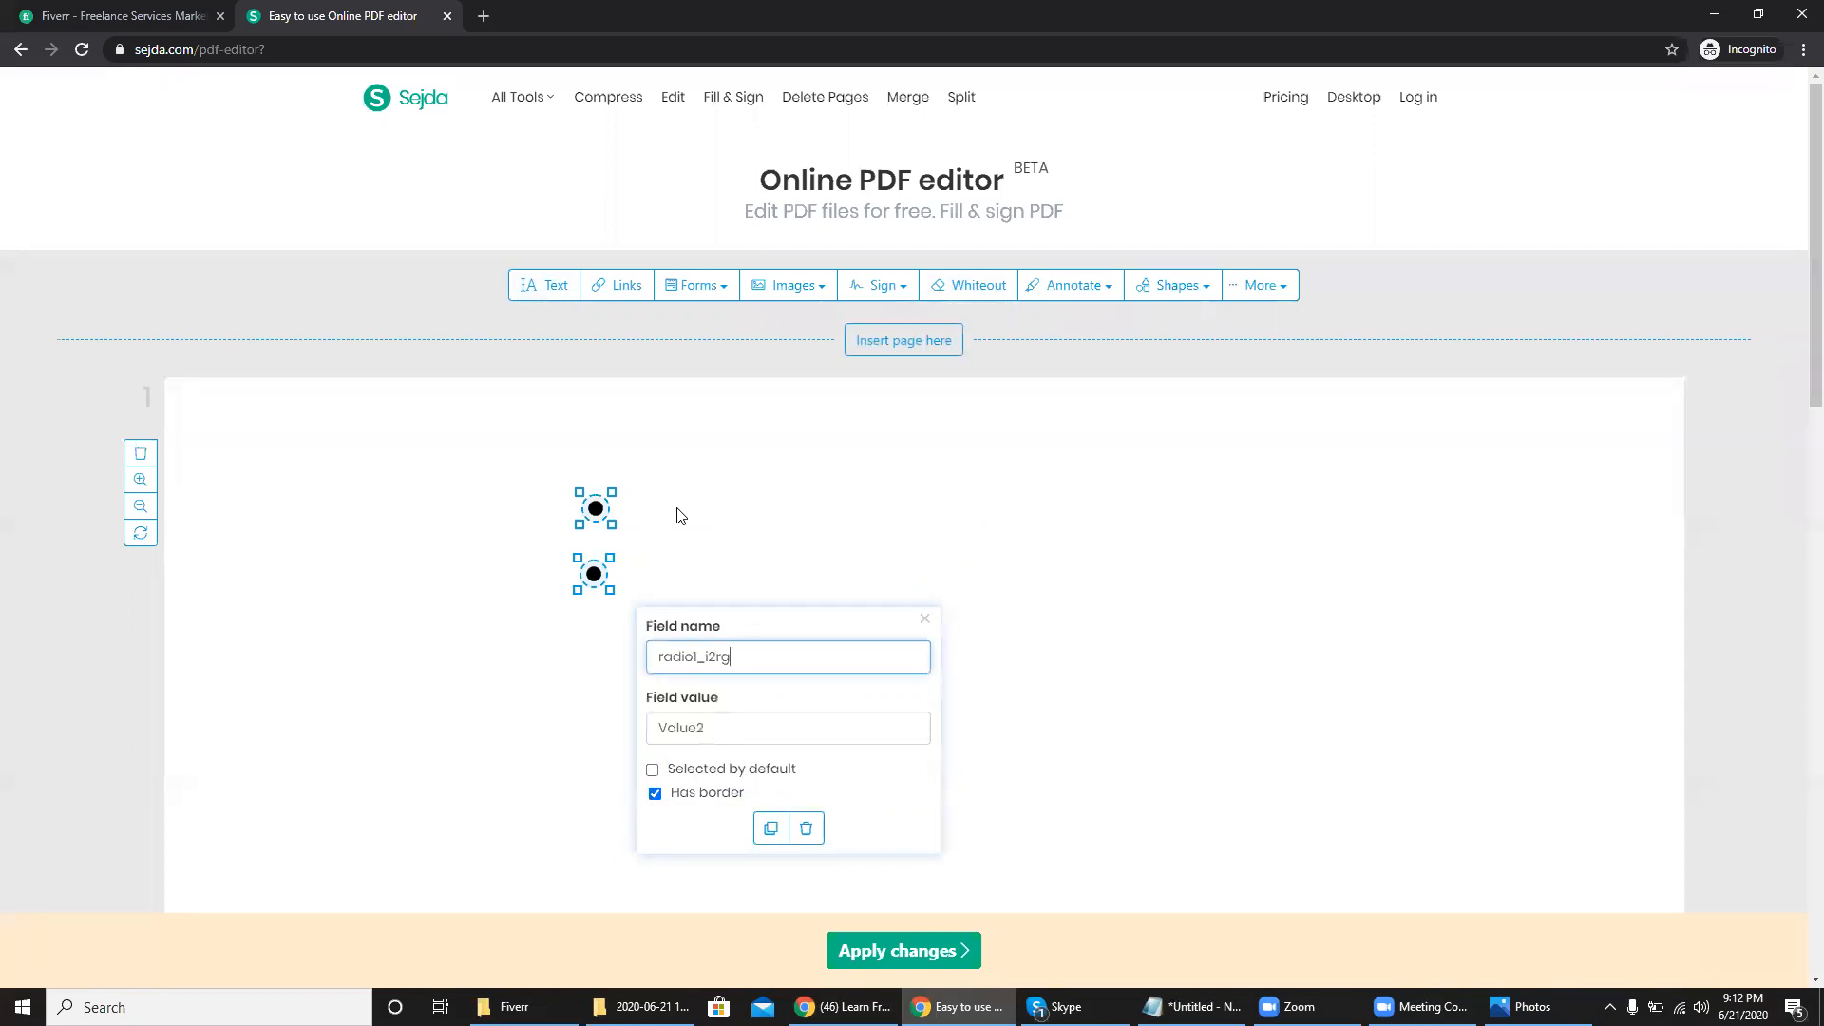
# Step: Add an interactive single-line text field beside the upper radio button, duplicate it below, and compare both text fields' names
pyautogui.click(706, 283)
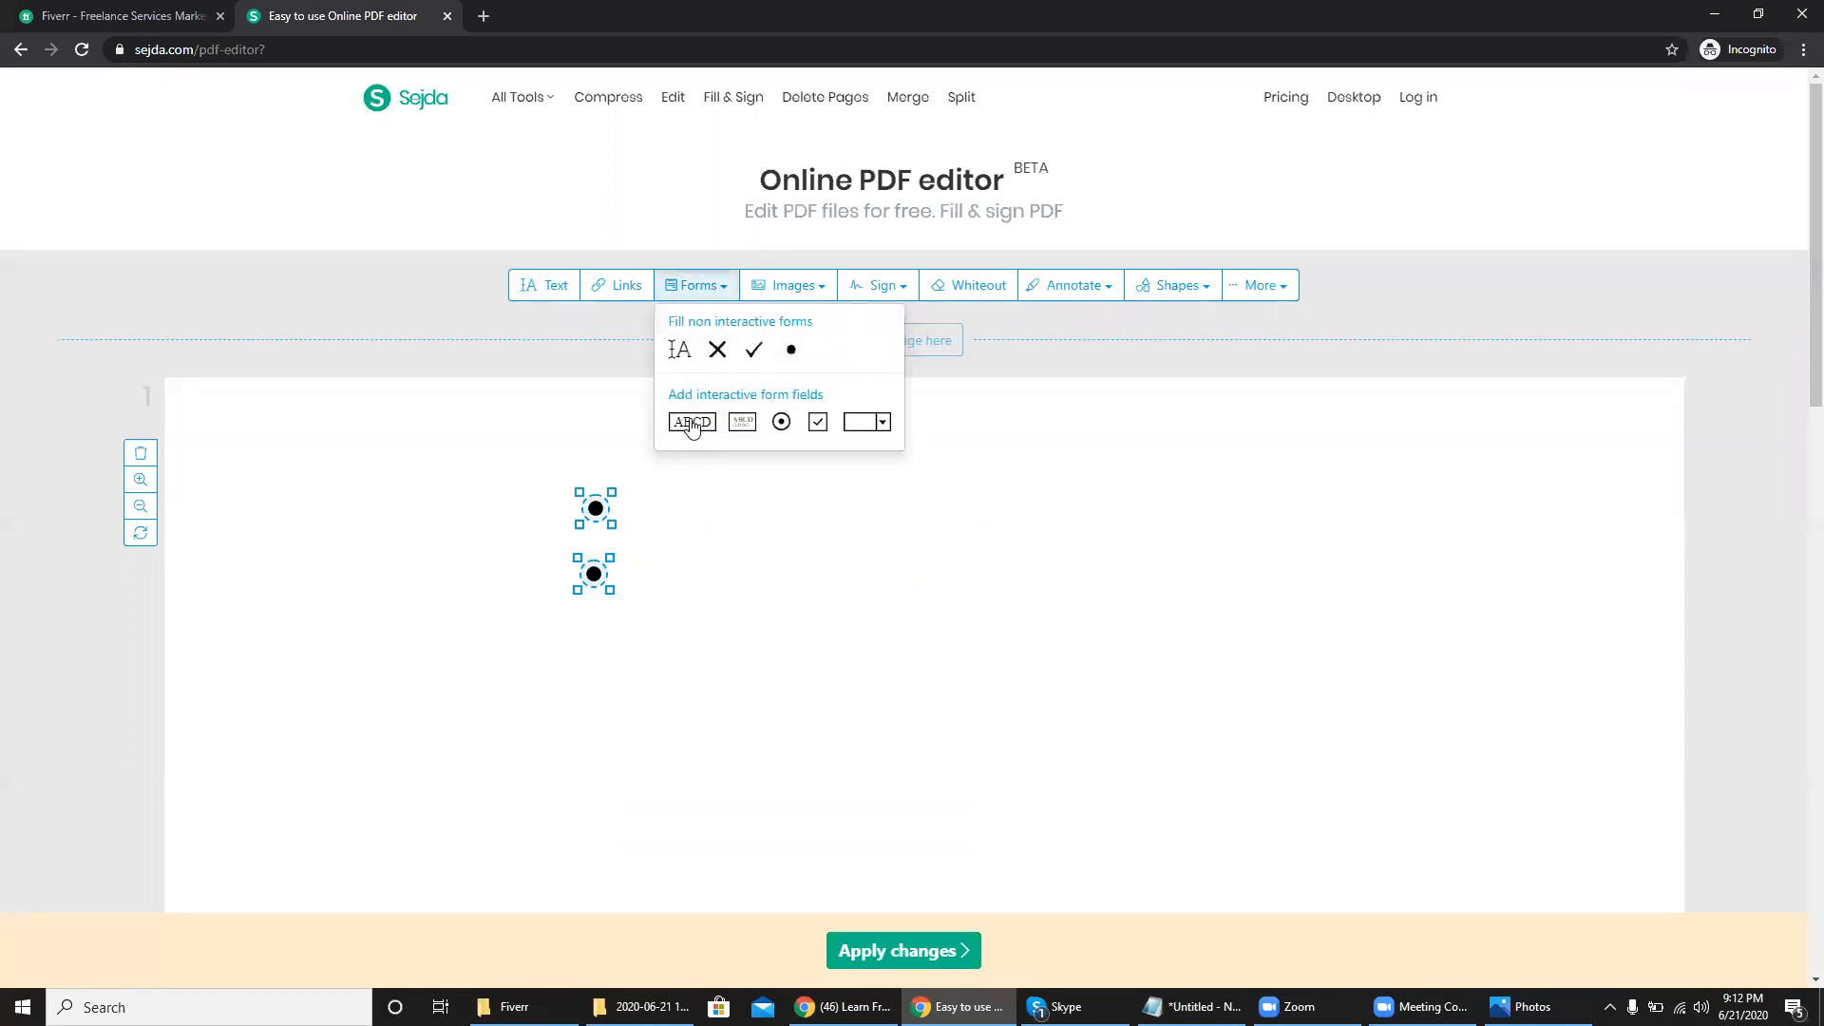
pyautogui.click(691, 424)
pyautogui.click(700, 519)
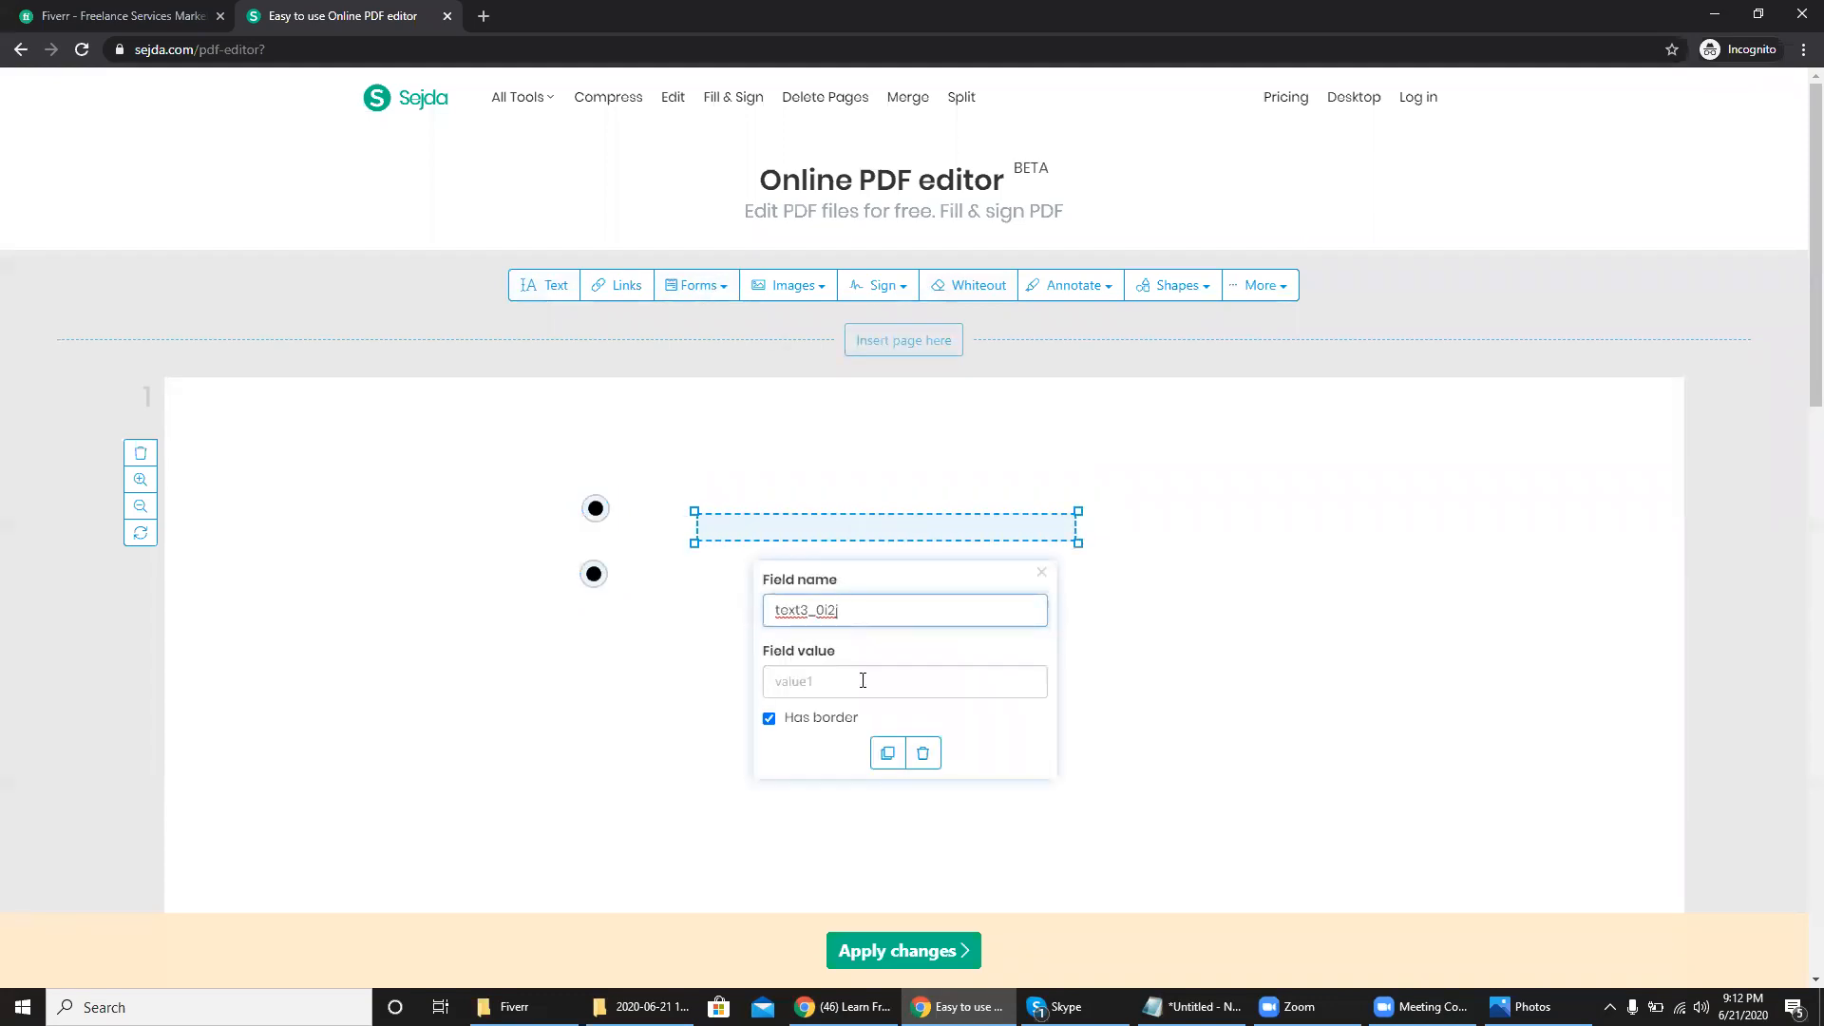
pyautogui.click(887, 753)
pyautogui.moveTo(887, 766); pyautogui.dragTo(709, 629)
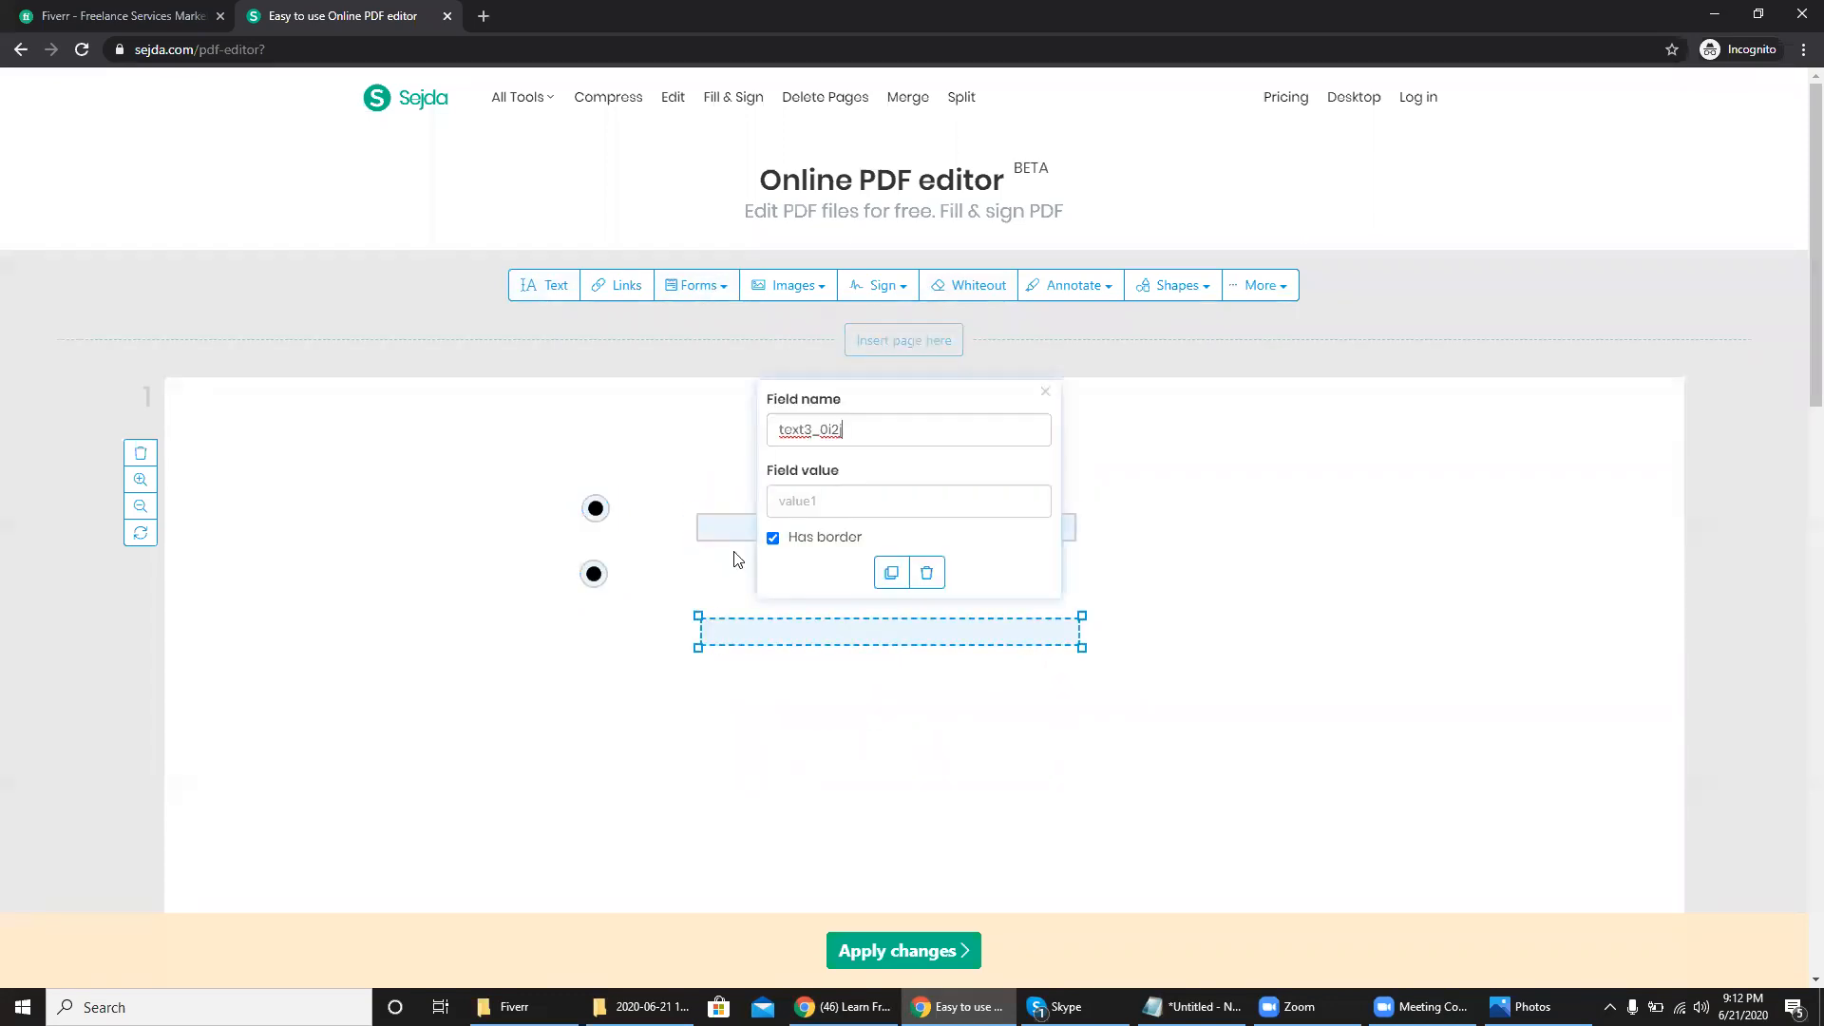
pyautogui.click(733, 529)
pyautogui.click(741, 635)
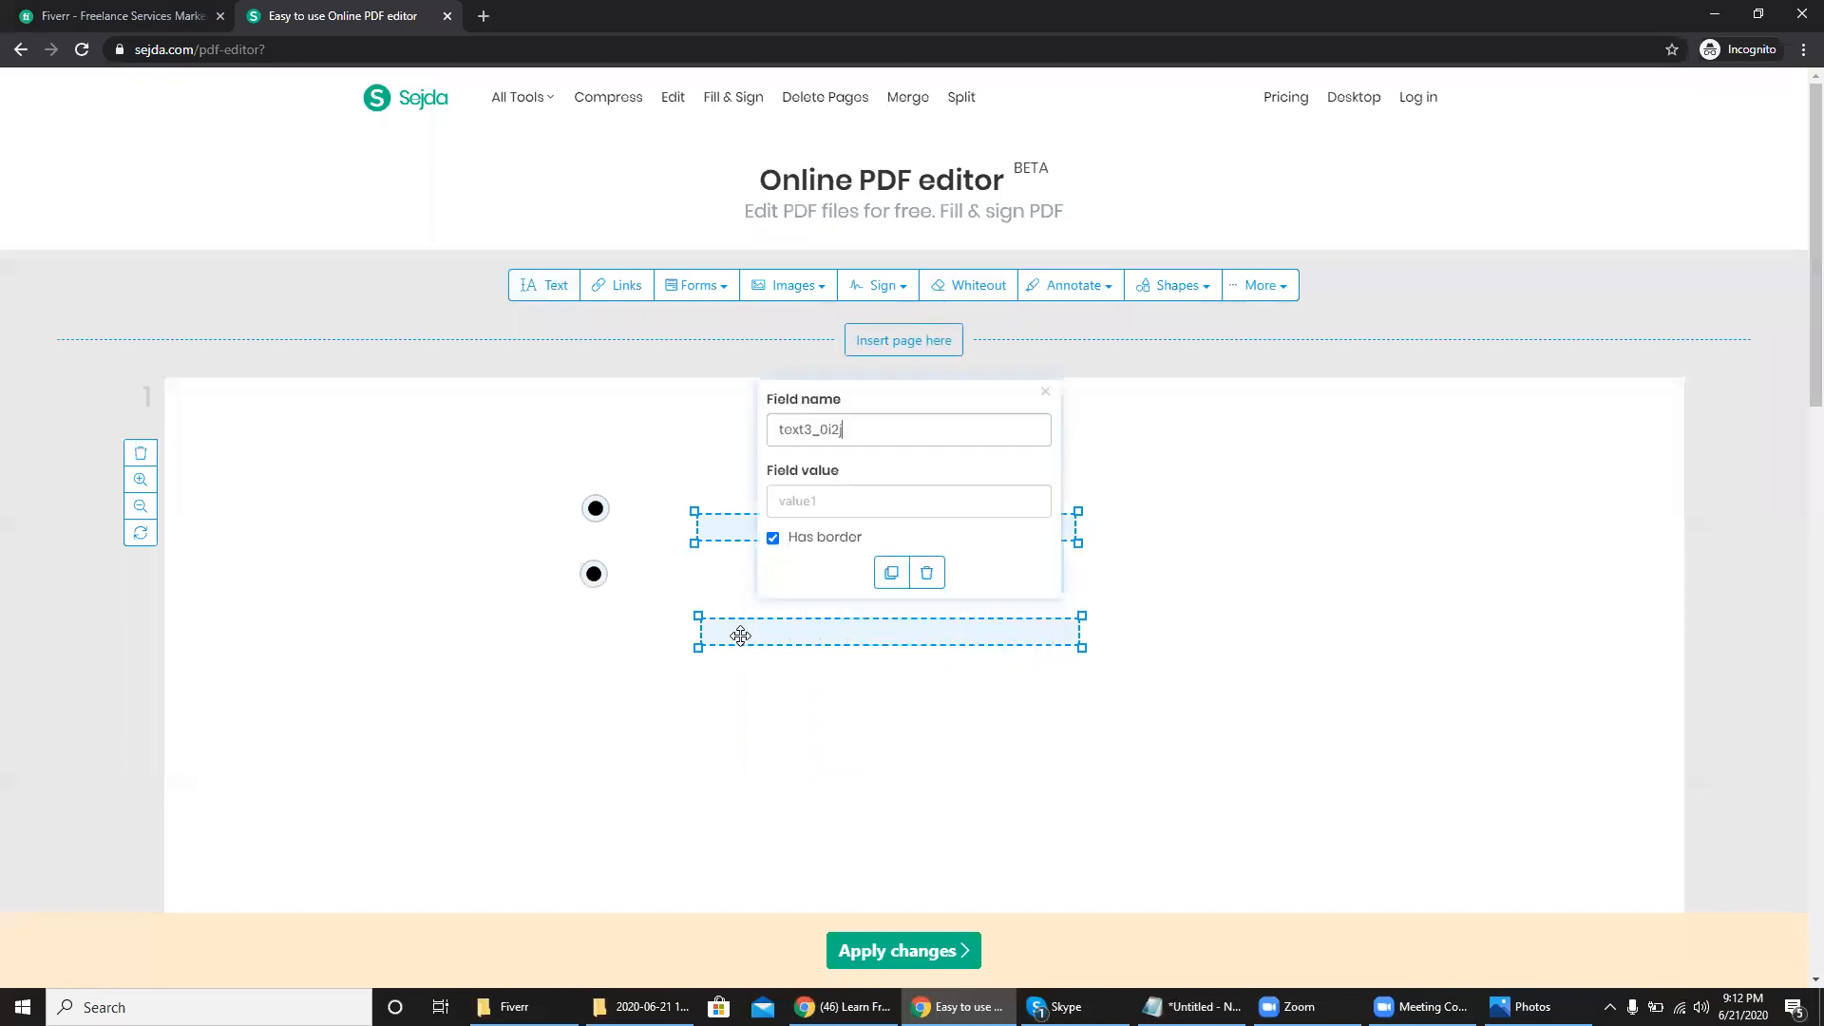
pyautogui.click(721, 518)
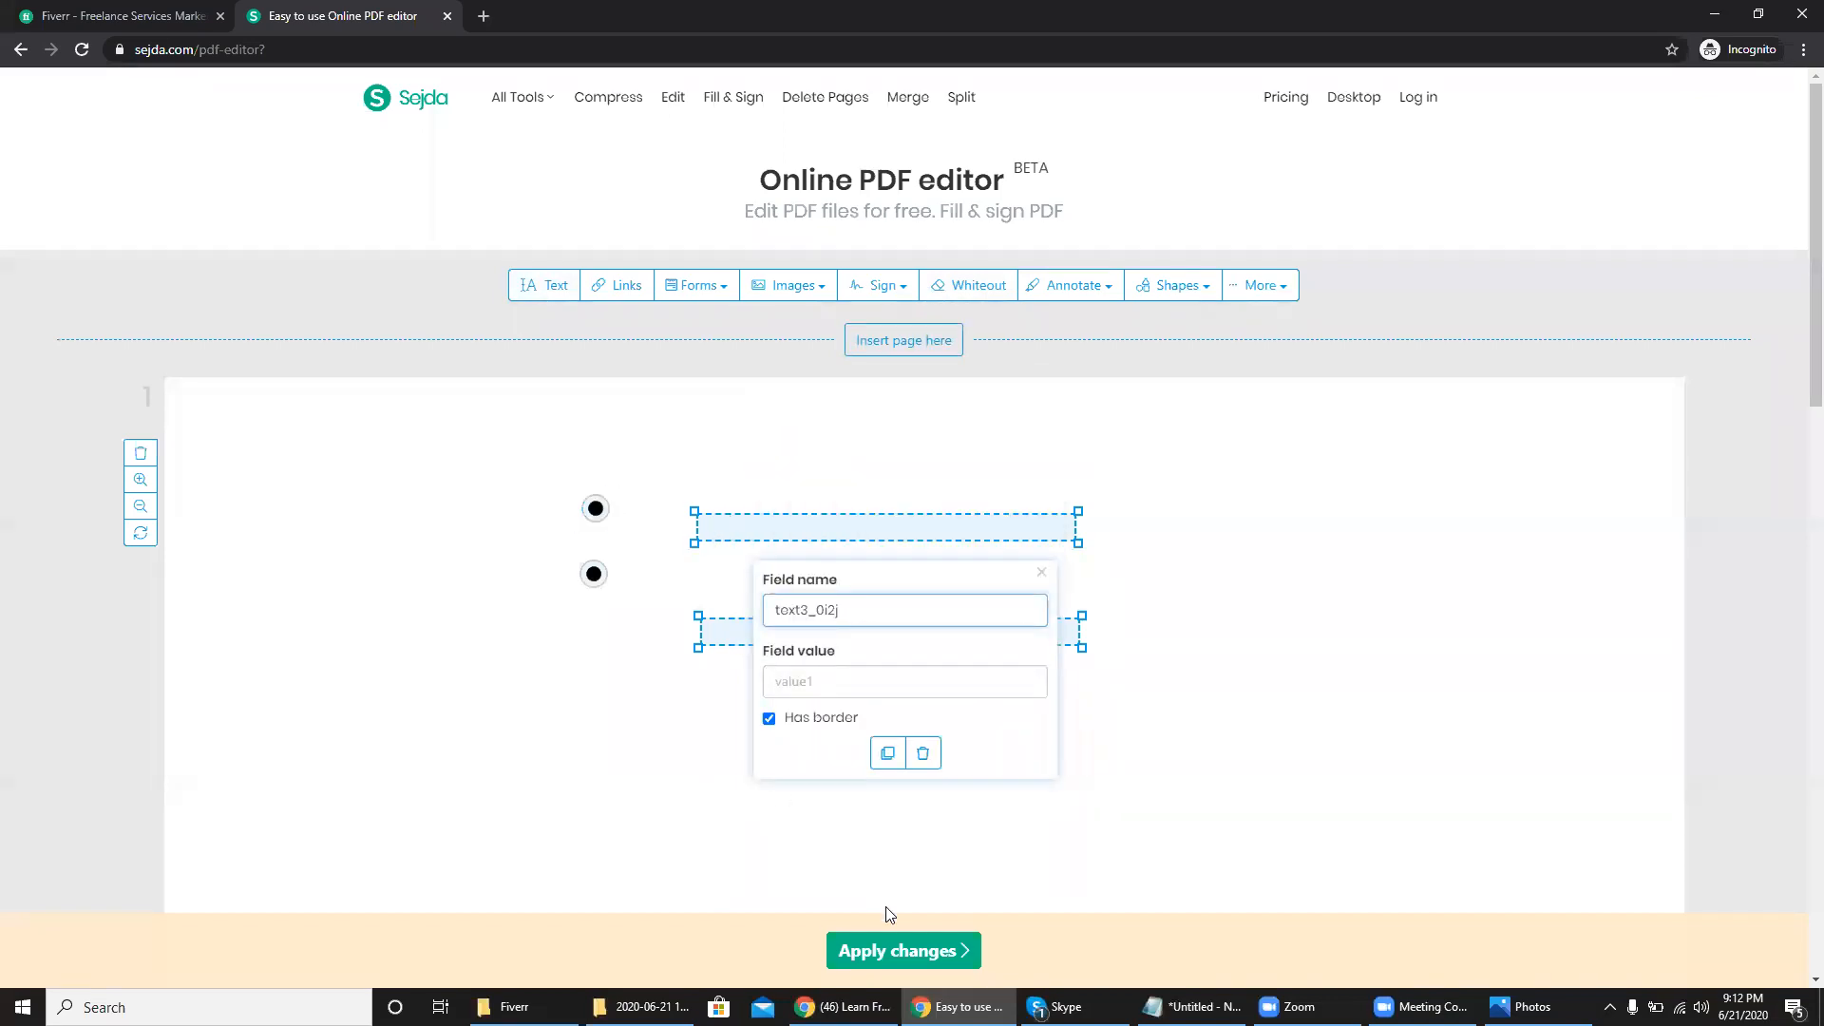
# Step: Apply the changes, download new_document.pdf, and open the downloaded file
pyautogui.click(904, 952)
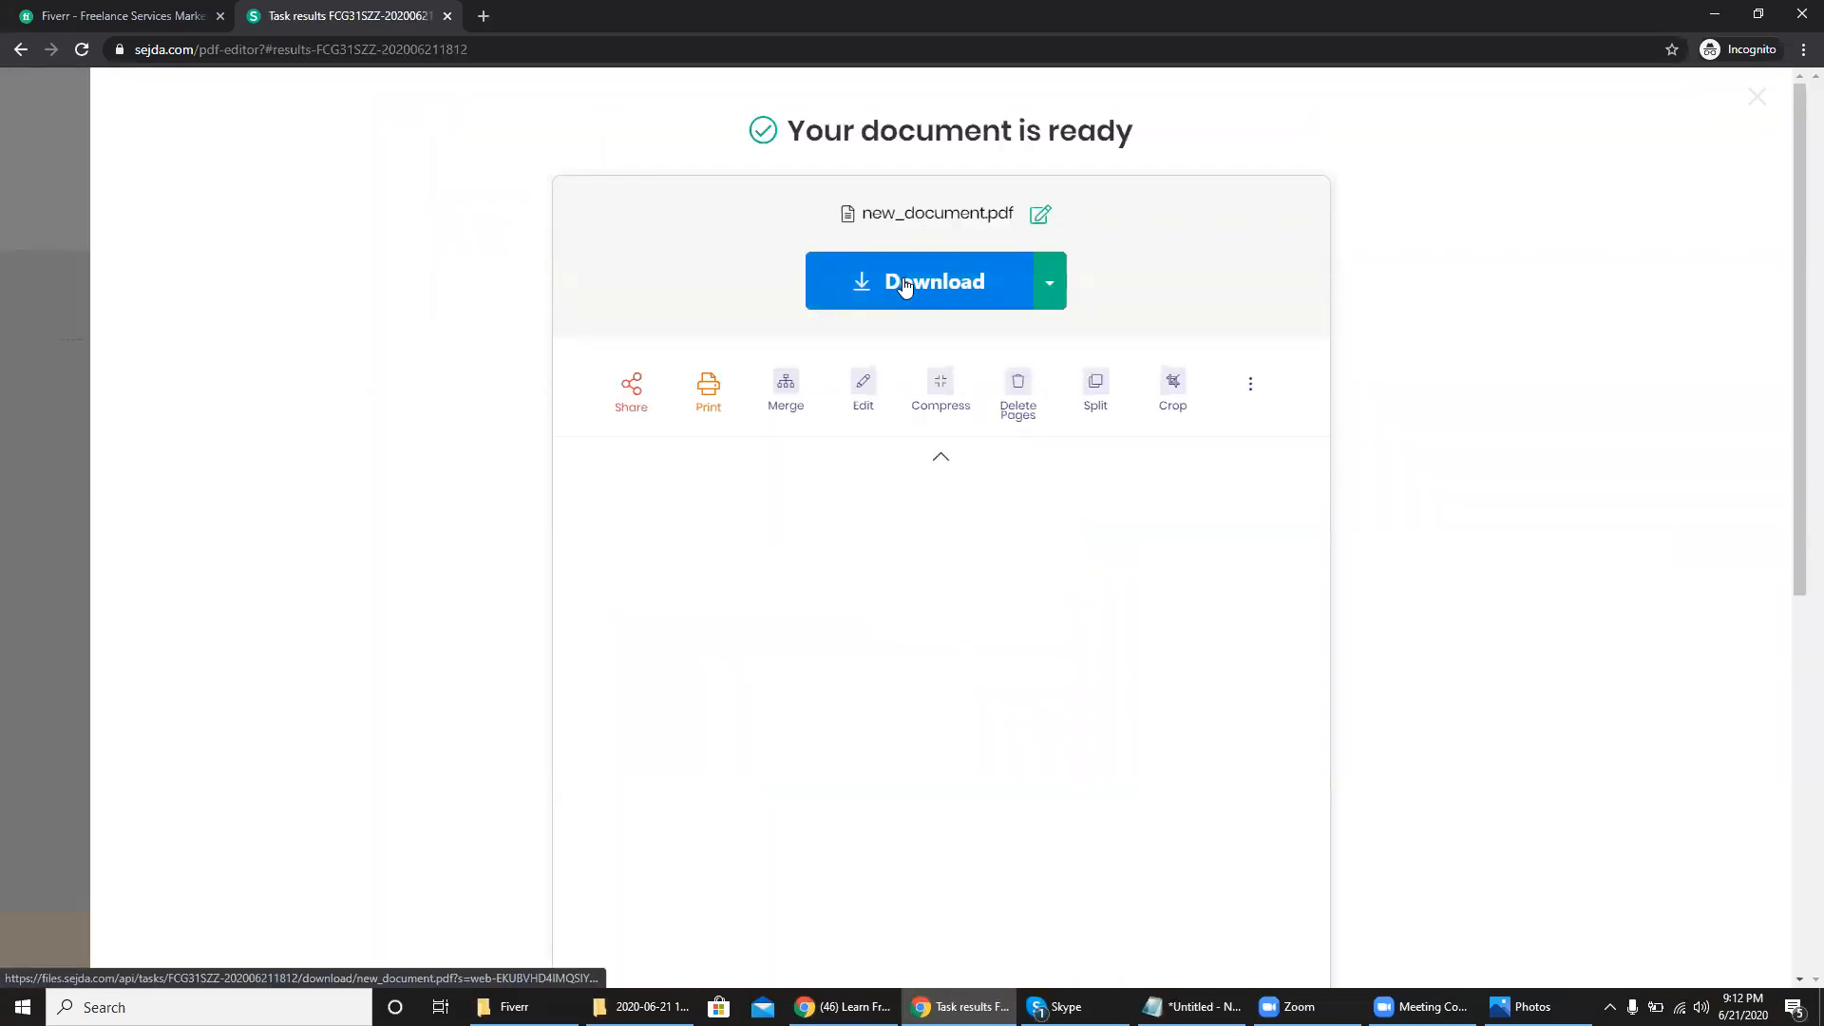
pyautogui.click(903, 282)
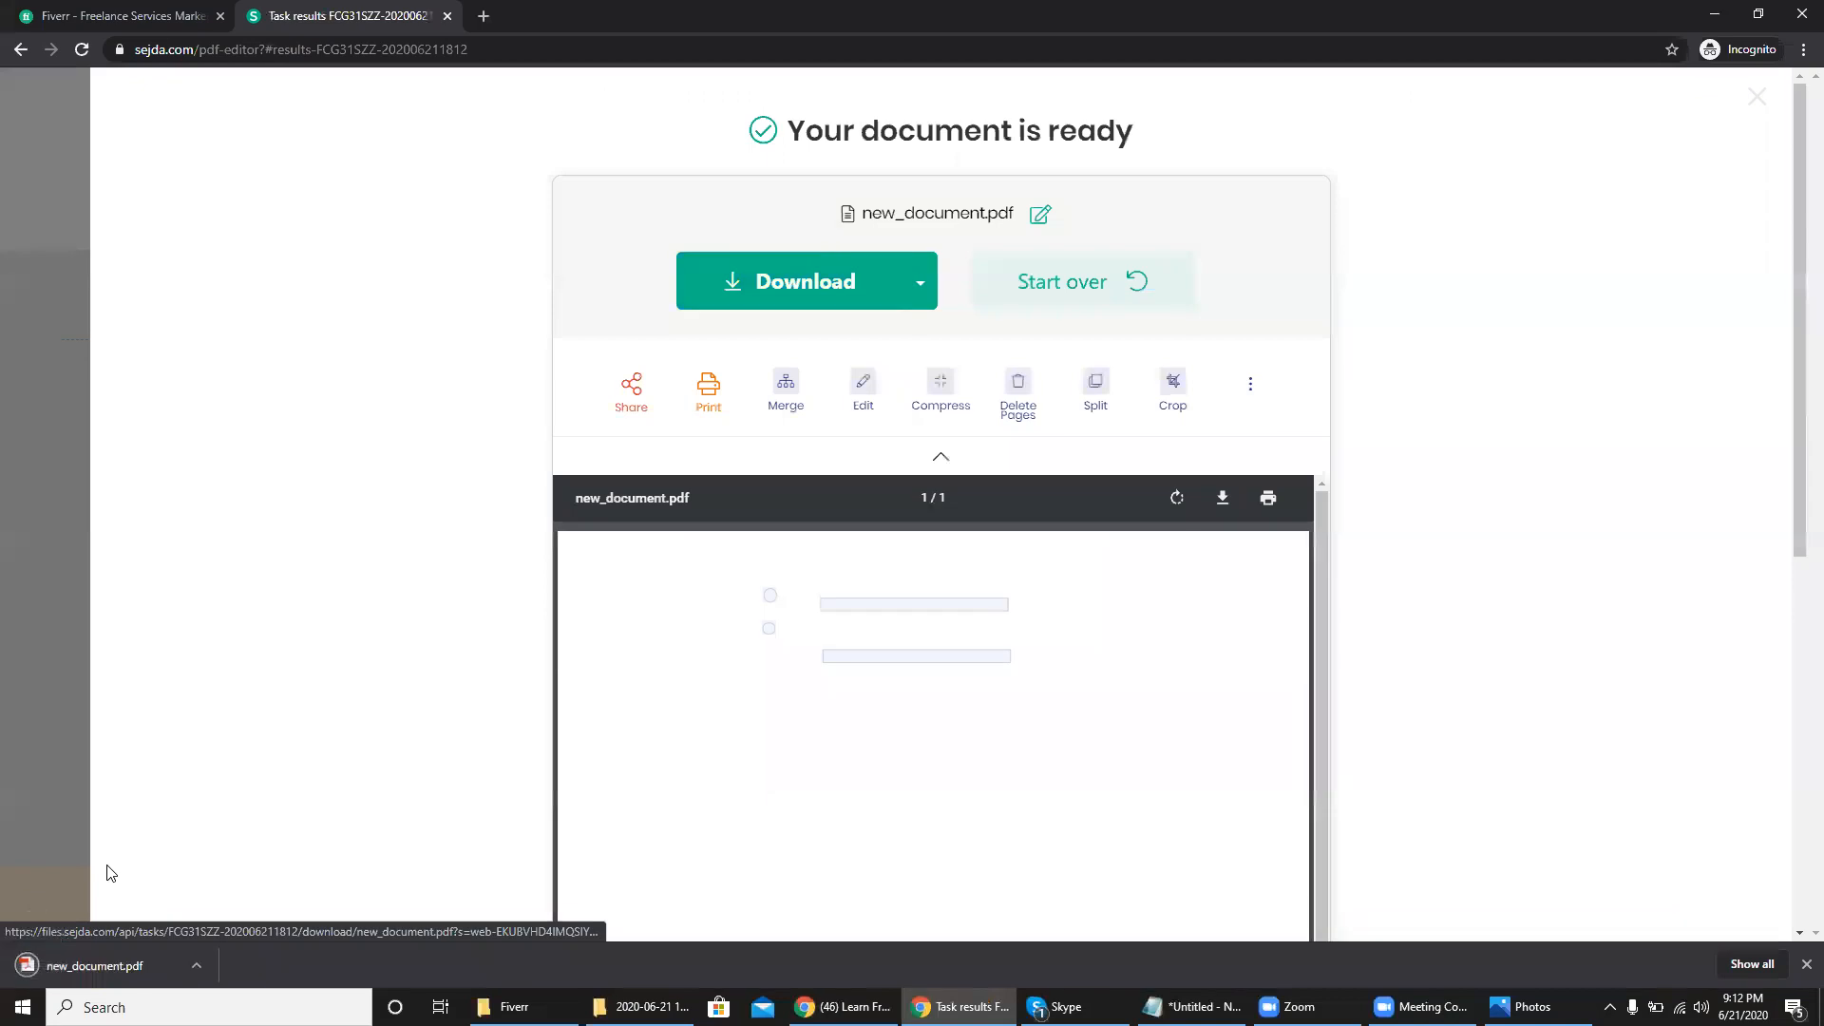
pyautogui.click(92, 952)
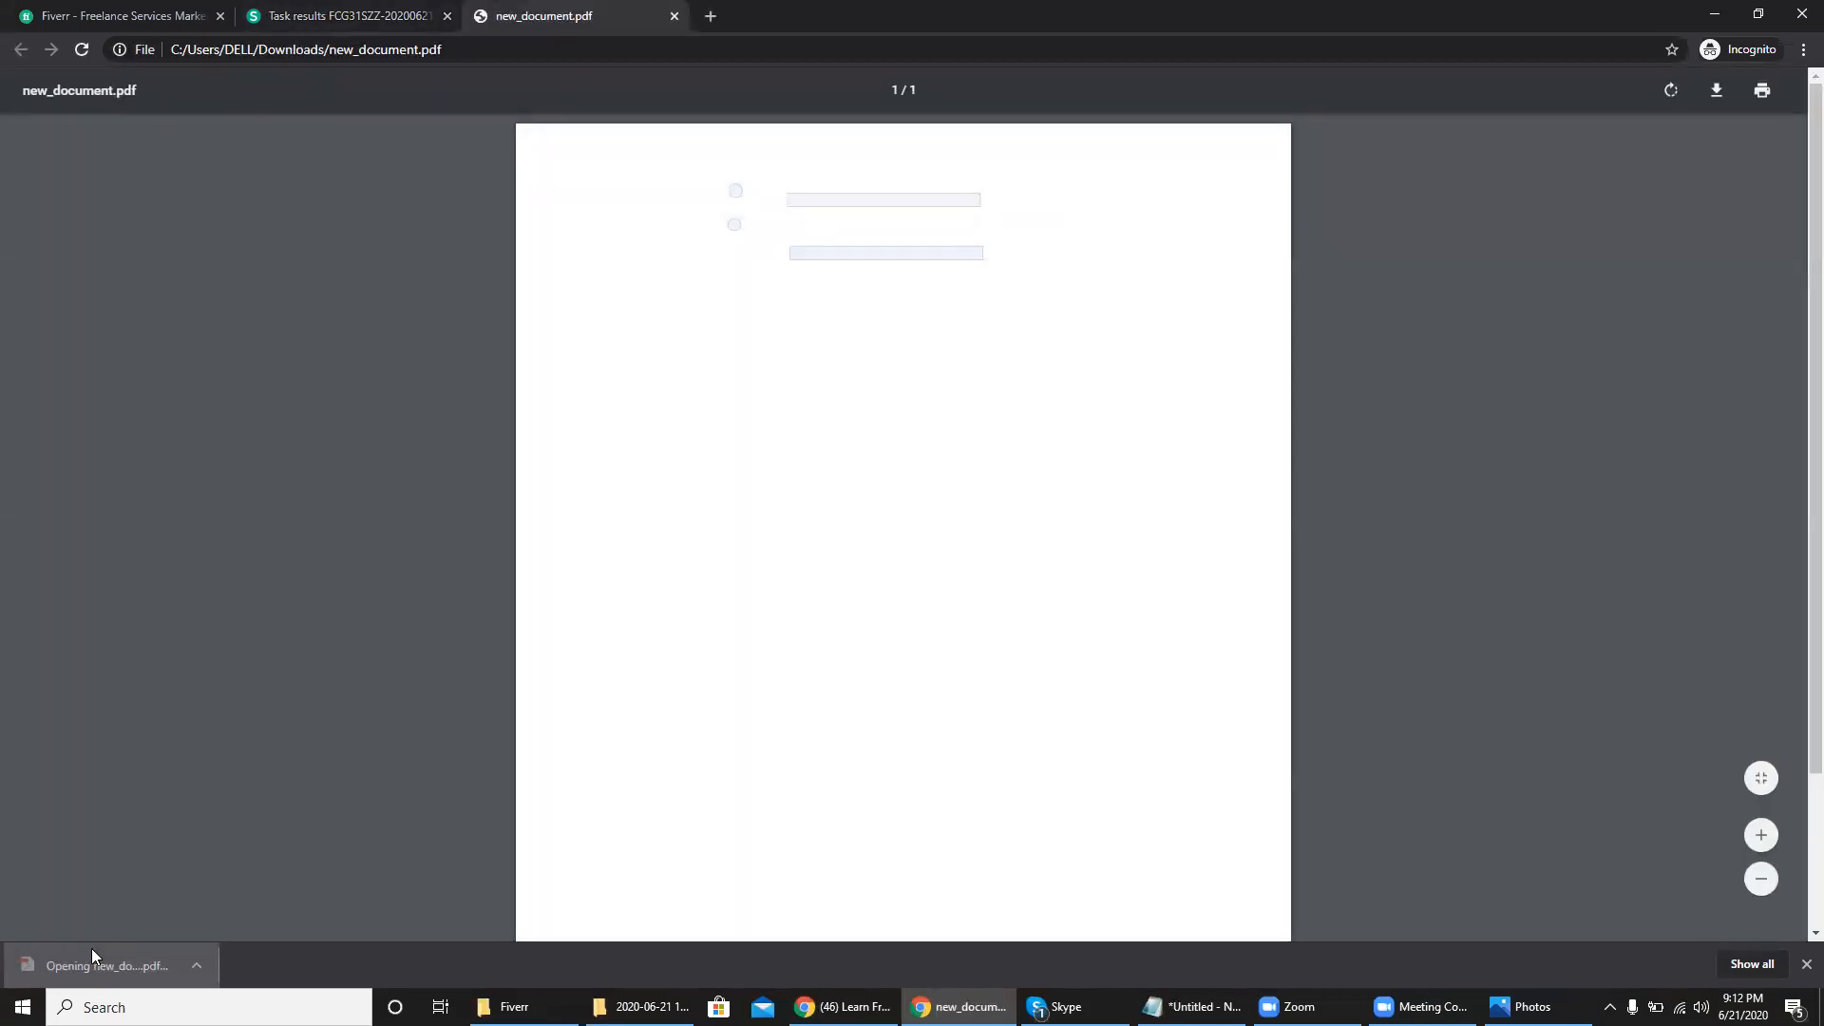
# Step: Test the form by switching between the two radio buttons and entering hjkhkj in the first text field
pyautogui.click(736, 191)
pyautogui.click(737, 226)
pyautogui.click(798, 199)
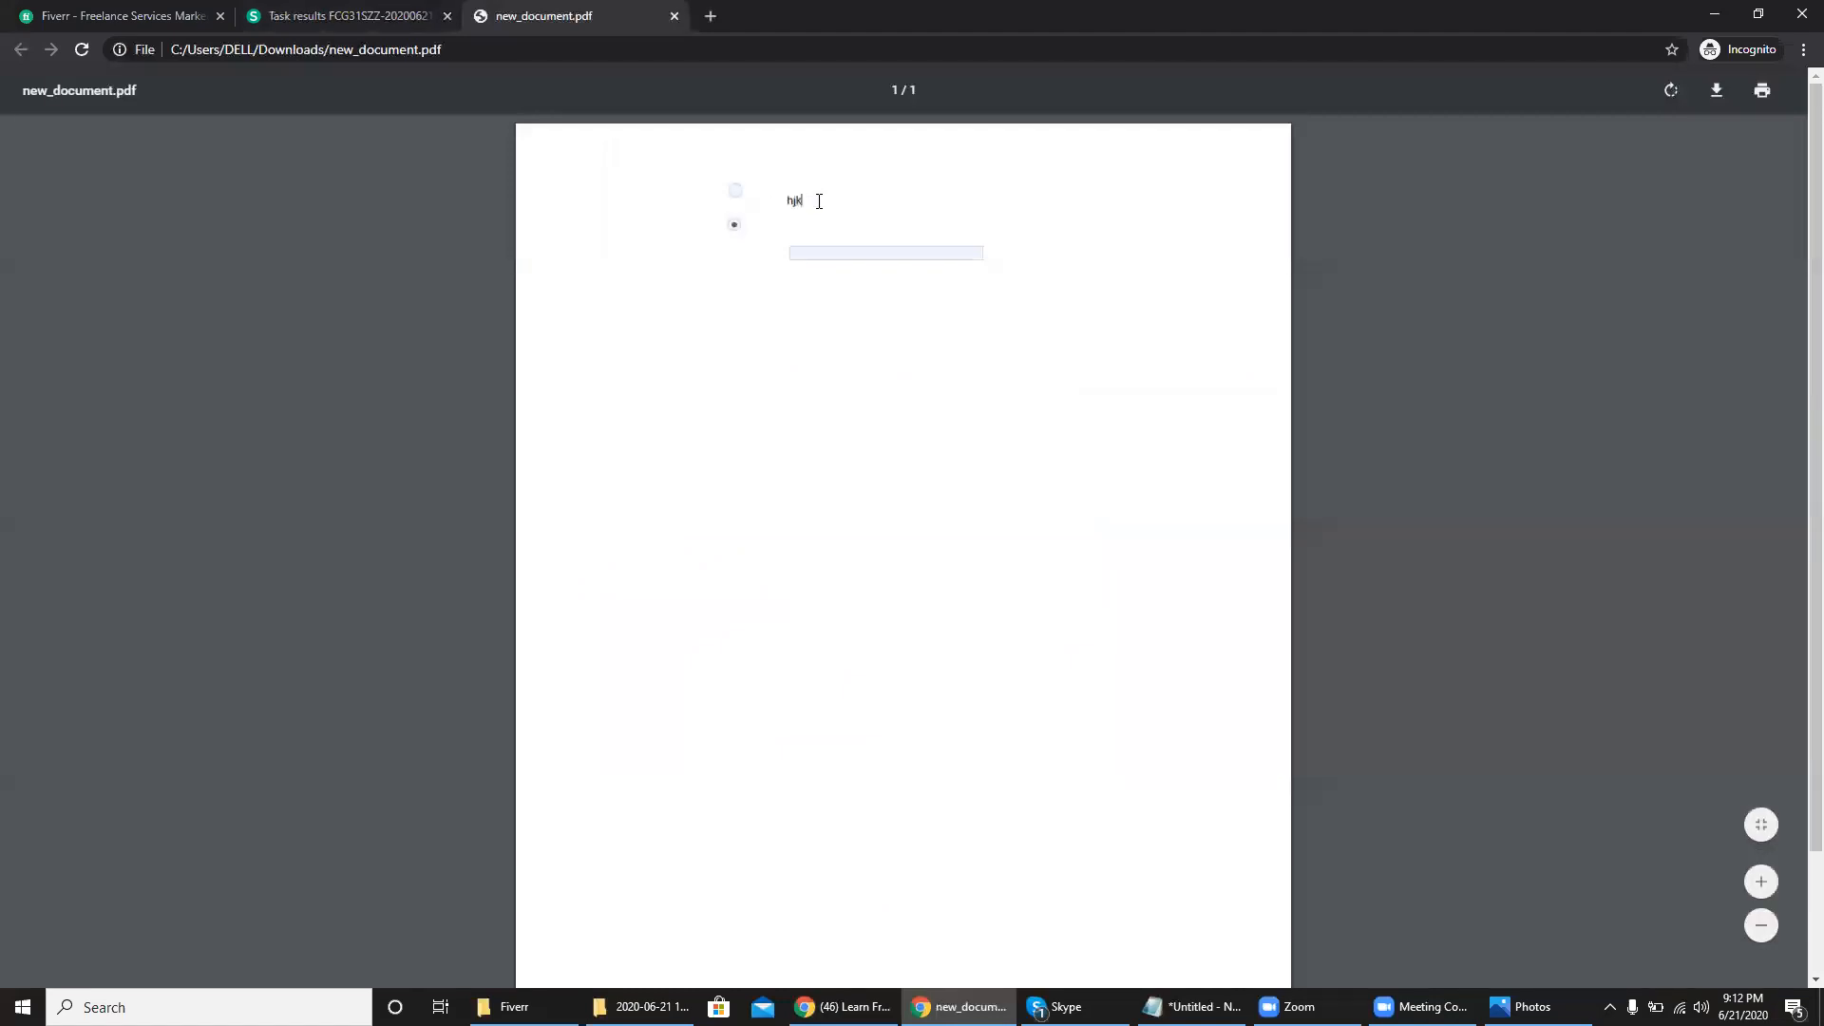
pyautogui.click(822, 253)
pyautogui.click(882, 195)
pyautogui.click(870, 264)
pyautogui.click(738, 192)
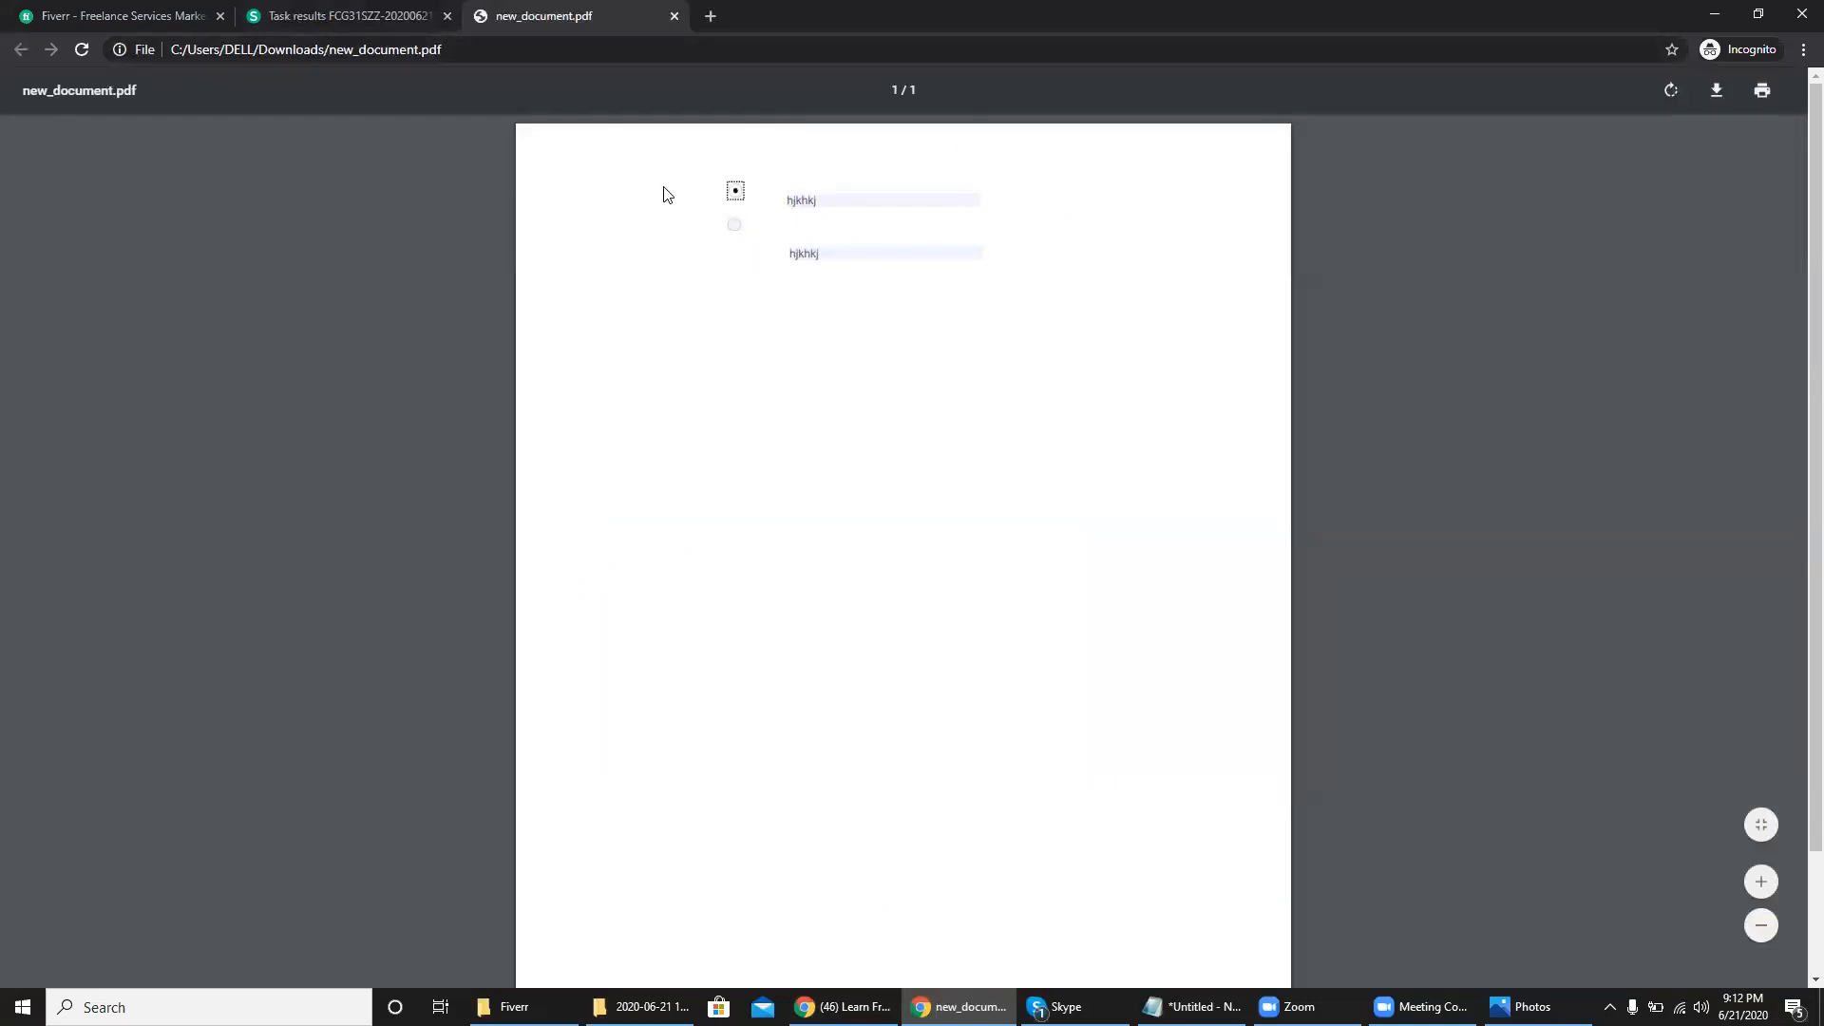
pyautogui.click(734, 226)
# Step: Return to the form in the PDF editor and rename the upper radio button field radio1 and the lower one radio2
pyautogui.click(360, 11)
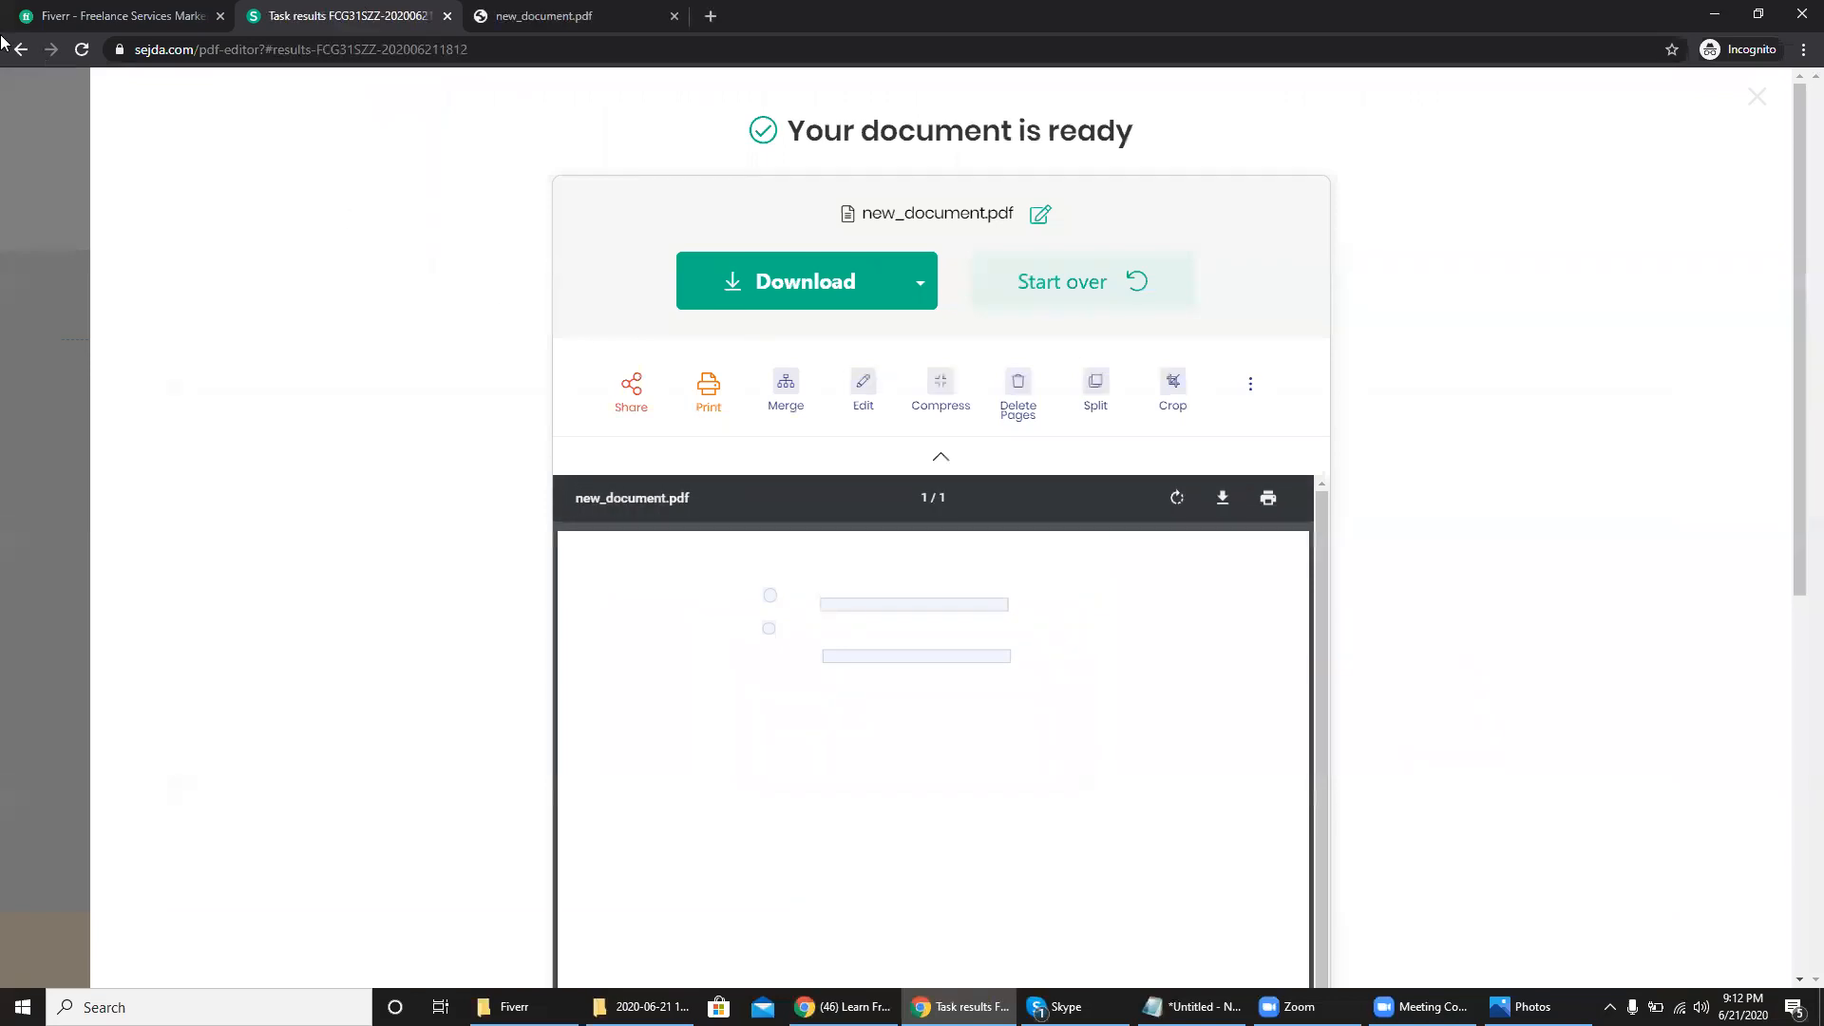
pyautogui.click(17, 52)
pyautogui.click(772, 522)
pyautogui.click(599, 503)
pyautogui.press('BackSpace')
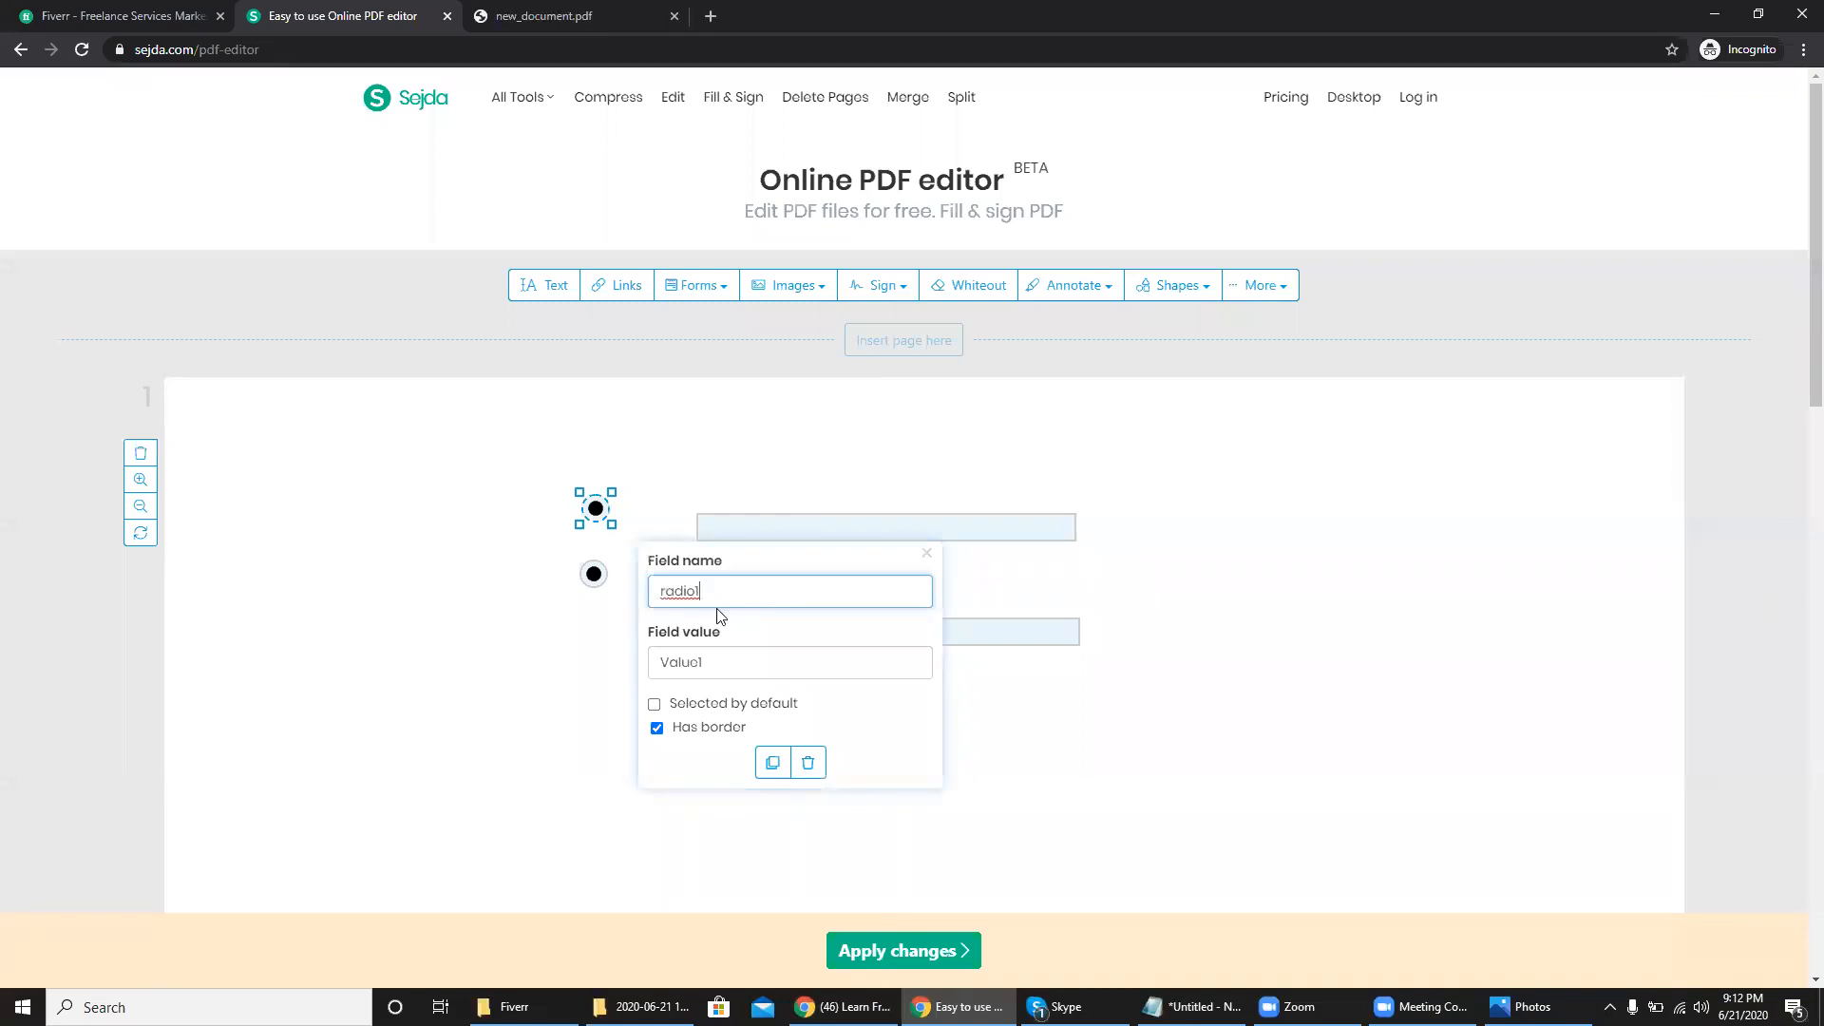
pyautogui.click(595, 574)
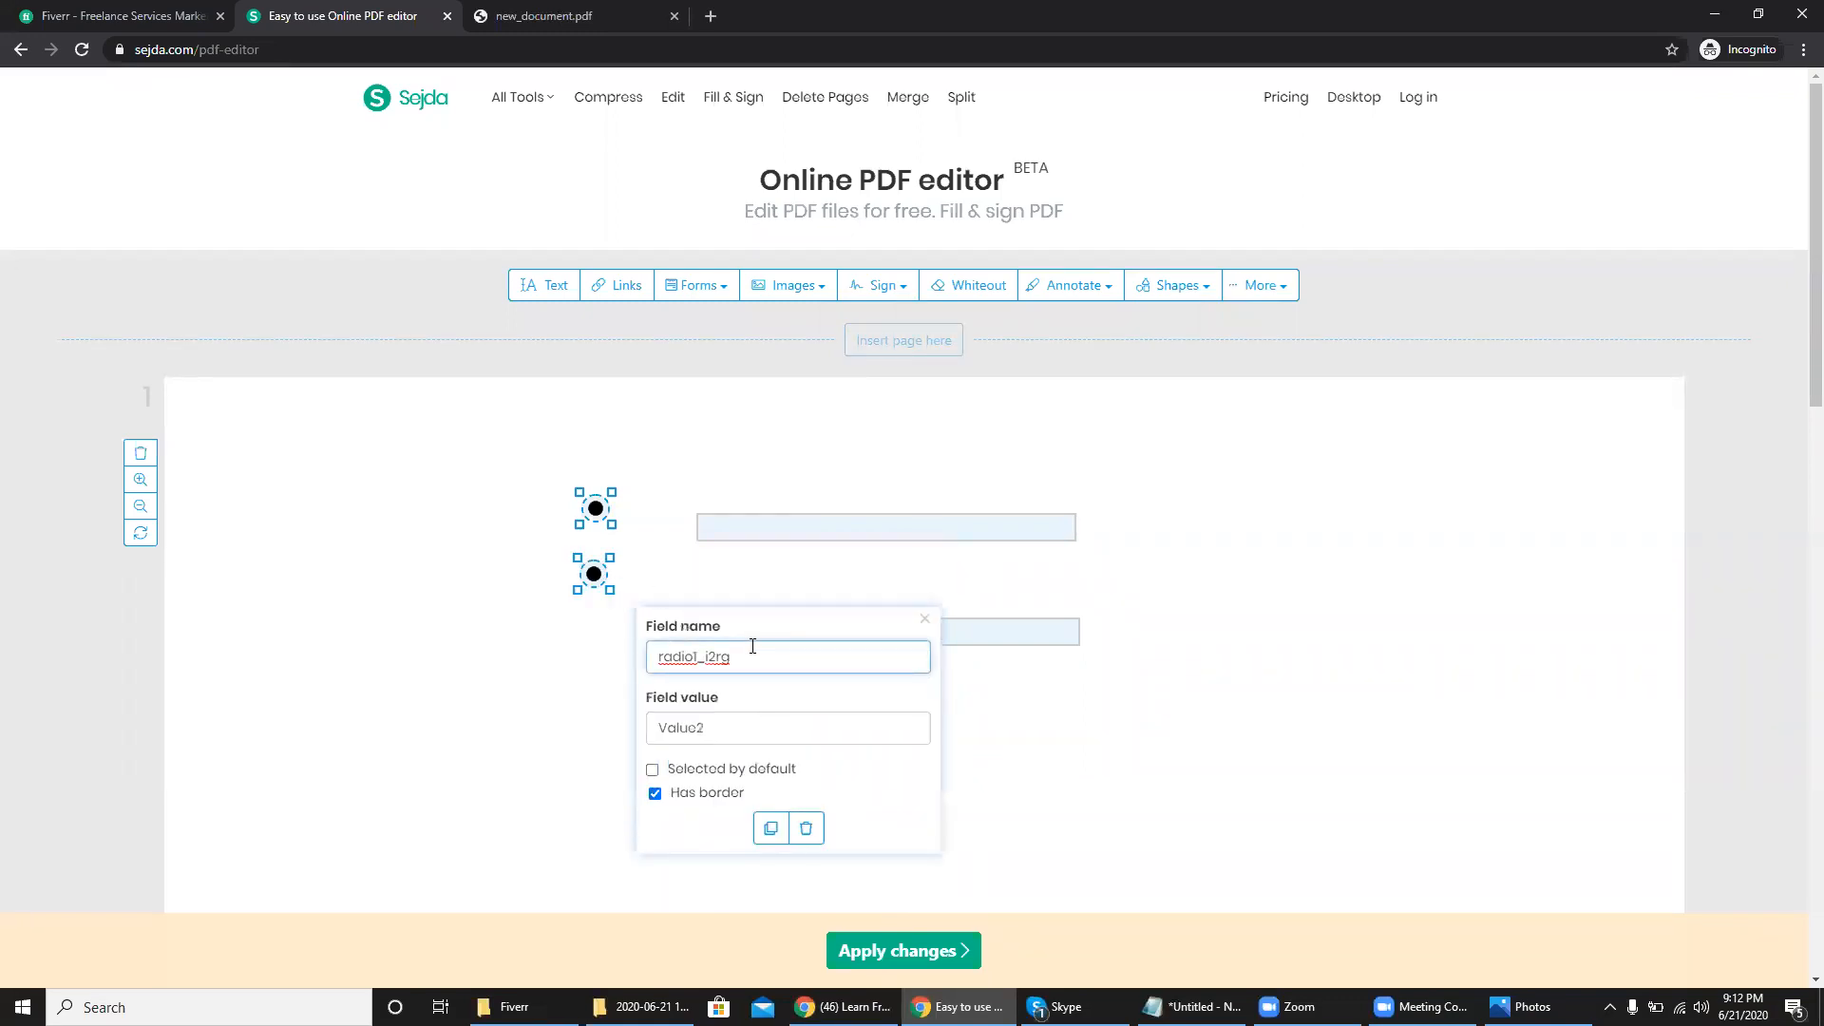
# Step: Rename the upper text field text1 and the lower text field text2
pyautogui.click(754, 527)
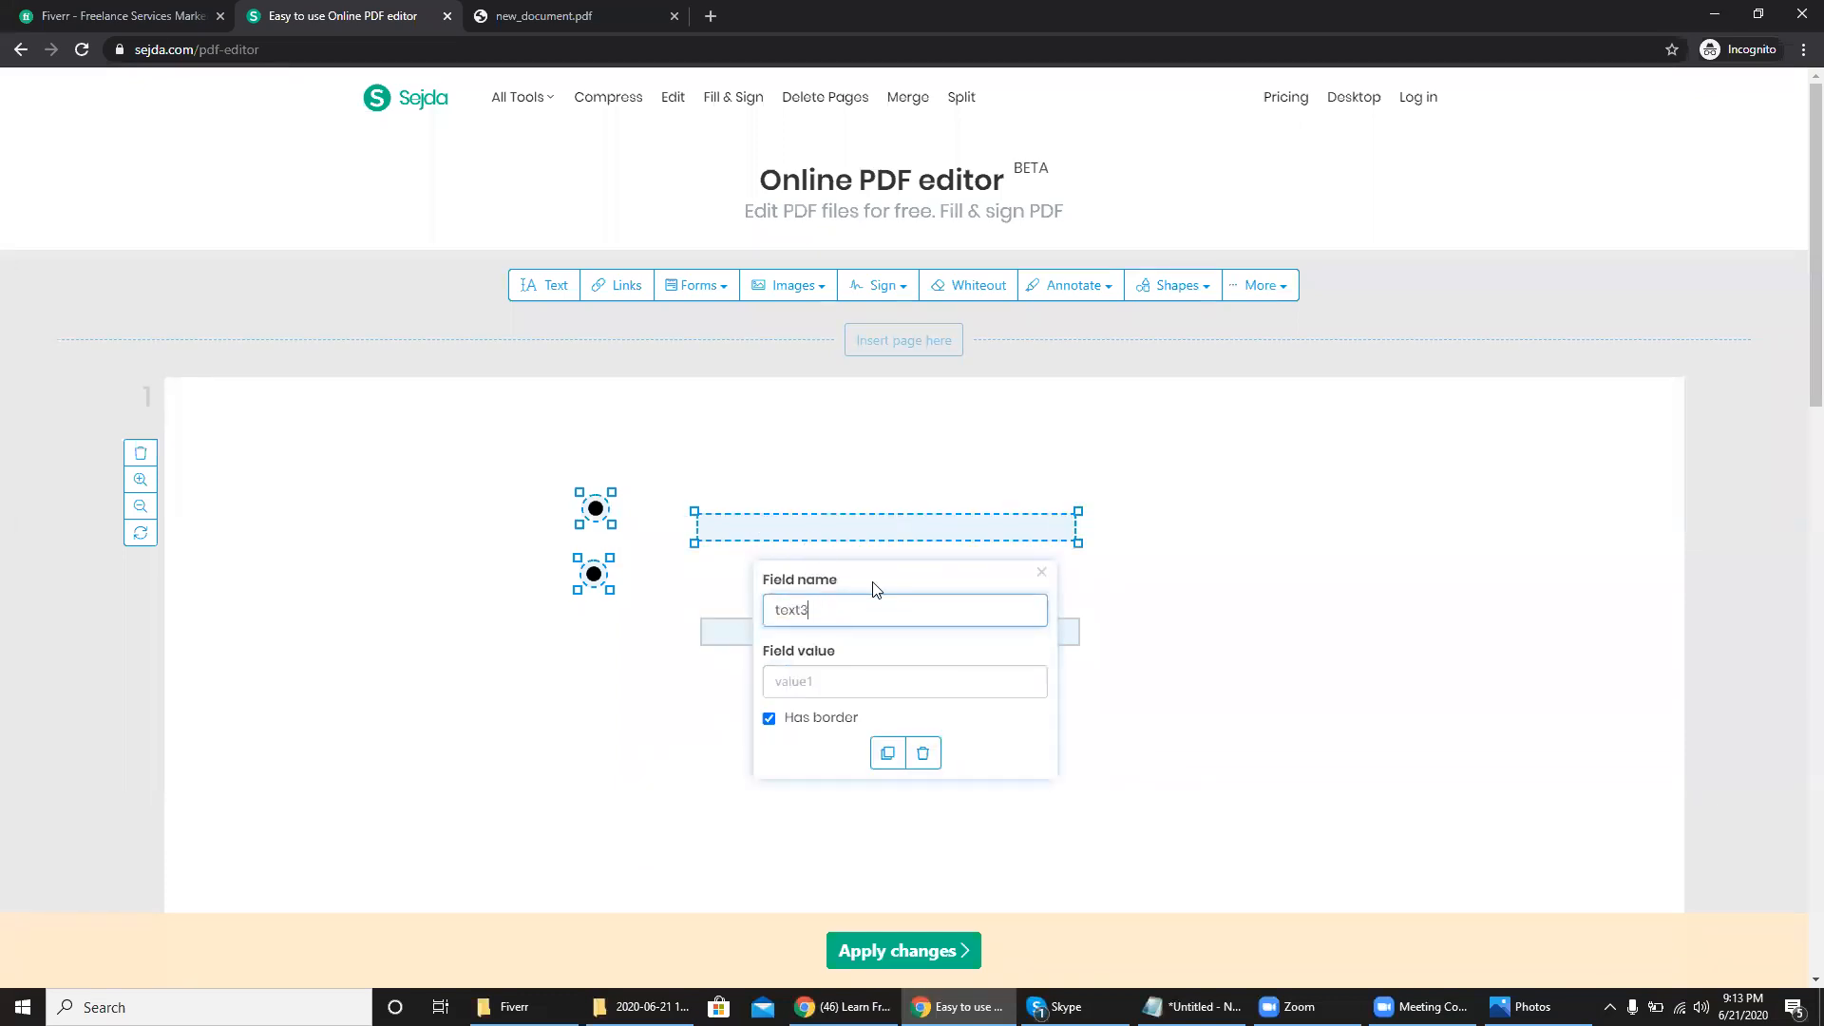
pyautogui.click(715, 637)
pyautogui.click(933, 430)
pyautogui.press('BackSpace')
pyautogui.press('BackSpace')
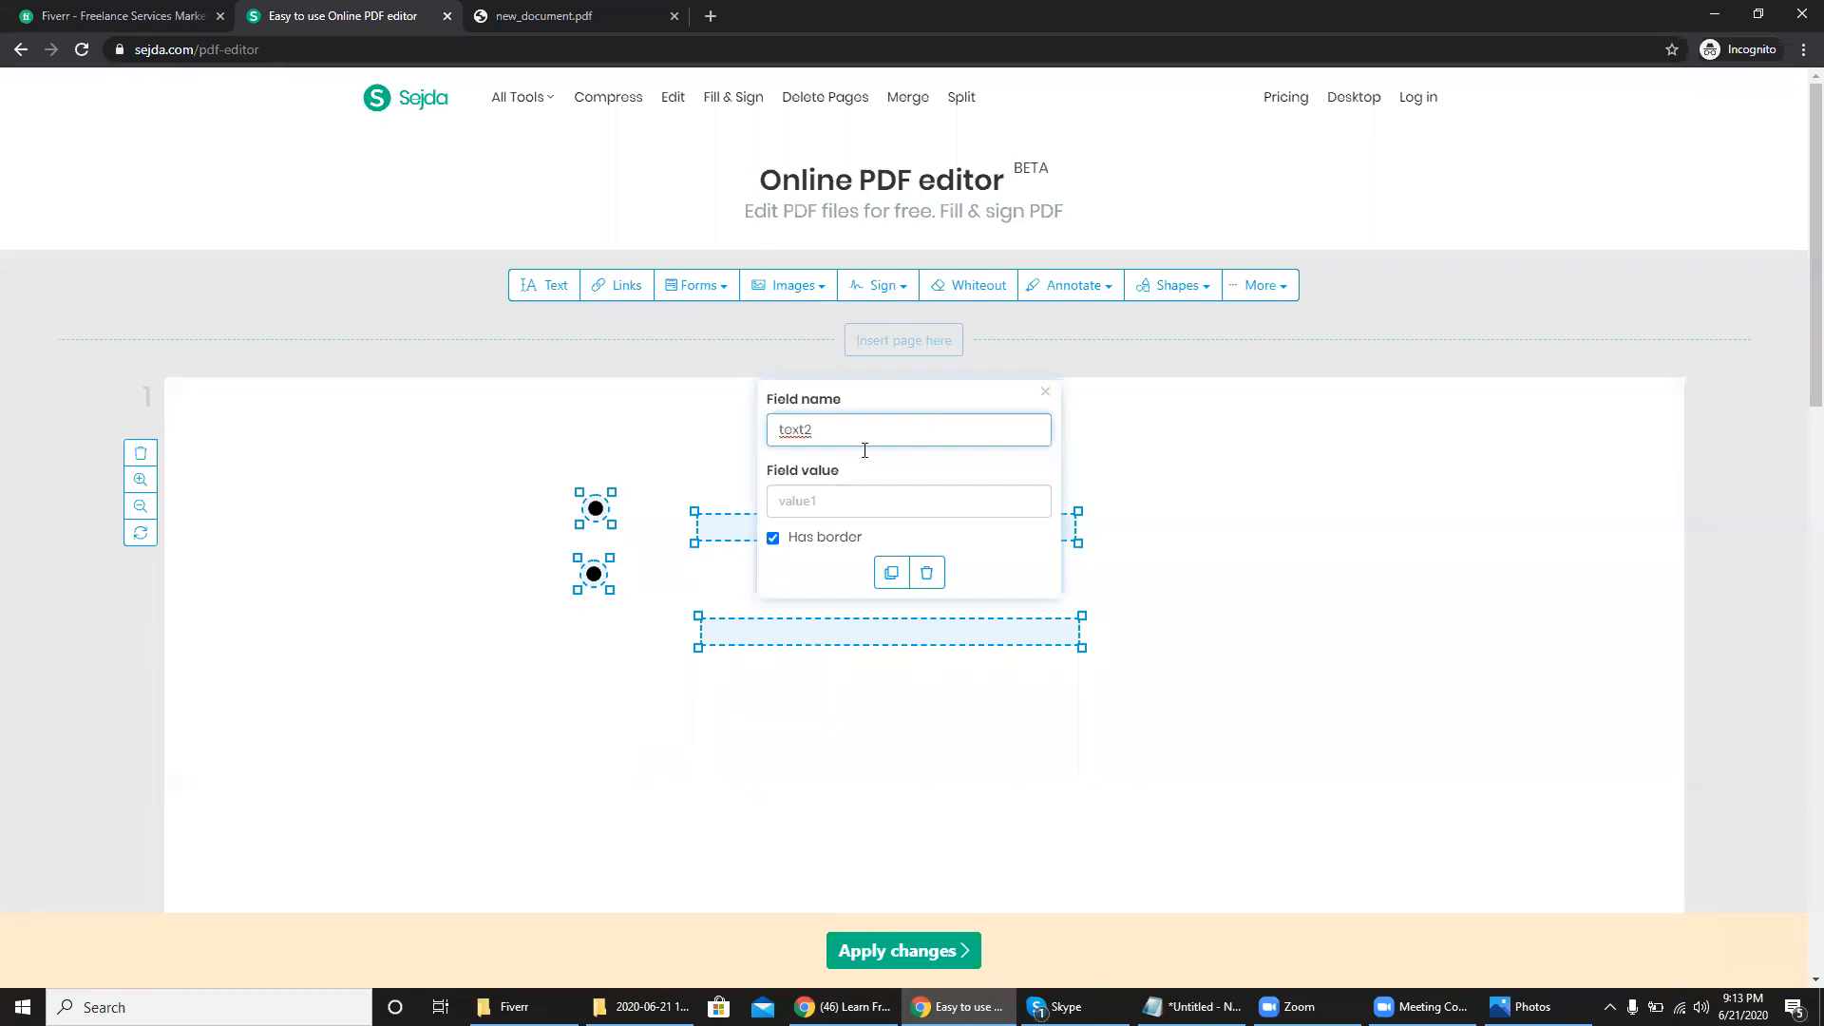
pyautogui.click(1046, 398)
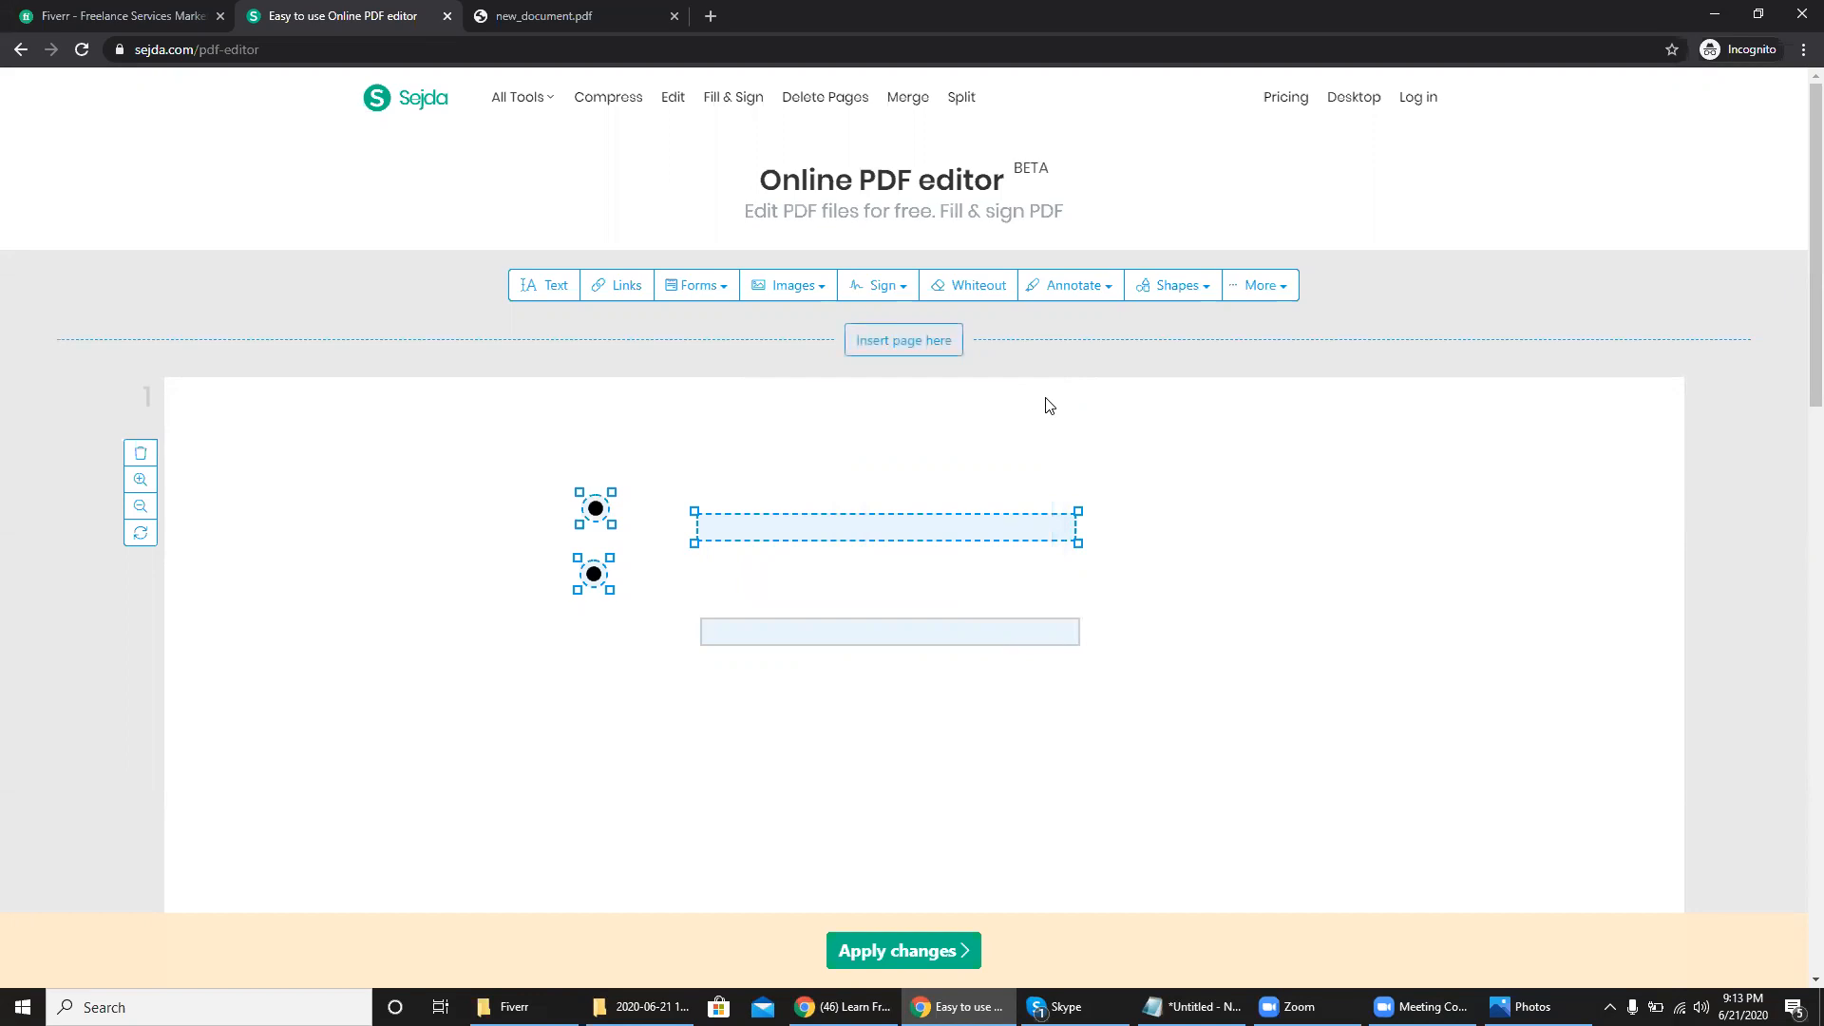
# Step: Apply the renamed fields, download the PDF again, and open new_document (1).pdf
pyautogui.click(882, 939)
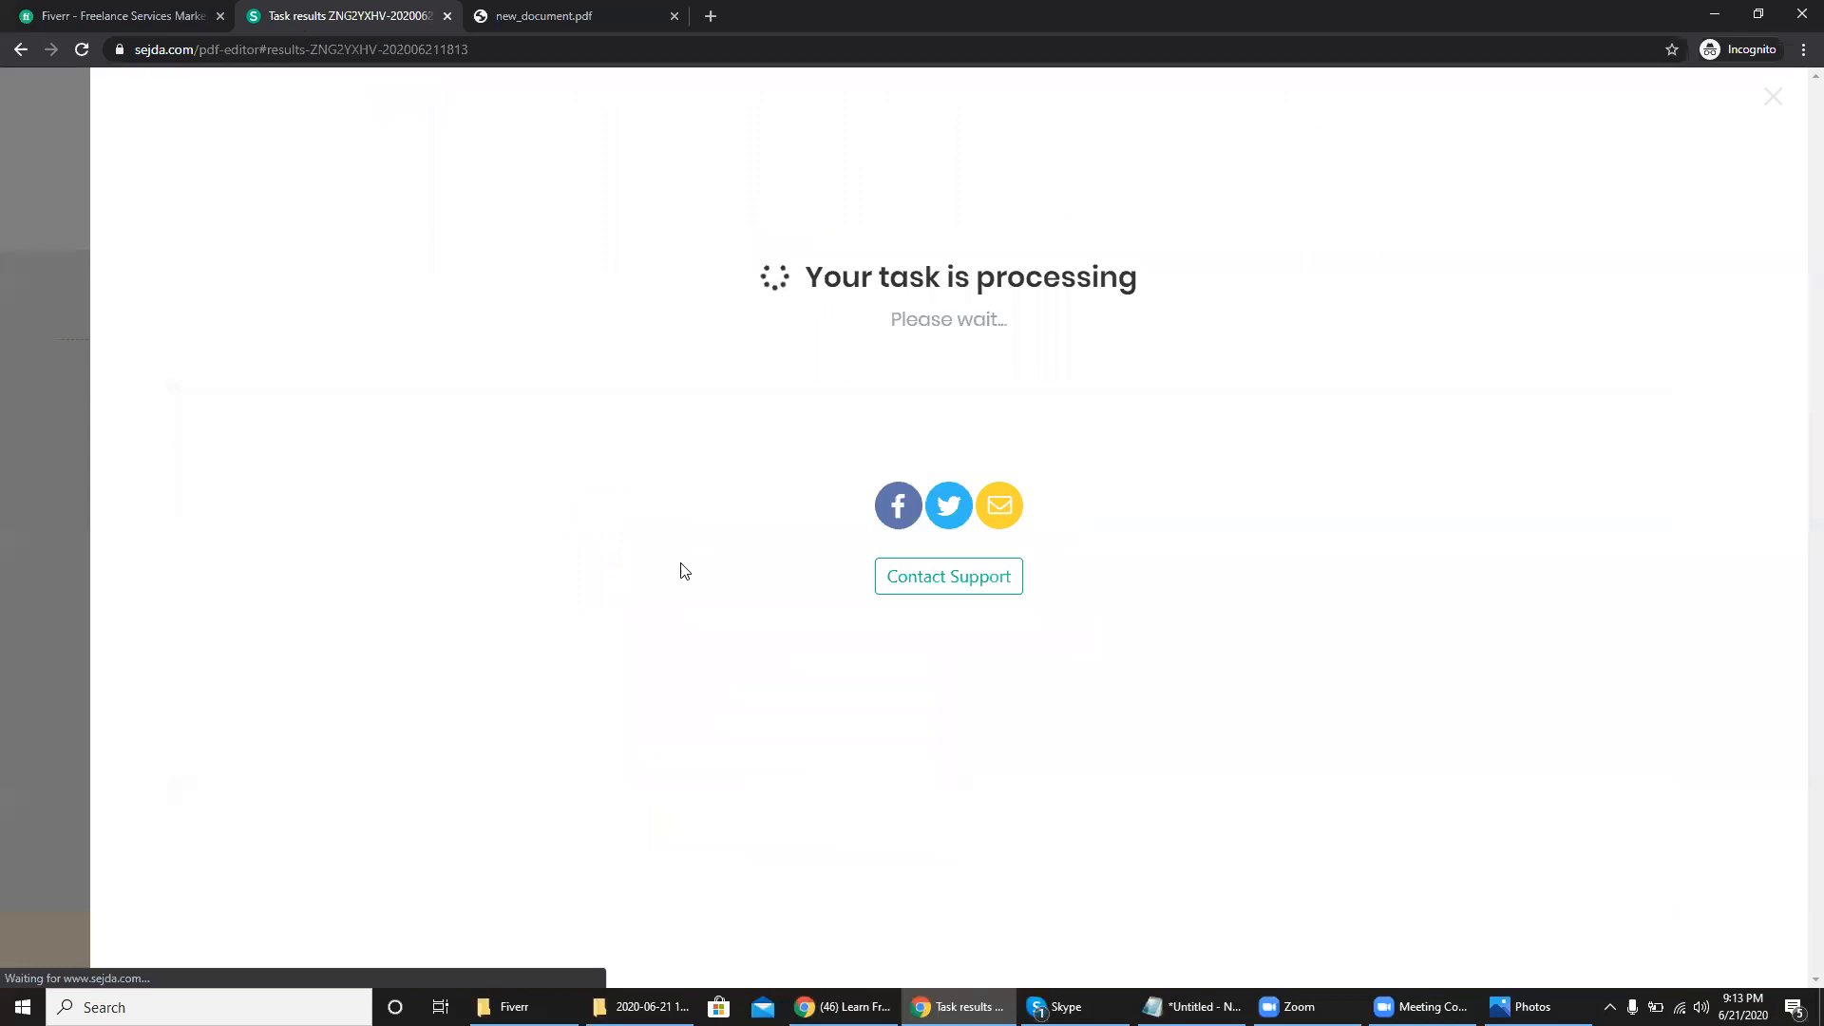
pyautogui.click(929, 295)
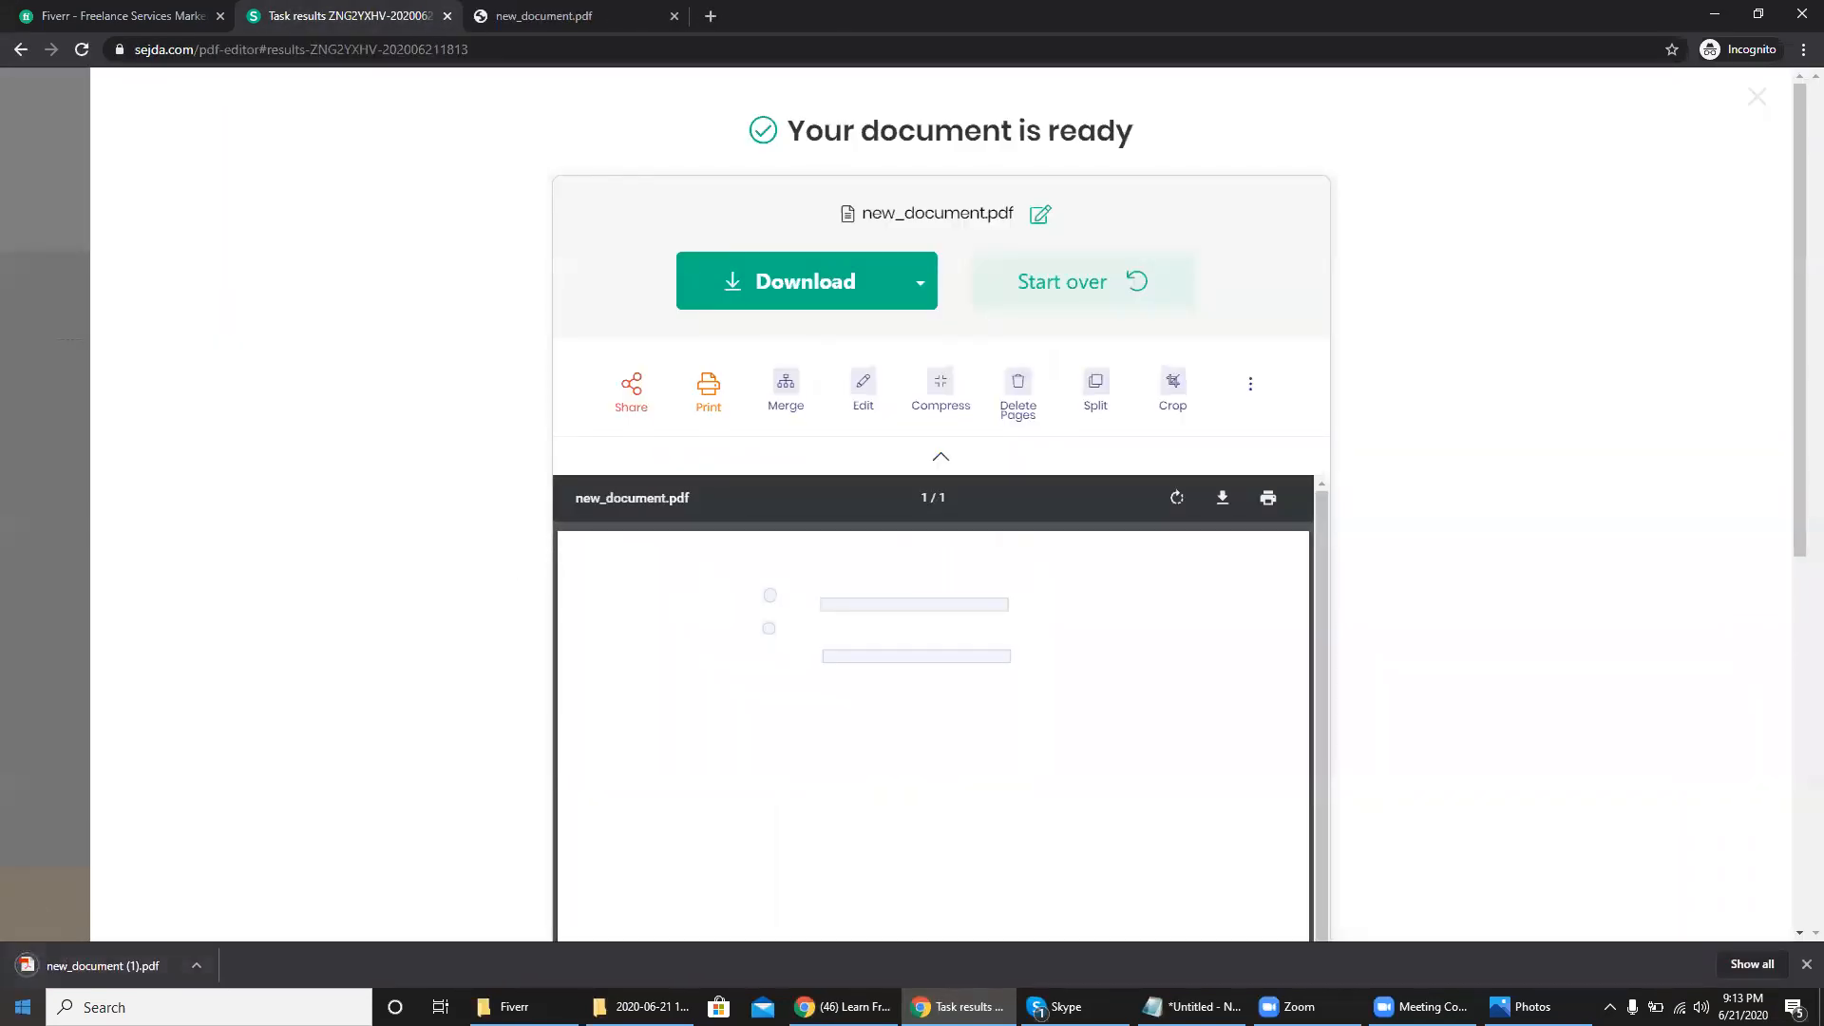
pyautogui.click(72, 967)
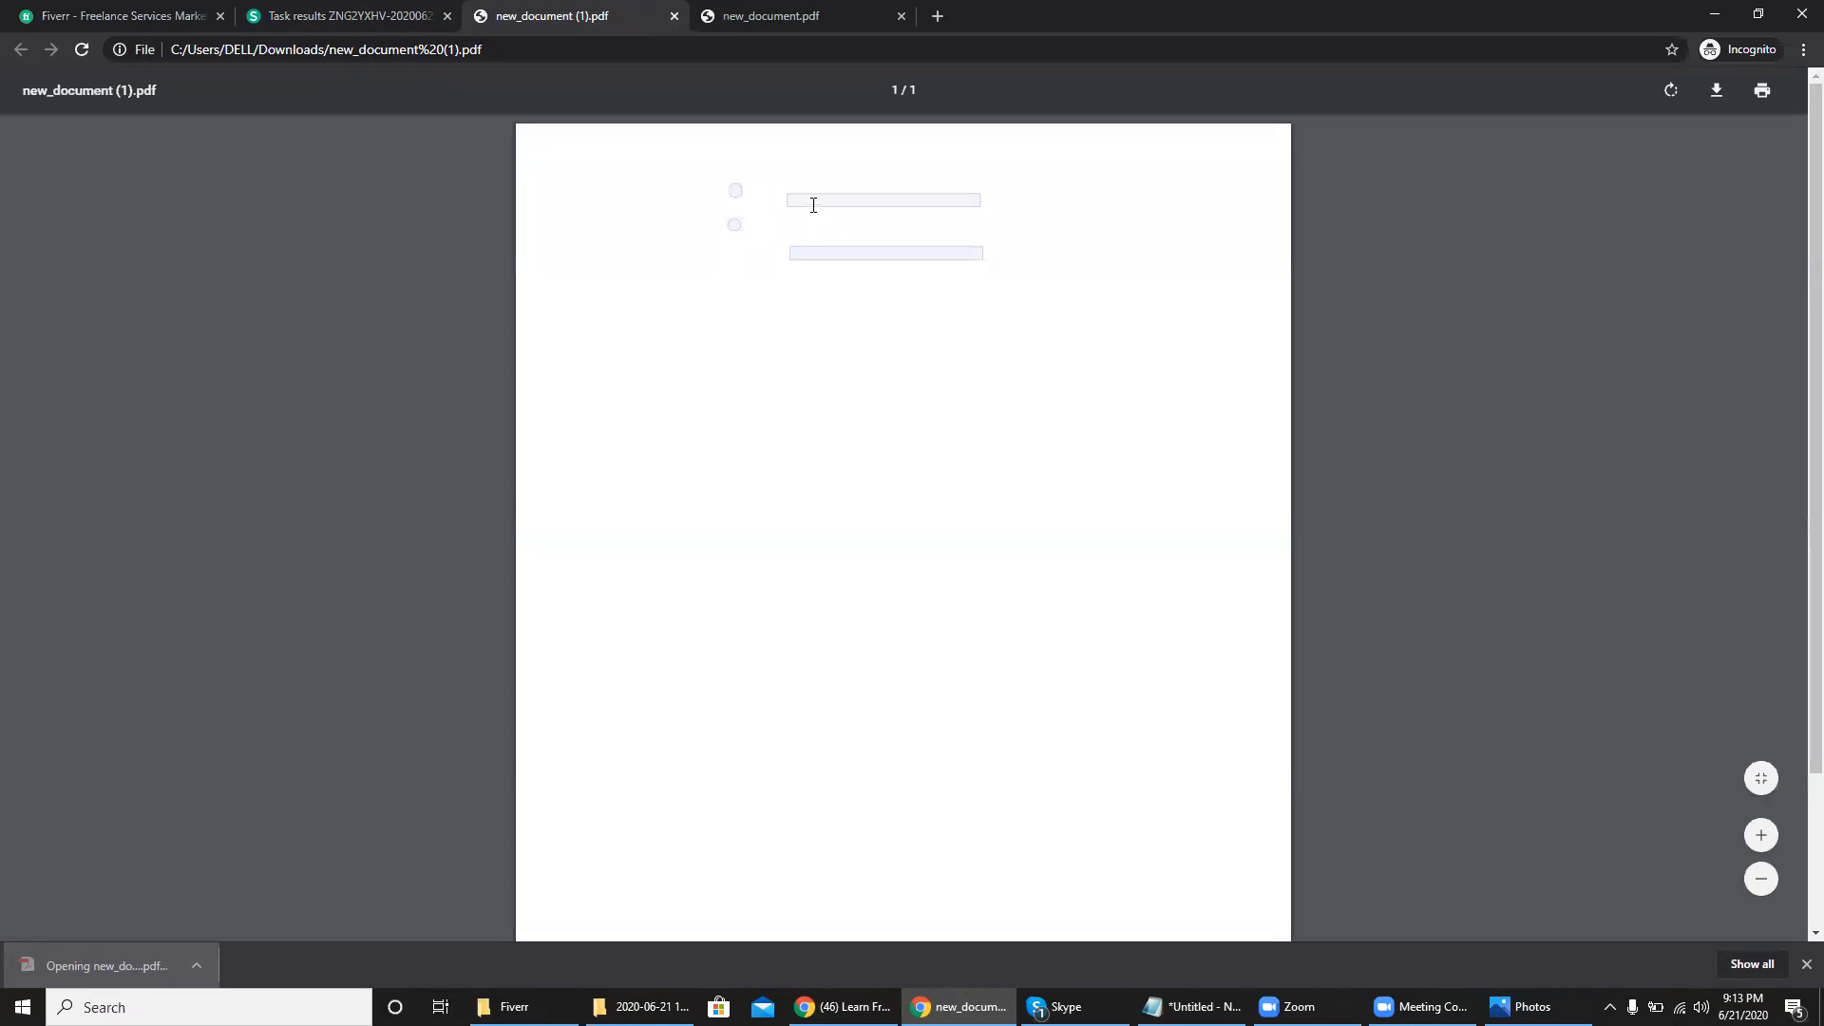
# Step: Test the form with a full name in the first text field, Learn Freelancing in the second, and each radio button selected in turn
pyautogui.click(814, 205)
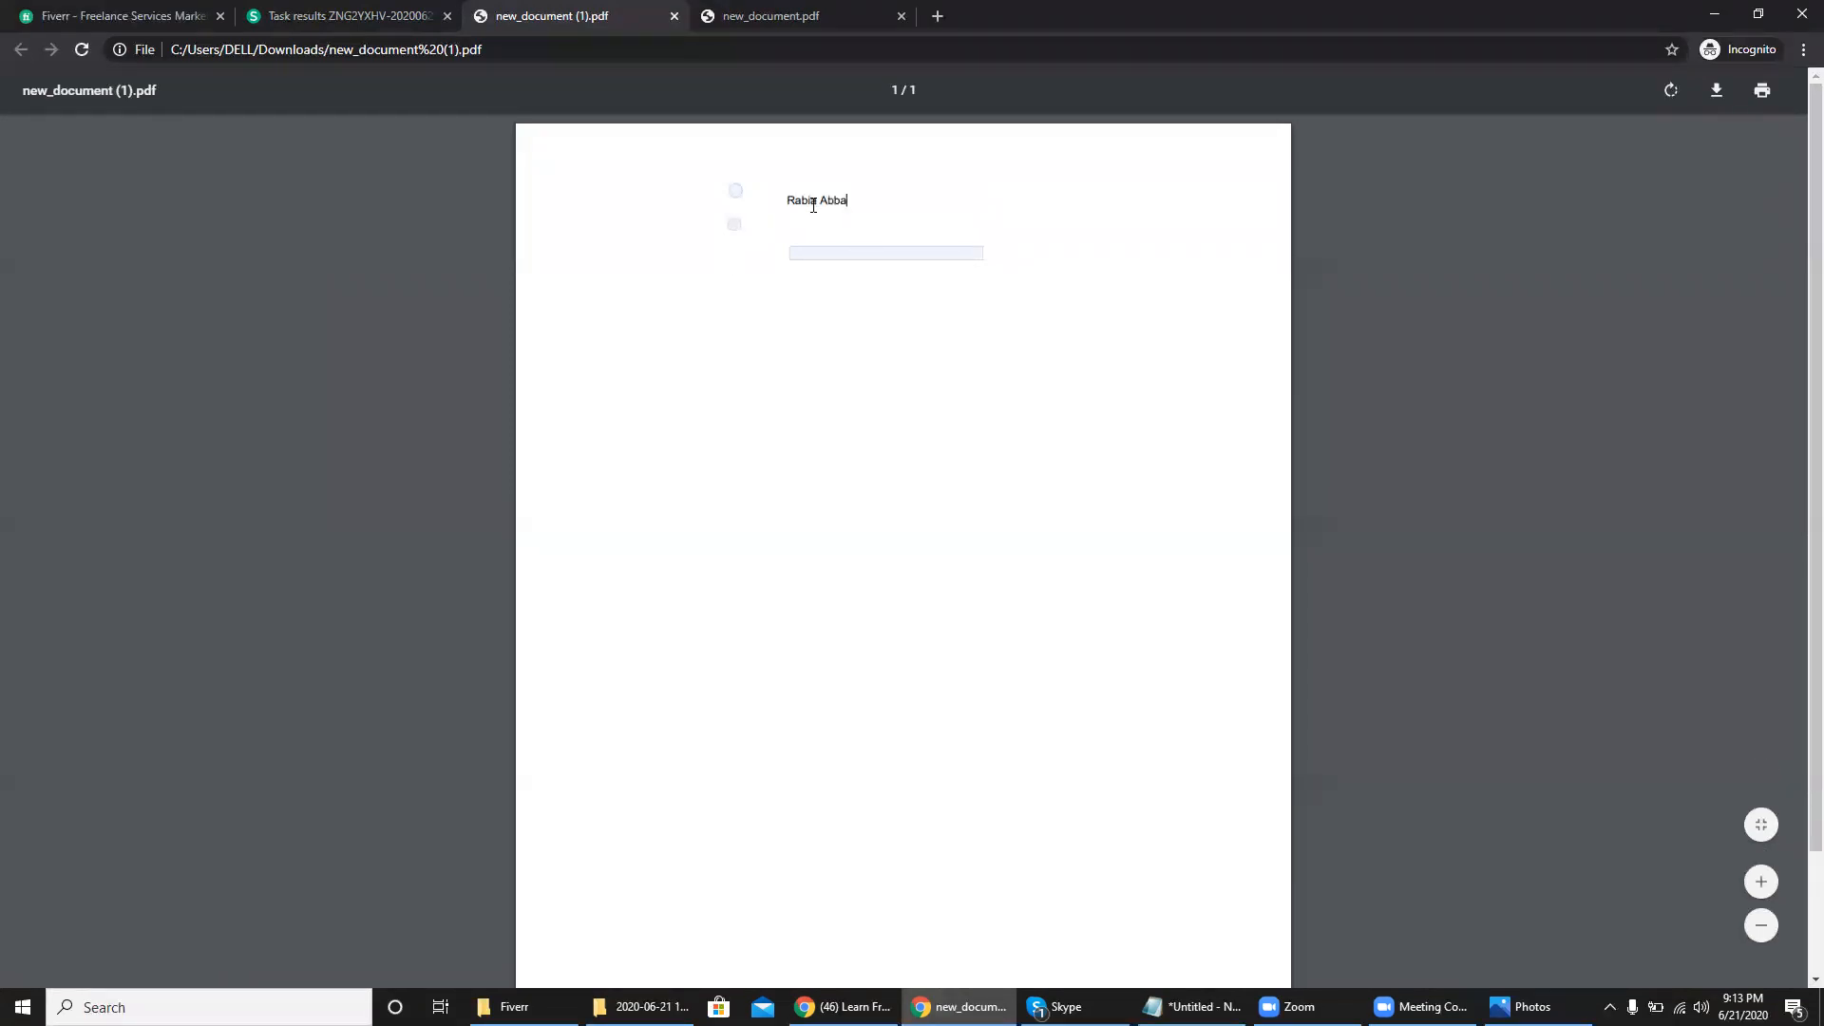
pyautogui.click(868, 252)
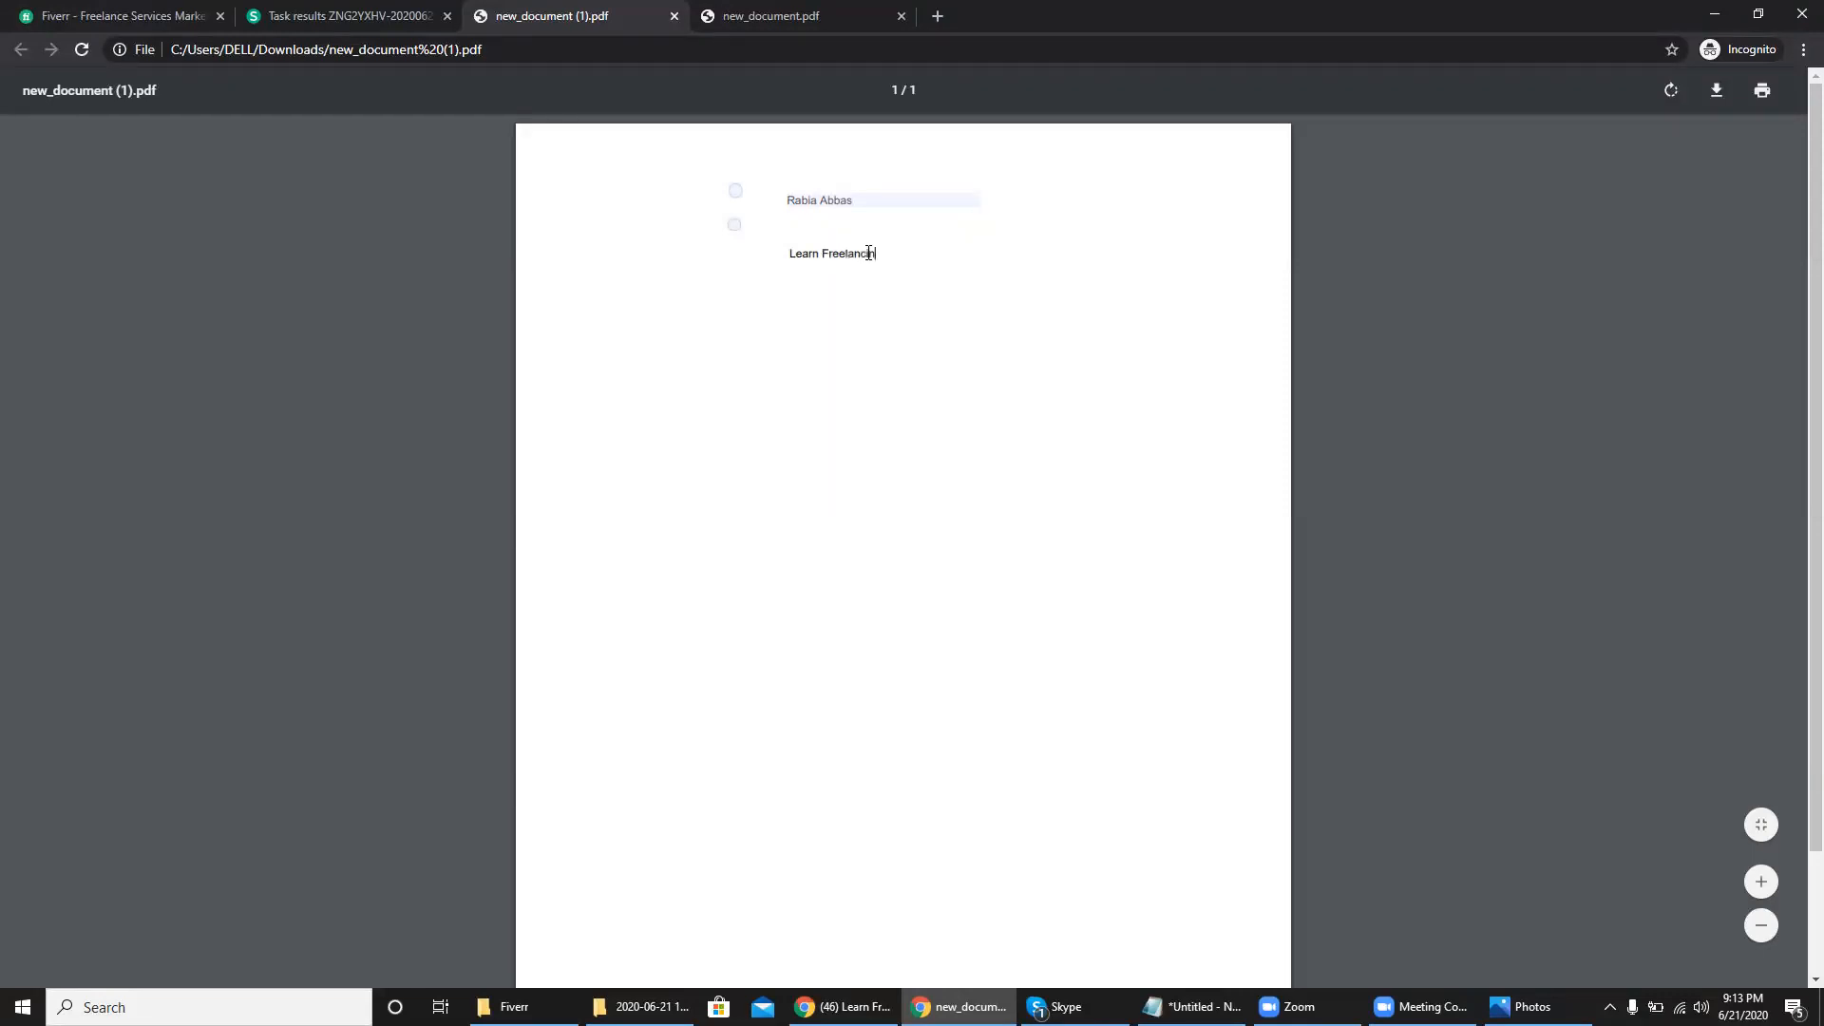
pyautogui.click(736, 190)
pyautogui.click(736, 223)
pyautogui.click(735, 191)
# Step: Return to the form in the PDF editor and change the upper radio button's field value to Value
pyautogui.click(382, 17)
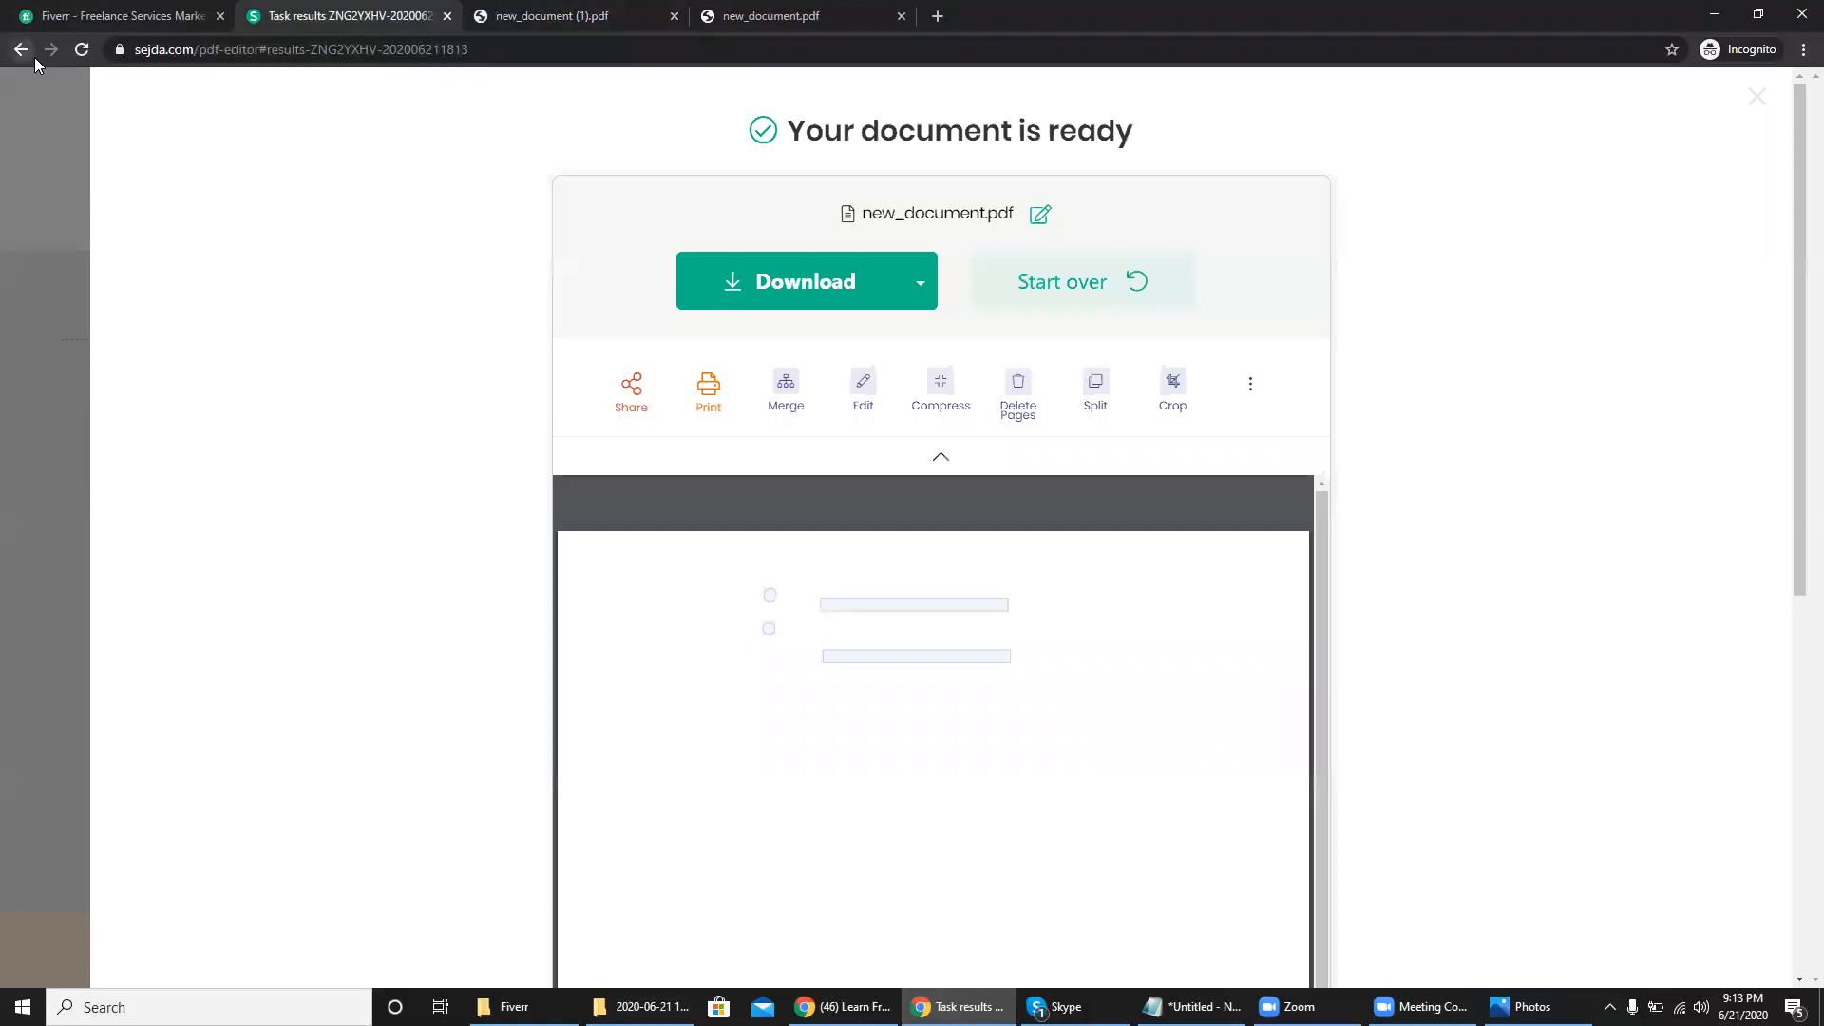
pyautogui.click(32, 57)
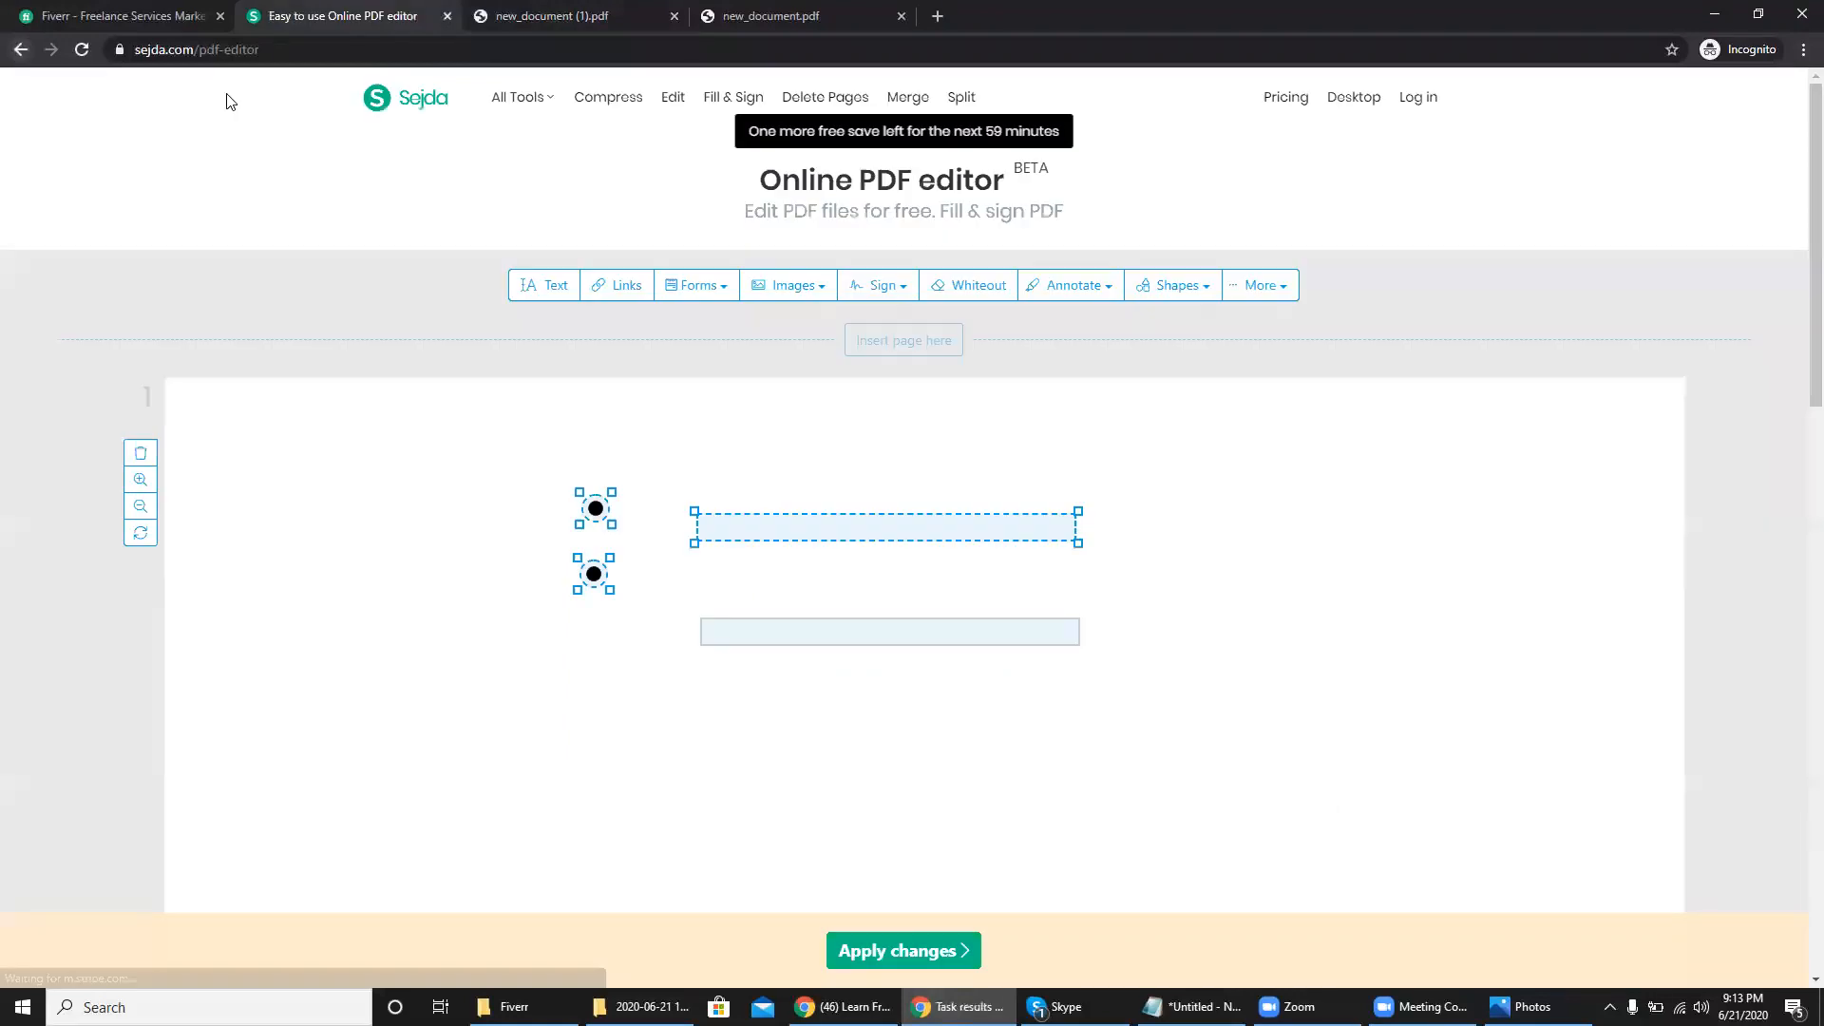
pyautogui.click(593, 573)
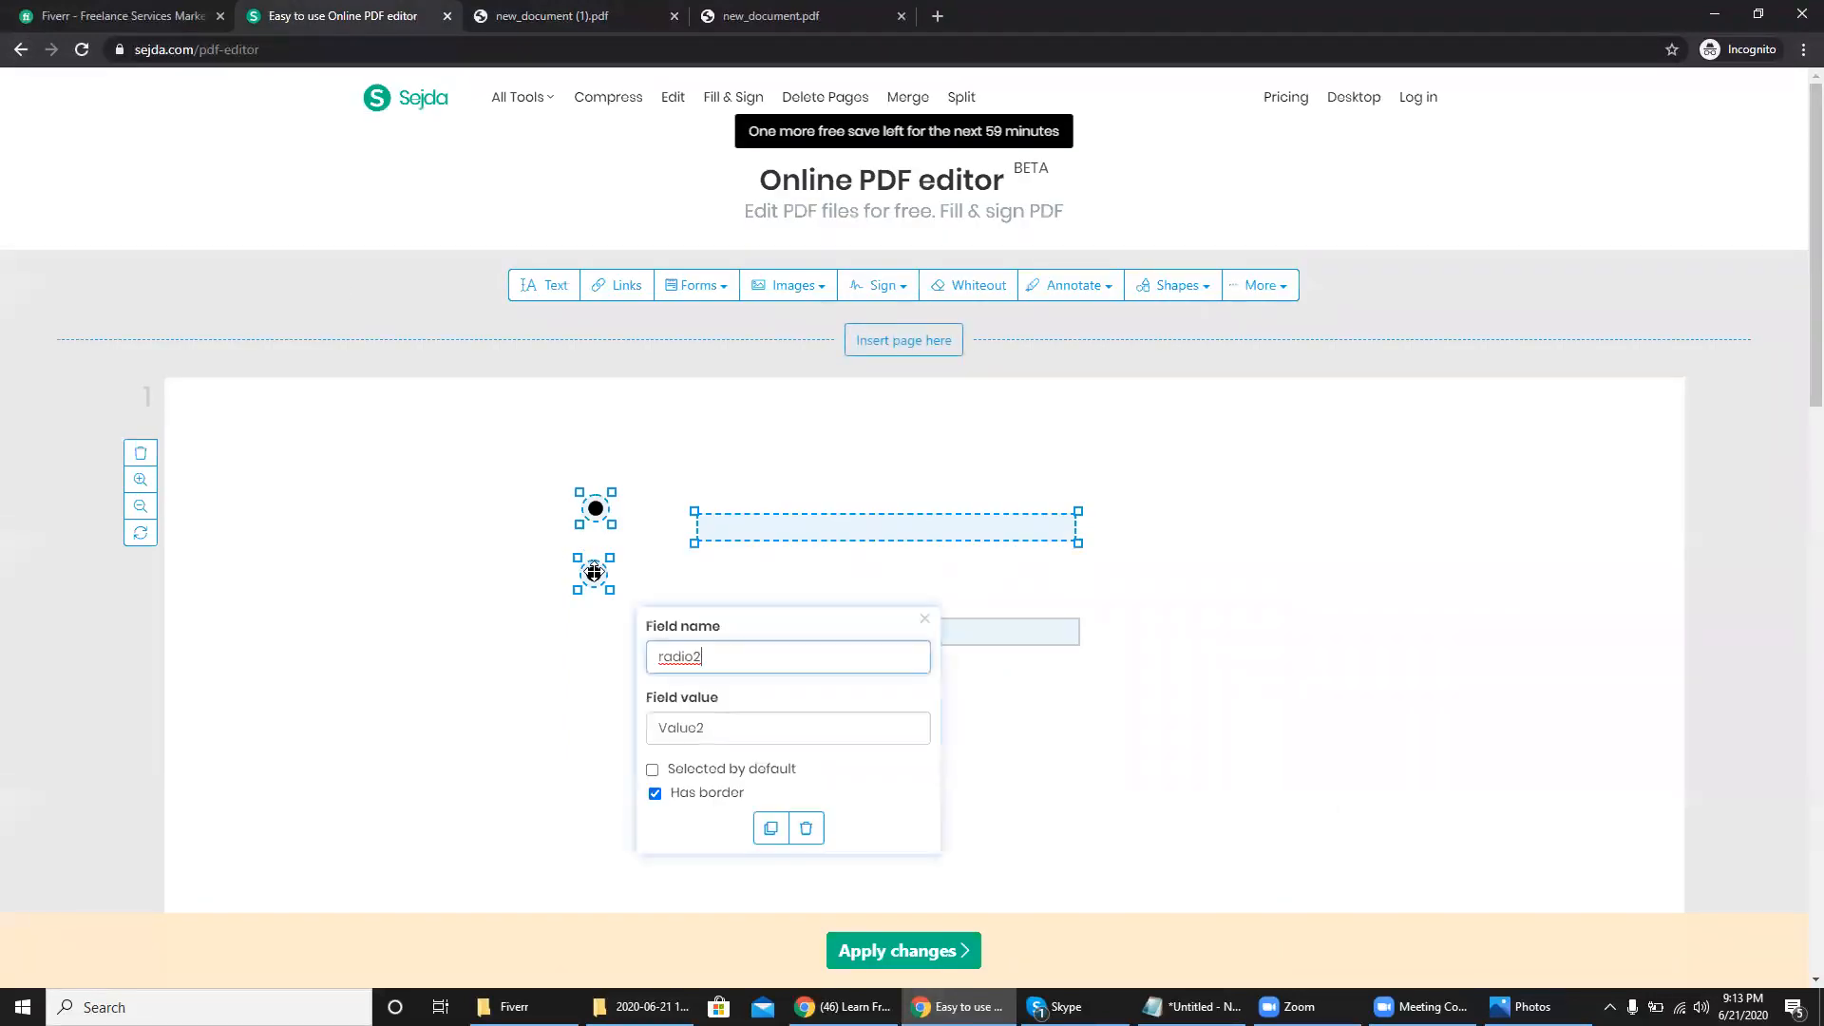
pyautogui.click(595, 509)
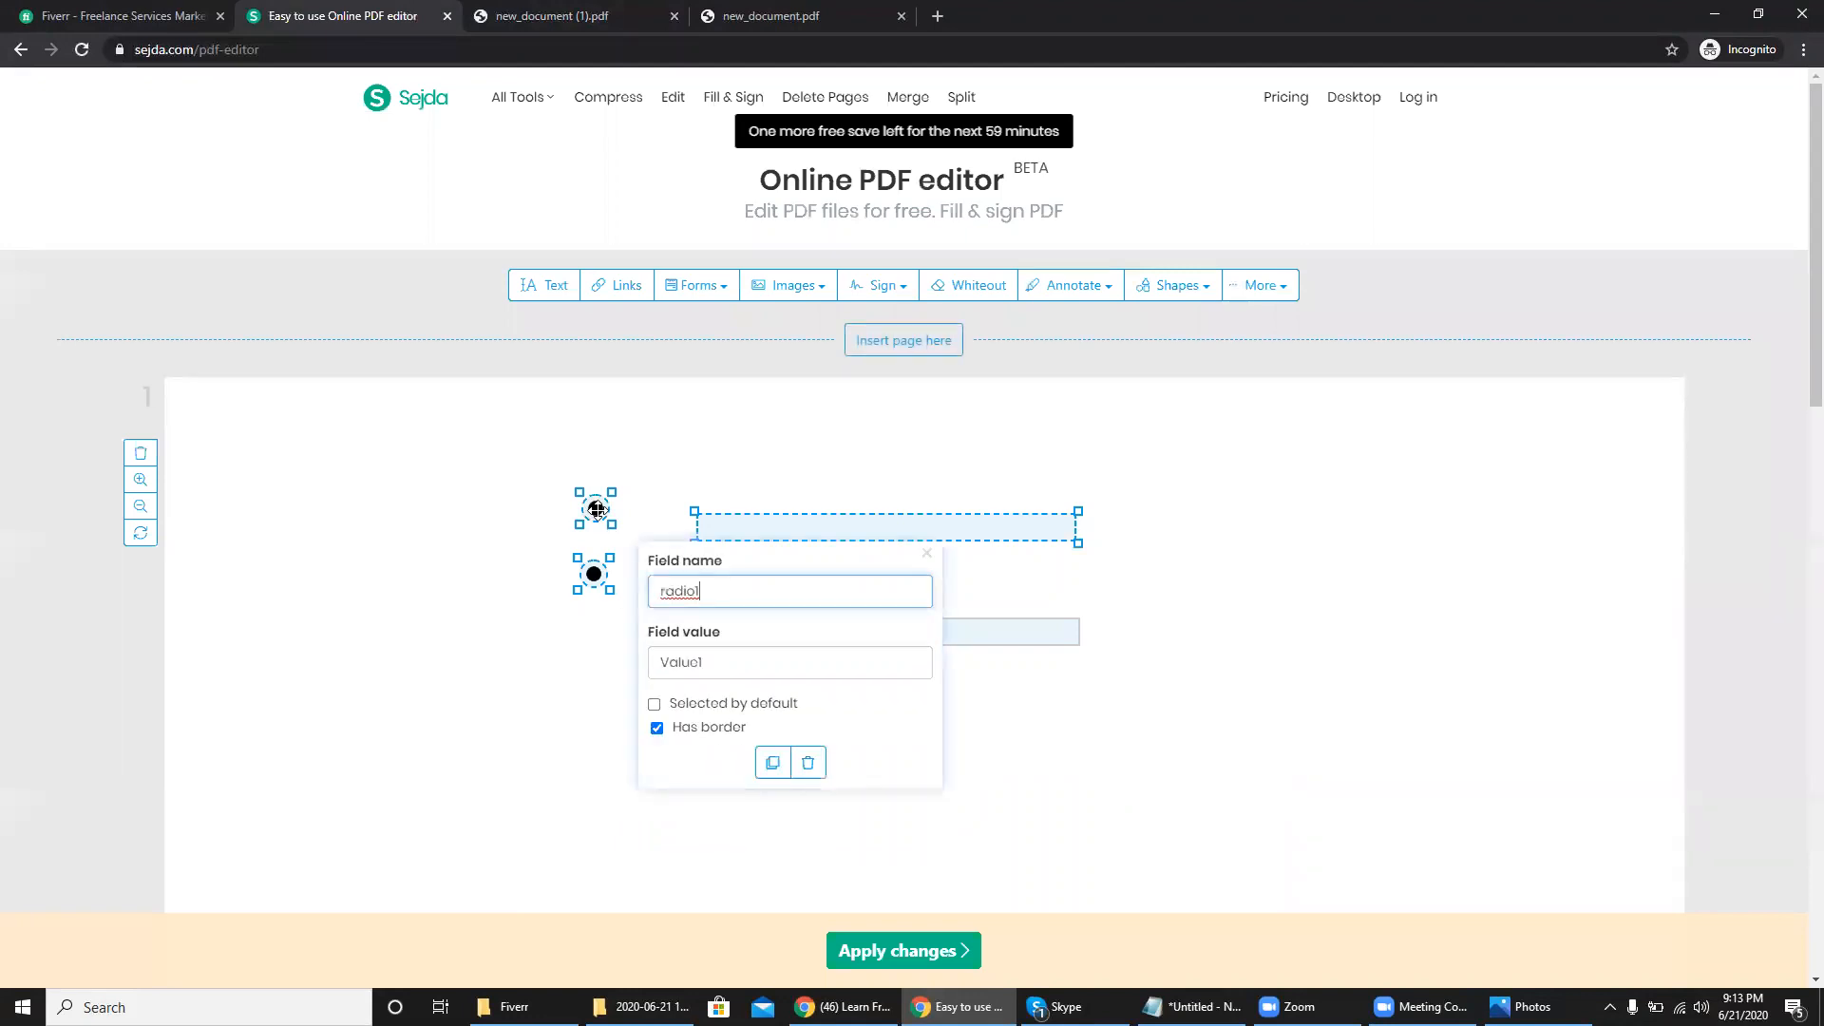
pyautogui.click(722, 662)
pyautogui.click(722, 661)
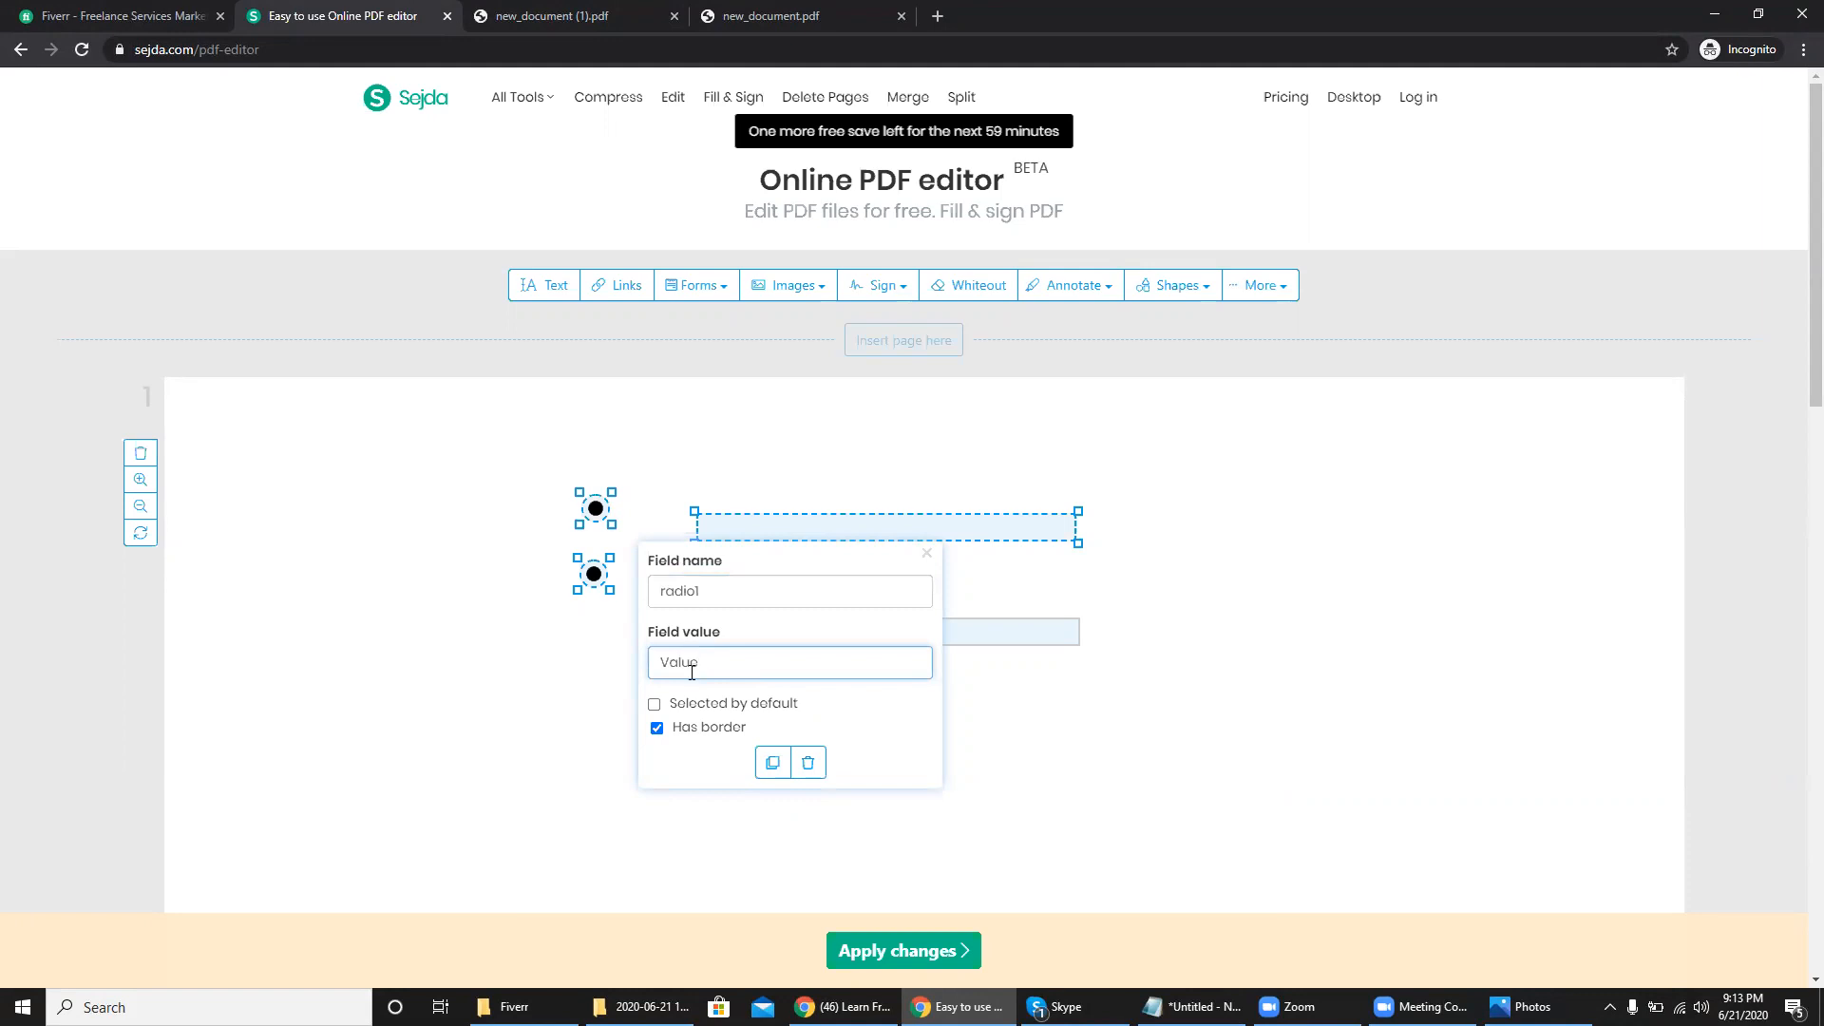
pyautogui.click(594, 574)
pyautogui.click(730, 730)
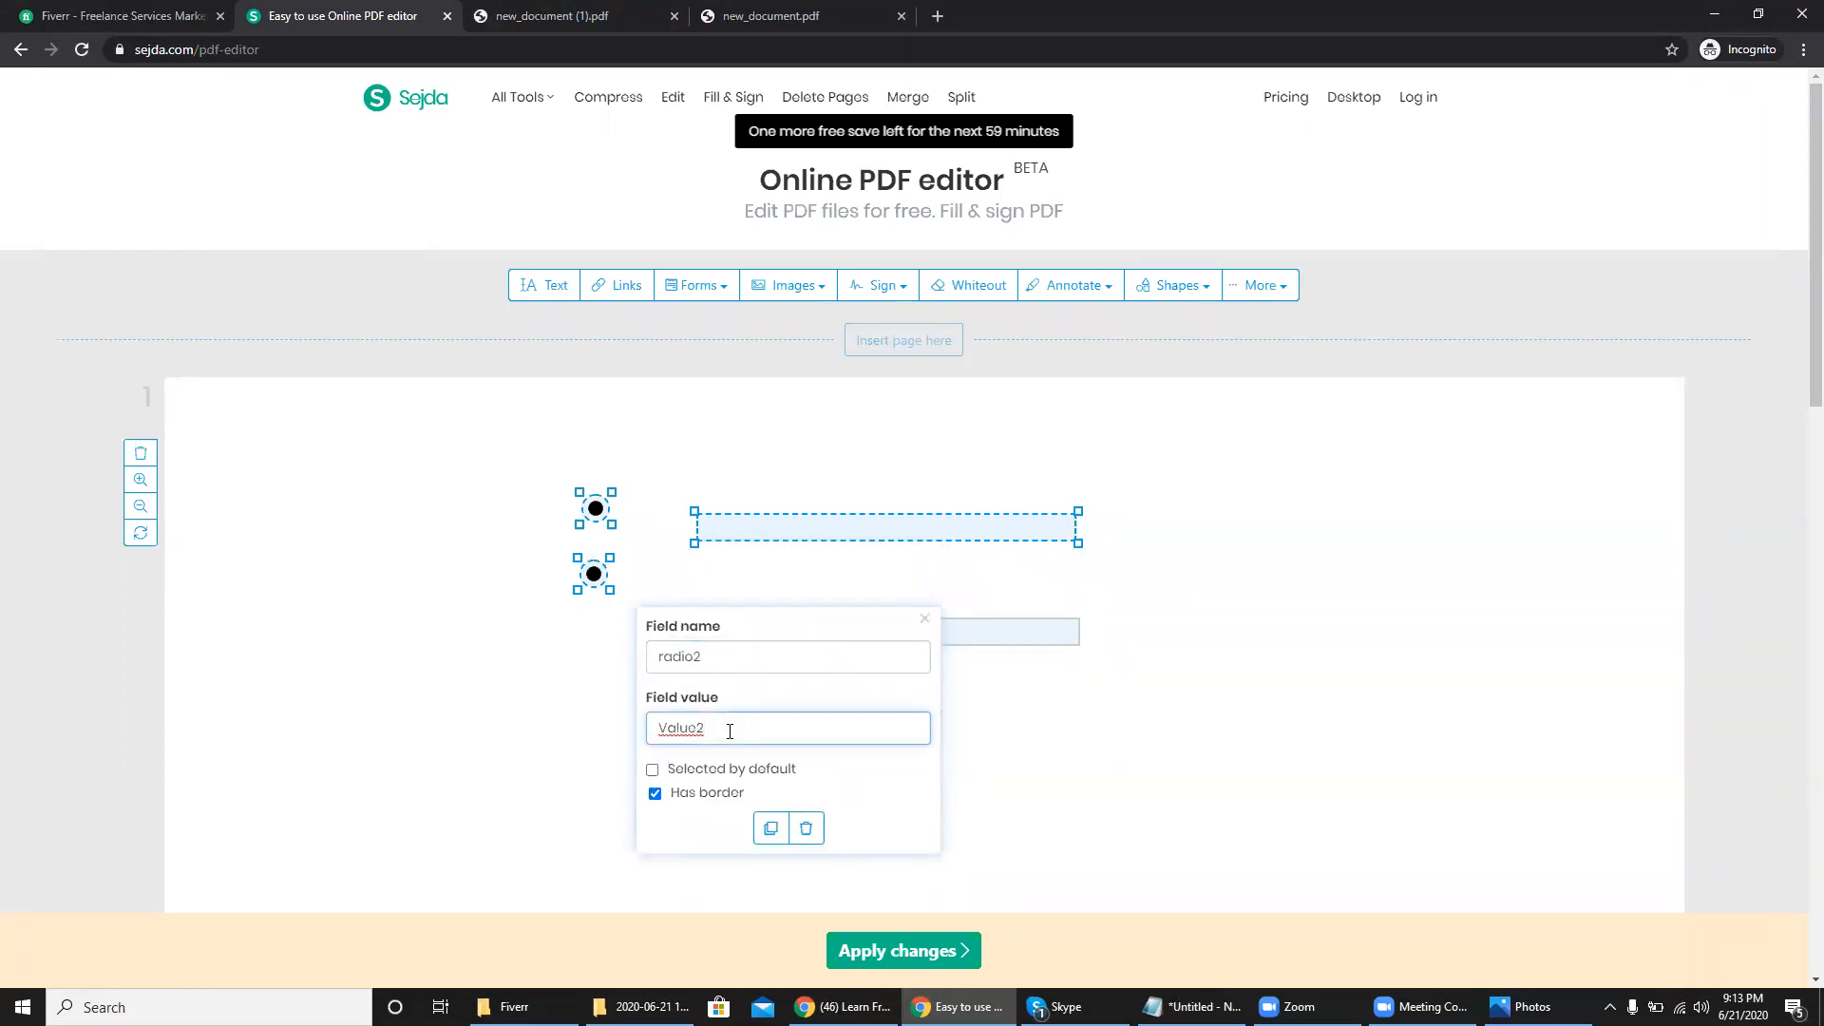
# Step: Apply the changes, download the PDF again, and open new_document (2).pdf
pyautogui.click(891, 957)
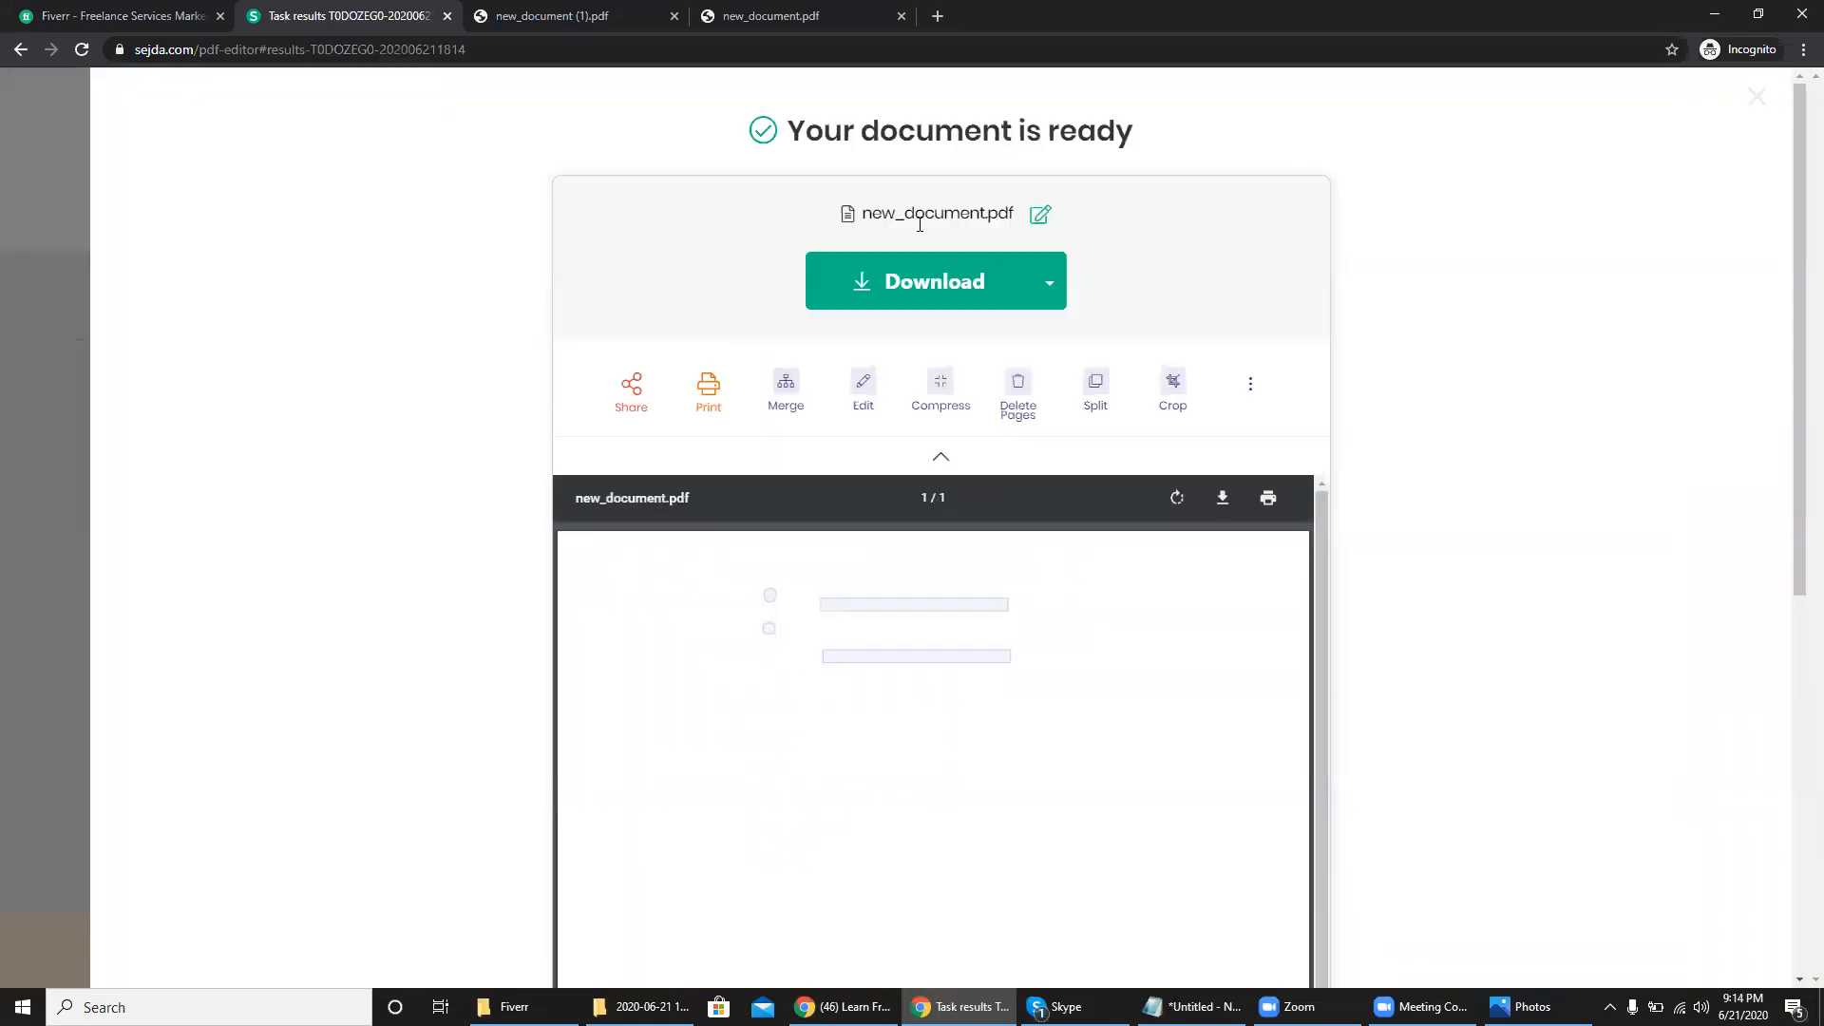
pyautogui.click(898, 276)
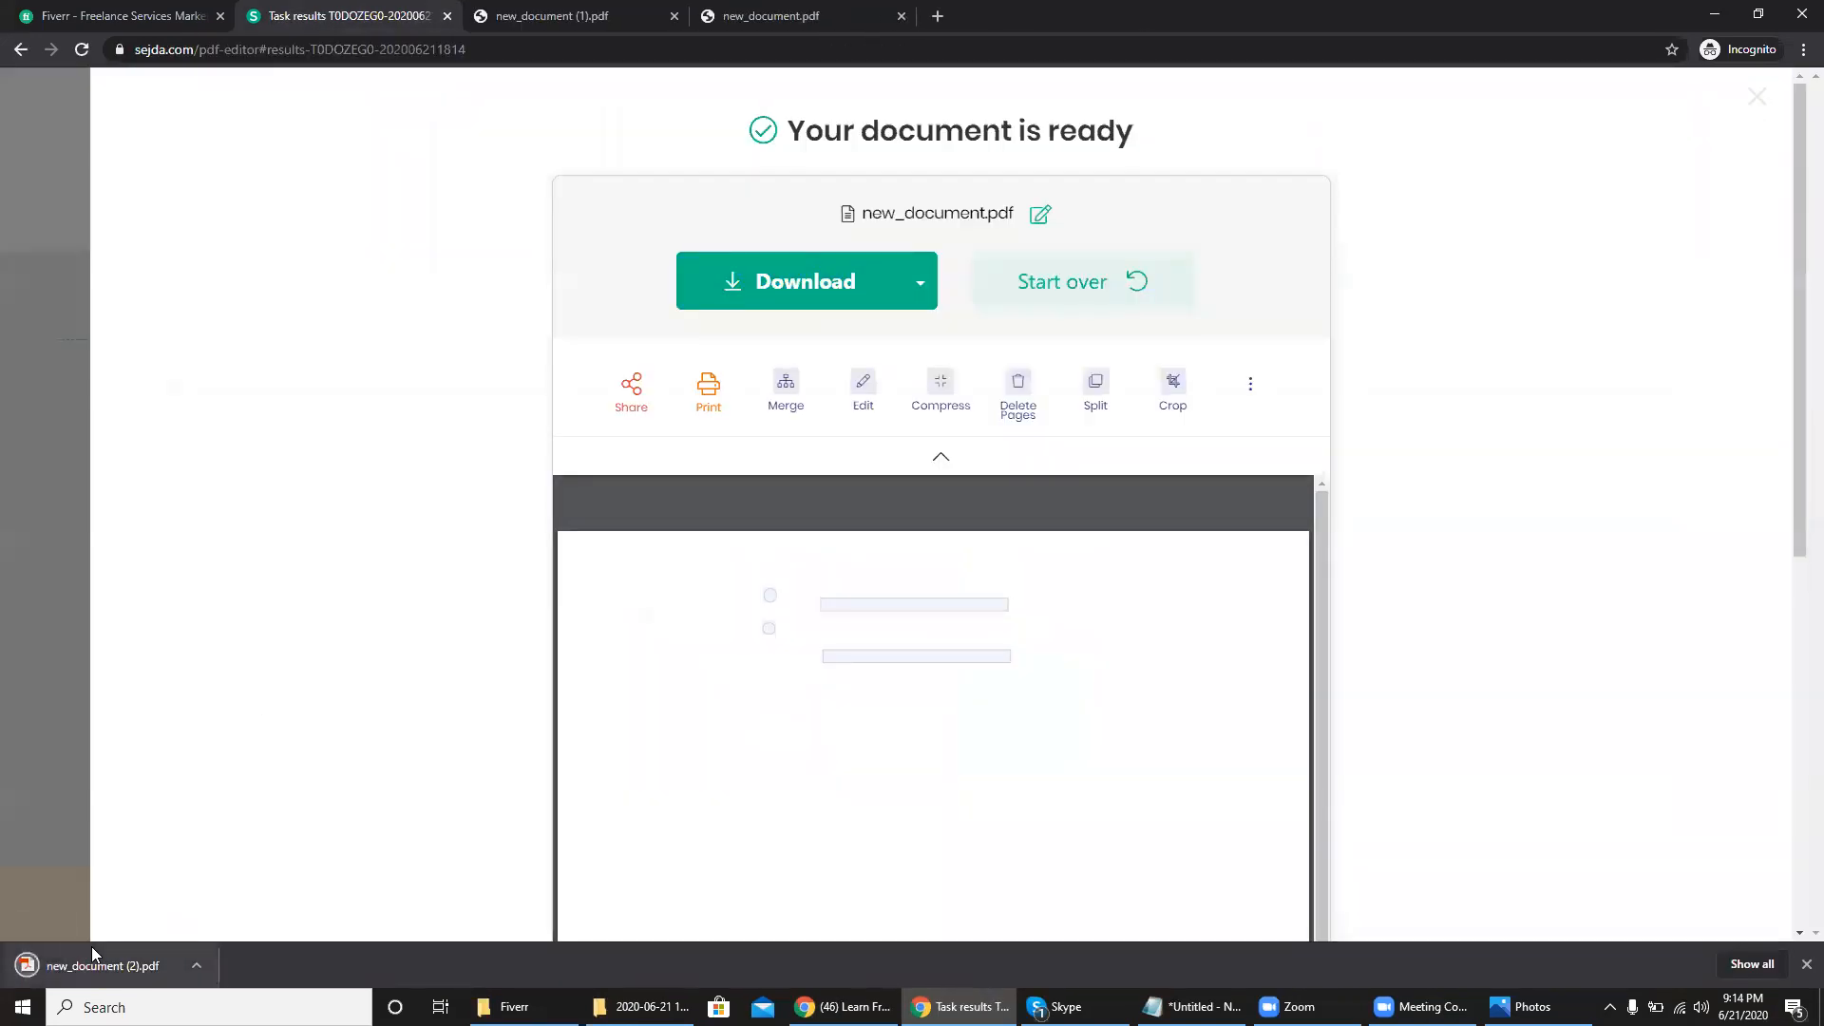
pyautogui.click(91, 955)
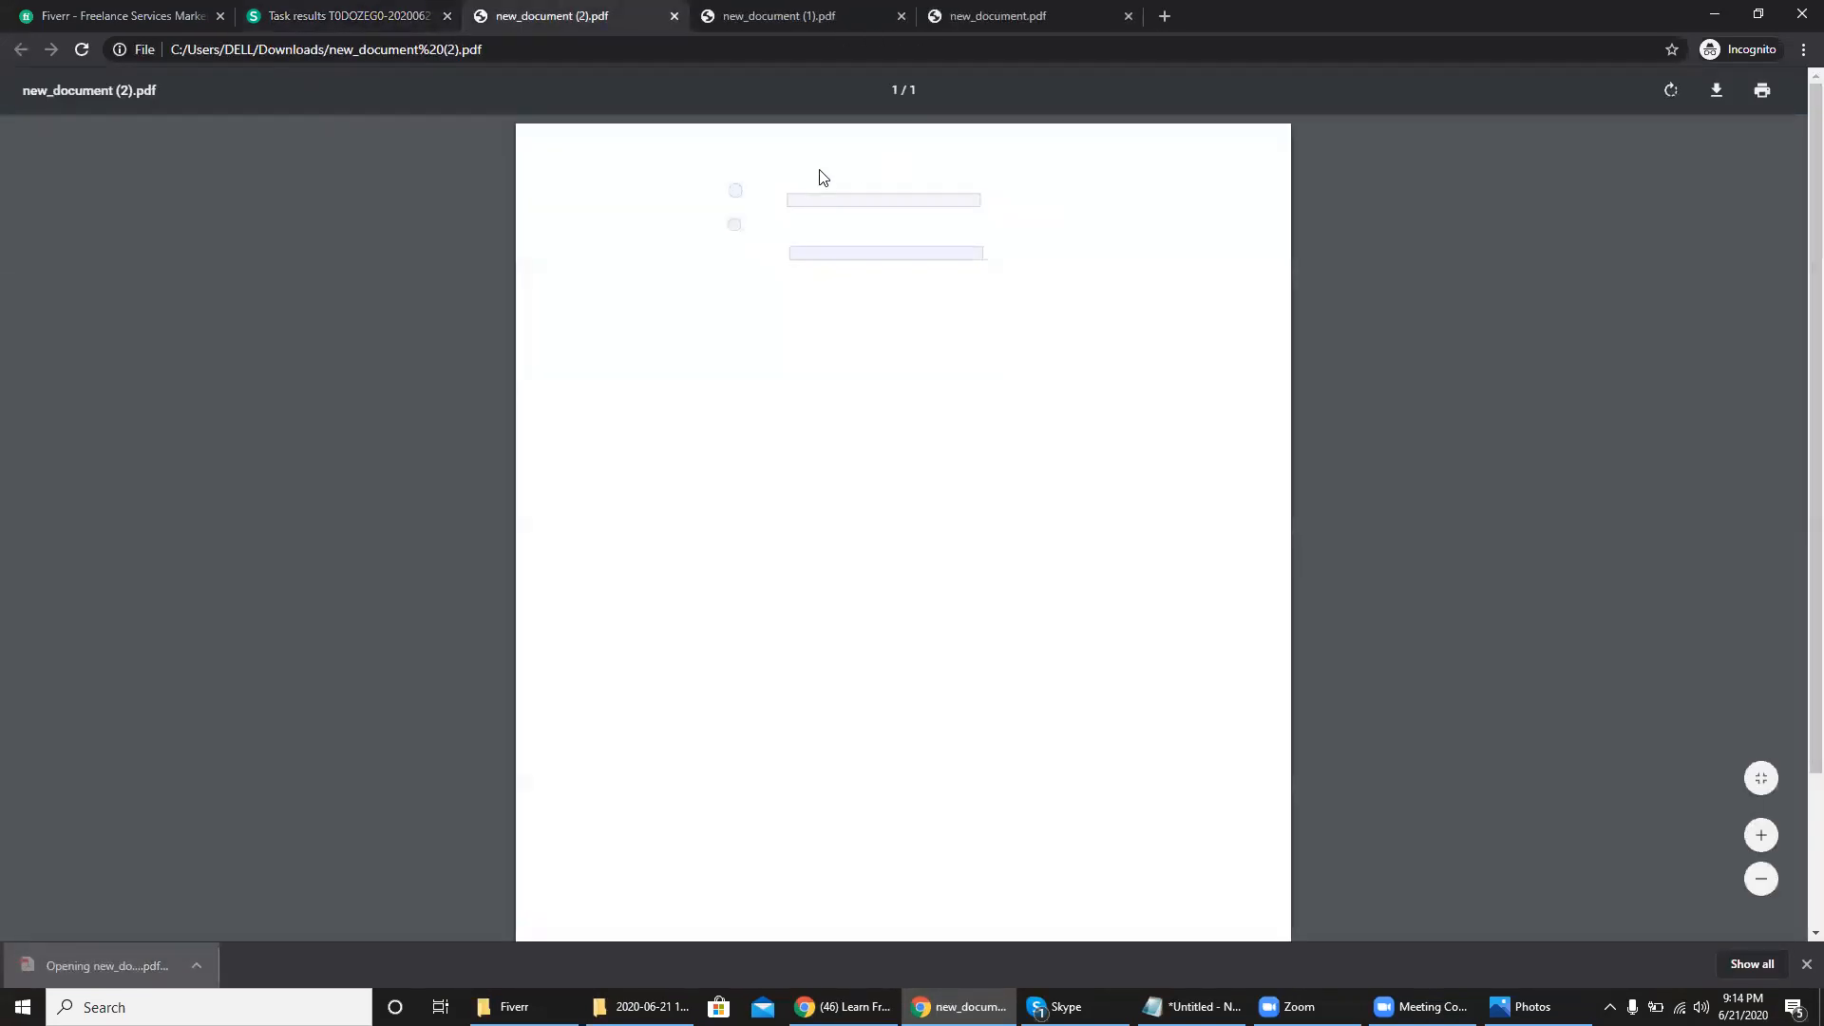
# Step: Test the downloaded form by selecting both radio buttons and placing the cursor in each text field
pyautogui.click(736, 191)
pyautogui.click(734, 225)
pyautogui.click(736, 193)
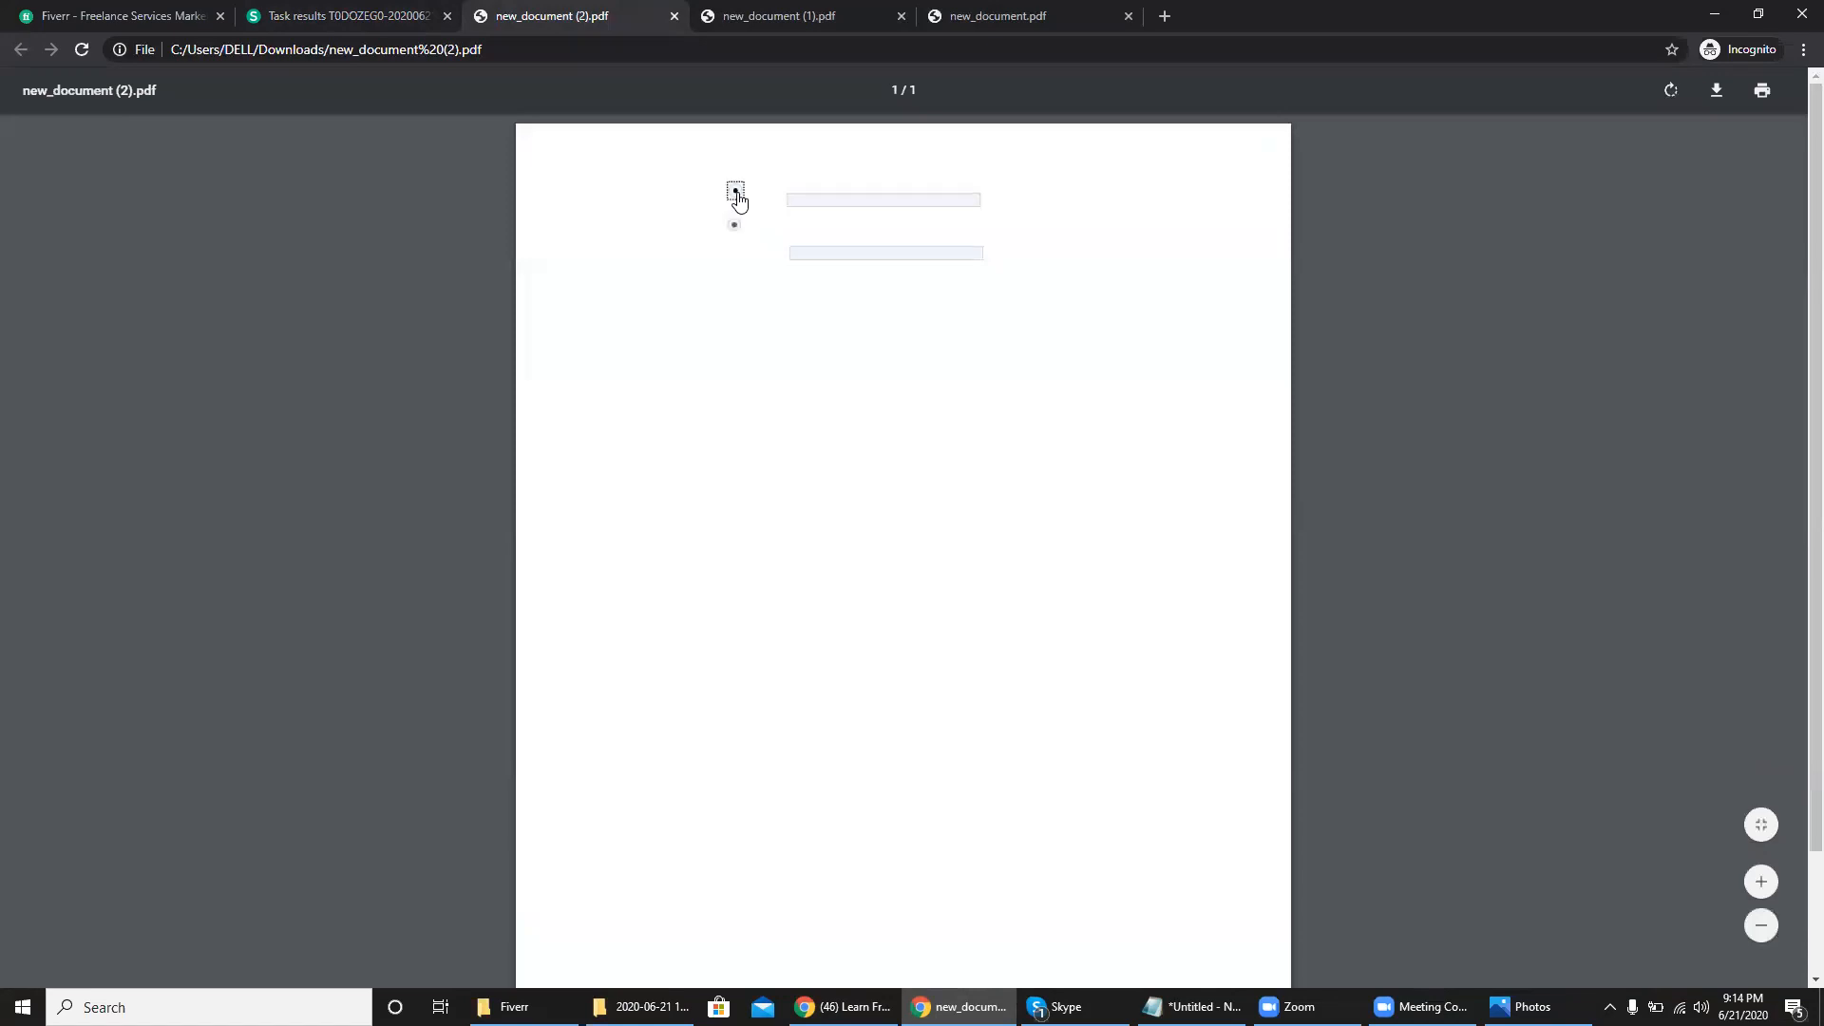
pyautogui.click(736, 225)
pyautogui.click(839, 201)
pyautogui.click(841, 253)
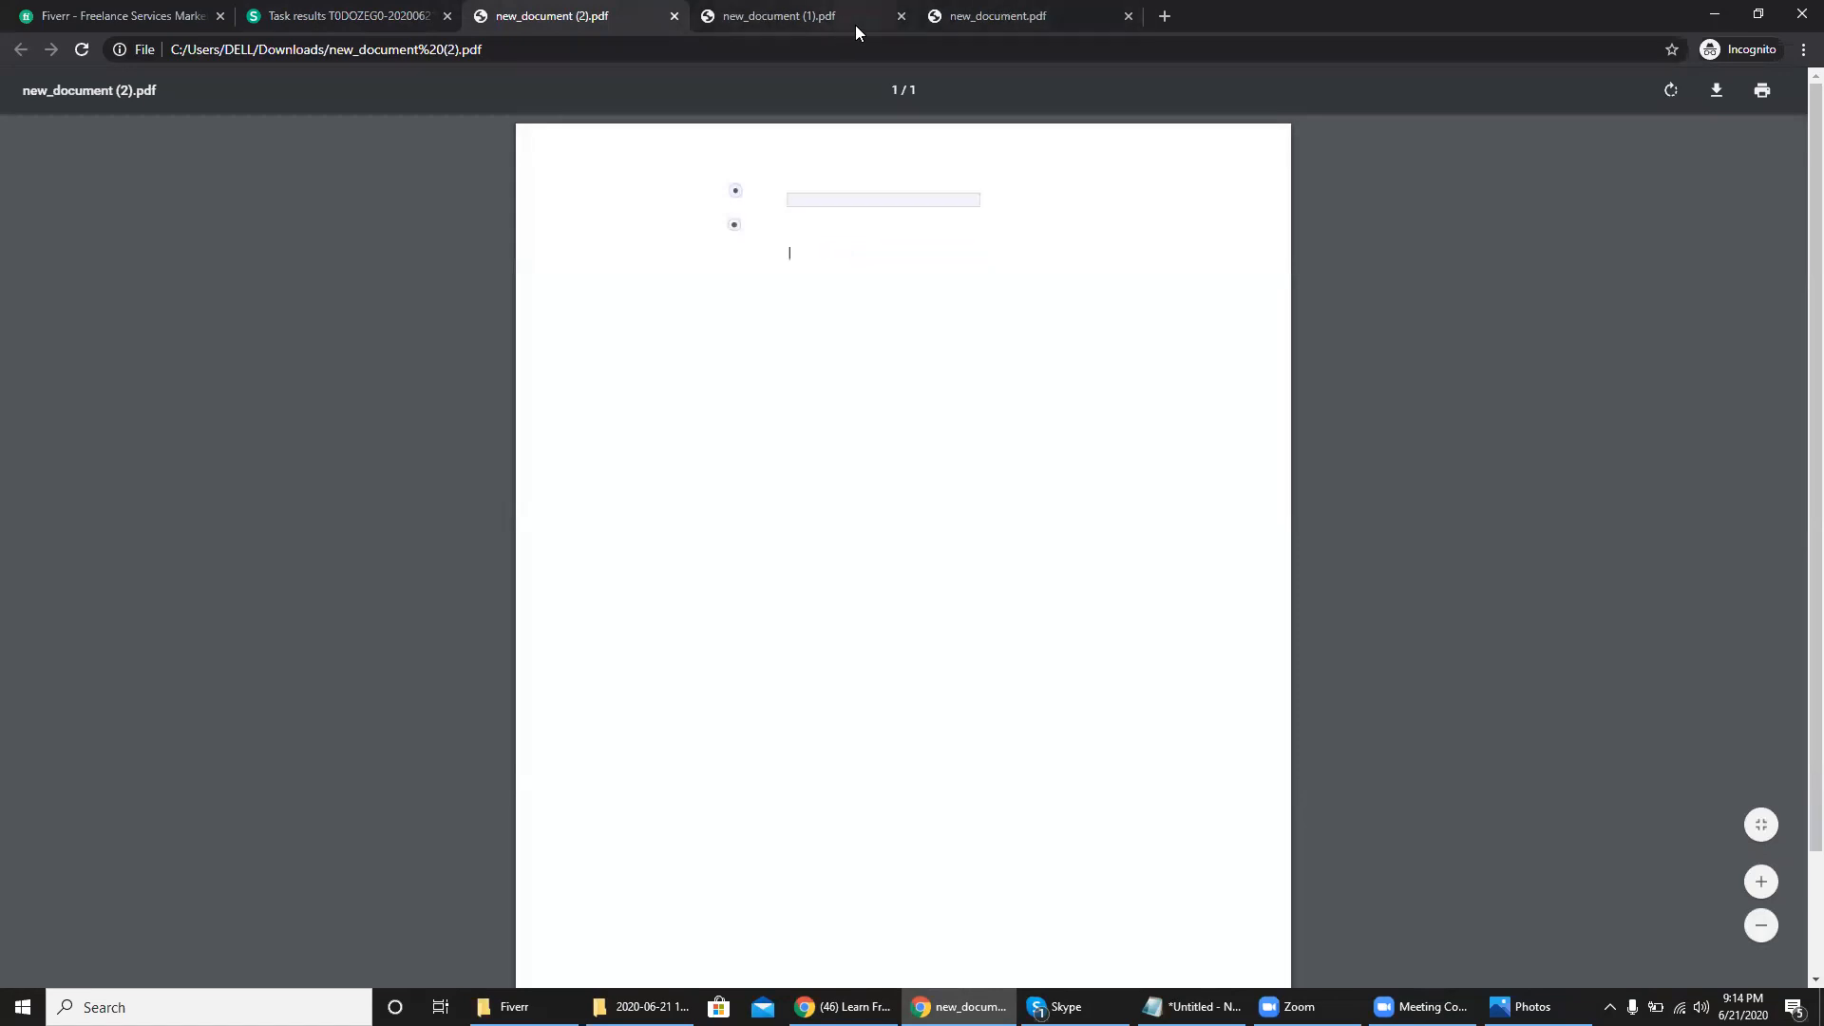
# Step: Close the three downloaded test PDFs and return to the form in the PDF editor
pyautogui.click(674, 17)
pyautogui.click(673, 17)
pyautogui.click(674, 17)
pyautogui.click(38, 243)
# Step: Delete the radio2 and radio1 radio buttons from the form
pyautogui.click(593, 573)
pyautogui.click(588, 509)
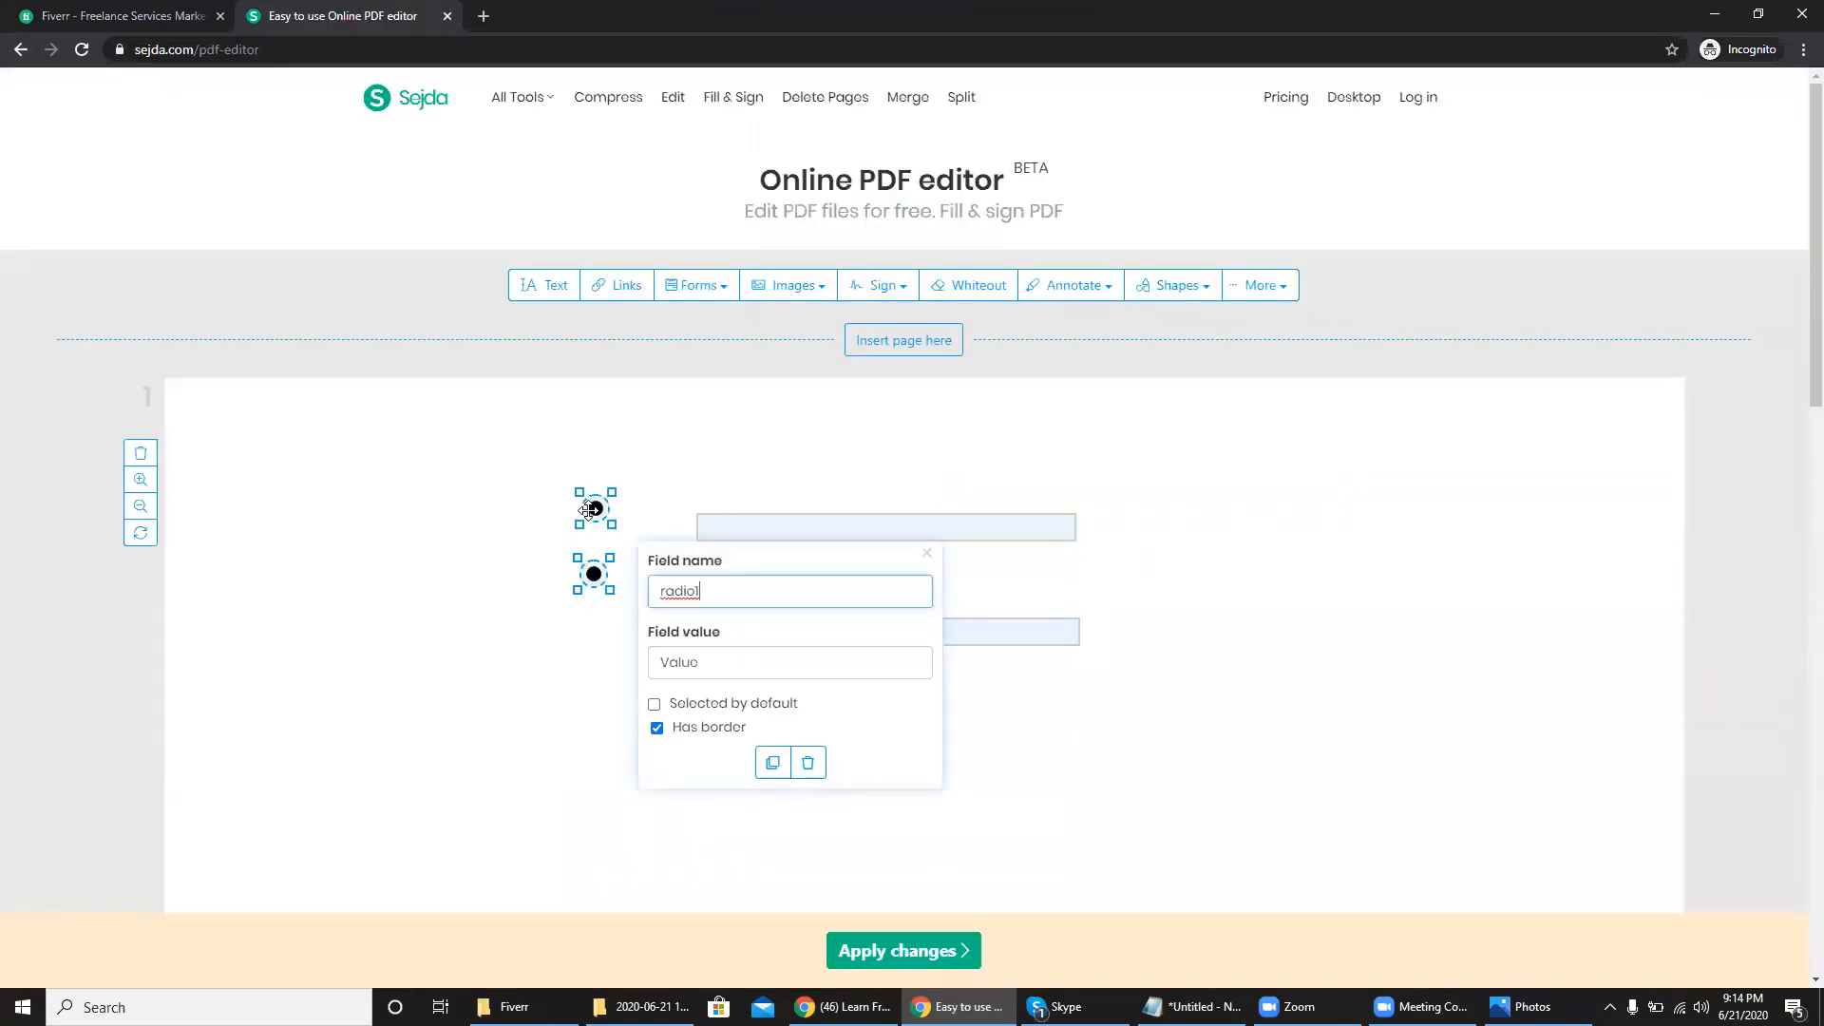
pyautogui.click(926, 553)
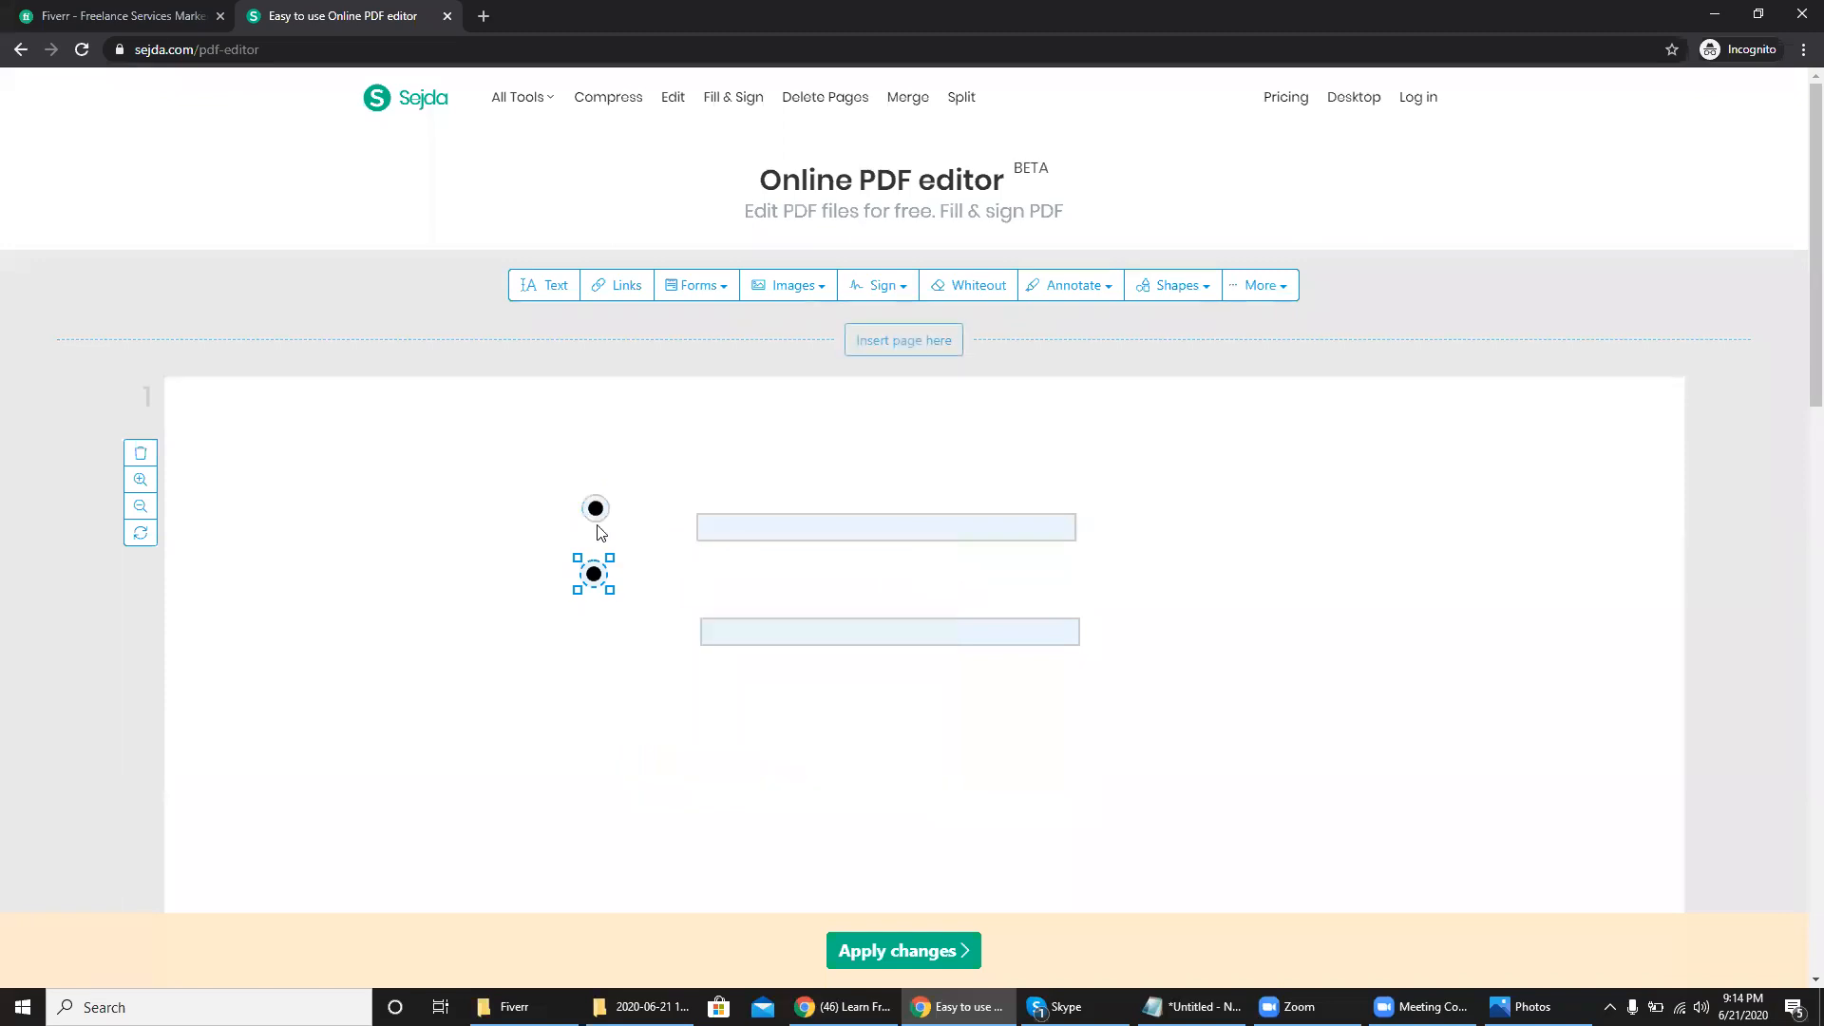
pyautogui.click(594, 576)
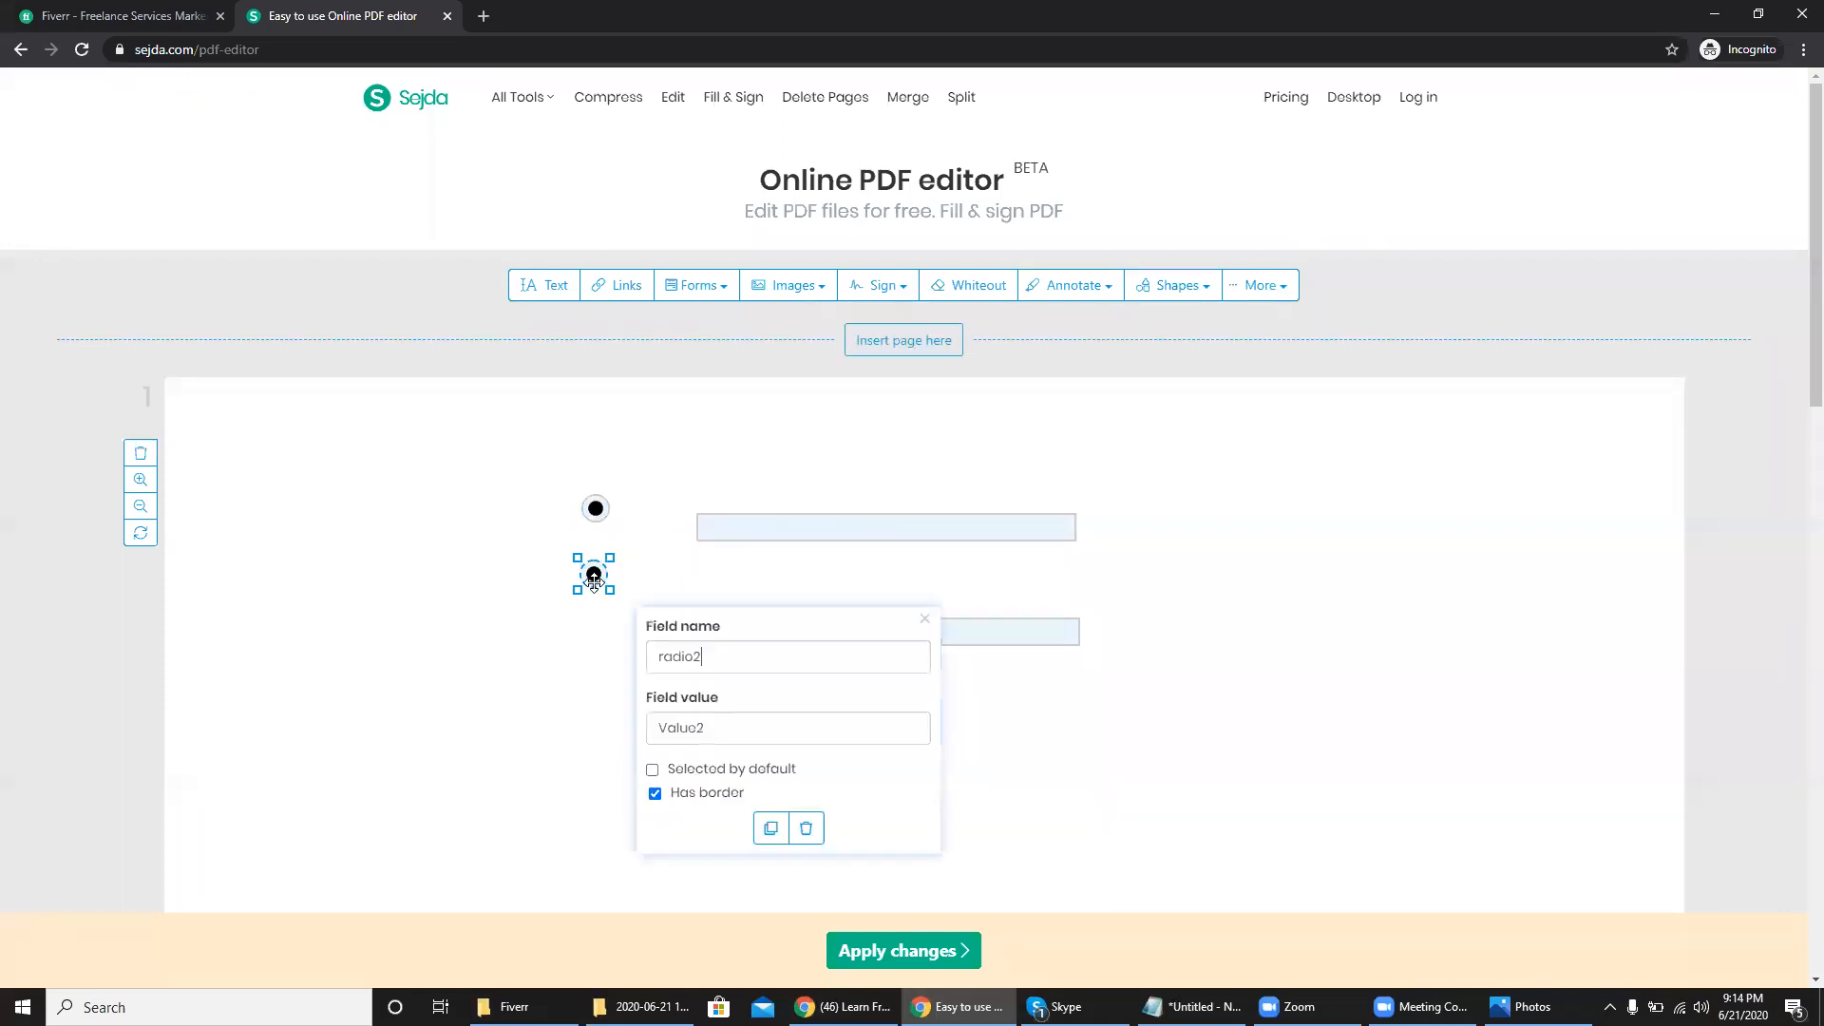
pyautogui.click(806, 828)
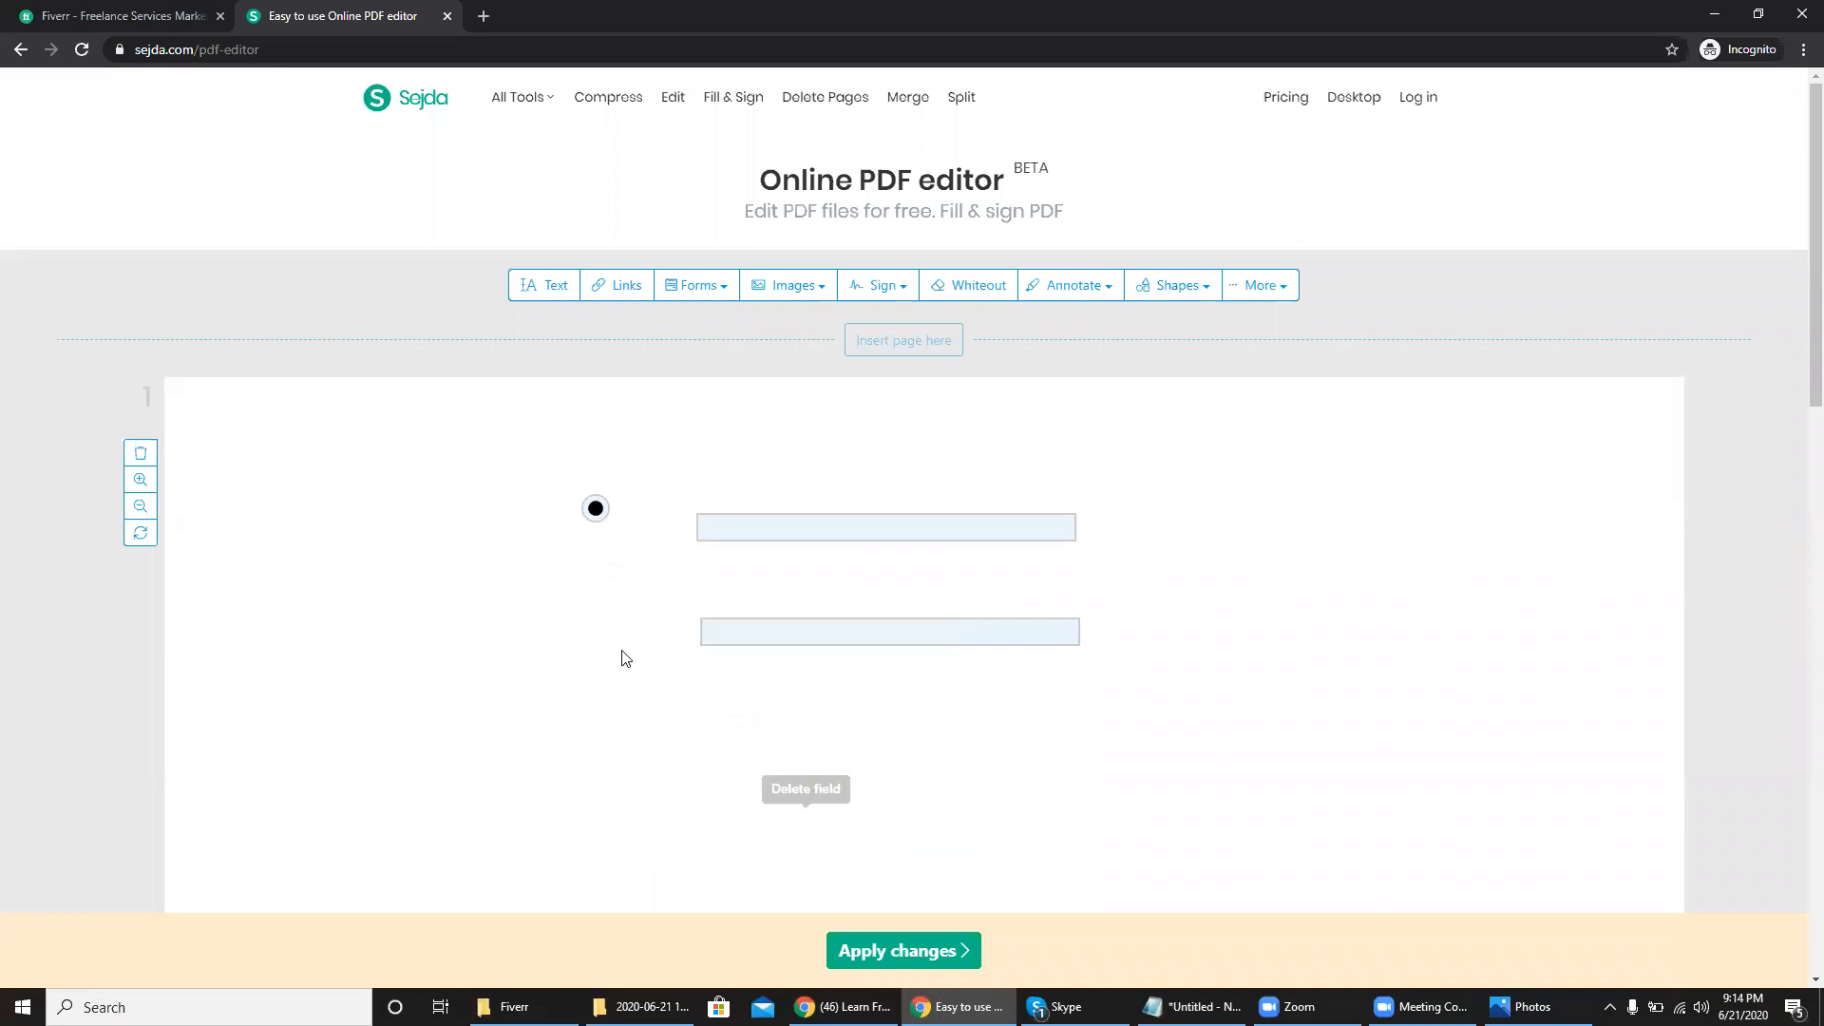
pyautogui.click(585, 512)
pyautogui.click(586, 511)
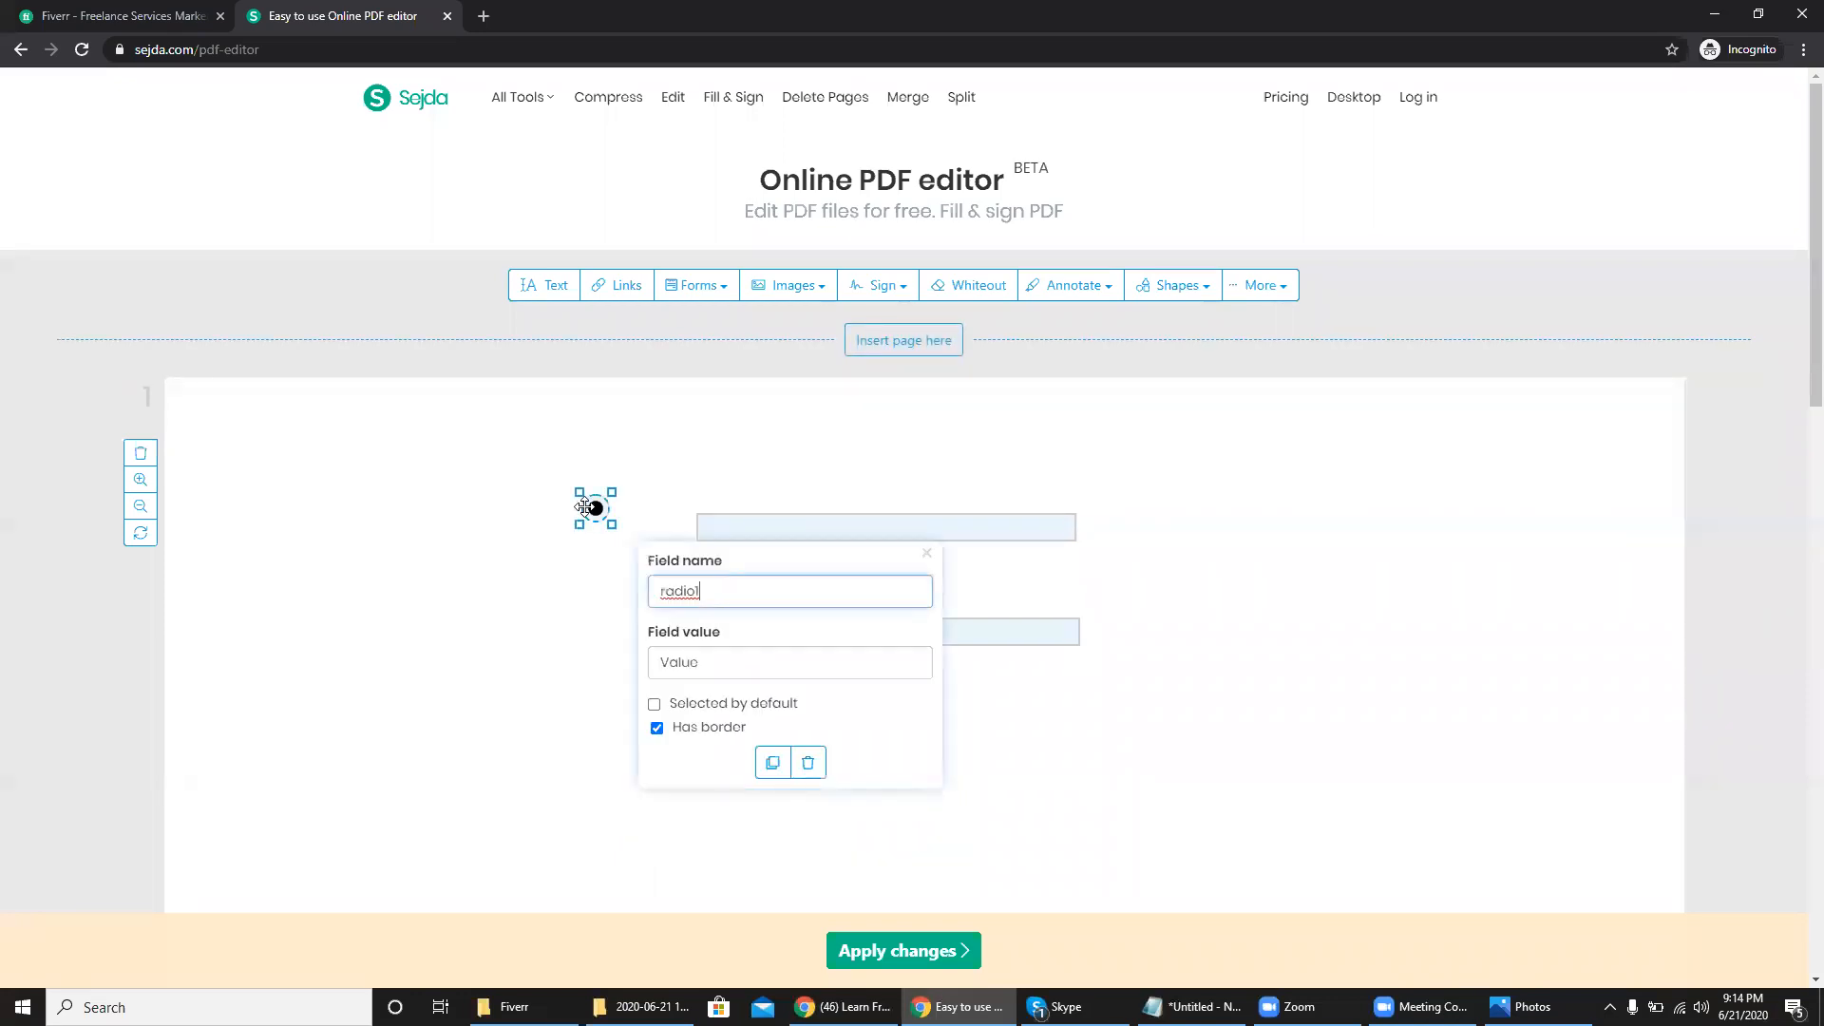
pyautogui.click(808, 763)
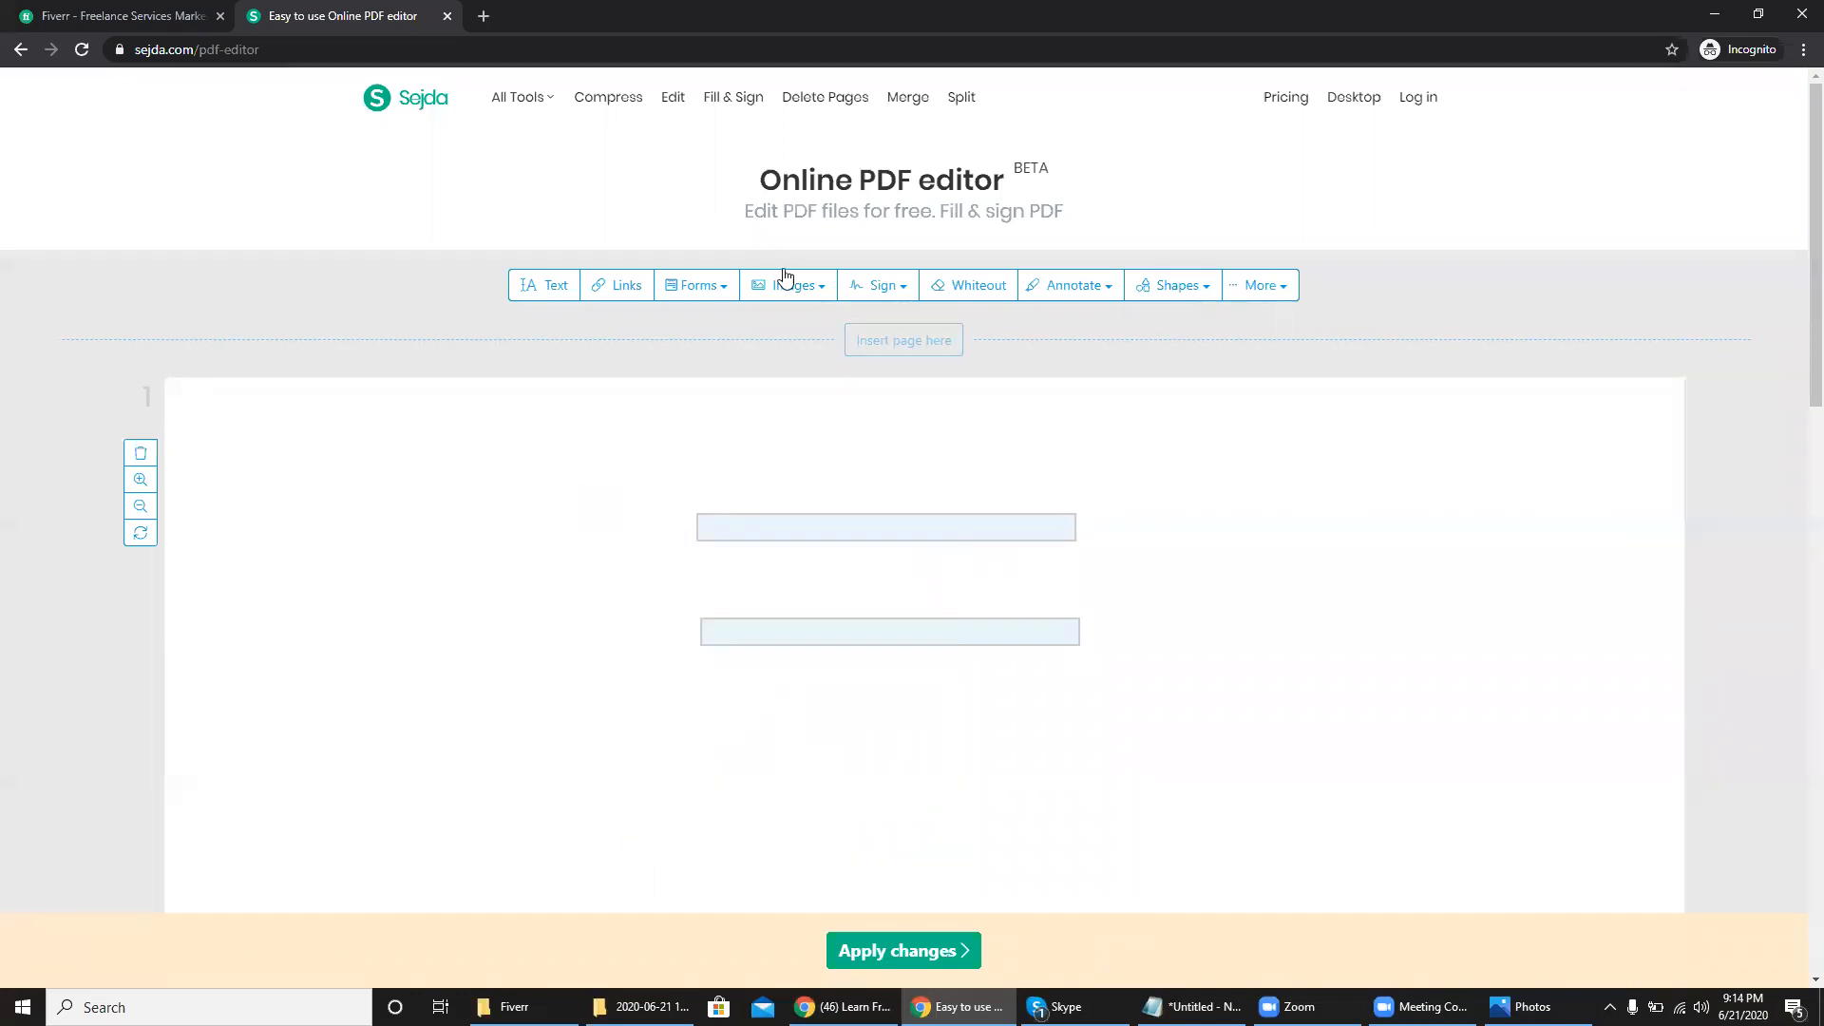
# Step: Add two new interactive radio buttons to the page, one below the other, beside the text fields
pyautogui.click(708, 290)
pyautogui.click(771, 427)
pyautogui.click(552, 492)
pyautogui.click(708, 290)
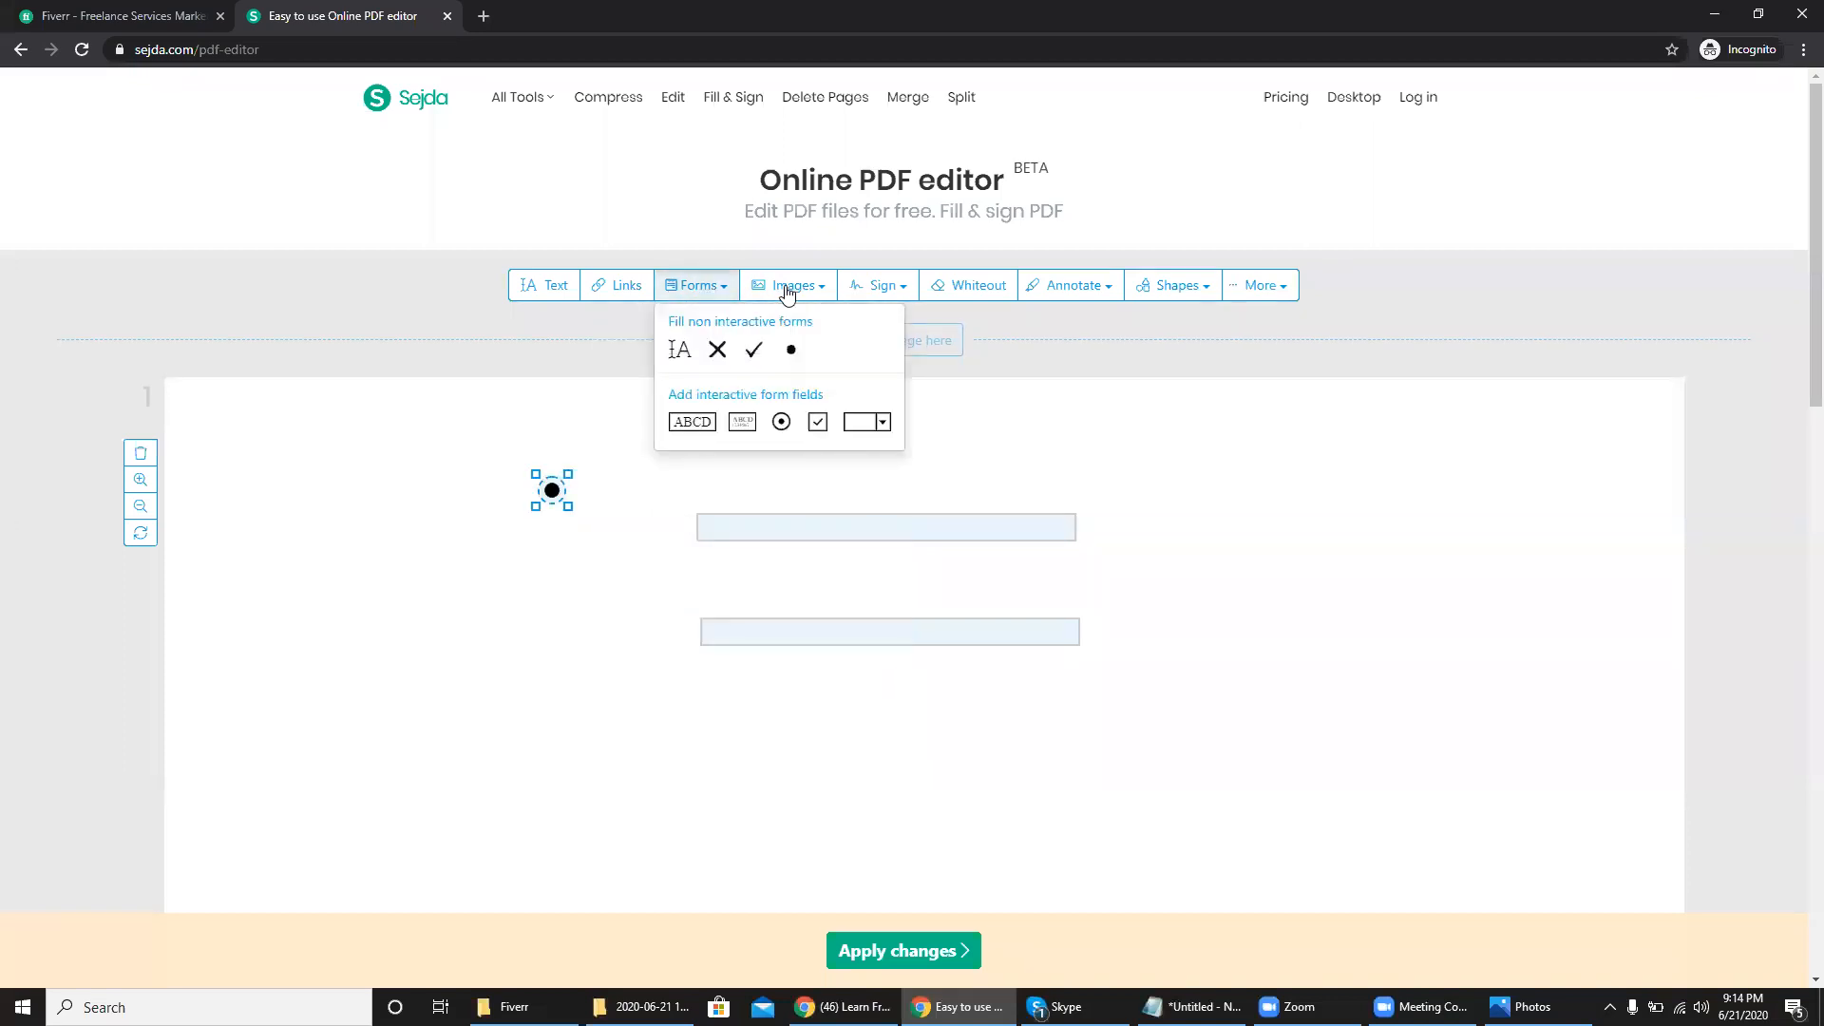
pyautogui.click(780, 422)
pyautogui.click(543, 566)
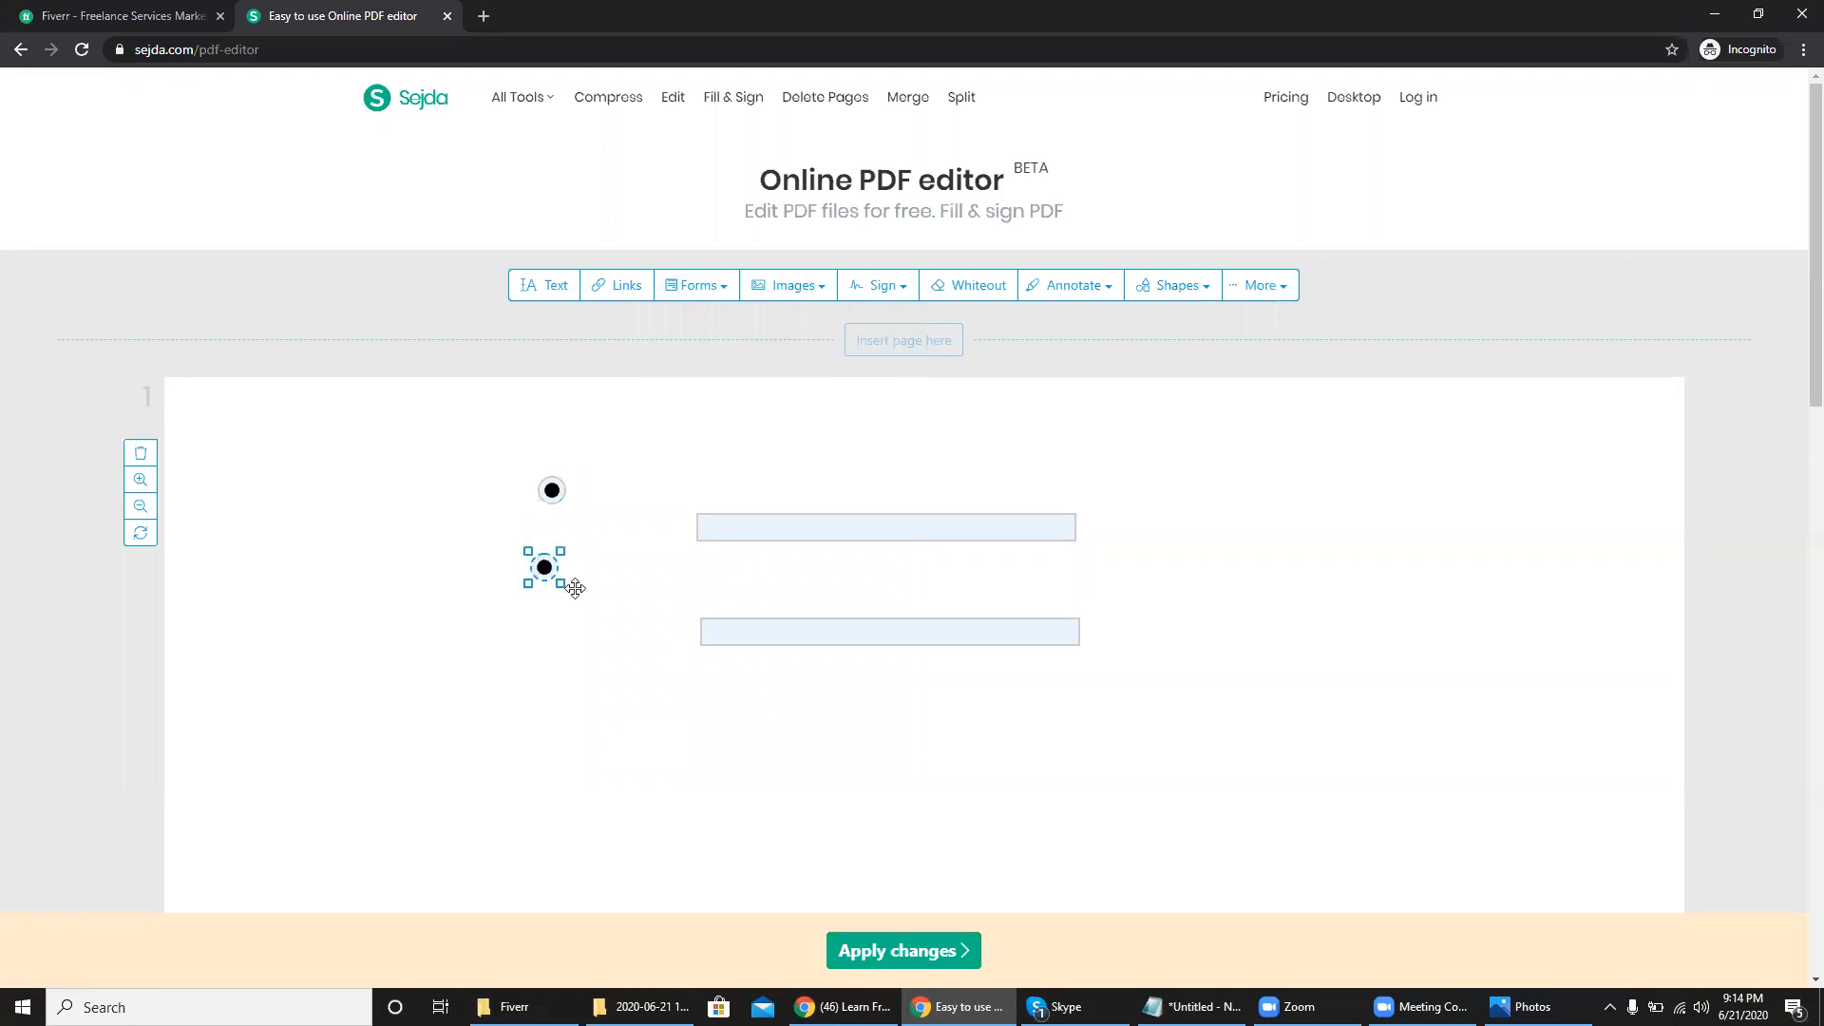
# Step: Try to apply the changes to the form with the two new radio buttons
pyautogui.click(886, 942)
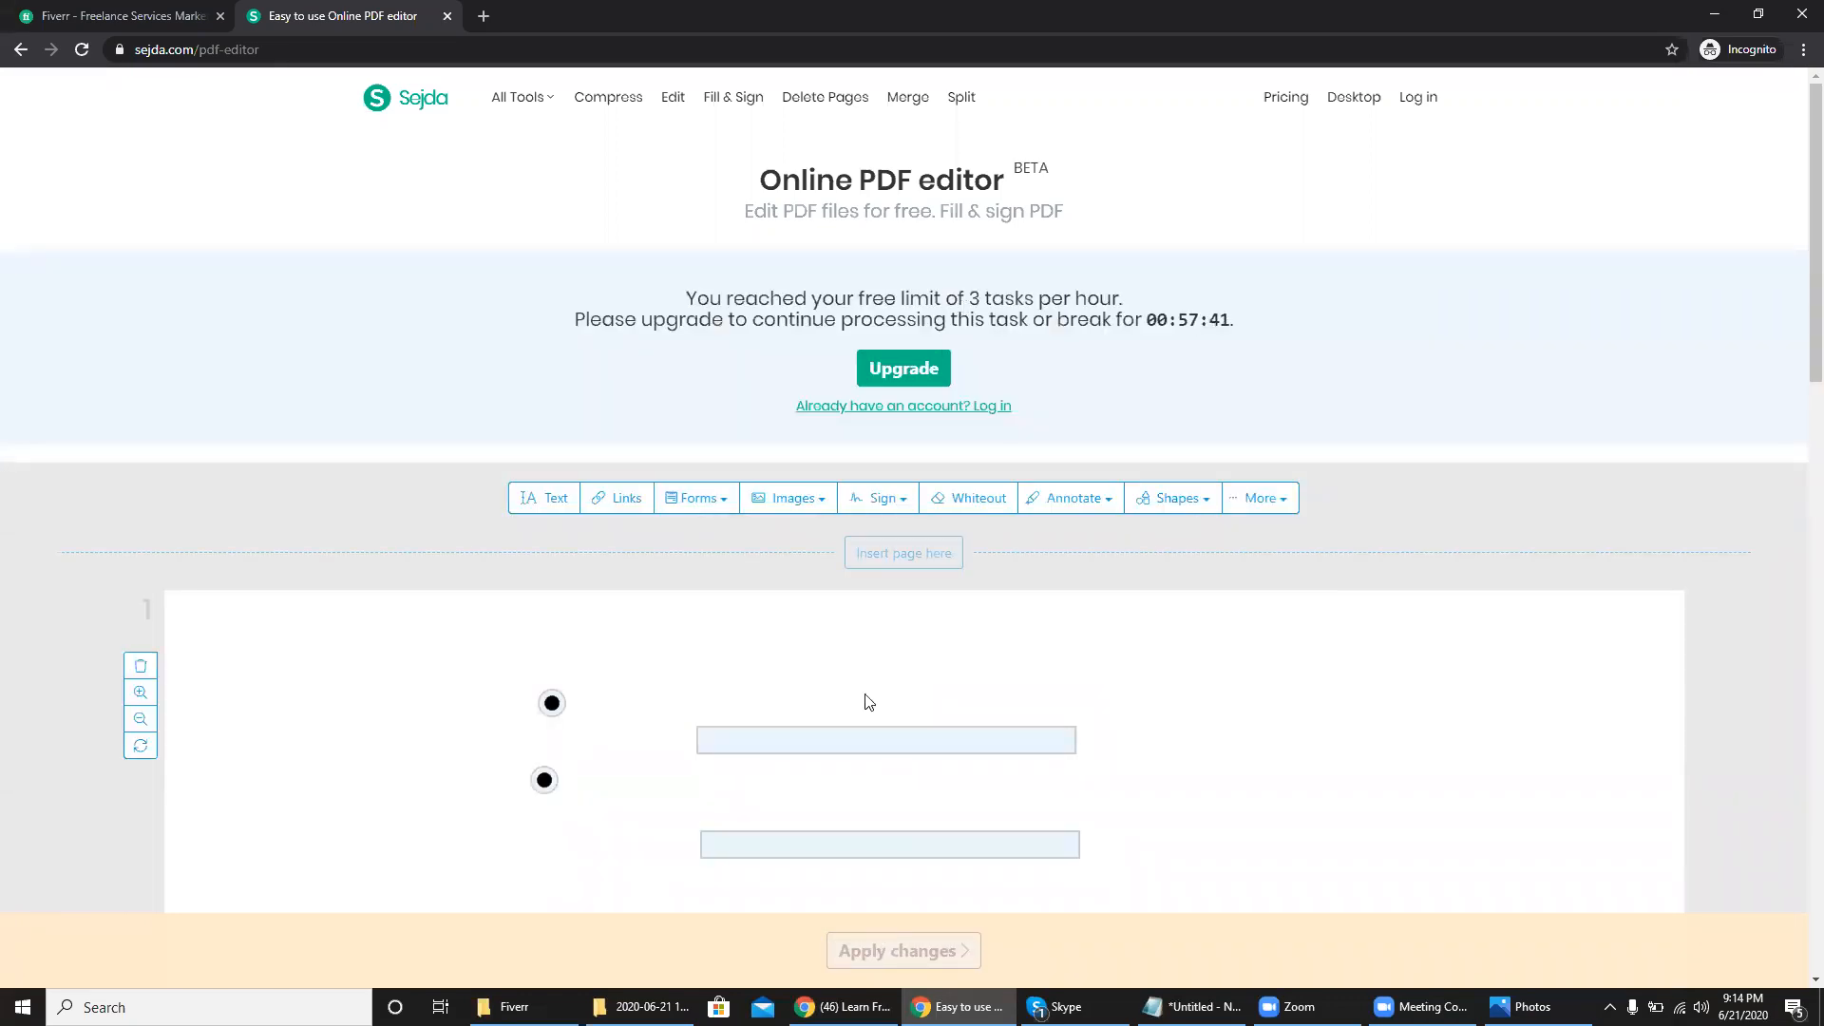
pyautogui.scroll(-5, 1794, 469)
pyautogui.scroll(5, 1799, 472)
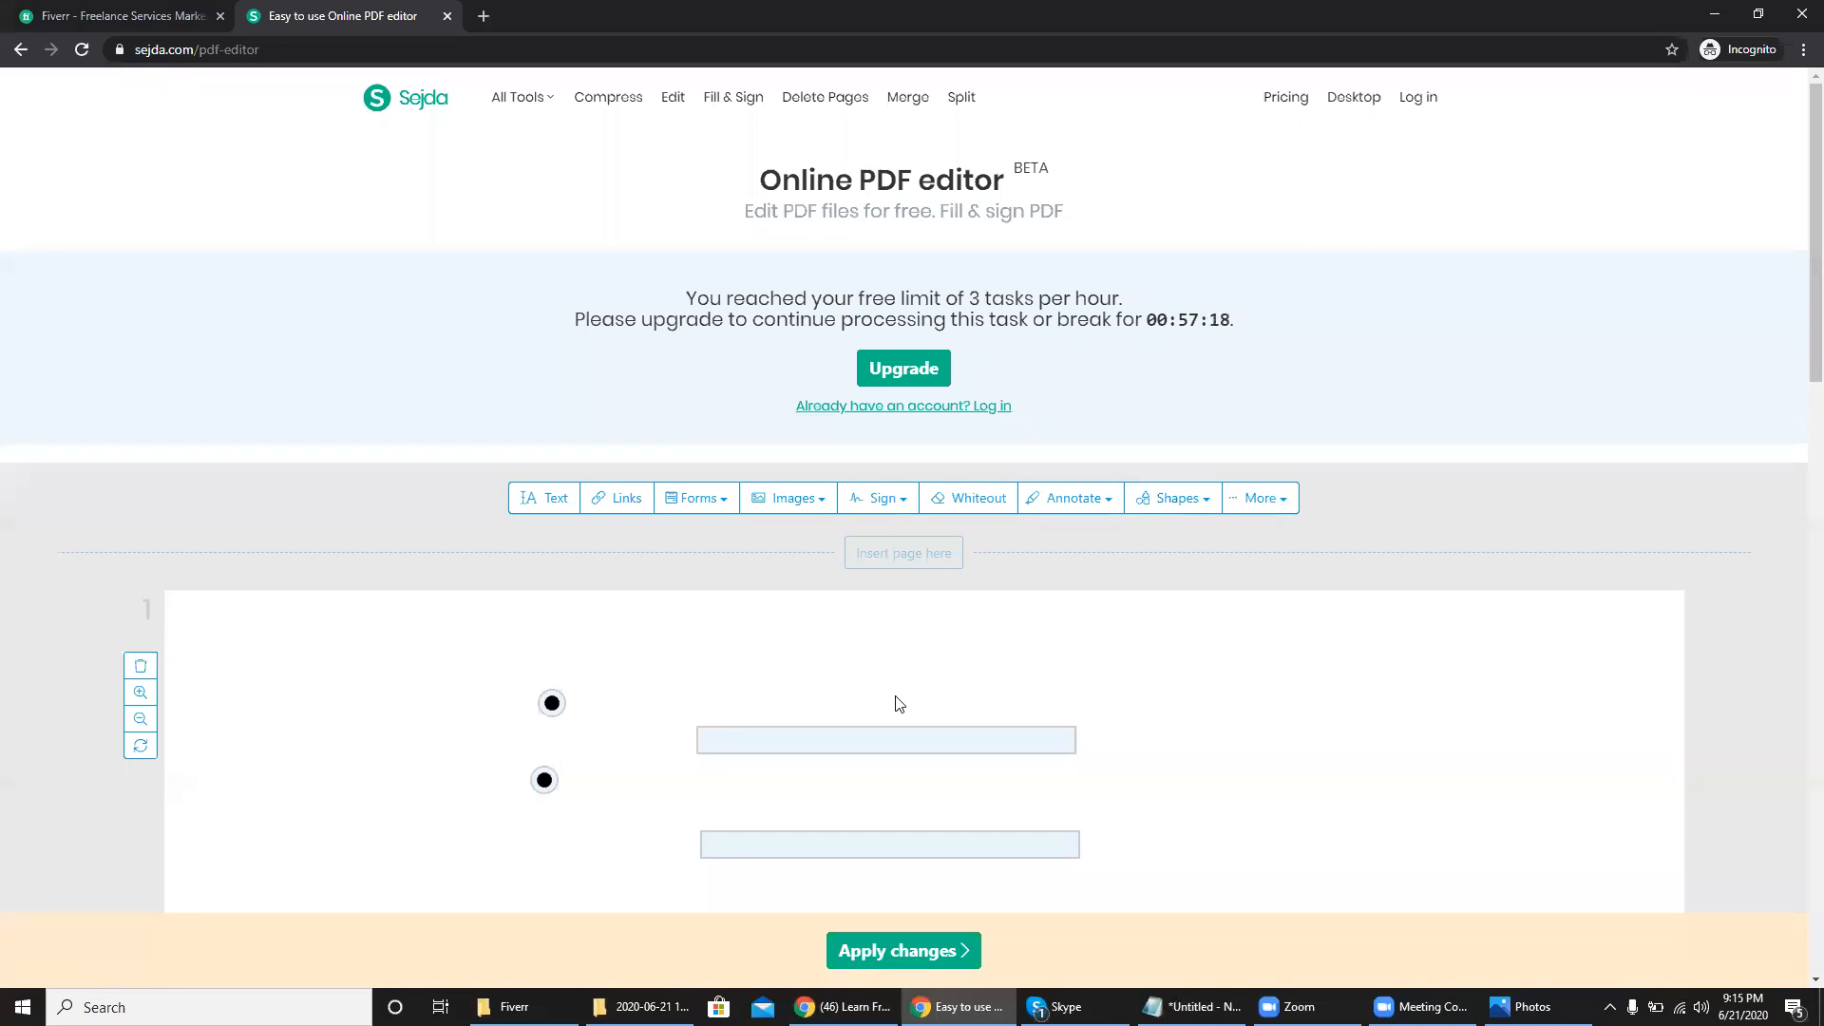
# Step: Inspect the field names of both text fields and the upper radio button
pyautogui.click(875, 727)
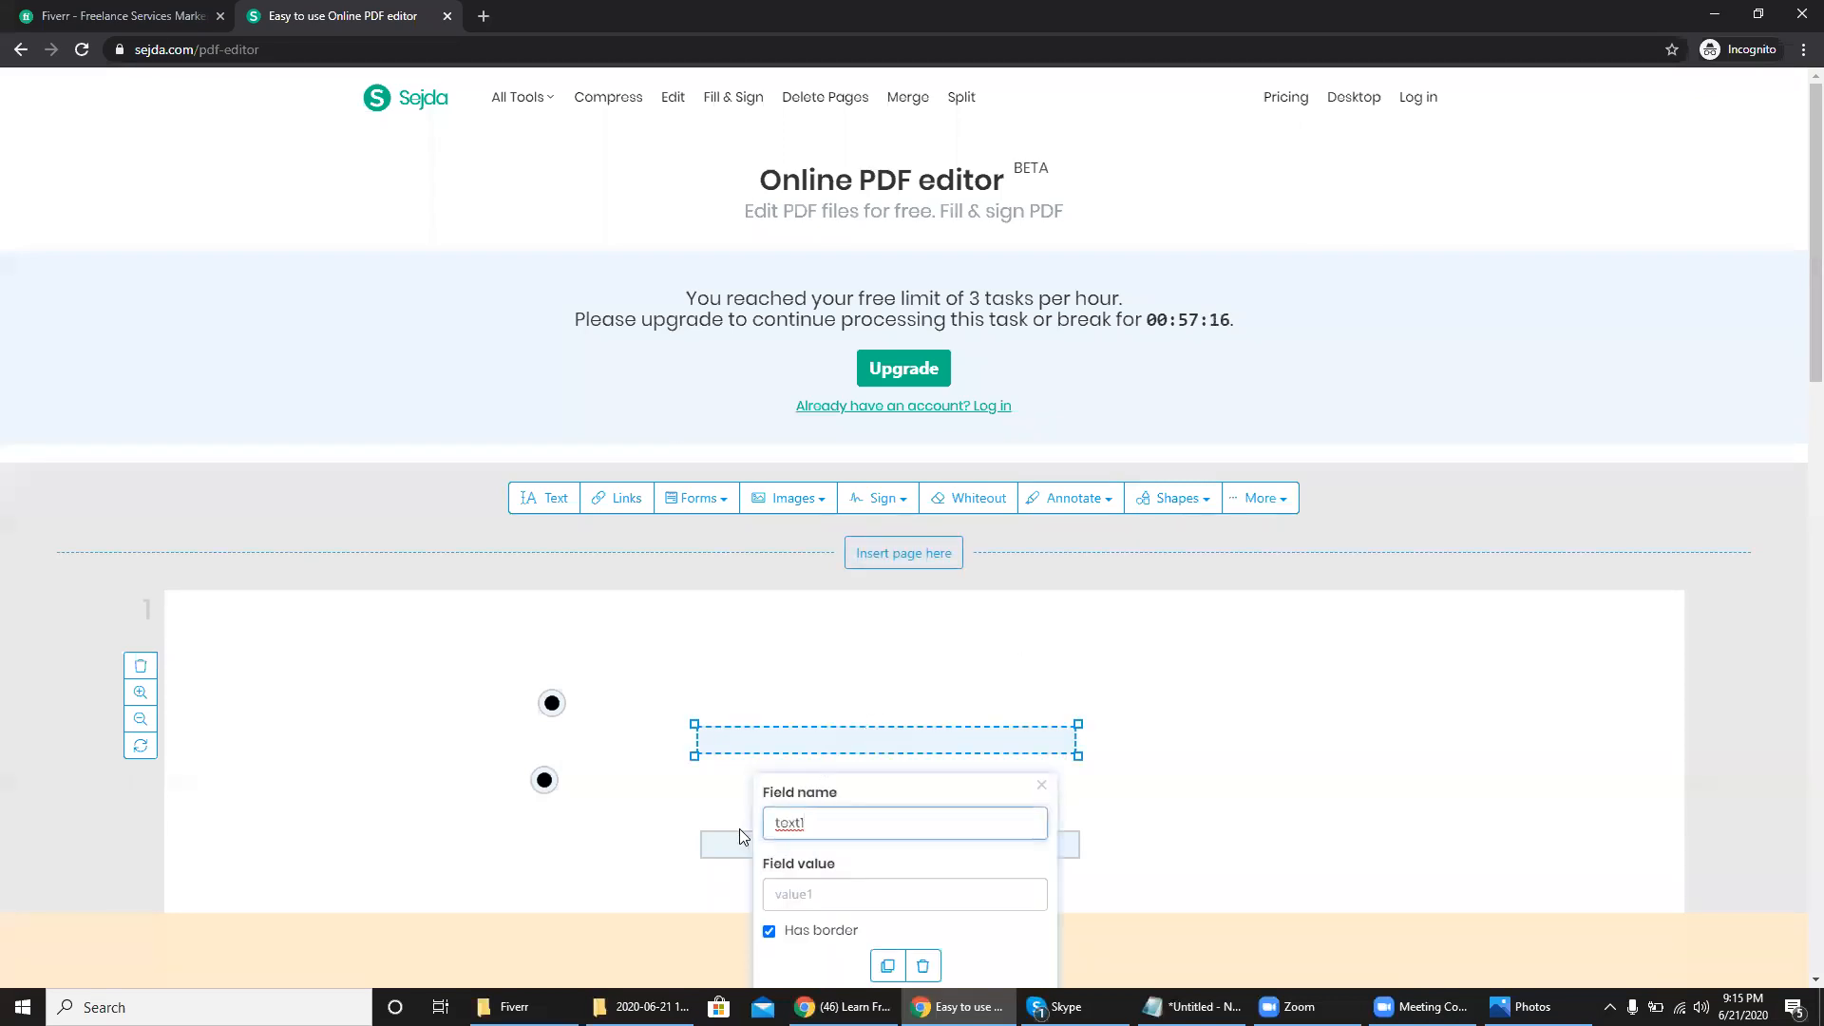
pyautogui.click(726, 833)
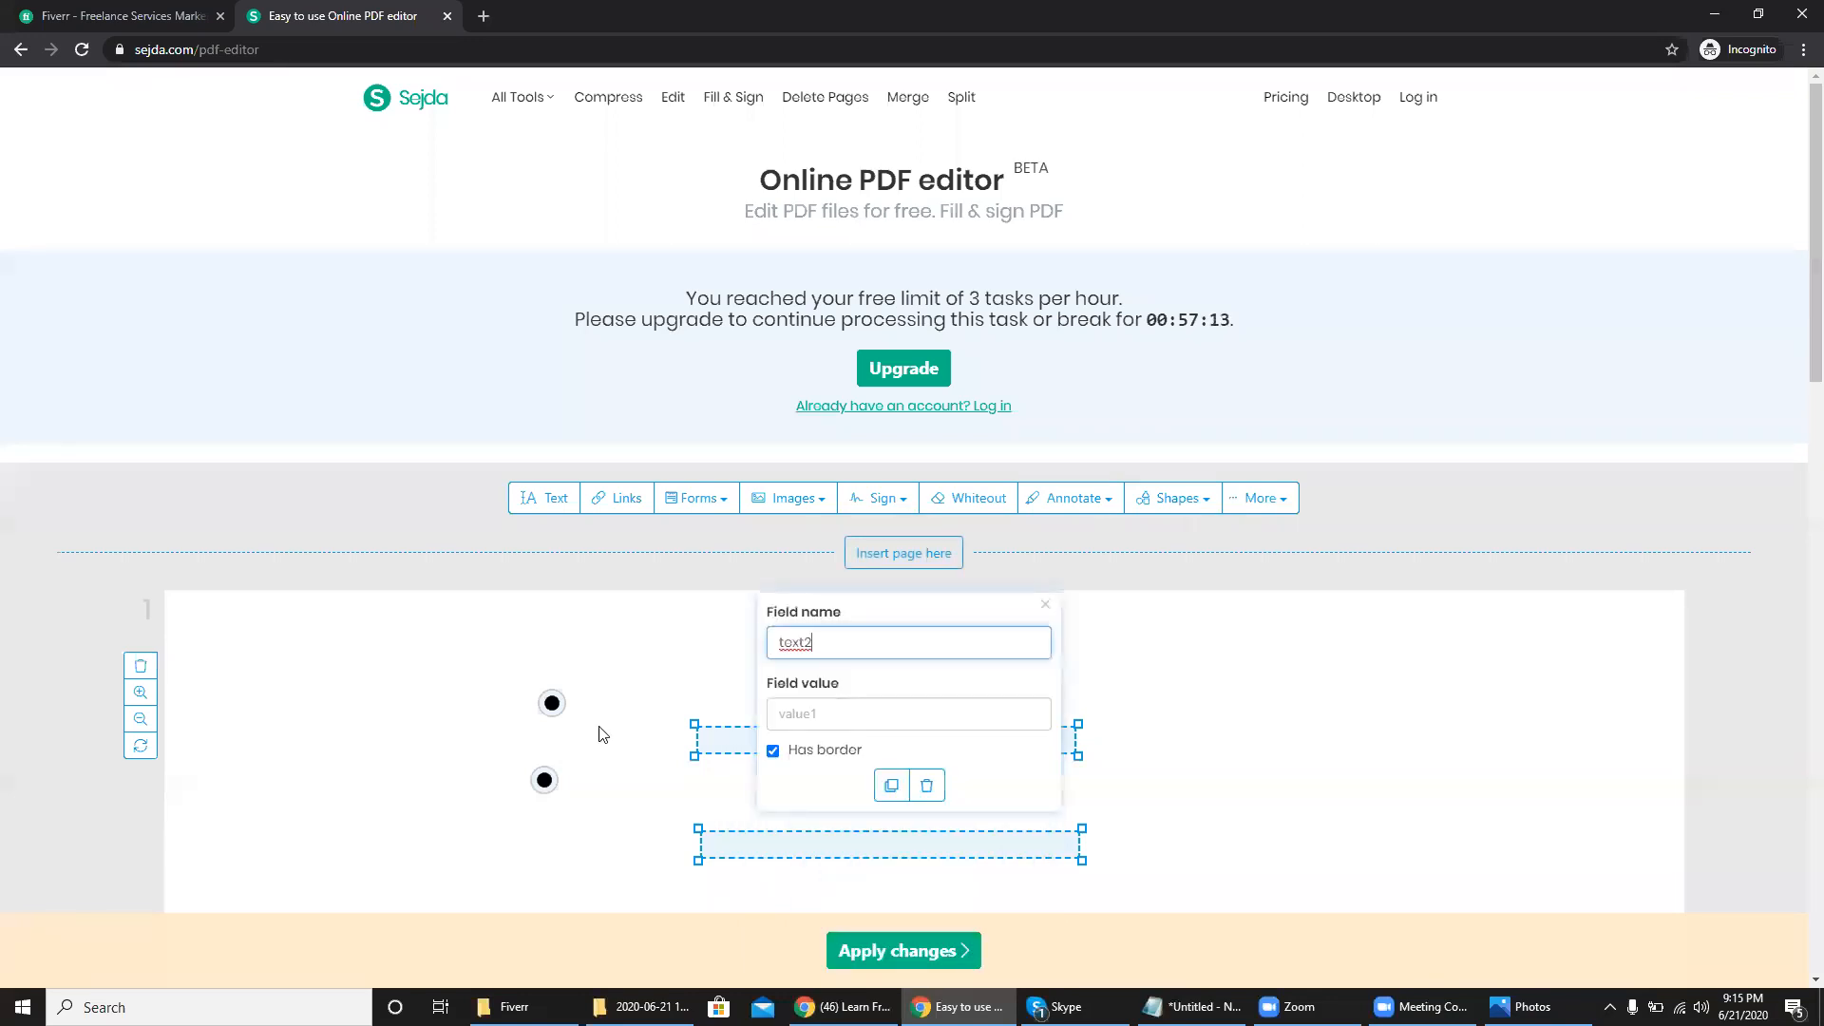
pyautogui.click(558, 704)
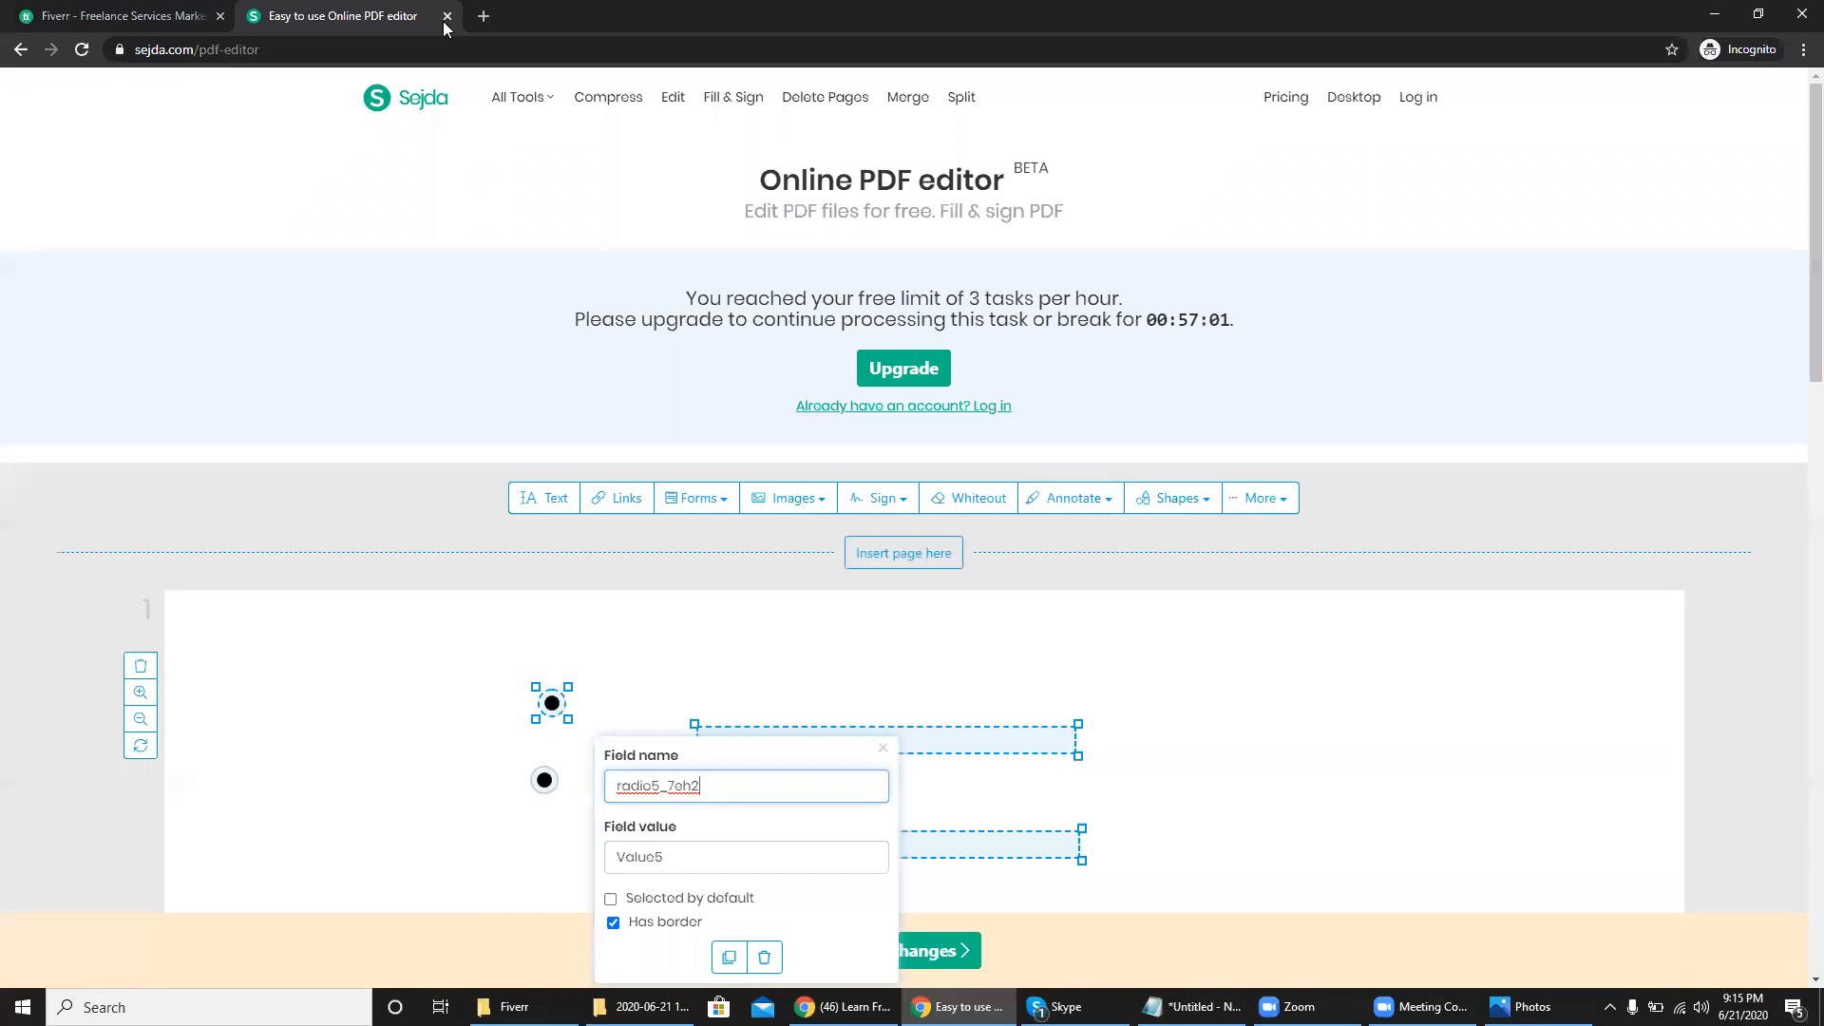
# Step: Close the online PDF editor and leave the site without saving the changes
pyautogui.click(522, 98)
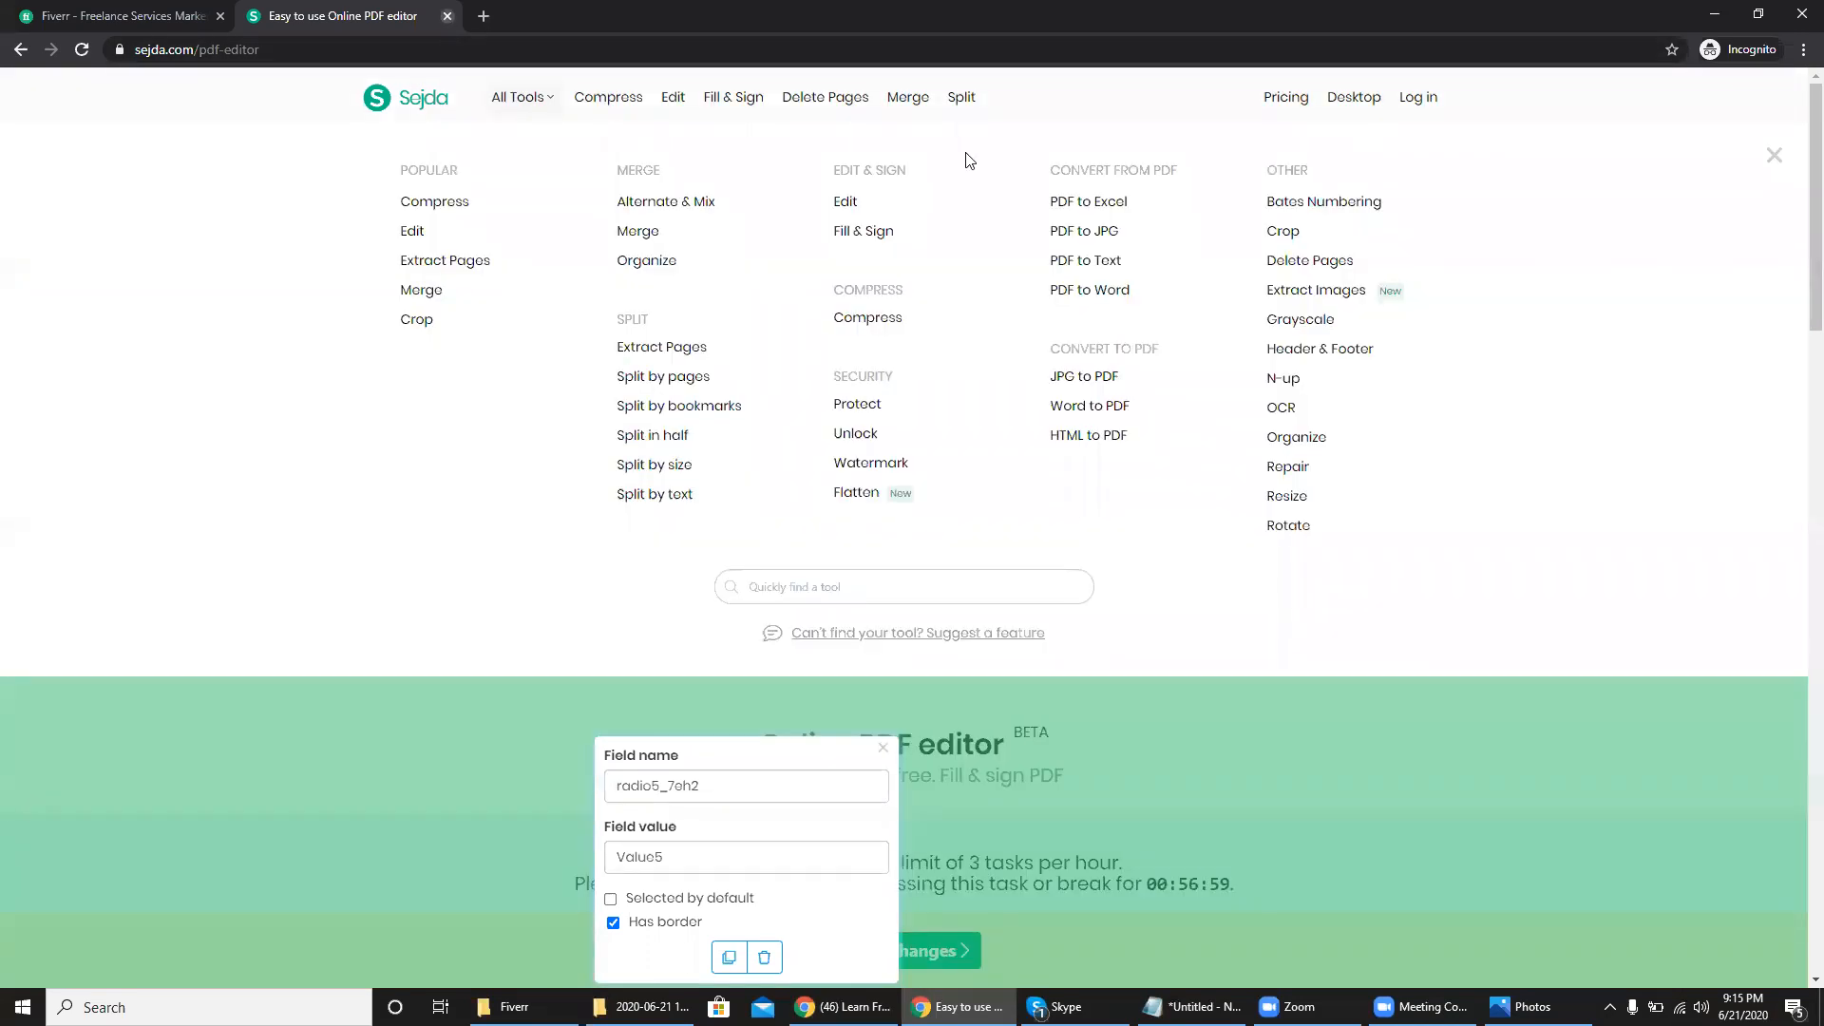
pyautogui.click(446, 16)
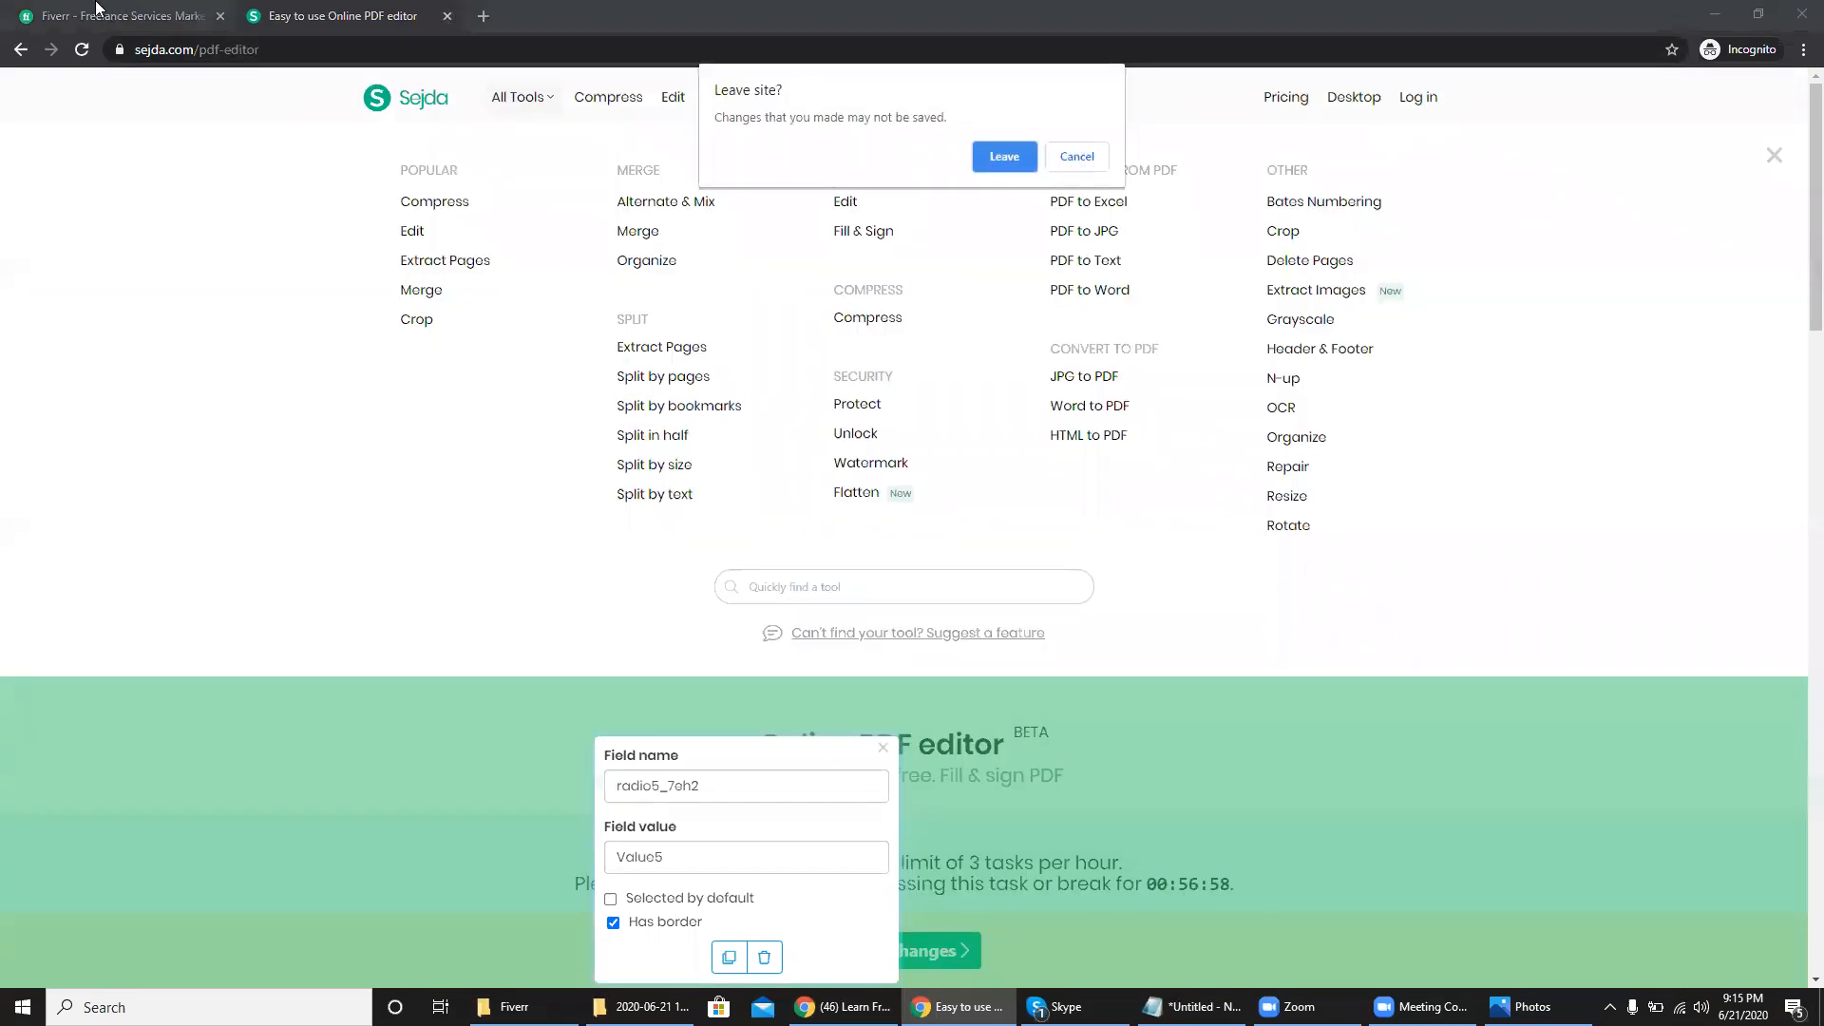
pyautogui.press('Return')
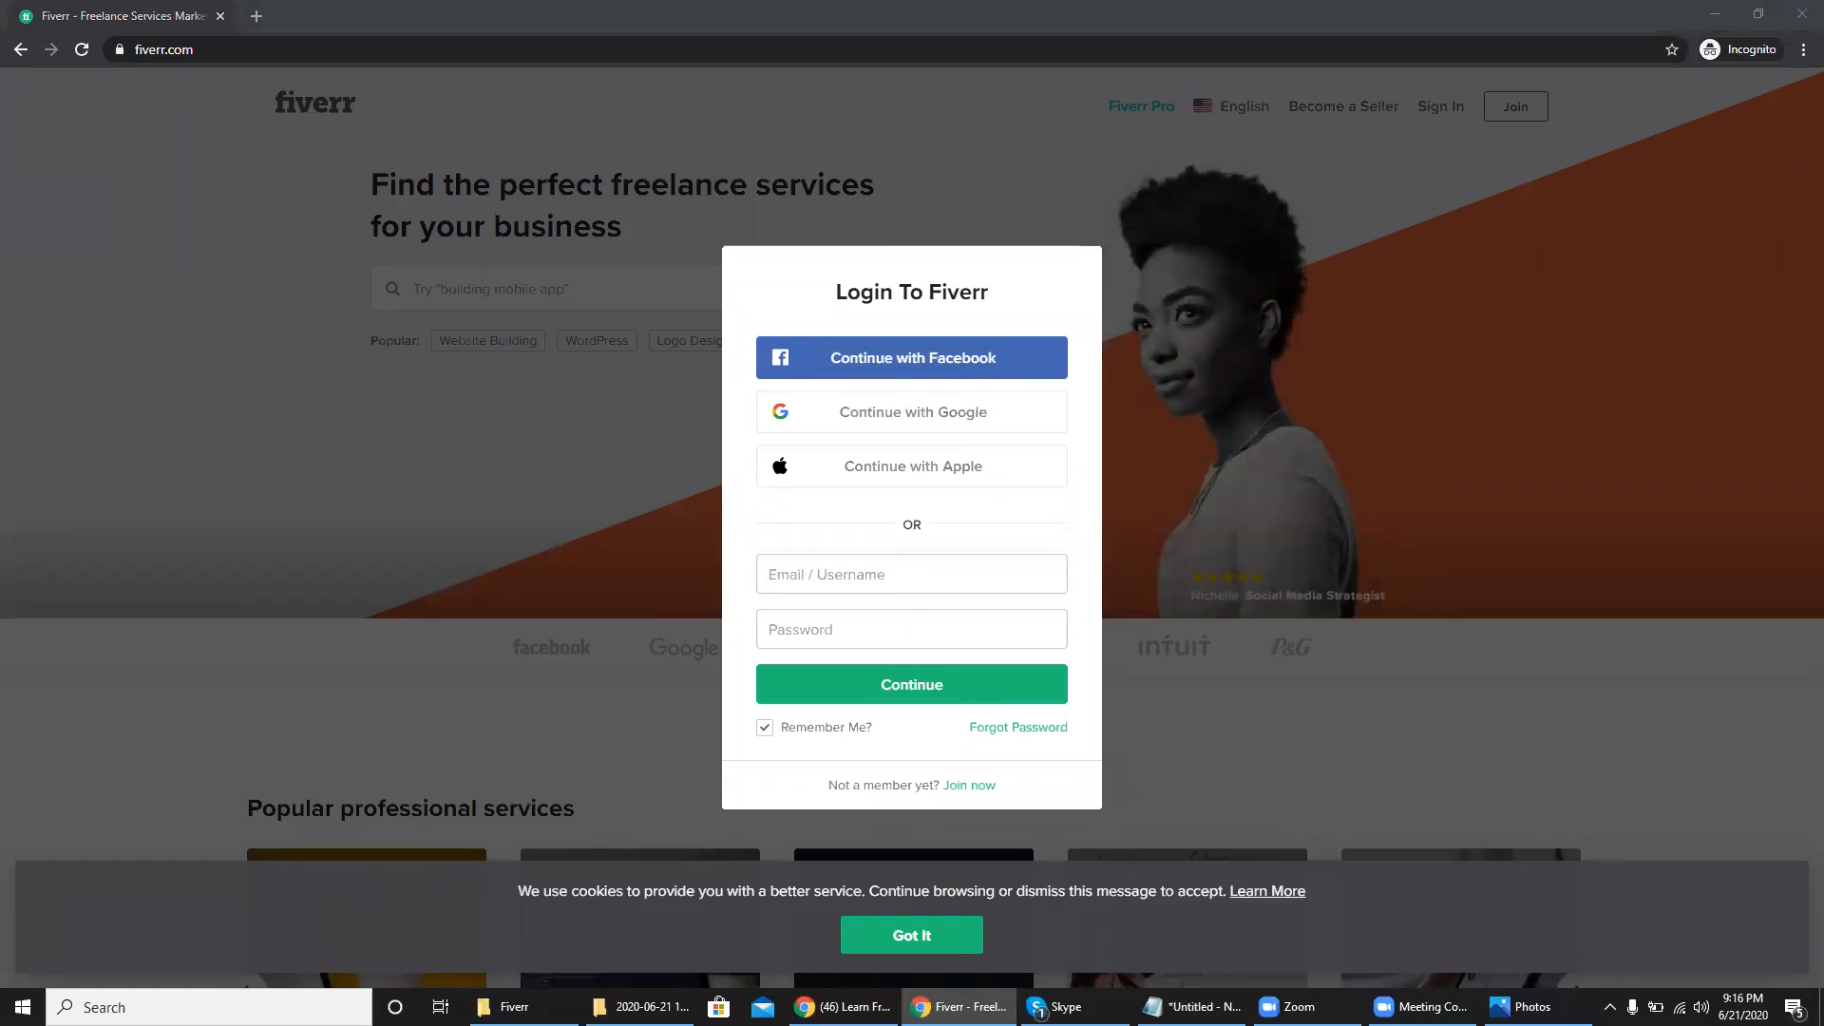
# Step: Try to log in to Fiverr with the account e-mail and password
pyautogui.click(853, 562)
pyautogui.click(829, 622)
pyautogui.click(829, 635)
pyautogui.write('••••••••••••••••••••••')
pyautogui.press('Return')
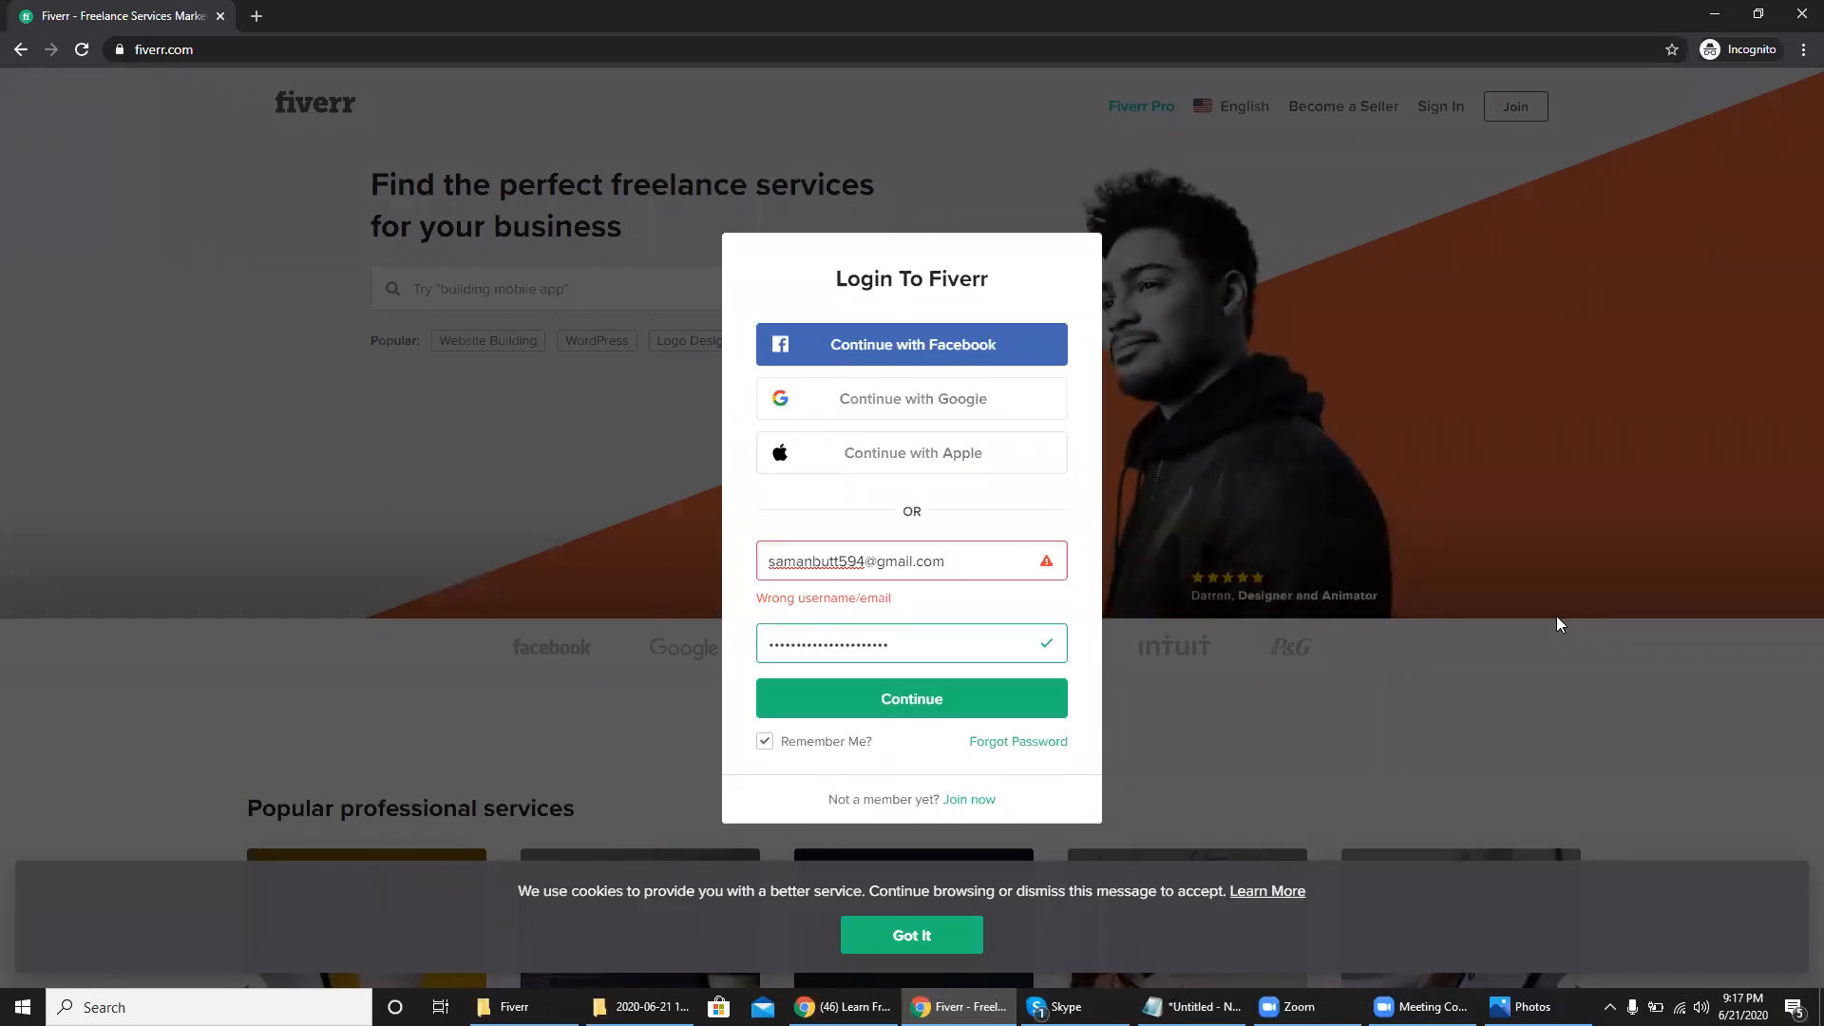
# Step: Replace the login e-mail with a different account's e-mail, enter the account password, and submit the login
pyautogui.hotkey('alt', 'Tab')
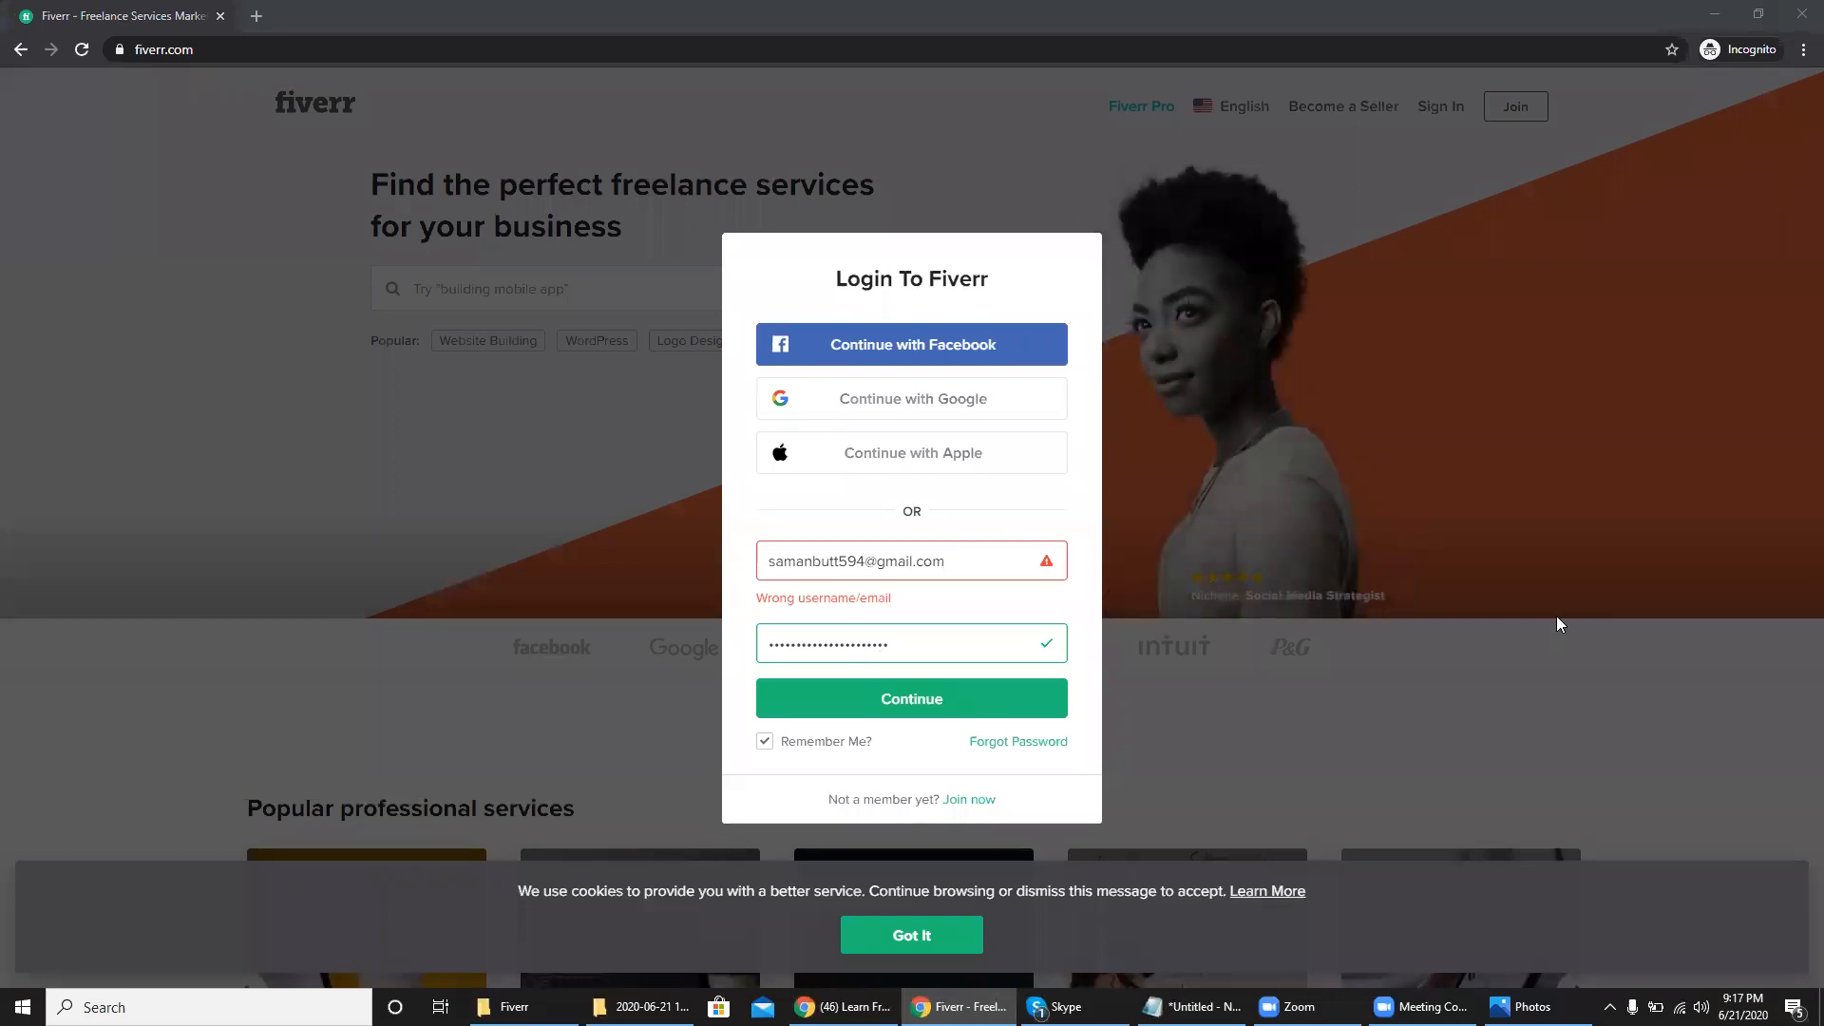
pyautogui.click(914, 566)
pyautogui.tripleClick(913, 566)
pyautogui.hotkey('ctrl', 'v')
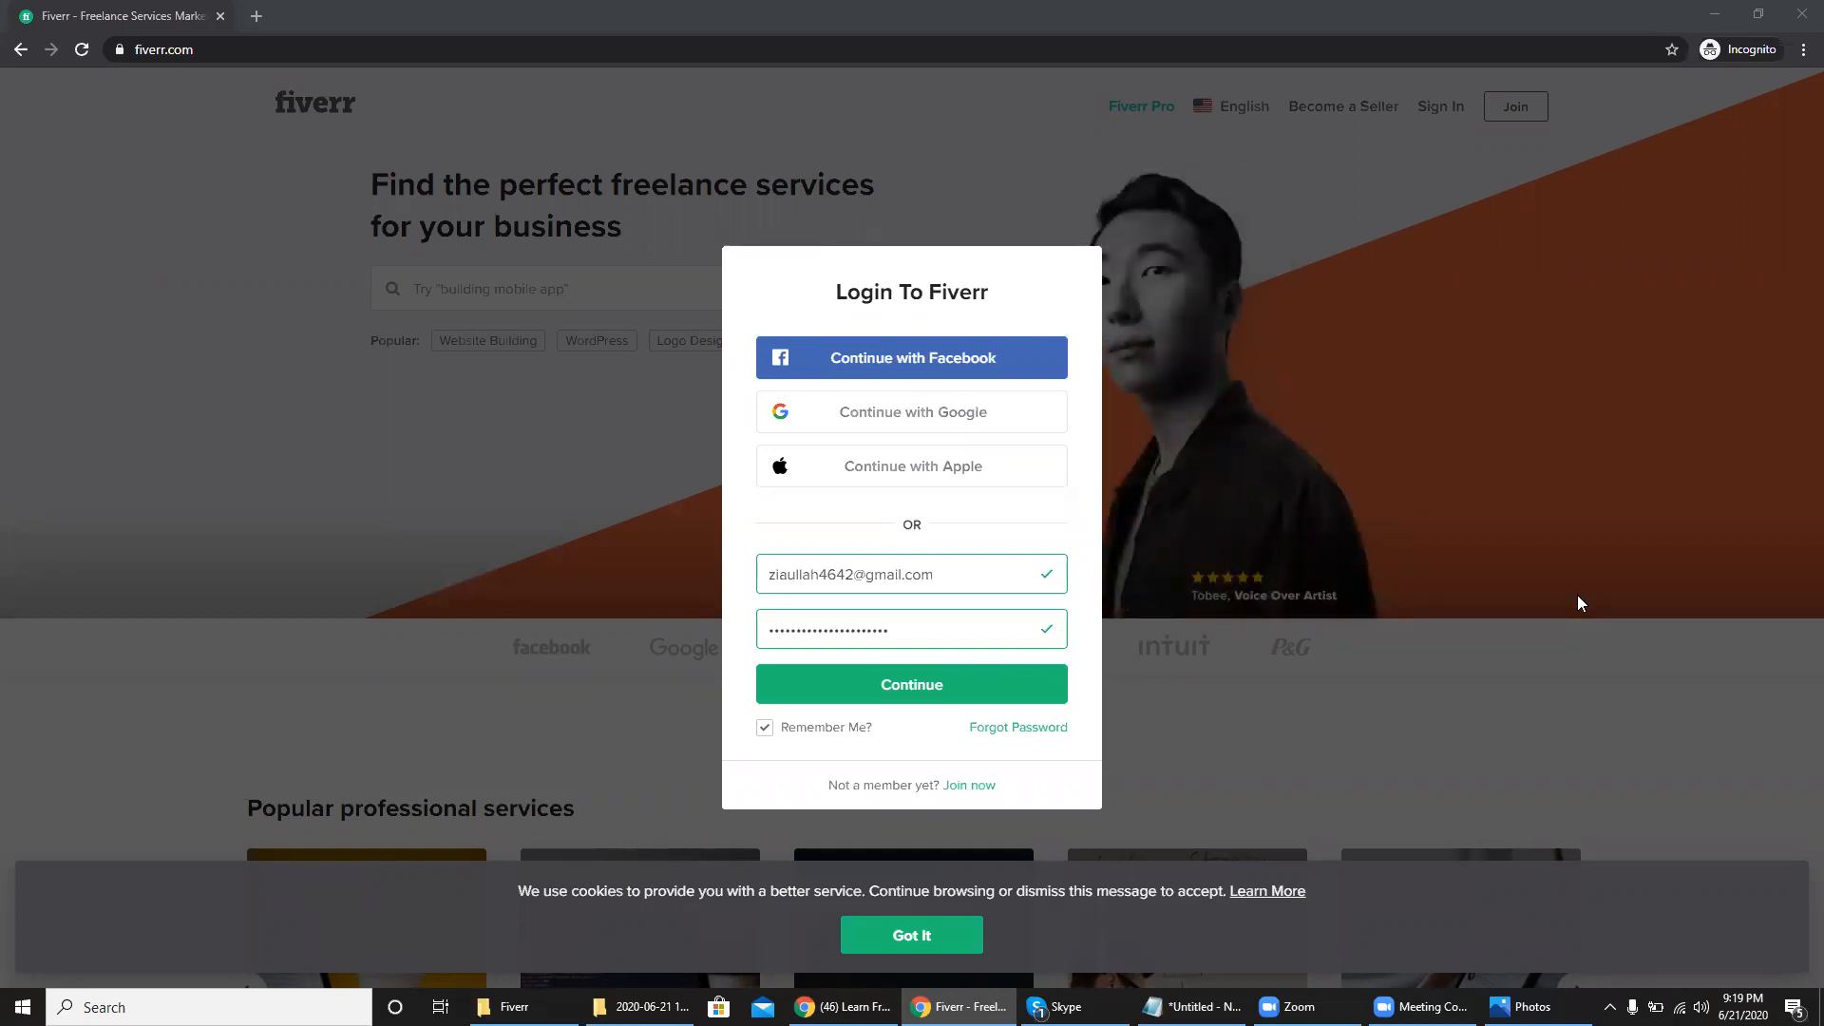
pyautogui.doubleClick(935, 623)
pyautogui.write('•••••••••••')
pyautogui.click(914, 688)
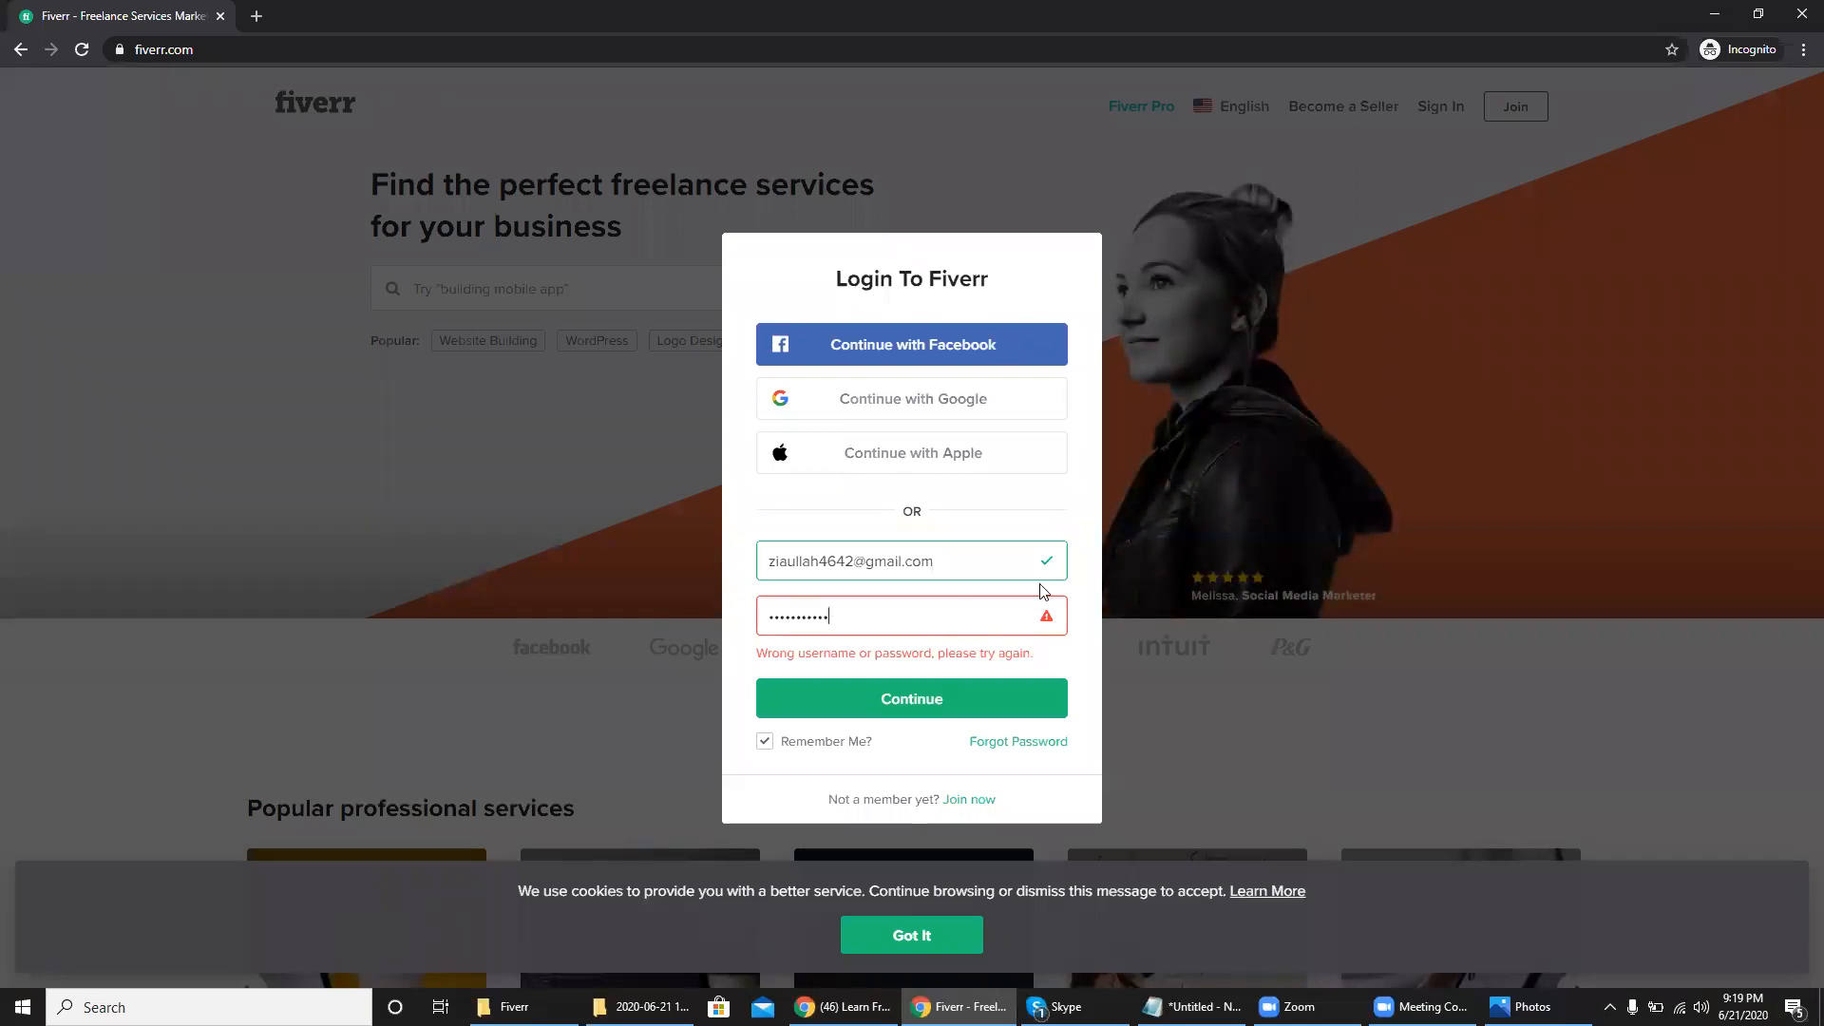
# Step: Re-enter the account password for the same e-mail and submit the Fiverr login again
pyautogui.click(972, 562)
pyautogui.click(922, 613)
pyautogui.hotkey('ctrl', 'a')
pyautogui.write('•••')
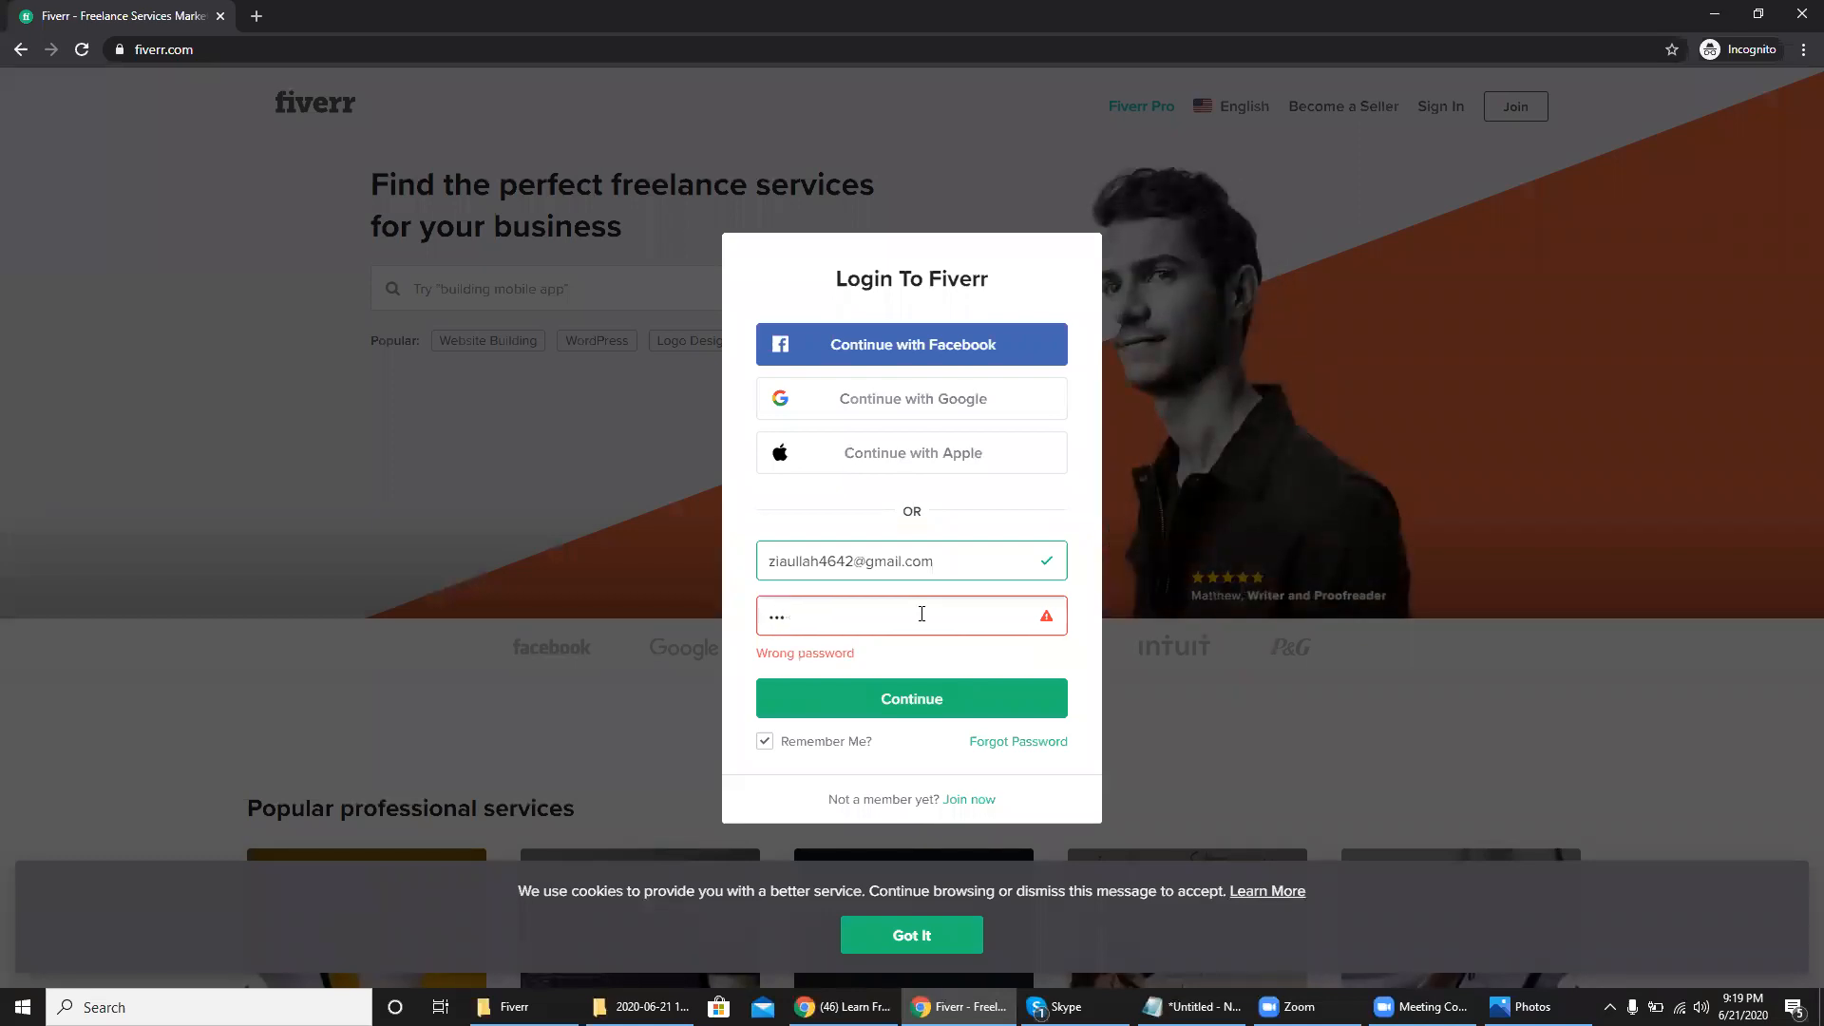
pyautogui.write('••••')
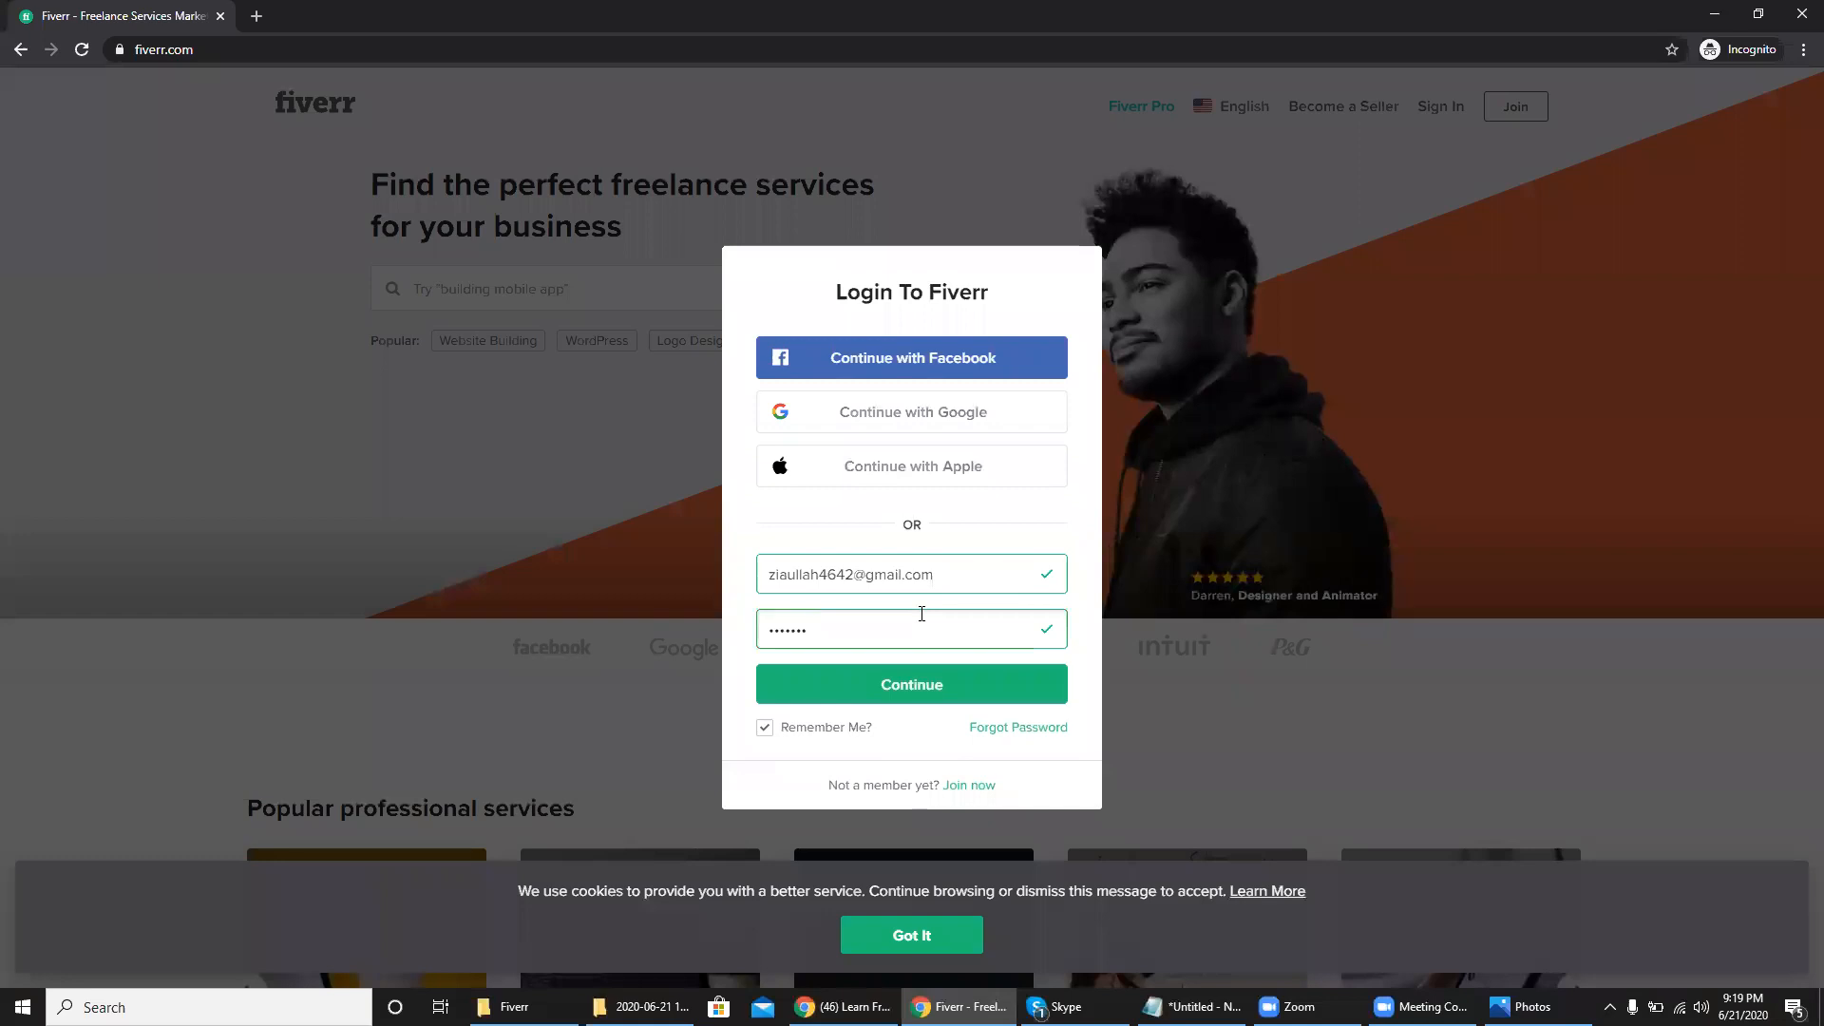
pyautogui.write('••••')
pyautogui.press('Return')
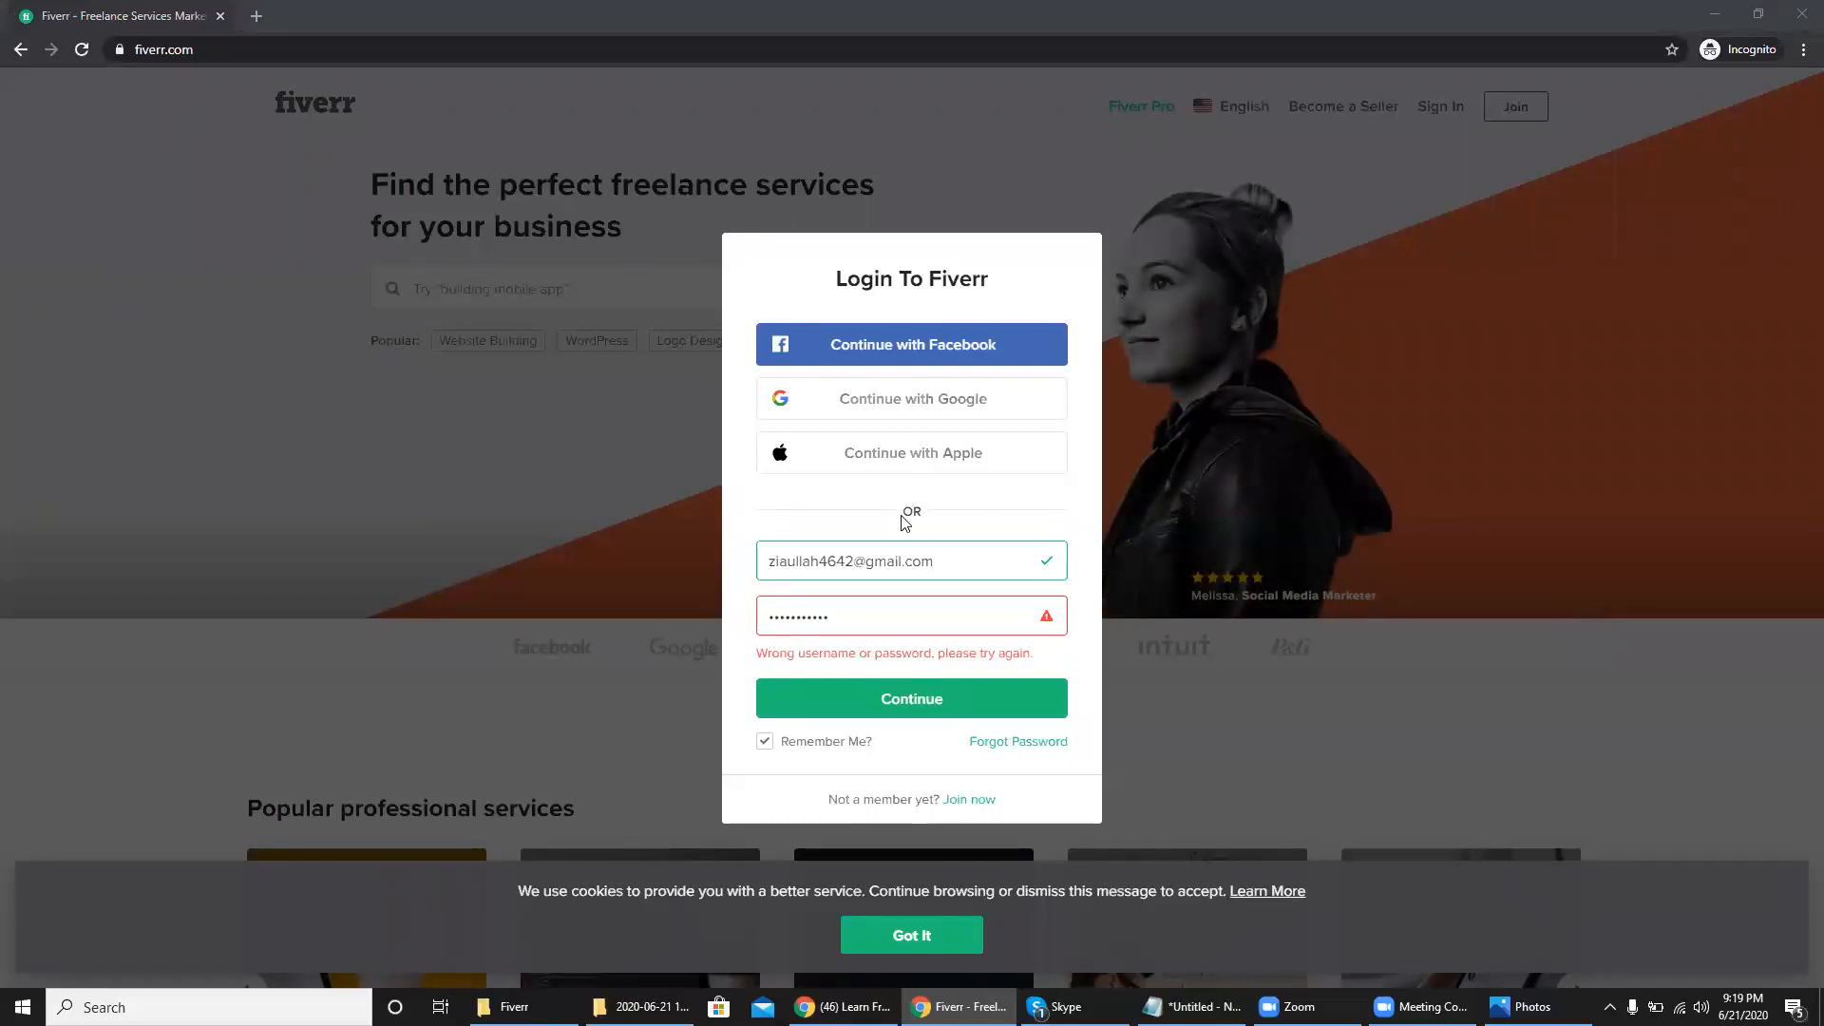
# Step: Replace the e-mail in the Fiverr login form with another account's e-mail and go to the password entry
pyautogui.doubleClick(845, 571)
pyautogui.hotkey('ctrl', 'a')
pyautogui.hotkey('ctrl', 'v')
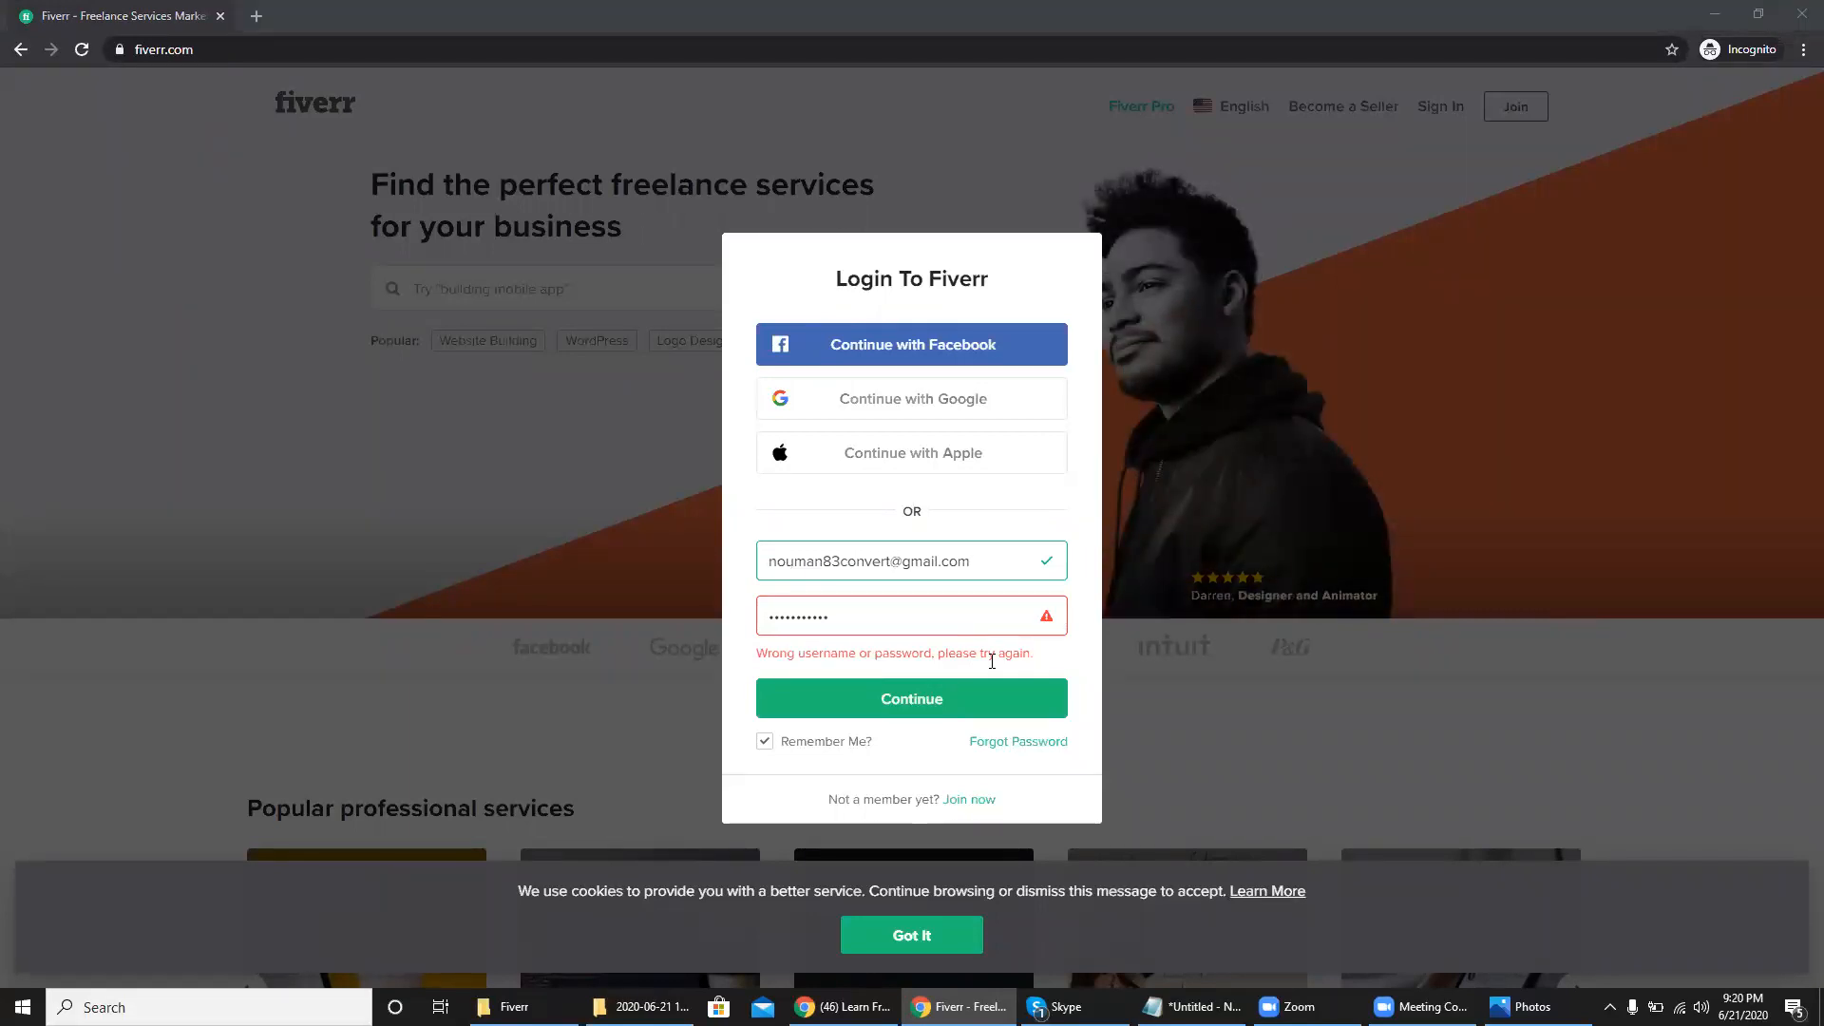
pyautogui.click(963, 620)
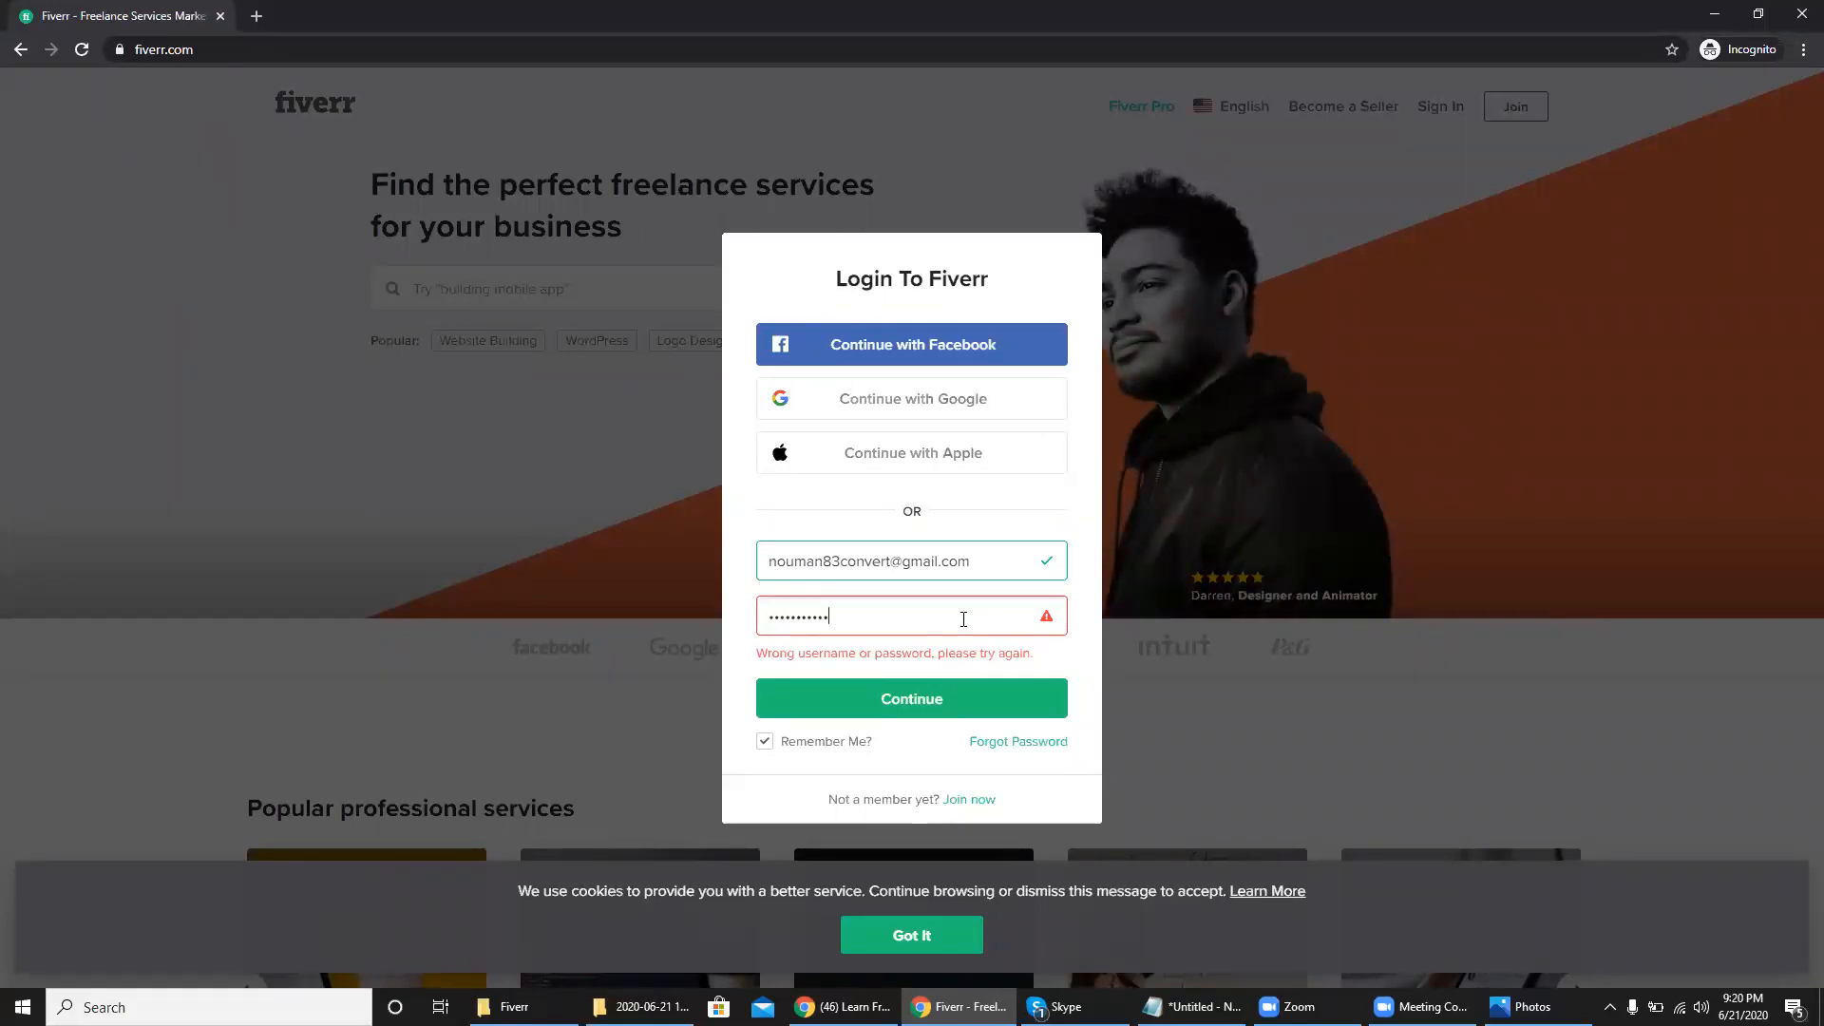
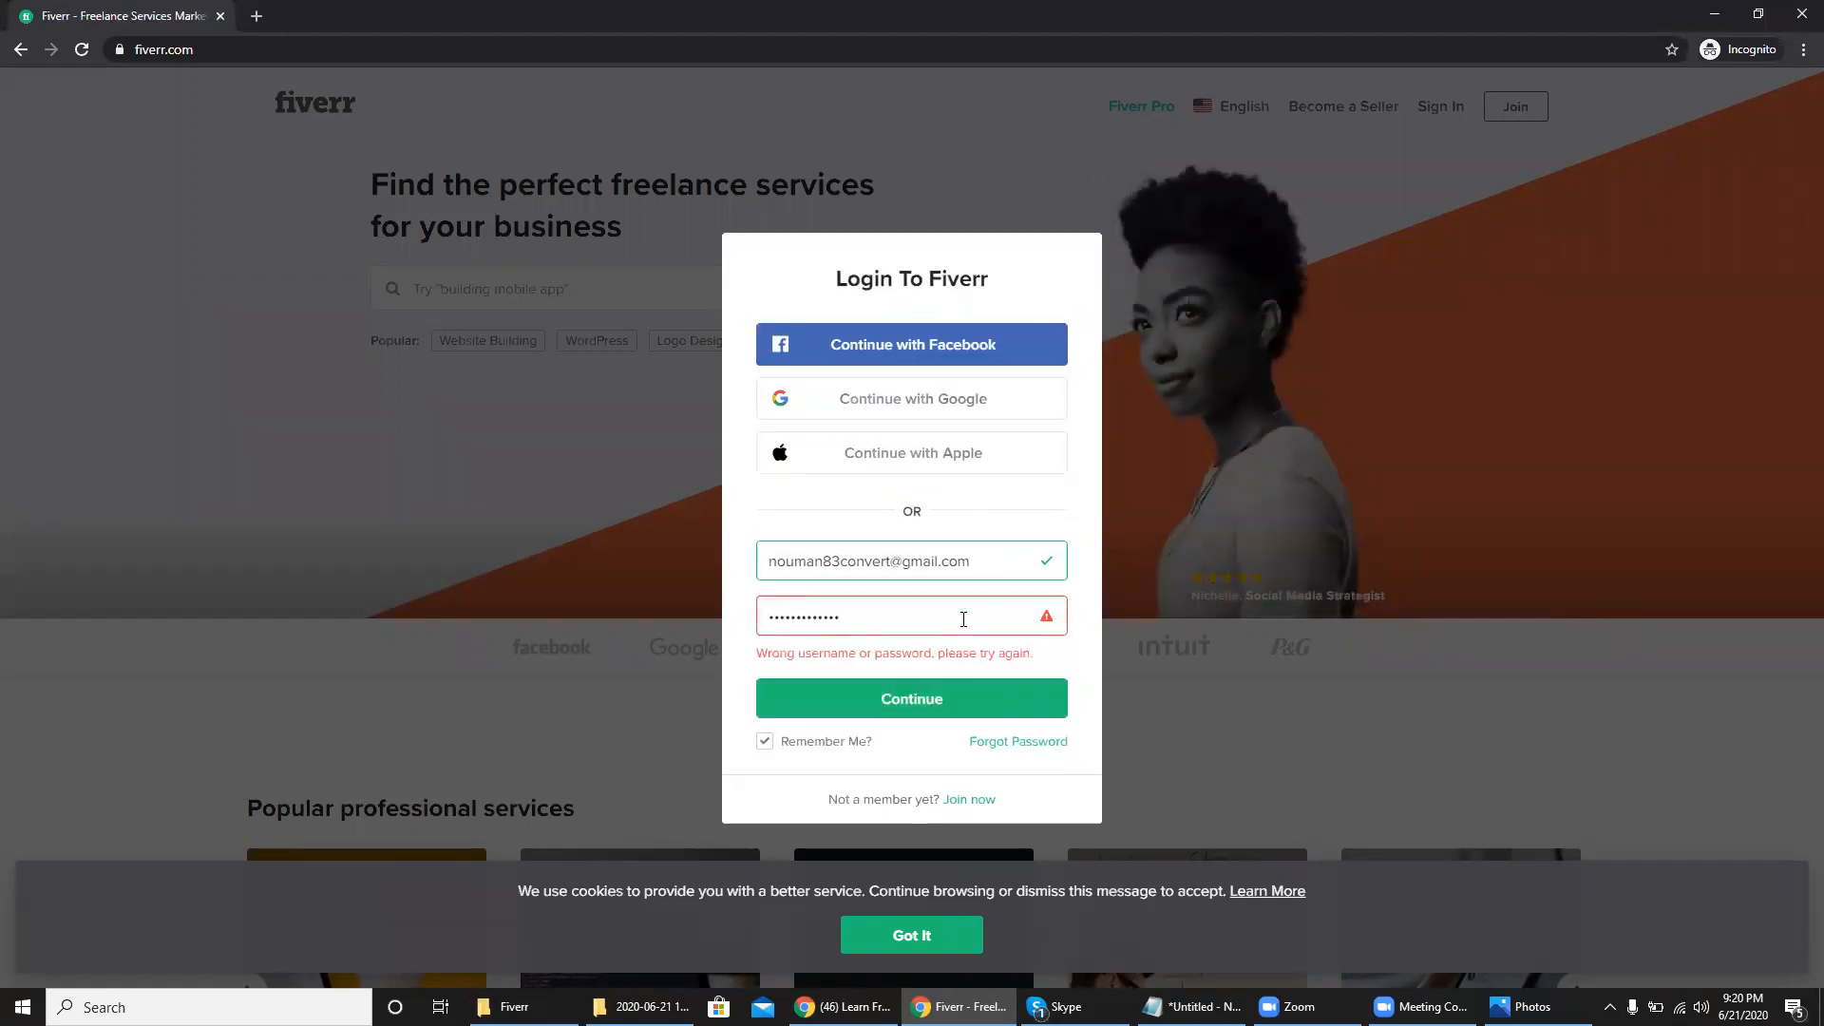
# Step: Turn off Remember Me, re-enter the account password for the same e-mail, and submit the login
pyautogui.click(765, 742)
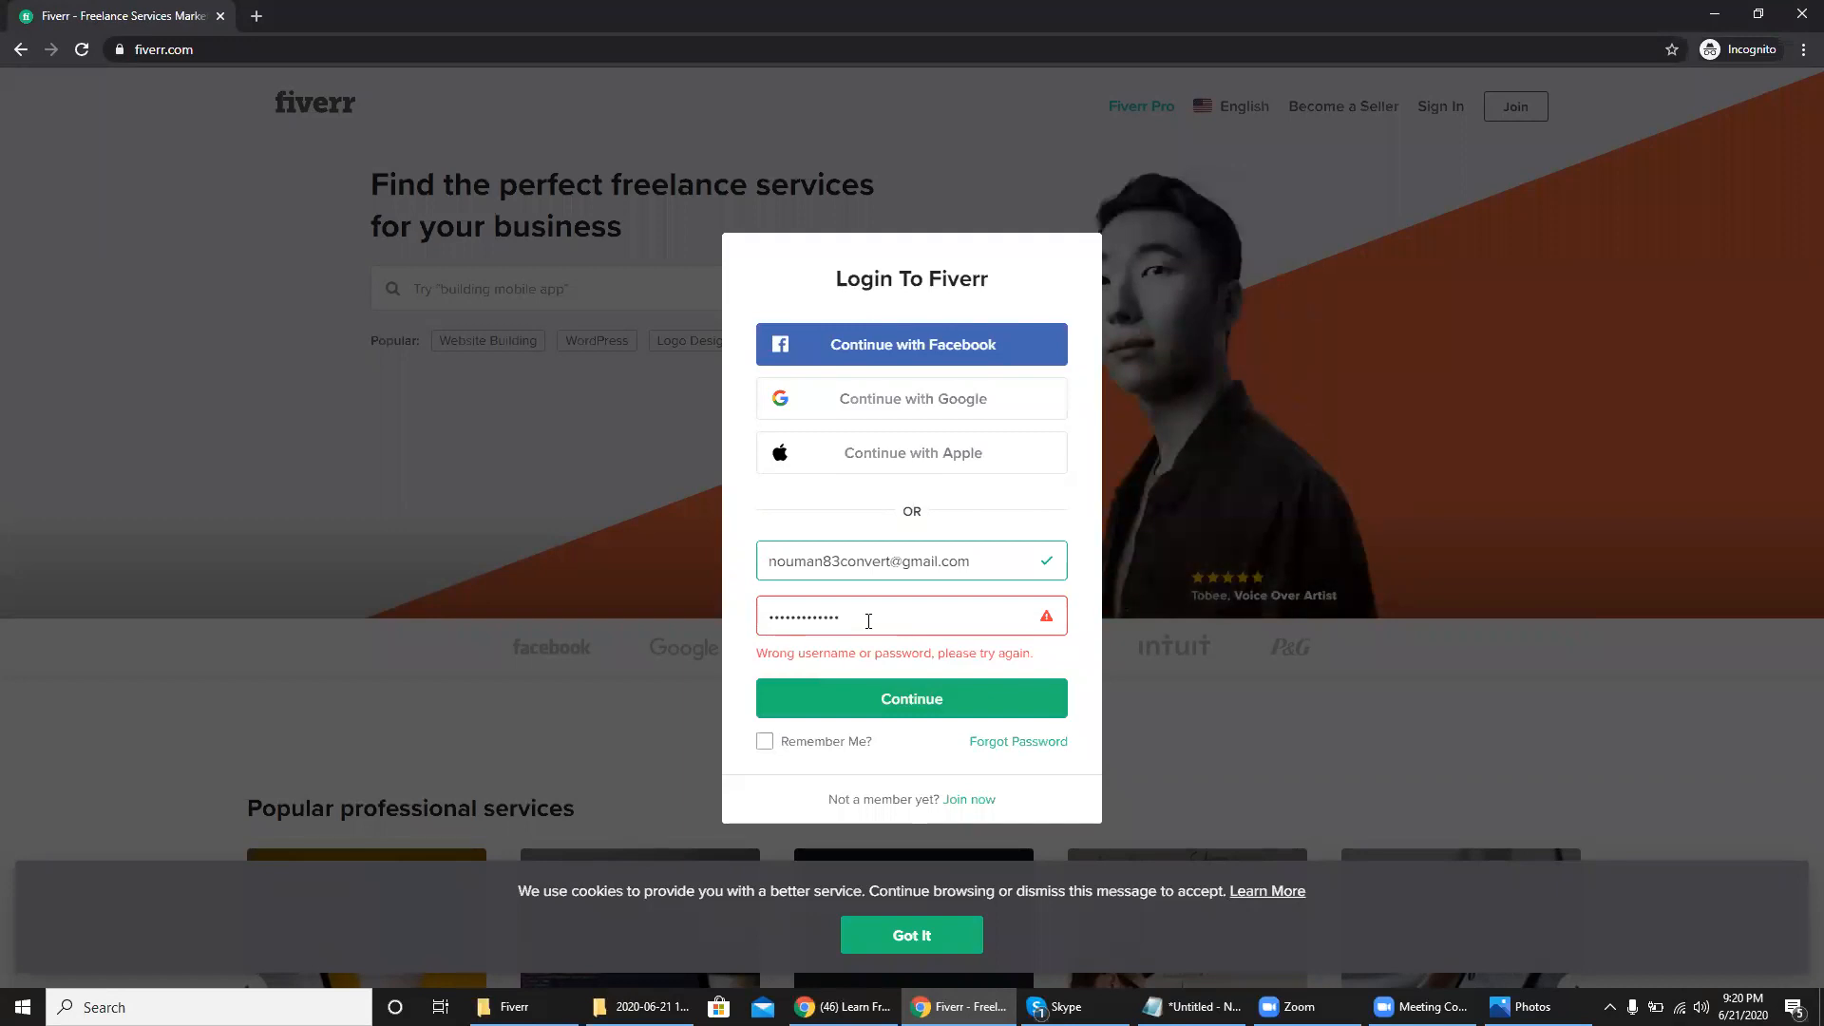
pyautogui.doubleClick(878, 569)
pyautogui.click(921, 600)
pyautogui.doubleClick(922, 601)
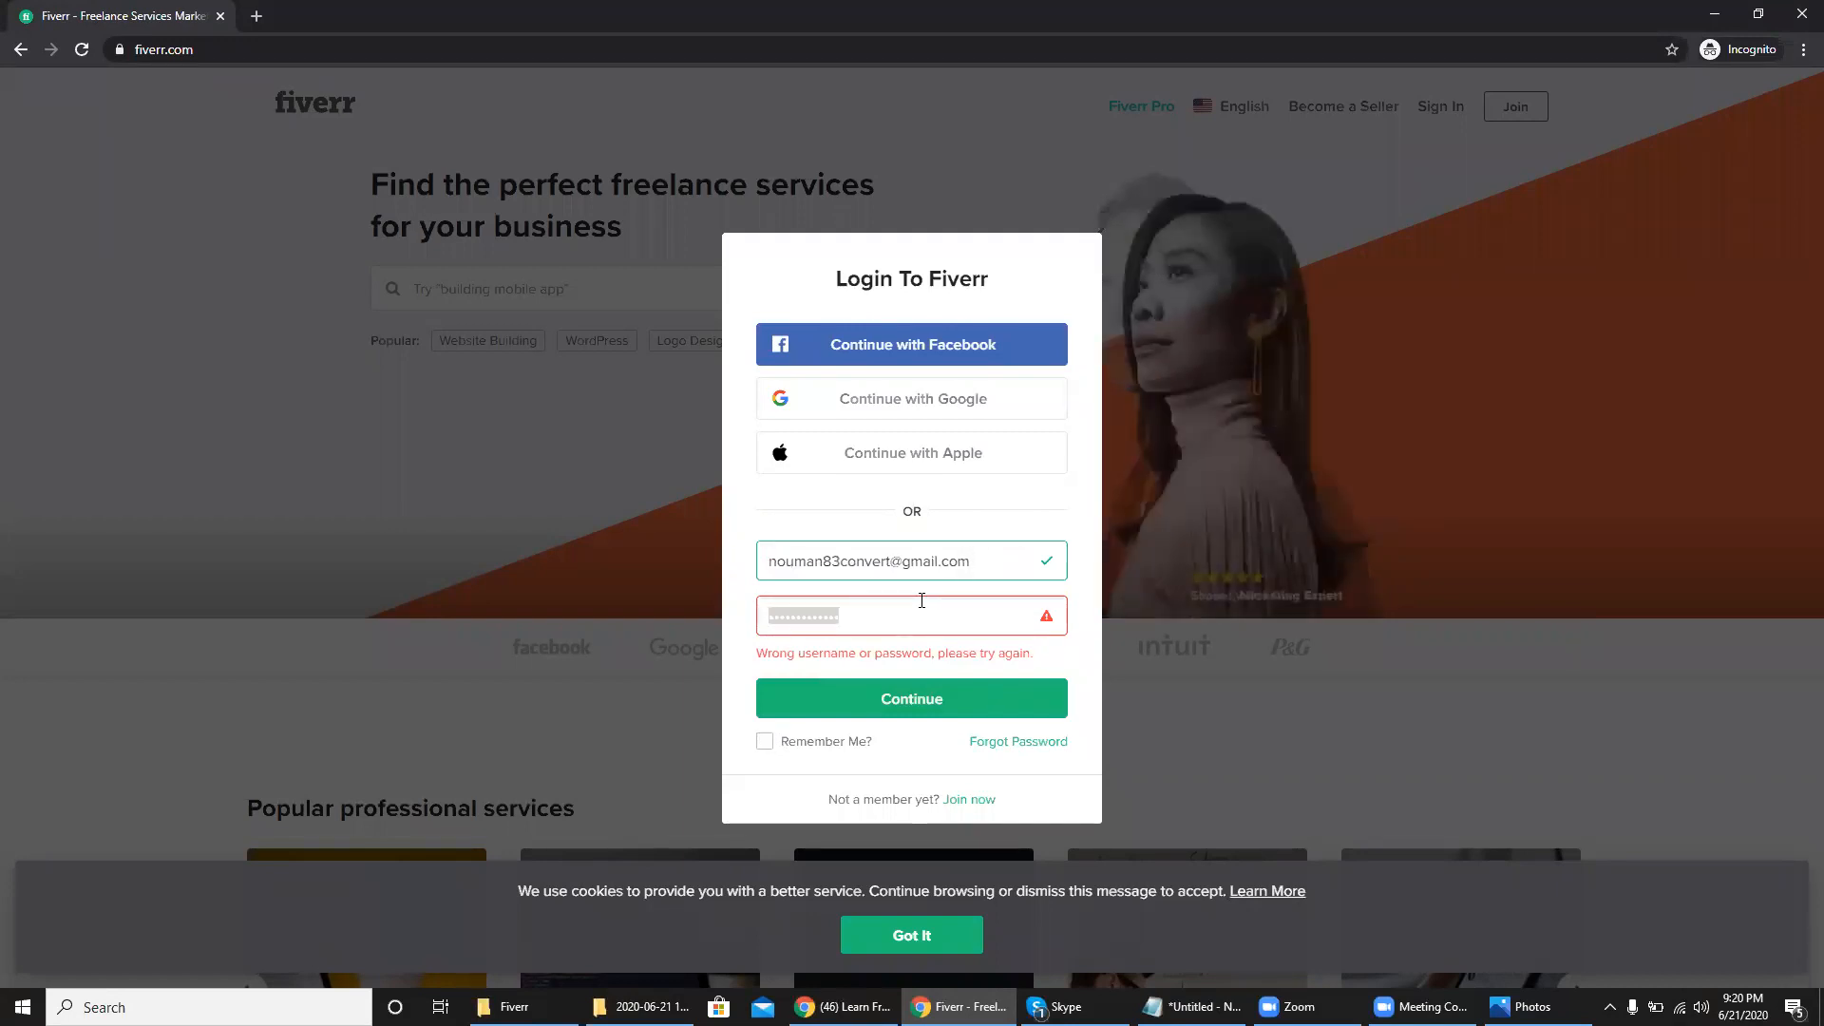
pyautogui.write('•')
pyautogui.press('BackSpace')
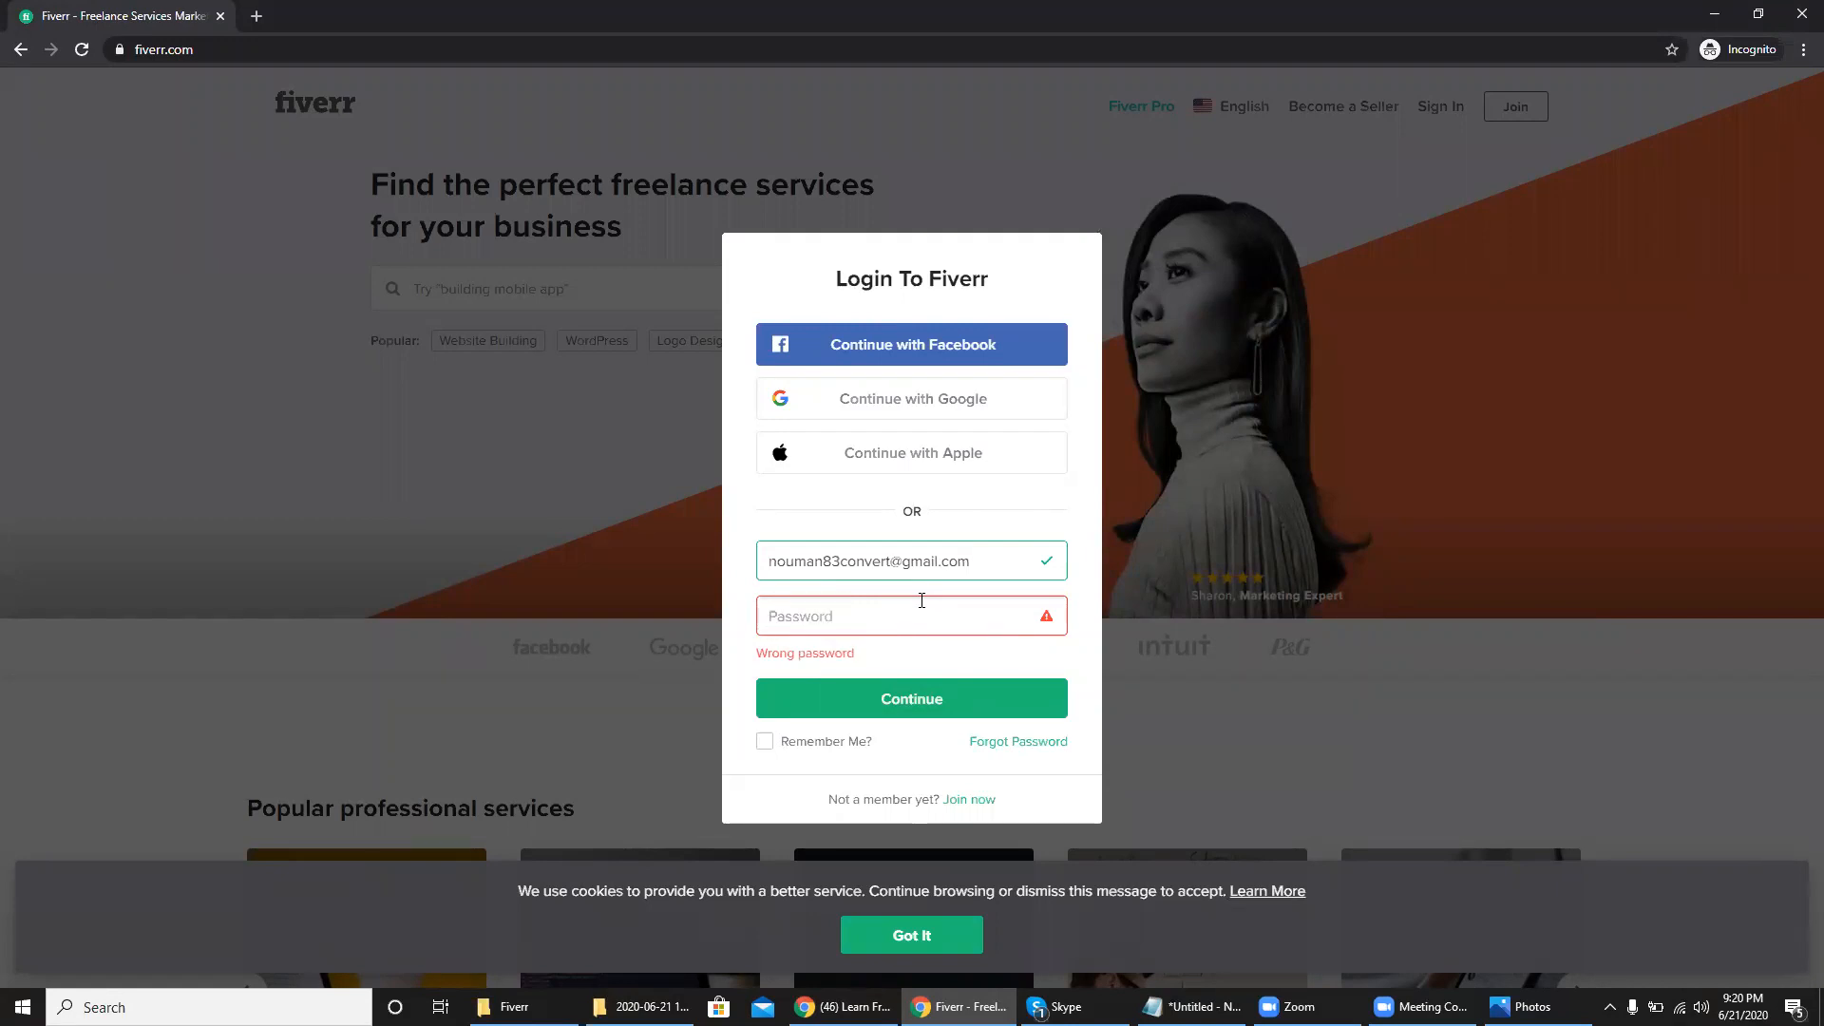
pyautogui.write('••')
pyautogui.press('BackSpace')
pyautogui.press('BackSpace')
pyautogui.write('•••••••')
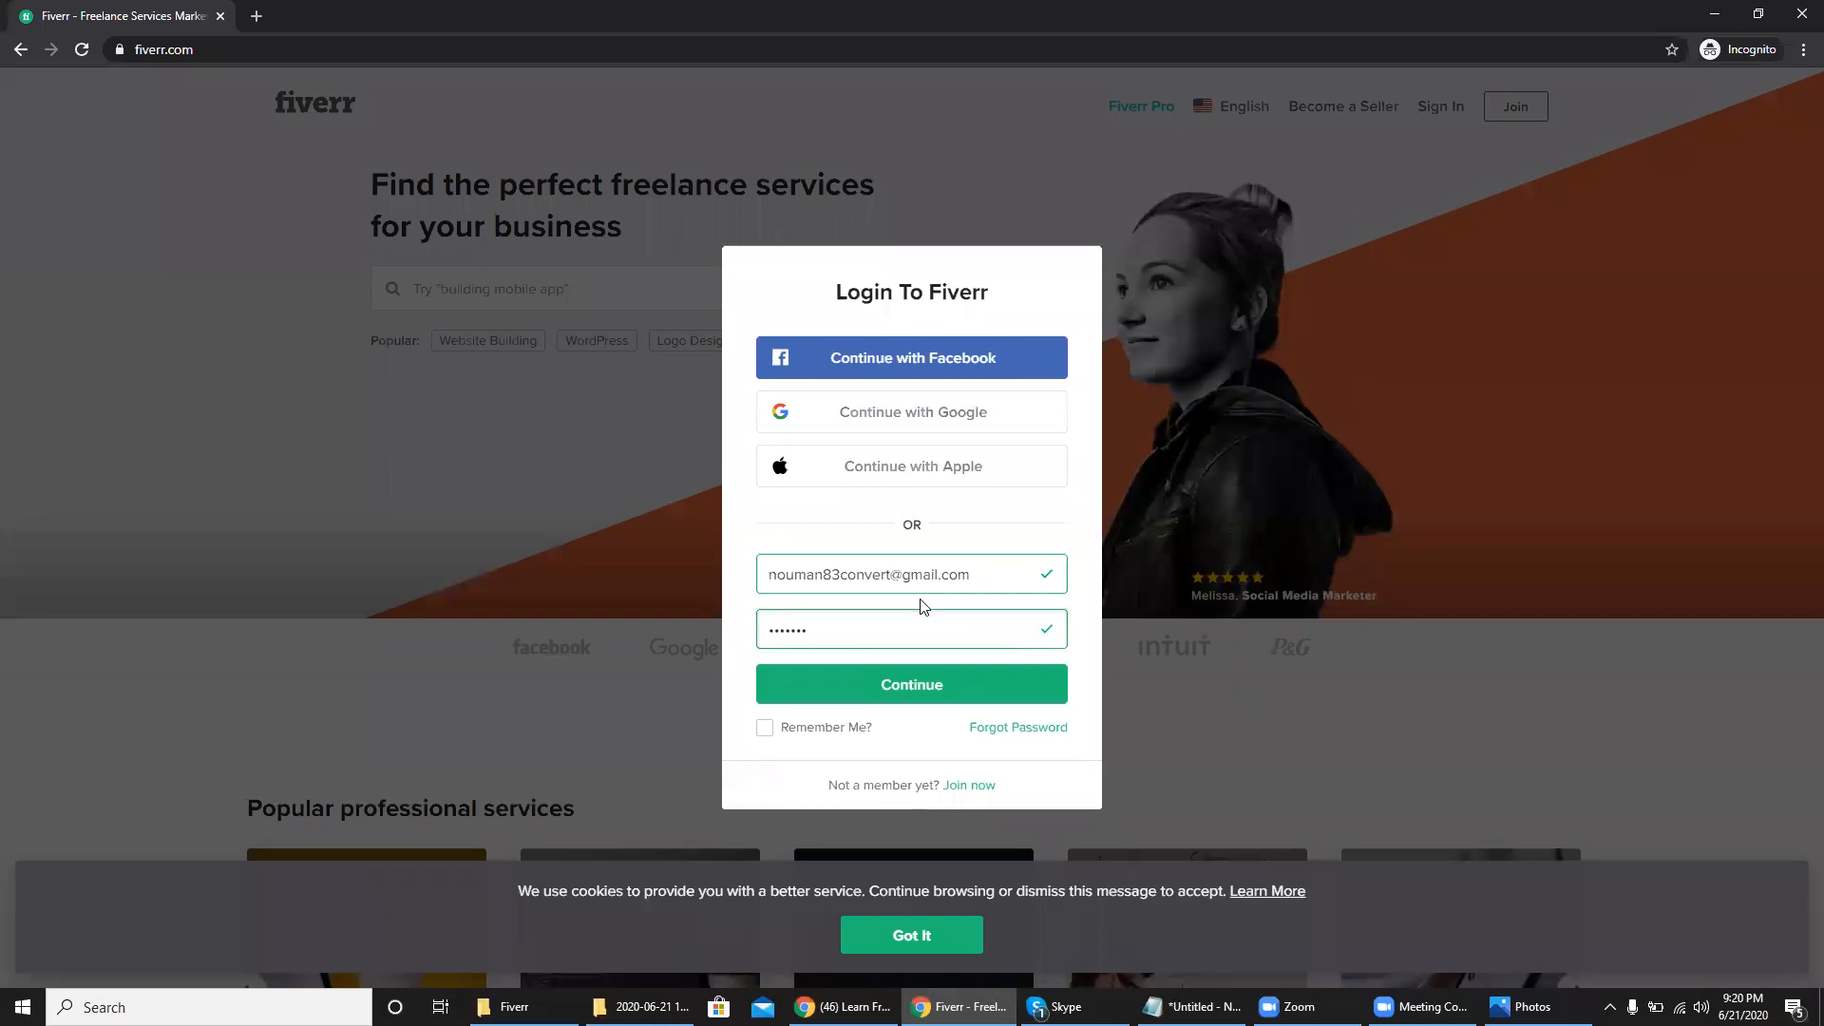
pyautogui.write('•')
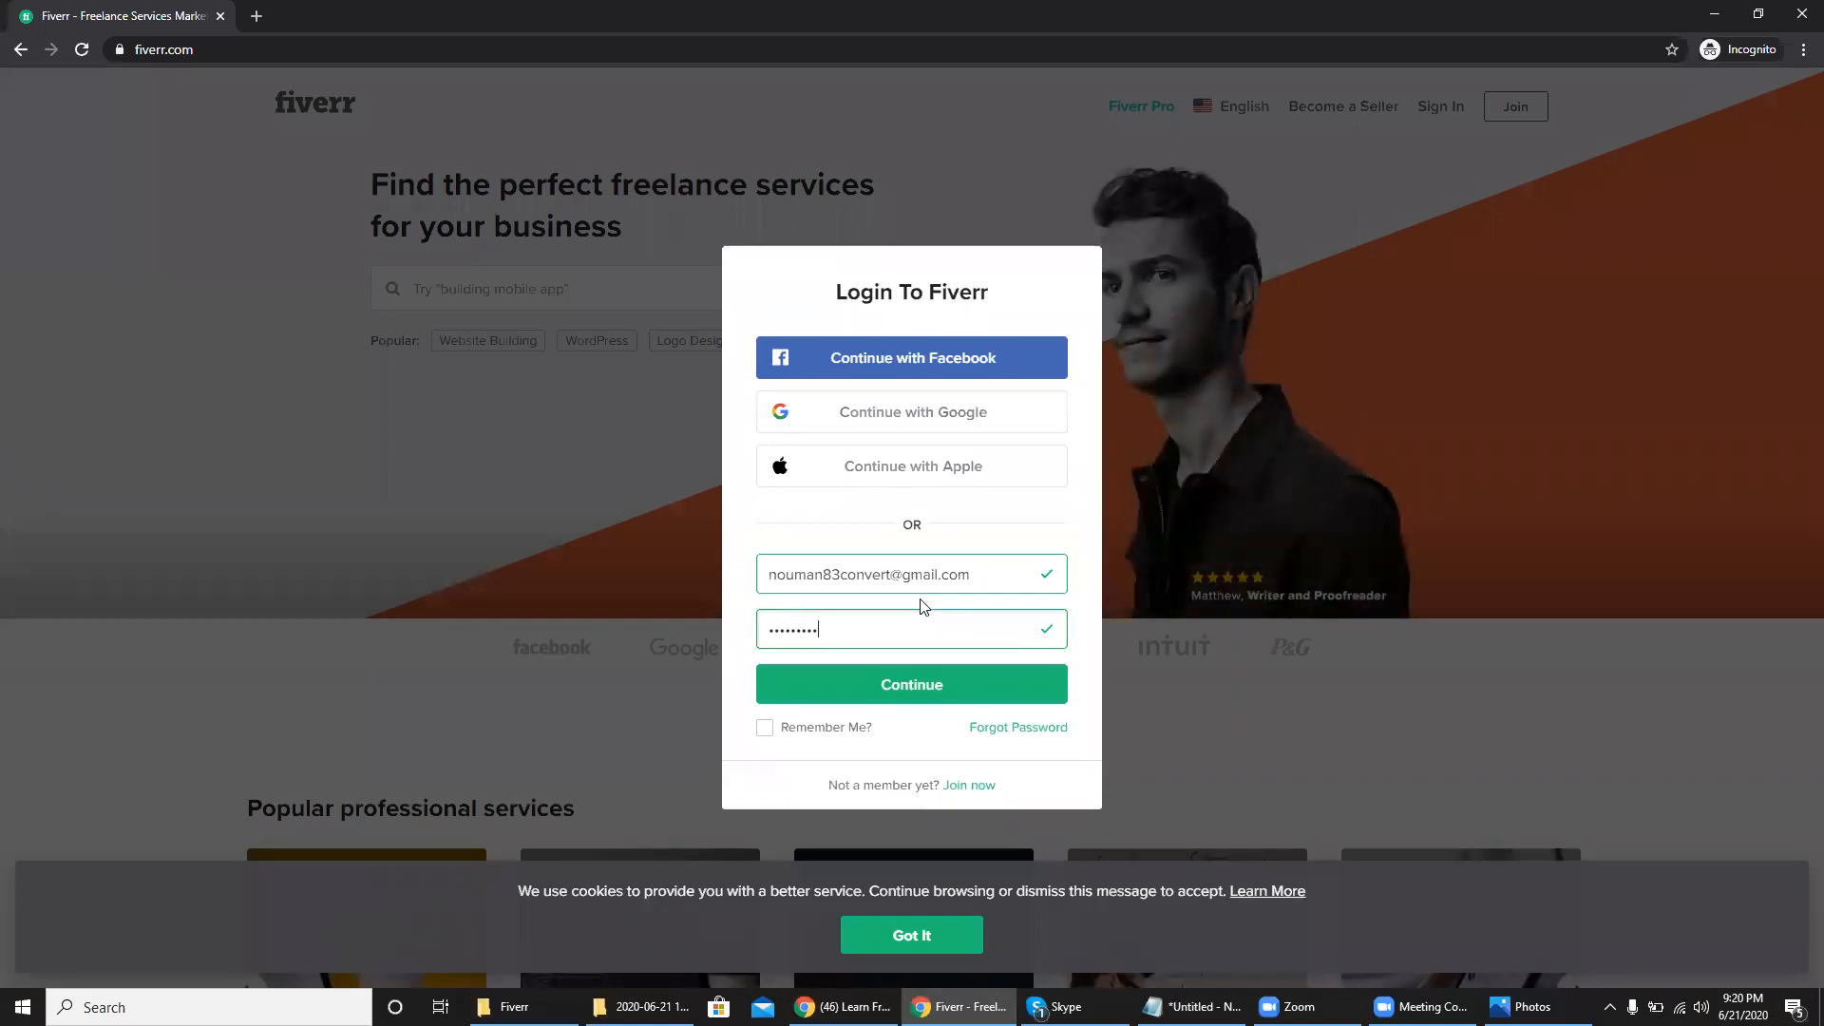
pyautogui.write('••')
pyautogui.press('Return')
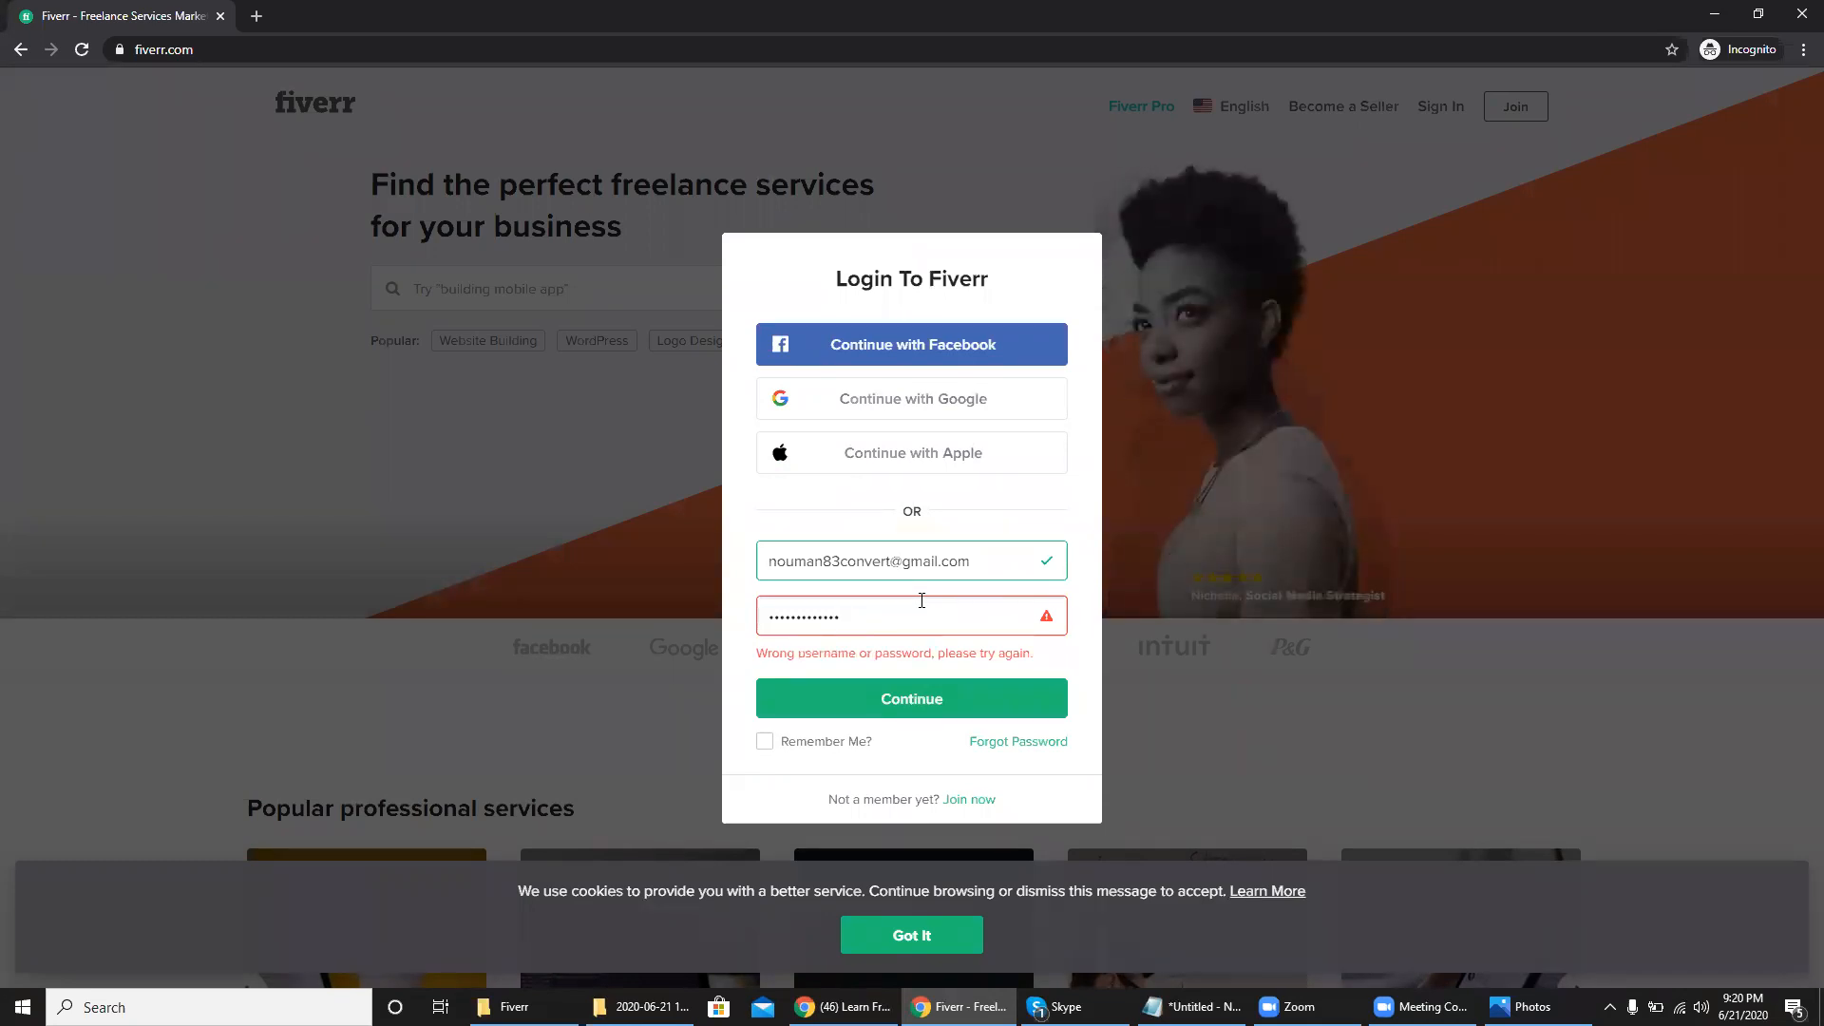
# Step: Replace the login e-mail with an account username and paste a new account password over the existing one
pyautogui.click(987, 561)
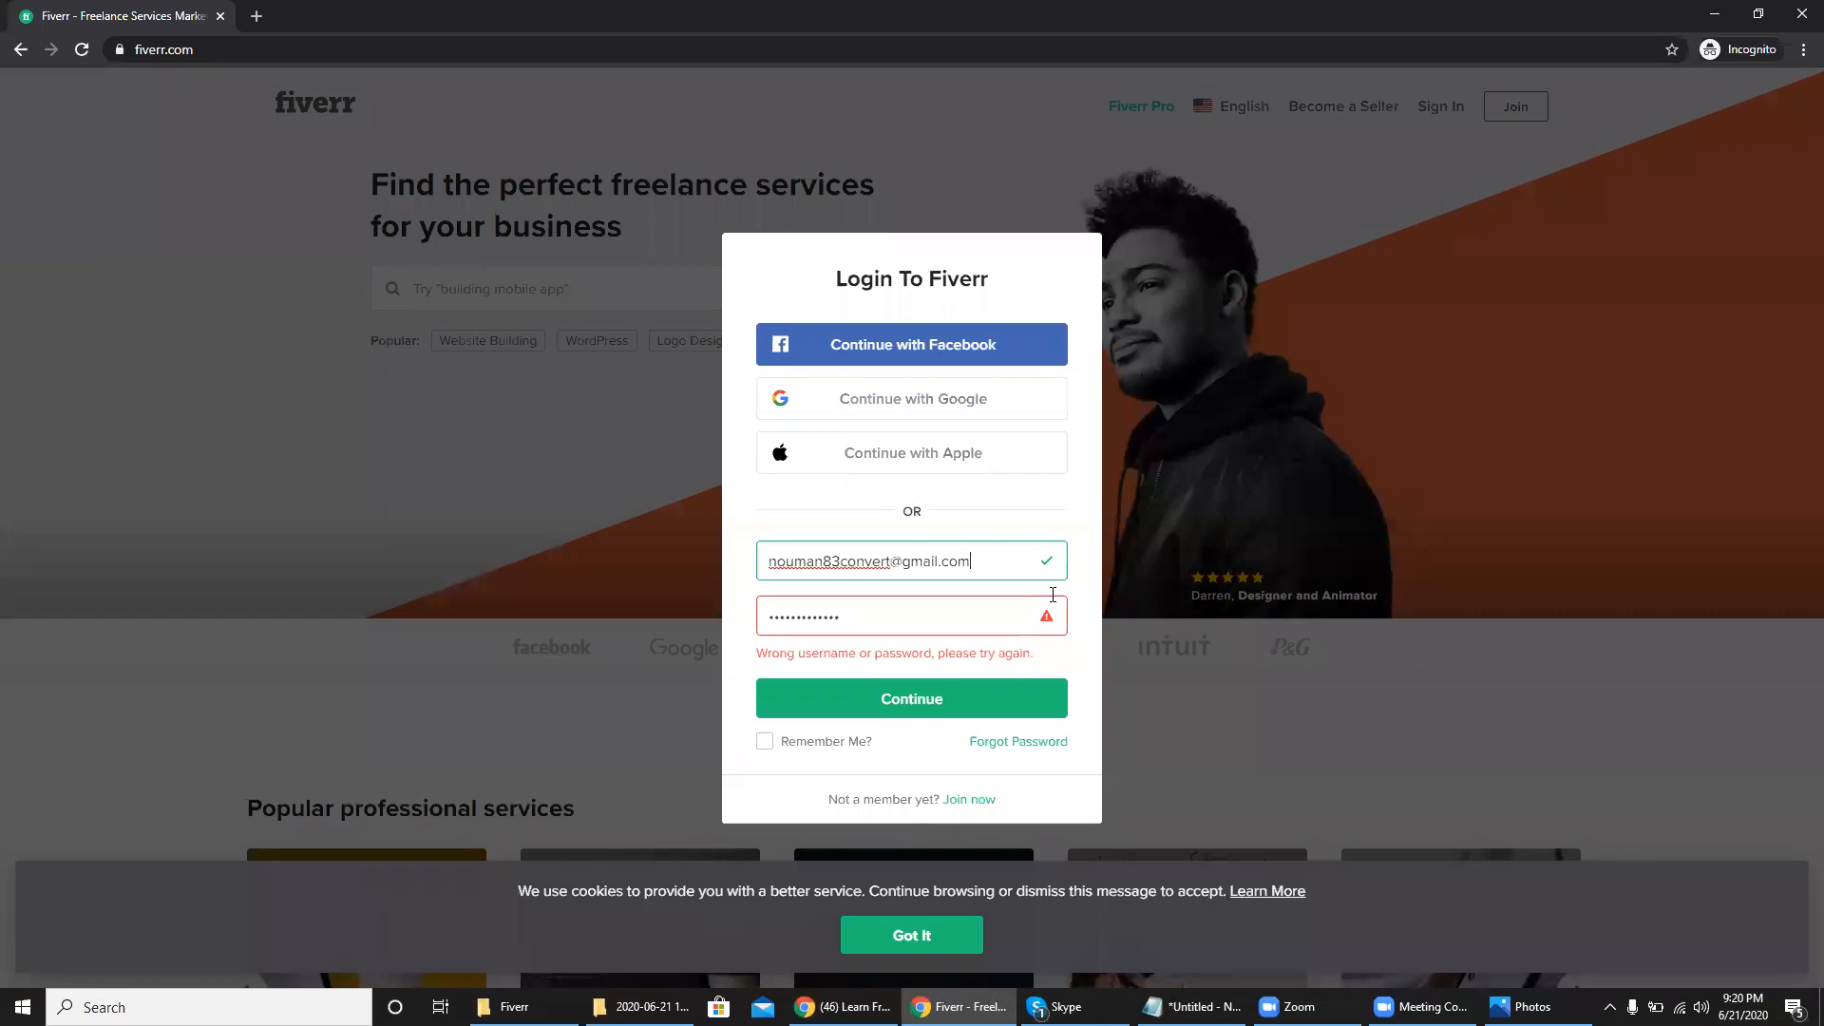
pyautogui.hotkey('ctrl', 'a')
pyautogui.press('BackSpace')
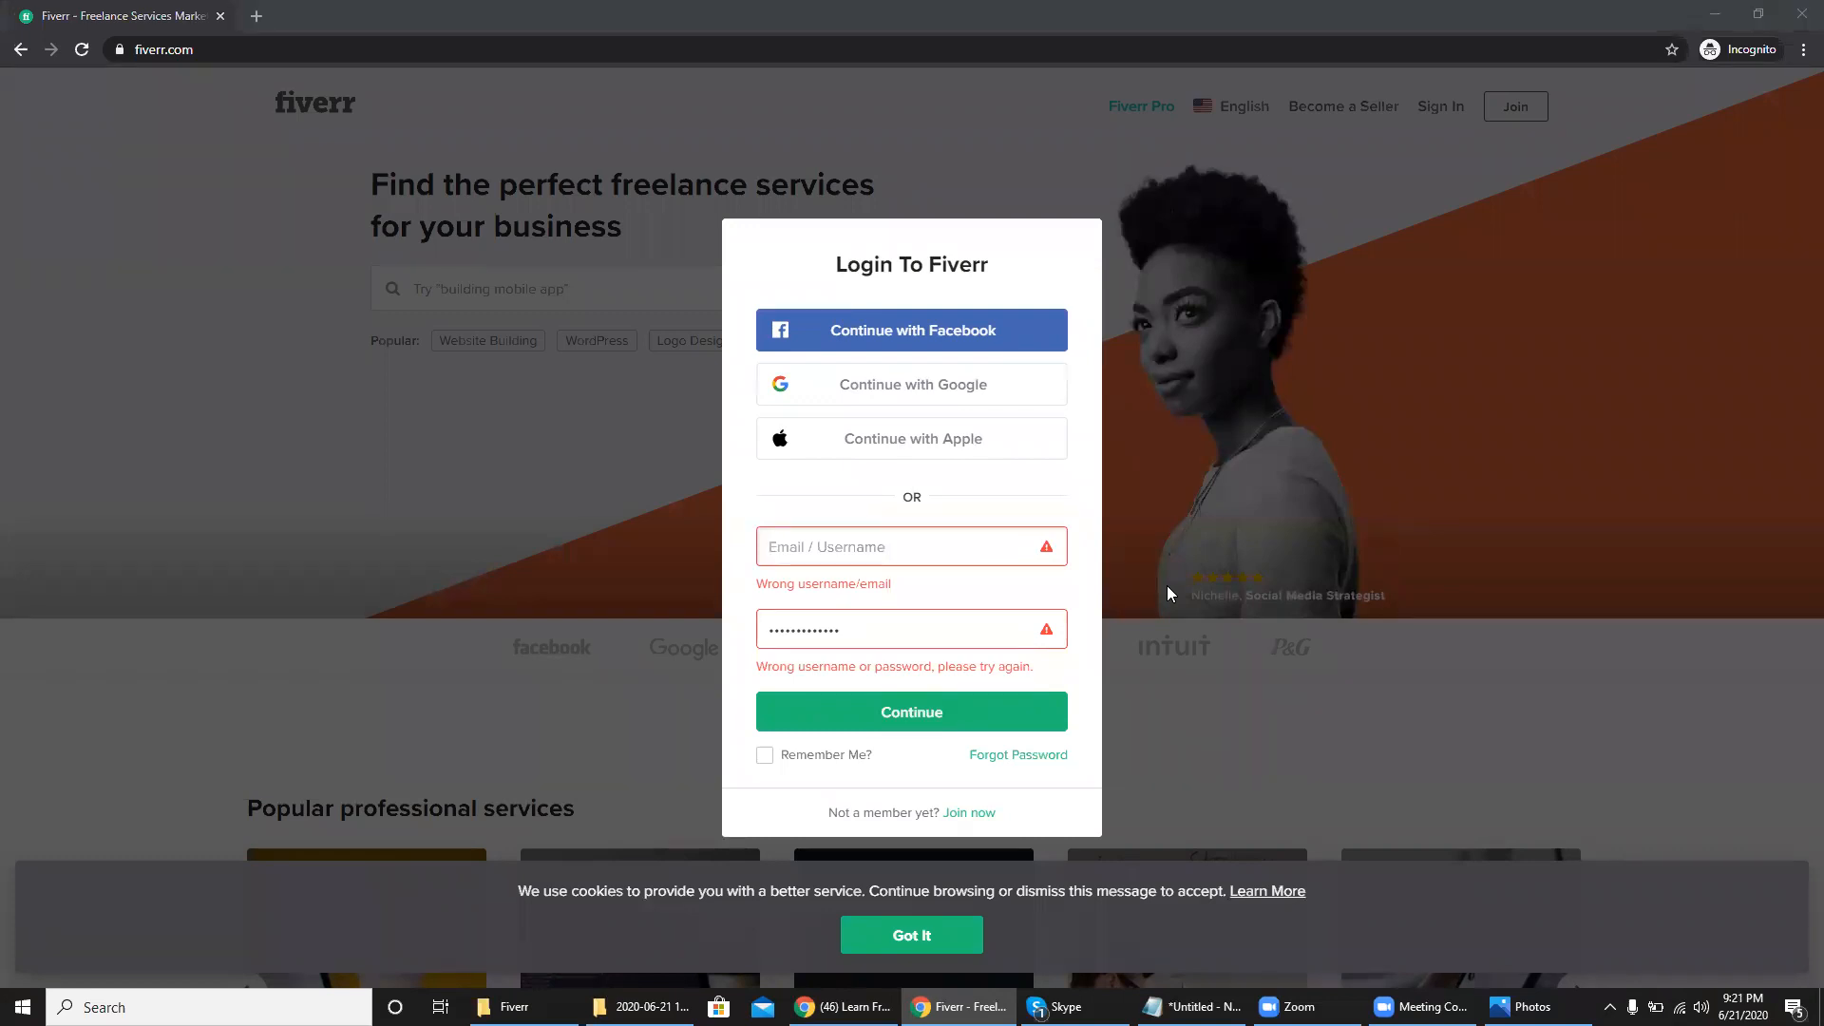
pyautogui.click(873, 538)
pyautogui.write('ziaadesigner')
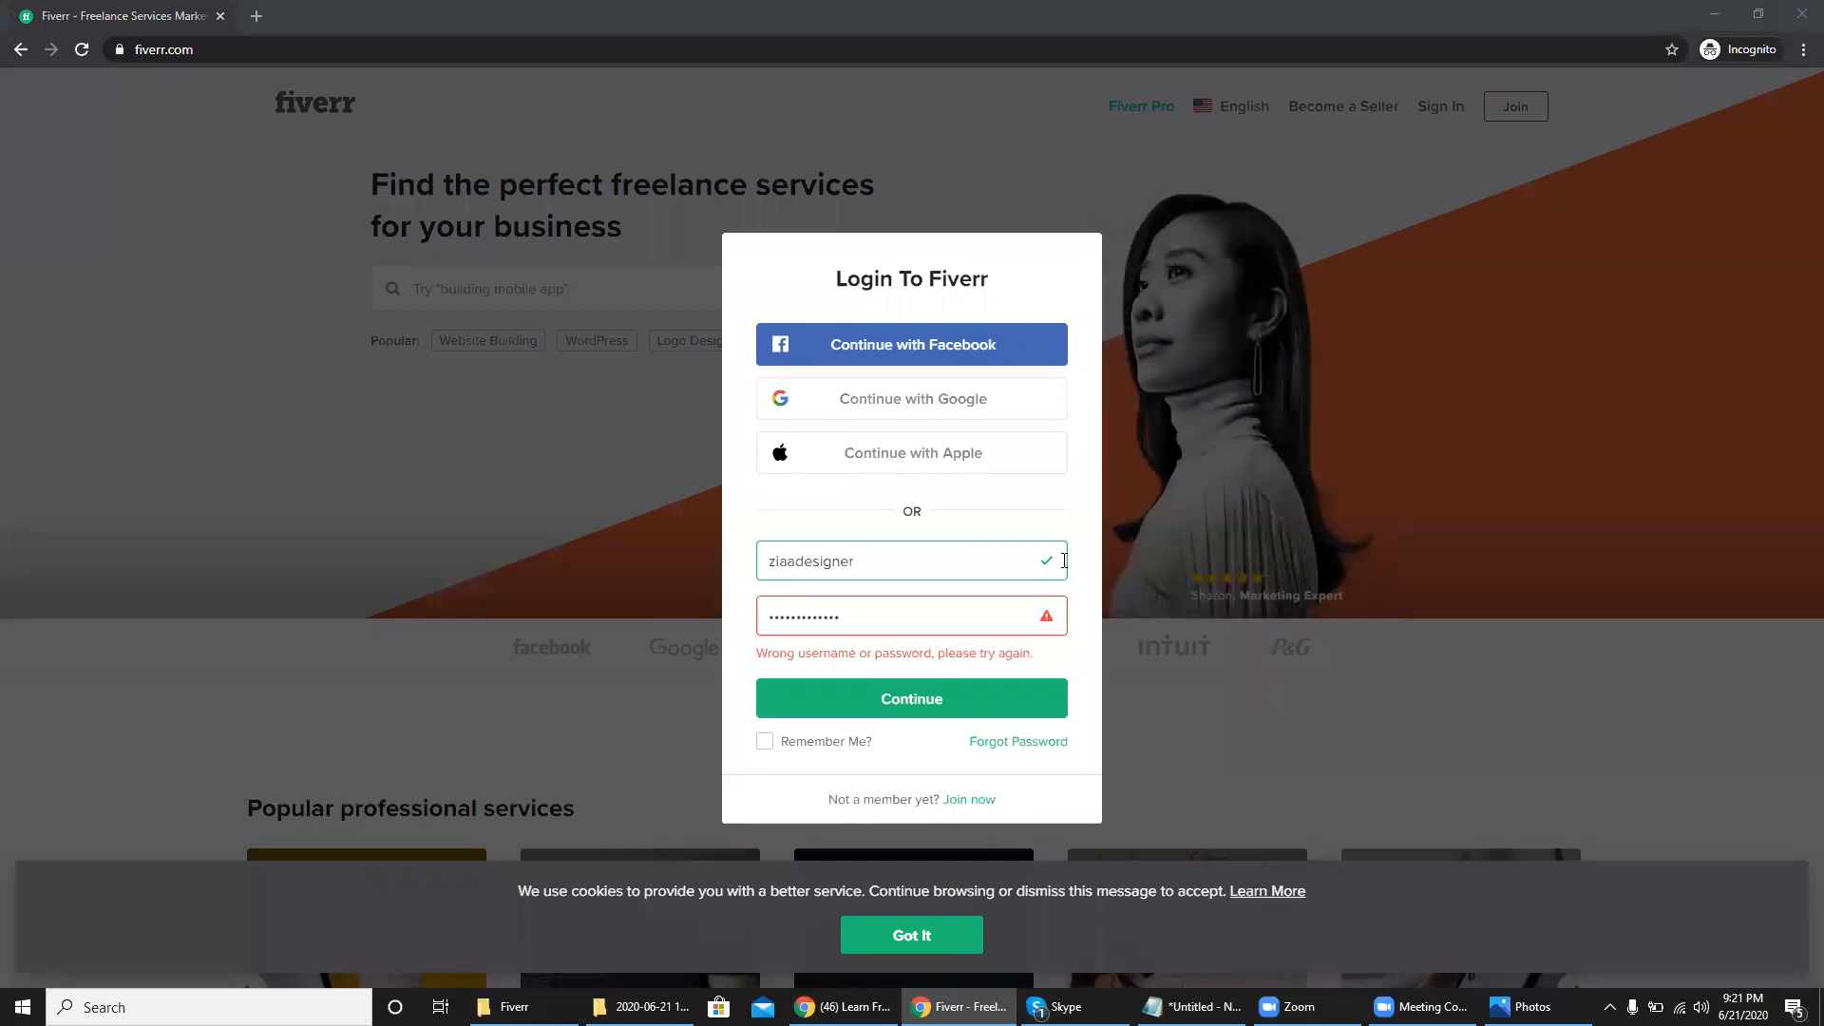
pyautogui.doubleClick(905, 623)
pyautogui.hotkey('ctrl', 'v')
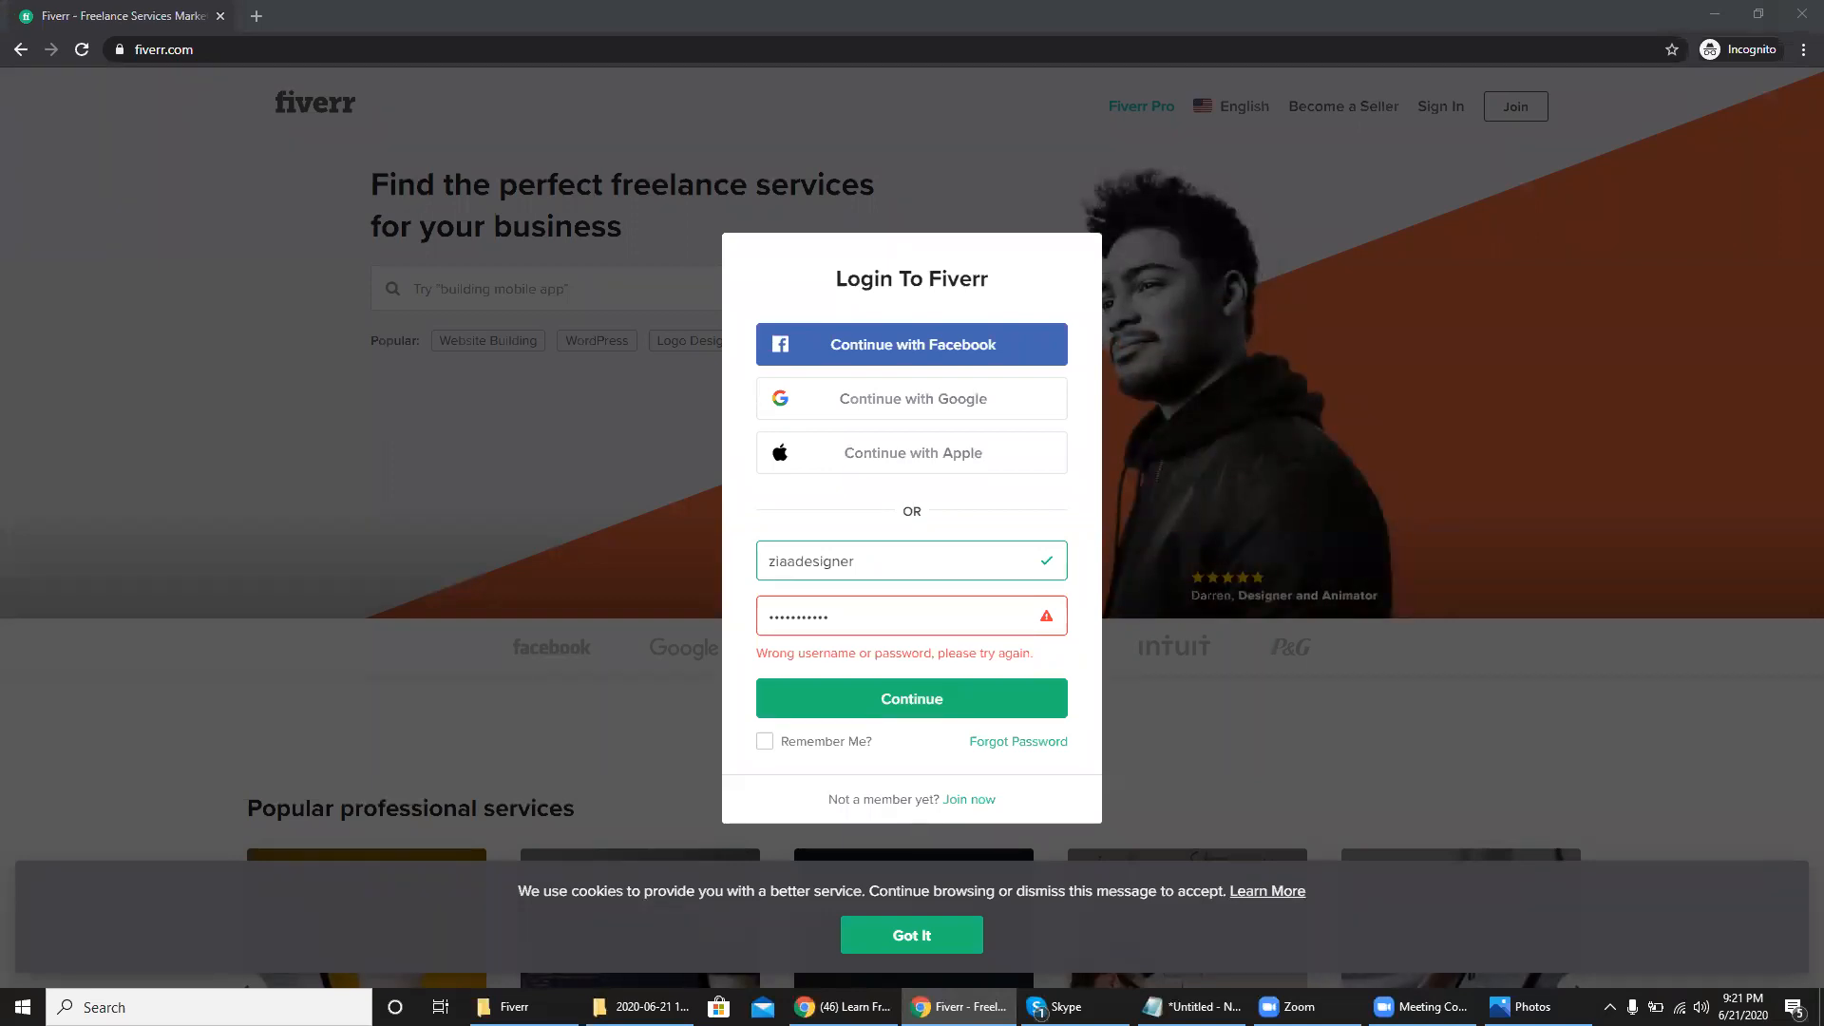
# Step: Replace the username in the login form with a different account's username
pyautogui.doubleClick(947, 560)
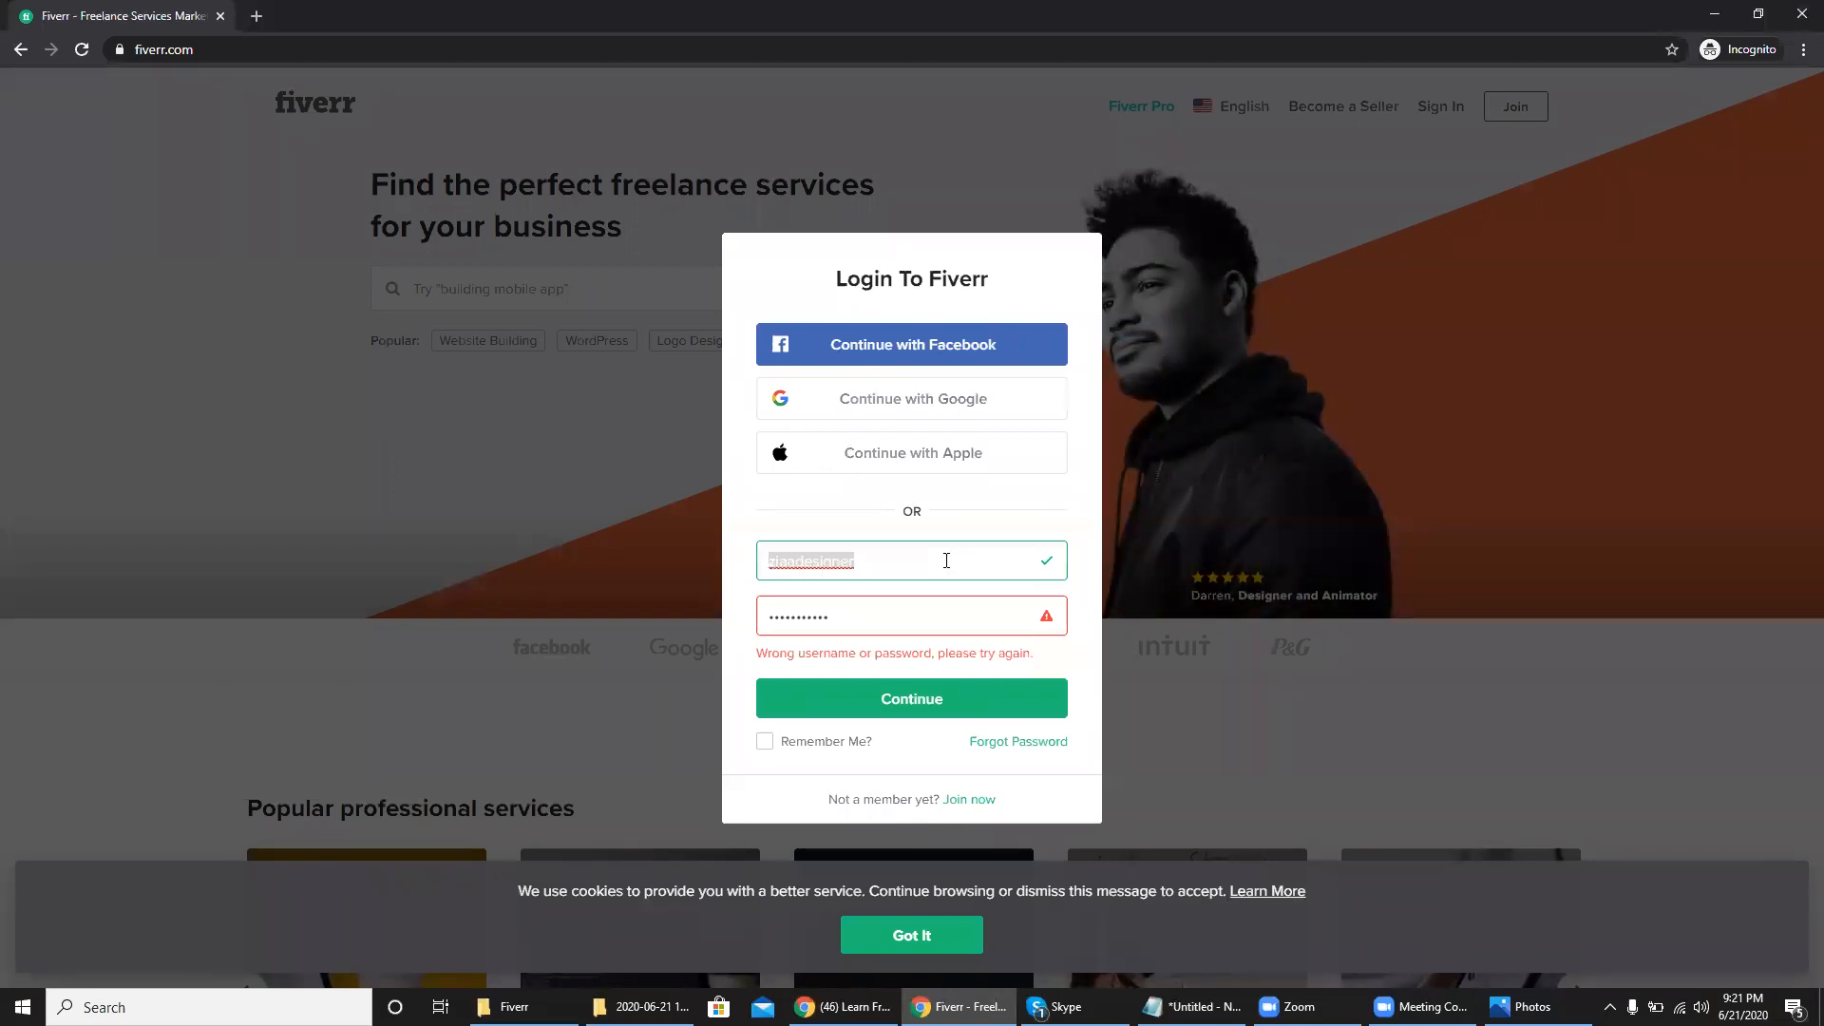
pyautogui.write('noumanconvert')
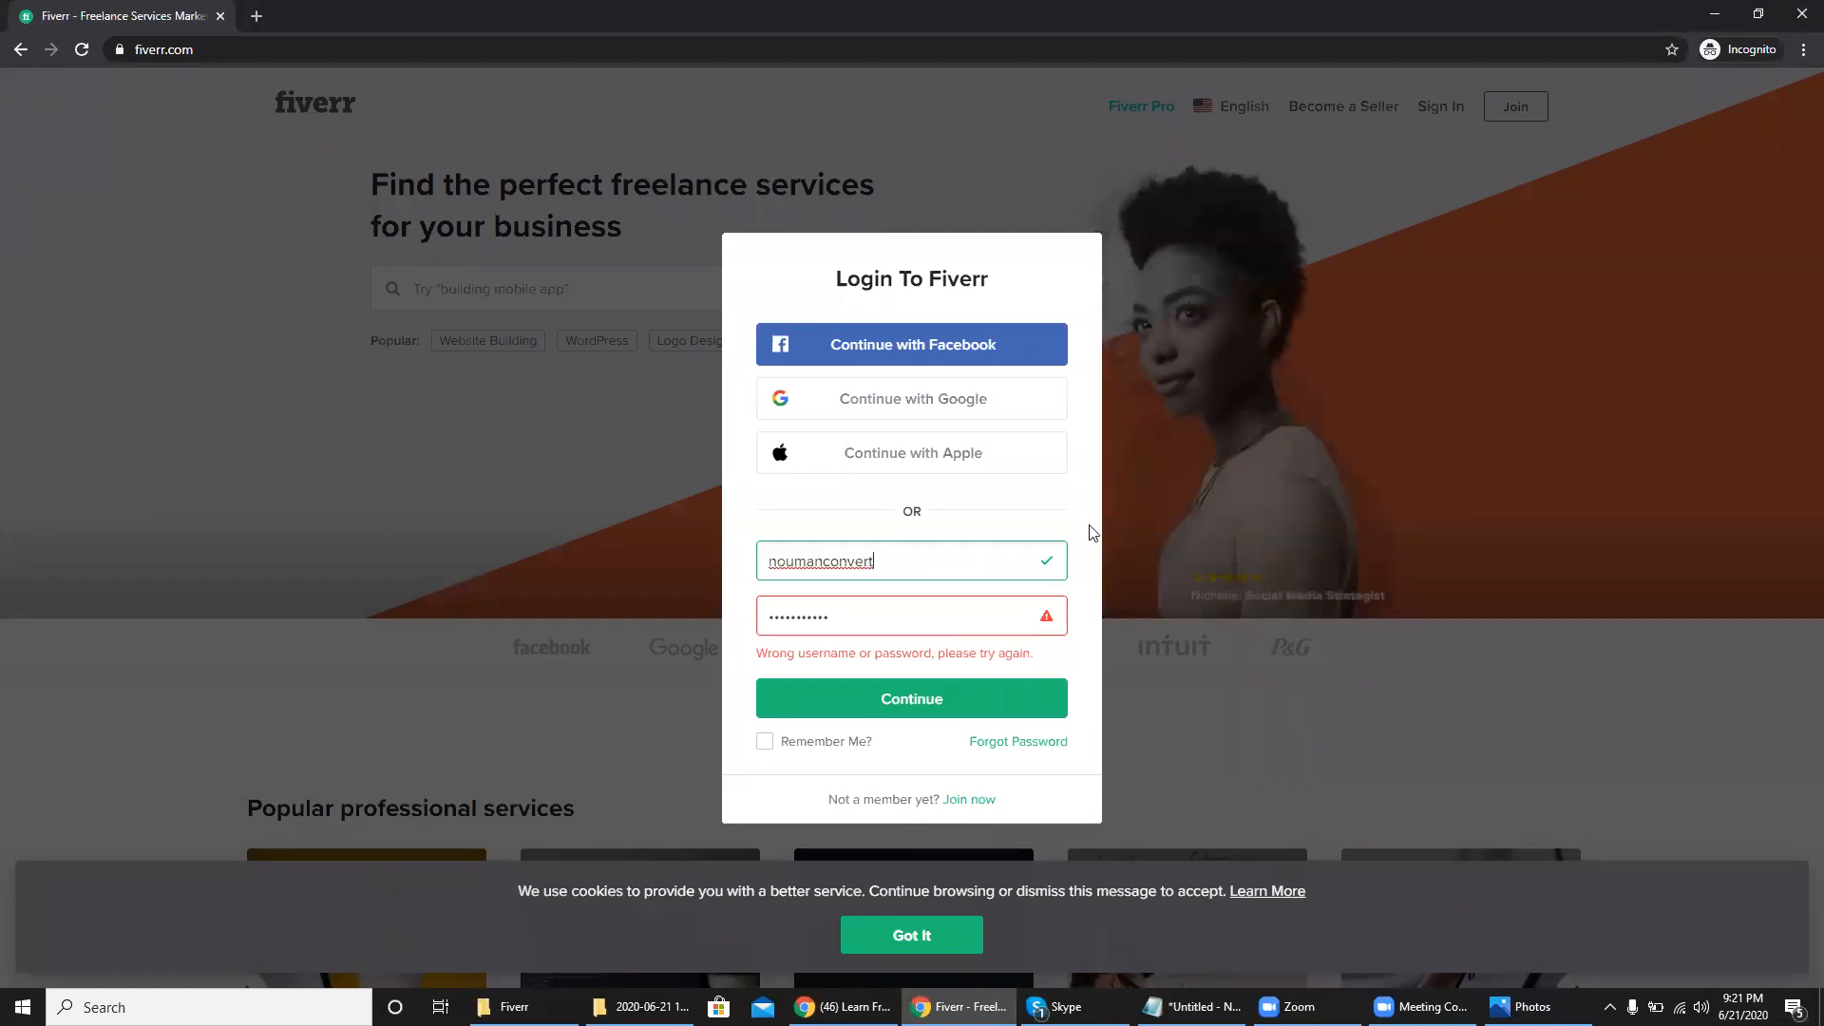
pyautogui.hotkey('alt', 'Tab')
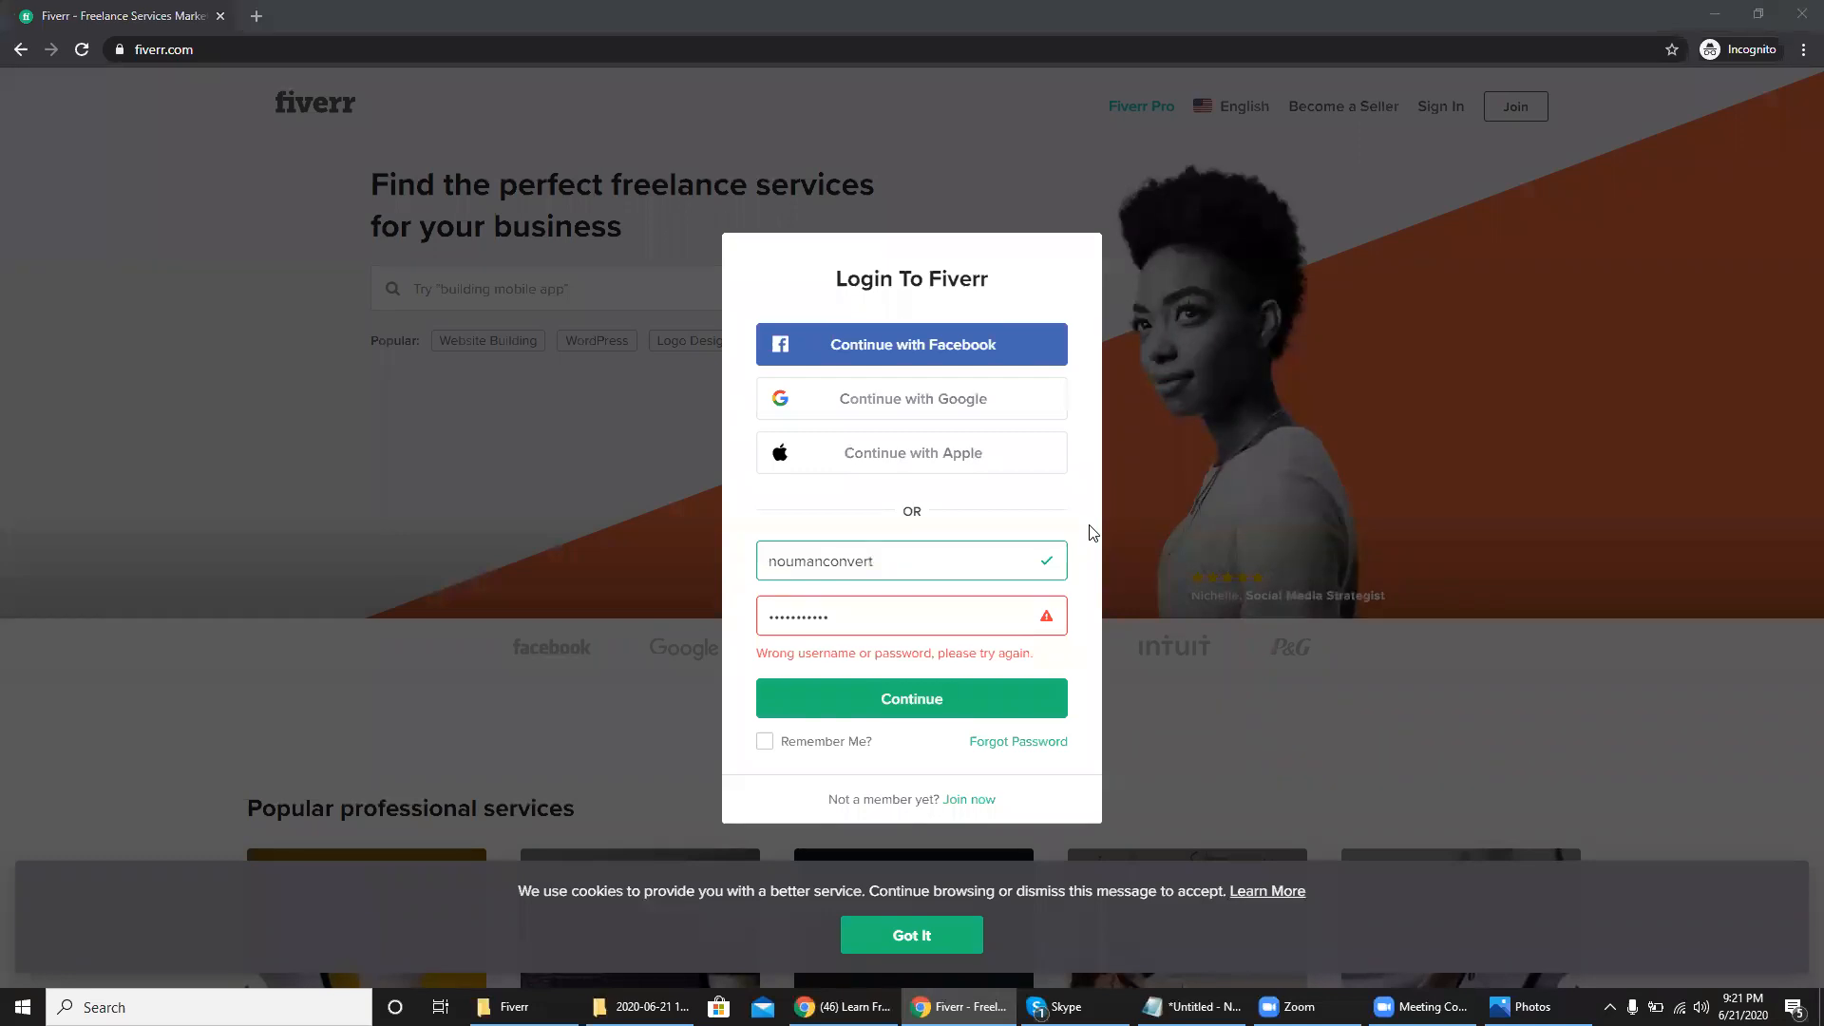
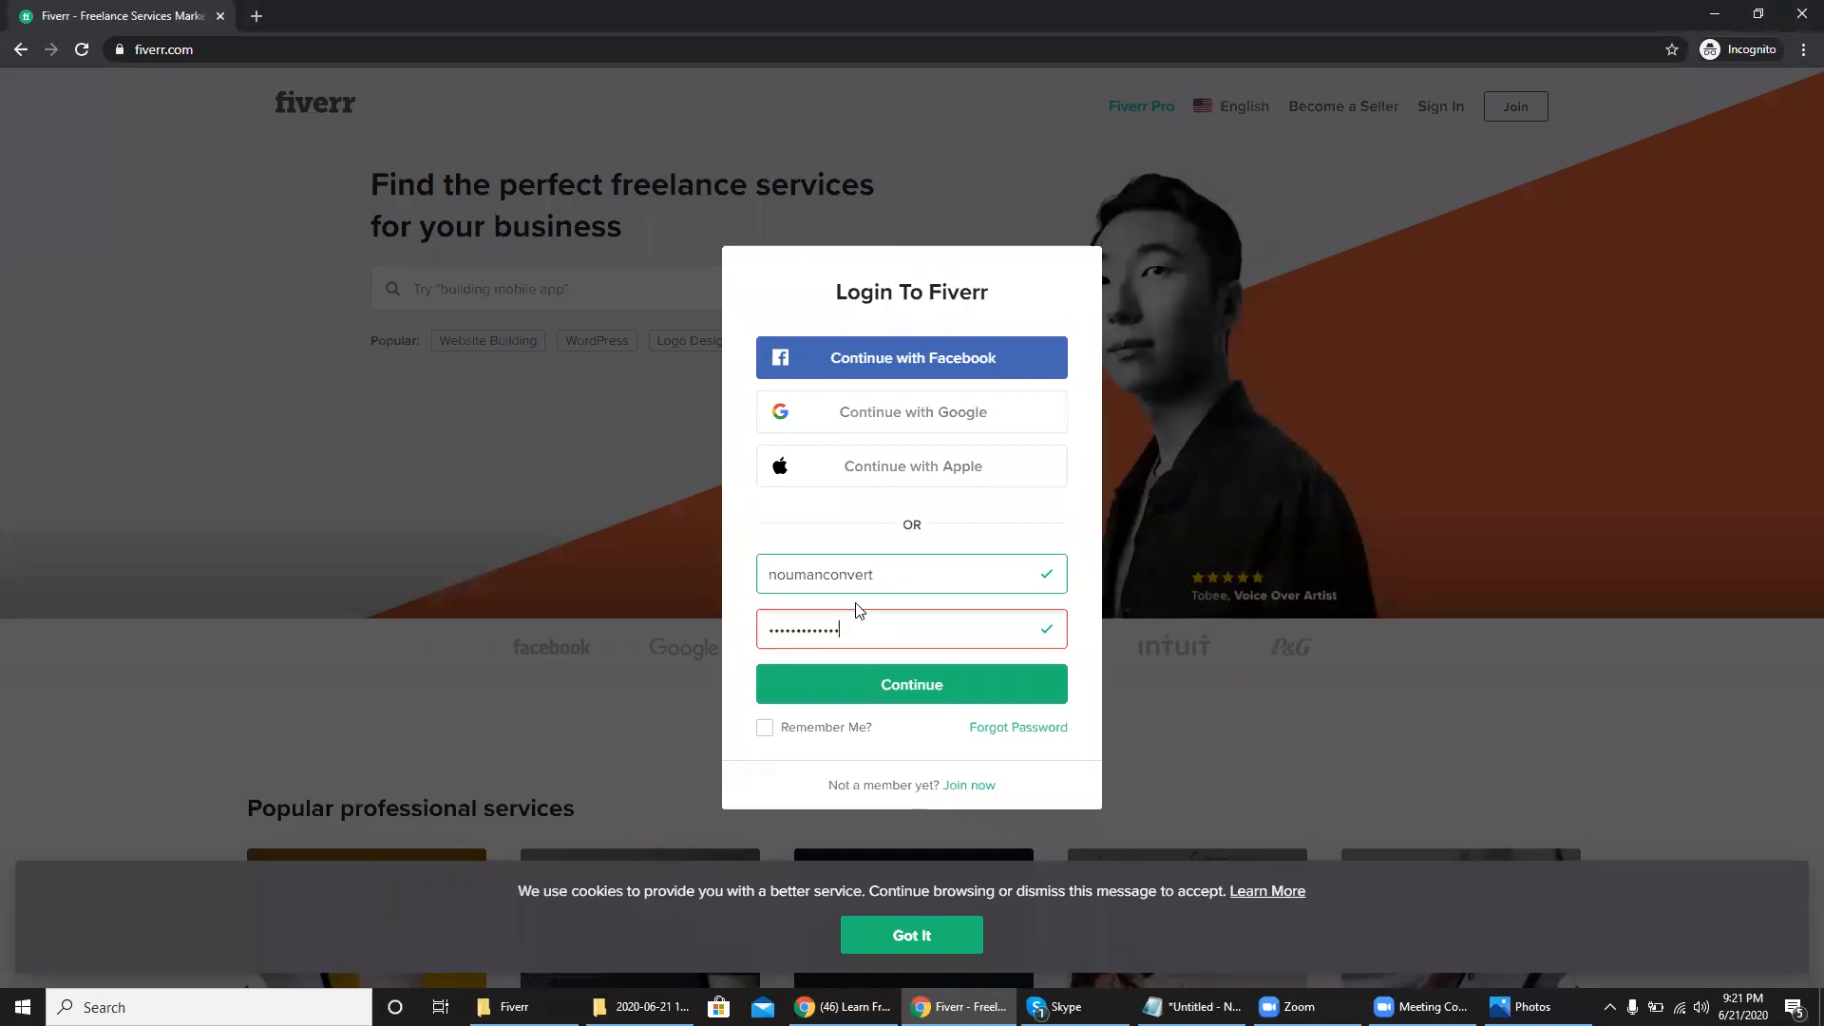
# Step: Submit the login, retry it with another account's username and password, and dismiss the login form
pyautogui.press('Return')
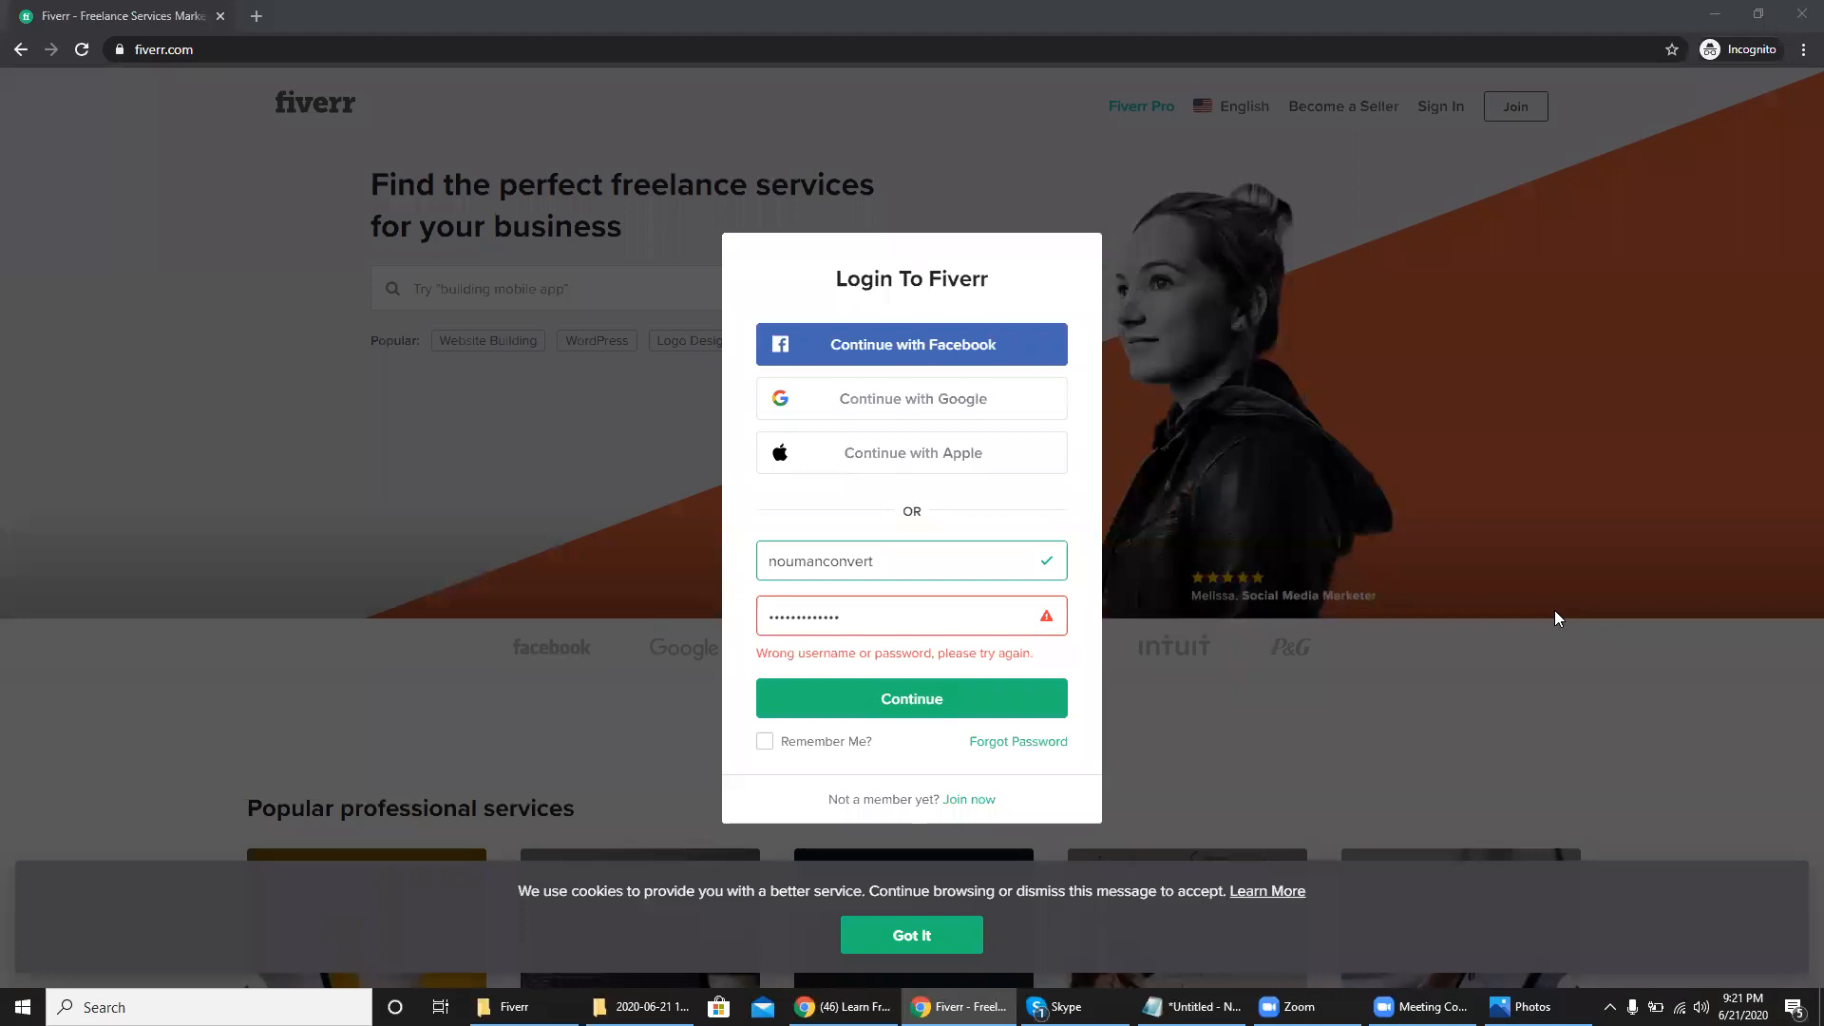
pyautogui.doubleClick(893, 627)
pyautogui.hotkey('ctrl', 'v')
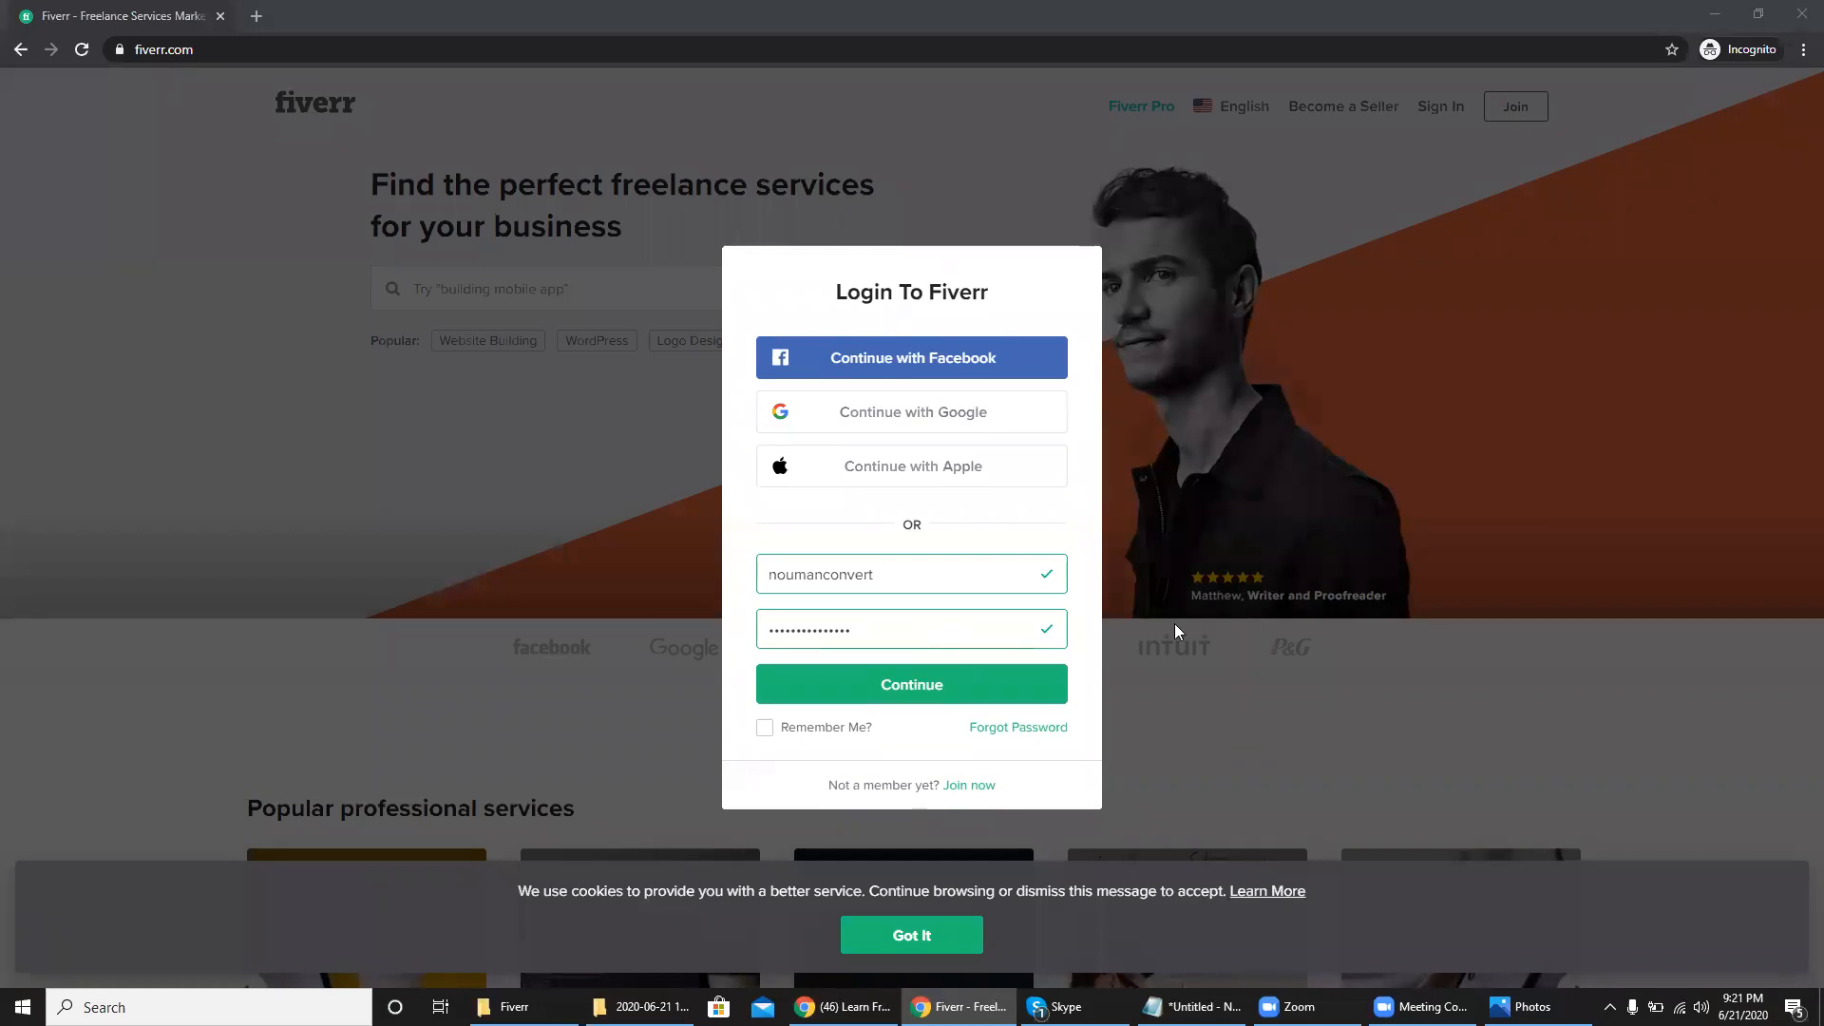
pyautogui.doubleClick(862, 579)
pyautogui.hotkey('ctrl', 'v')
pyautogui.press('Return')
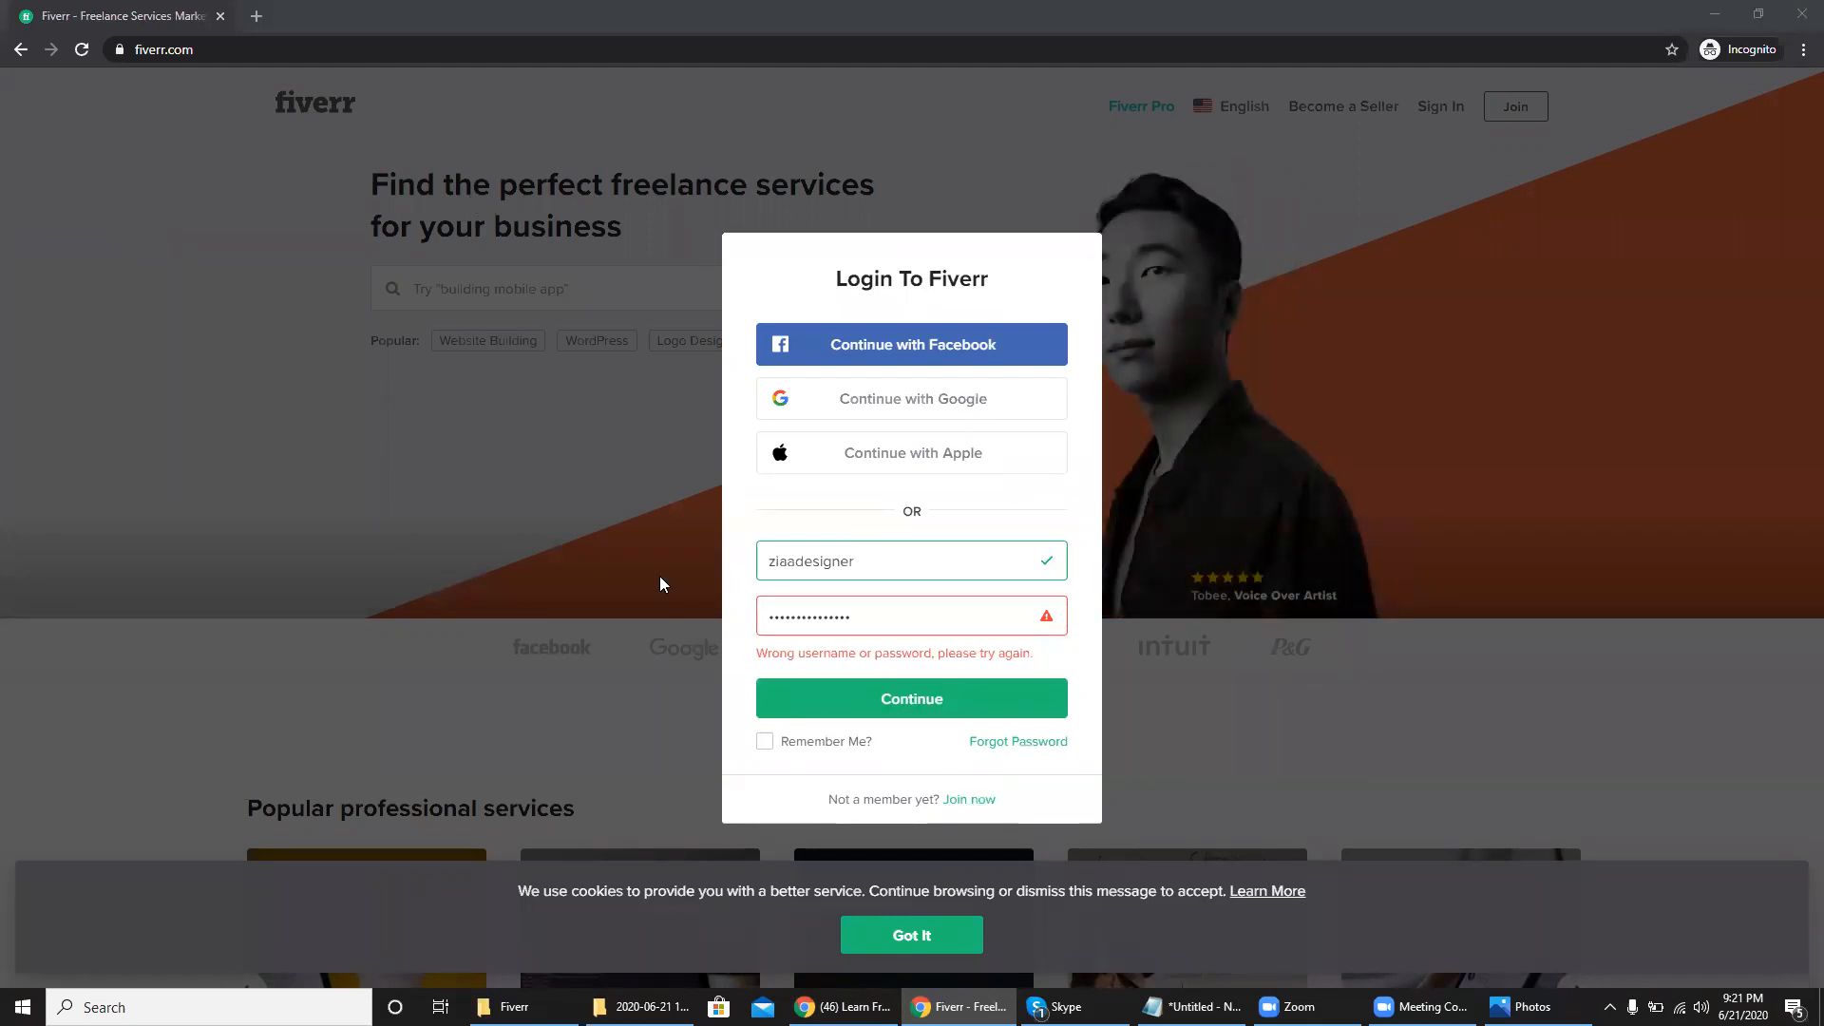
pyautogui.click(238, 358)
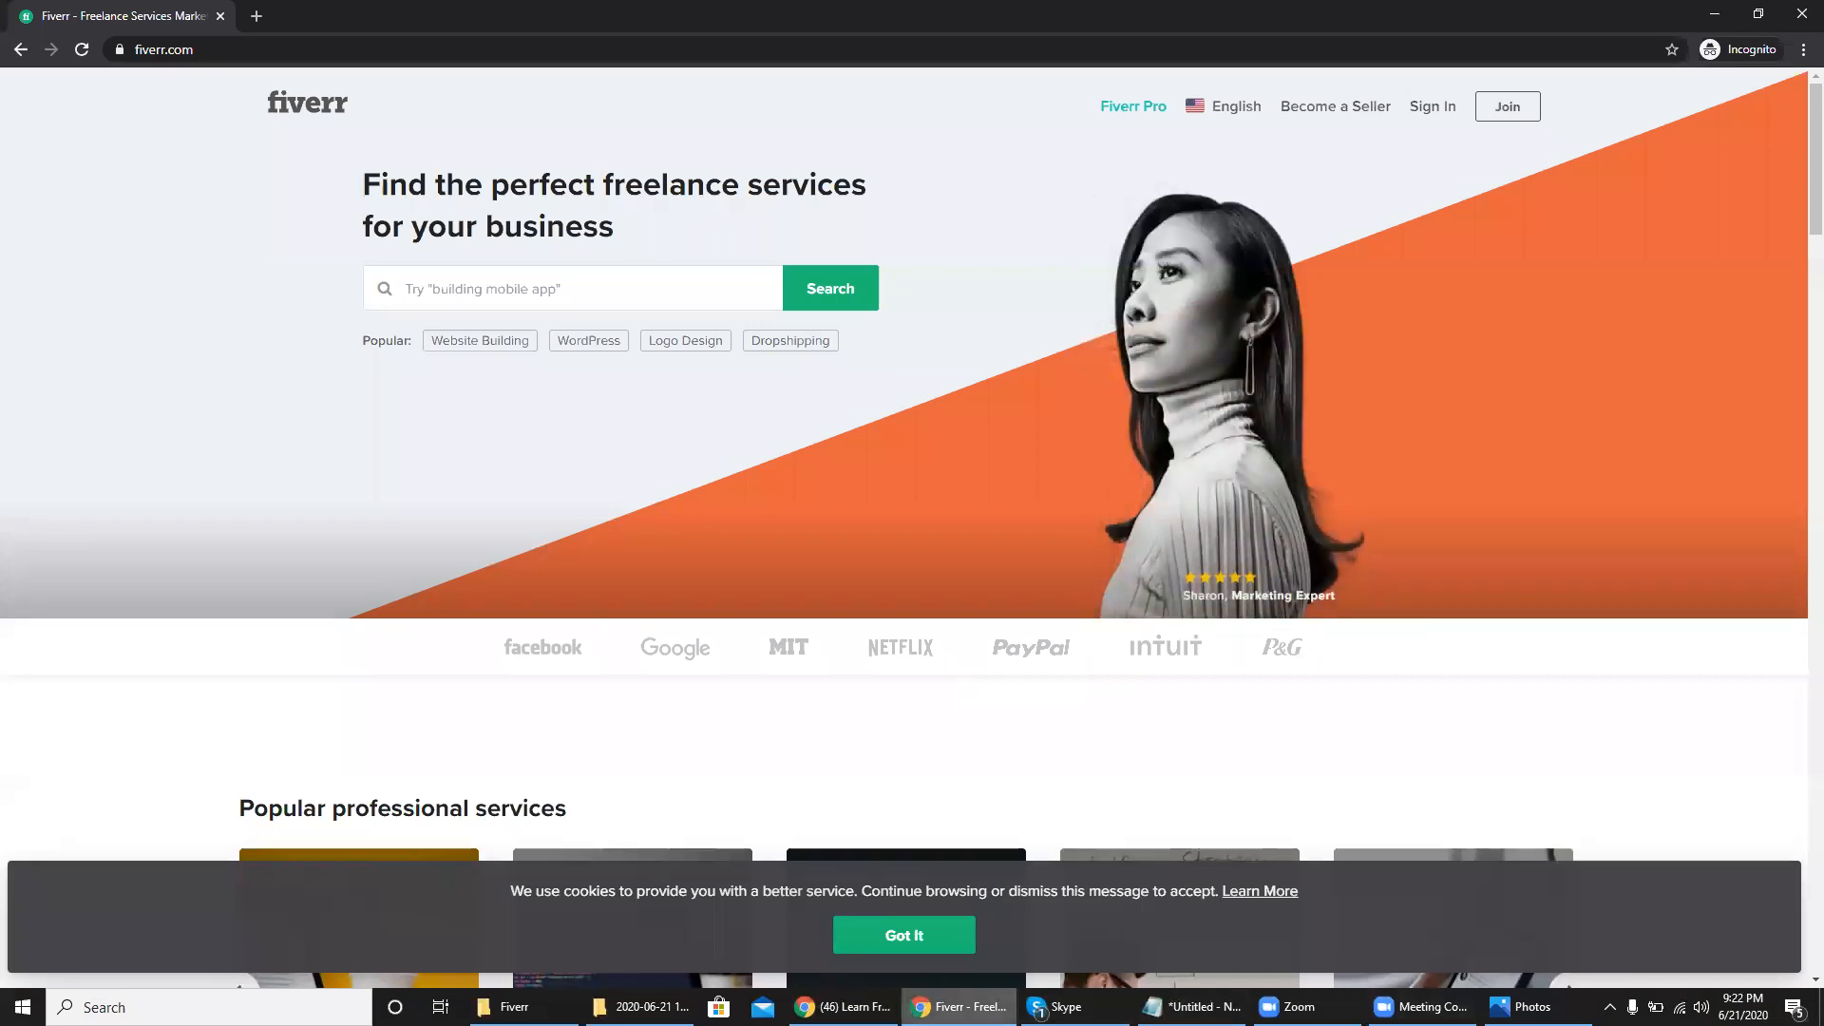
pyautogui.click(845, 1007)
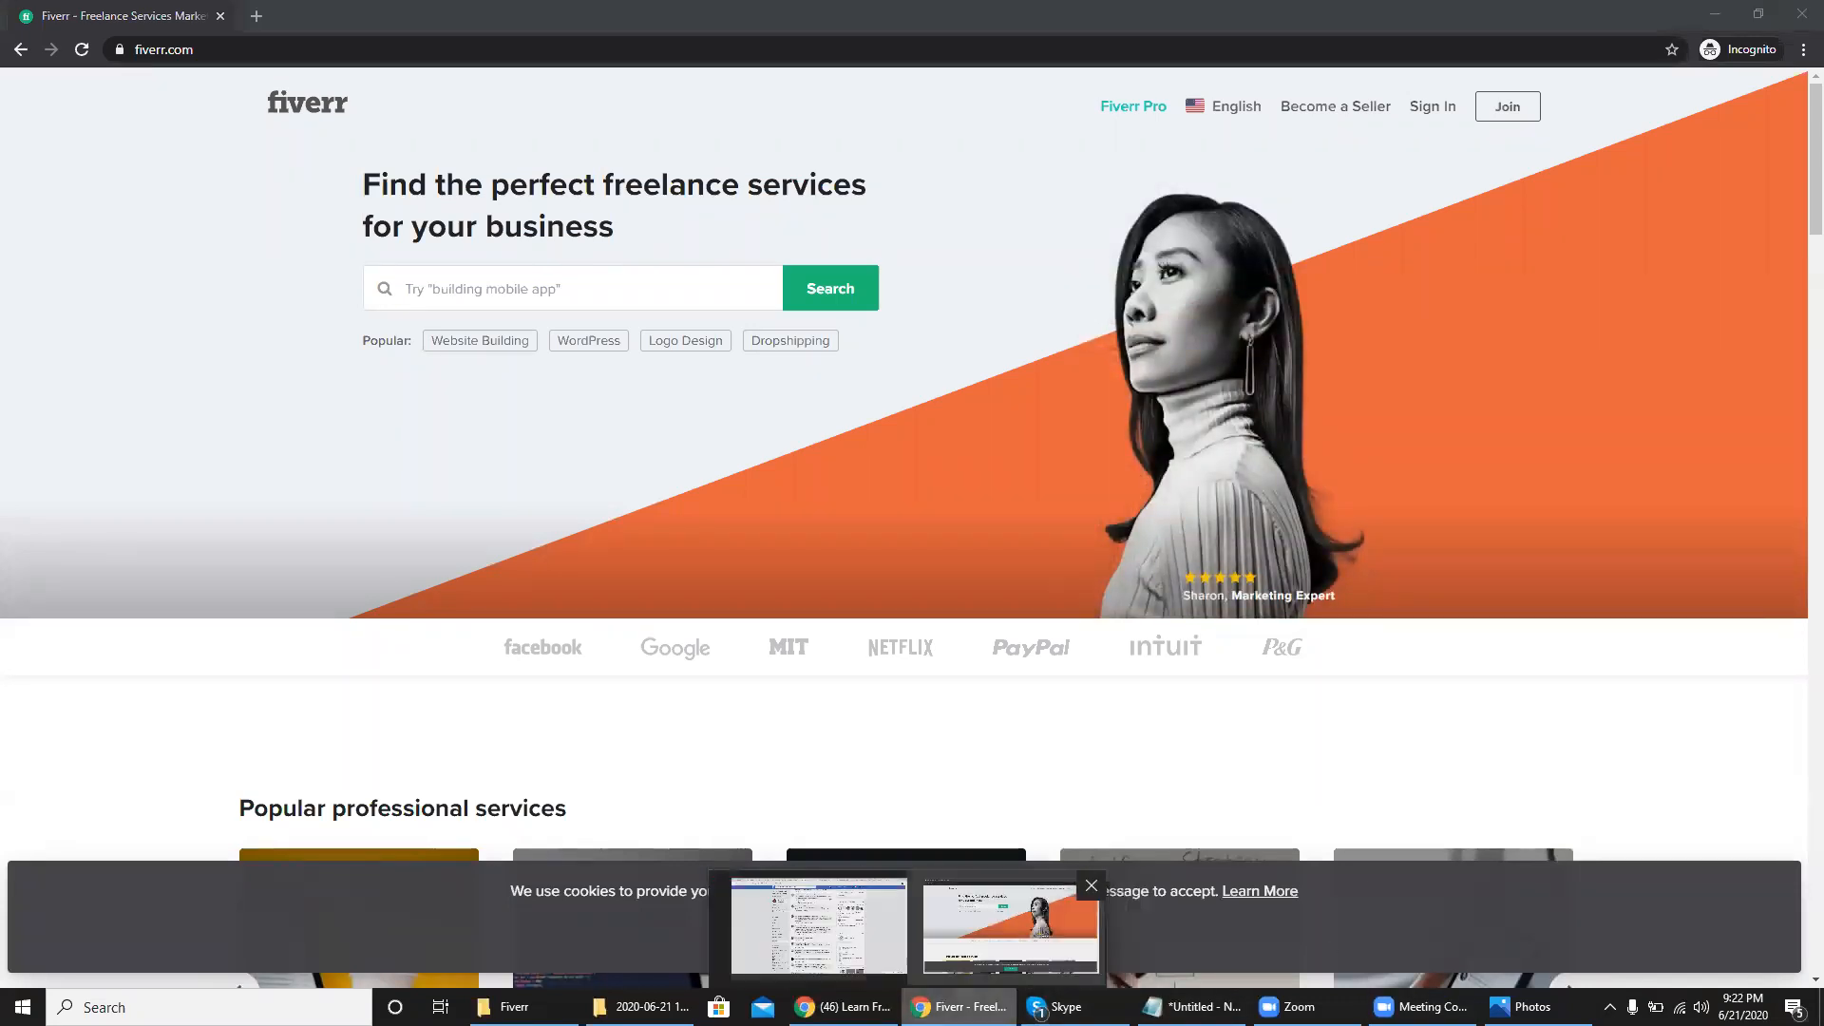
pyautogui.click(960, 1007)
pyautogui.click(1002, 927)
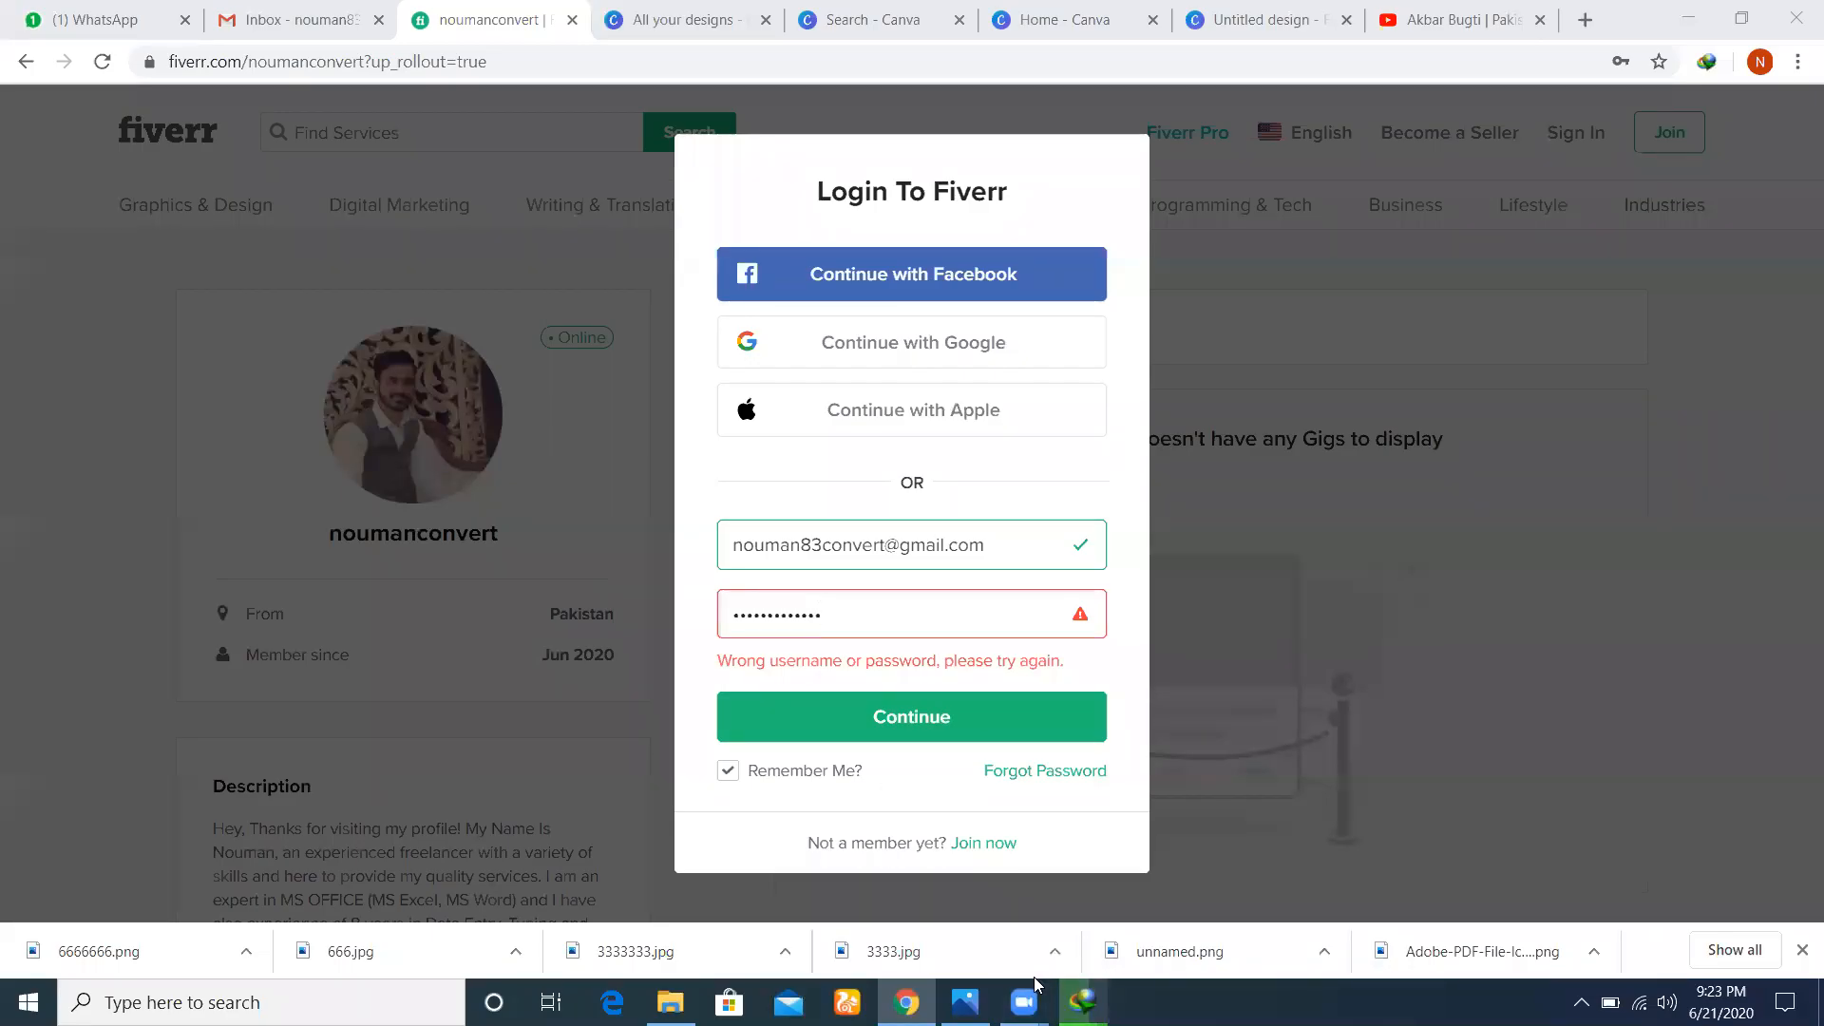
pyautogui.moveTo(1023, 999)
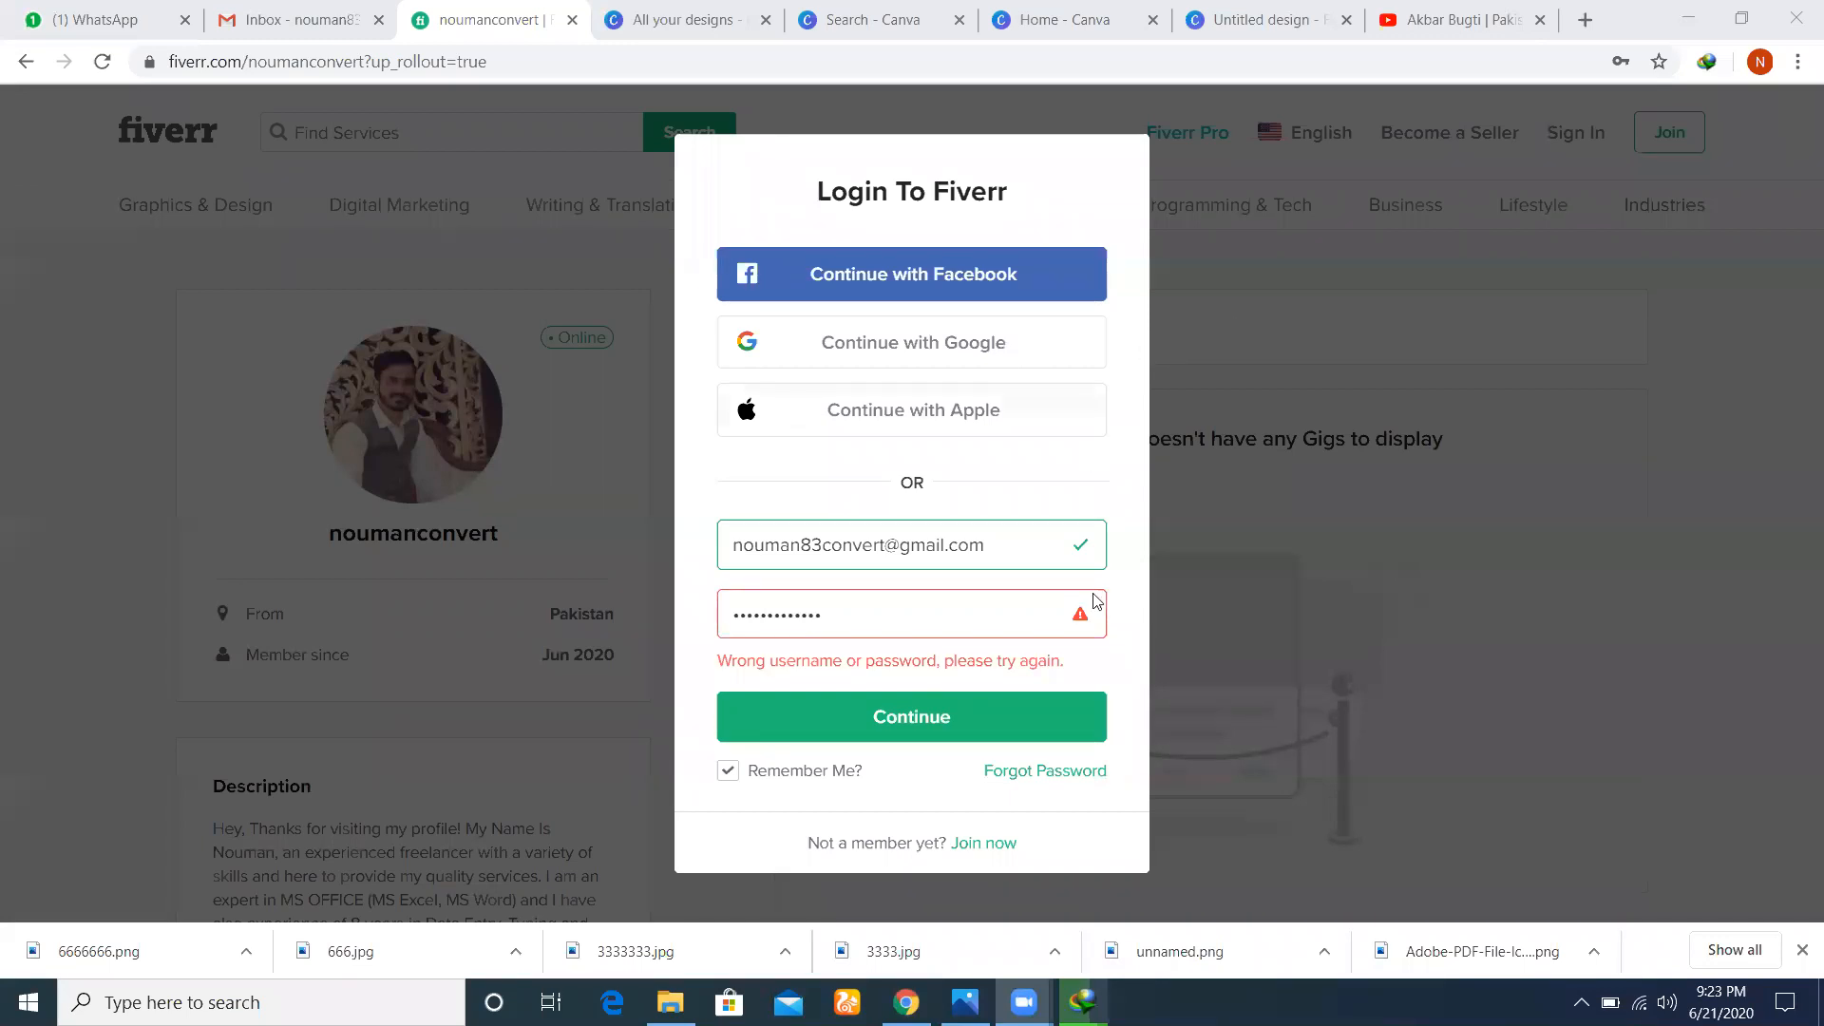
# Step: Try to log in with a re-entered account password for the same e-mail, and dismiss the login form
pyautogui.moveTo(891, 630); pyautogui.dragTo(705, 634)
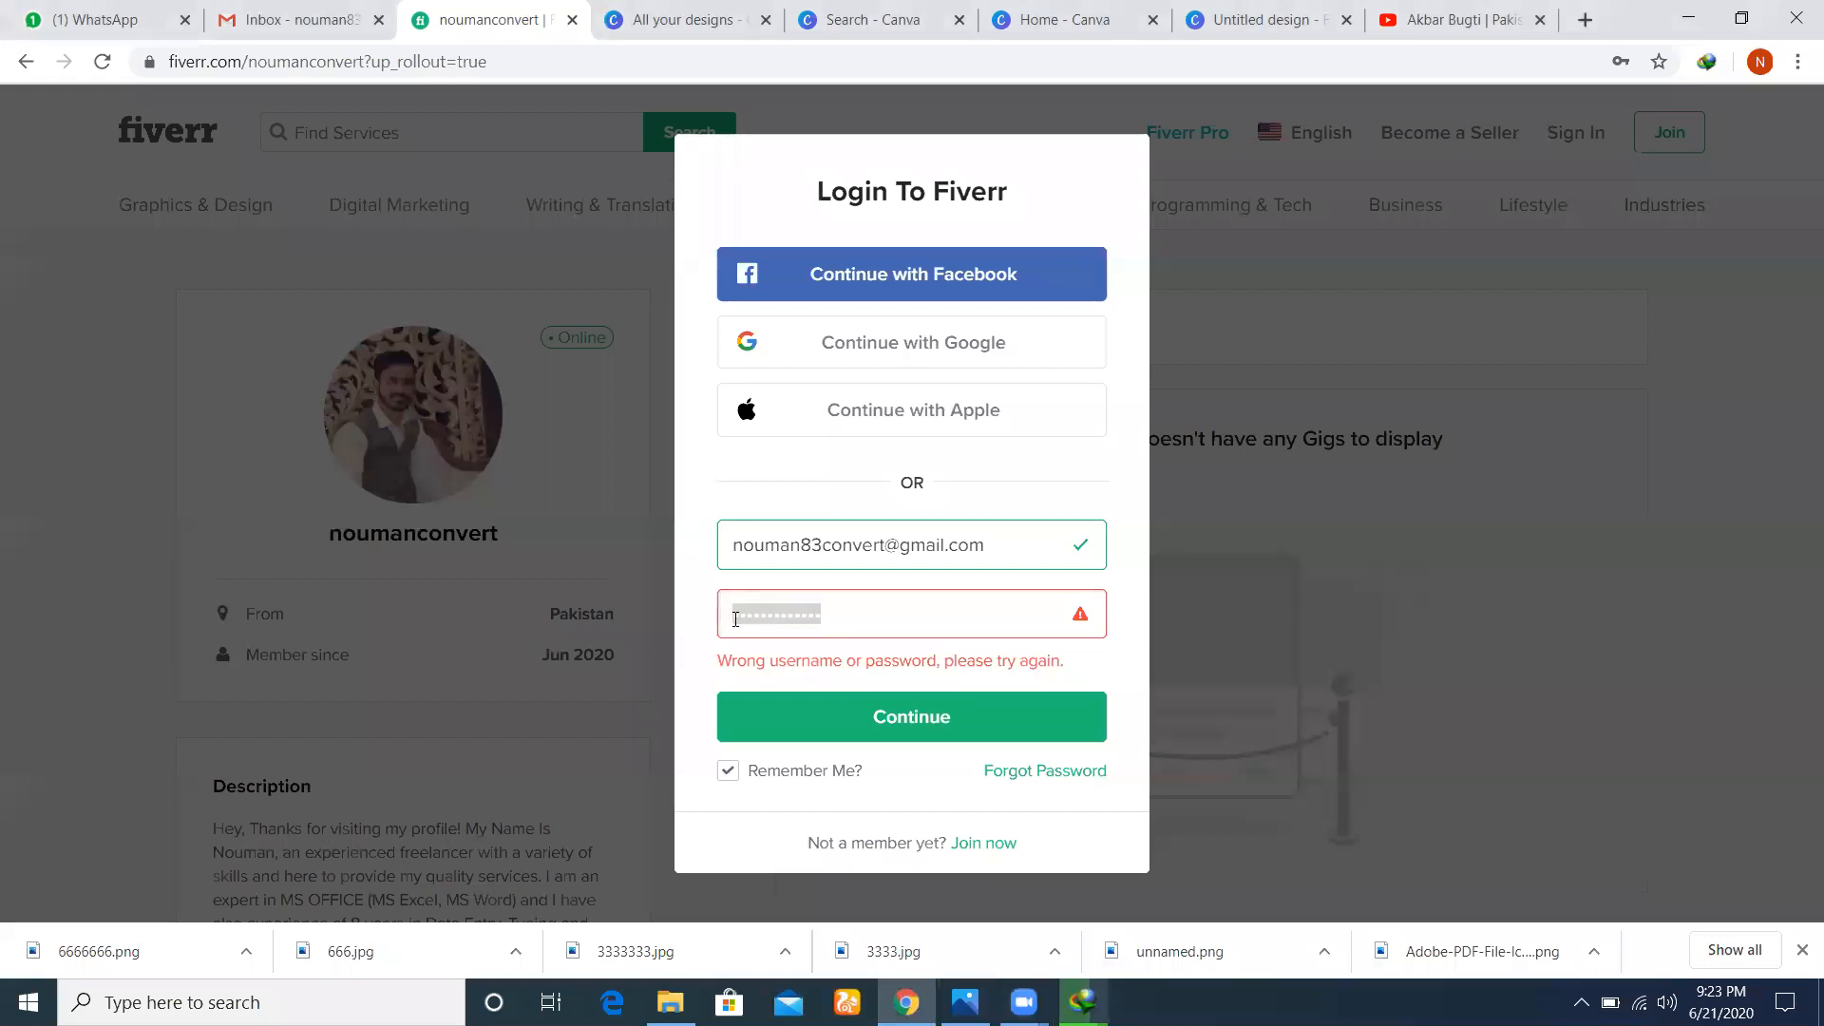
pyautogui.press('BackSpace')
pyautogui.write('•••••')
pyautogui.press('Return')
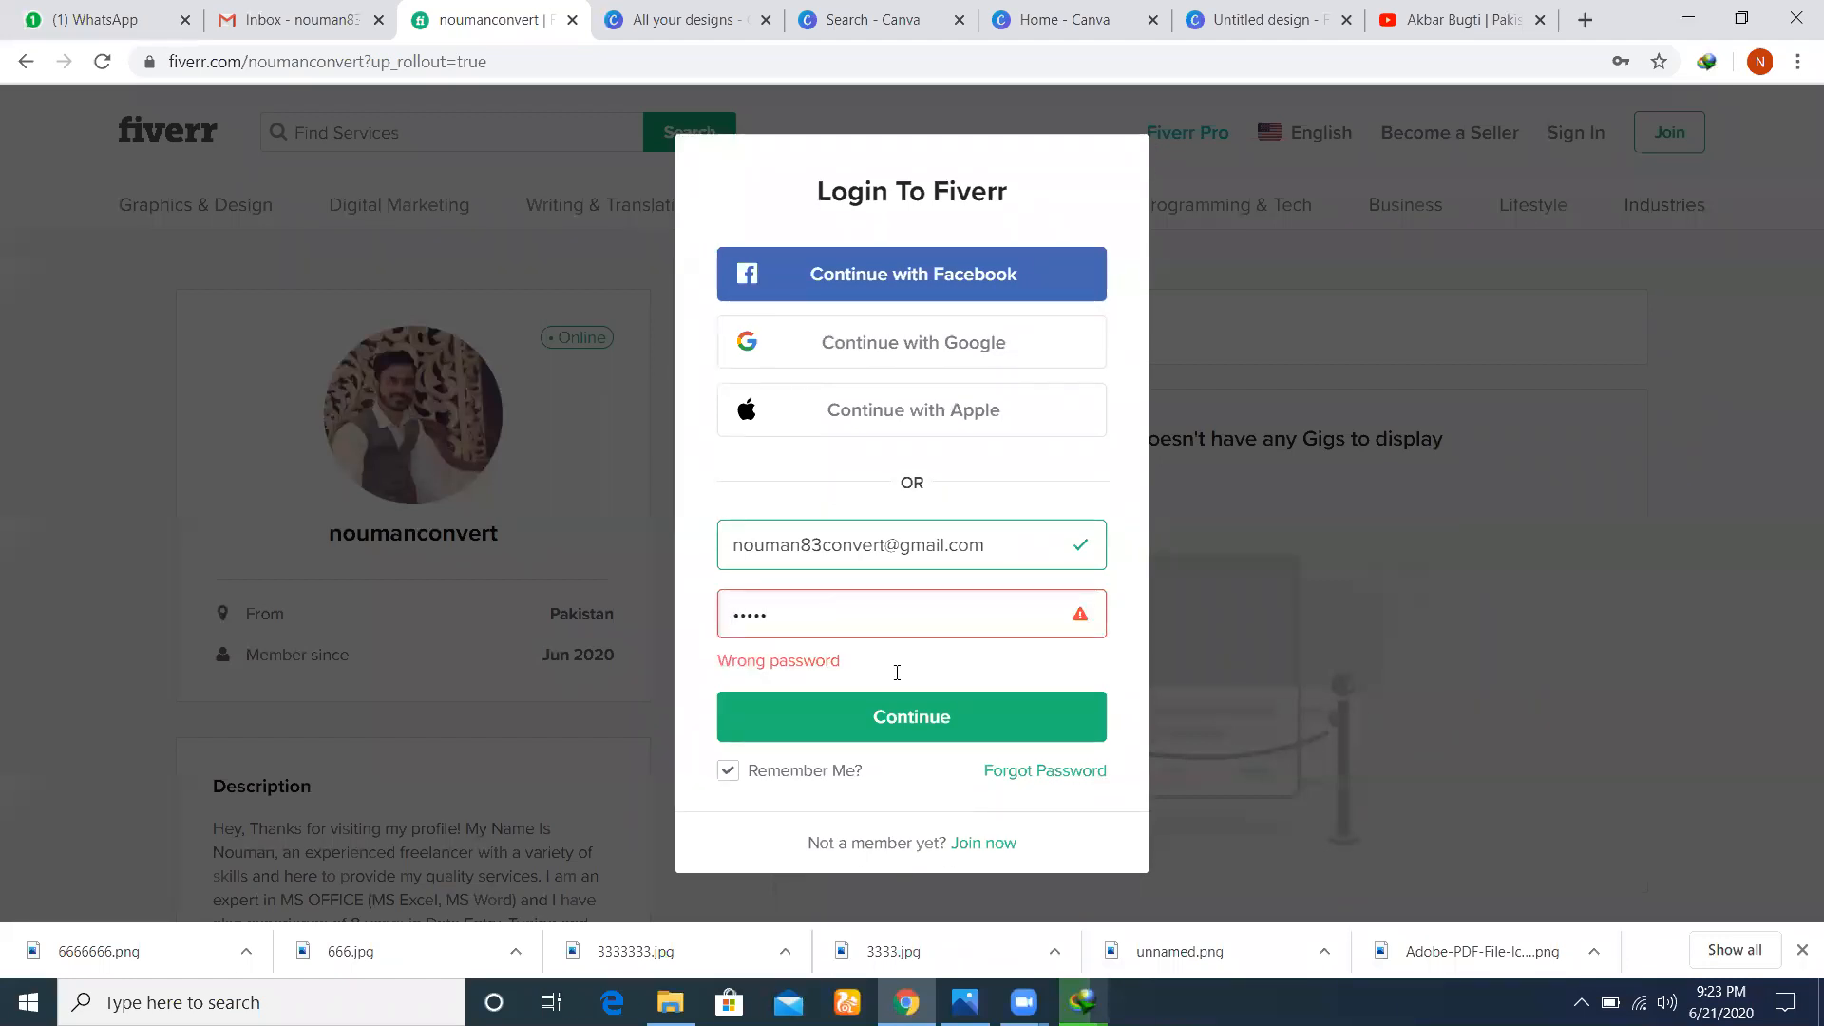
pyautogui.moveTo(623, 555); pyautogui.dragTo(673, 550)
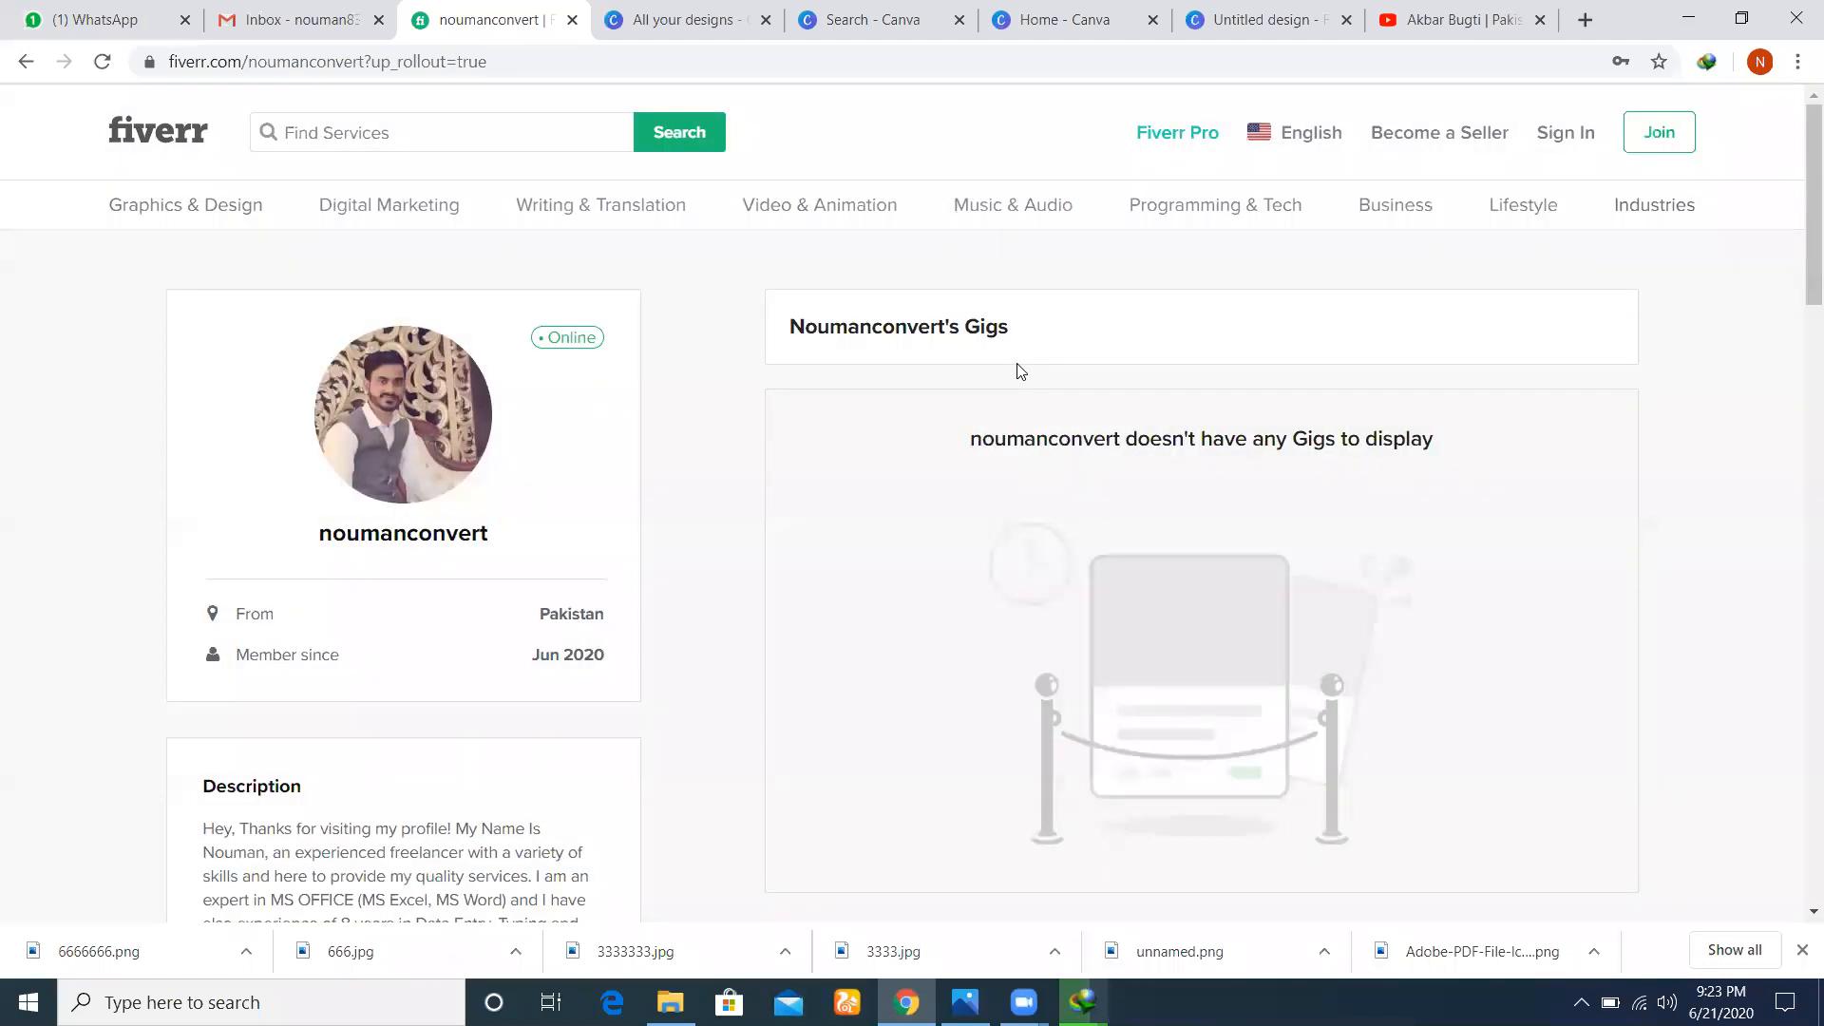
# Step: Request a Fiverr password reset link through Forgot Password, using the account's e-mail address
pyautogui.click(1563, 135)
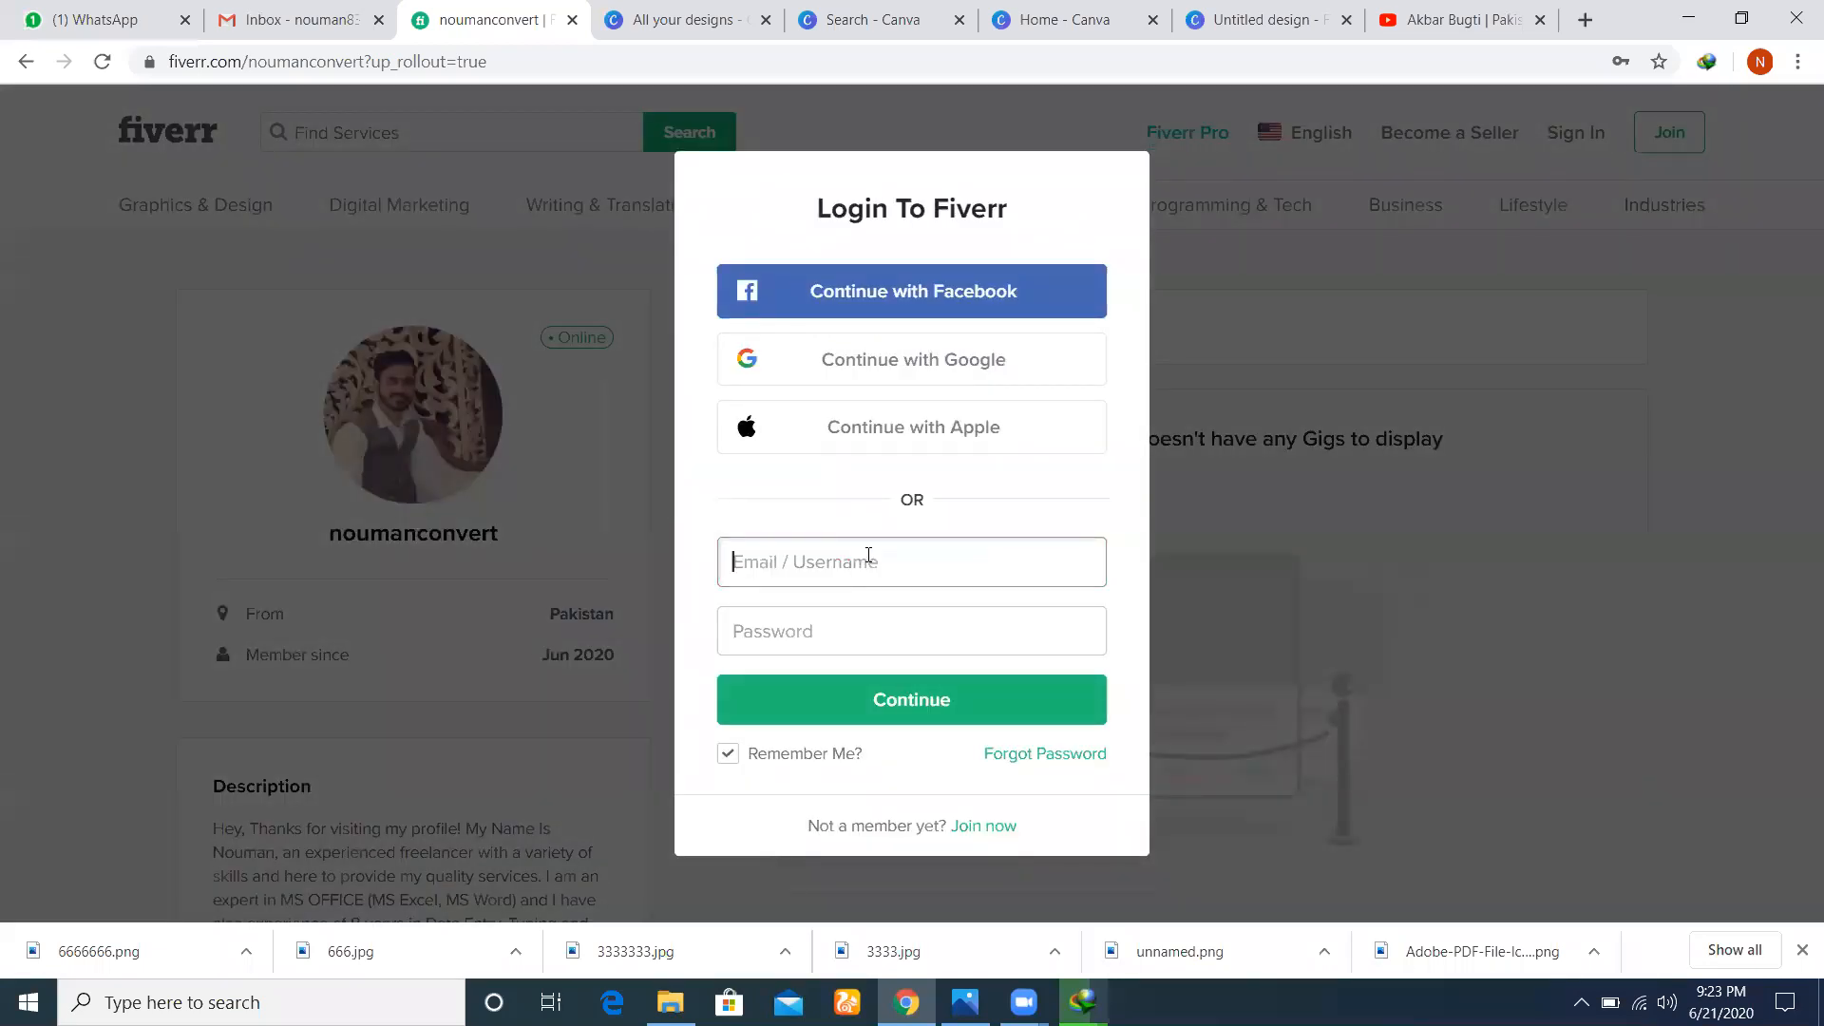
pyautogui.write('nou')
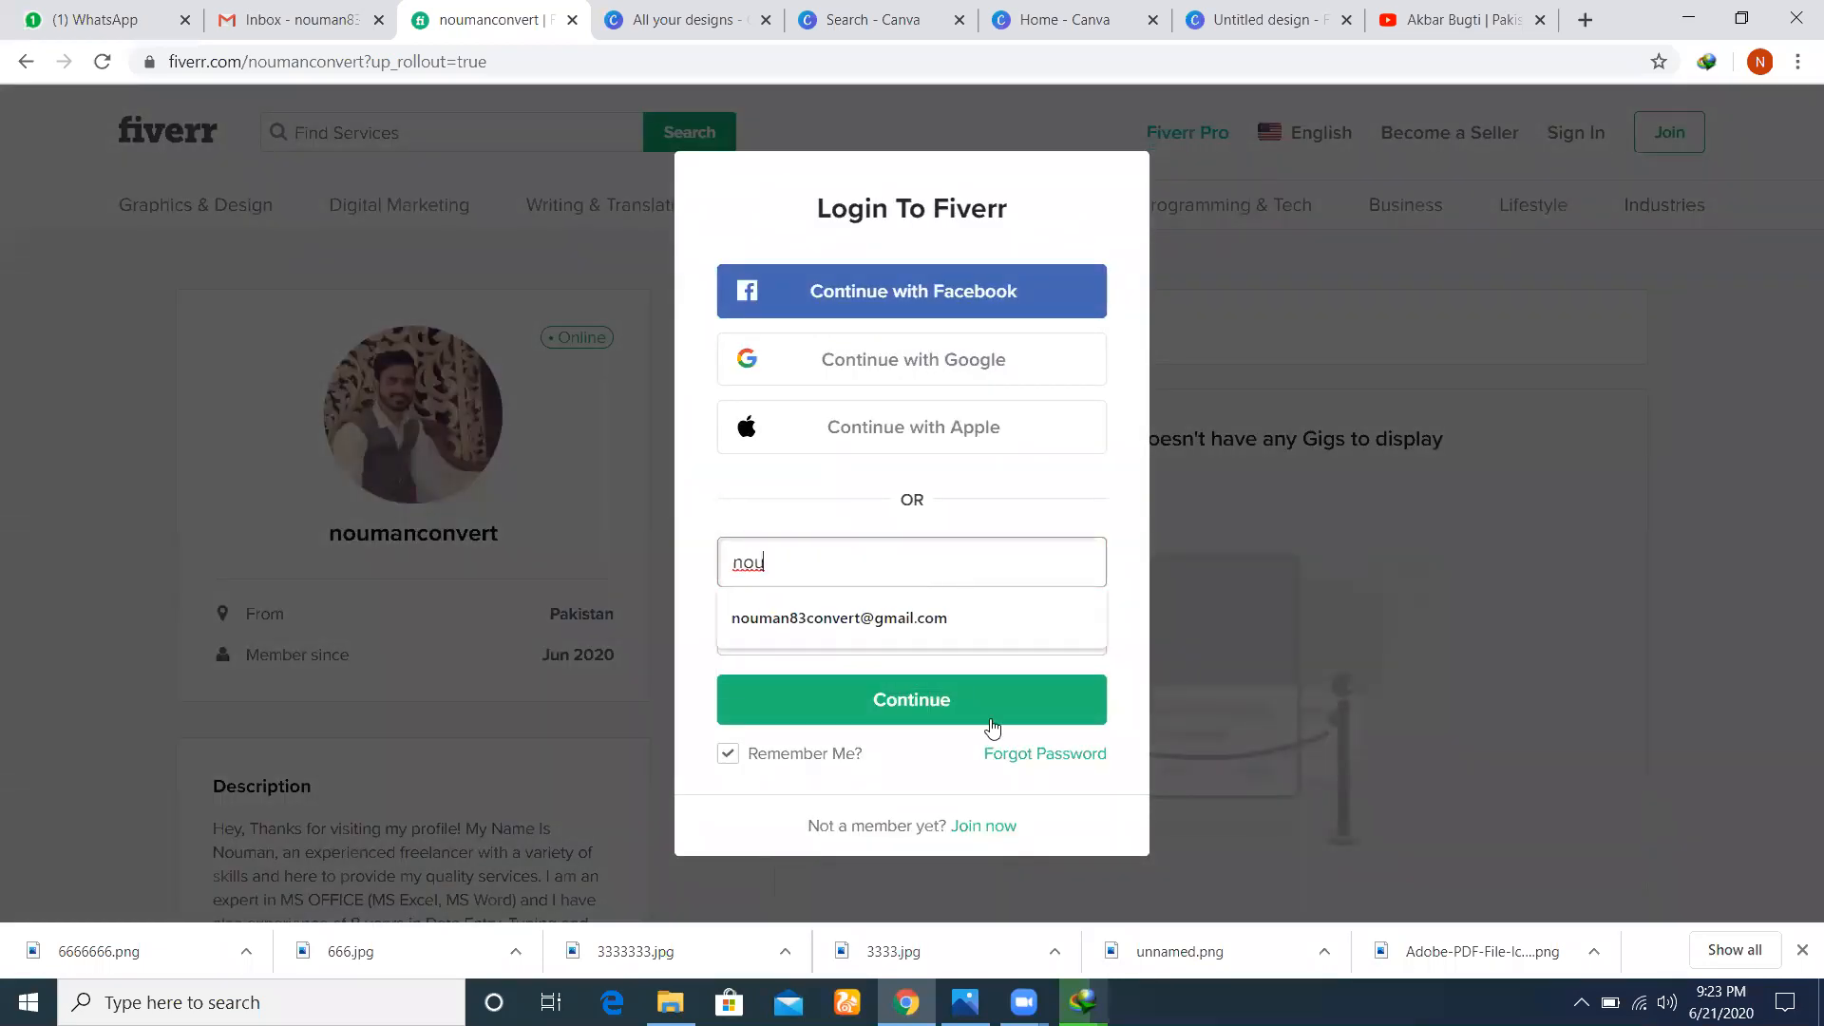
pyautogui.click(1025, 755)
pyautogui.click(880, 522)
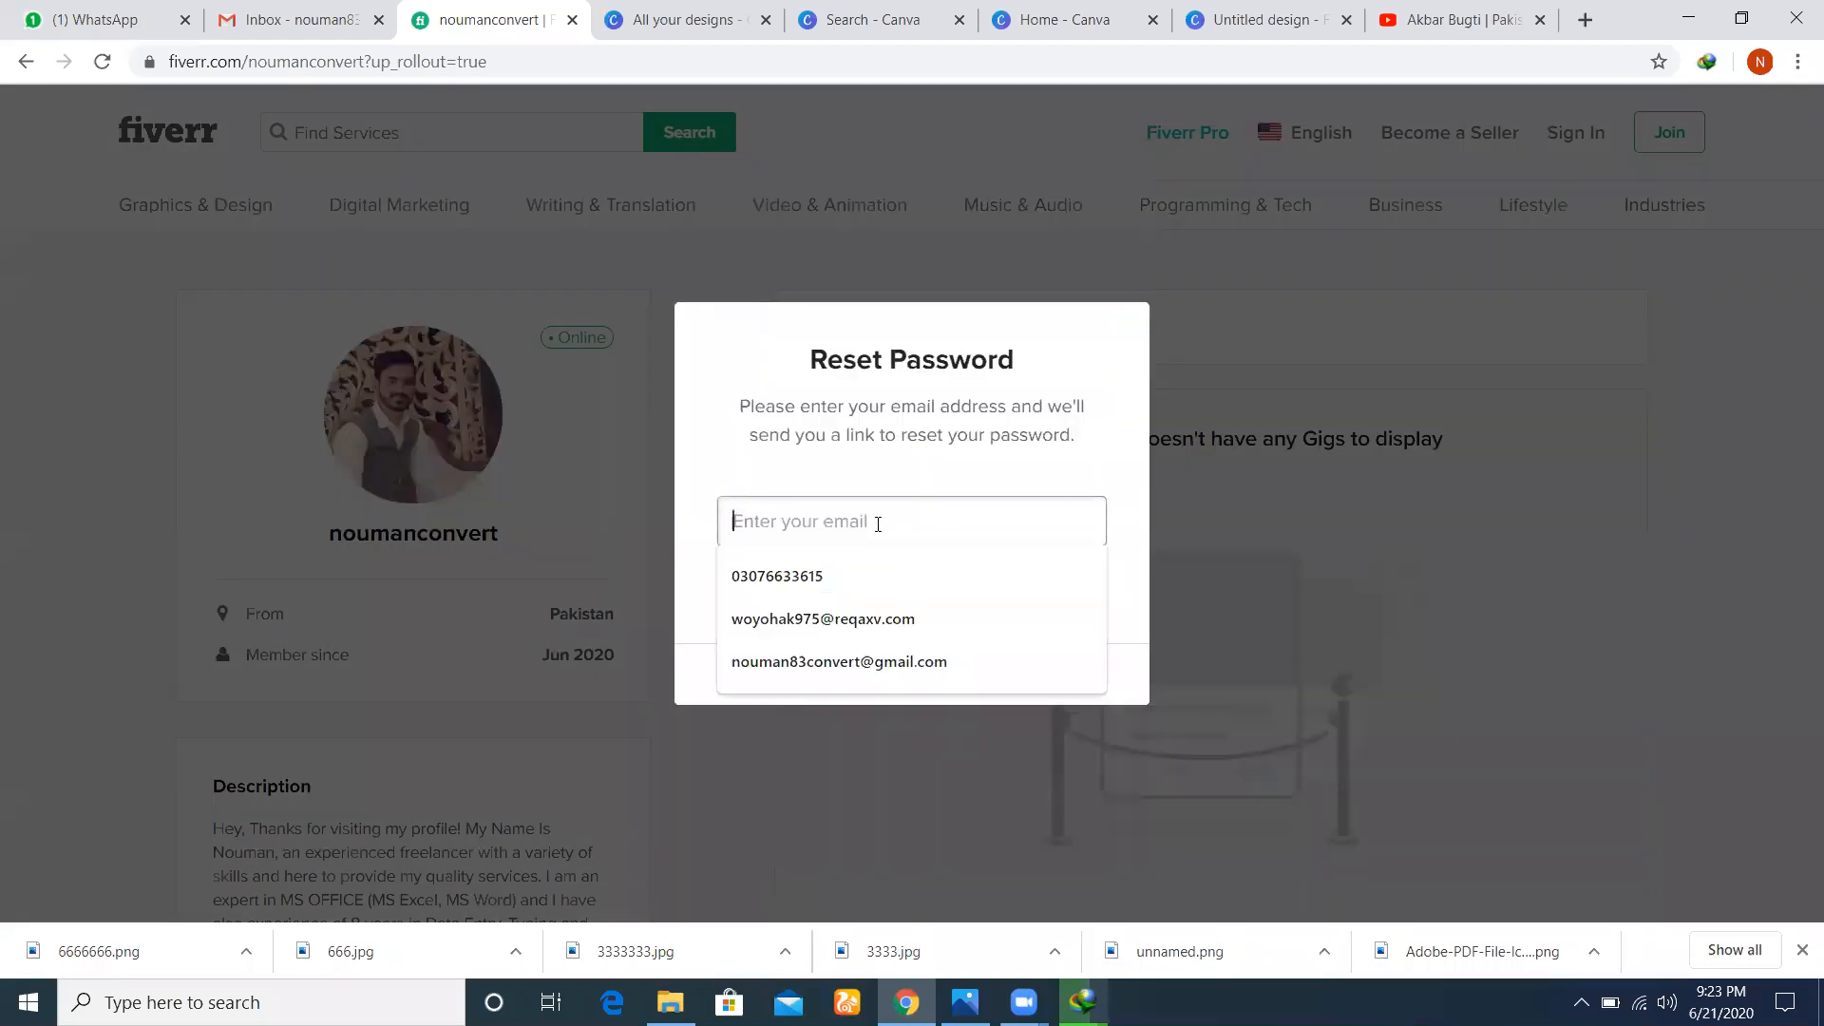
pyautogui.click(869, 665)
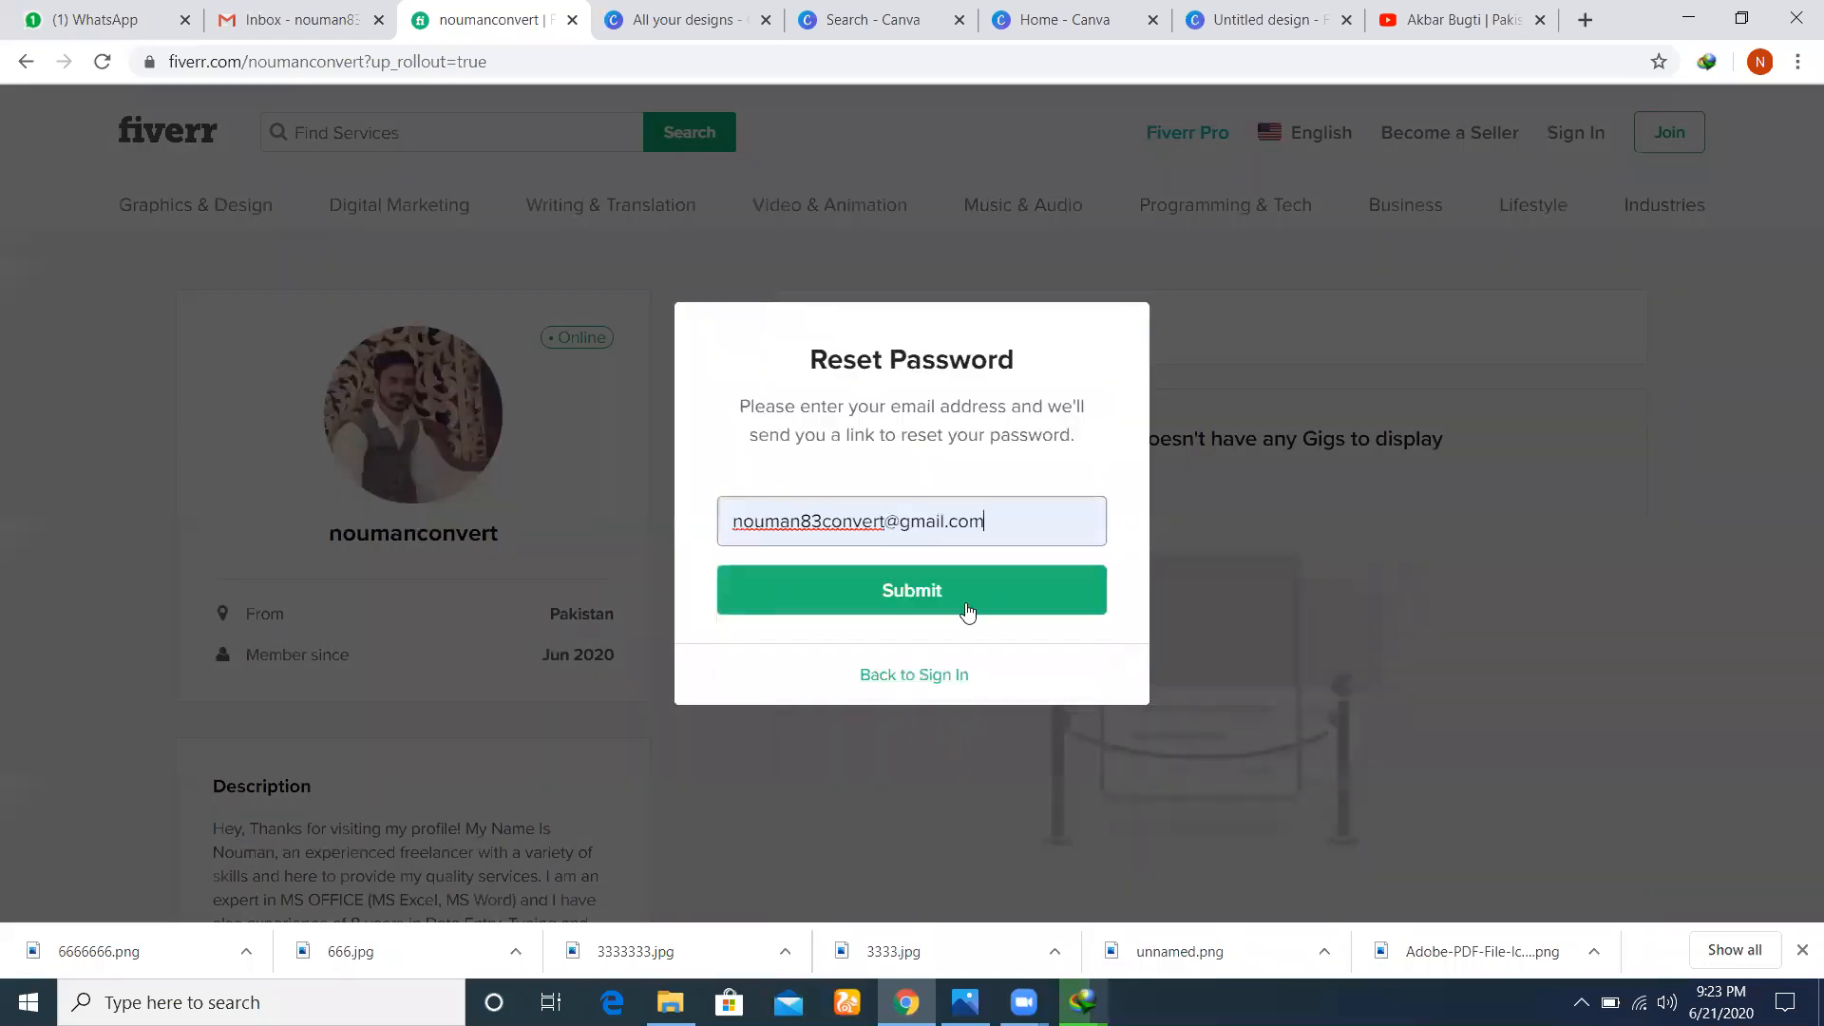
pyautogui.click(967, 611)
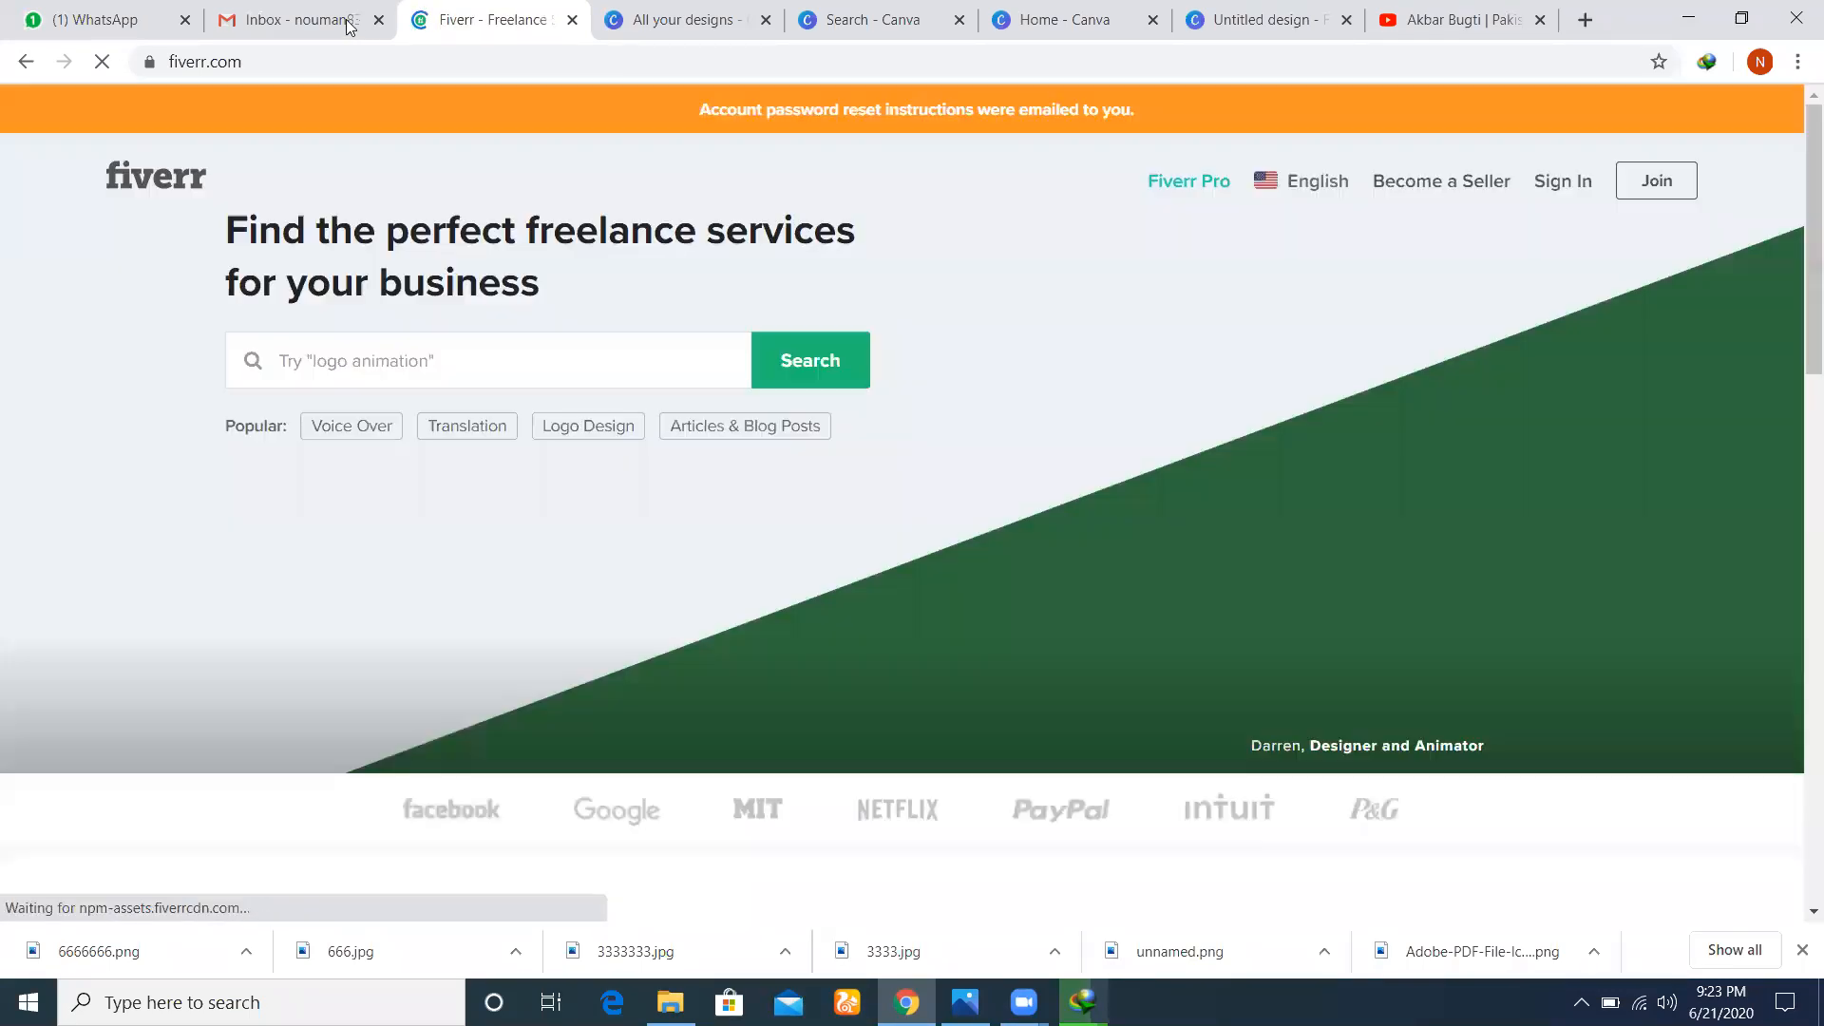
# Step: Refresh the Gmail inbox and follow the link in the "Reset your Fiverr password" message
pyautogui.click(318, 23)
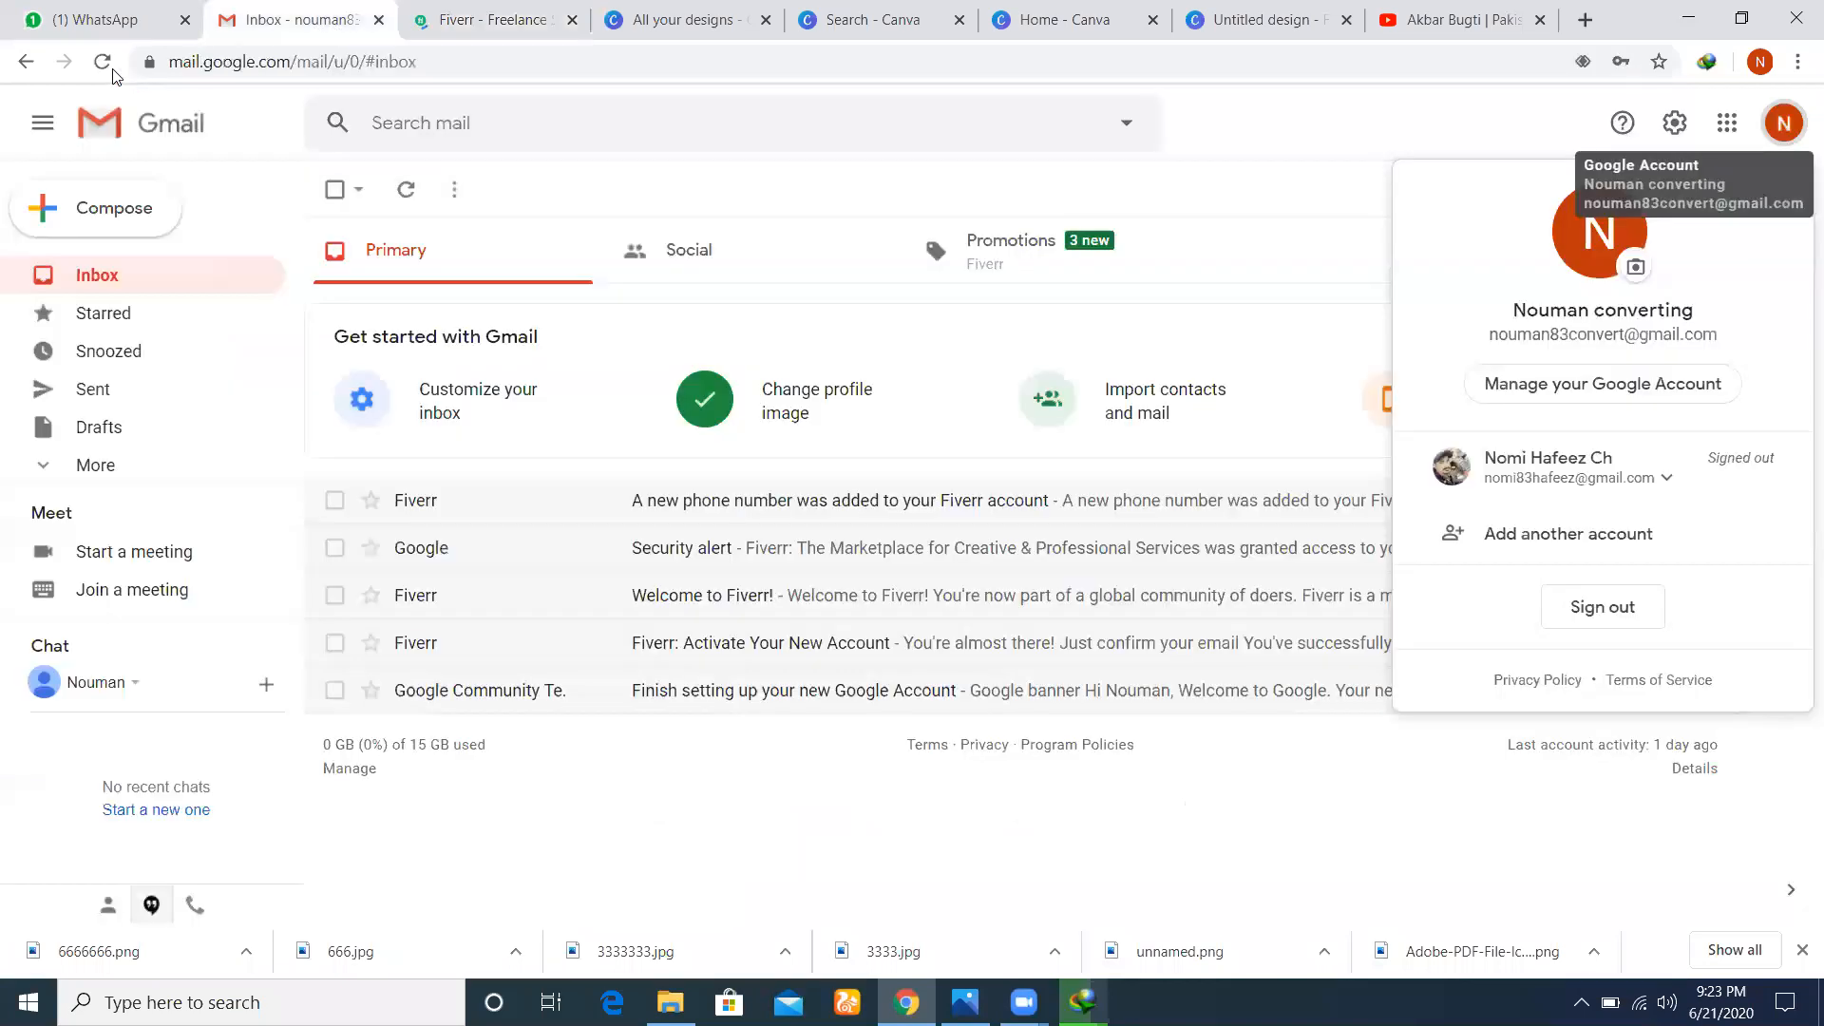
pyautogui.click(105, 64)
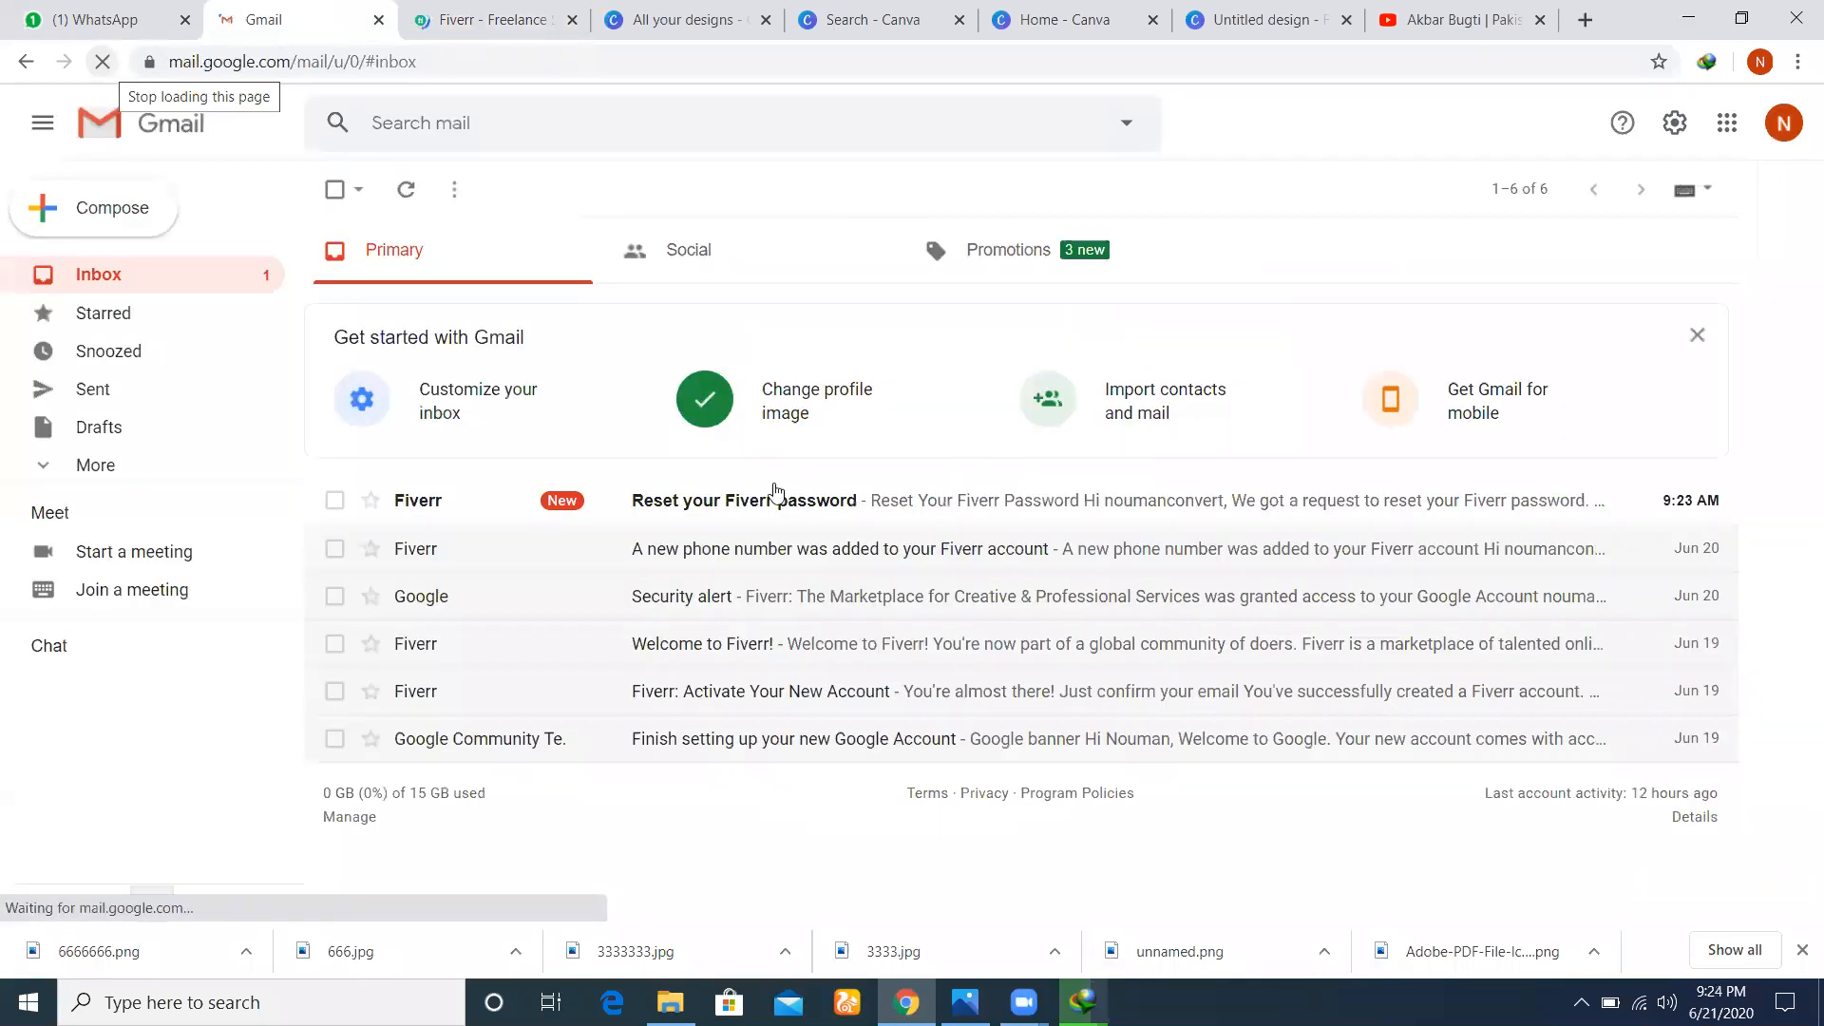
pyautogui.click(977, 524)
pyautogui.click(717, 295)
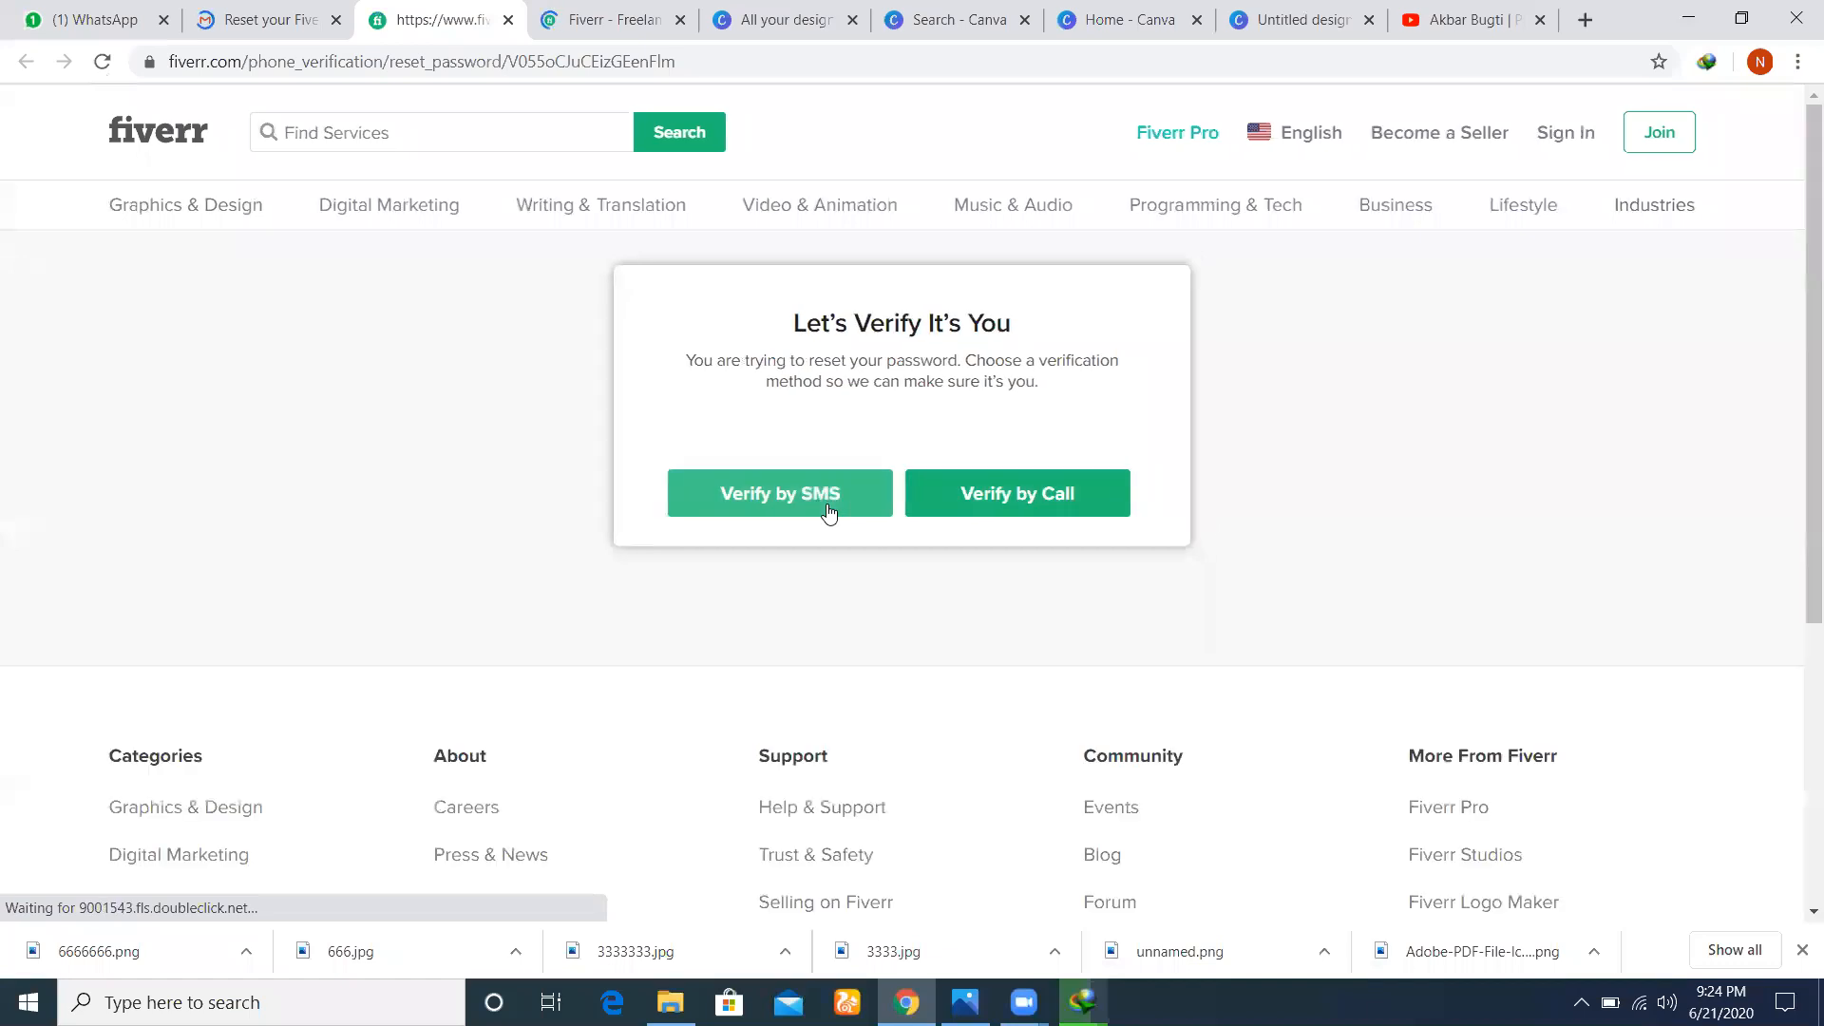
# Step: Verify the password reset by SMS, submit the received verification code, and continue to the new password form
pyautogui.click(828, 510)
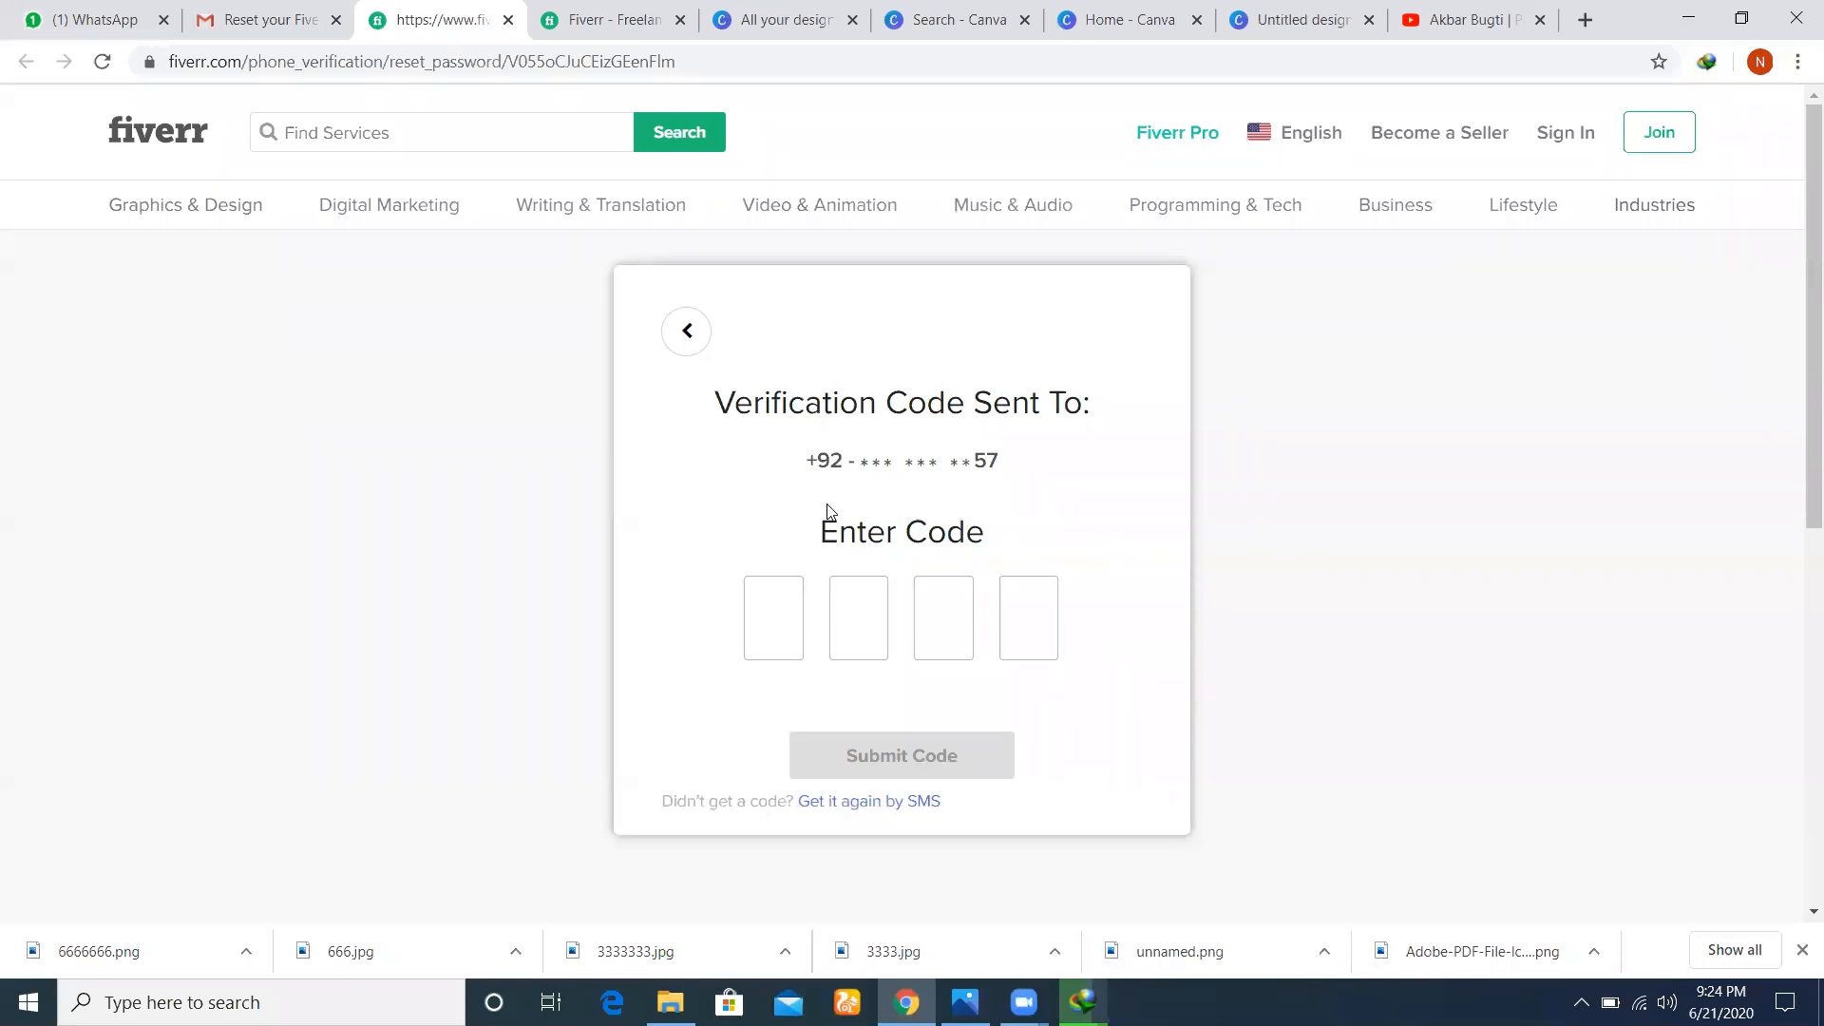
pyautogui.click(784, 625)
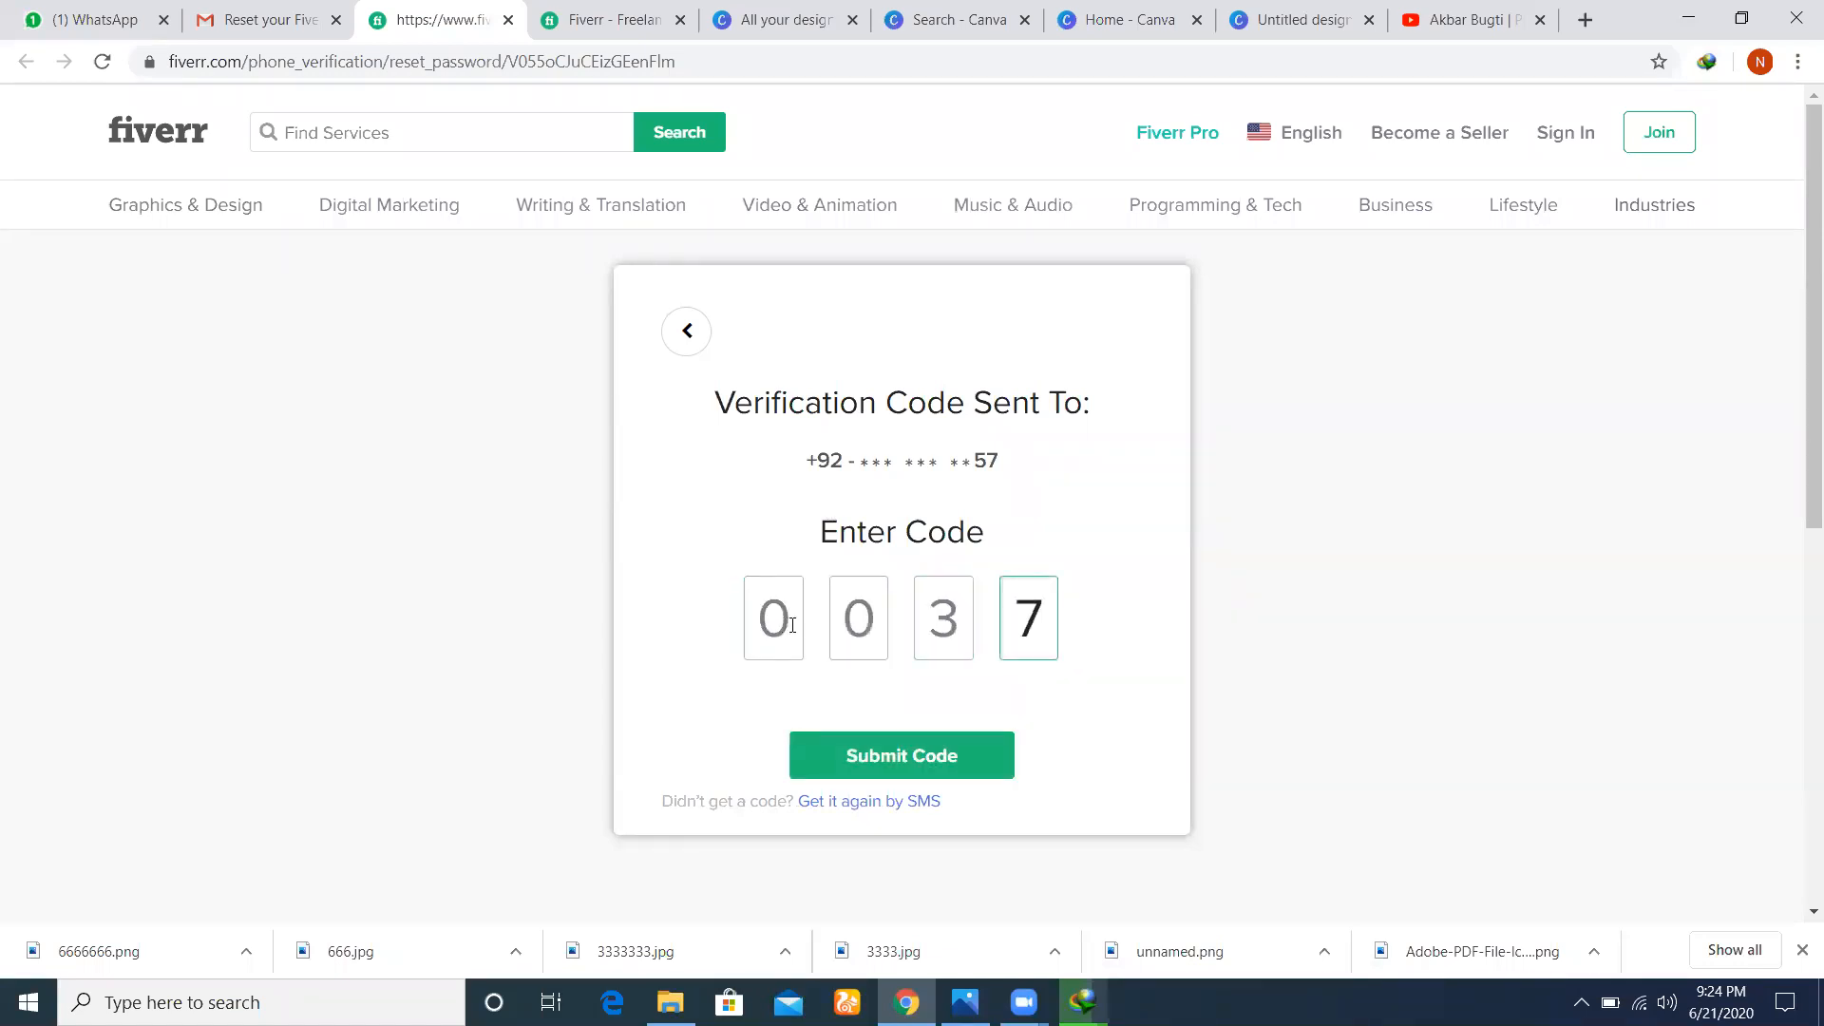
pyautogui.click(845, 743)
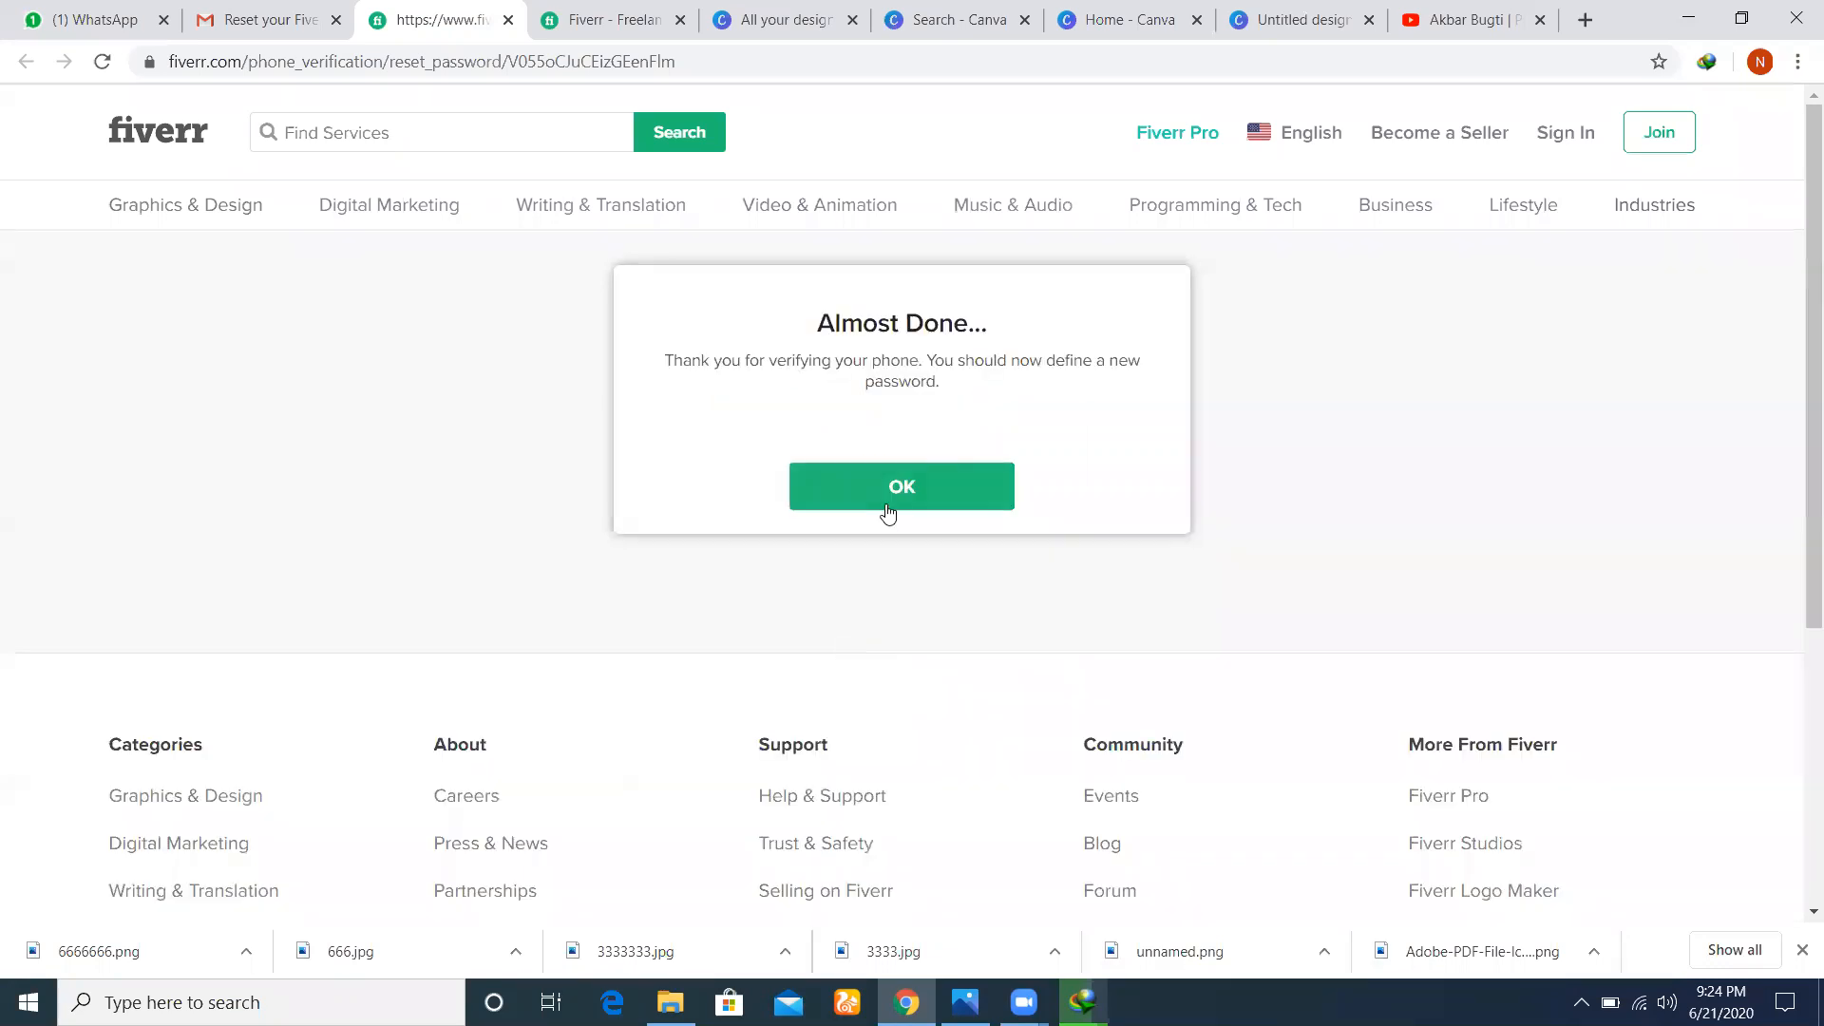
pyautogui.click(915, 489)
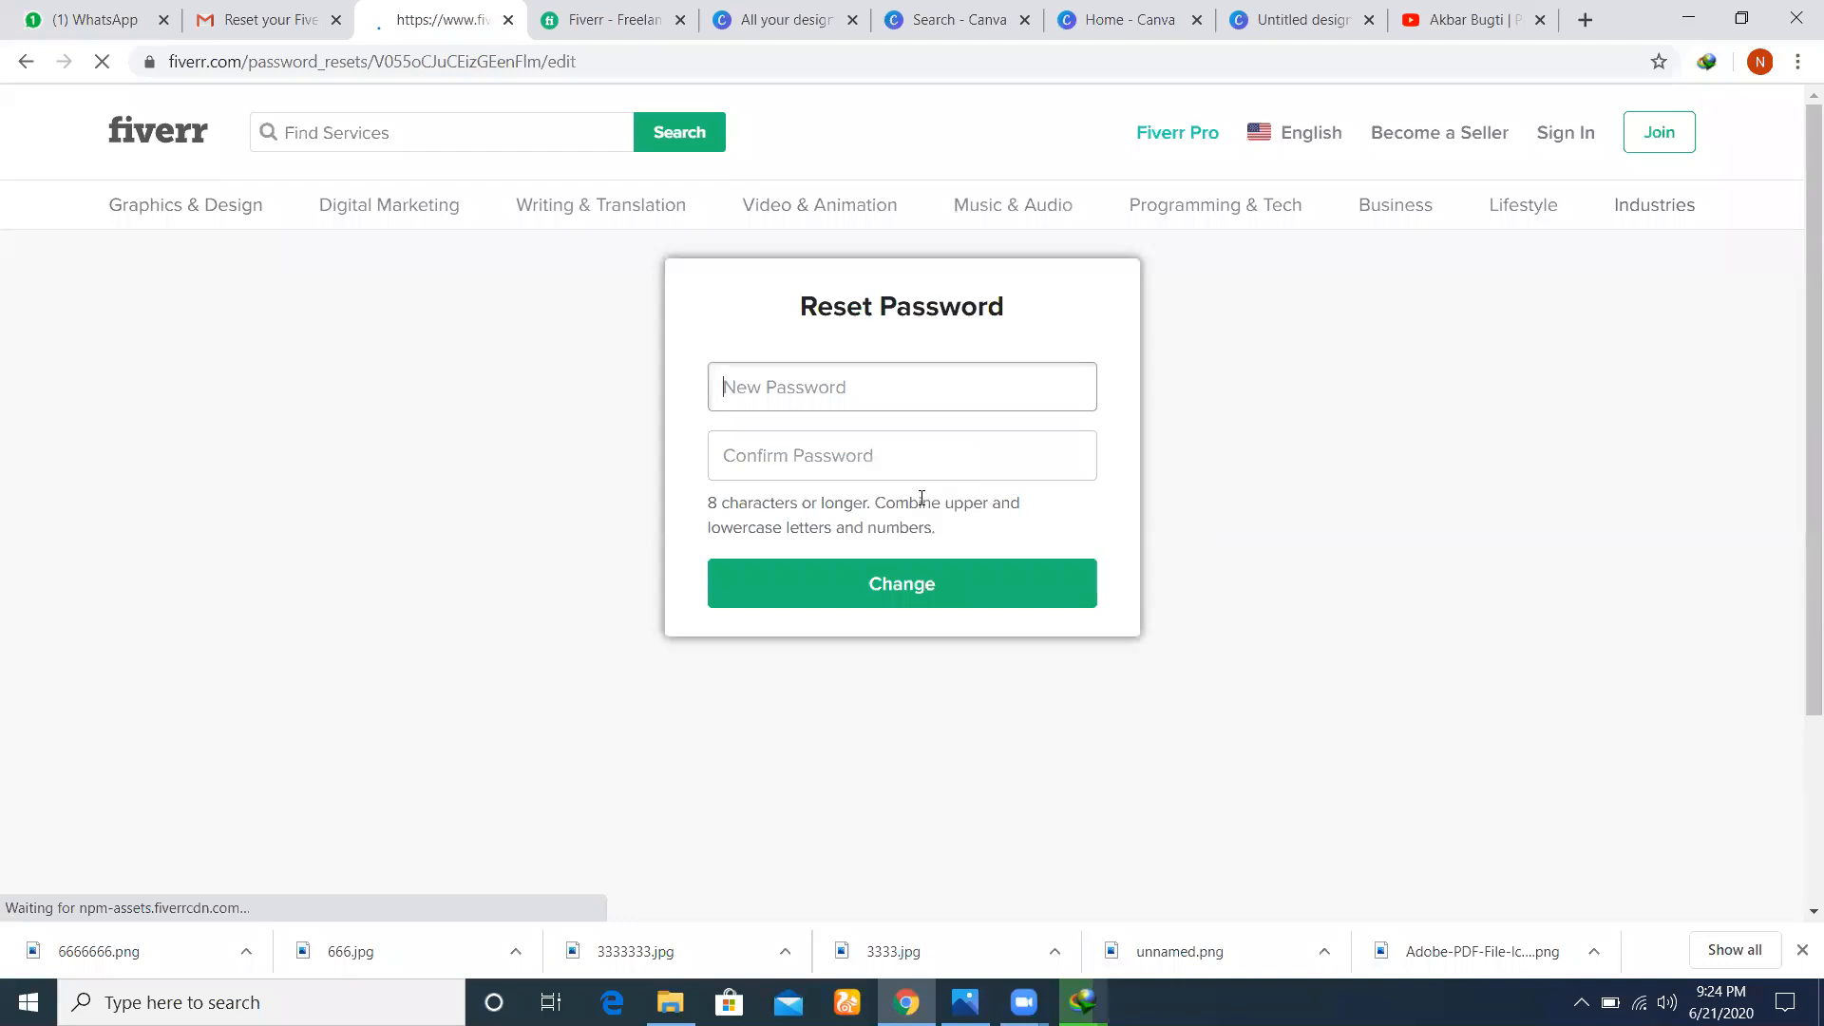
# Step: Enter the new account password, repeat it in the confirmation field, and submit the password change
pyautogui.write('********')
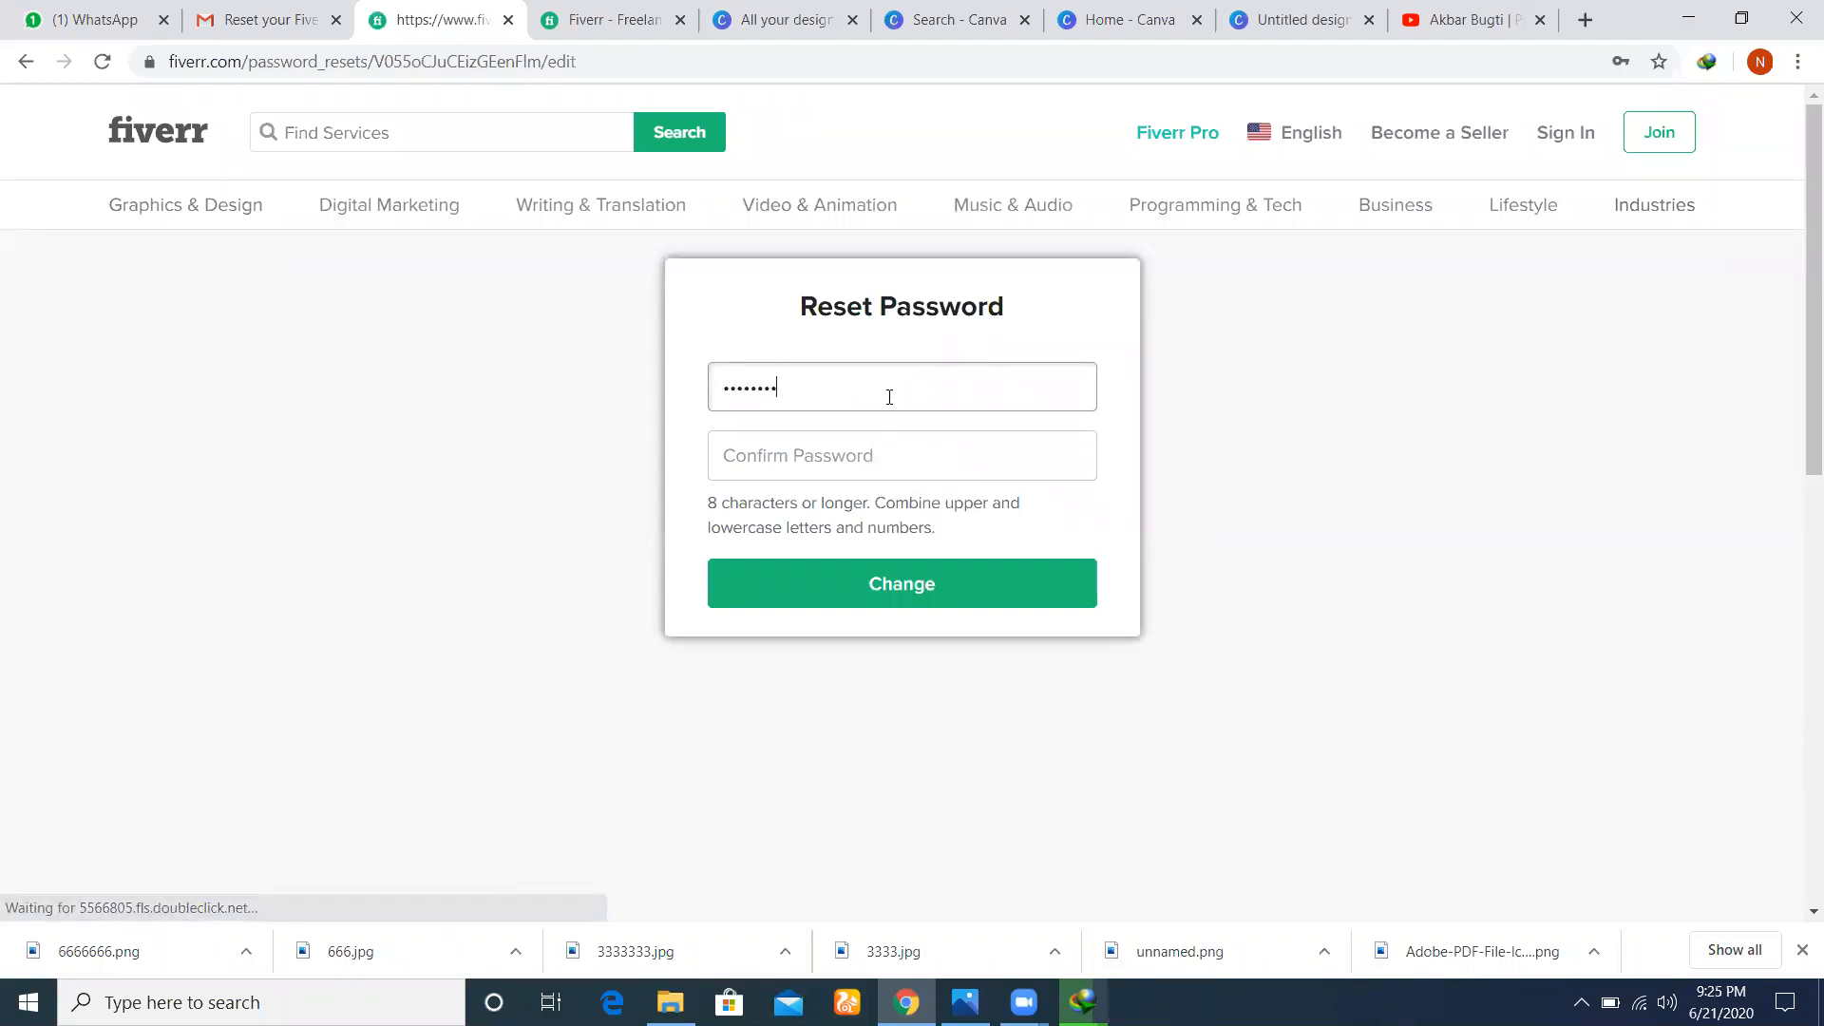
pyautogui.write('*****')
pyautogui.press('Tab')
pyautogui.write('*')
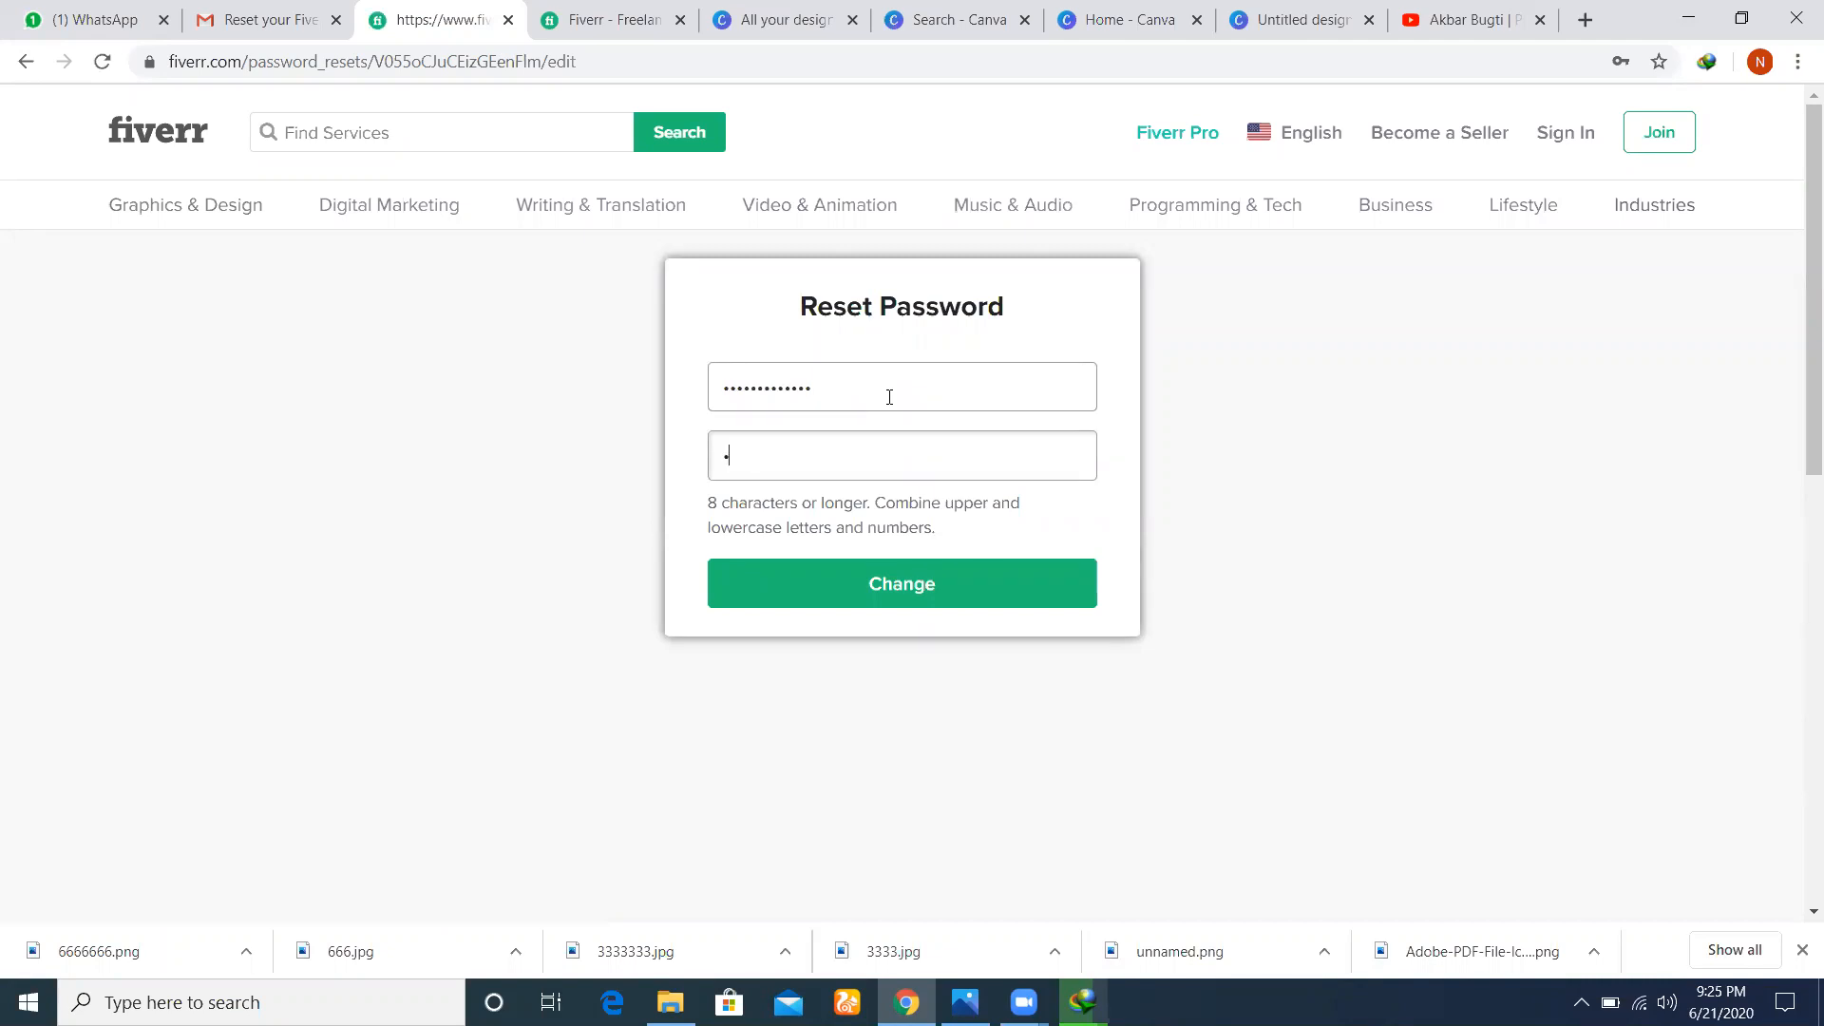
pyautogui.write('************')
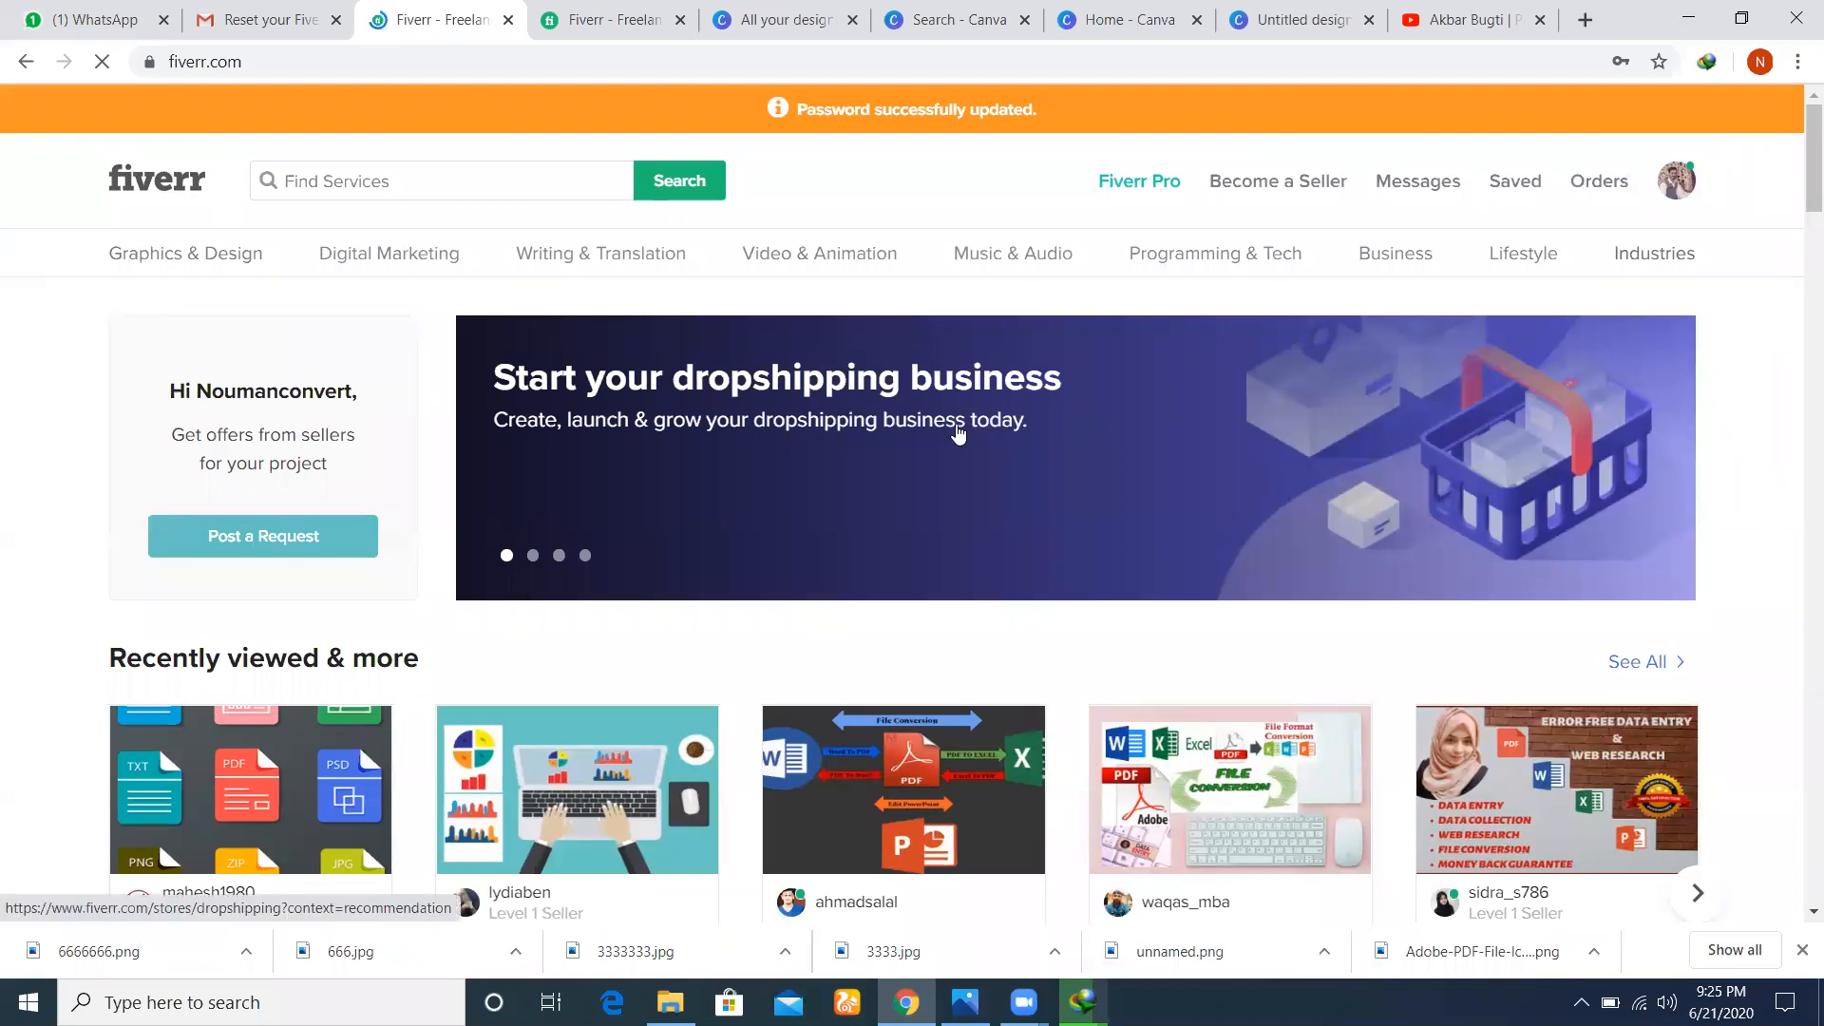
# Step: Open the Become a Seller page from the Fiverr home page and look through it
pyautogui.click(1237, 196)
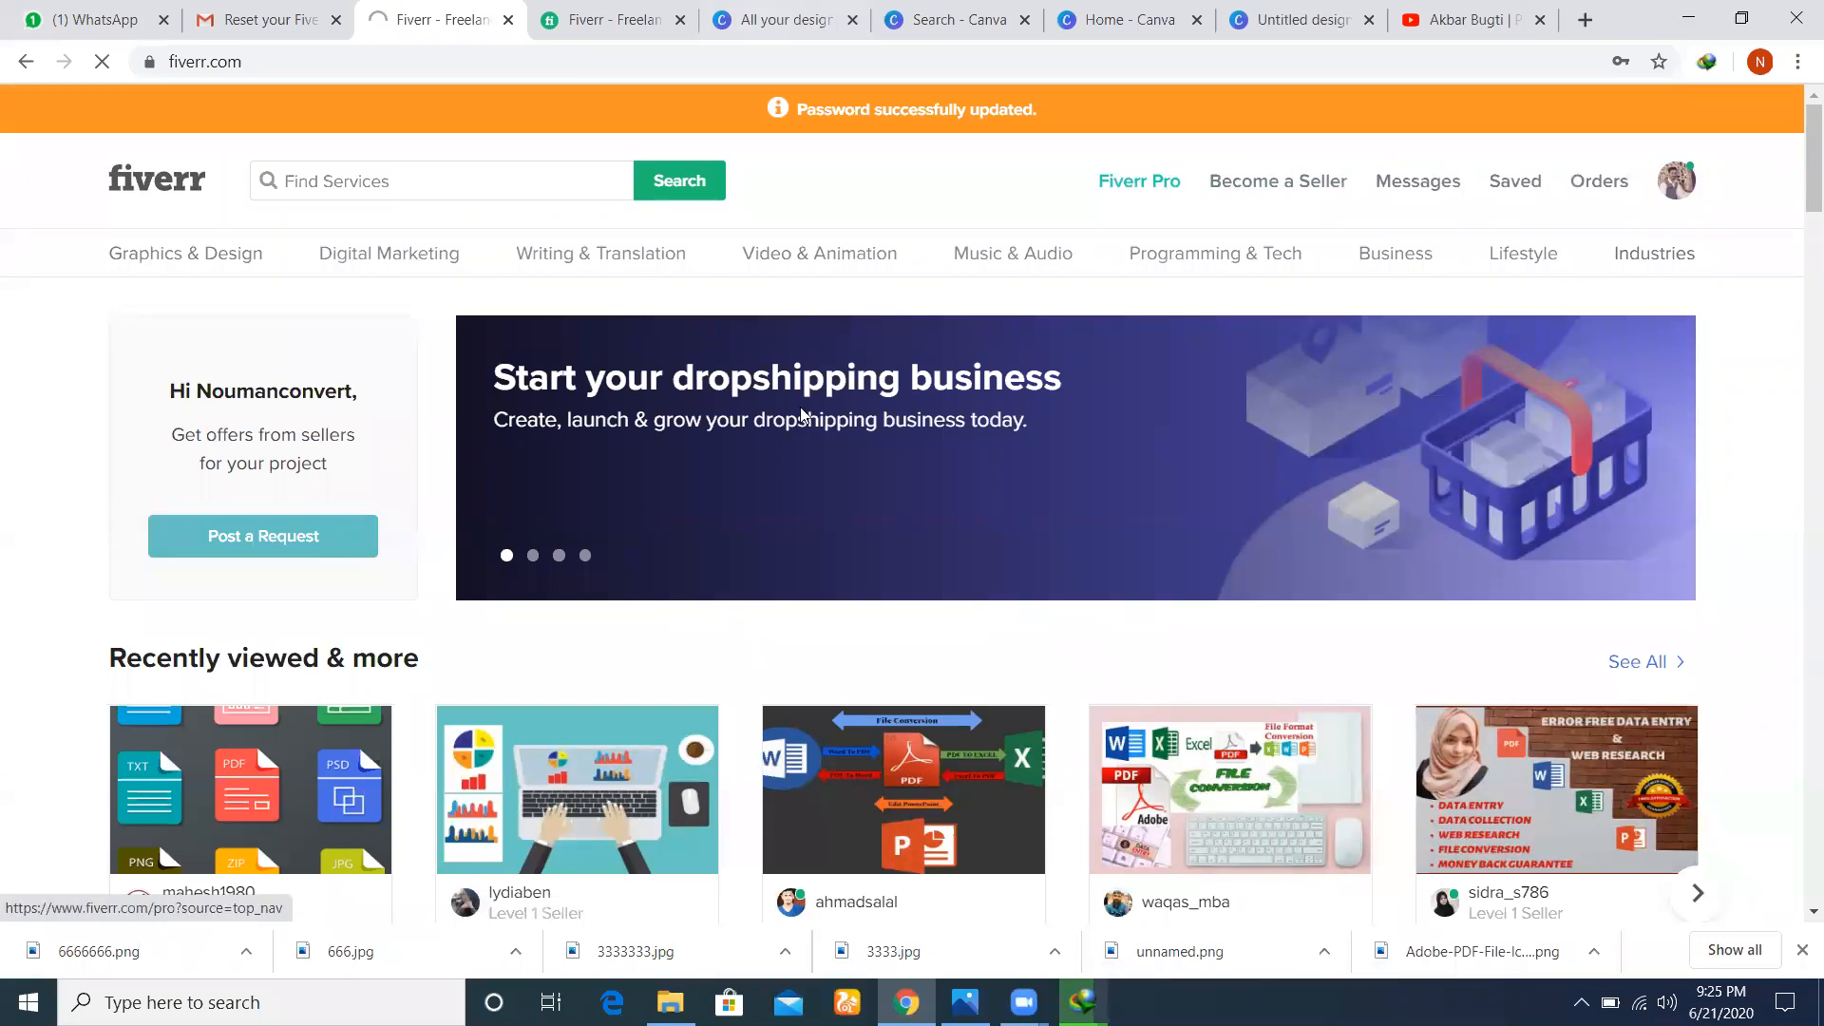
pyautogui.scroll(-4, 806, 403)
pyautogui.scroll(-2, 1032, 111)
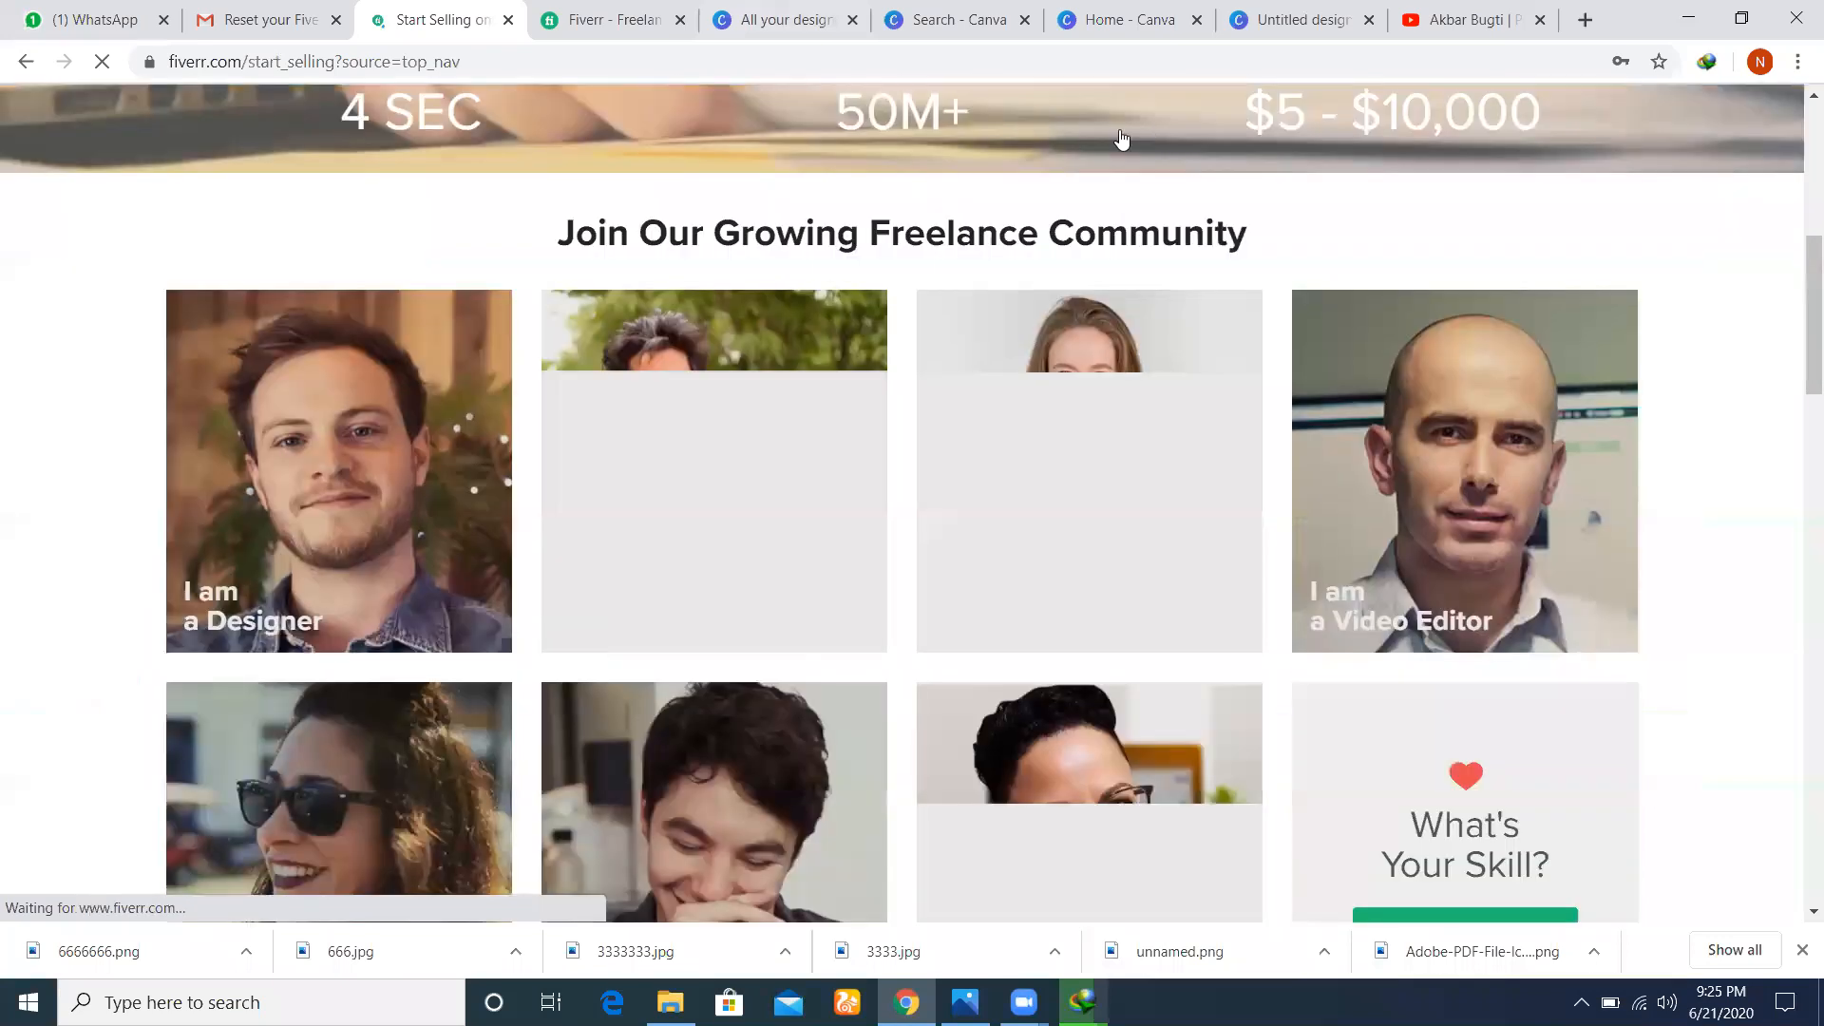
pyautogui.scroll(6, 1117, 133)
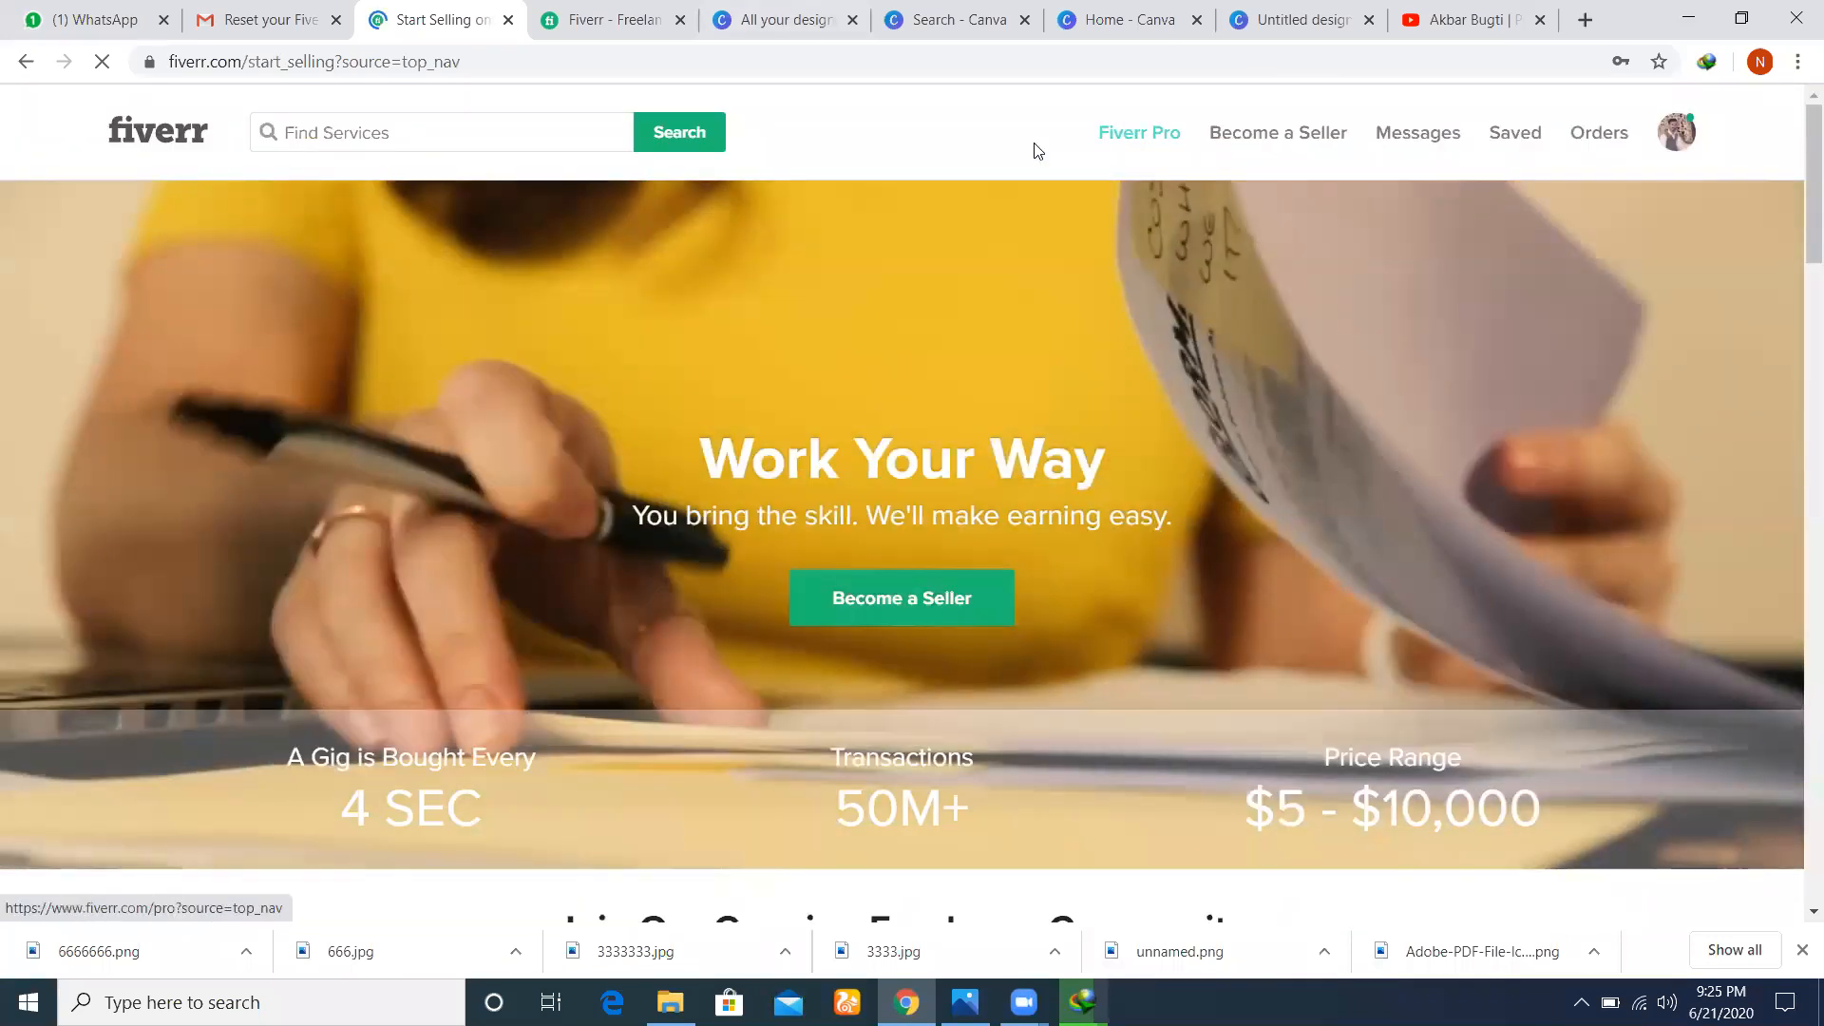
pyautogui.hotkey('ctrl', 'Tab')
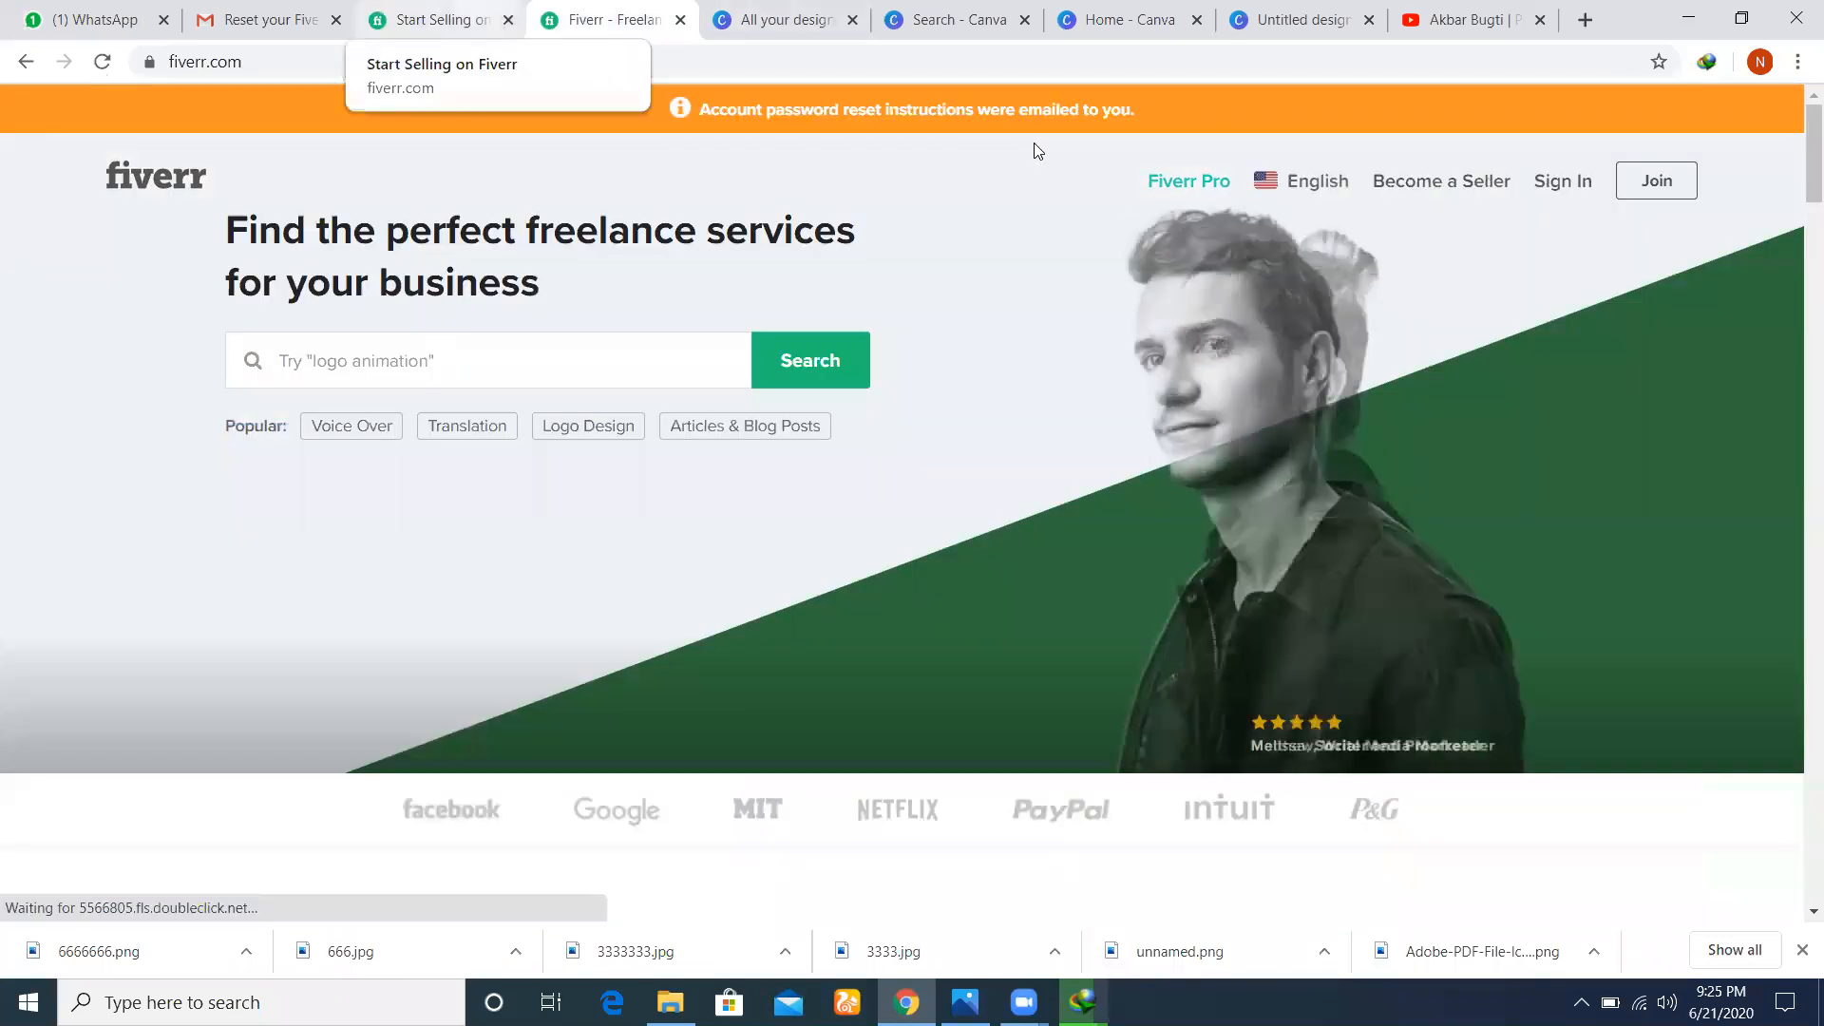
pyautogui.hotkey('ctrl', 'shift', 'Tab')
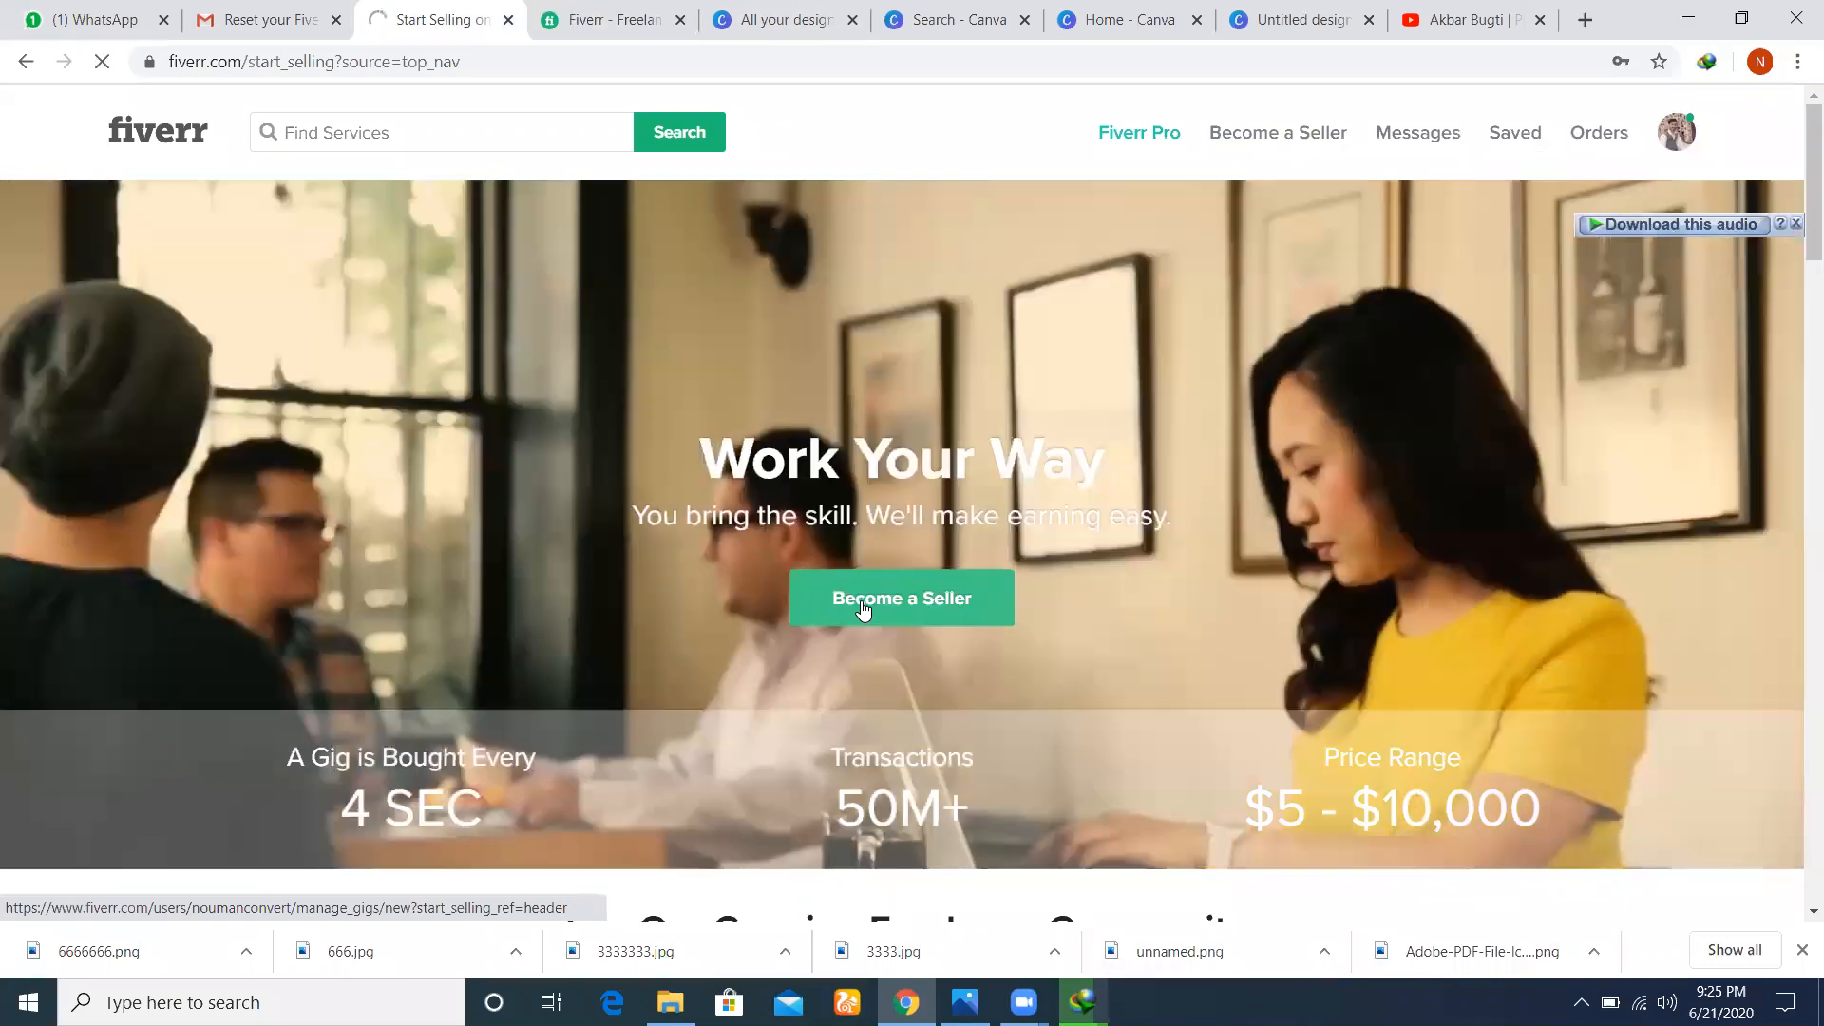
# Step: Start the seller onboarding and continue through the overview and profile guidelines to the Personal Info form's picture and description
pyautogui.click(863, 609)
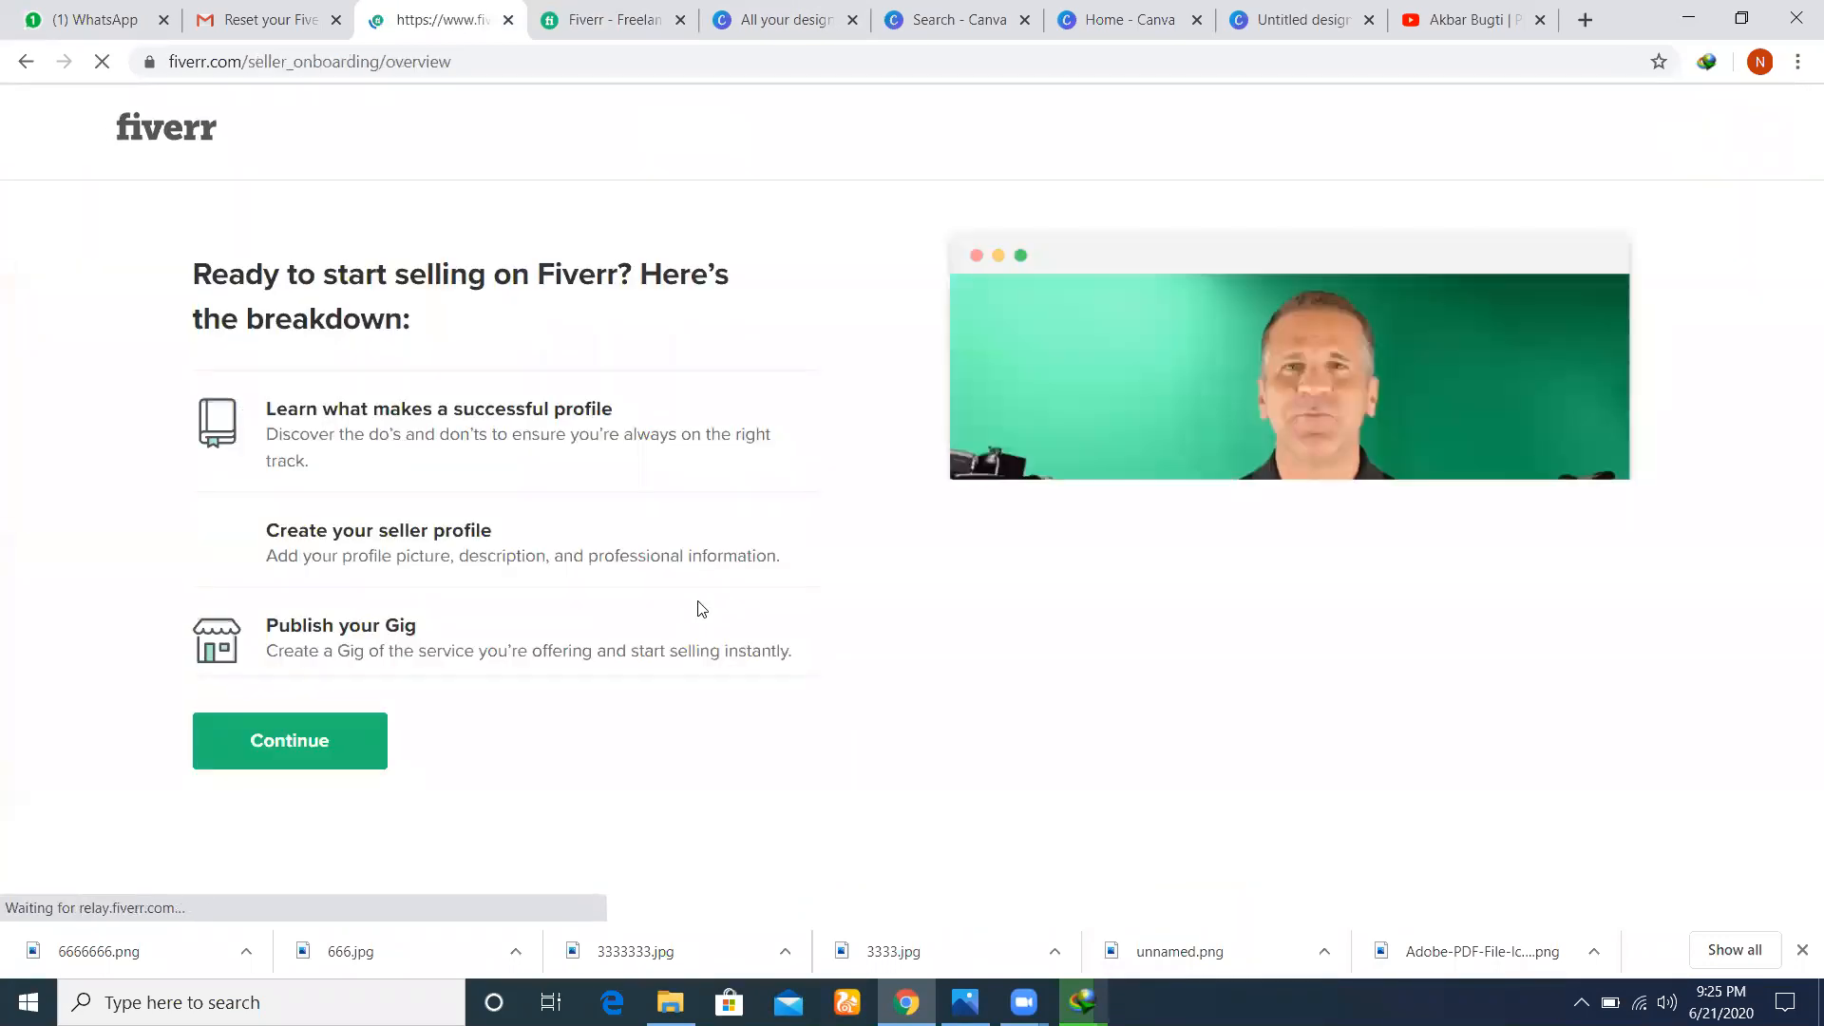
pyautogui.click(249, 739)
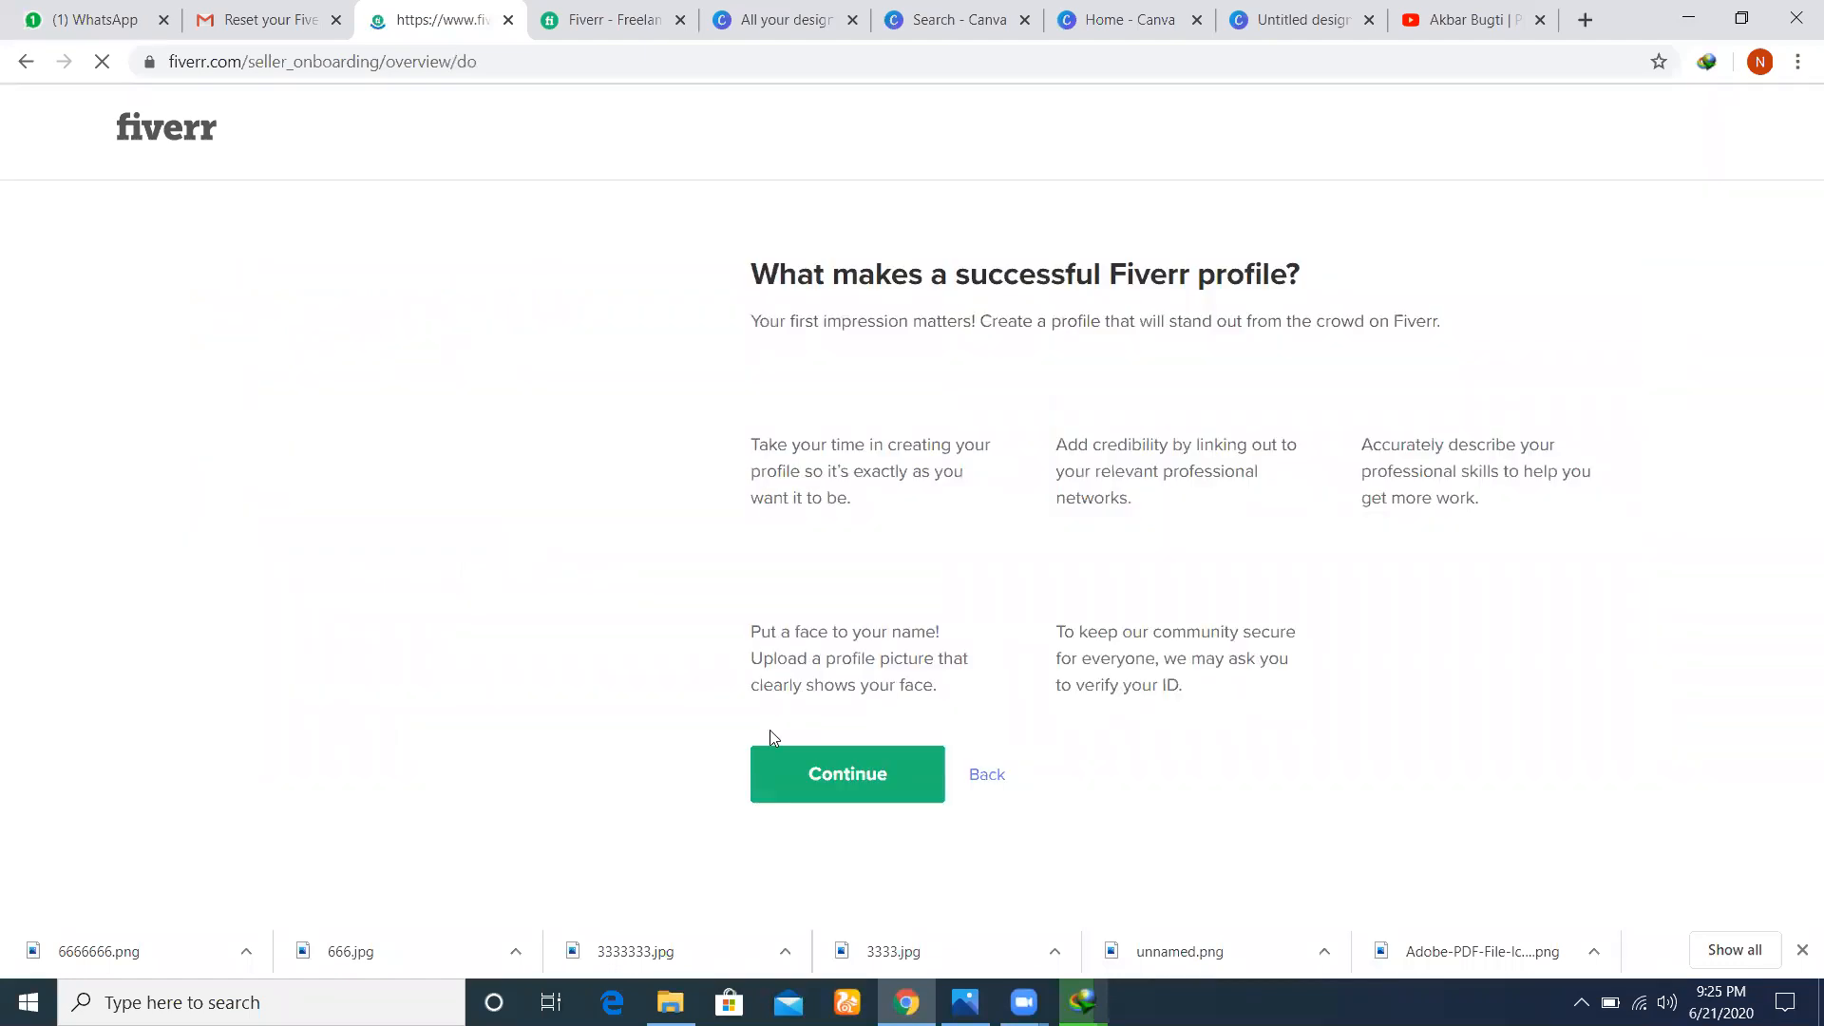
pyautogui.click(785, 762)
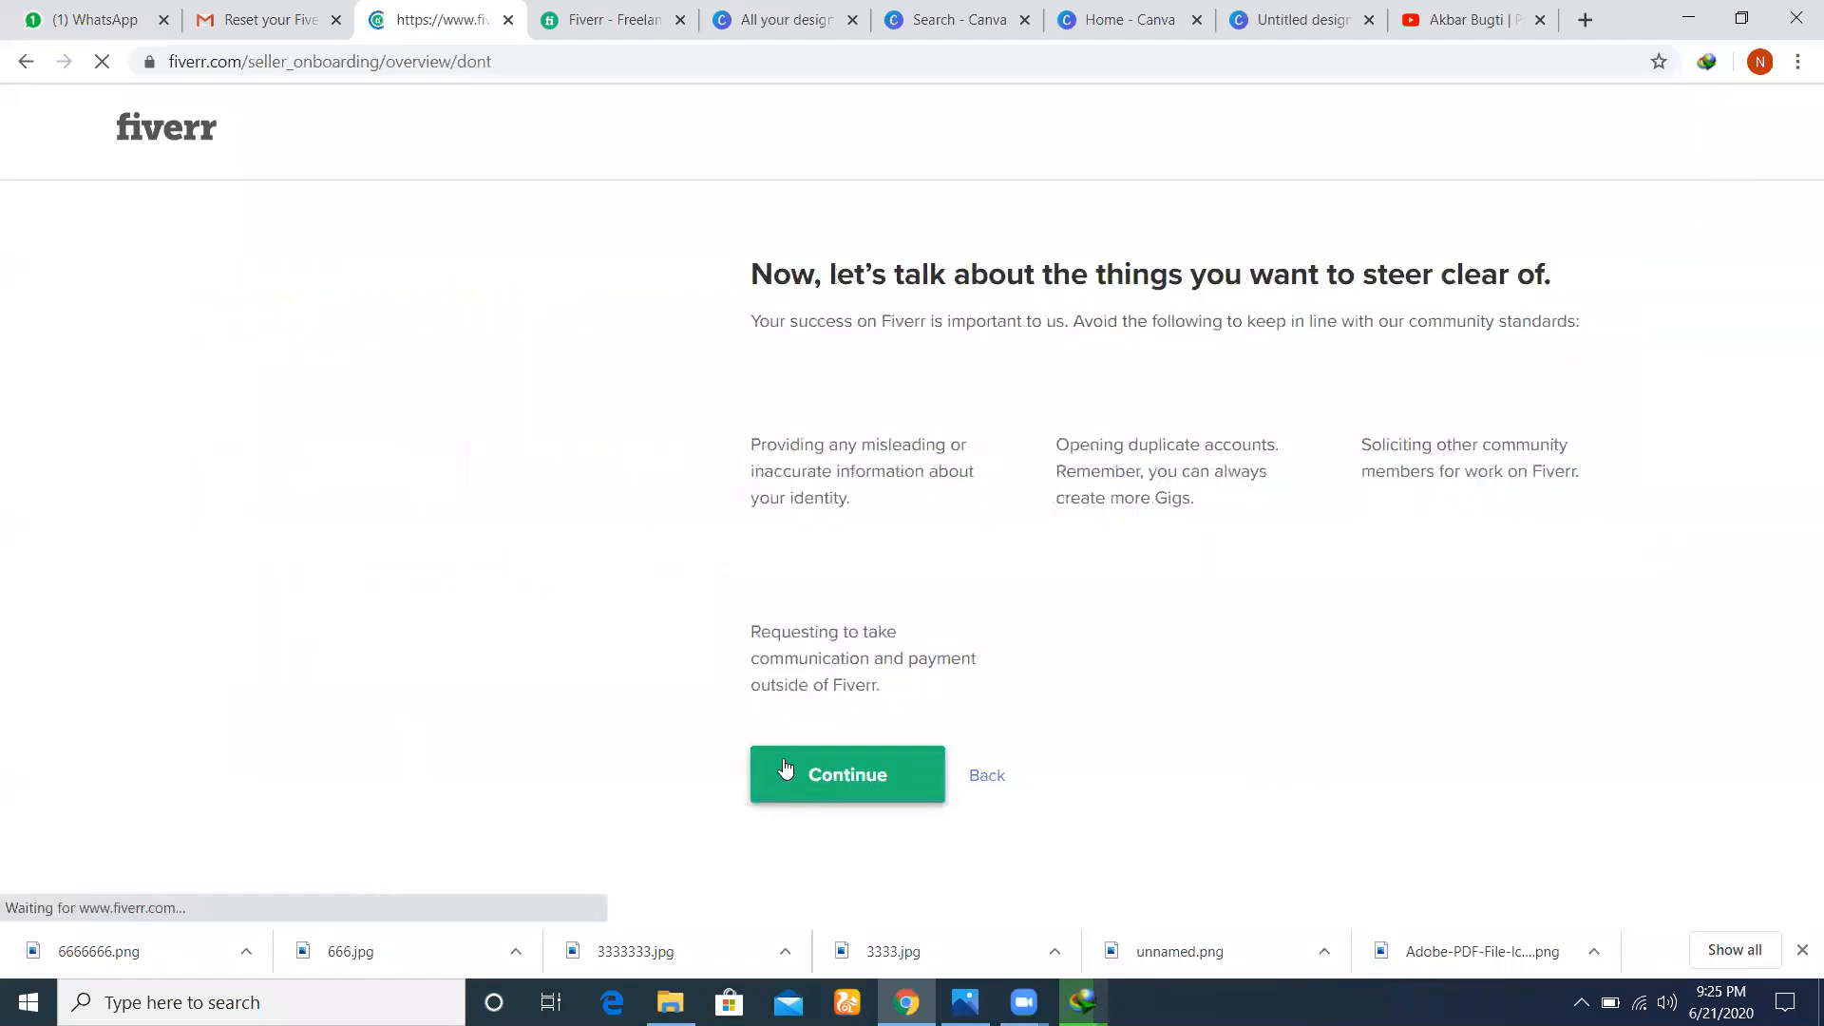
pyautogui.click(785, 768)
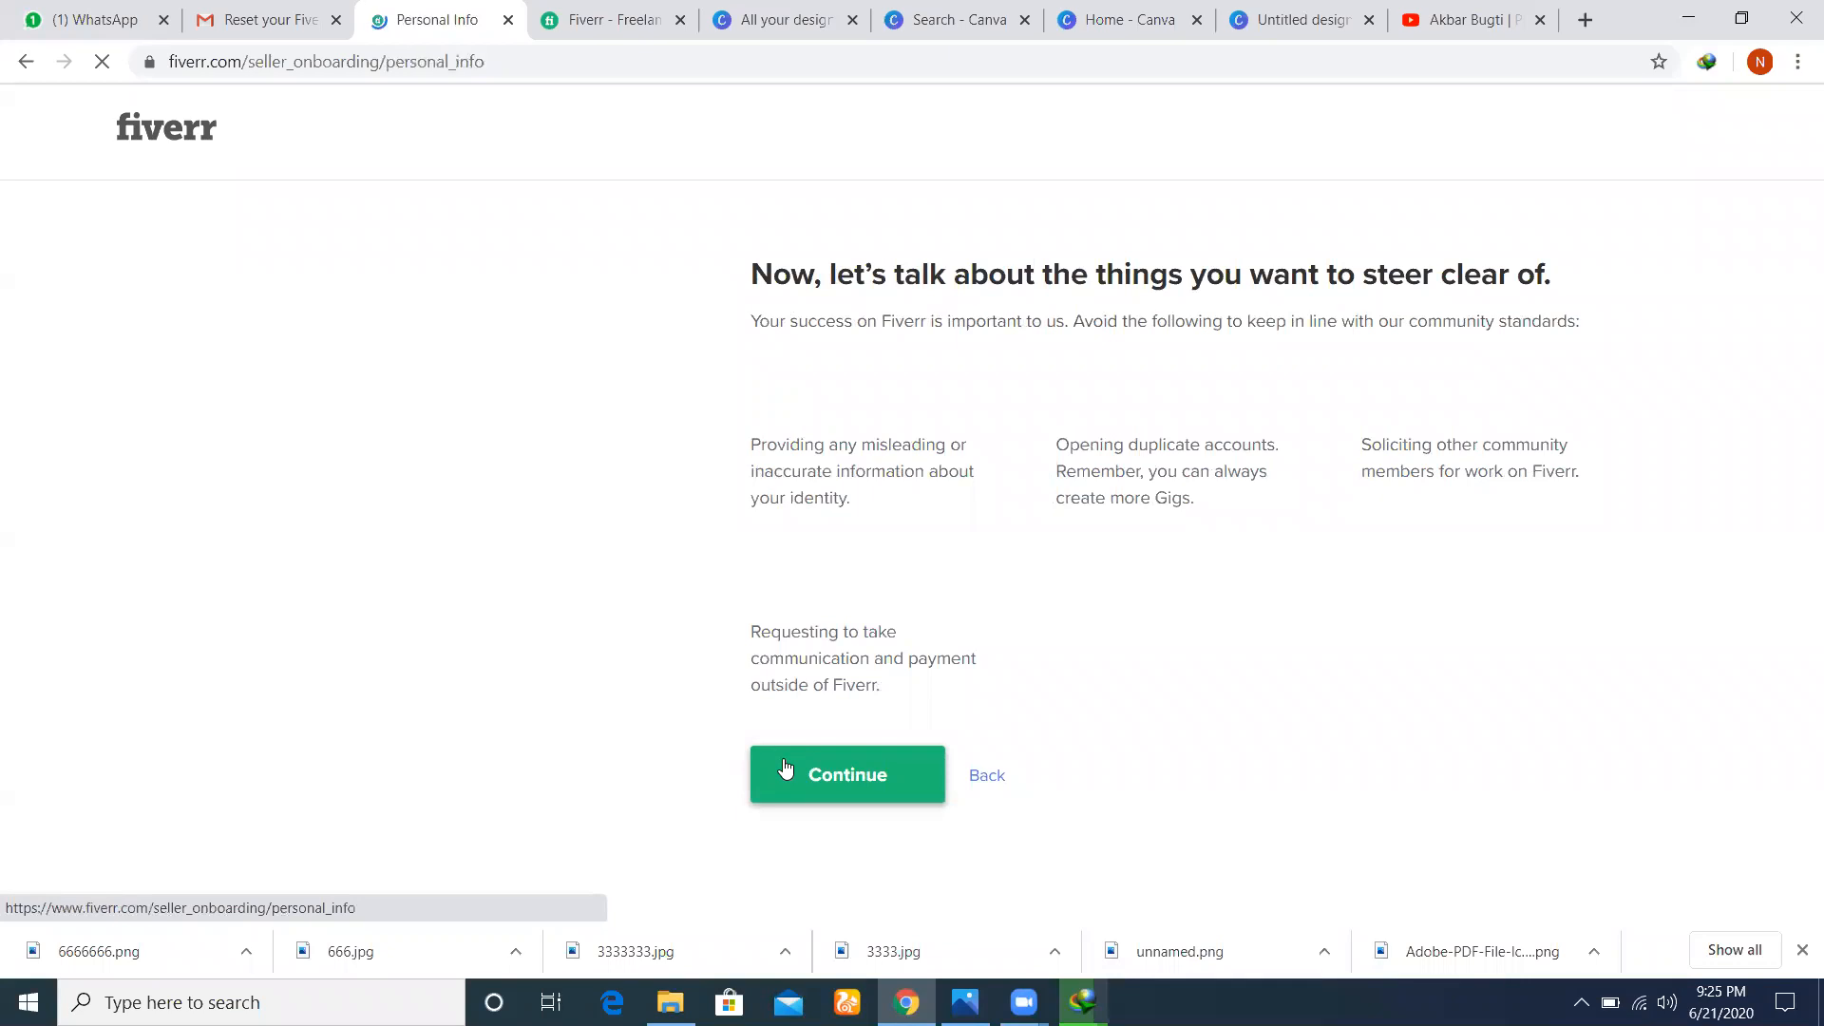
pyautogui.scroll(-5, 803, 478)
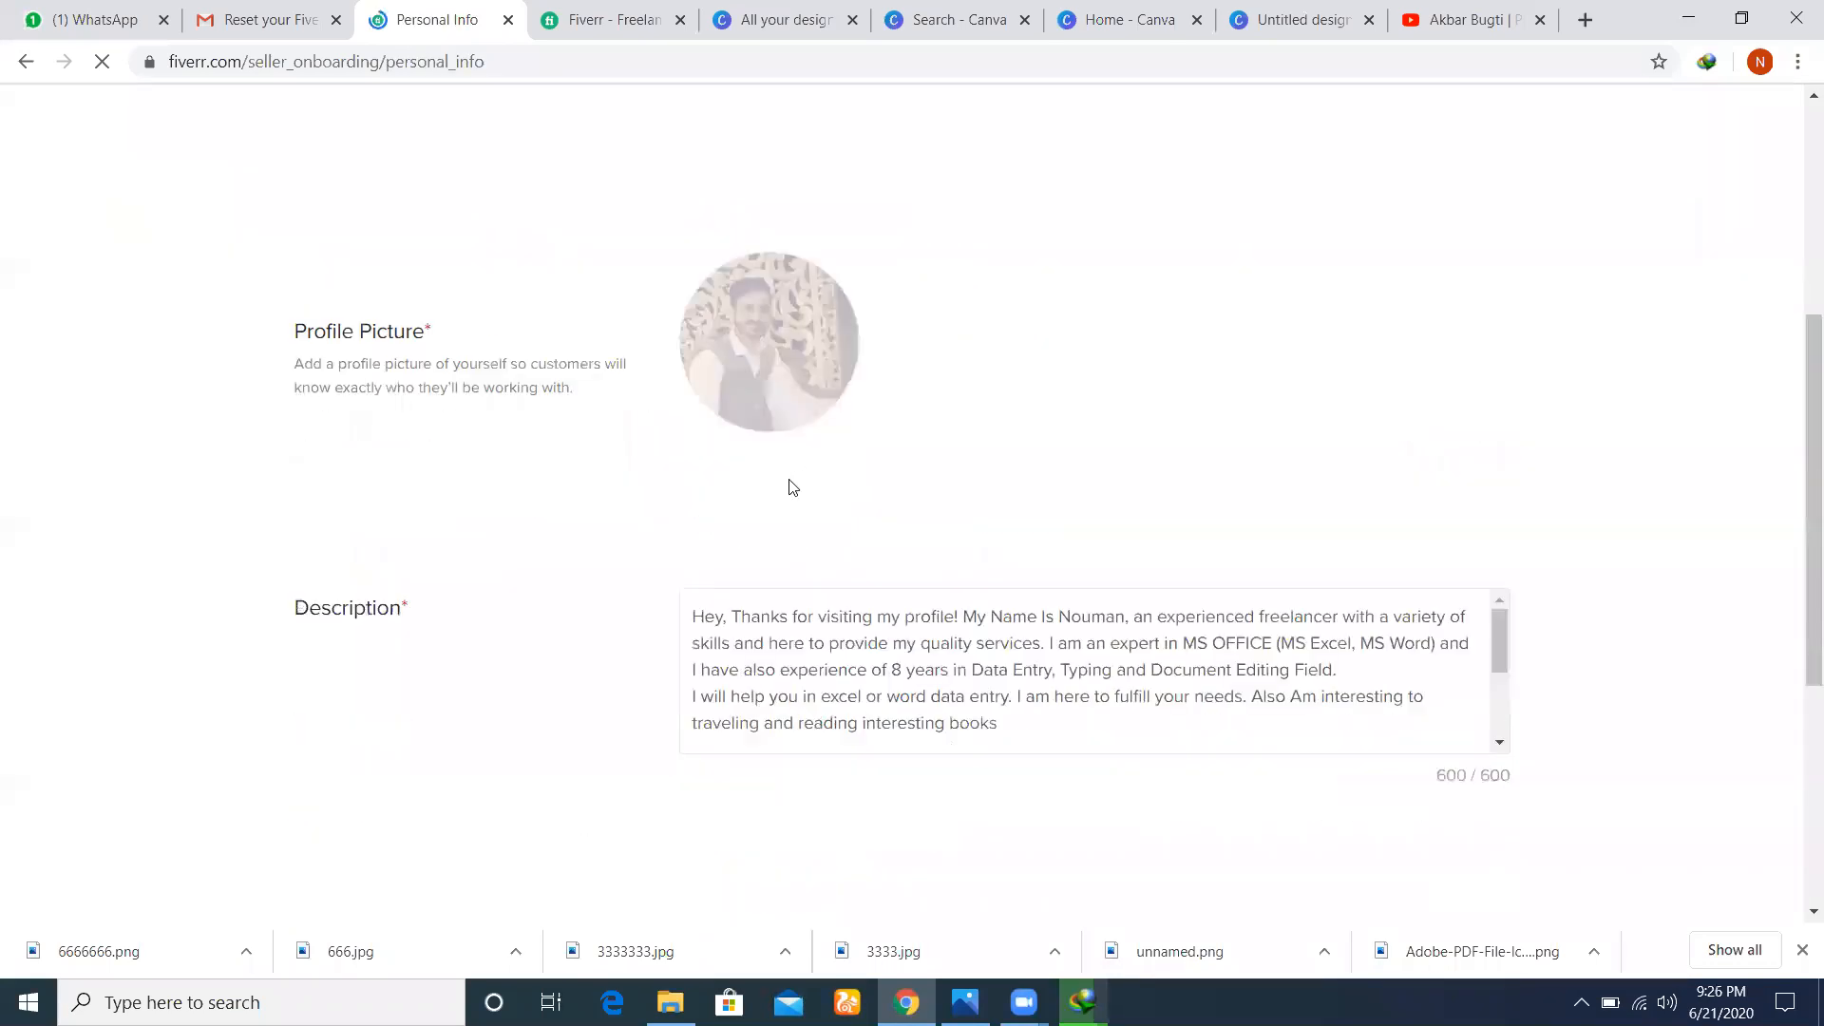
# Step: Review the profile picture, description and languages in the Personal Info form and continue to Professional Info
pyautogui.scroll(-1, 652, 485)
pyautogui.scroll(-5, 652, 487)
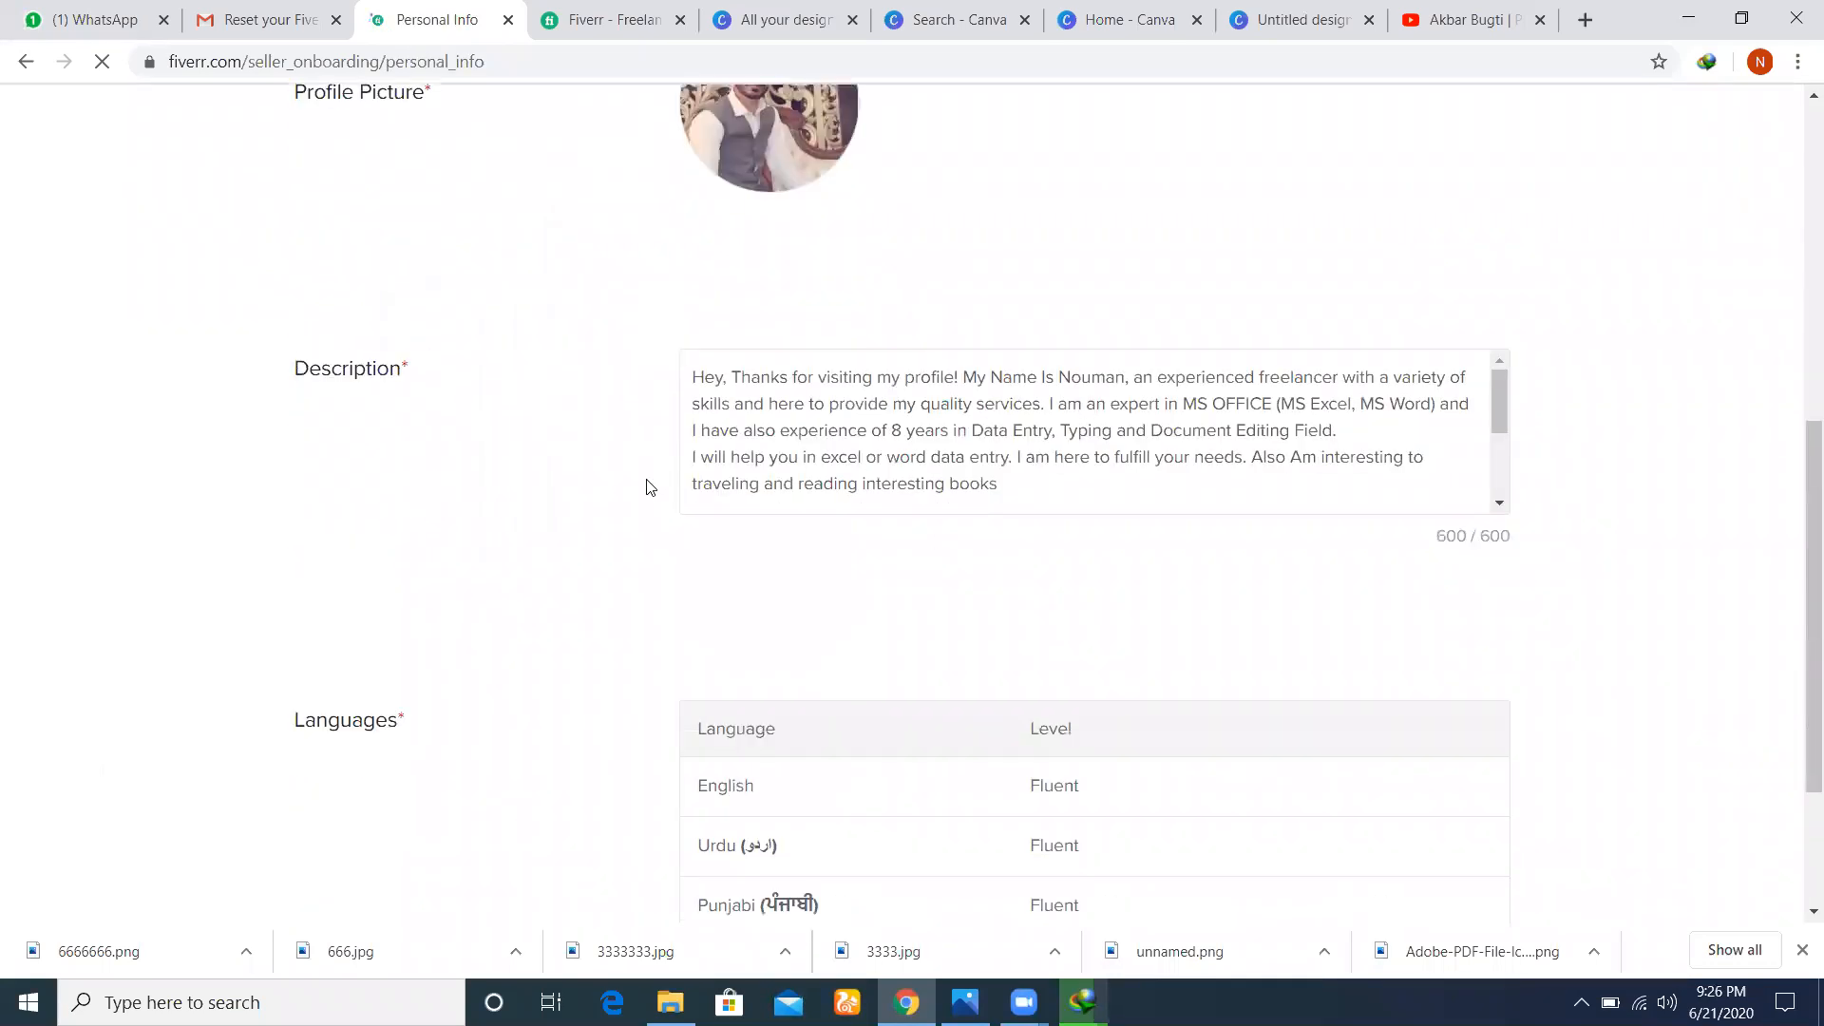
pyautogui.scroll(5, 646, 485)
pyautogui.scroll(-3, 1361, 700)
pyautogui.scroll(-2, 1363, 700)
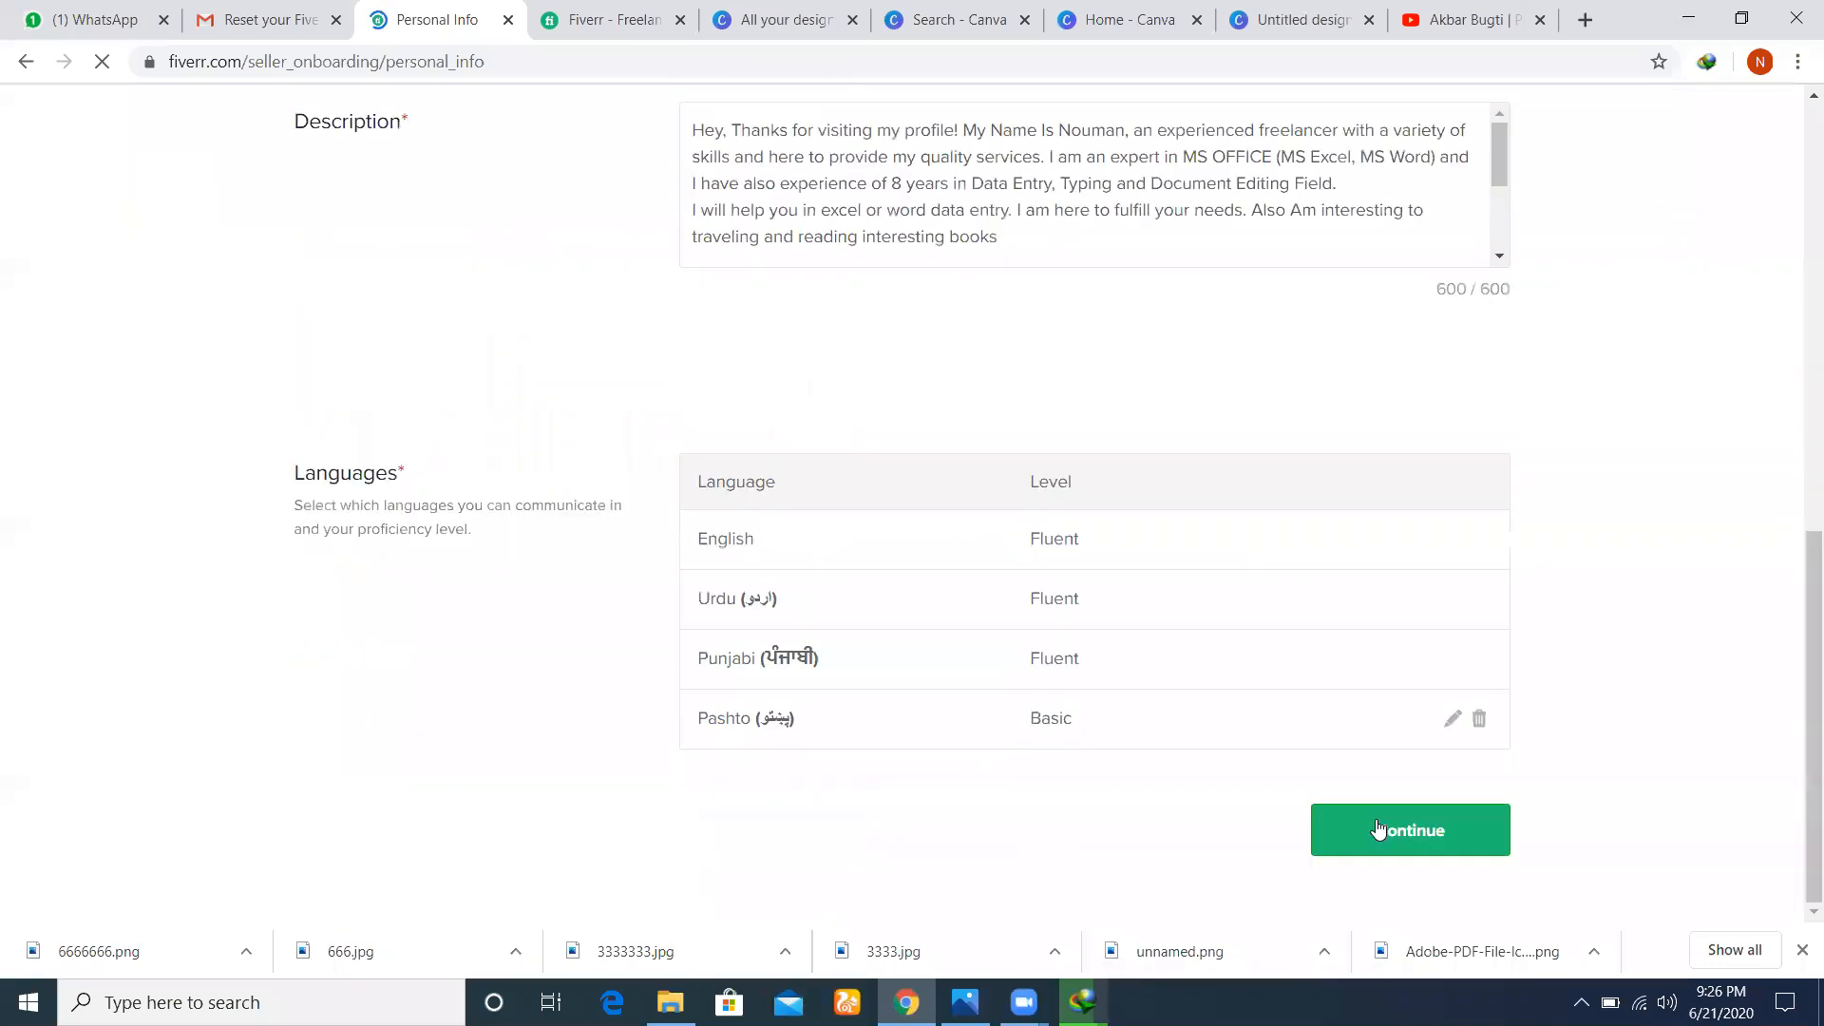
pyautogui.click(1378, 830)
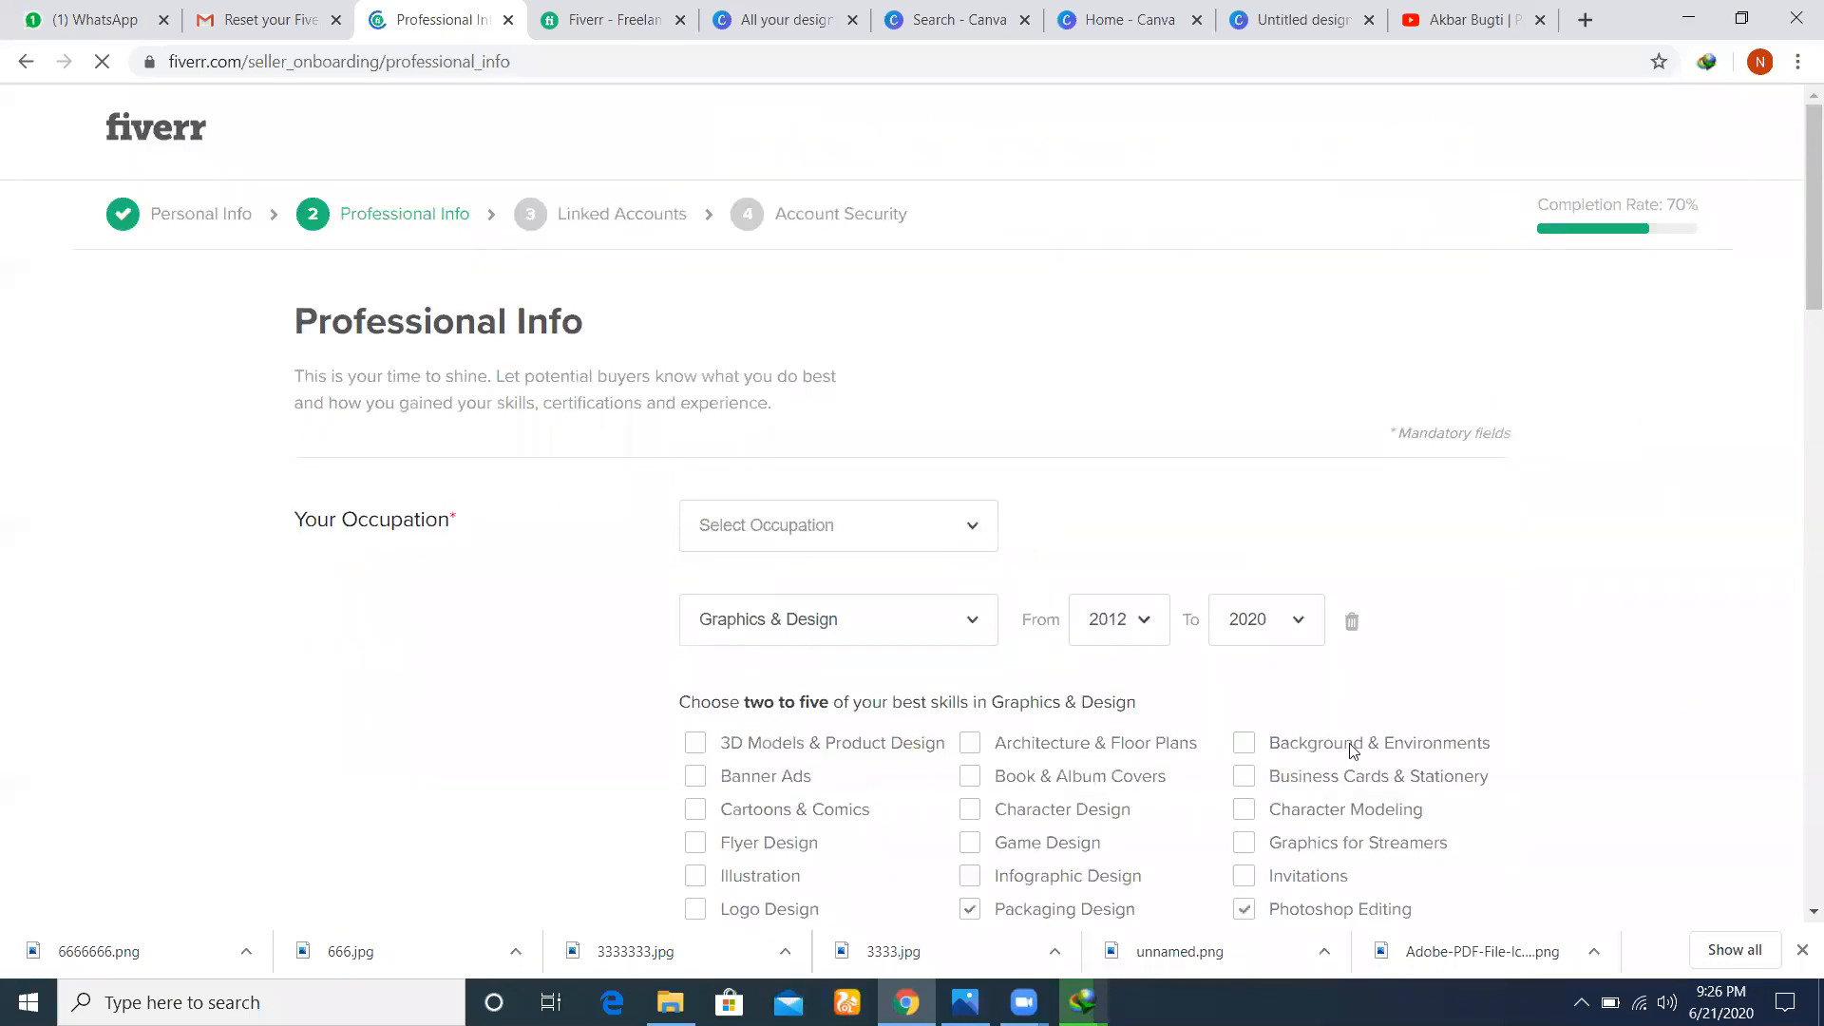
# Step: Look through the Professional Info form and add Other as an additional occupation
pyautogui.scroll(-10, 1352, 749)
pyautogui.scroll(-8, 1368, 794)
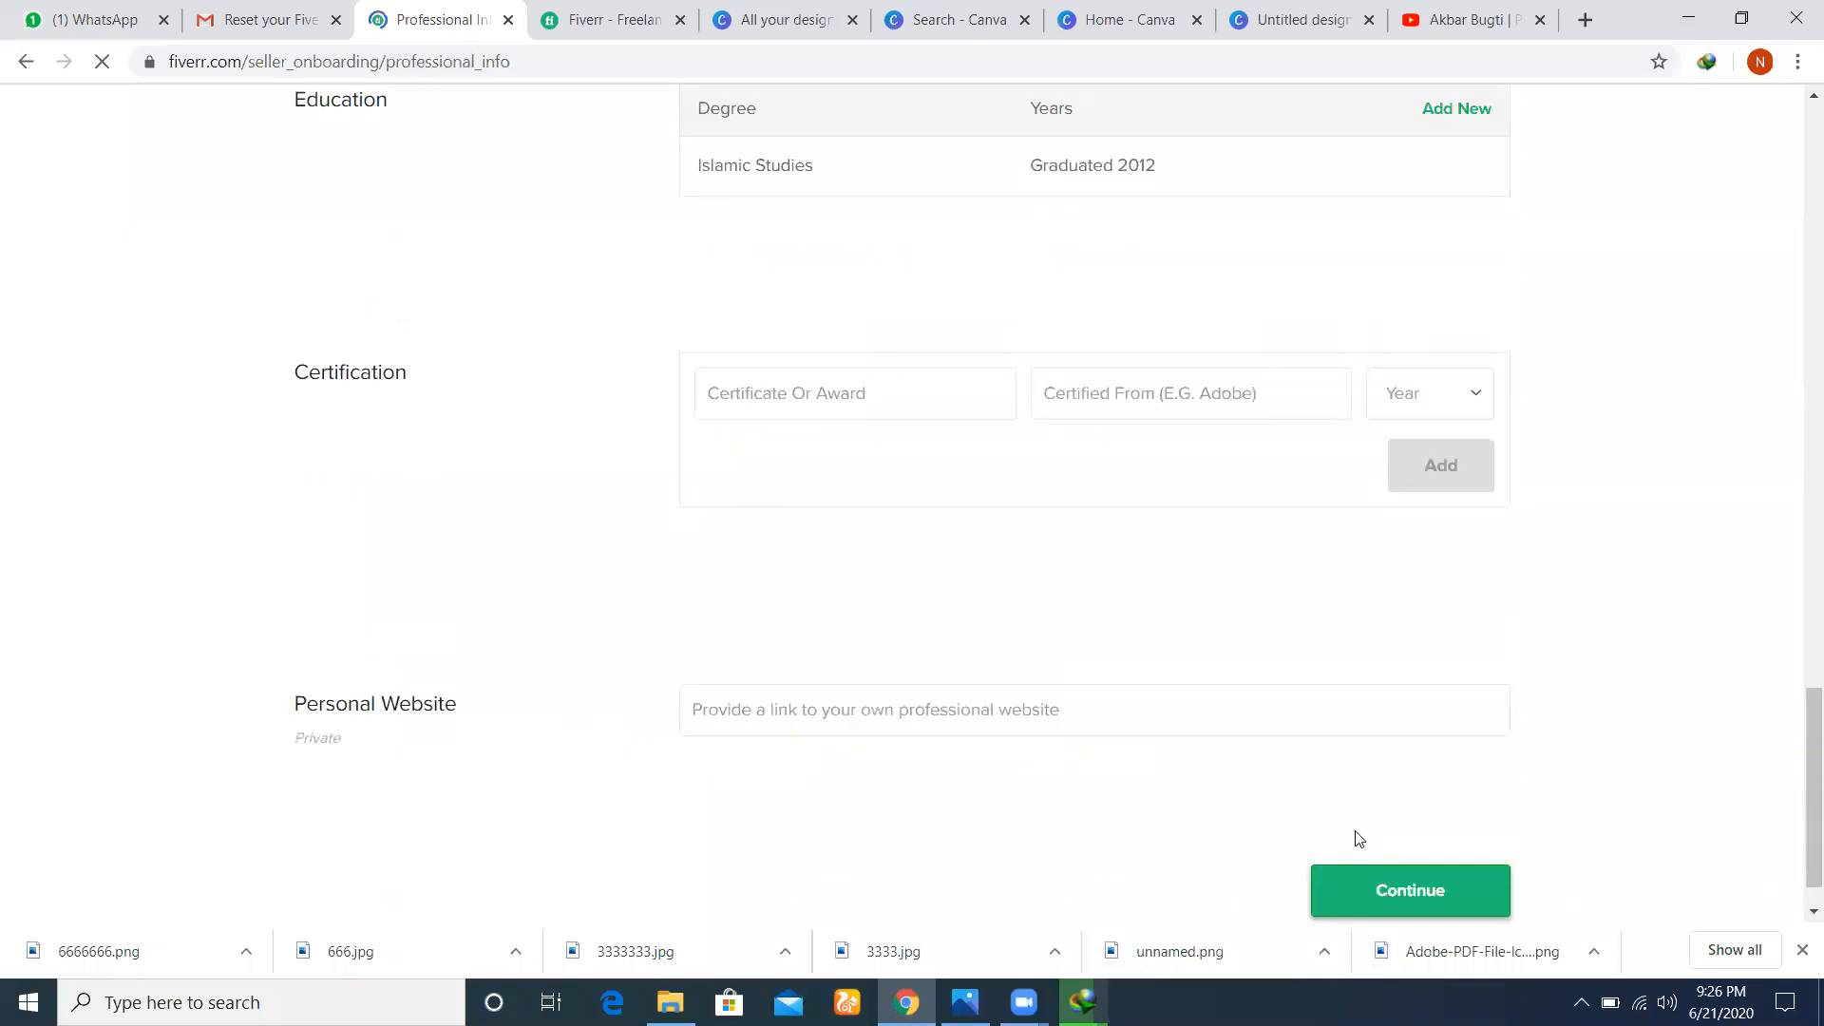
pyautogui.scroll(15, 1355, 839)
pyautogui.scroll(-5, 774, 598)
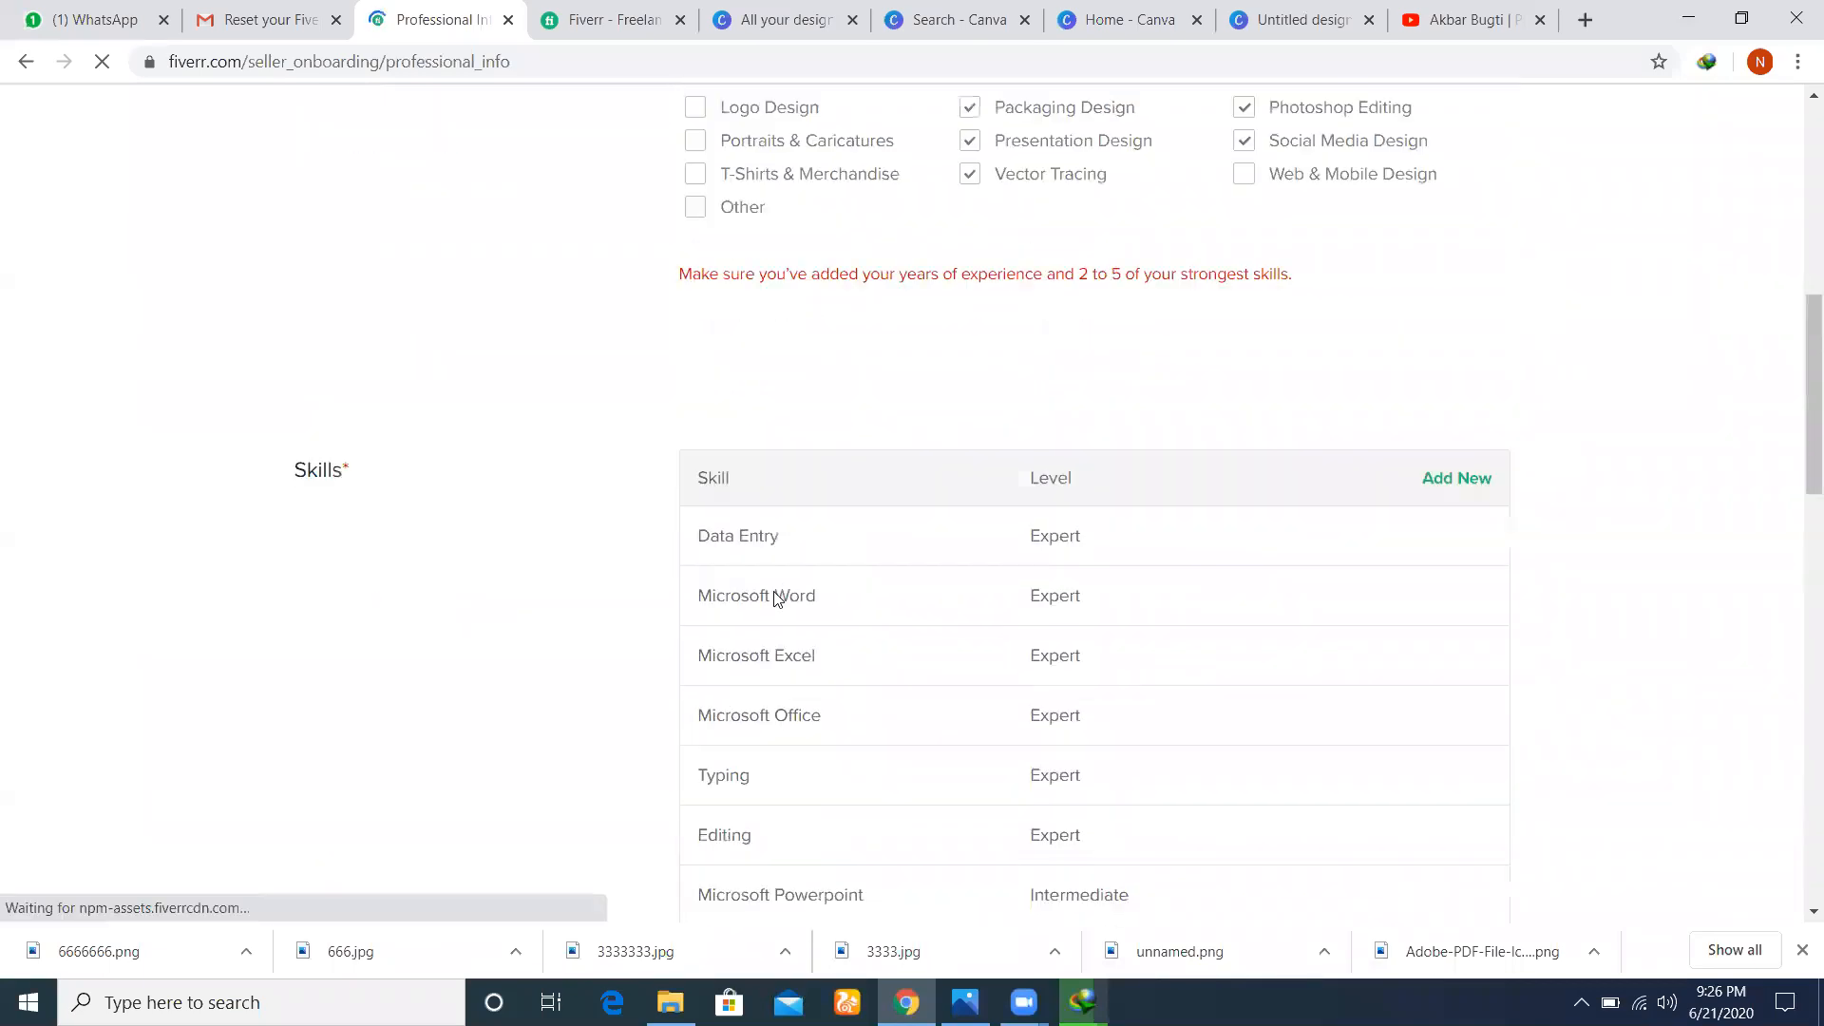
pyautogui.scroll(3, 757, 607)
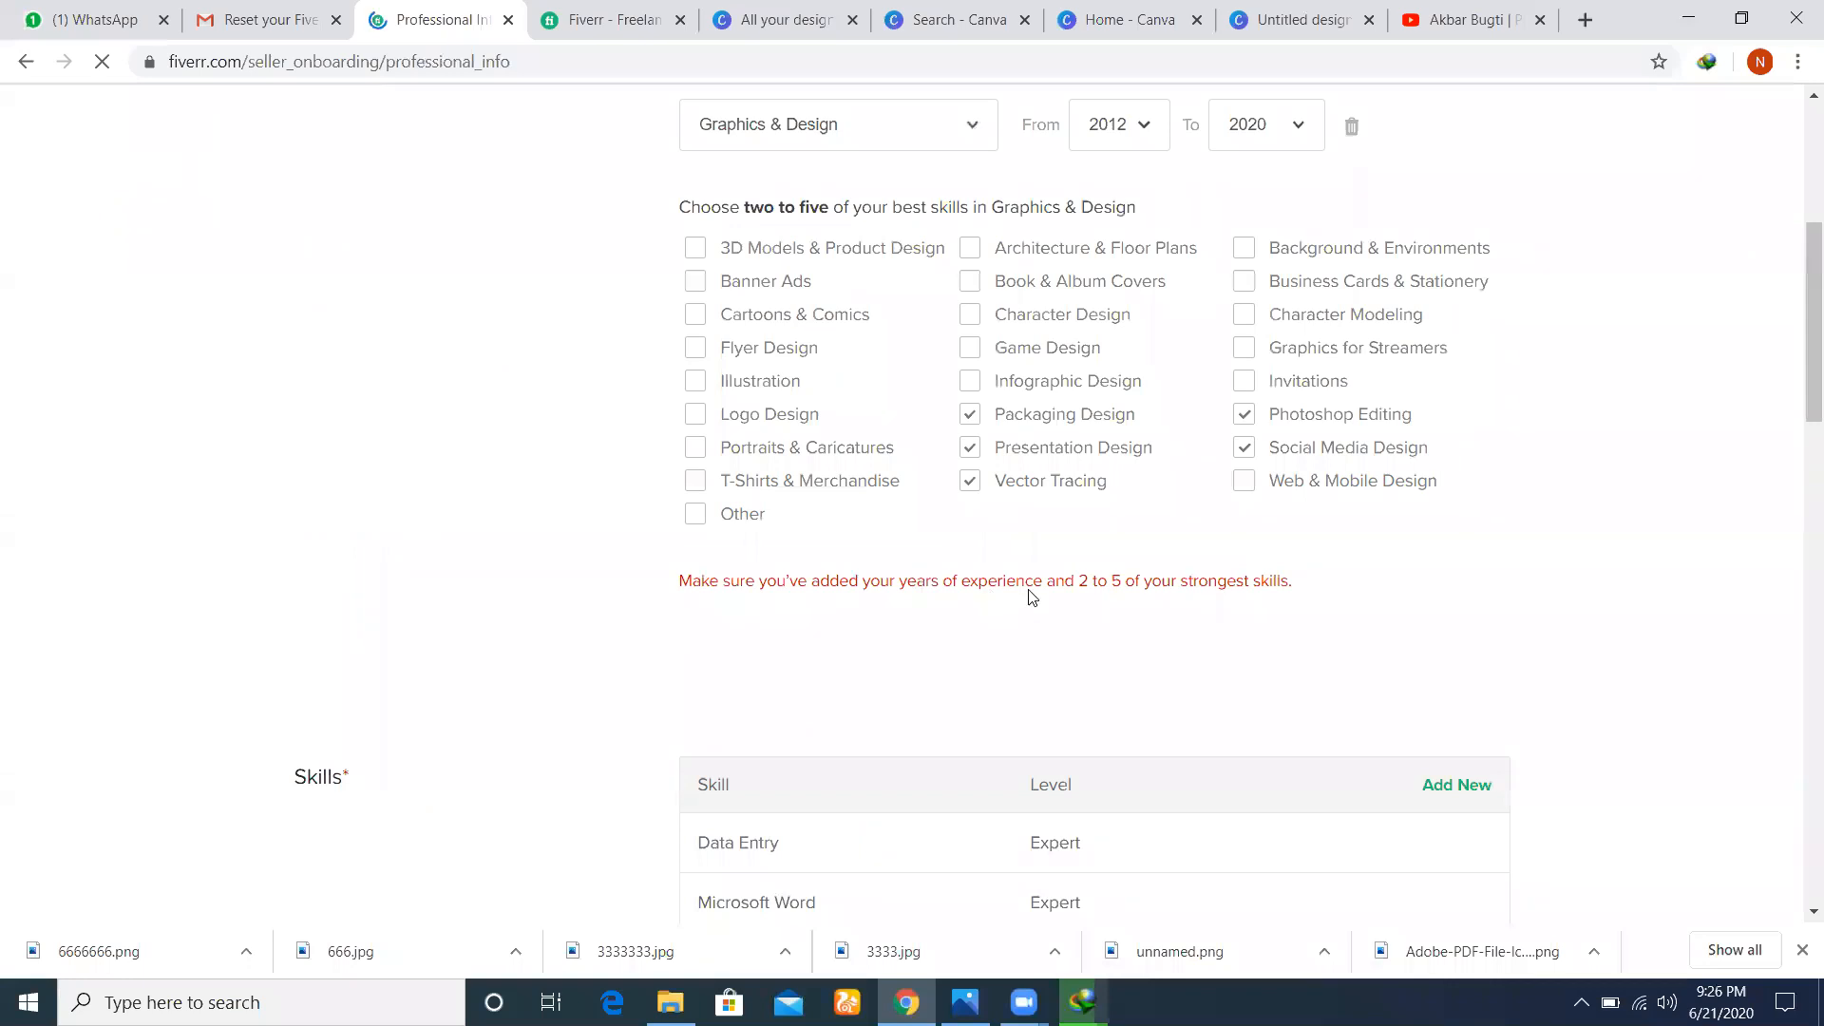
pyautogui.scroll(5, 1081, 557)
pyautogui.click(961, 508)
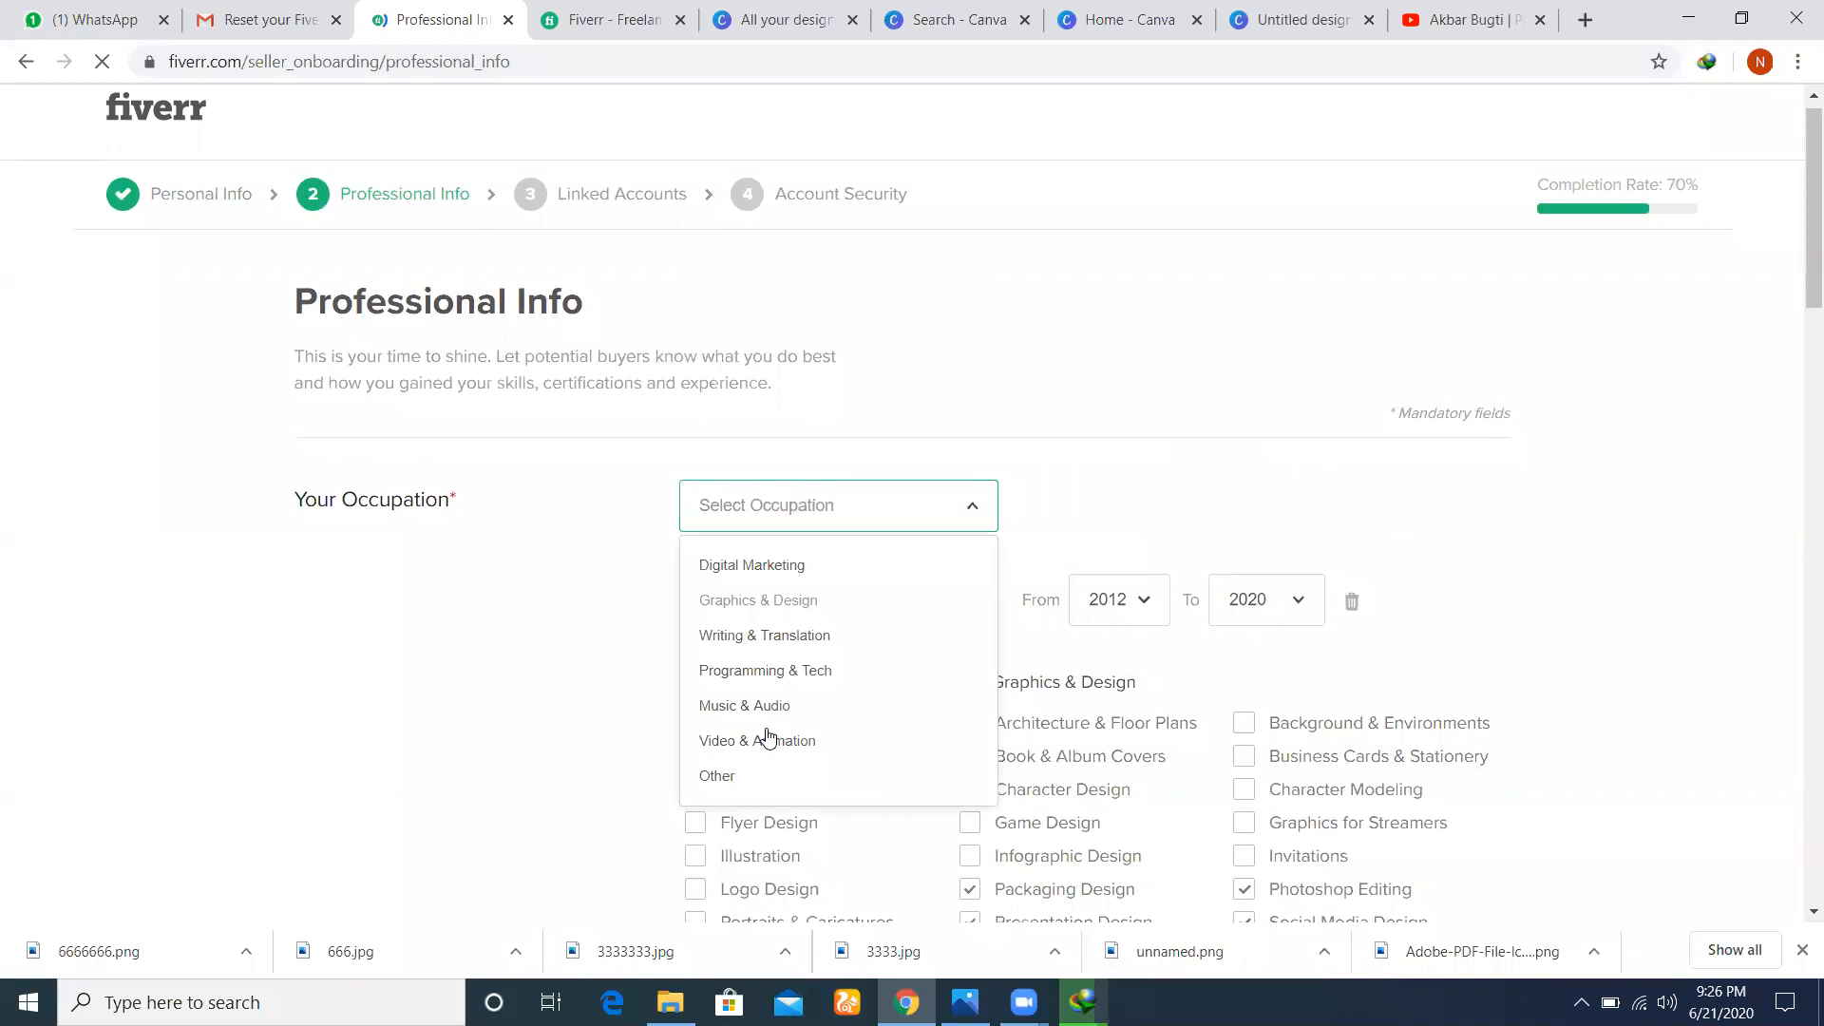
pyautogui.click(717, 775)
# Step: Set the Other occupation's period from 2012 to 2020 and choose Data Entry as one of its skills
pyautogui.scroll(-1, 1045, 475)
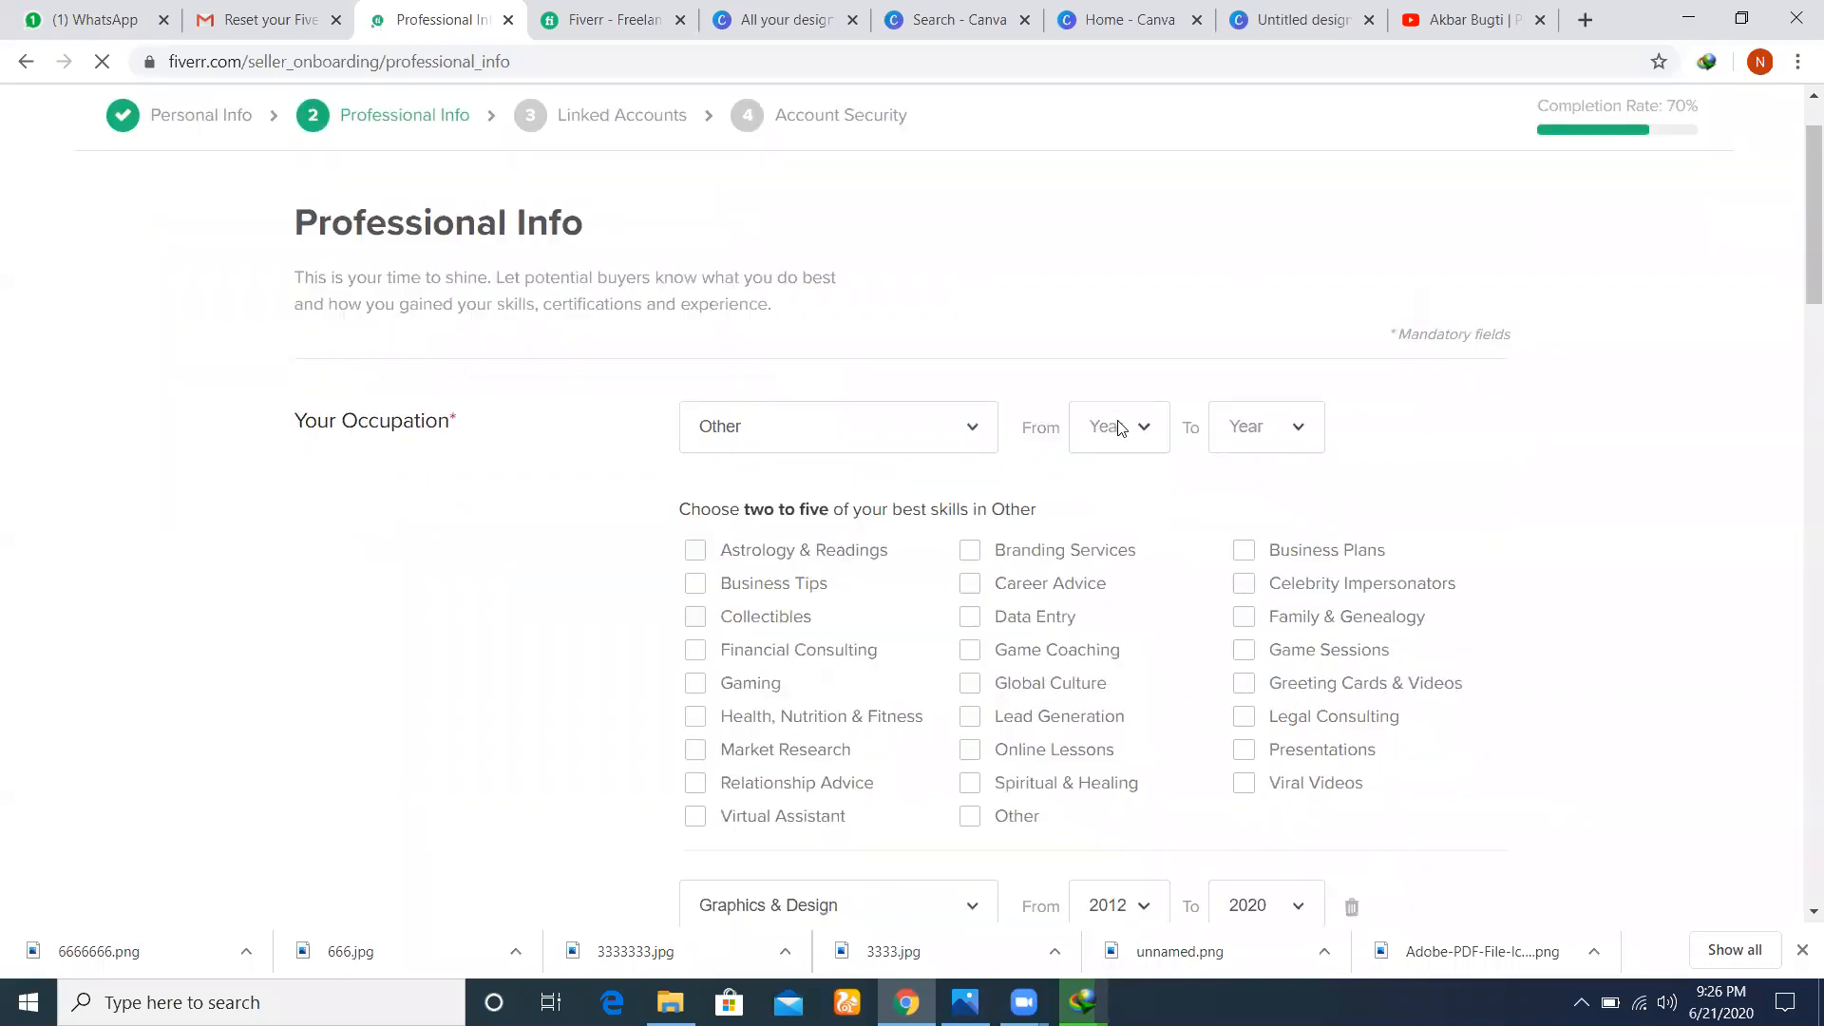
pyautogui.click(1136, 390)
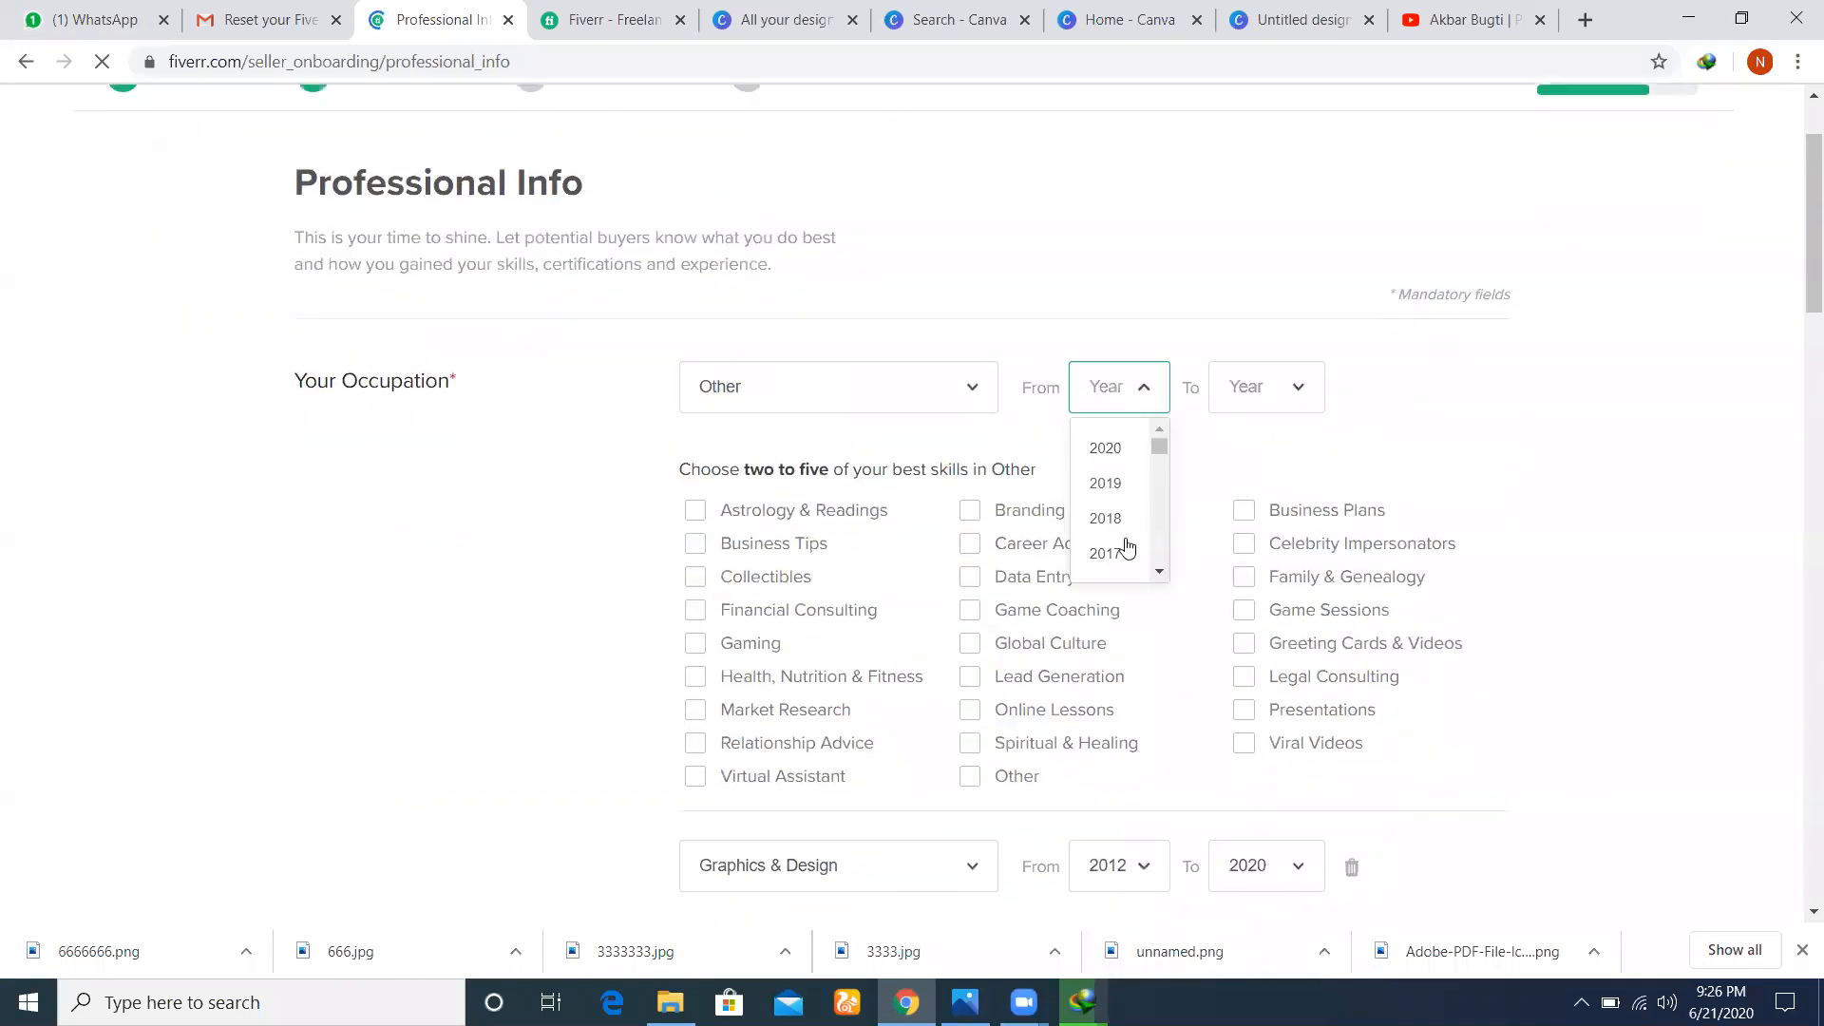
pyautogui.click(970, 609)
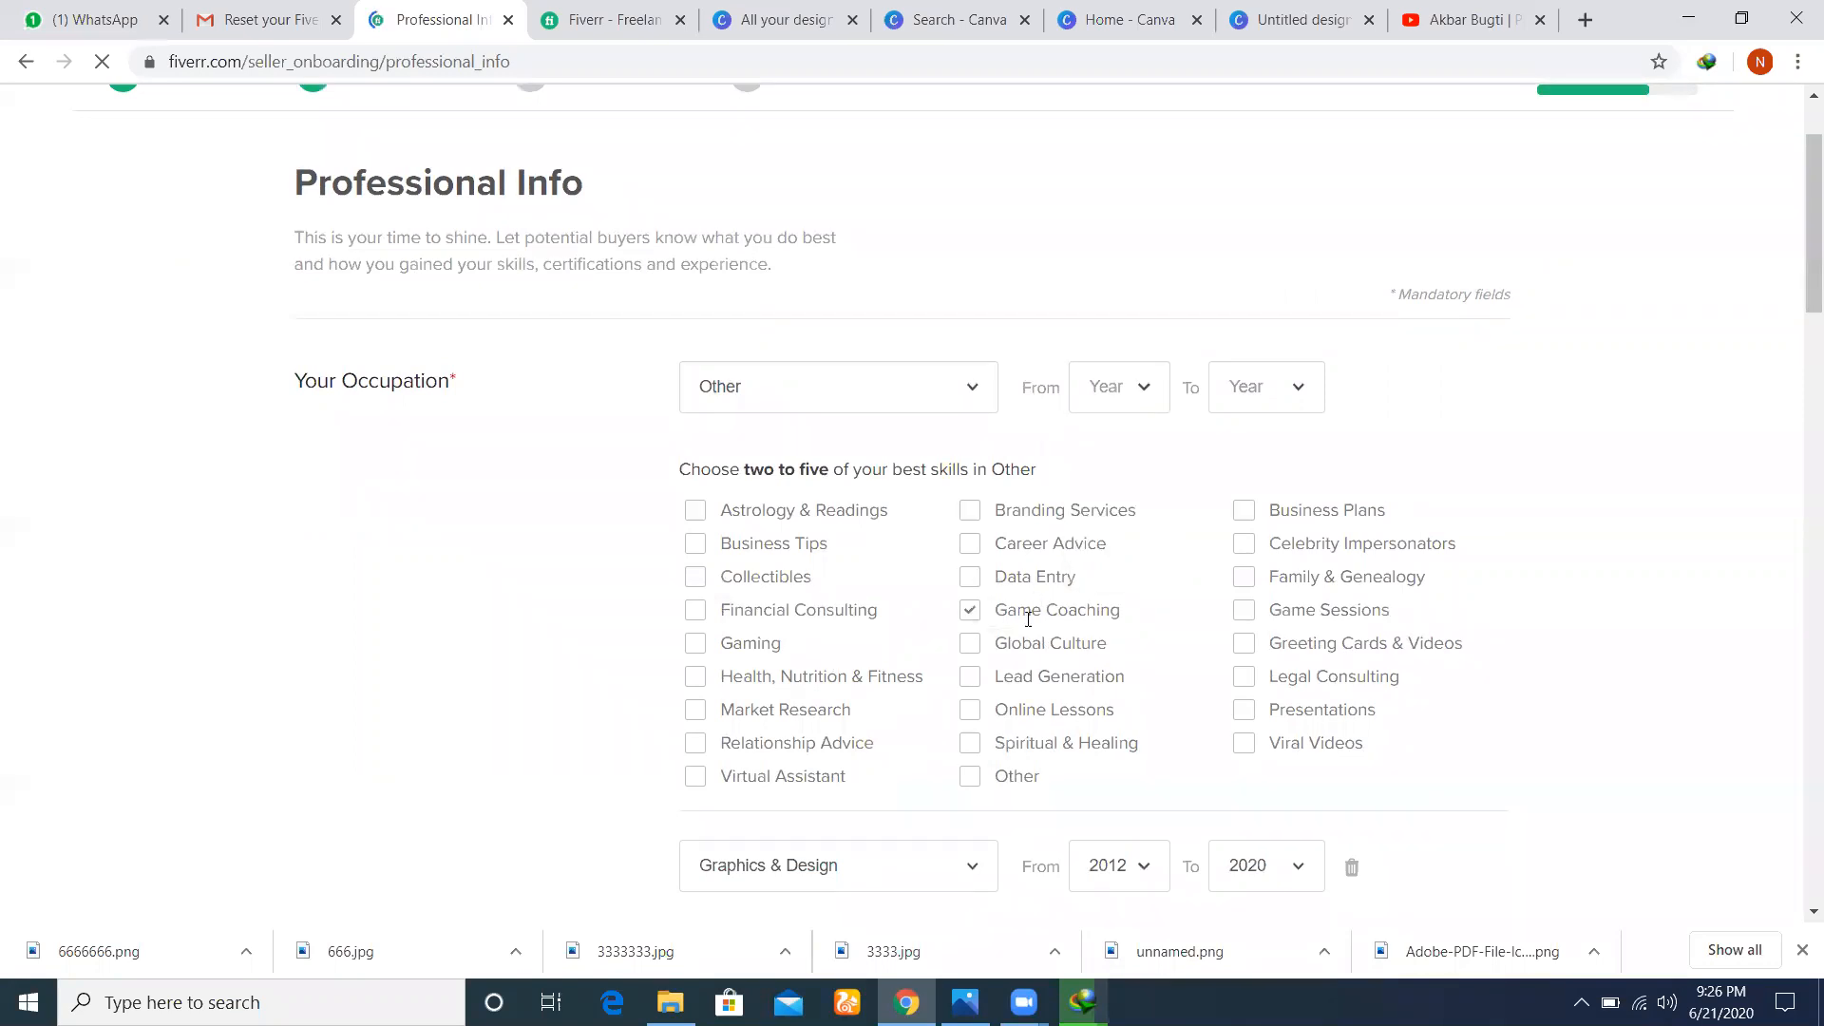
pyautogui.scroll(-6, 1081, 619)
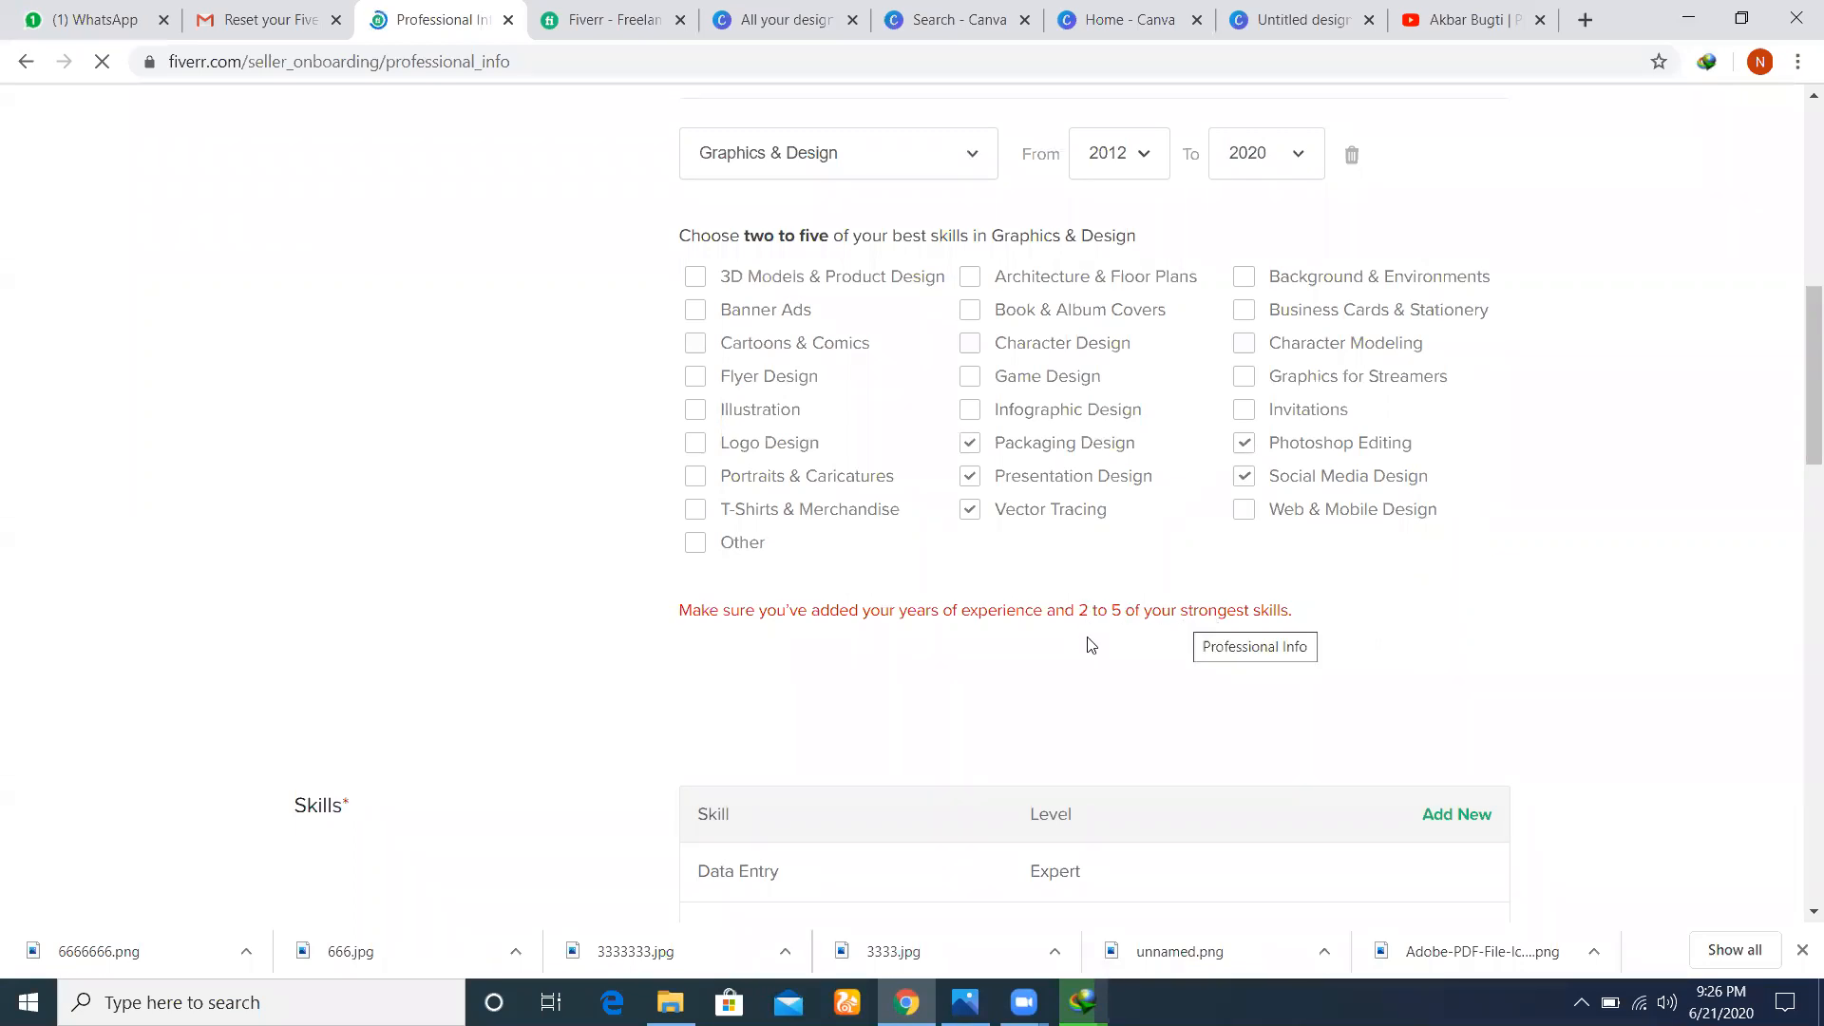
pyautogui.scroll(3, 1090, 645)
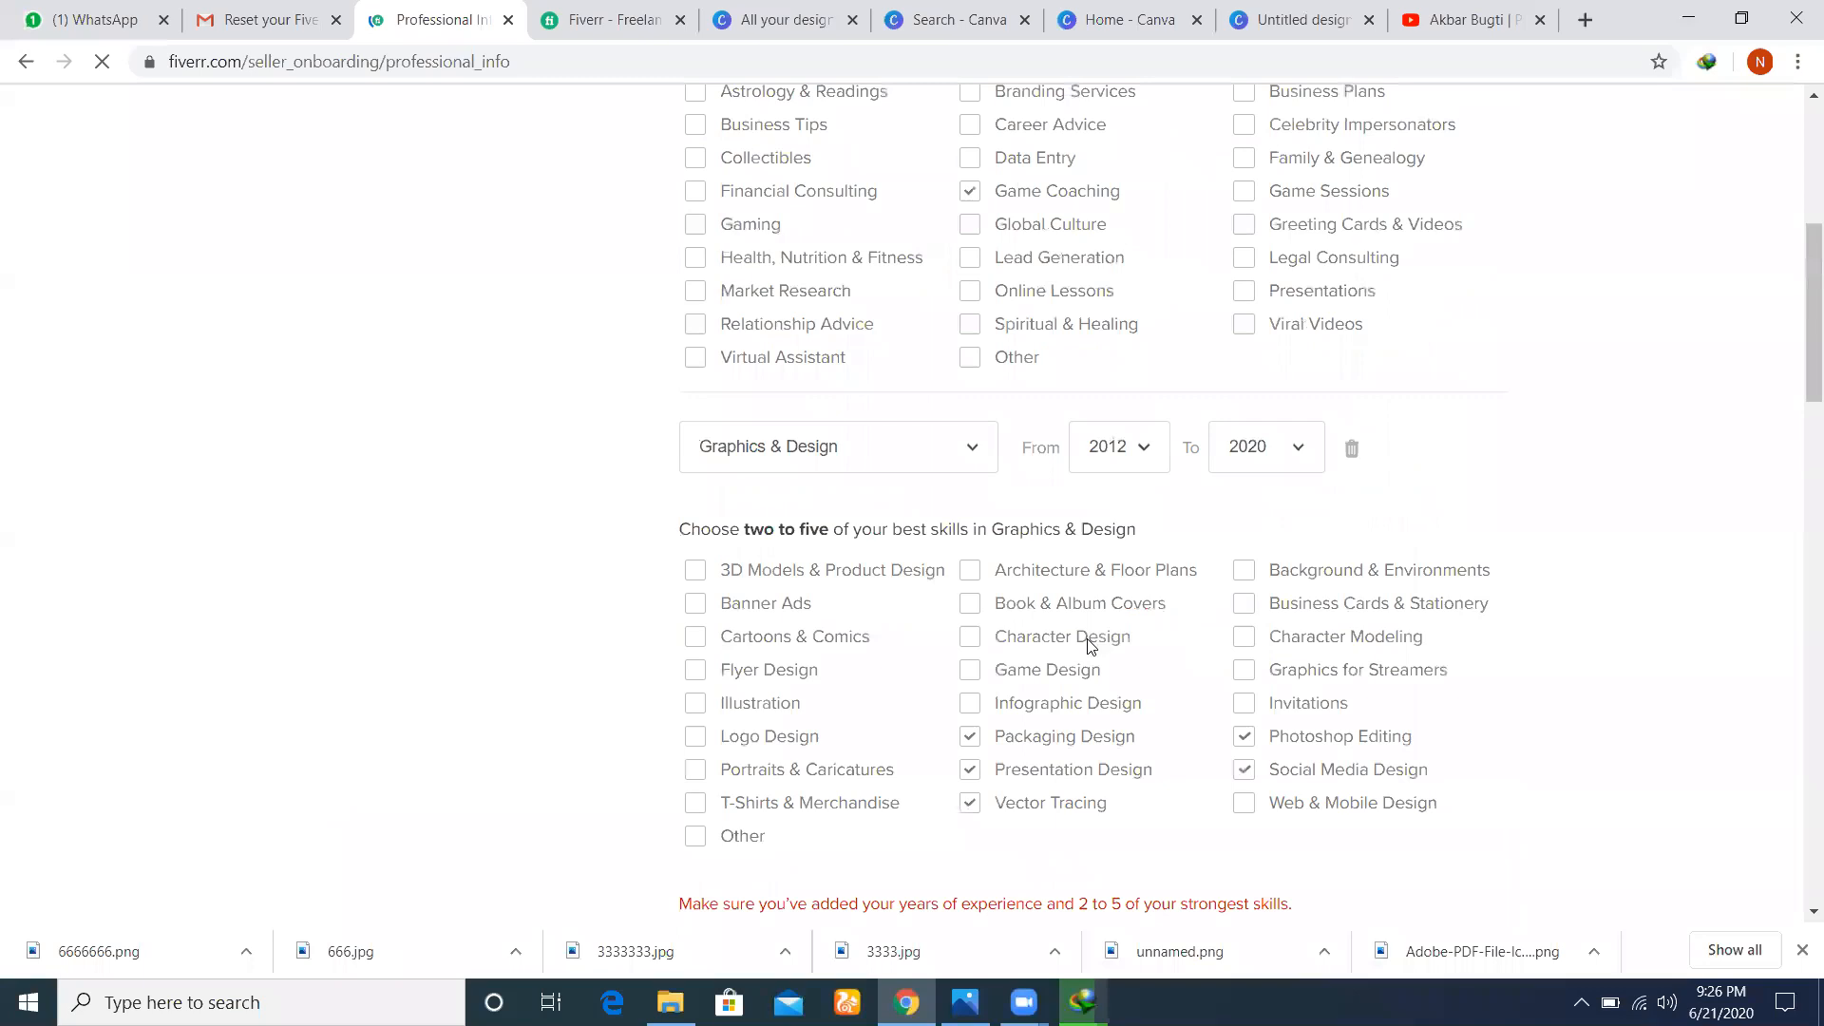
pyautogui.scroll(-10, 1089, 645)
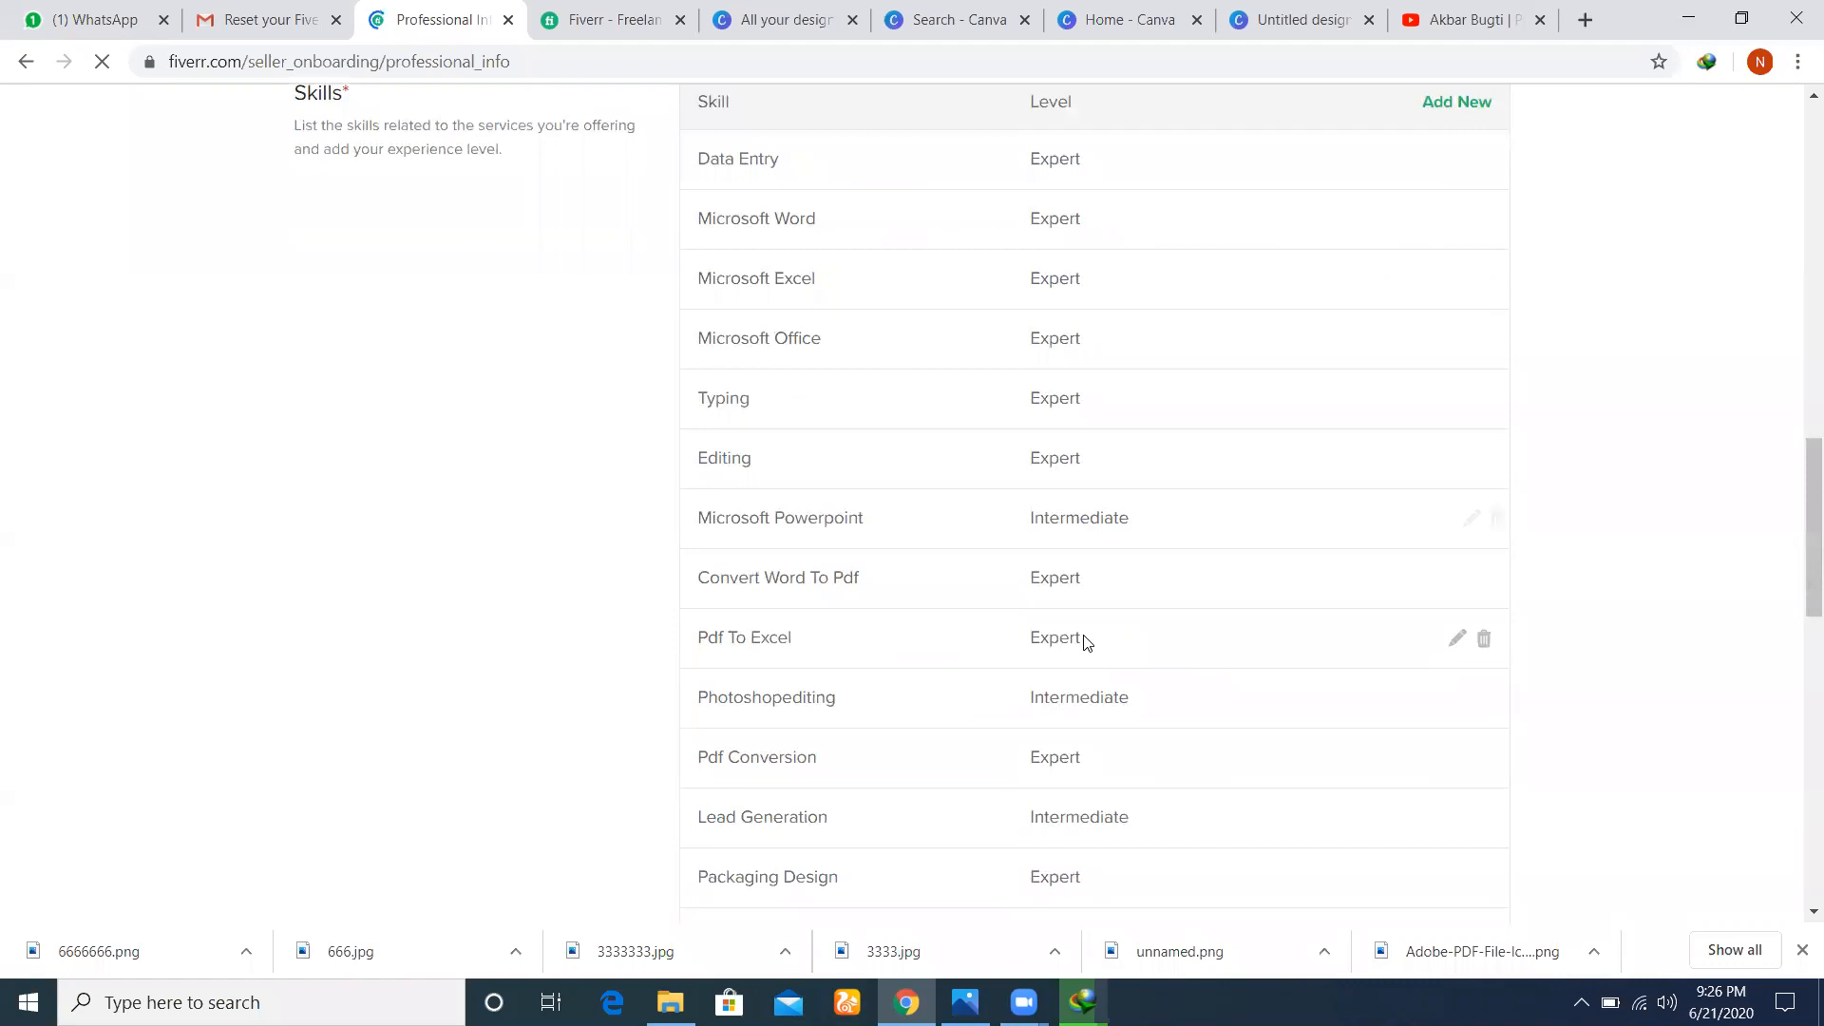
pyautogui.scroll(-1, 1083, 641)
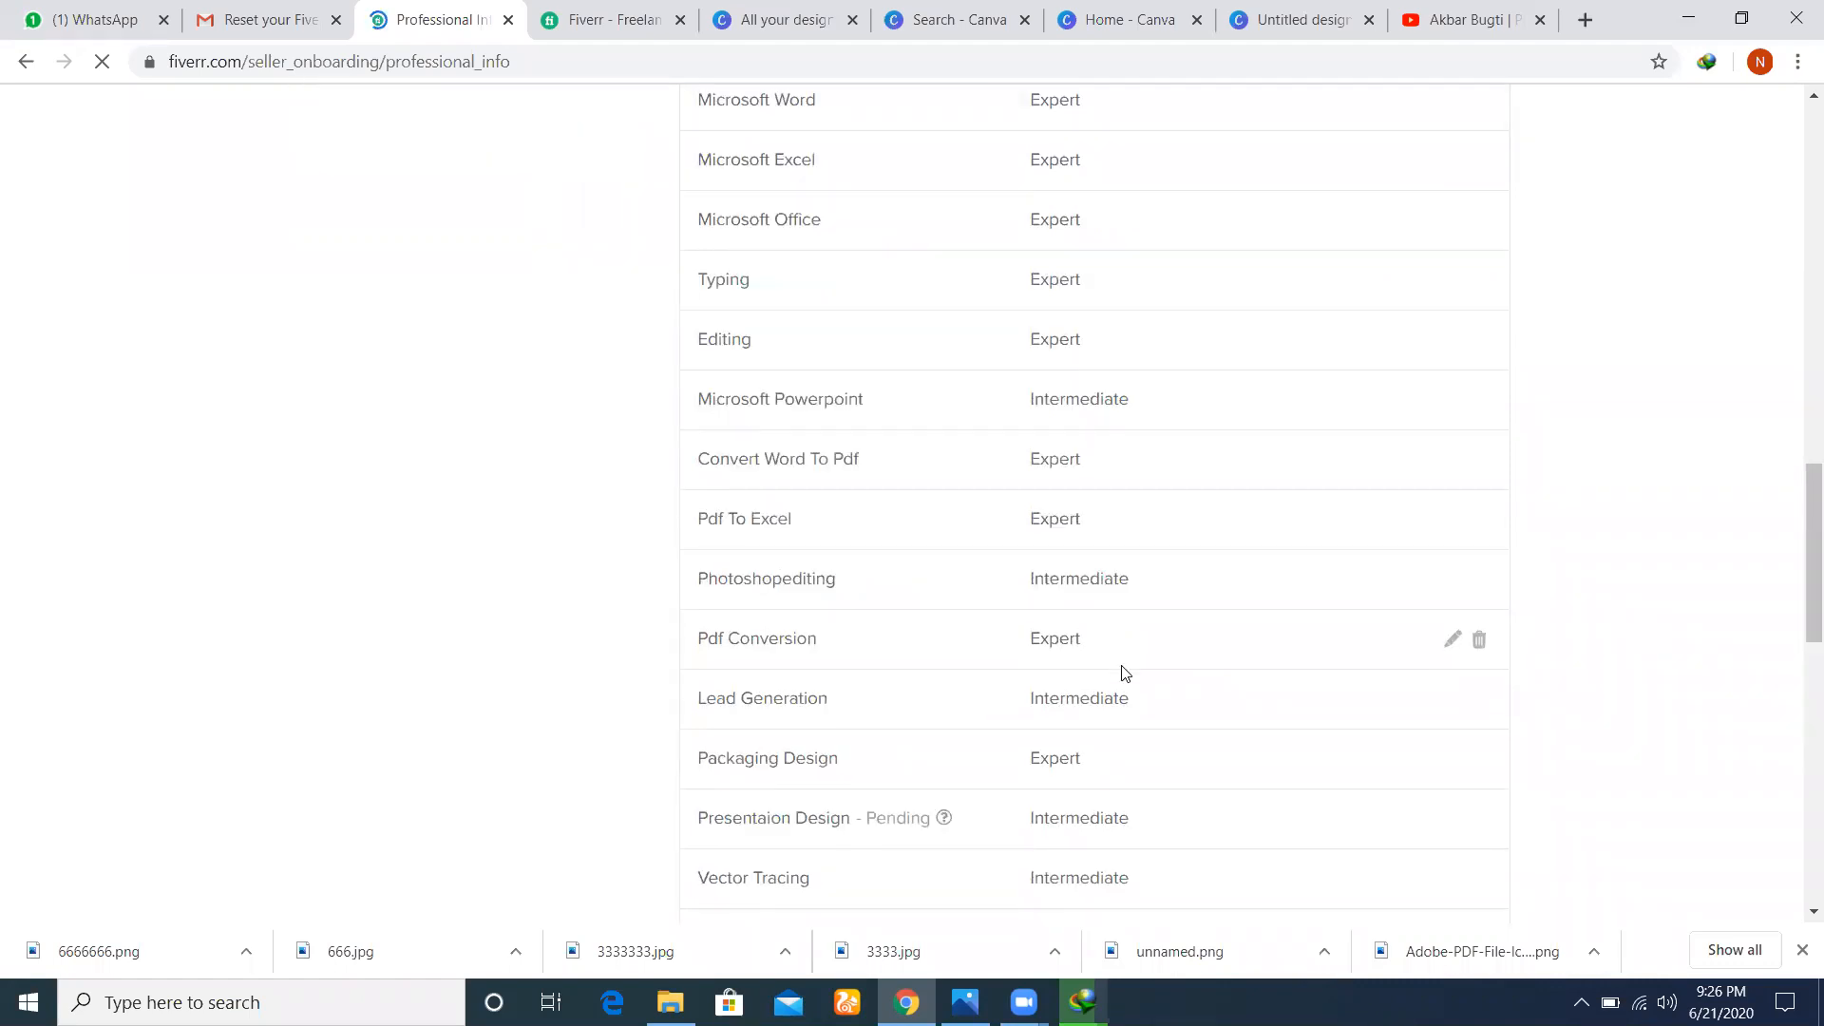
pyautogui.scroll(10, 1116, 613)
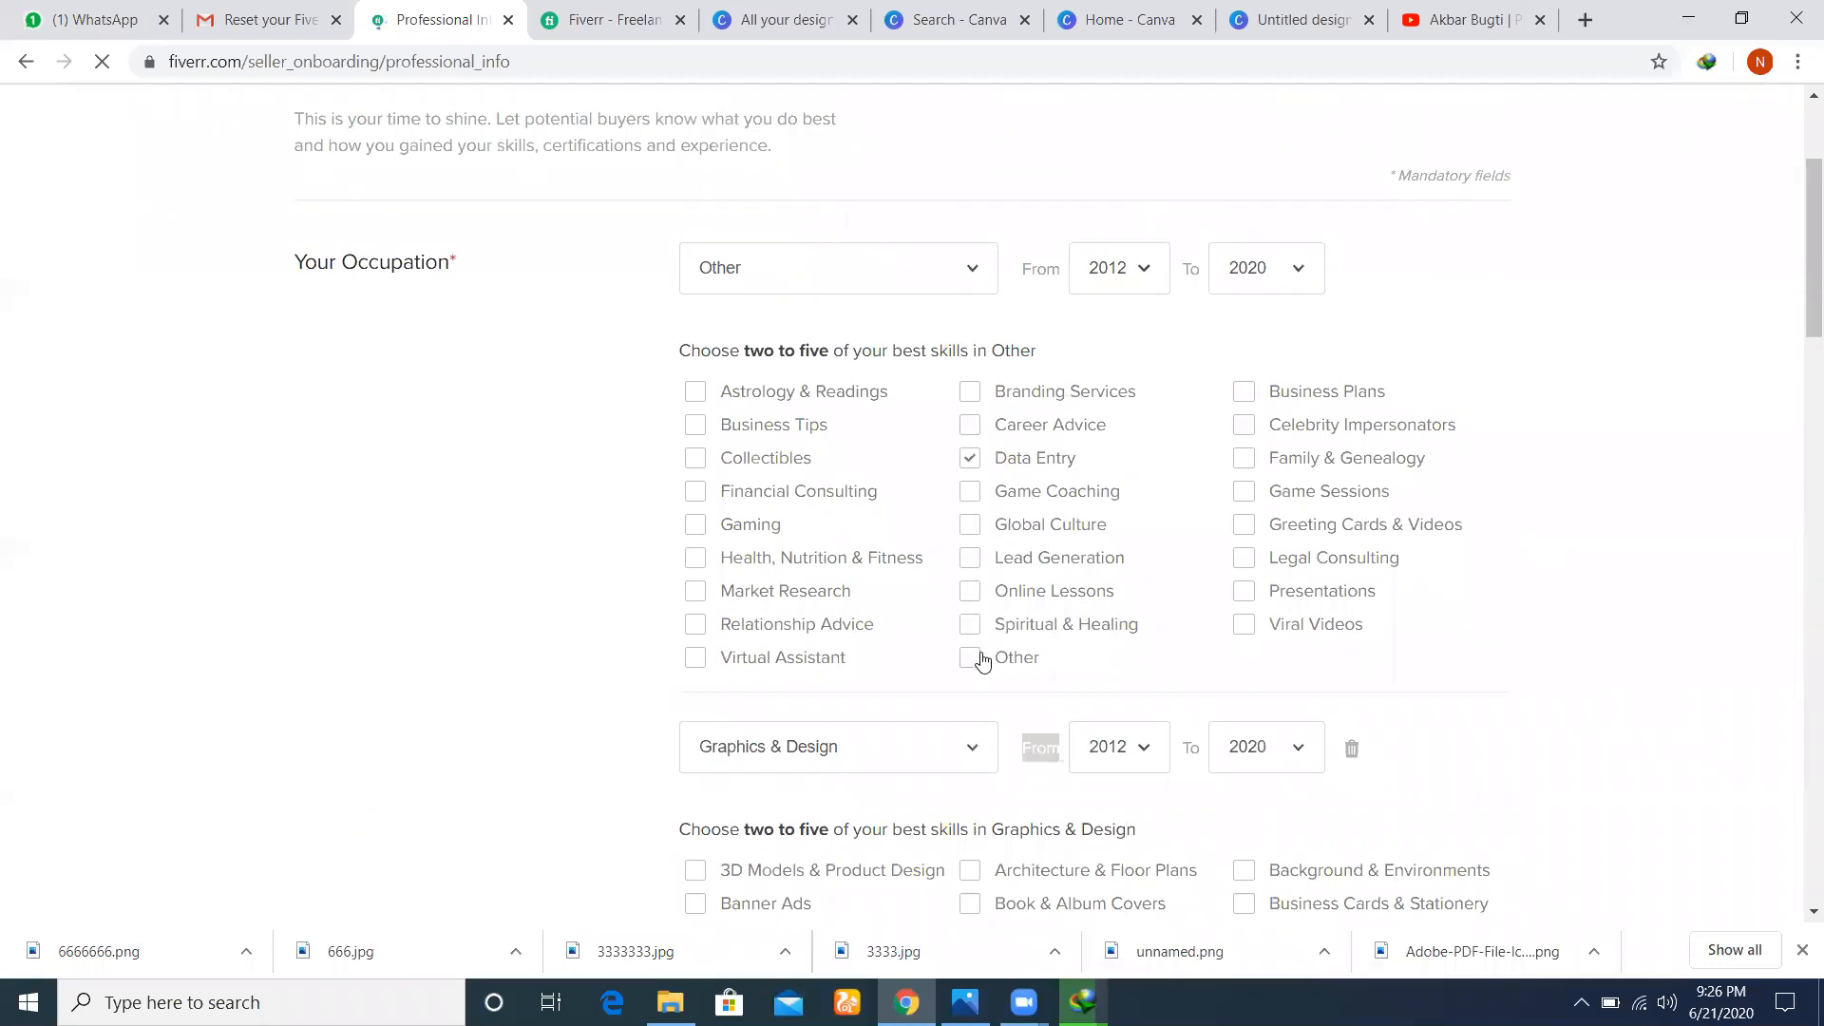
# Step: Add Lead Generation and Presentations to the Other occupation's skills and continue to Linked Accounts
pyautogui.click(971, 559)
pyautogui.click(1244, 593)
pyautogui.scroll(-15, 1371, 819)
pyautogui.scroll(-10, 1042, 630)
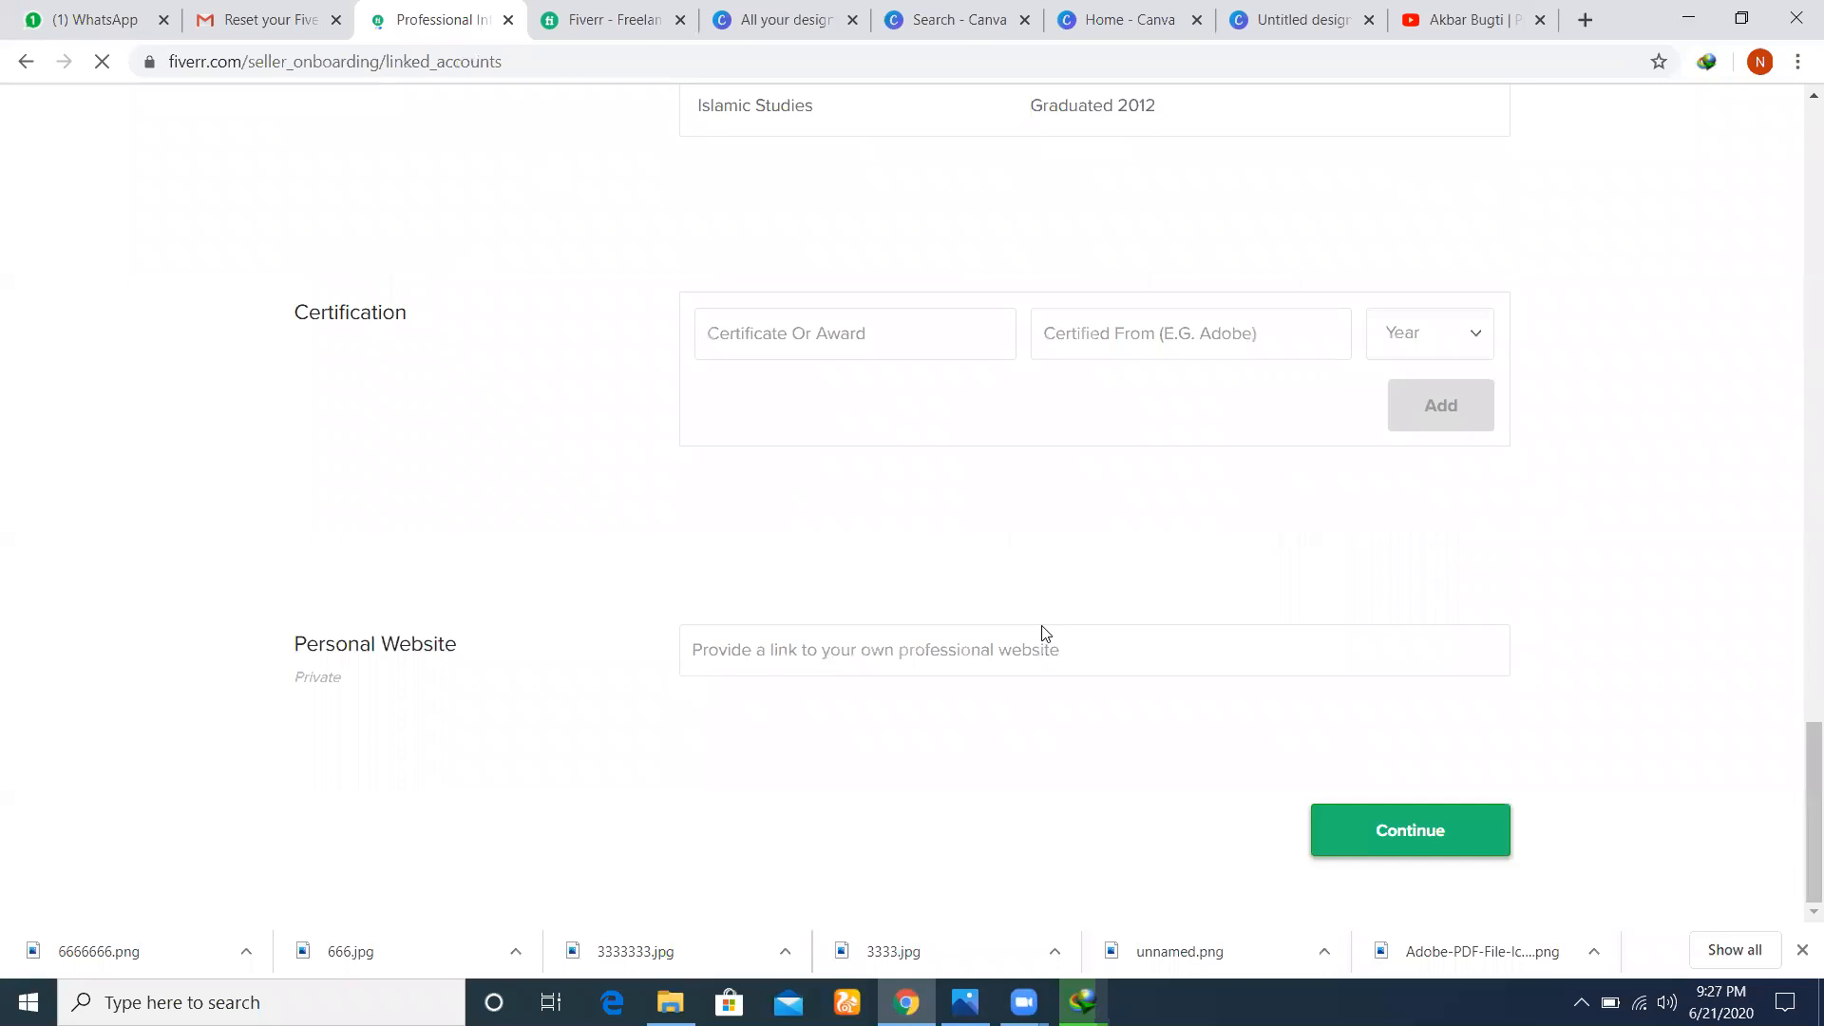
# Step: Look through the social and professional accounts in Linked Accounts and continue through onboarding to the new gig form
pyautogui.scroll(-6, 1182, 784)
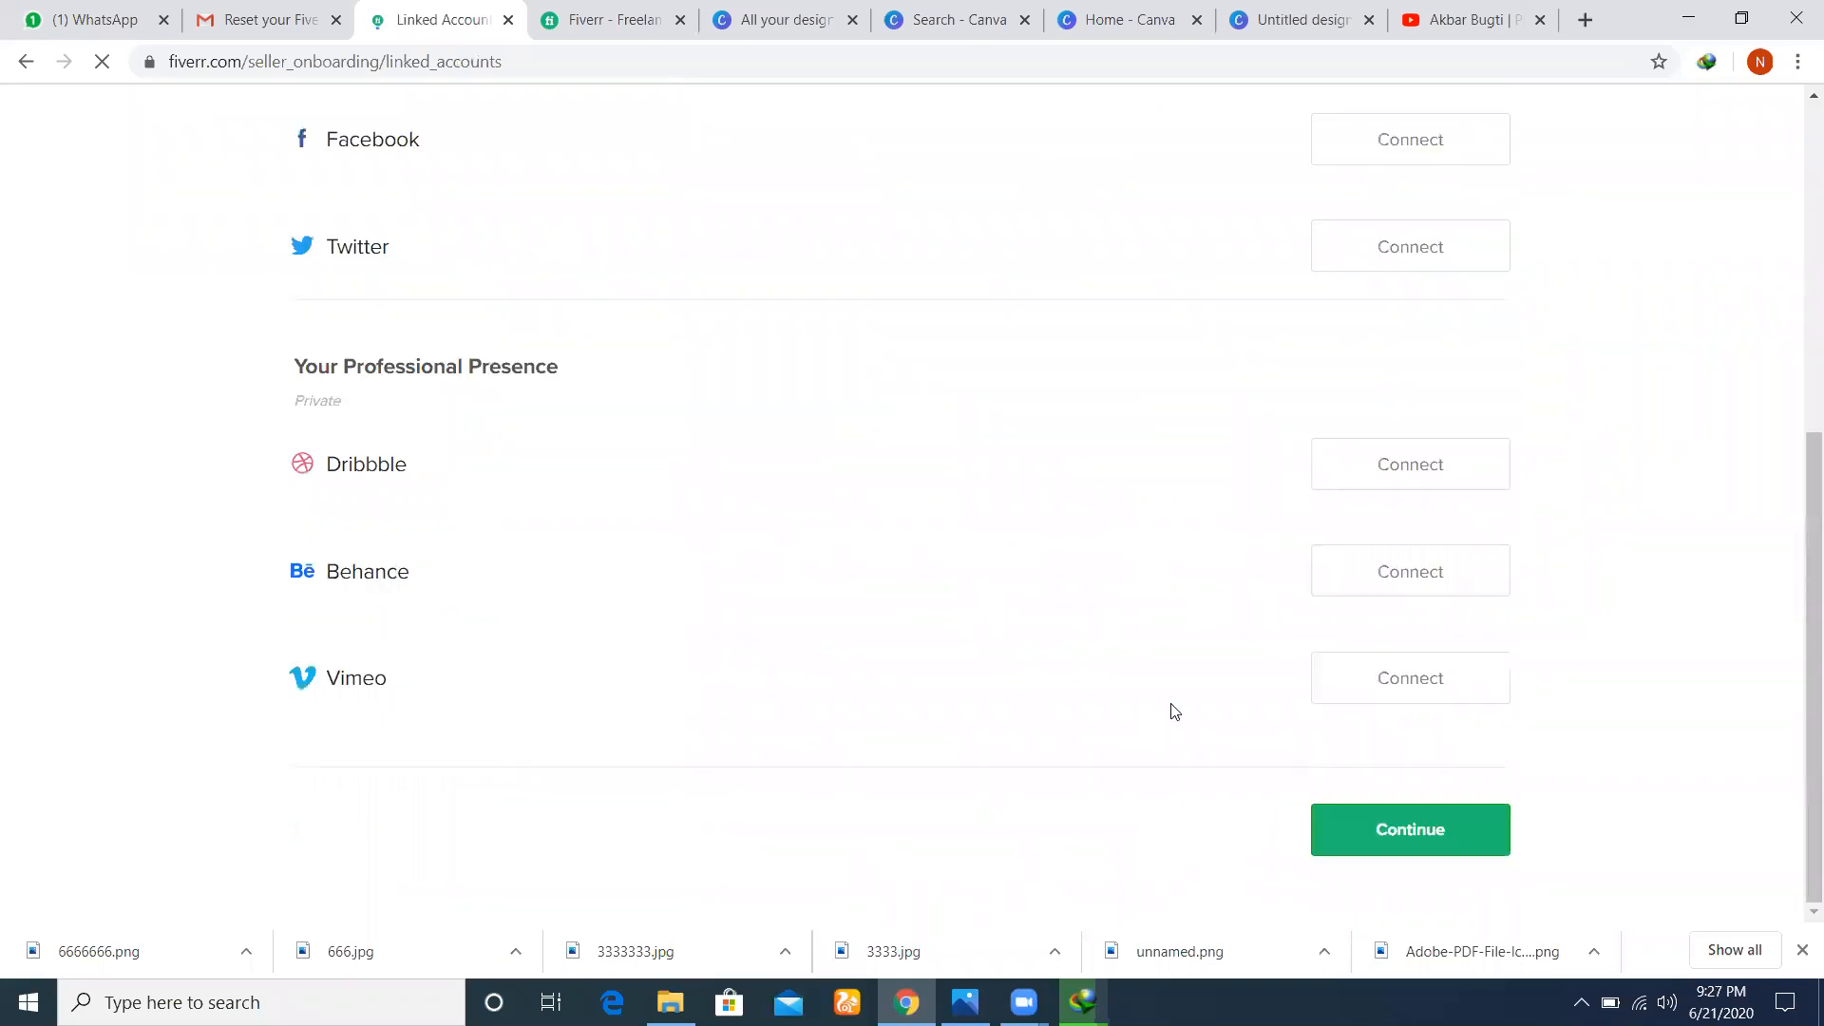
pyautogui.scroll(4, 1083, 680)
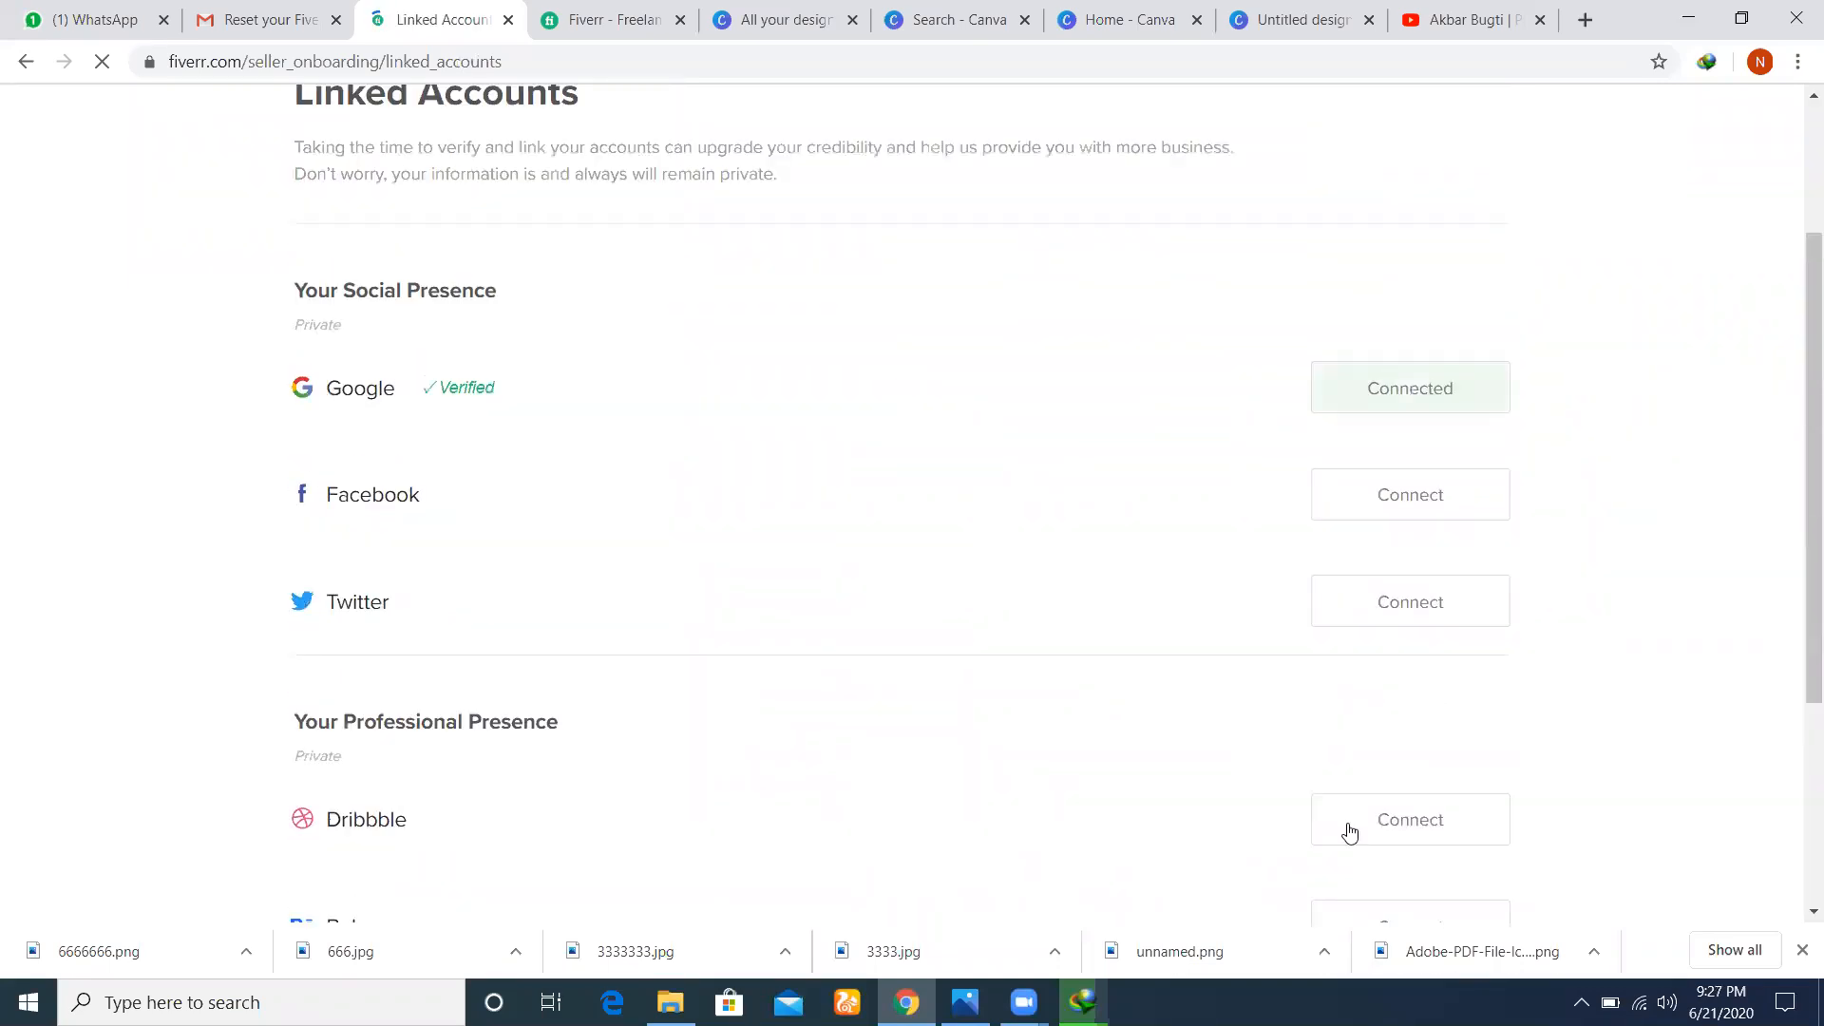
pyautogui.click(1350, 758)
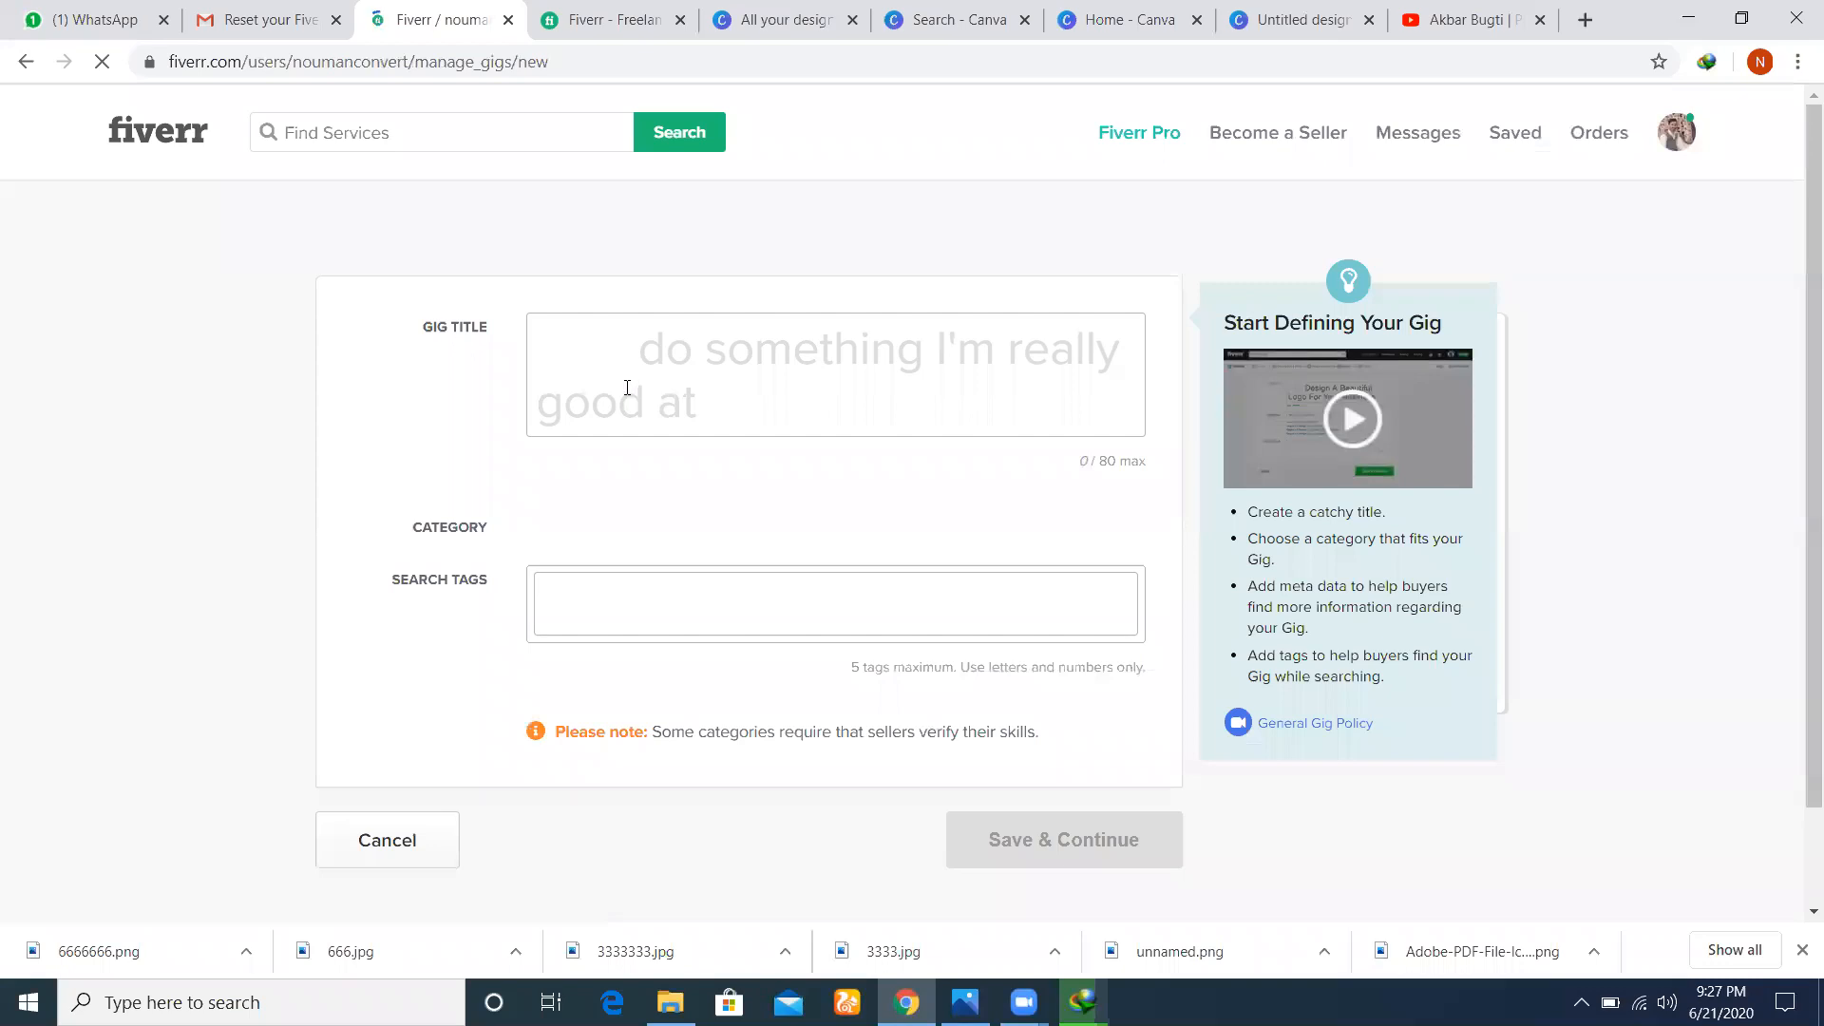
# Step: Close the download-complete dialog and place the cursor in the Gig Title field of the new gig form
pyautogui.click(562, 367)
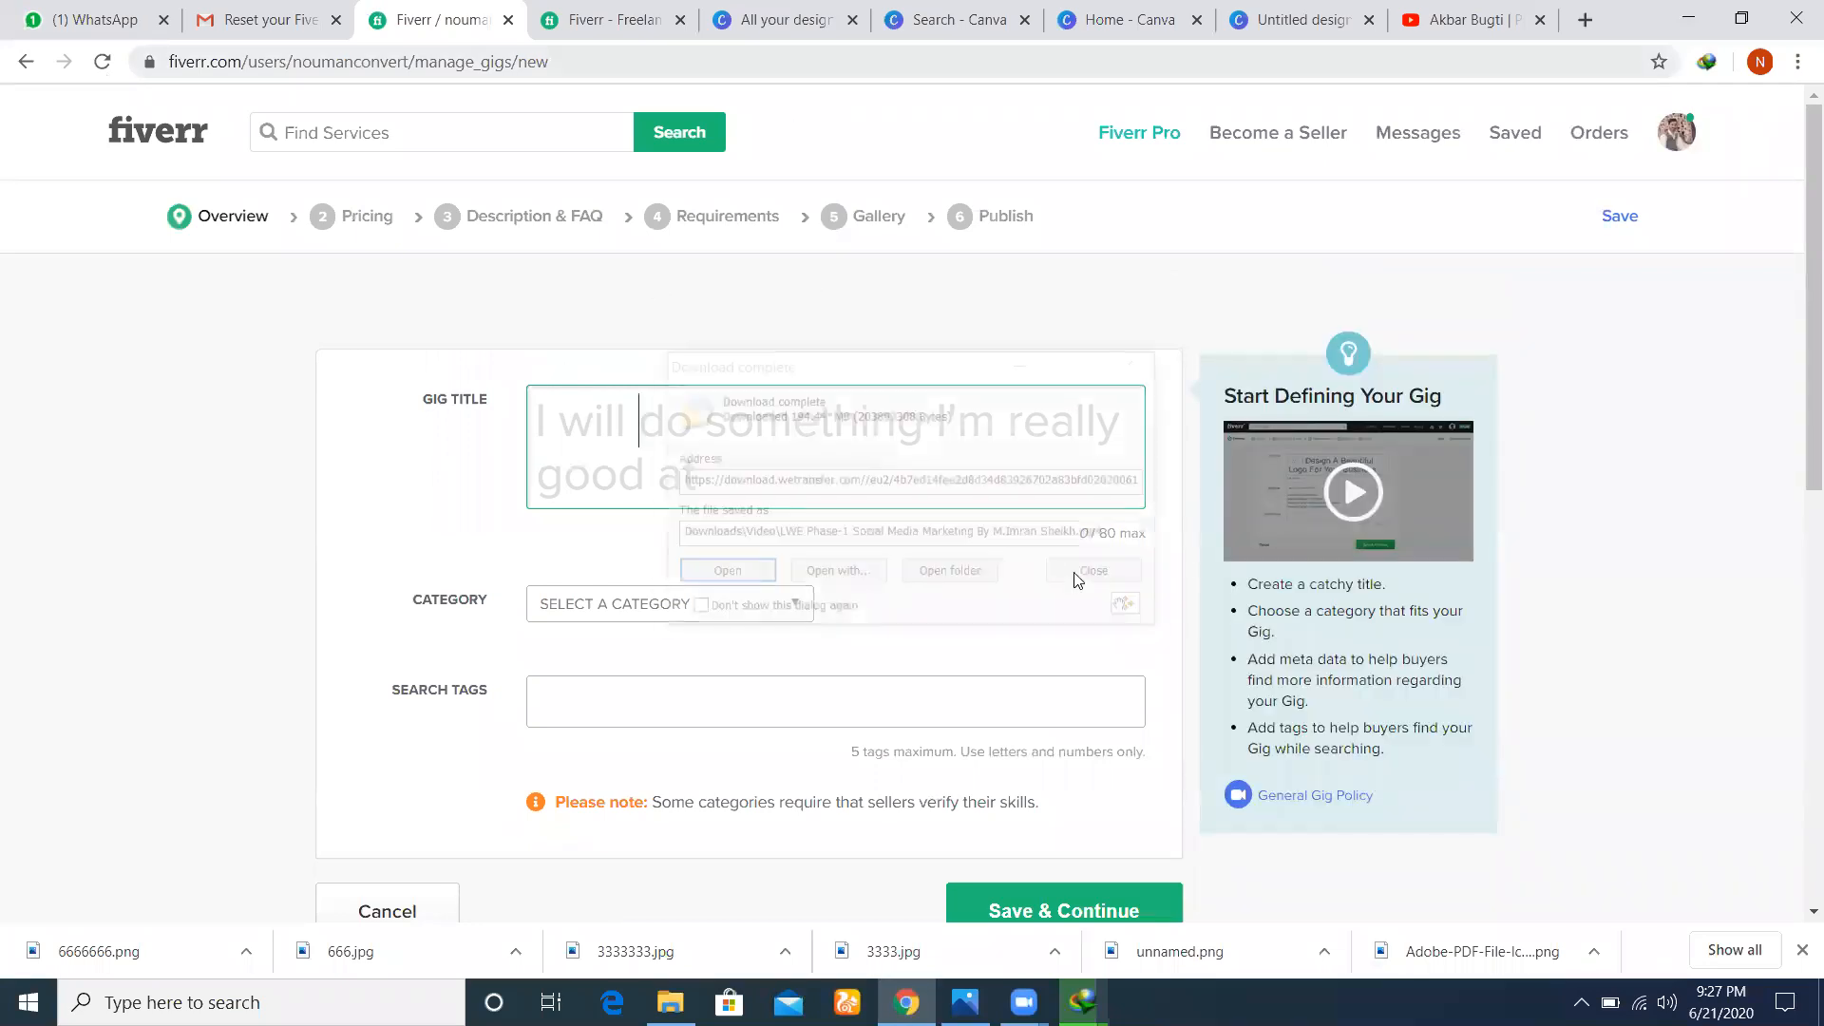
pyautogui.click(1074, 572)
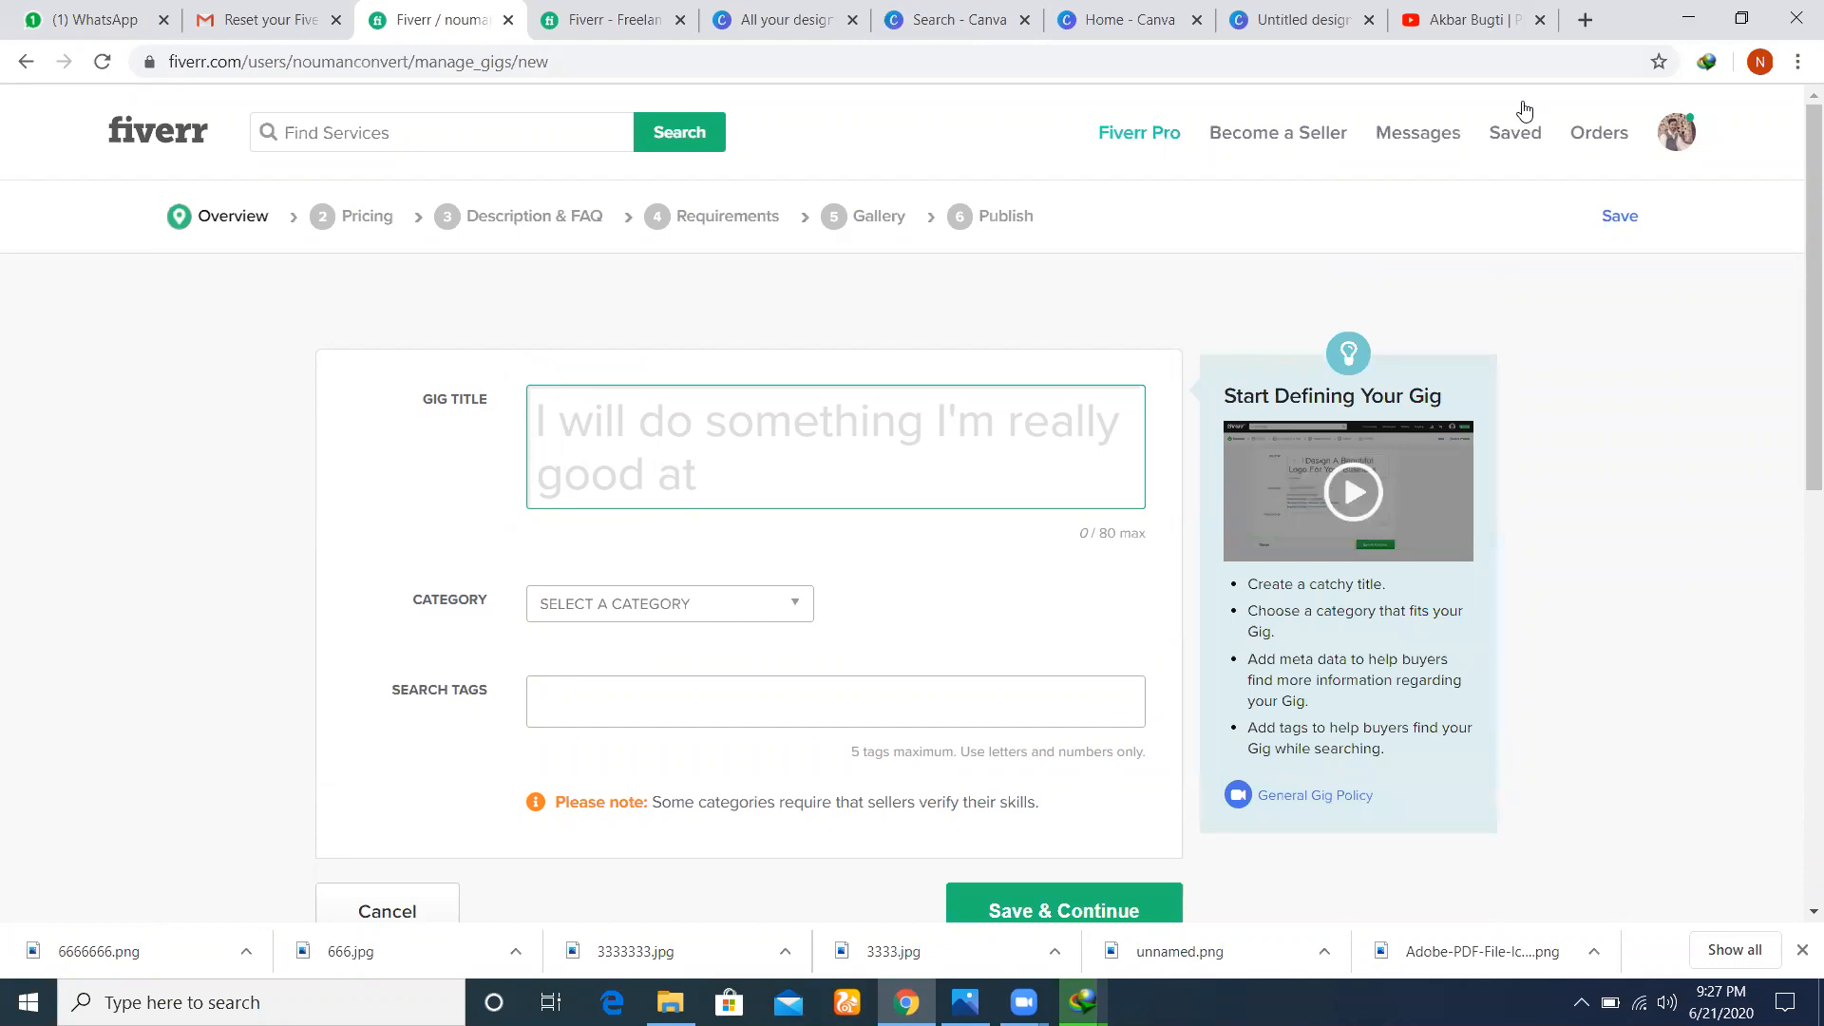
pyautogui.click(776, 277)
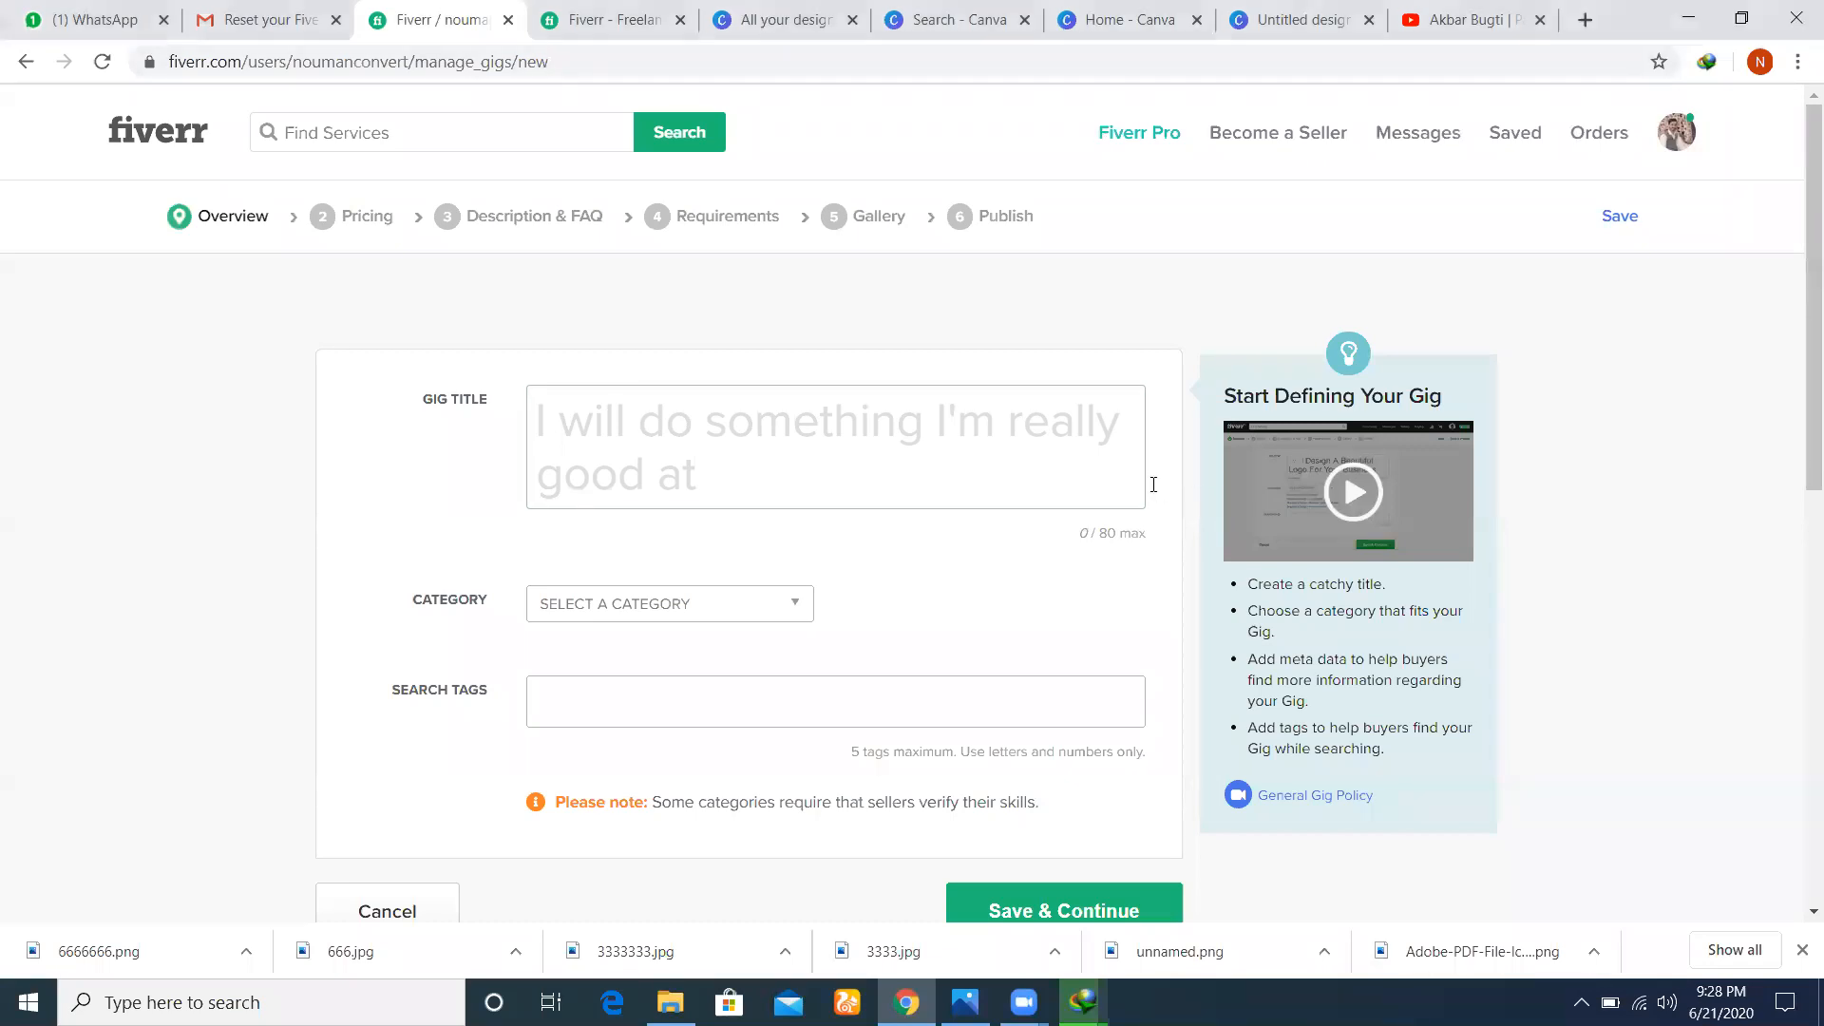
pyautogui.click(591, 438)
pyautogui.click(564, 438)
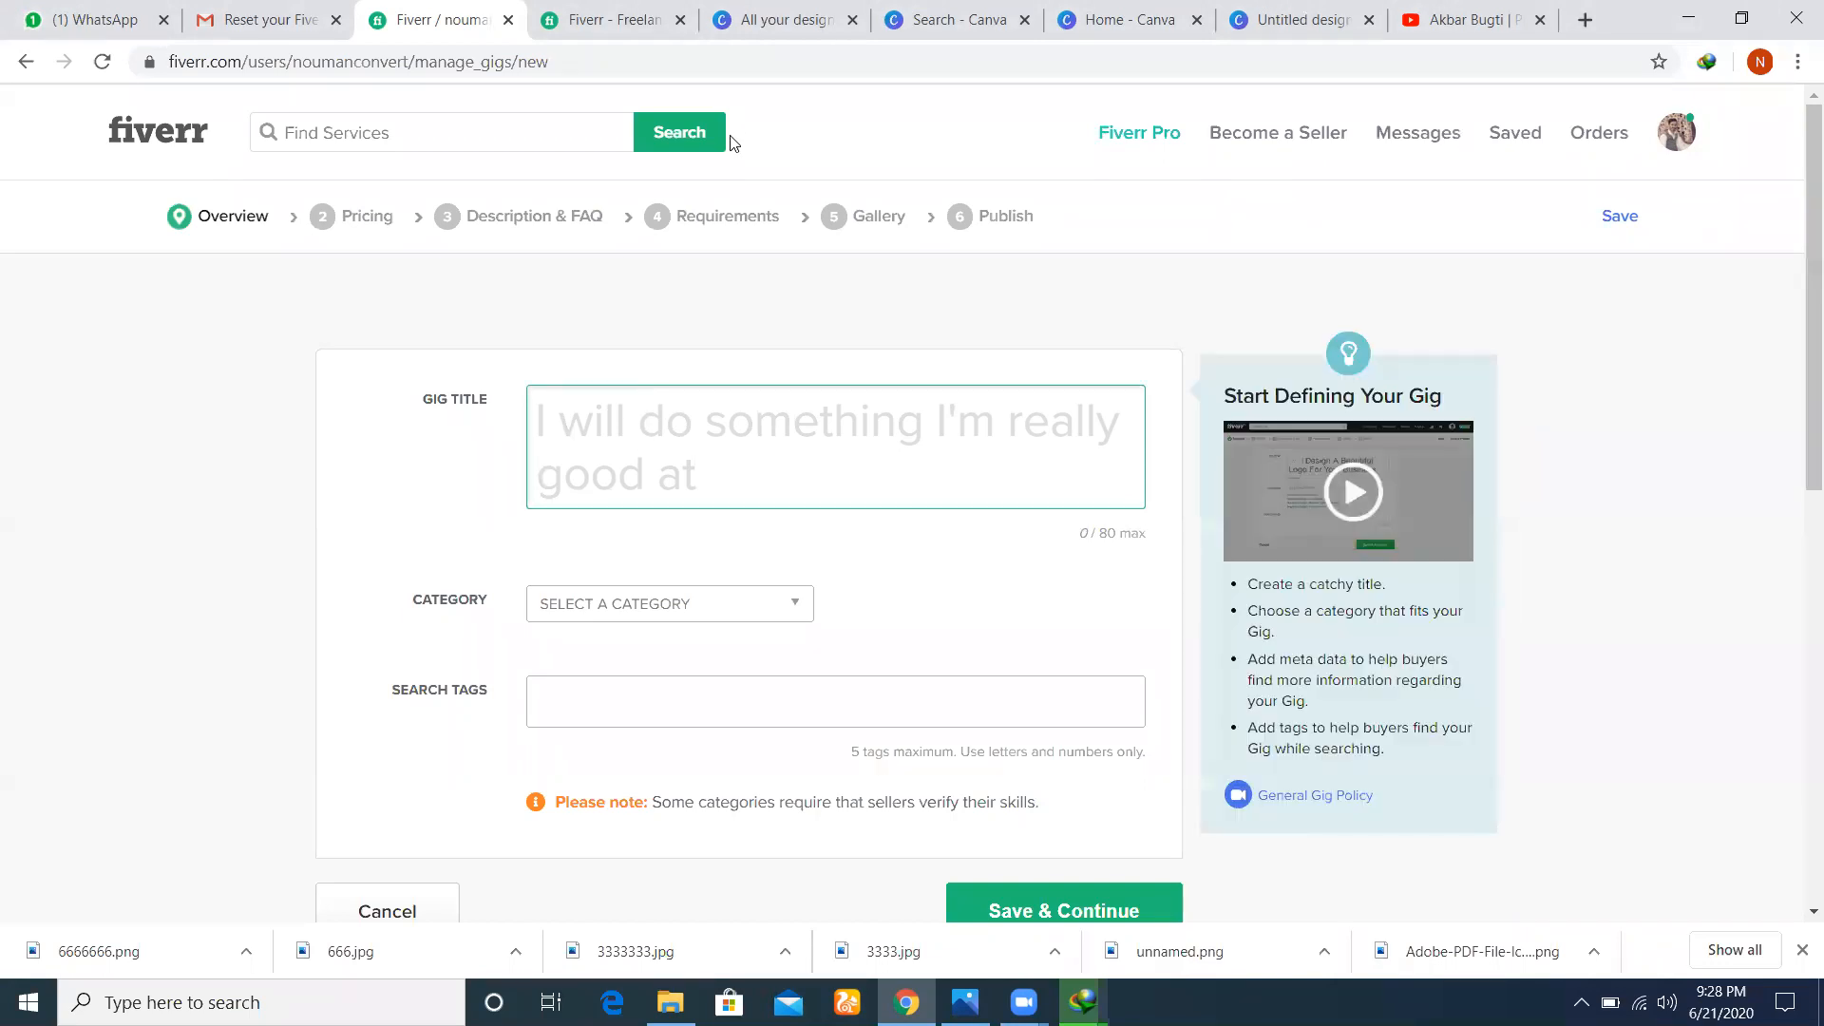
# Step: Leave the new gig form for the Start Selling page and switch to the browser tab with the Fiverr home page
pyautogui.click(1223, 115)
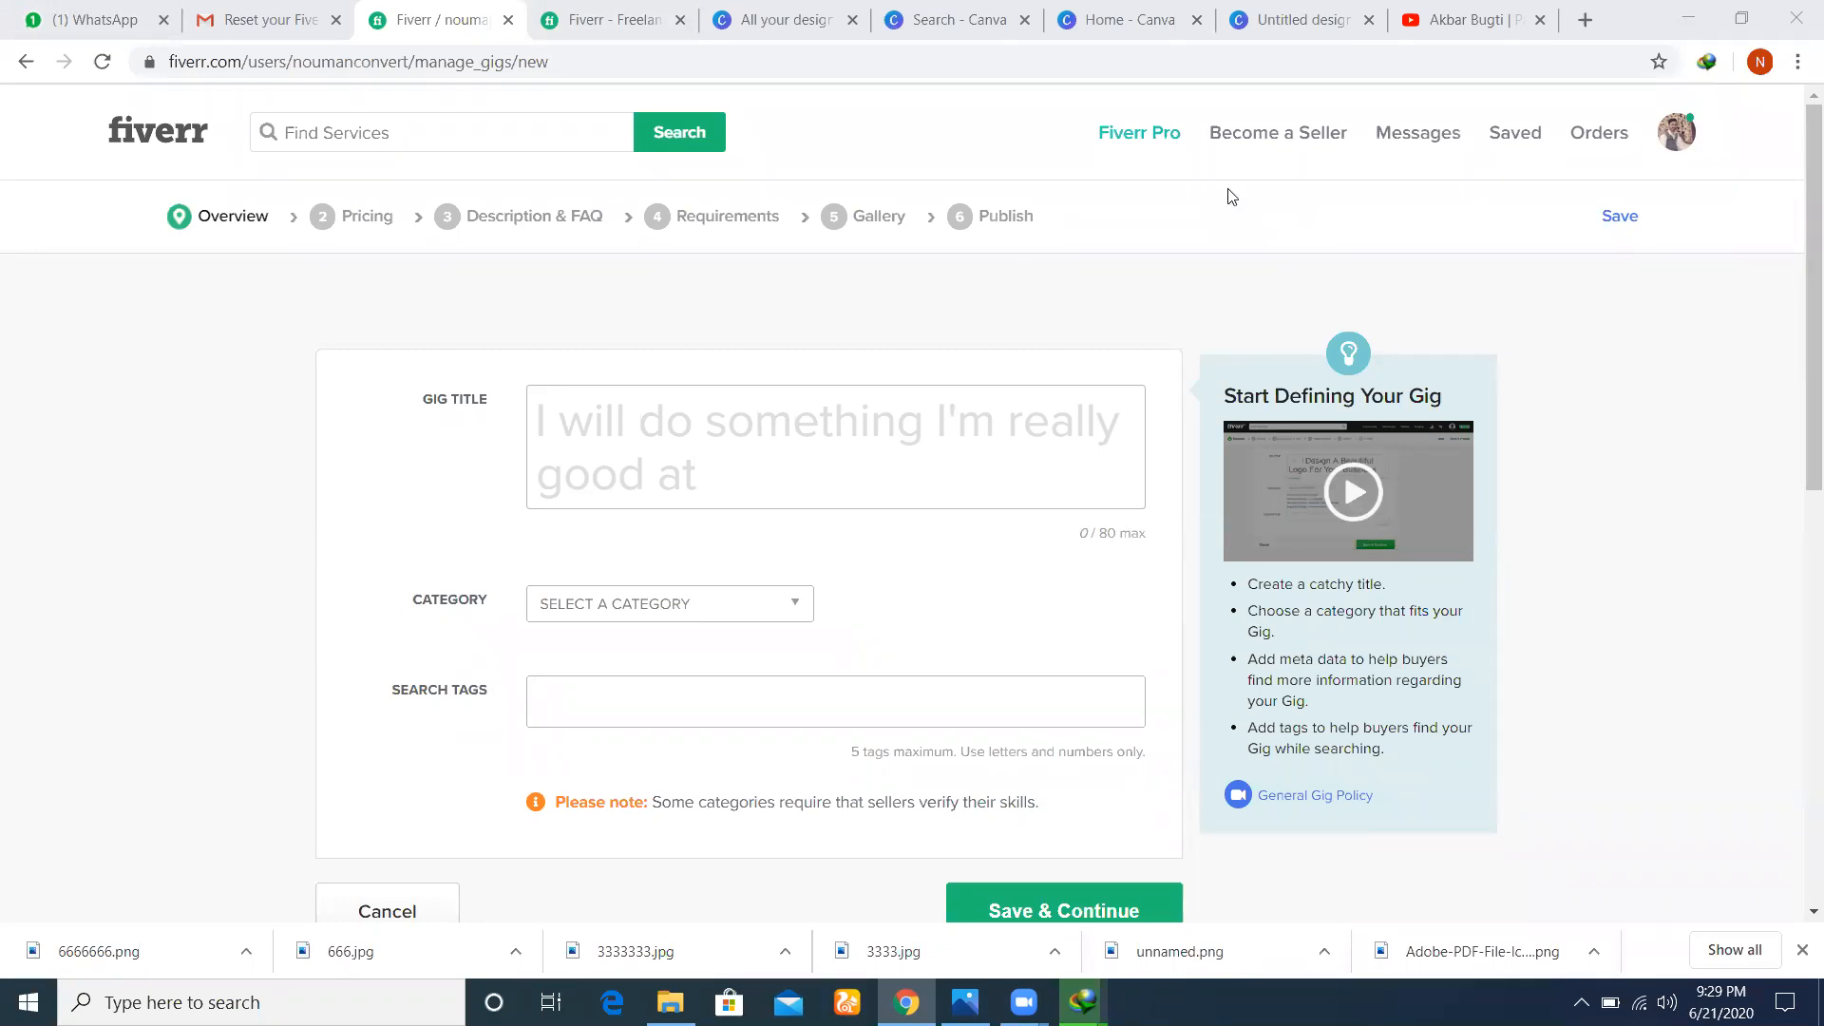
pyautogui.click(975, 290)
pyautogui.press('F5')
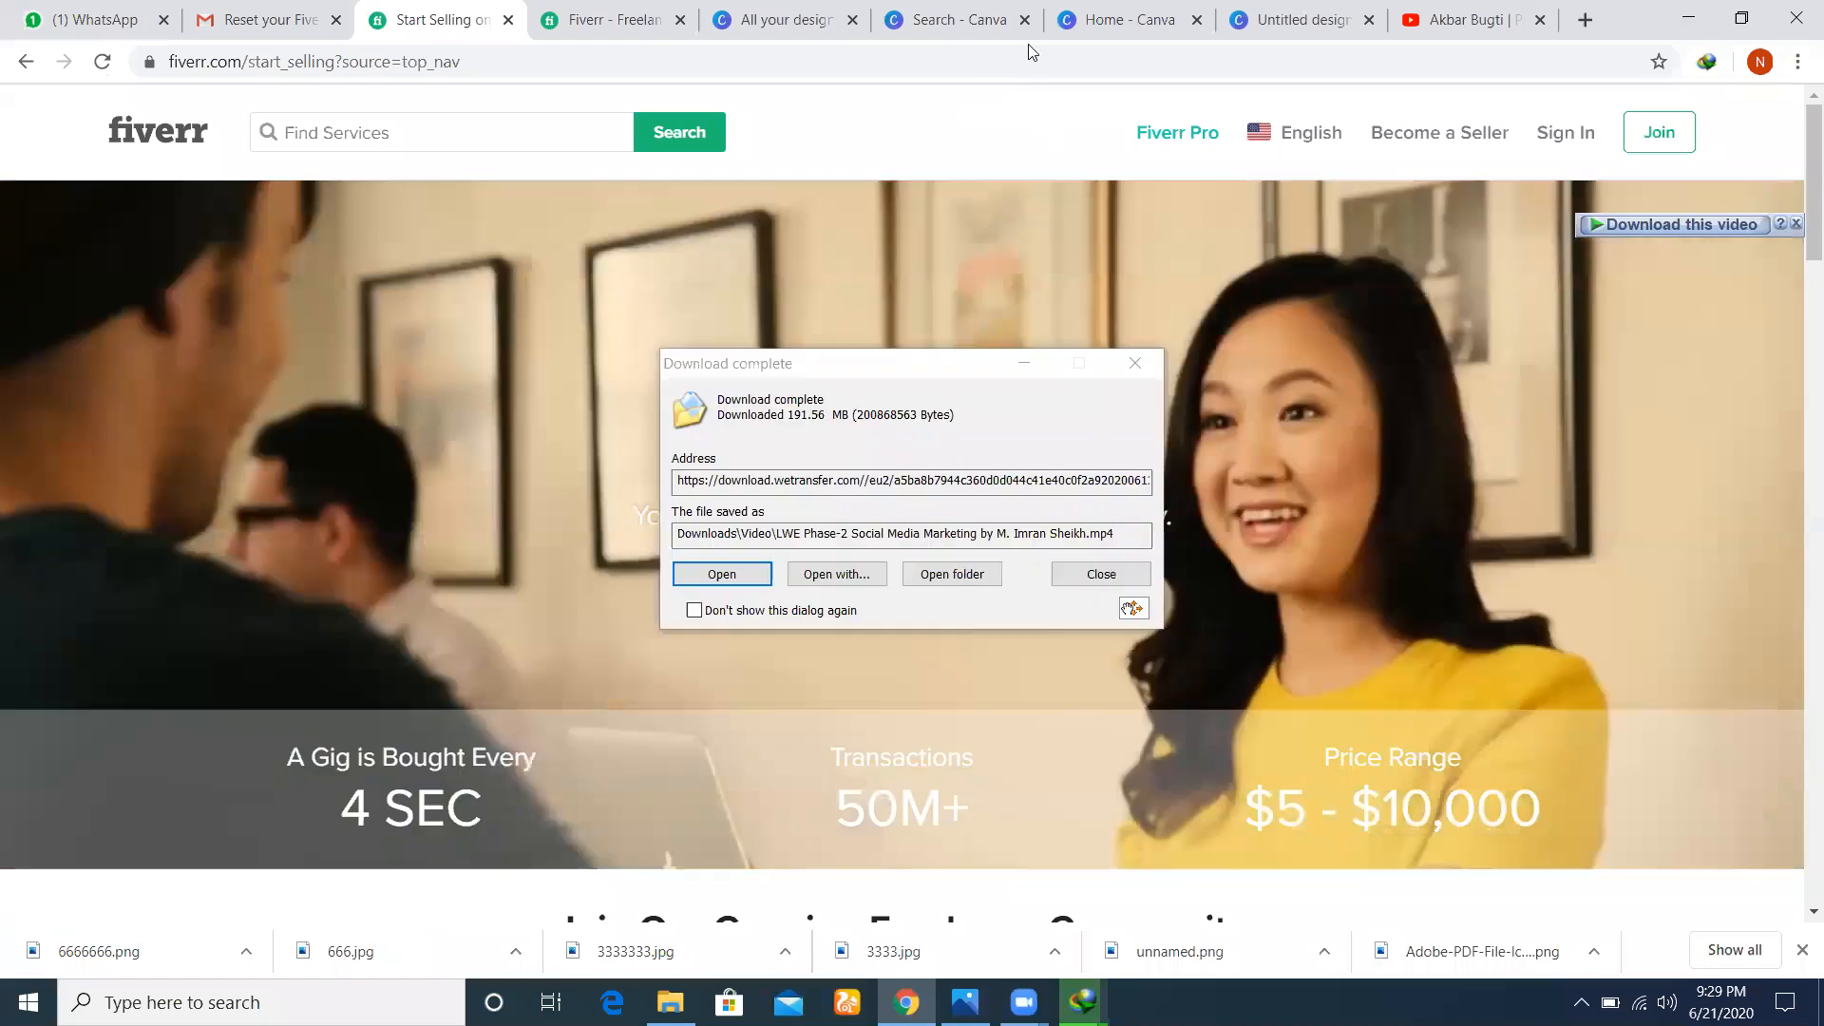
pyautogui.click(1029, 45)
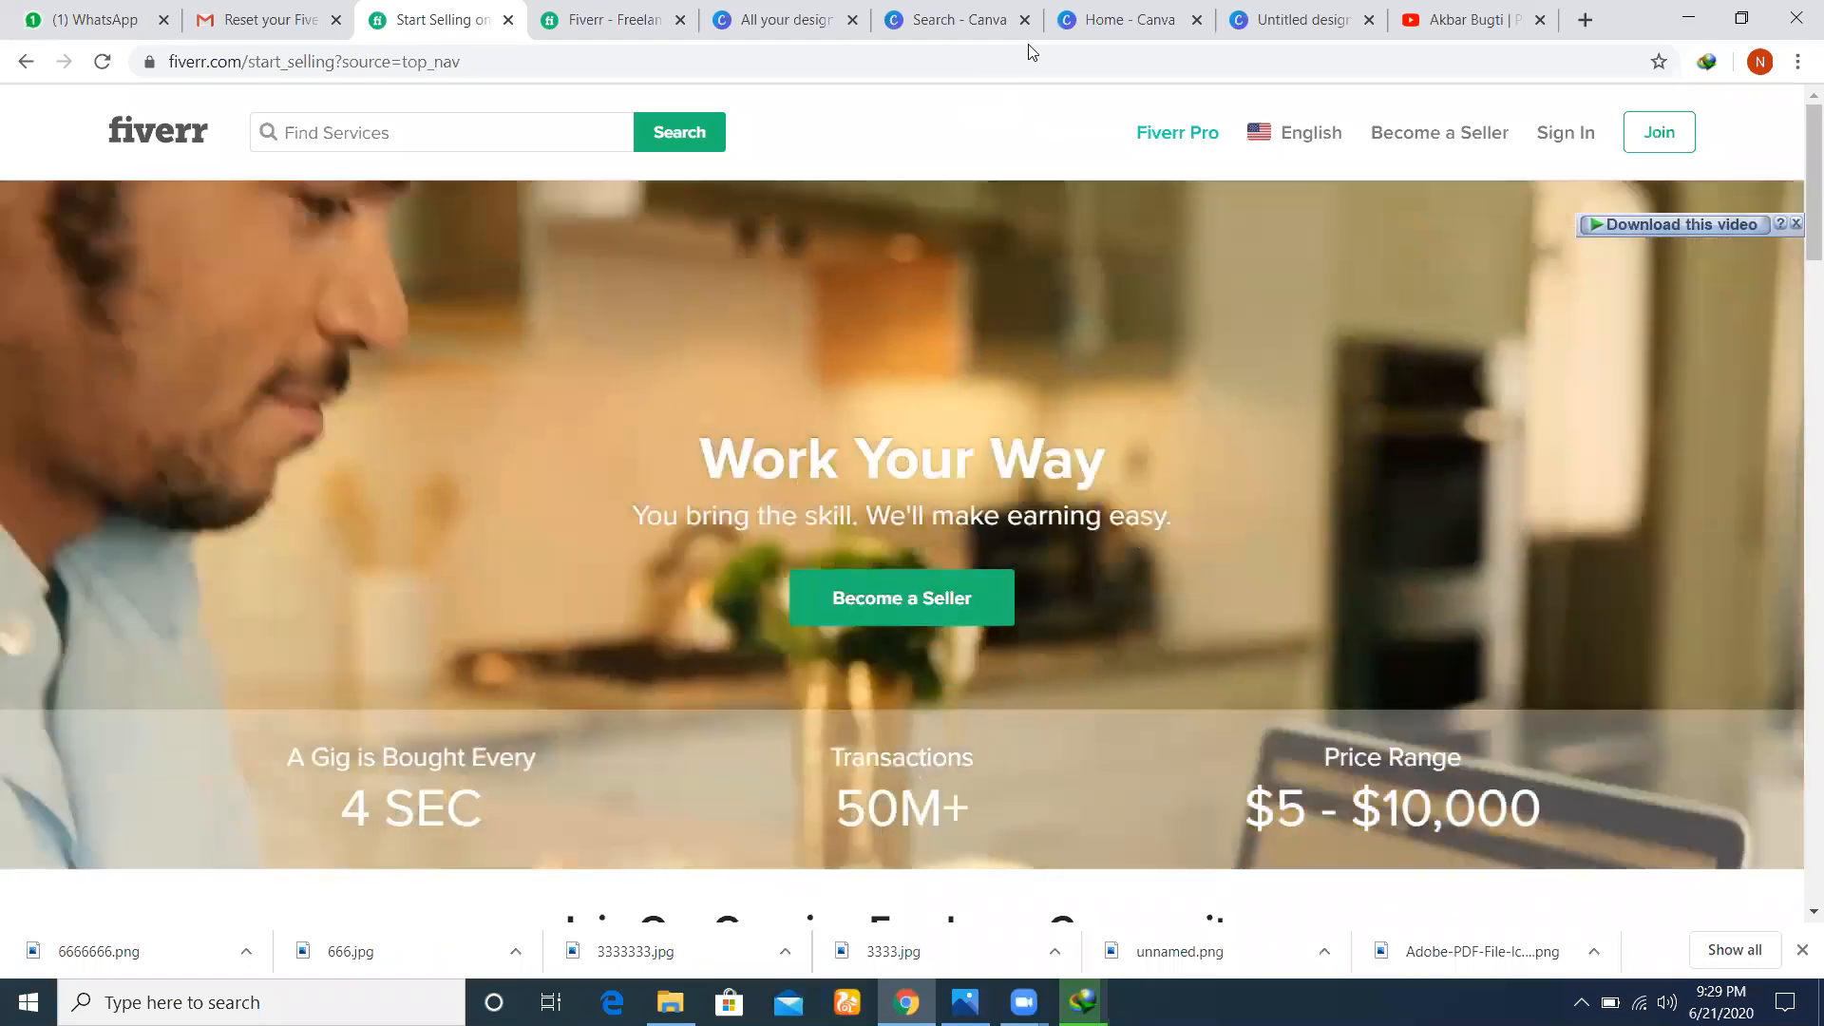
pyautogui.hotkey('ctrl', 'Tab')
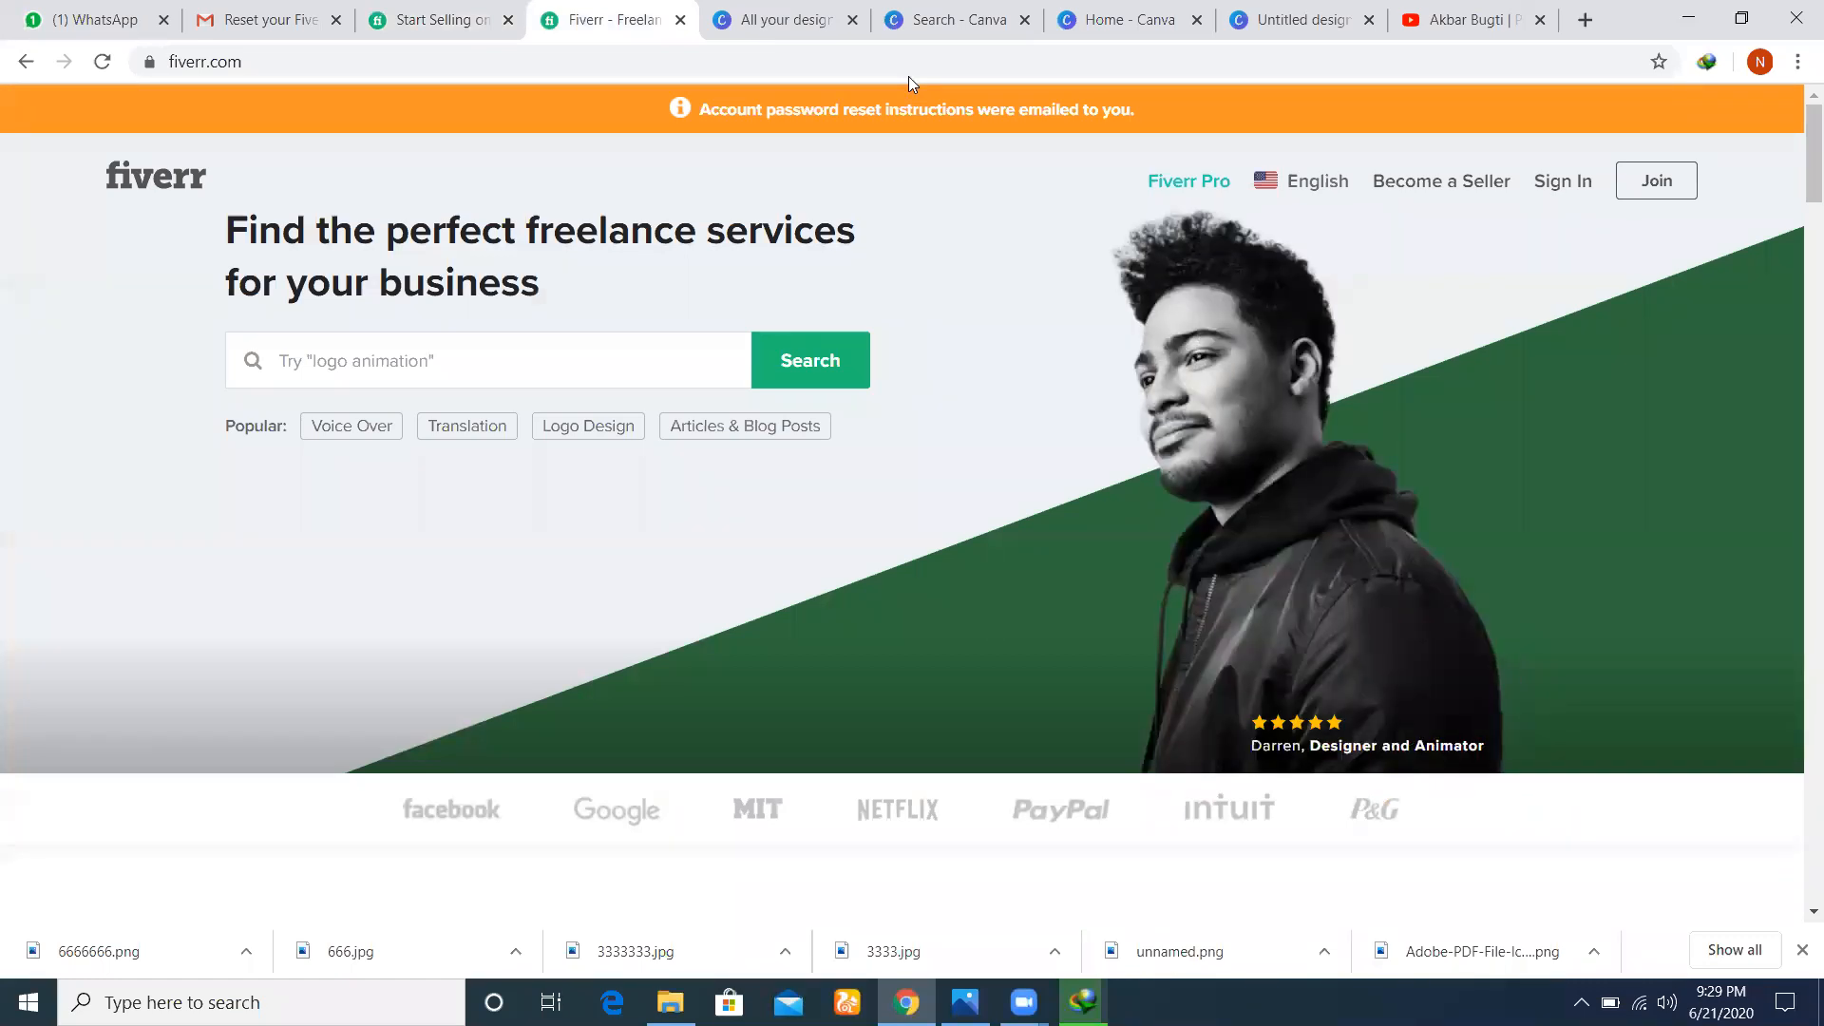
pyautogui.click(1102, 933)
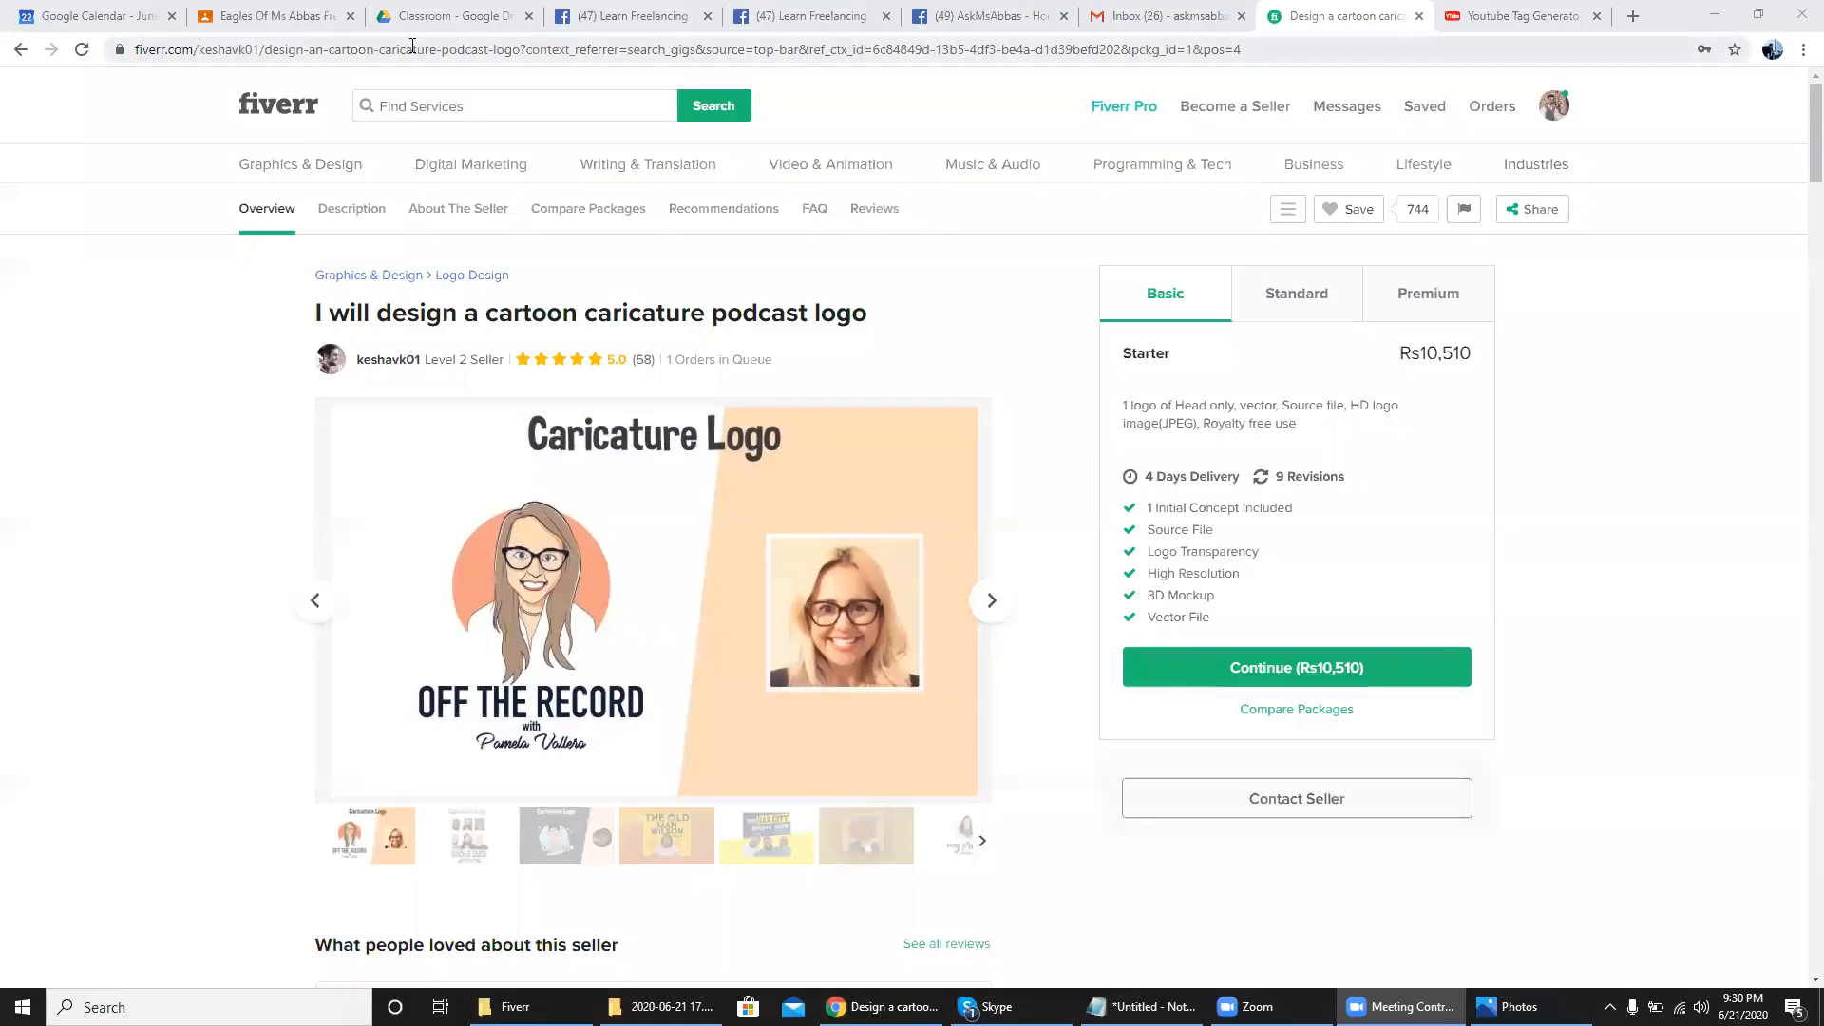
# Step: Load fiverr.com in place of the caricature logo gig and start the seller onboarding from the Become a Seller page
pyautogui.click(414, 51)
pyautogui.write('fiverr.com')
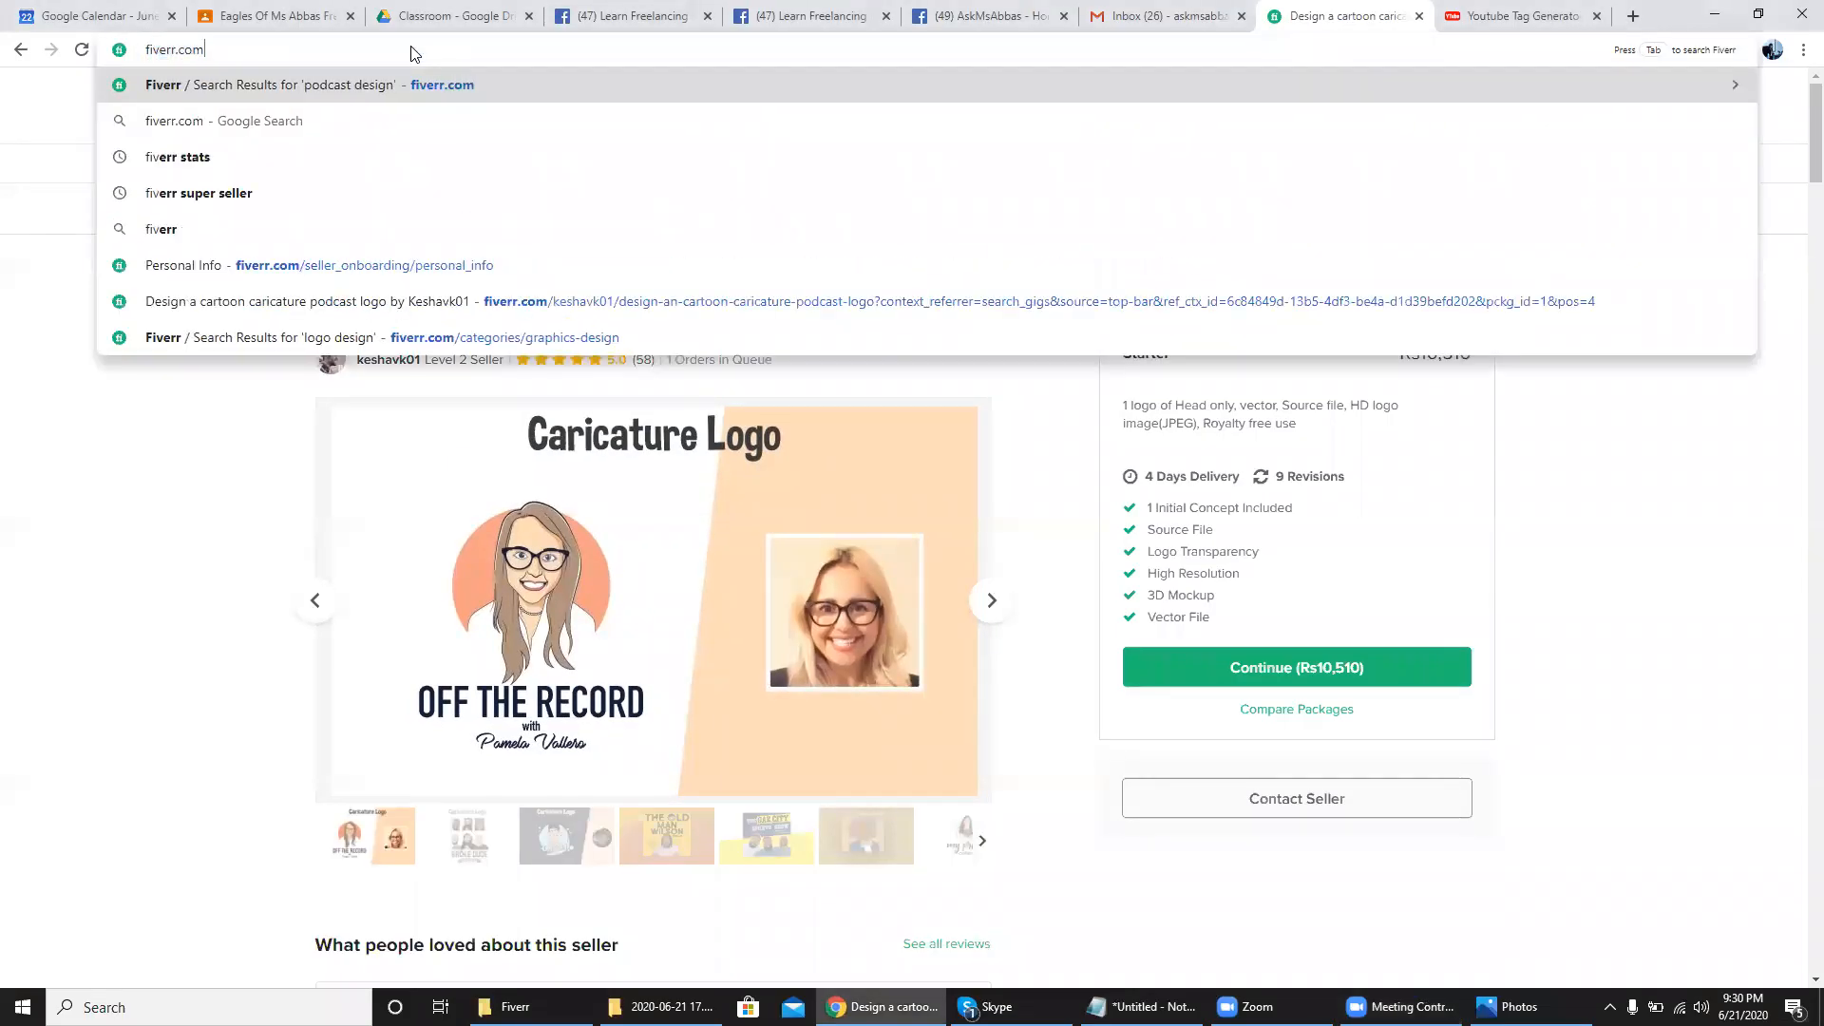
pyautogui.press('Return')
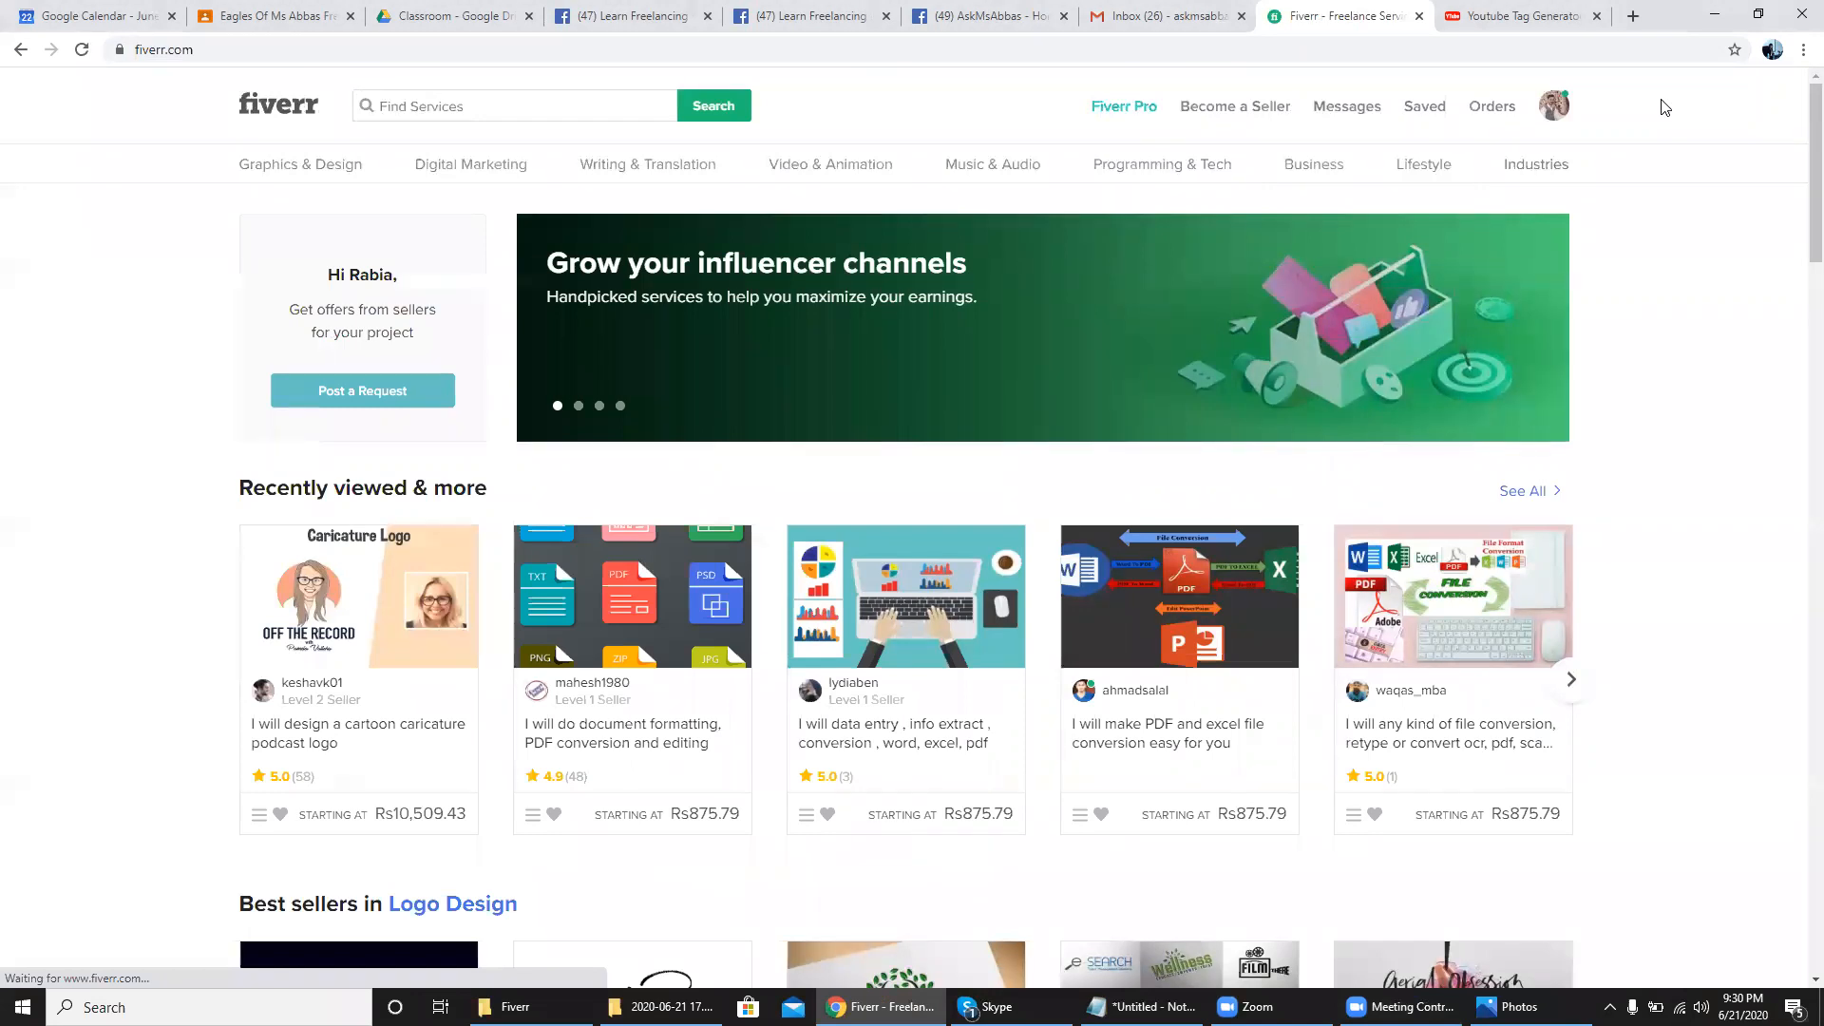
pyautogui.click(1213, 107)
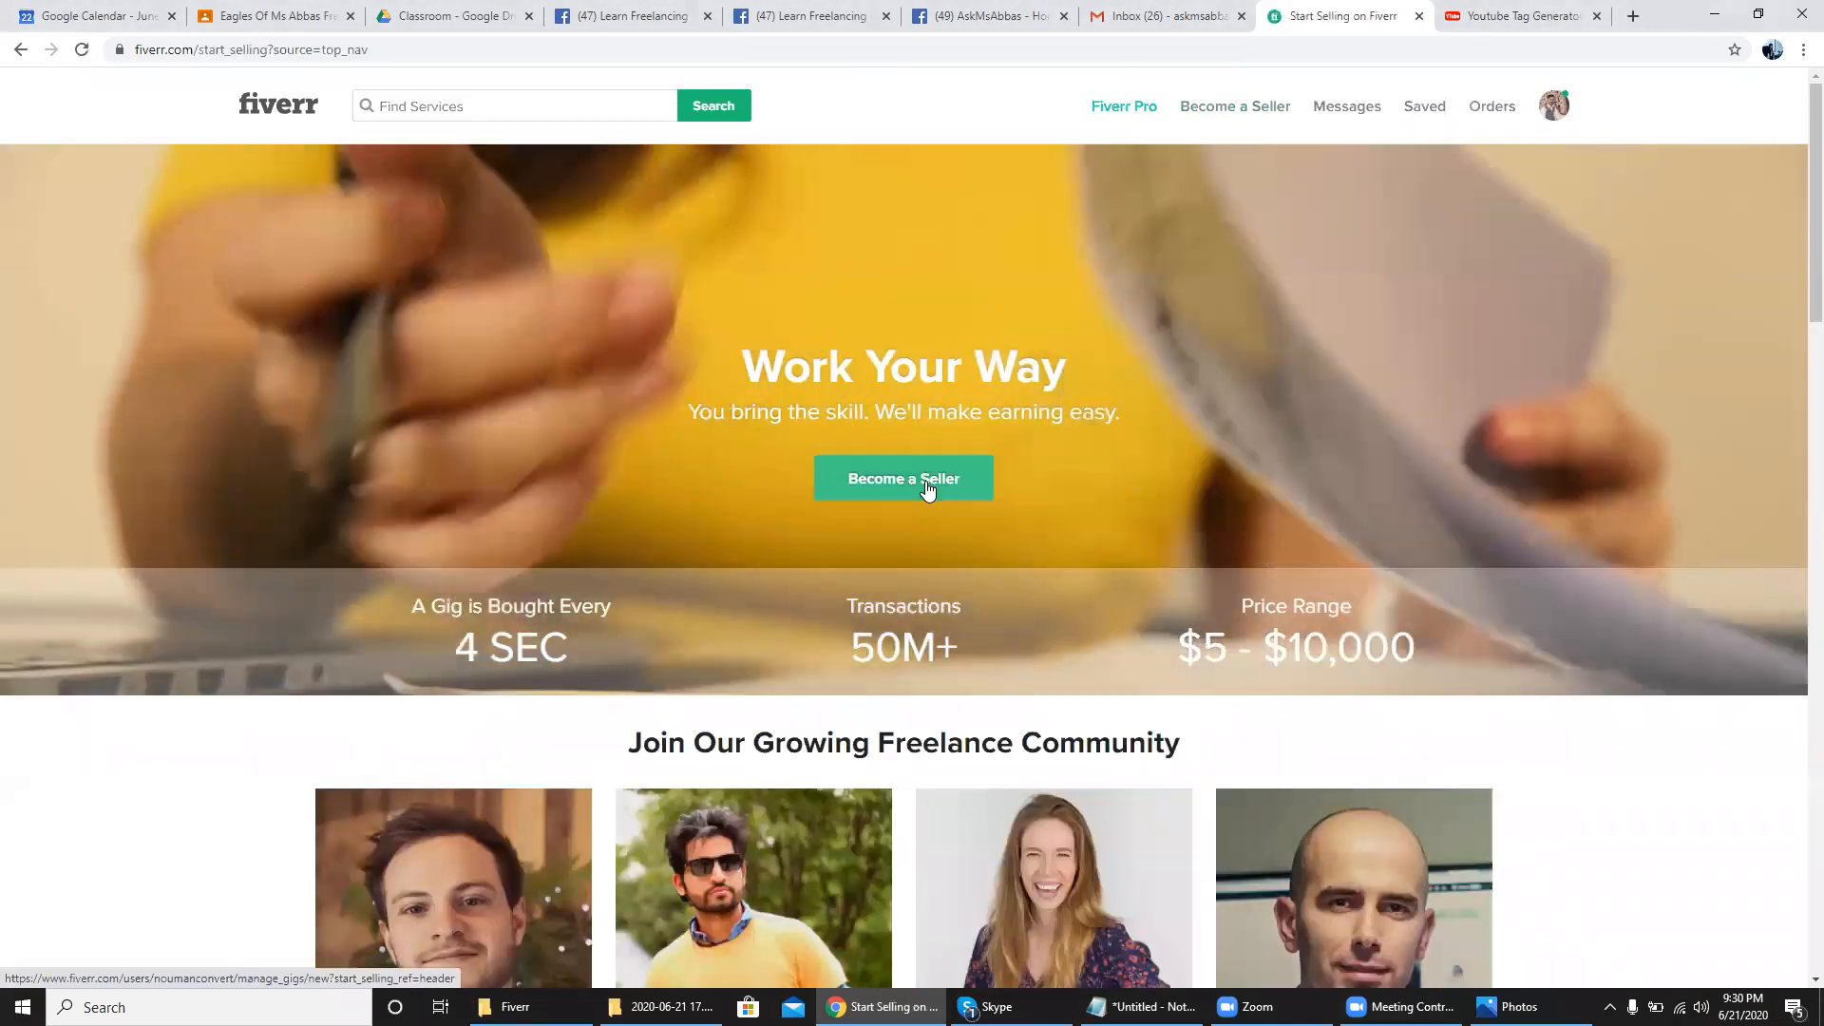
pyautogui.click(926, 481)
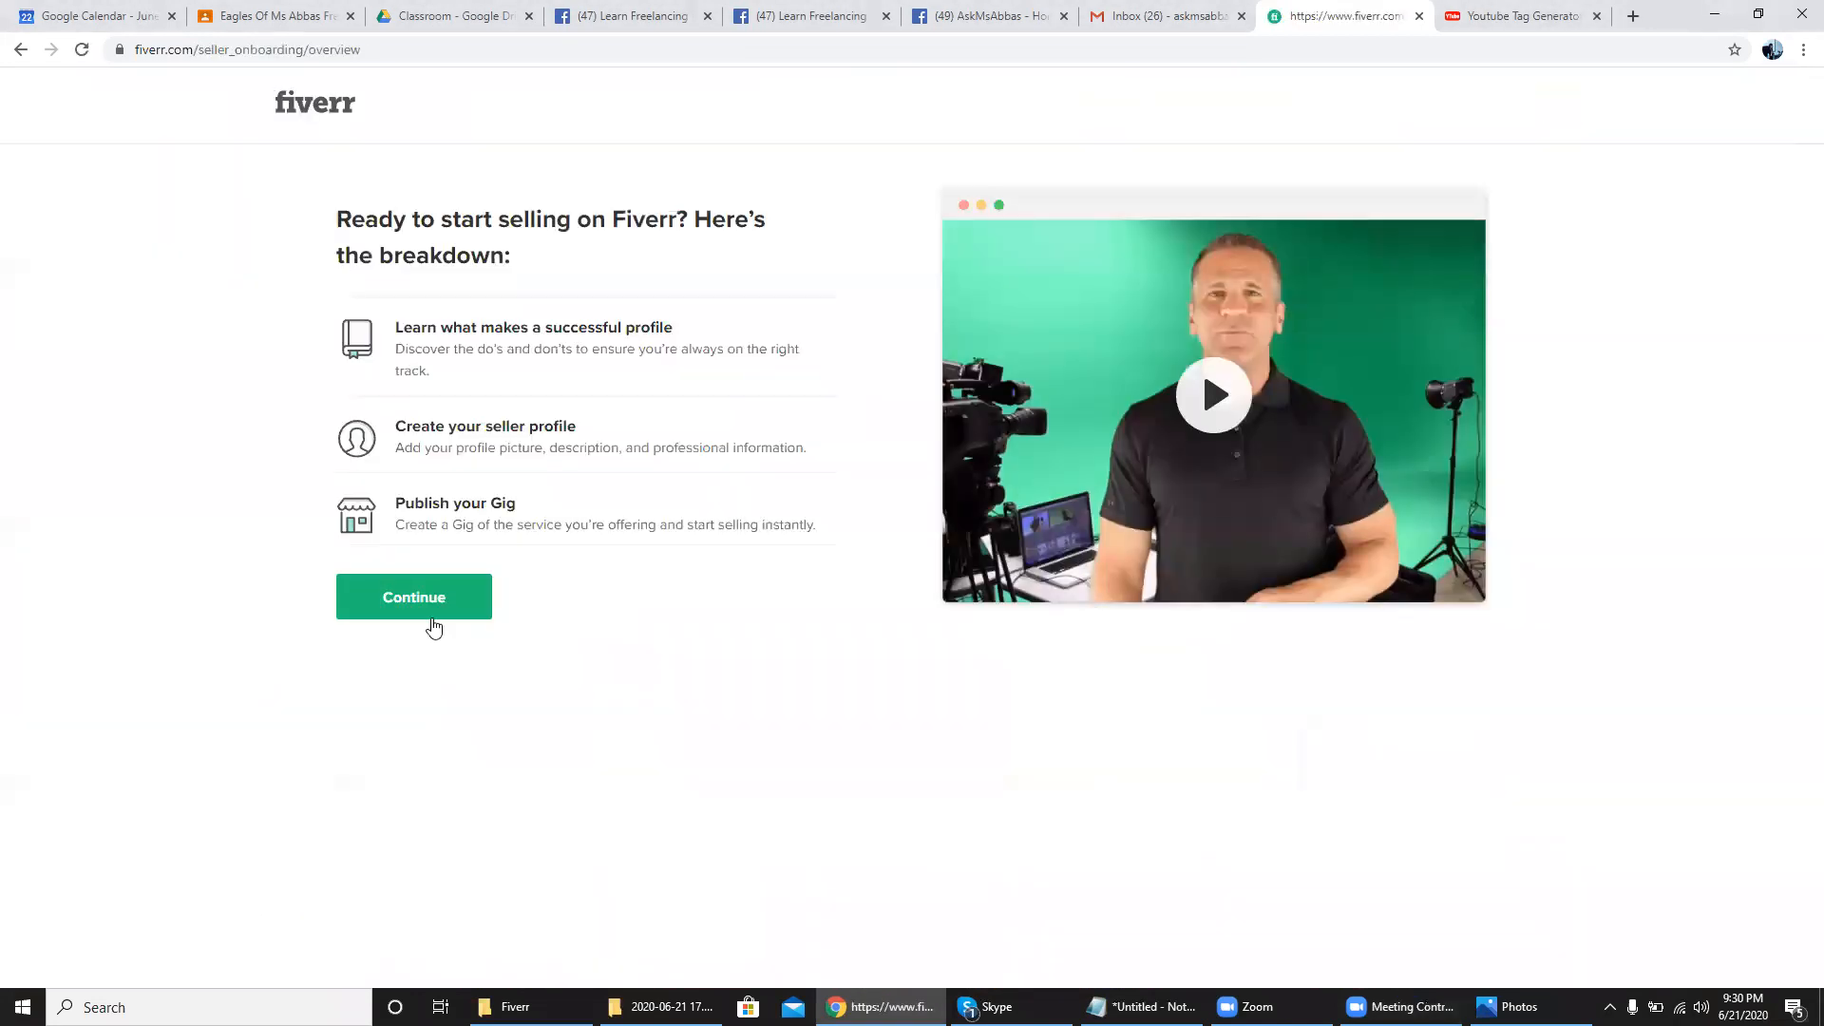
# Step: Continue through the selling overview, the profile guidelines and the Personal Info form to the Professional Info form
pyautogui.click(434, 619)
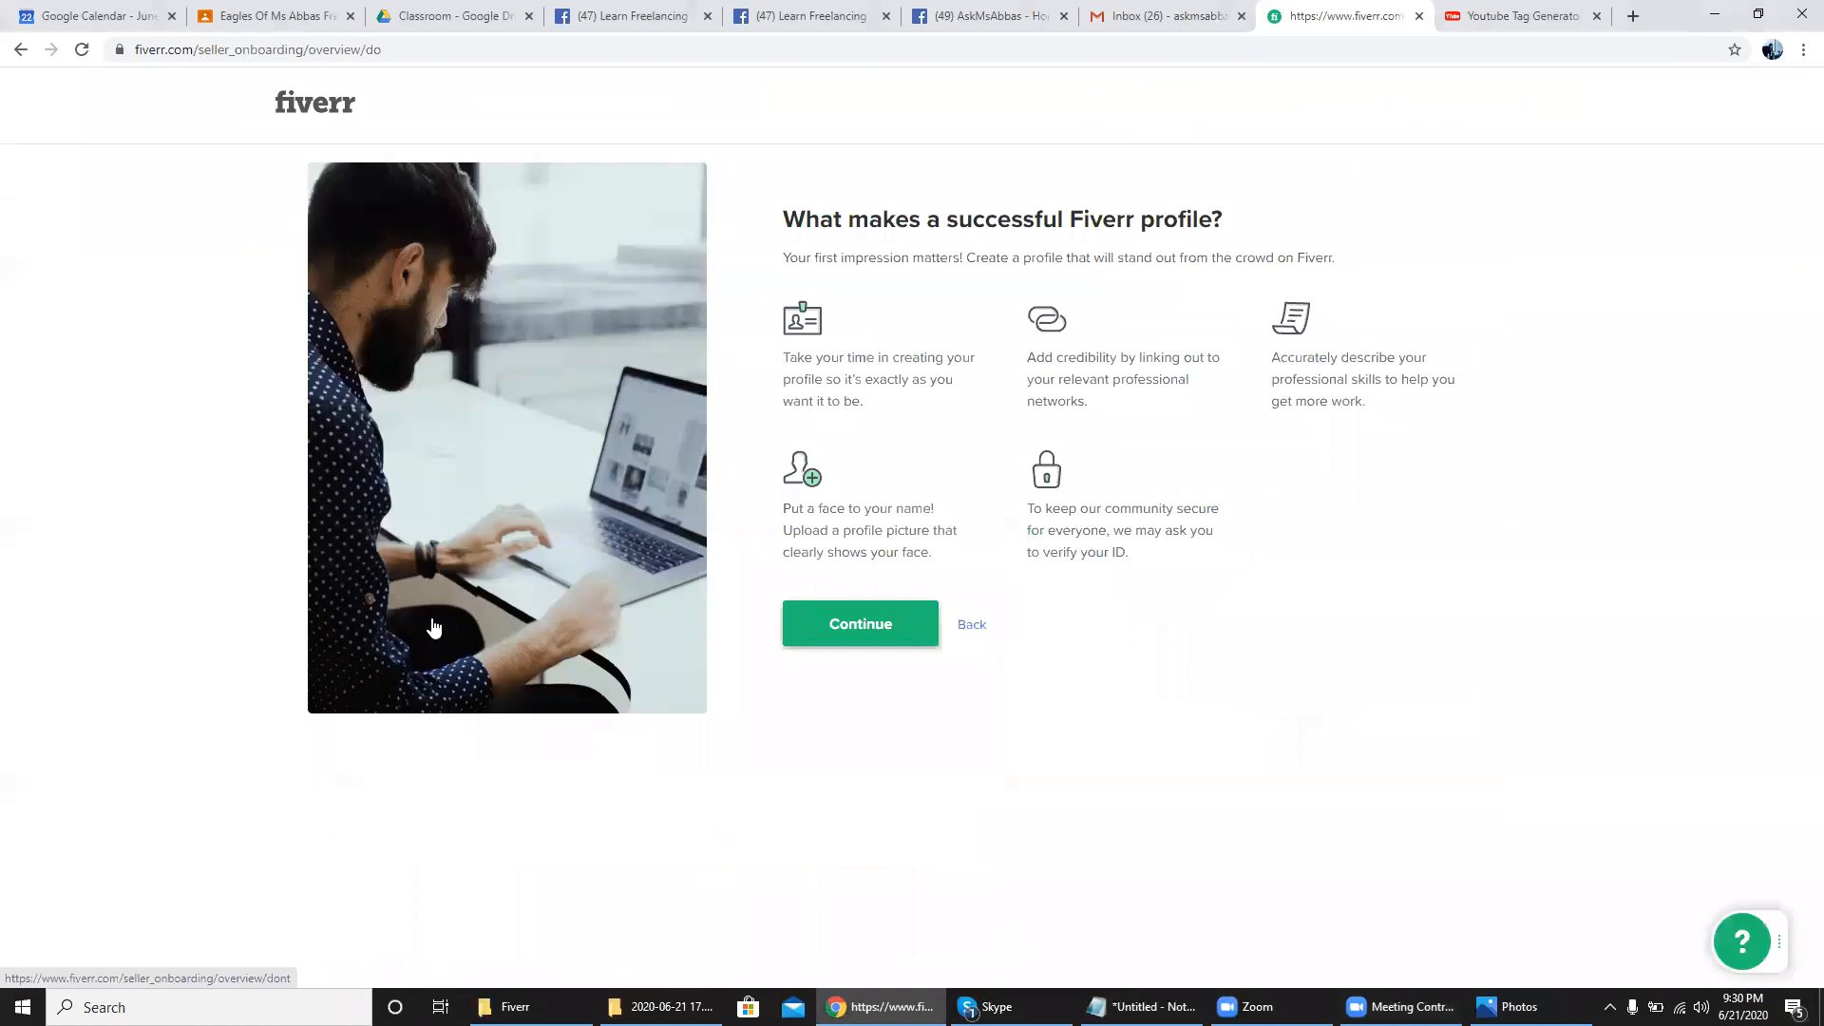
pyautogui.click(861, 623)
pyautogui.click(861, 623)
pyautogui.scroll(-5, 1795, 594)
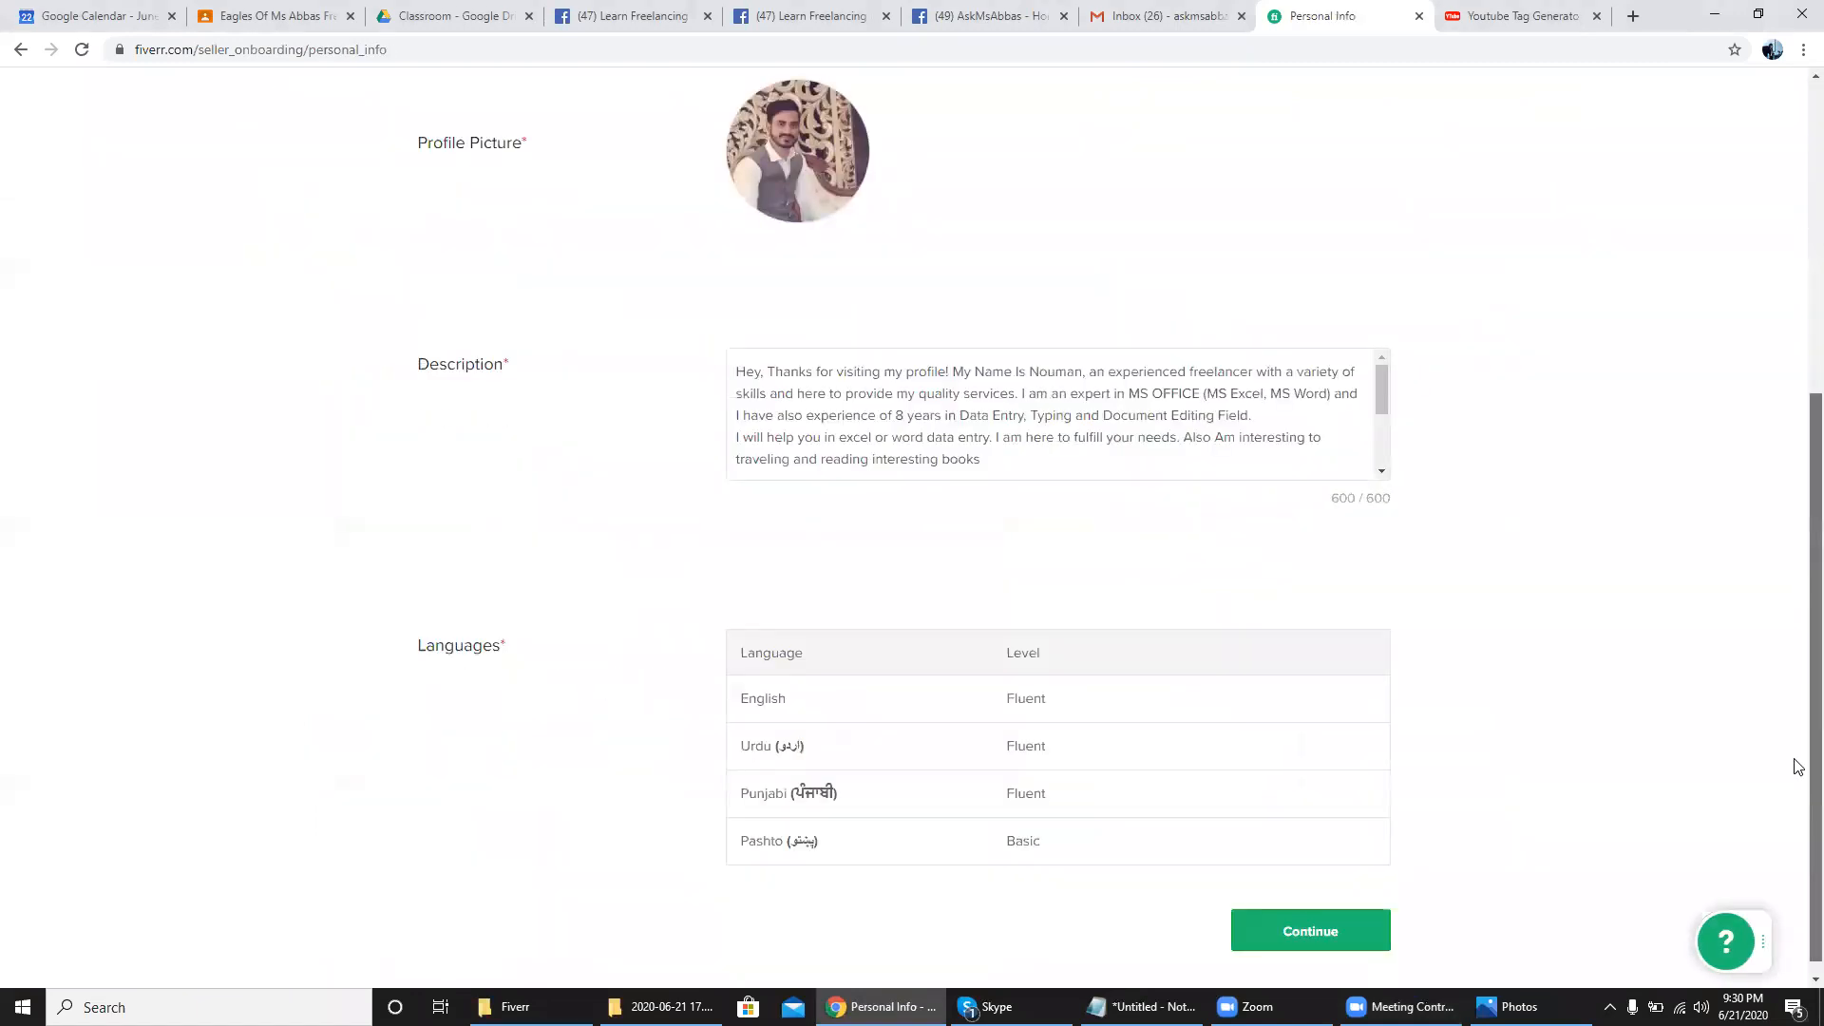
pyautogui.click(1287, 916)
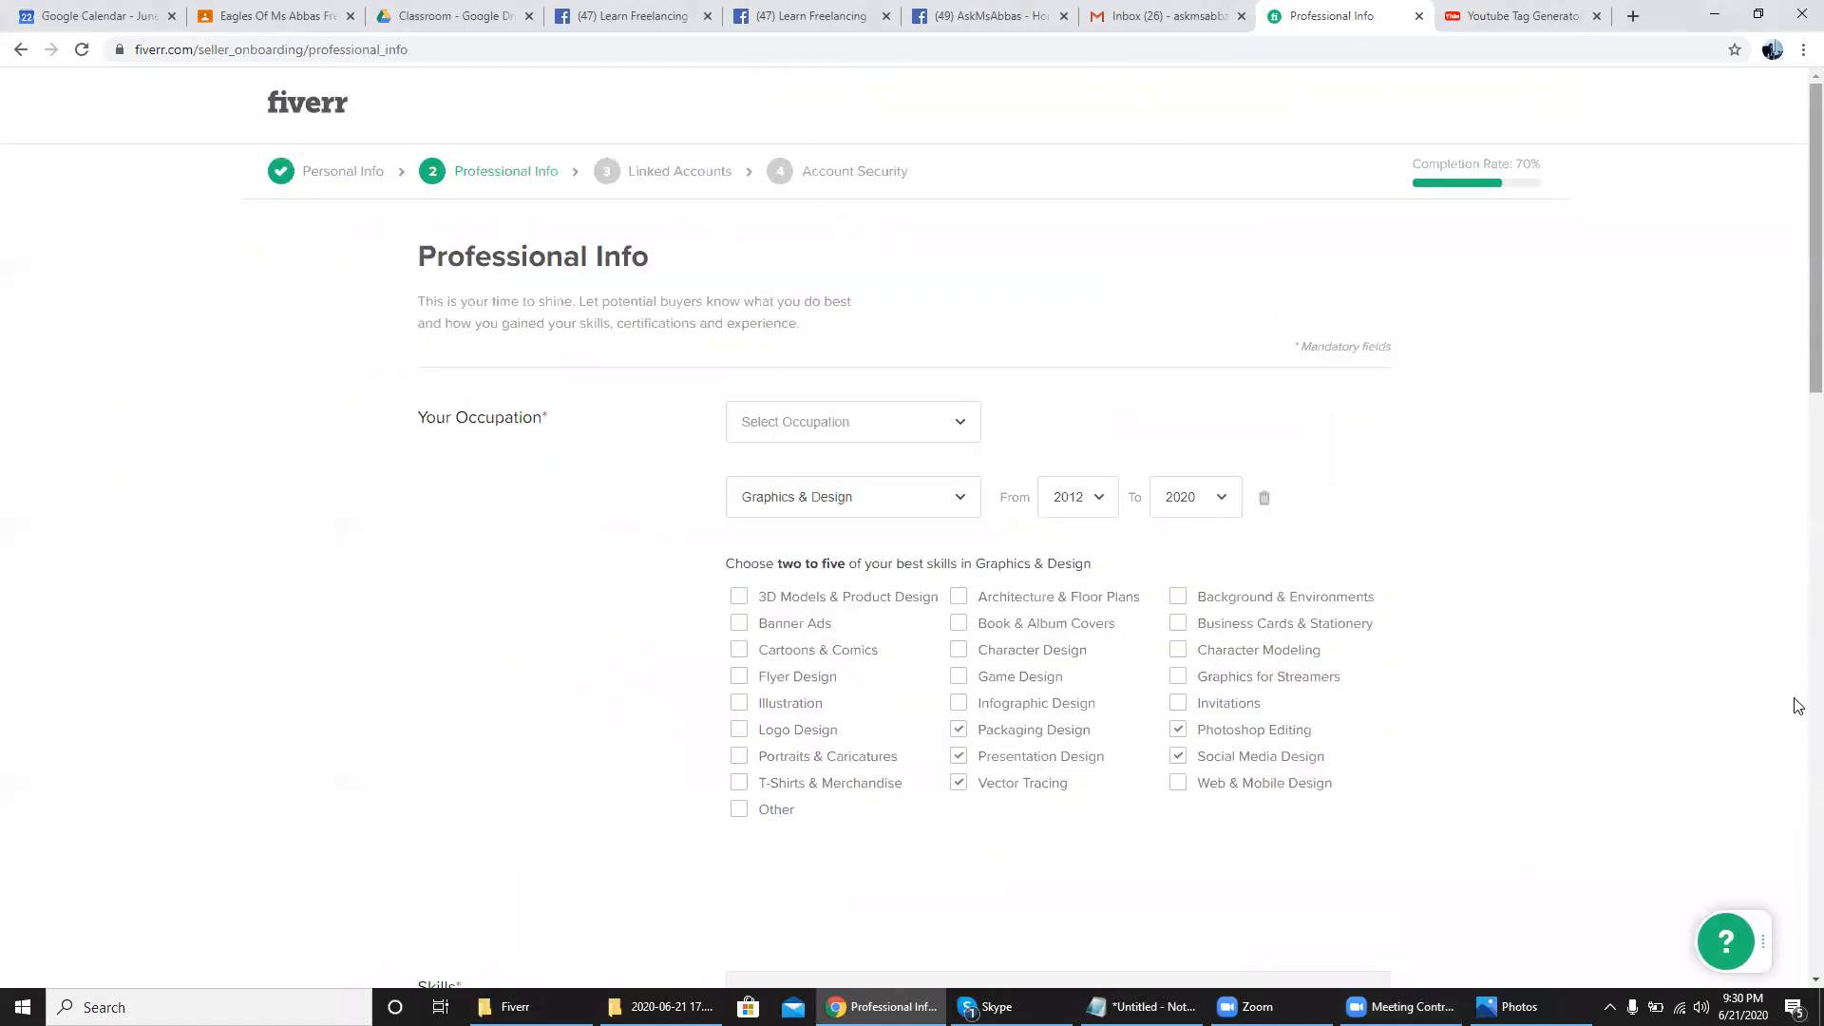
# Step: Remove Vector Tracing from the skills selected under the Graphics & Design occupation
pyautogui.scroll(-15, 1793, 704)
pyautogui.scroll(14, 1795, 509)
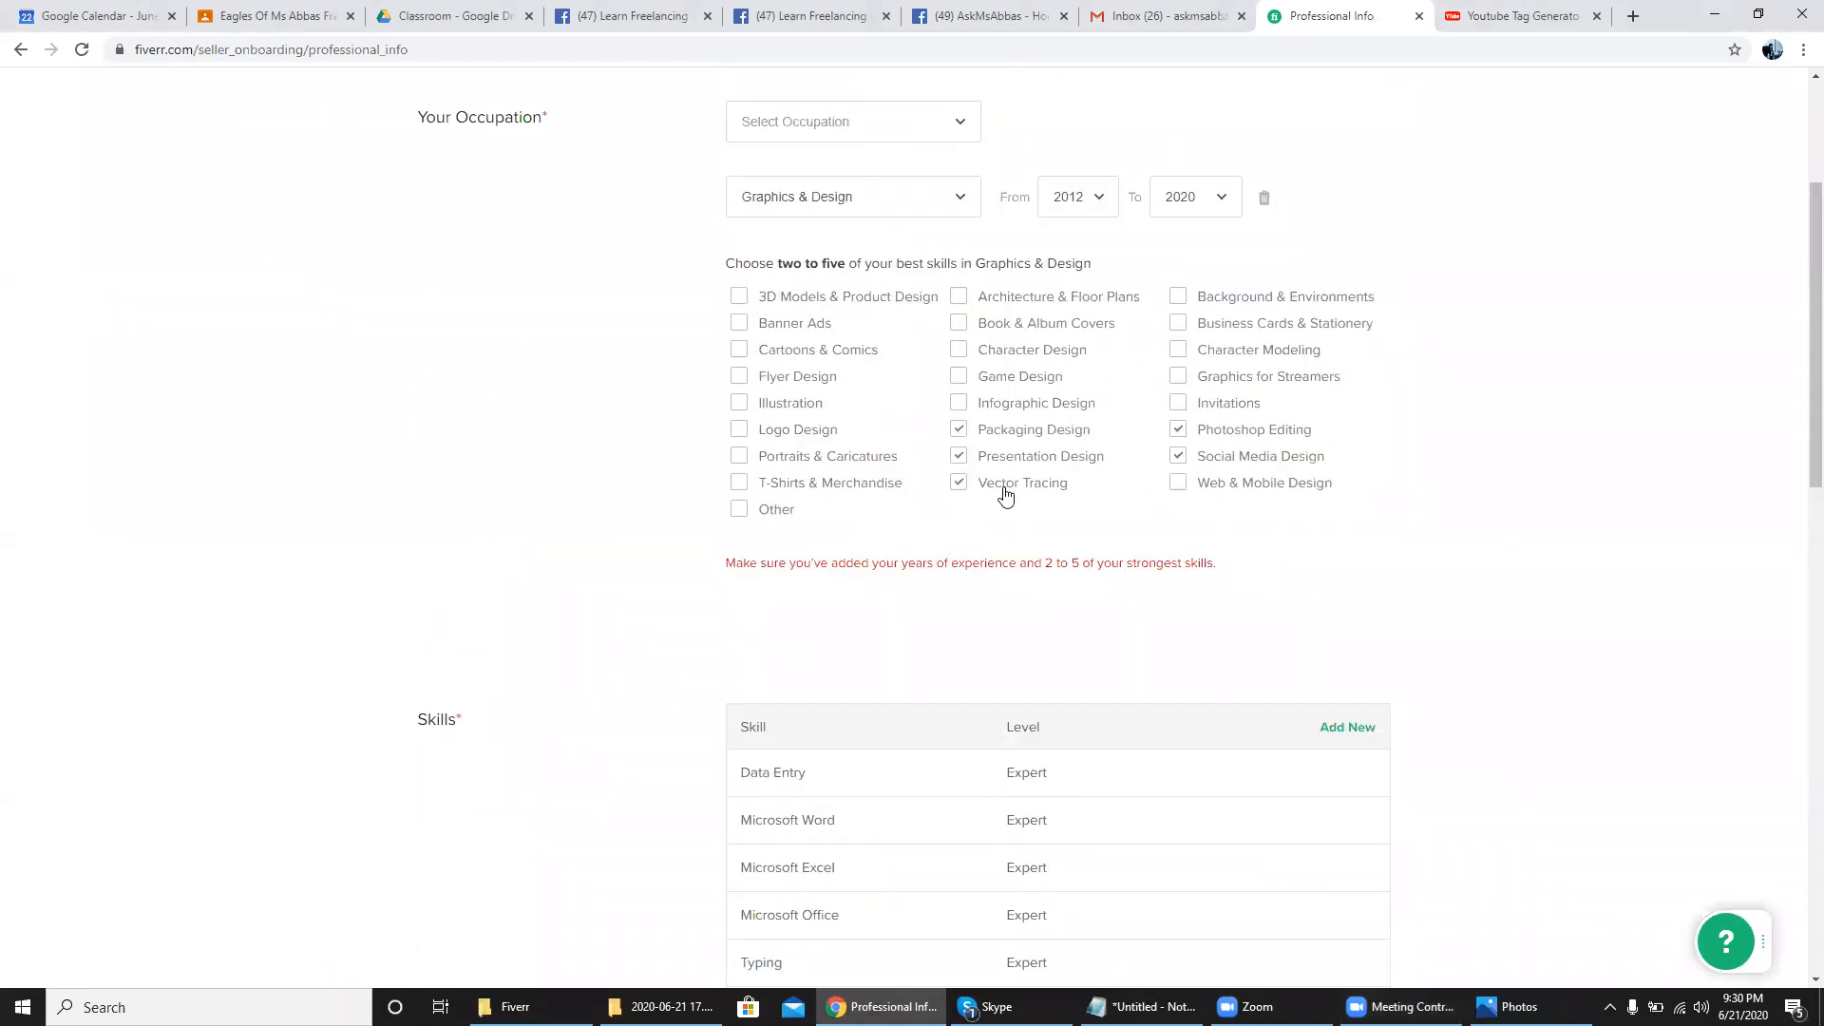
pyautogui.click(959, 482)
pyautogui.scroll(-12, 1797, 663)
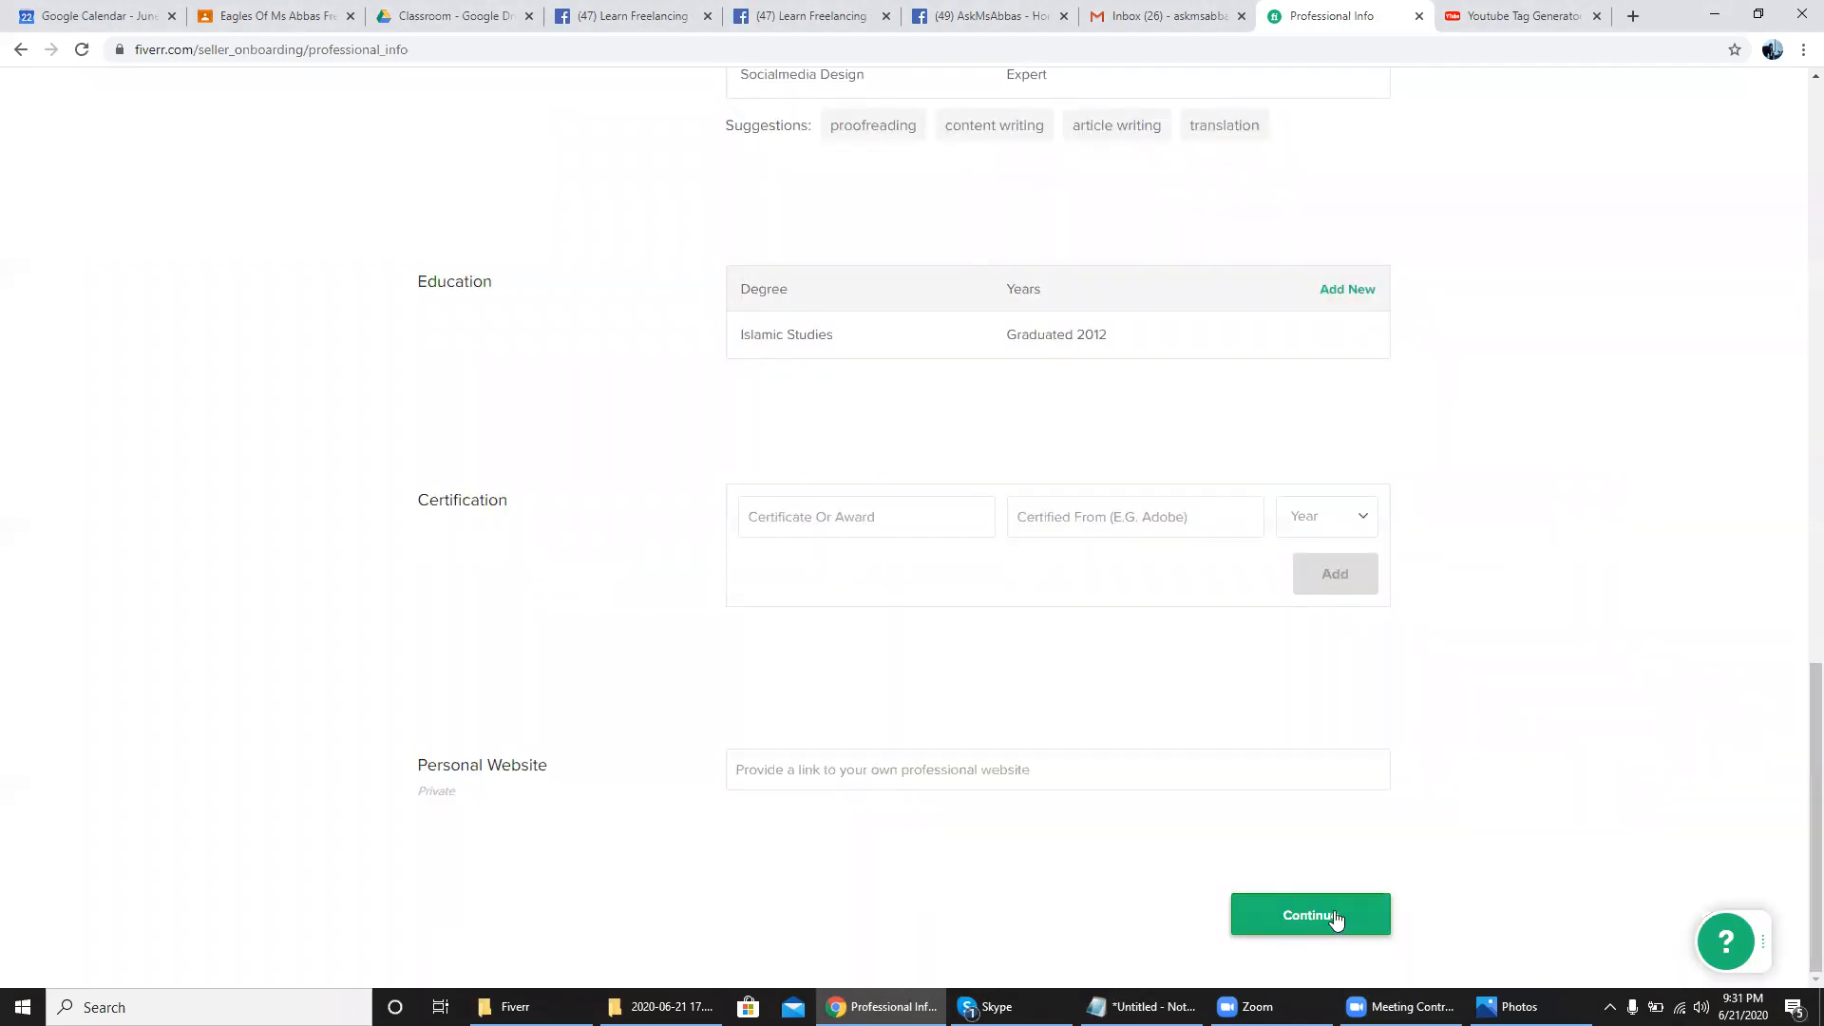
# Step: Add the Writing & Translation occupation with the skills Product Descriptions, Legal Writing, Proofreading & Editing and Sales Copy
pyautogui.scroll(9, 1796, 513)
pyautogui.scroll(10, 1798, 271)
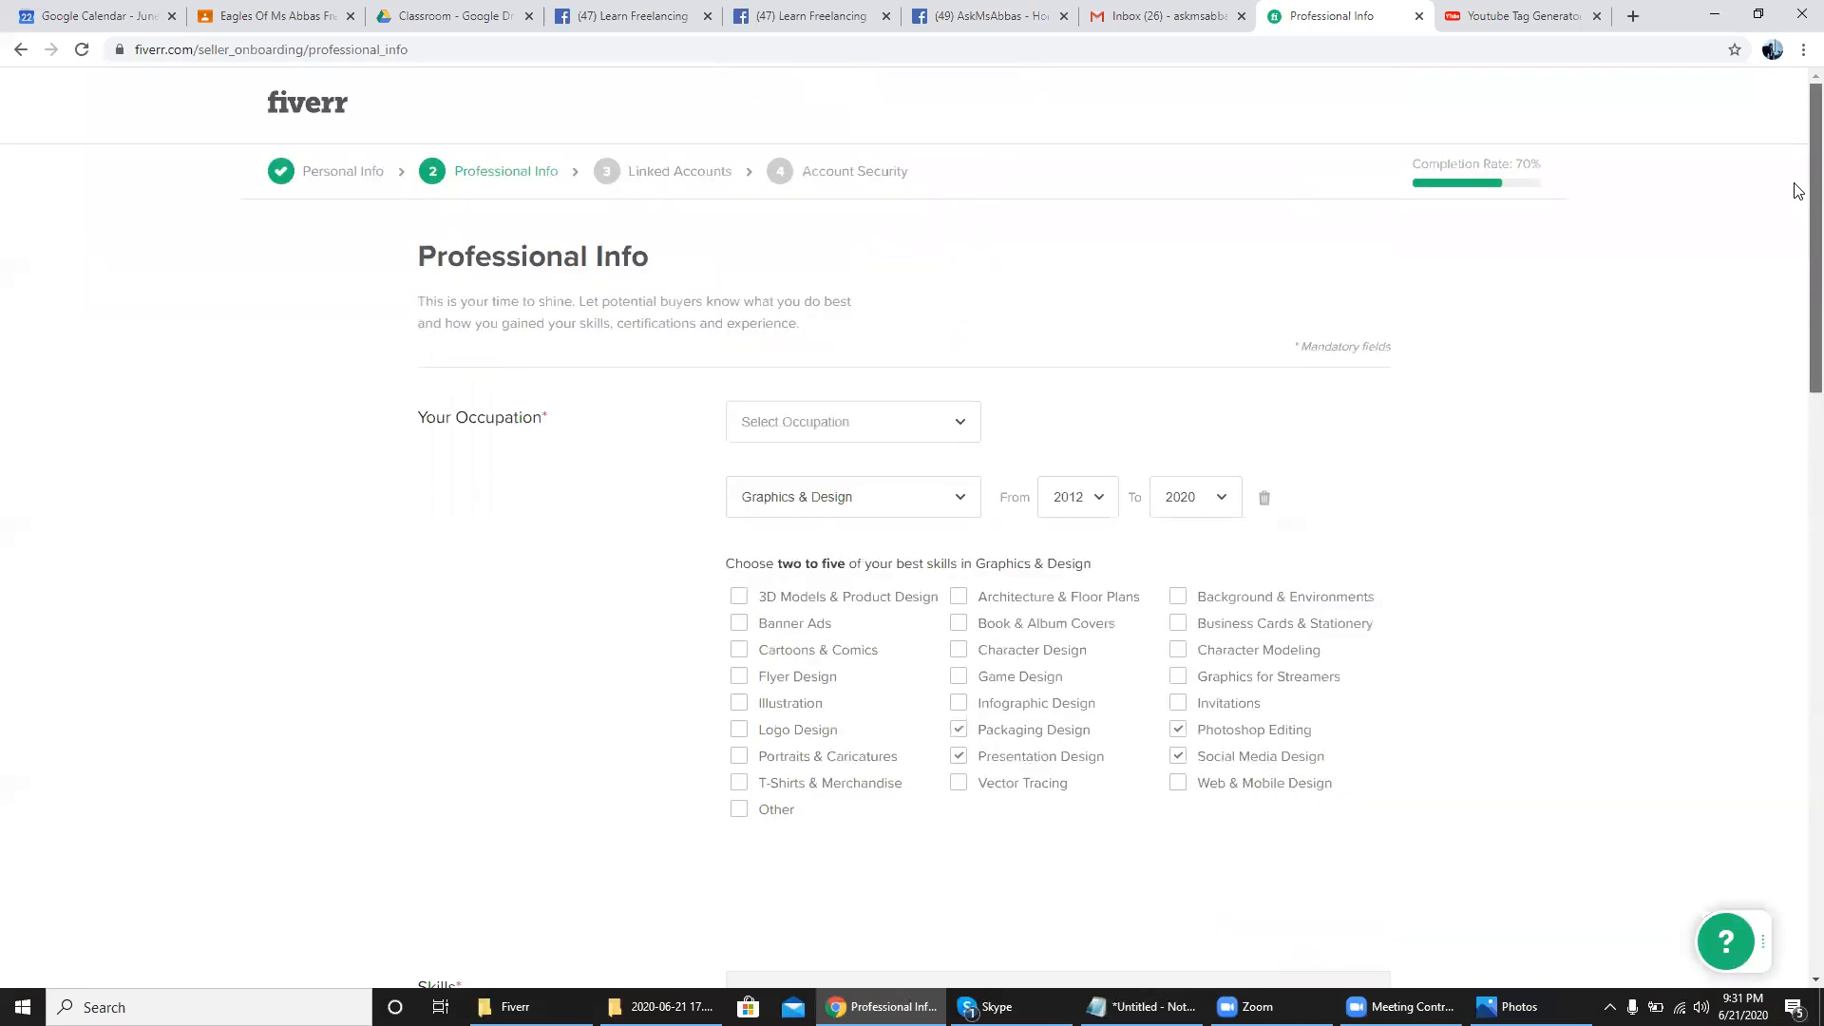
pyautogui.click(876, 432)
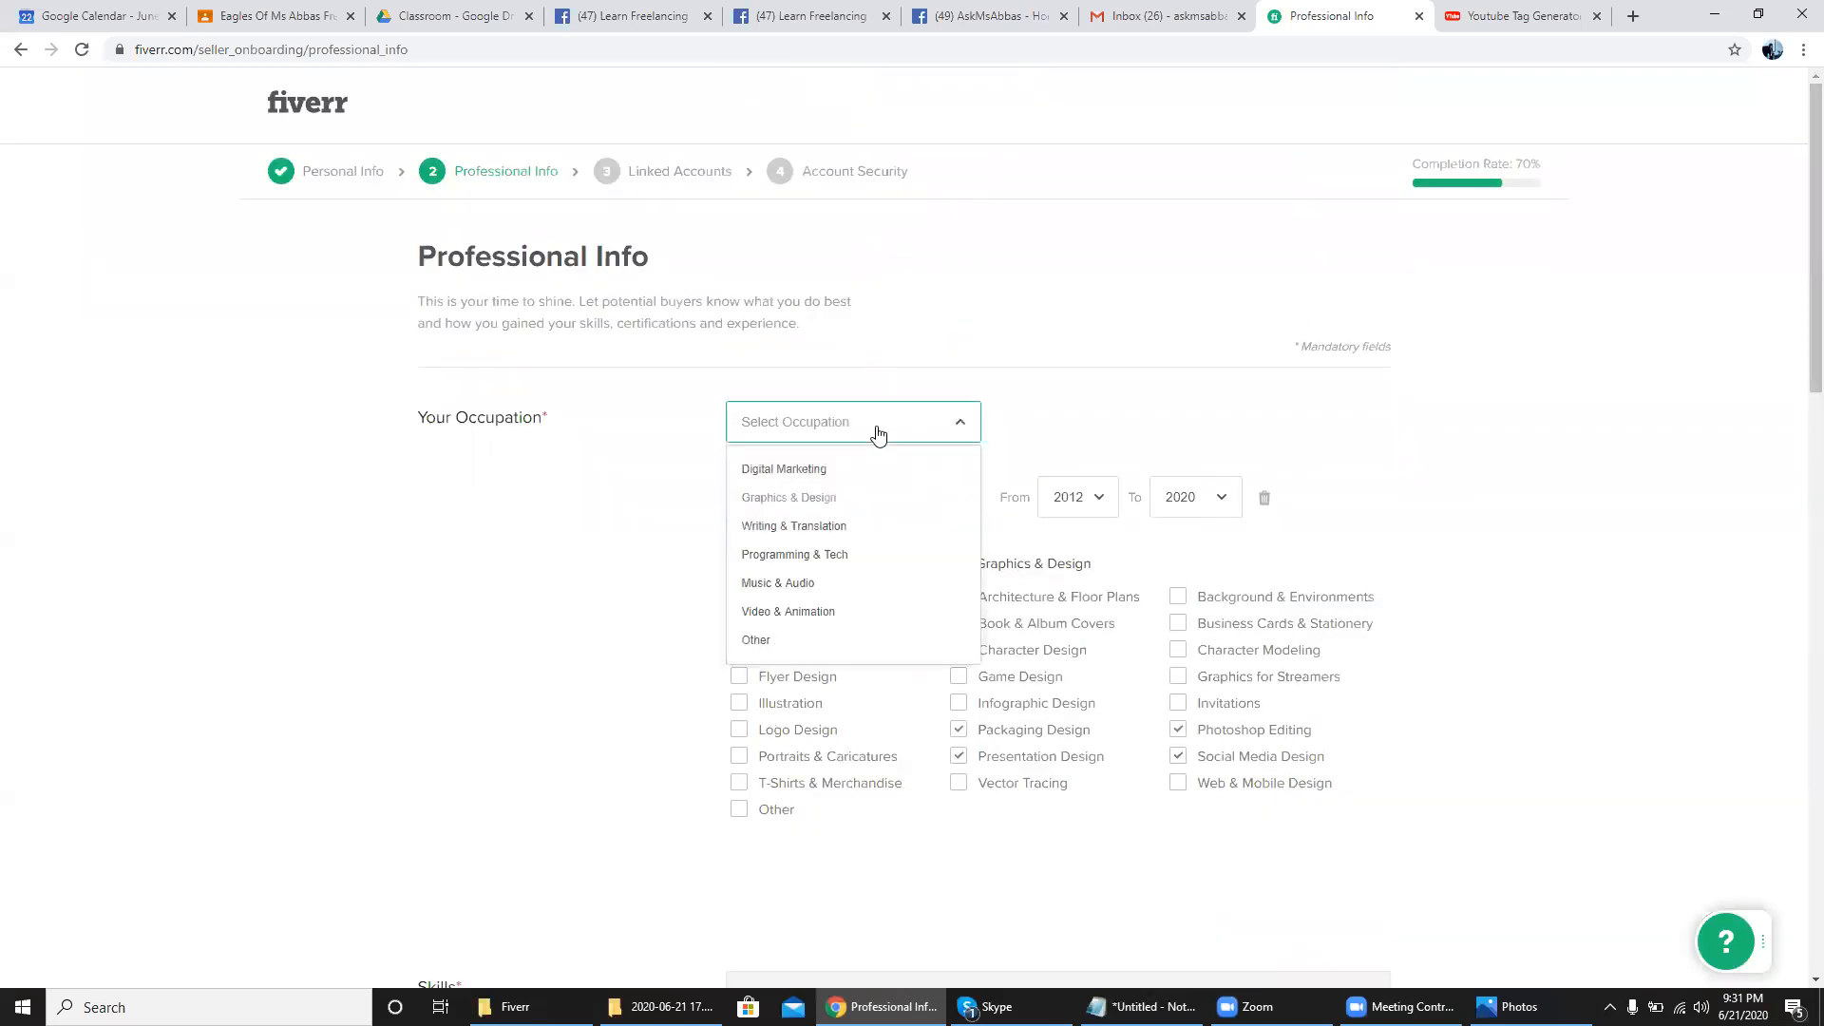
pyautogui.click(782, 526)
pyautogui.click(959, 574)
pyautogui.click(1178, 548)
pyautogui.click(1179, 575)
pyautogui.click(1179, 602)
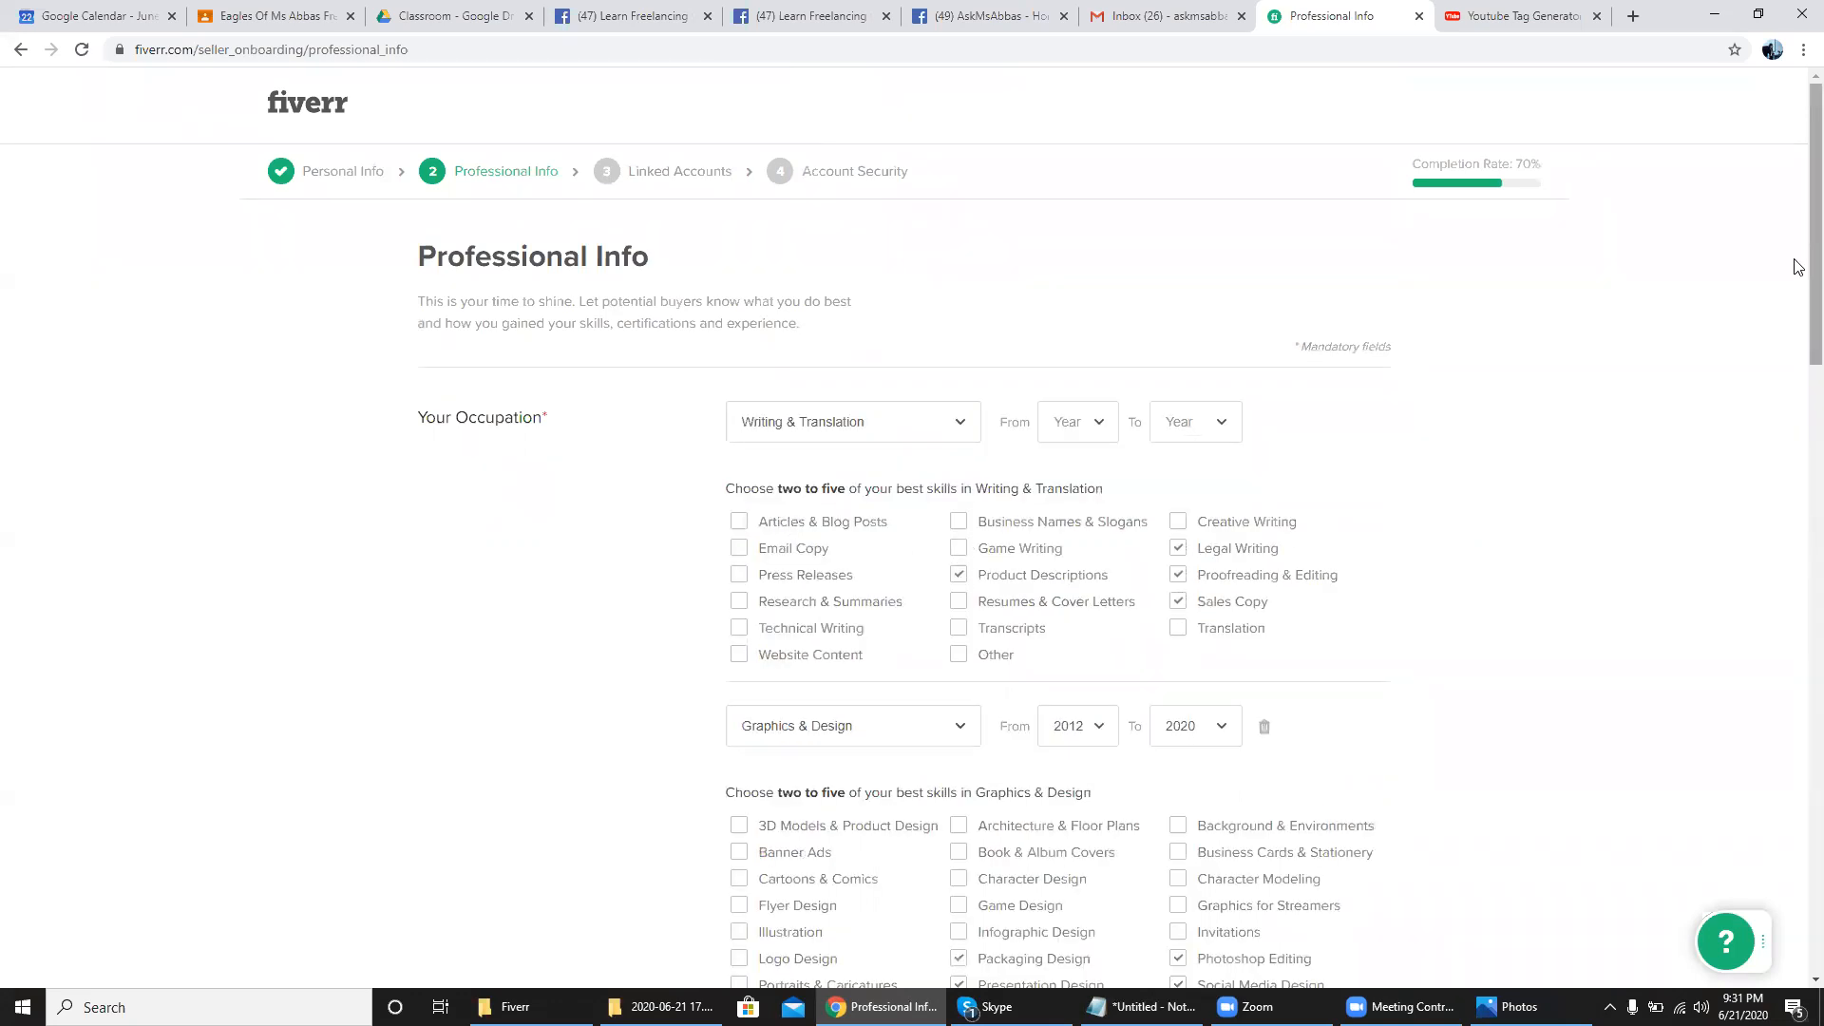
# Step: Choose the From and To years of experience for the Writing & Translation occupation
pyautogui.scroll(-2, 1795, 323)
pyautogui.click(1088, 224)
pyautogui.click(1063, 326)
pyautogui.click(1189, 228)
pyautogui.click(1195, 297)
# Step: Continue past the Professional Info and Linked Accounts pages and enter "photshop editing" as the title in the new gig form
pyautogui.scroll(-7, 1793, 380)
pyautogui.scroll(-10, 1799, 789)
pyautogui.click(1292, 913)
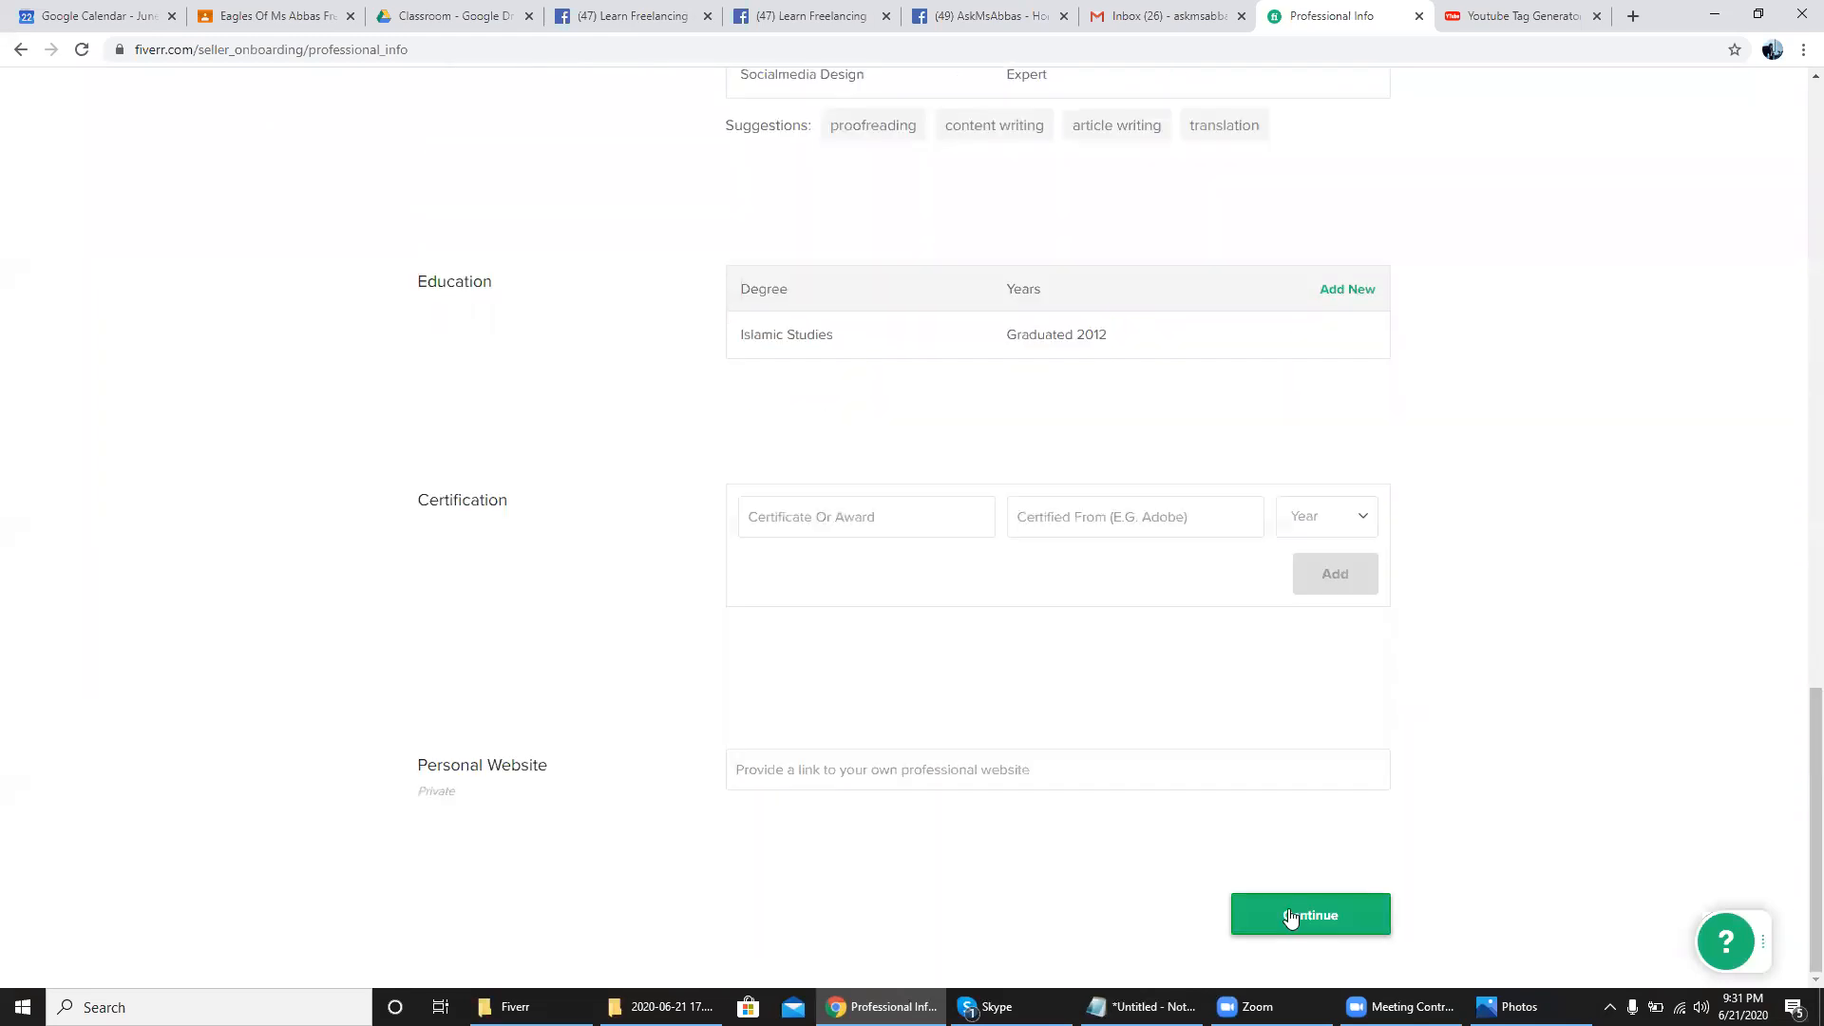
pyautogui.scroll(-3, 1792, 529)
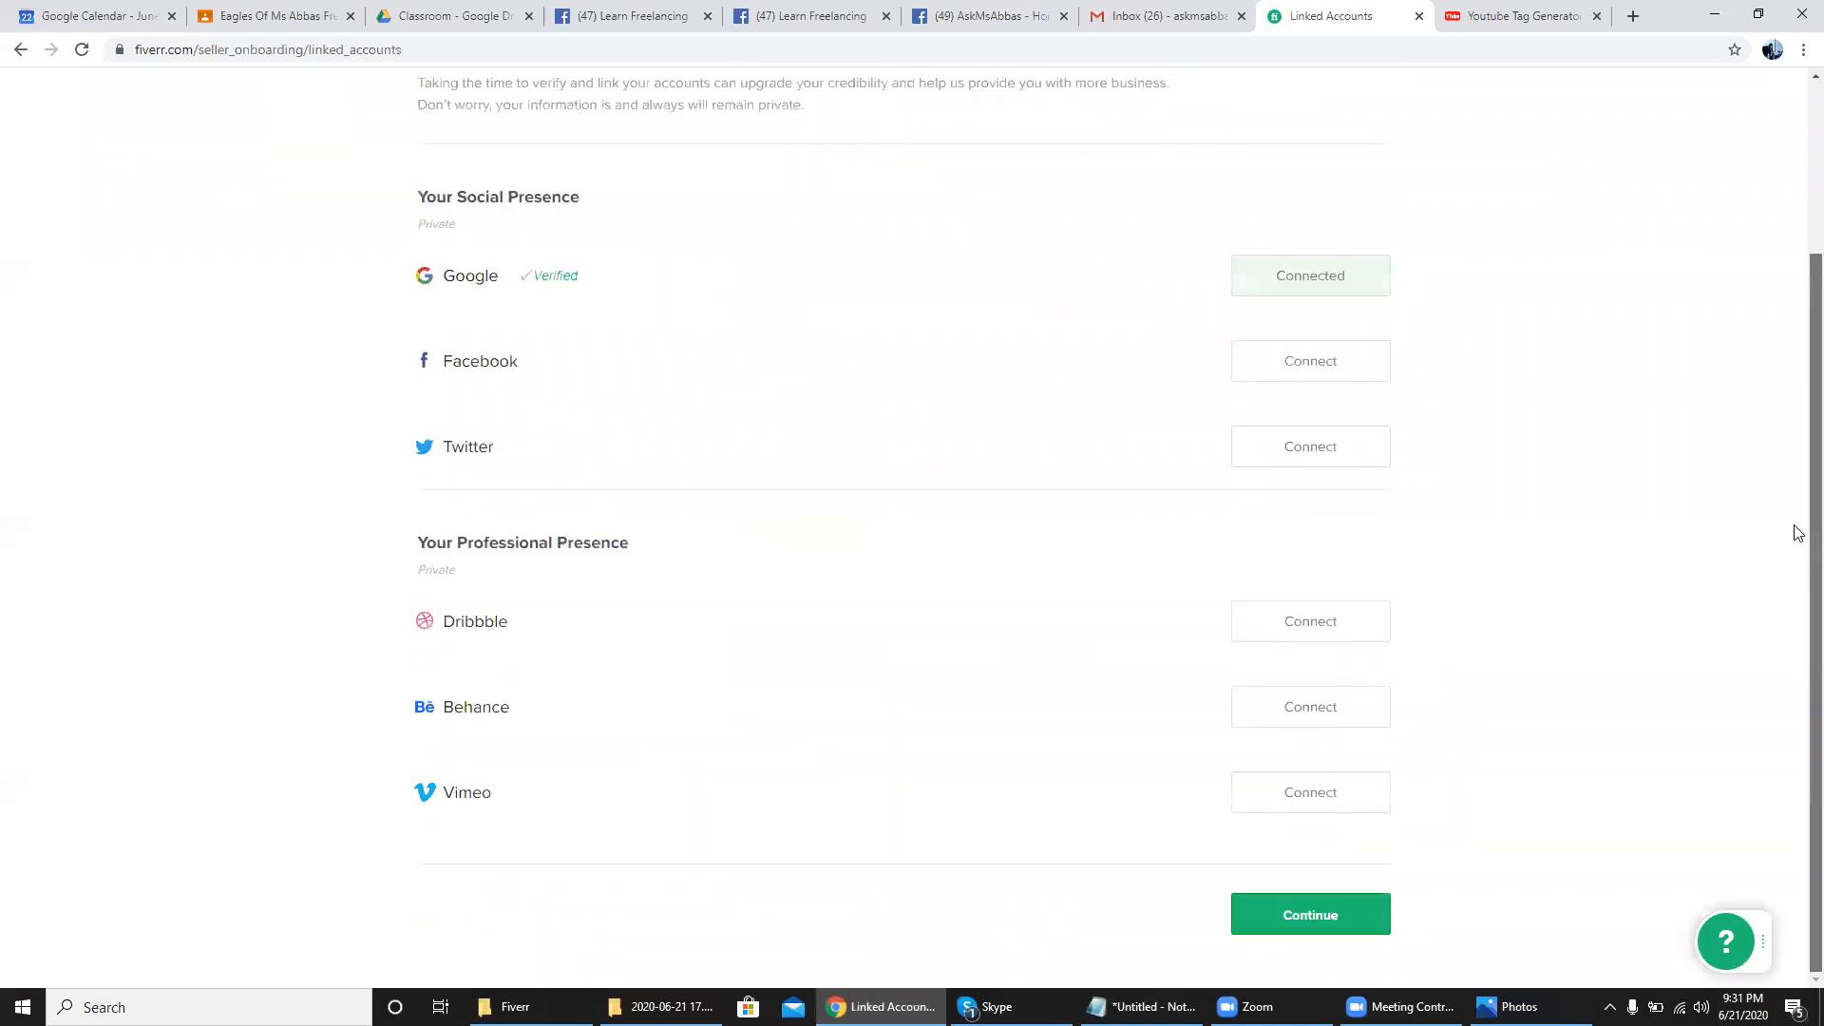
pyautogui.click(1328, 913)
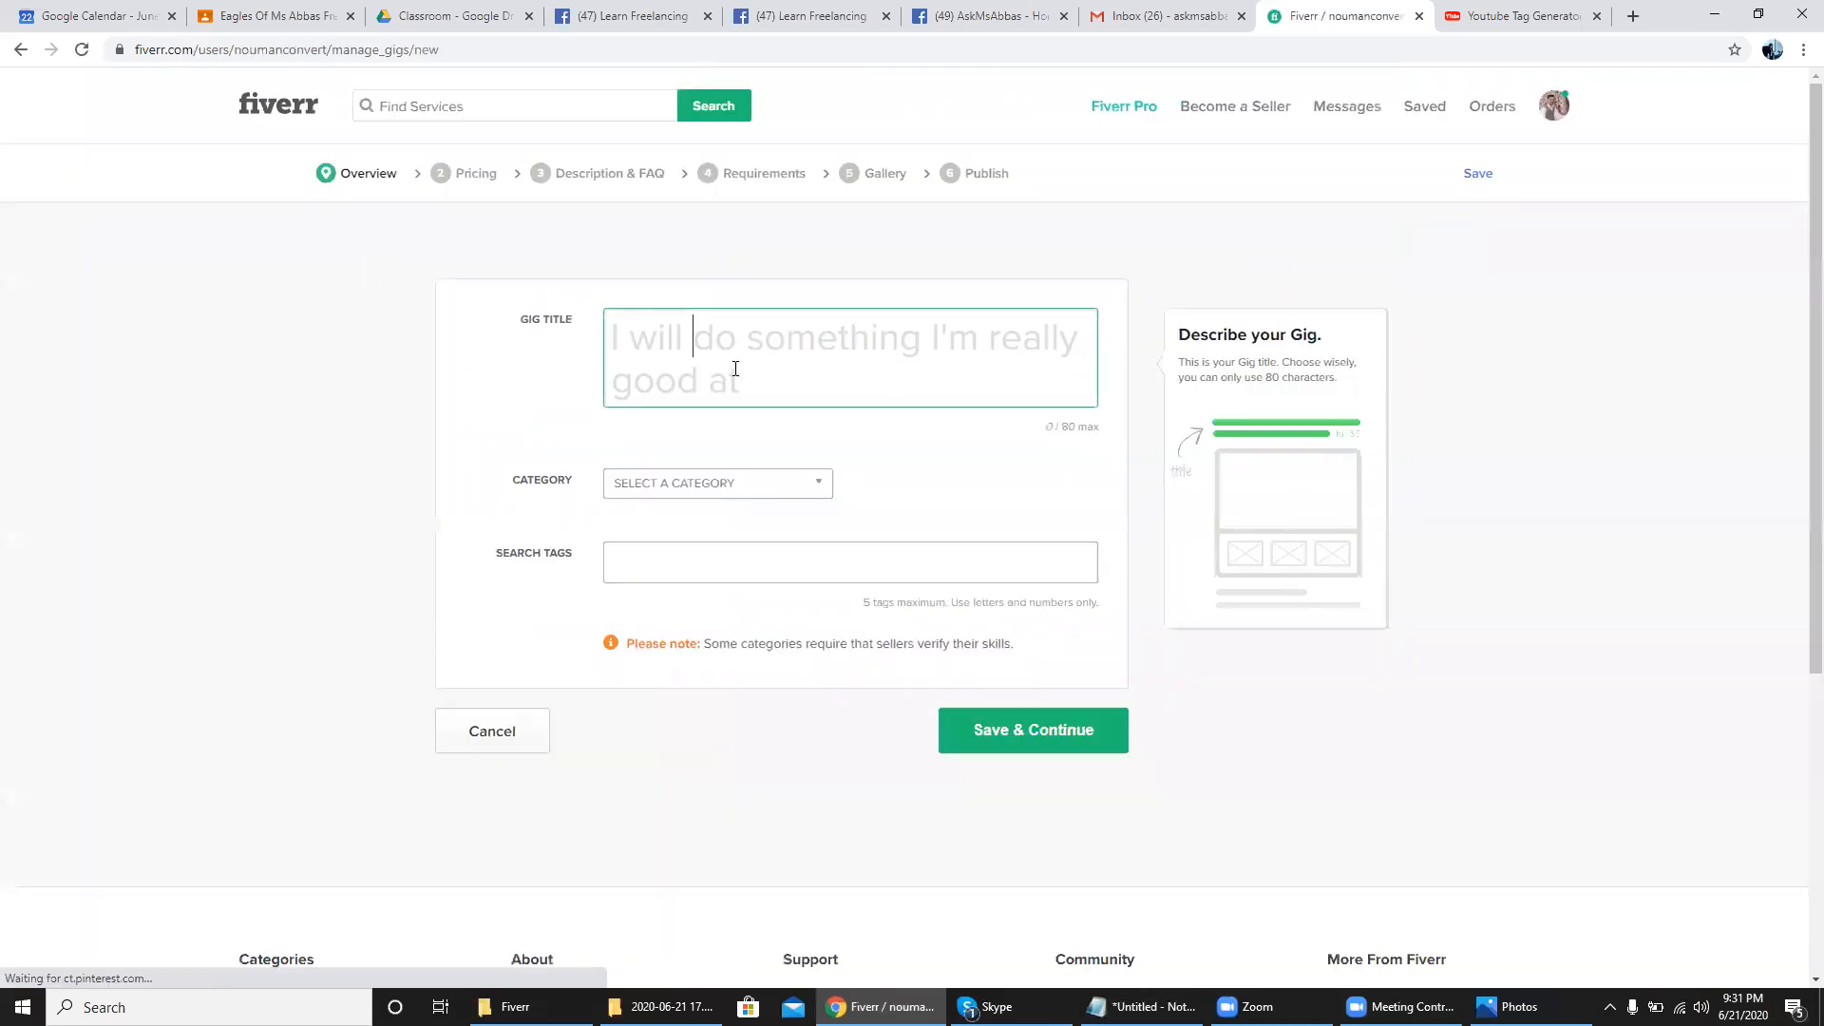
pyautogui.write('photsh')
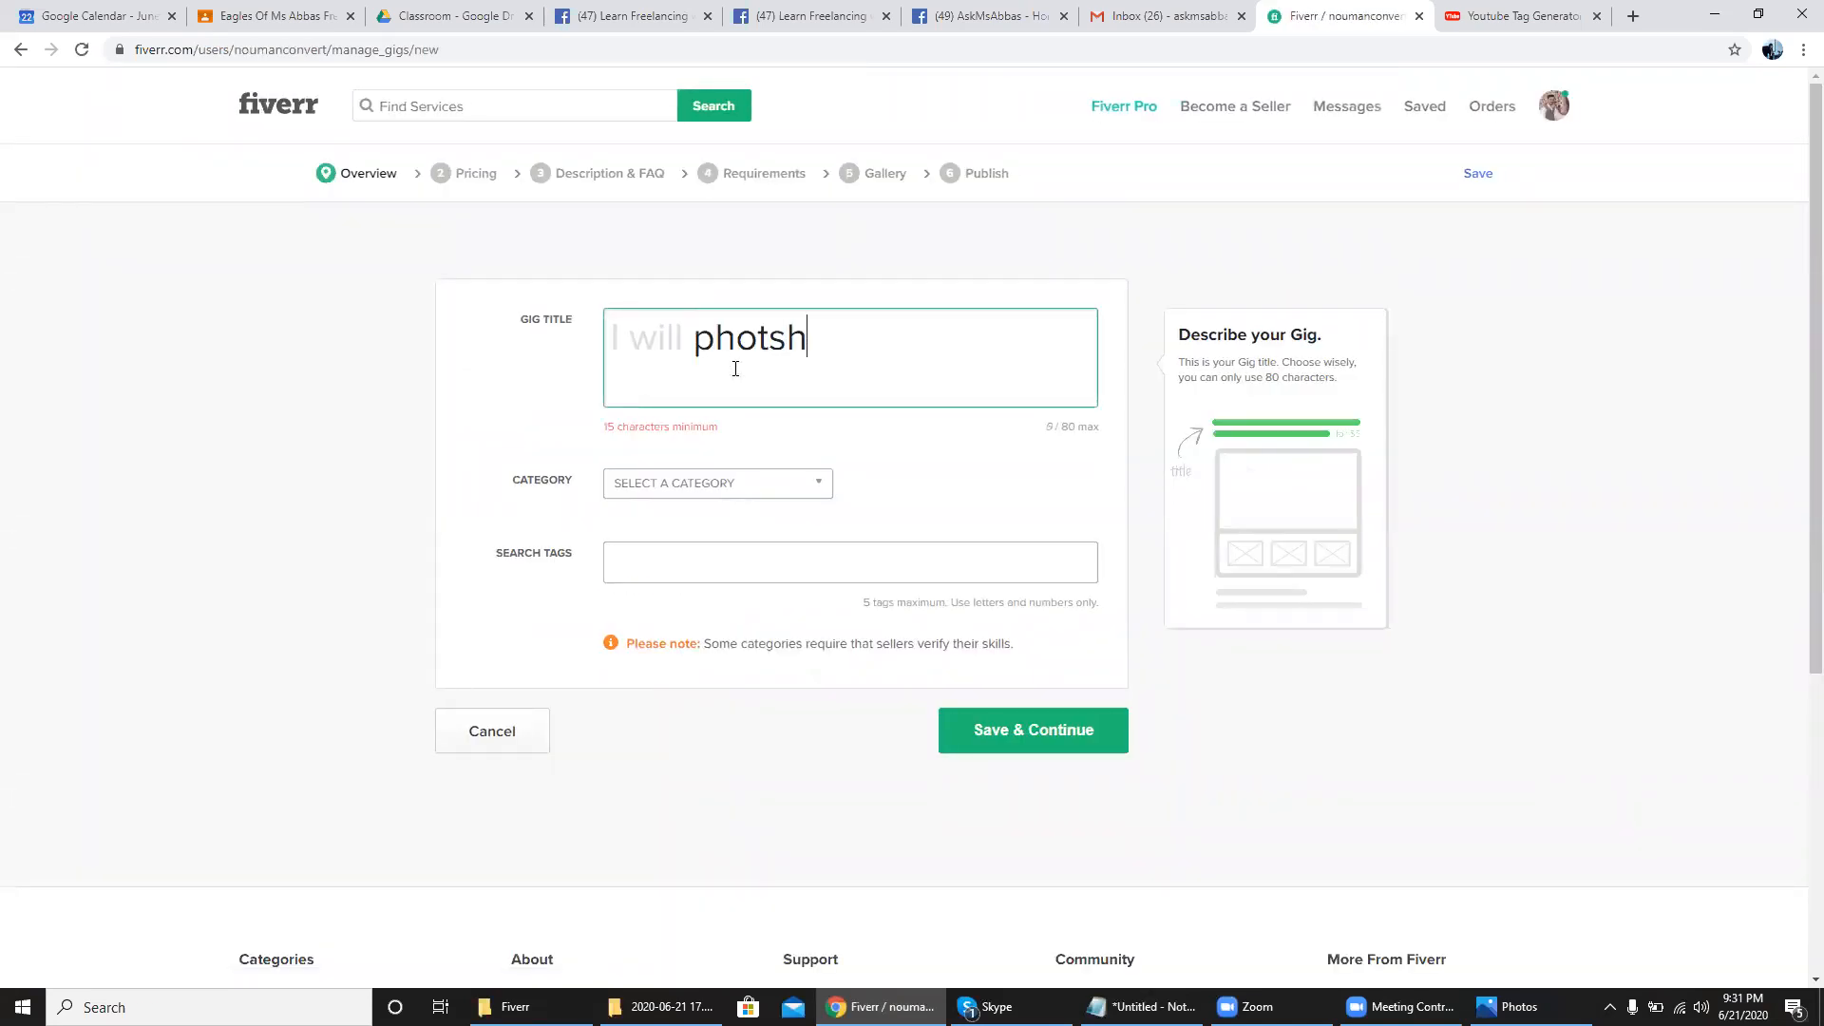
pyautogui.write('op editing')
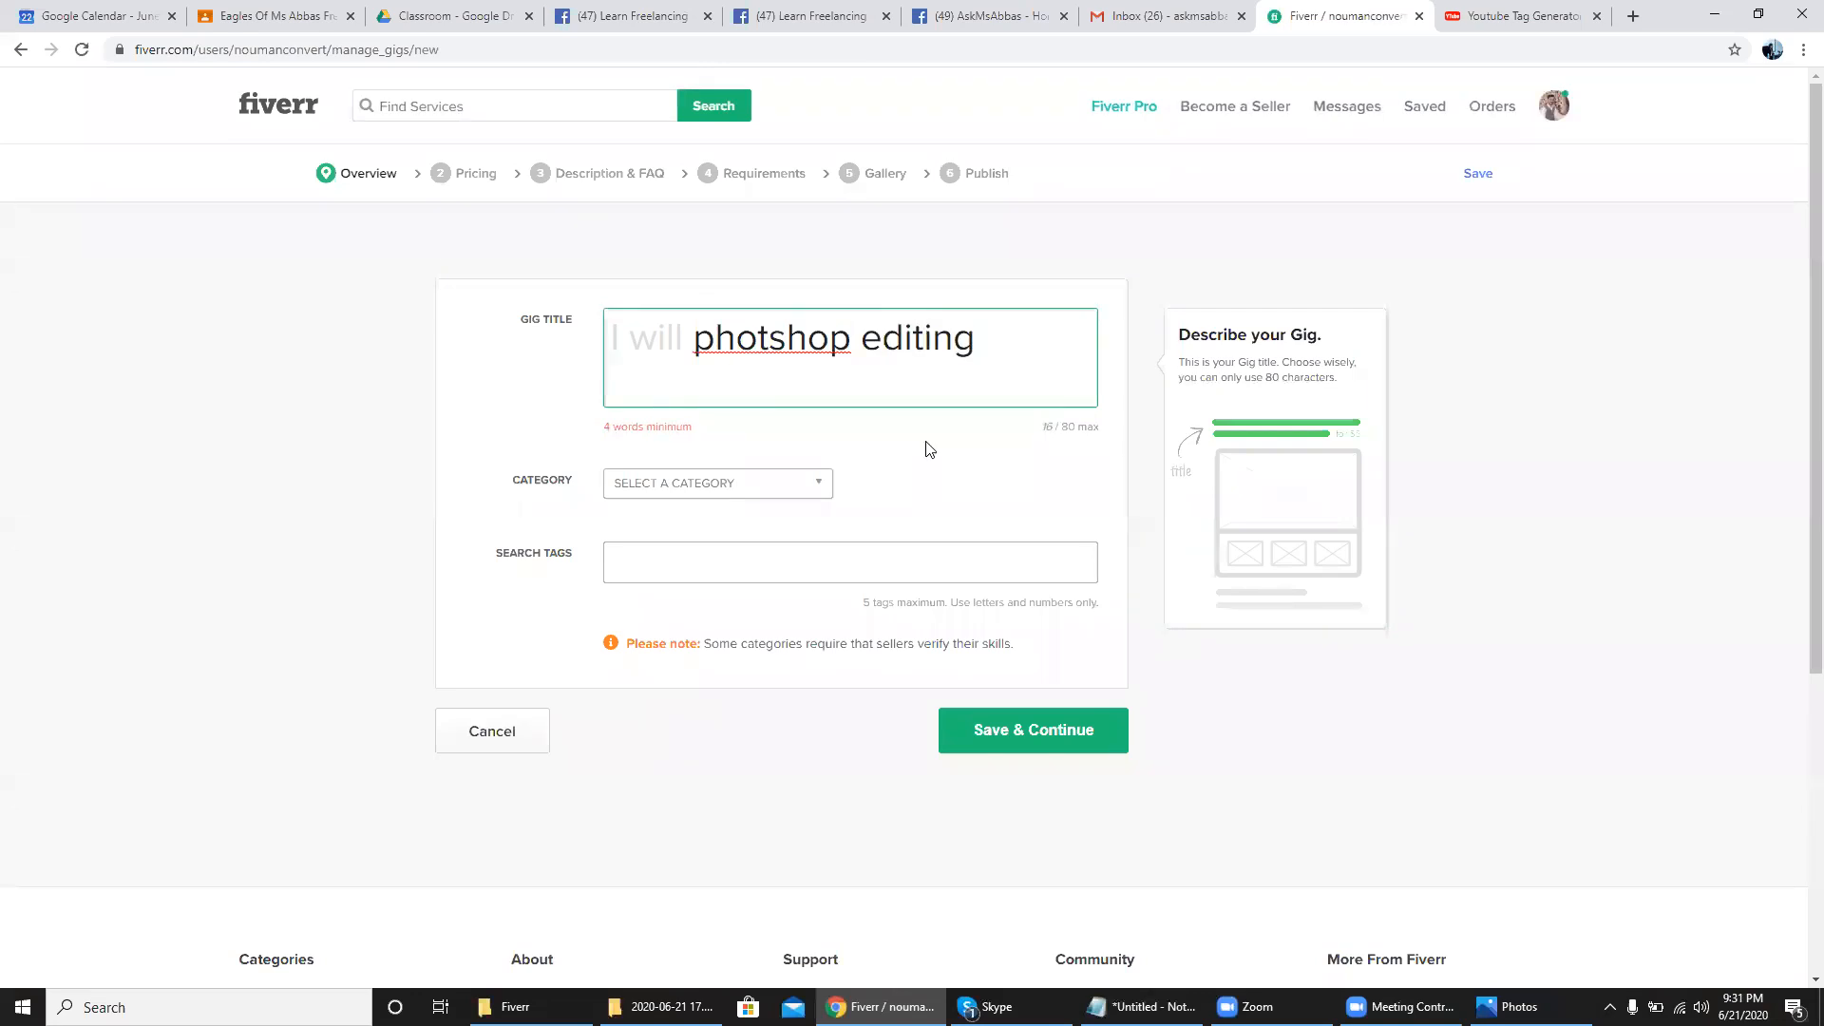
# Step: Switch to the Notepad notes and replace all their text with the line "High competition KW"
pyautogui.click(1143, 1006)
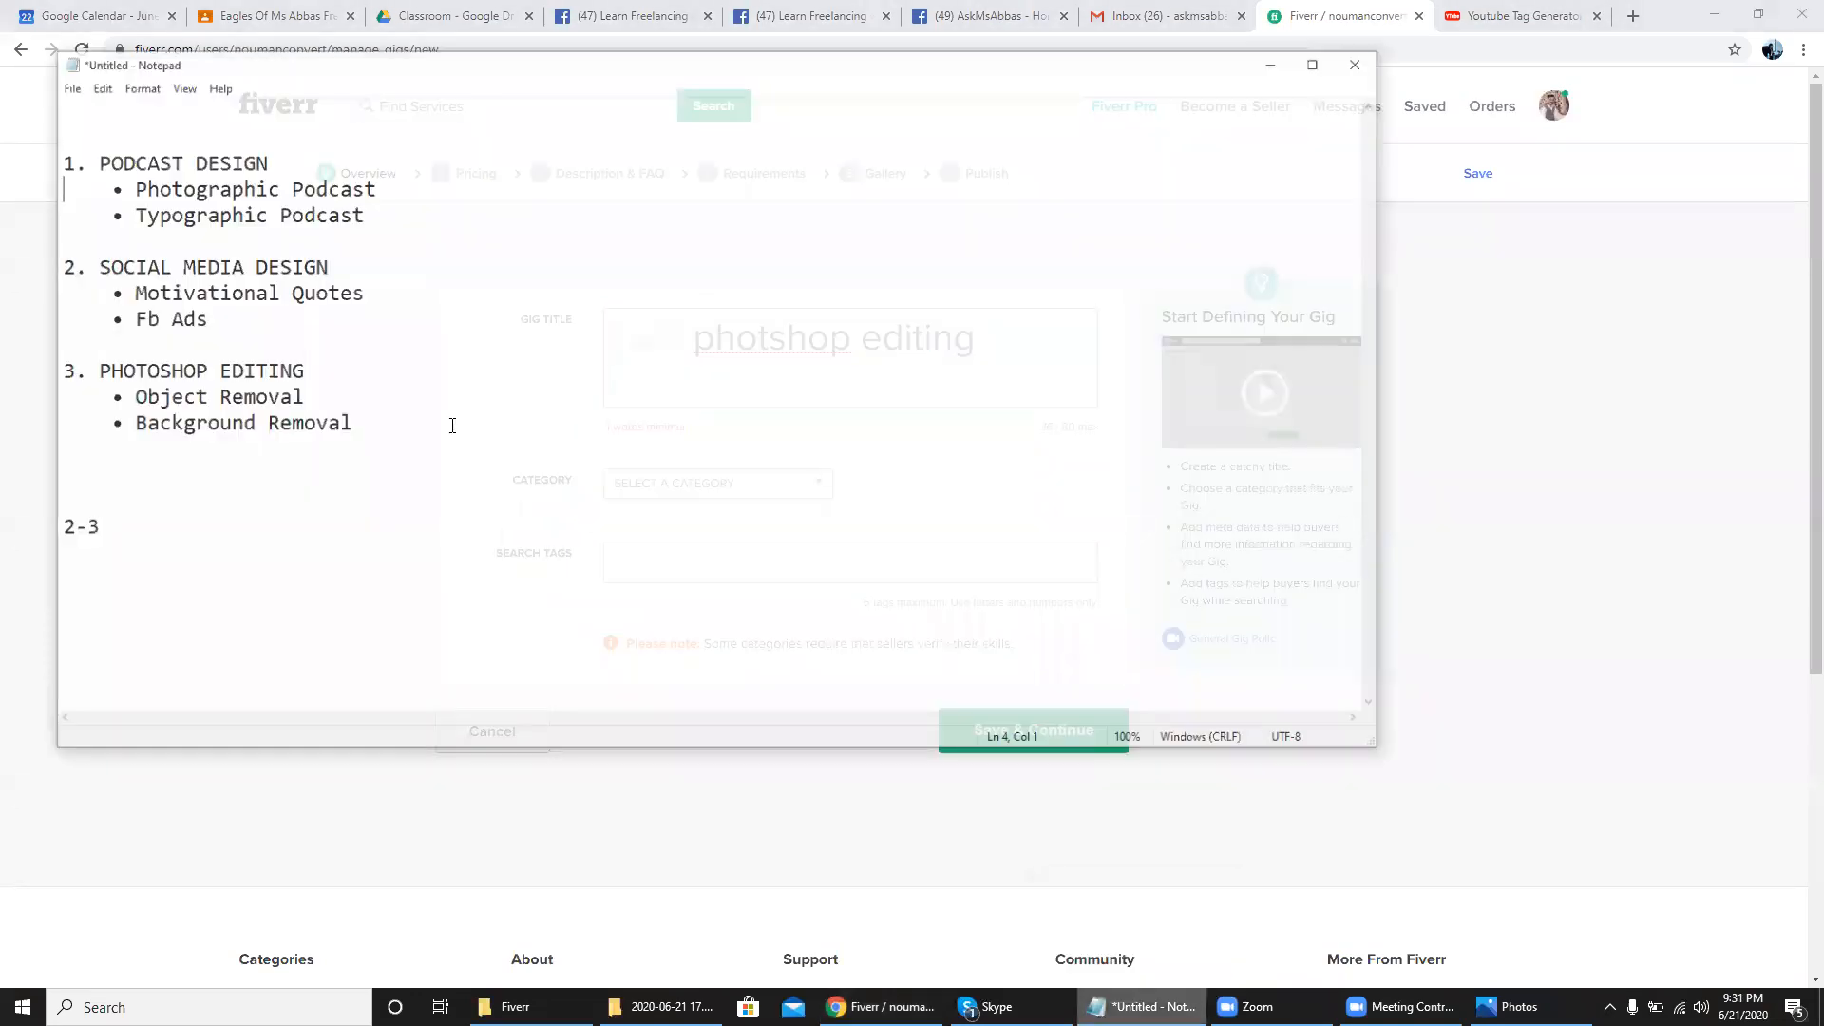
pyautogui.hotkey('ctrl', 'a')
pyautogui.press('Delete')
pyautogui.write('Higg')
pyautogui.press('BackSpace')
pyautogui.write('h competit')
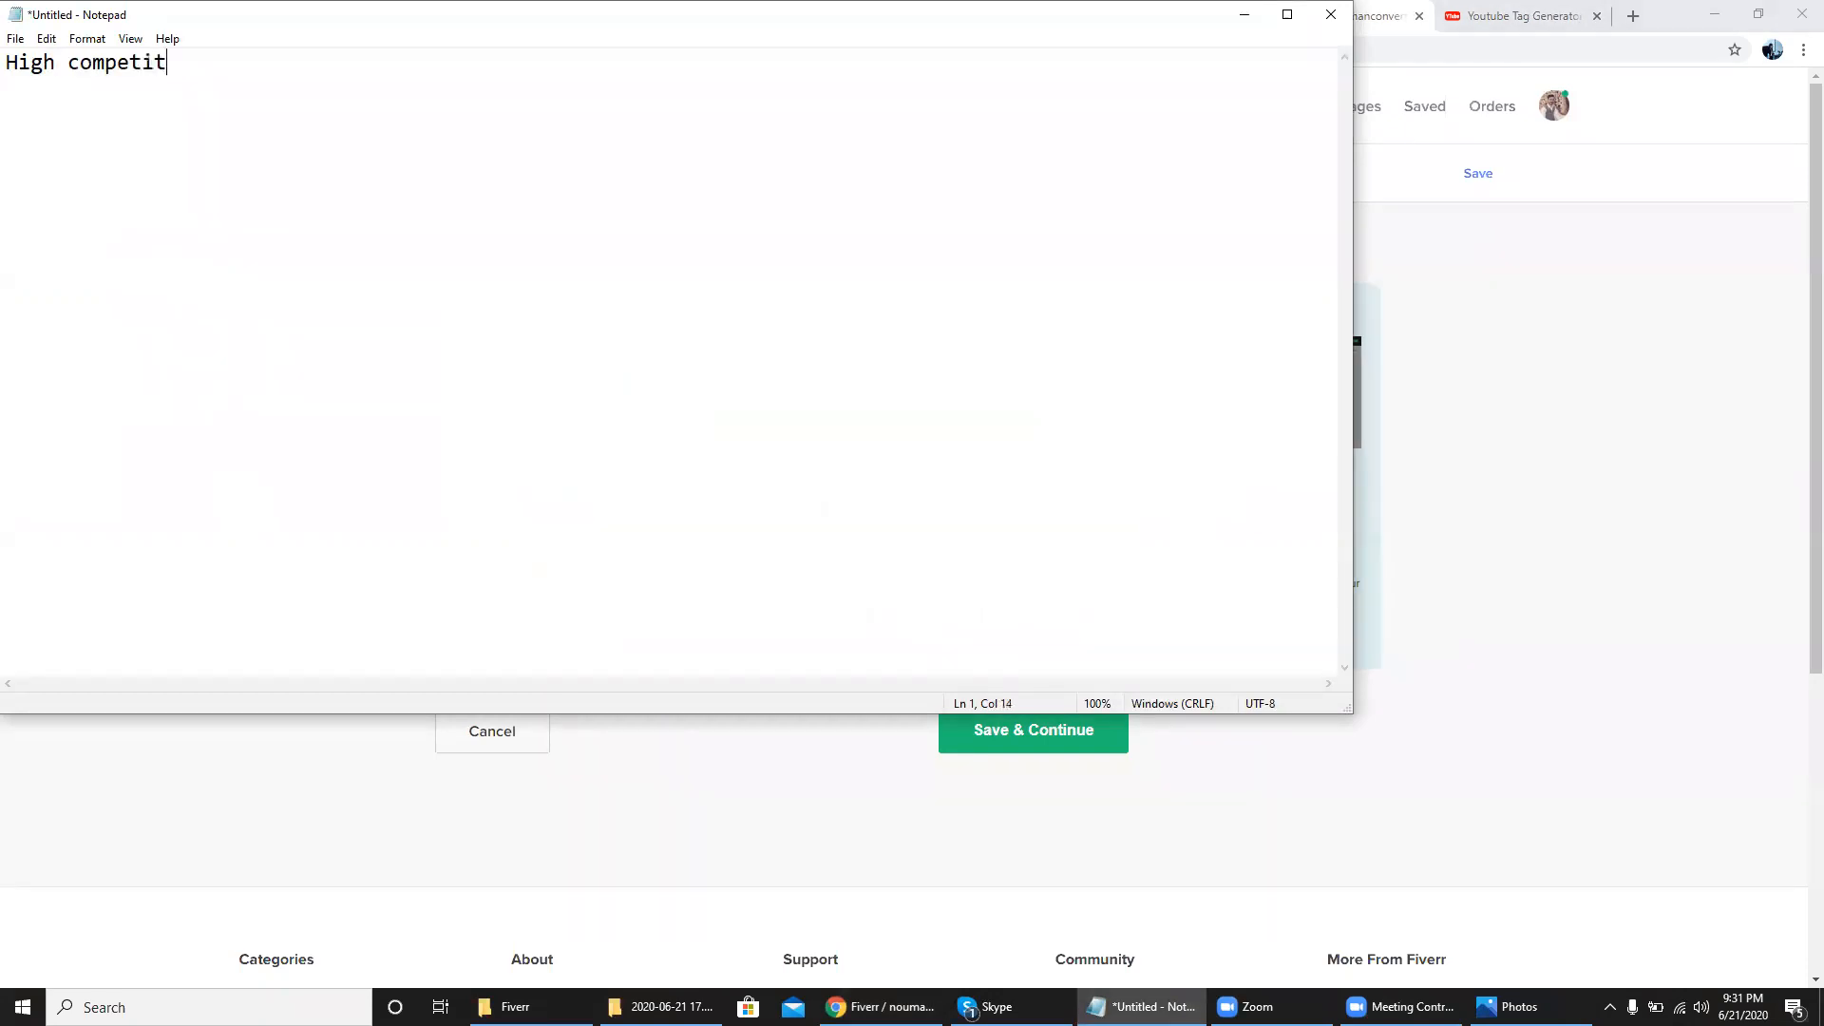
pyautogui.write('ion KWLow com')
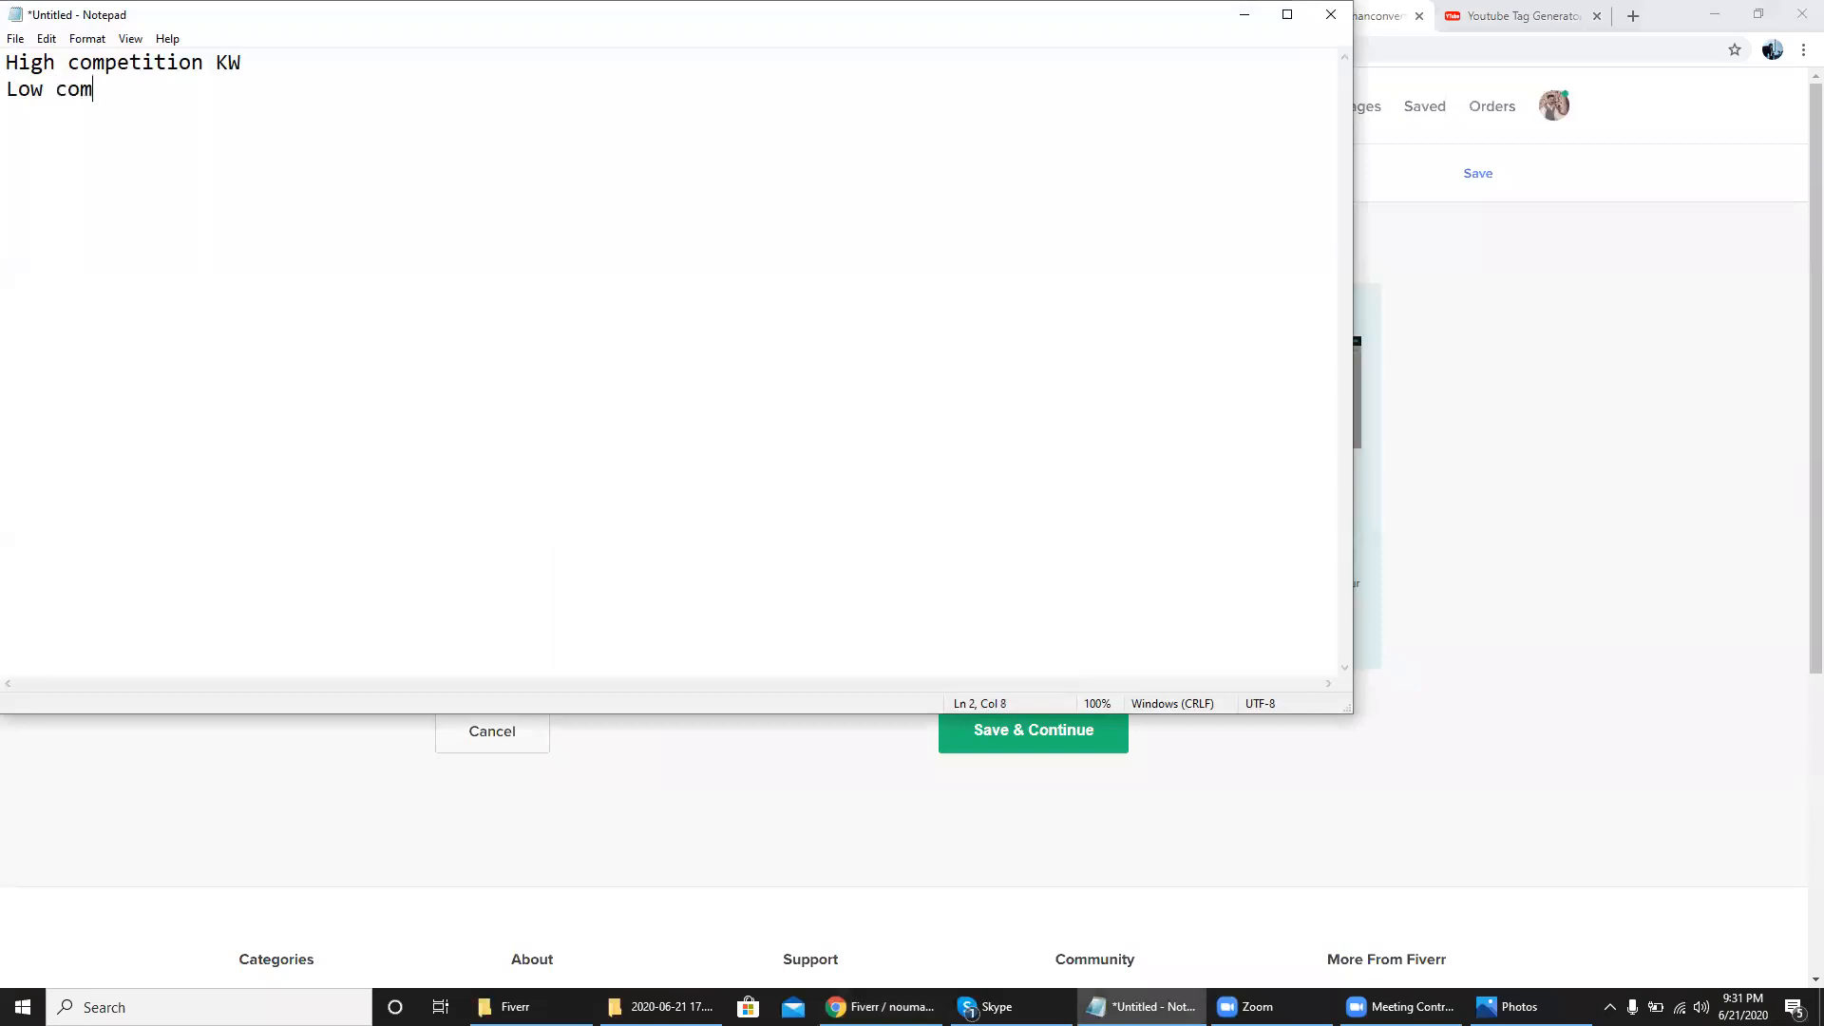
pyautogui.write('petition KW')
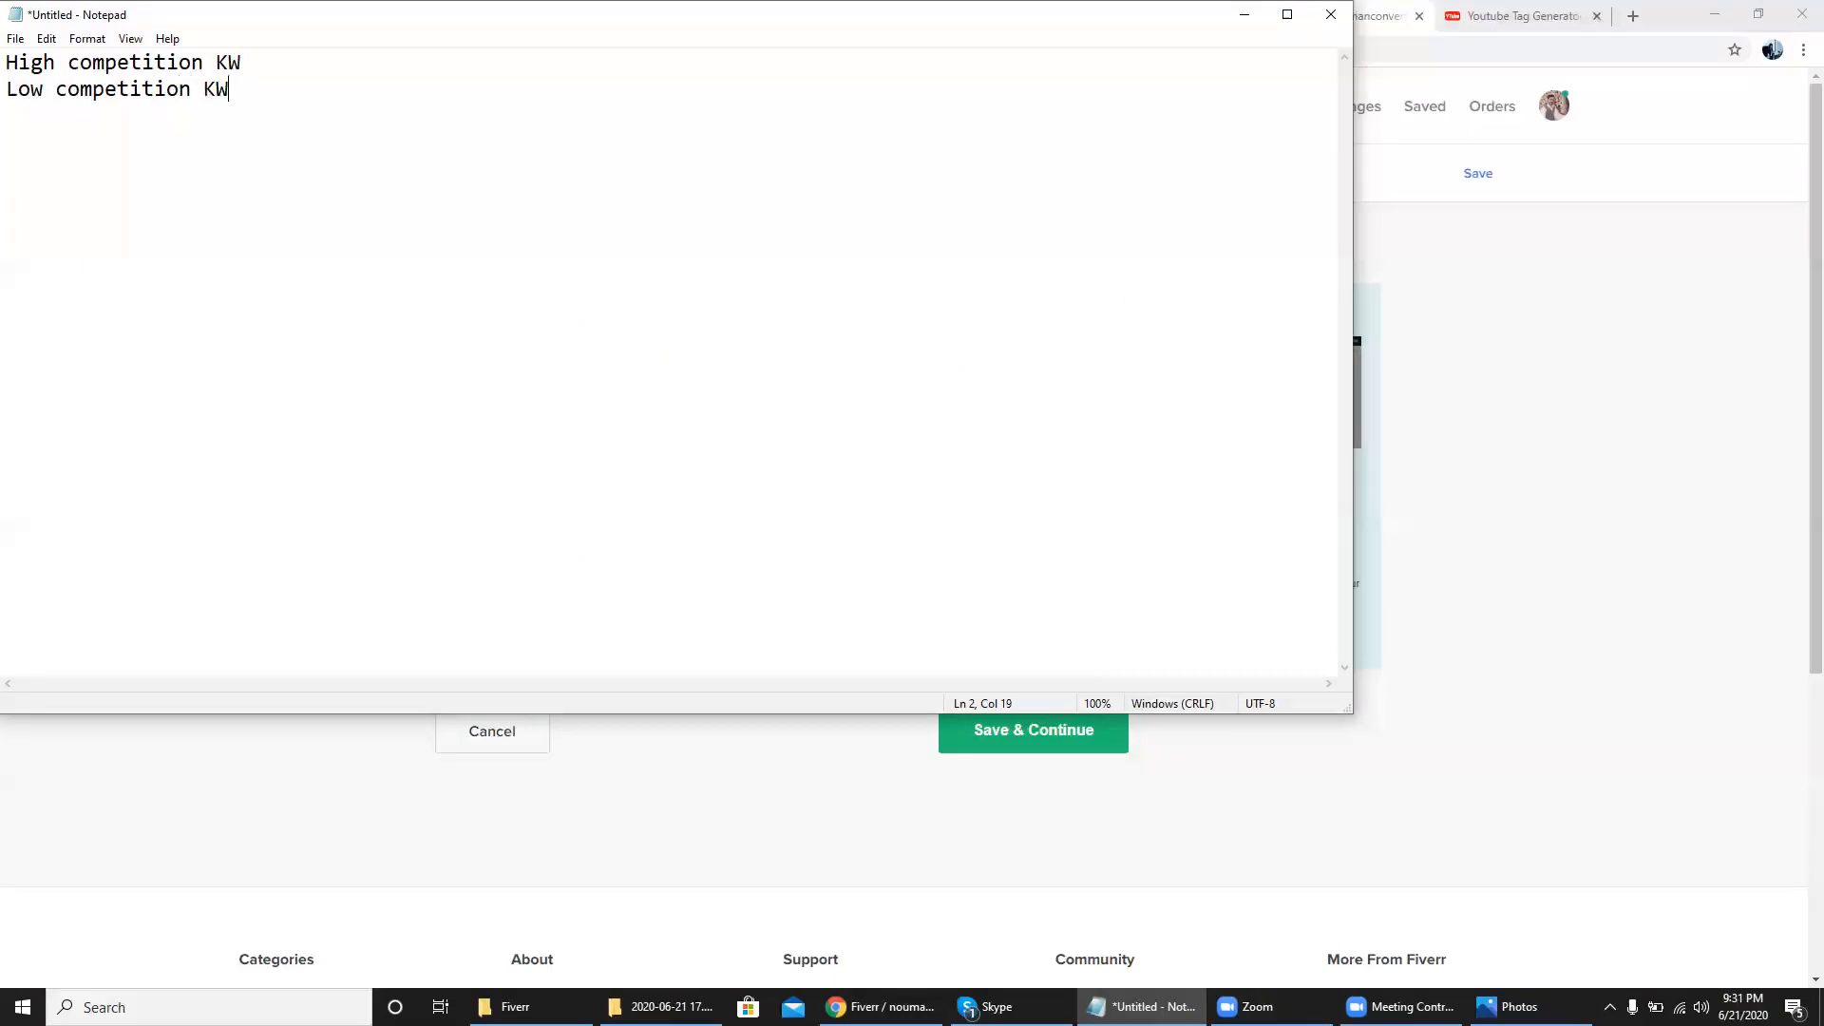
# Step: Write "Keyword should be 4 string" further down in the notes, with "Photoshop Editing" beneath it after a blank line
pyautogui.press('Return')
pyautogui.press('Return')
pyautogui.write('Keyword should be 4 string')
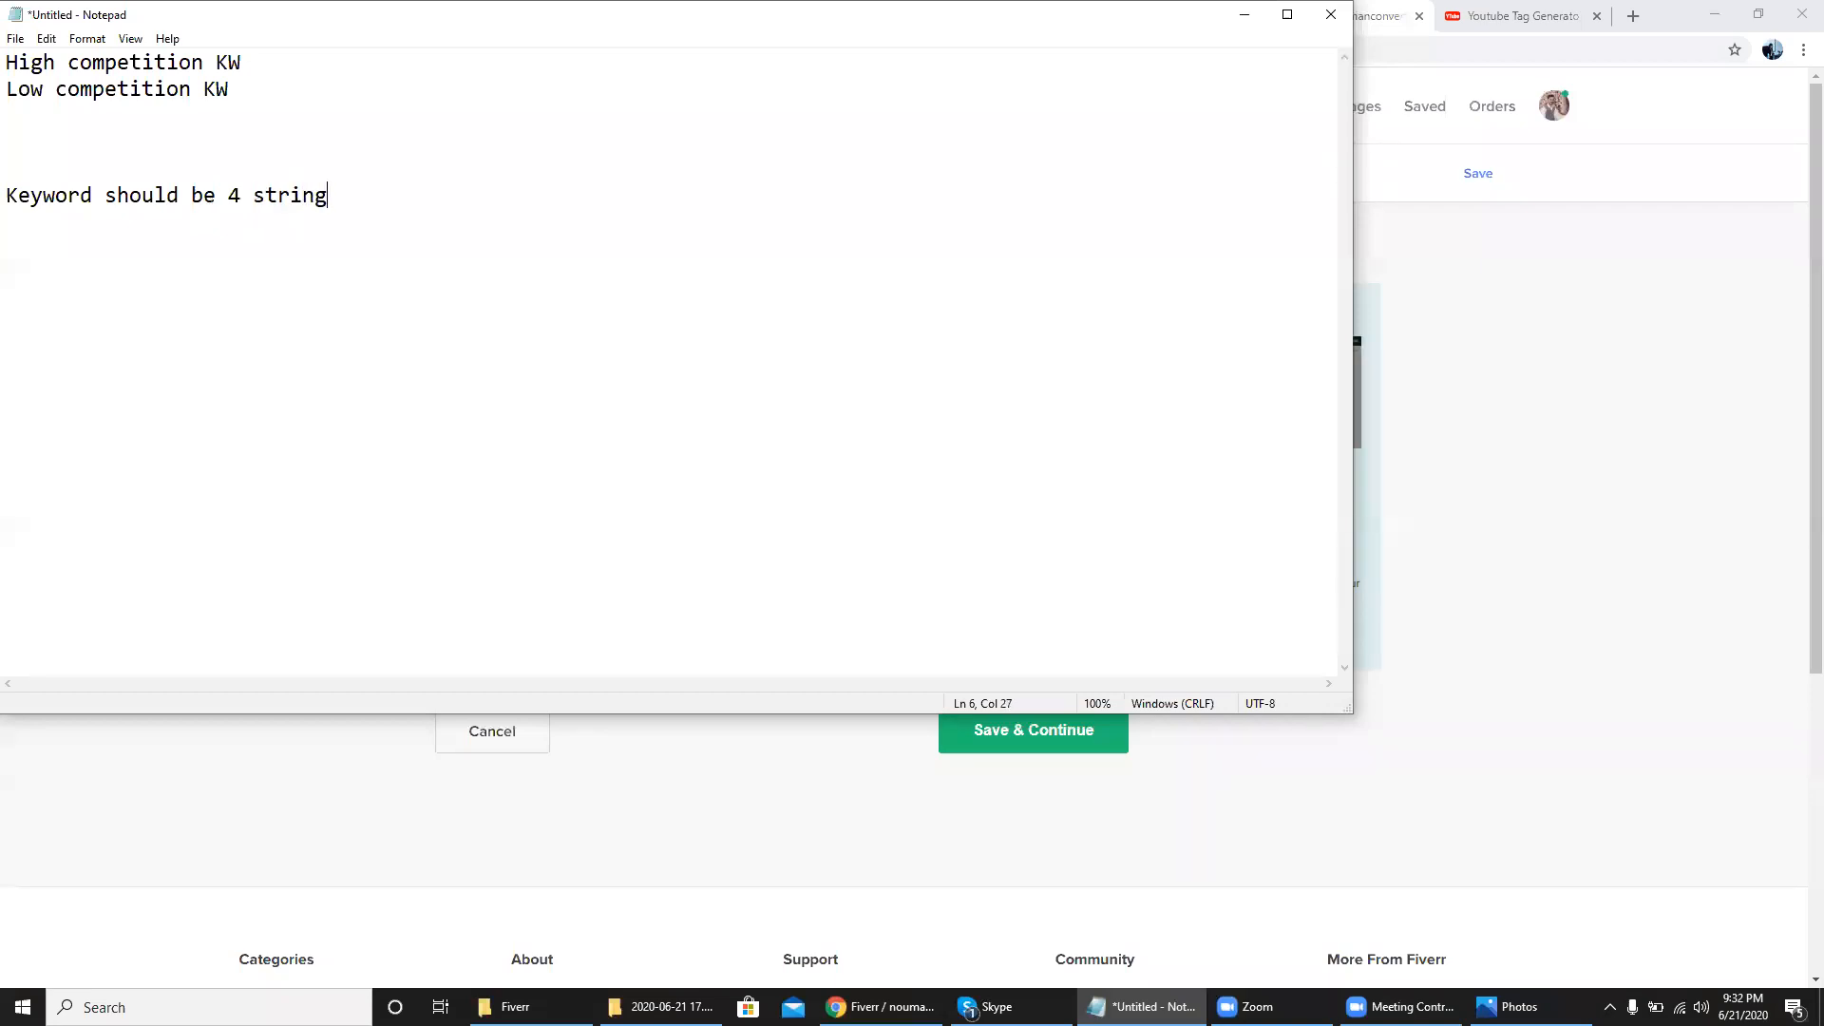
pyautogui.press('Return')
pyautogui.write('Photoshop Editing')
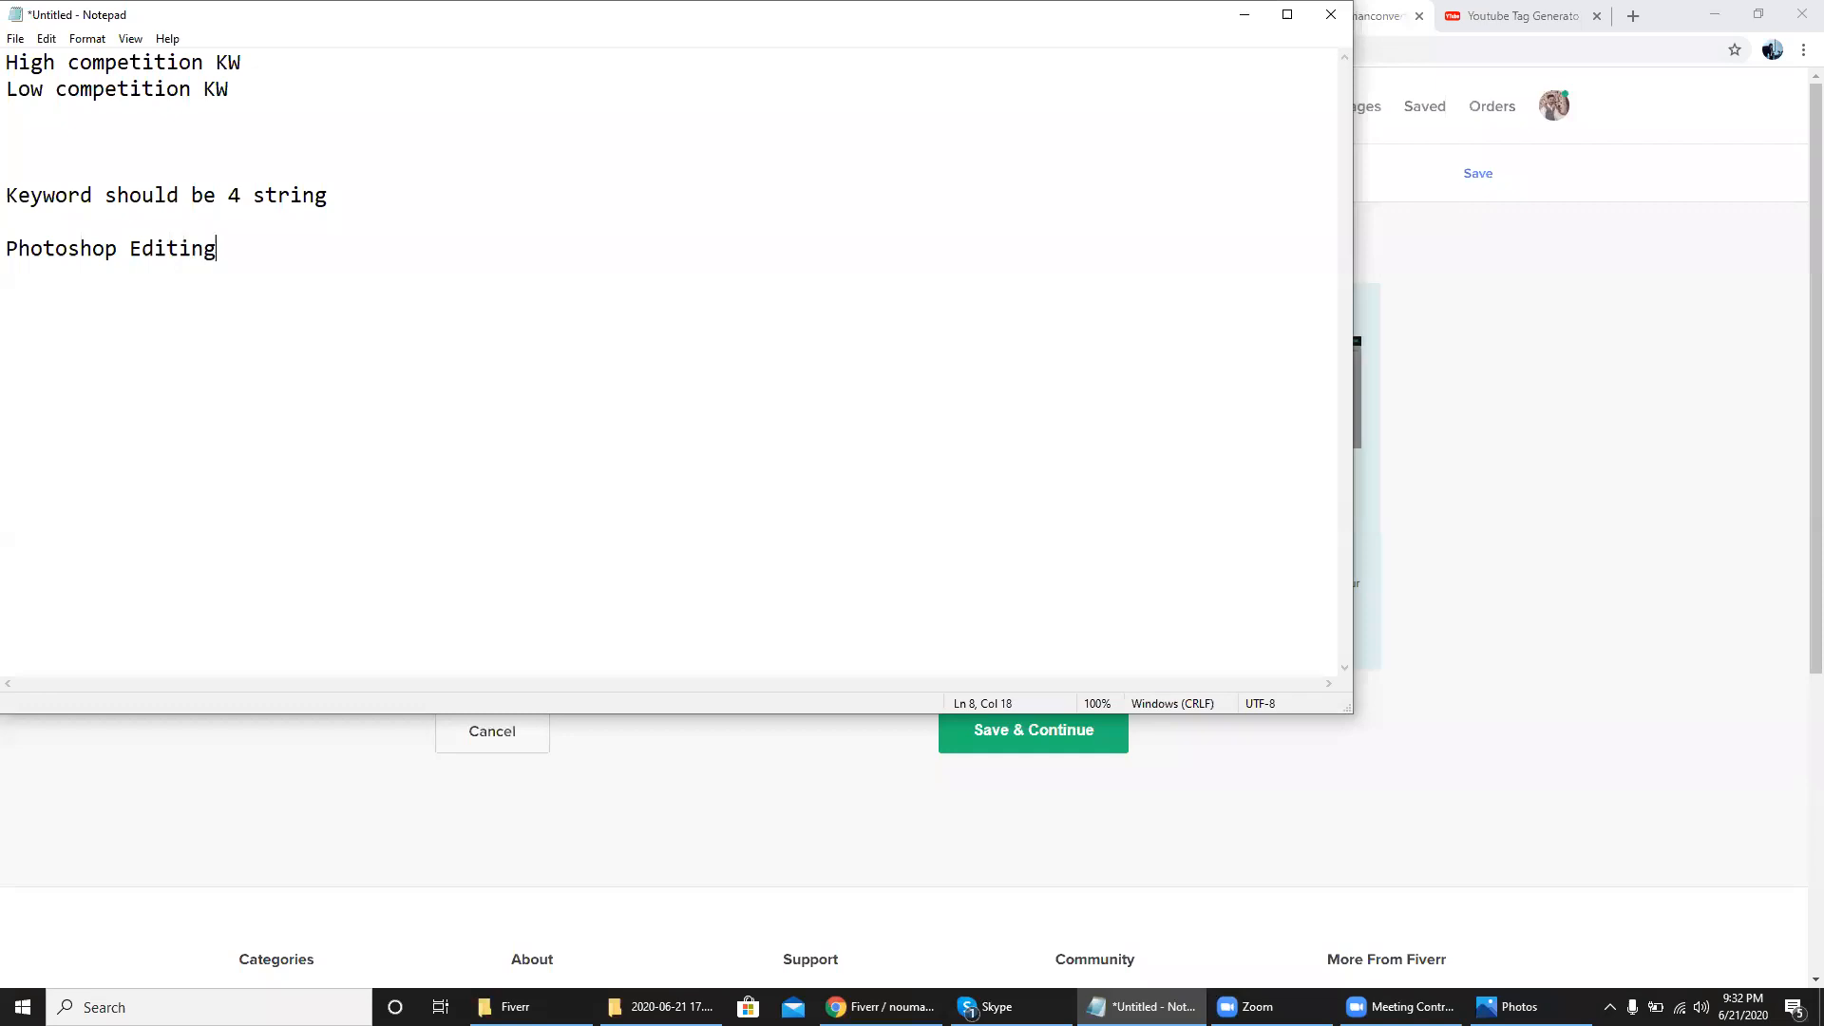
# Step: Return to the browser and load fiverr.com in a new tab
pyautogui.click(202, 810)
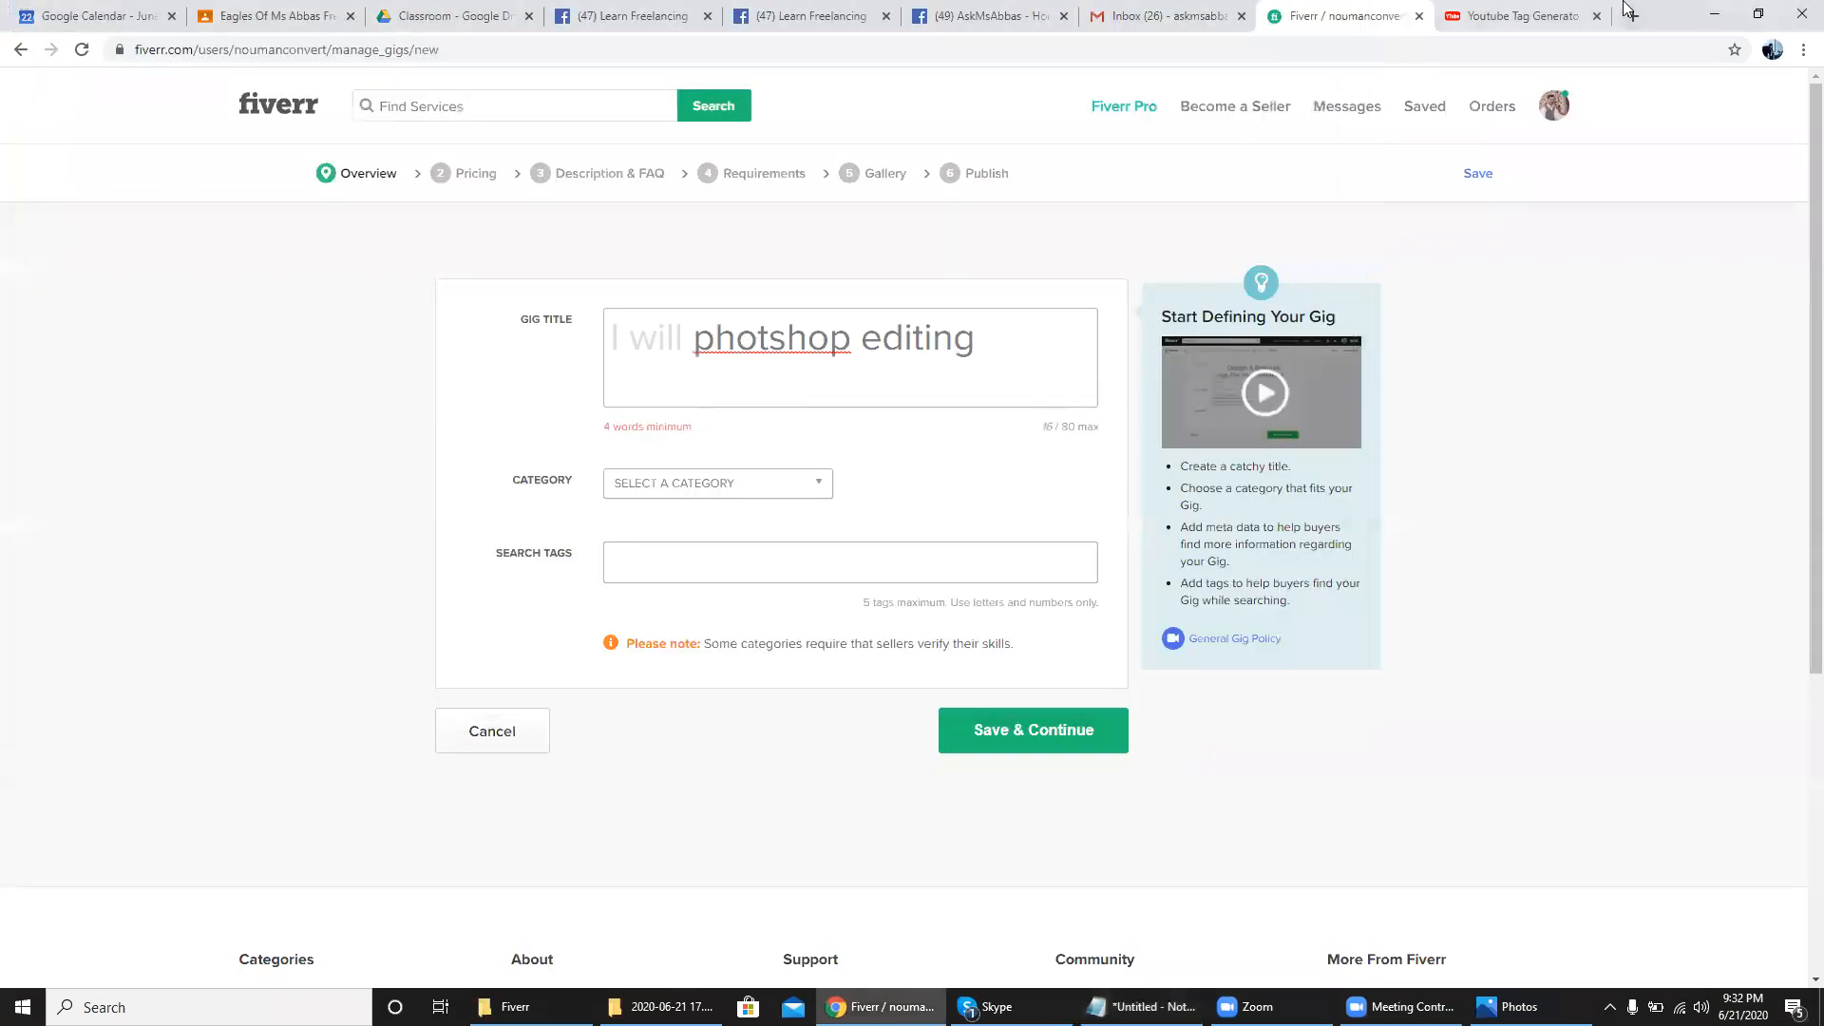
pyautogui.click(1634, 17)
pyautogui.write('fiverr.com')
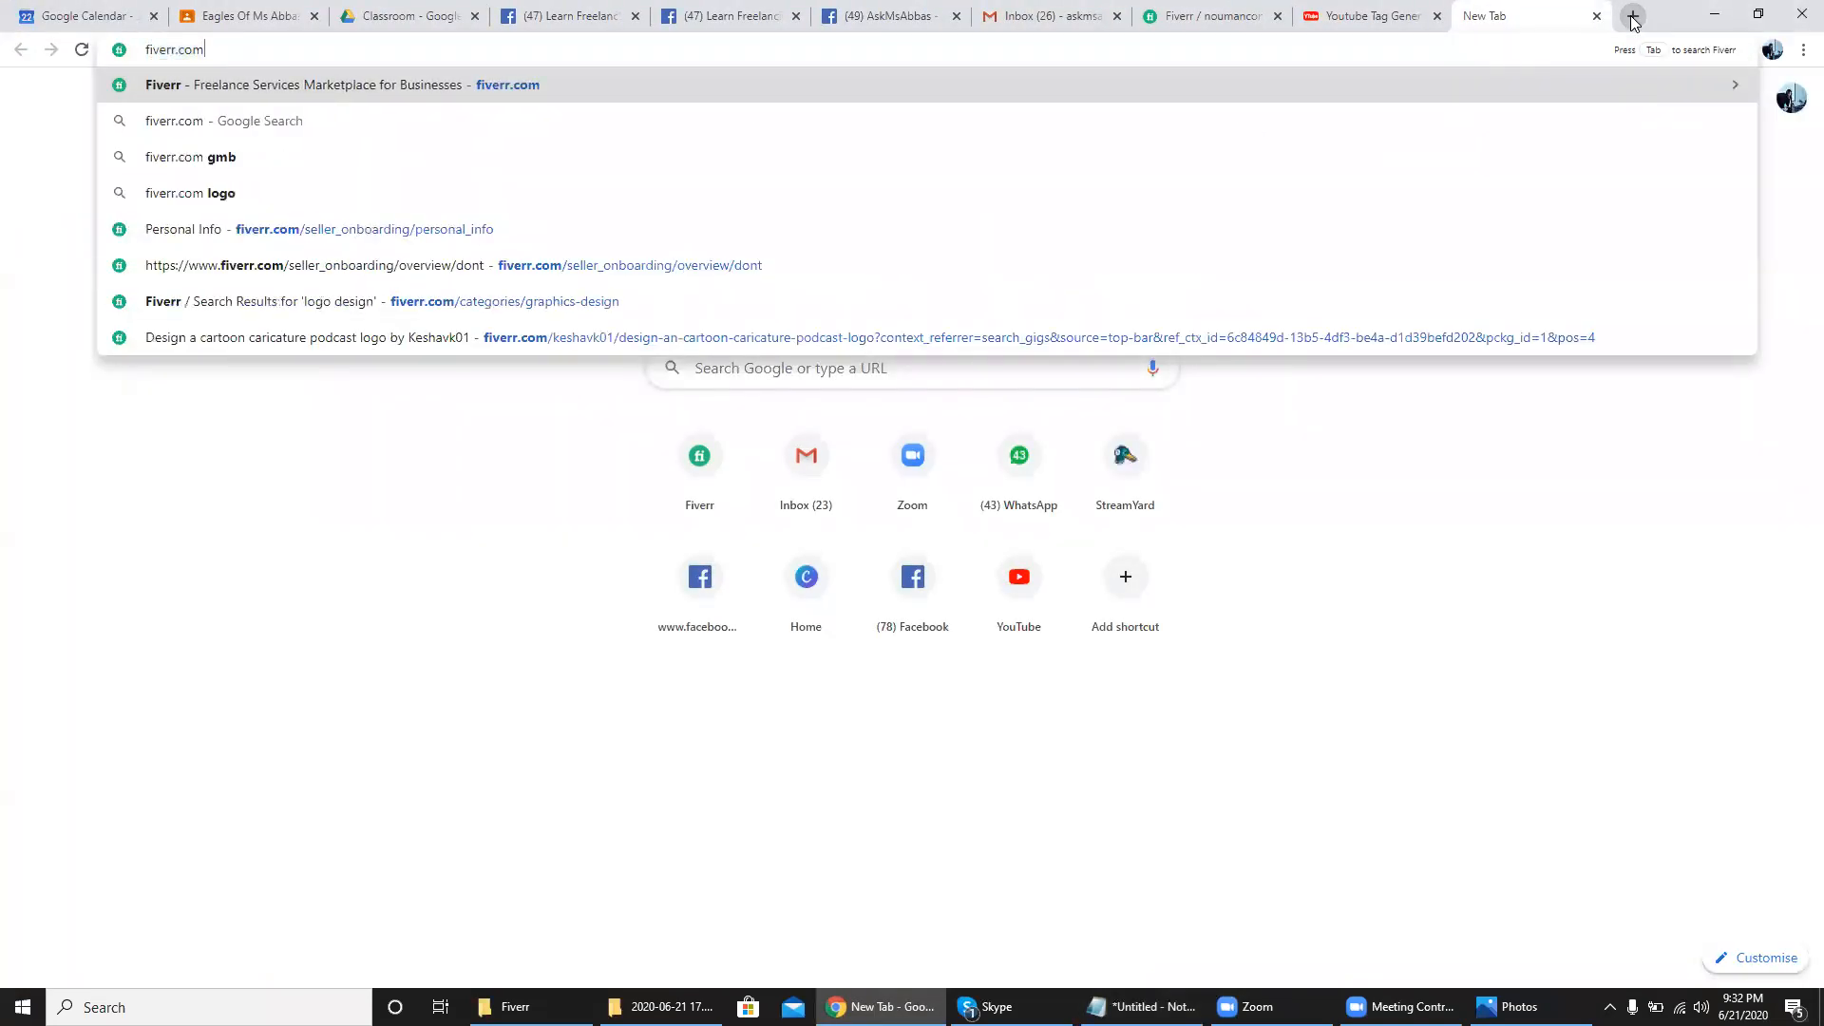
pyautogui.press('Return')
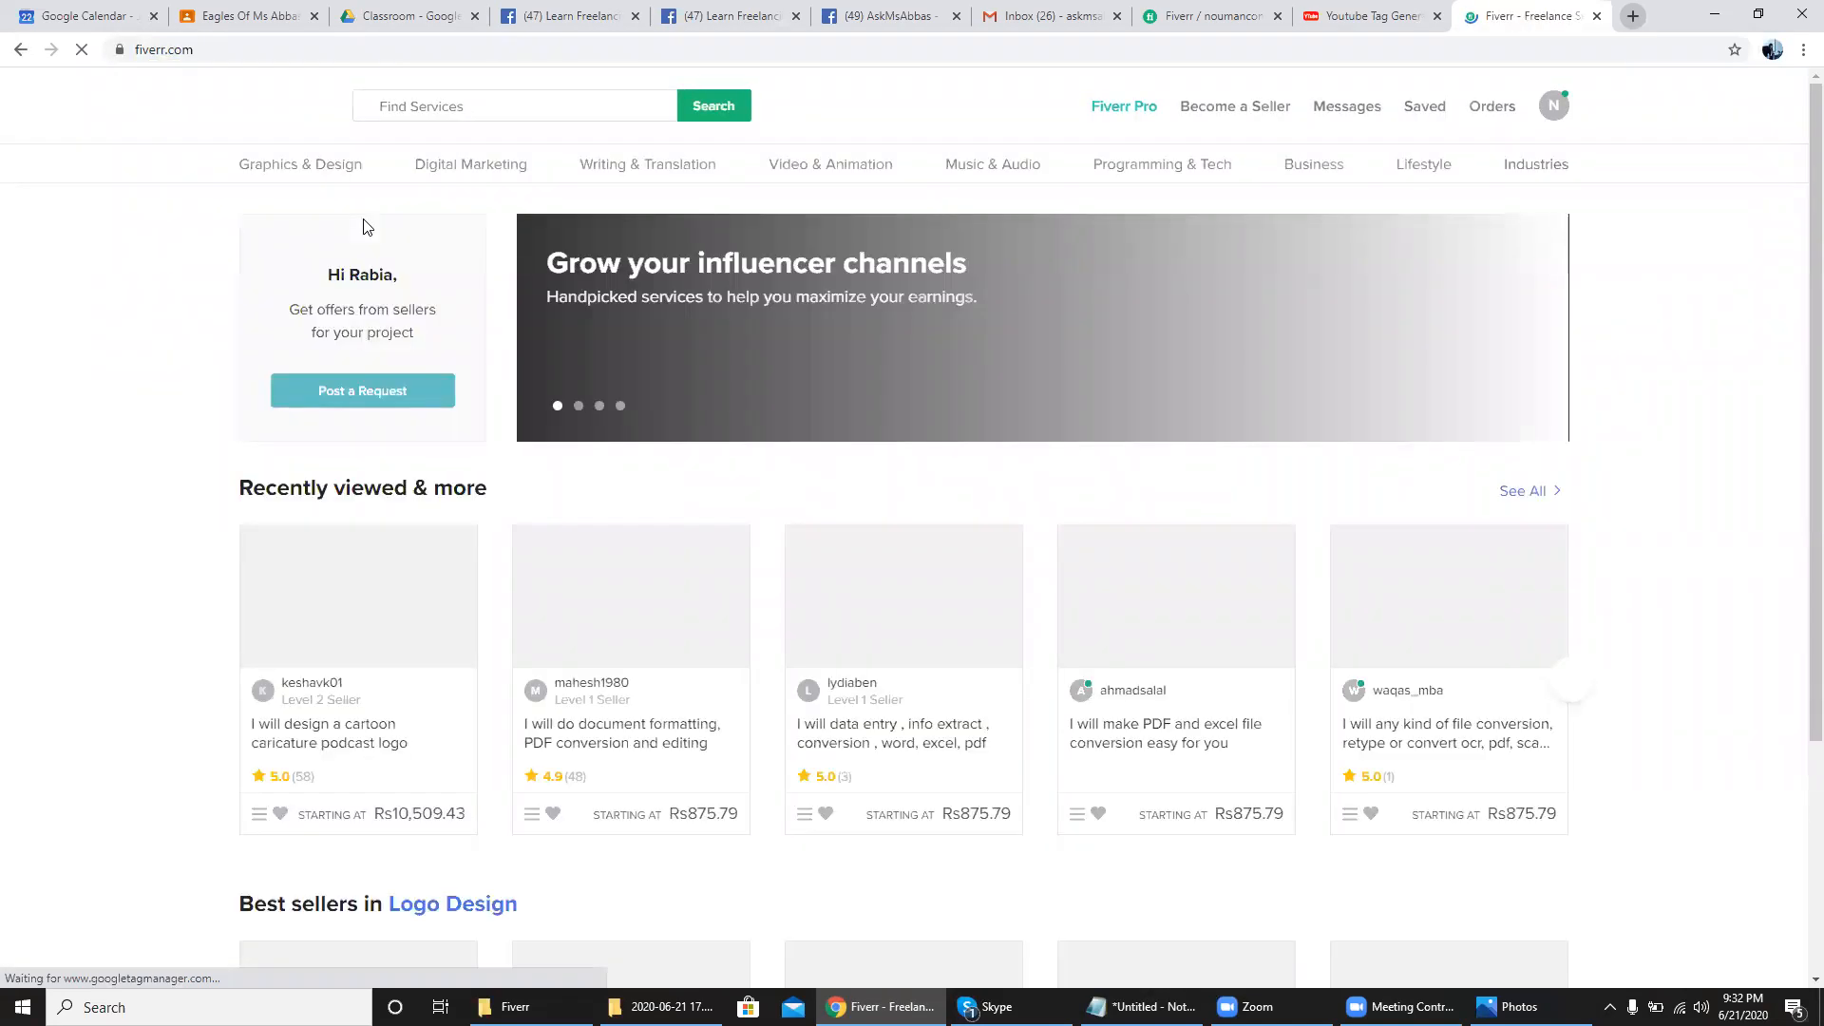
# Step: Search the Fiverr services for "photoshop editing"
pyautogui.click(434, 112)
pyautogui.write('photoshop ')
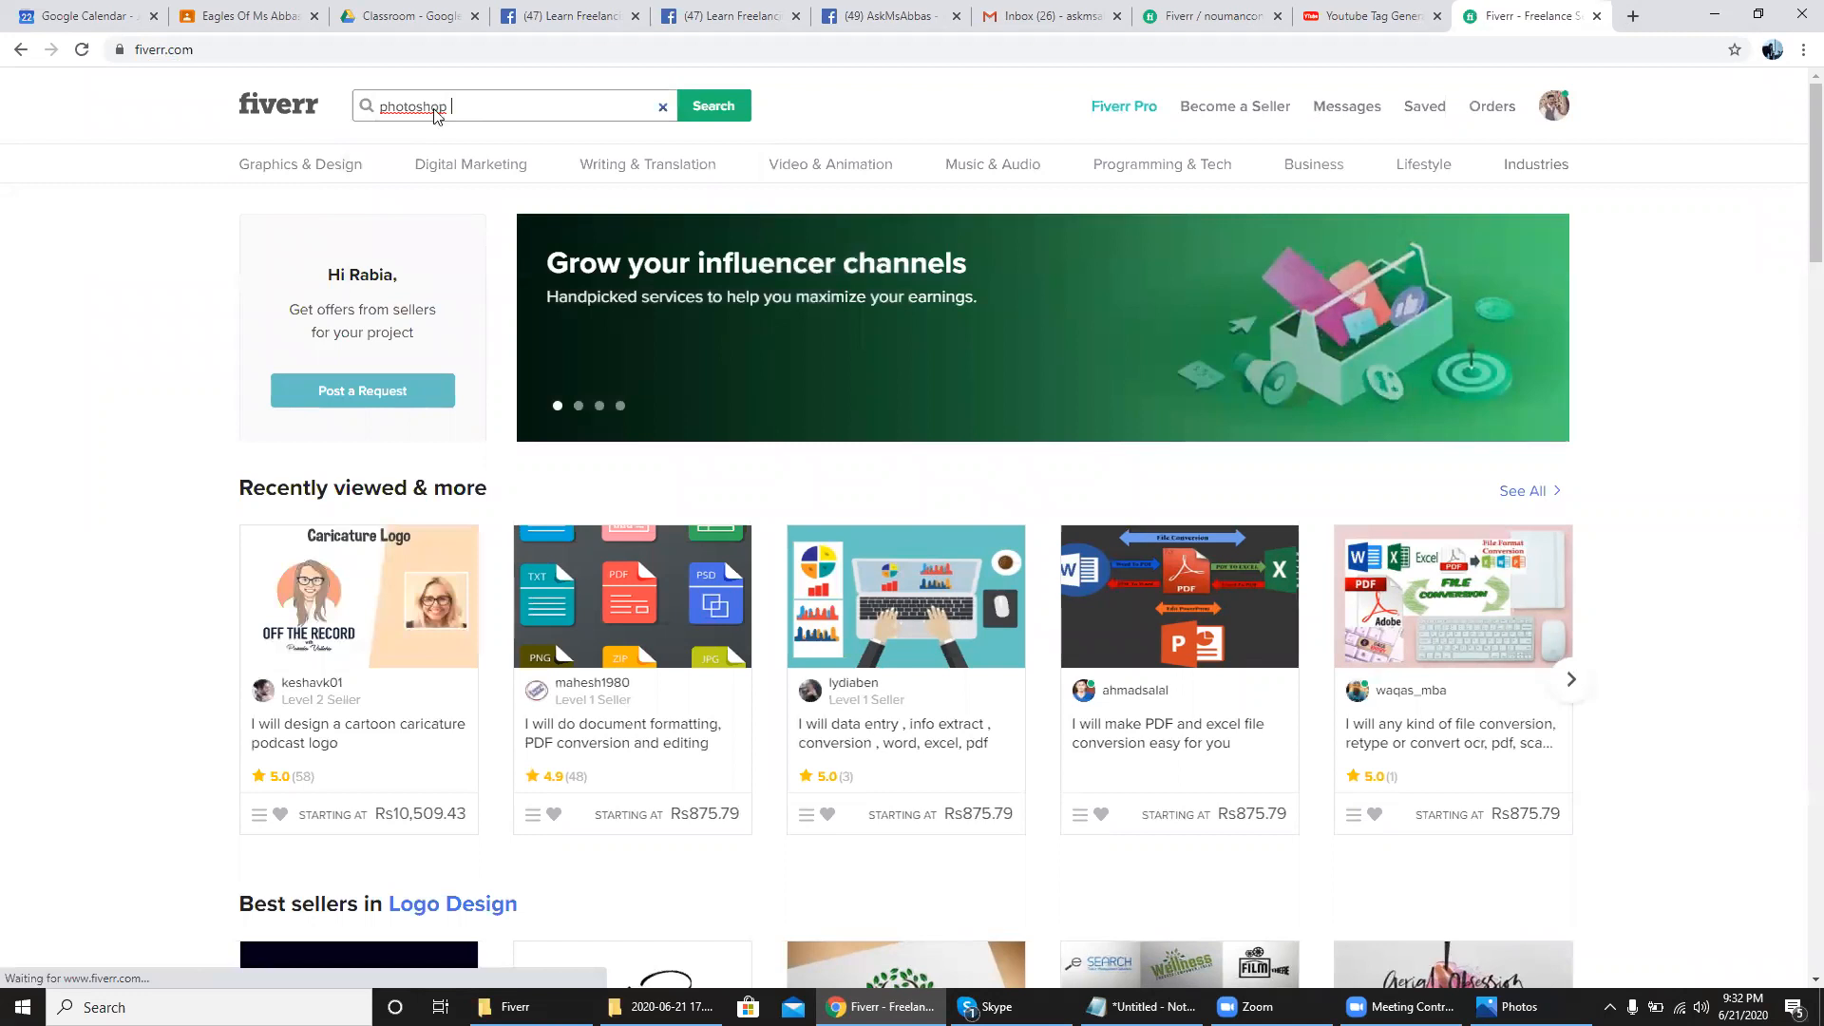
pyautogui.write('editing')
pyautogui.press('Return')
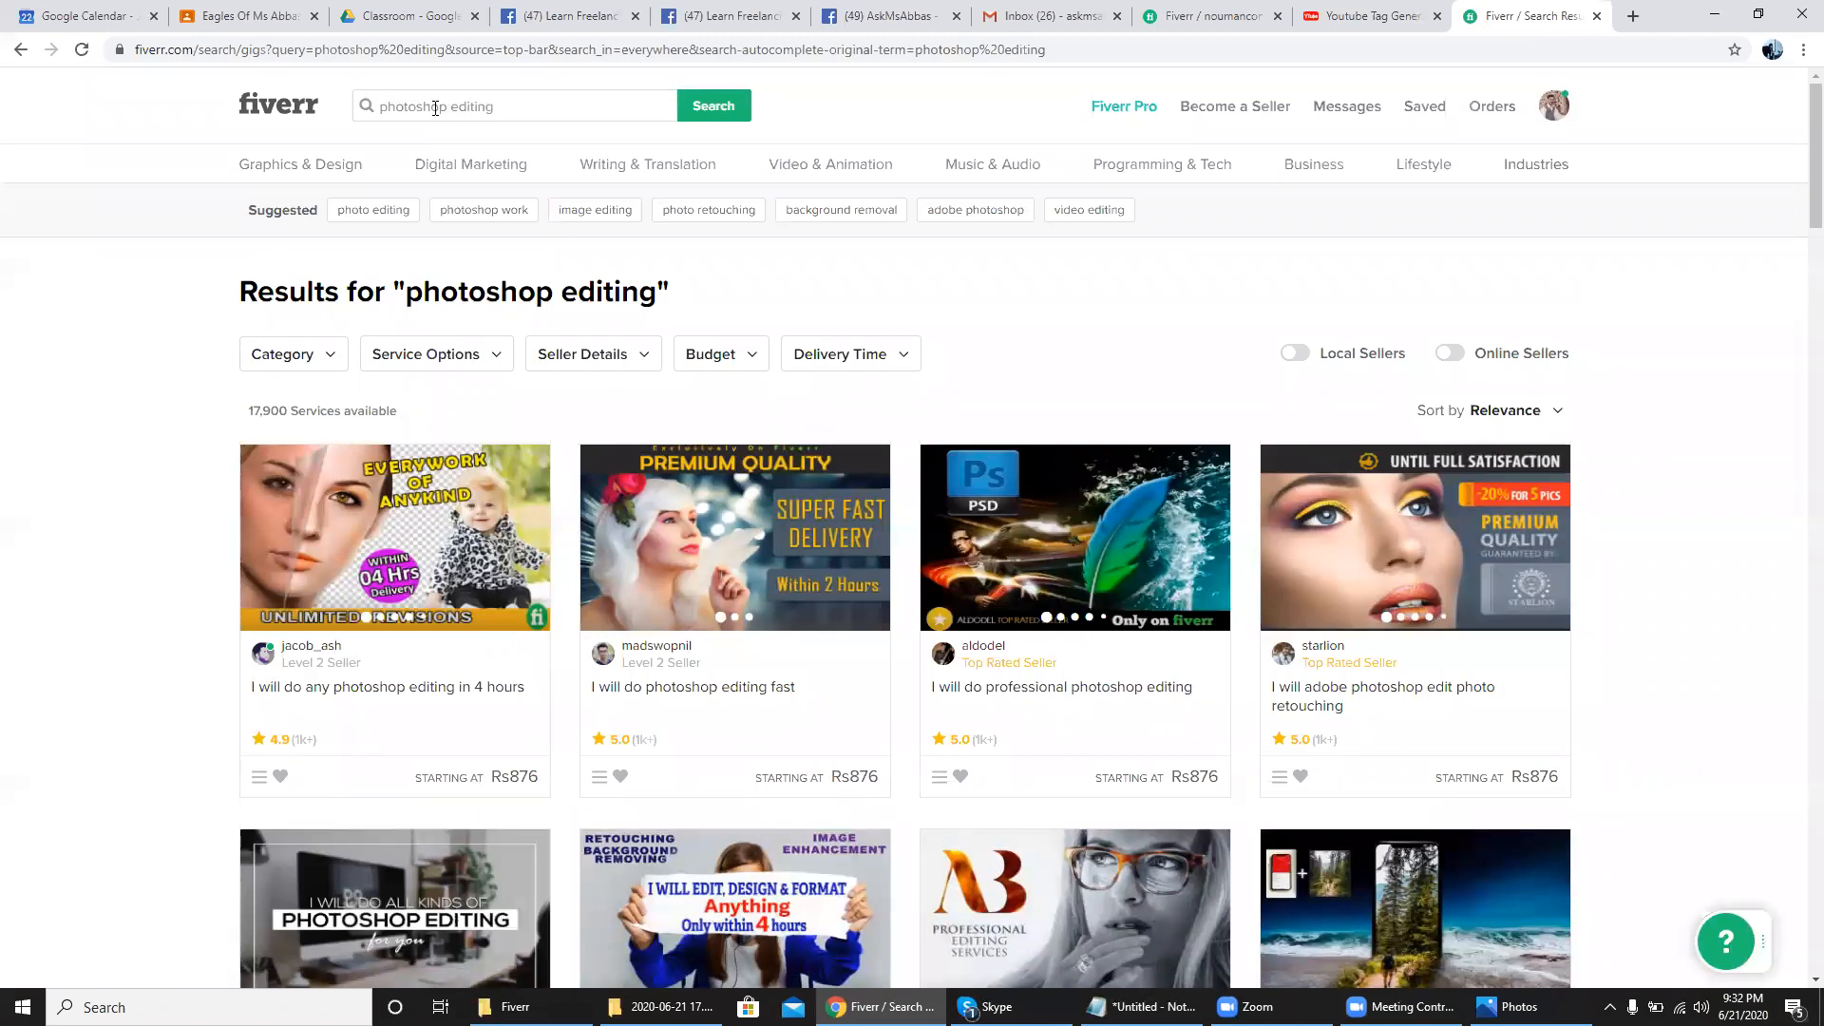
pyautogui.click(425, 110)
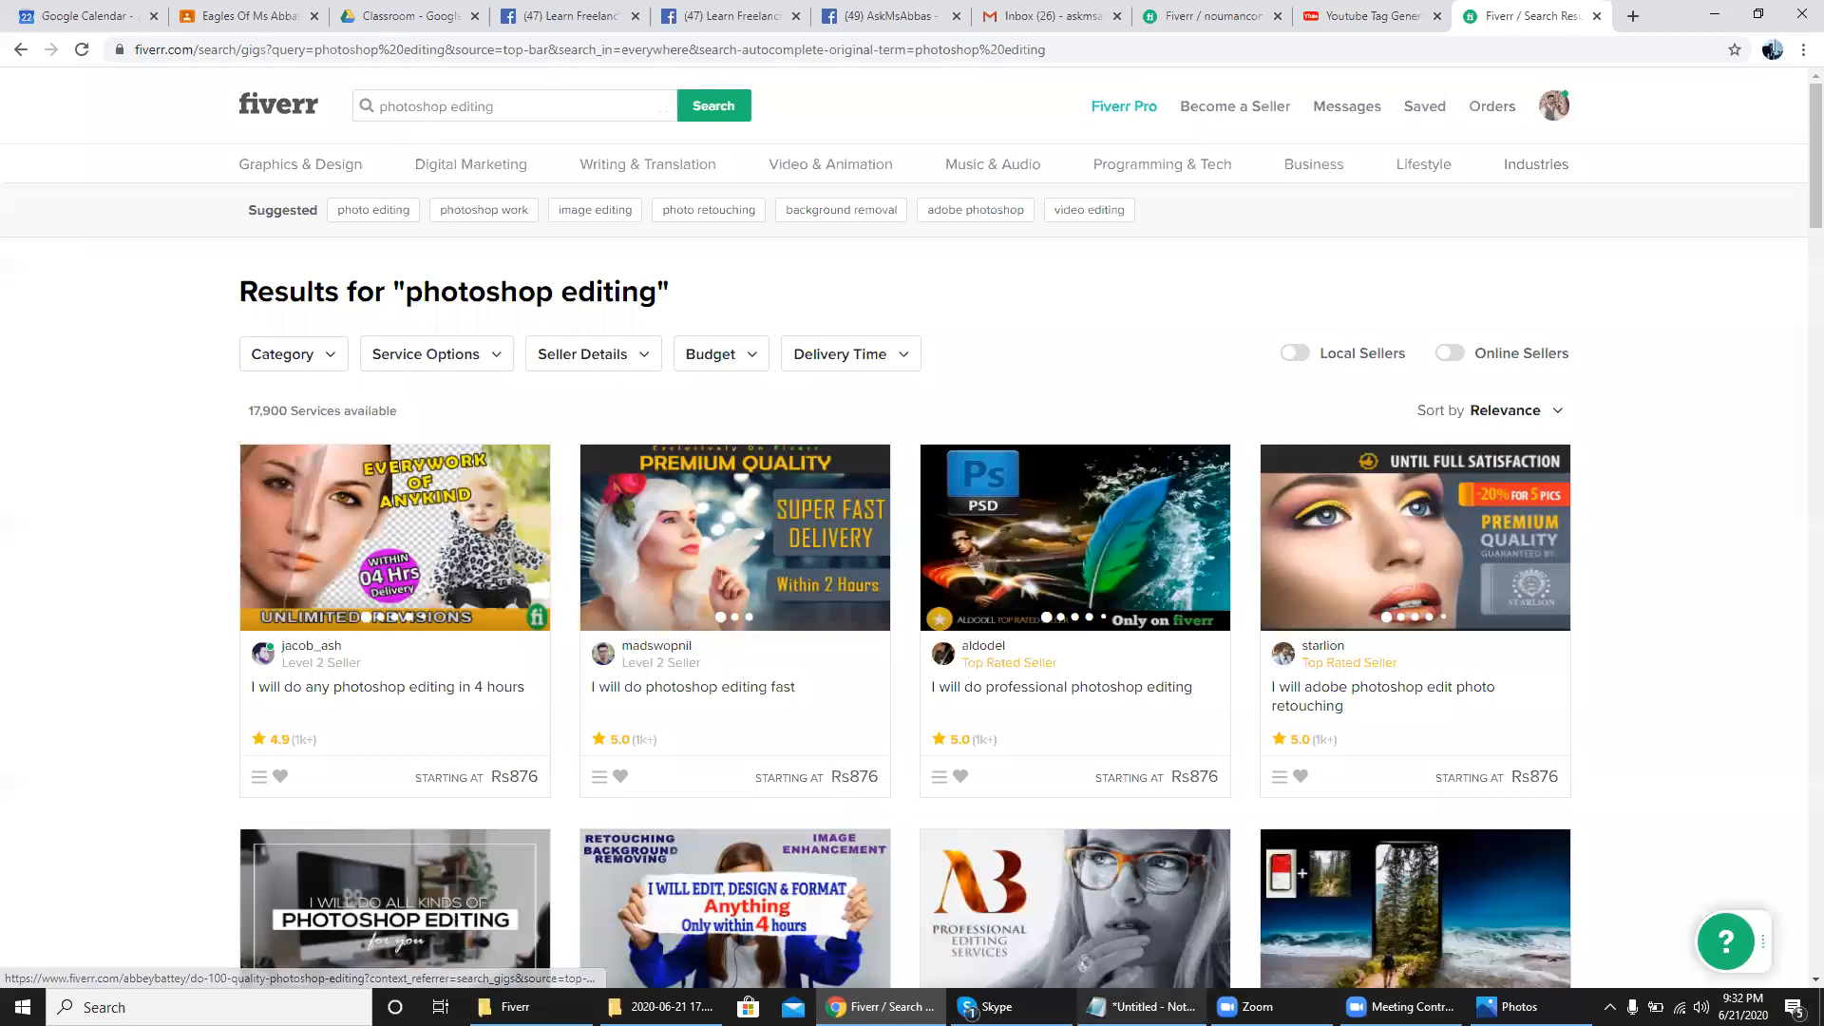
# Step: Switch back to Notepad and add the line "Software/Year/Quality" below "Photoshop Editing", separated by a blank line
pyautogui.hotkey('alt', 'Tab')
pyautogui.press('Return')
pyautogui.press('Return')
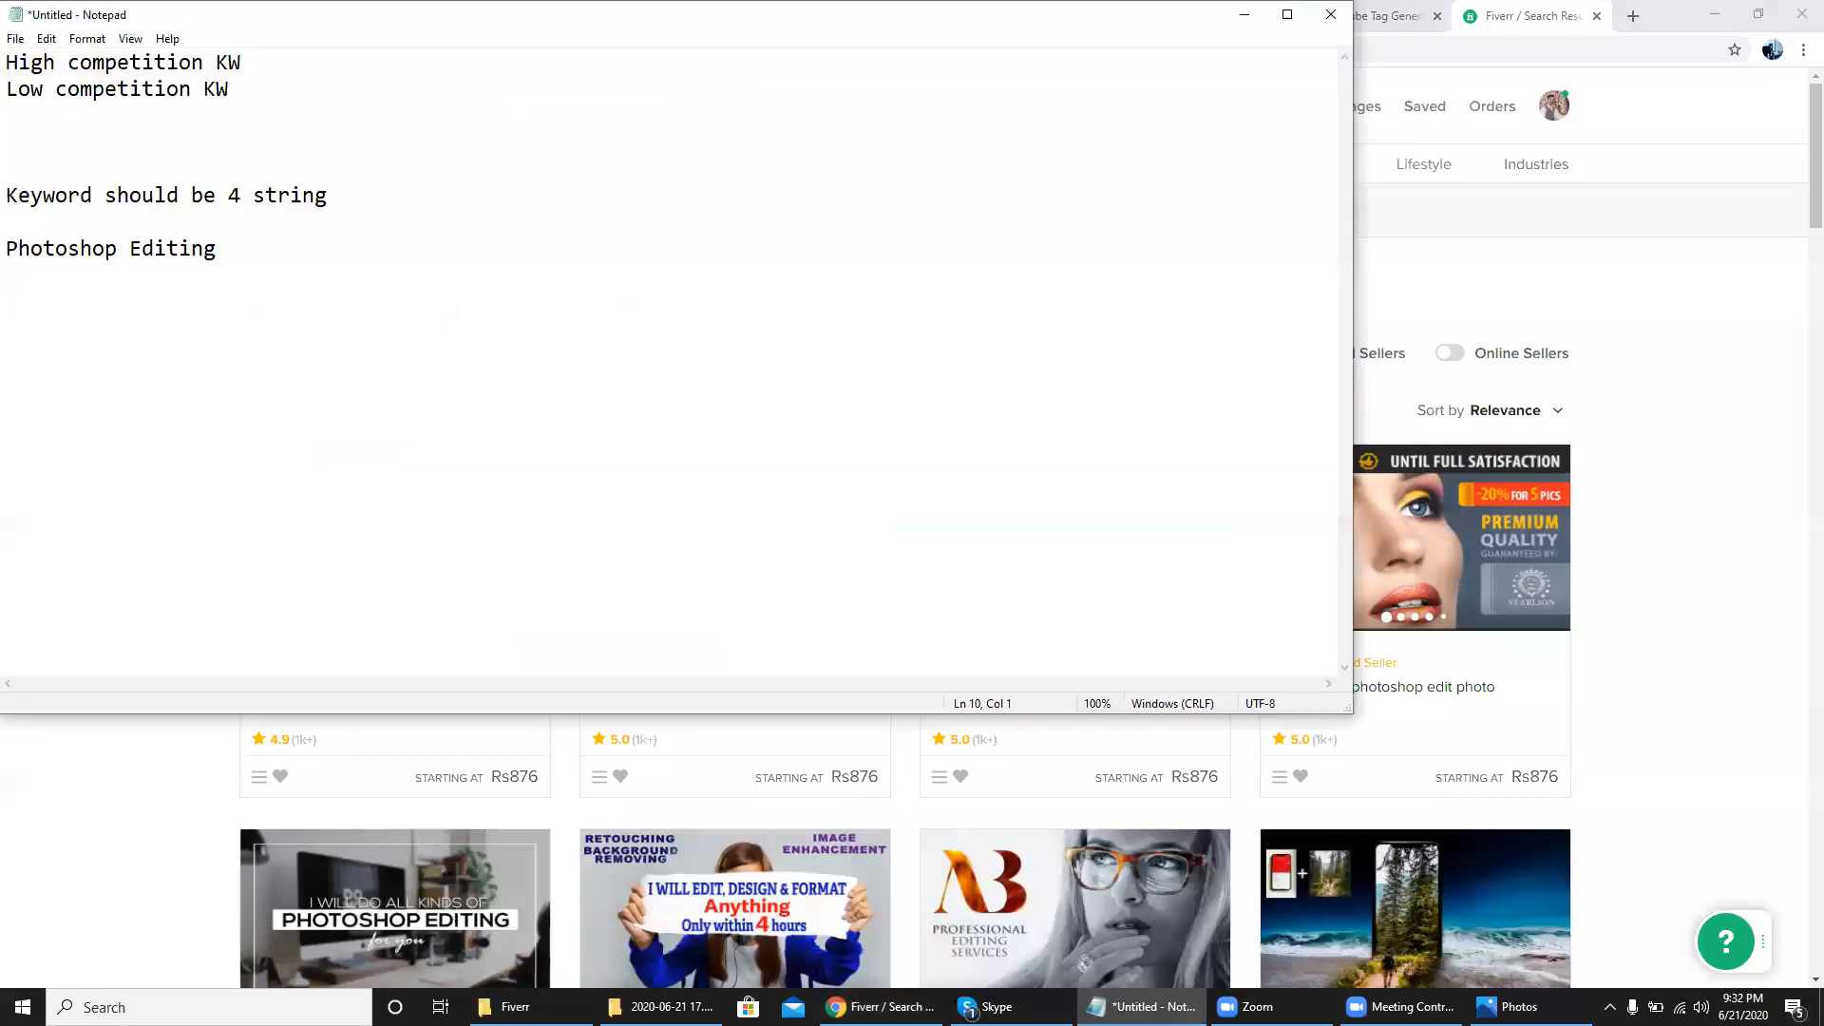
pyautogui.write('Software/Year/Quality')
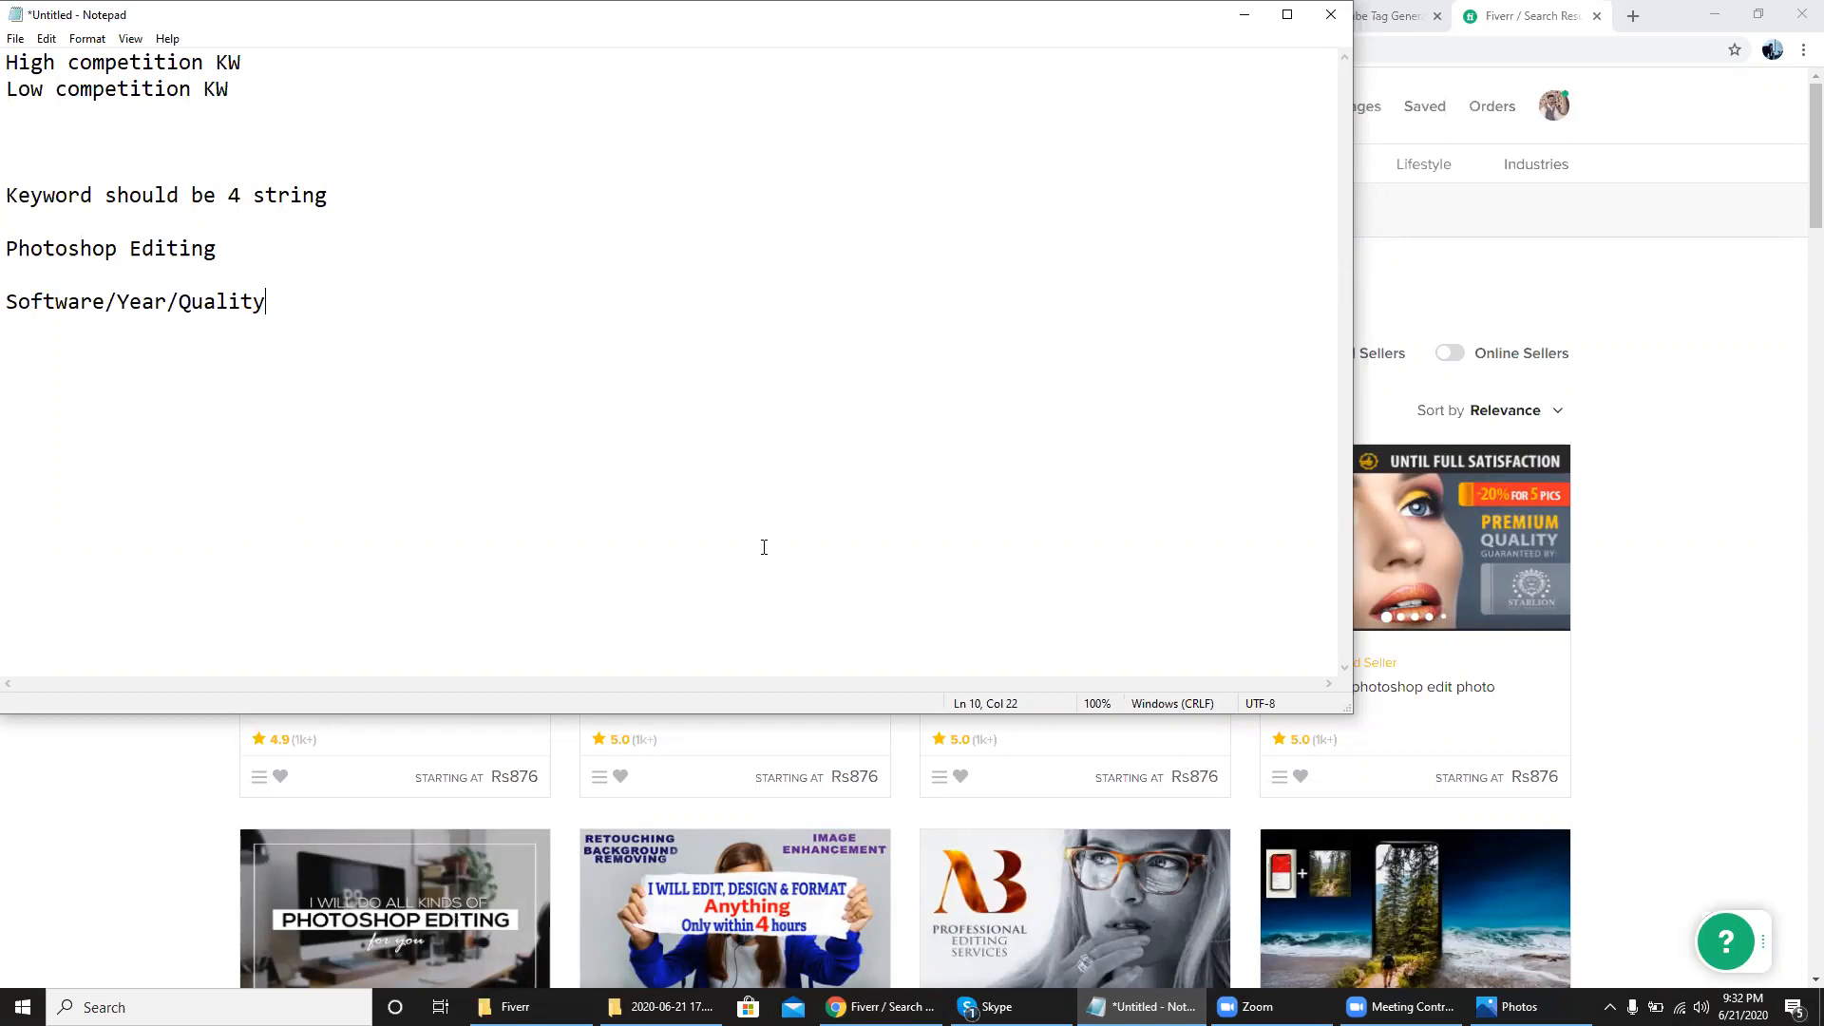
# Step: Minimize Notepad, return to the new gig form's browser tab and correct the title's spelling to "photoshop editing"
pyautogui.press('Up')
pyautogui.press('Up')
pyautogui.click(1243, 14)
pyautogui.click(1212, 14)
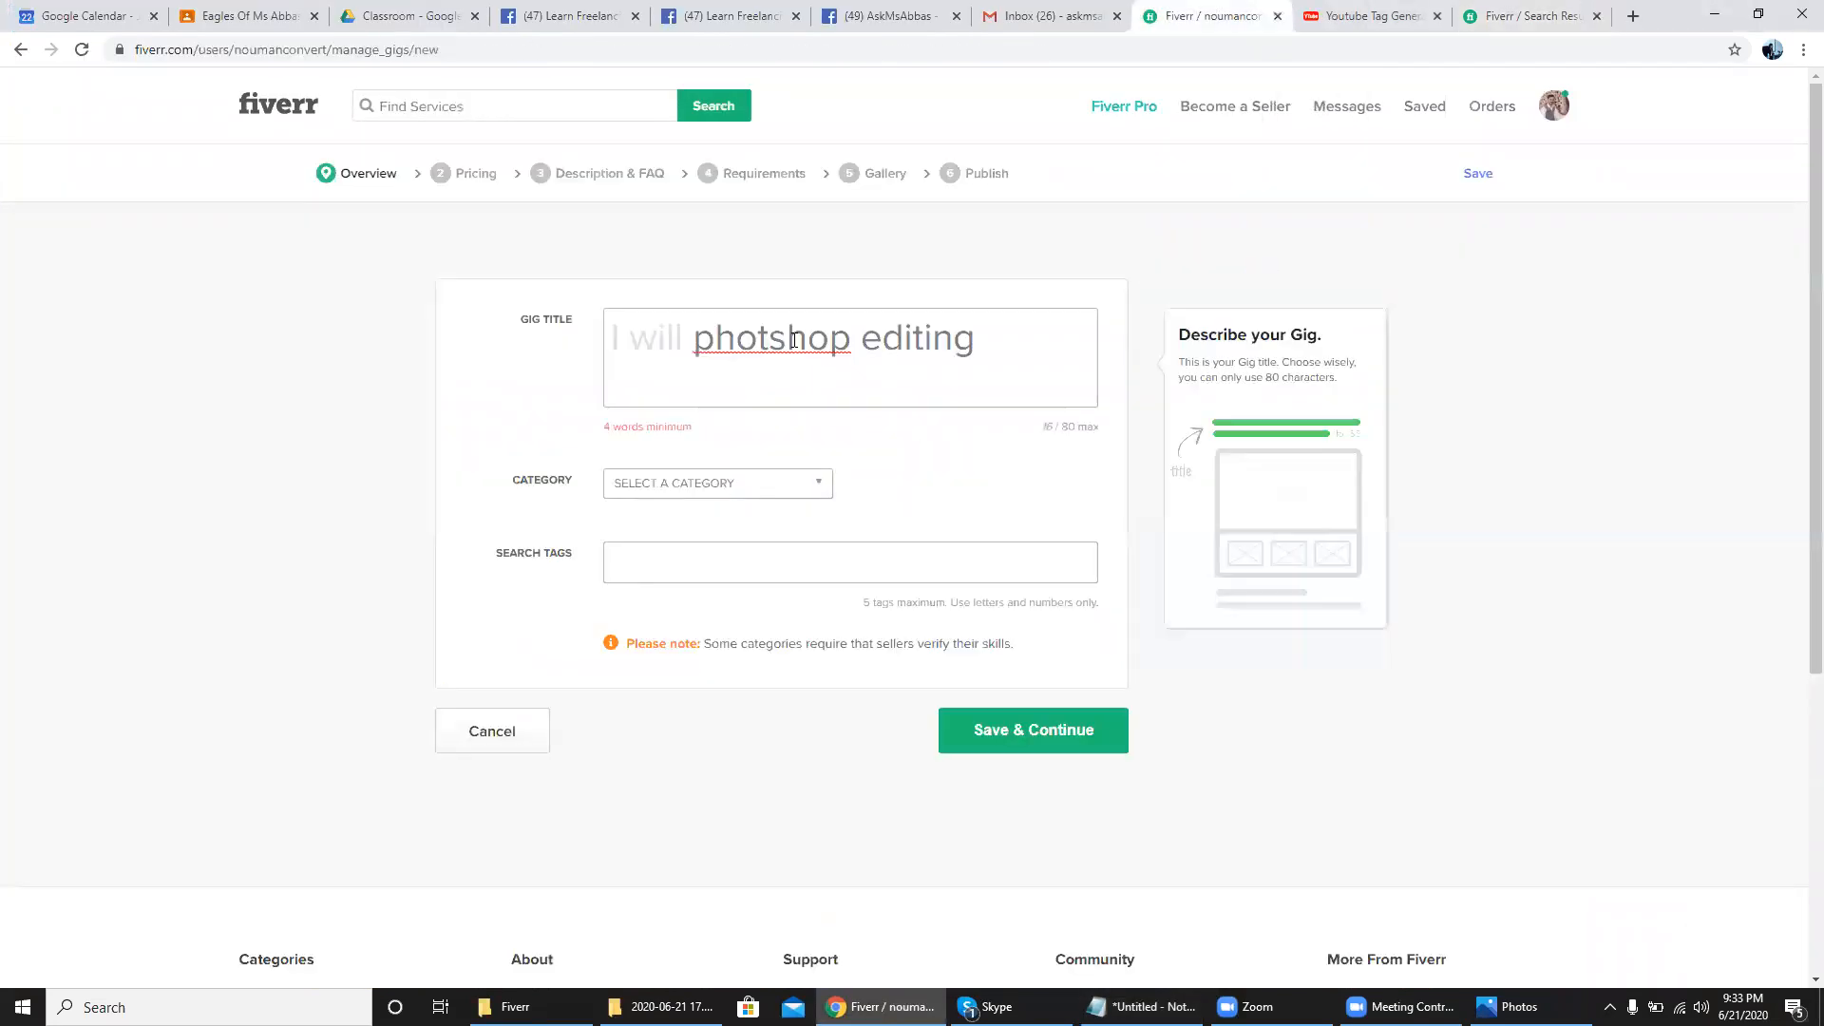
pyautogui.click(768, 338)
pyautogui.write('o')
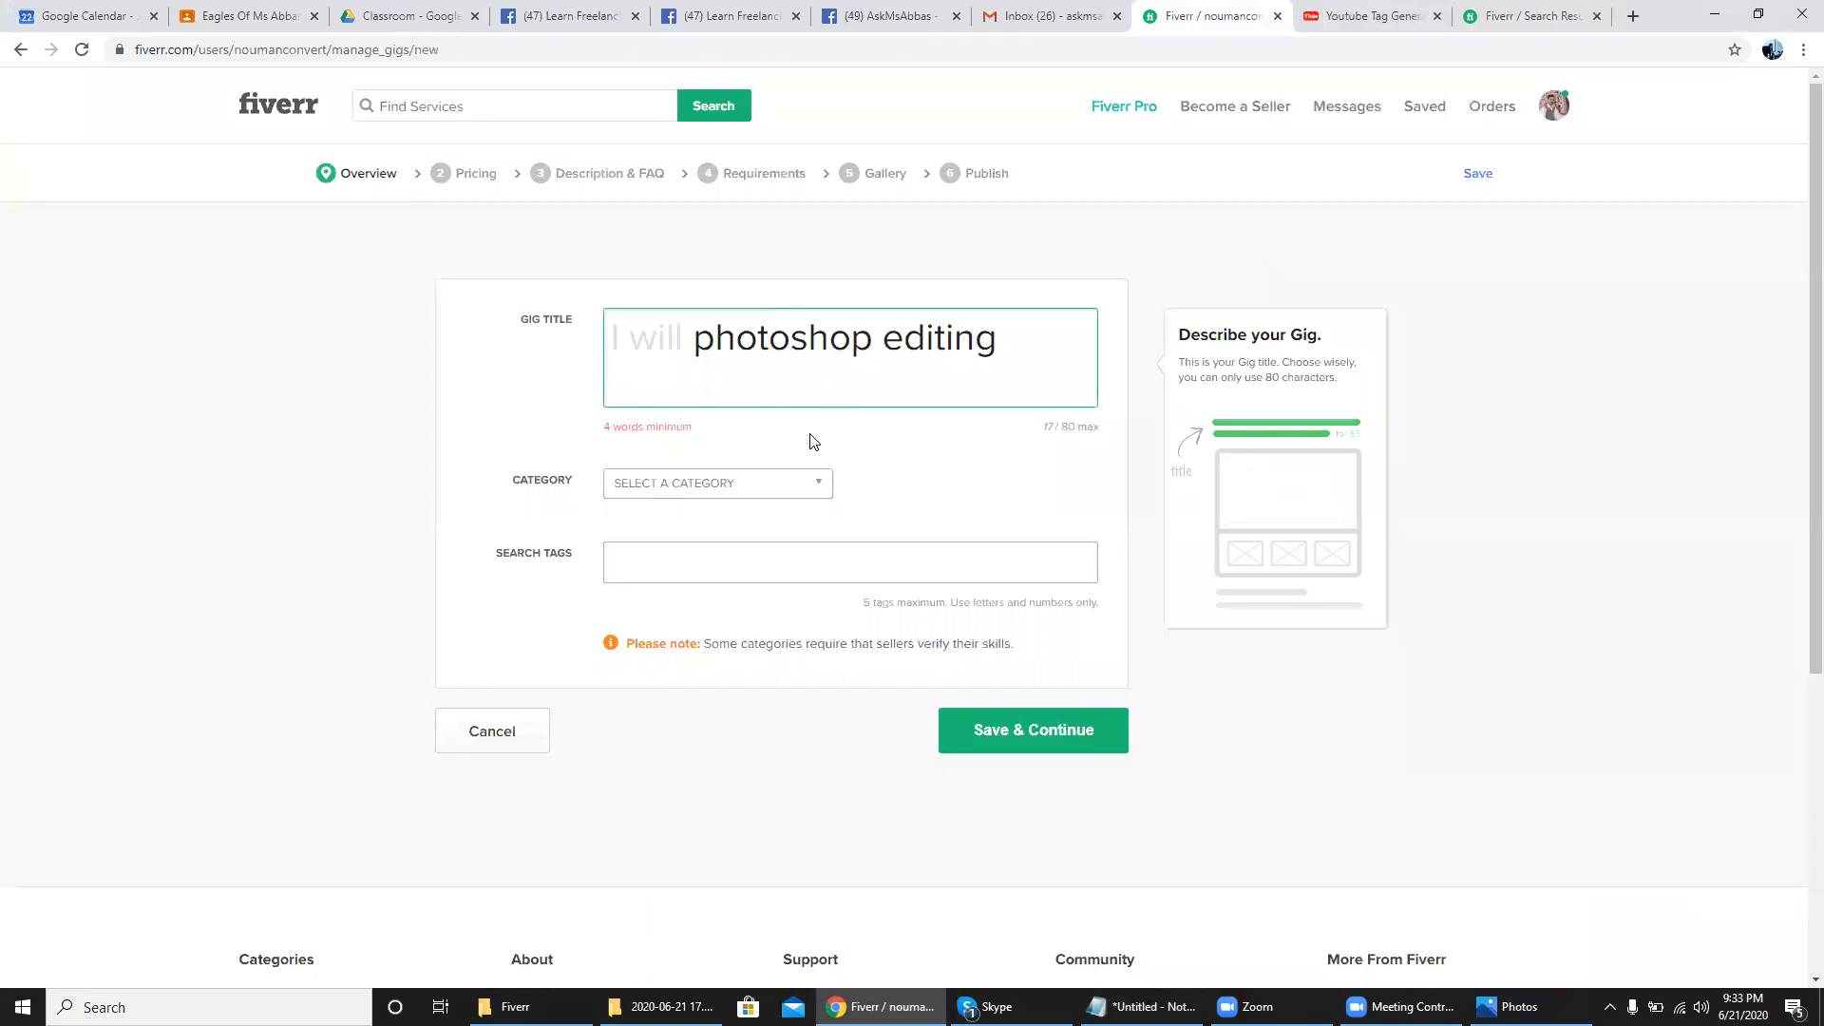
pyautogui.moveTo(612, 433); pyautogui.dragTo(566, 427)
pyautogui.click(566, 428)
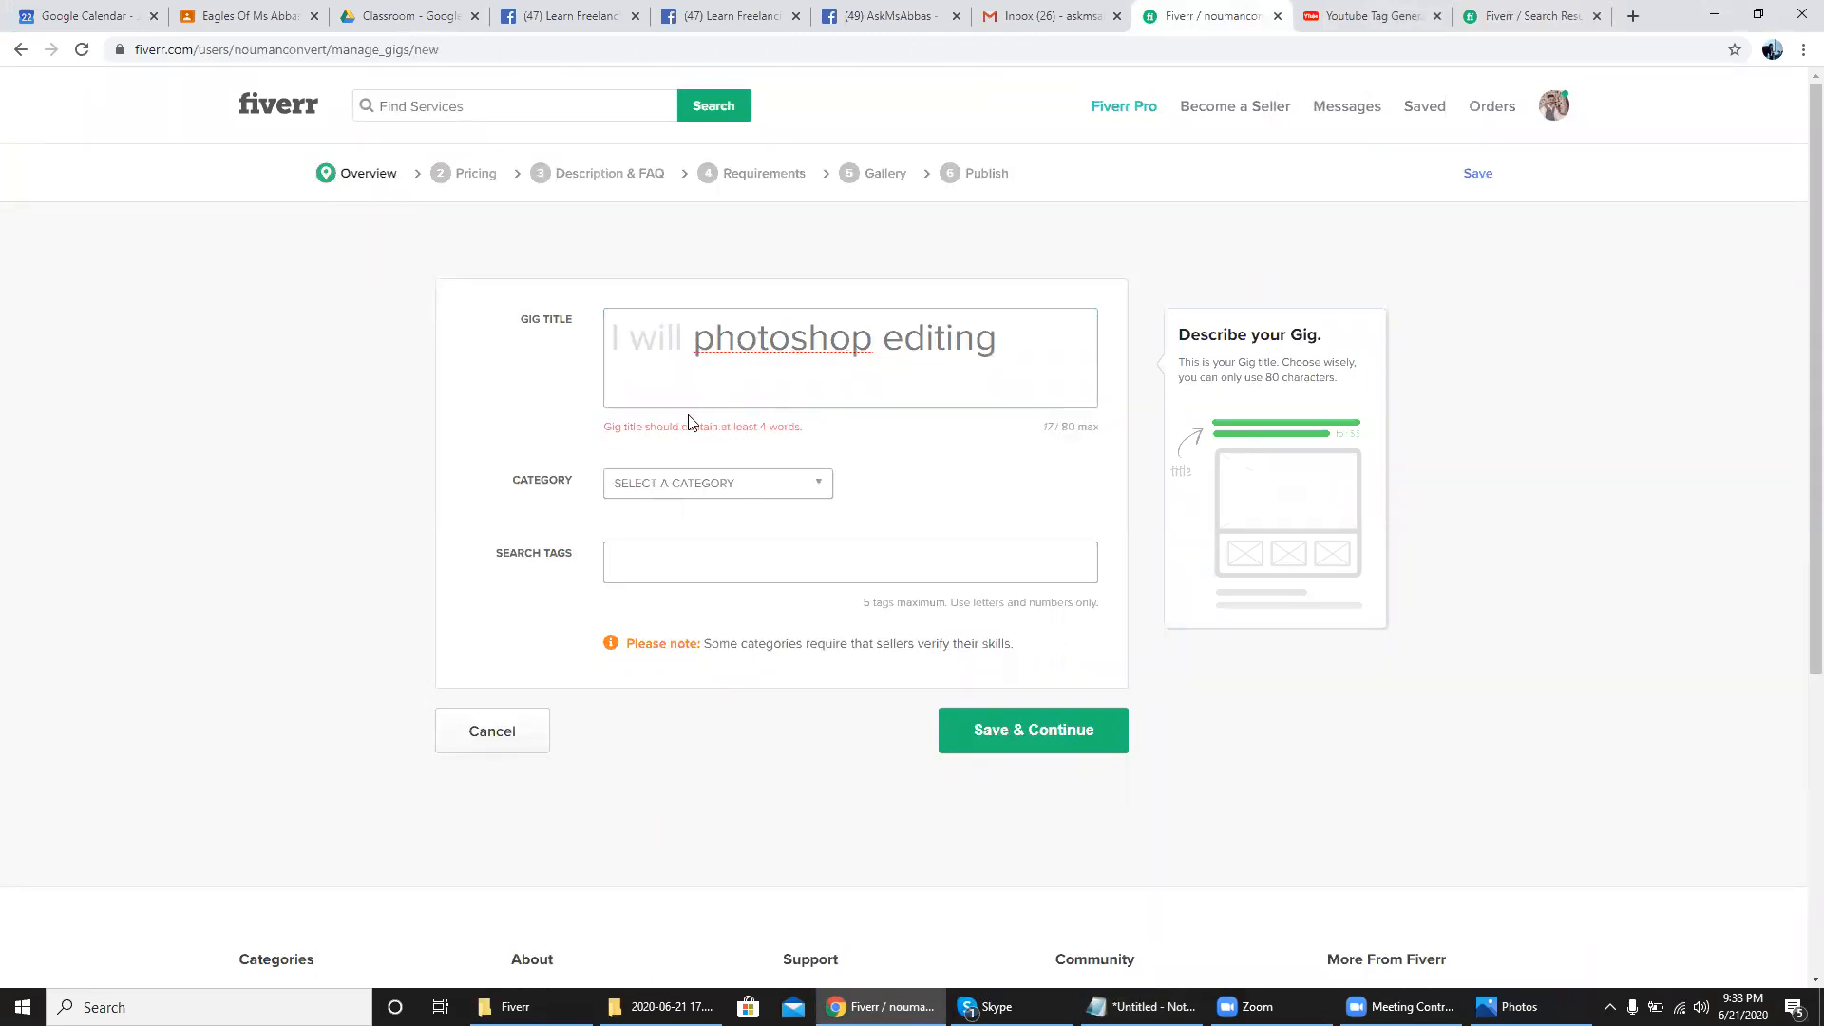
# Step: Insert the word "fast" before "photoshop editing" in the gig title
pyautogui.click(699, 344)
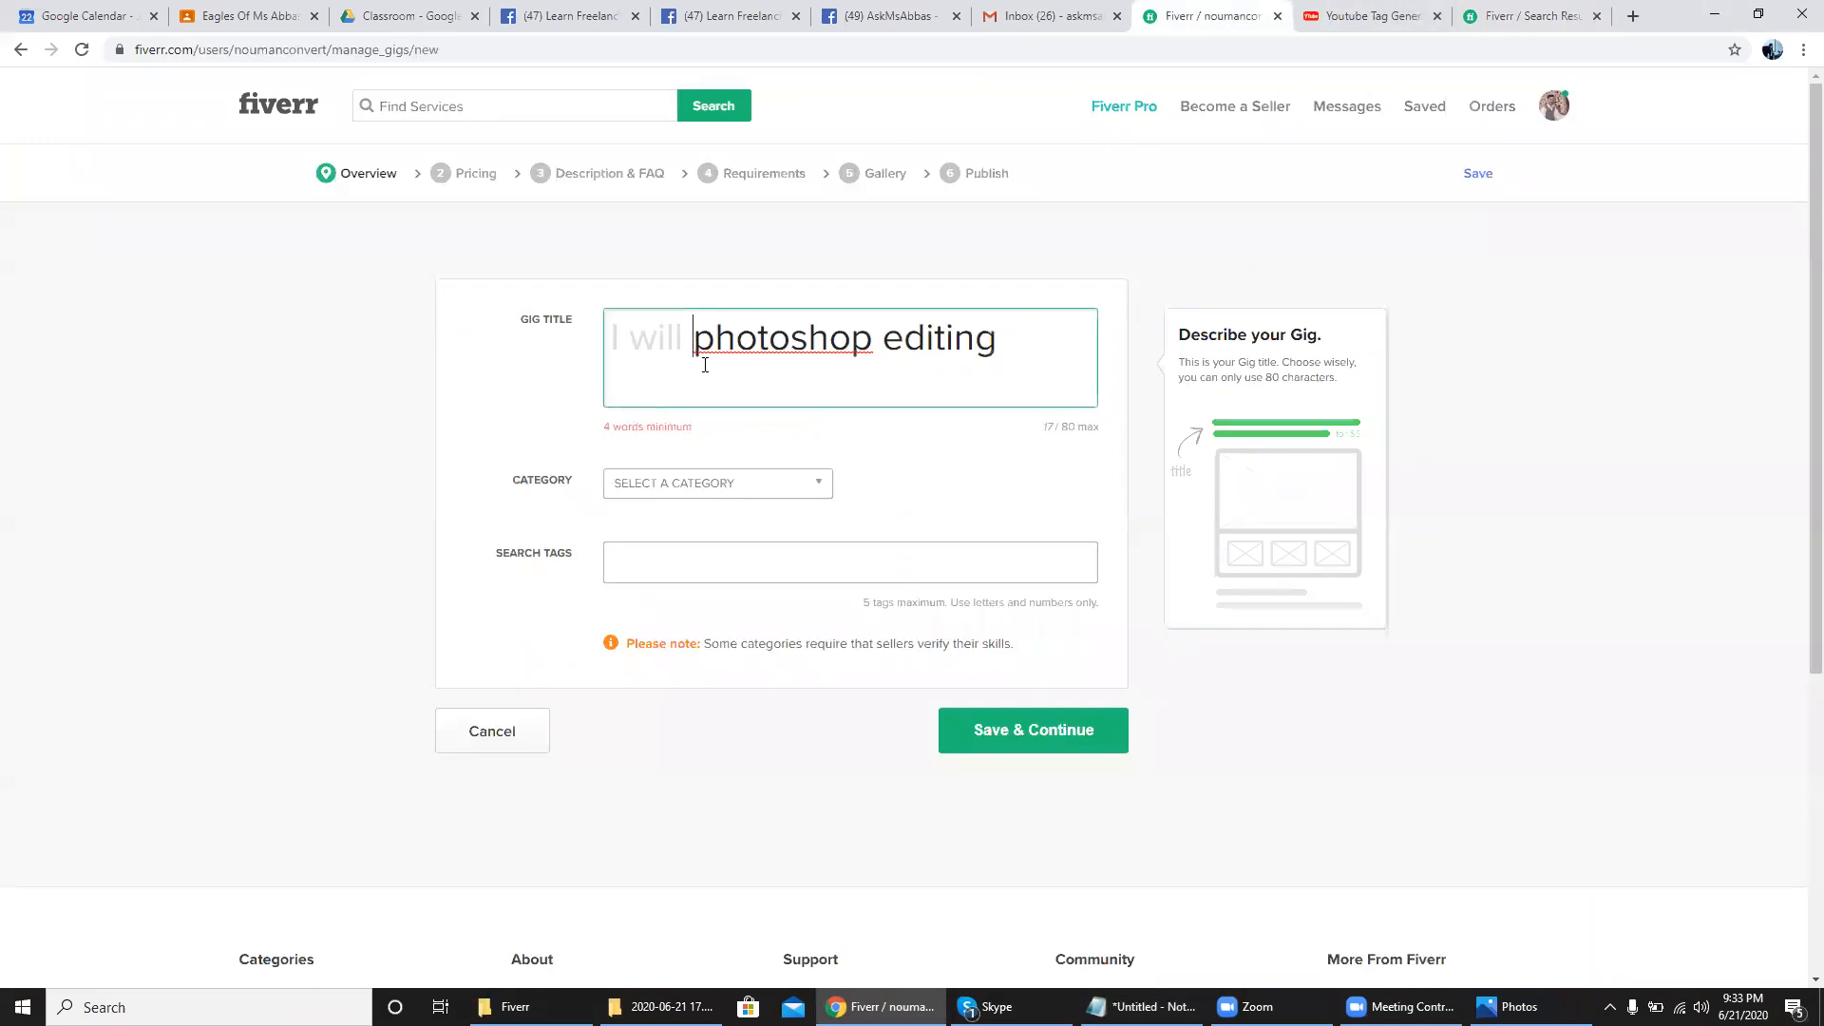
pyautogui.write('fast')
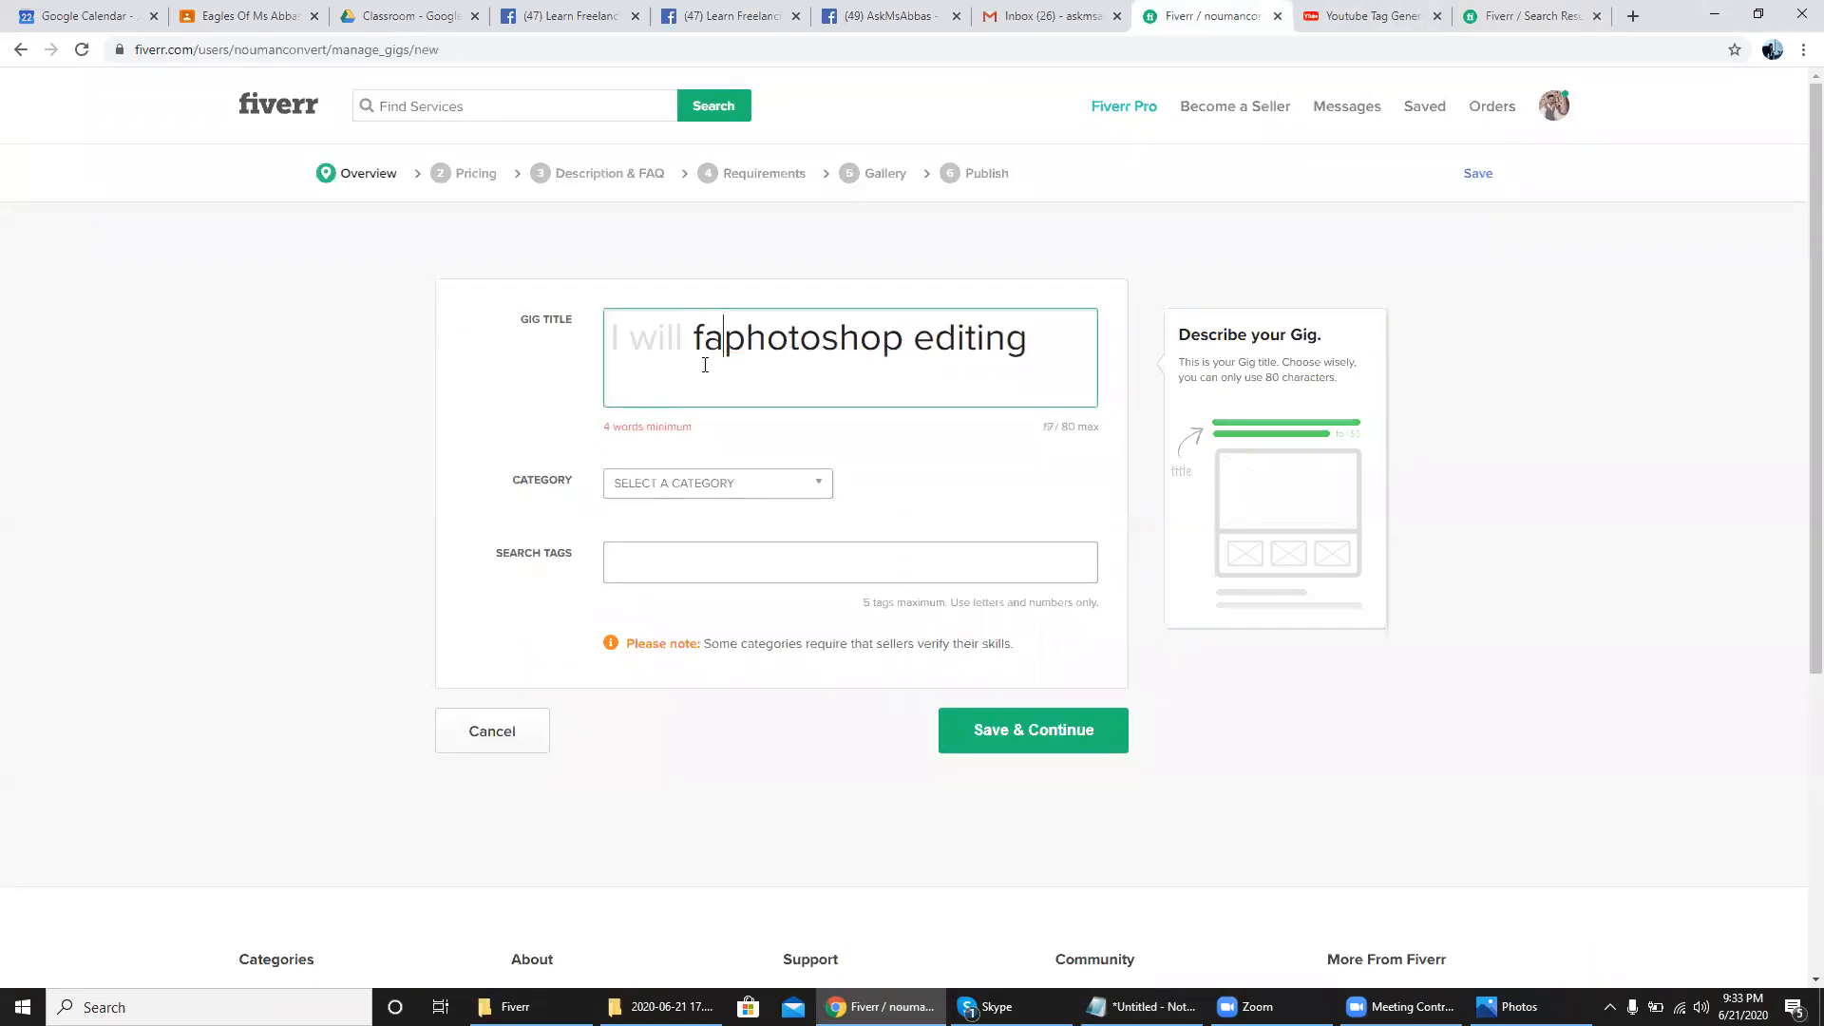
pyautogui.press('Right')
pyautogui.press('Right')
pyautogui.press('Right')
pyautogui.press('Right')
pyautogui.press('Right')
pyautogui.press('Right')
pyautogui.press('Right')
pyautogui.press('Right')
pyautogui.press('Right')
pyautogui.press('Right')
pyautogui.press('Right')
pyautogui.press('Right')
pyautogui.press('Right')
pyautogui.press('Right')
pyautogui.press('Left')
pyautogui.press('Left')
pyautogui.press('Left')
pyautogui.press('Left')
pyautogui.press('Left')
pyautogui.hotkey('shift', 'Left')
pyautogui.hotkey('shift', 'Left')
pyautogui.hotkey('shift', 'Left')
pyautogui.hotkey('shift', 'Left')
pyautogui.hotkey('shift', 'Left')
pyautogui.hotkey('shift', 'Left')
pyautogui.hotkey('shift', 'Left')
pyautogui.hotkey('shift', 'Left')
pyautogui.hotkey('shift', 'Left')
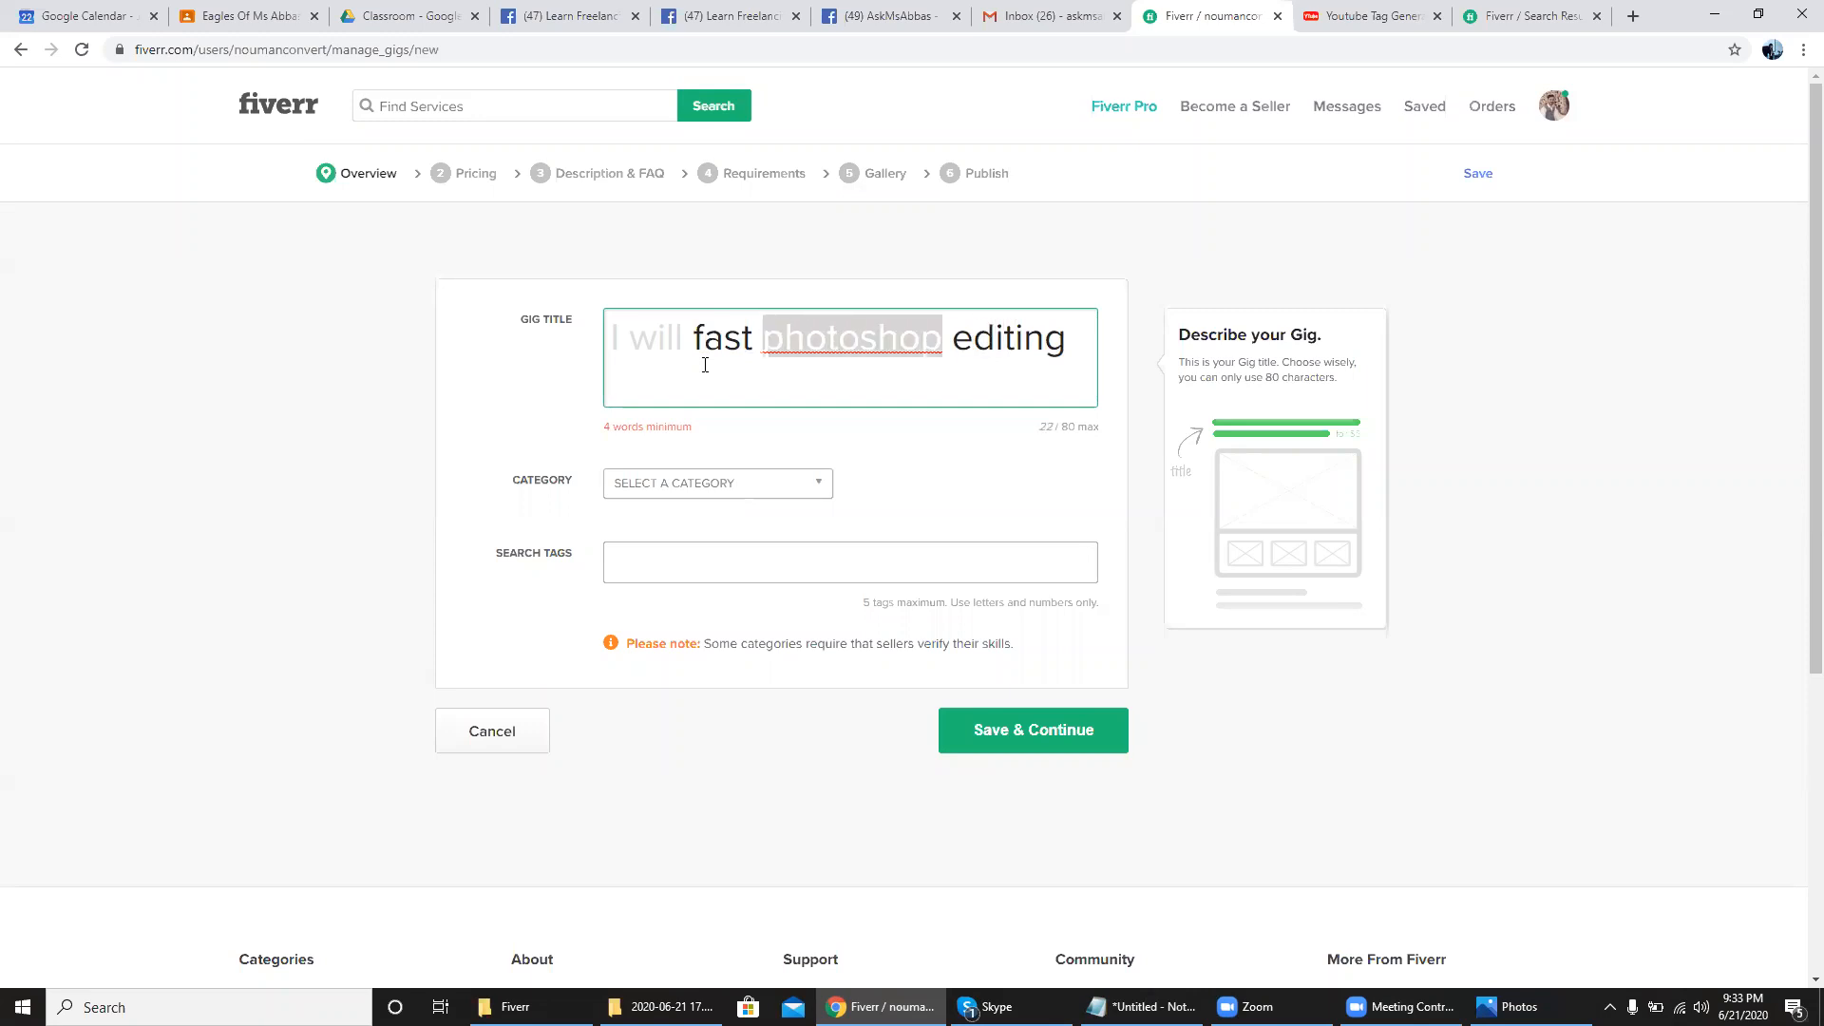
# Step: Append "2020" to the gig title and choose the suggested category Graphics & Design > Photoshop Editing
pyautogui.press('Right')
pyautogui.press('Right')
pyautogui.press('Right')
pyautogui.press('Right')
pyautogui.press('Right')
pyautogui.press('Right')
pyautogui.press('Right')
pyautogui.press('Right')
pyautogui.press('Right')
pyautogui.write('2020')
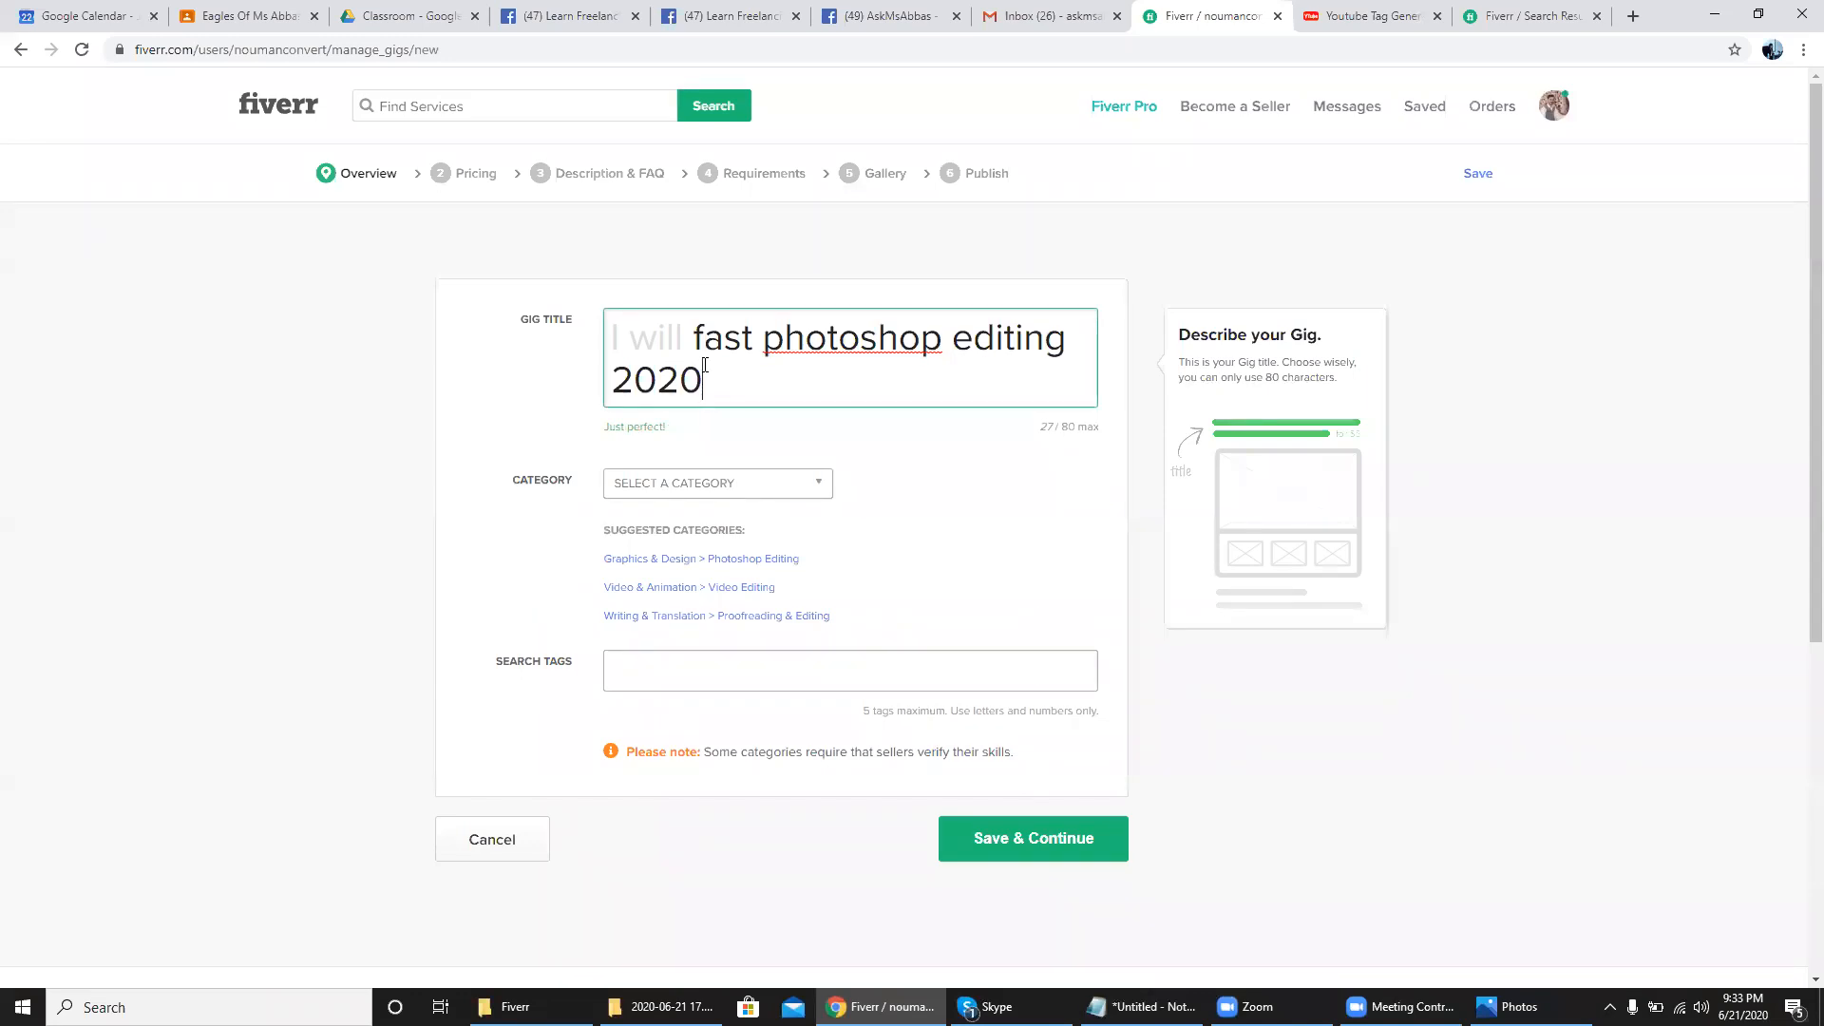
pyautogui.moveTo(551, 534)
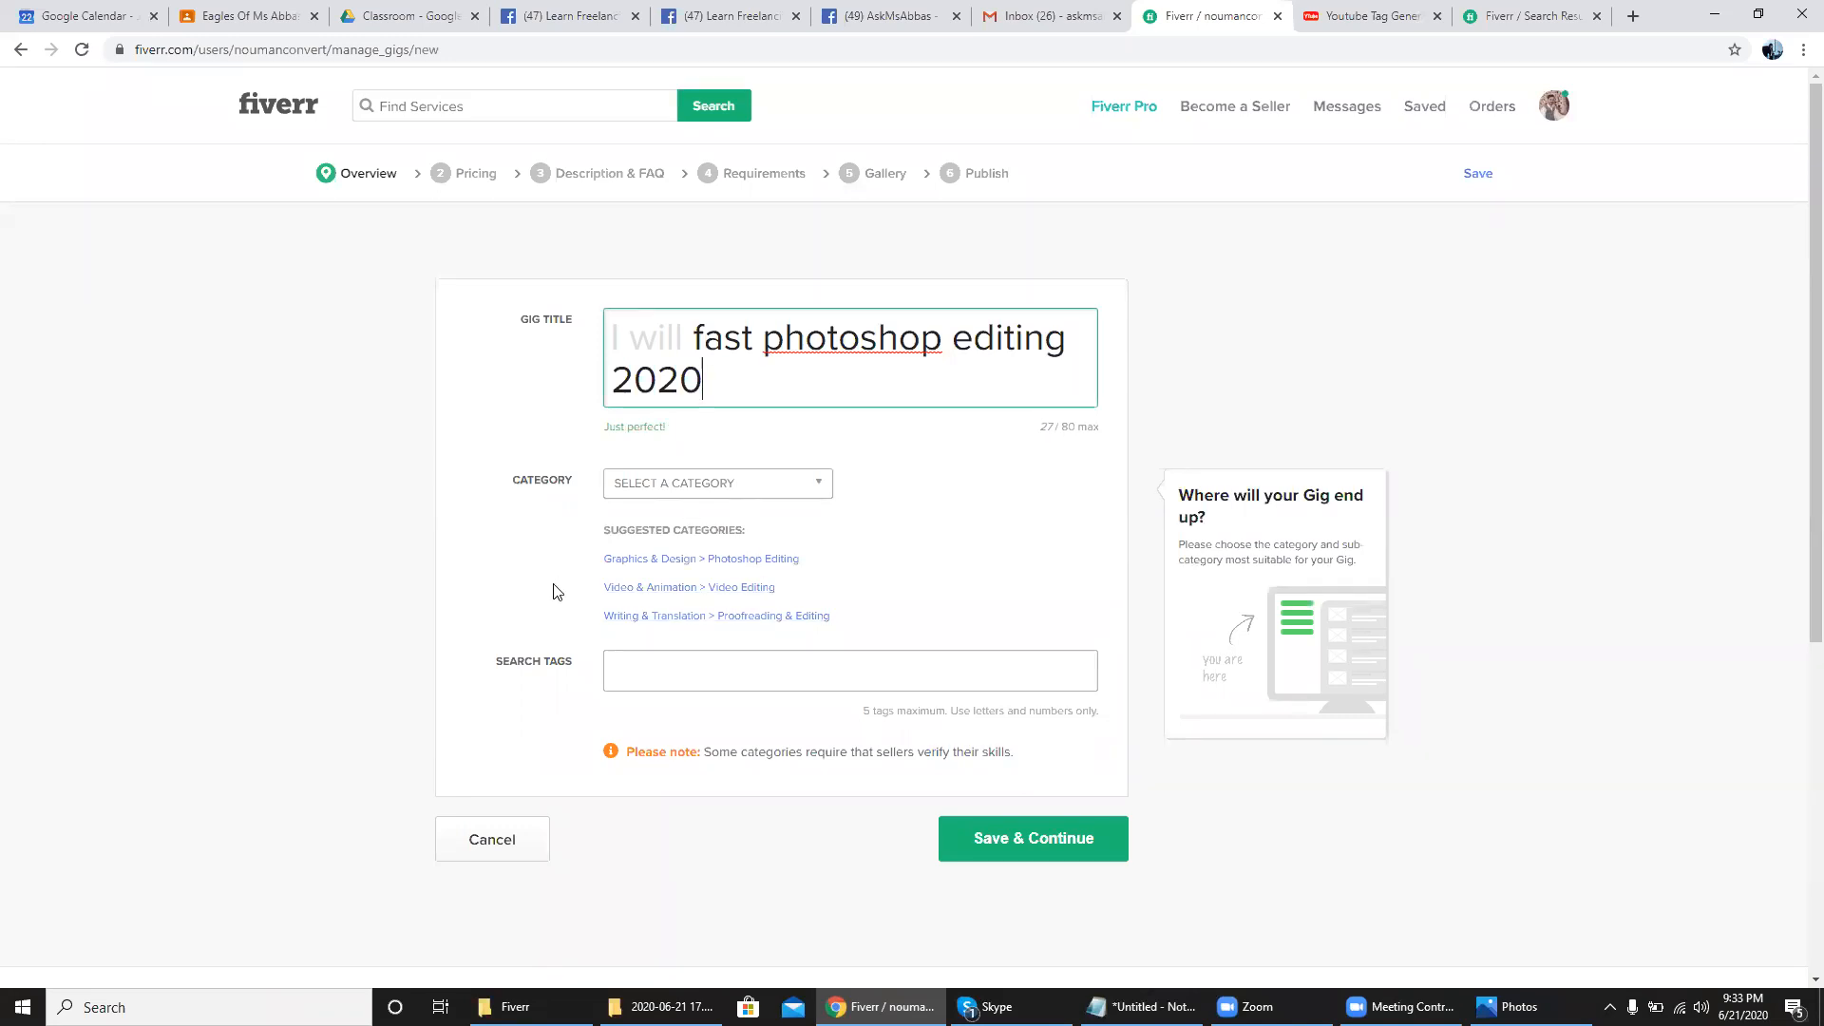
pyautogui.click(780, 568)
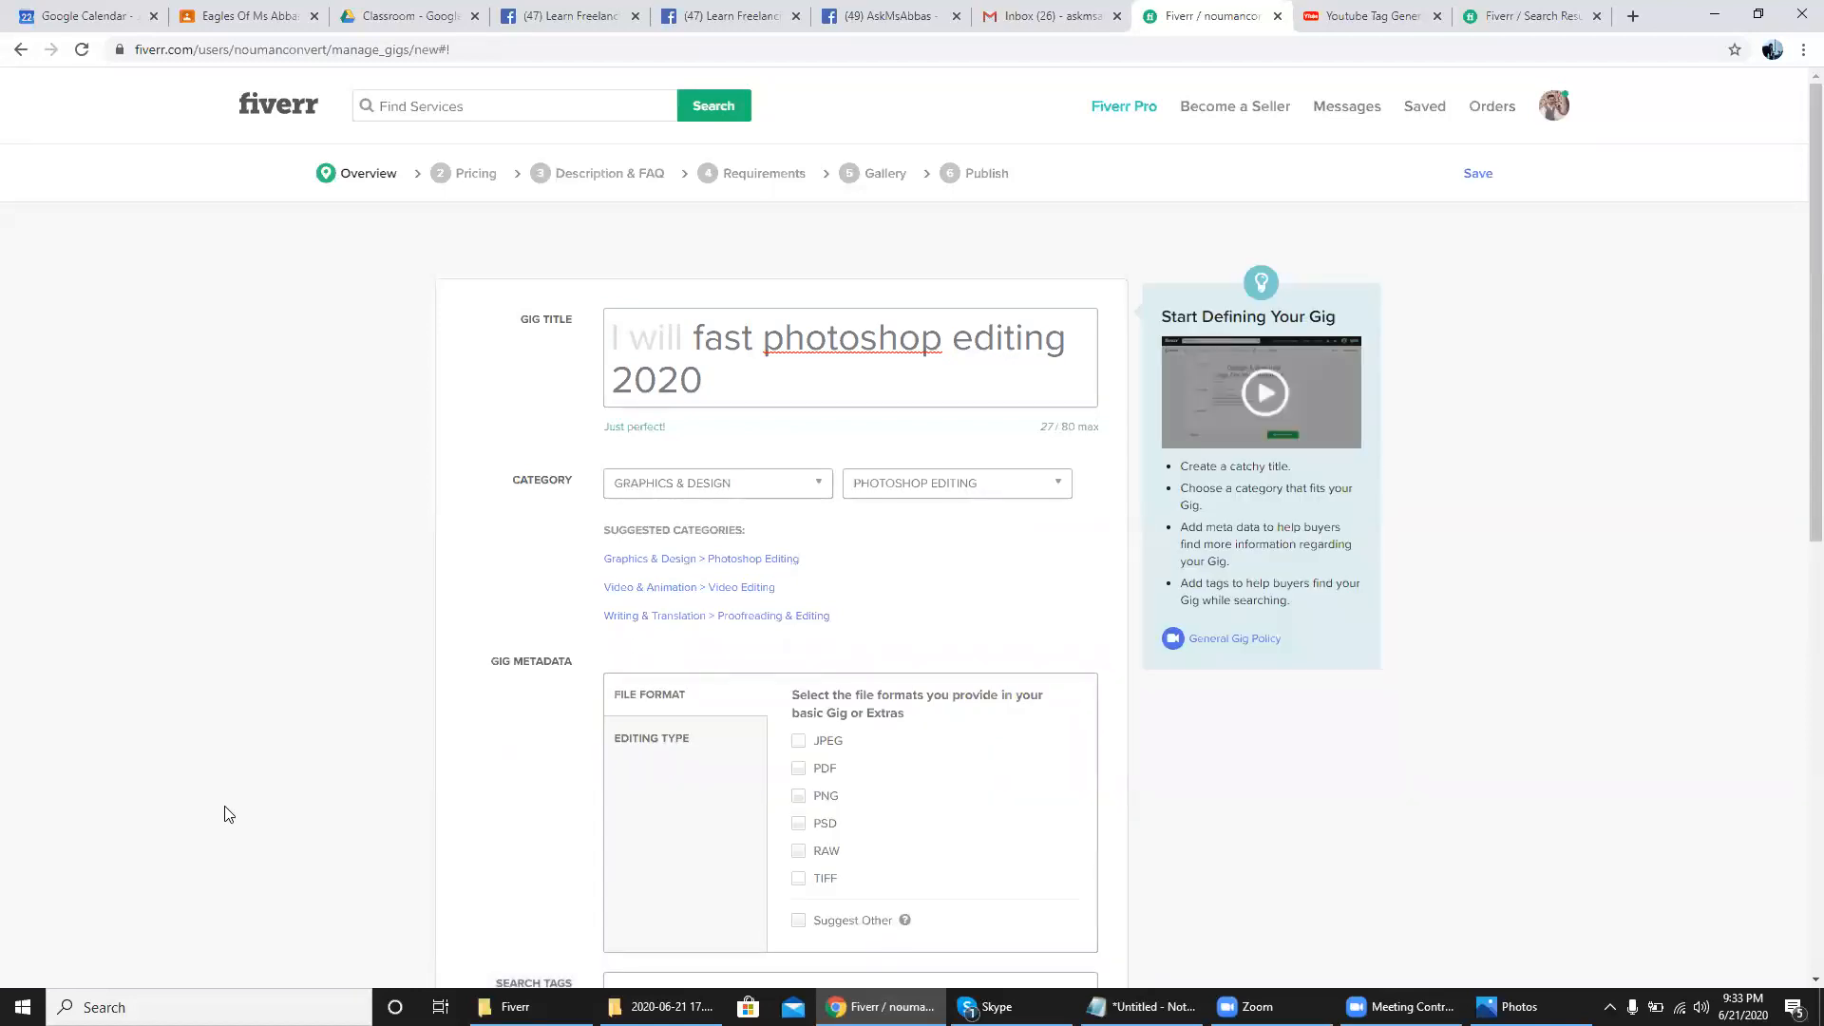
# Step: Select the JPEG and PNG file formats in the gig metadata and set the editing type to Background Removal
pyautogui.scroll(-3, 228, 814)
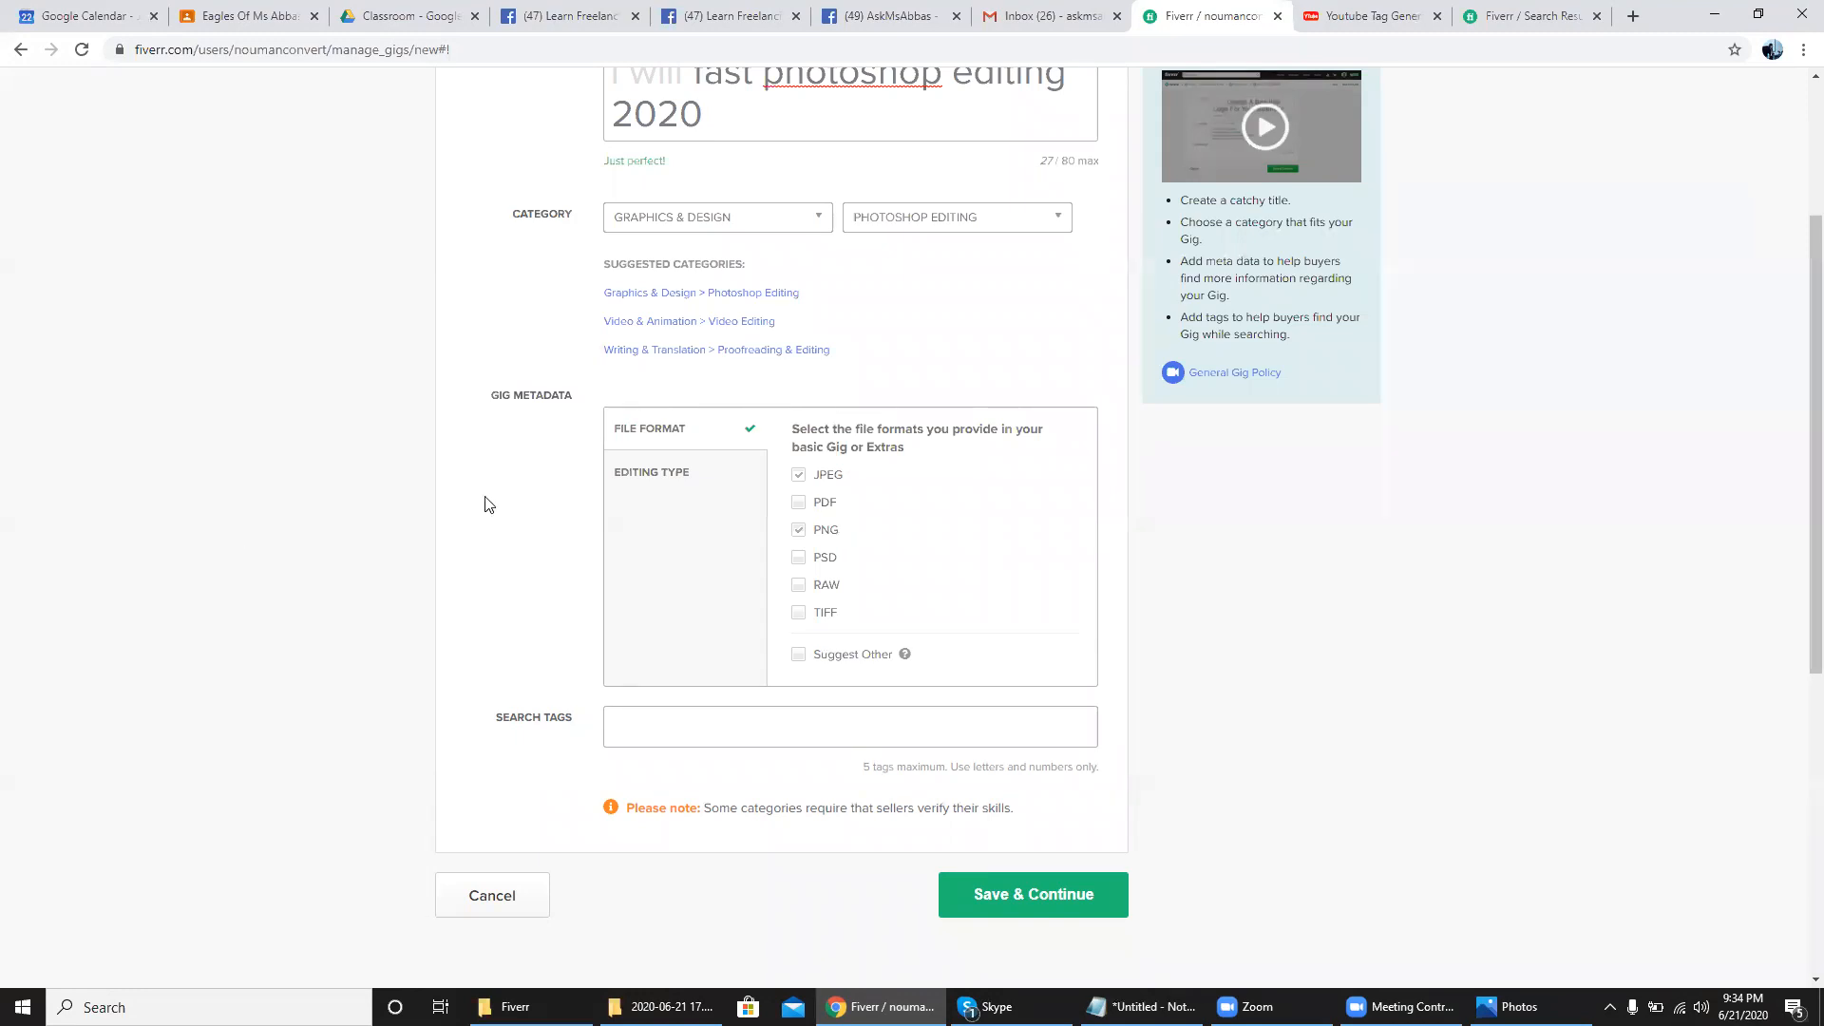
pyautogui.click(691, 473)
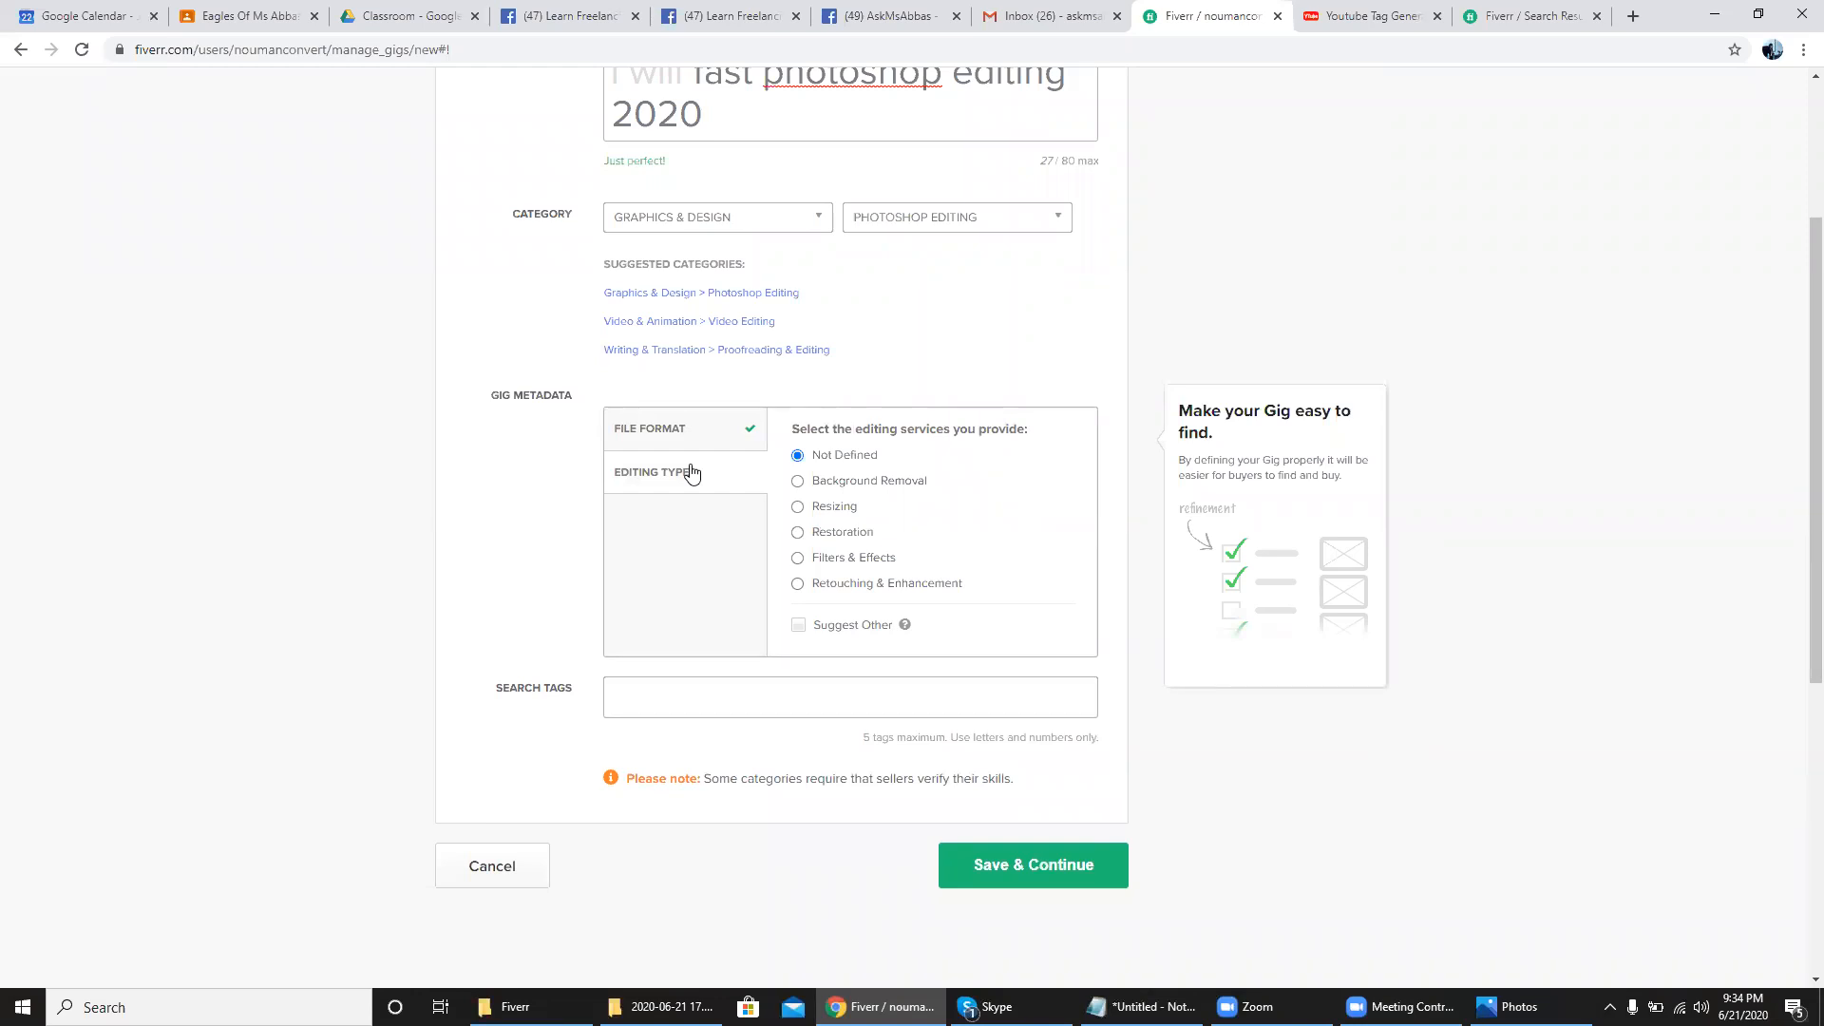
pyautogui.click(798, 480)
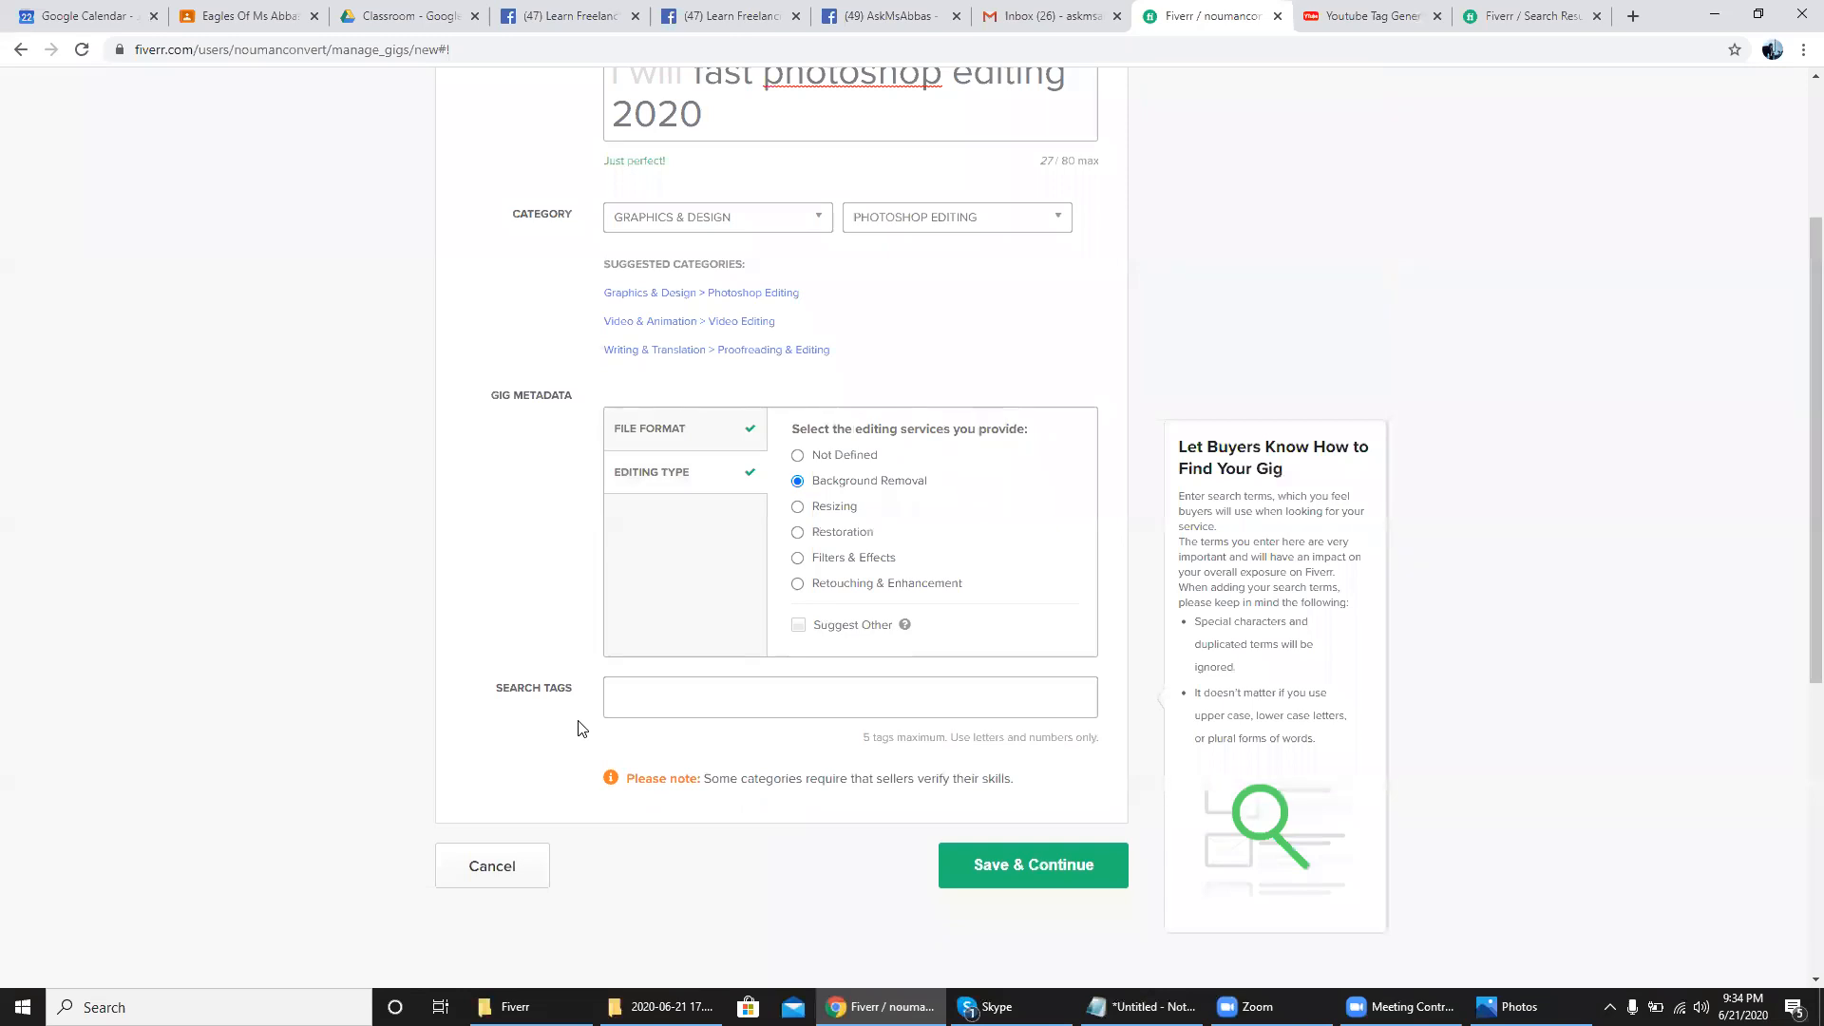
# Step: Switch to the Fiverr search results tab and look through the related tags and search suggestions for "photoshop editing"
pyautogui.click(1482, 12)
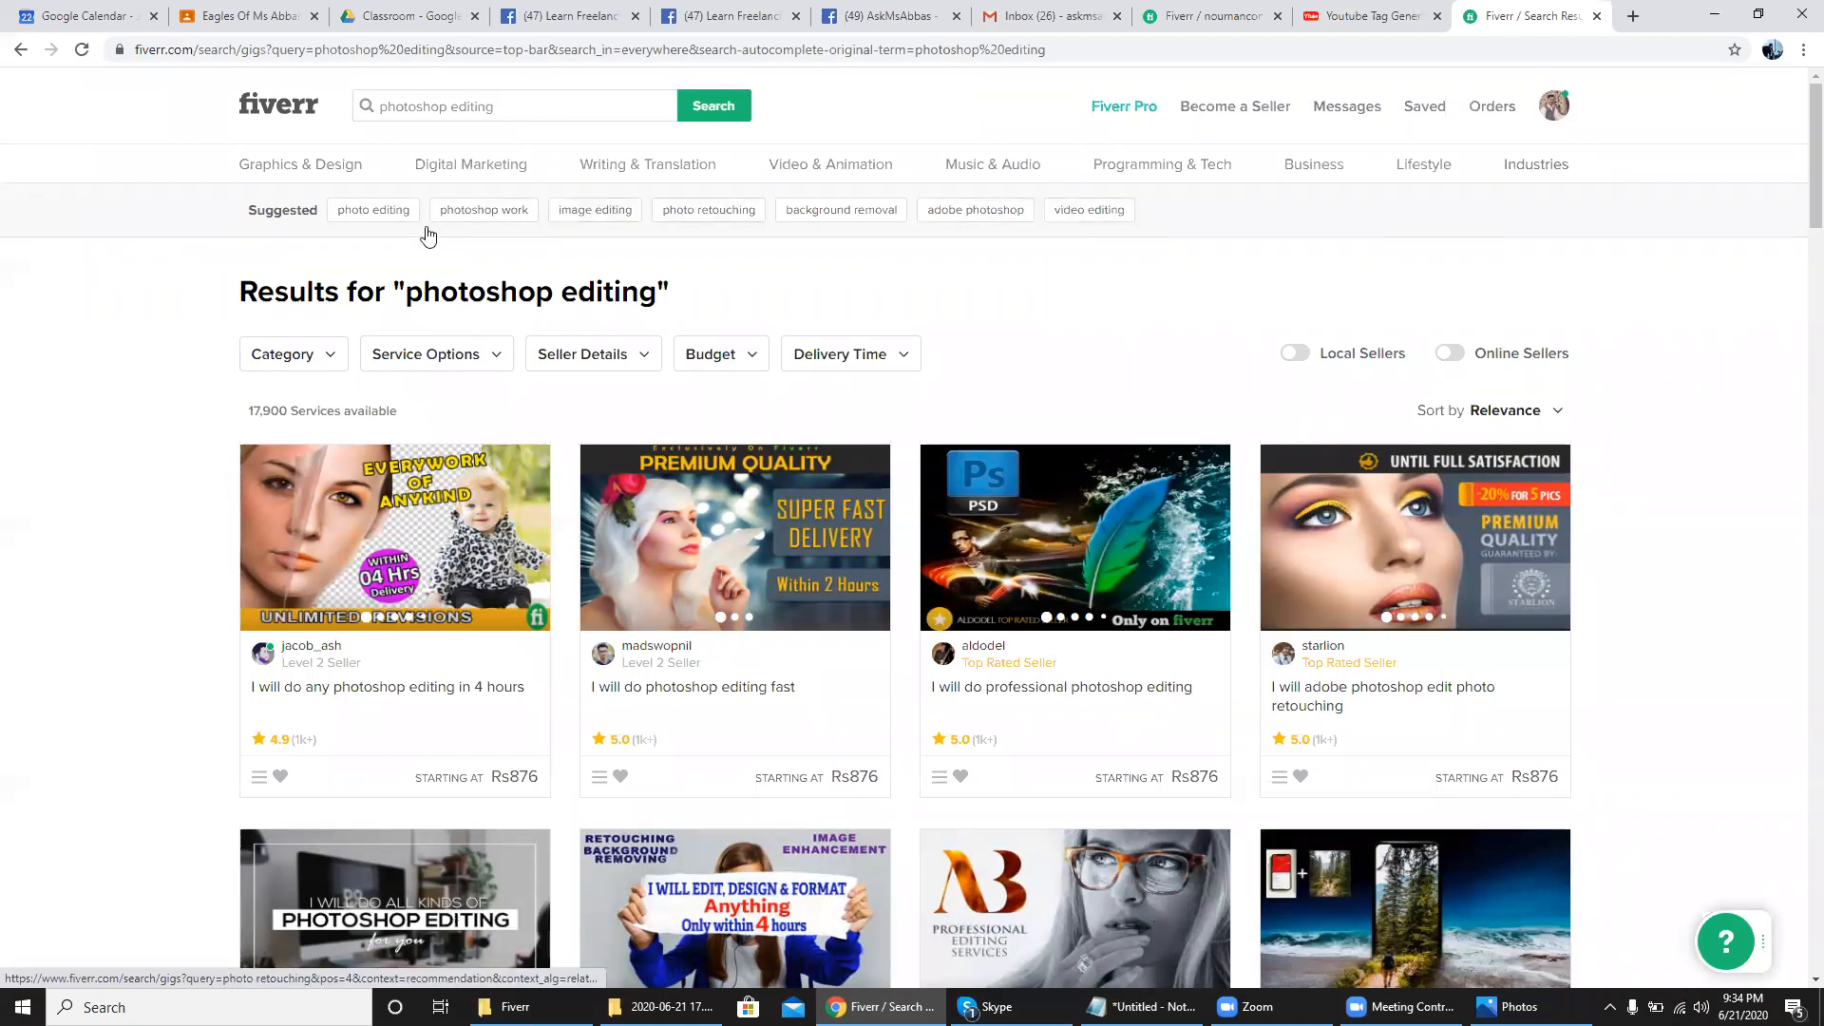
pyautogui.click(591, 109)
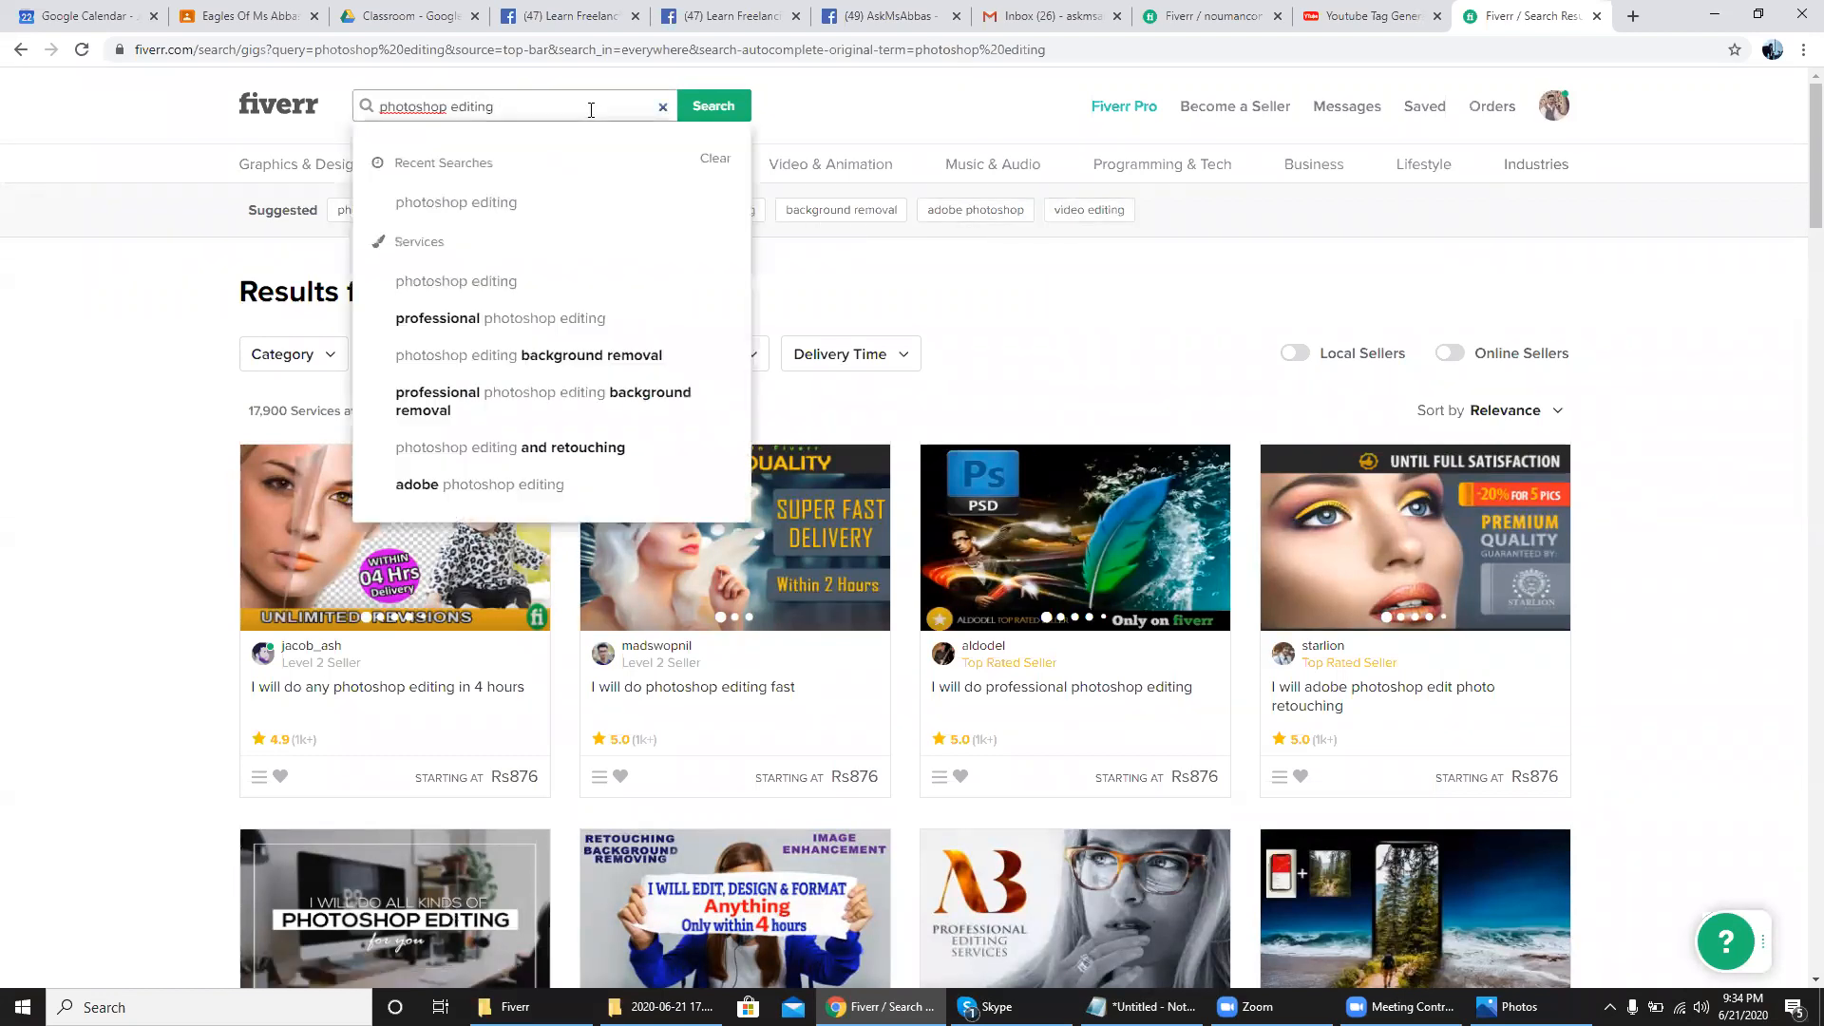
pyautogui.press('Down')
pyautogui.press('Down')
pyautogui.press('Down')
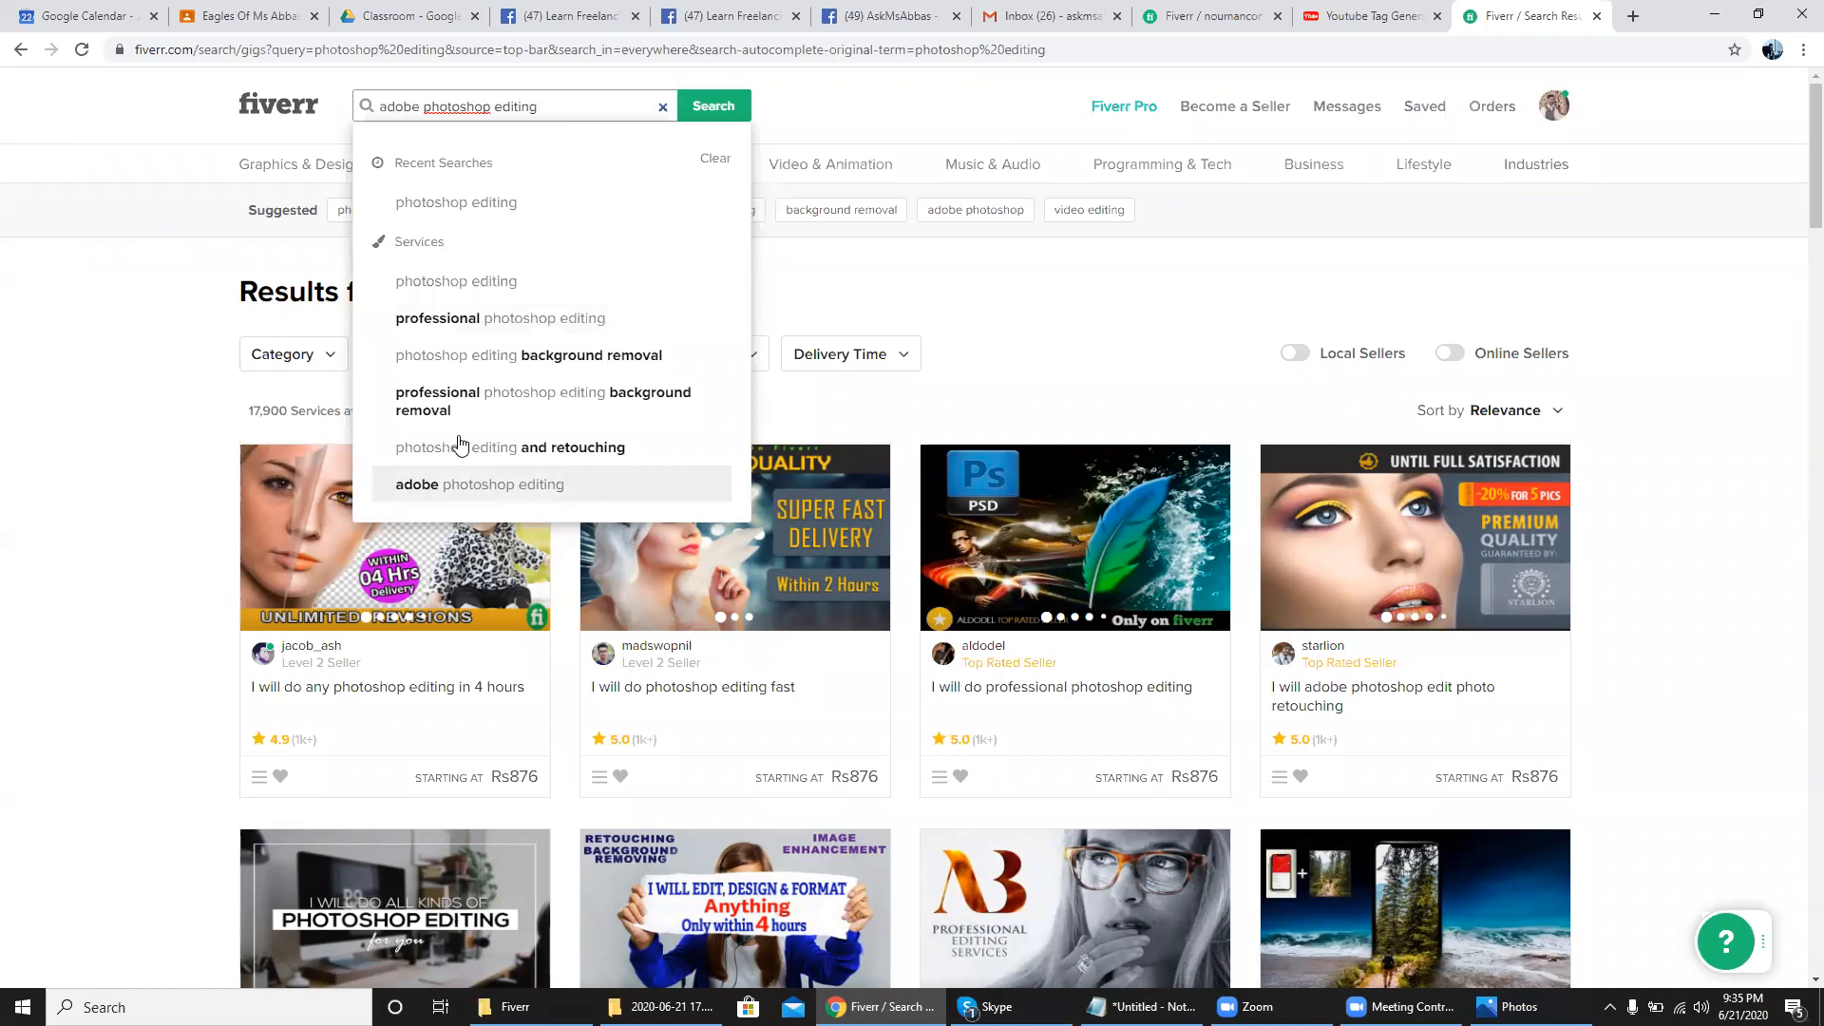
pyautogui.click(1193, 261)
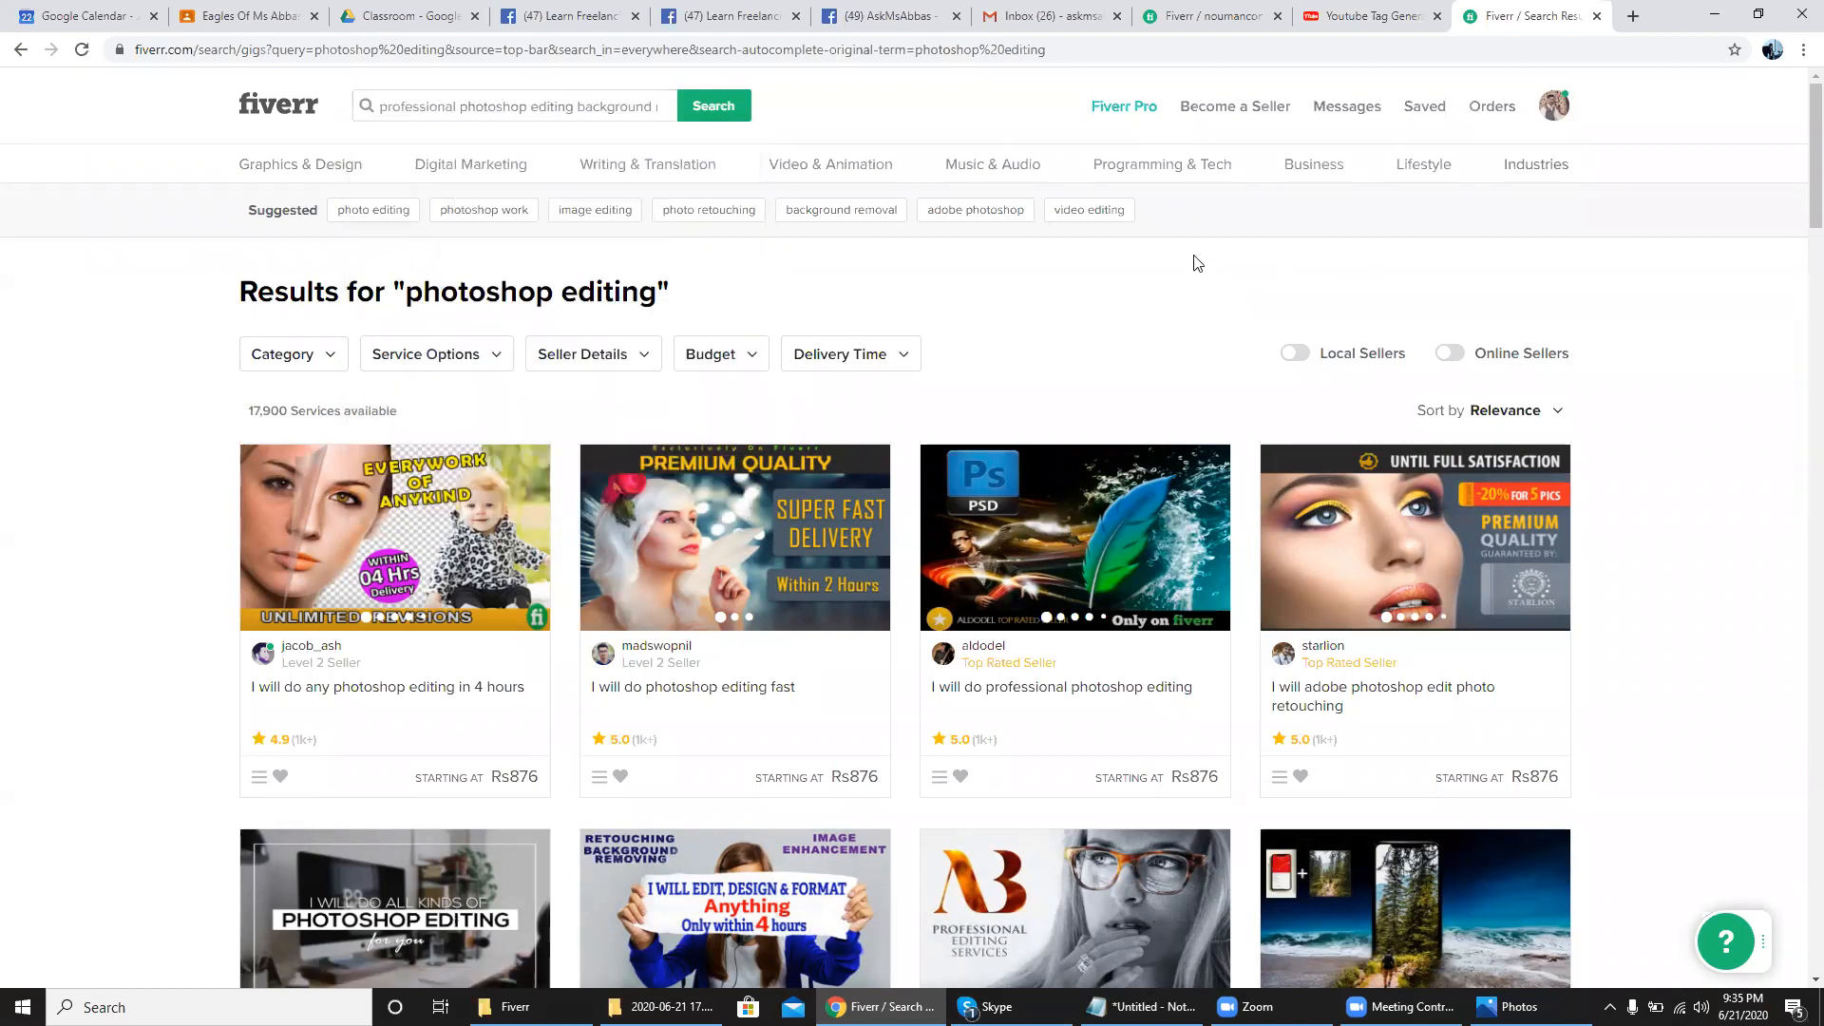
# Step: Switch to Notepad and add the line "MOST to Least priority Tags" two blank lines below "Software/Year/Quality"
pyautogui.click(1145, 1006)
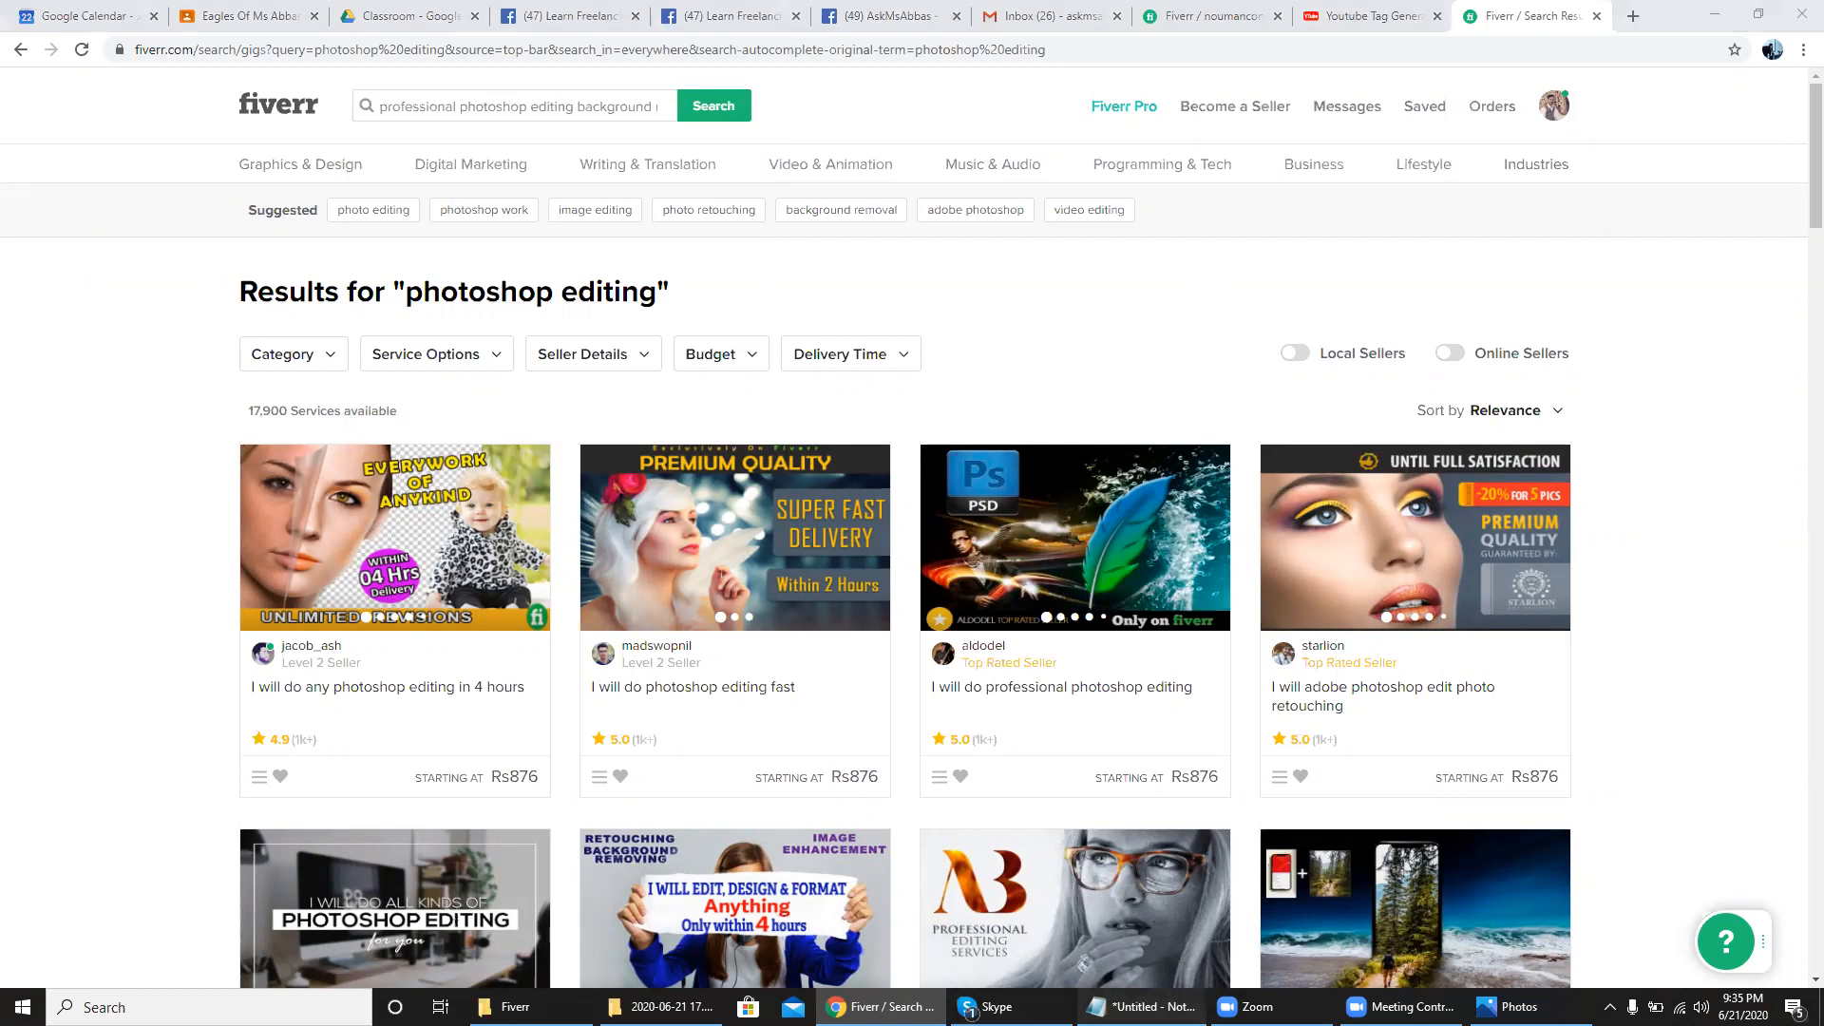
pyautogui.click(355, 350)
pyautogui.press('Return')
pyautogui.press('Return')
pyautogui.write('MOST ')
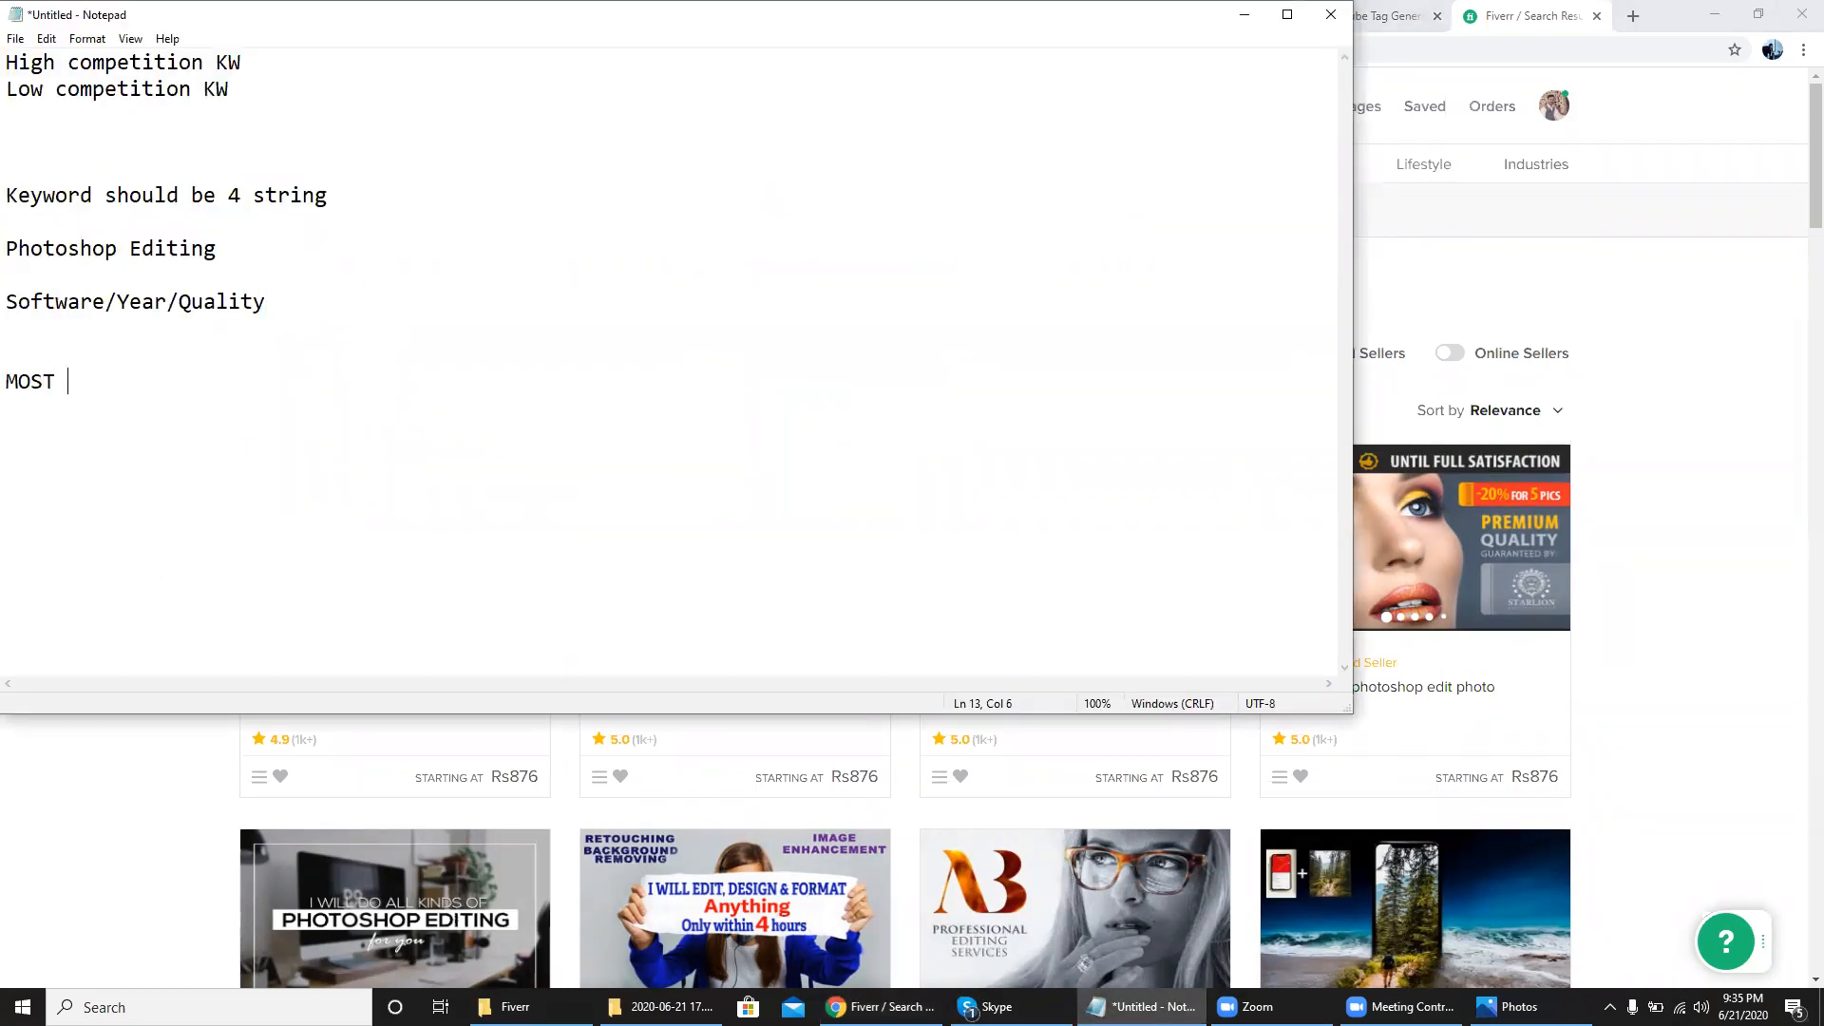
pyautogui.write('to Least prio')
pyautogui.press('BackSpace')
pyautogui.write('iority Tags')
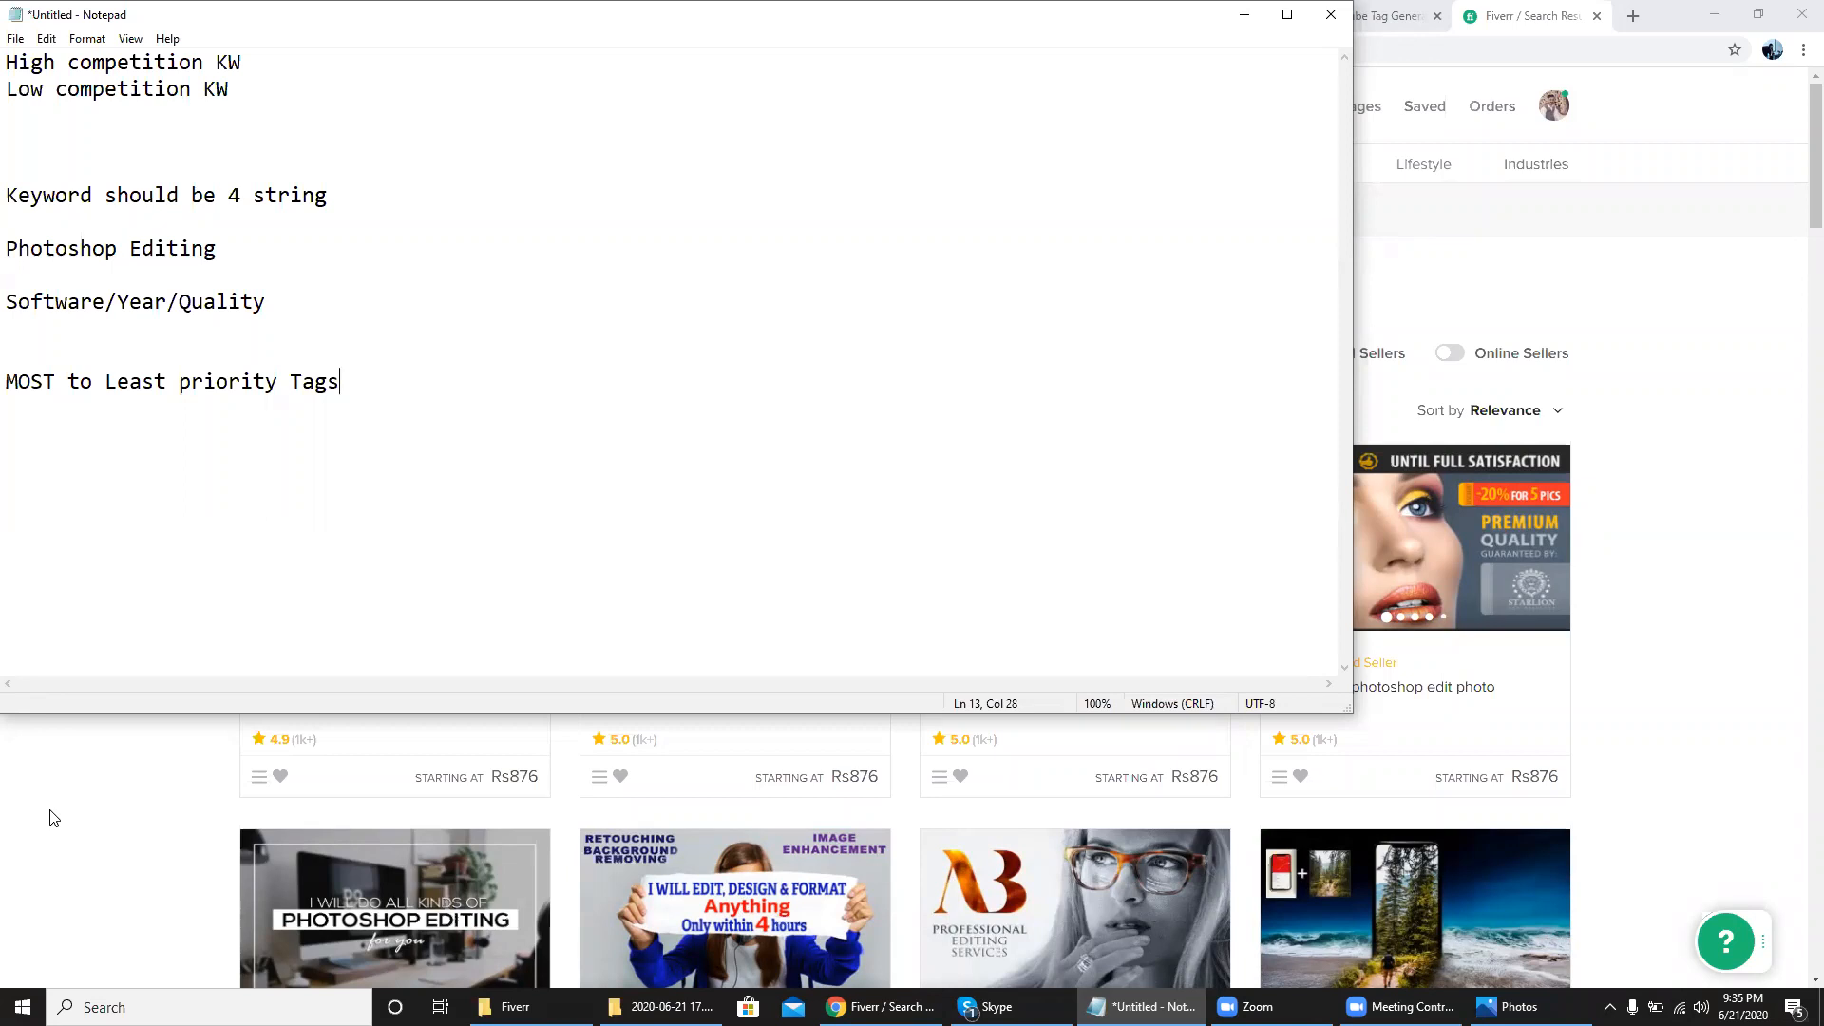
# Step: Return to the gig form in the browser and add the search tag "photo editing"
pyautogui.hotkey('alt', 'Tab')
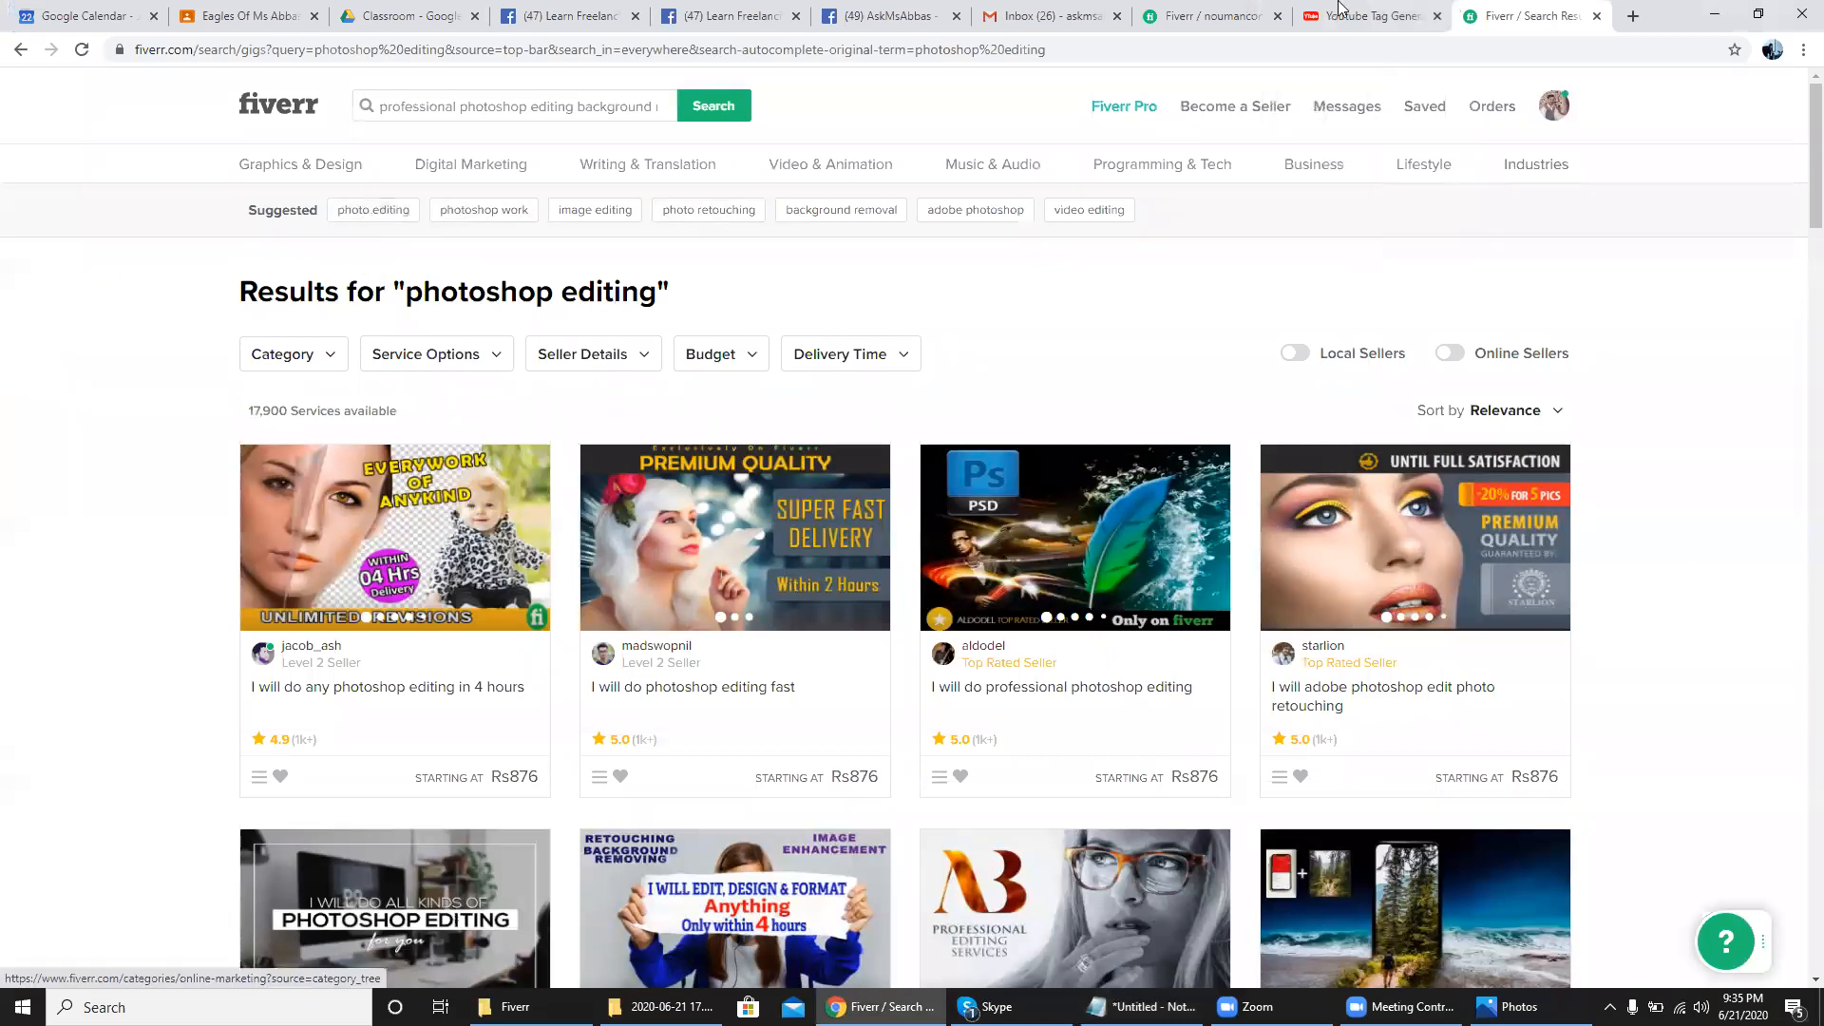
pyautogui.click(1208, 16)
pyautogui.click(752, 694)
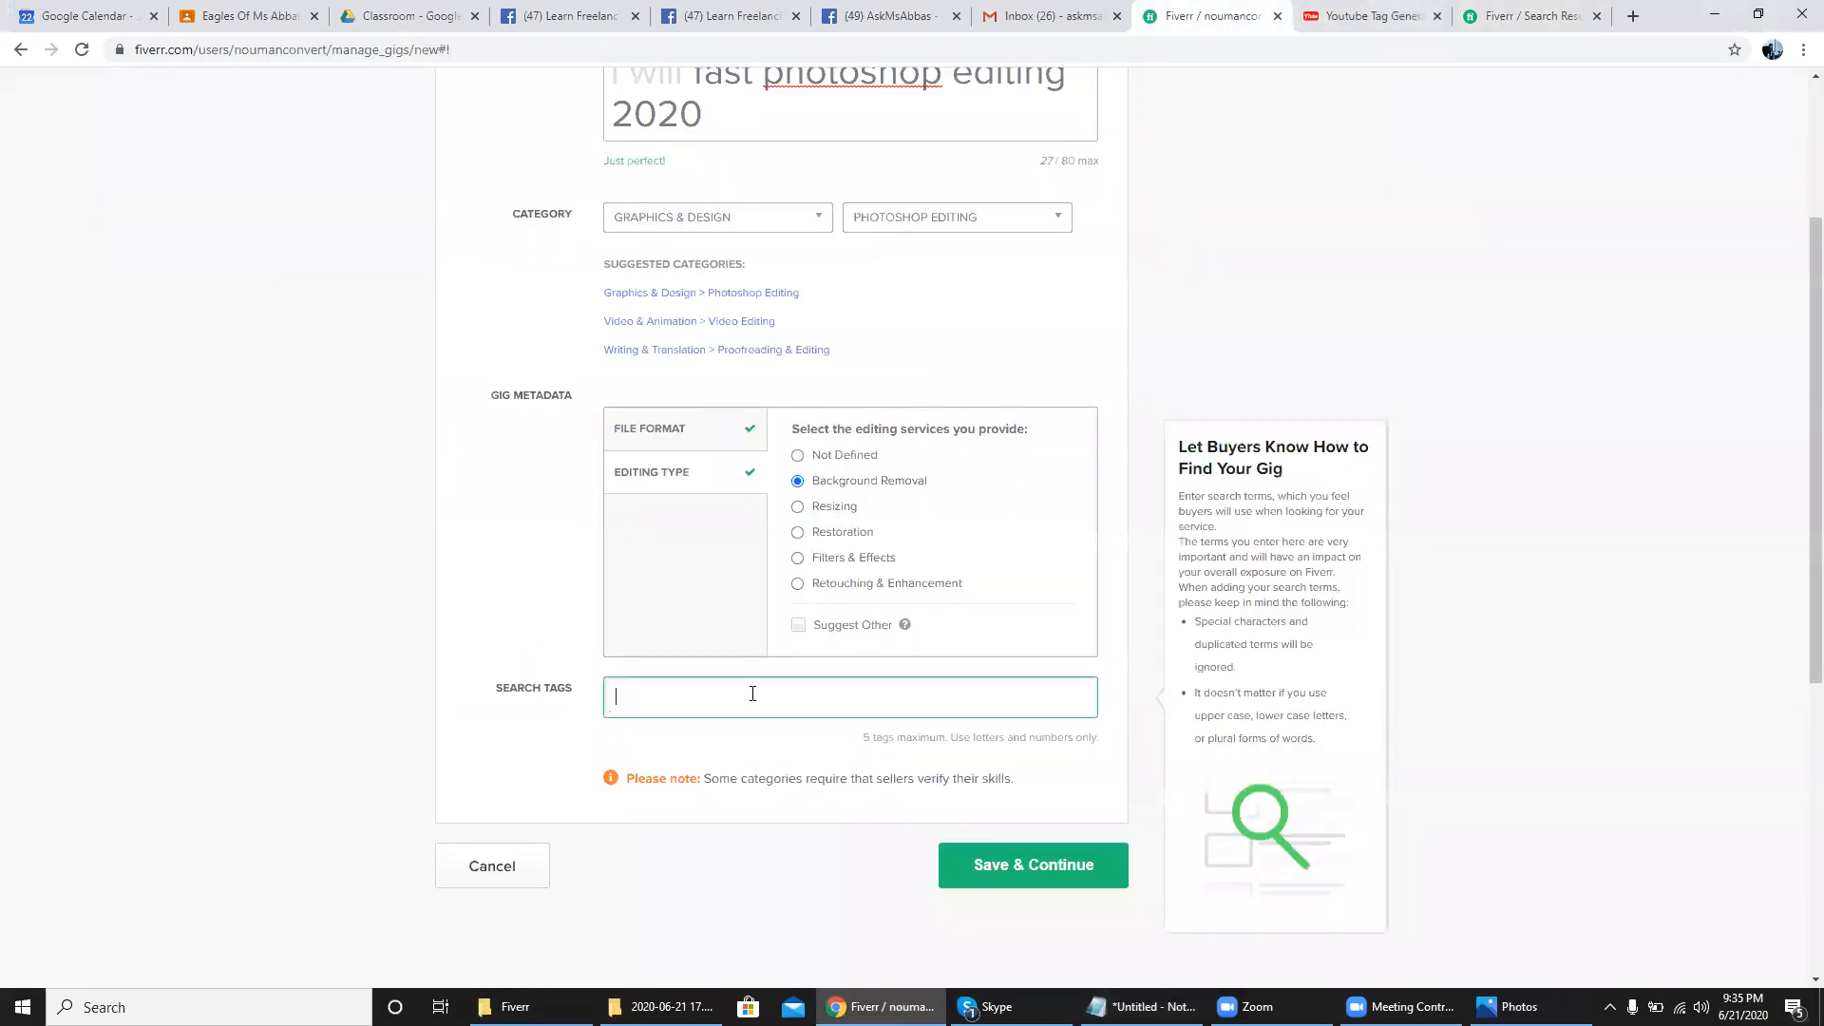
pyautogui.write('photo')
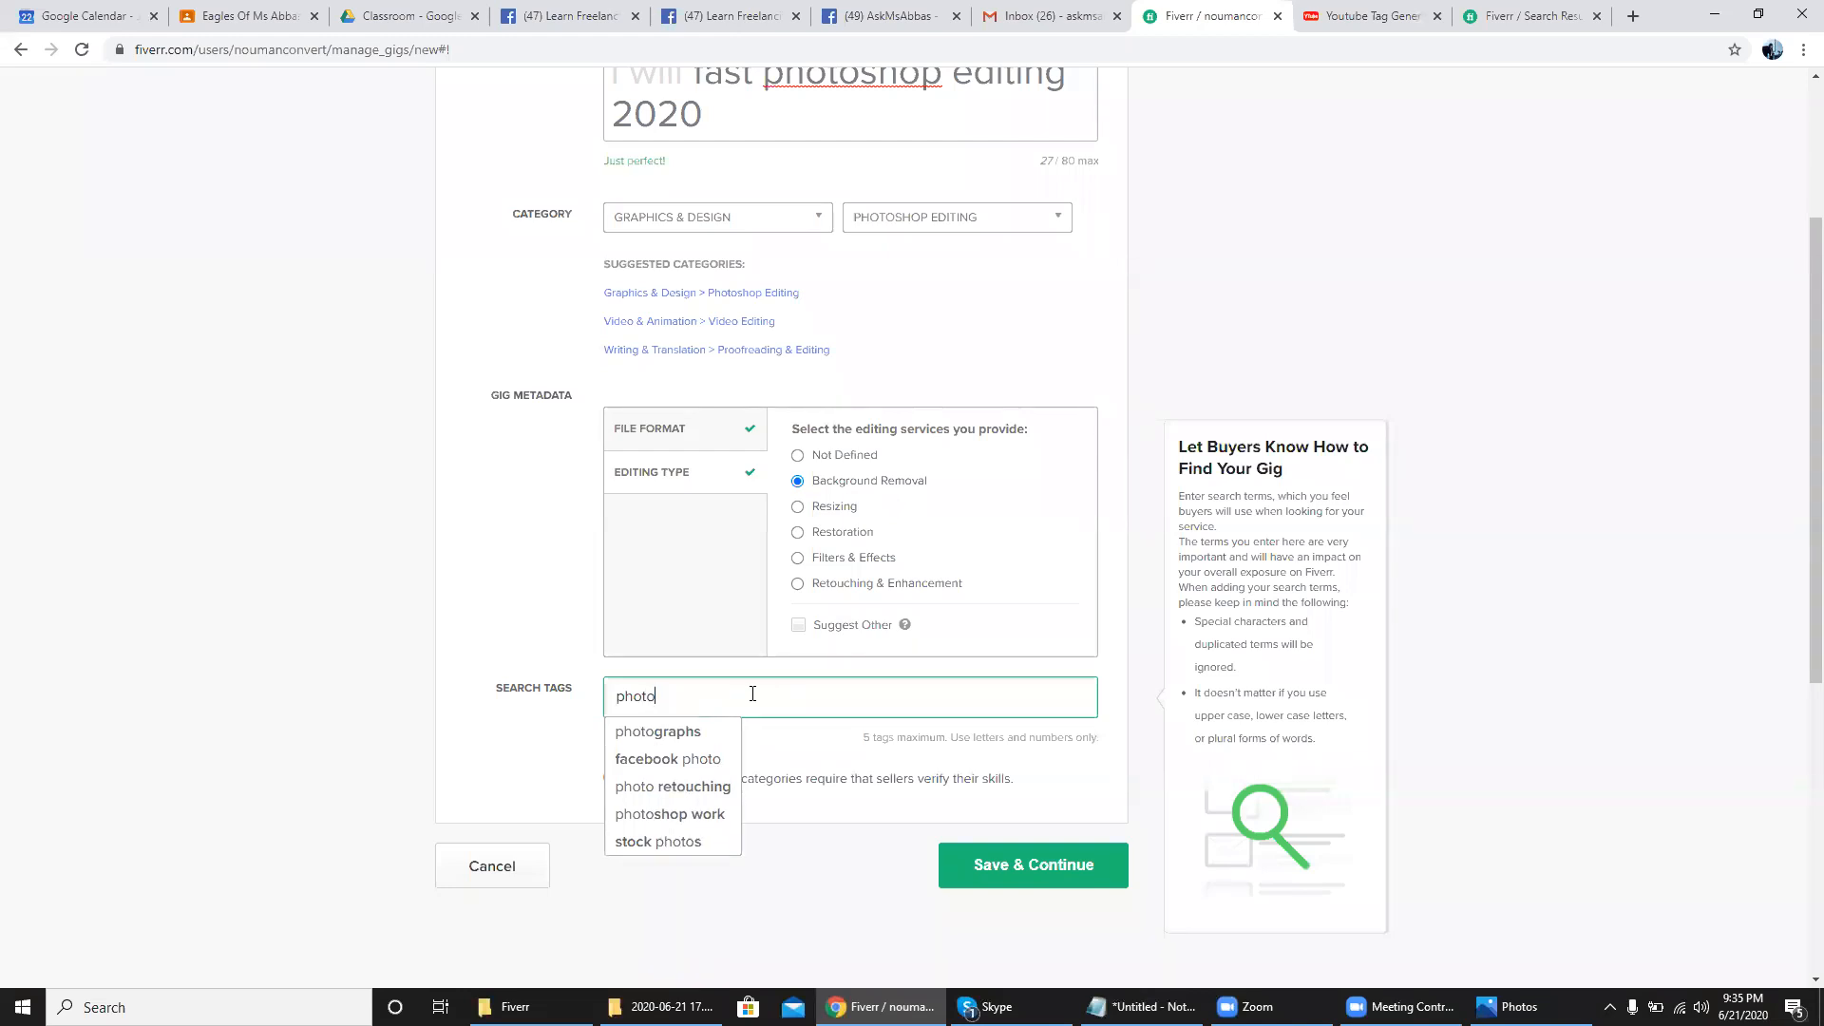
pyautogui.write(' editing')
pyautogui.press('Return')
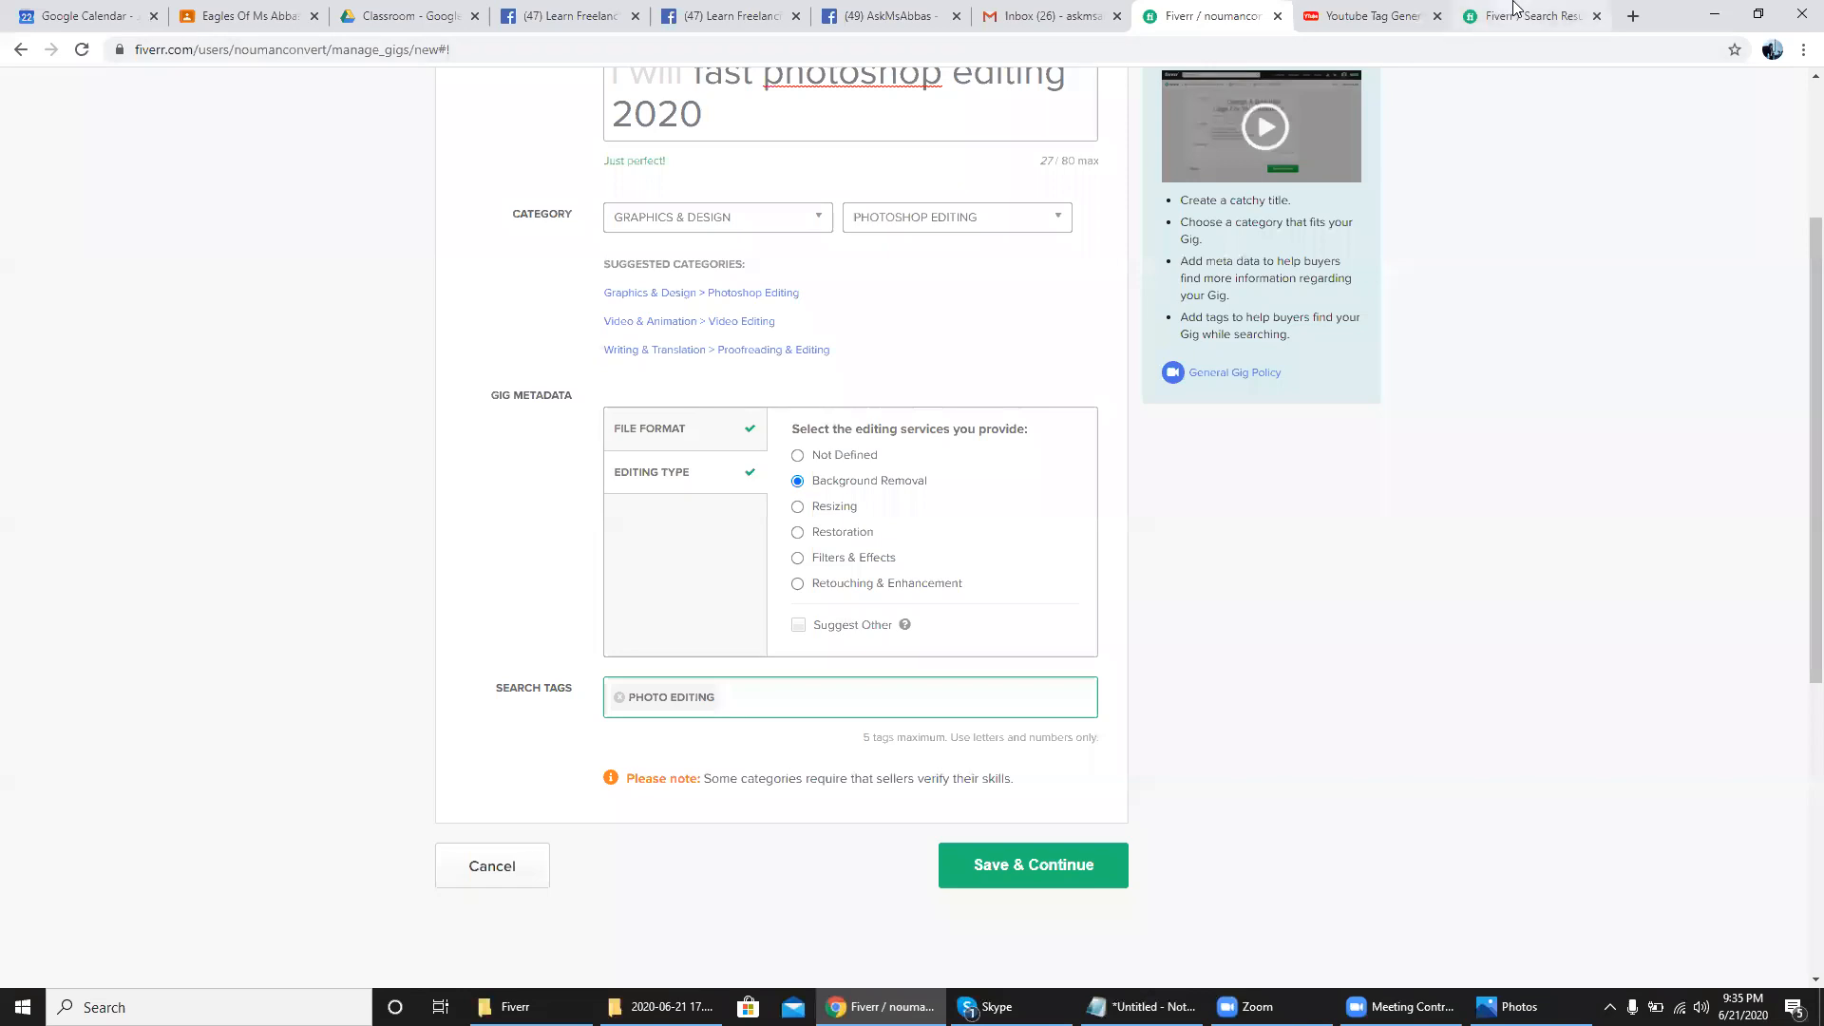
# Step: Check the suggested tags on the search results page, then add "photoshop work" as a search tag in the gig form
pyautogui.click(1514, 9)
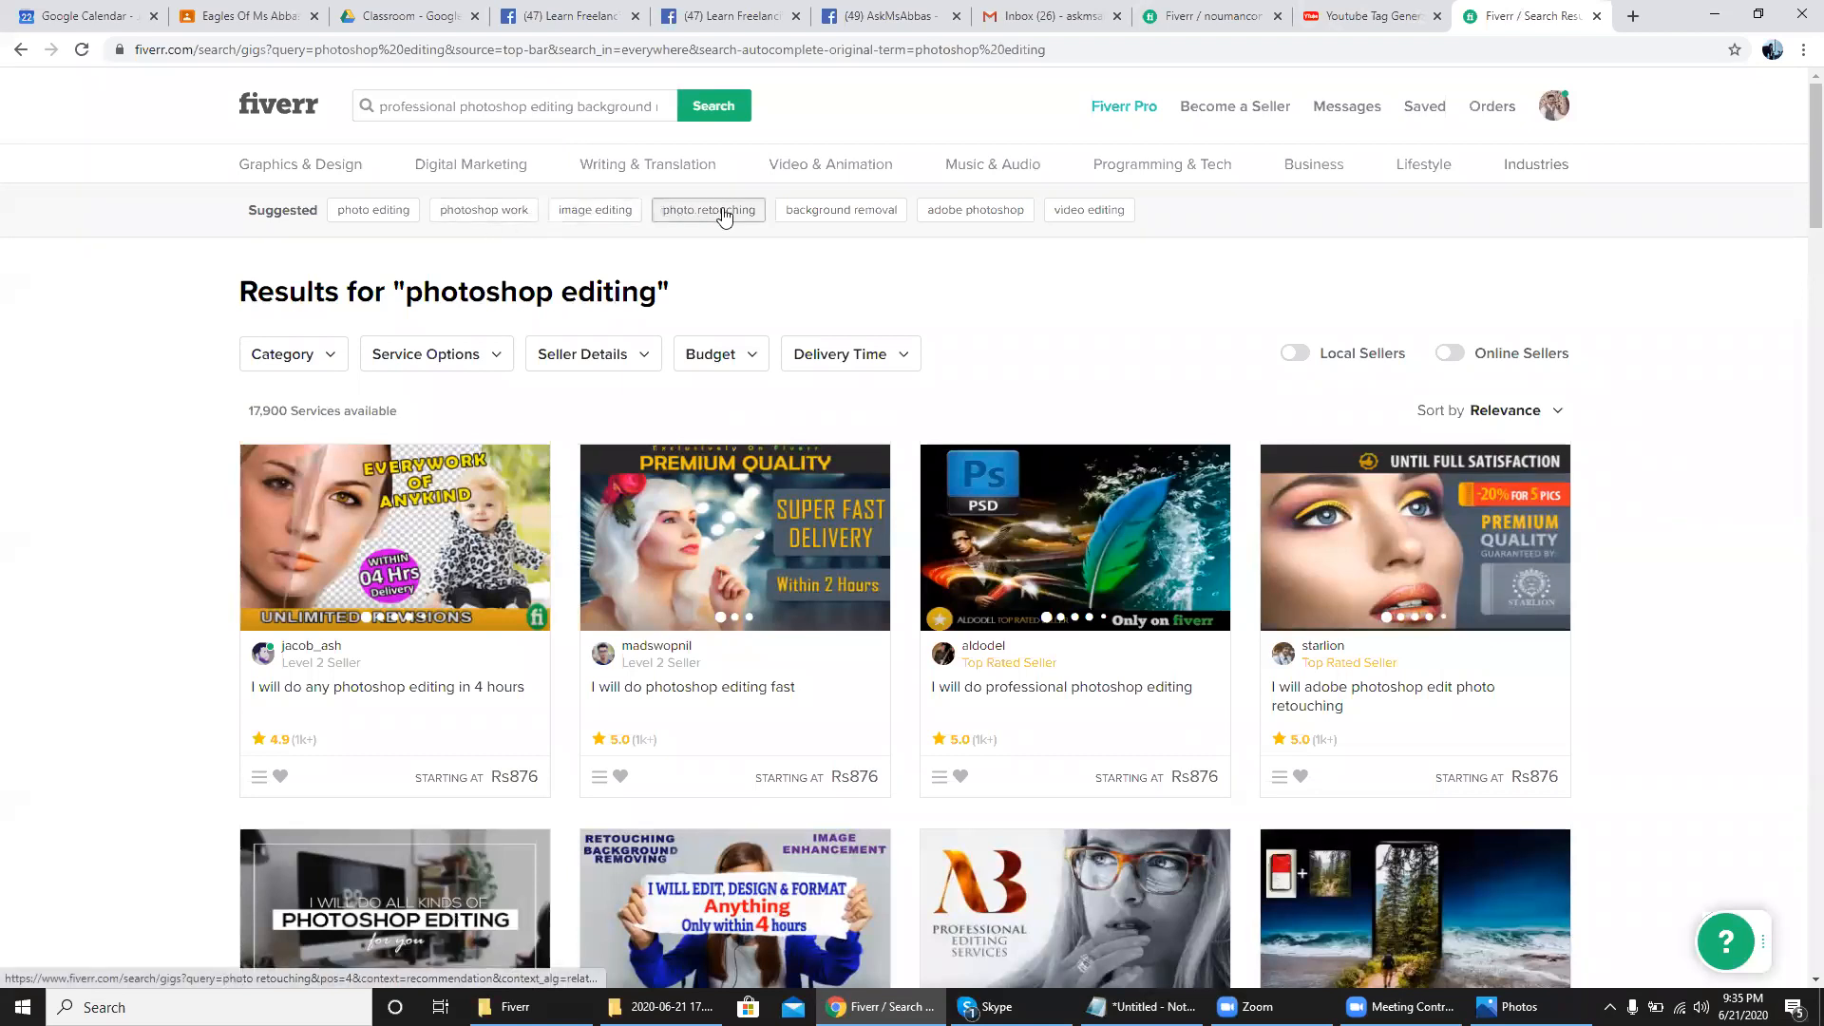
pyautogui.click(1357, 7)
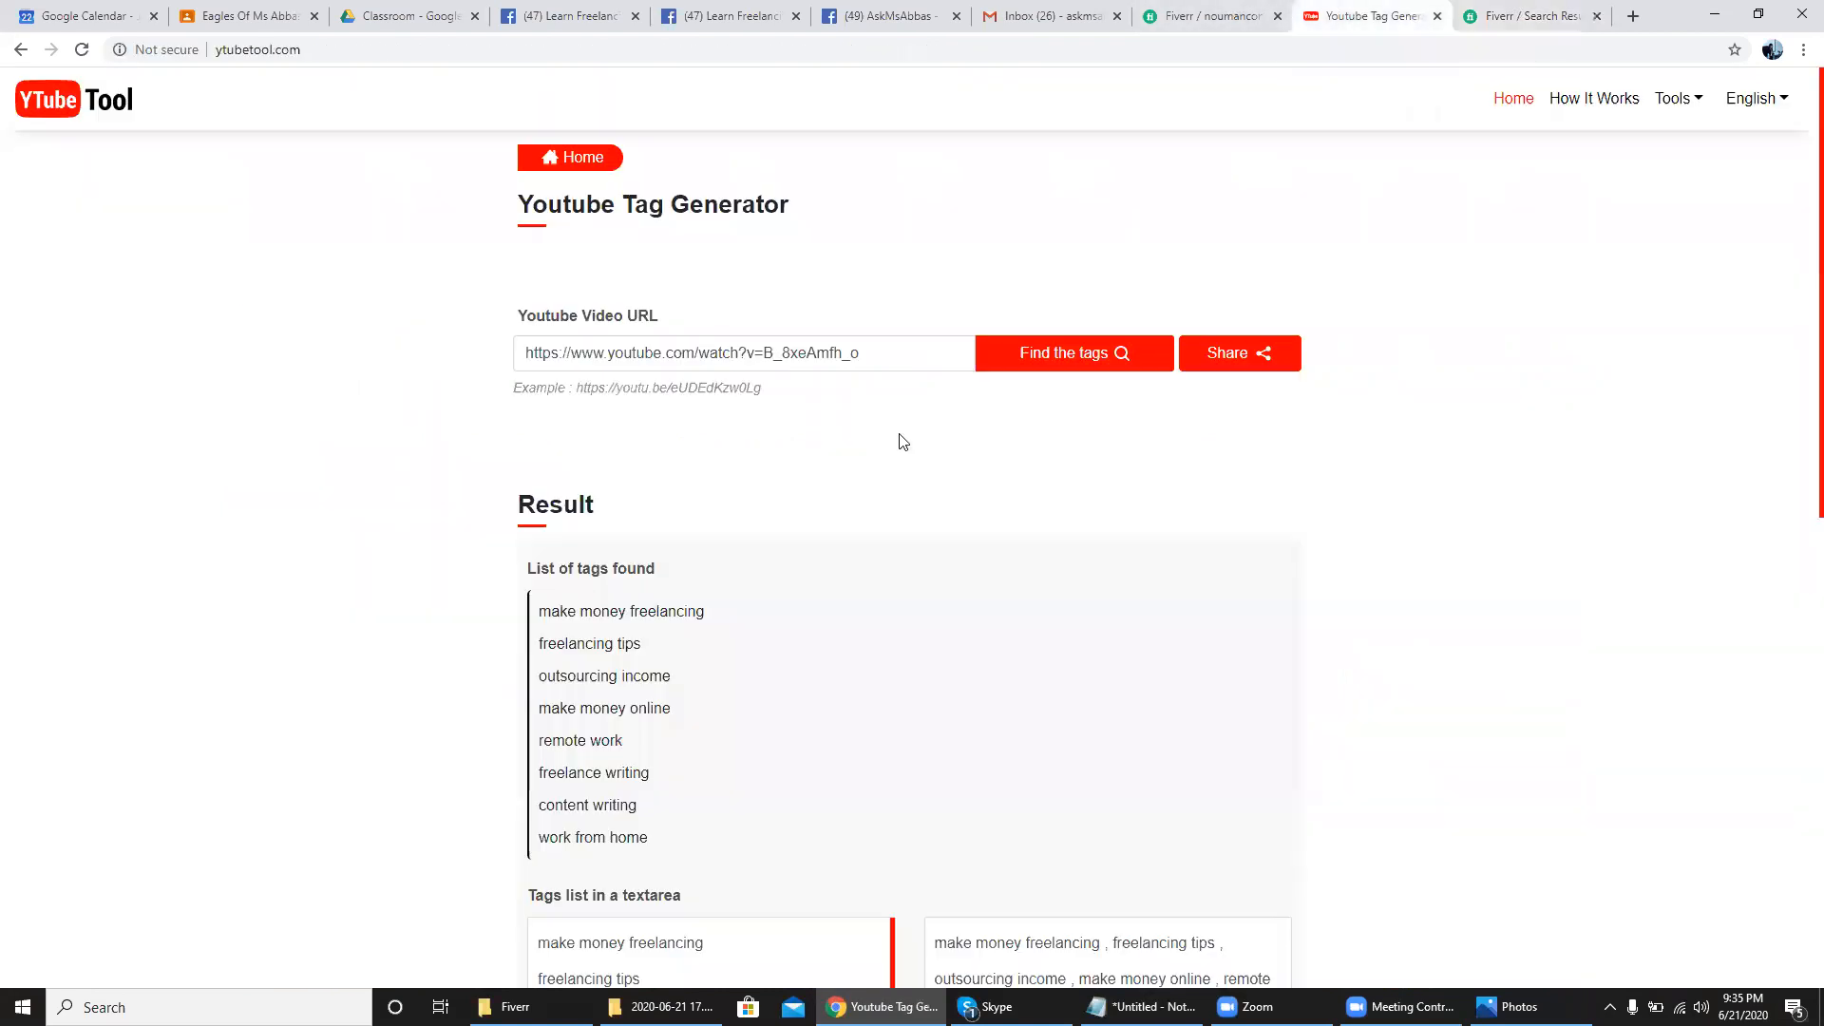
pyautogui.hotkey('ctrl', 'shift', 'Tab')
pyautogui.write('photosho')
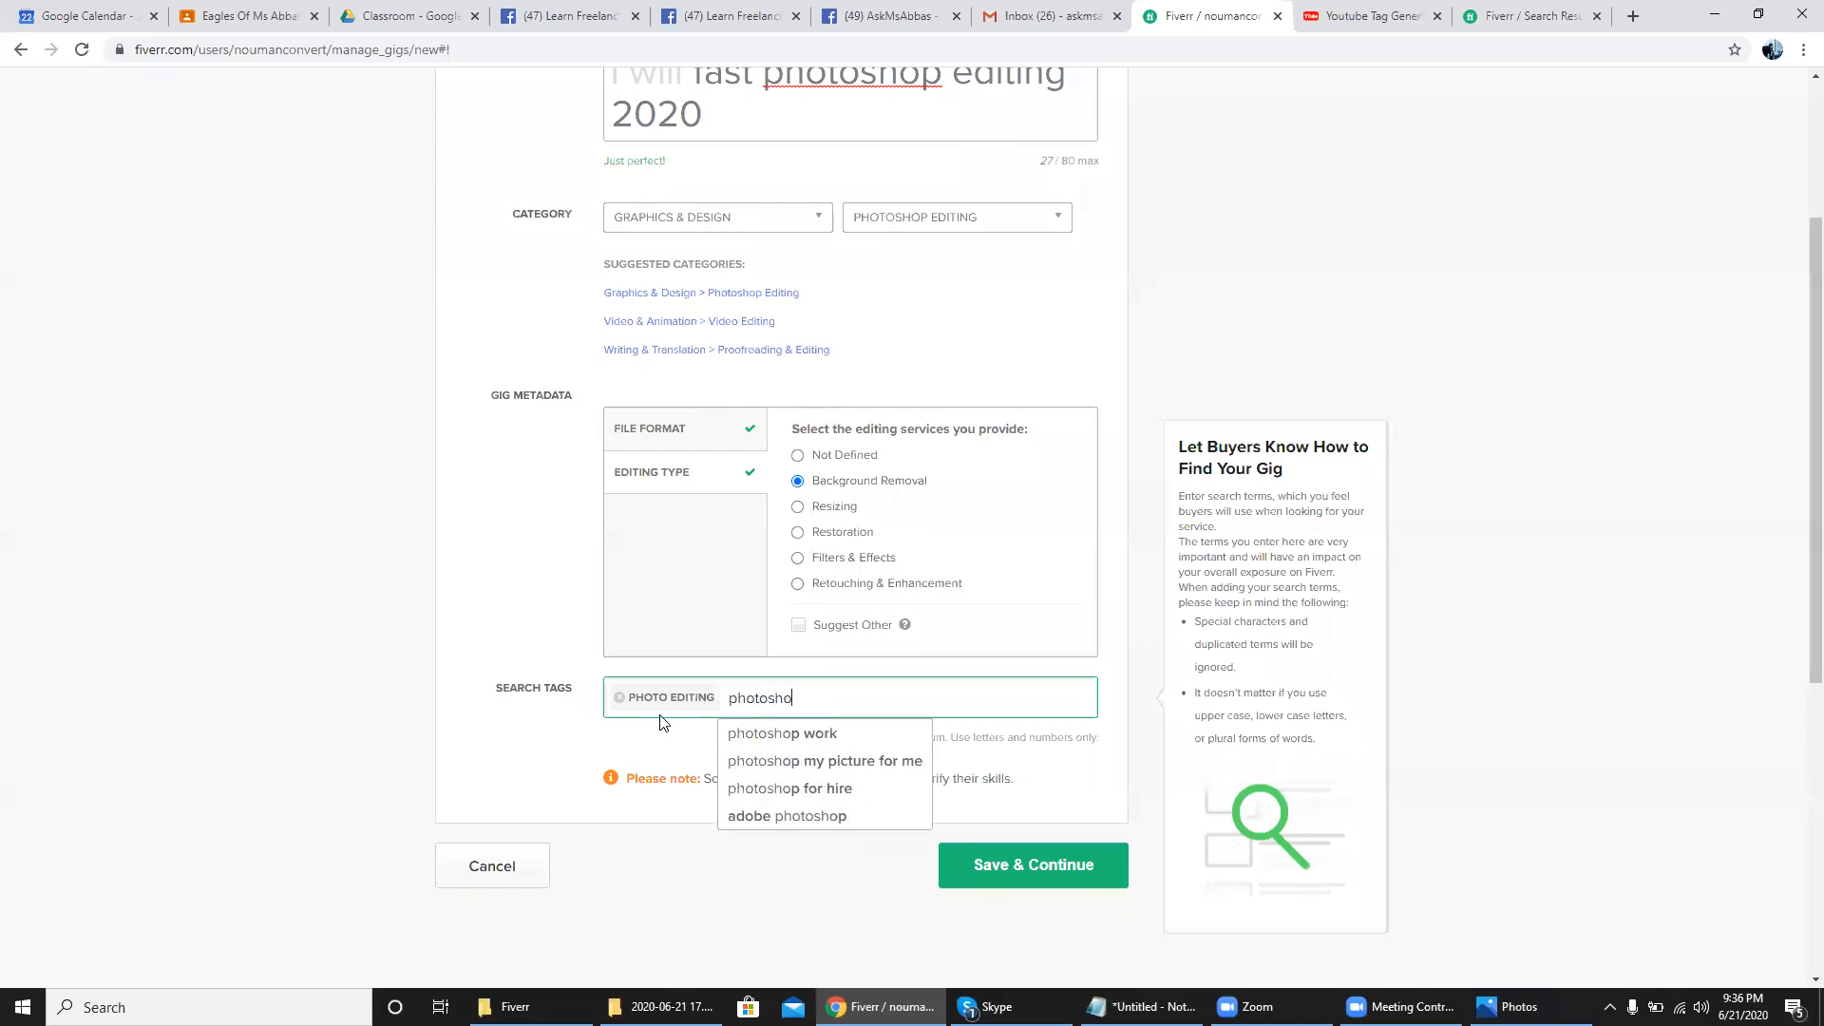
pyautogui.click(815, 732)
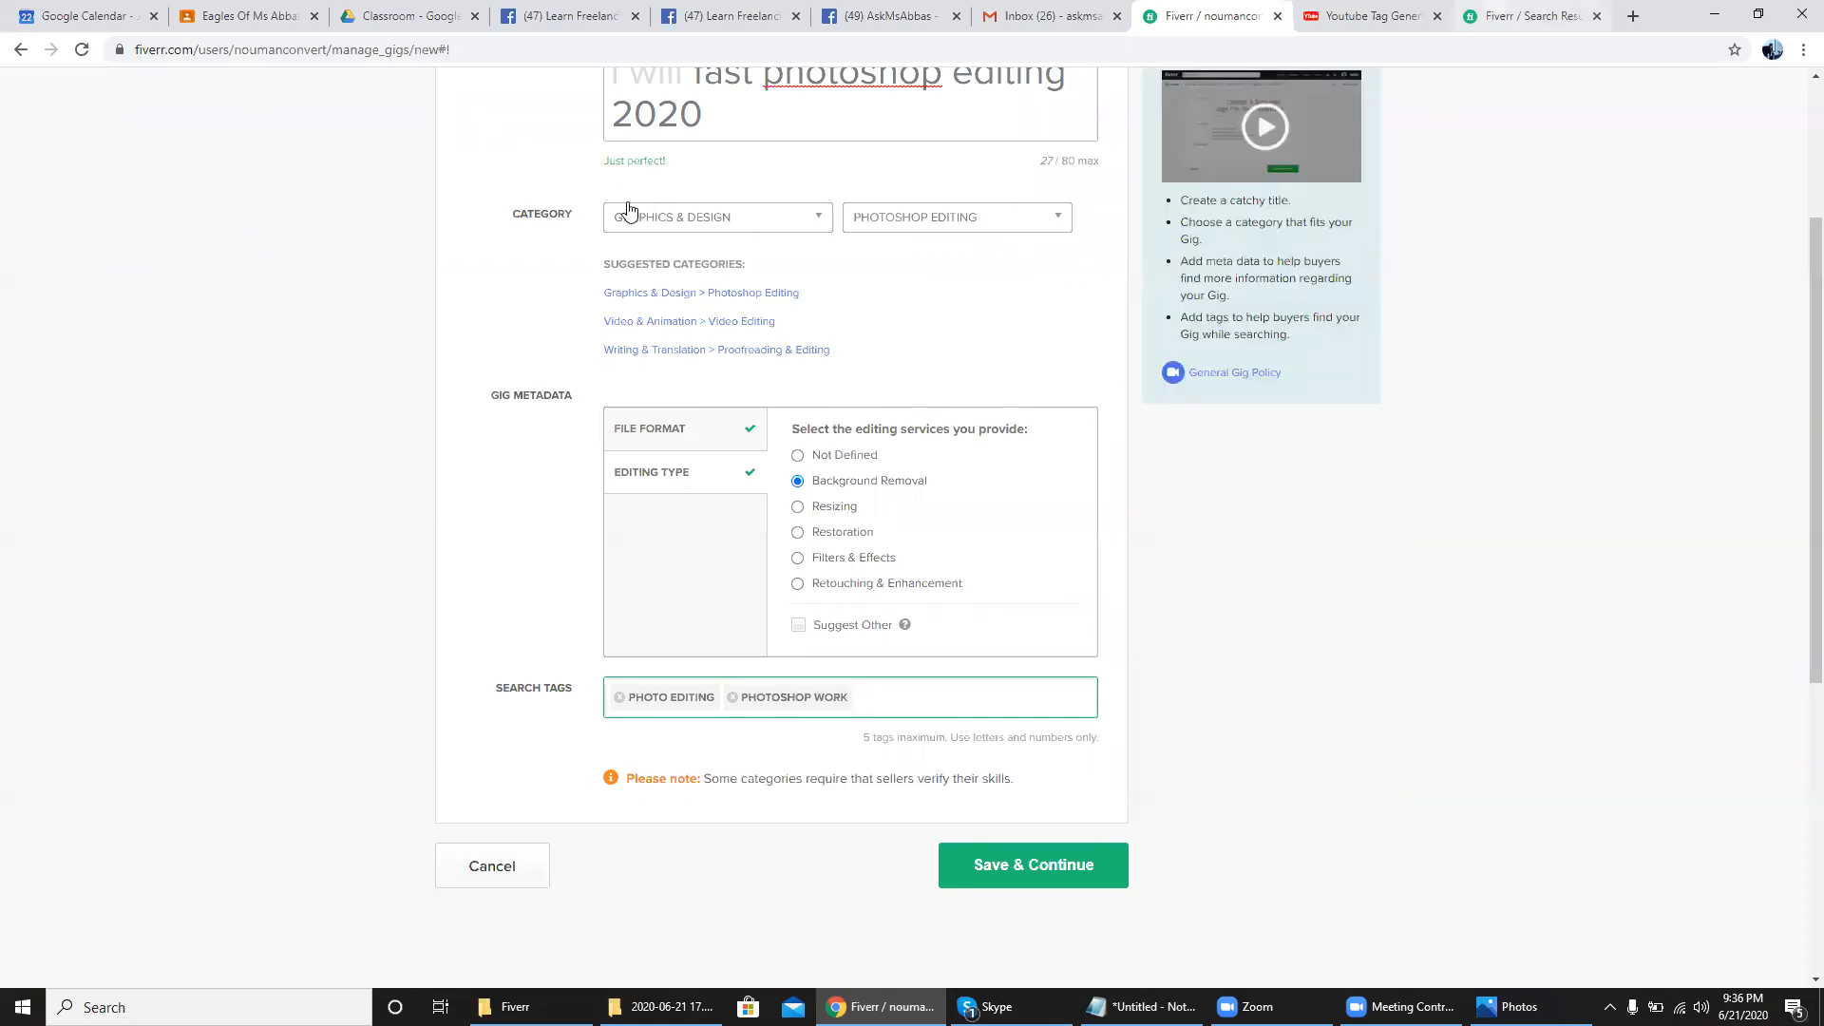
# Step: Consult the suggested tags on the search results page again and add the gig search tag "adobe photoshop"
pyautogui.click(1531, 16)
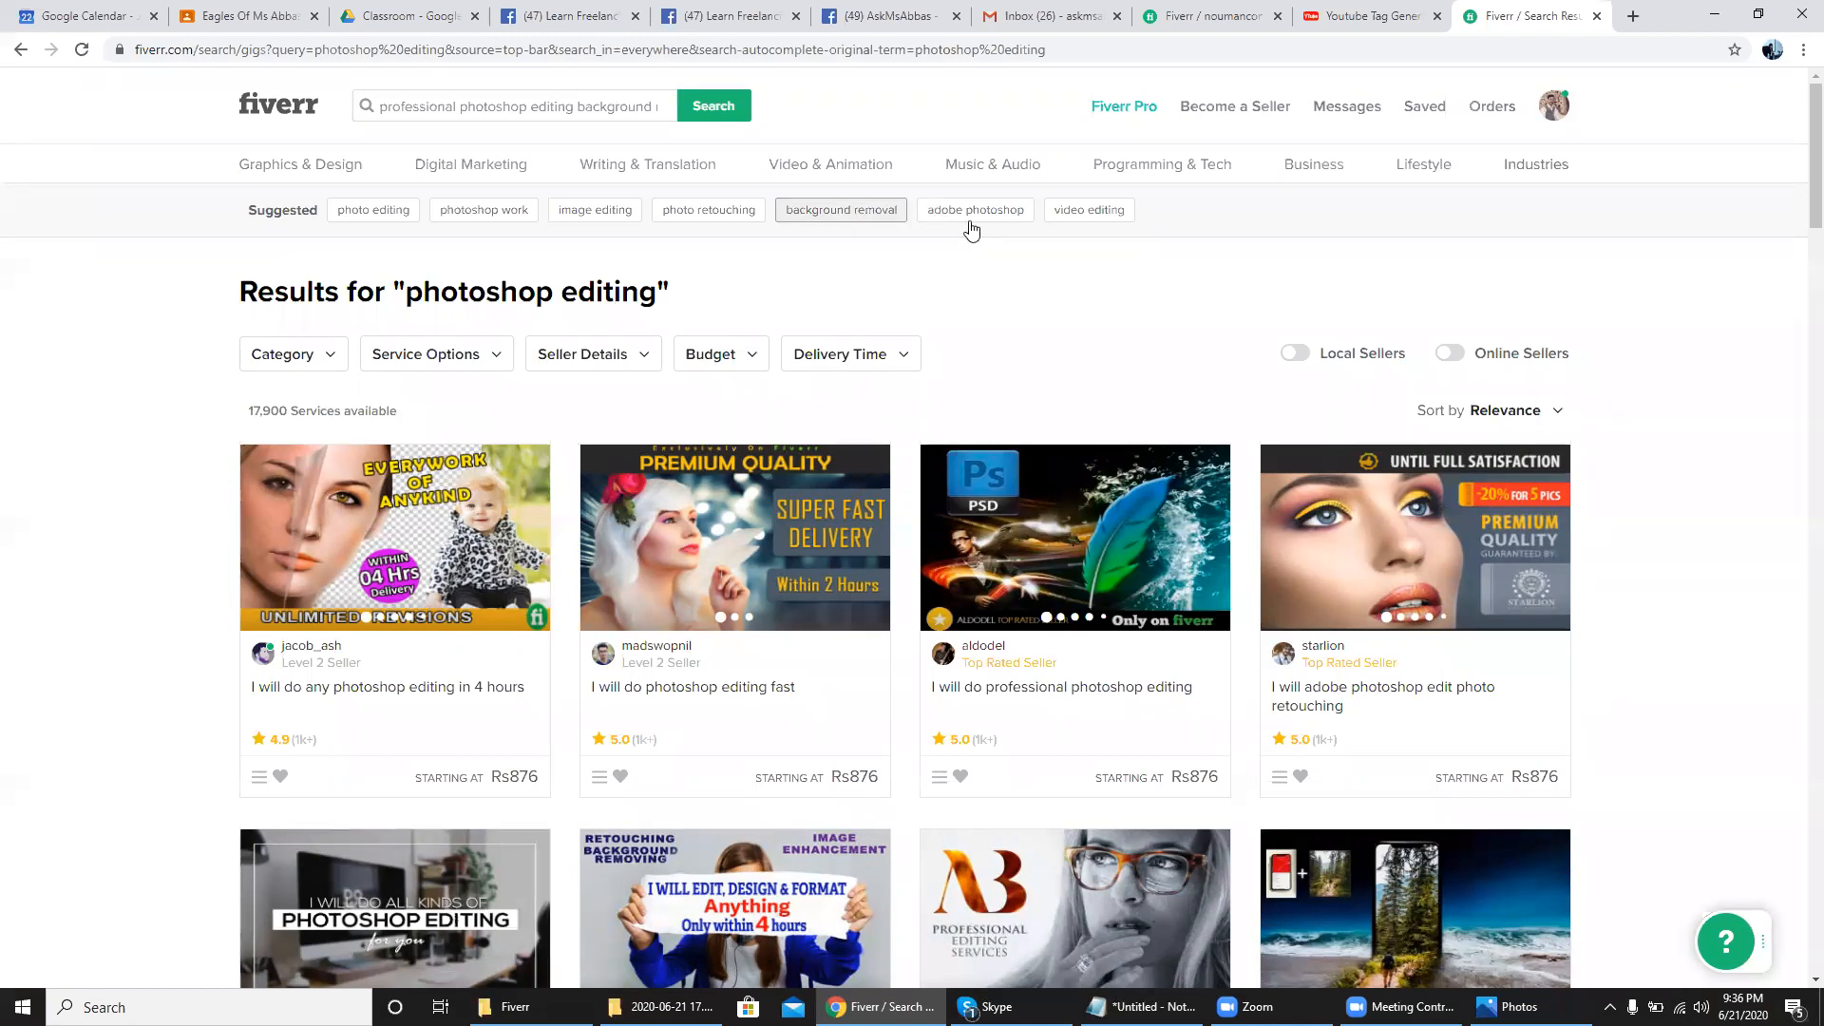
pyautogui.click(1176, 10)
pyautogui.write('adobe')
pyautogui.press('Down')
pyautogui.press('Down')
pyautogui.press('Return')
# Step: Review the suggested tags once more and add the gig search tag "image editing"
pyautogui.click(1558, 10)
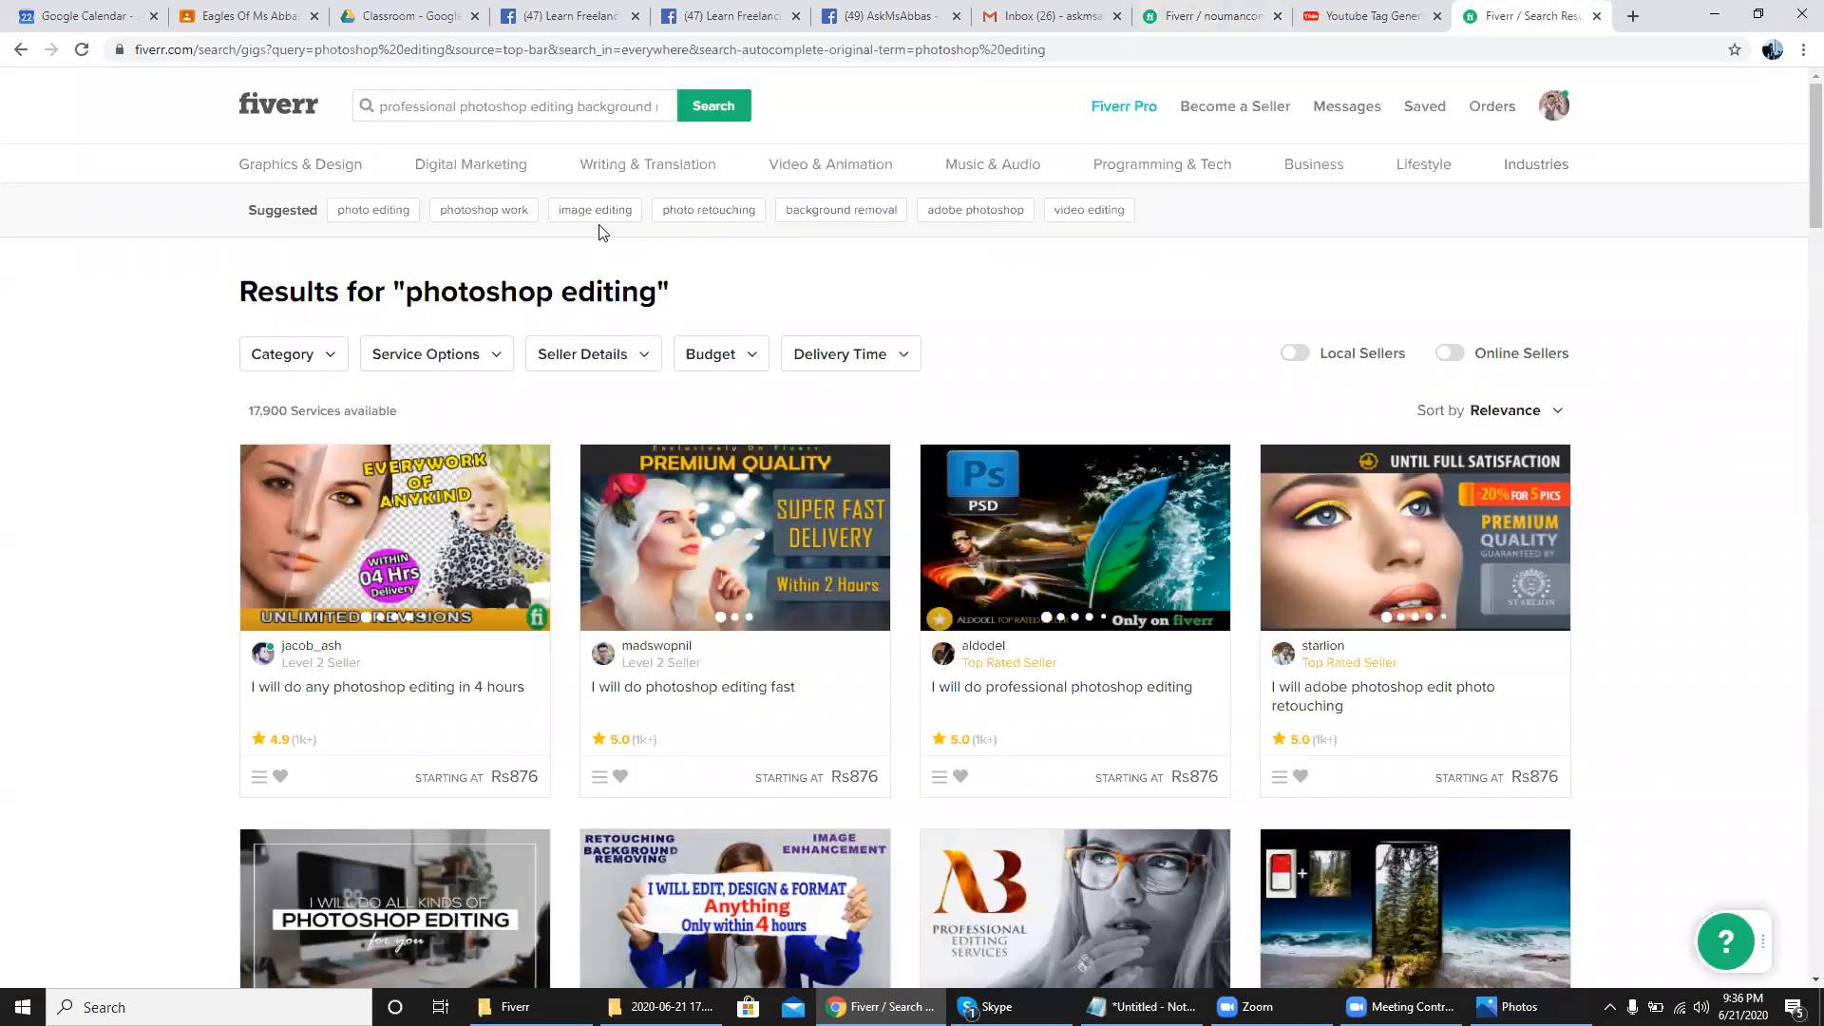
pyautogui.click(1208, 9)
pyautogui.write('image ediitn')
pyautogui.press('BackSpace')
pyautogui.press('BackSpace')
pyautogui.press('BackSpace')
pyautogui.write('ting')
pyautogui.press('Return')
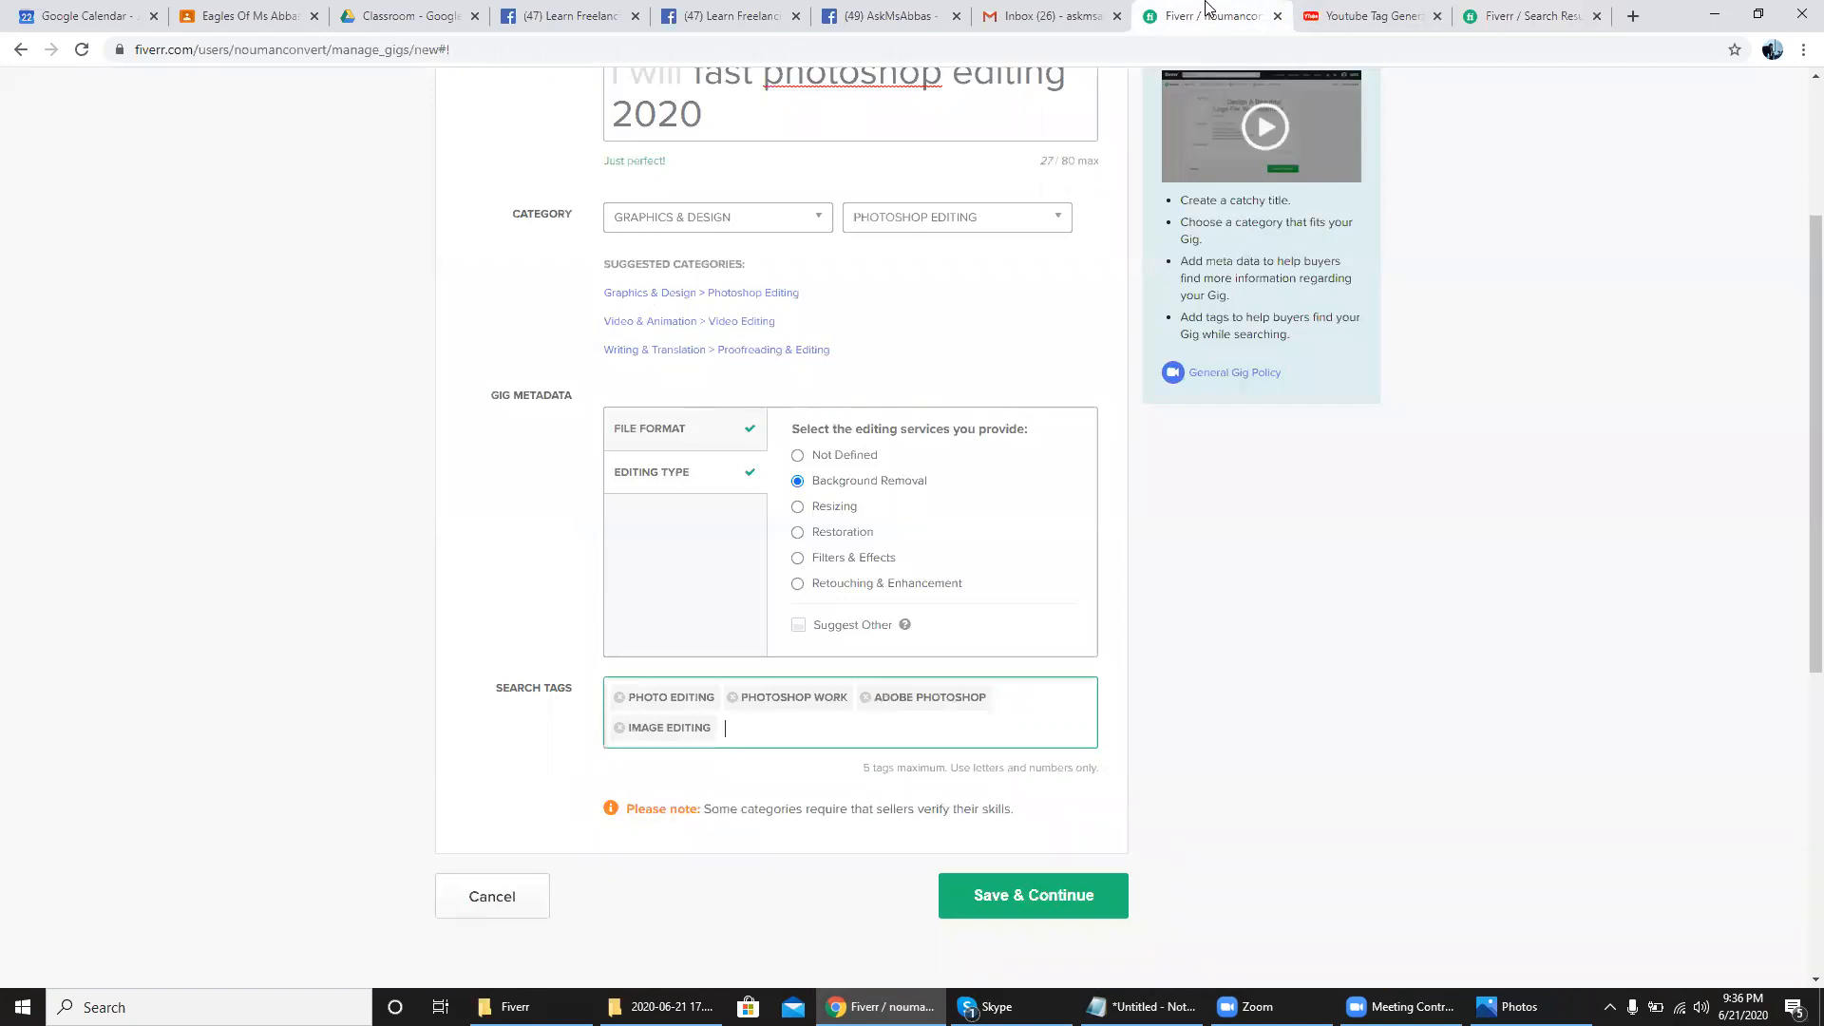
# Step: Try to add "photoshop work" as the fifth search tag
pyautogui.click(1467, 5)
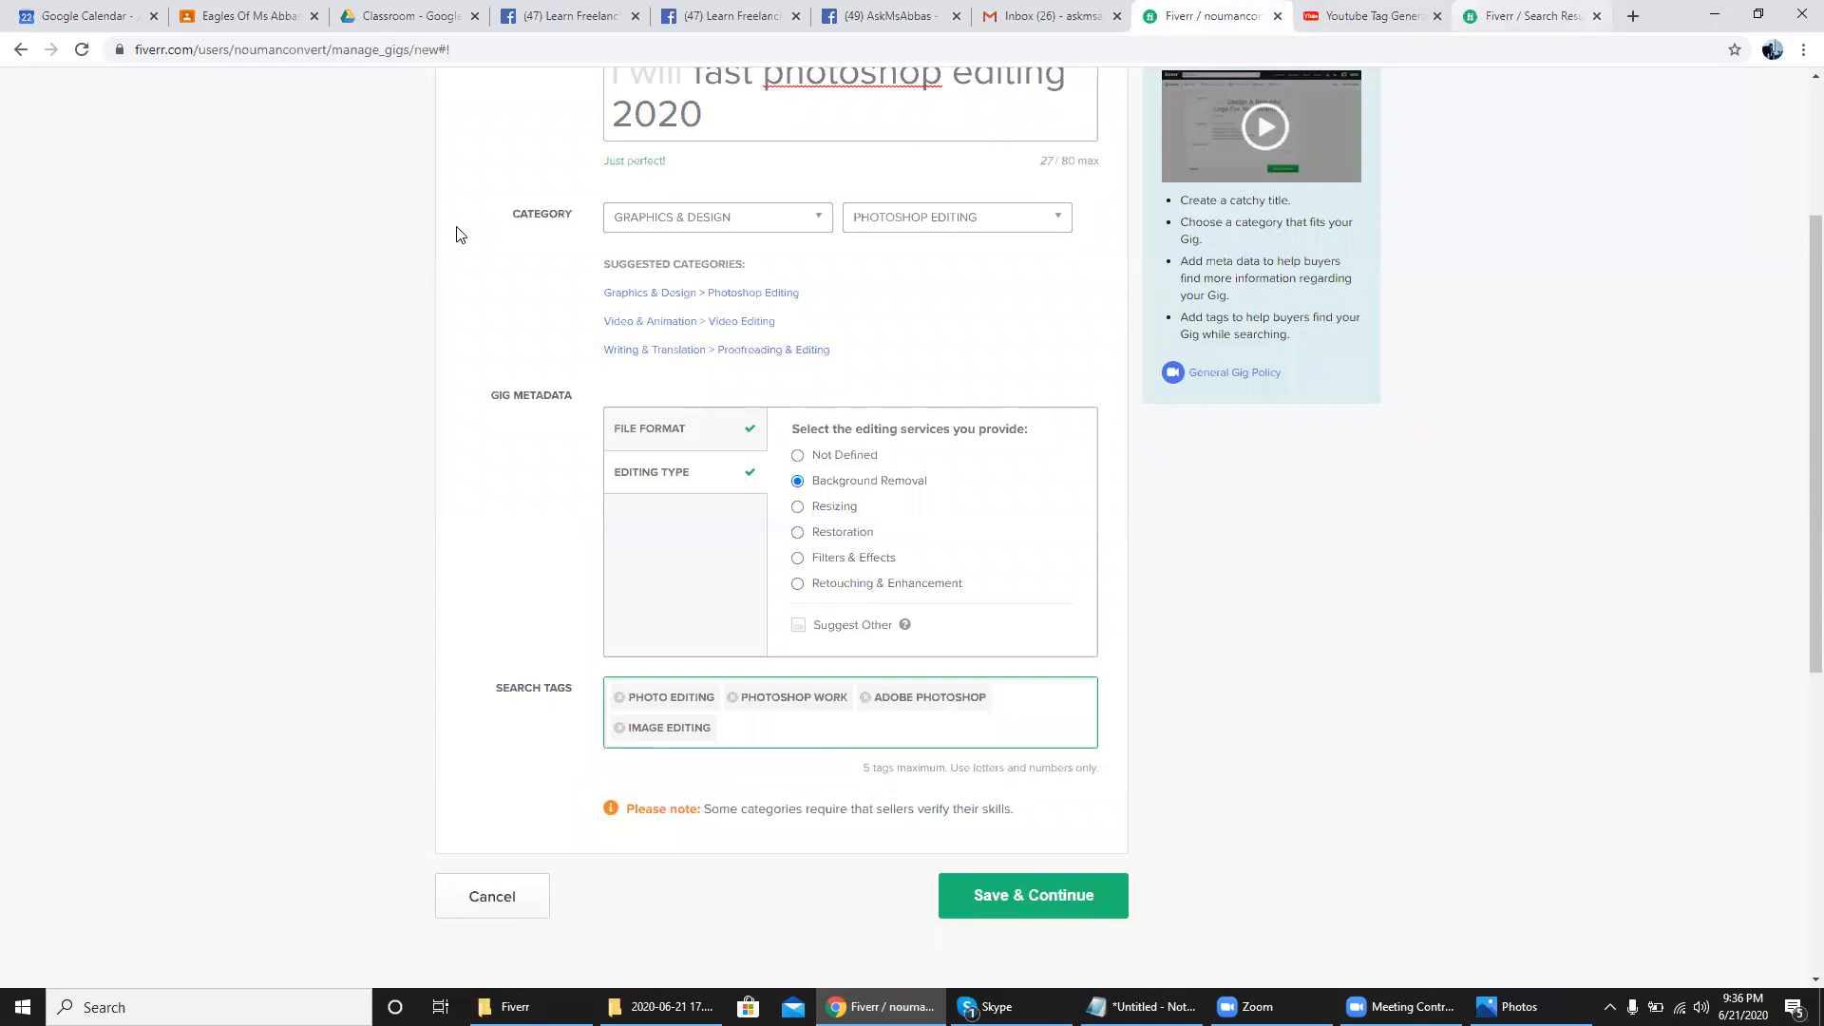
pyautogui.click(1245, 8)
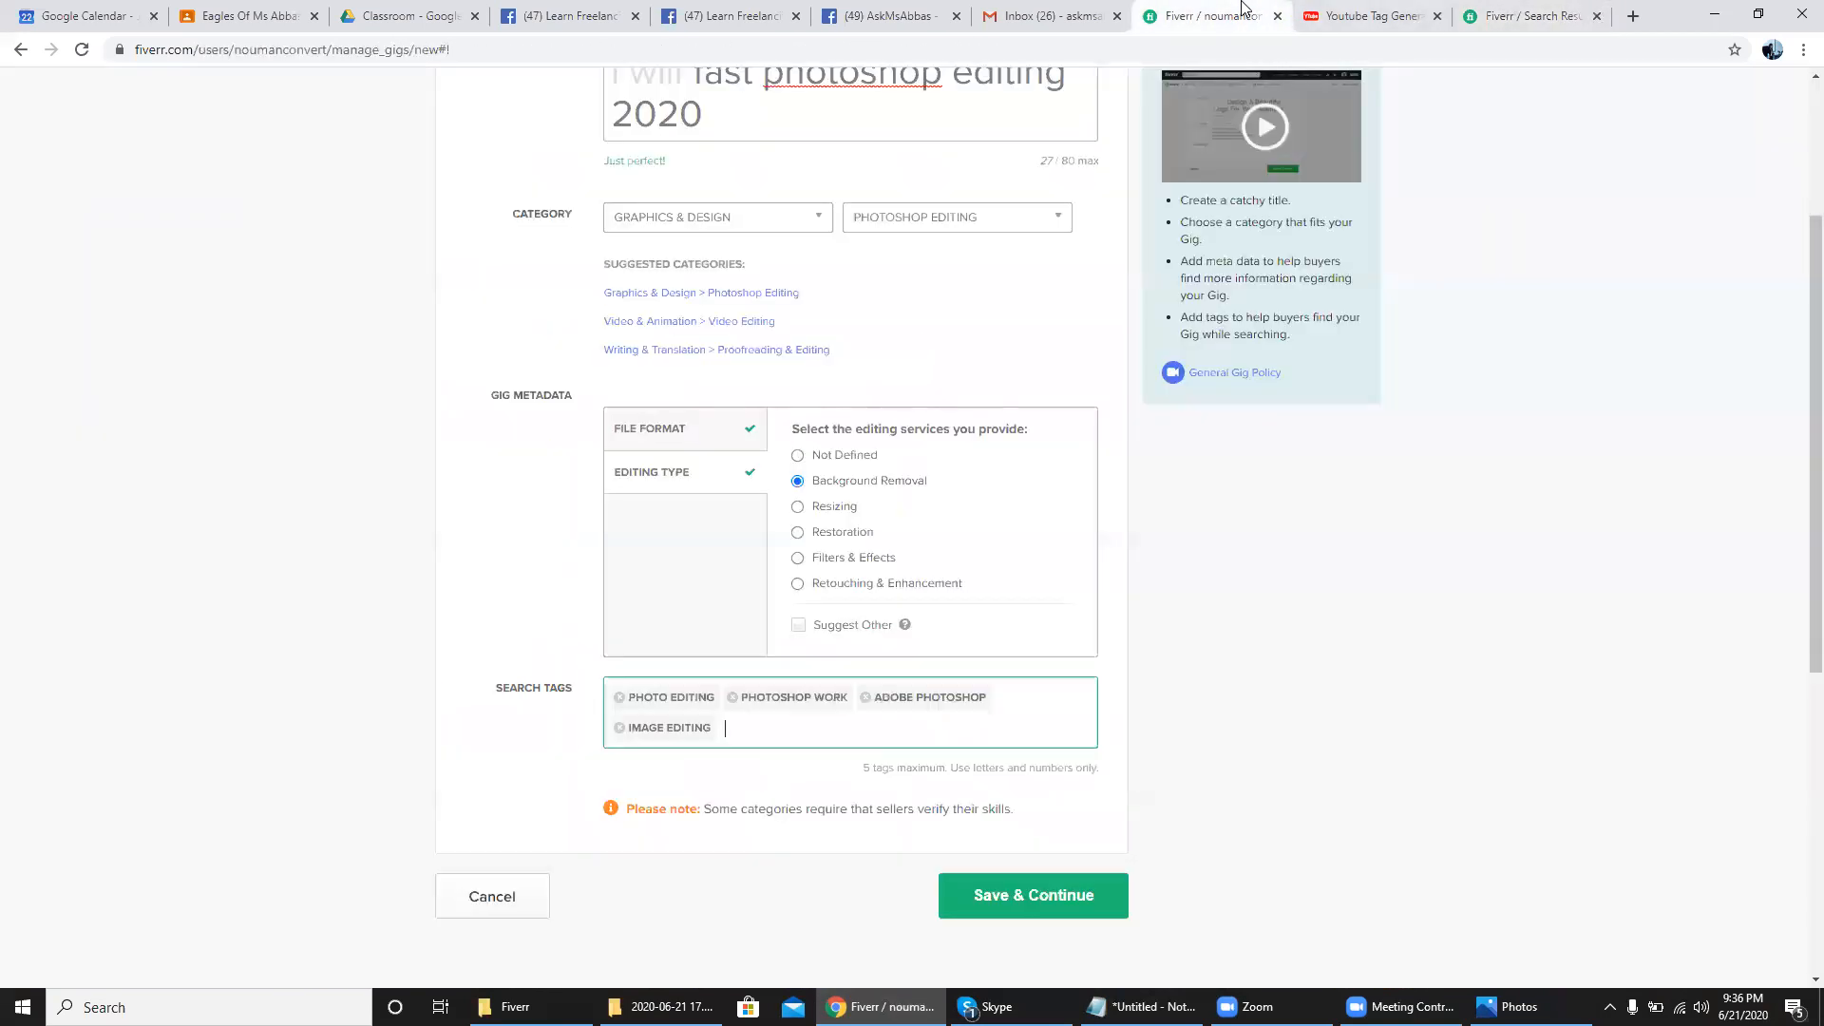
pyautogui.write('photo')
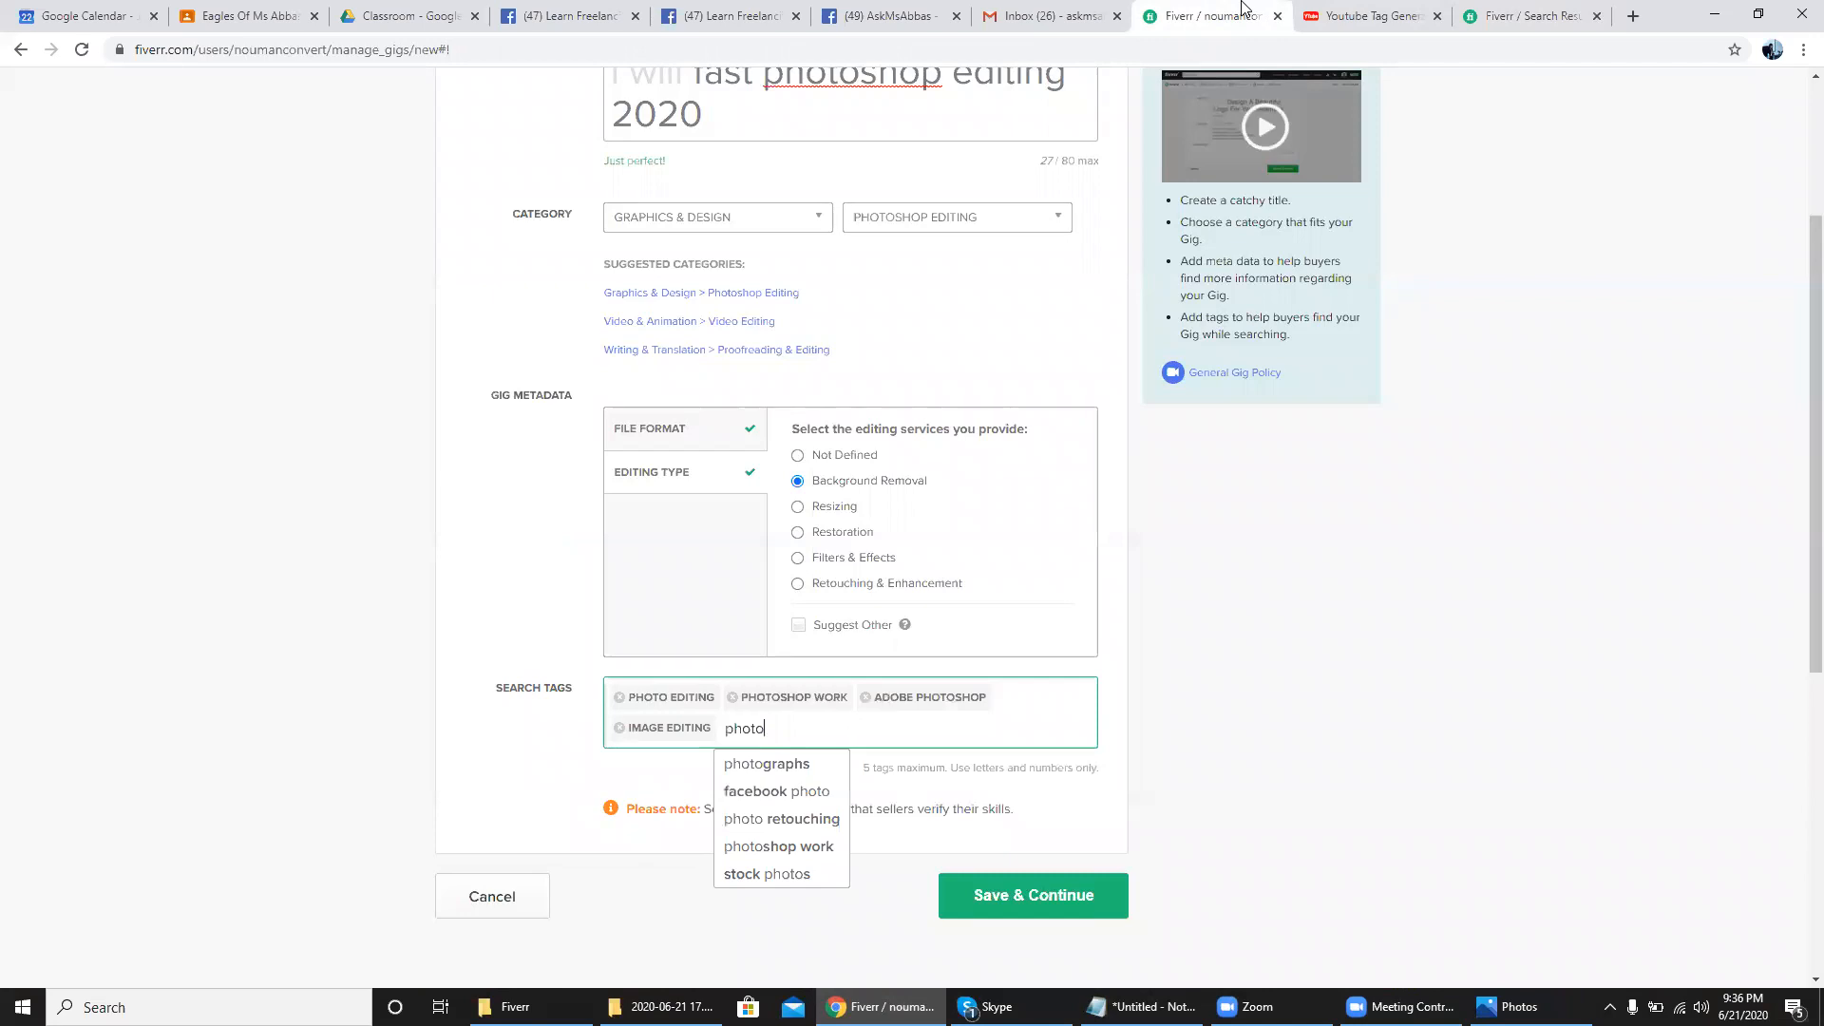
pyautogui.write('shop work')
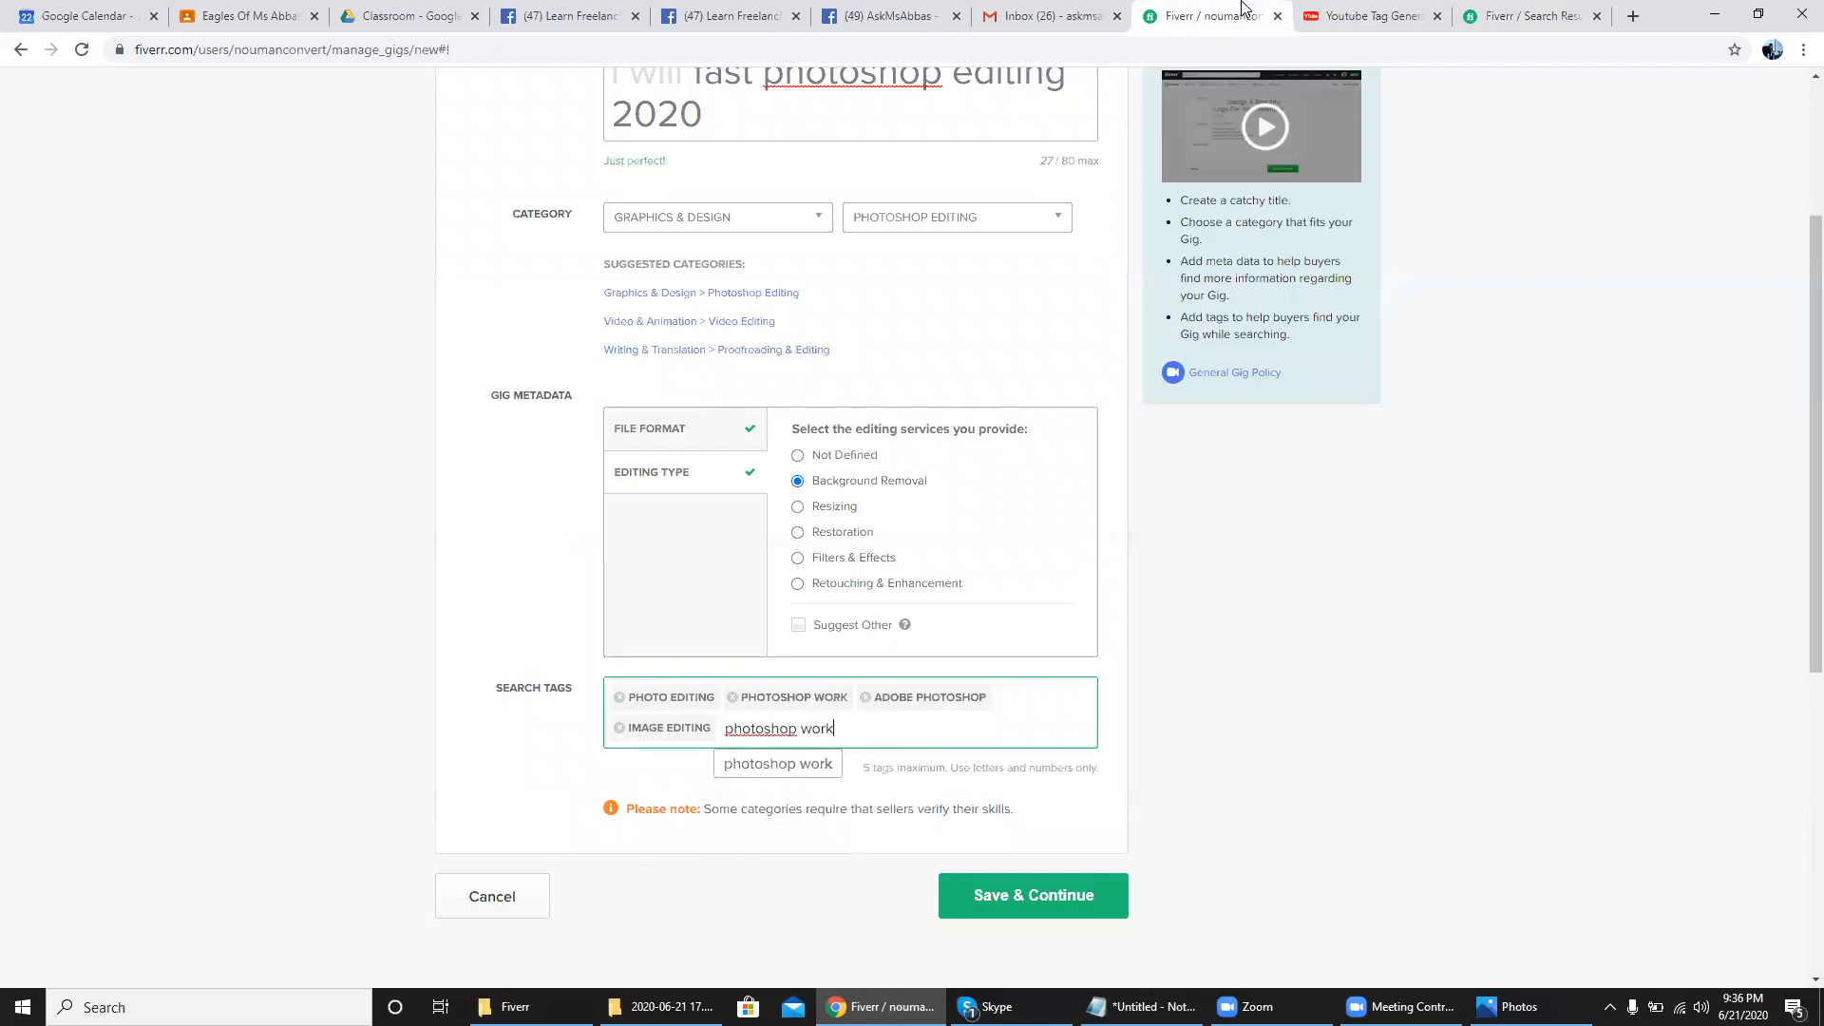
pyautogui.press('Return')
pyautogui.write('photo')
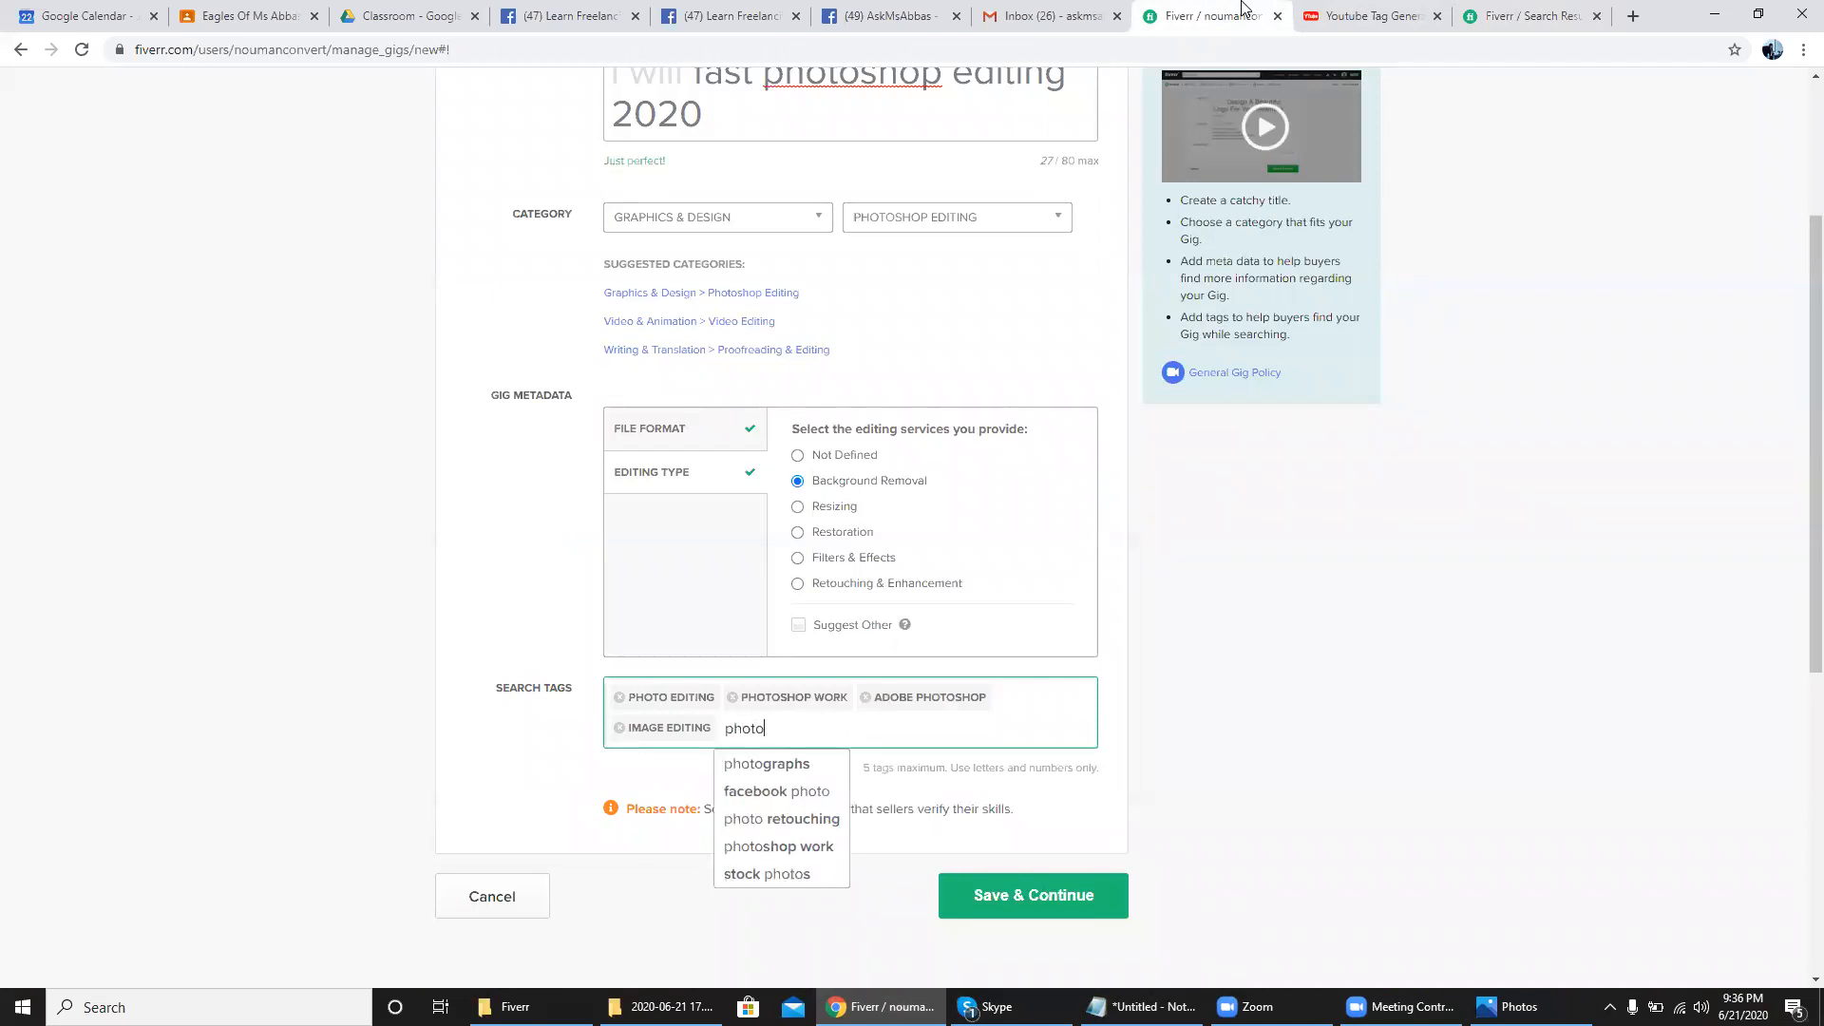
pyautogui.write('shop work')
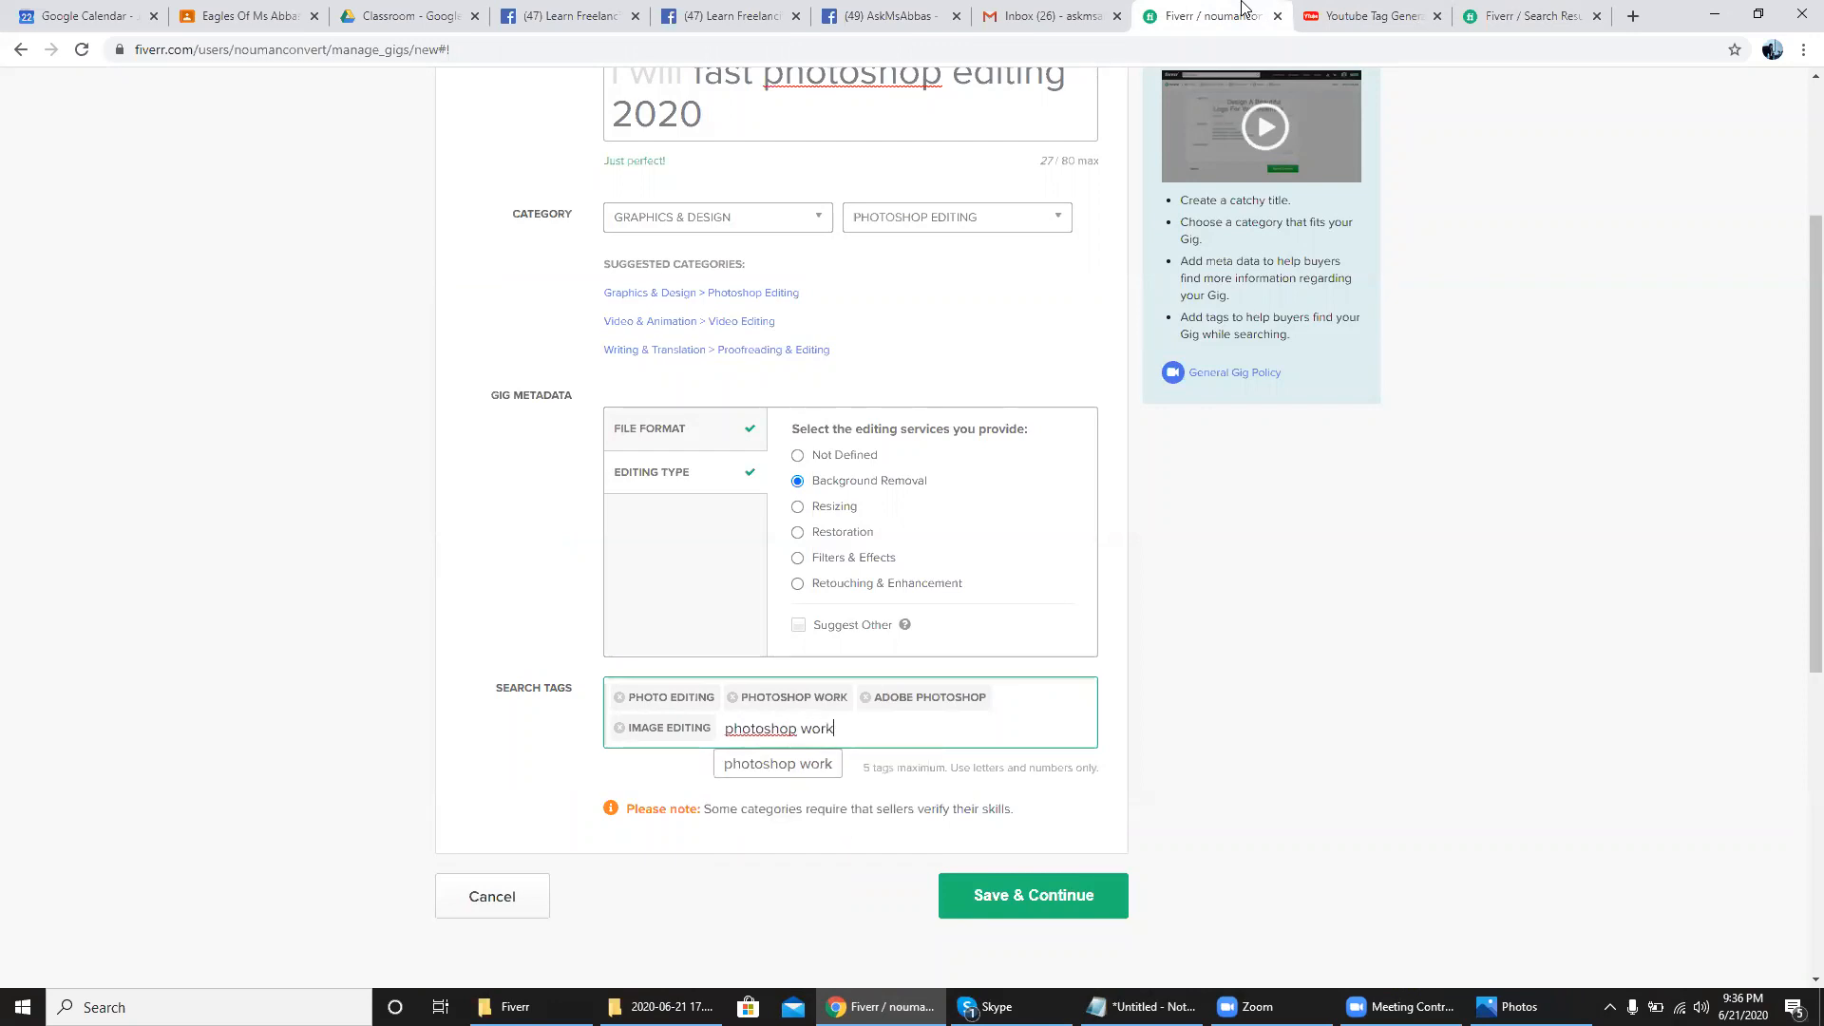
pyautogui.click(794, 764)
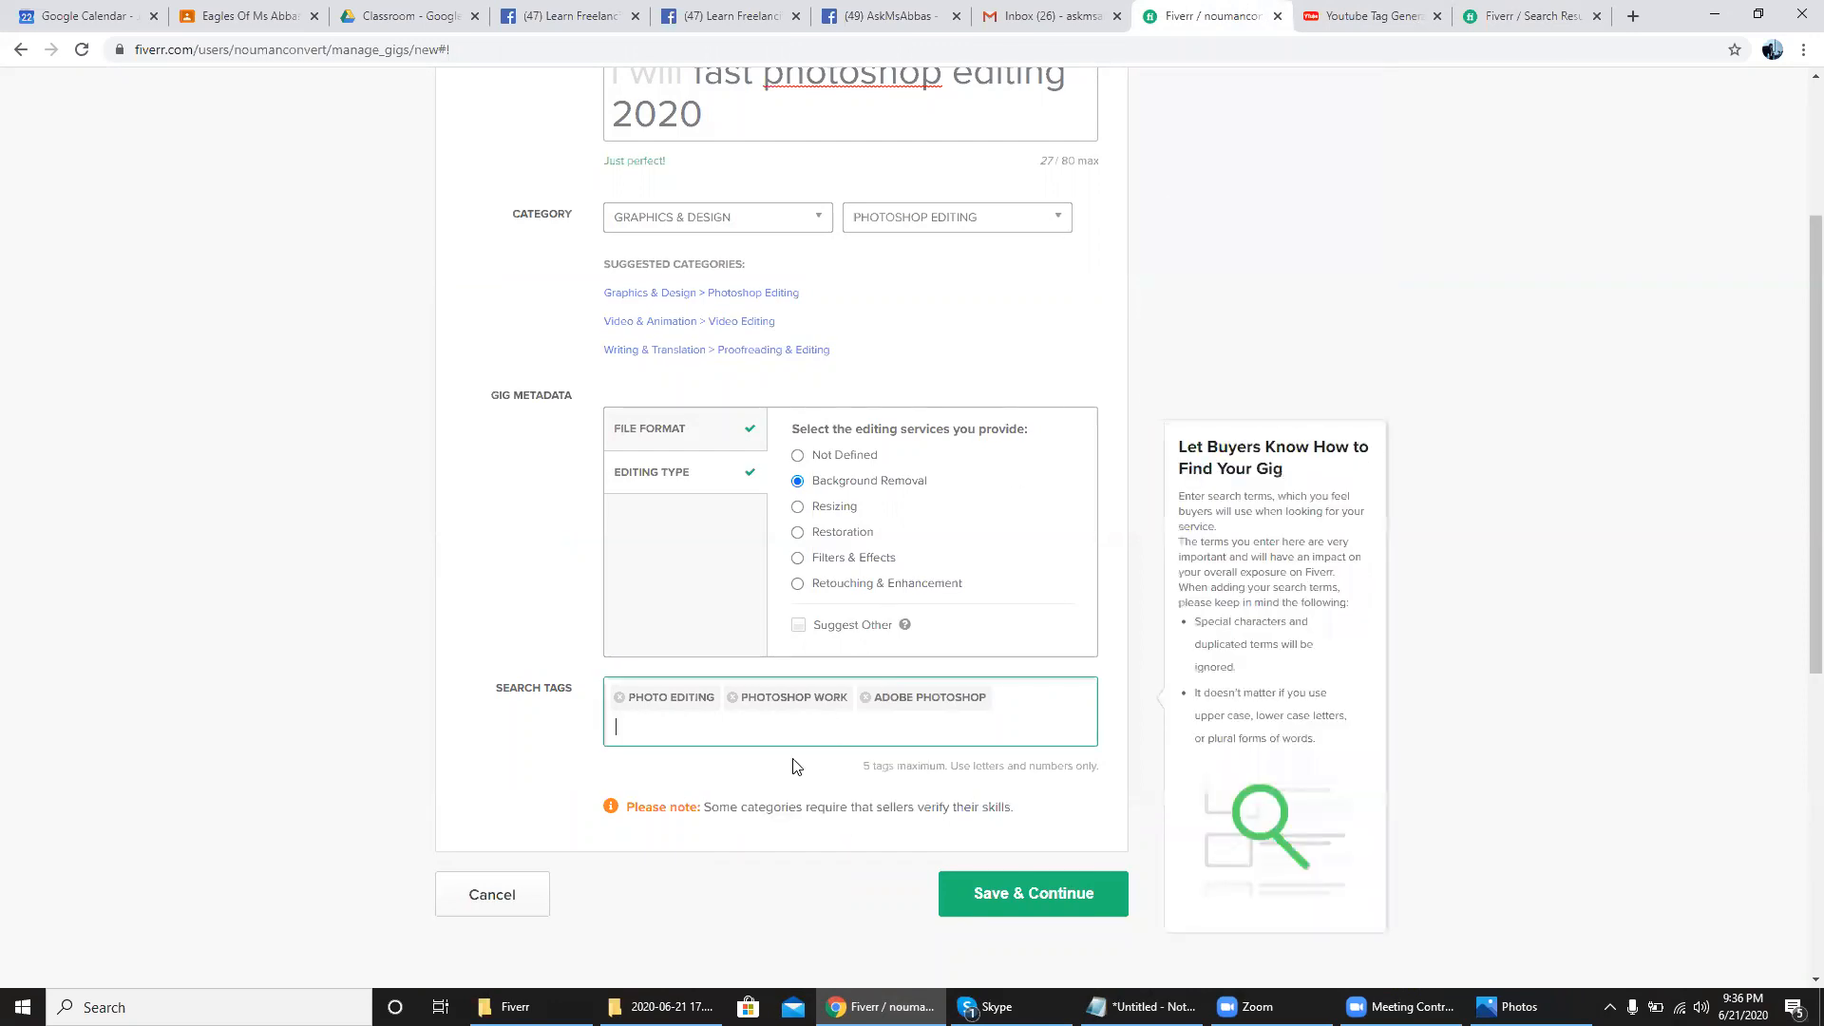
# Step: Add the suggested search tag "image editing" again, removing the mistaken "image e" tag
pyautogui.write('phot')
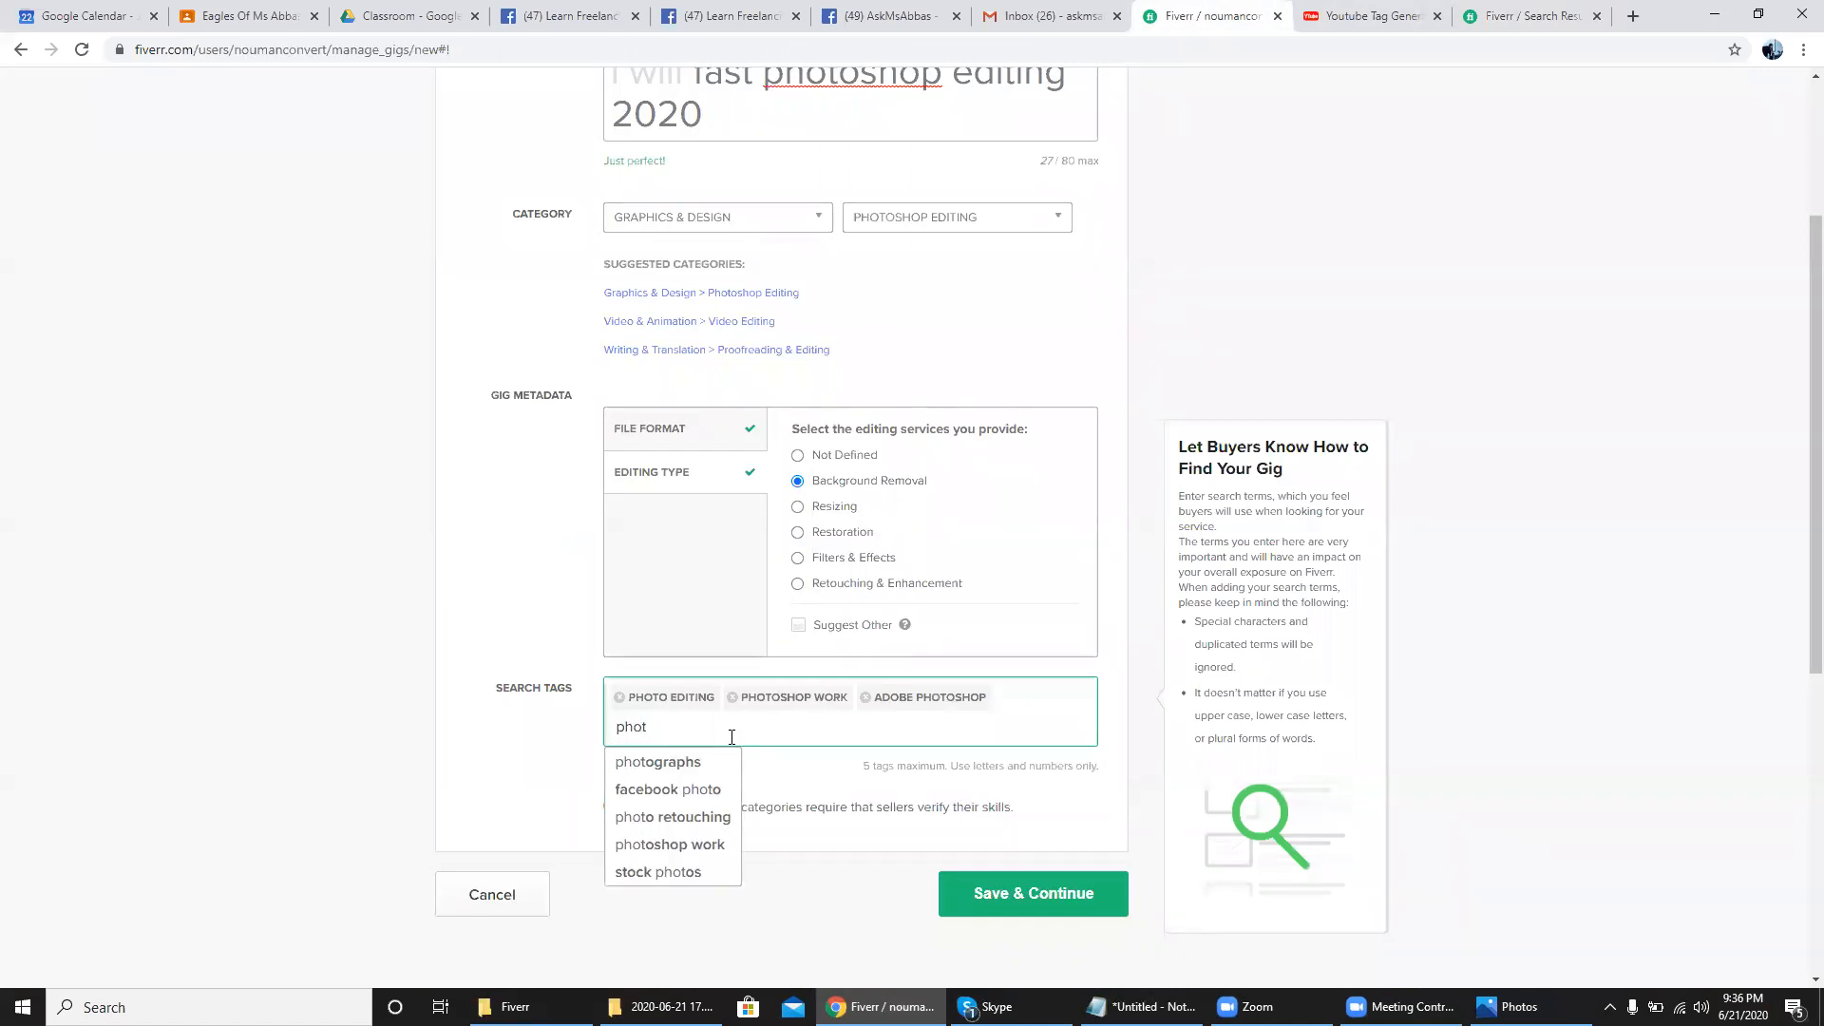
pyautogui.press('BackSpace')
pyautogui.press('BackSpace')
pyautogui.press('BackSpace')
pyautogui.press('BackSpace')
pyautogui.write('image e')
pyautogui.press('Return')
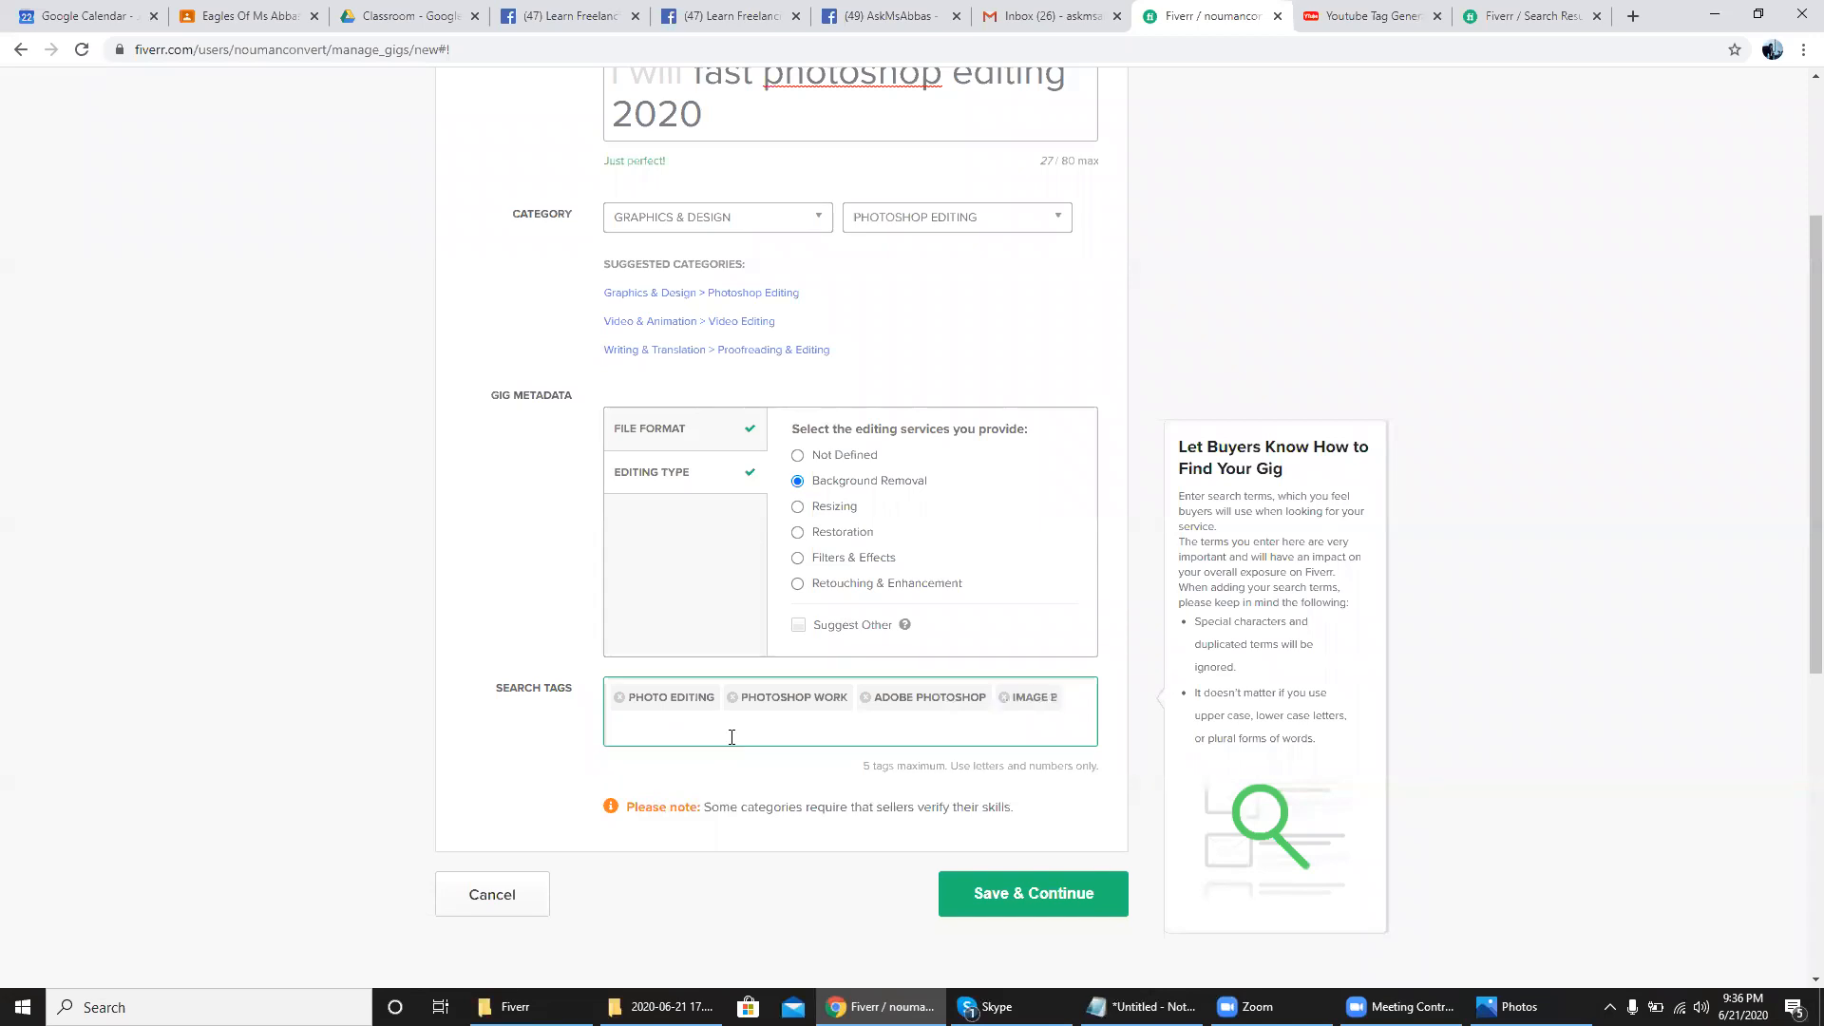
pyautogui.click(1005, 700)
pyautogui.write('image edi')
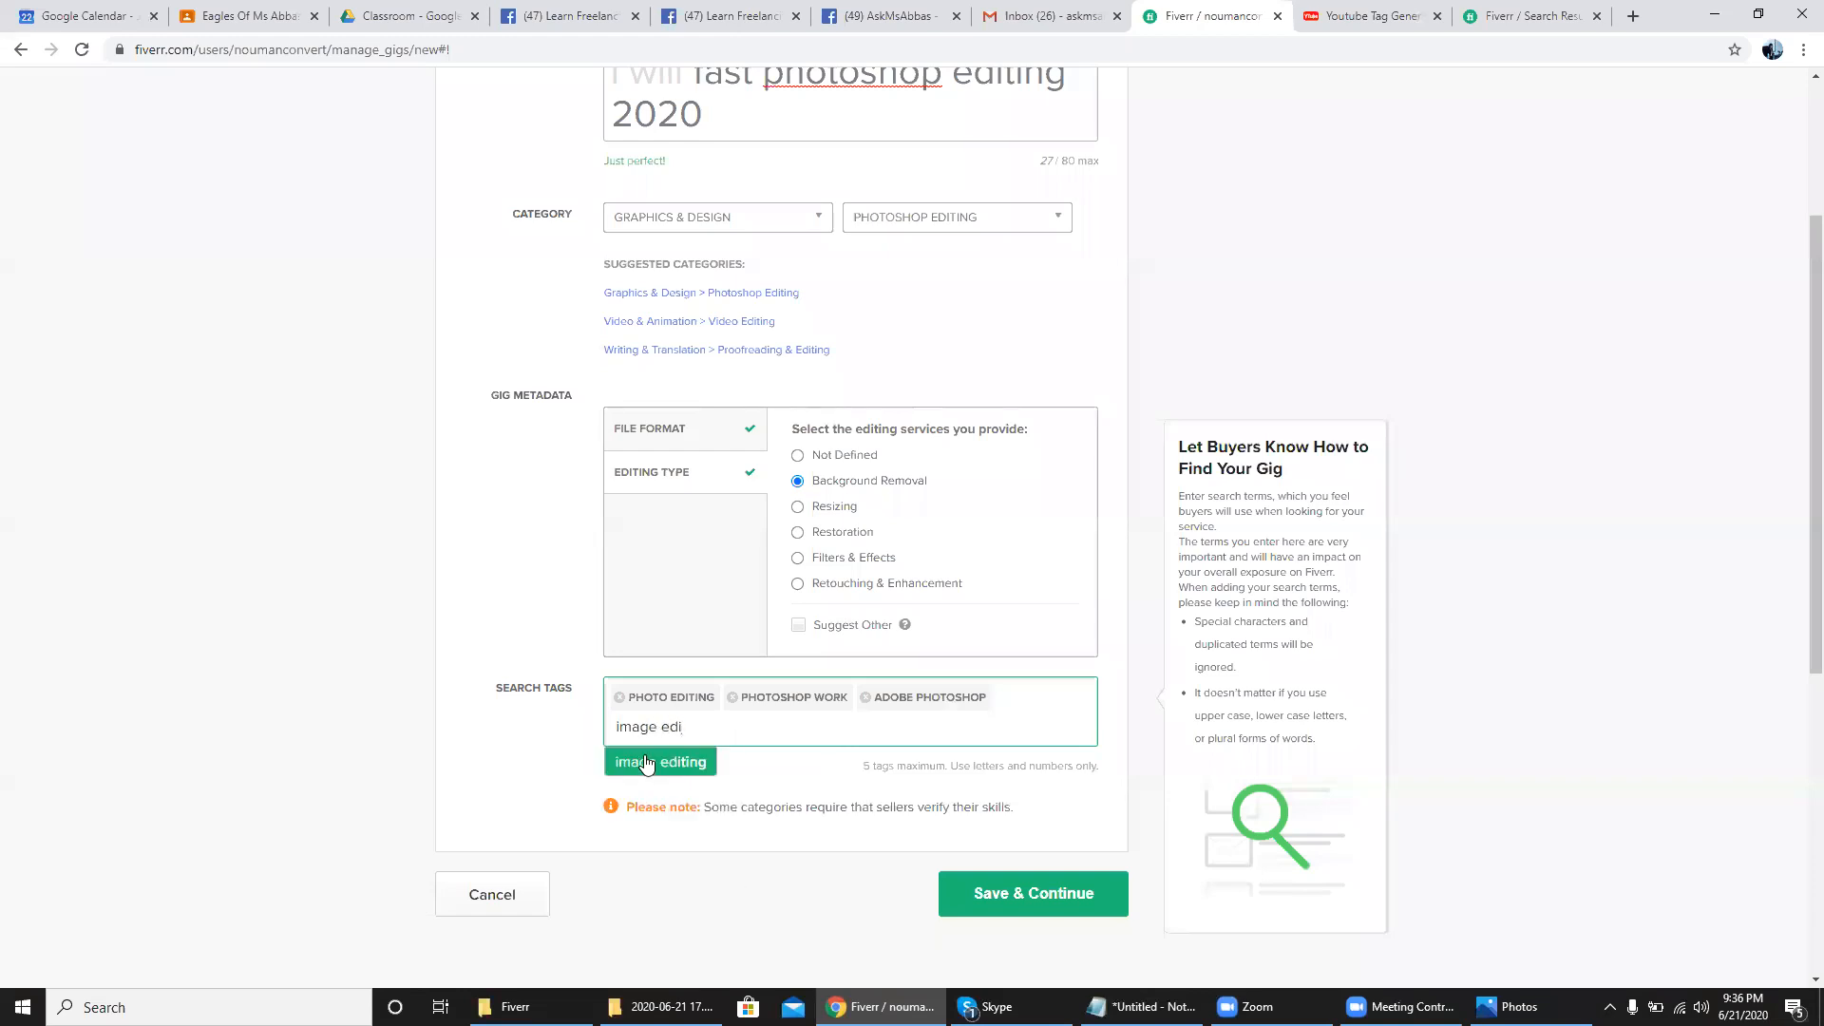
pyautogui.click(645, 763)
# Step: Add "photoshop editing" as the fifth search tag of the gig
pyautogui.write('phot')
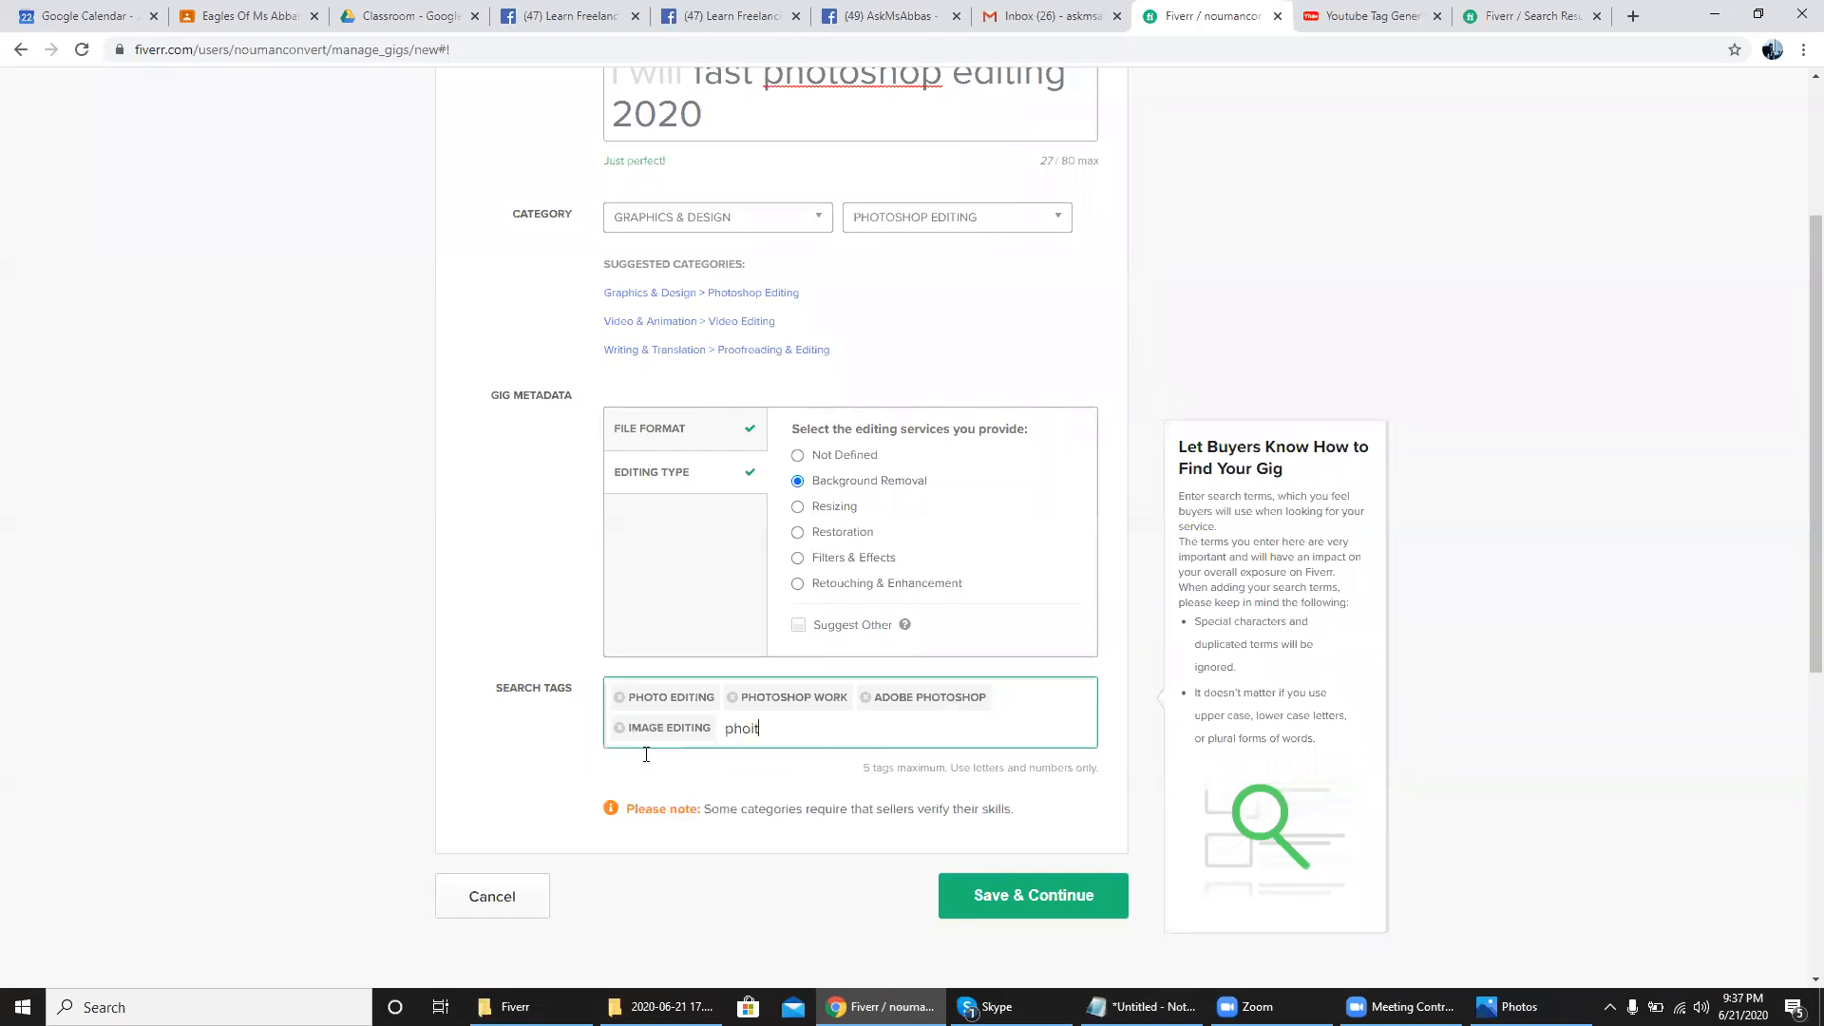
pyautogui.write('oshop')
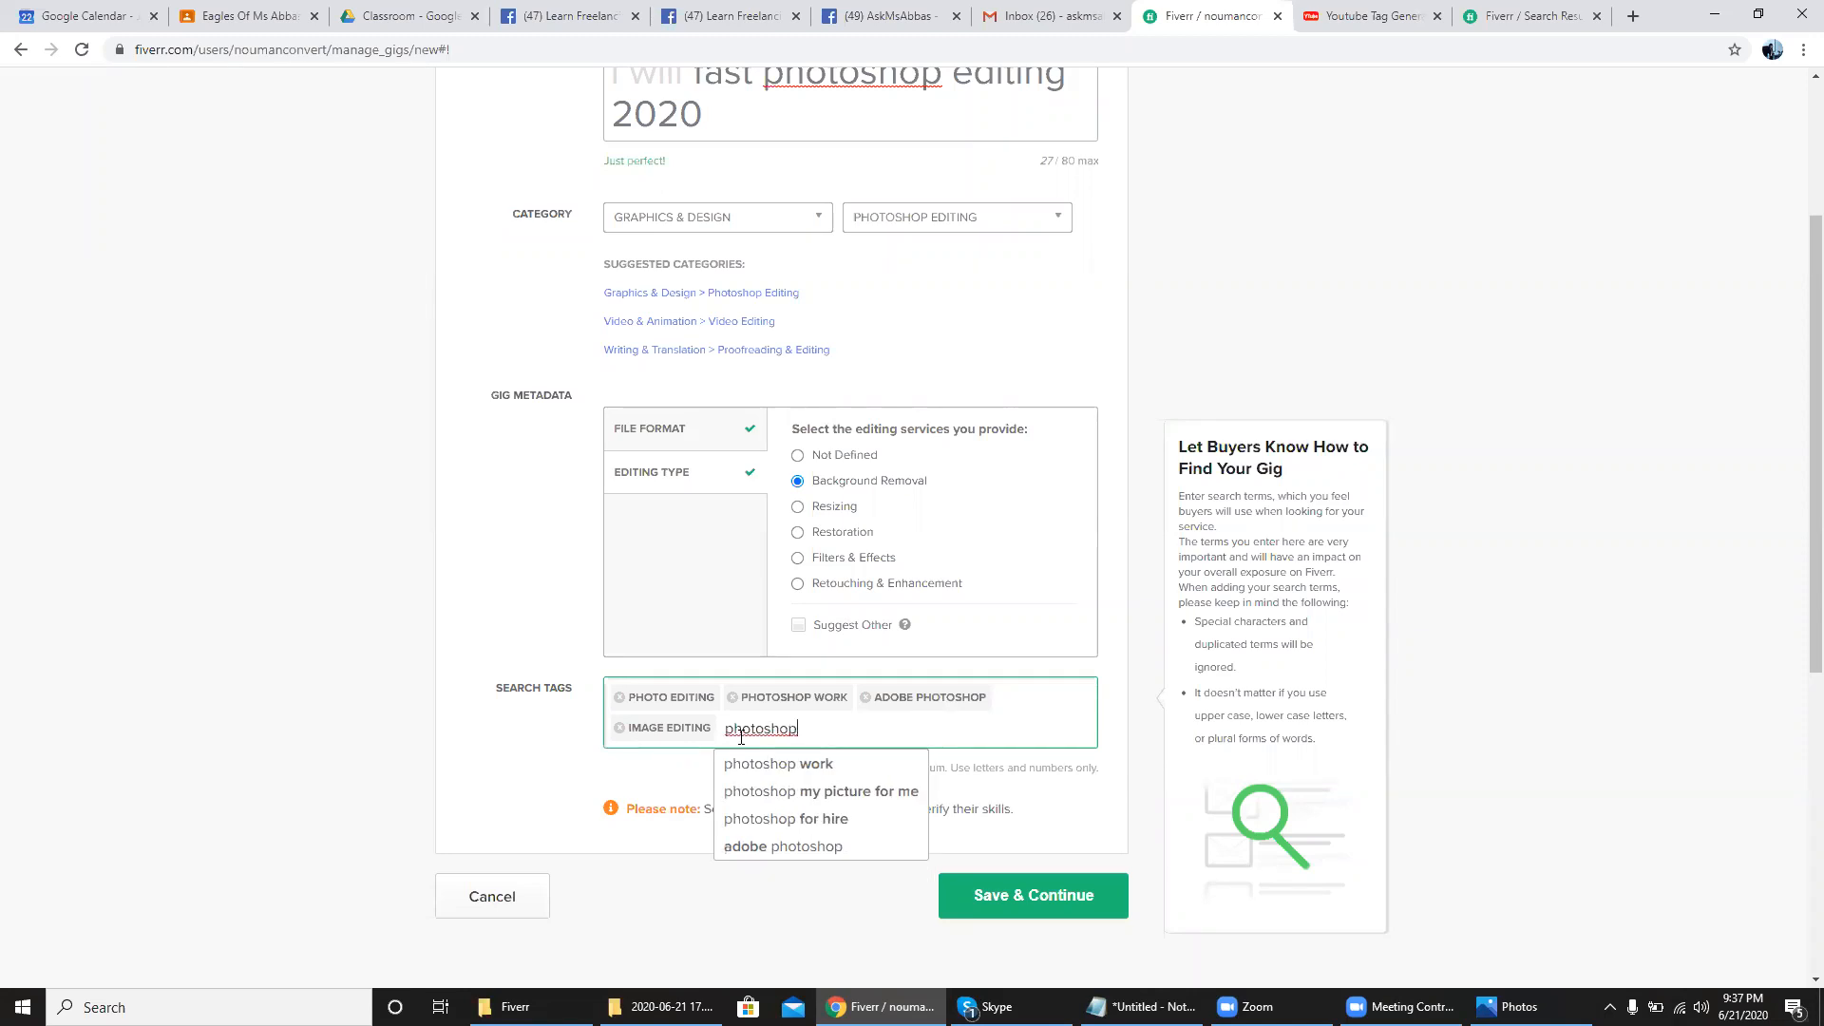
pyautogui.write(' editing')
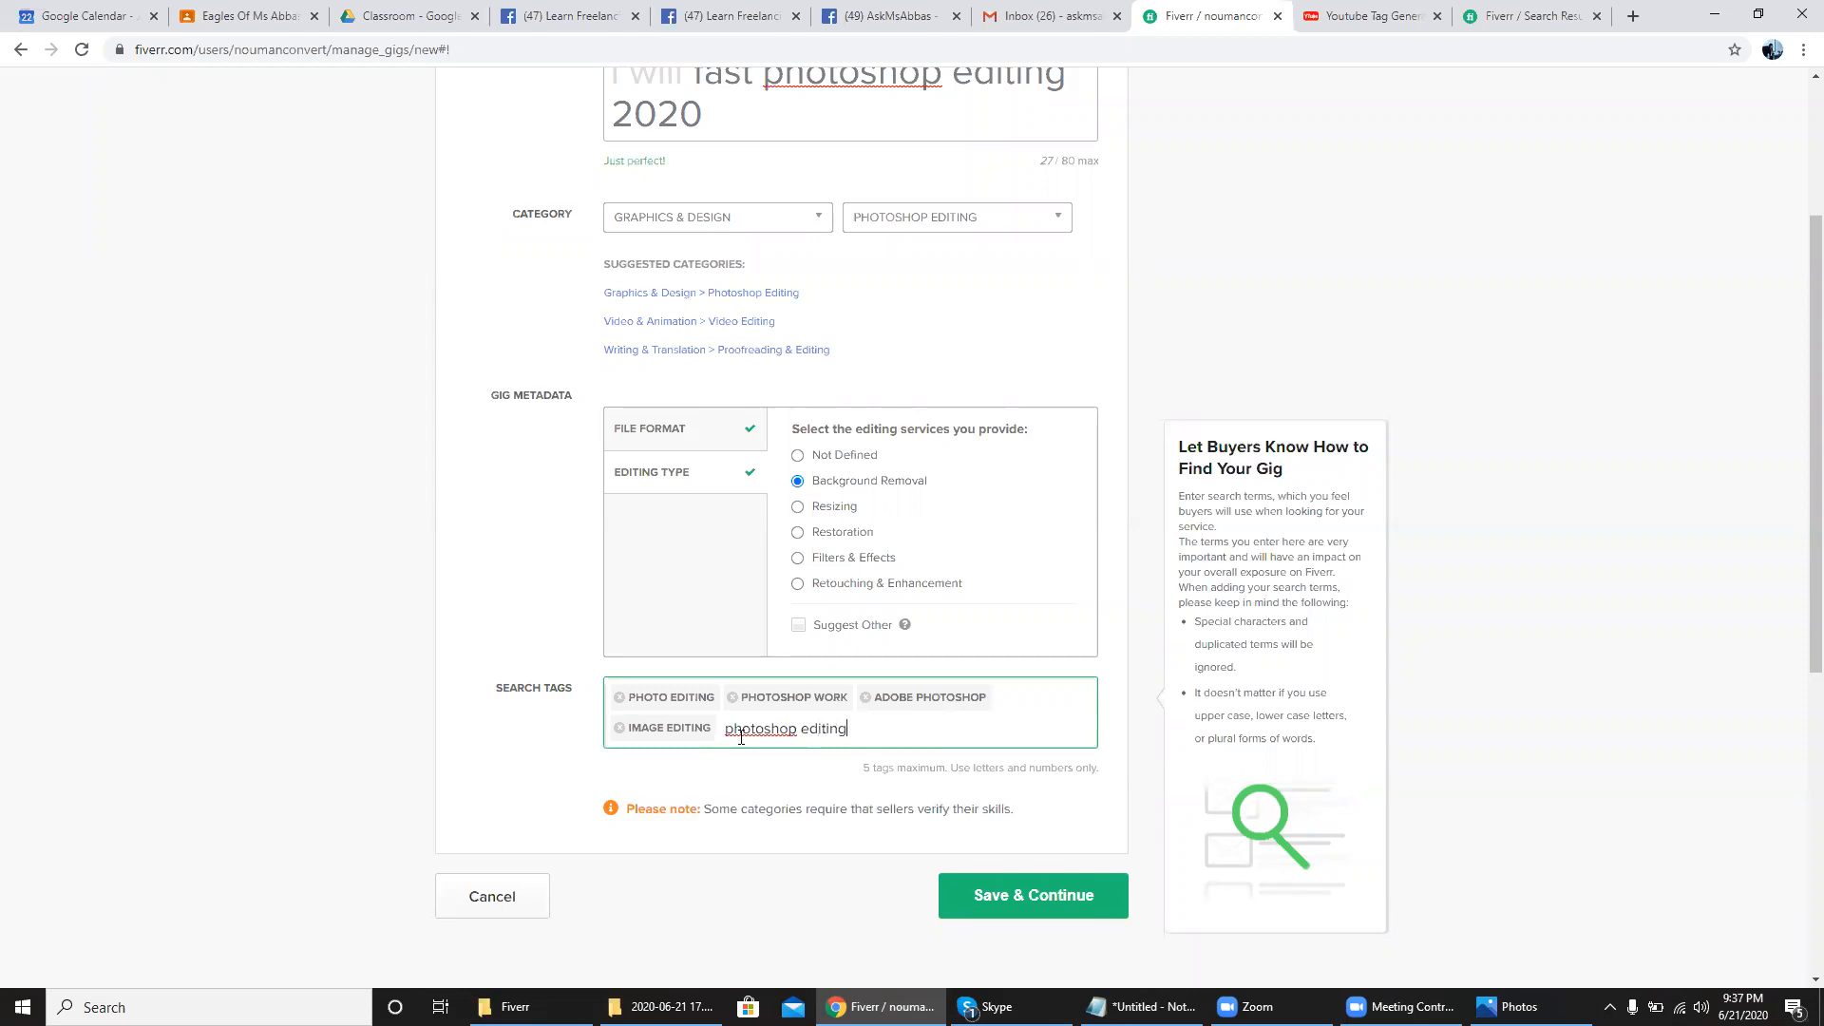
pyautogui.press('Return')
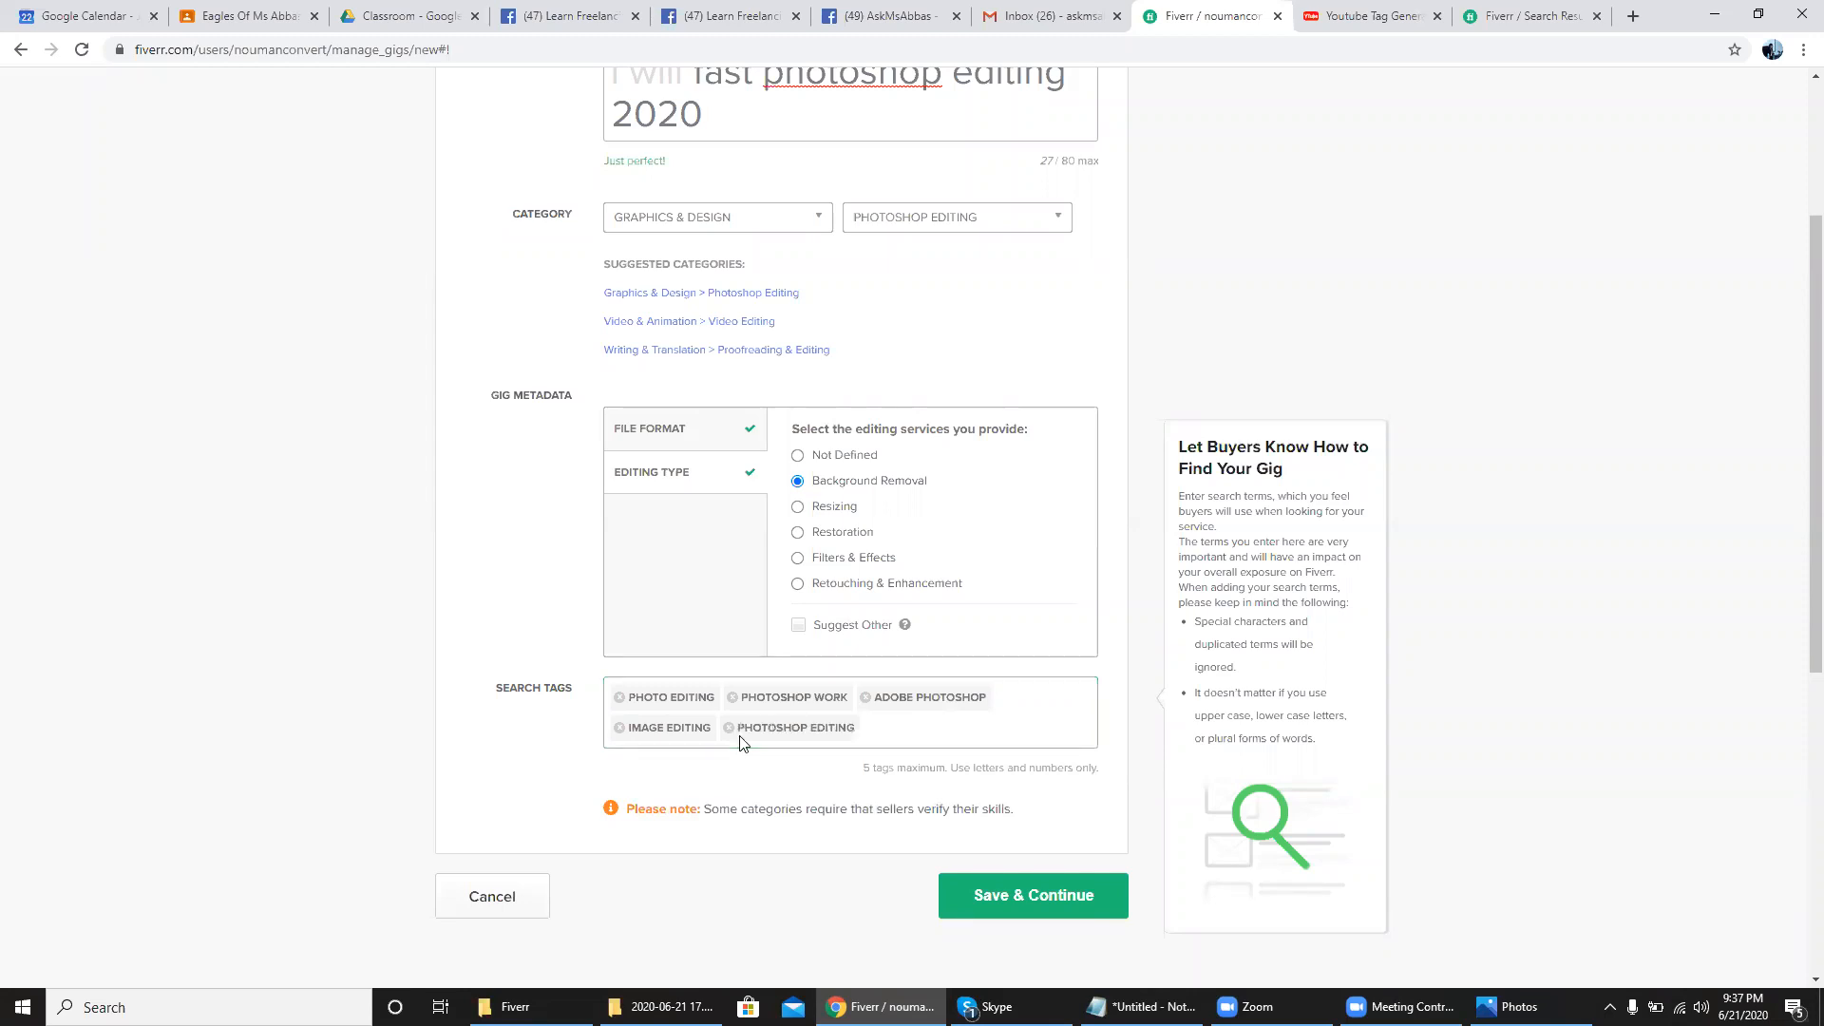
# Step: Save the gig overview and continue to the pricing stage
pyautogui.click(989, 896)
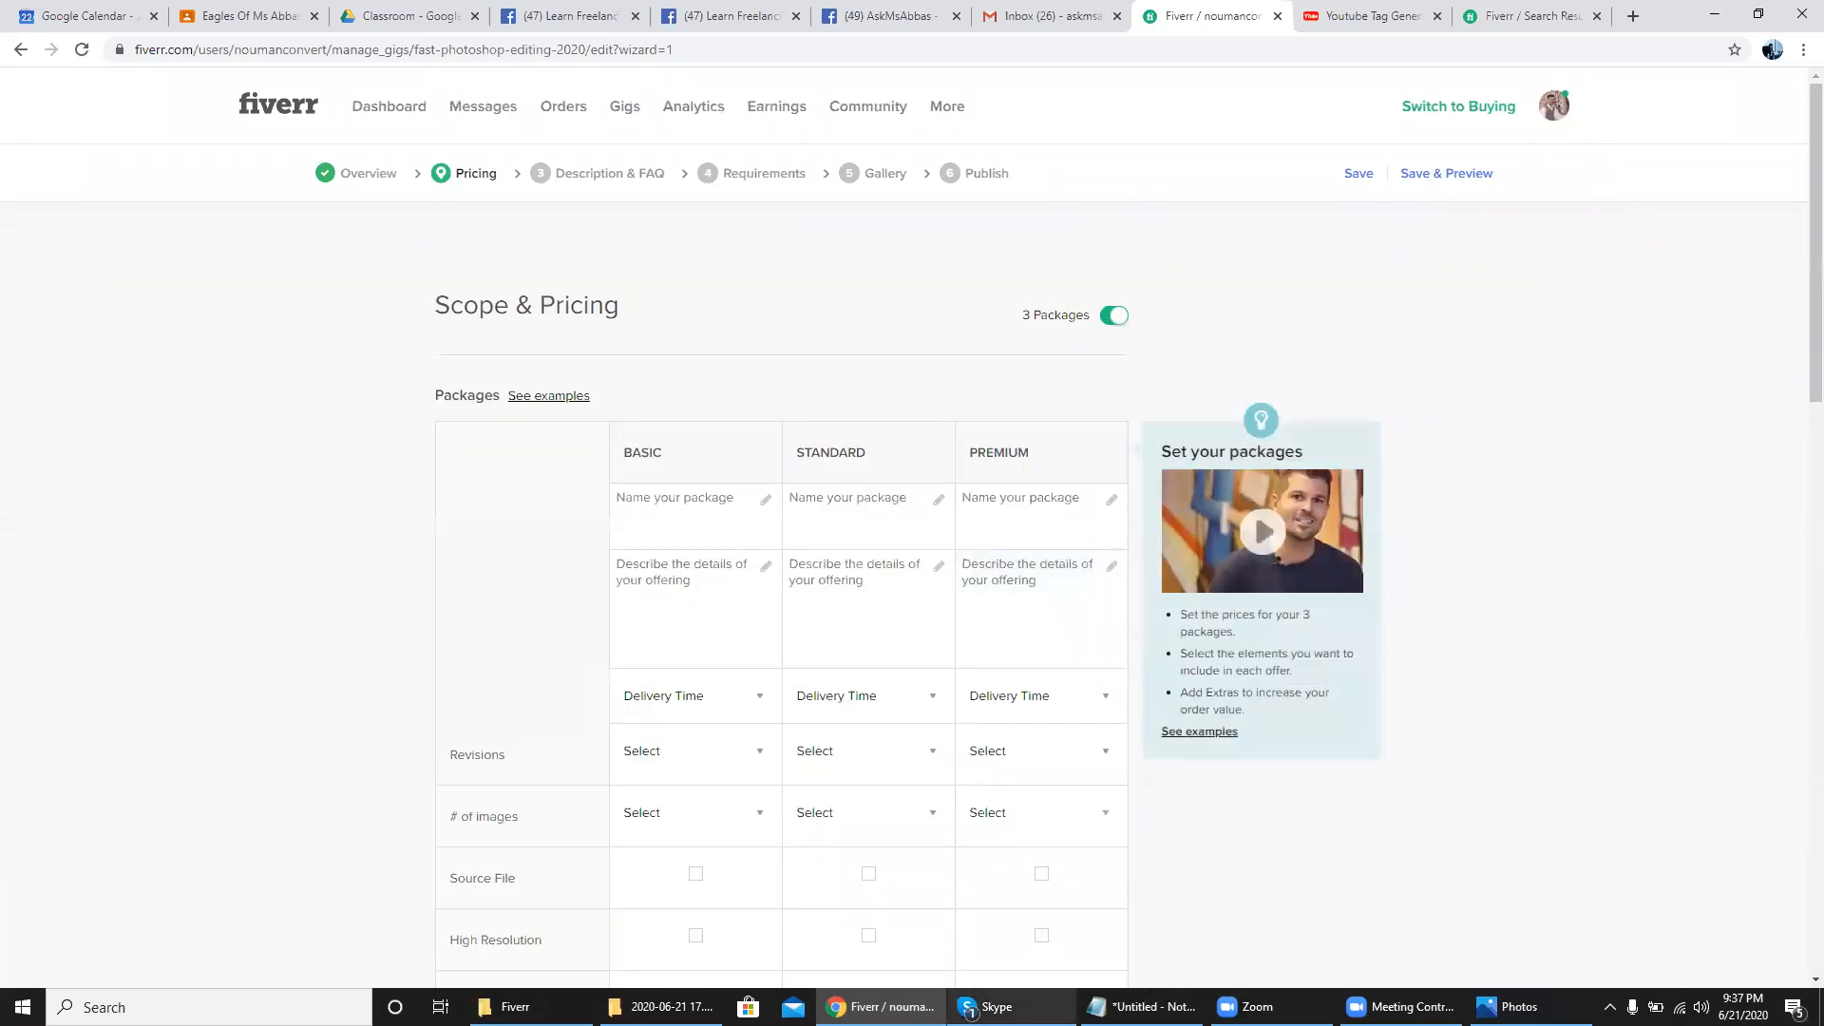
# Step: Switch to Notepad and add the keyword notes "URL - 1 time KW" and "Title - 1 time KW" below the tag priority line
pyautogui.click(1145, 1006)
pyautogui.press('Return')
pyautogui.write('URL -')
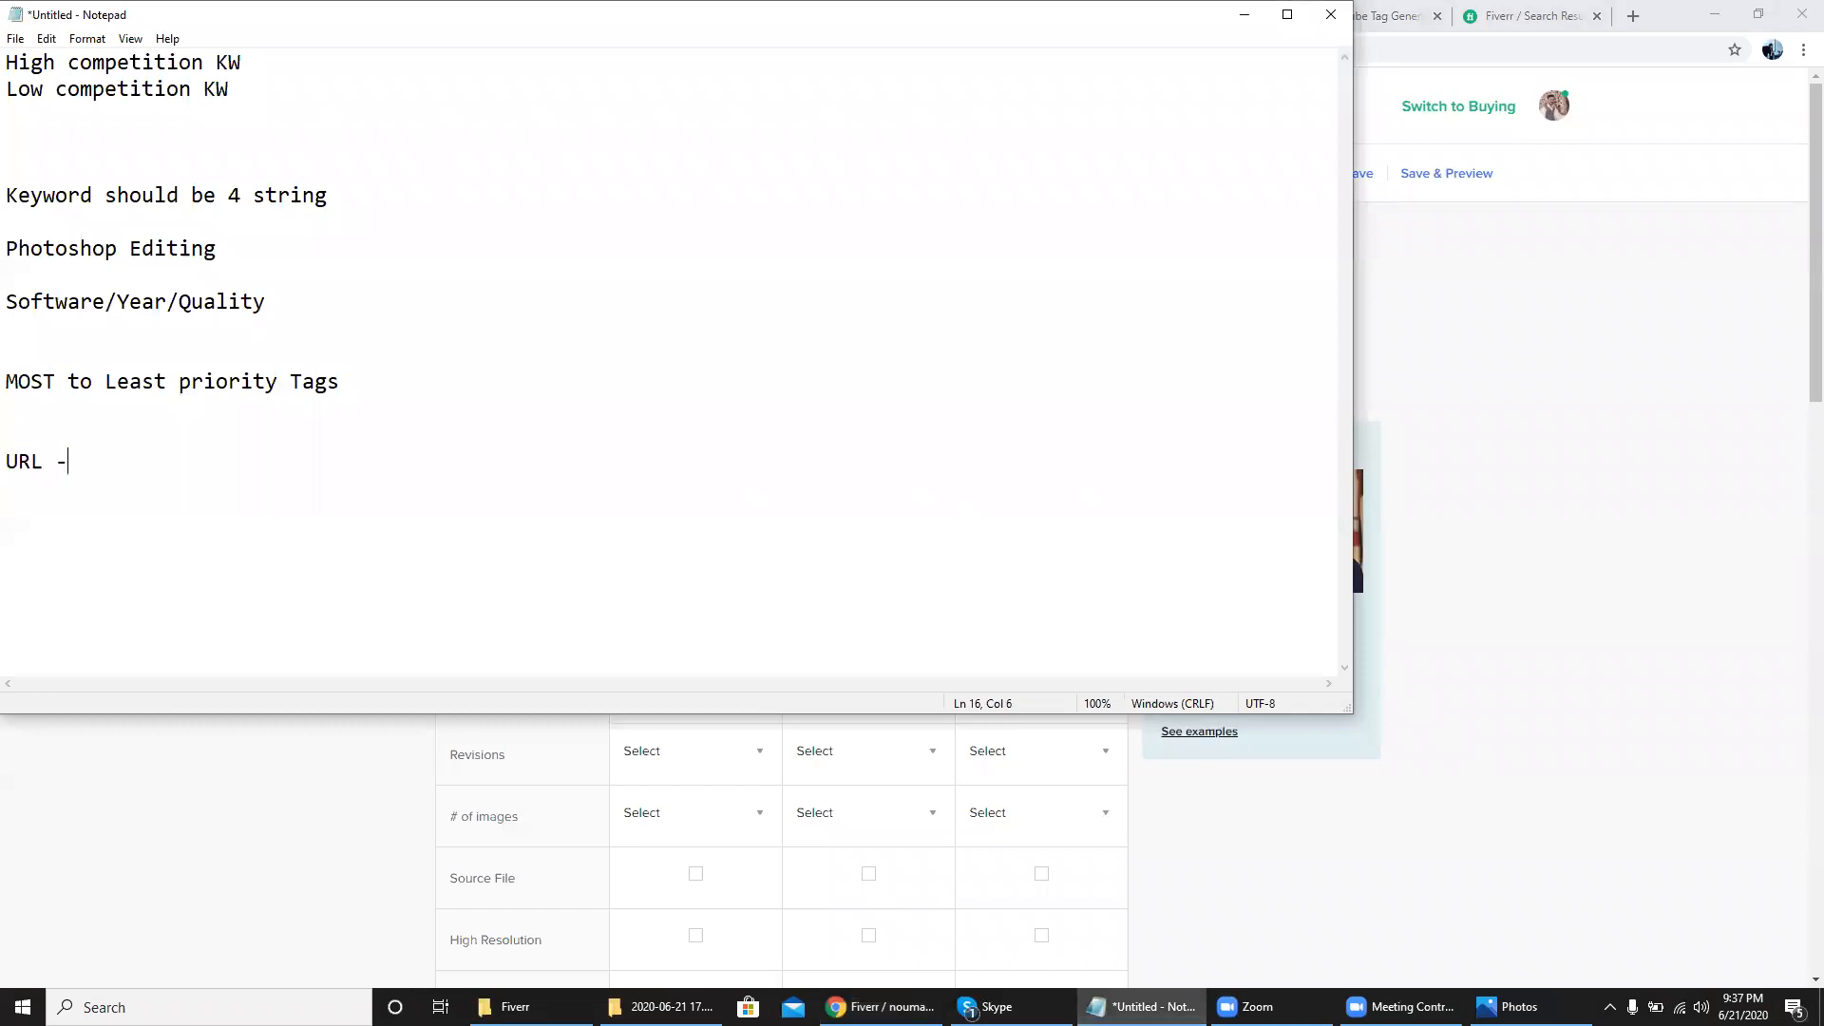
pyautogui.write(' 1 time KW Title - 1 time KW')
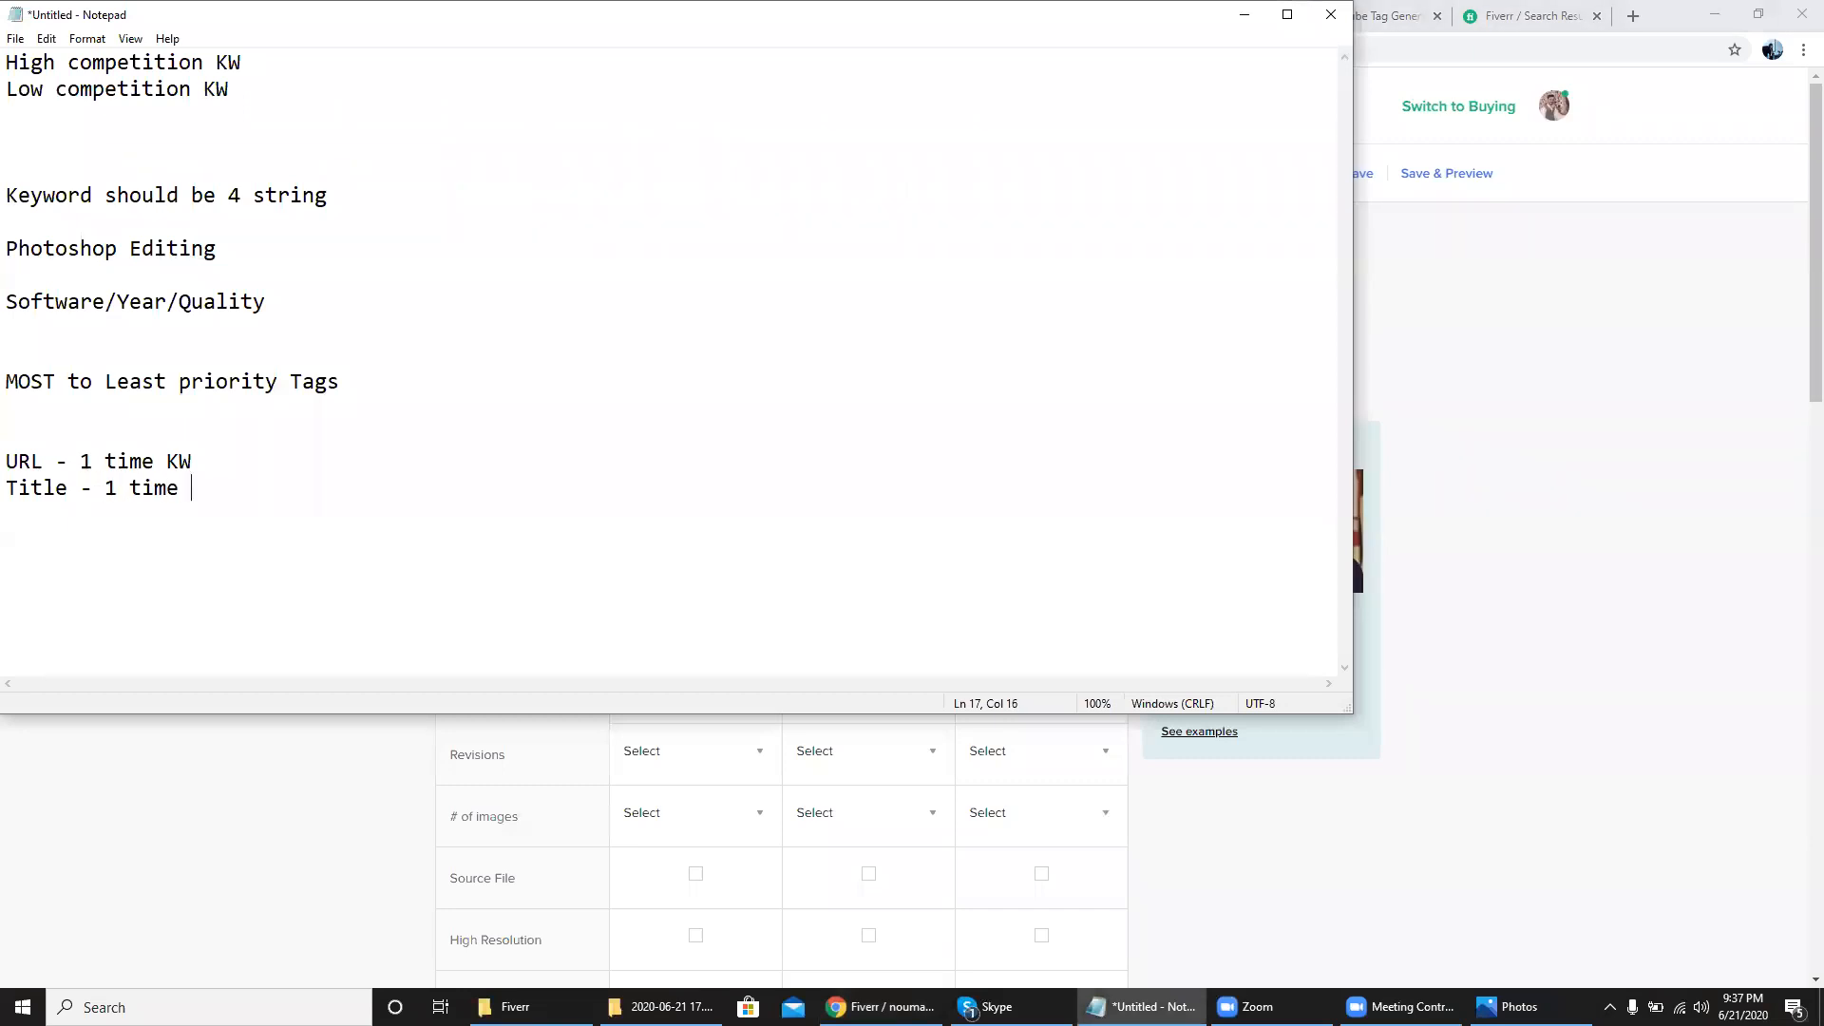
pyautogui.click(350, 820)
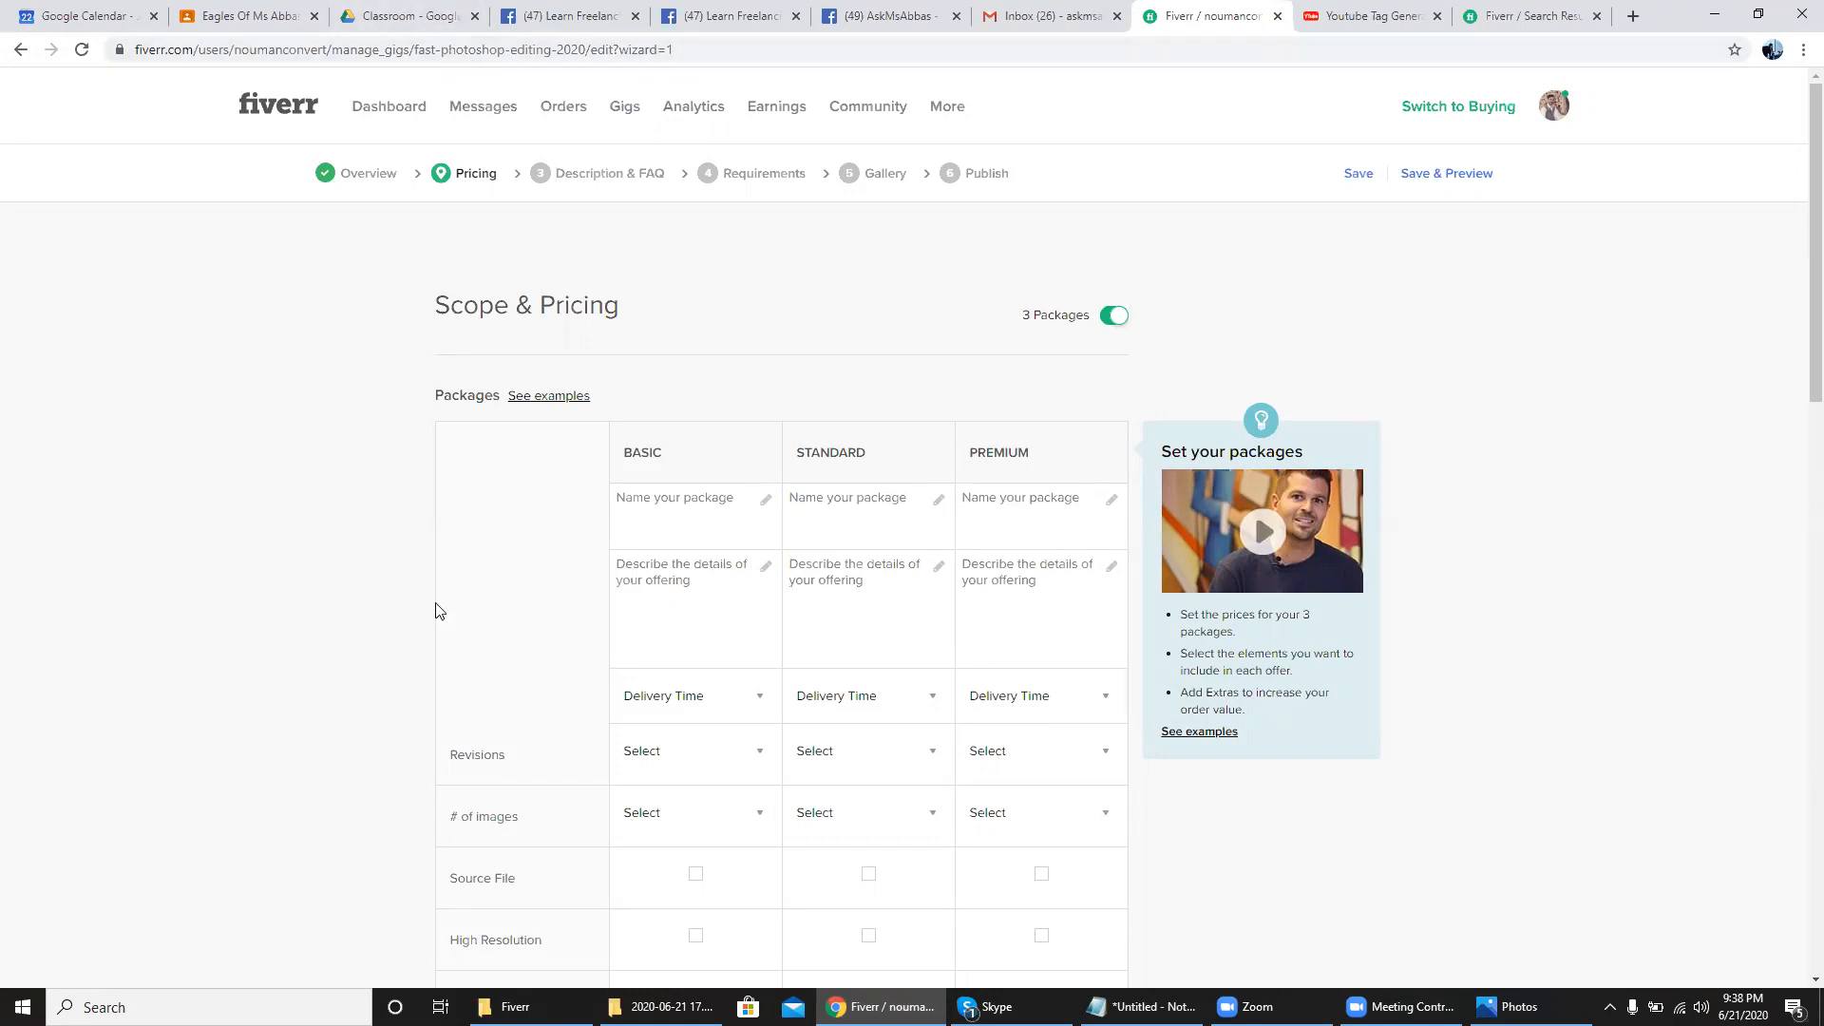
# Step: Add the line "Packages - 5-7 time KW" to the Notepad keyword notes and return to the gig's pricing page
pyautogui.click(1145, 1007)
pyautogui.press('Return')
pyautogui.write('Pak')
pyautogui.press('BackSpace')
pyautogui.write('c')
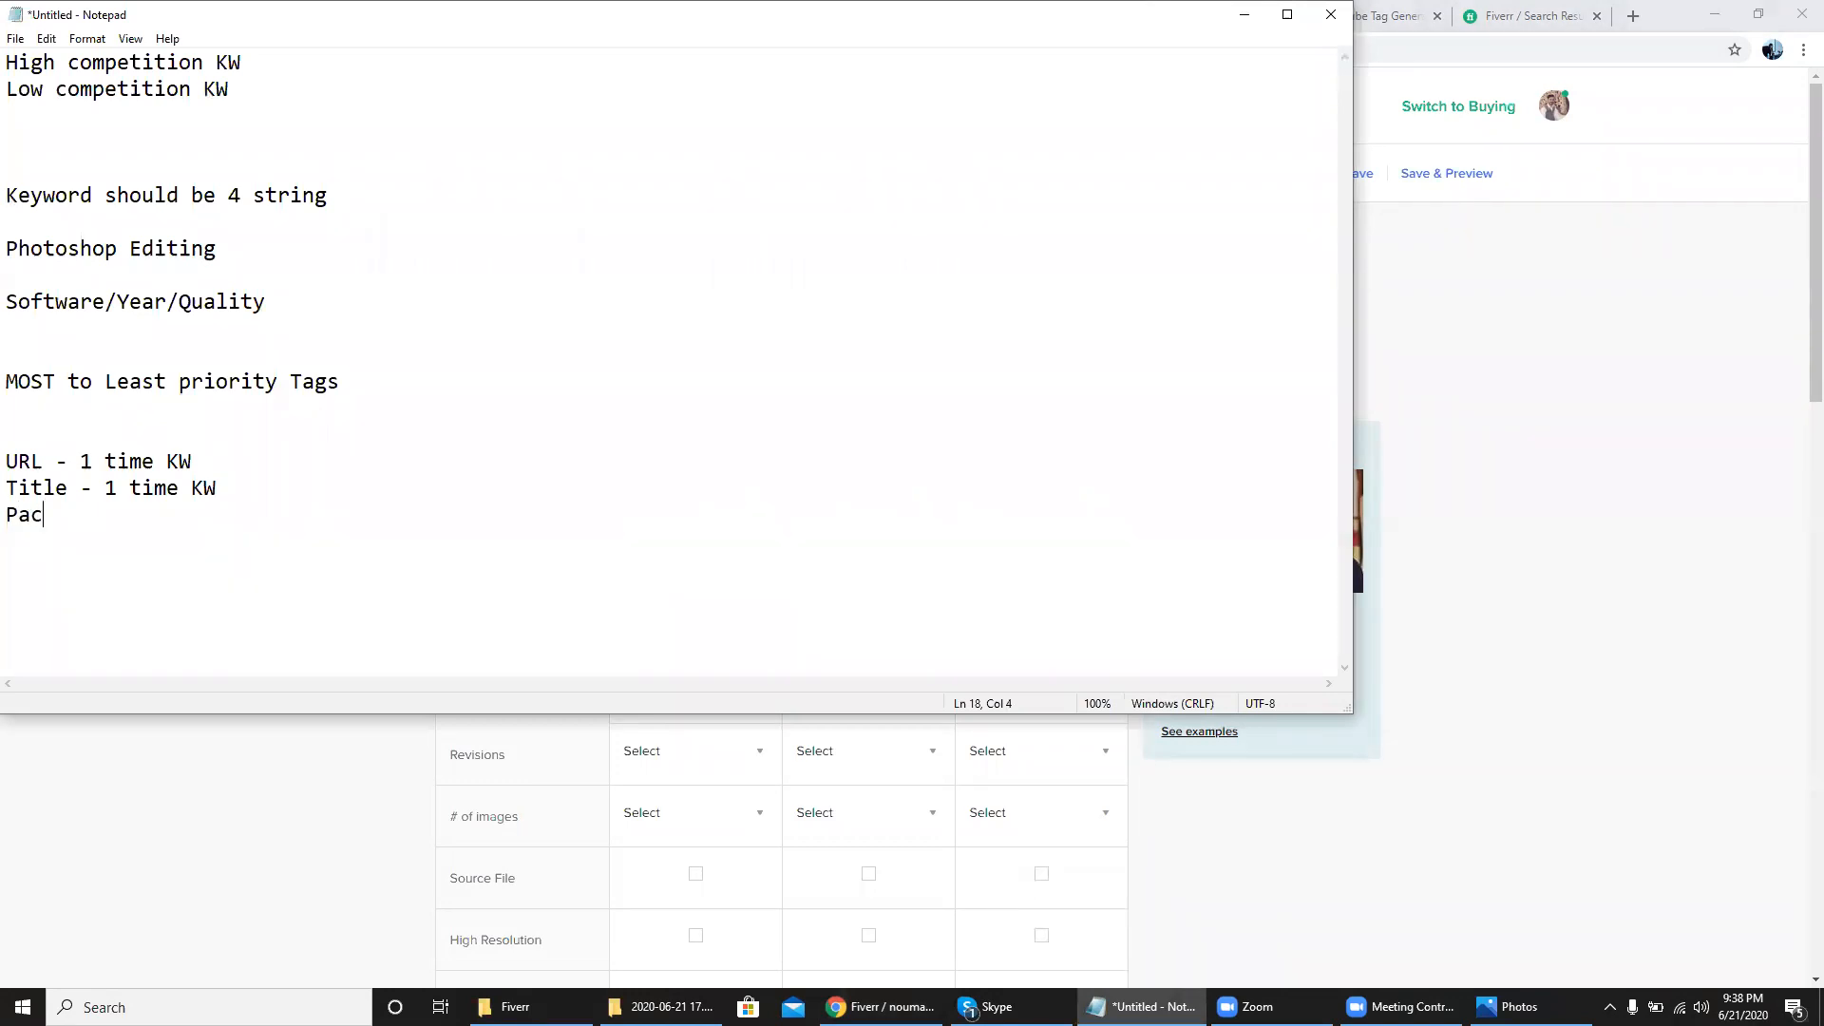
pyautogui.write('kages - 5-7 time KW')
pyautogui.click(145, 828)
# Step: Name the Basic package "Basic Photoshop Editing"
pyautogui.click(686, 510)
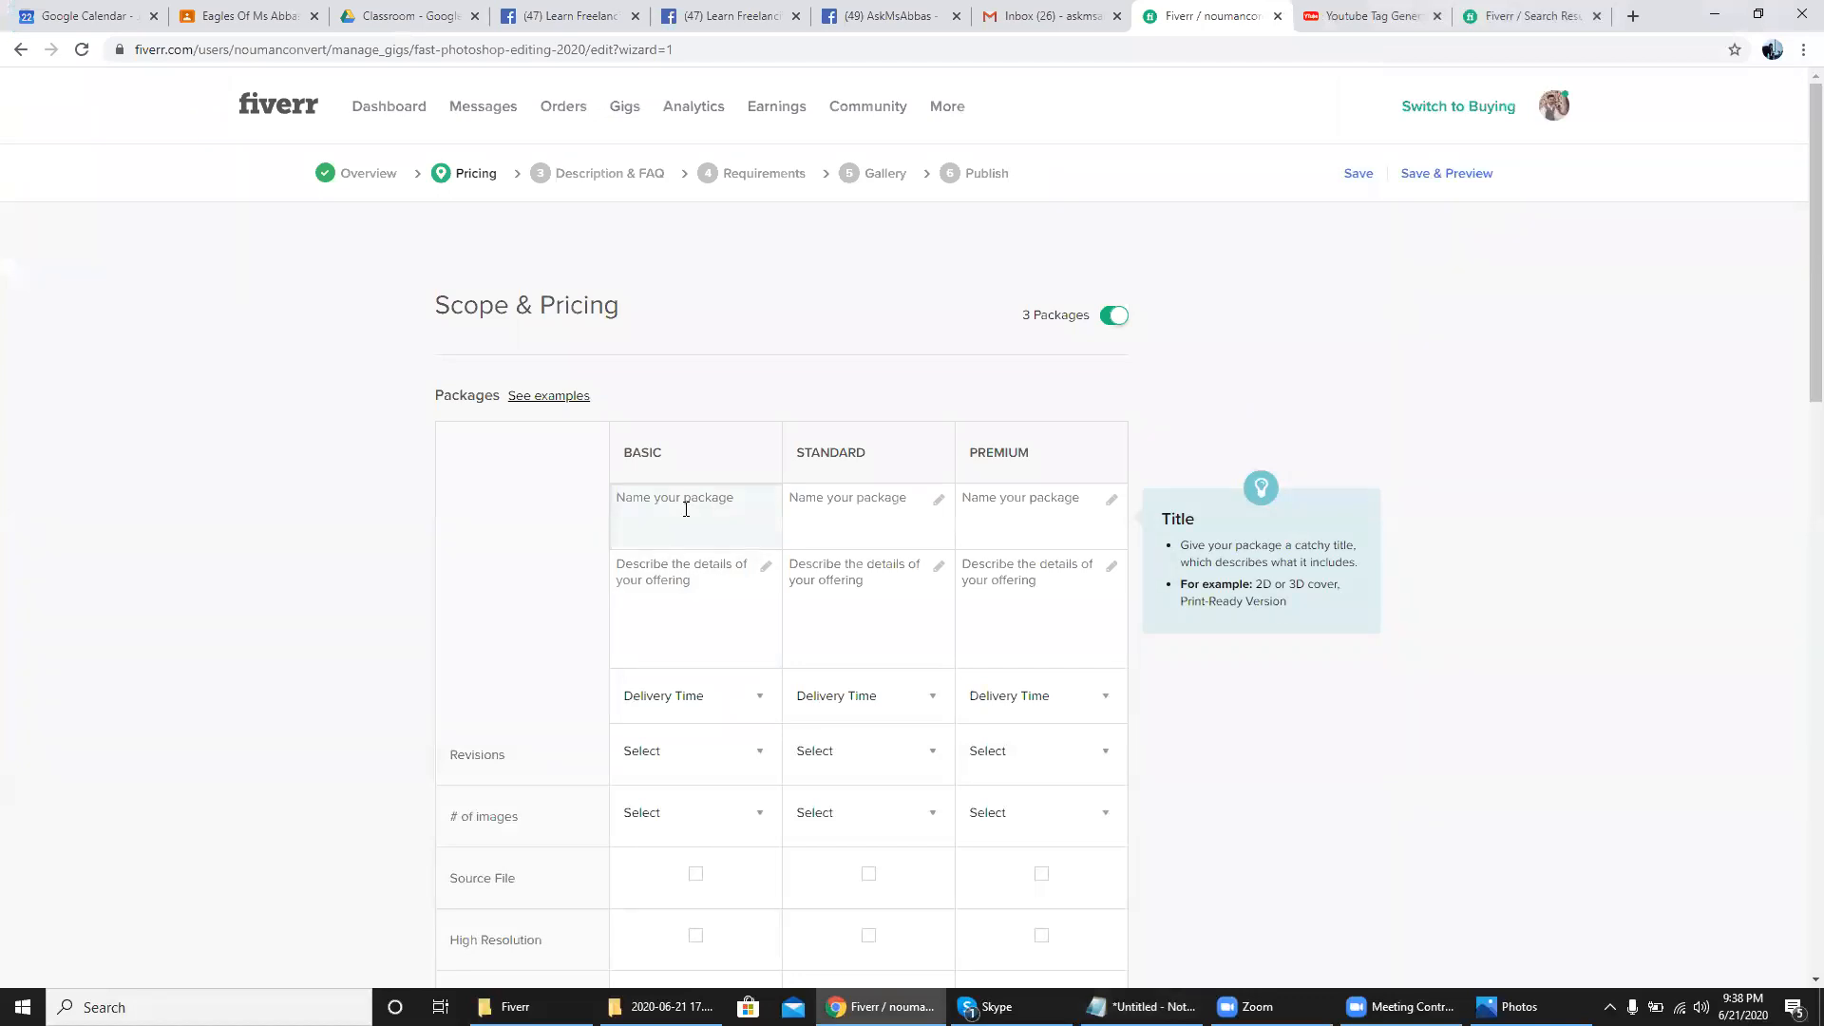
pyautogui.write('Ba')
pyautogui.press('BackSpace')
pyautogui.press('BackSpace')
pyautogui.write('sic Photoshop Editing')
# Step: Name the Standard package "Standard Photoshop Editing" and the Premium package "Premimum Photoshop Editing"
pyautogui.click(836, 503)
pyautogui.write('Standard Photoshop Editing')
pyautogui.click(1022, 495)
pyautogui.write('Premiu')
pyautogui.press('BackSpace')
pyautogui.press('BackSpace')
pyautogui.write('imum Photoshop Editing')
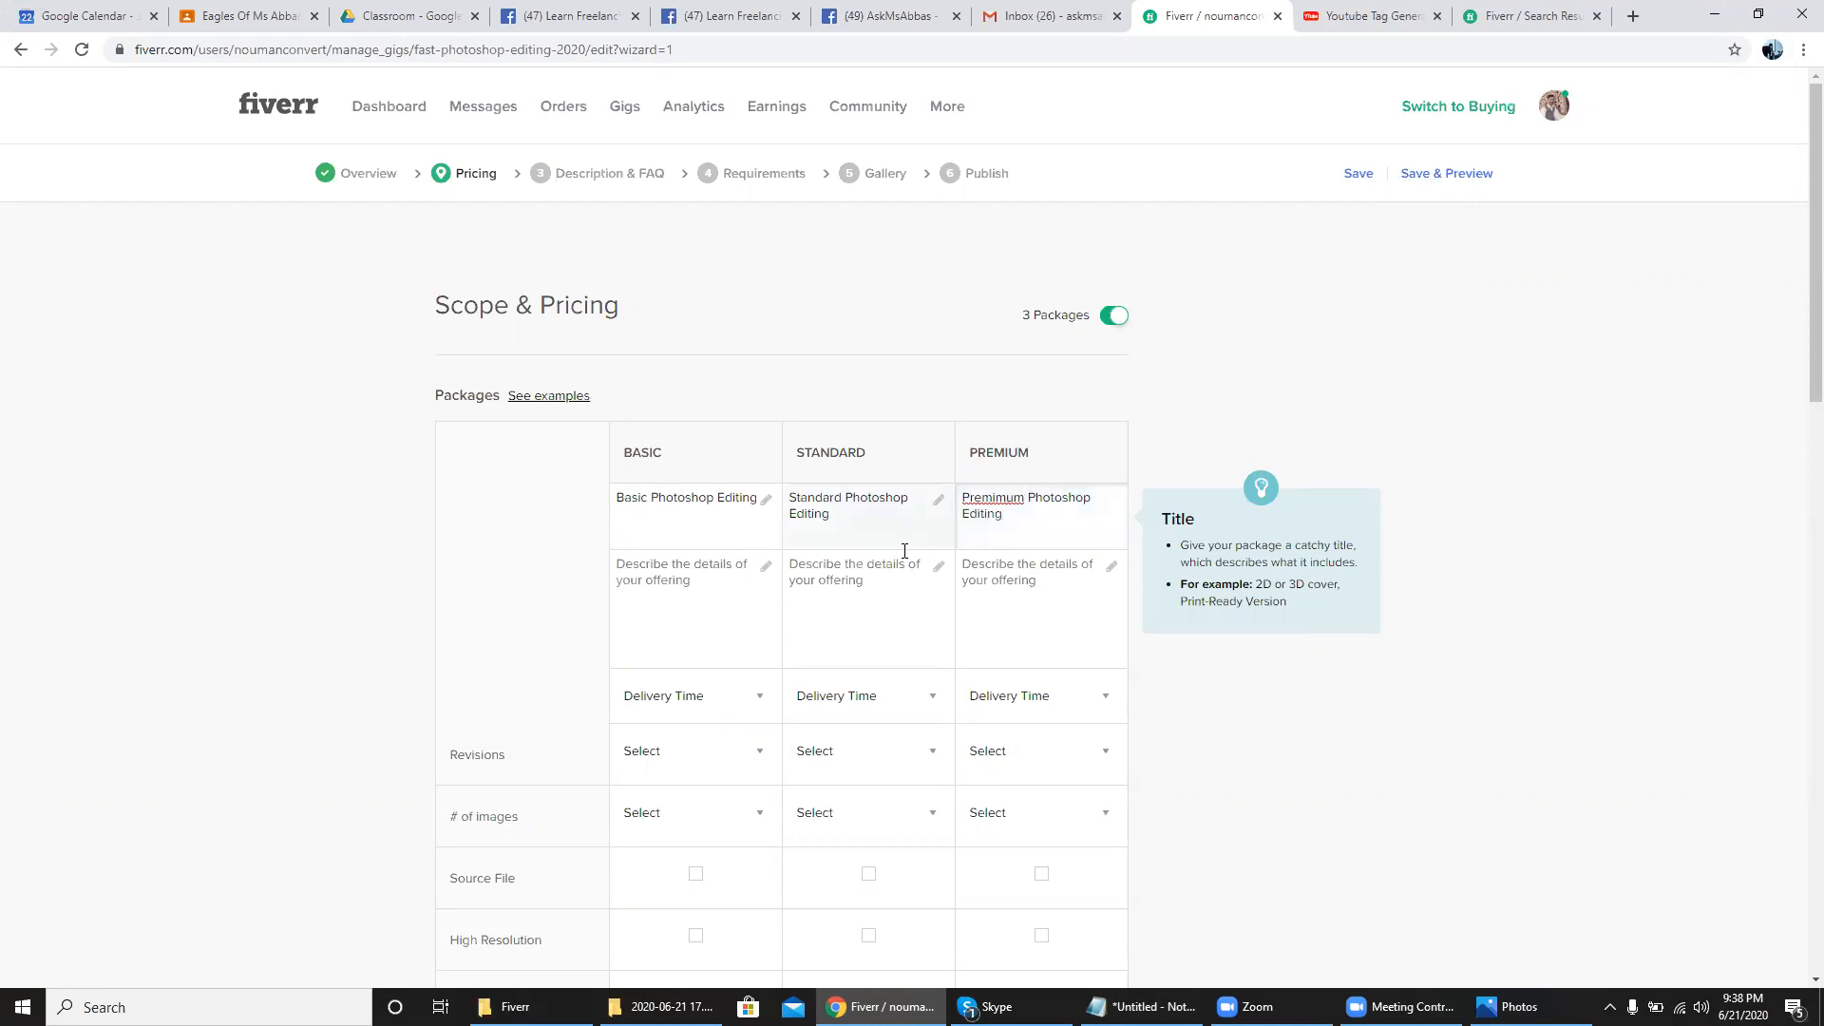
# Step: Describe the Basic package as "I will edit one photo using Photoshop"
pyautogui.click(711, 578)
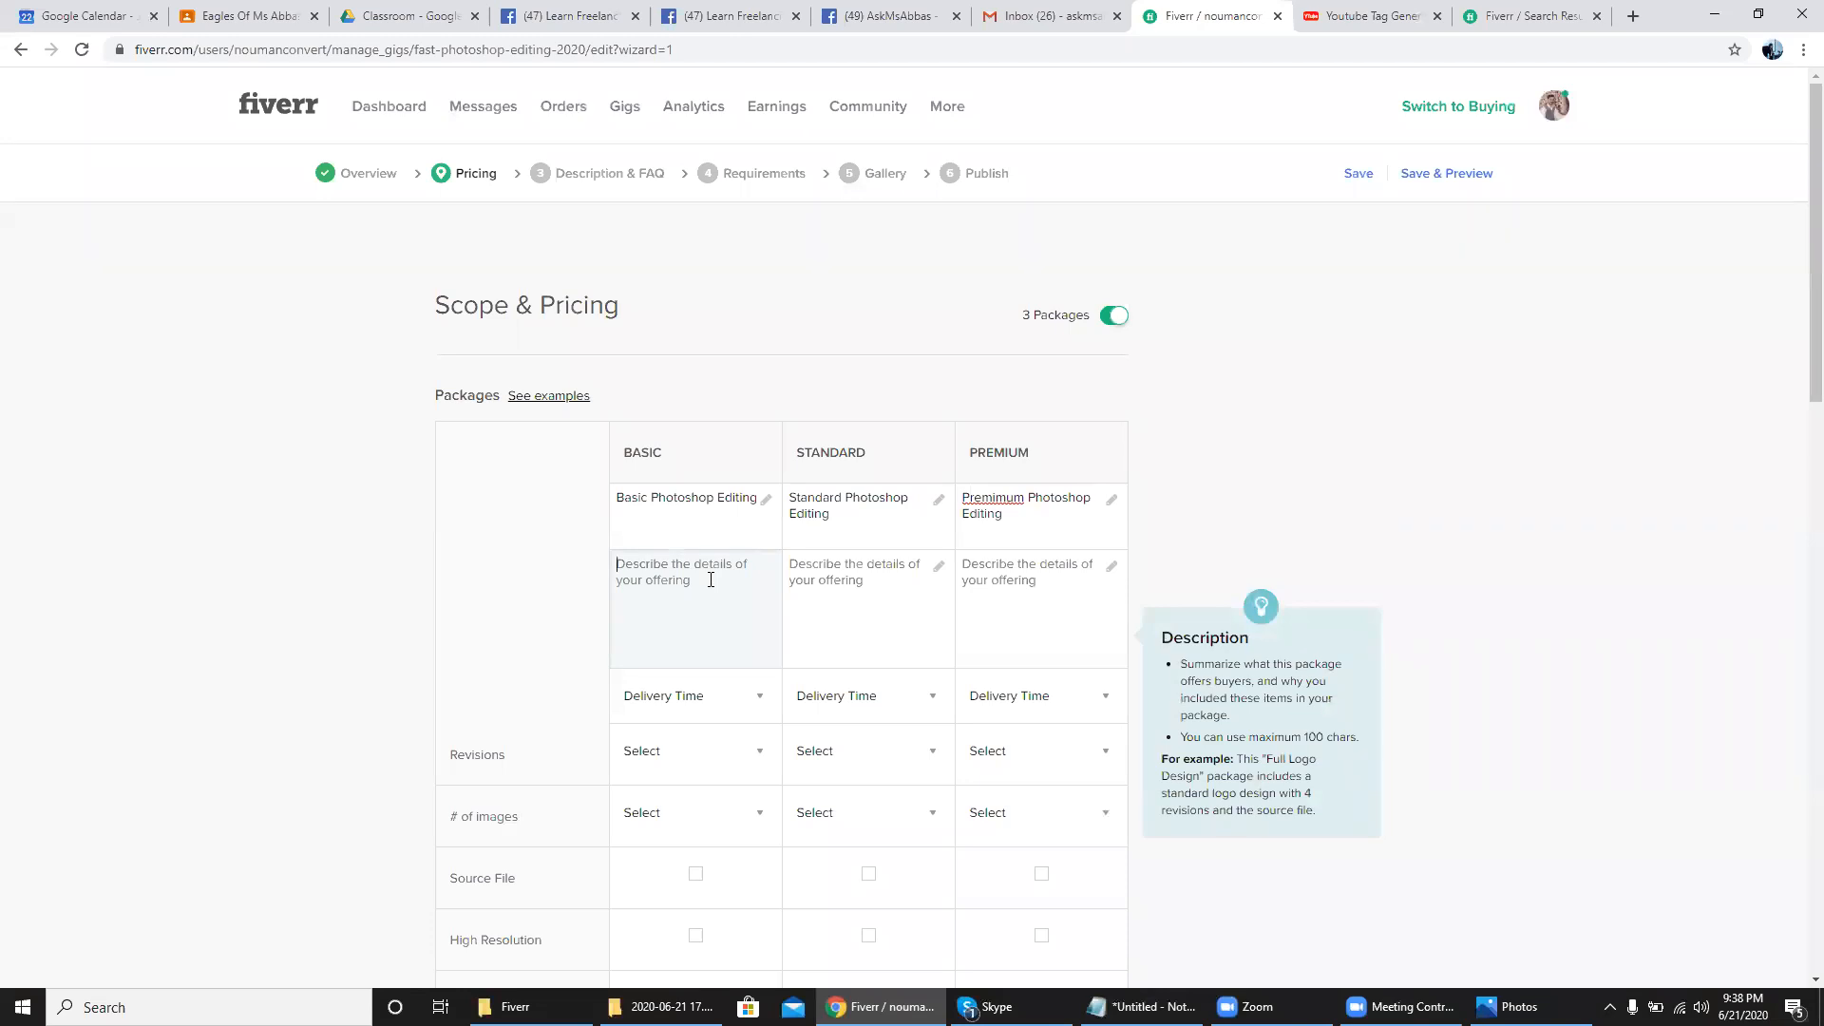
pyautogui.write('I will edit one photo using Photoshop')
pyautogui.click(685, 500)
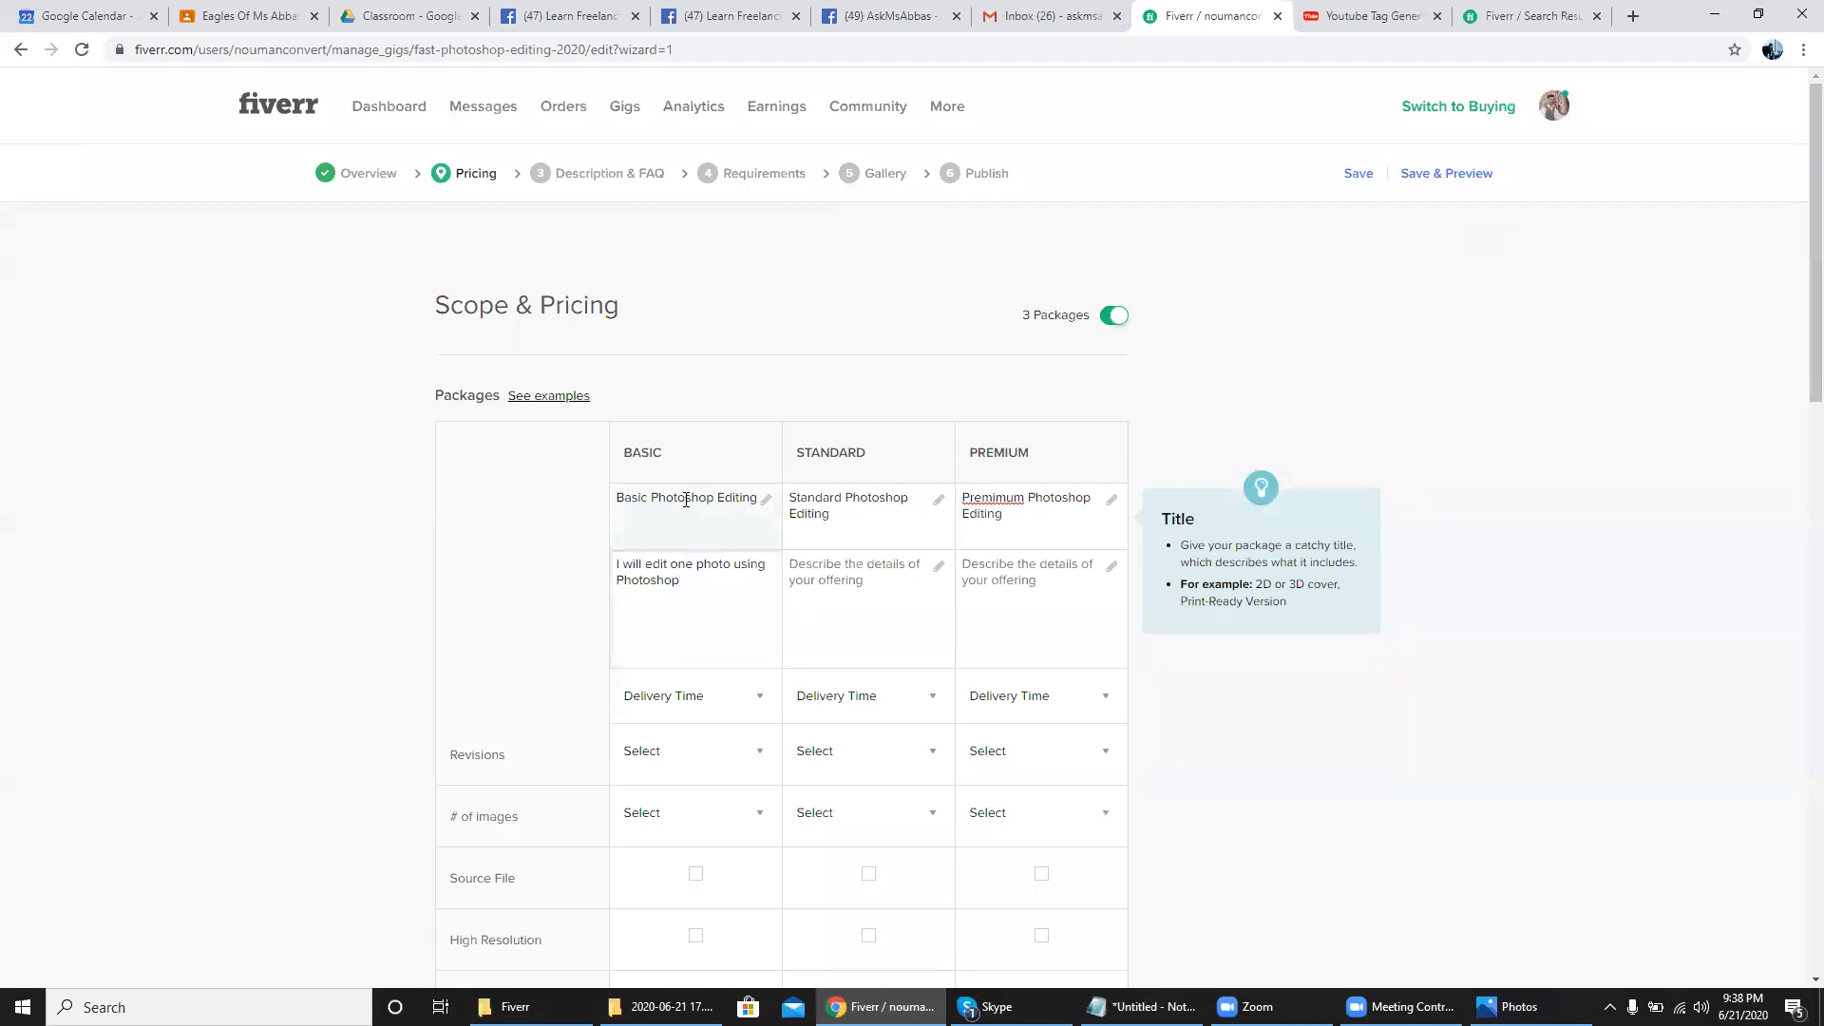
pyautogui.click(679, 600)
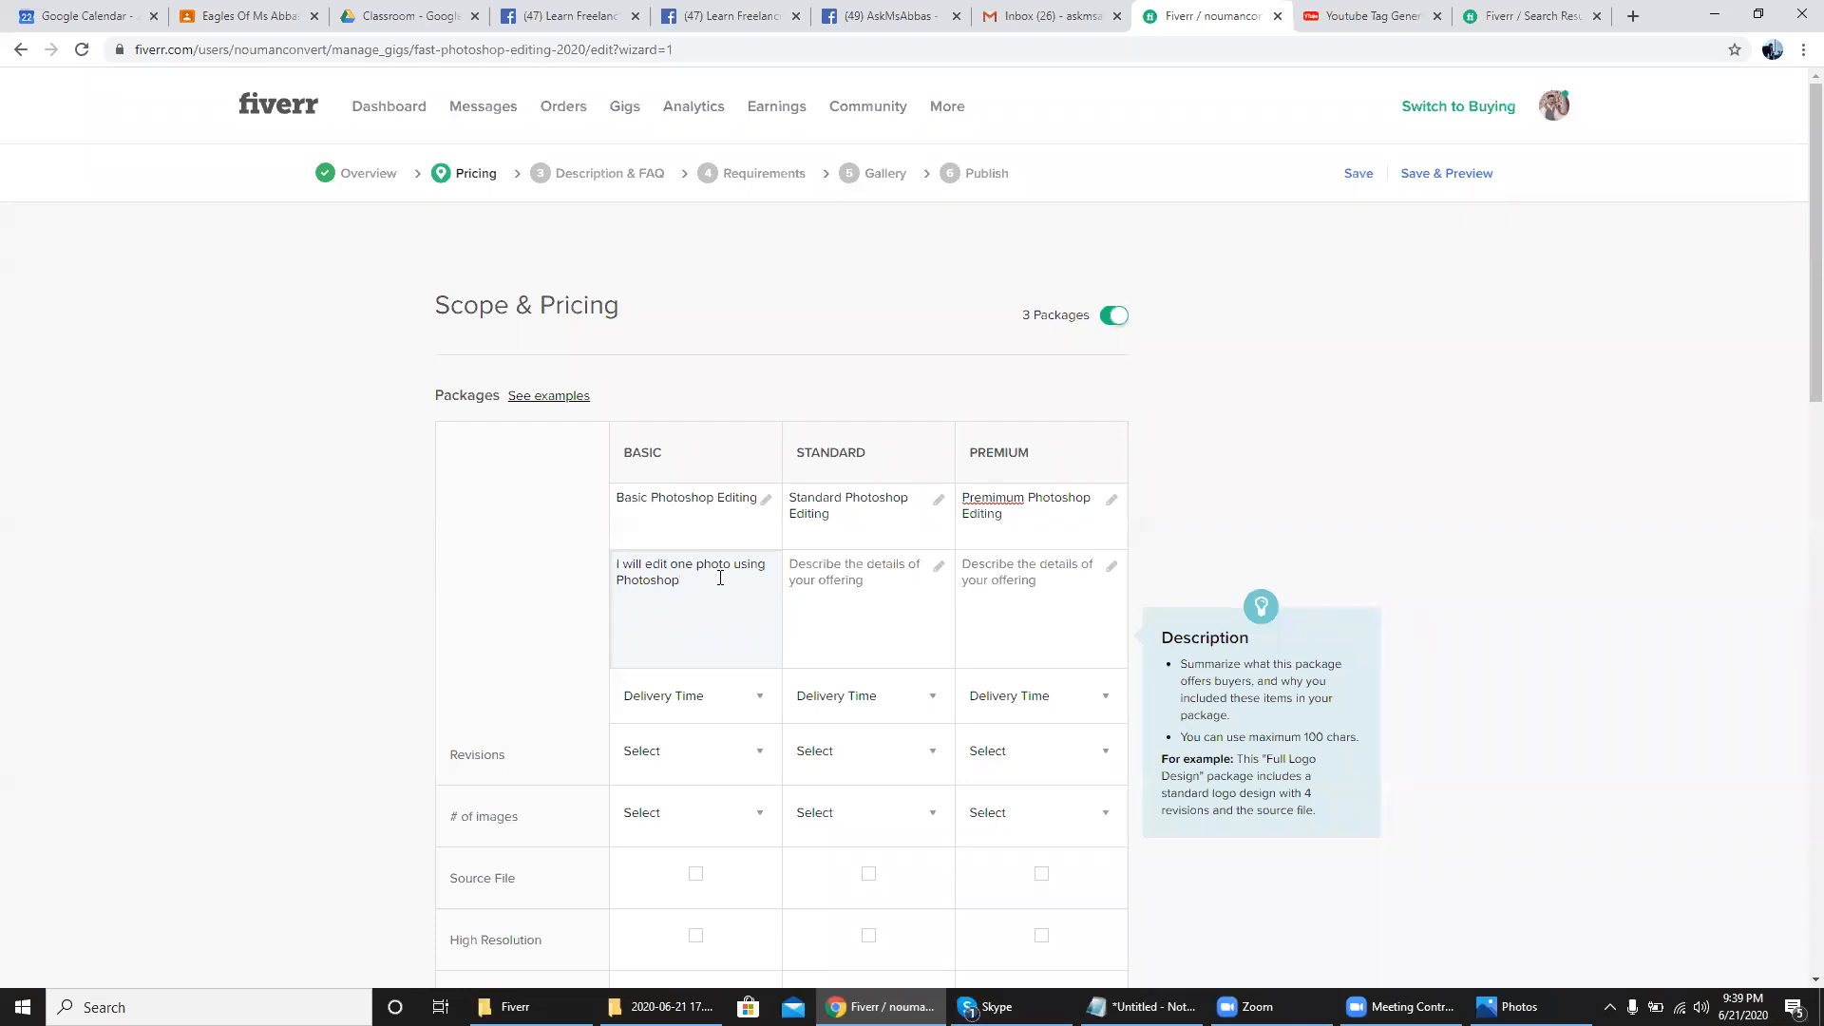
# Step: Describe the Standard package as "I will edit two photos using Photoshop"
pyautogui.click(829, 600)
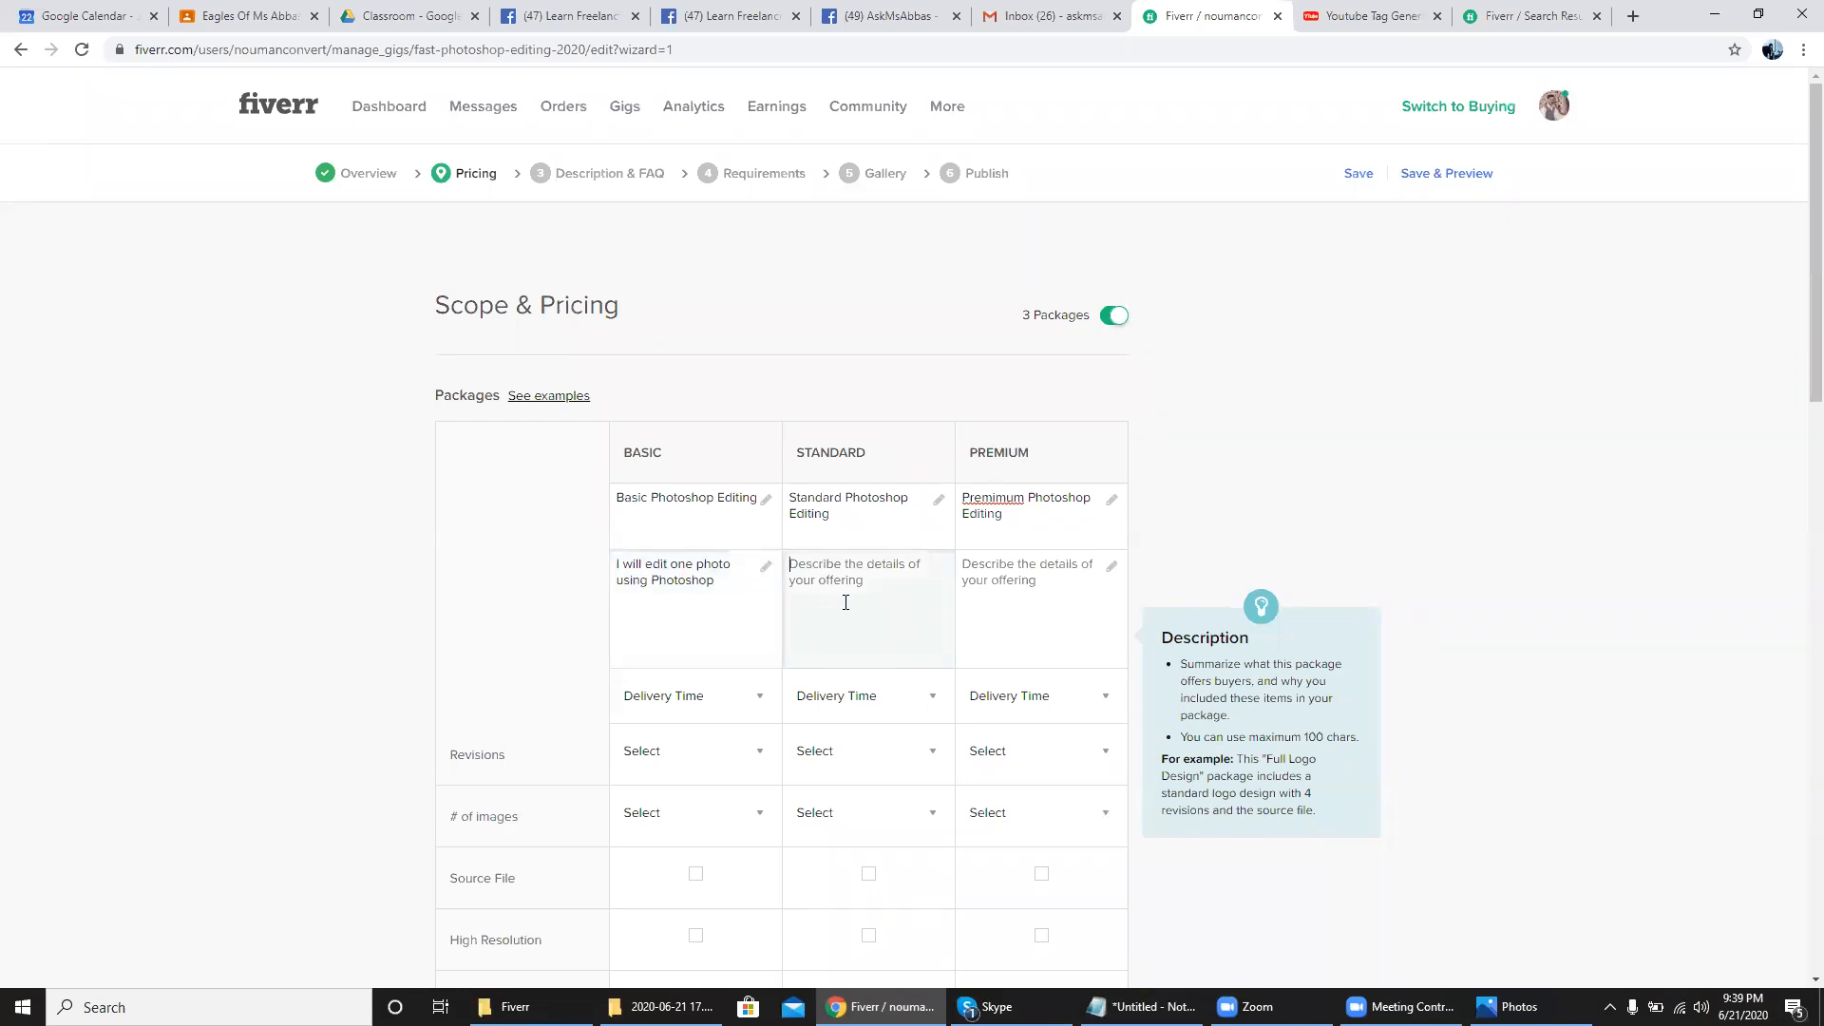
pyautogui.write('I will edit two photos using Photoshop')
# Step: Describe the Premium package as "I will edit 3 photos using Photoshop"
pyautogui.press('Tab')
pyautogui.write('I will edit ')
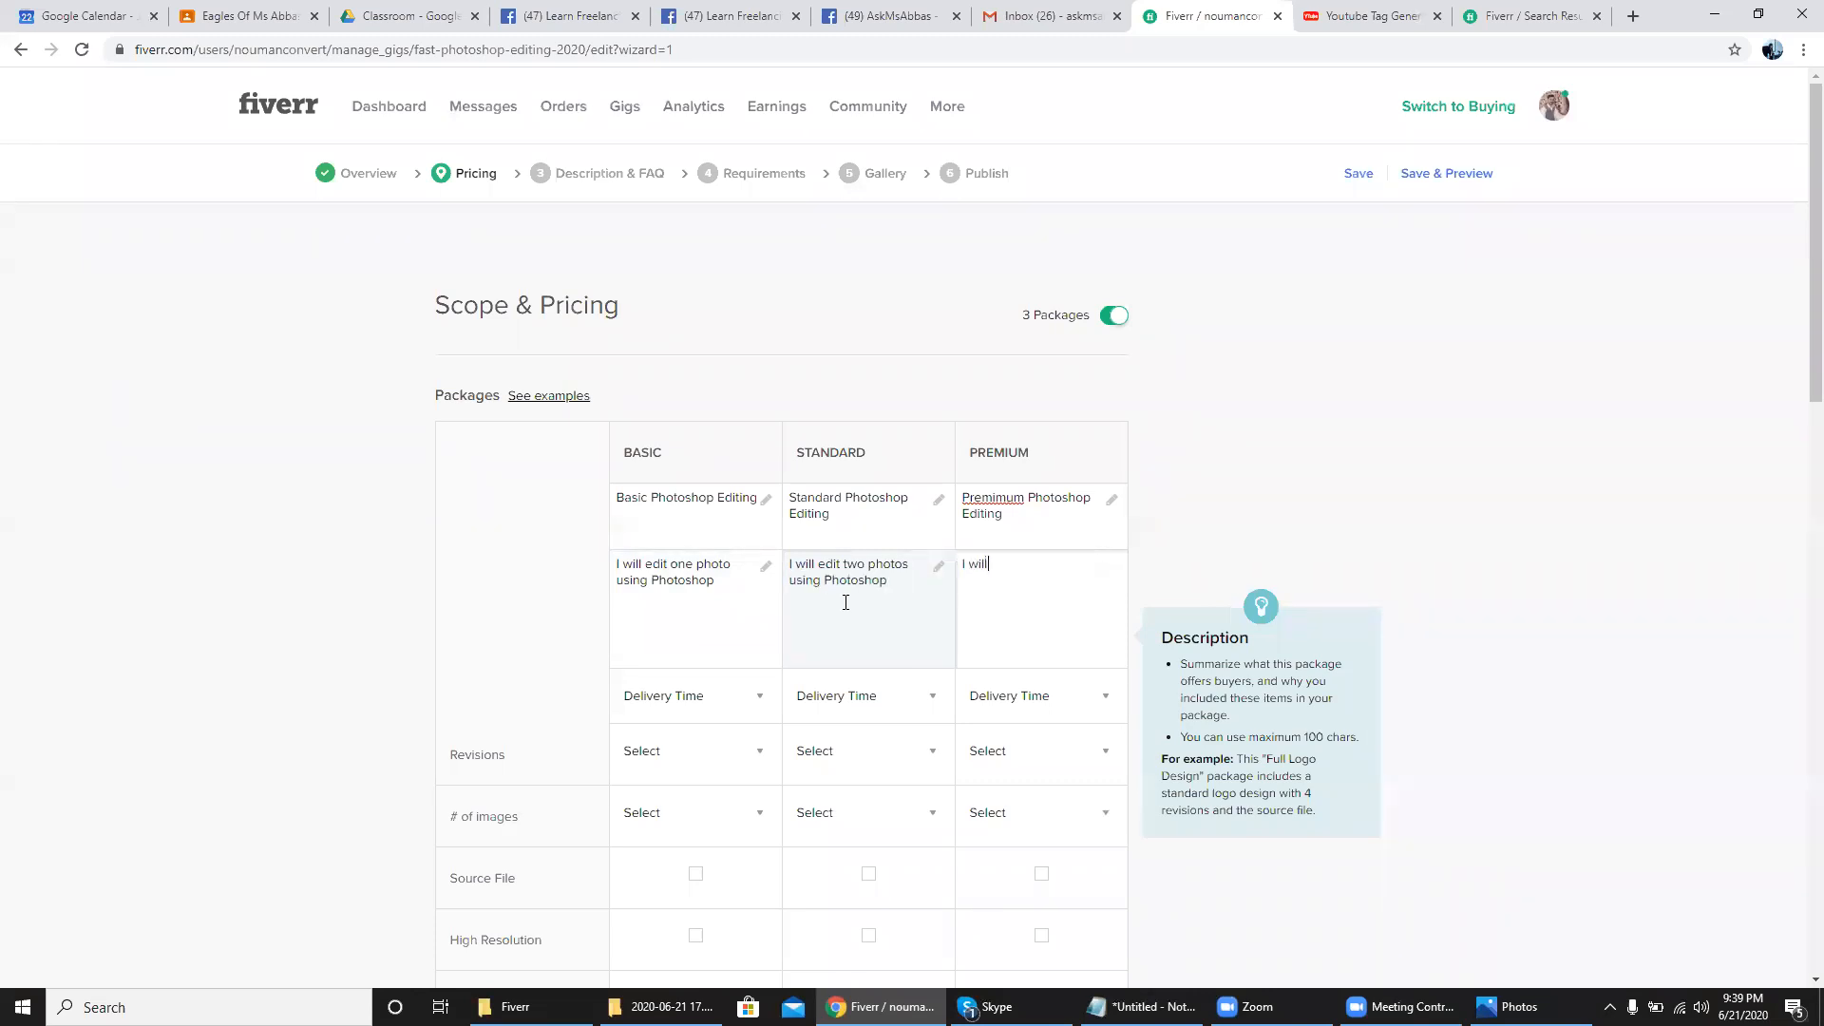
pyautogui.write('3 photos using Photoshop')
# Step: Set the delivery time to 2 days for the Basic package and 1 day for both the Standard and Premium packages
pyautogui.click(674, 705)
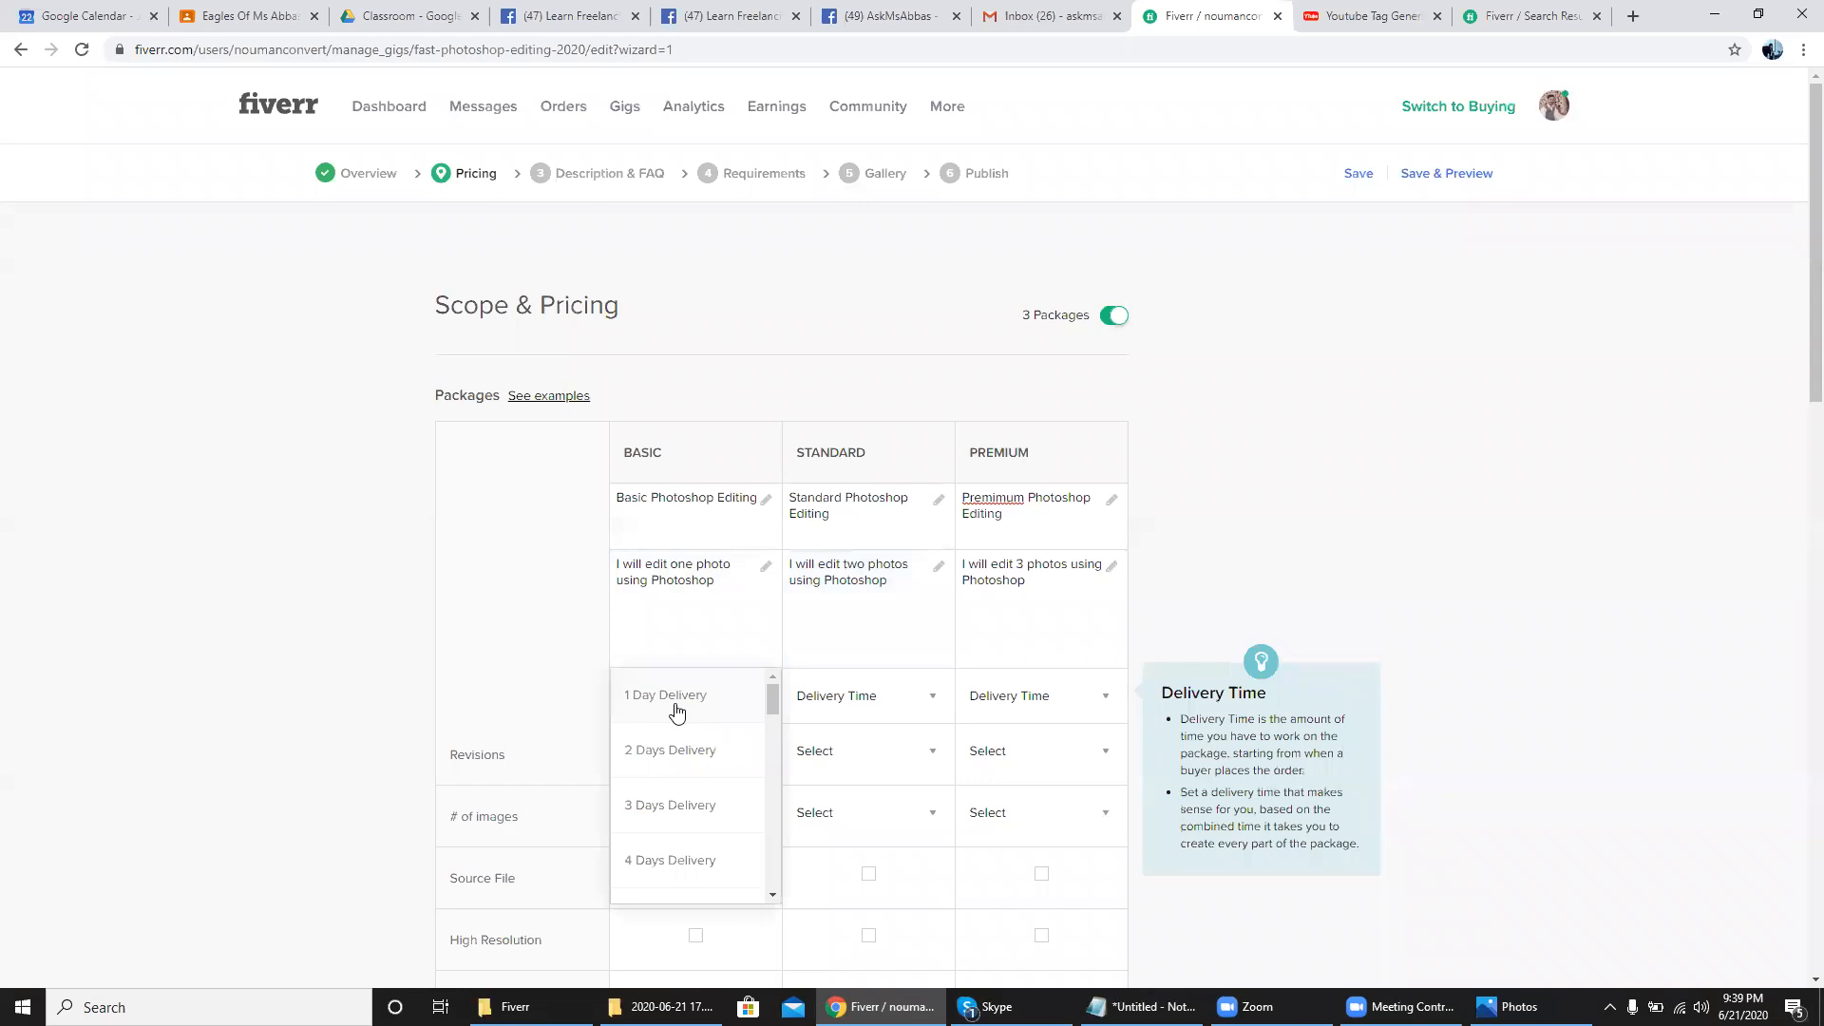
pyautogui.click(681, 750)
pyautogui.click(841, 698)
pyautogui.click(838, 696)
pyautogui.click(1031, 693)
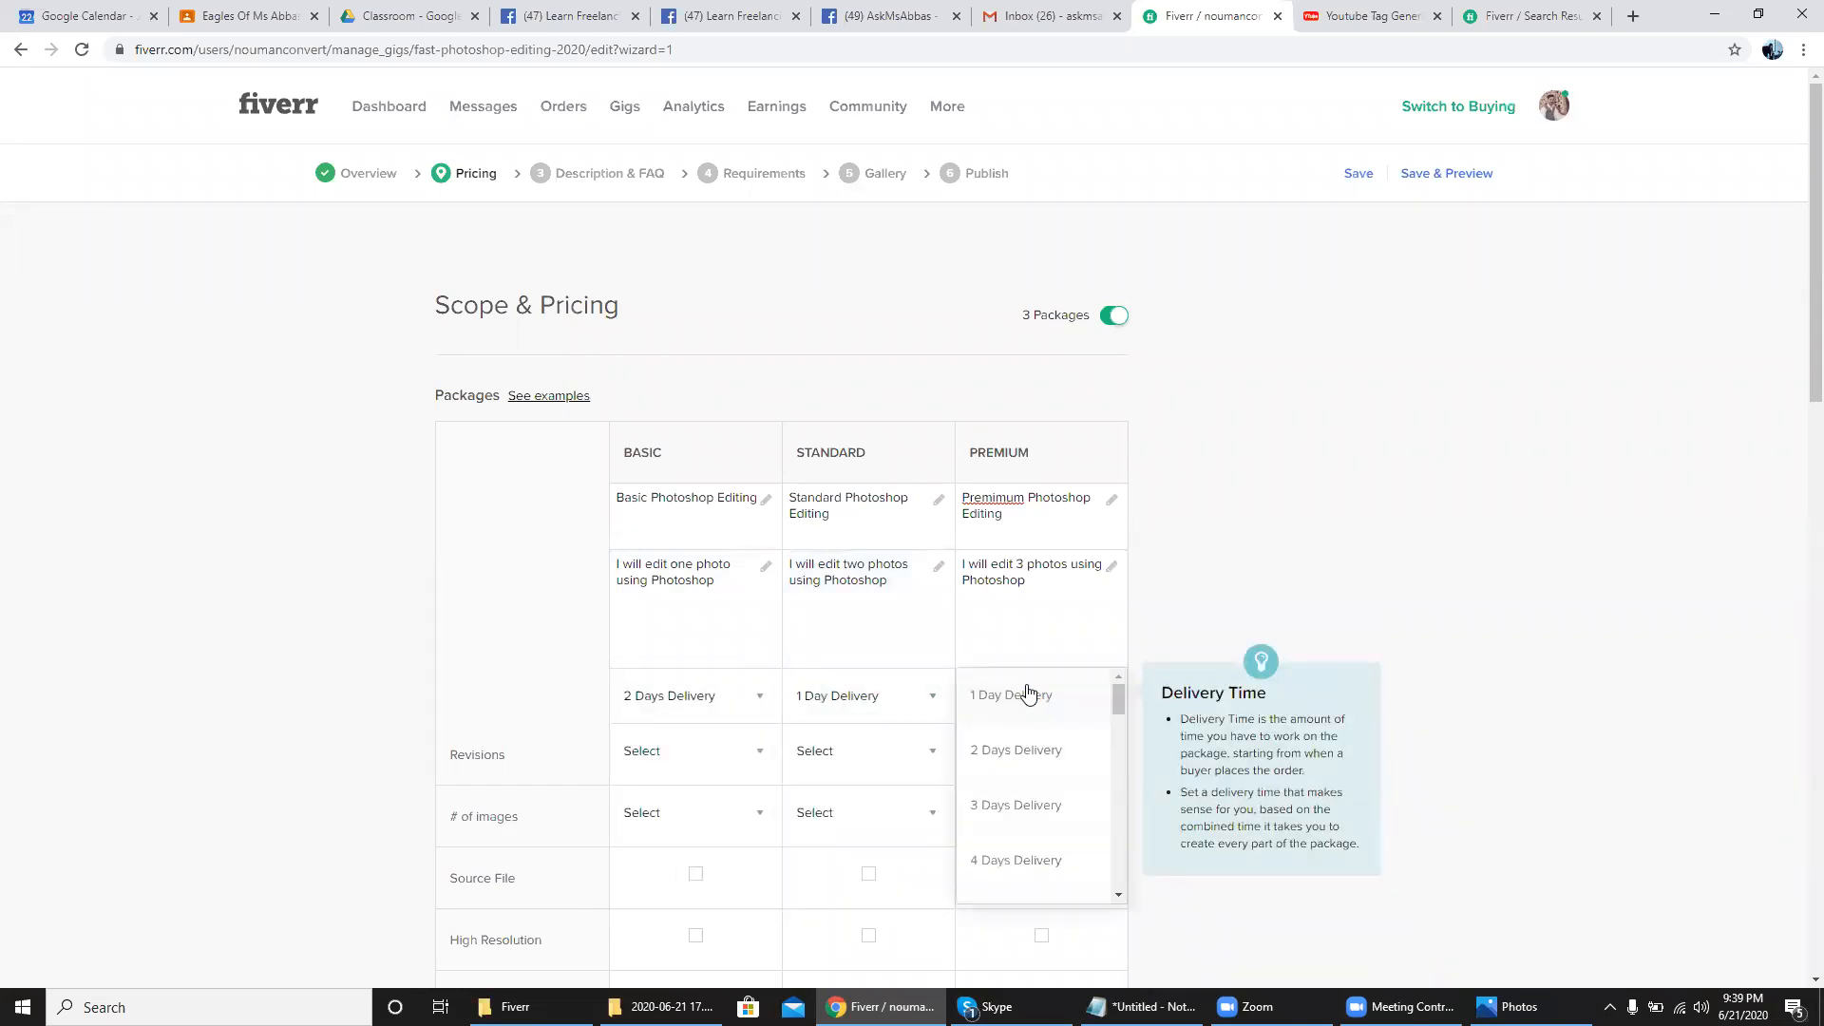
pyautogui.click(1028, 694)
# Step: Correct the misspelled Premium package name to "Premium Photoshop Editing"
pyautogui.scroll(-3, 1797, 367)
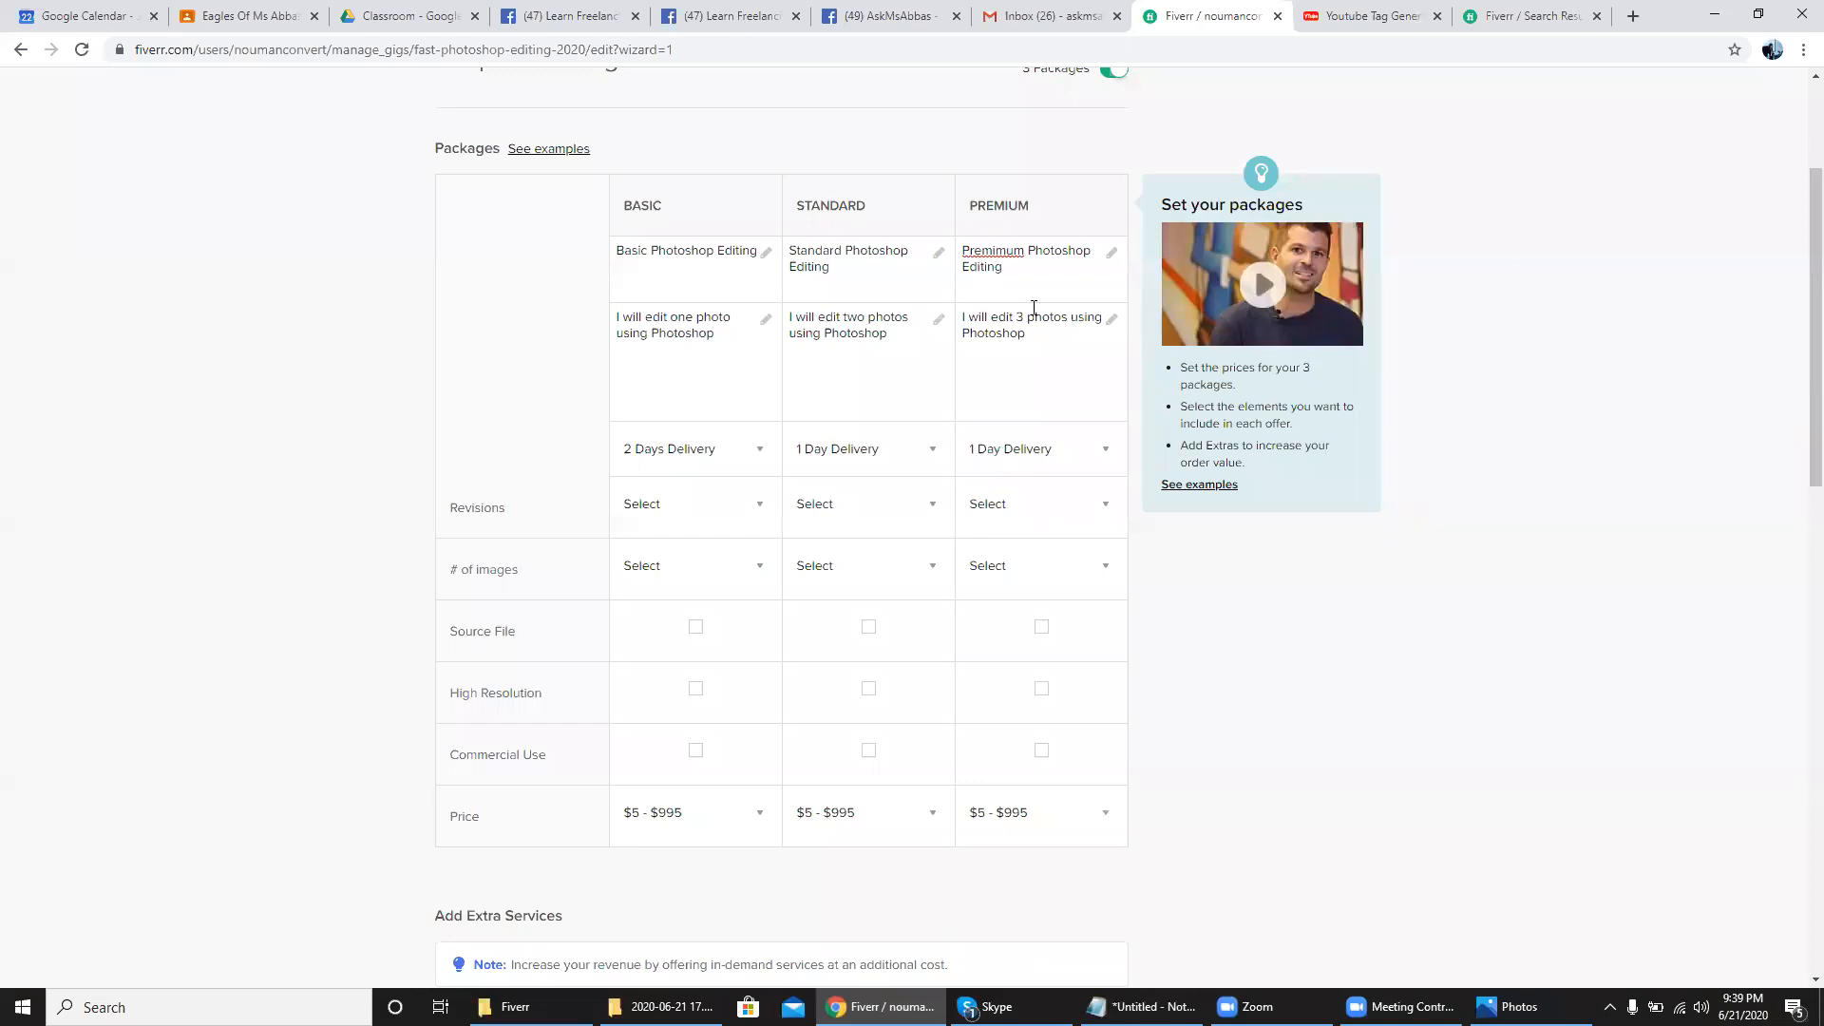
pyautogui.moveTo(988, 266)
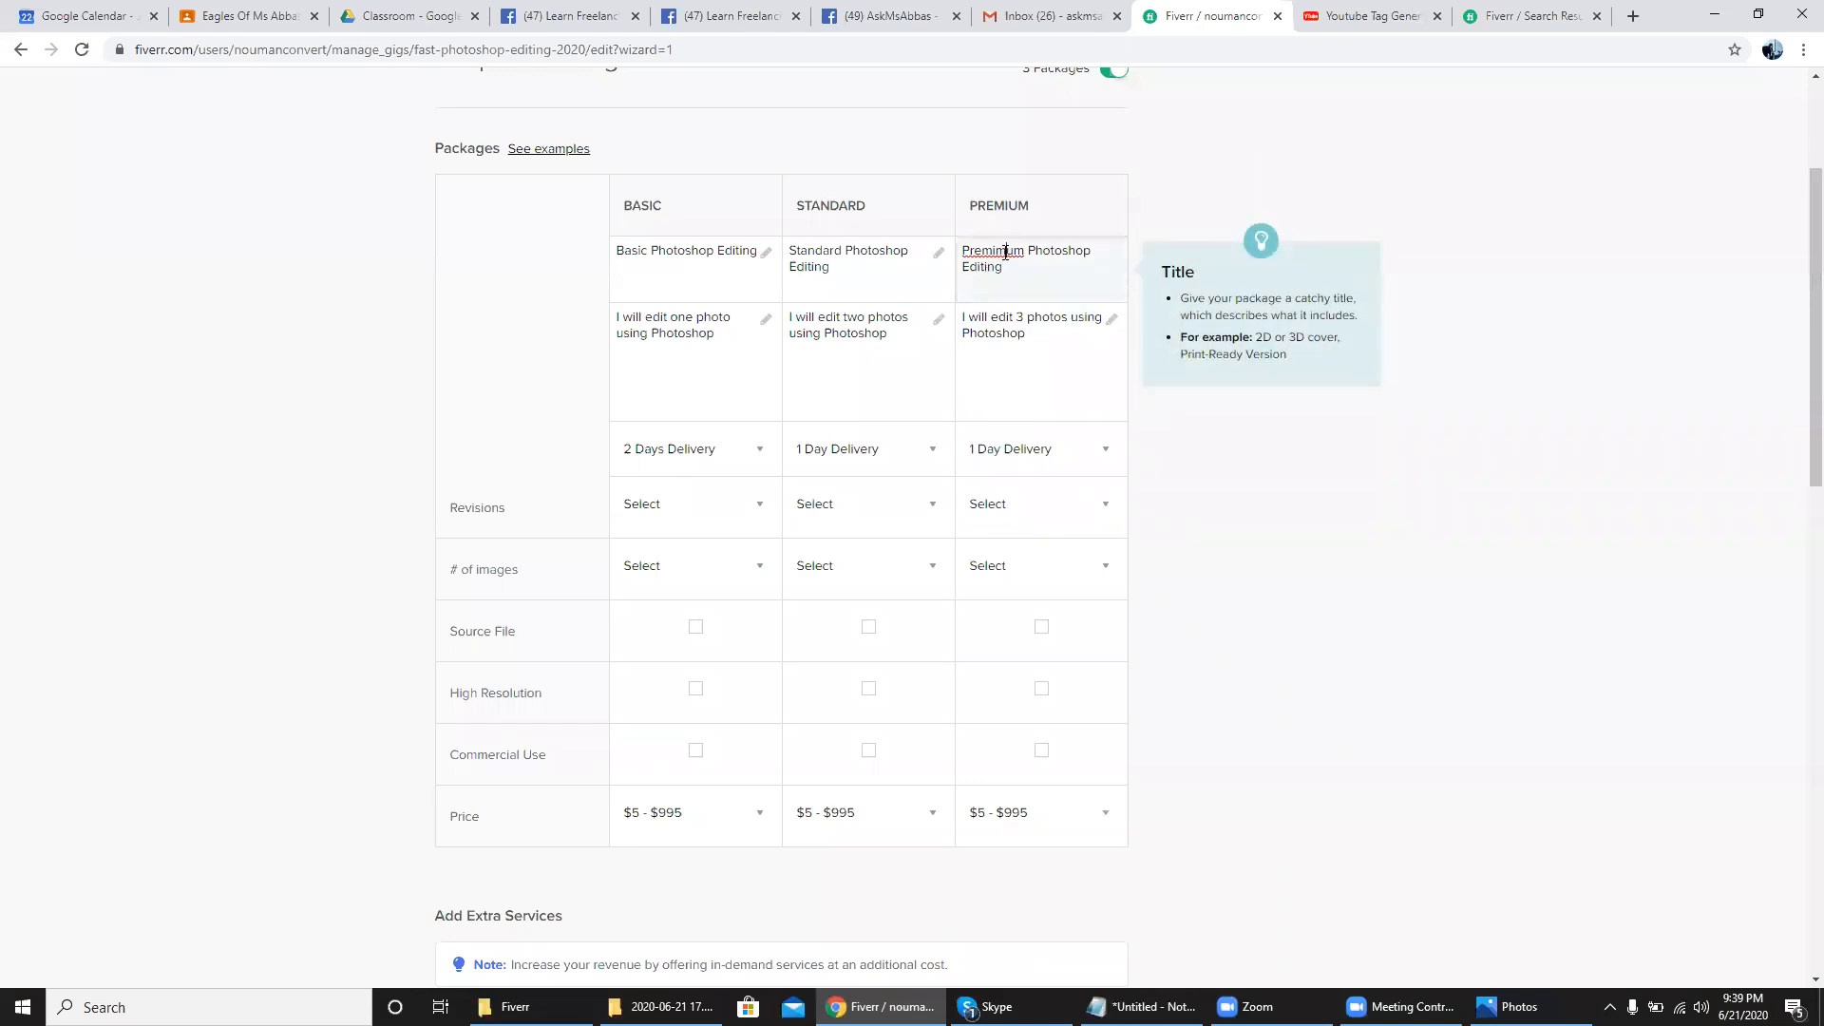
pyautogui.moveTo(1041, 319)
pyautogui.press('BackSpace')
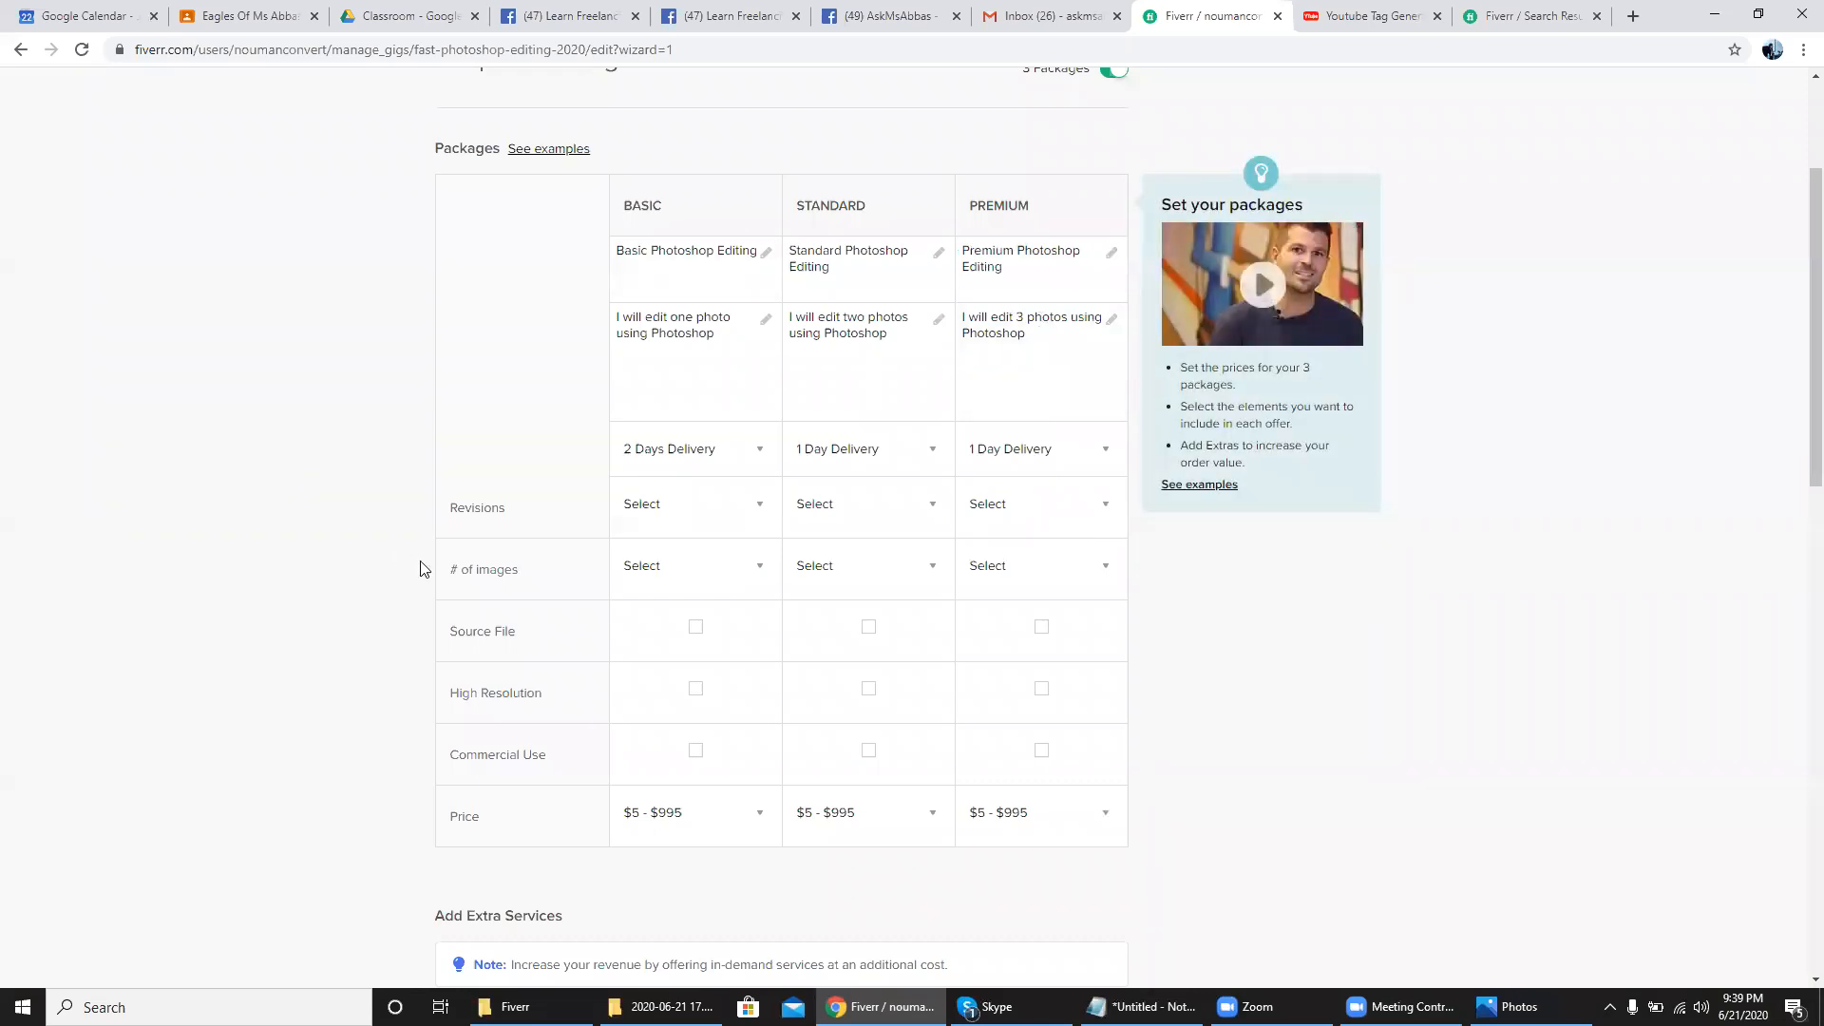
# Step: Set the number of revisions to 1 for Basic, 2 for Standard and 3 for Premium
pyautogui.click(746, 530)
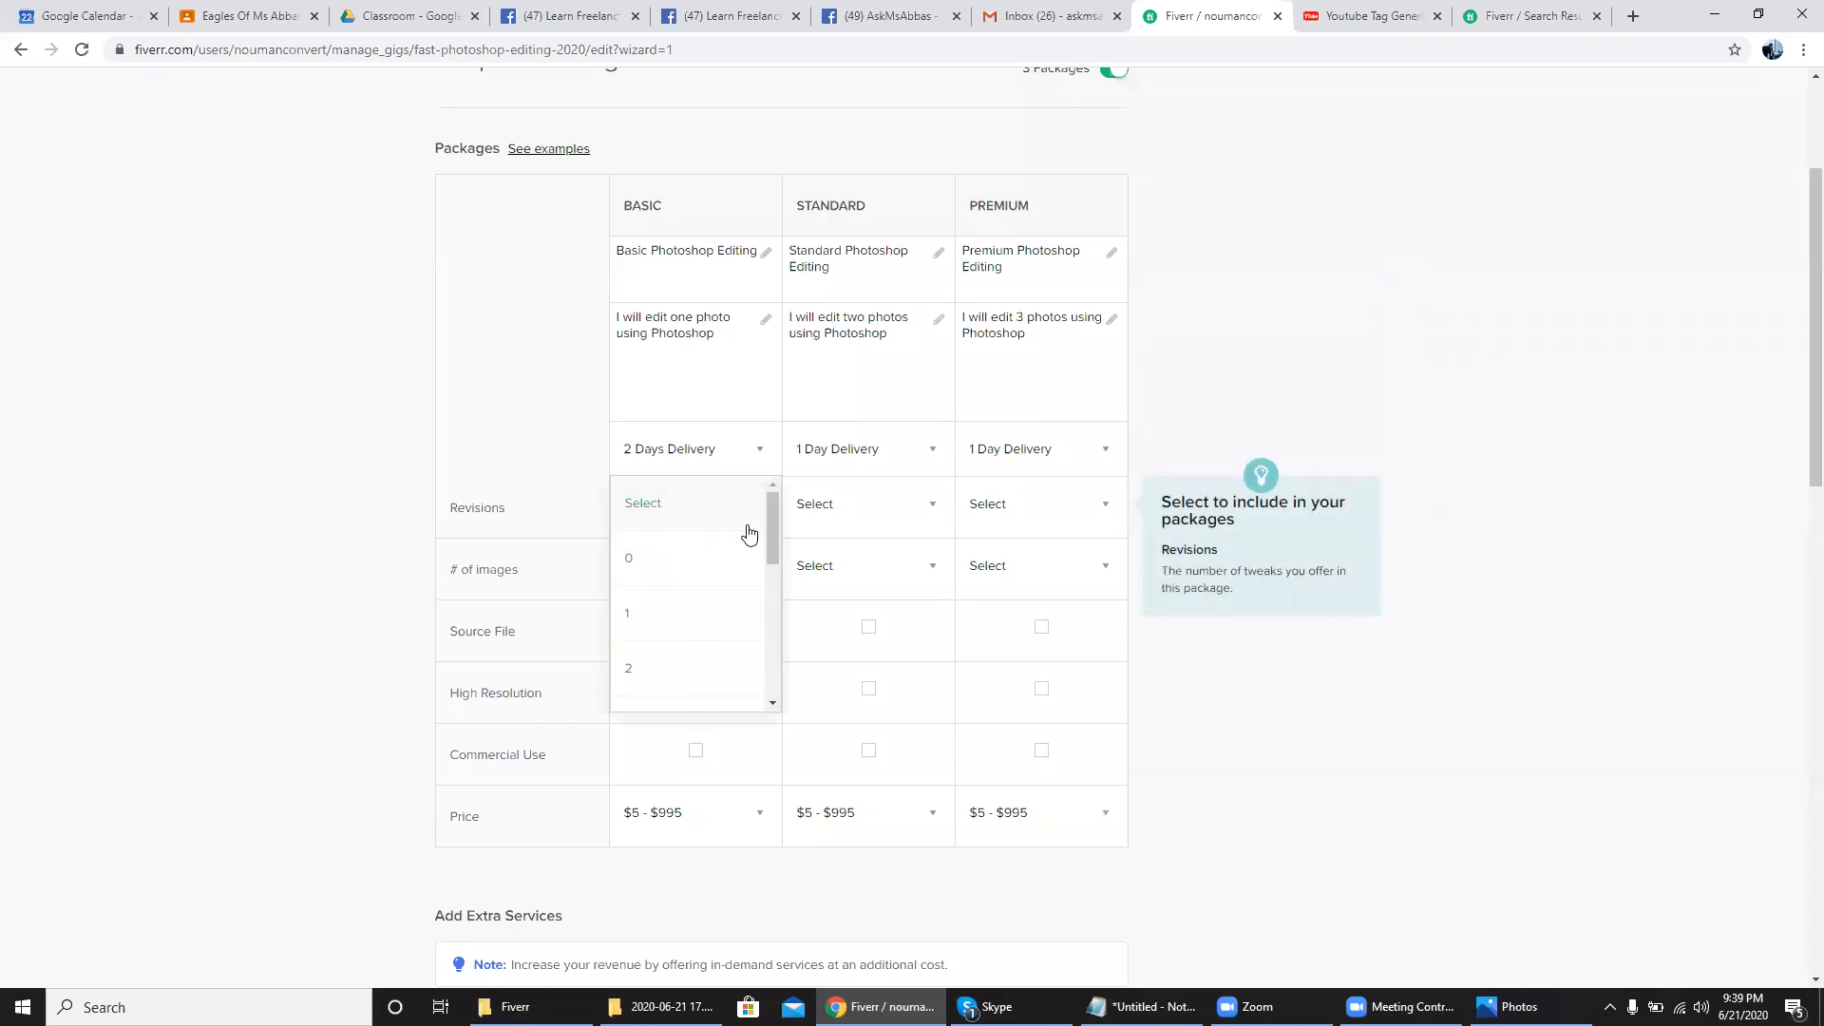
pyautogui.click(655, 596)
pyautogui.click(870, 528)
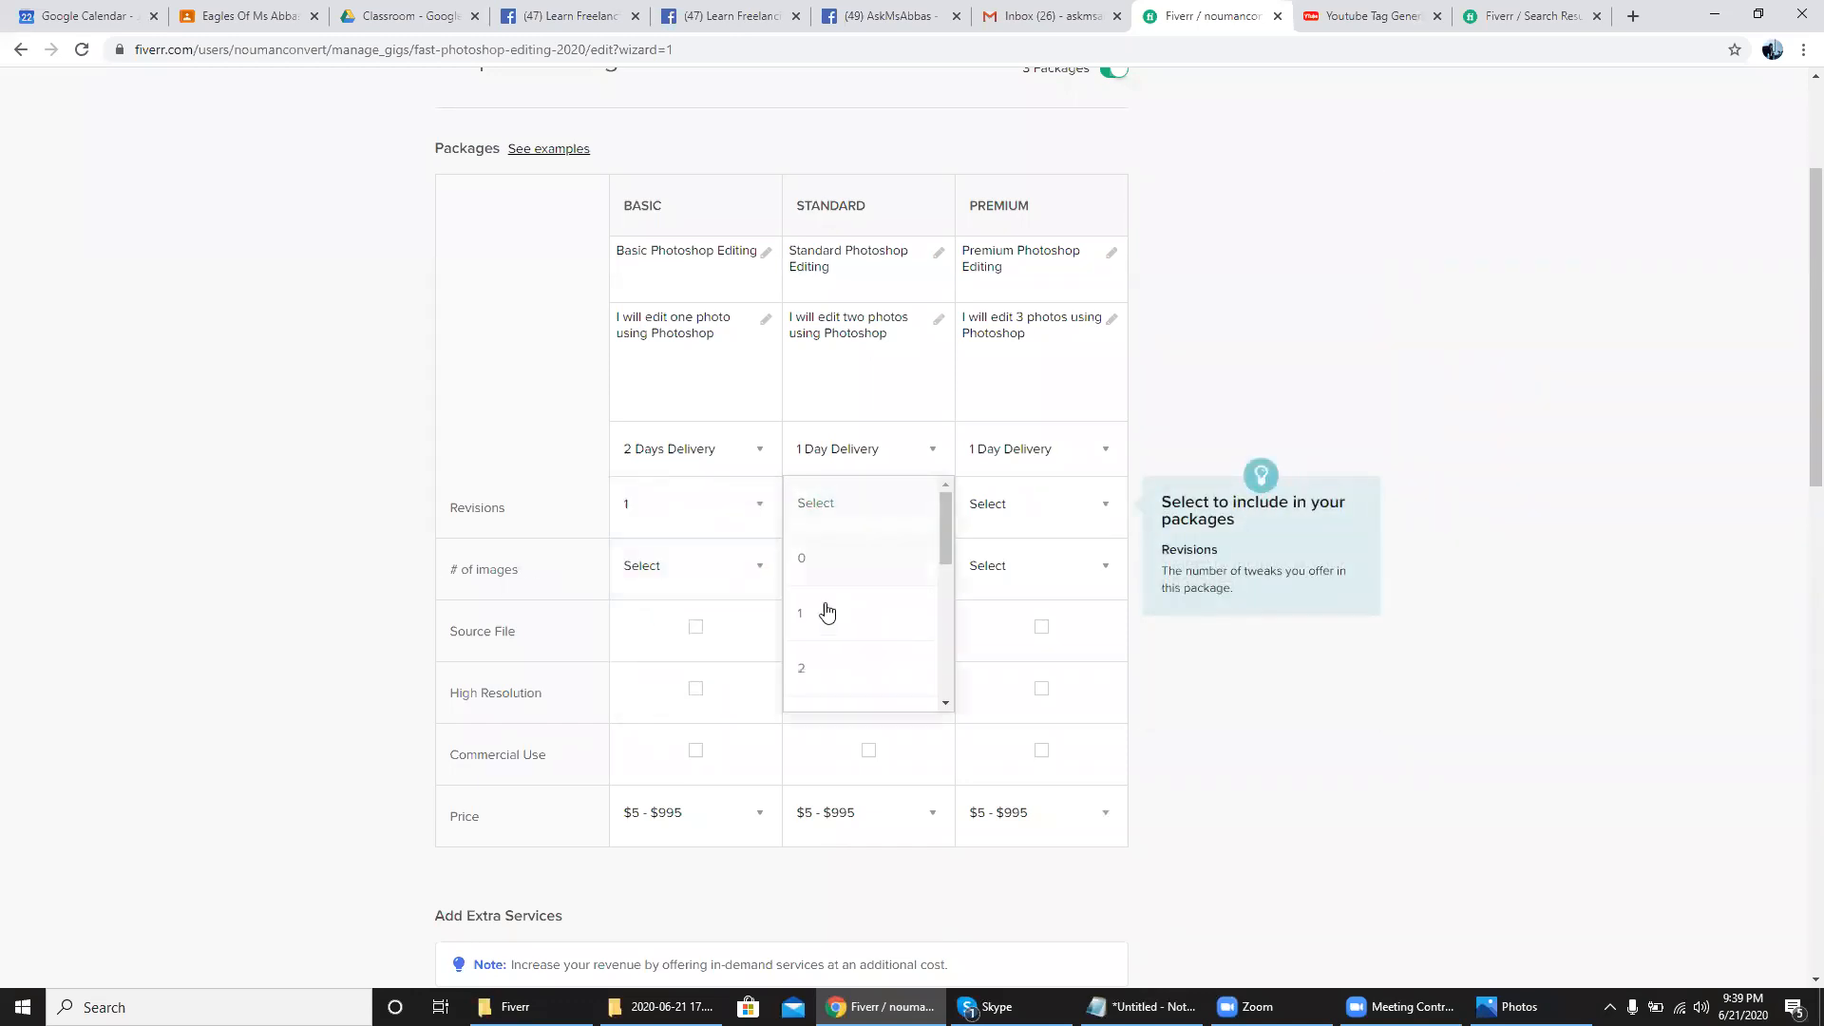
pyautogui.click(814, 665)
pyautogui.click(1034, 508)
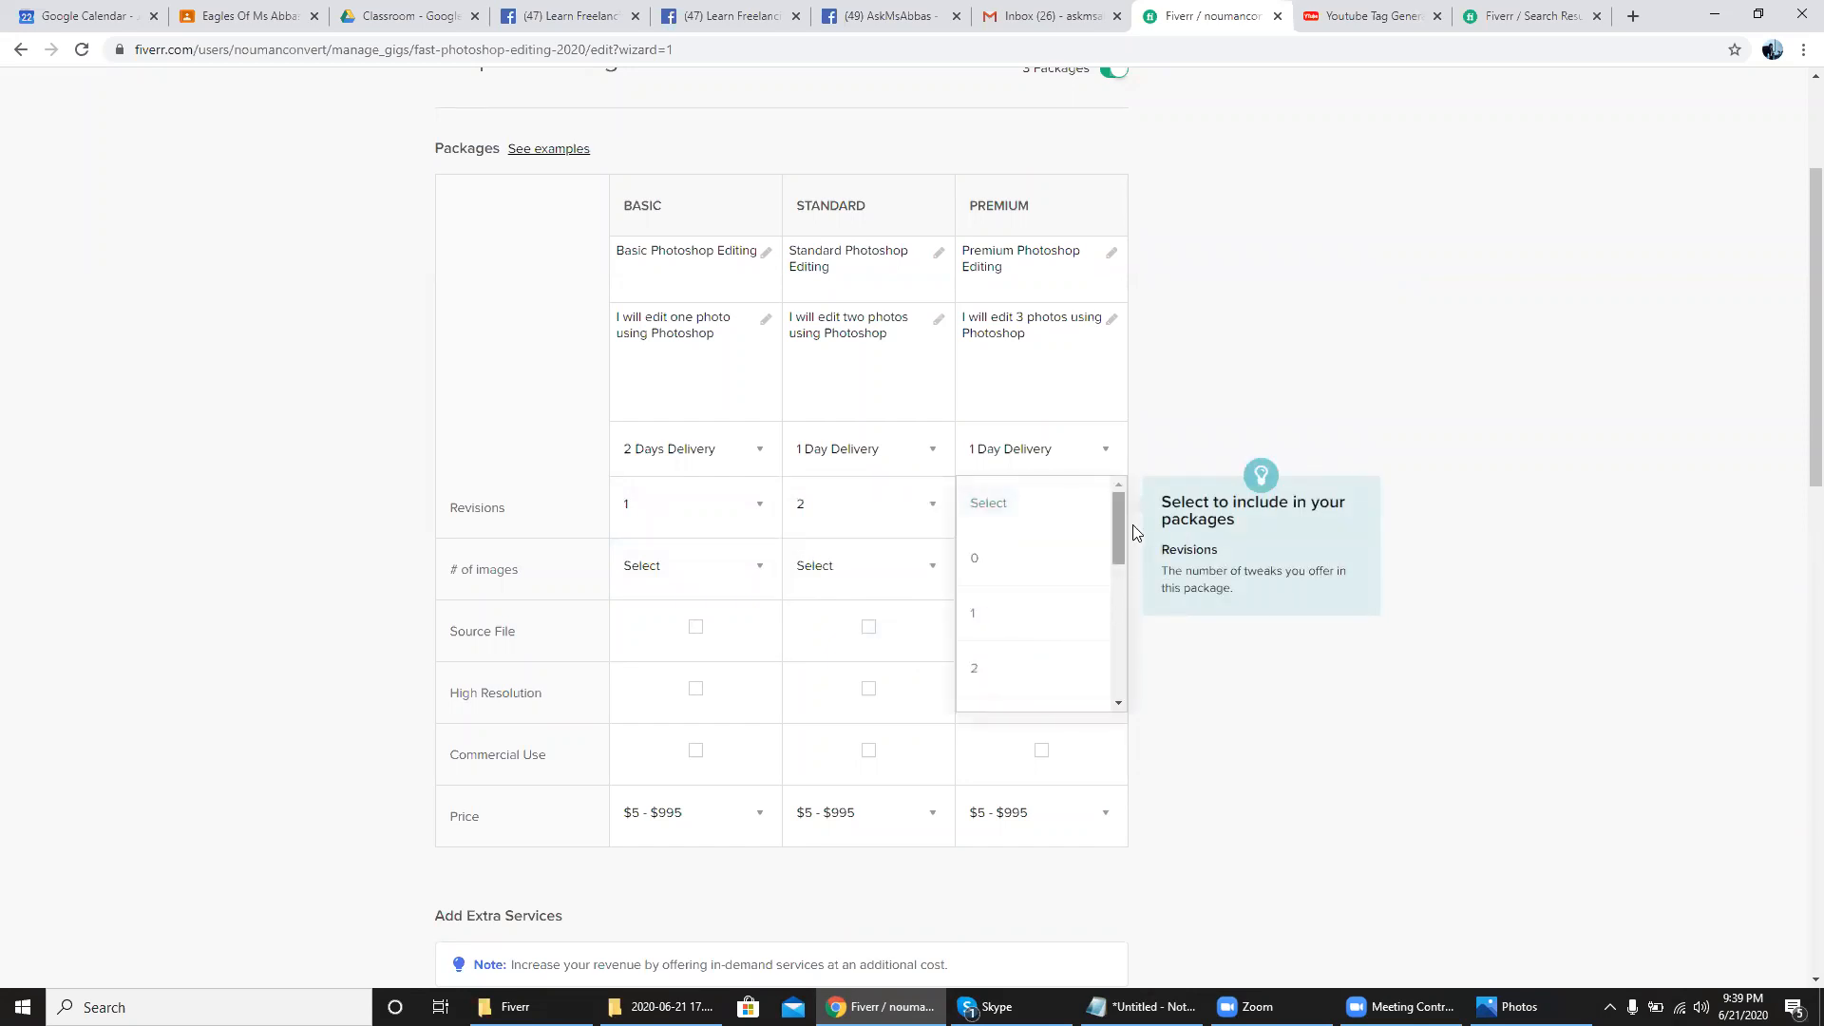
pyautogui.scroll(-1, 1042, 652)
pyautogui.click(1030, 652)
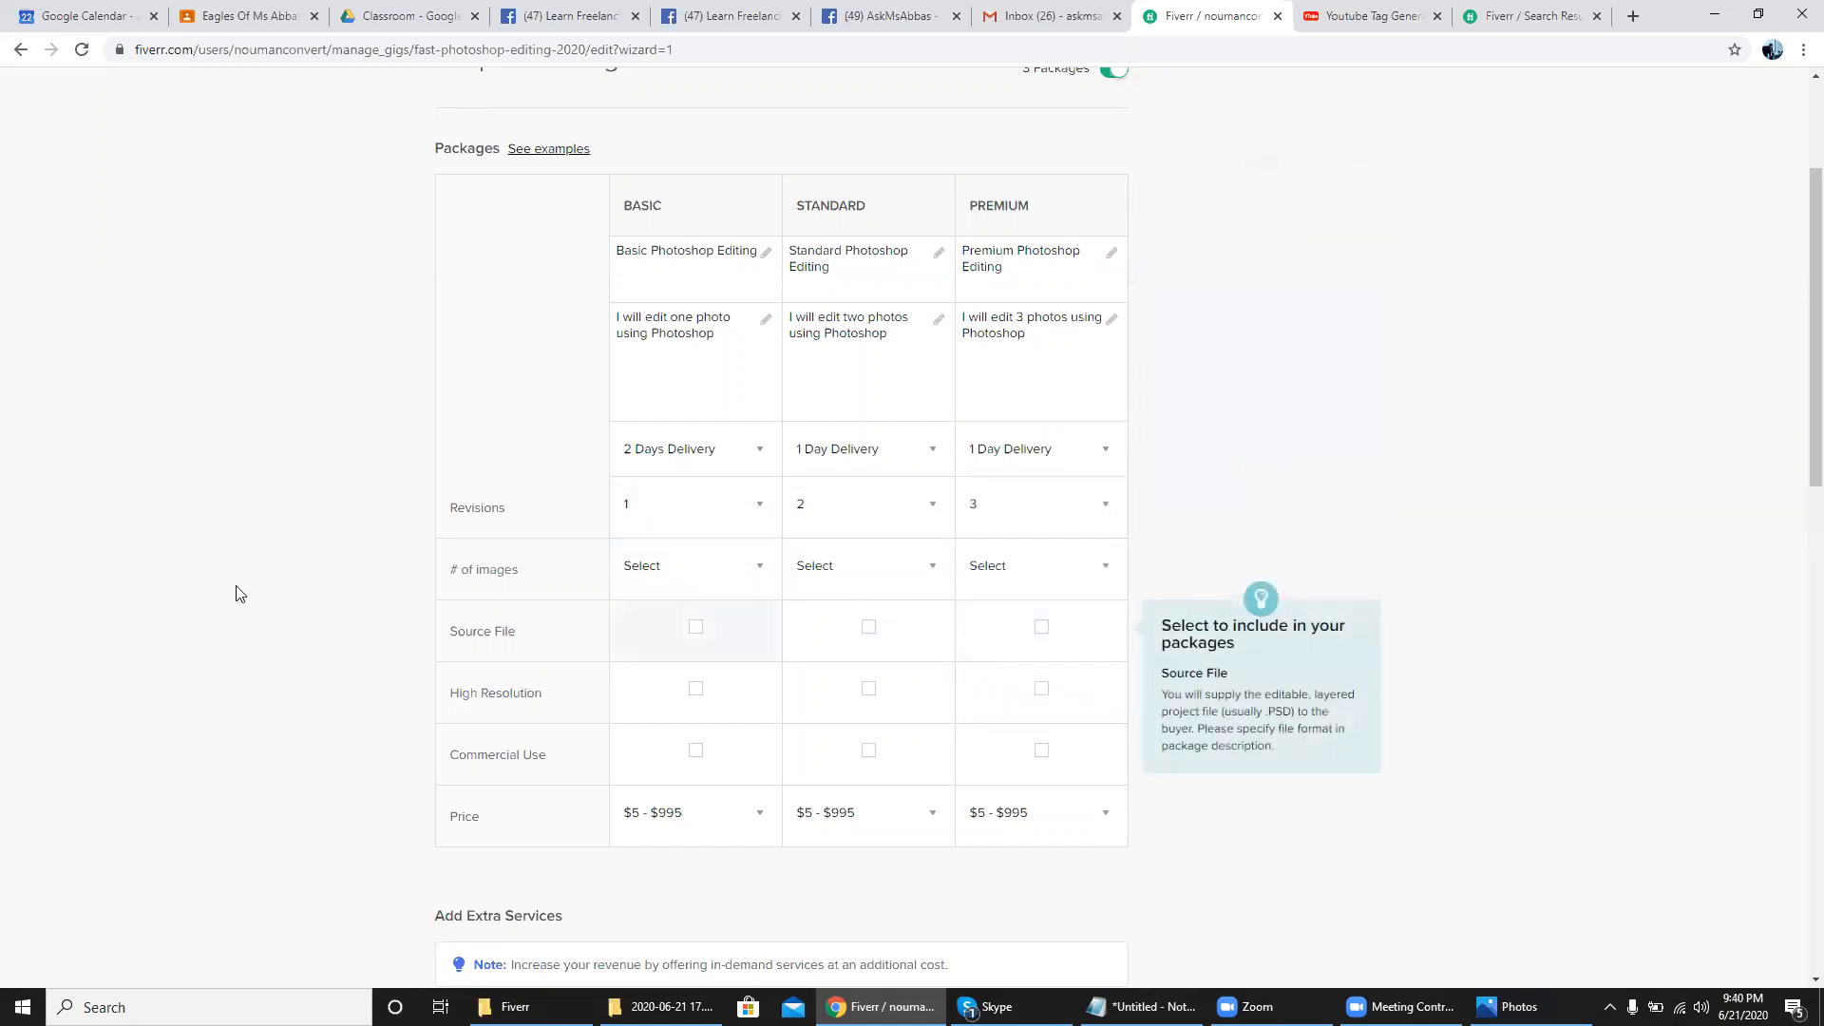
# Step: Set the number of images to 1 for Basic, 2 for Standard and 3 for Premium
pyautogui.click(709, 574)
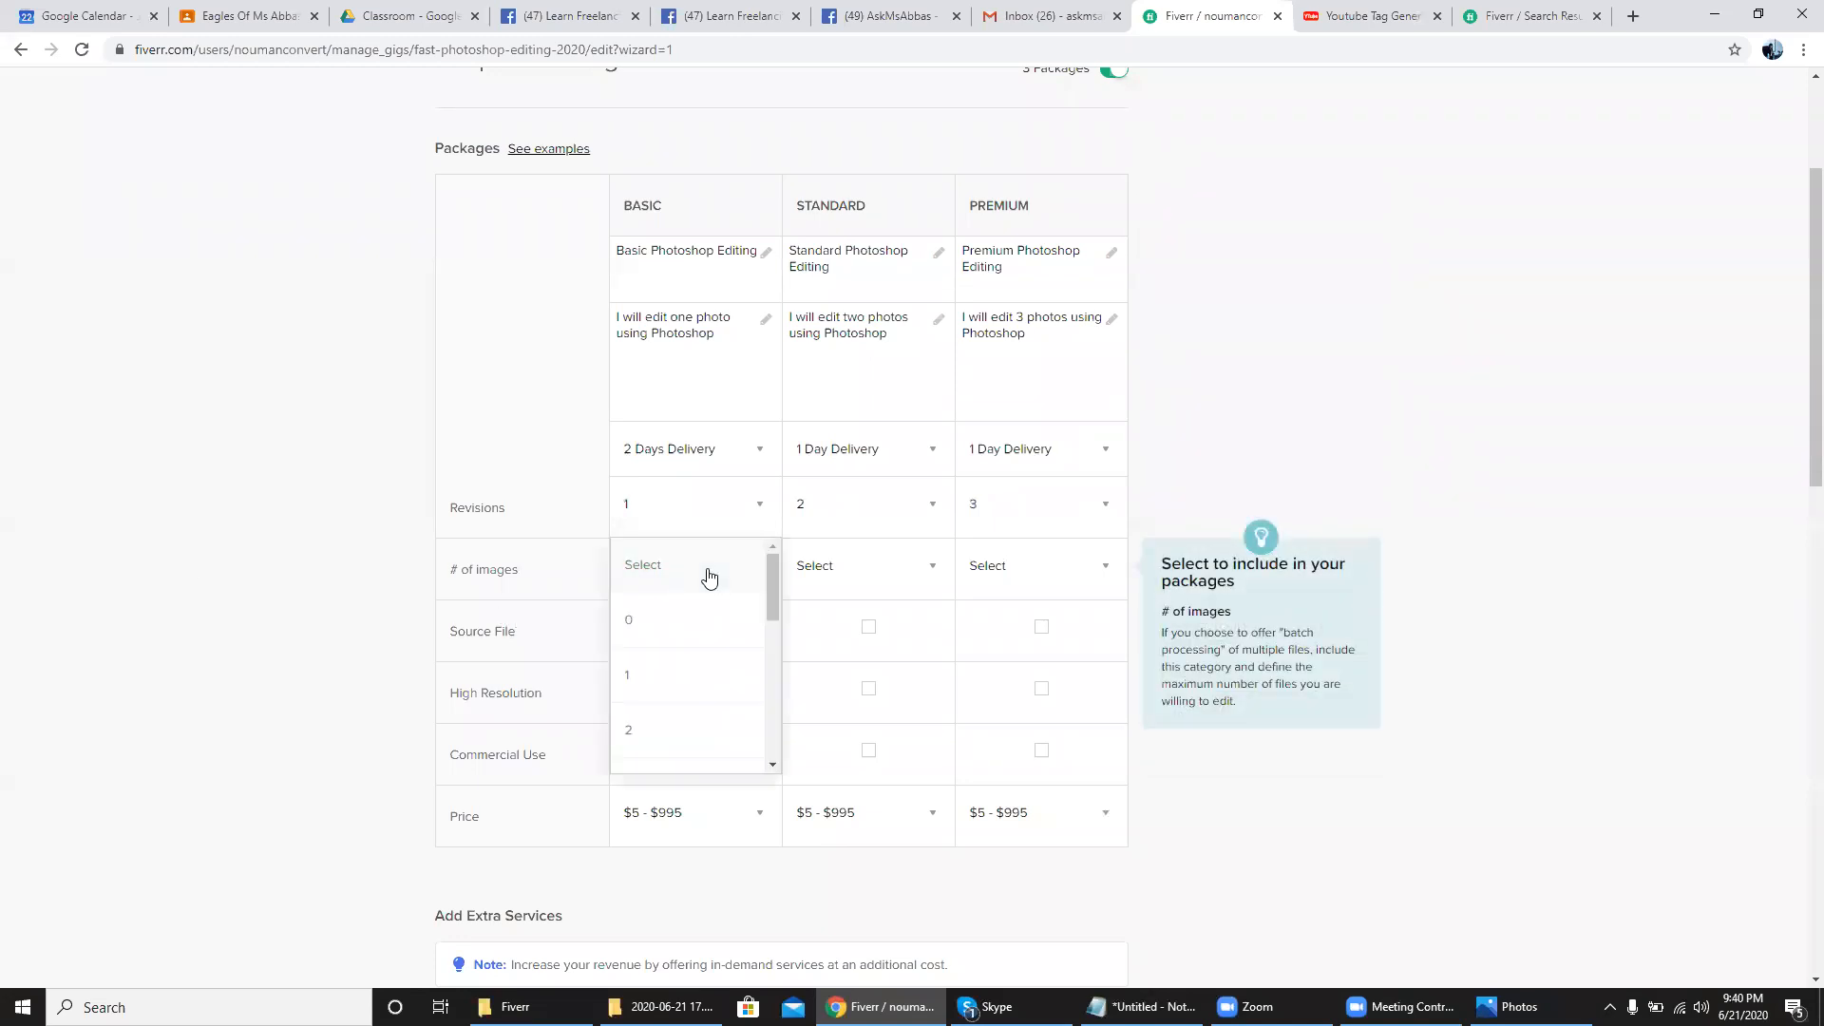
pyautogui.click(694, 674)
pyautogui.click(867, 565)
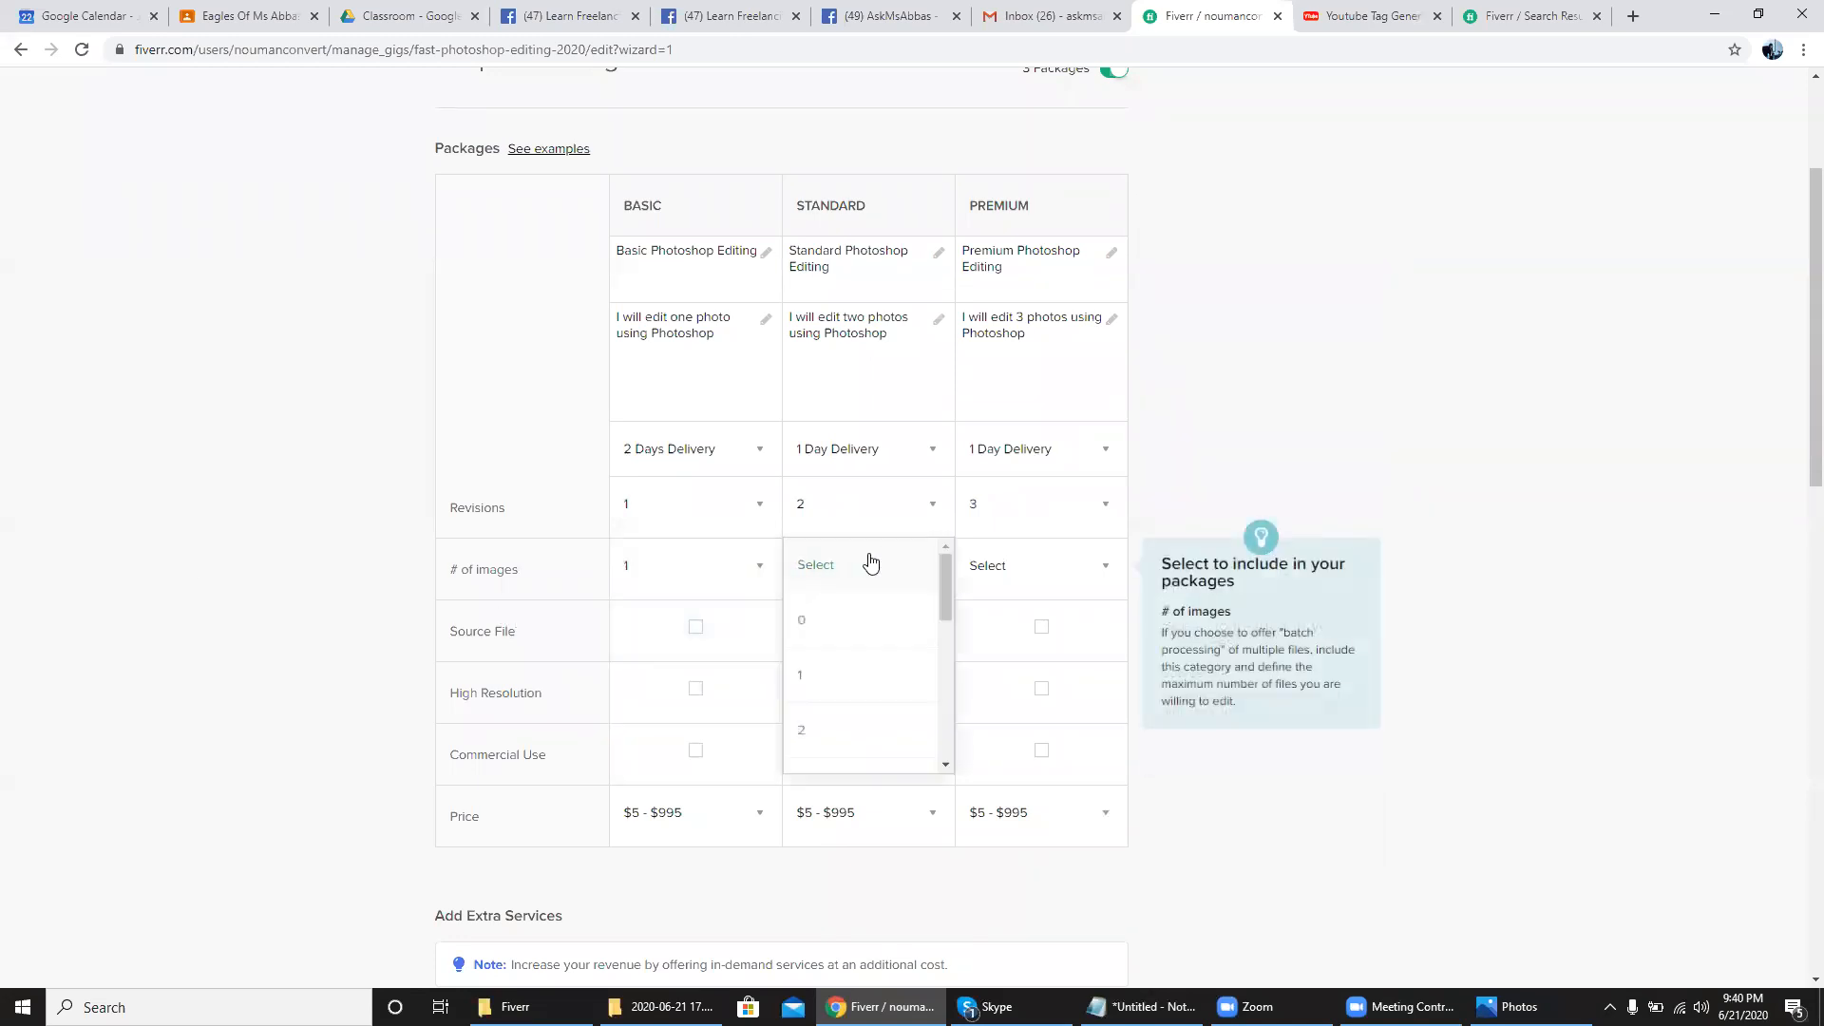
pyautogui.click(857, 725)
pyautogui.click(1024, 571)
pyautogui.scroll(-2, 1077, 725)
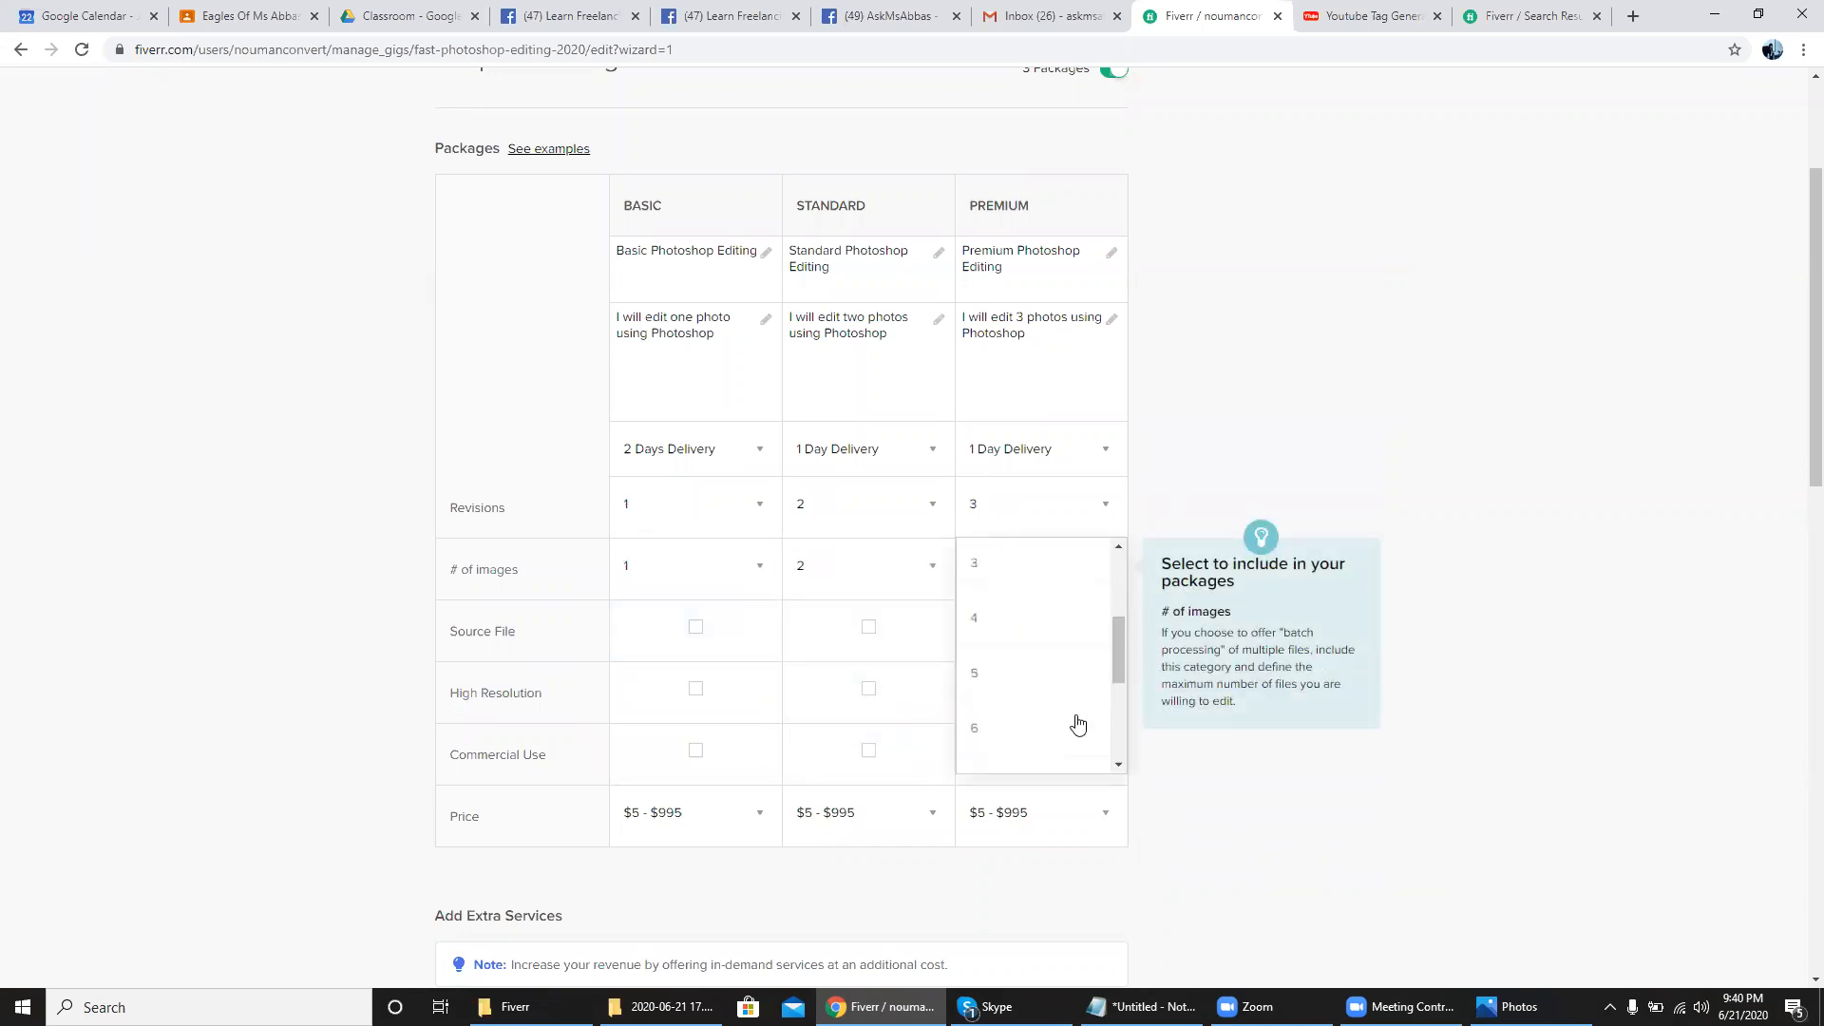
pyautogui.click(379, 657)
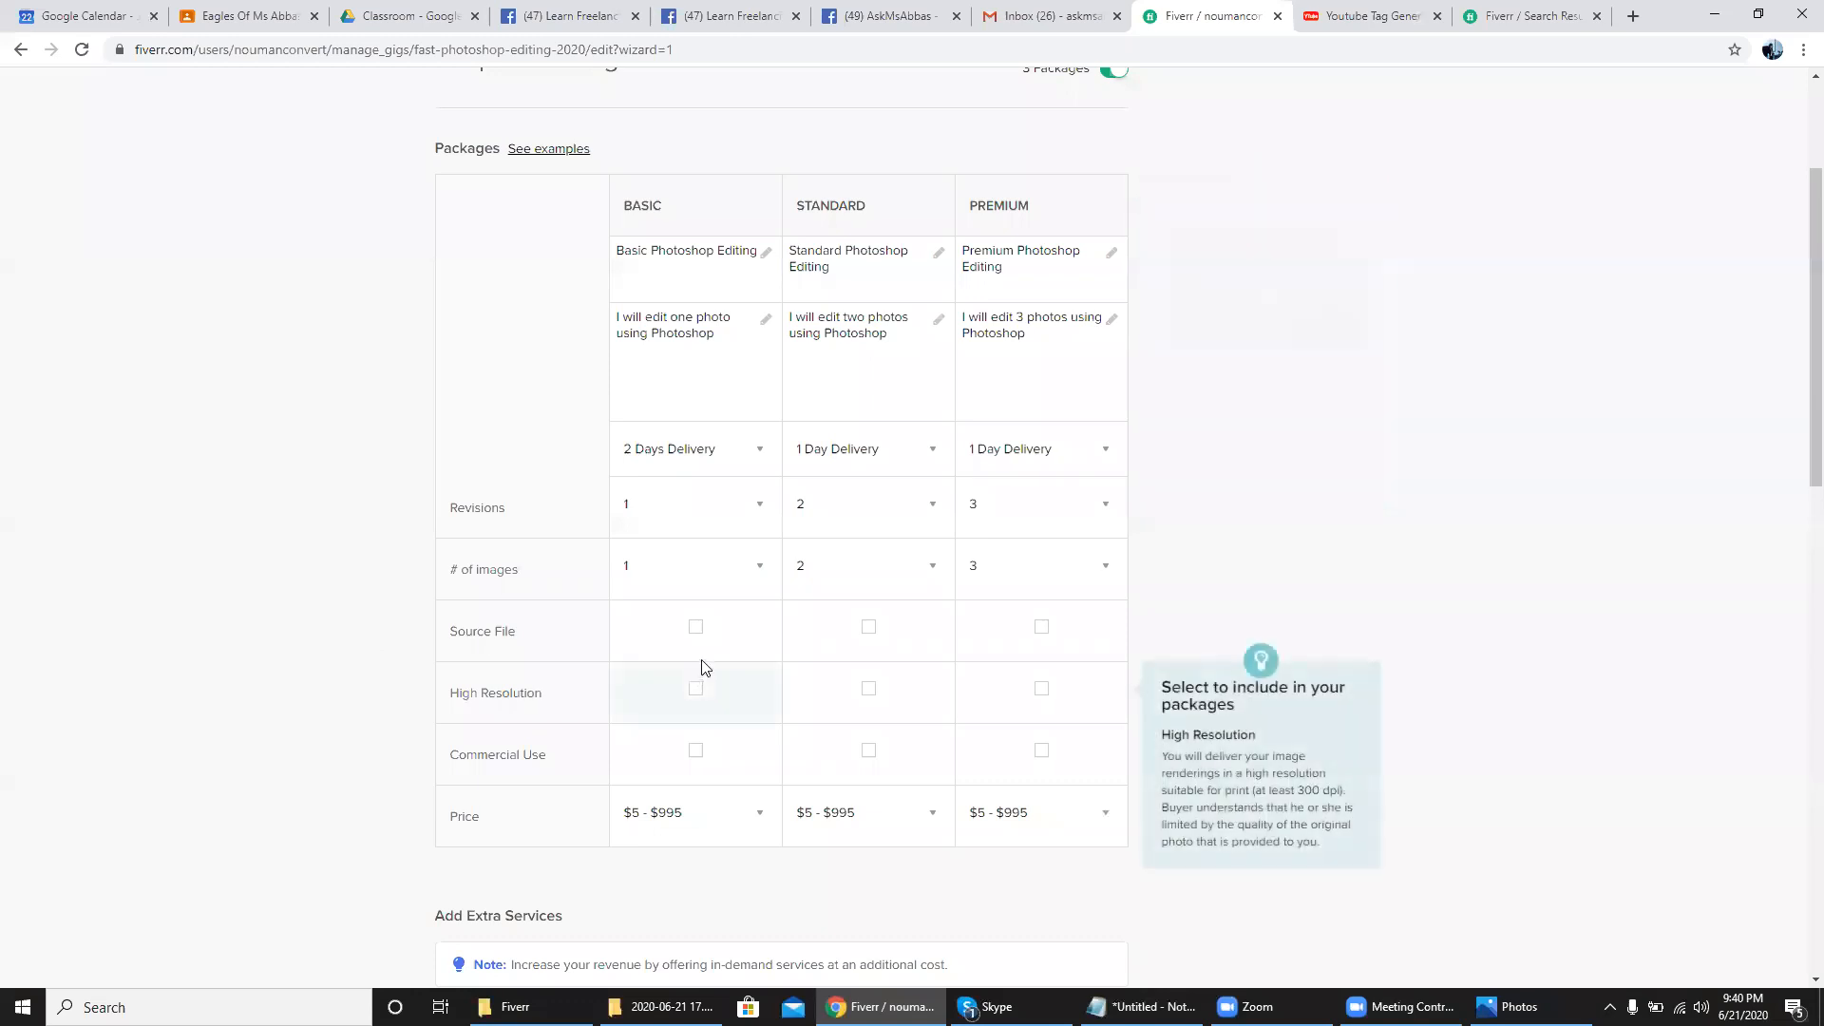
# Step: Include the source file in the Standard and Premium packages and high resolution in all three packages
pyautogui.click(870, 632)
pyautogui.click(1037, 631)
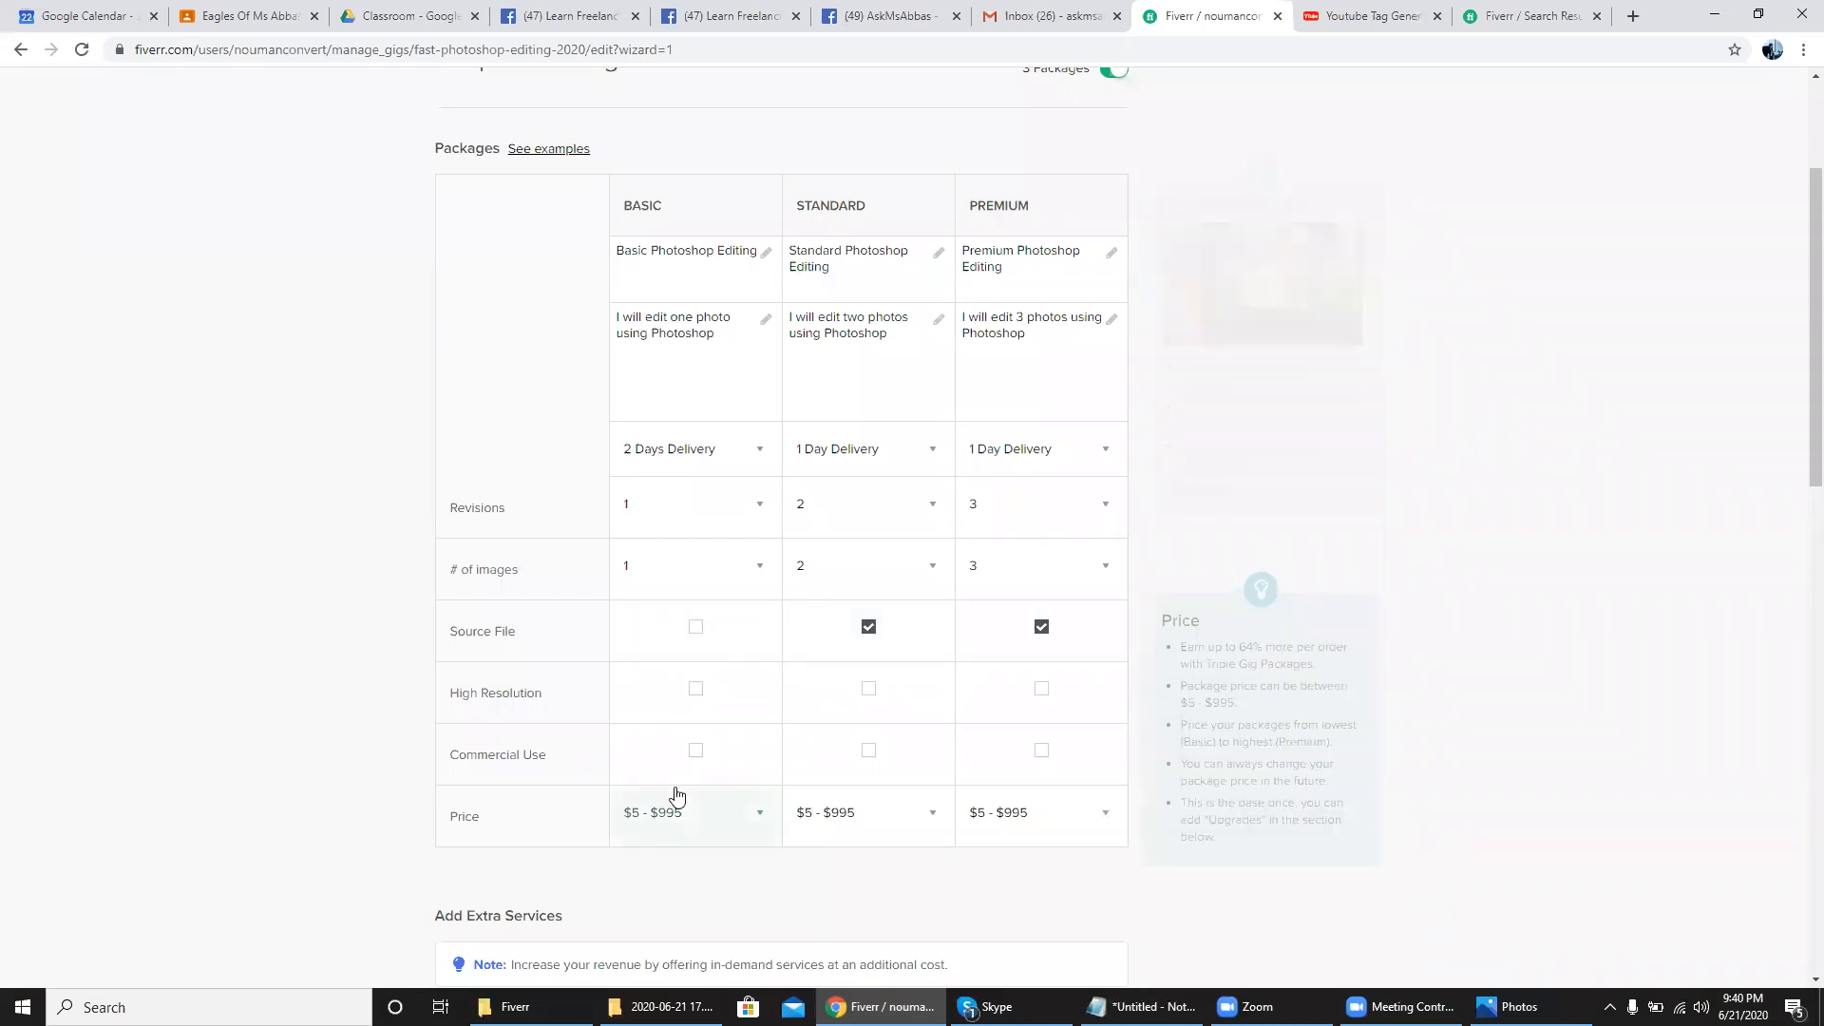
pyautogui.click(694, 693)
pyautogui.click(867, 693)
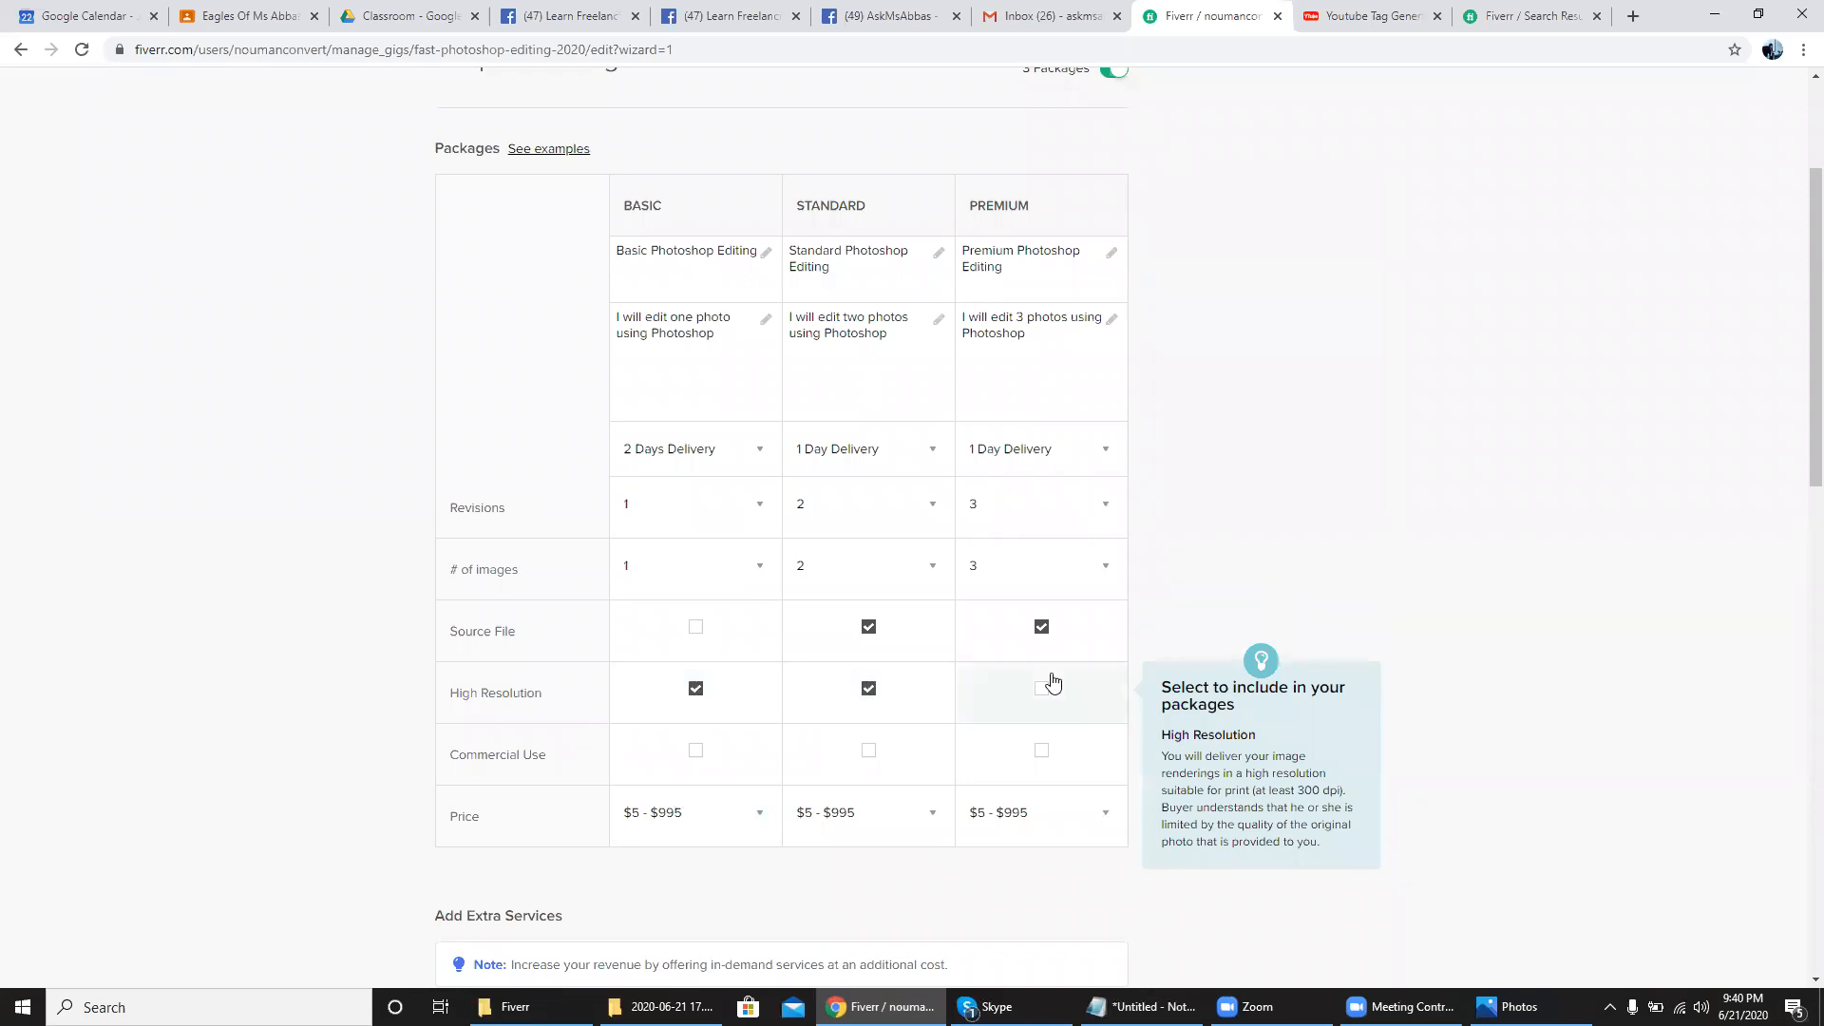
pyautogui.click(1039, 699)
# Step: Include commercial use in the Basic, Standard and Premium packages
pyautogui.click(686, 757)
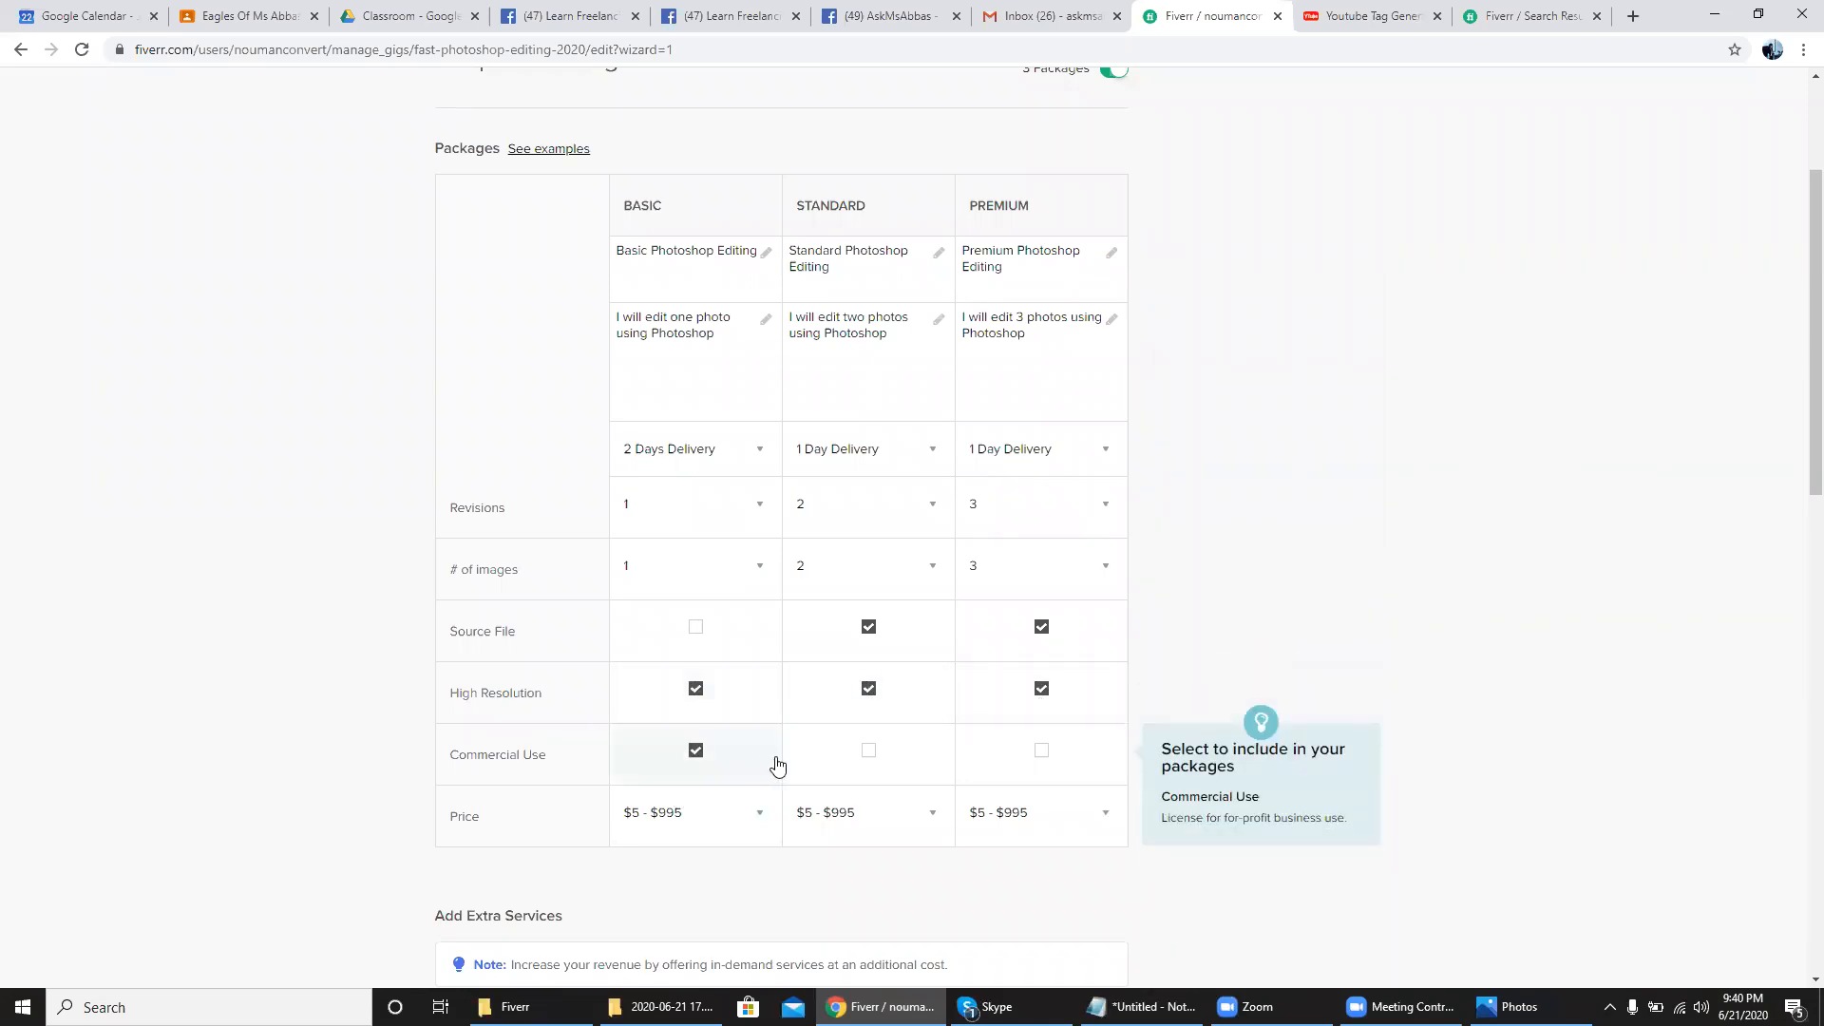
pyautogui.click(872, 755)
pyautogui.click(1035, 753)
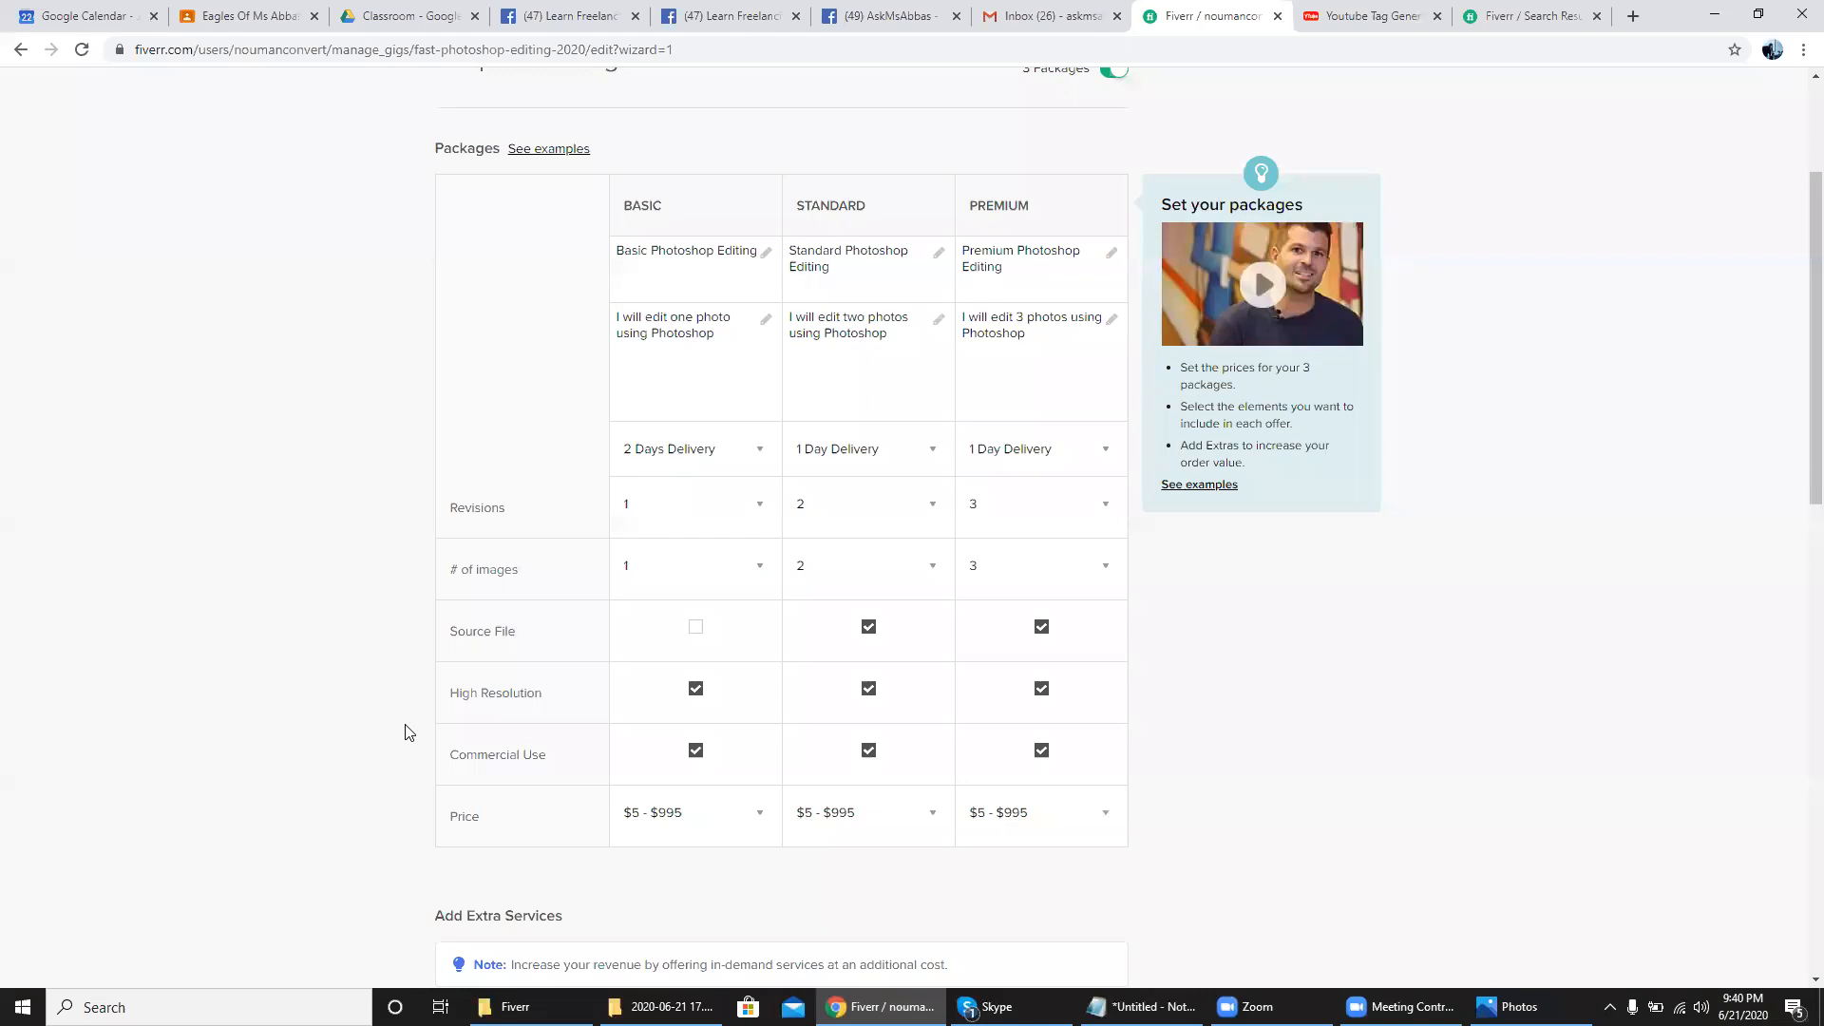
# Step: Set the package prices to $5 for Basic, $10 for Standard and $15 for Premium
pyautogui.scroll(-4, 406, 731)
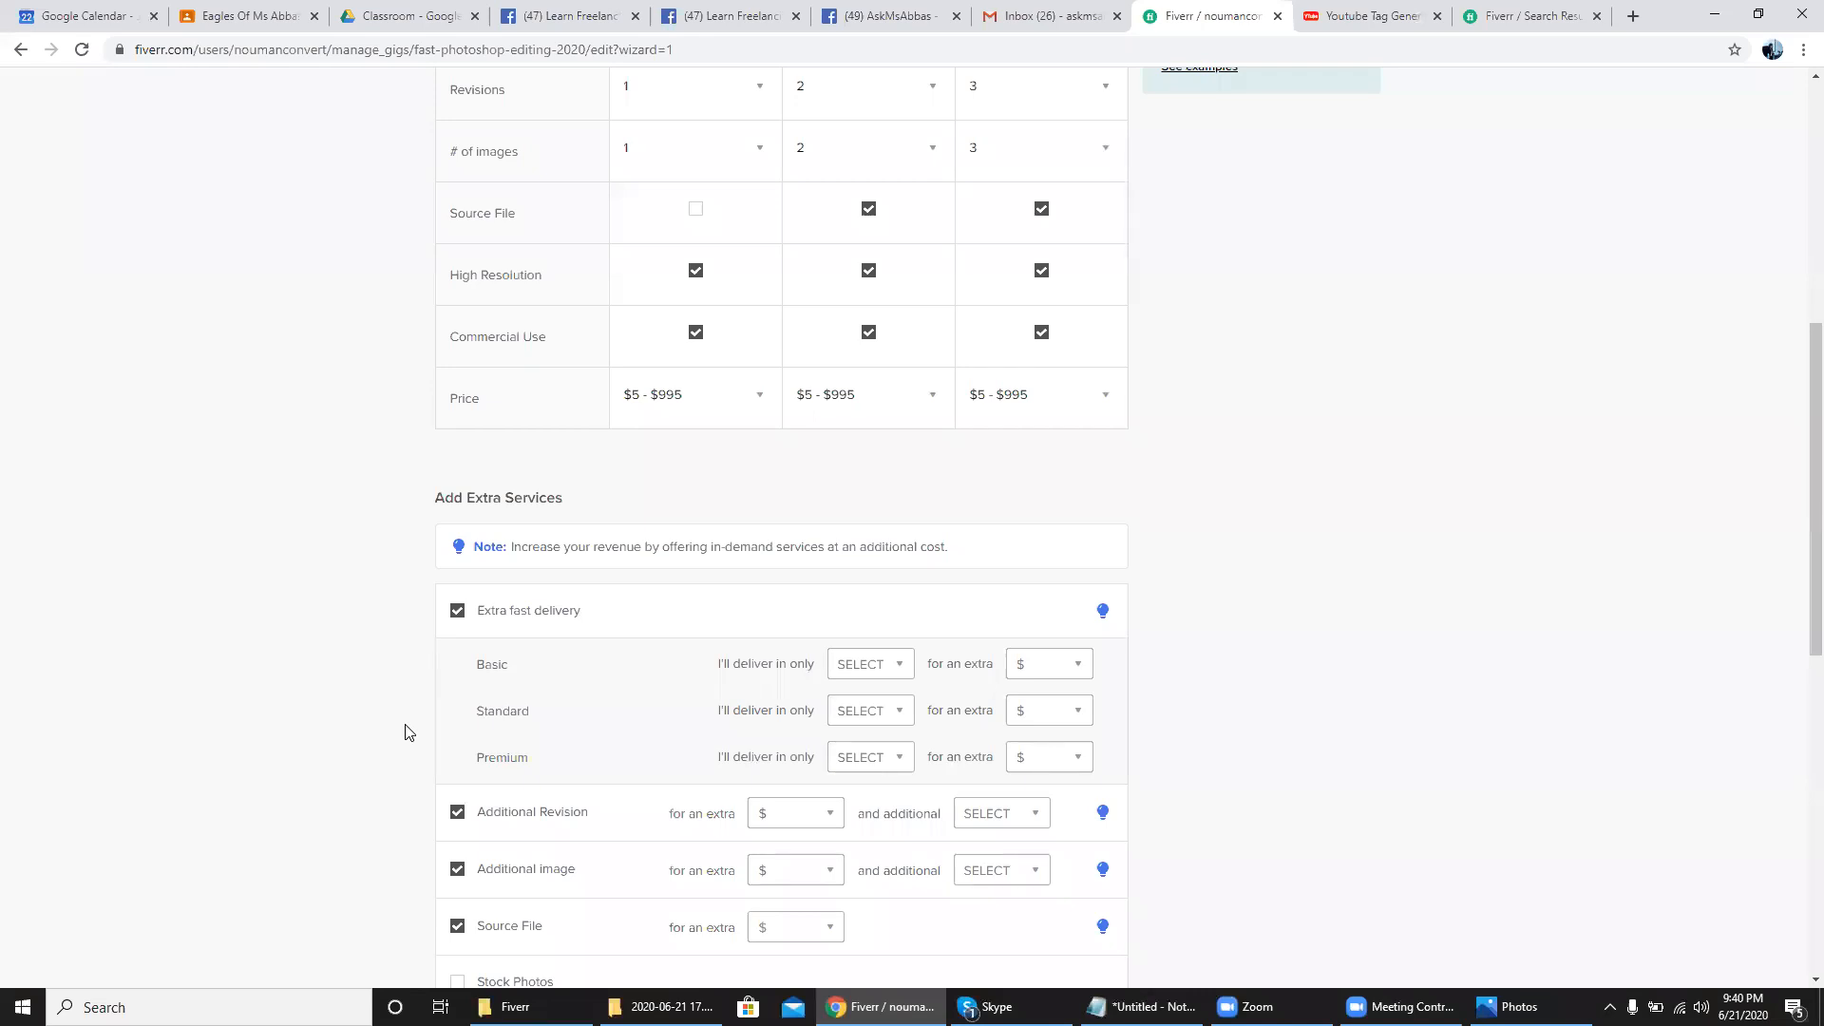
pyautogui.click(675, 393)
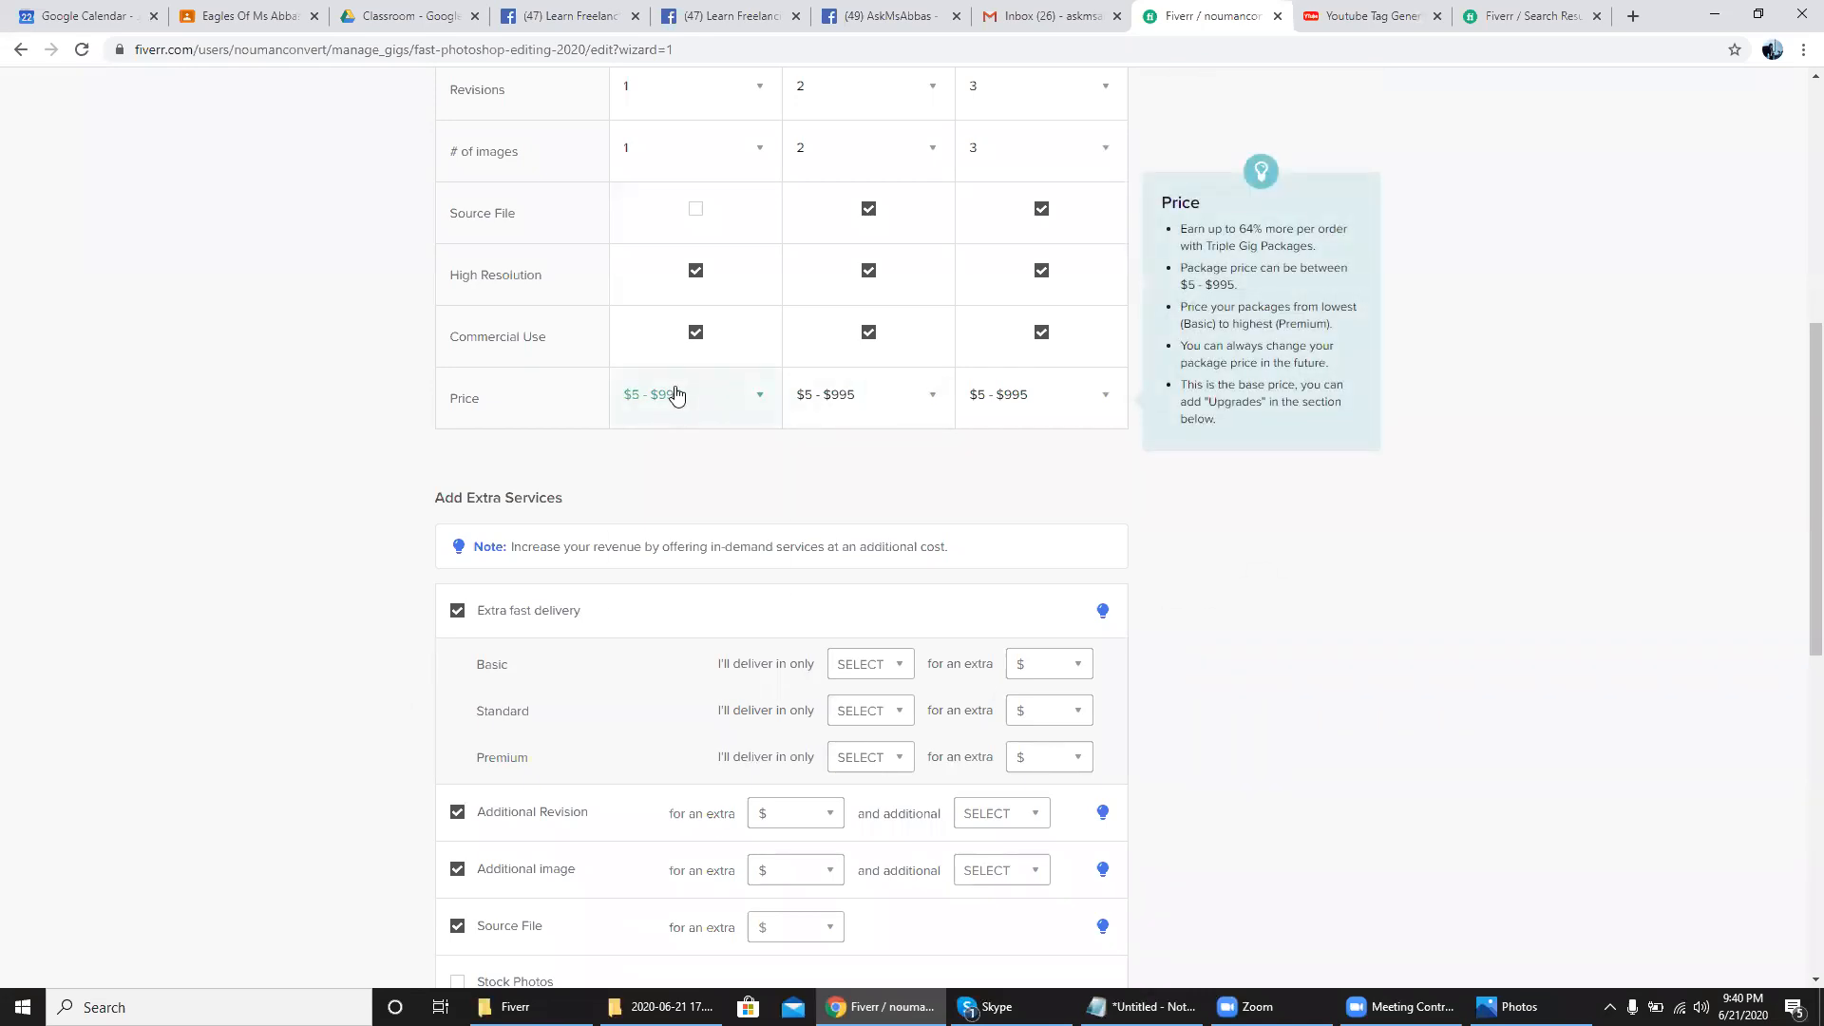
pyautogui.click(677, 395)
pyautogui.click(861, 391)
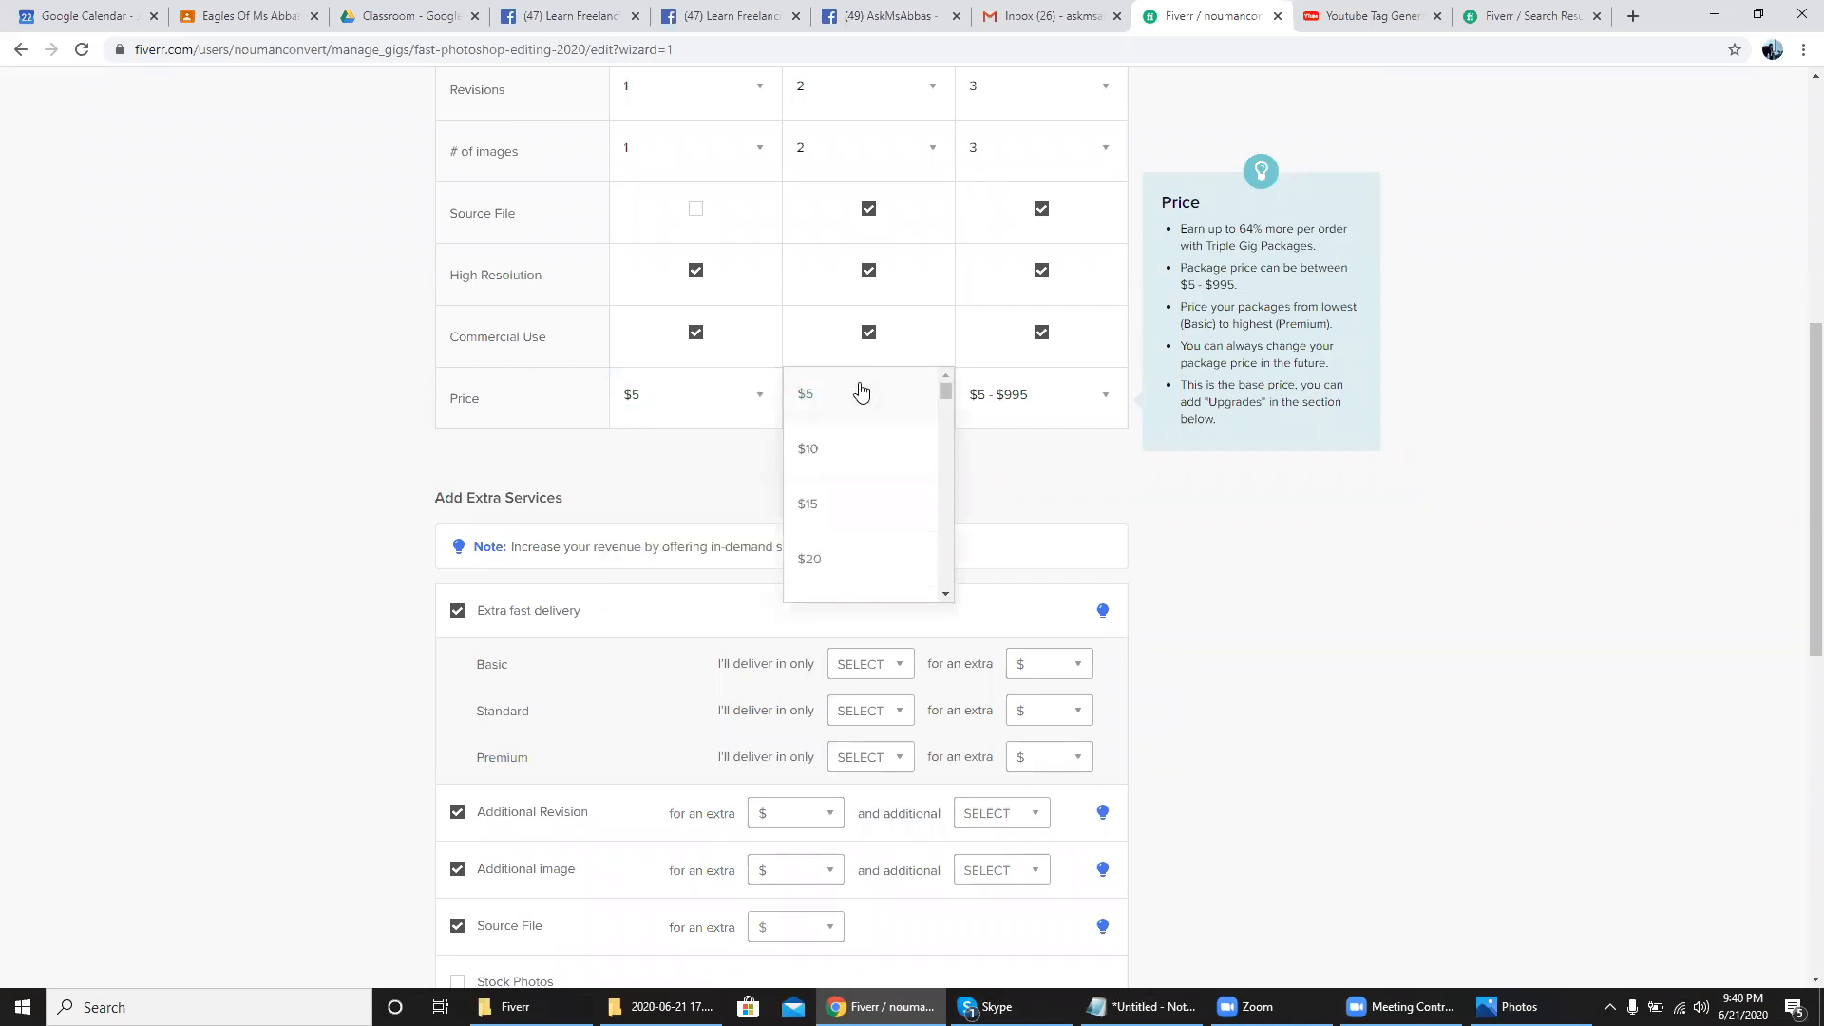
pyautogui.click(815, 449)
pyautogui.click(1032, 412)
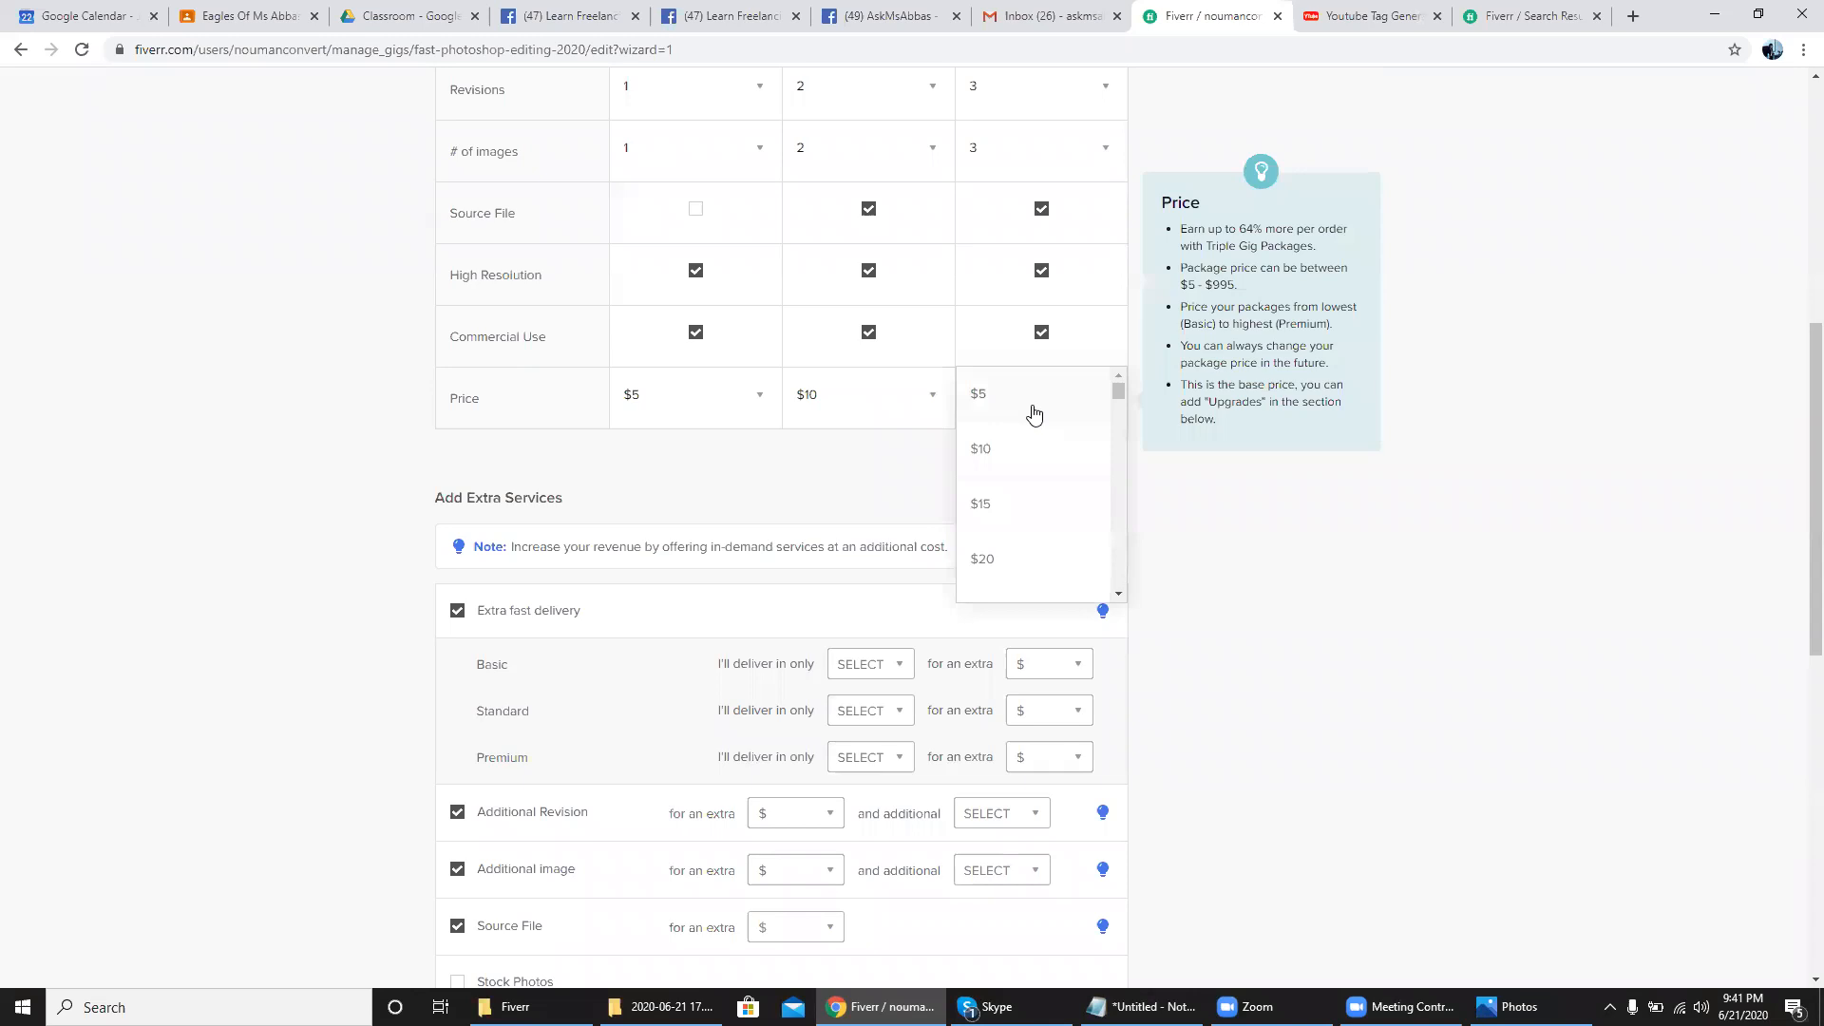
pyautogui.click(1034, 504)
pyautogui.scroll(-1, 80, 596)
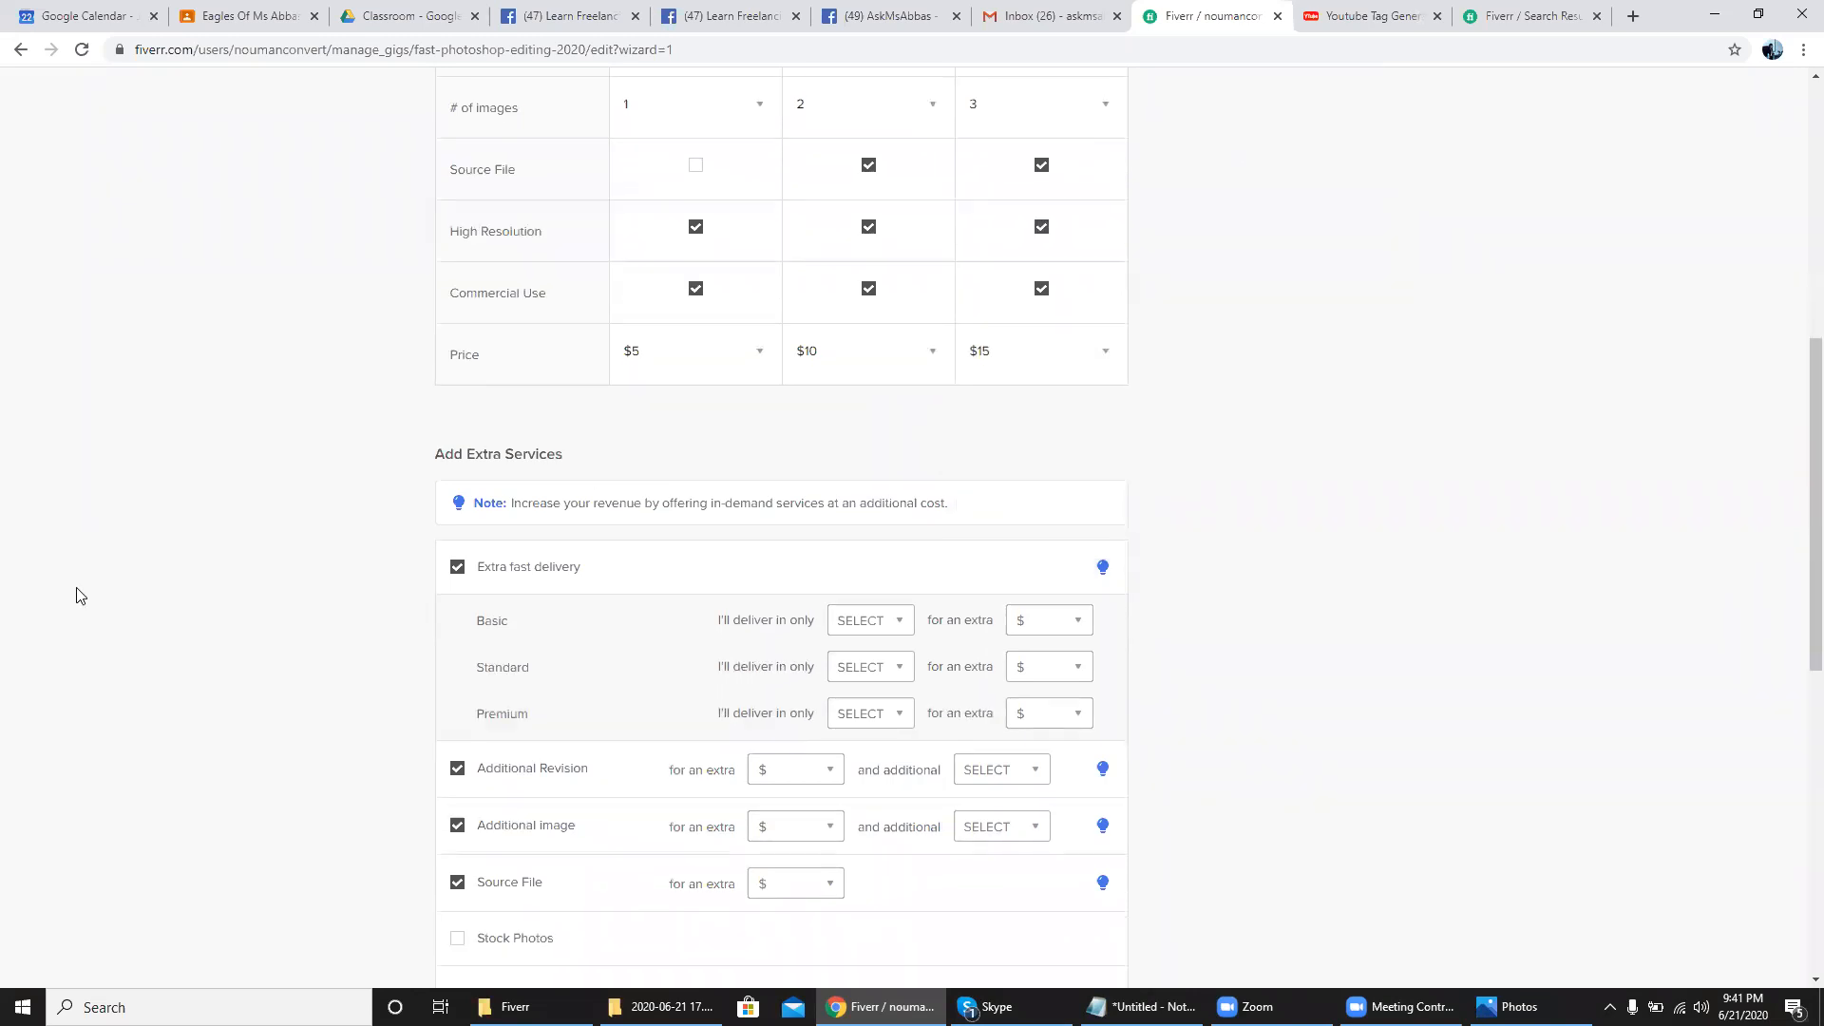
# Step: Turn off the extra fast delivery service in the extra services section
pyautogui.scroll(-2, 80, 596)
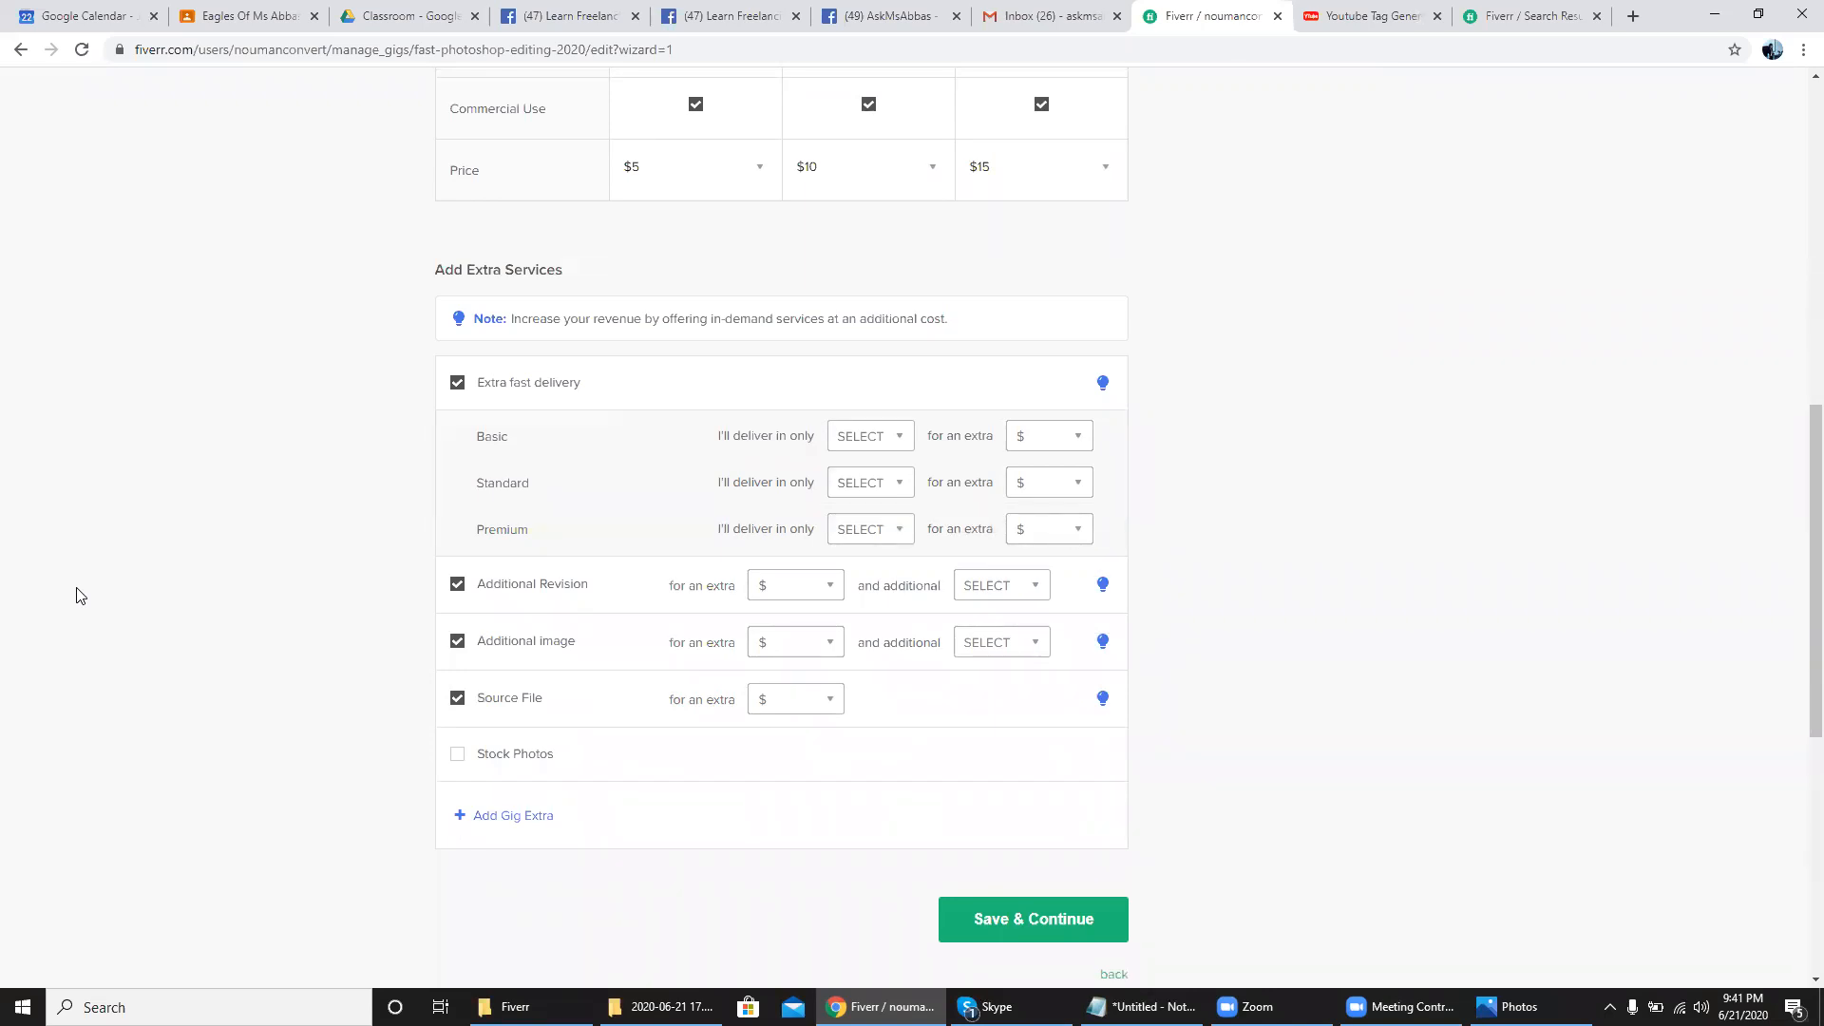
pyautogui.click(860, 437)
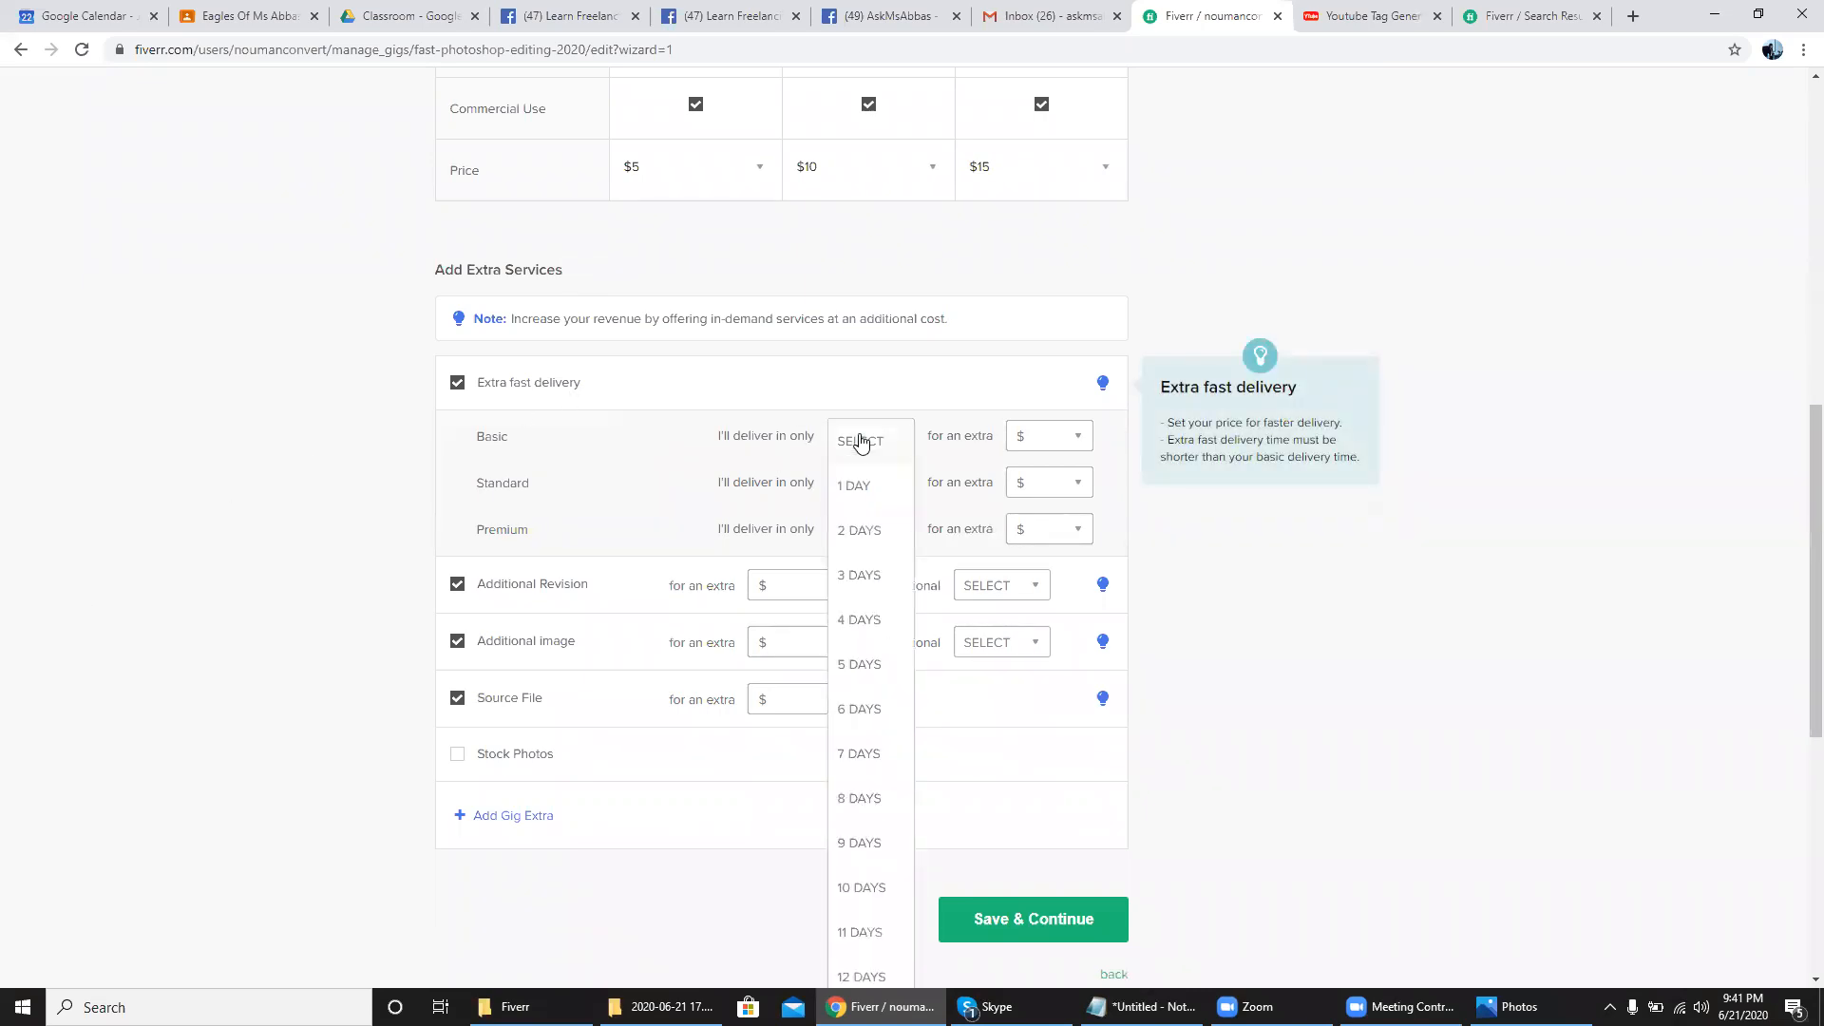
pyautogui.click(457, 384)
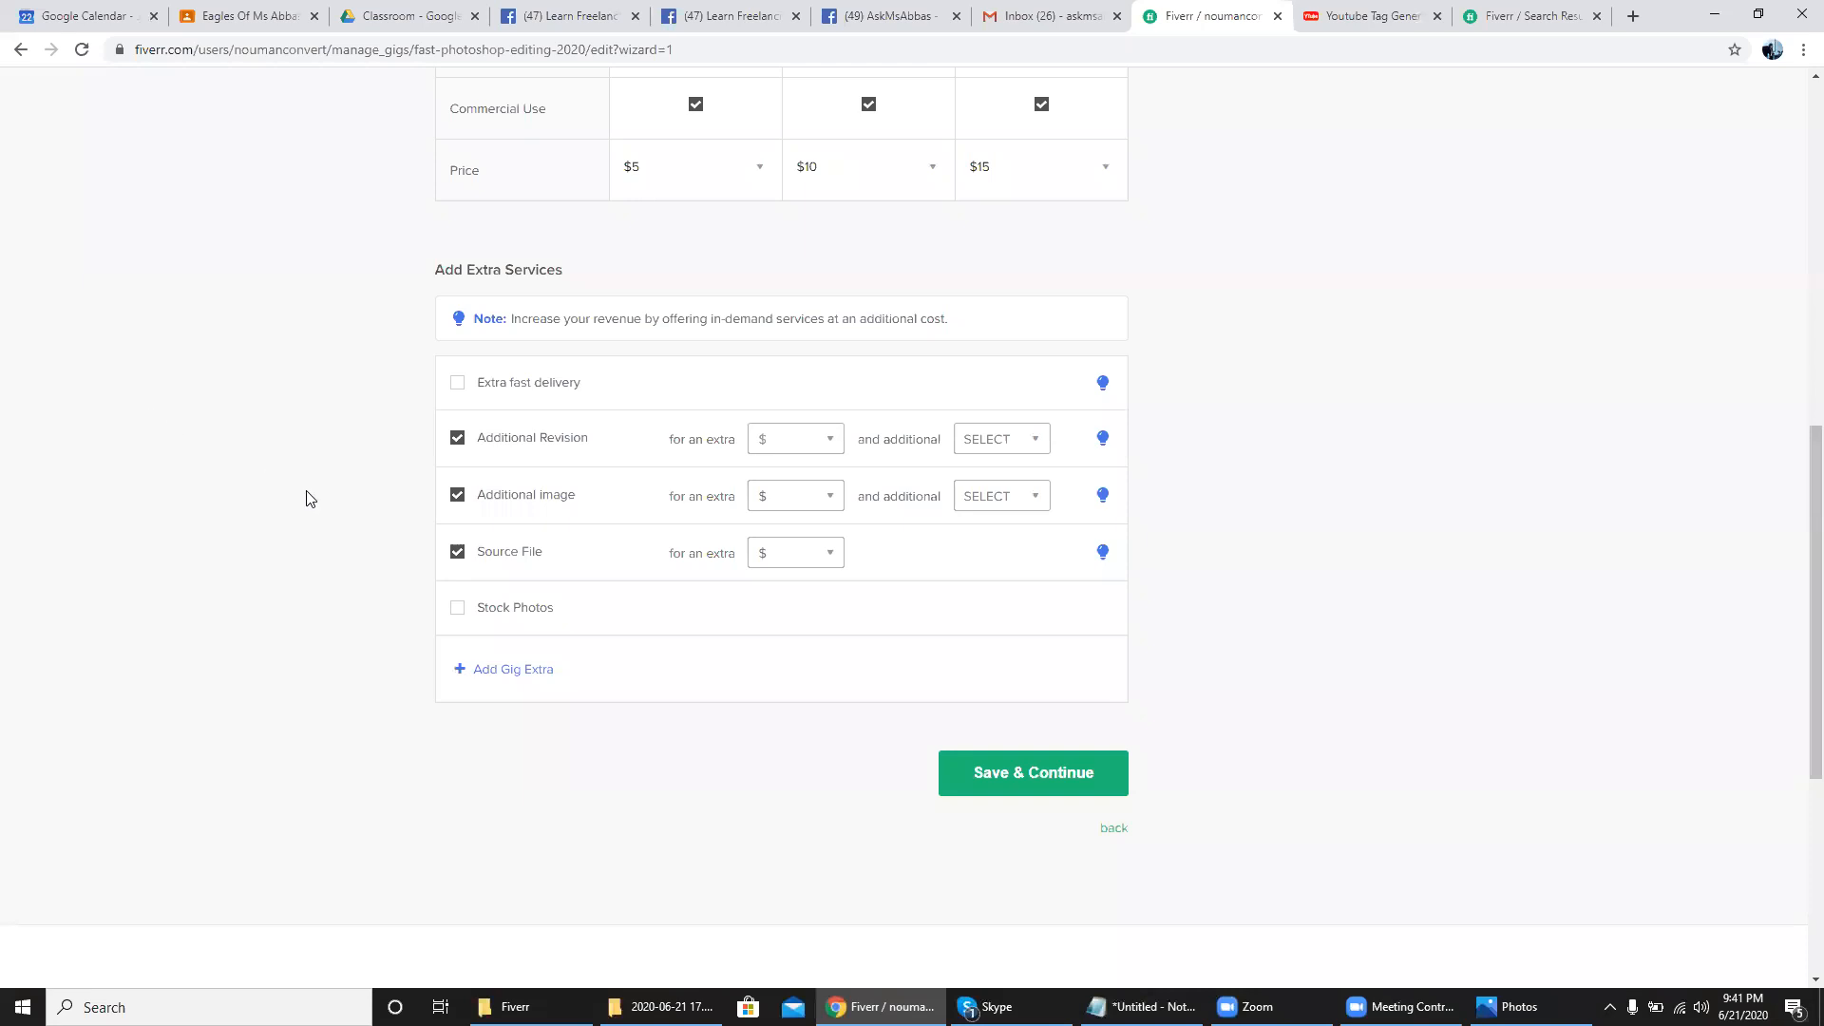
# Step: Price the additional image extra at $5 with 1 additional day and the source file extra at $5
pyautogui.click(799, 513)
pyautogui.click(775, 551)
pyautogui.click(1000, 503)
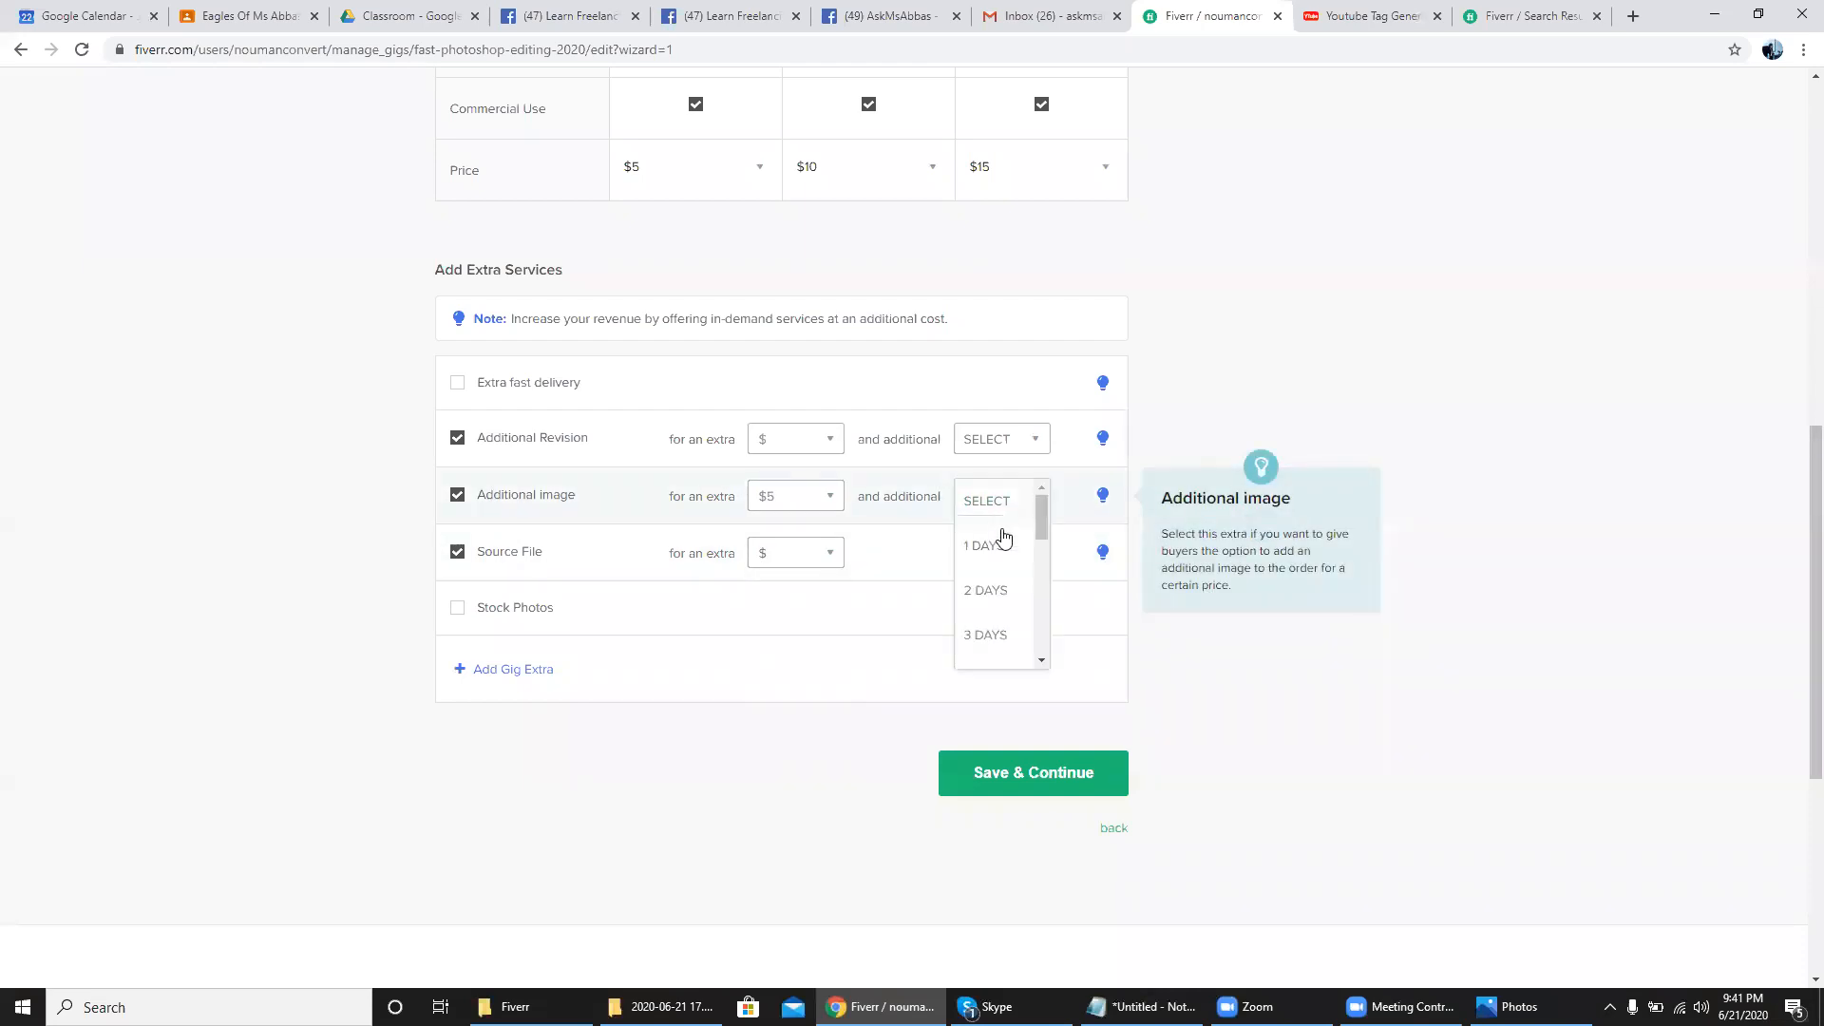
pyautogui.click(1002, 549)
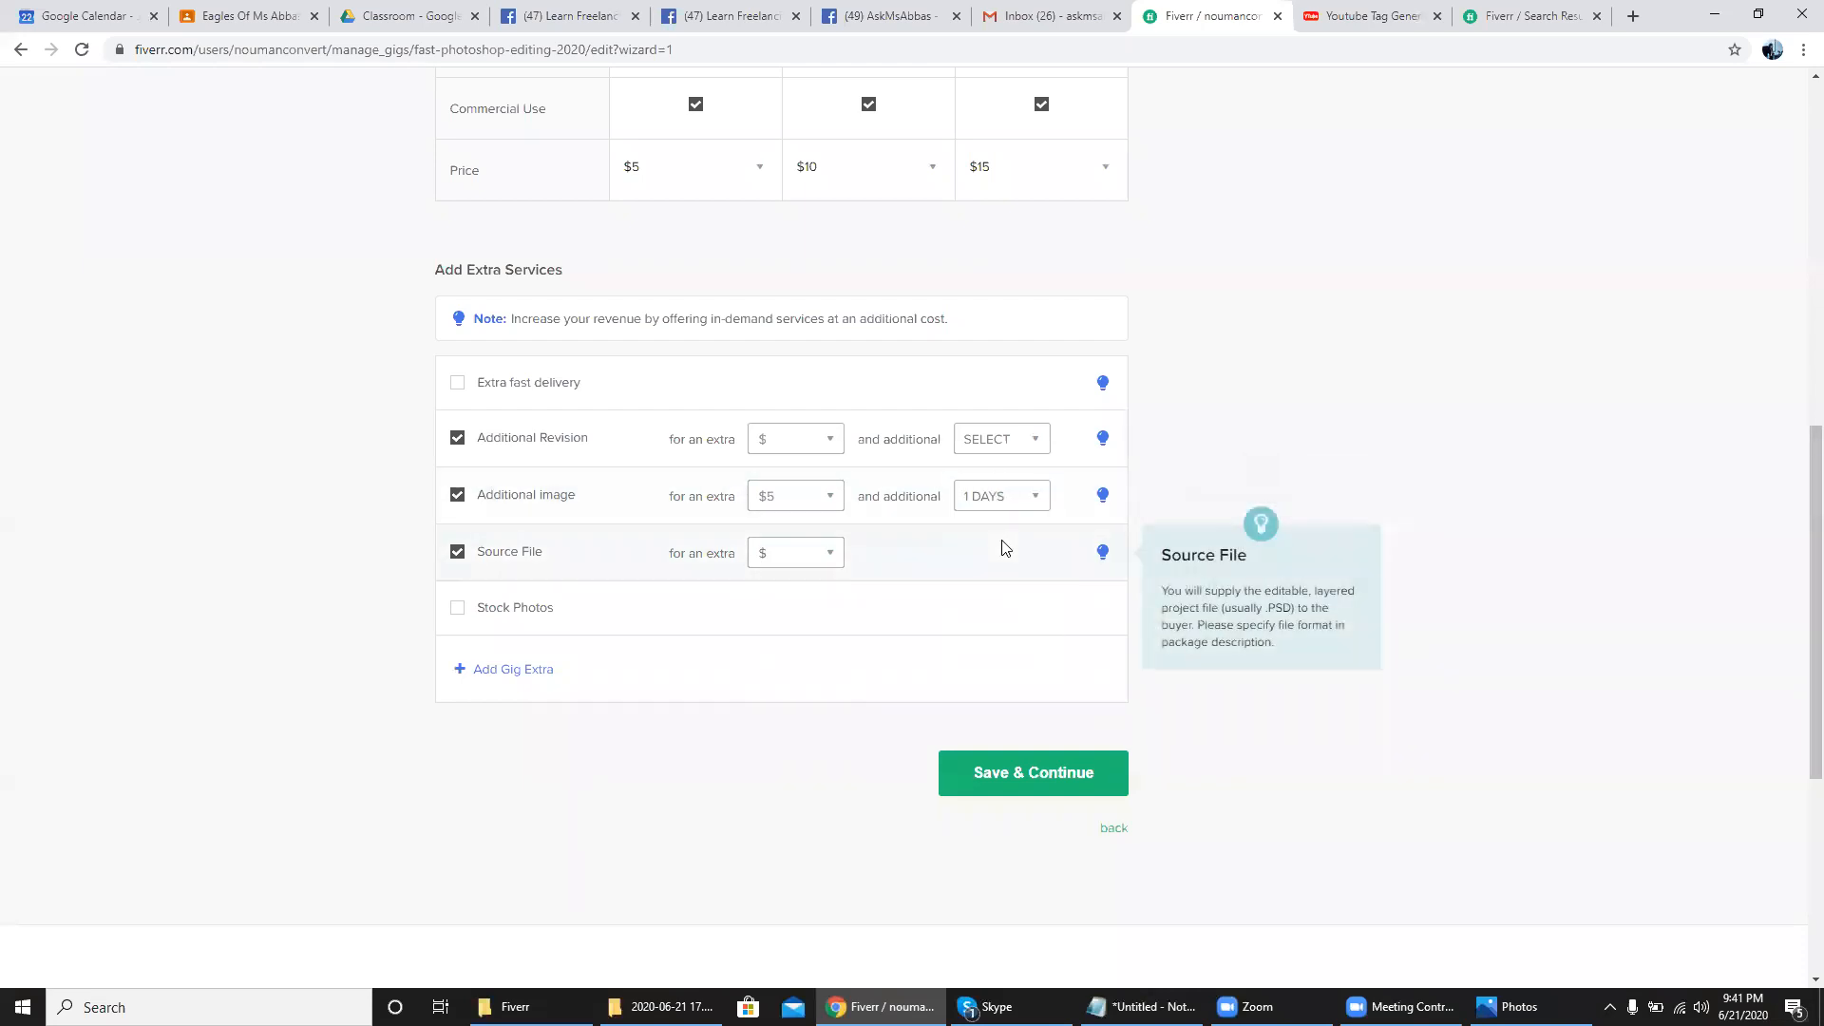
pyautogui.click(817, 560)
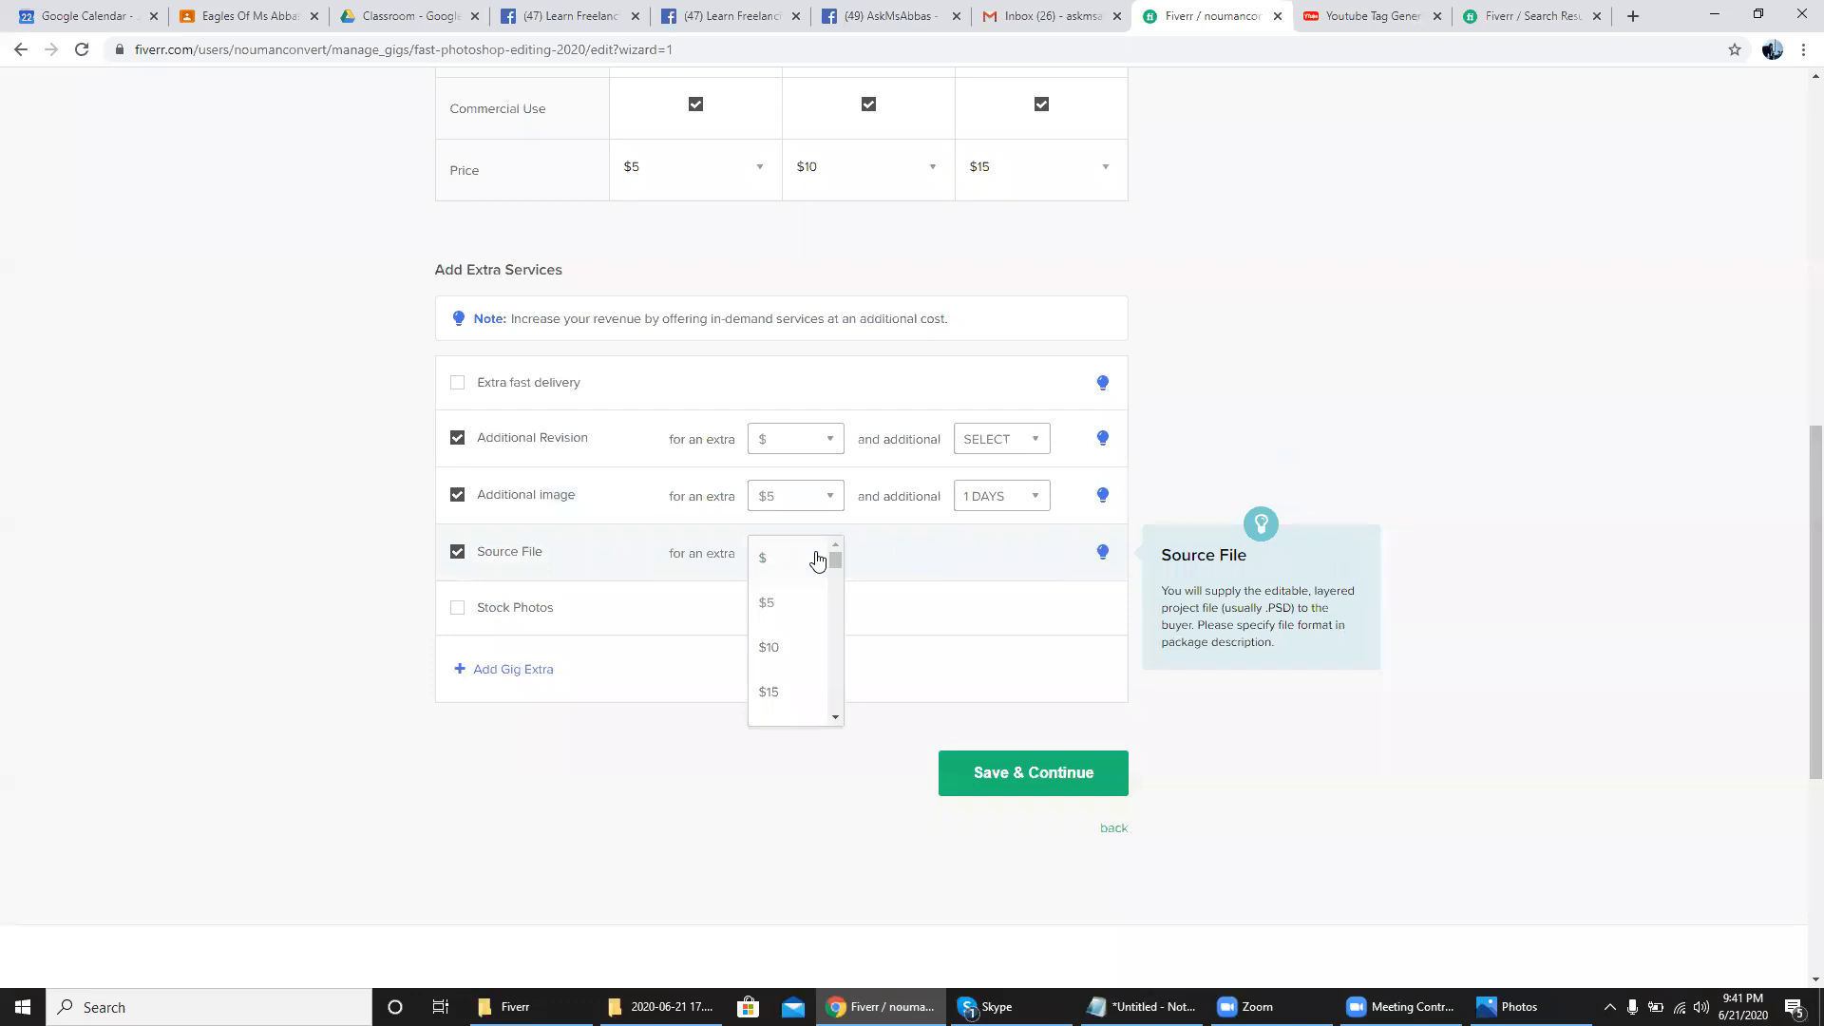
pyautogui.click(785, 602)
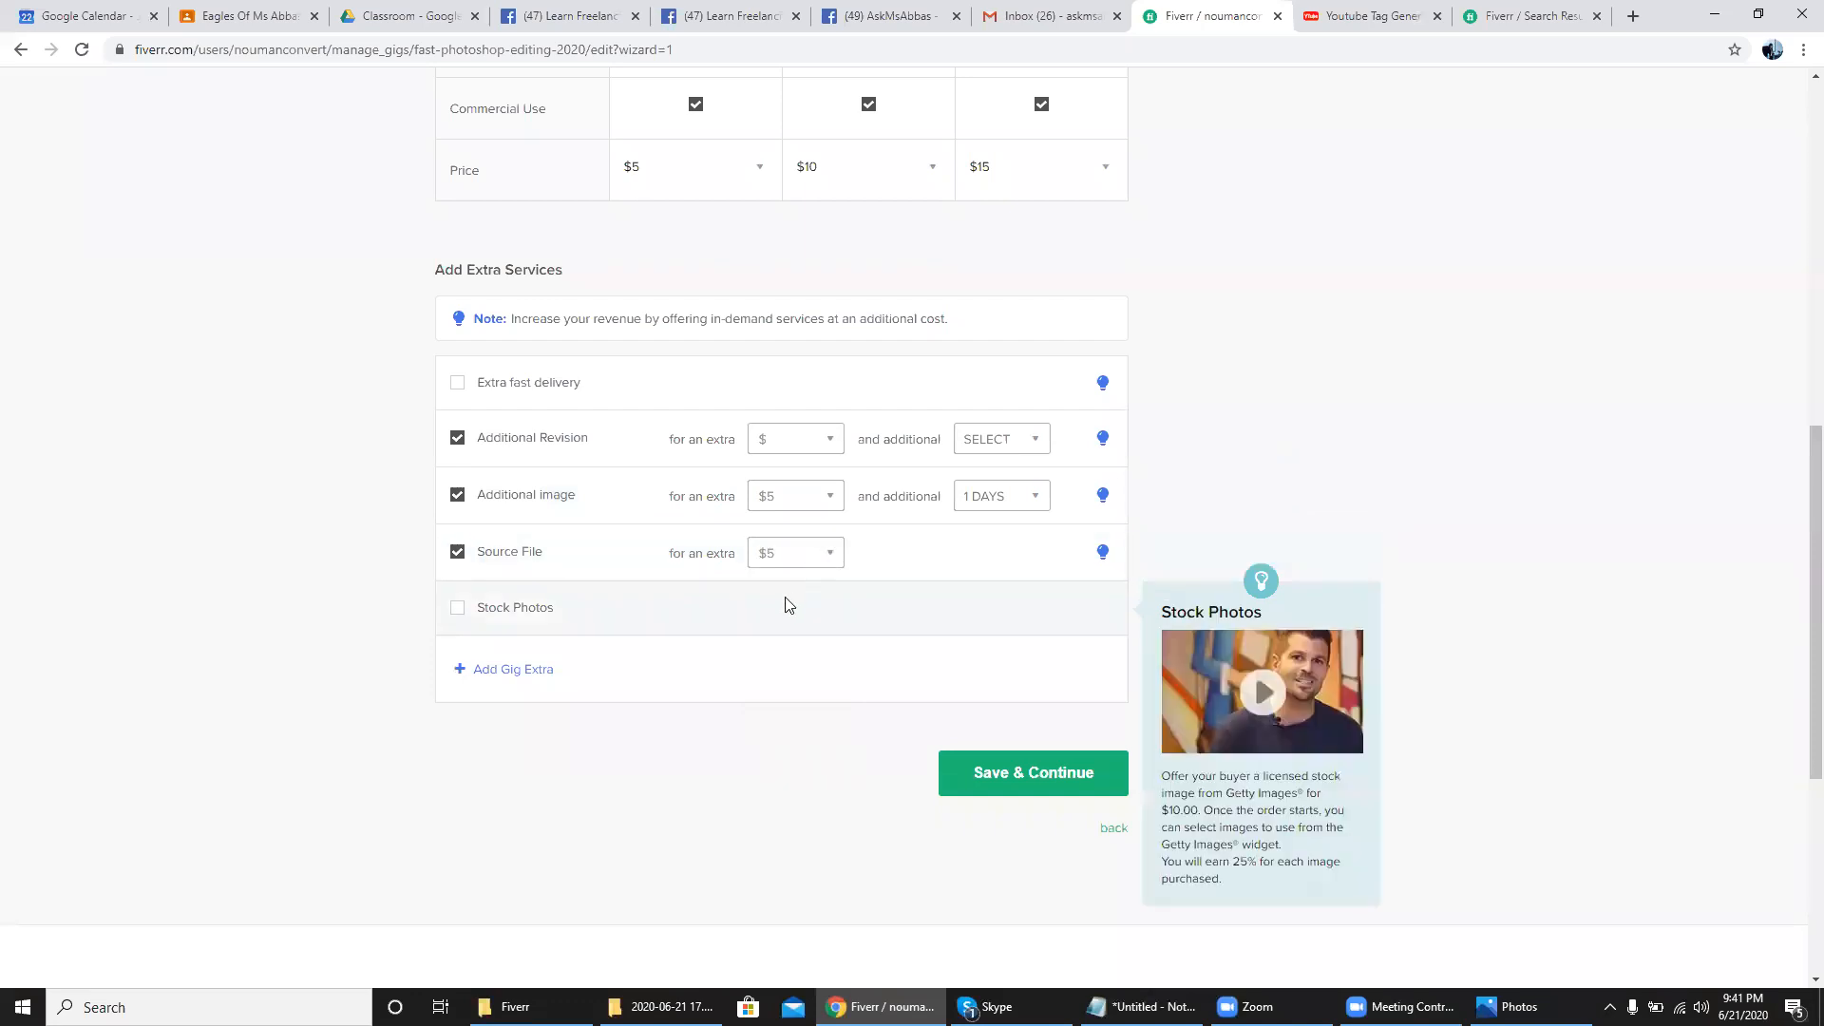
# Step: Add a blank custom gig extra and try to save the pricing page
pyautogui.click(491, 670)
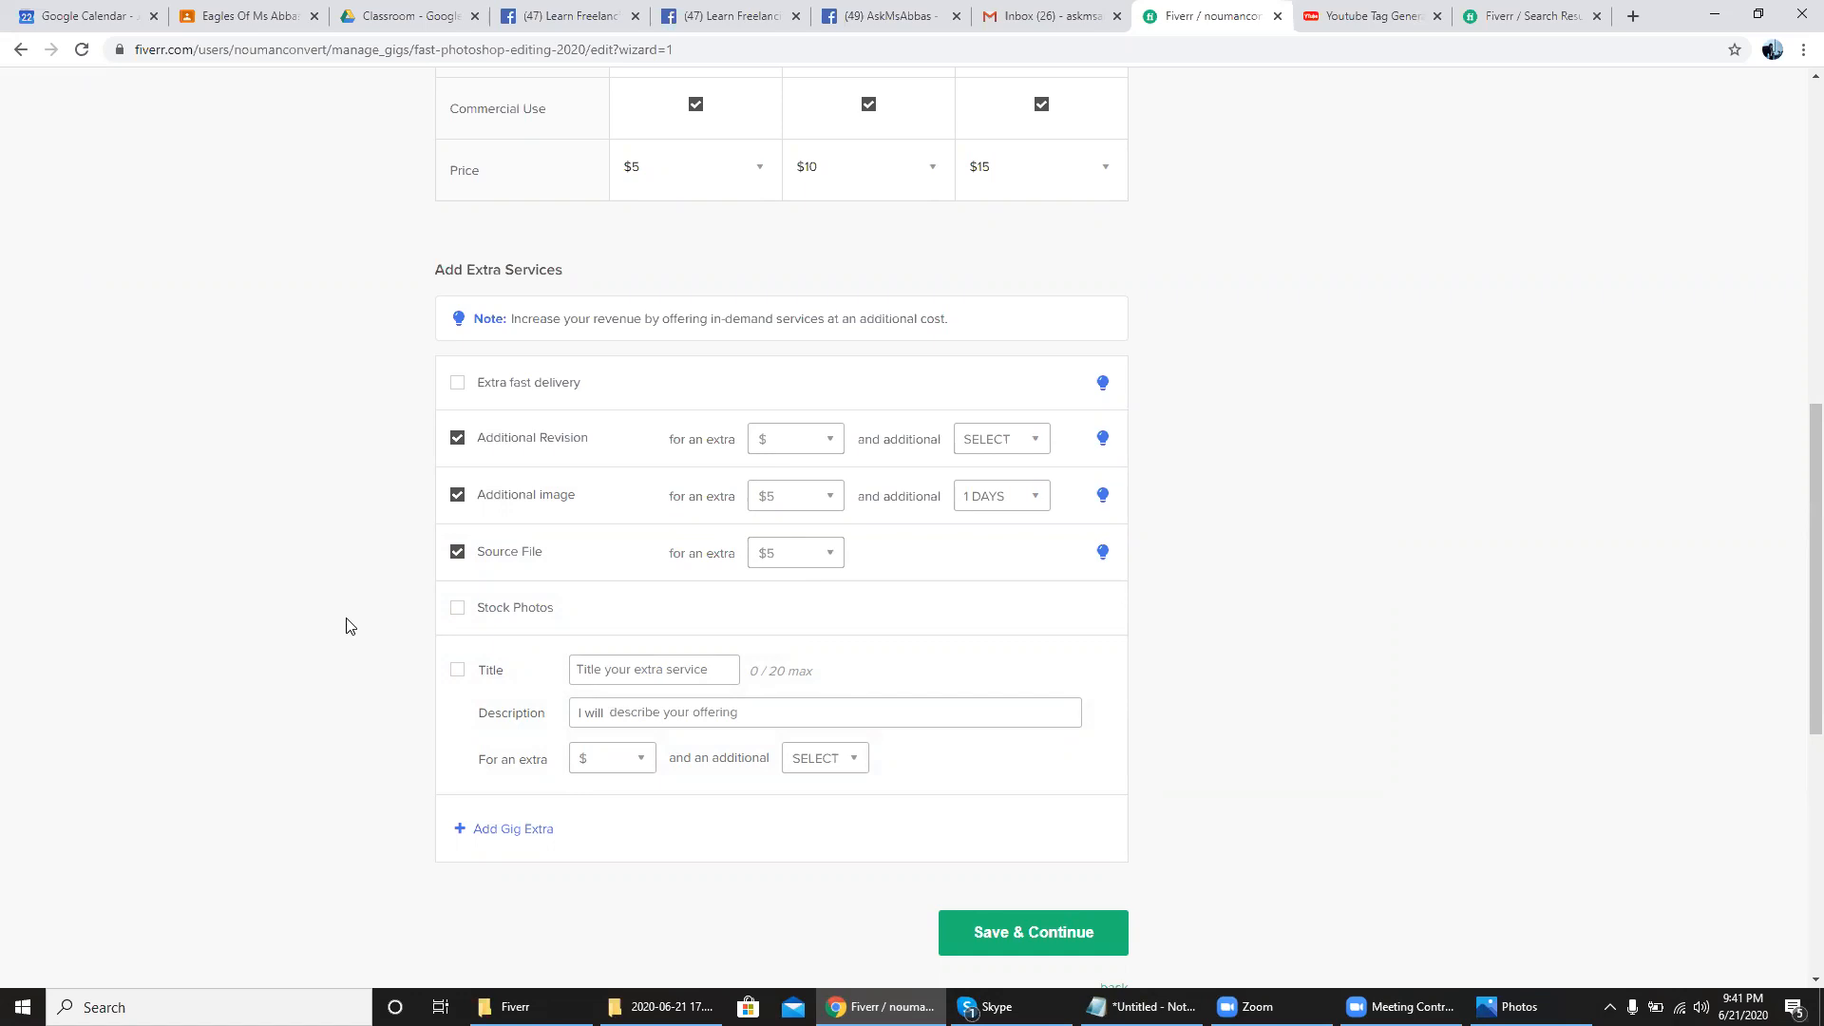
pyautogui.click(1053, 932)
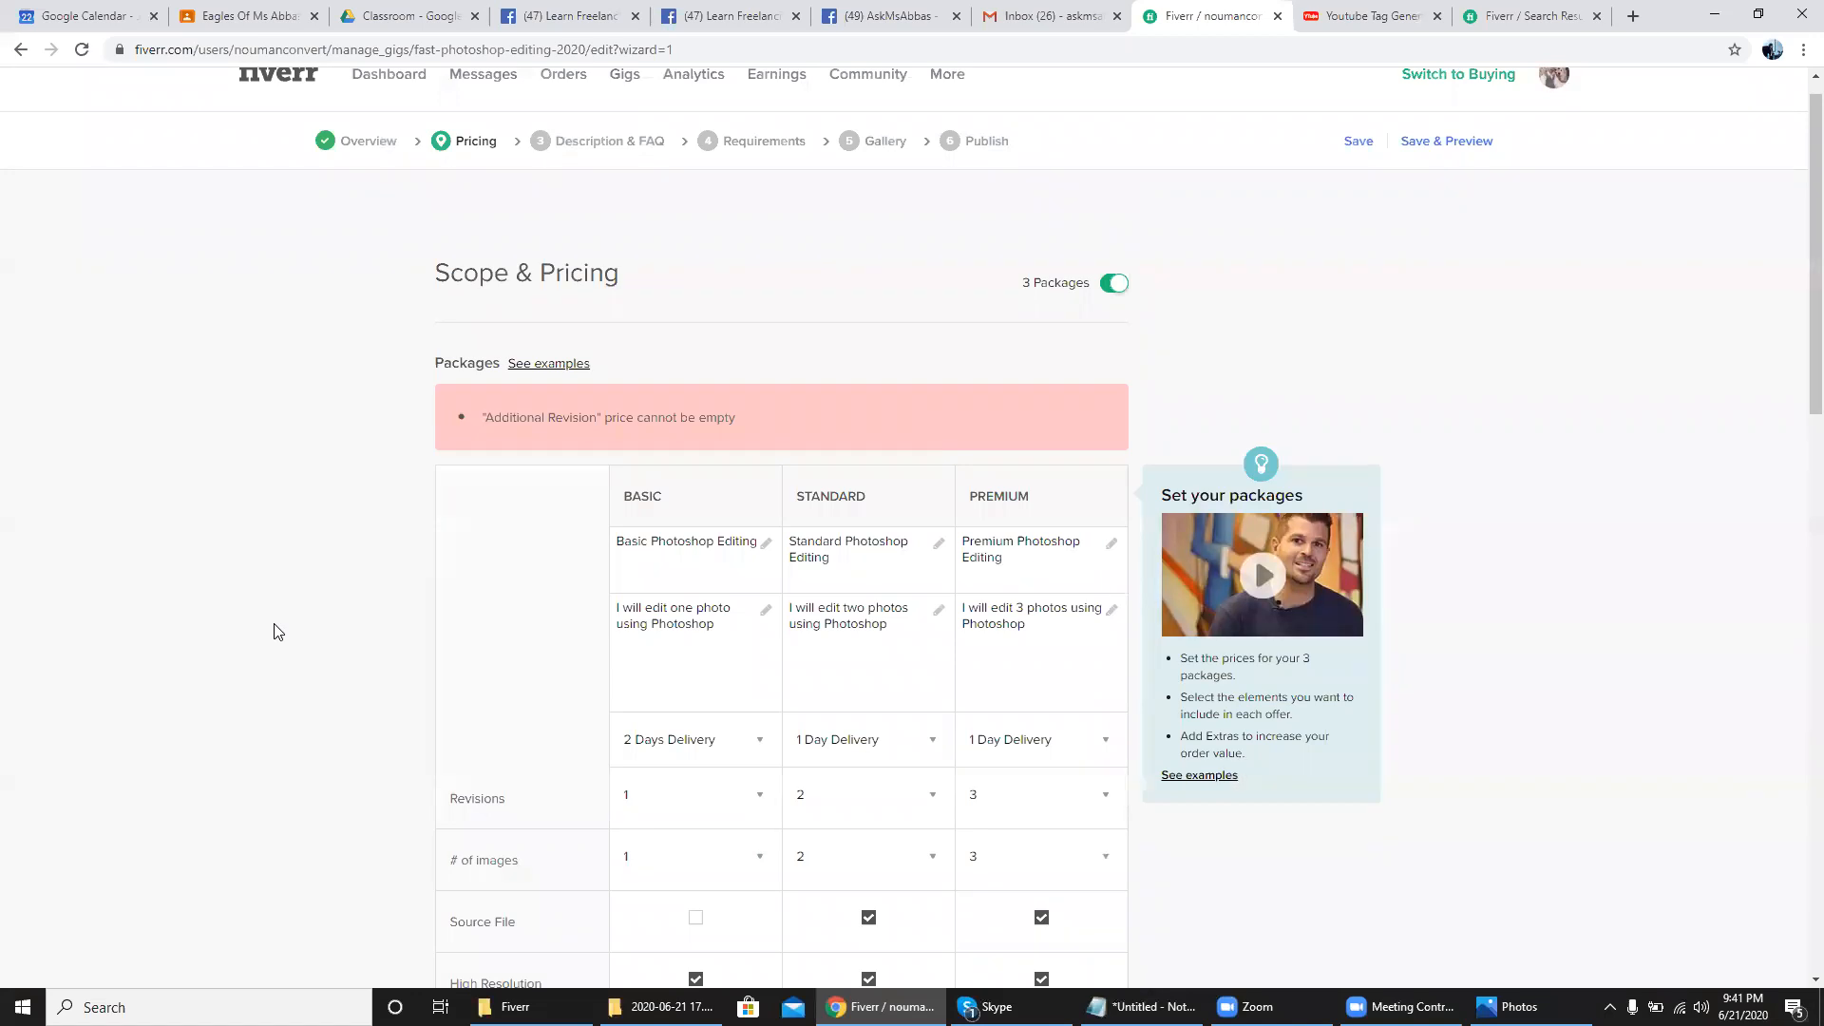
# Step: Set the additional revision extra to $5 with 1 additional day, and save to continue to the description page
pyautogui.scroll(-8, 278, 631)
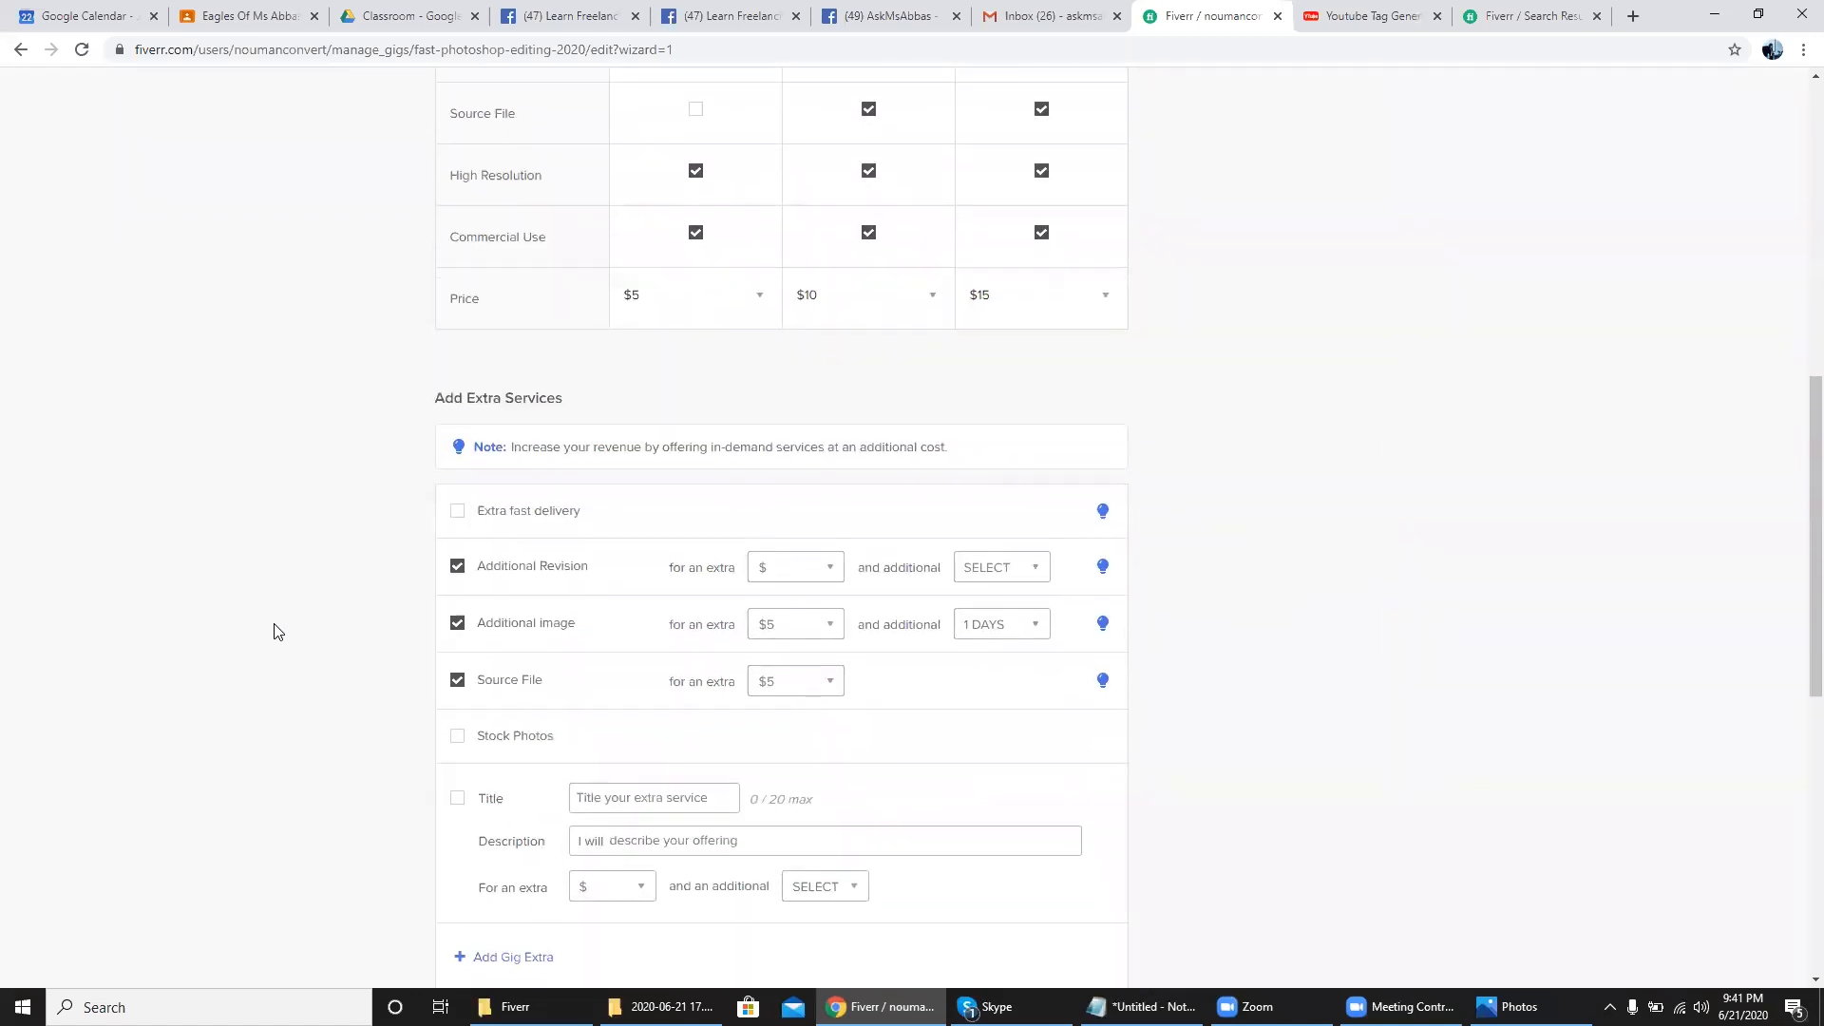
pyautogui.scroll(-4, 278, 631)
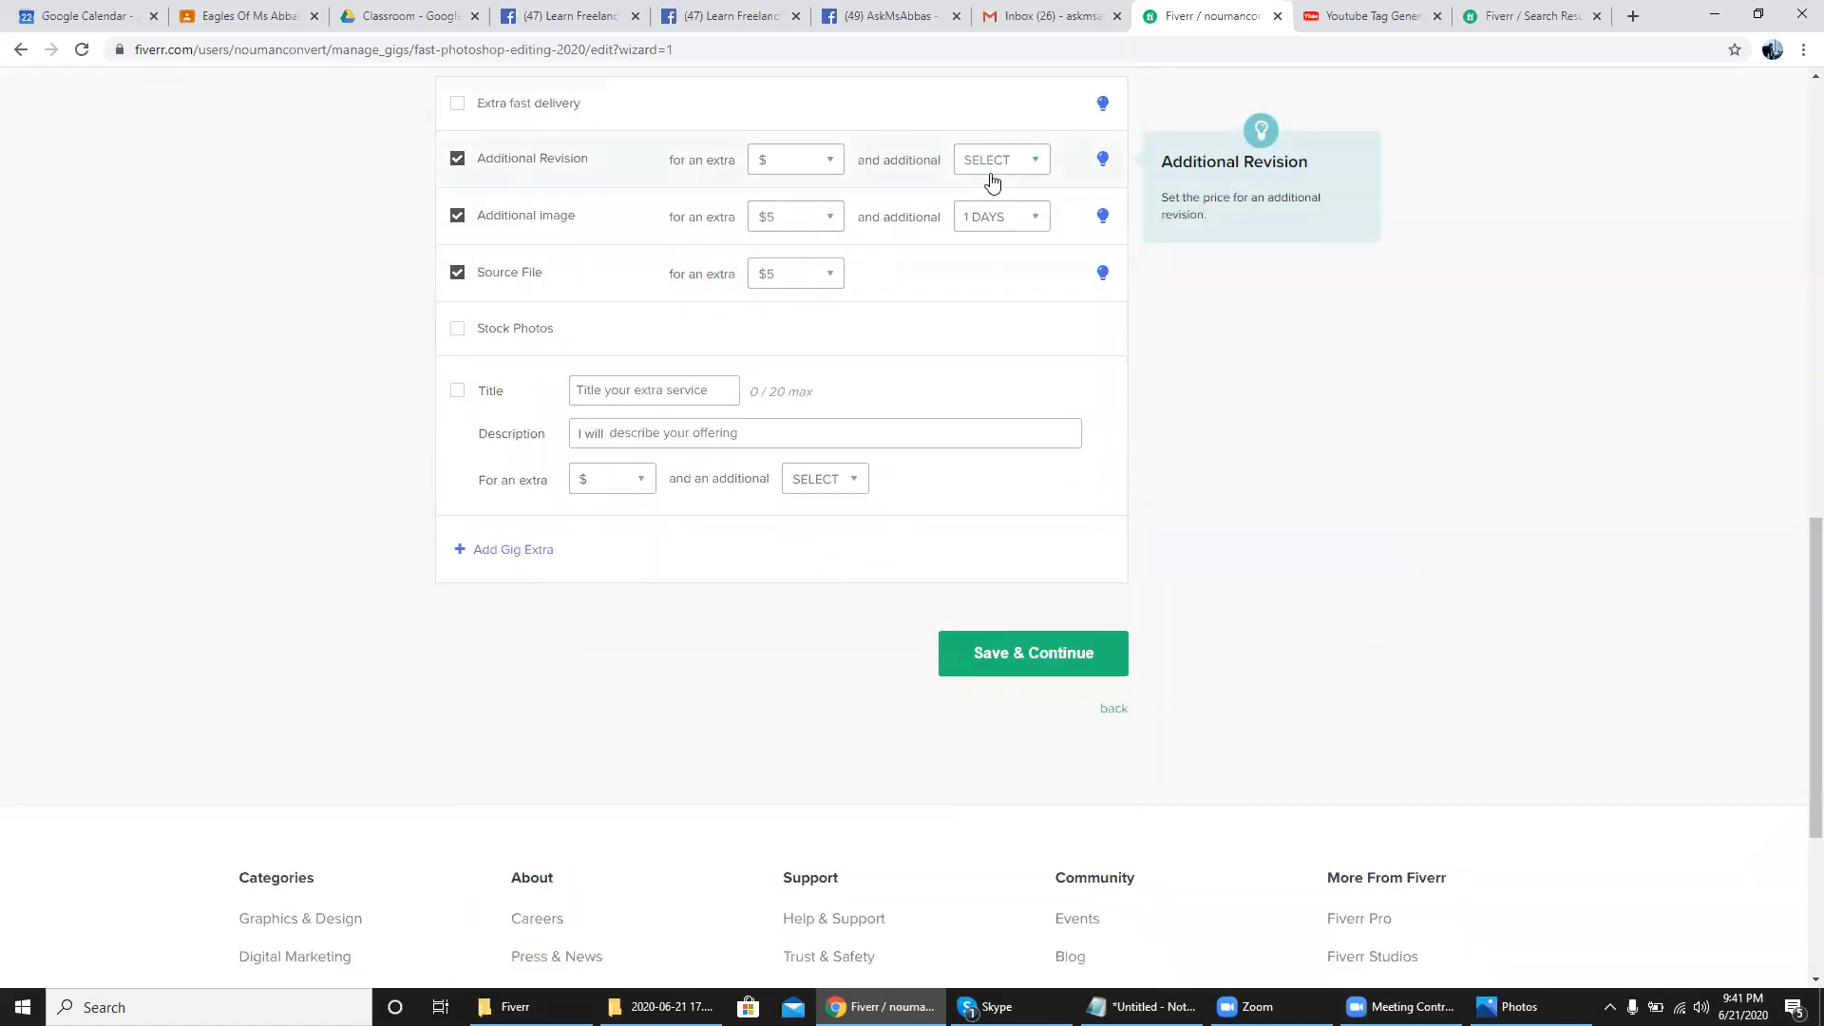
pyautogui.click(813, 160)
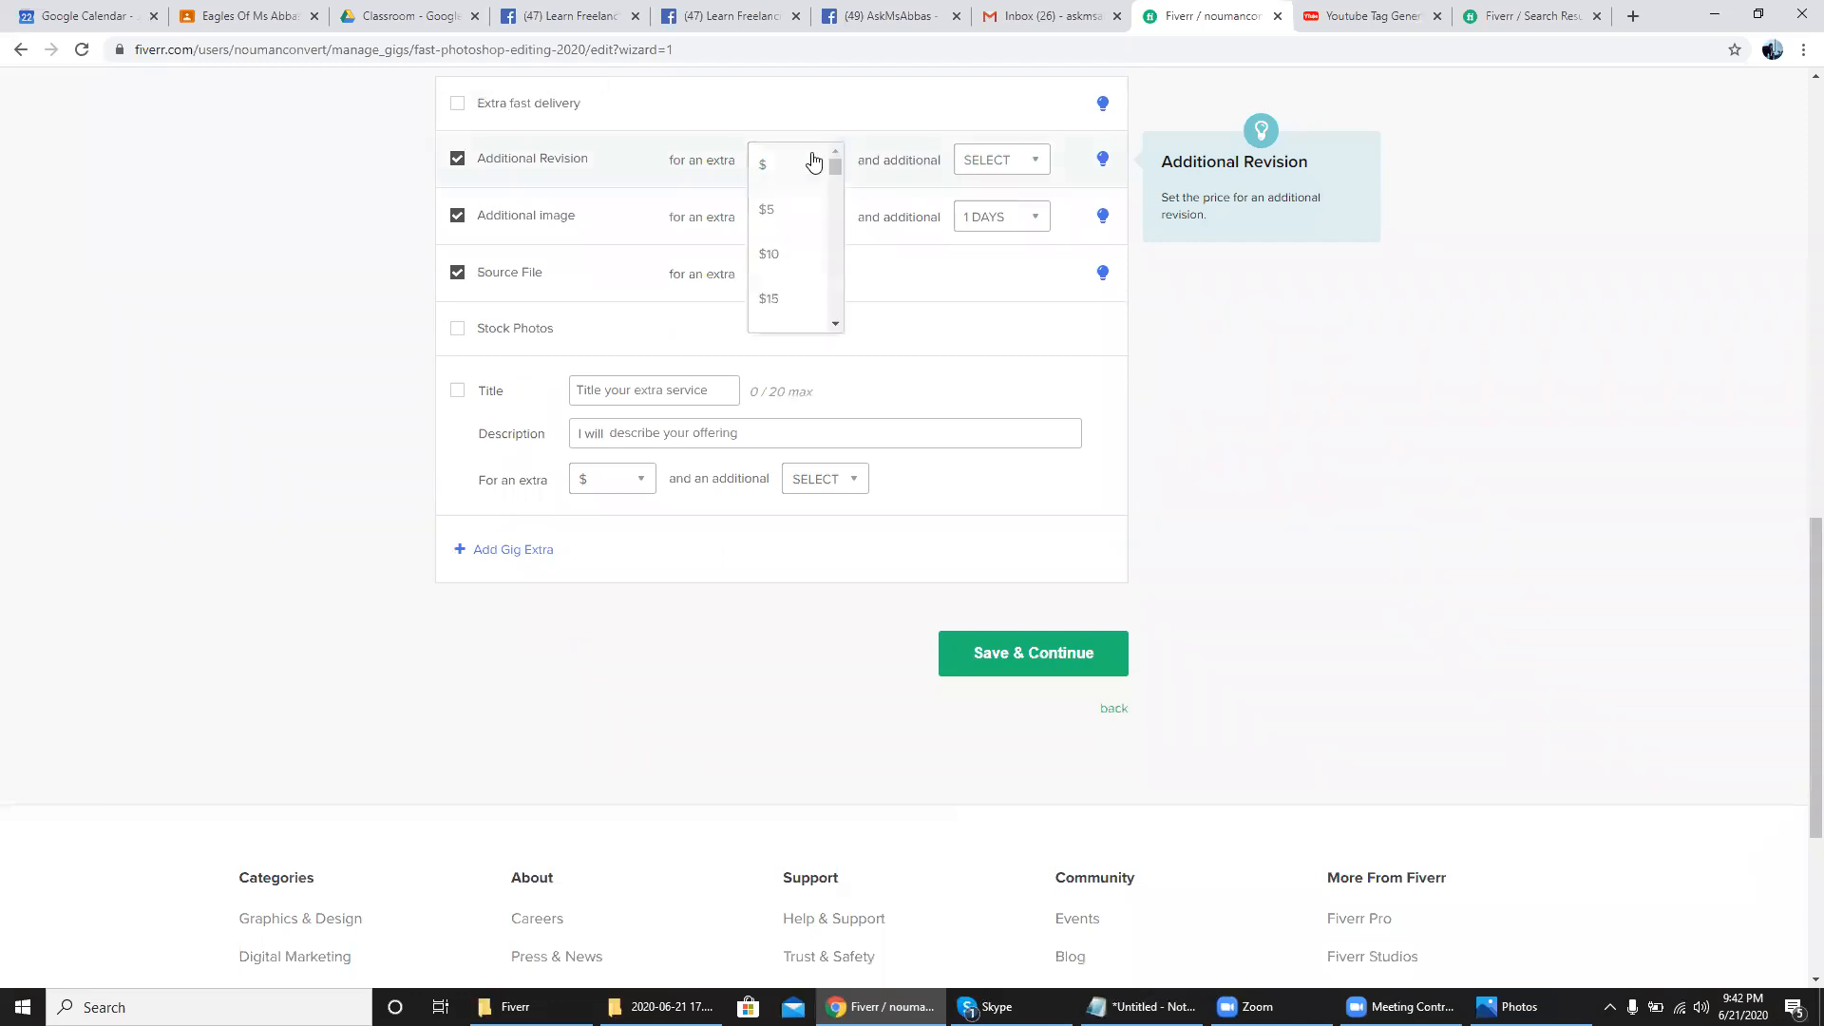
pyautogui.click(786, 209)
pyautogui.click(991, 162)
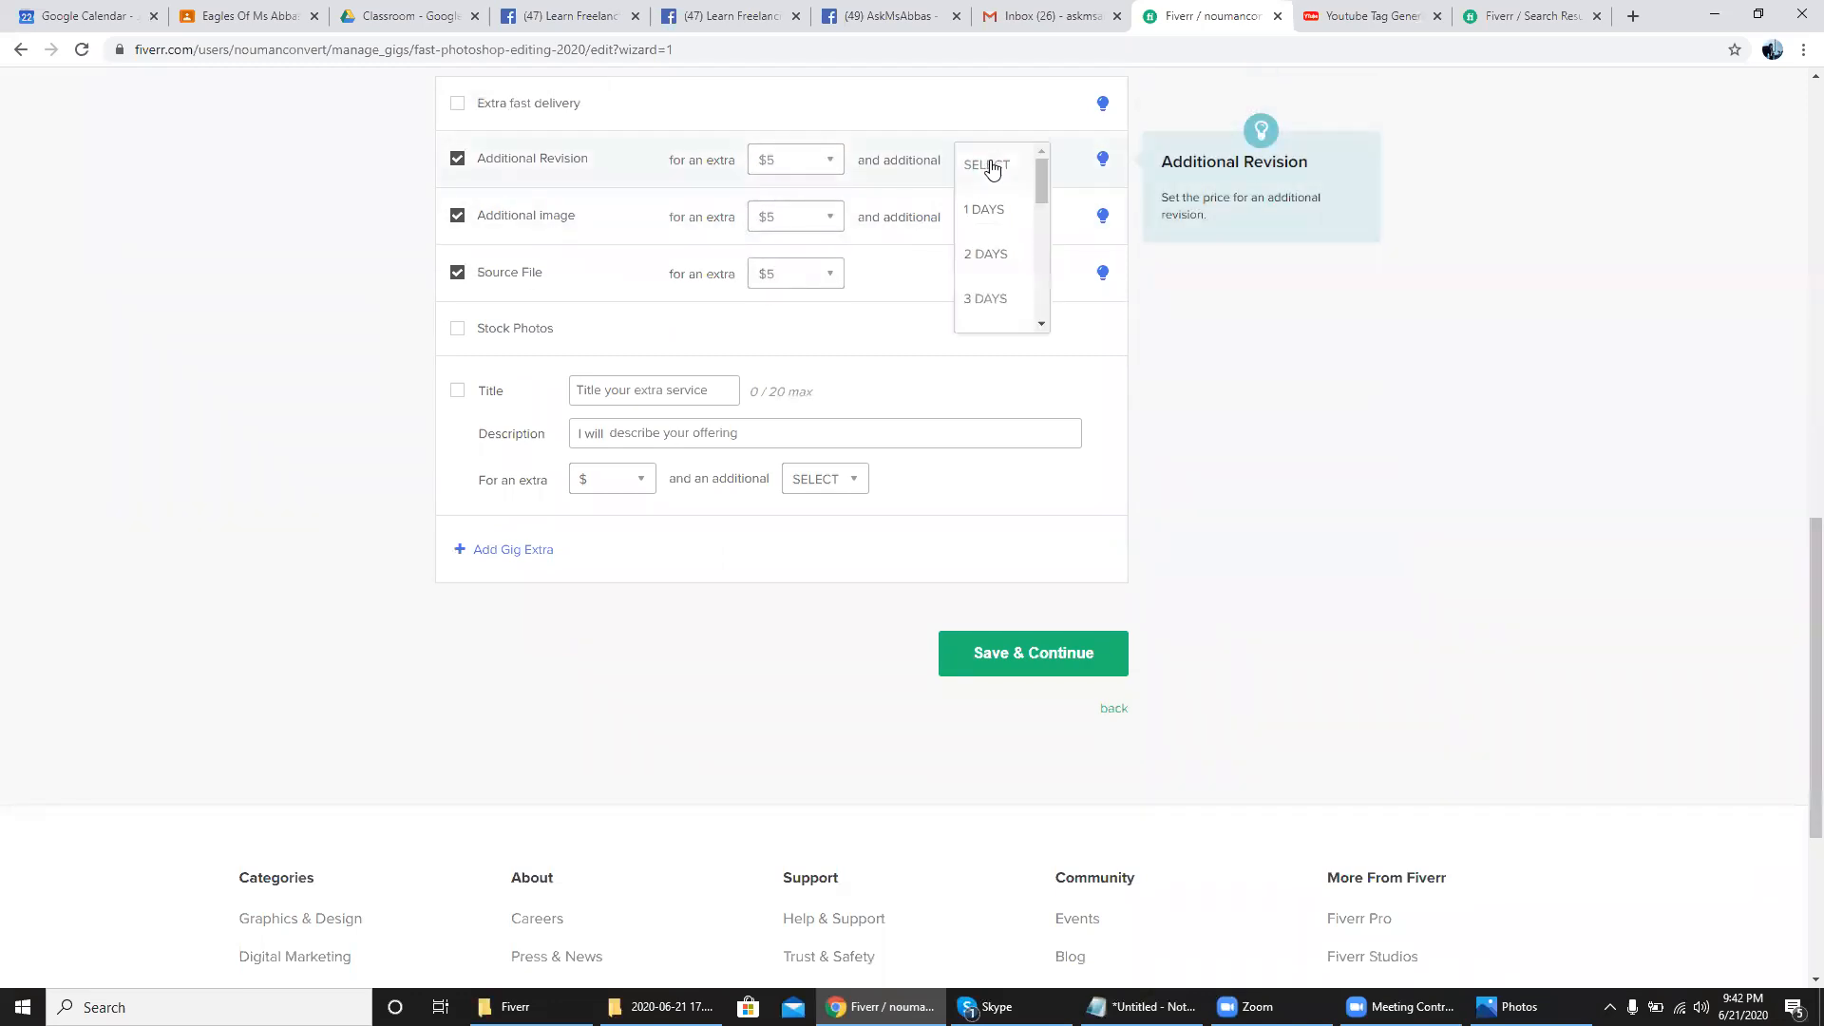
pyautogui.click(985, 209)
pyautogui.click(1038, 644)
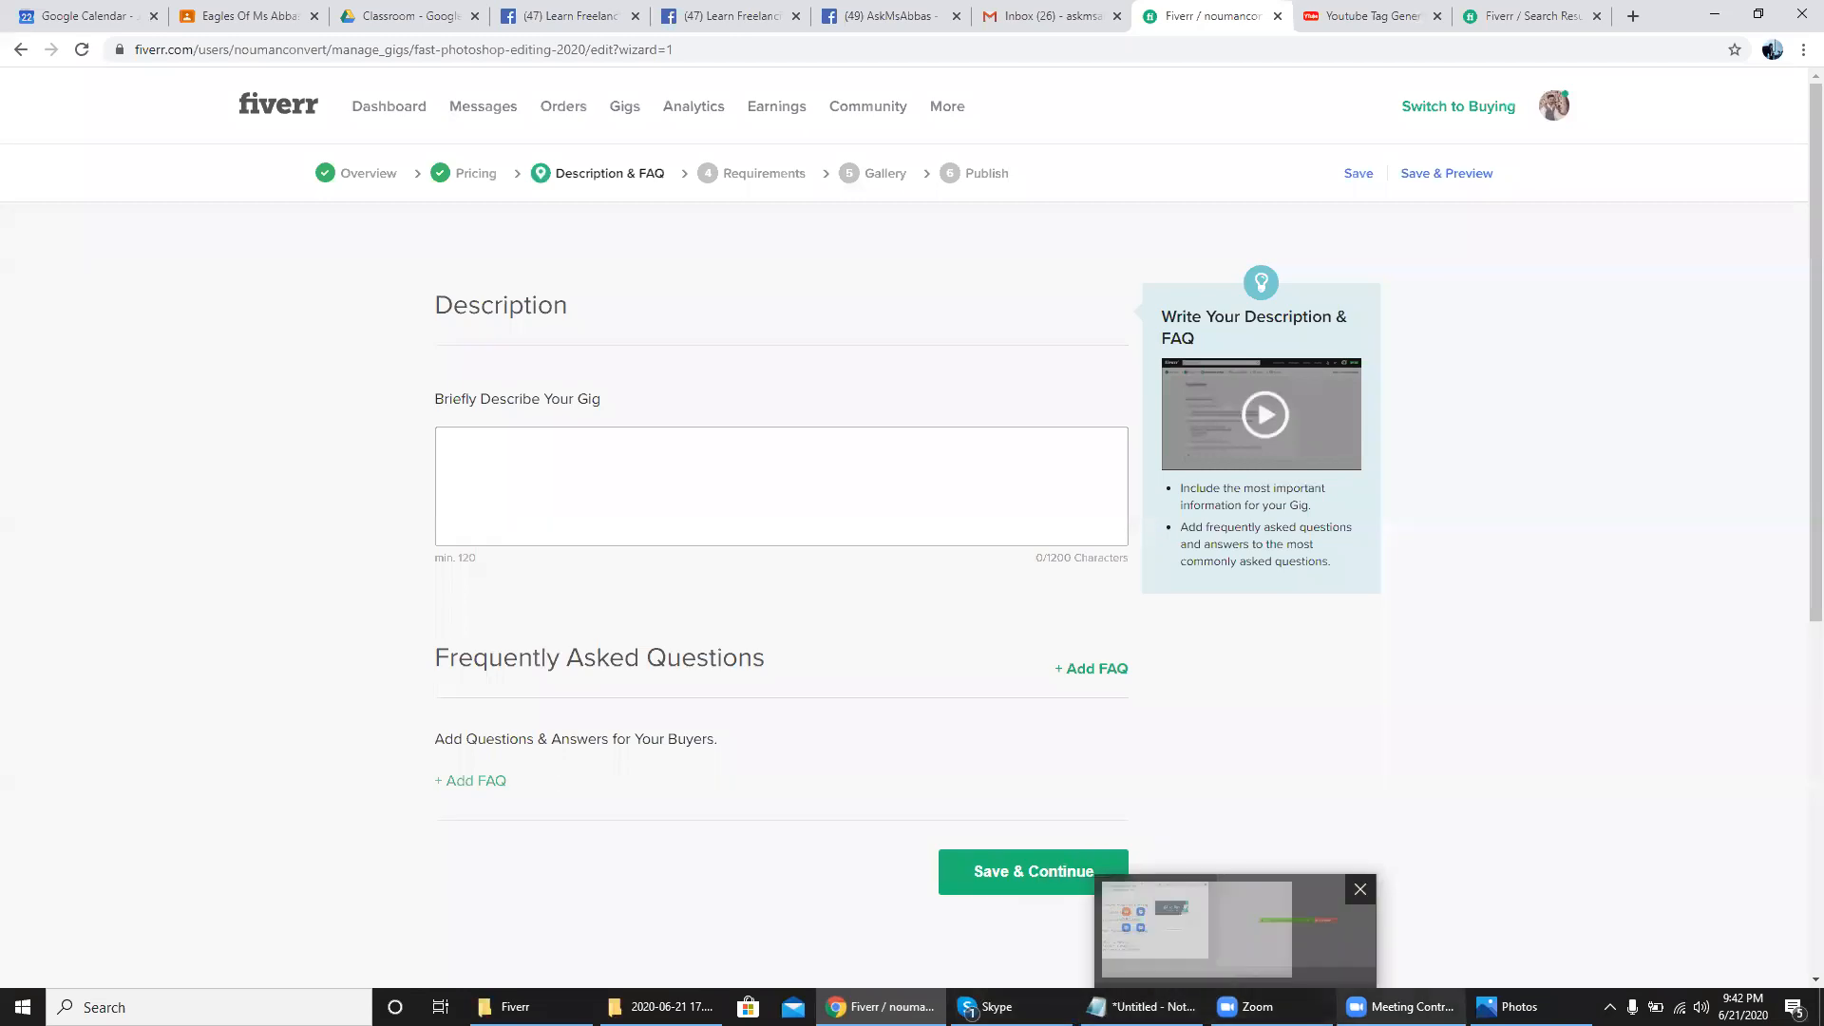
# Step: Switch to the Notepad notes and add the lines "Explain your gig?" and "Why you?" below the keyword counts
pyautogui.moveTo(1401, 1007)
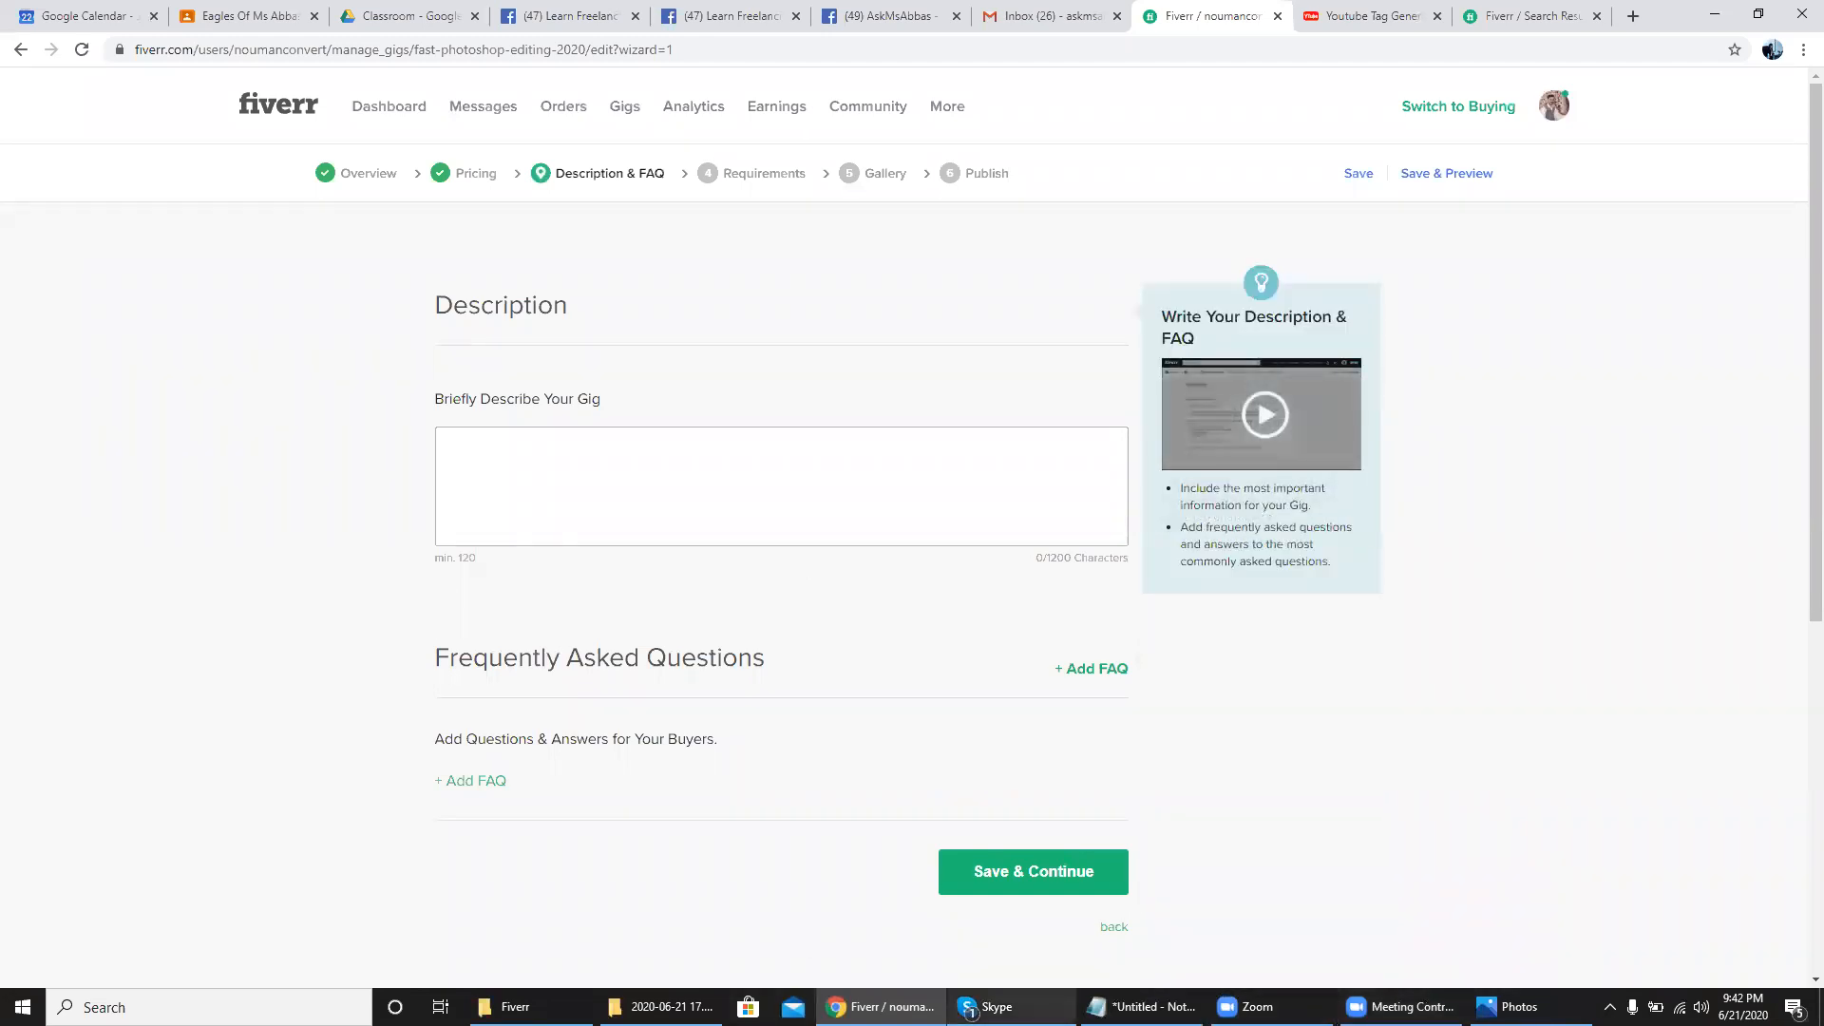
pyautogui.click(1142, 1007)
pyautogui.press('Return')
pyautogui.press('Return')
pyautogui.press('Return')
pyautogui.write('E')
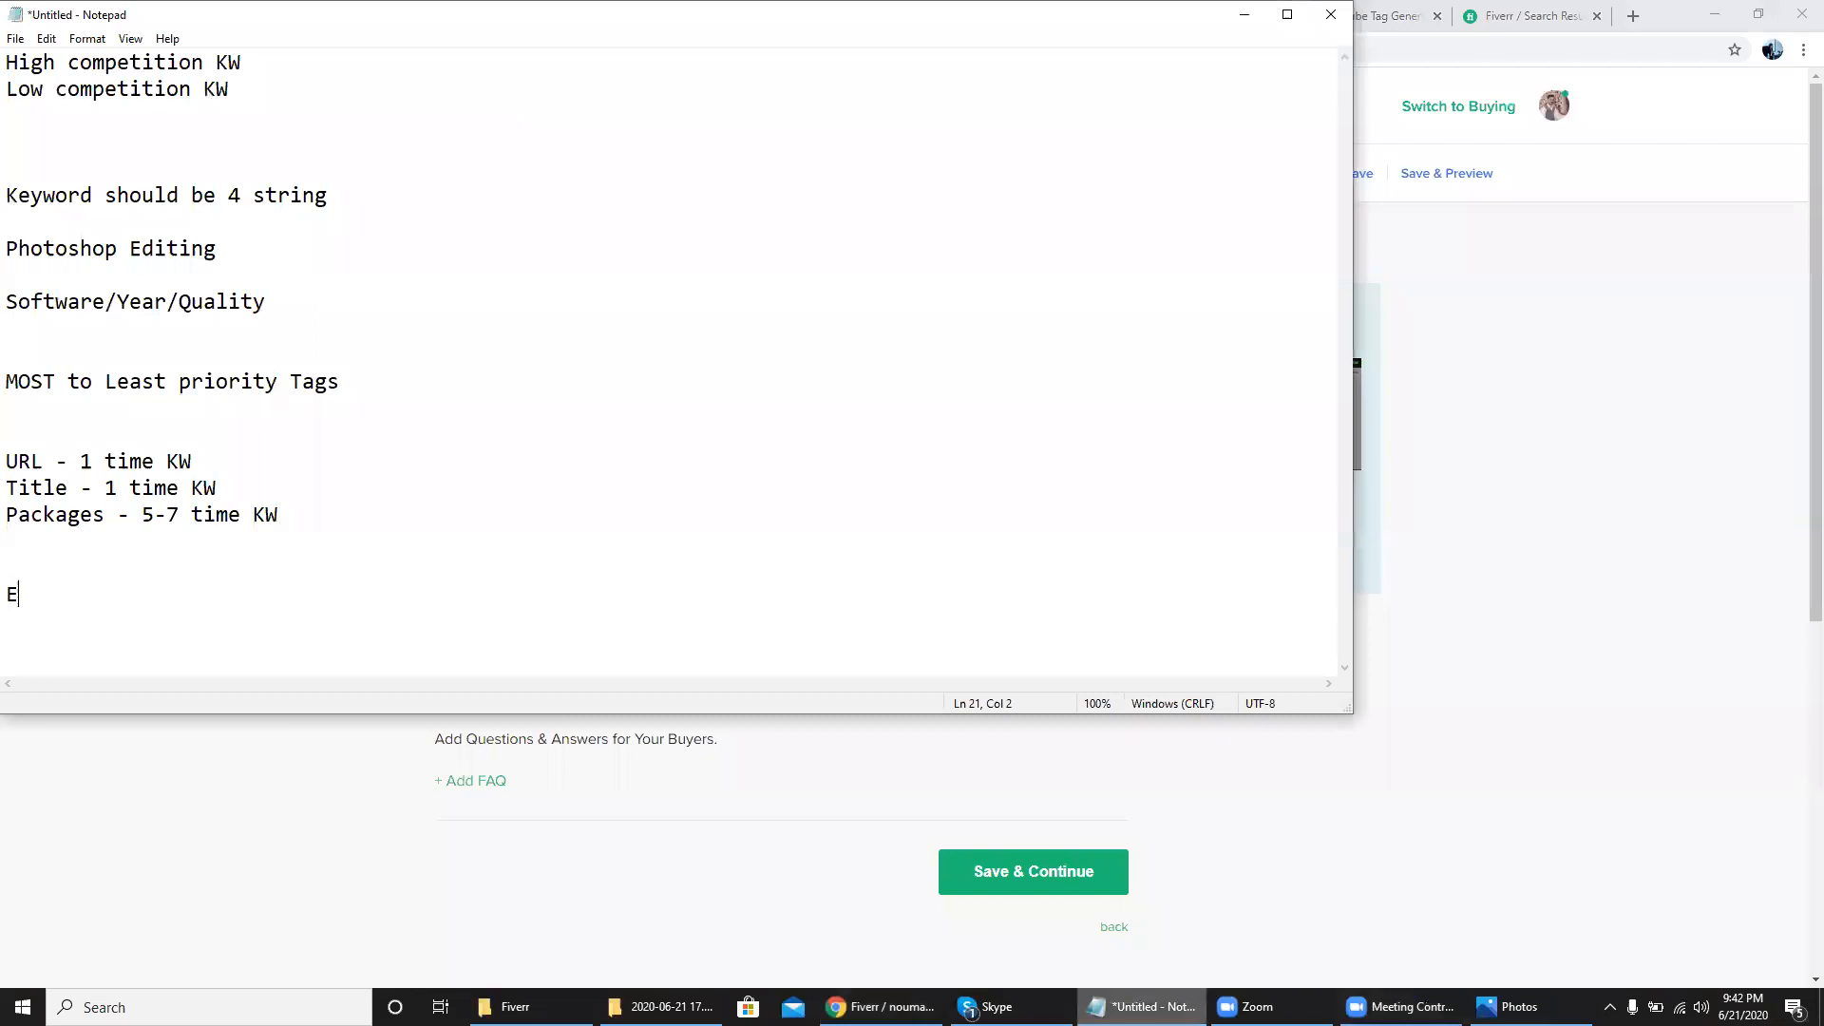
pyautogui.write('xplain your gig? Why yop')
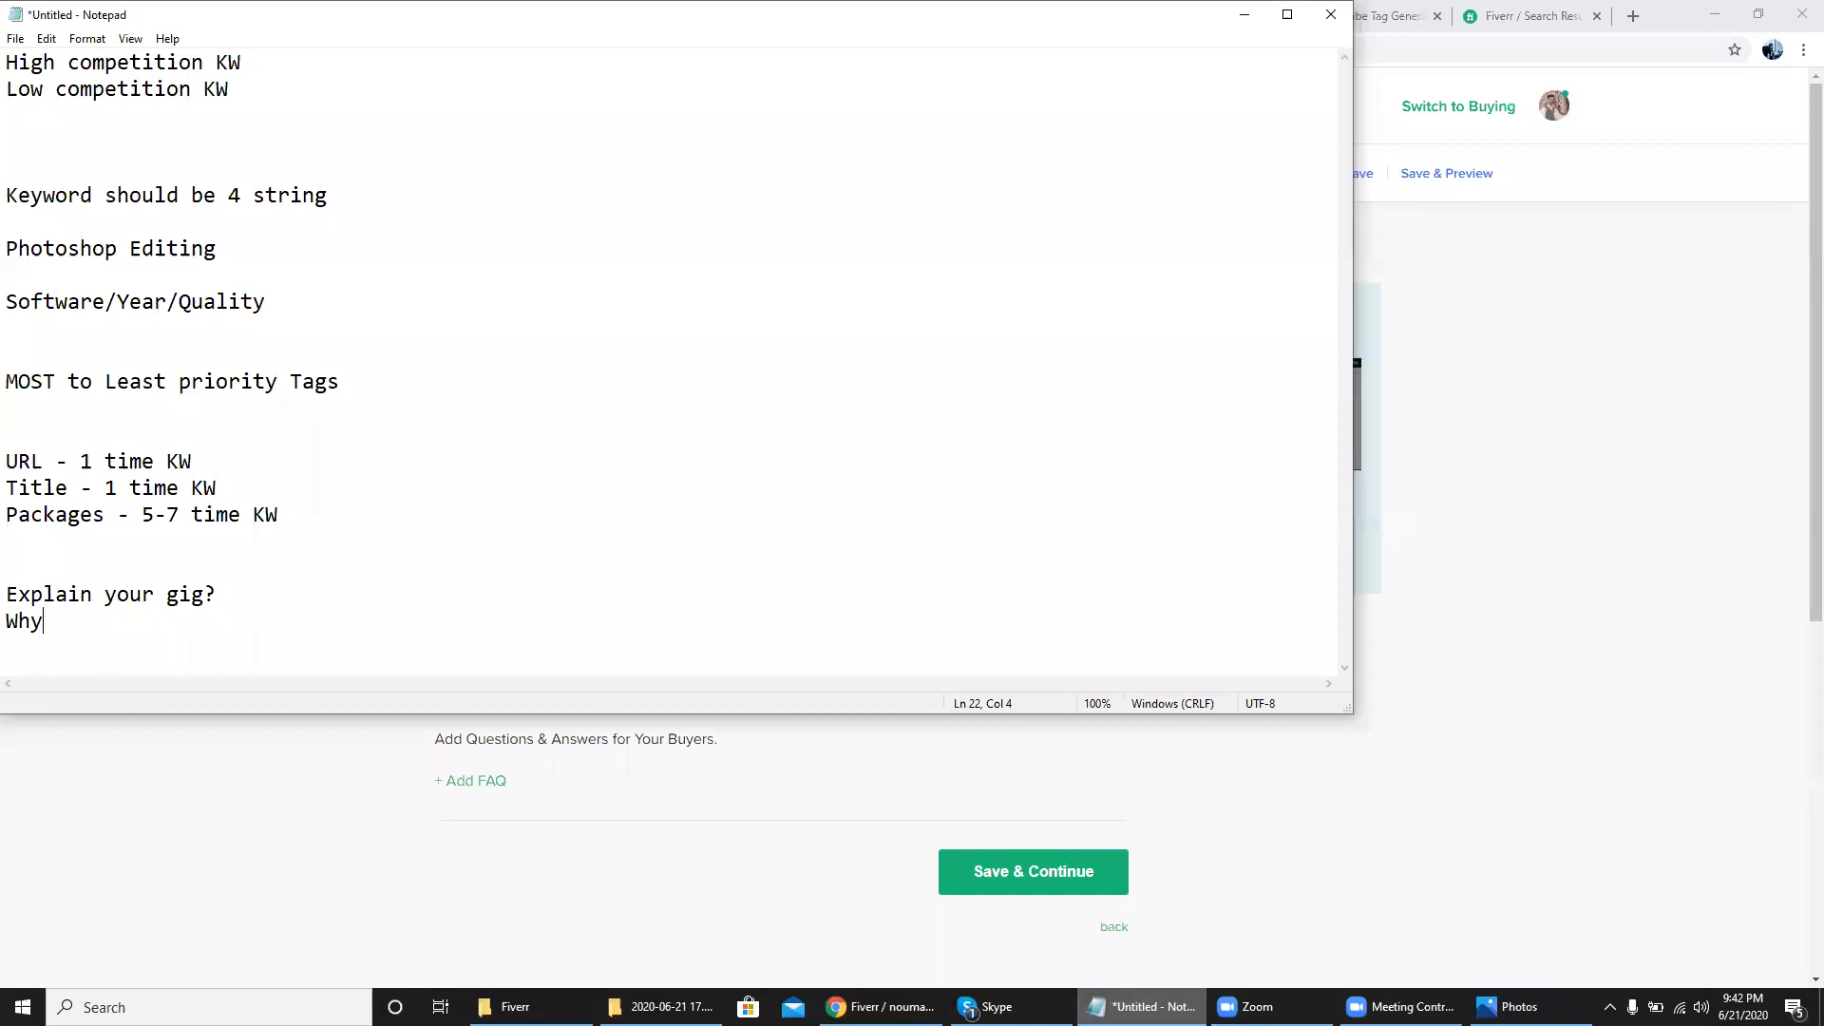
pyautogui.press('BackSpace')
pyautogui.write('u?')
pyautogui.press('Return')
# Step: Add the lines "What will you get?" and "Disclaimer:" to the description outline
pyautogui.write('What will you get?')
pyautogui.press('Return')
pyautogui.write('Dsi')
pyautogui.press('BackSpace')
pyautogui.press('BackSpace')
pyautogui.write('isla')
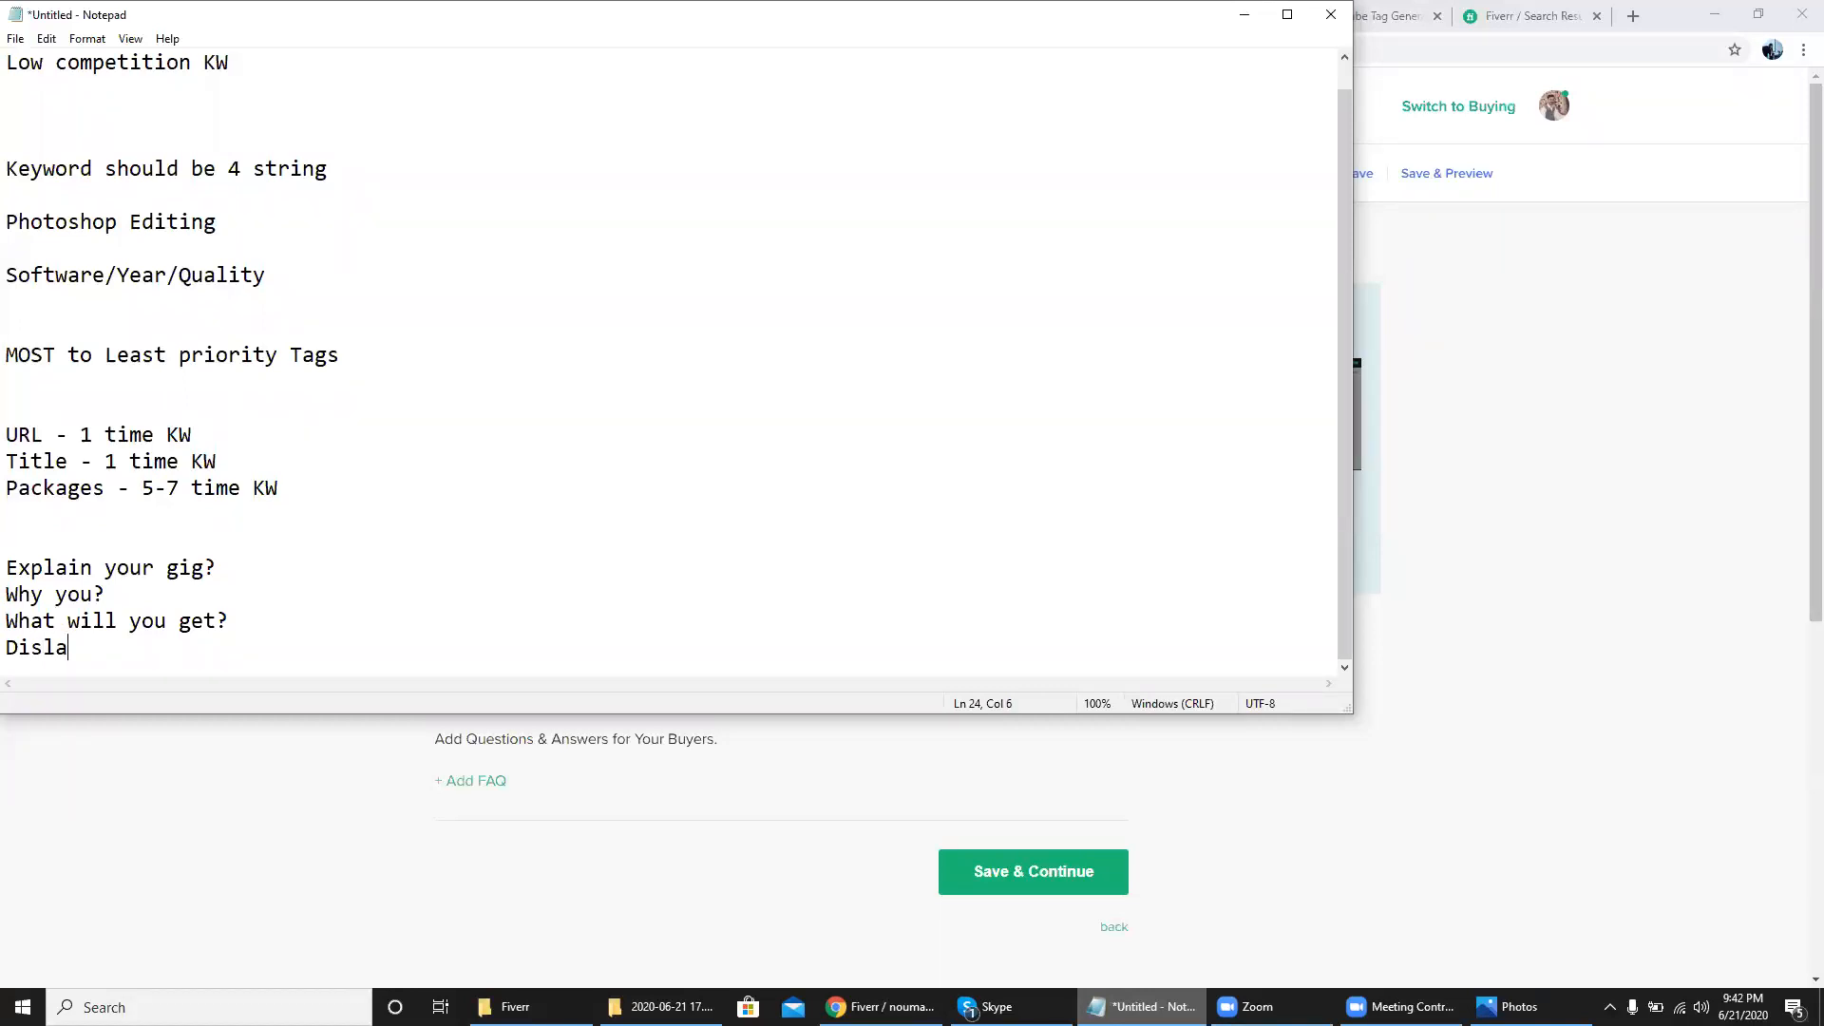
pyautogui.press('BackSpace')
pyautogui.press('BackSpace')
pyautogui.write('claimer')
# Step: Highlight the outline lines "Explain your gig?", "Why you?" and "What will you get?" one at a time
pyautogui.press('Up')
pyautogui.press('Up')
pyautogui.press('Up')
pyautogui.press('Up')
pyautogui.press('Down')
pyautogui.hotkey('shift', 'Down')
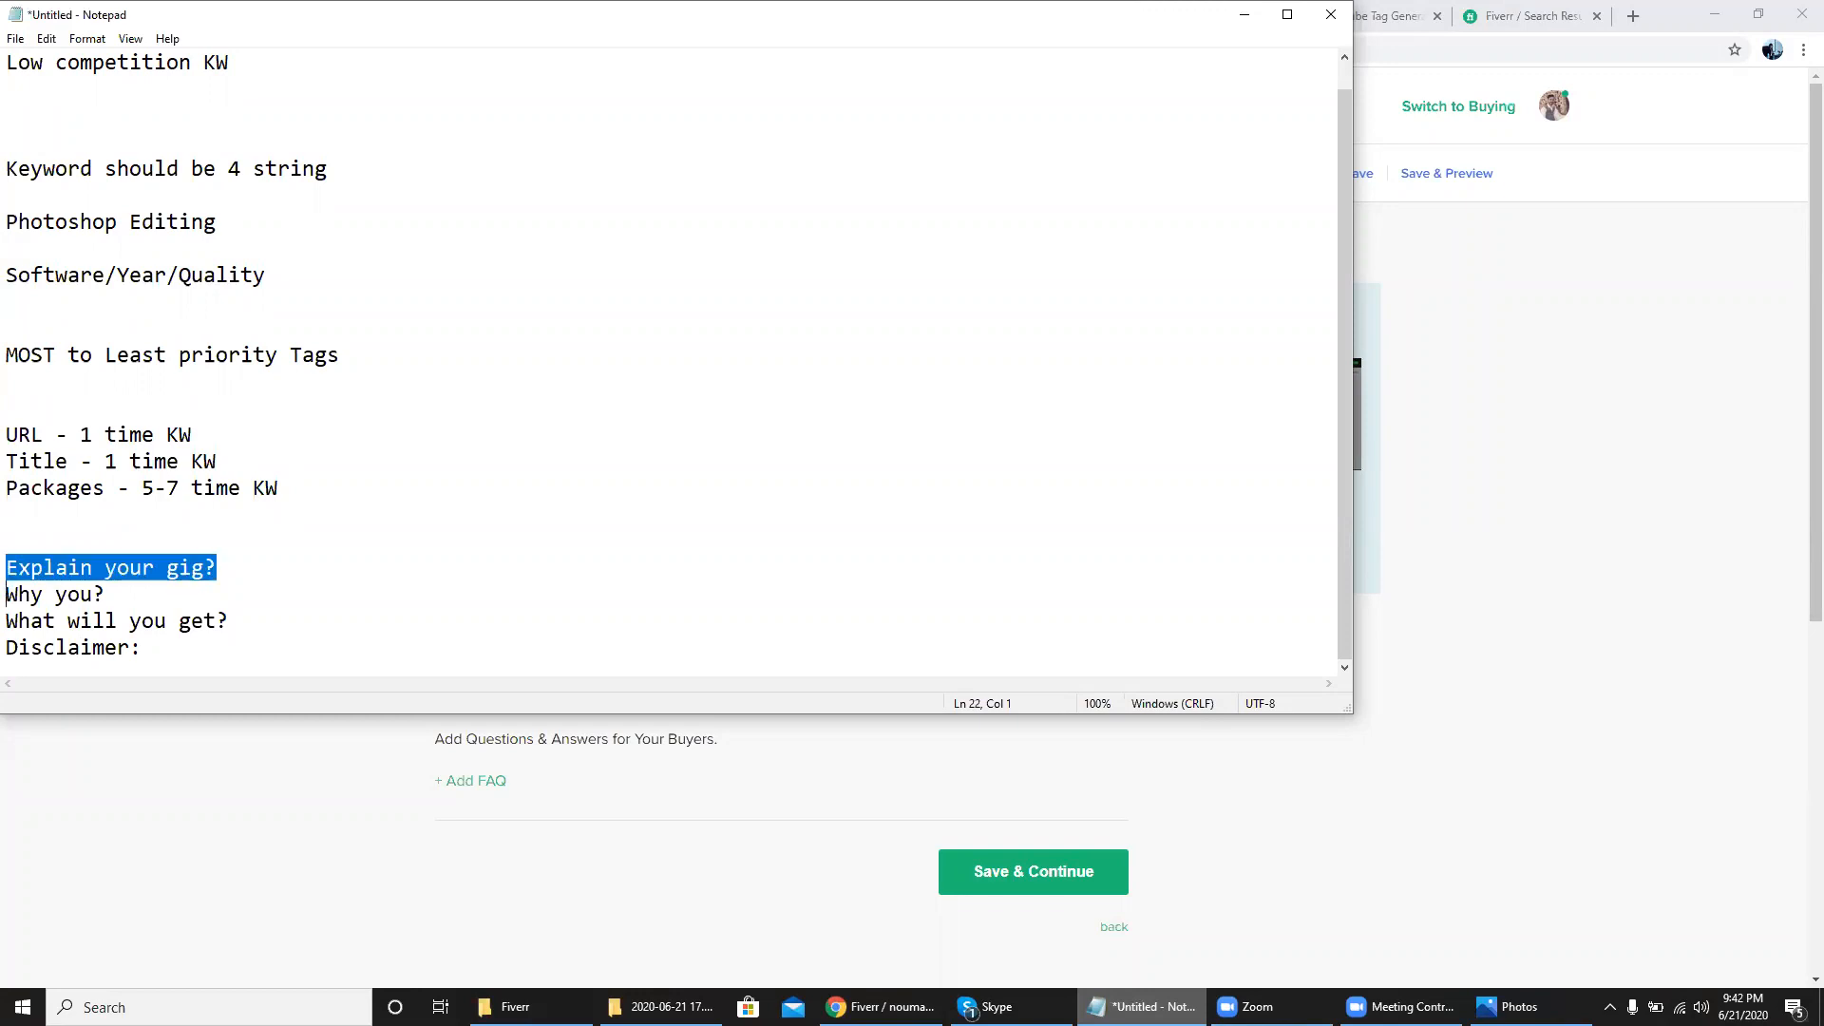
pyautogui.press('Down')
pyautogui.hotkey('shift', 'Down')
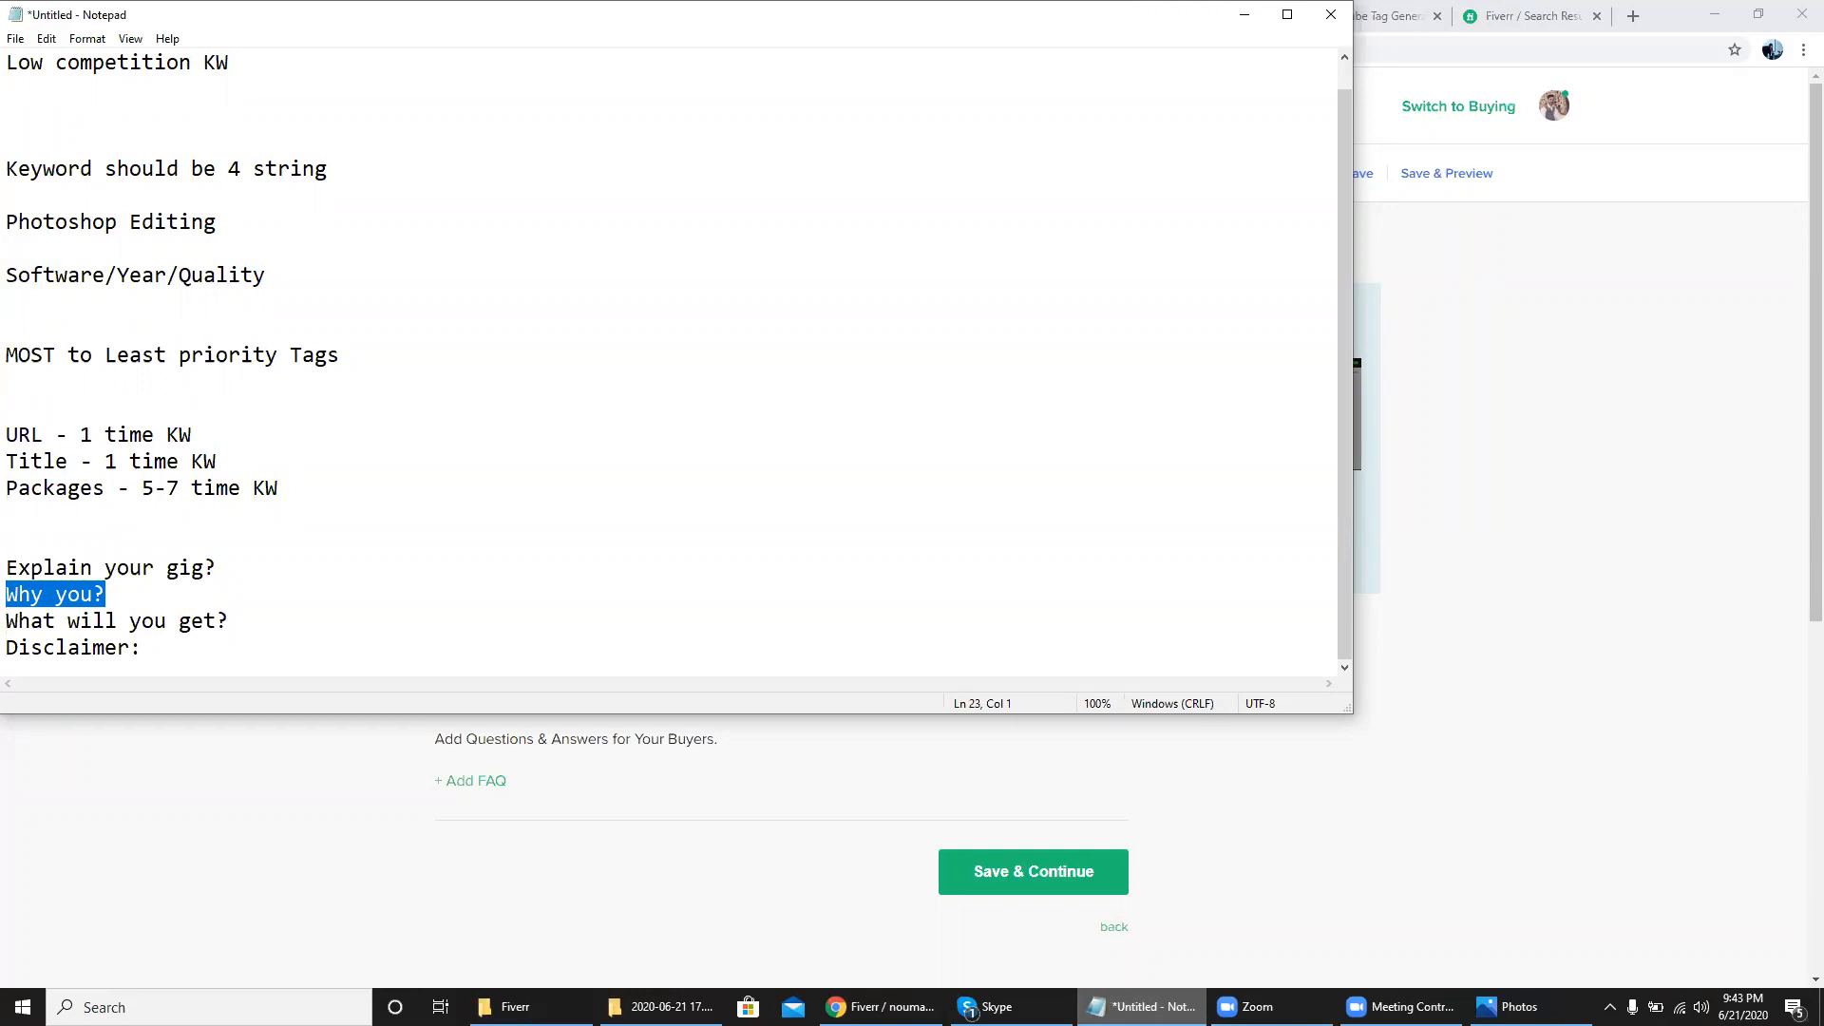
pyautogui.press('Down')
pyautogui.hotkey('shift', 'Down')
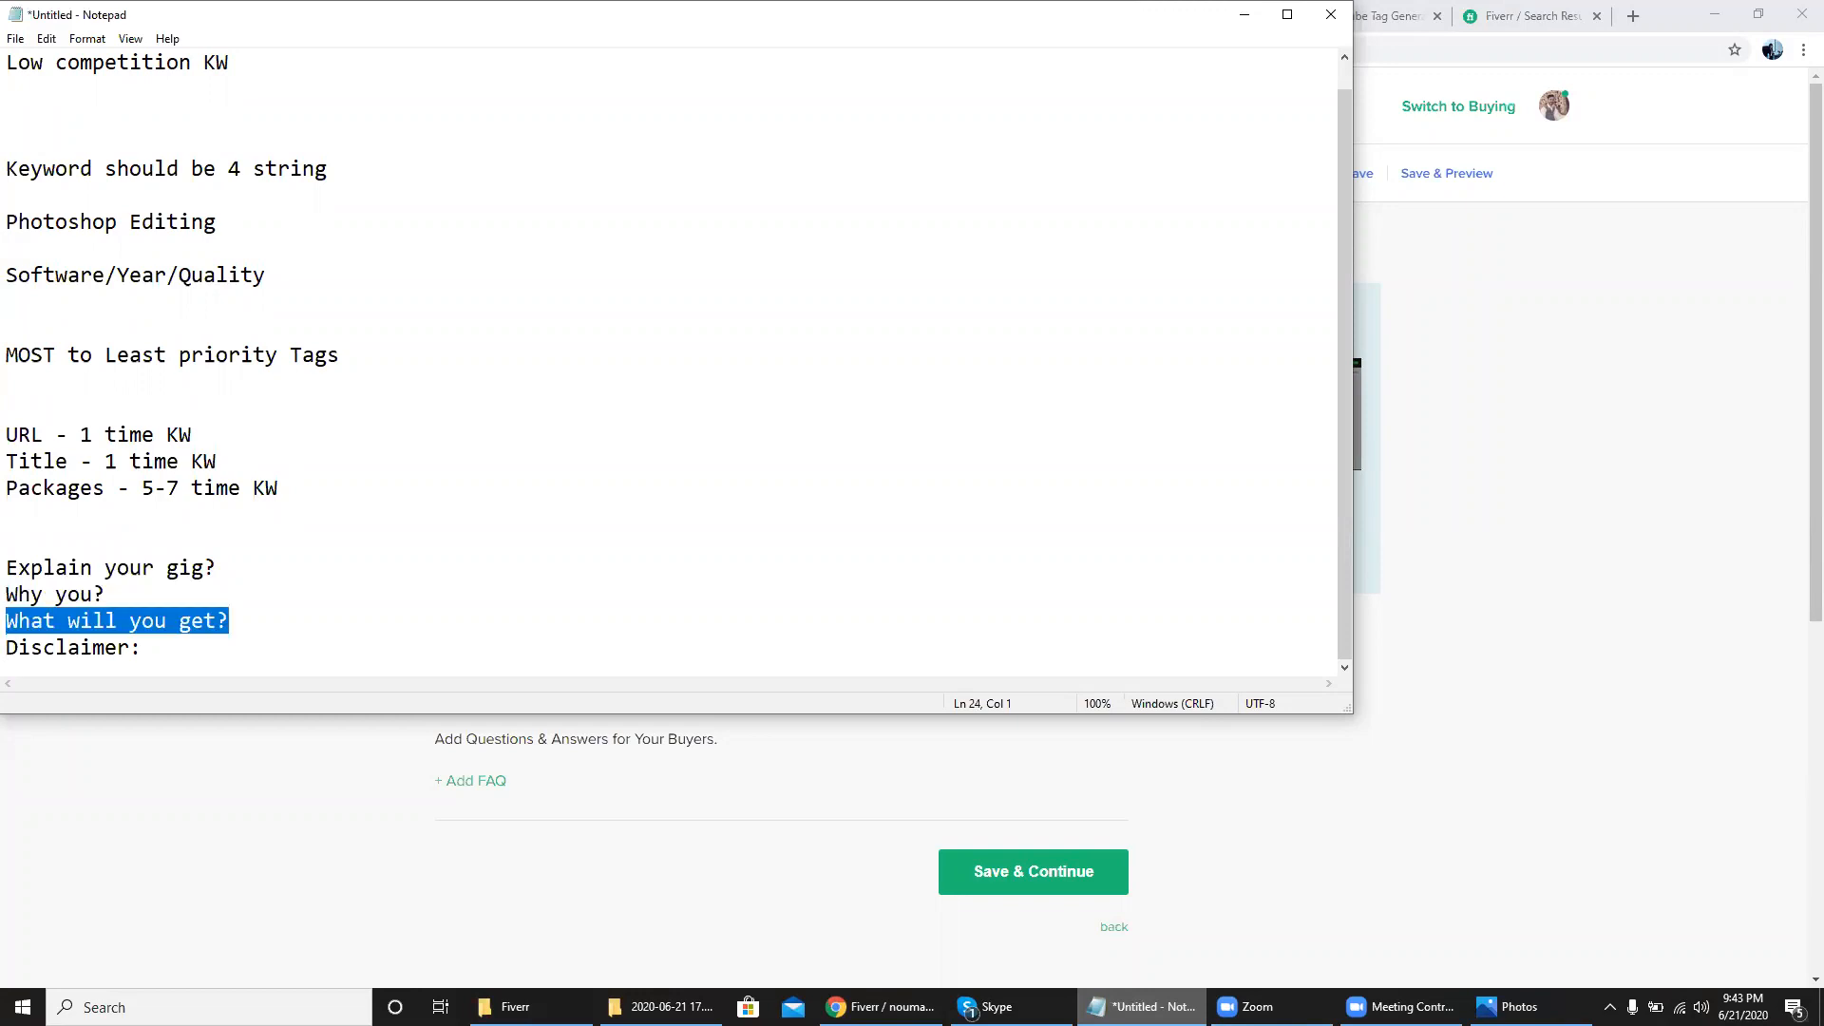
# Step: Insert blank lines above the outline and add "Description - 2-5 time KW" directly below the Packages line
pyautogui.press('Up')
pyautogui.press('Up')
pyautogui.press('Up')
pyautogui.press('Up')
pyautogui.press('Up')
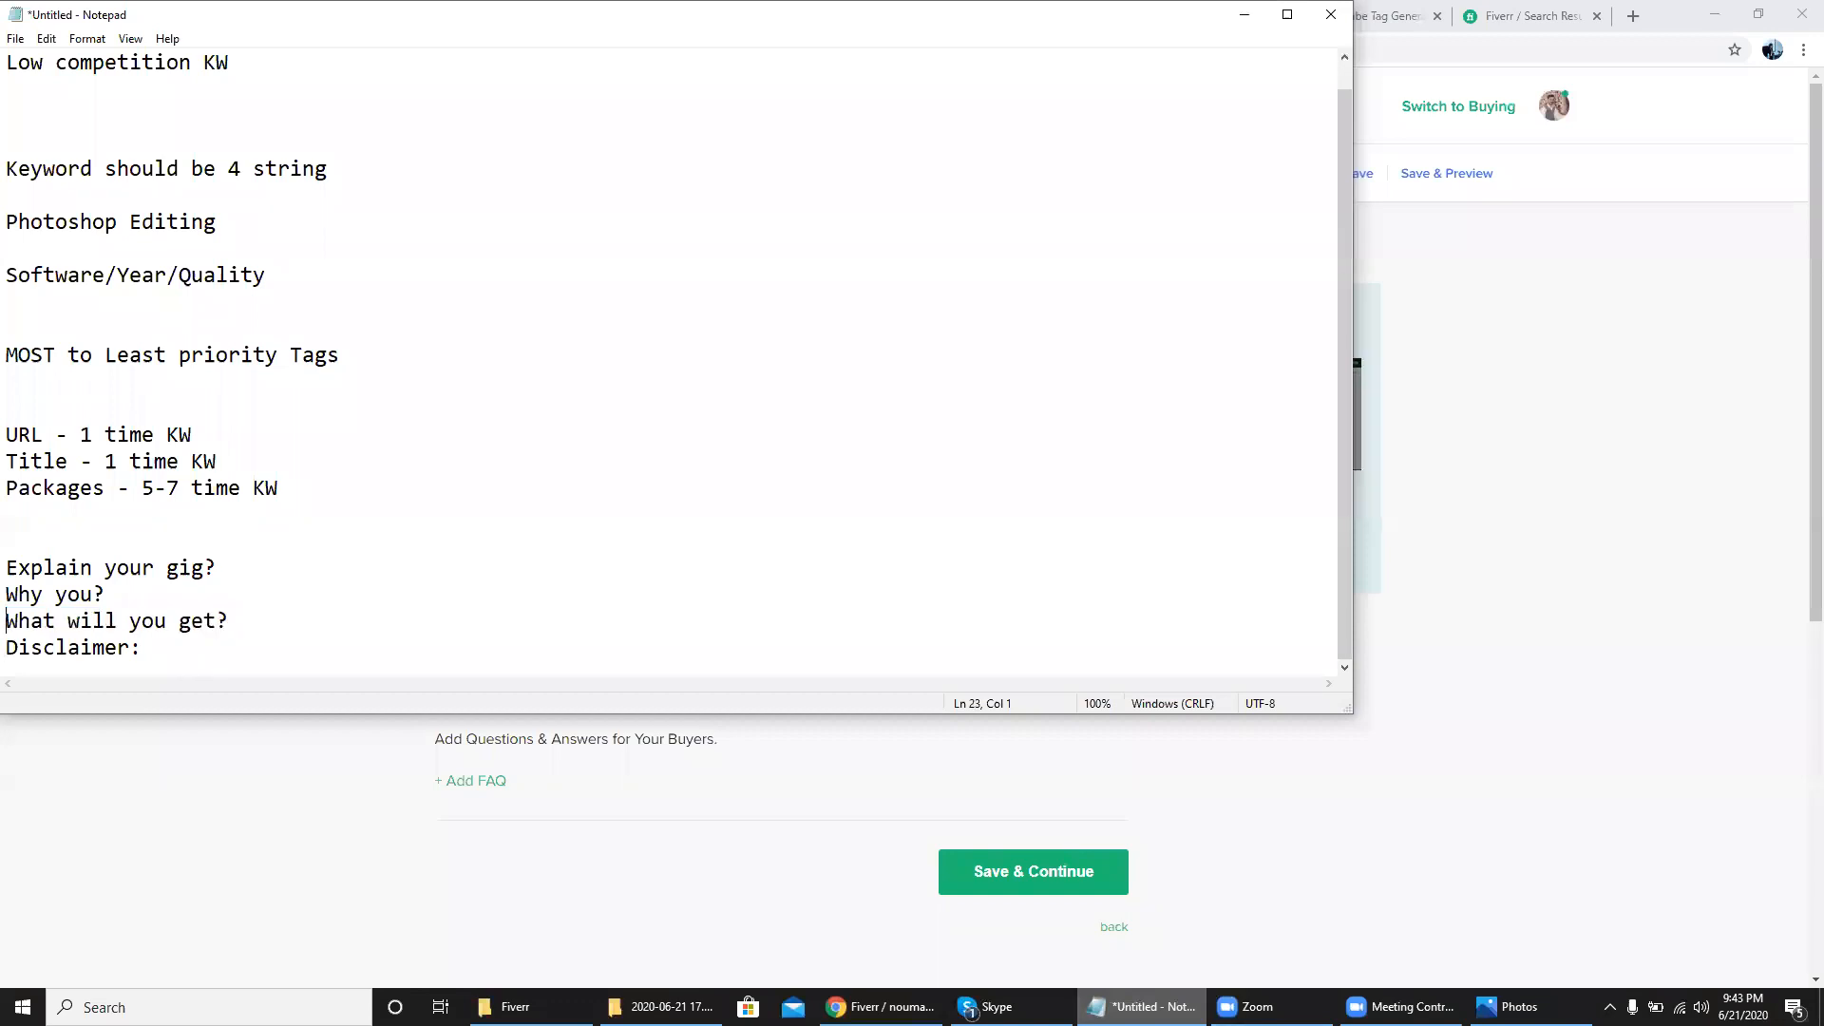
pyautogui.press('Return')
pyautogui.press('Return')
pyautogui.press('Up')
pyautogui.press('Up')
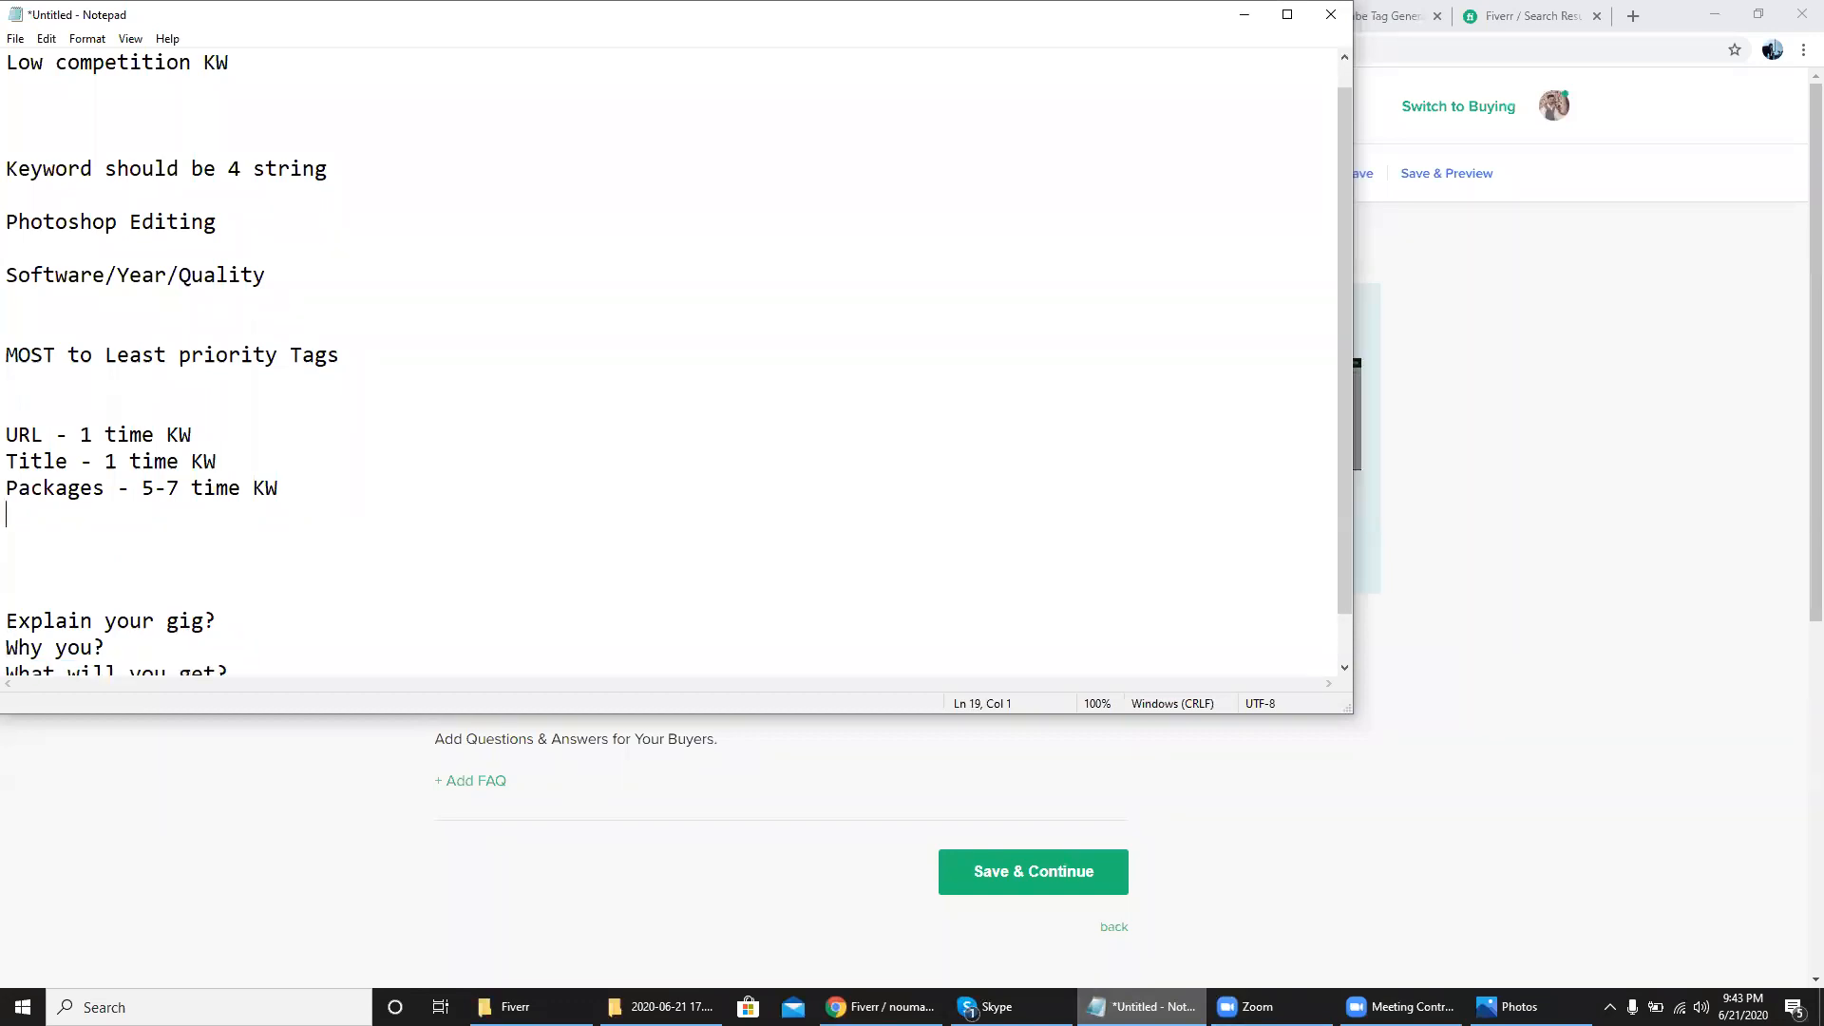
pyautogui.write('Description - 2-5 time KW')
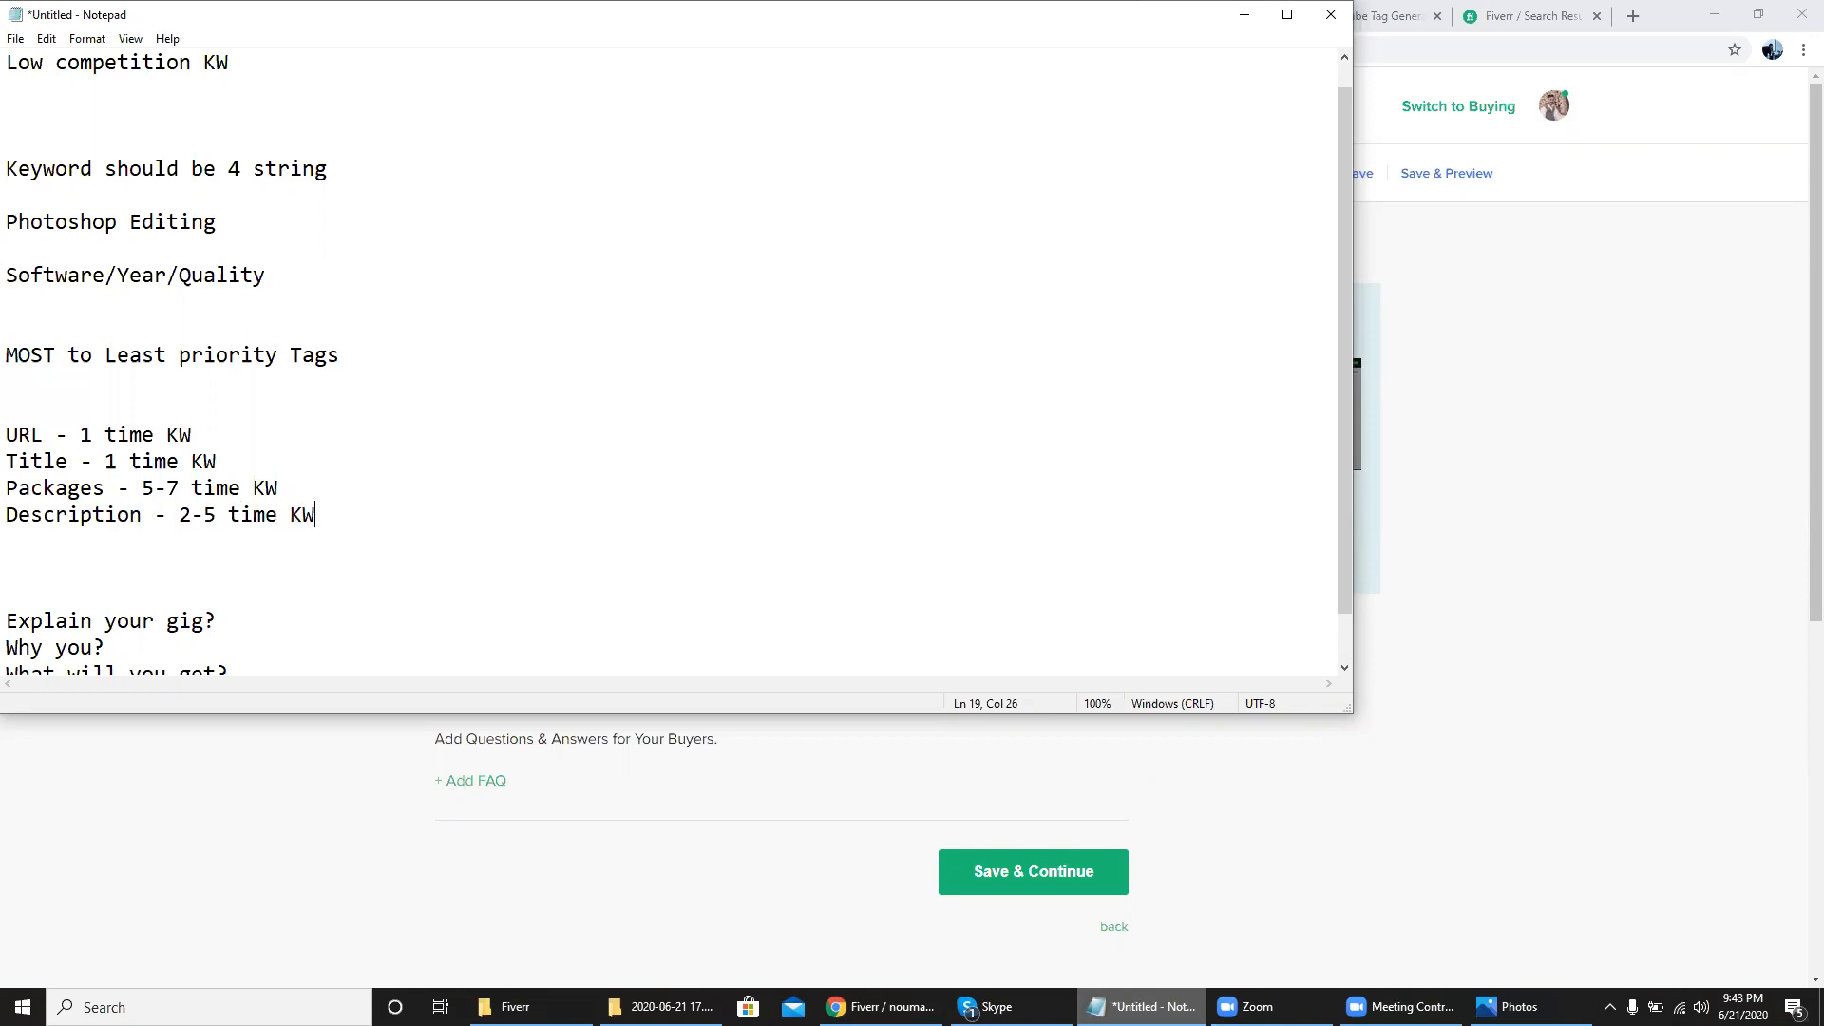
# Step: Change the keyword count in the Description line to 3-5
pyautogui.press('Left')
pyautogui.press('Left')
pyautogui.press('Left')
pyautogui.press('Left')
pyautogui.press('Left')
pyautogui.press('Left')
pyautogui.press('Left')
pyautogui.press('Left')
pyautogui.hotkey('shift', 'Left')
pyautogui.write('3')
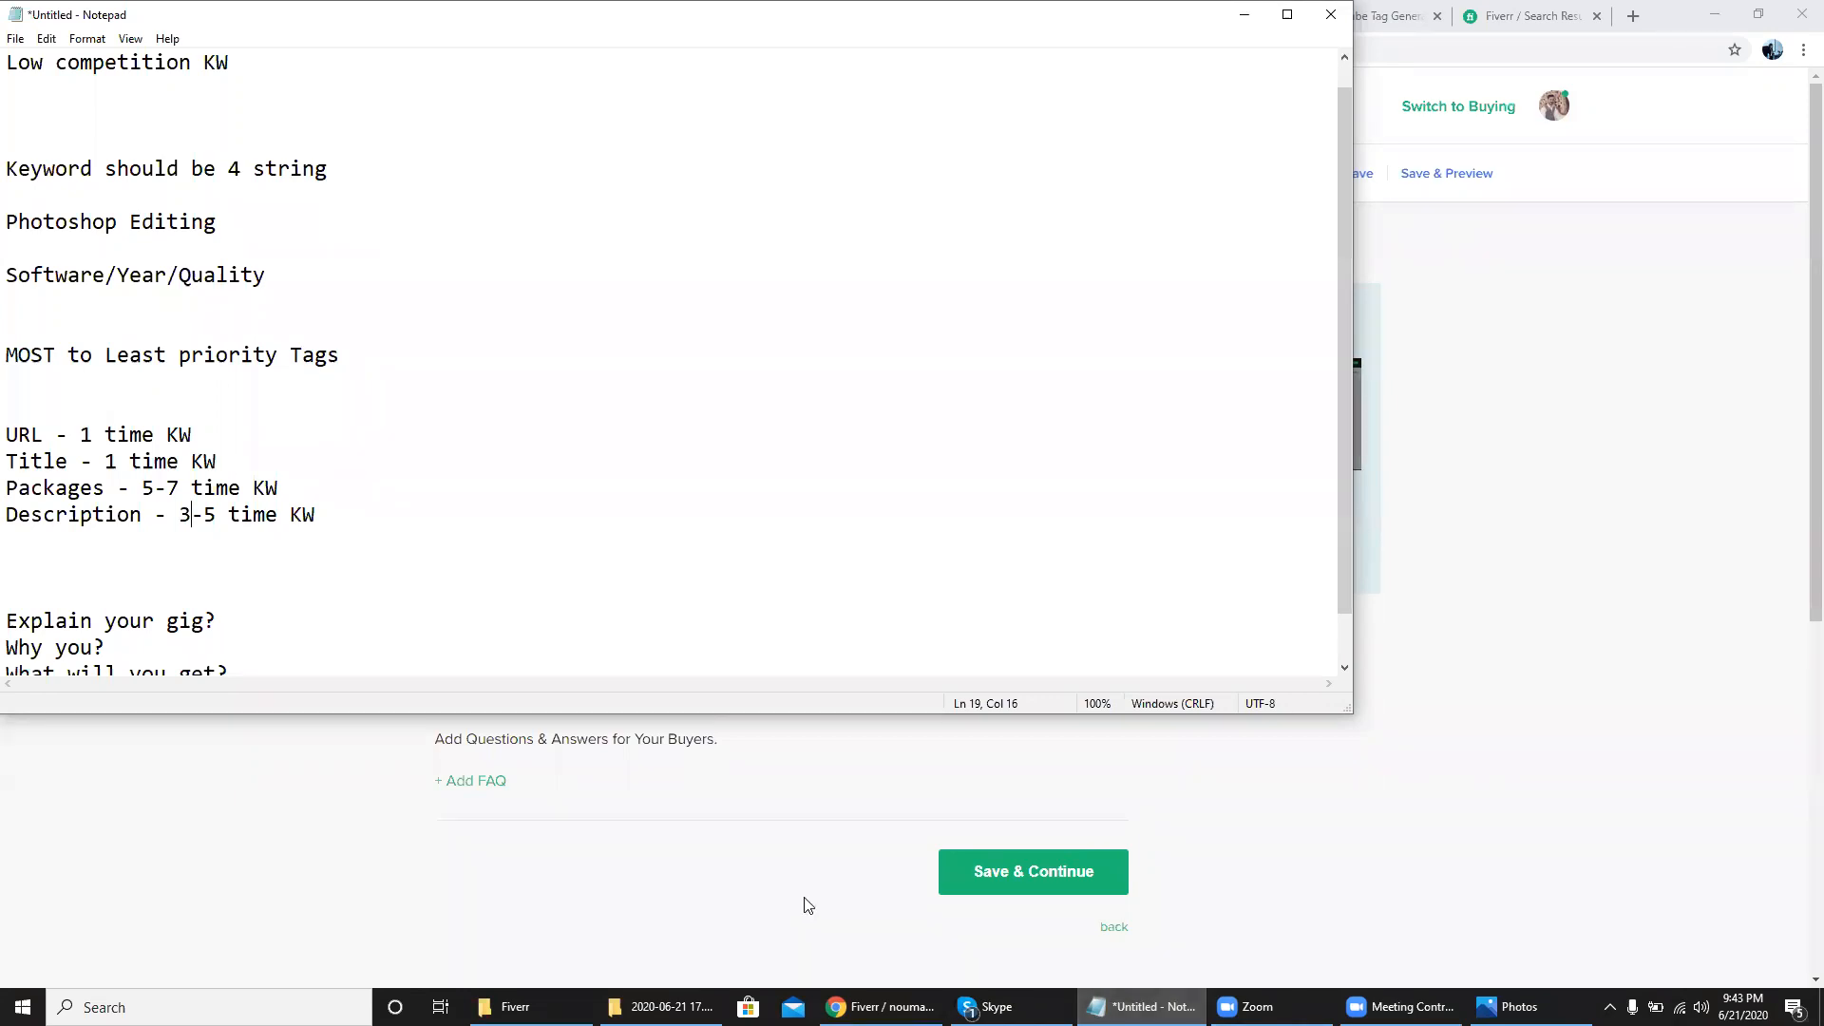
# Step: Switch back to the Fiverr gig page and fill the description with five lines of "photoshop editing"
pyautogui.click(298, 795)
pyautogui.click(621, 507)
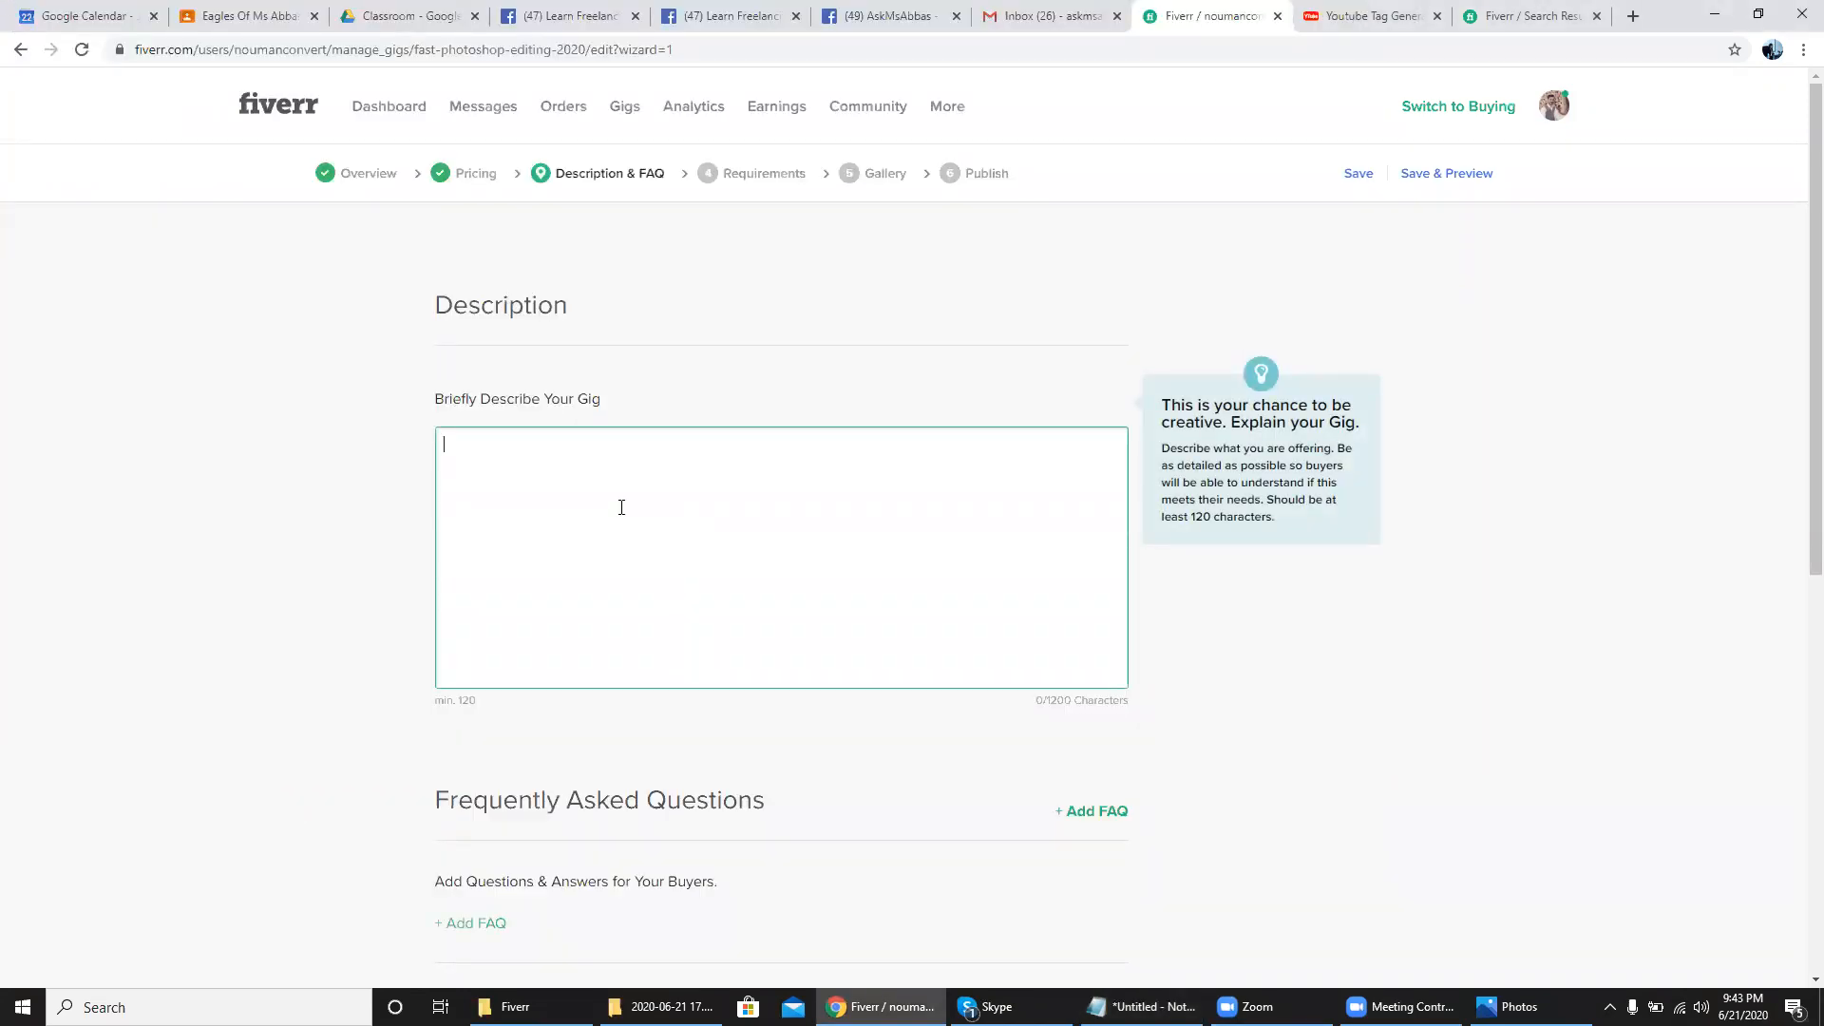
pyautogui.write('photoshop')
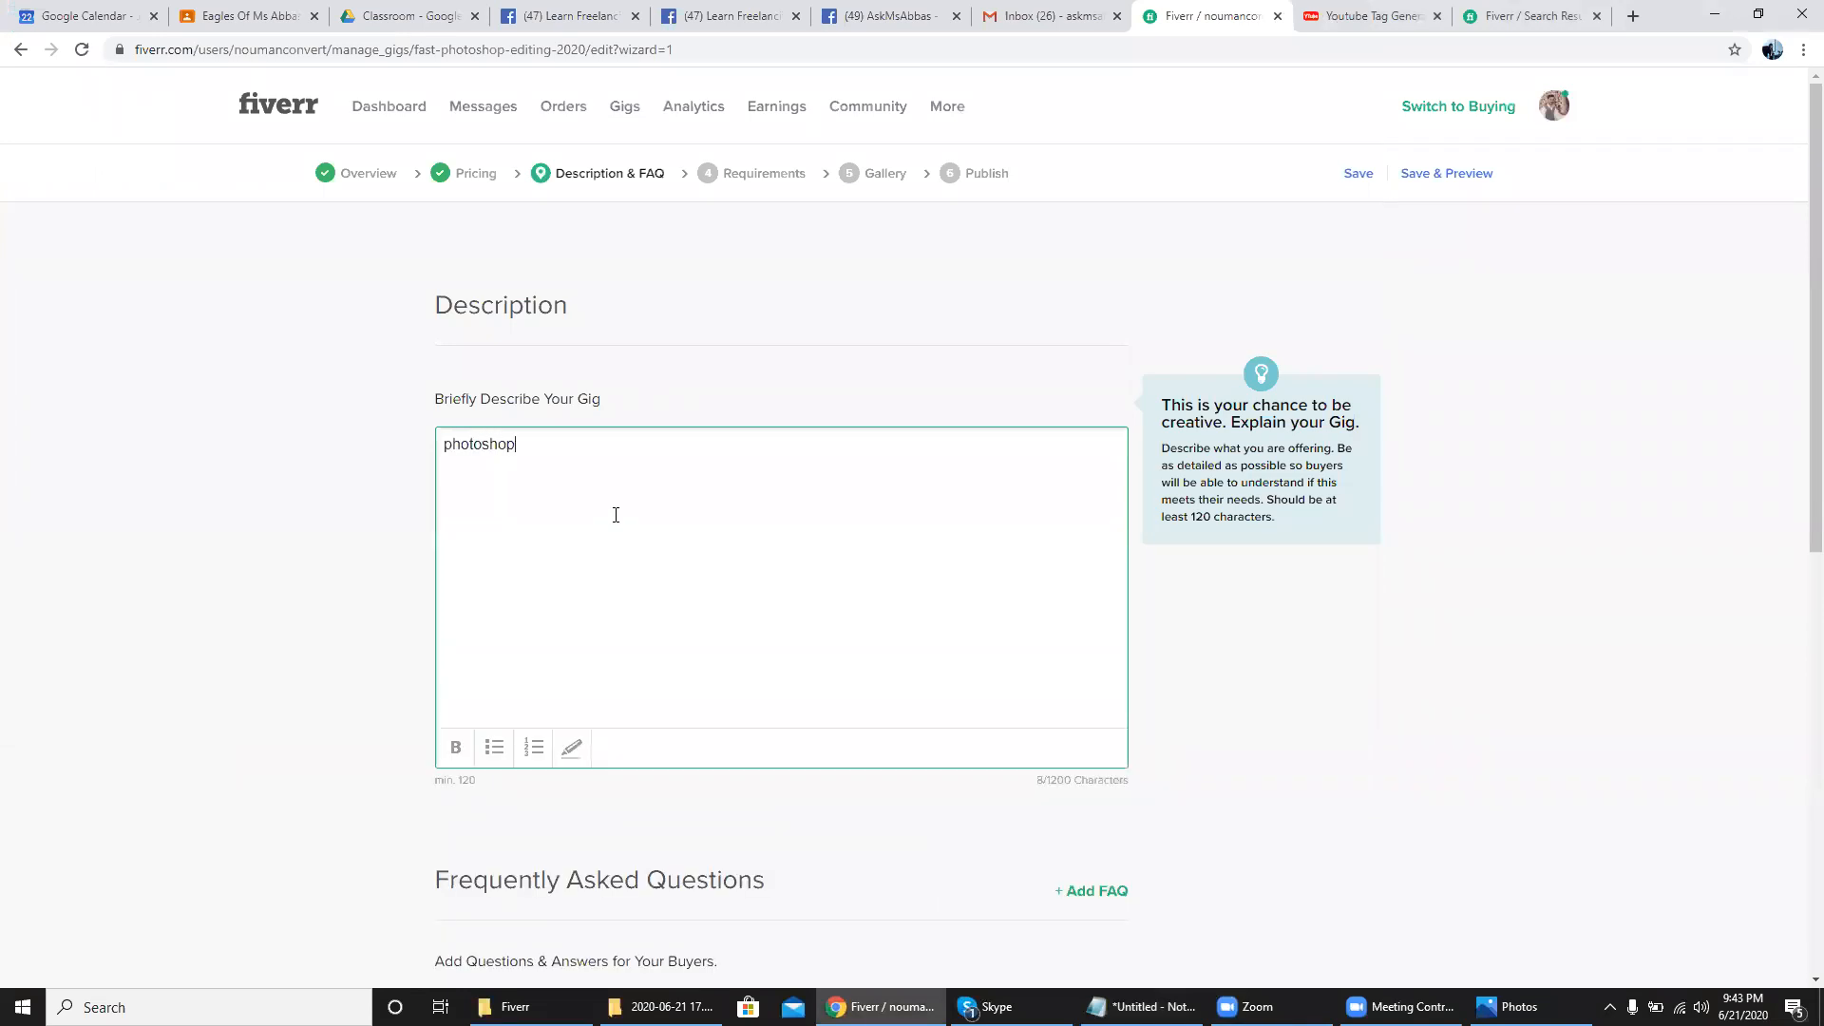
pyautogui.write(' editing')
pyautogui.hotkey('ctrl', 'a')
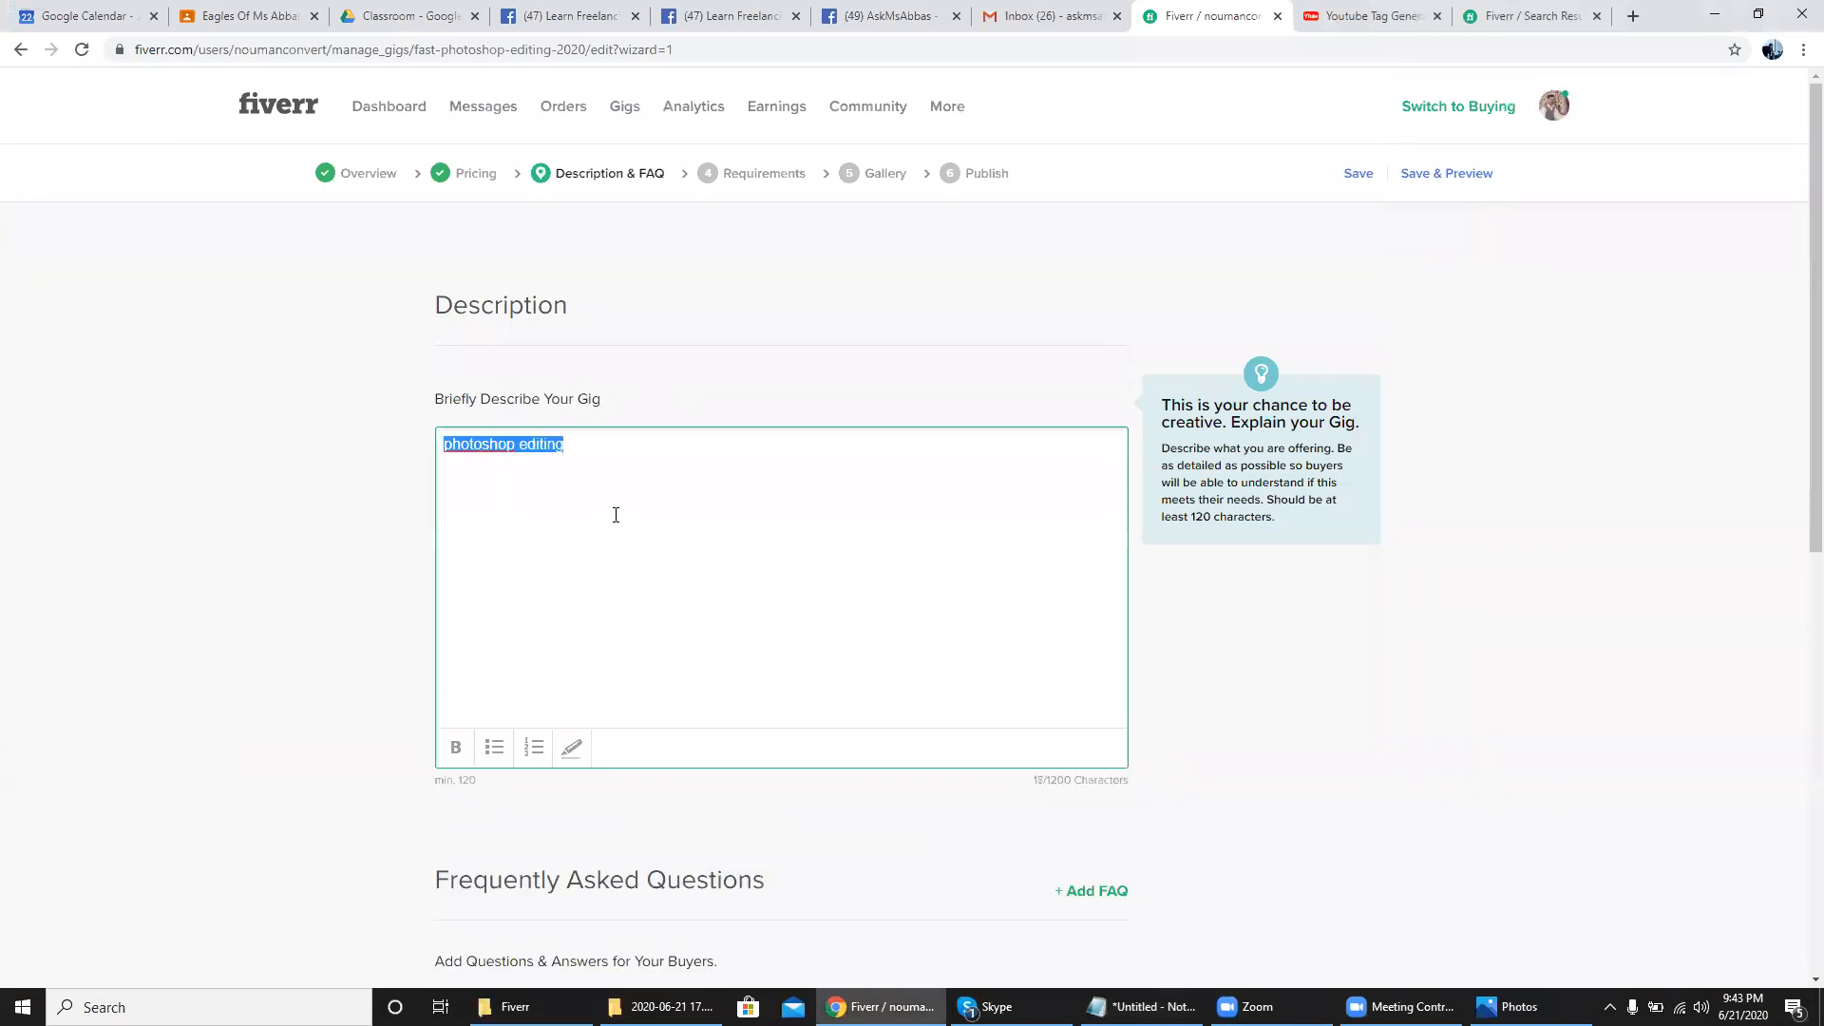
pyautogui.click(616, 515)
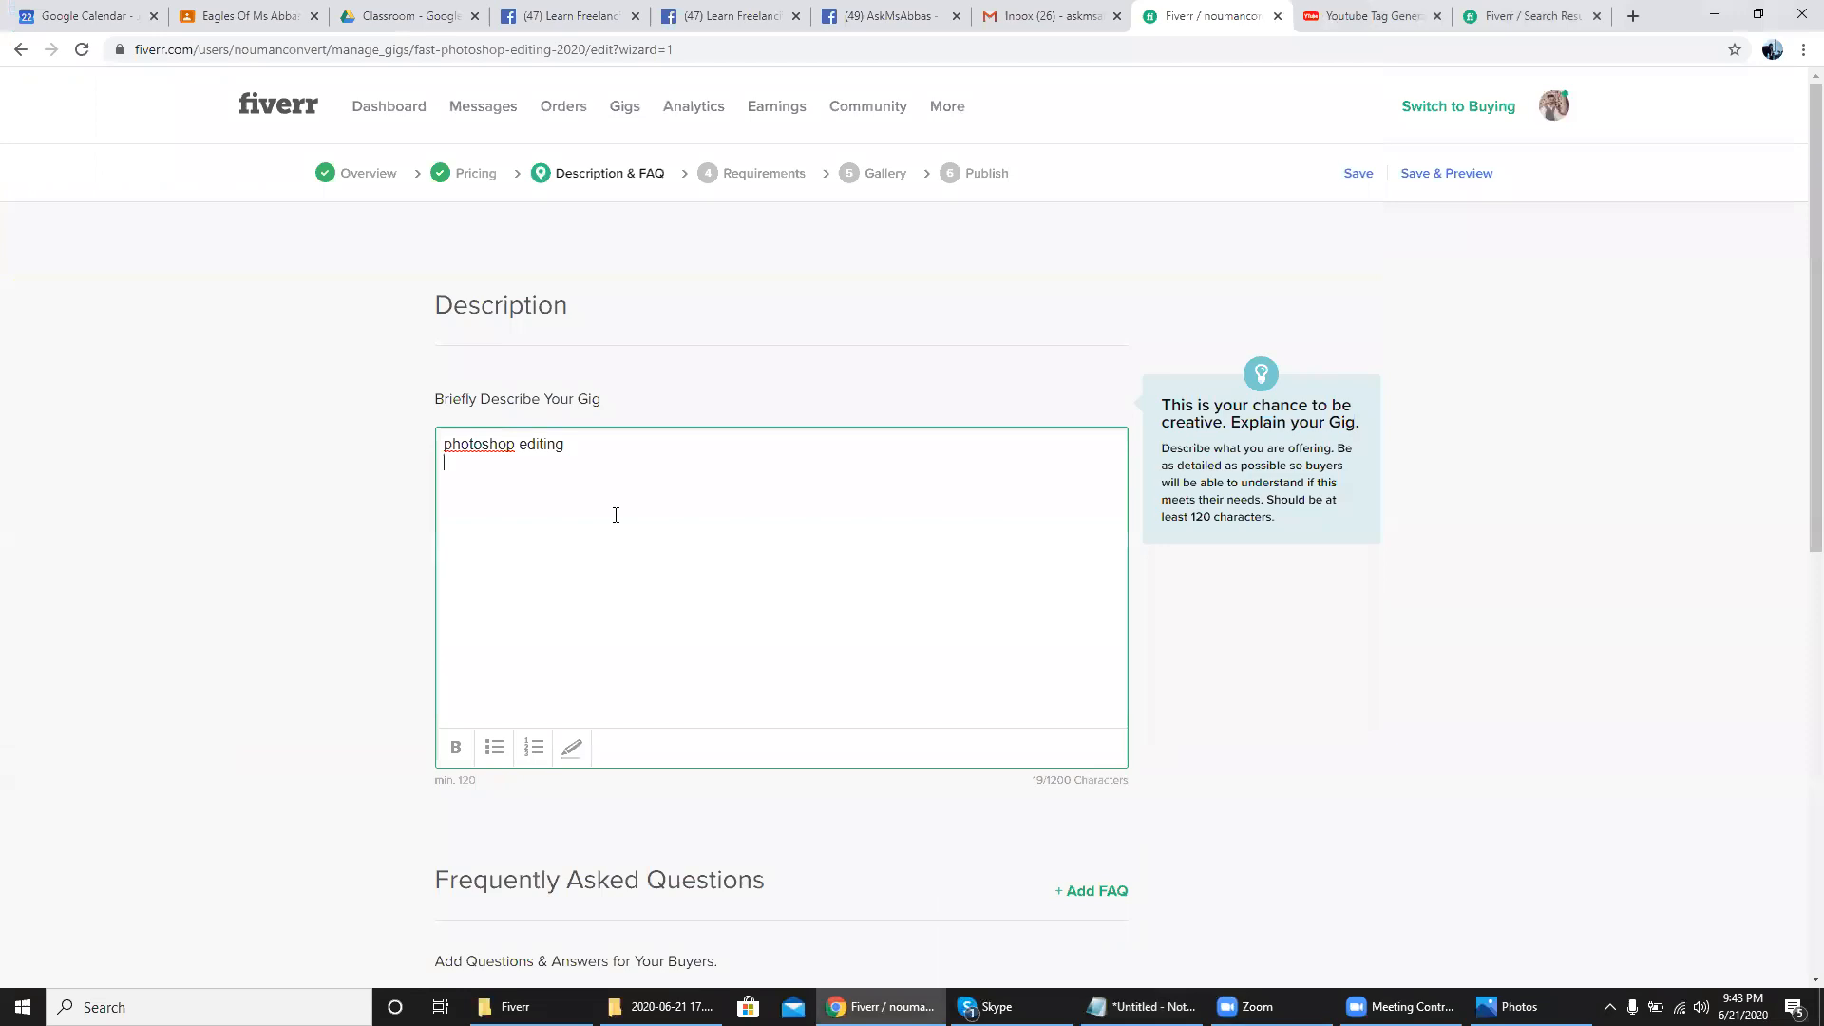
pyautogui.hotkey('ctrl', 'v')
pyautogui.hotkey('ctrl', 'v')
pyautogui.hotkey('ctrl', 'v')
pyautogui.hotkey('ctrl', 'v')
pyautogui.click(1299, 732)
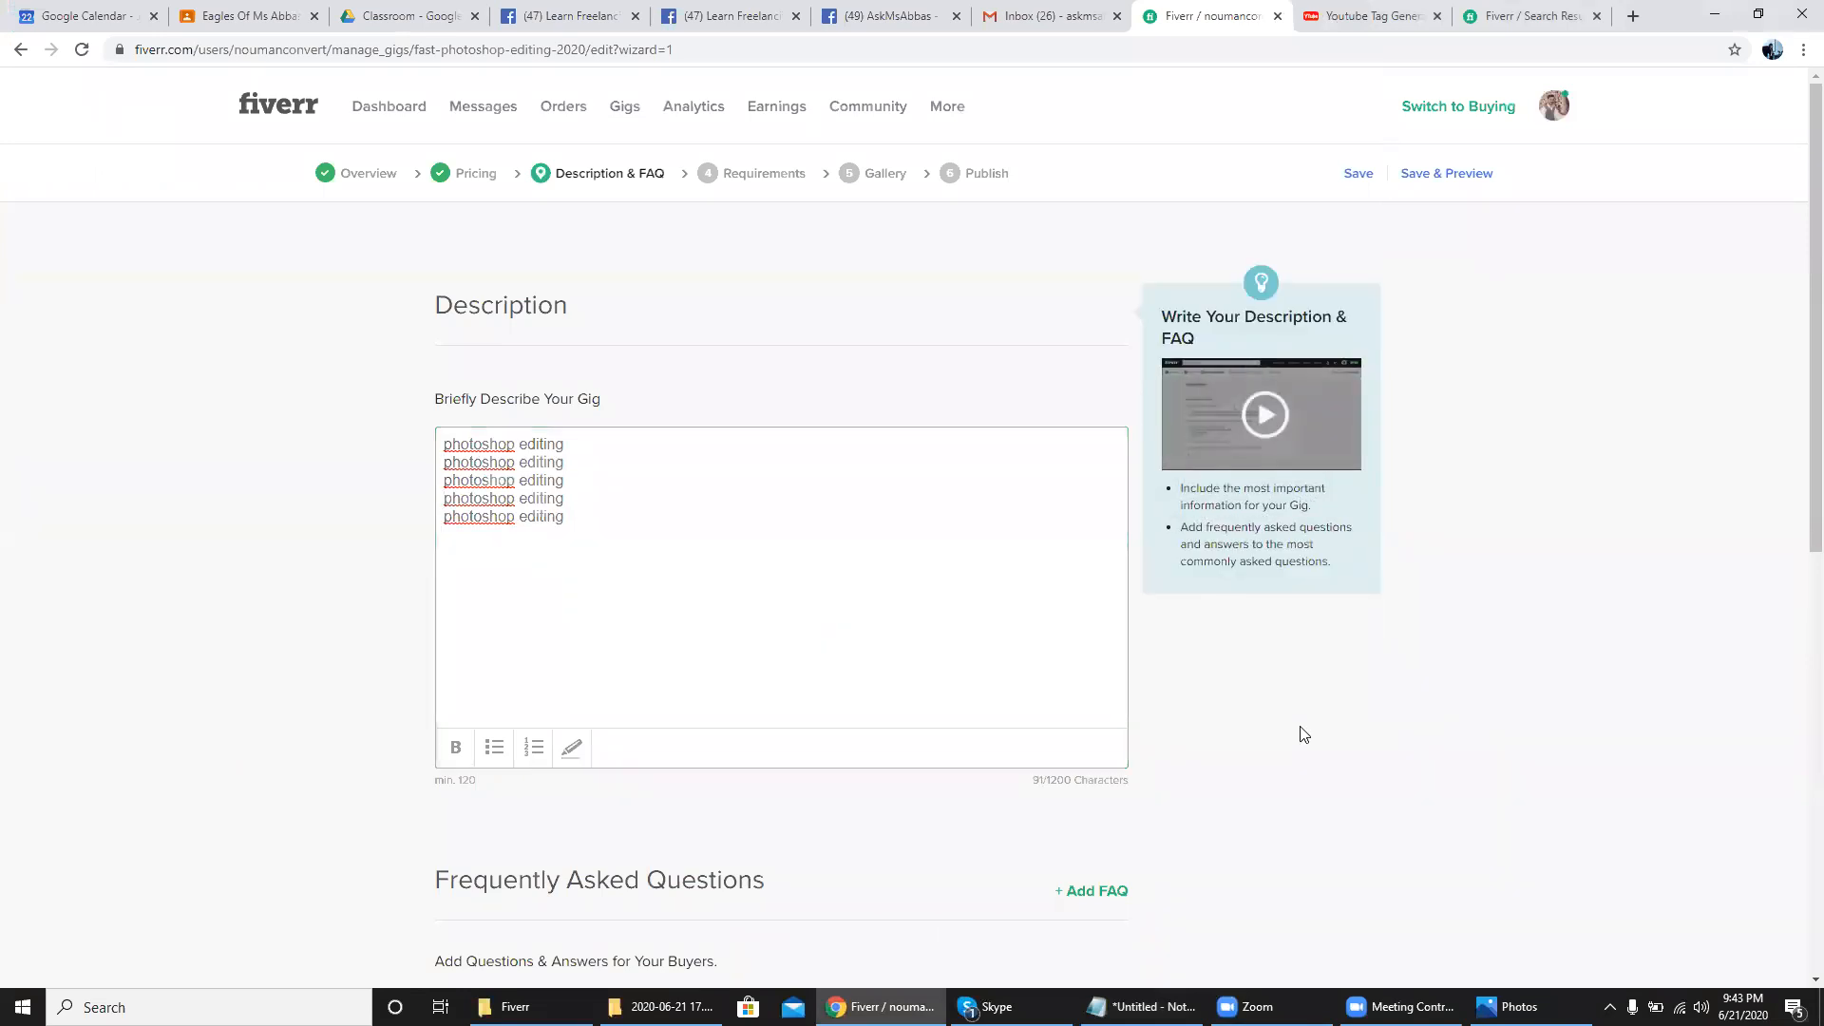
# Step: Clear the repeated keyword lines from the gig description
pyautogui.tripleClick(619, 545)
pyautogui.hotkey('ctrl', 'a')
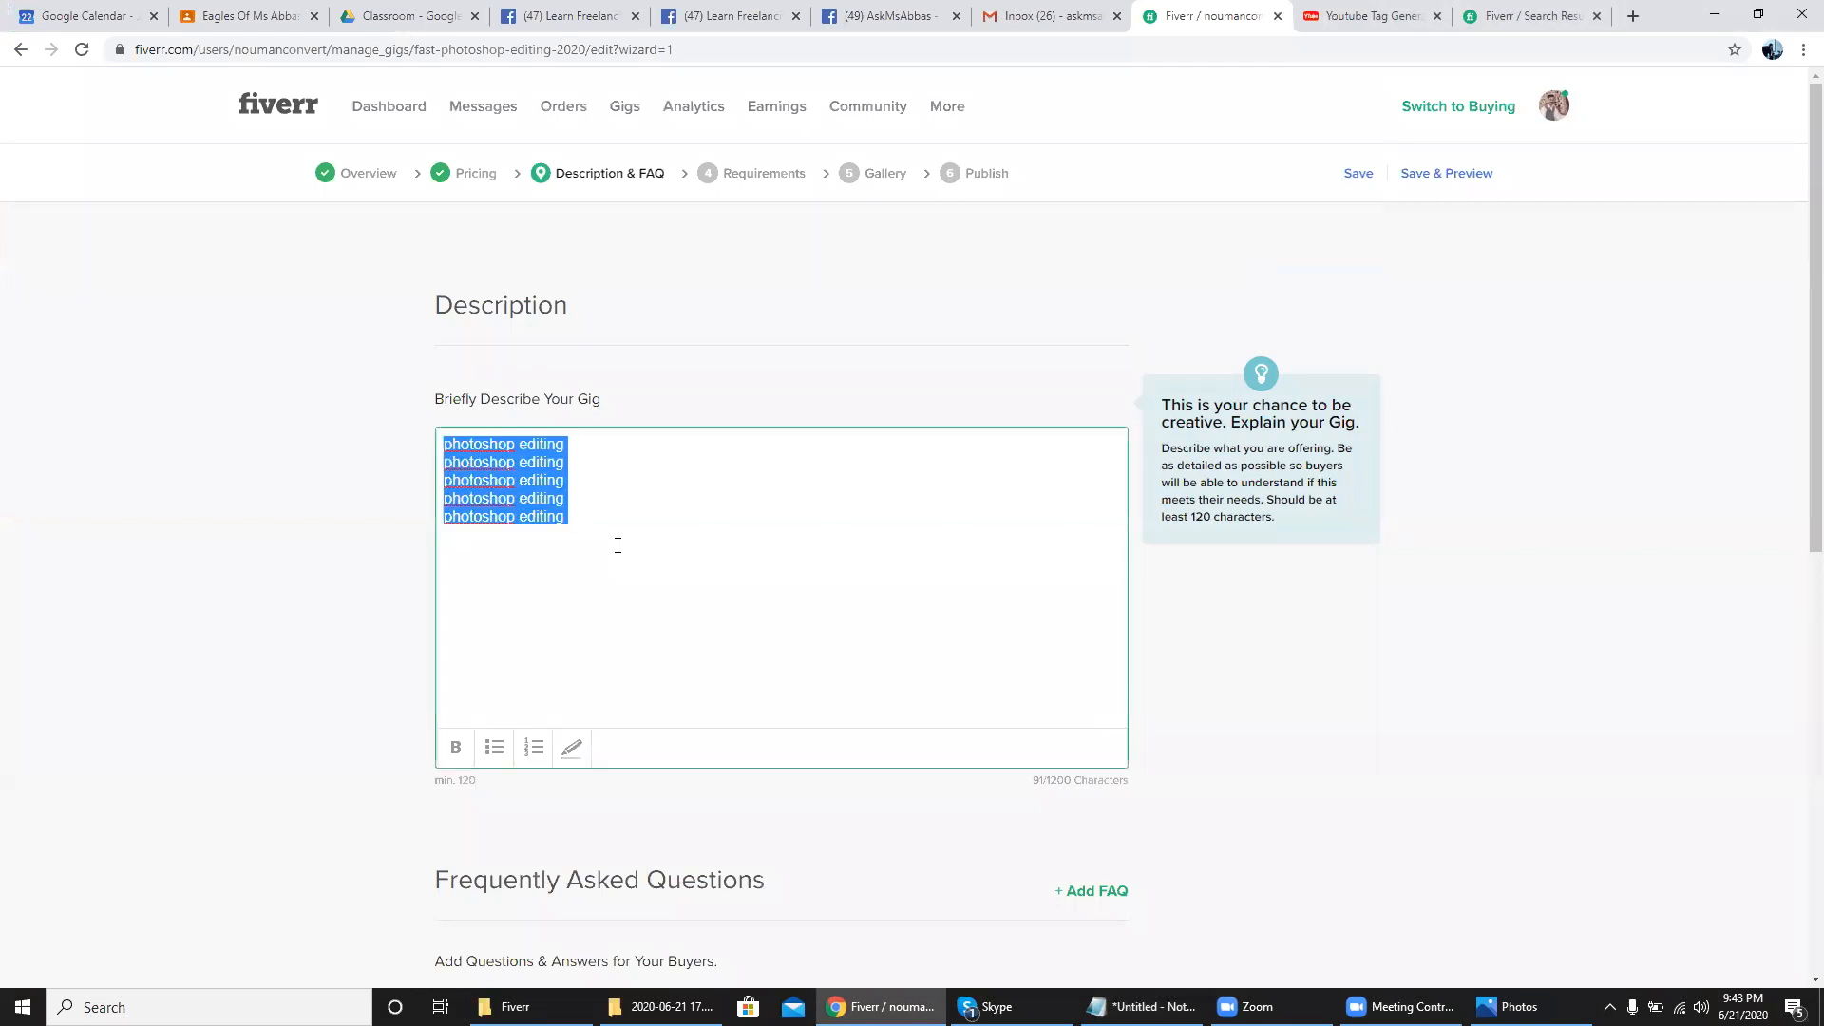
pyautogui.click(615, 546)
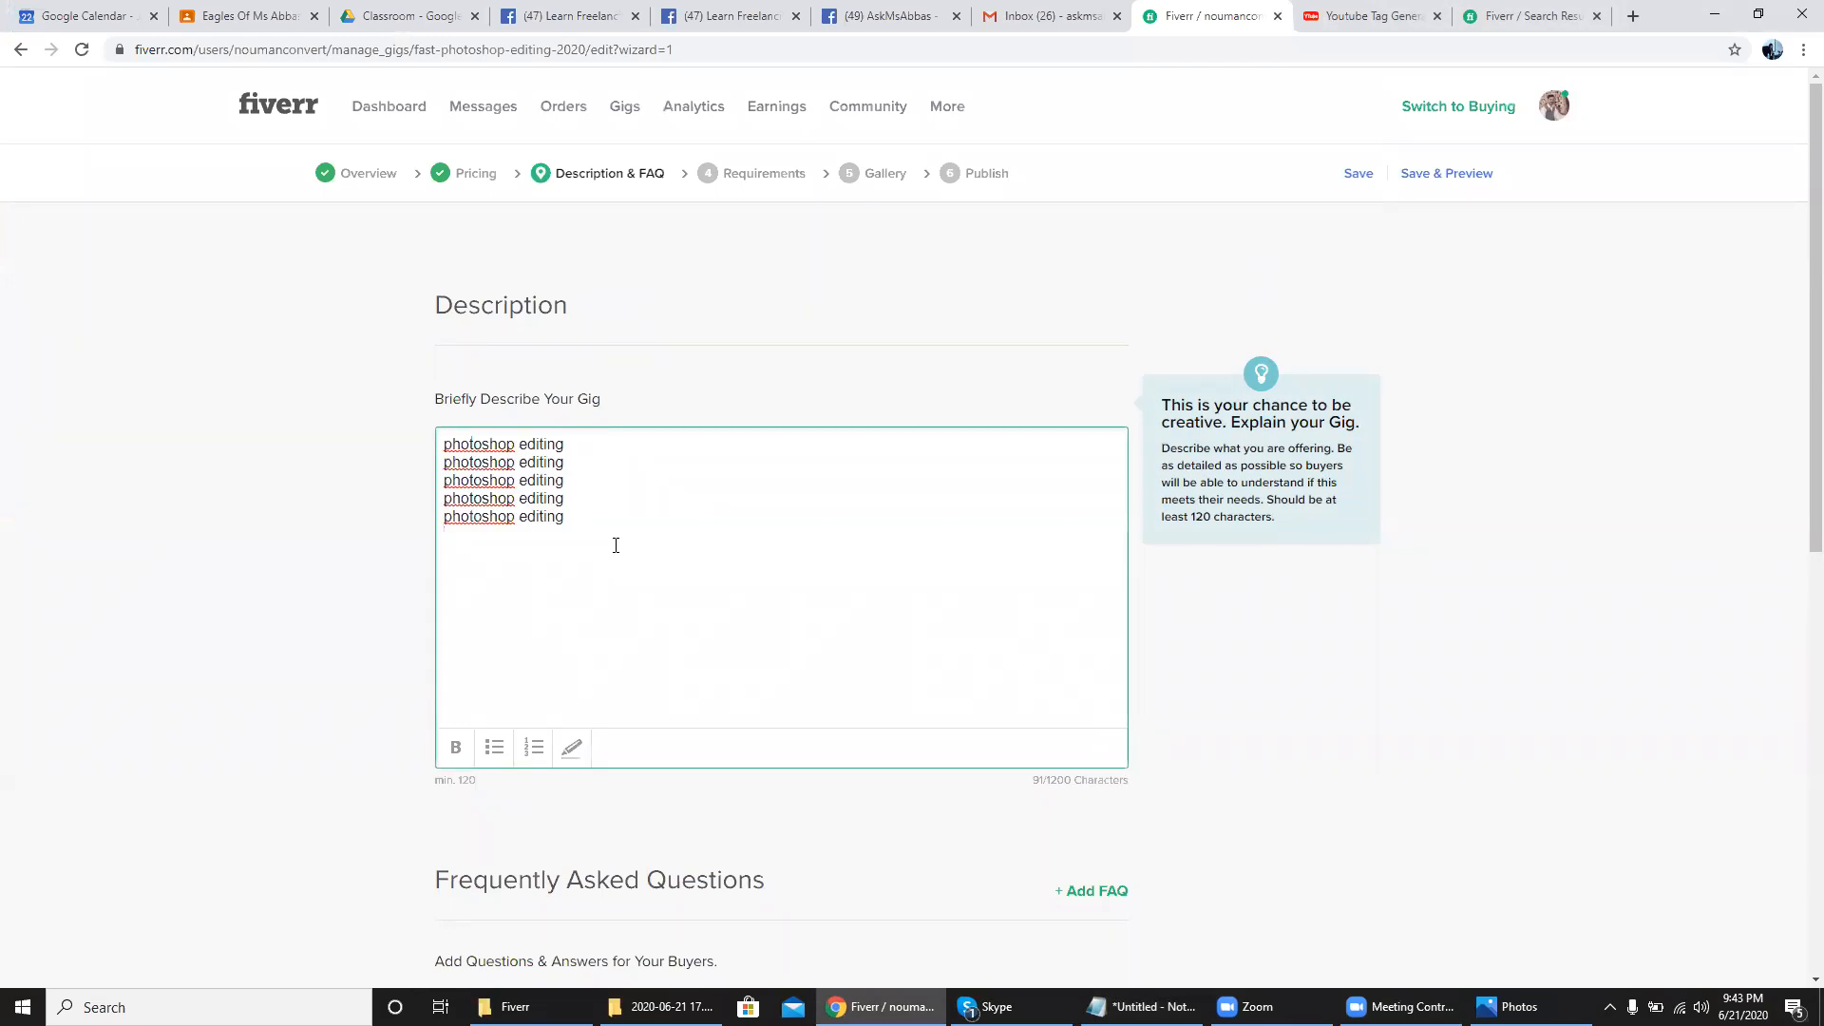
pyautogui.hotkey('ctrl', 'a')
pyautogui.press('BackSpace')
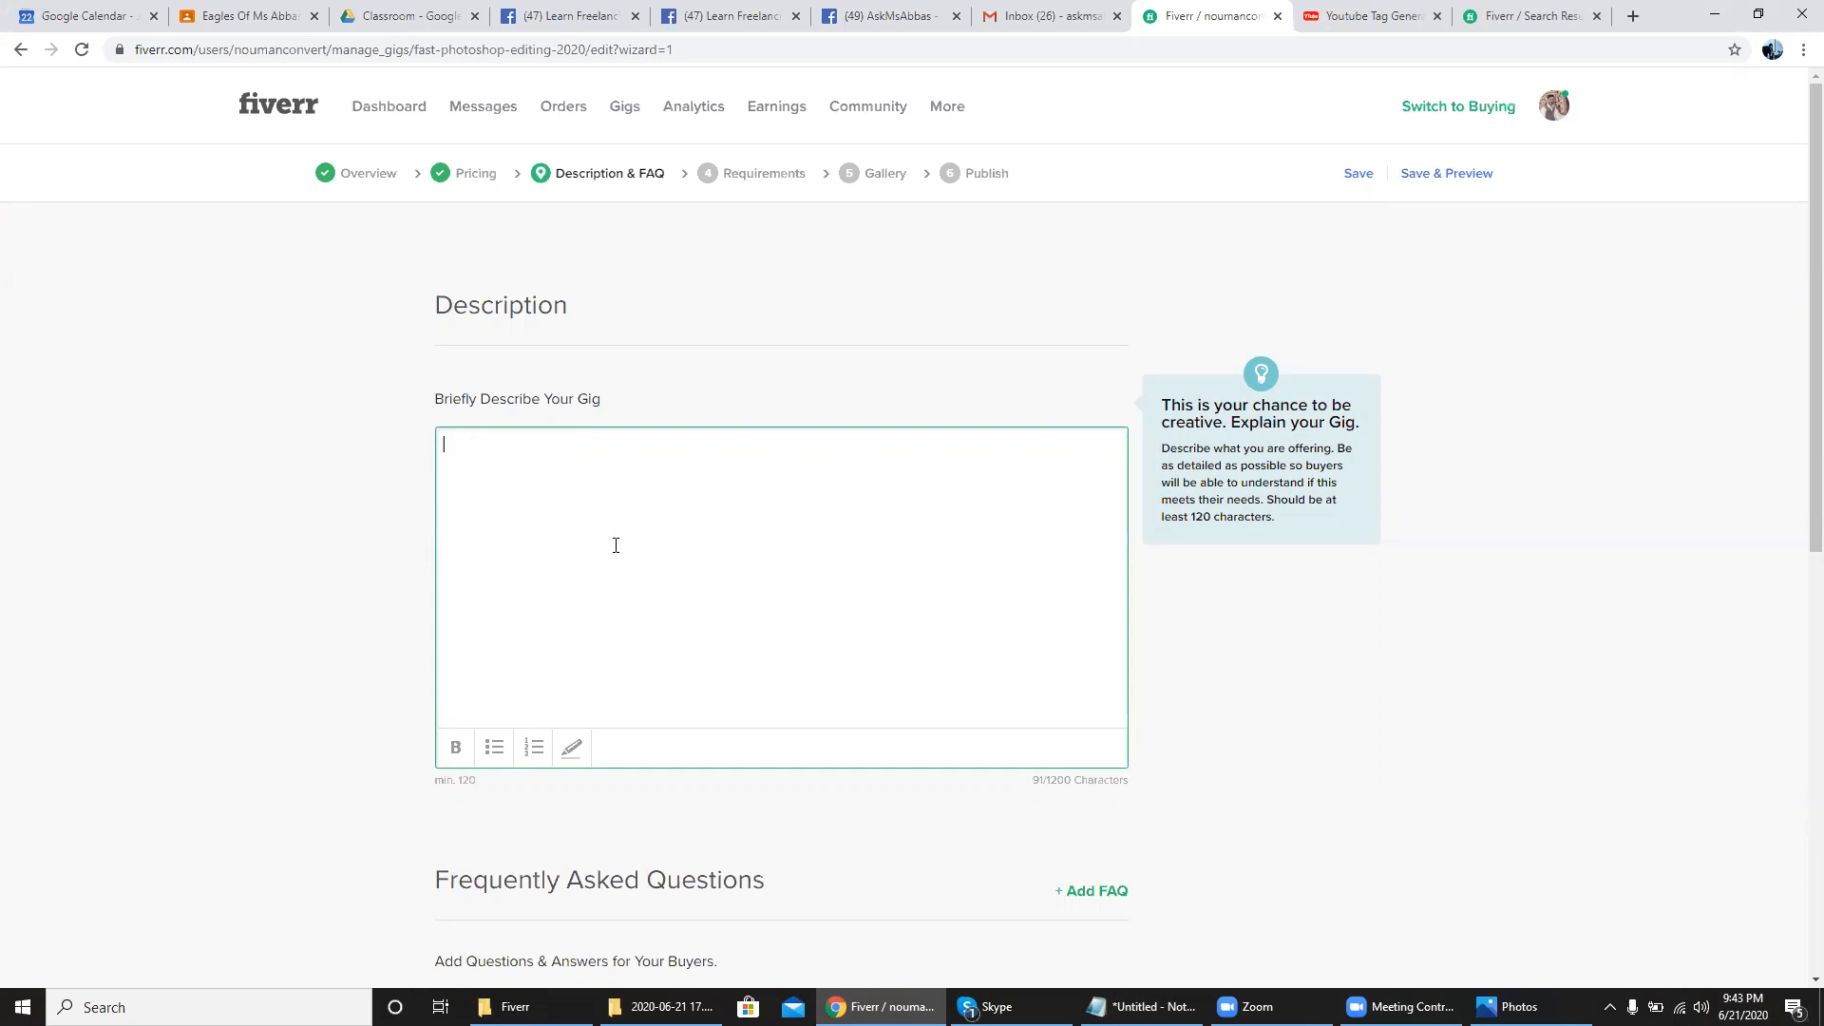
# Step: Start the gig description with "Are you looking to edit your photos in photoshop and running out of time?"
pyautogui.write('Are you look')
pyautogui.write('ing for')
pyautogui.press('BackSpace')
pyautogui.press('BackSpace')
pyautogui.write('to edit yo')
pyautogui.write('u')
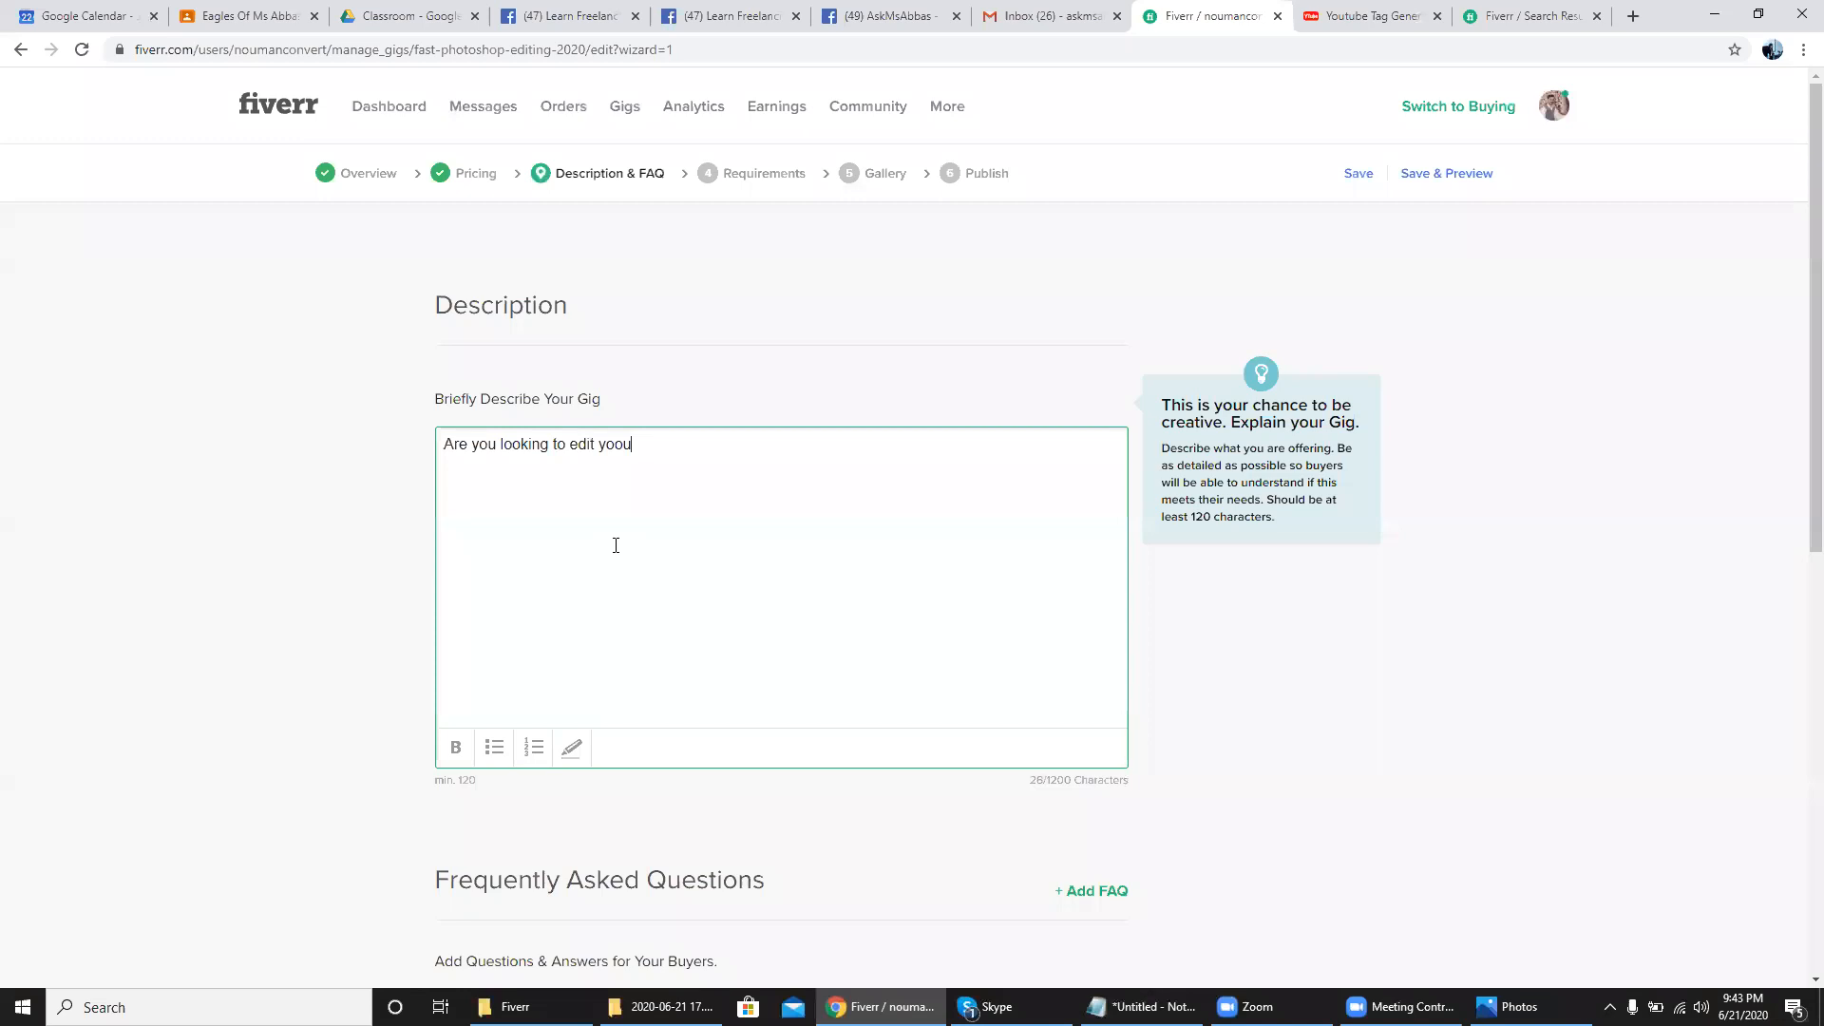
pyautogui.write('r photoshop')
pyautogui.press('BackSpace')
pyautogui.press('BackSpace')
pyautogui.press('BackSpace')
pyautogui.write('in photoshop and run')
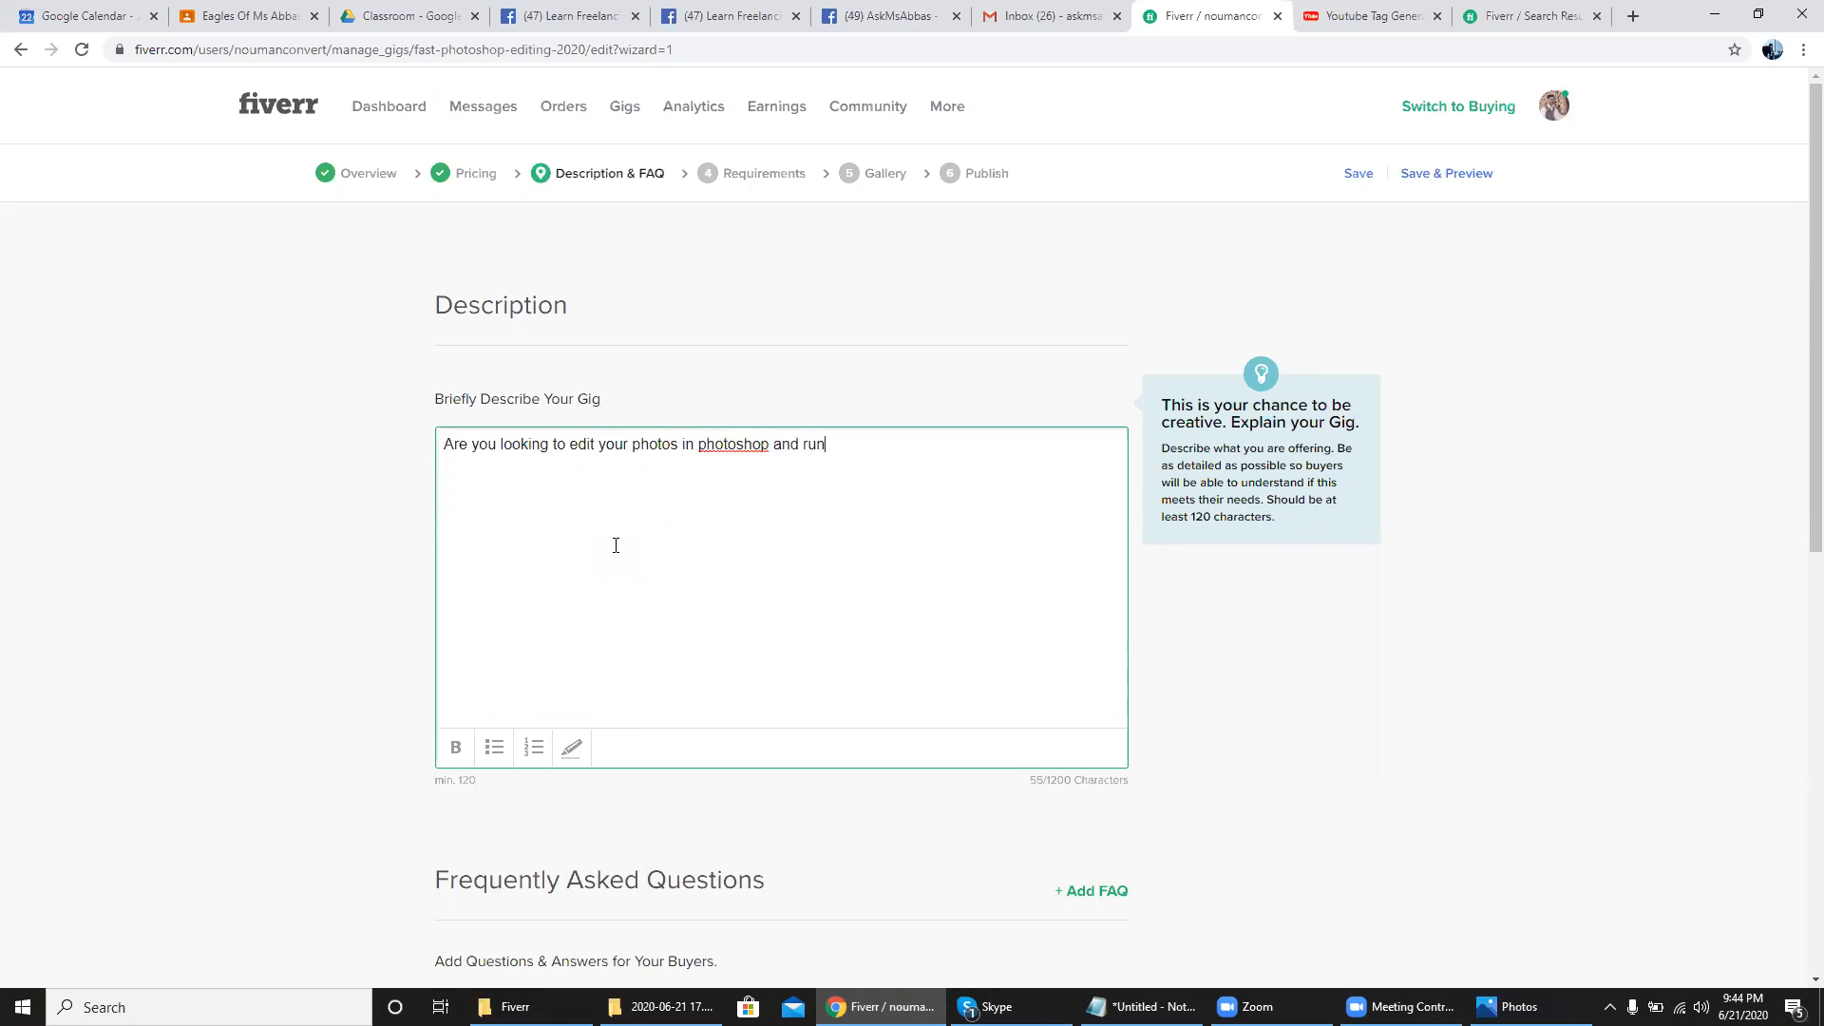
pyautogui.write('ning out of time? If you are looking for ')
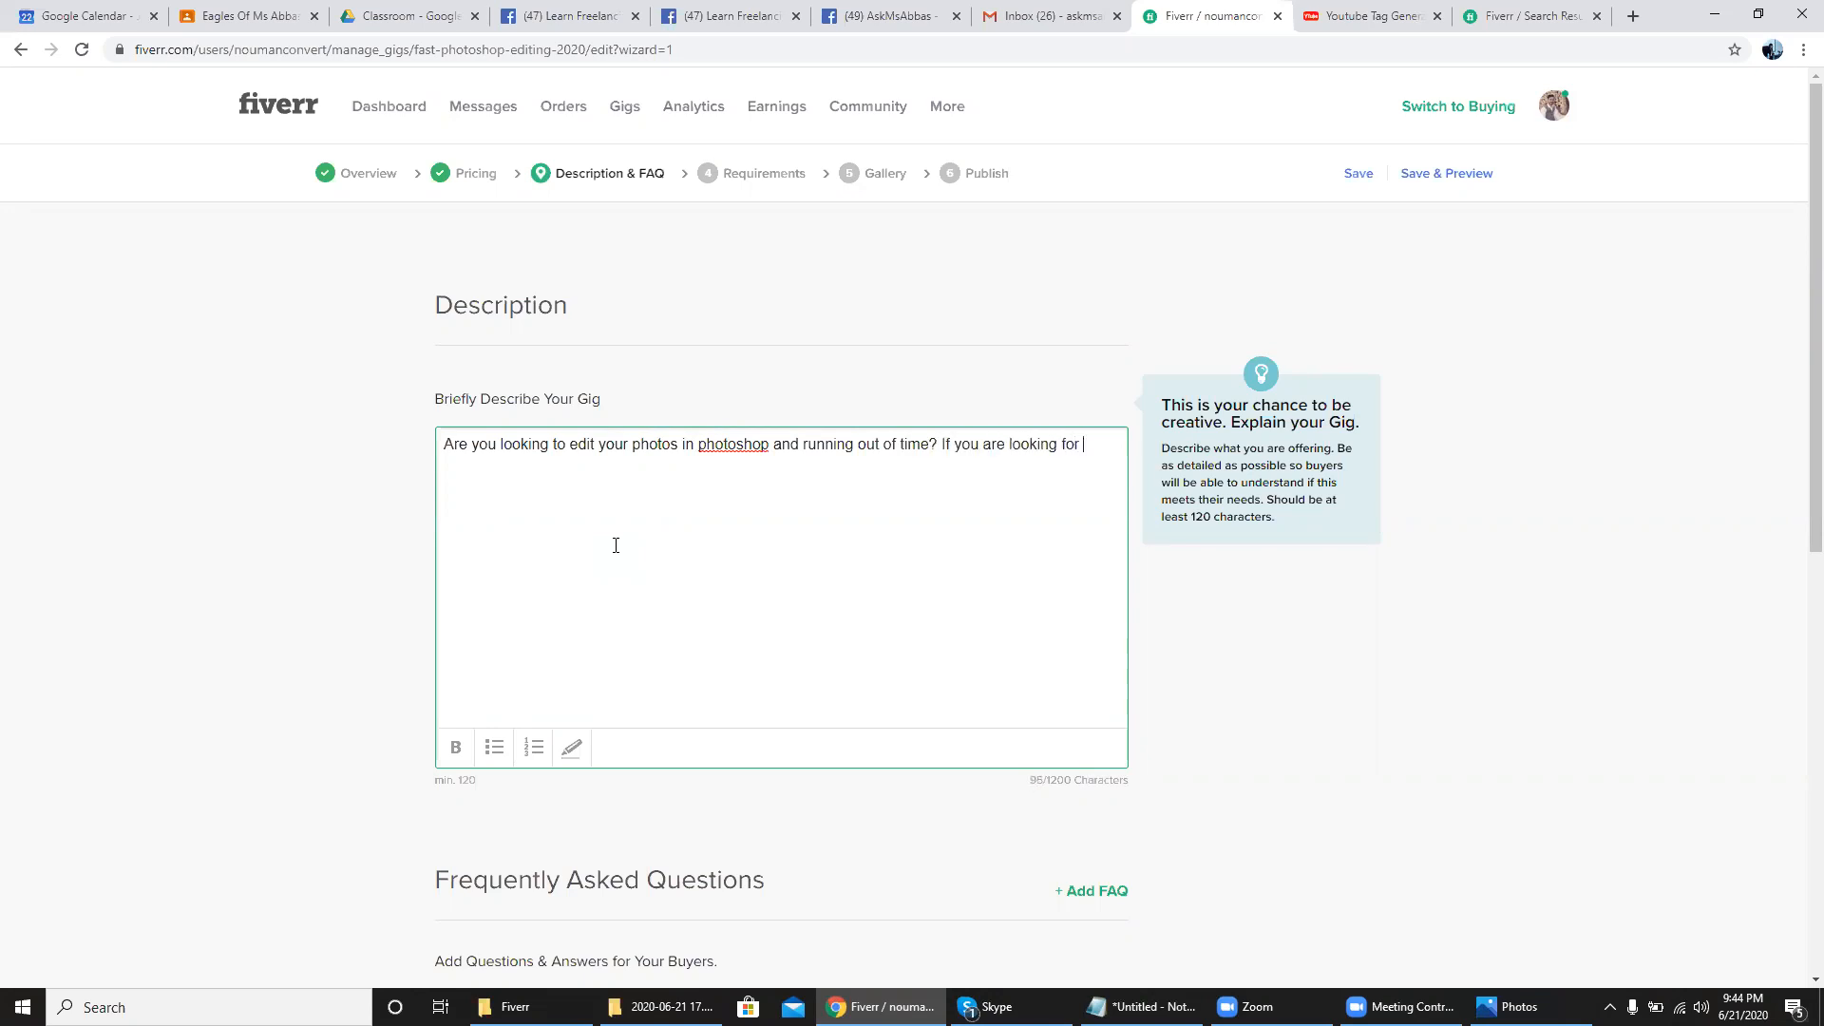
pyautogui.write('fast service then this gig can yo')
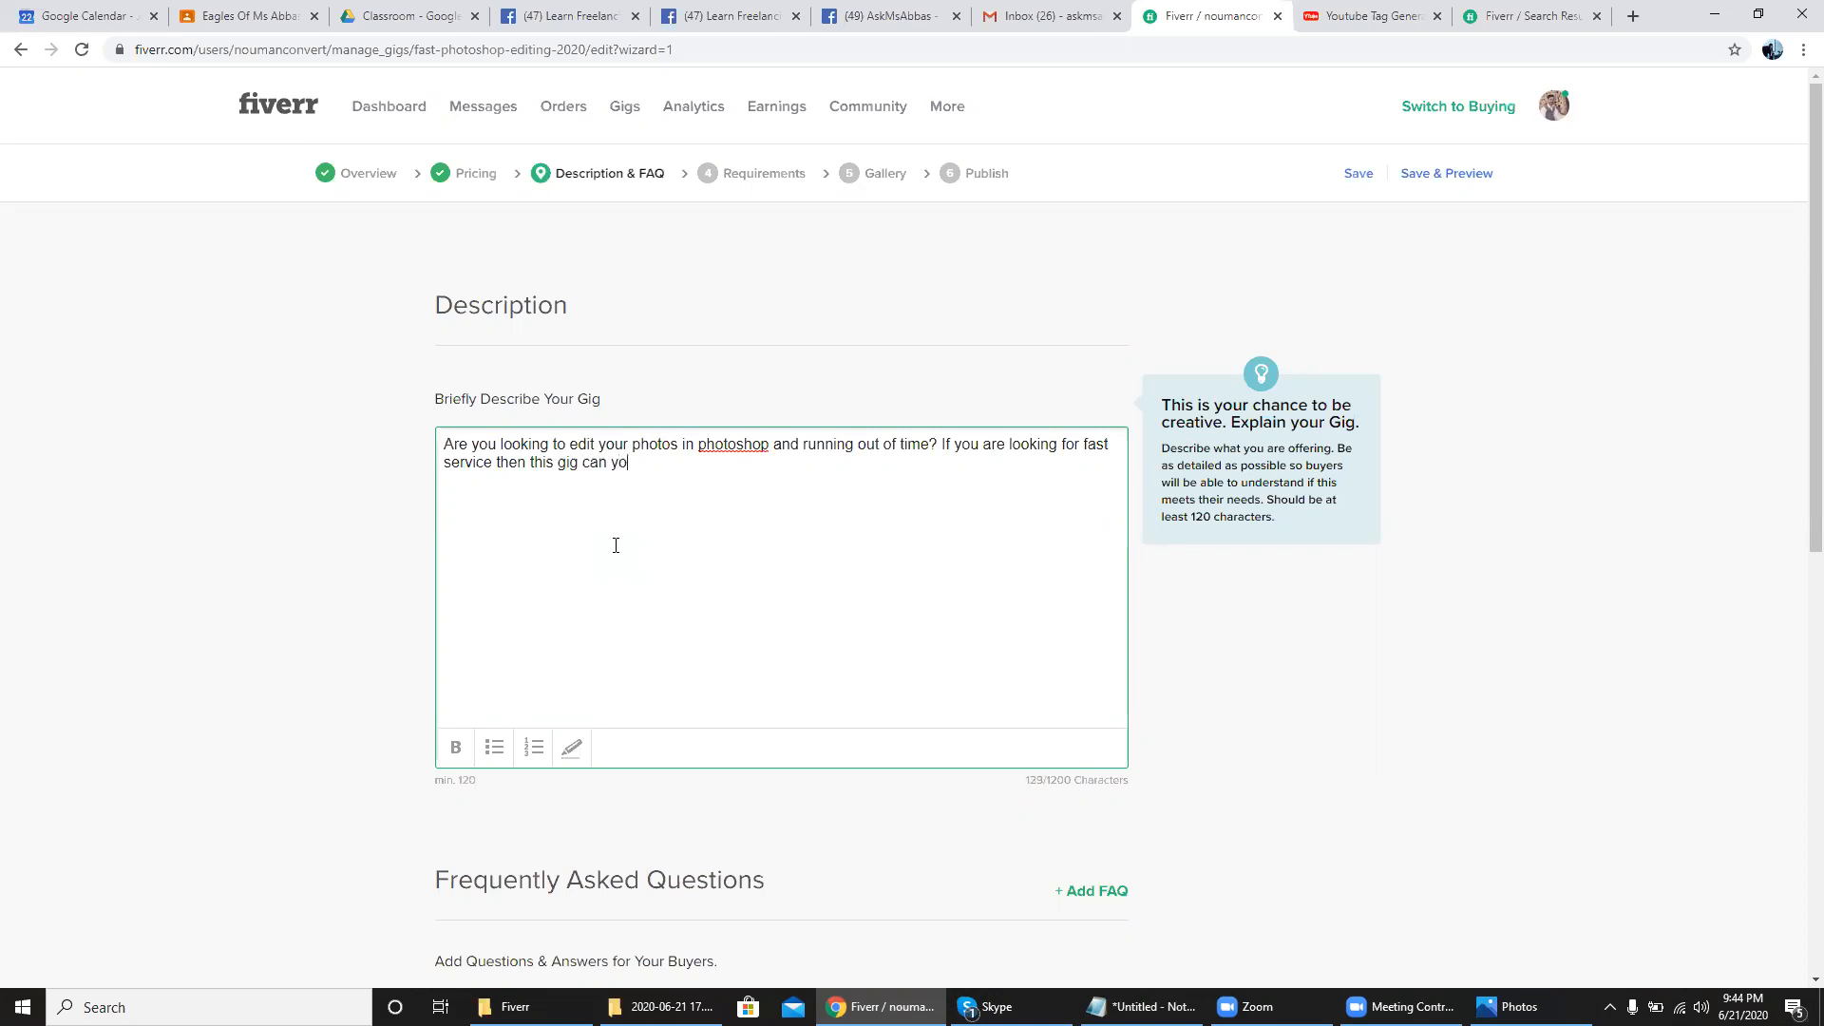
pyautogui.write('ur perfect choice. I am offeerin')
# Step: Complete the opening paragraph with "I am offering to edit your photos using photoshop with high quality and less time."
pyautogui.press('BackSpace')
pyautogui.press('BackSpace')
pyautogui.press('BackSpace')
pyautogui.press('BackSpace')
pyautogui.write('ring to edit ')
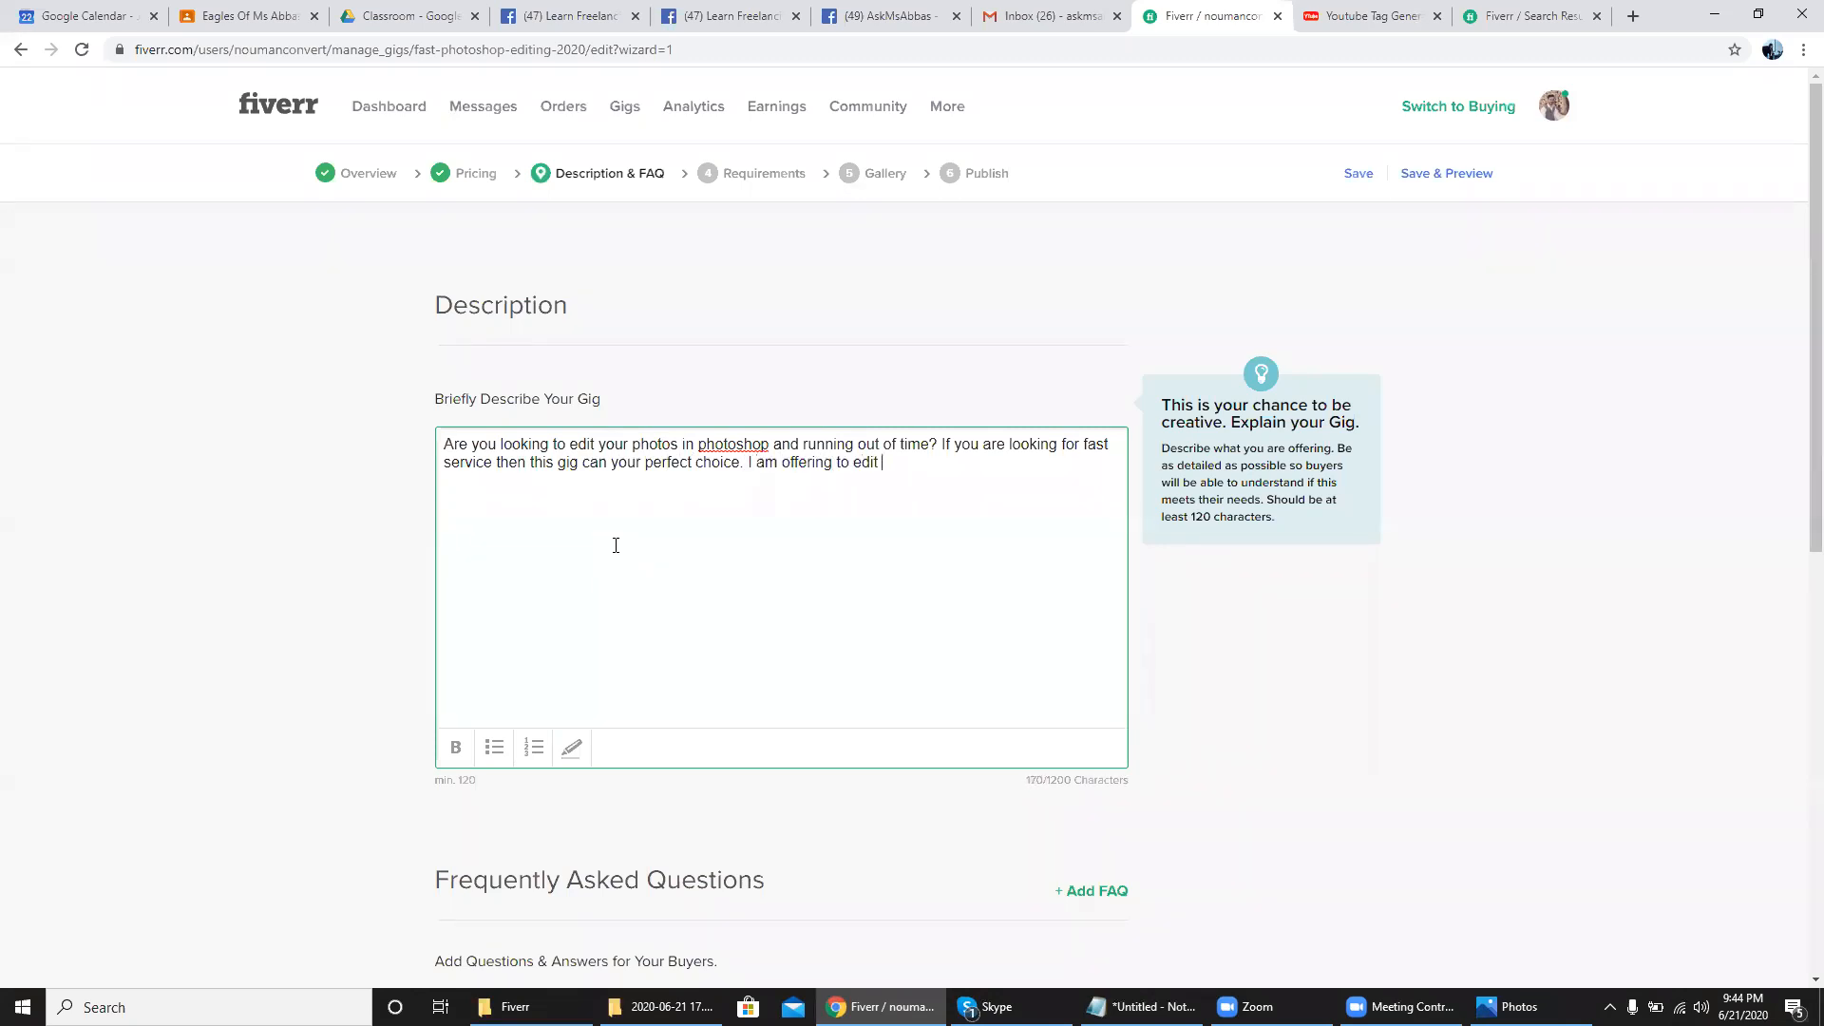
pyautogui.write('your photos using photoshop ')
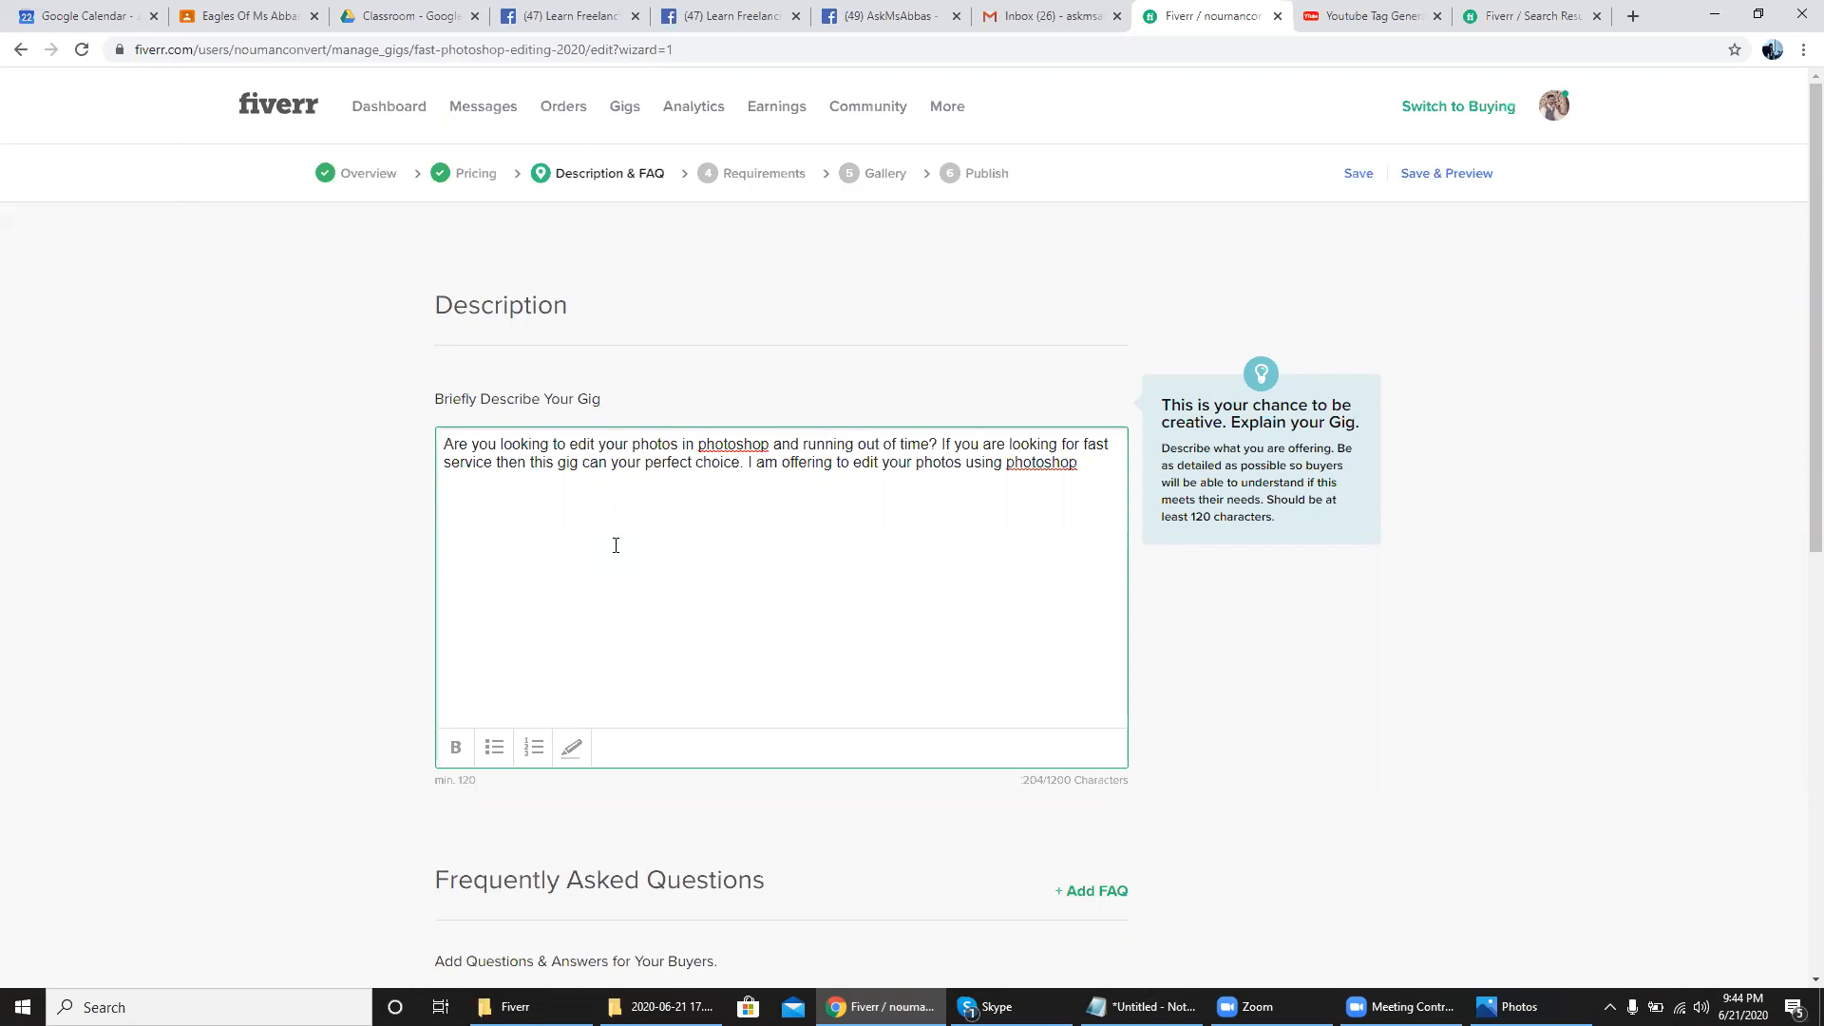
pyautogui.write('with high quality and less time.')
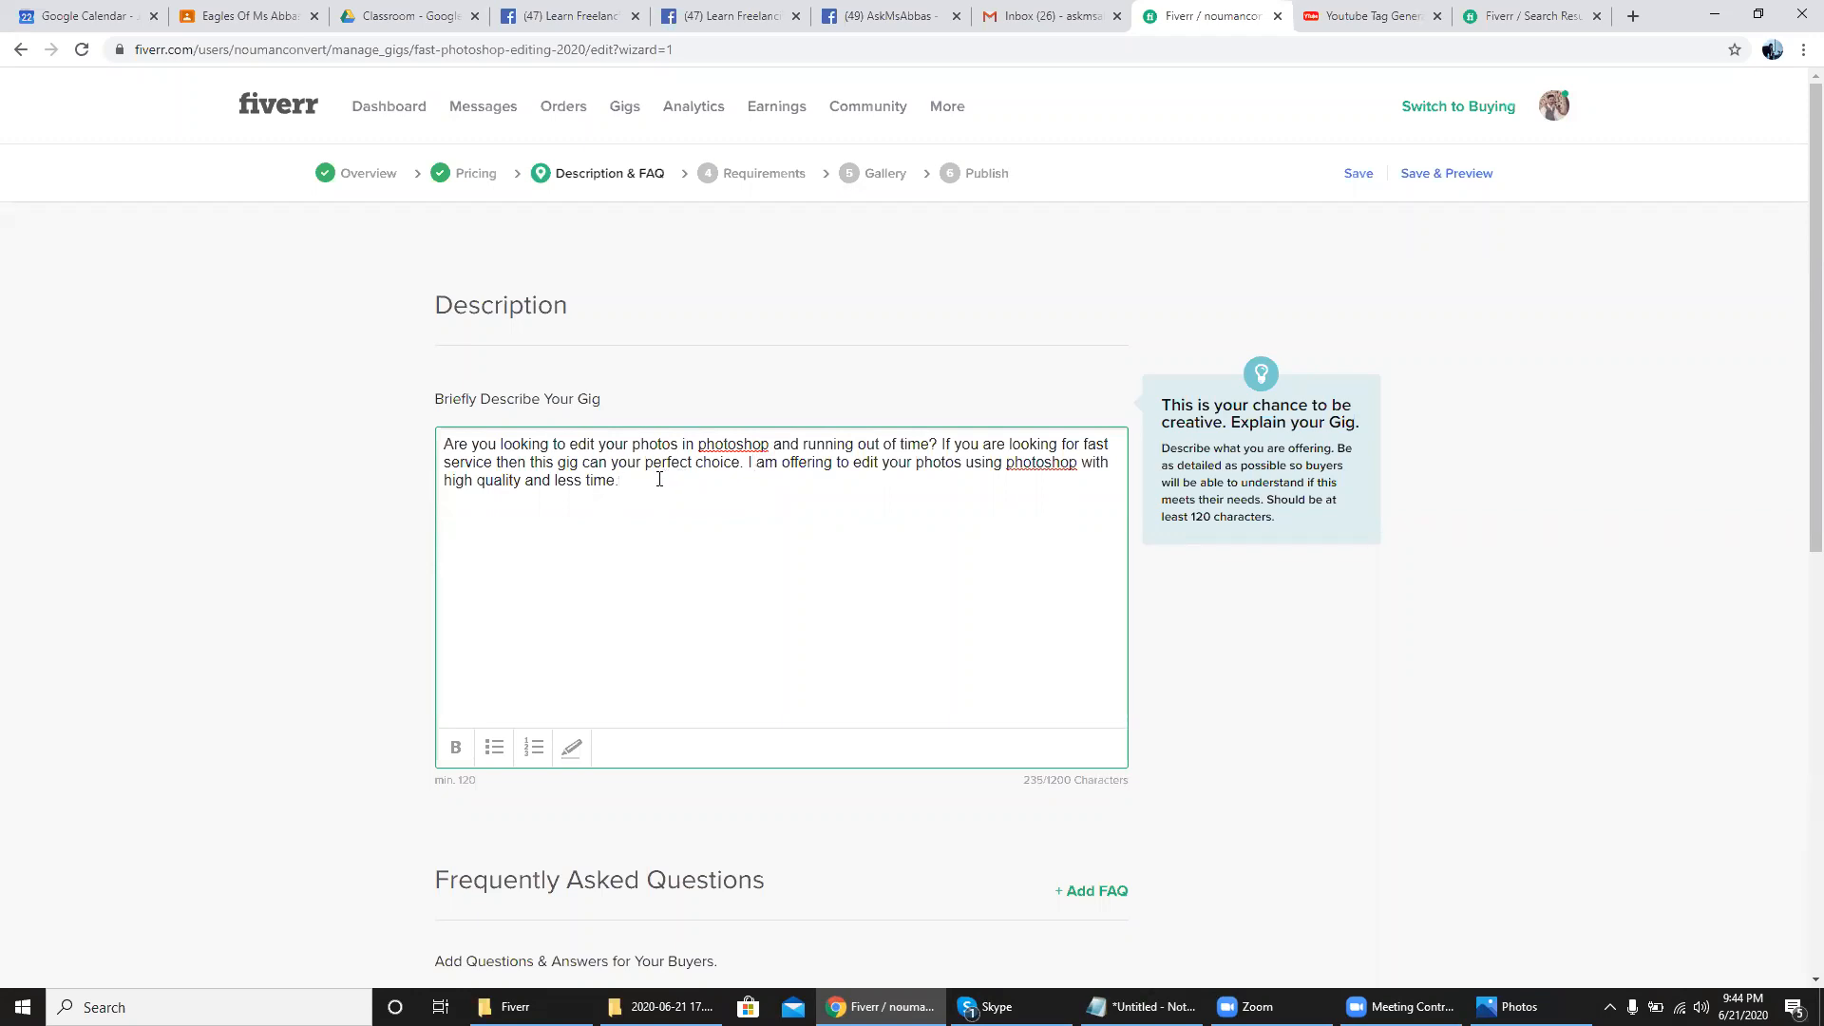
# Step: Add the line "In this gig i am offering:" below the opening paragraph, followed by a blank line
pyautogui.write('In th')
pyautogui.write('s gig i am offering:')
pyautogui.press('Return')
pyautogui.press('Return')
# Step: List the services Background Removal, Restoration and Object Removal on separate lines under the offering line
pyautogui.write('Background Remo')
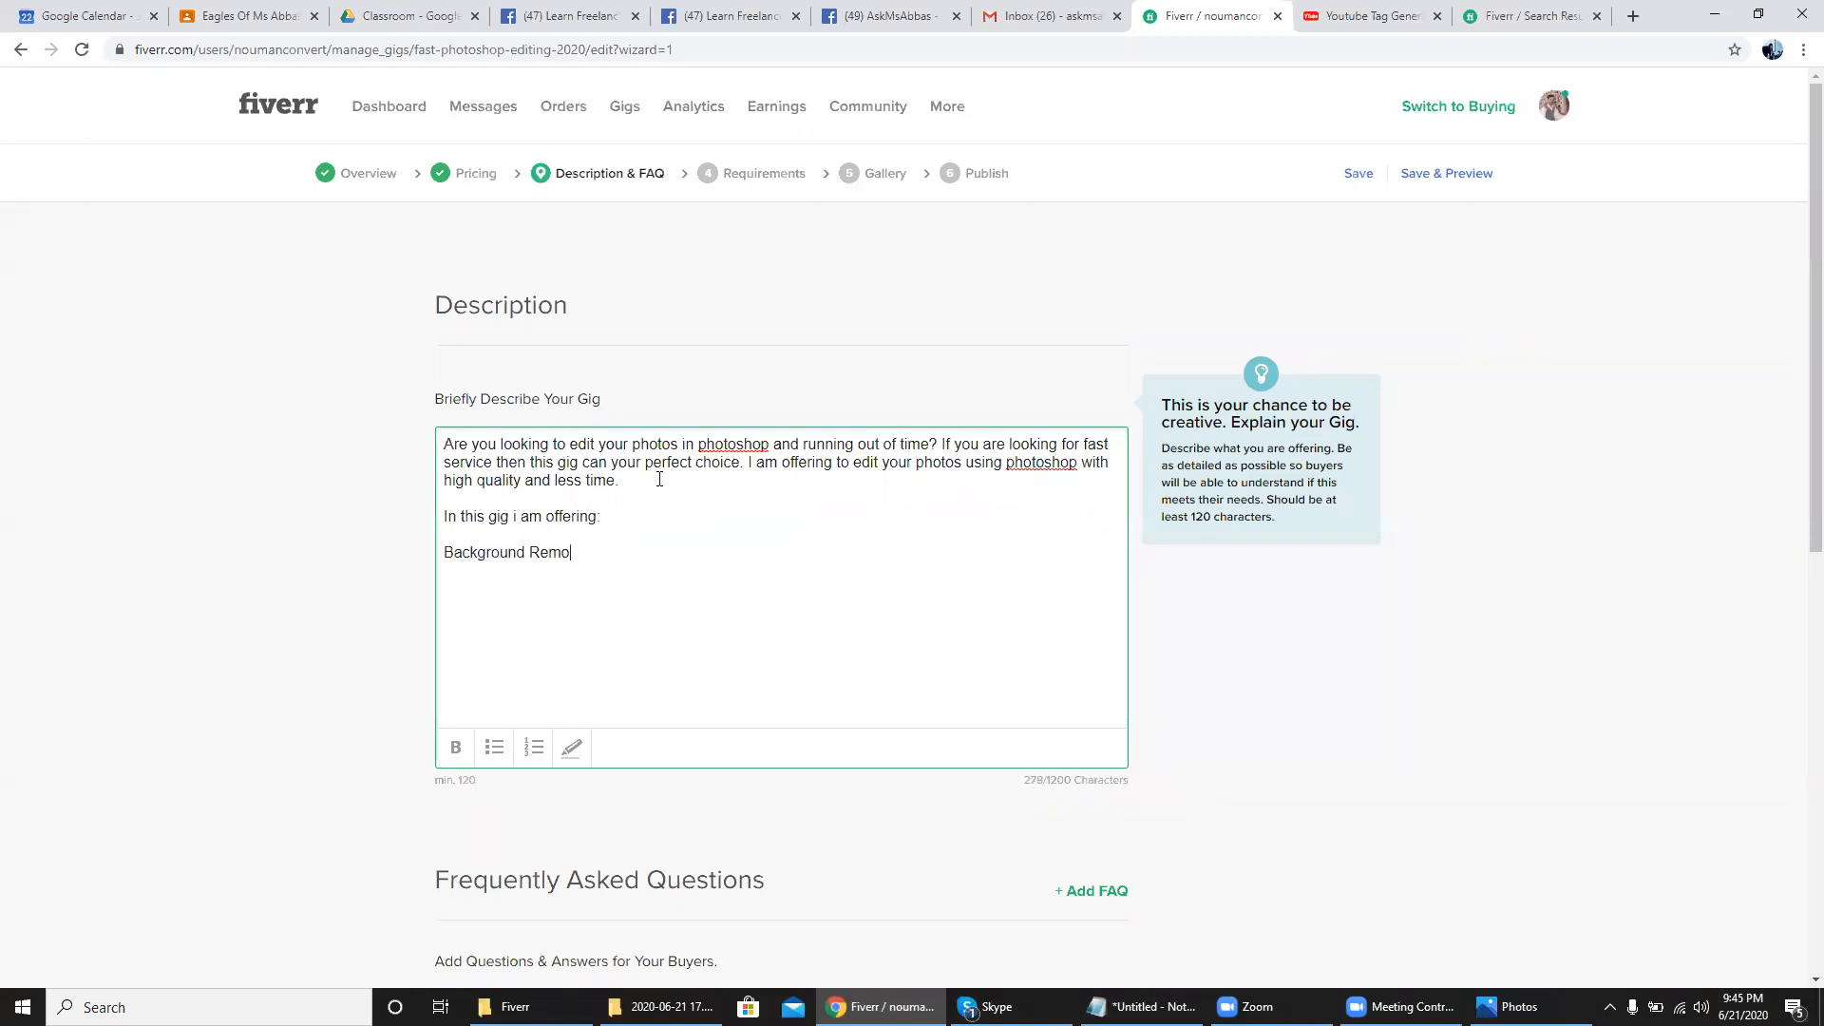
pyautogui.write('val Restoration')
pyautogui.press('Return')
pyautogui.write('Object Re')
pyautogui.write('moval ')
pyautogui.write('Photo Mani')
pyautogui.write('pulact')
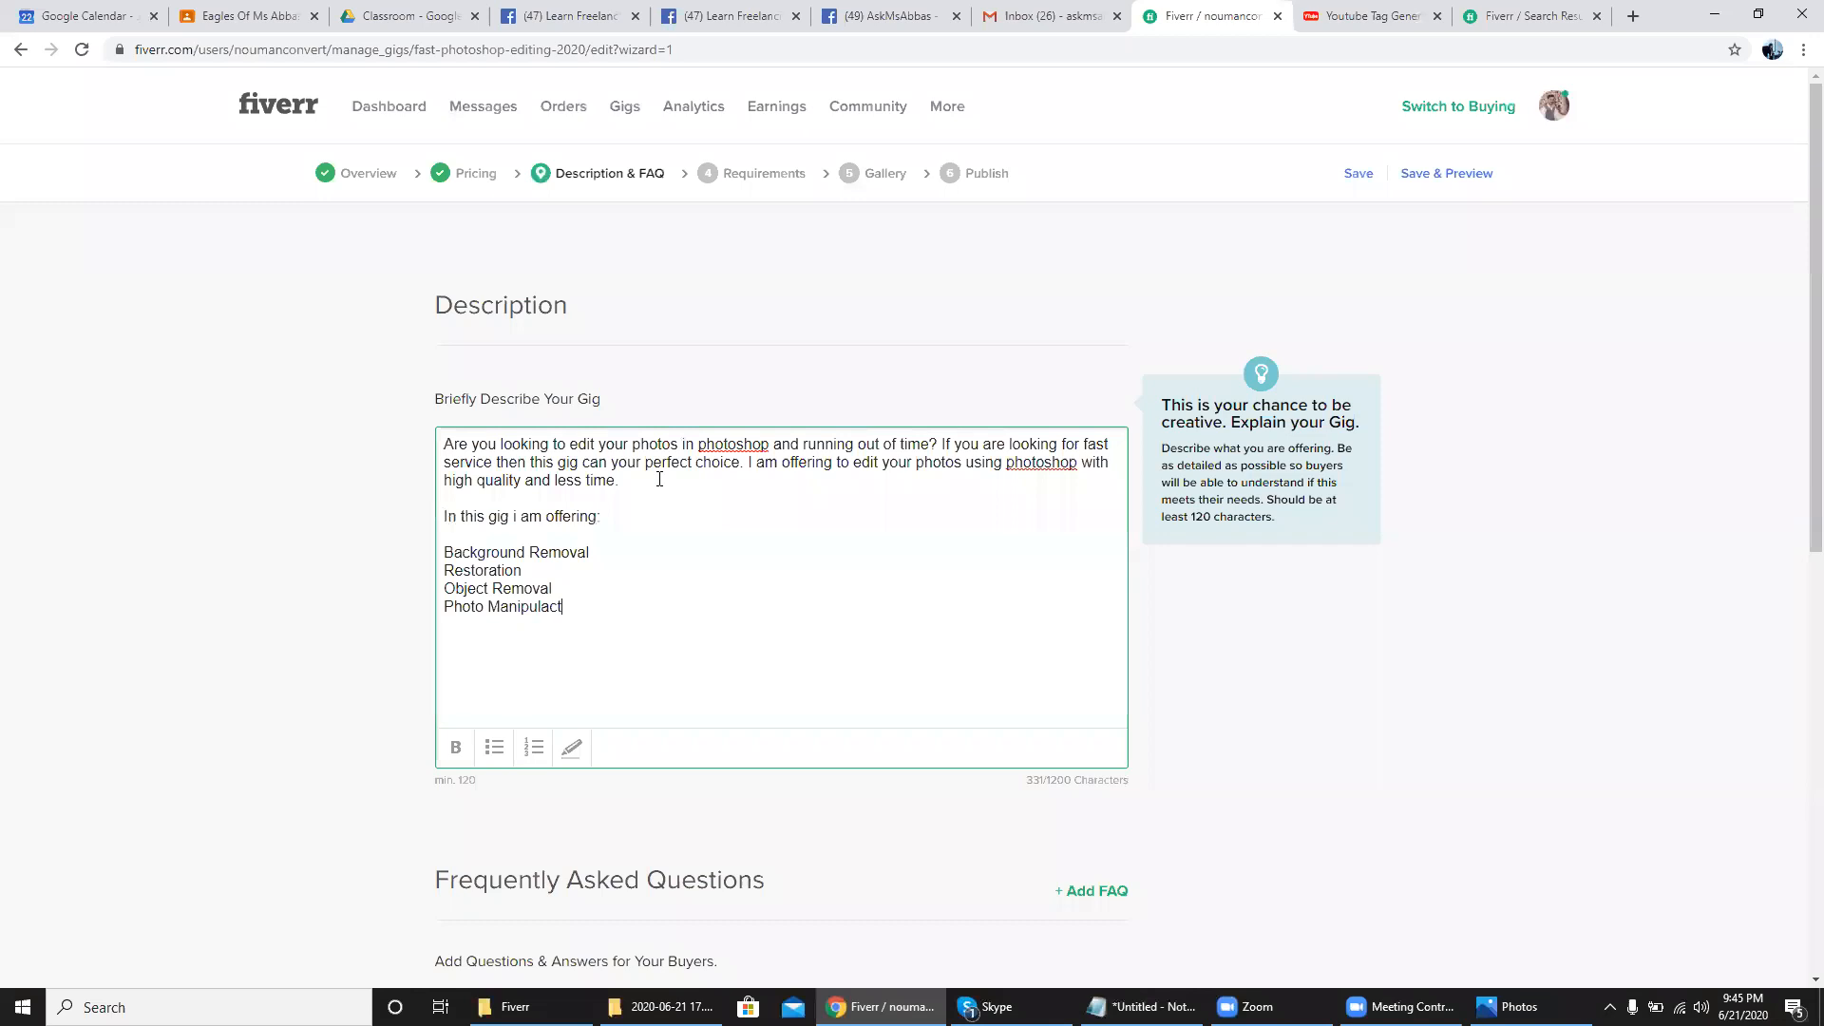
# Step: Extend the service list with Photo Manipulation and Filters and Effects on separate lines
pyautogui.press('BackSpace')
pyautogui.press('BackSpace')
pyautogui.write('tion')
pyautogui.press('Return')
pyautogui.write('Filters and Effects')
# Step: Below the service list, add "Kindly contact me before placing an order so we can discuss it further." as a separate paragraph
pyautogui.press('Return')
pyautogui.press('Return')
pyautogui.write('Kindly cont')
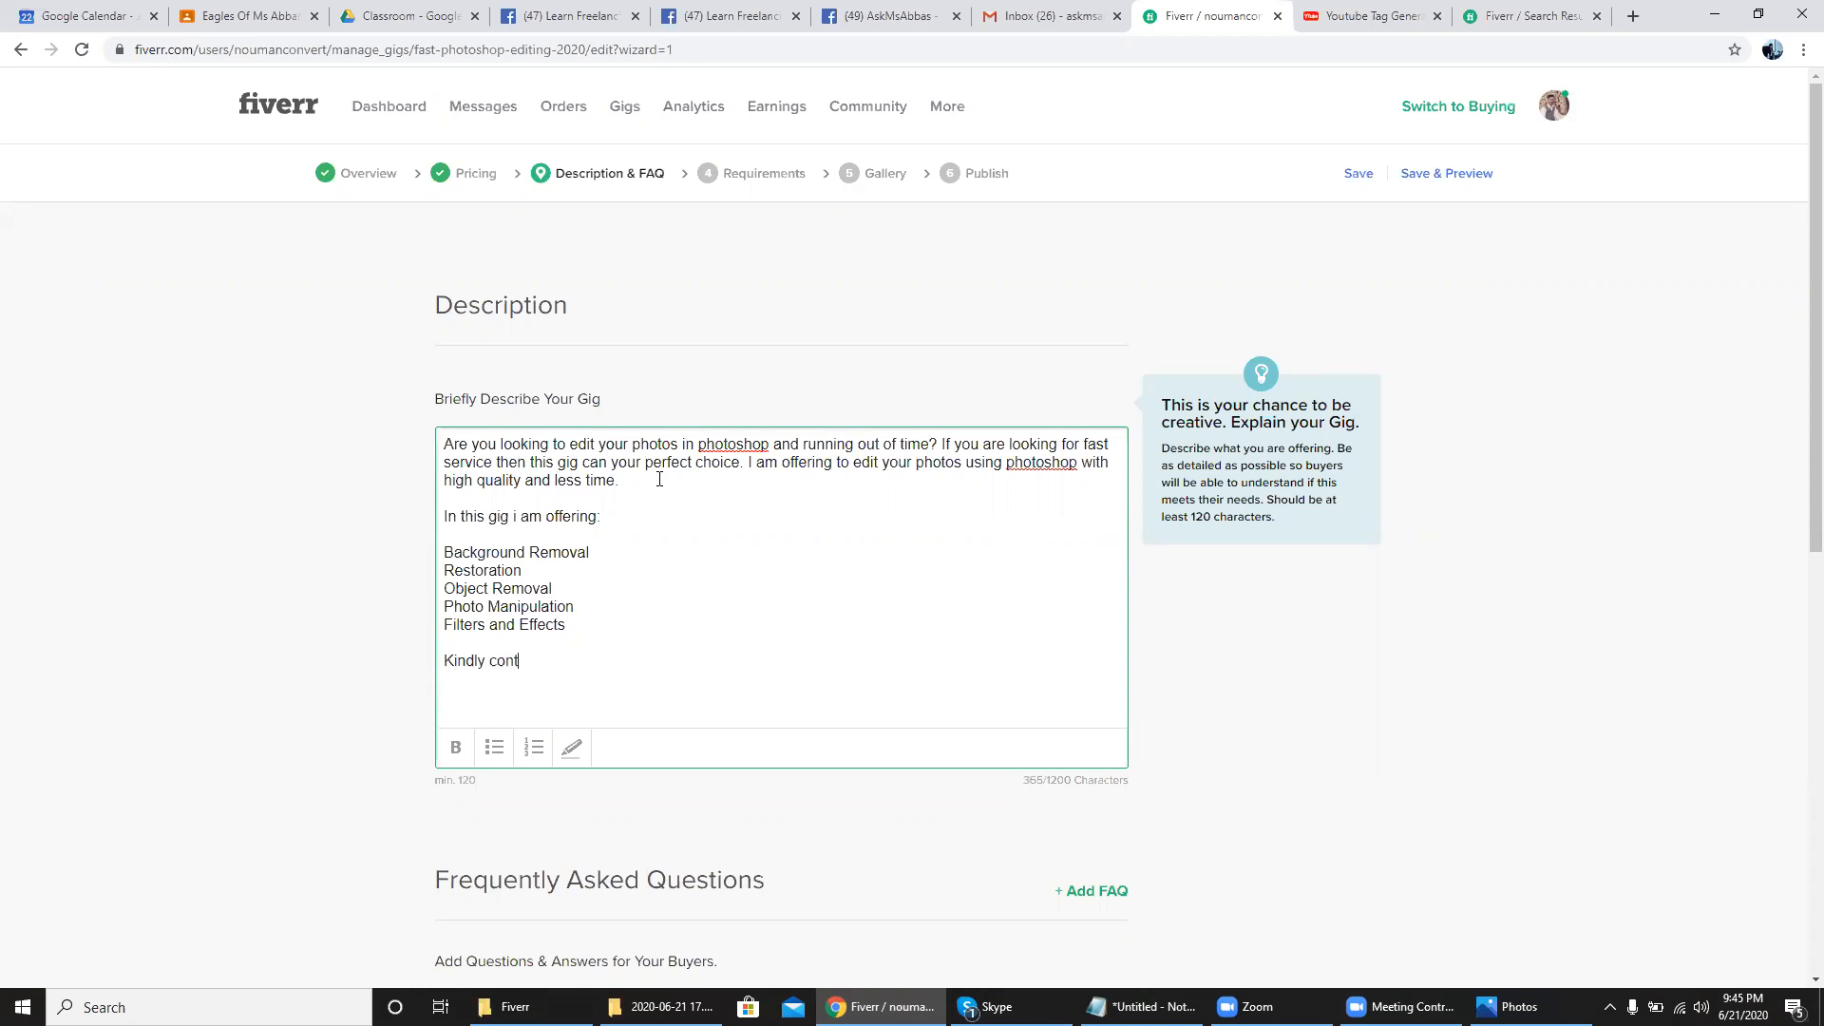
pyautogui.write('act me before placing an order ')
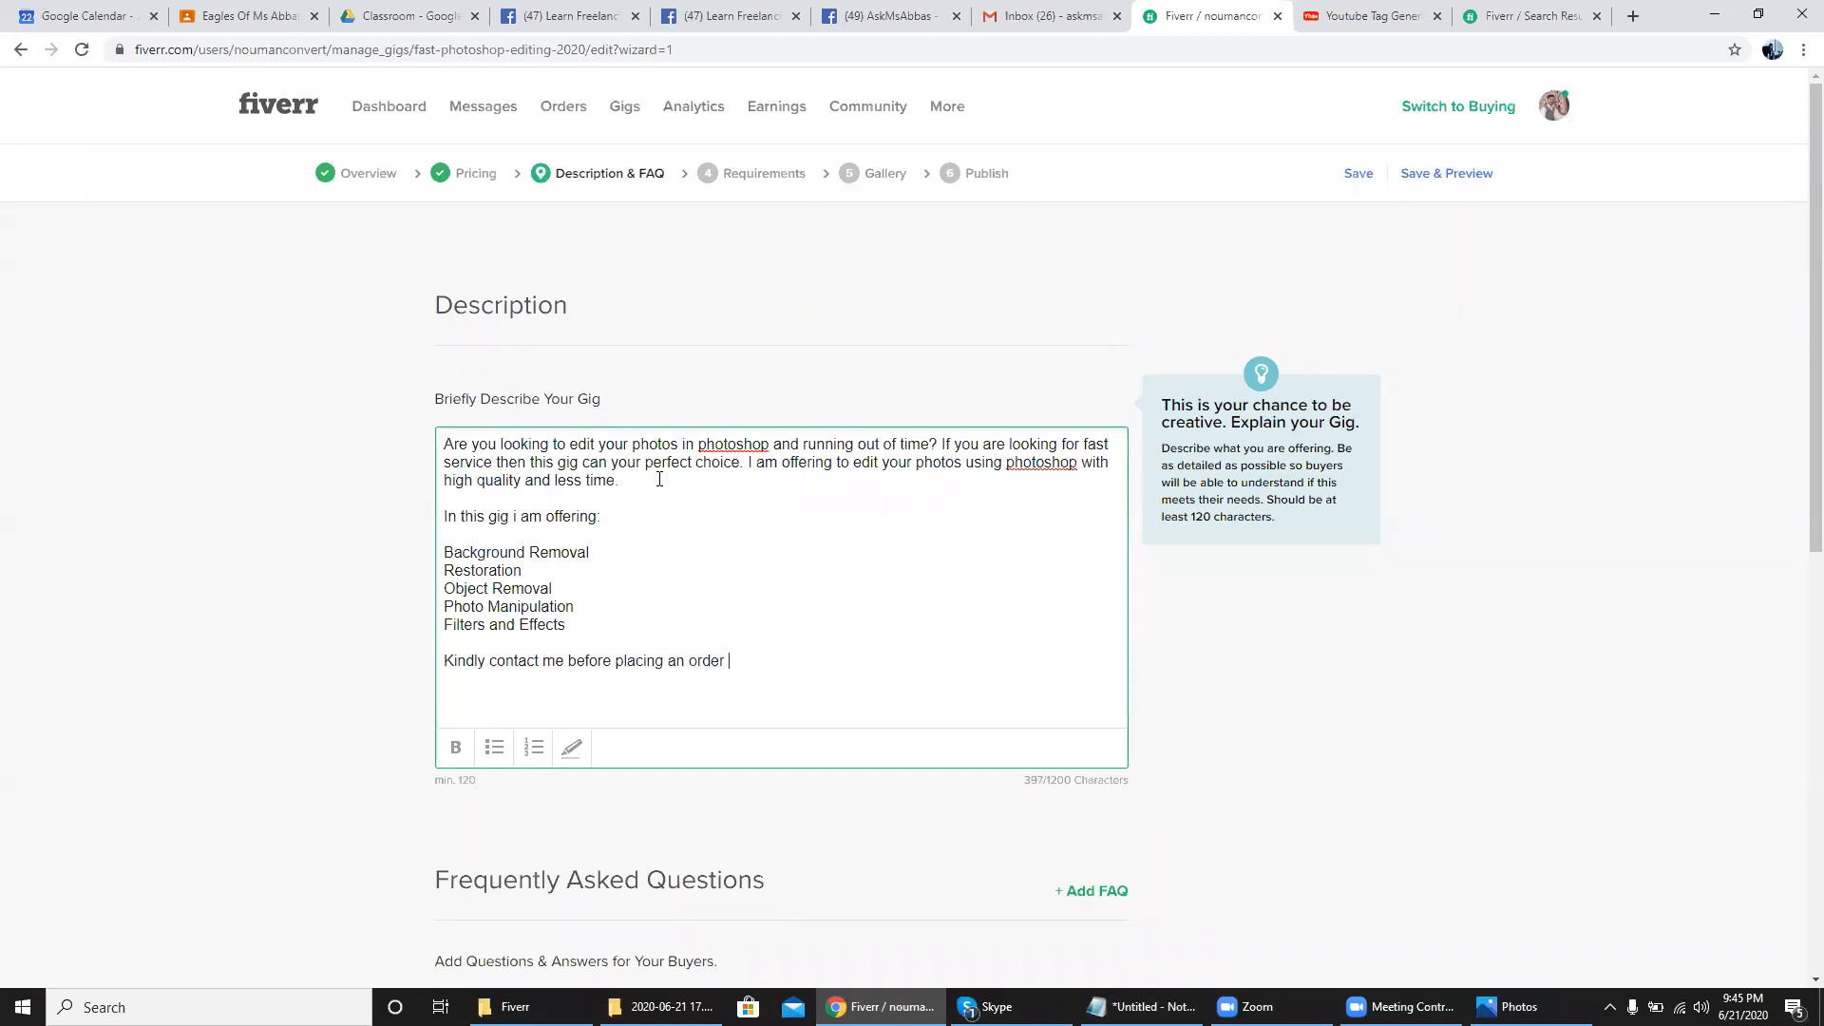
pyautogui.write('so we can discuss it further.')
# Step: Insert a "Disclaimer:" heading above the contact sentence, separated from it by a blank line
pyautogui.press('Return')
pyautogui.write('Dis')
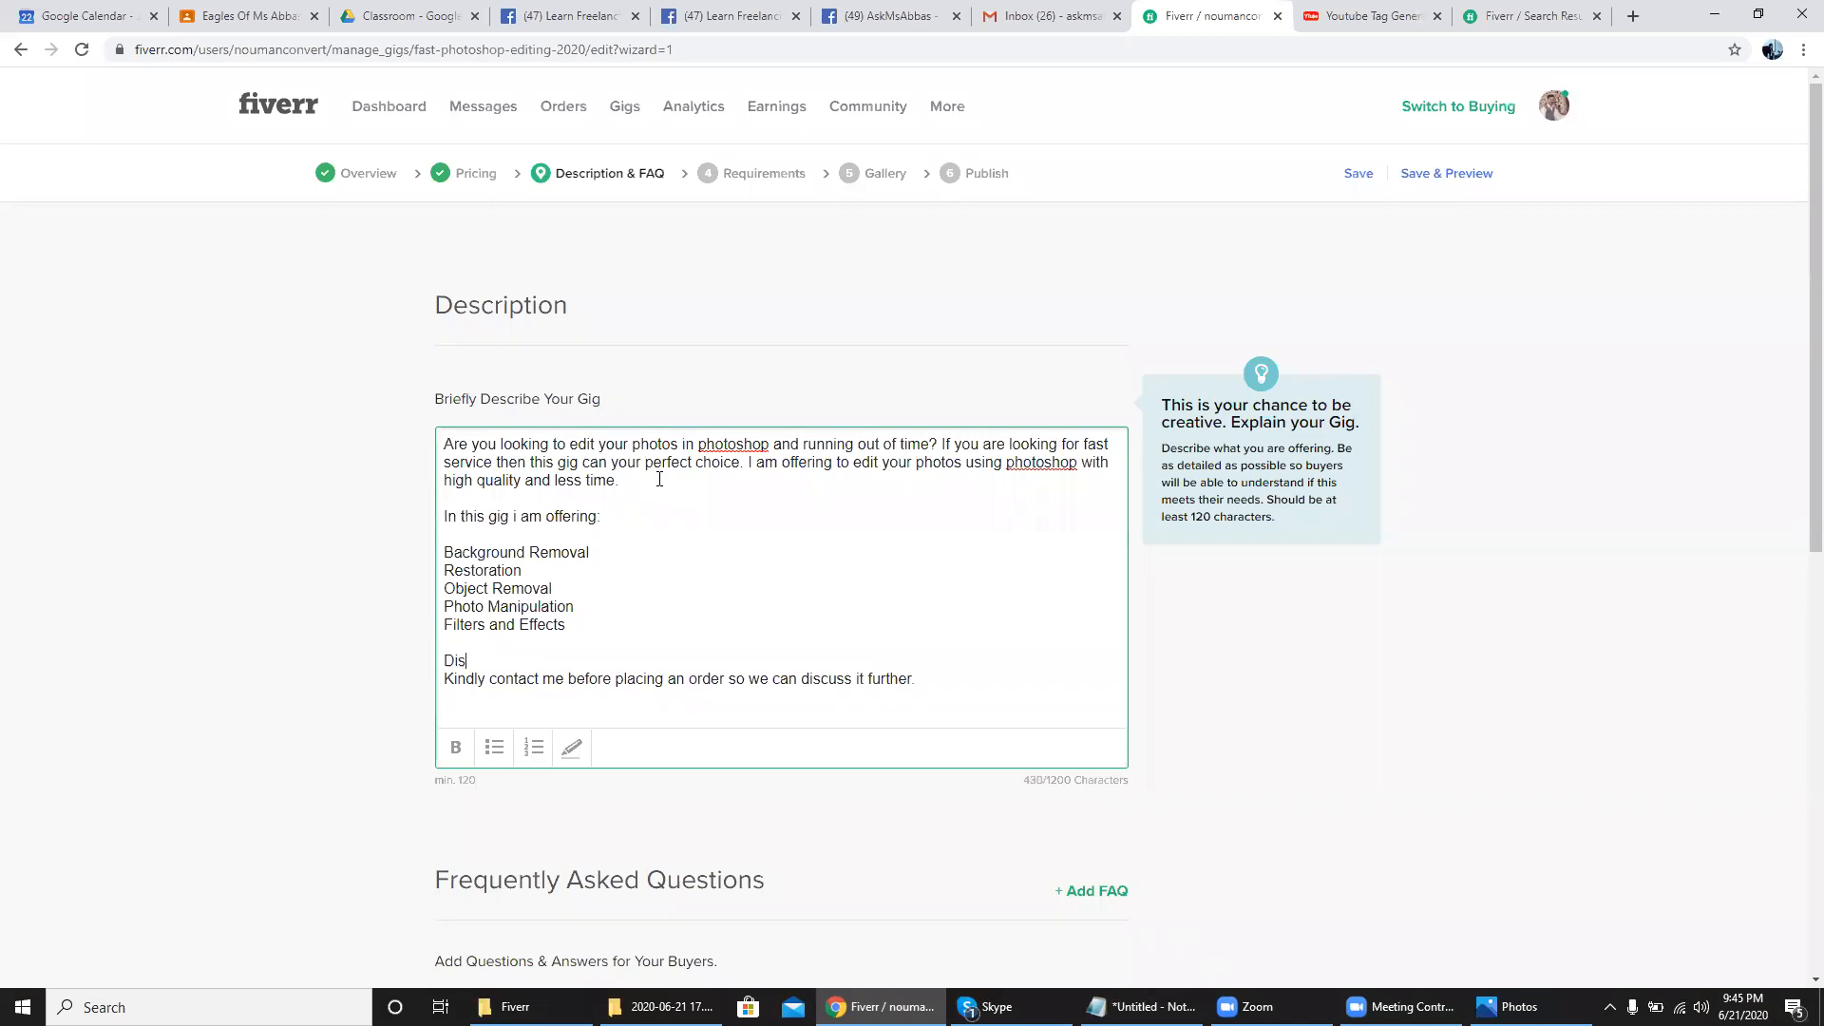
pyautogui.write('claimer:')
pyautogui.press('Return')
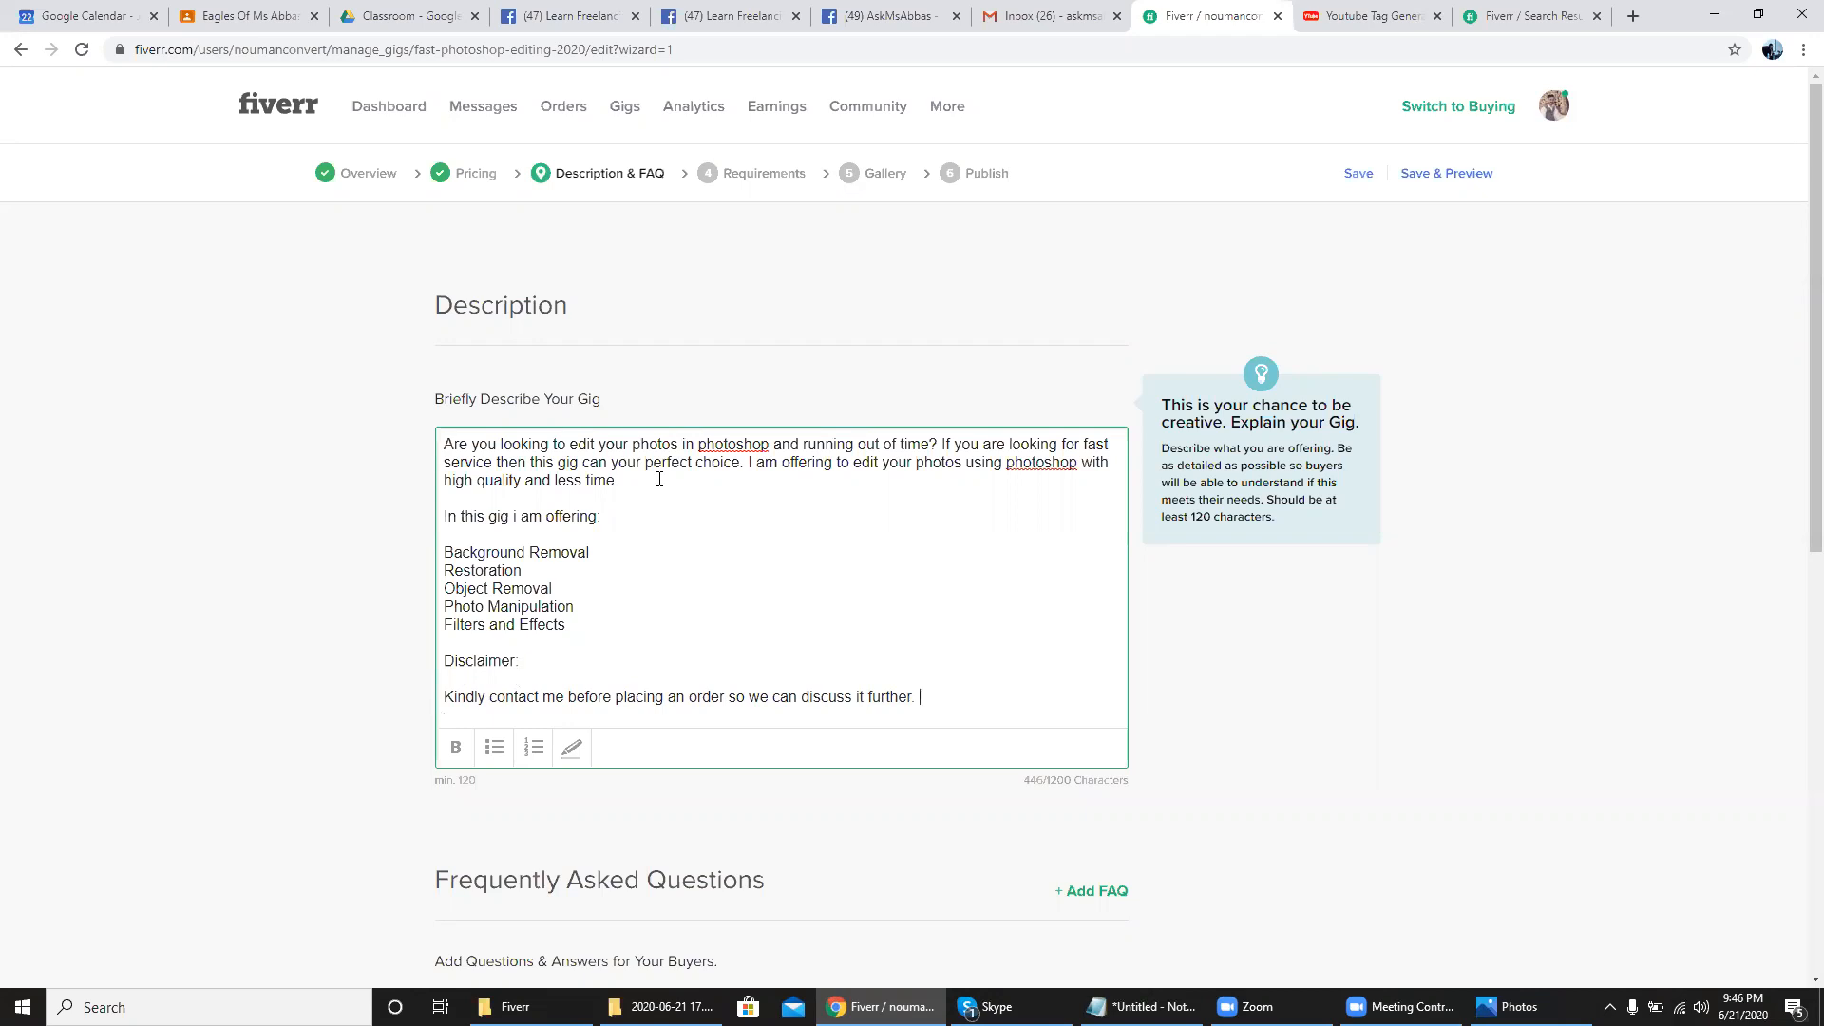
# Step: Append "All the communication should be done through Fiverr." to the disclaimer paragraph
pyautogui.write('All the communication should be ')
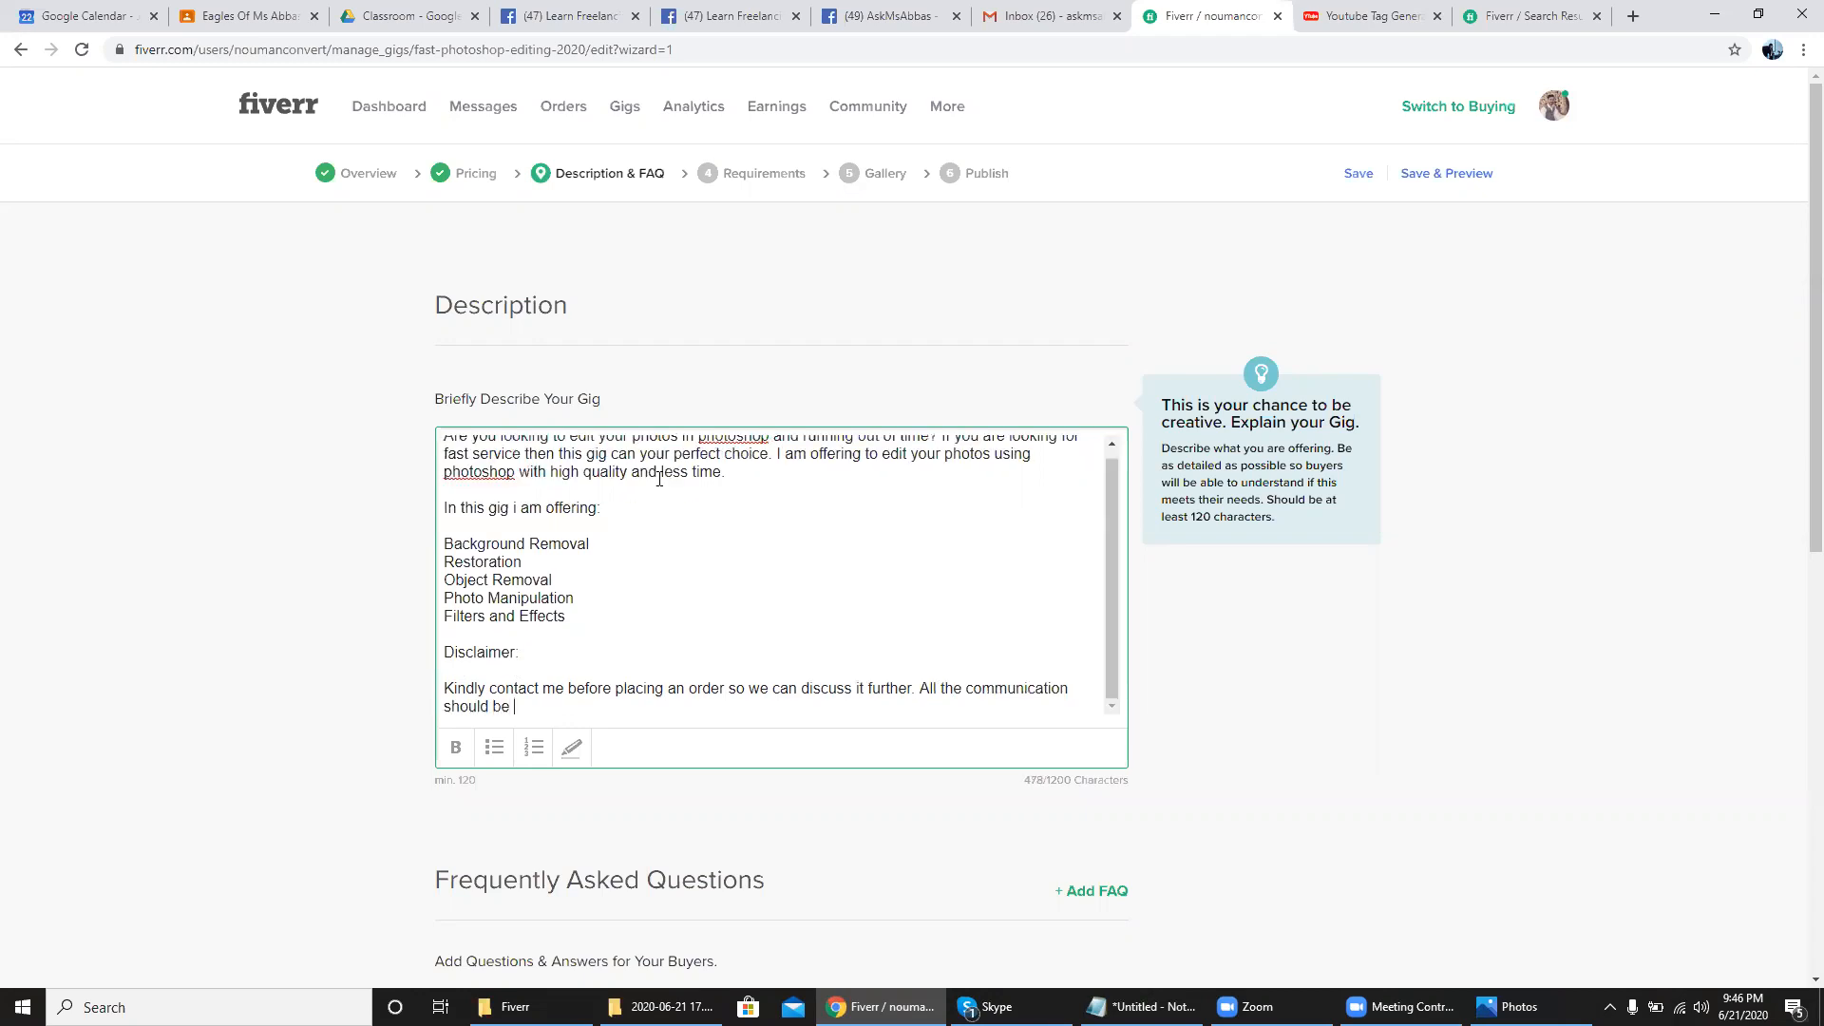
pyautogui.write('done through Fiverr.')
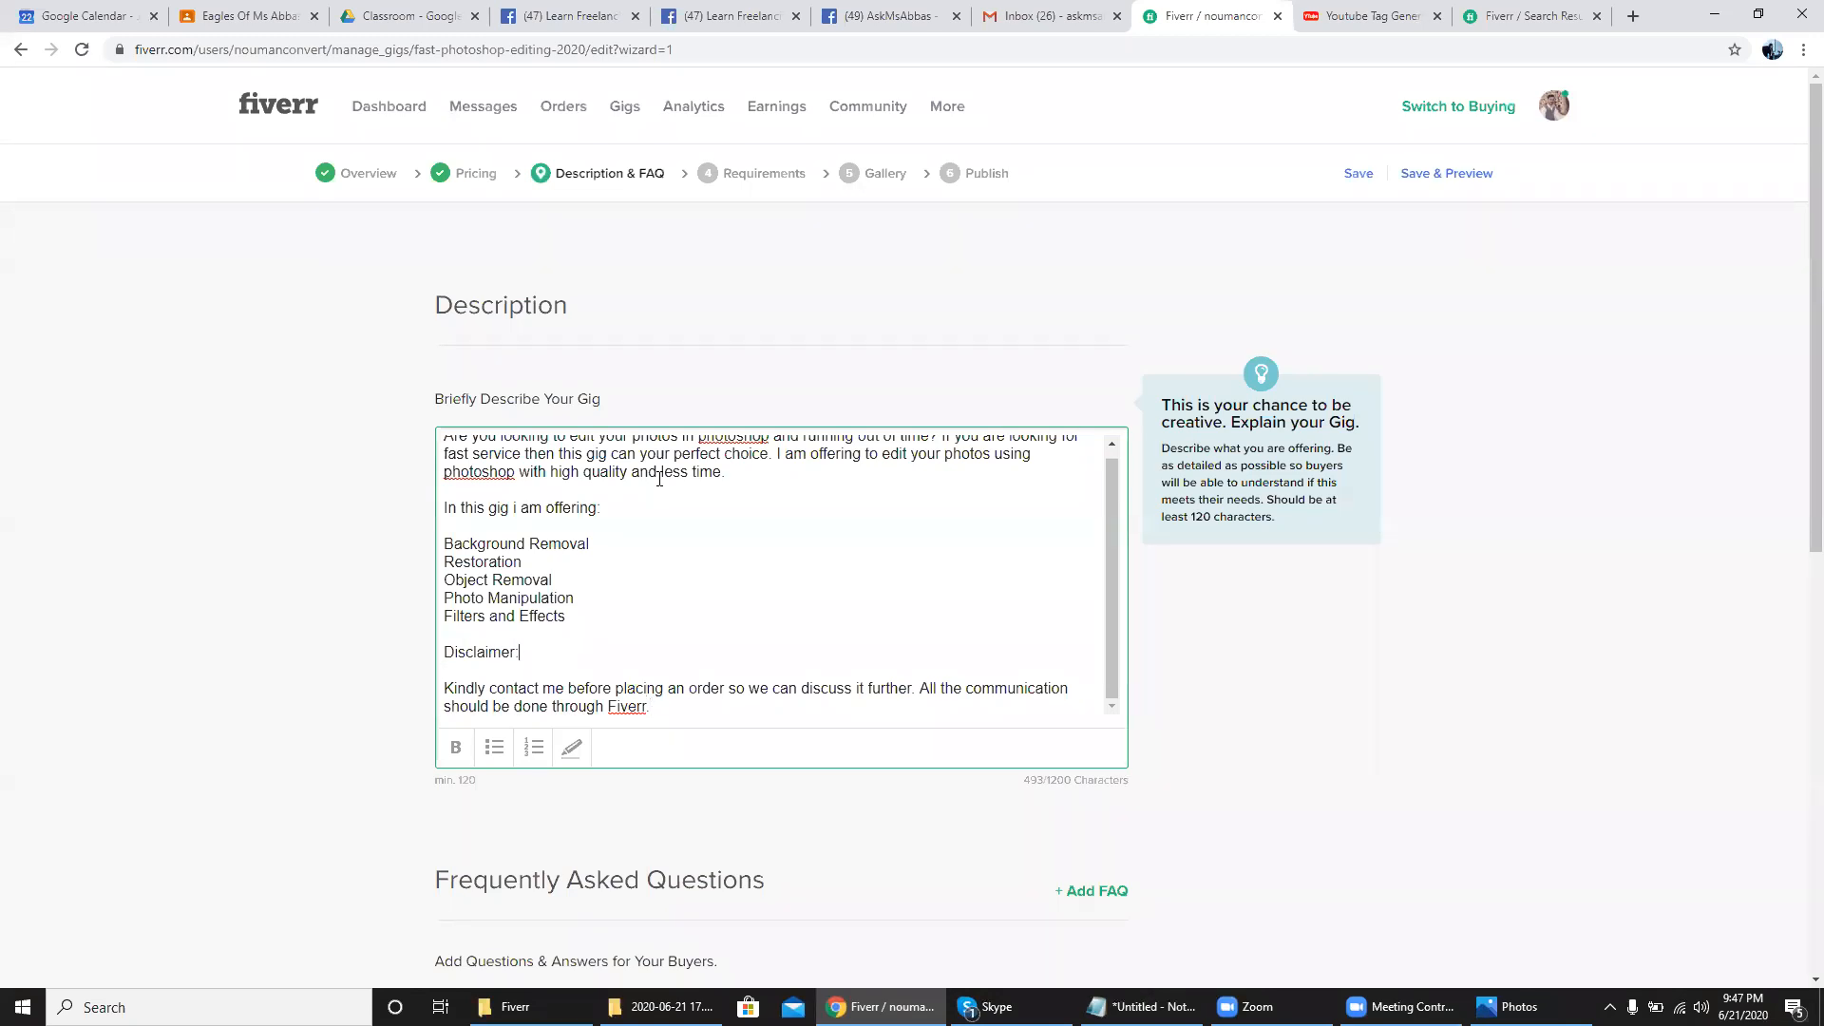
# Step: Separate the opening question "Are you looking to edit your photos in photoshop and running out of time?" into its own paragraph and highlight it
pyautogui.hotkey('ctrl', 'Home')
pyautogui.click(944, 443)
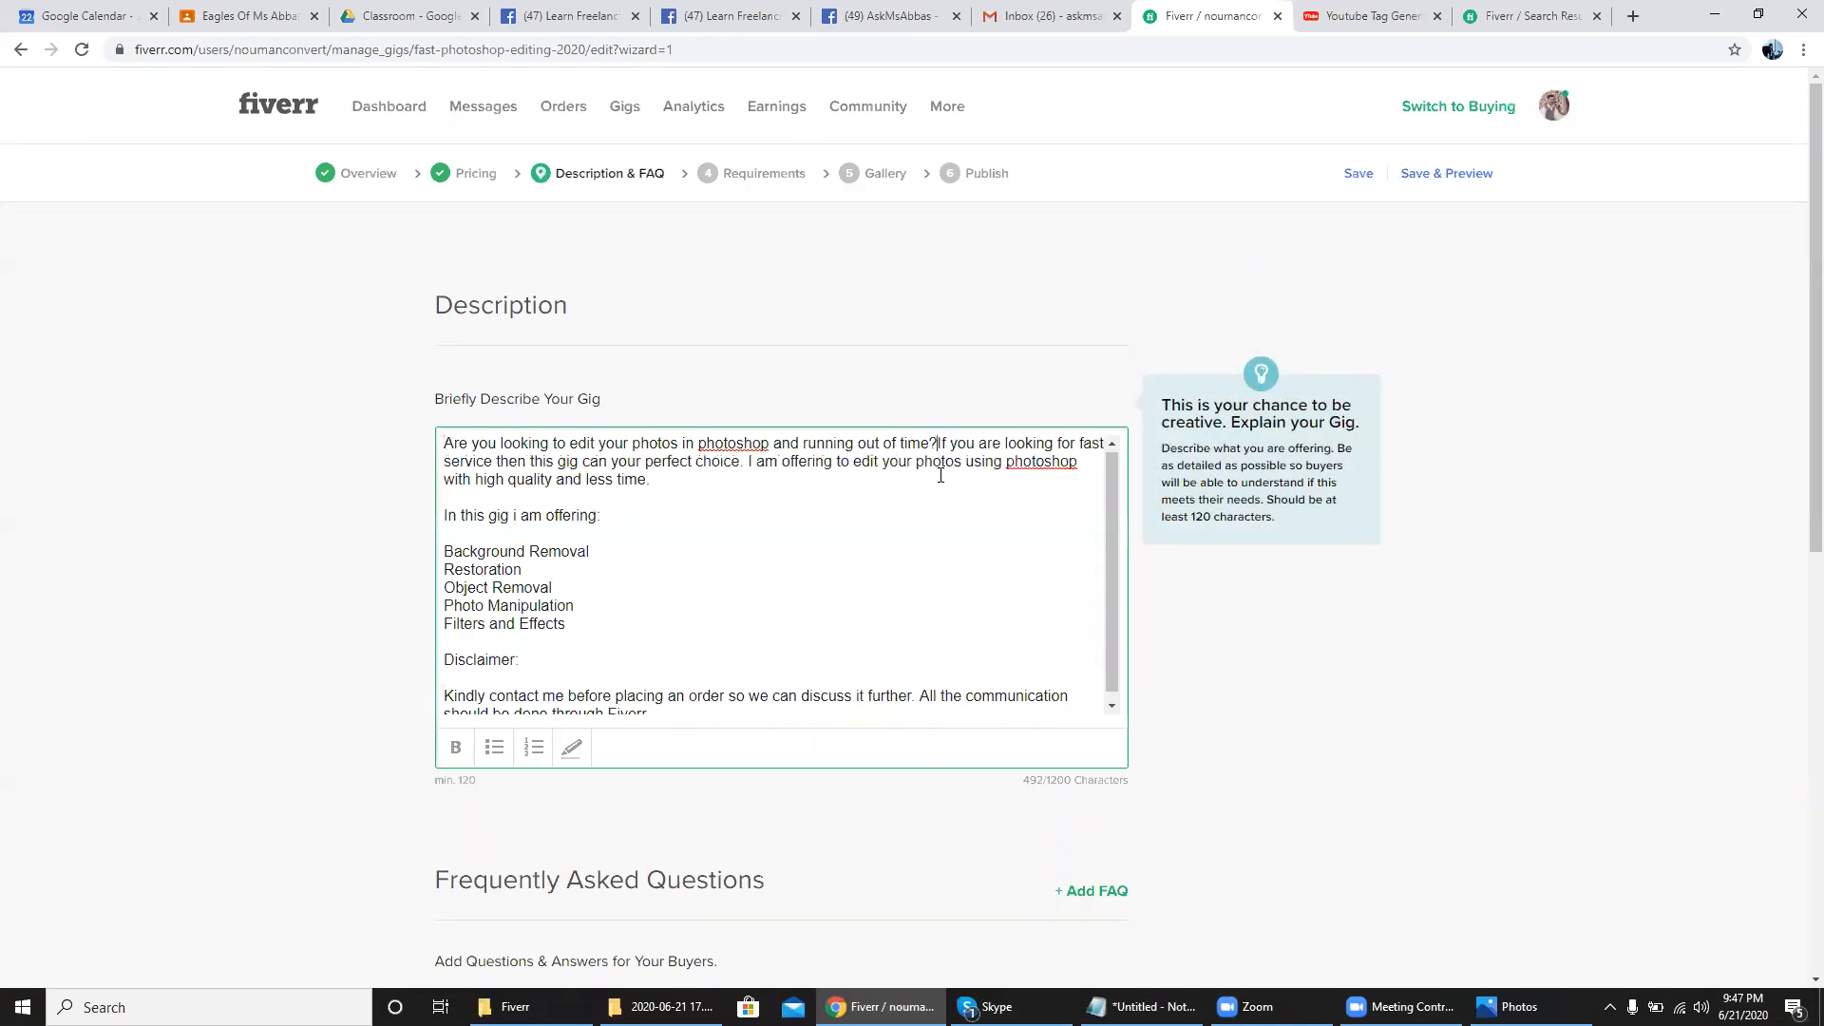
pyautogui.press('Return')
pyautogui.press('Return')
pyautogui.hotkey('ctrl', 'Home')
pyautogui.hotkey('shift', 'End')
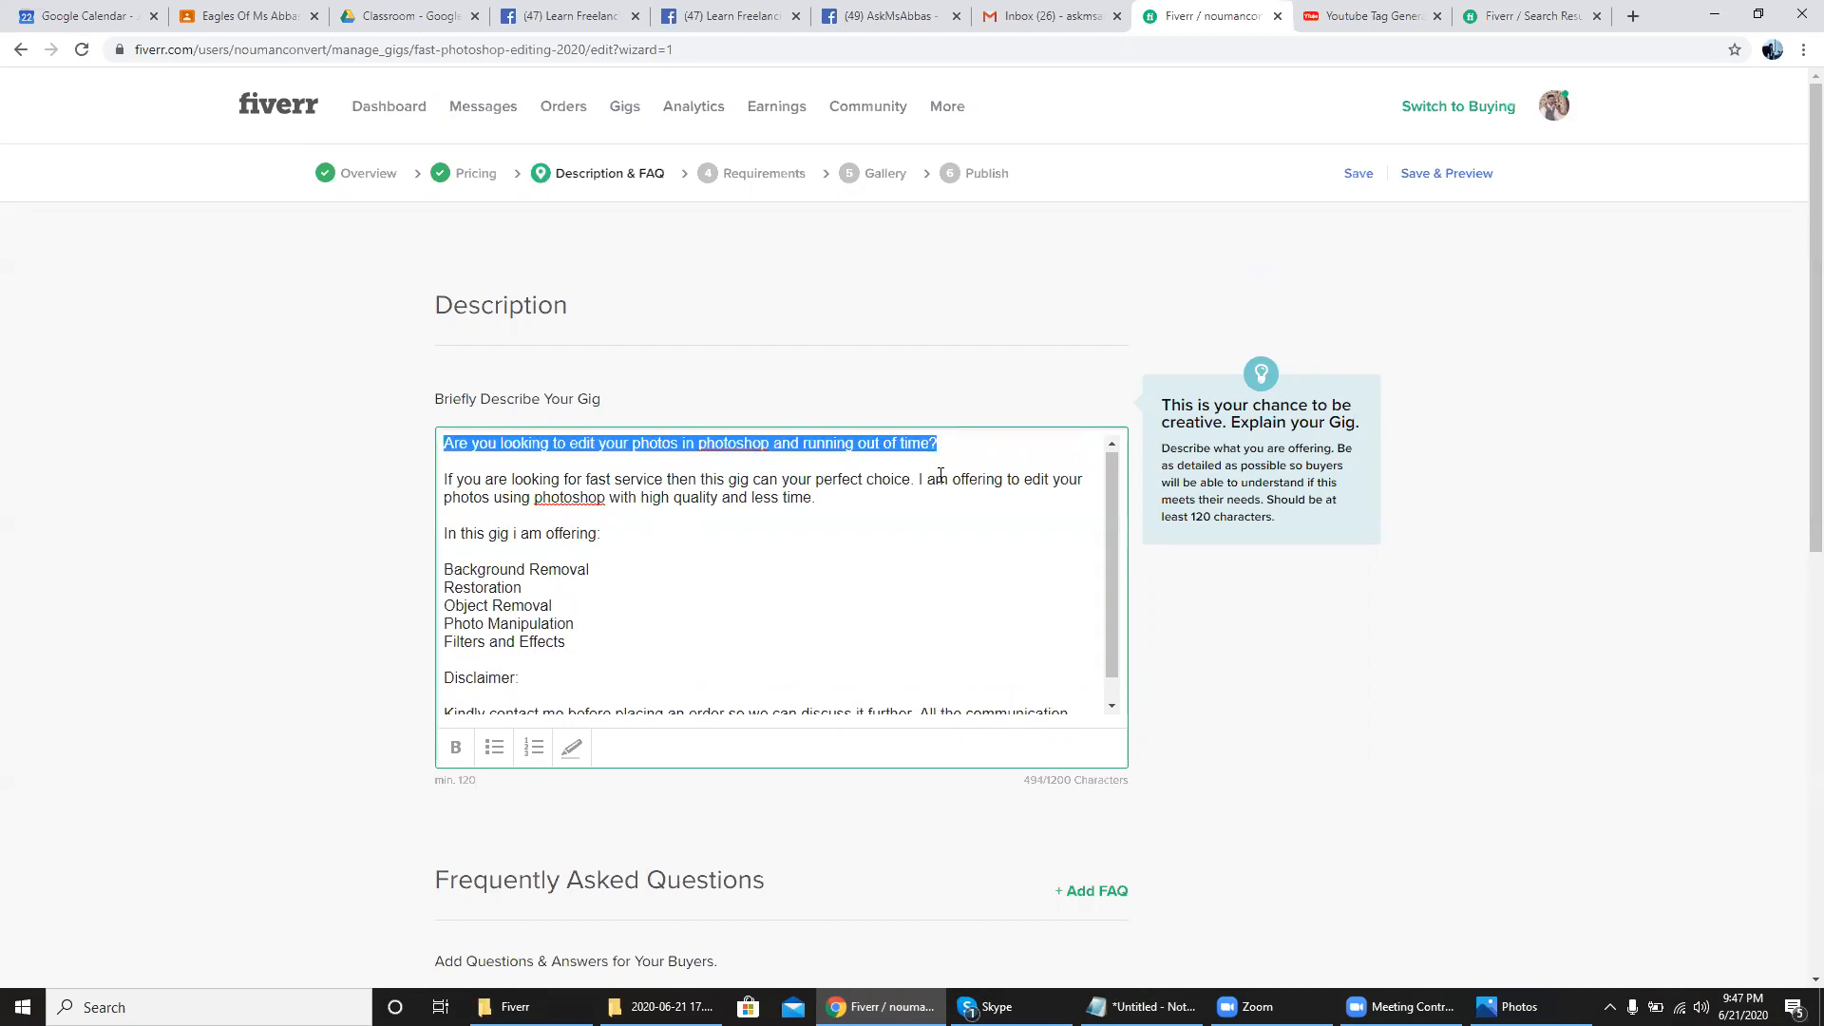
pyautogui.click(570, 748)
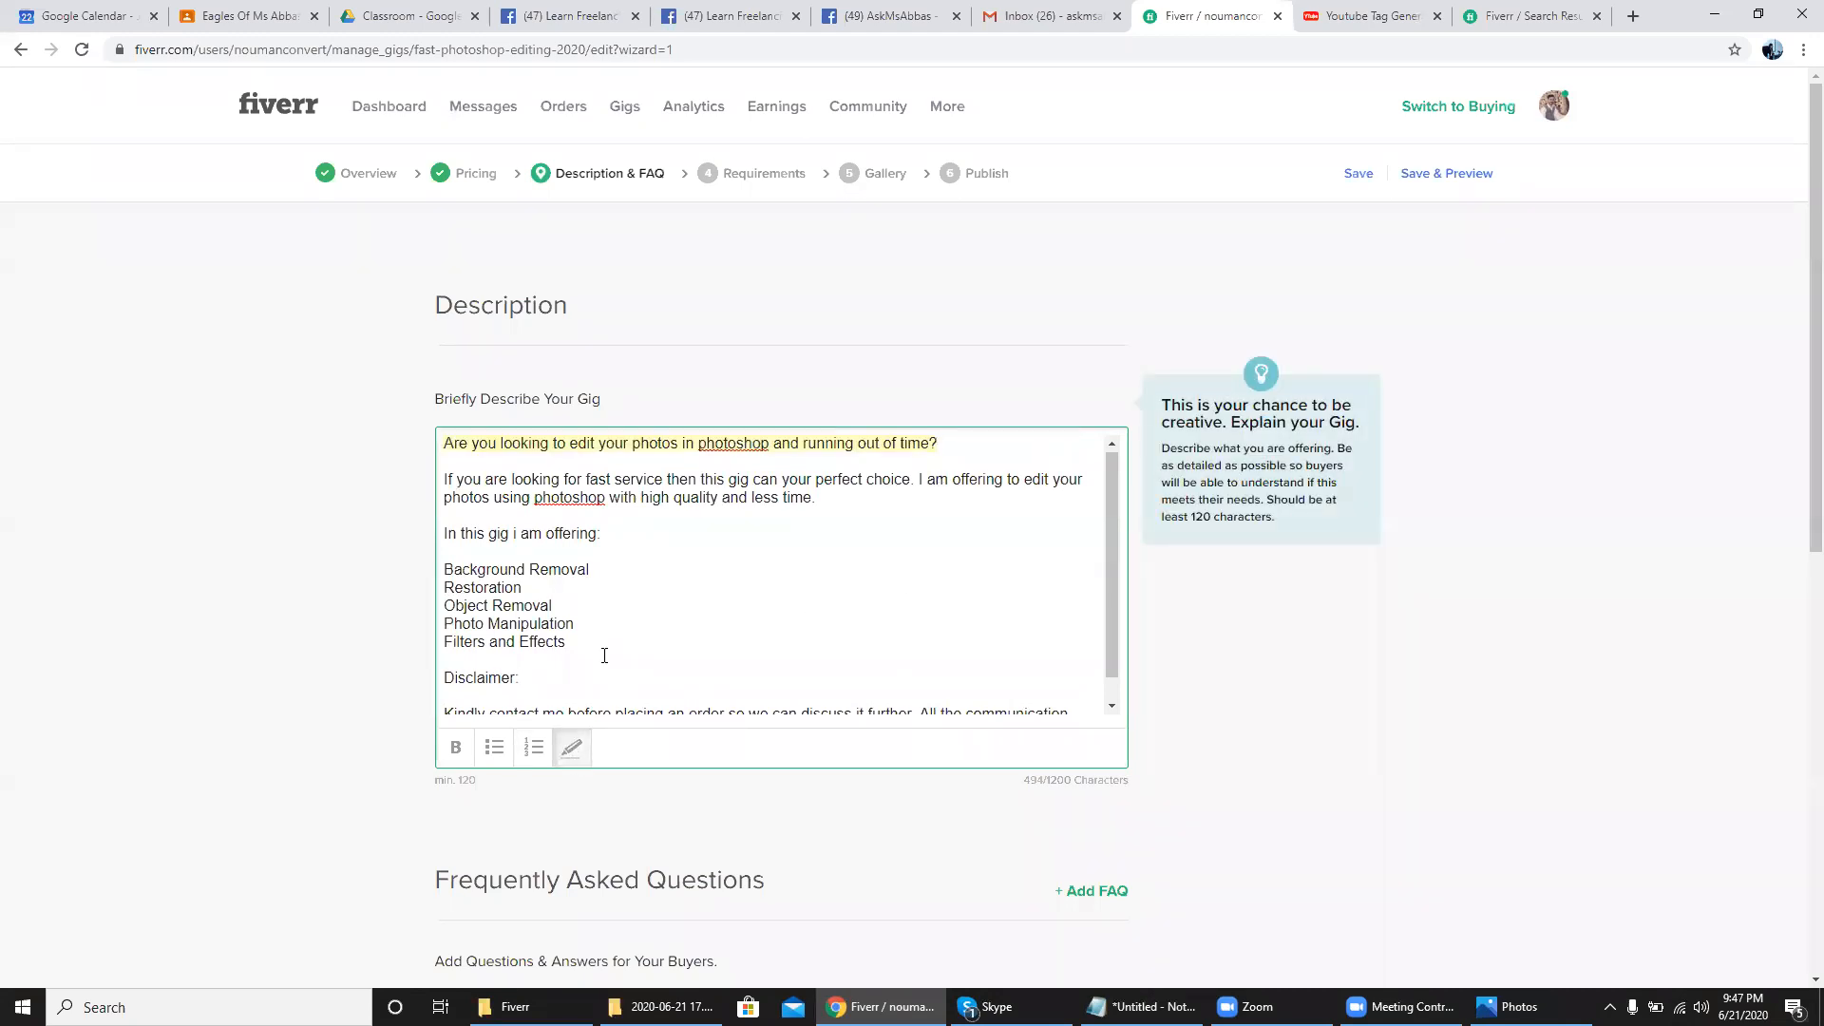
# Step: Make the sentence "If you are looking for fast service then this gig can your perfect choice." bold
pyautogui.press('Down')
pyautogui.hotkey('shift', 'Right')
pyautogui.hotkey('shift', 'Right')
pyautogui.hotkey('shift', 'Right')
pyautogui.hotkey('shift', 'Right')
pyautogui.hotkey('shift', 'Right')
pyautogui.hotkey('shift', 'Right')
pyautogui.hotkey('shift', 'Right')
pyautogui.hotkey('shift', 'Right')
pyautogui.hotkey('shift', 'Right')
pyautogui.hotkey('shift', 'Right')
pyautogui.hotkey('shift', 'Right')
pyautogui.hotkey('shift', 'Right')
pyautogui.hotkey('shift', 'Right')
pyautogui.hotkey('shift', 'Right')
pyautogui.hotkey('shift', 'Right')
pyautogui.hotkey('shift', 'Right')
pyautogui.hotkey('shift', 'Right')
pyautogui.hotkey('shift', 'Right')
pyautogui.hotkey('shift', 'Right')
pyautogui.hotkey('shift', 'Right')
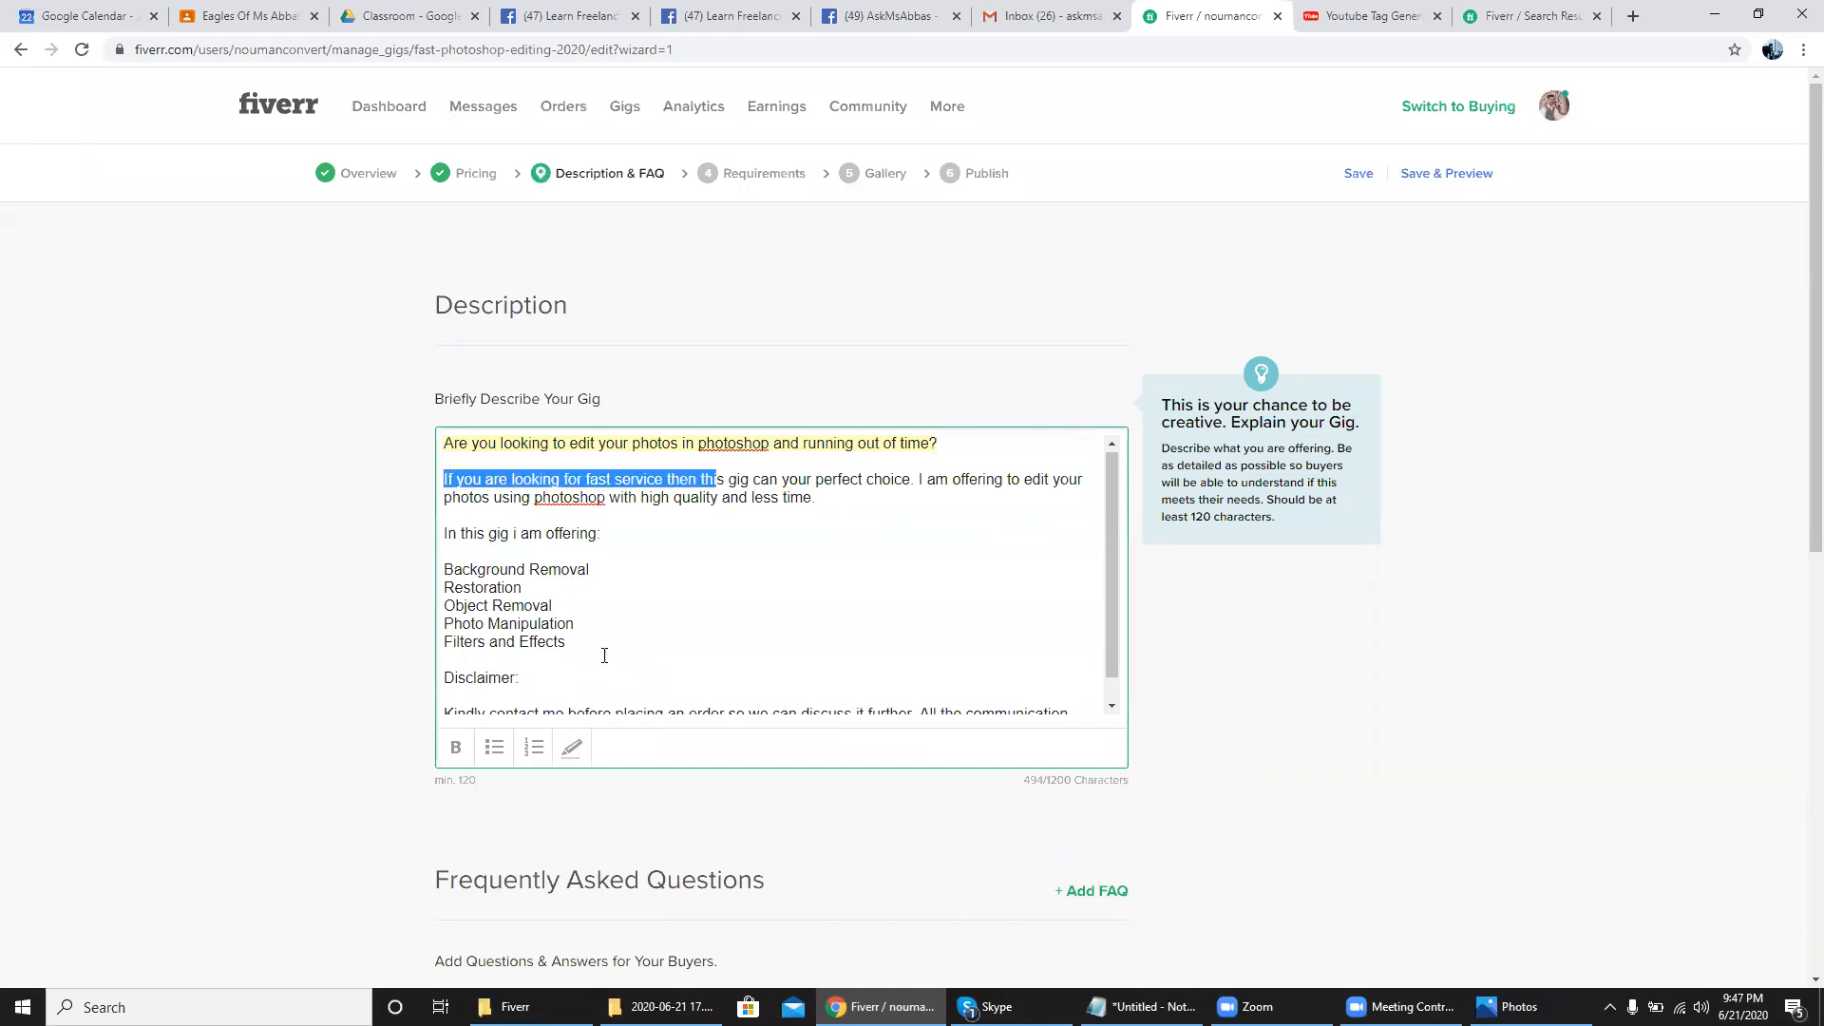
pyautogui.hotkey('shift', 'Right')
pyautogui.hotkey('shift', 'Right')
pyautogui.hotkey('shift', 'Right')
pyautogui.hotkey('shift', 'Right')
pyautogui.hotkey('shift', 'Right')
pyautogui.hotkey('shift', 'Right')
pyautogui.hotkey('shift', 'Right')
pyautogui.hotkey('shift', 'Right')
pyautogui.hotkey('shift', 'Right')
pyautogui.hotkey('shift', 'Right')
pyautogui.hotkey('shift', 'Right')
pyautogui.hotkey('shift', 'Right')
pyautogui.hotkey('shift', 'Right')
pyautogui.hotkey('shift', 'Right')
pyautogui.hotkey('shift', 'Right')
pyautogui.hotkey('shift', 'Right')
pyautogui.hotkey('shift', 'Right')
pyautogui.hotkey('shift', 'Right')
pyautogui.hotkey('shift', 'Right')
pyautogui.hotkey('shift', 'Right')
pyautogui.hotkey('shift', 'Left')
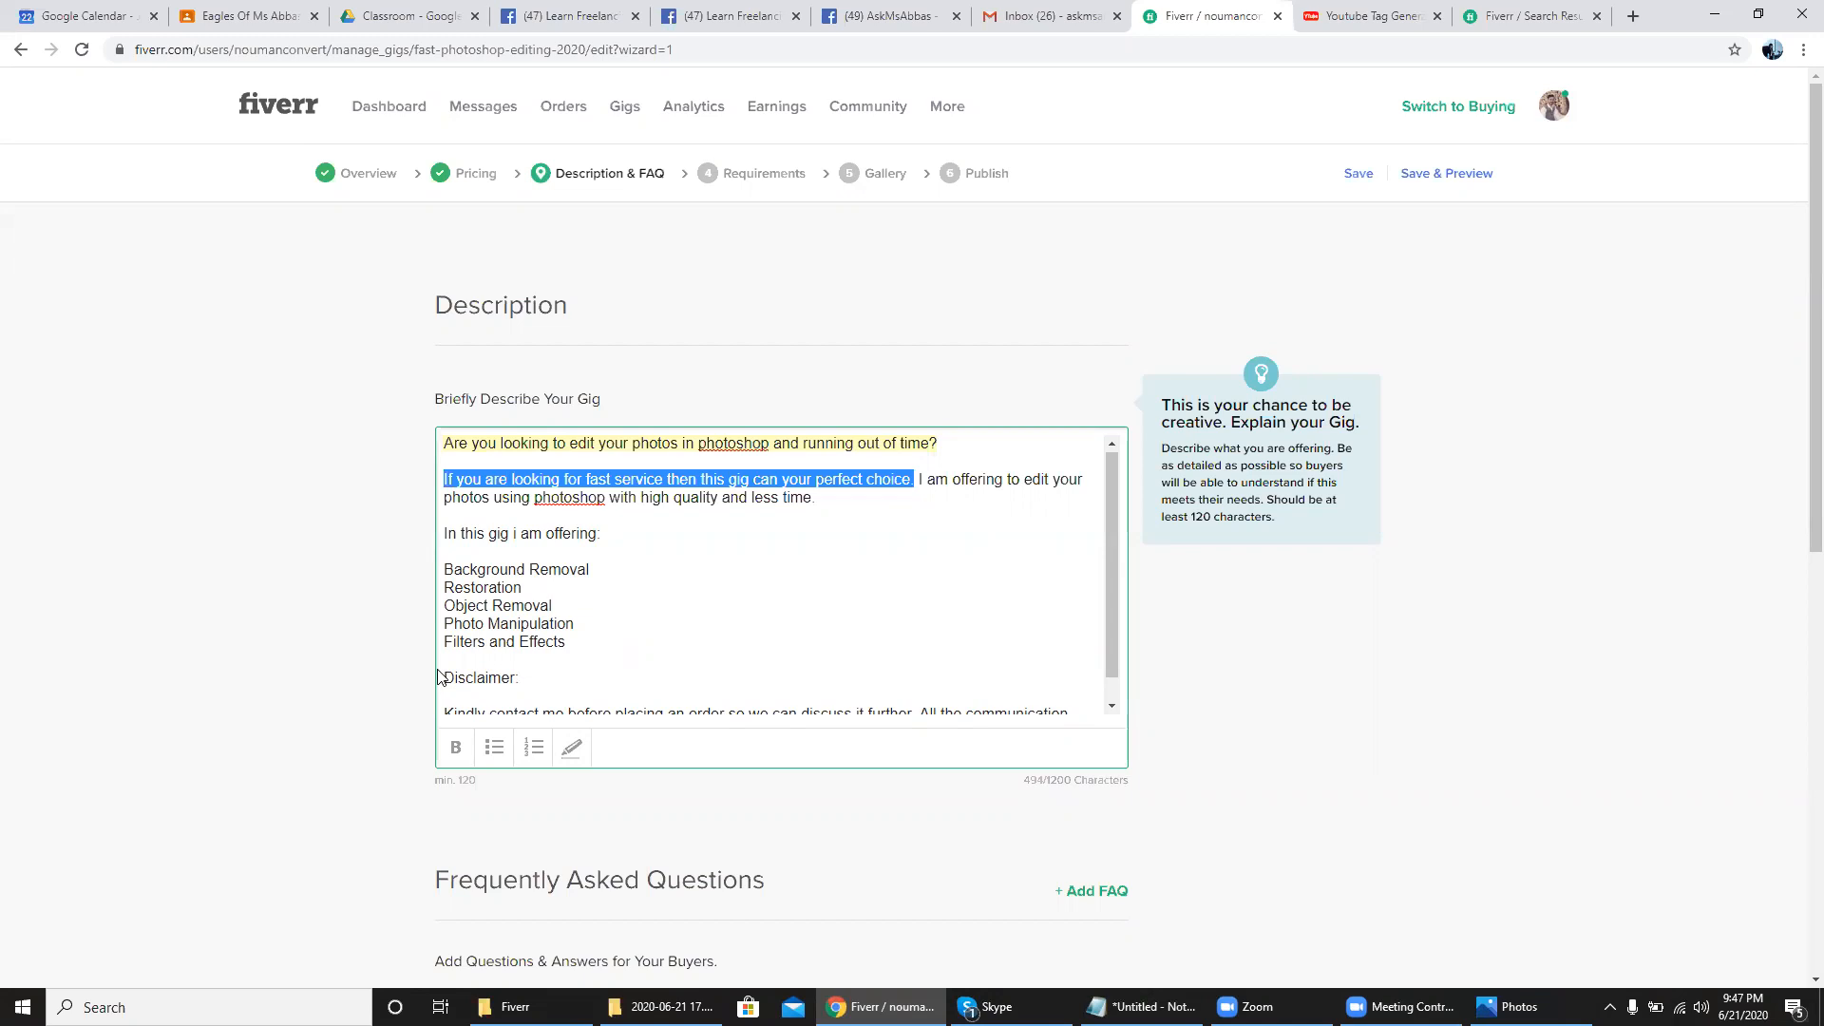
pyautogui.click(456, 746)
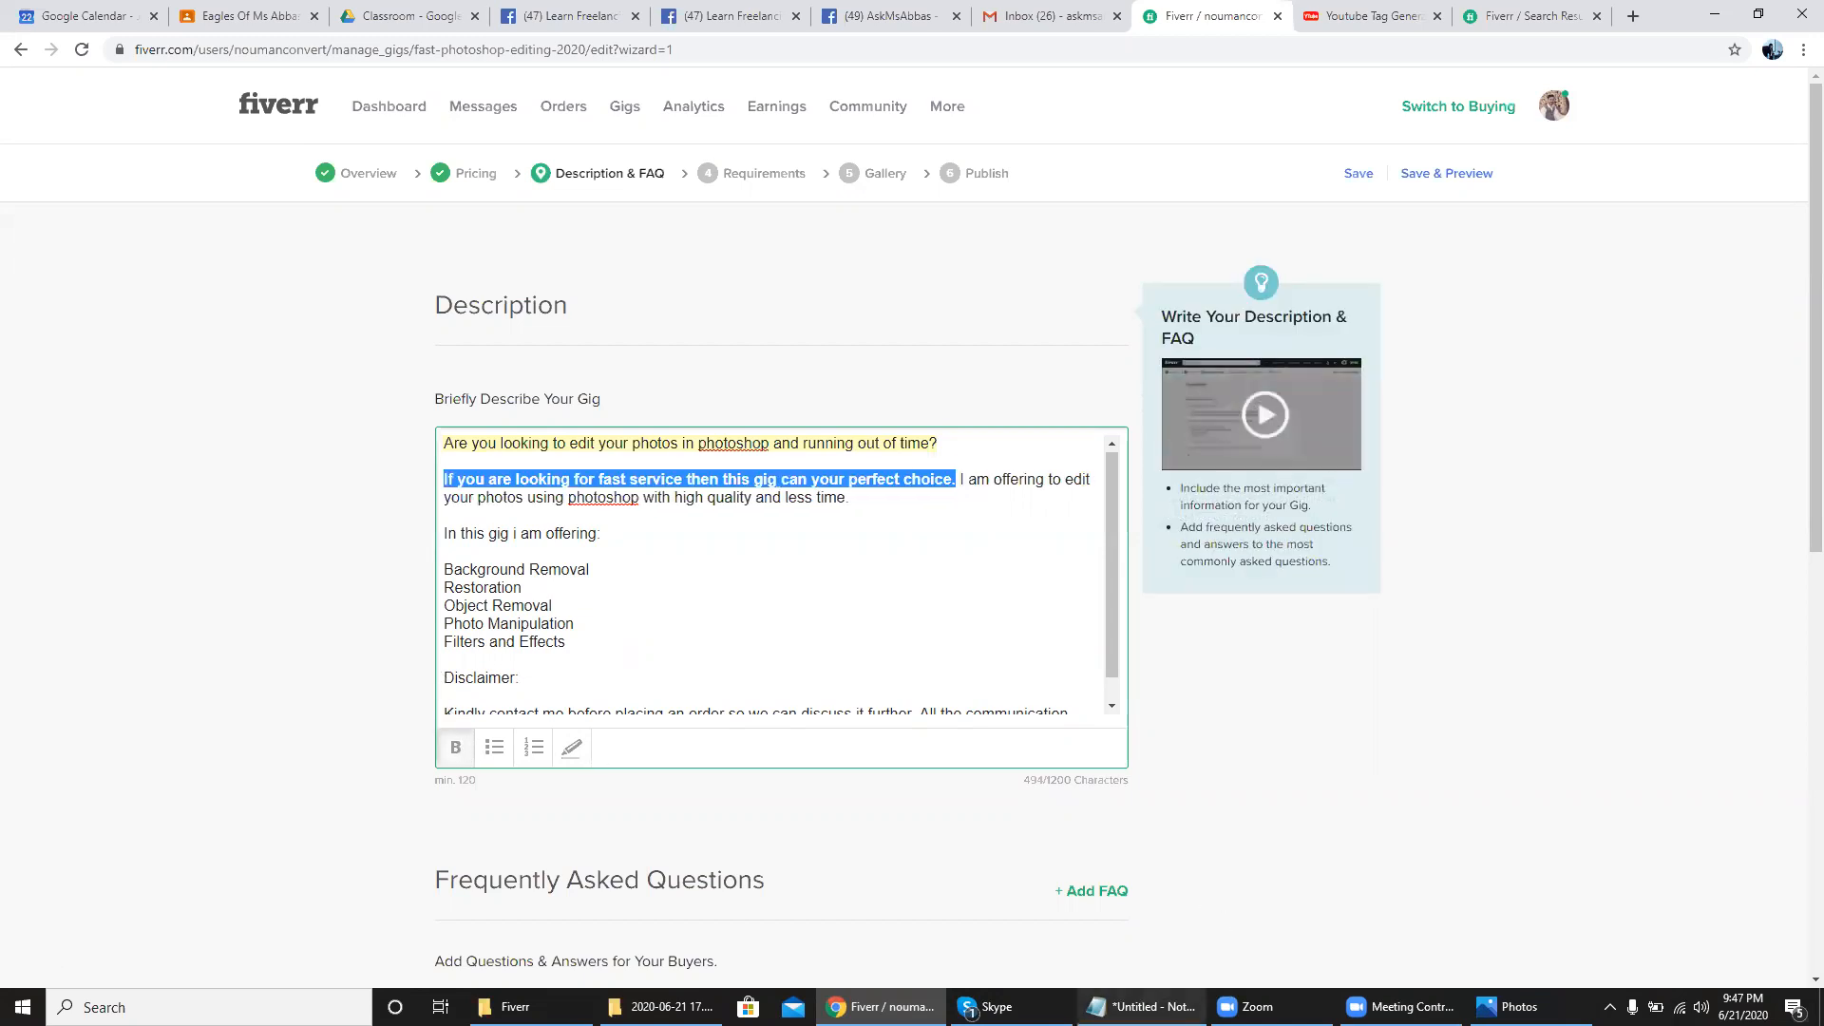
# Step: Switch to the Notepad notes, review the outline of what the description should cover, and return to the gig page
pyautogui.click(1141, 1007)
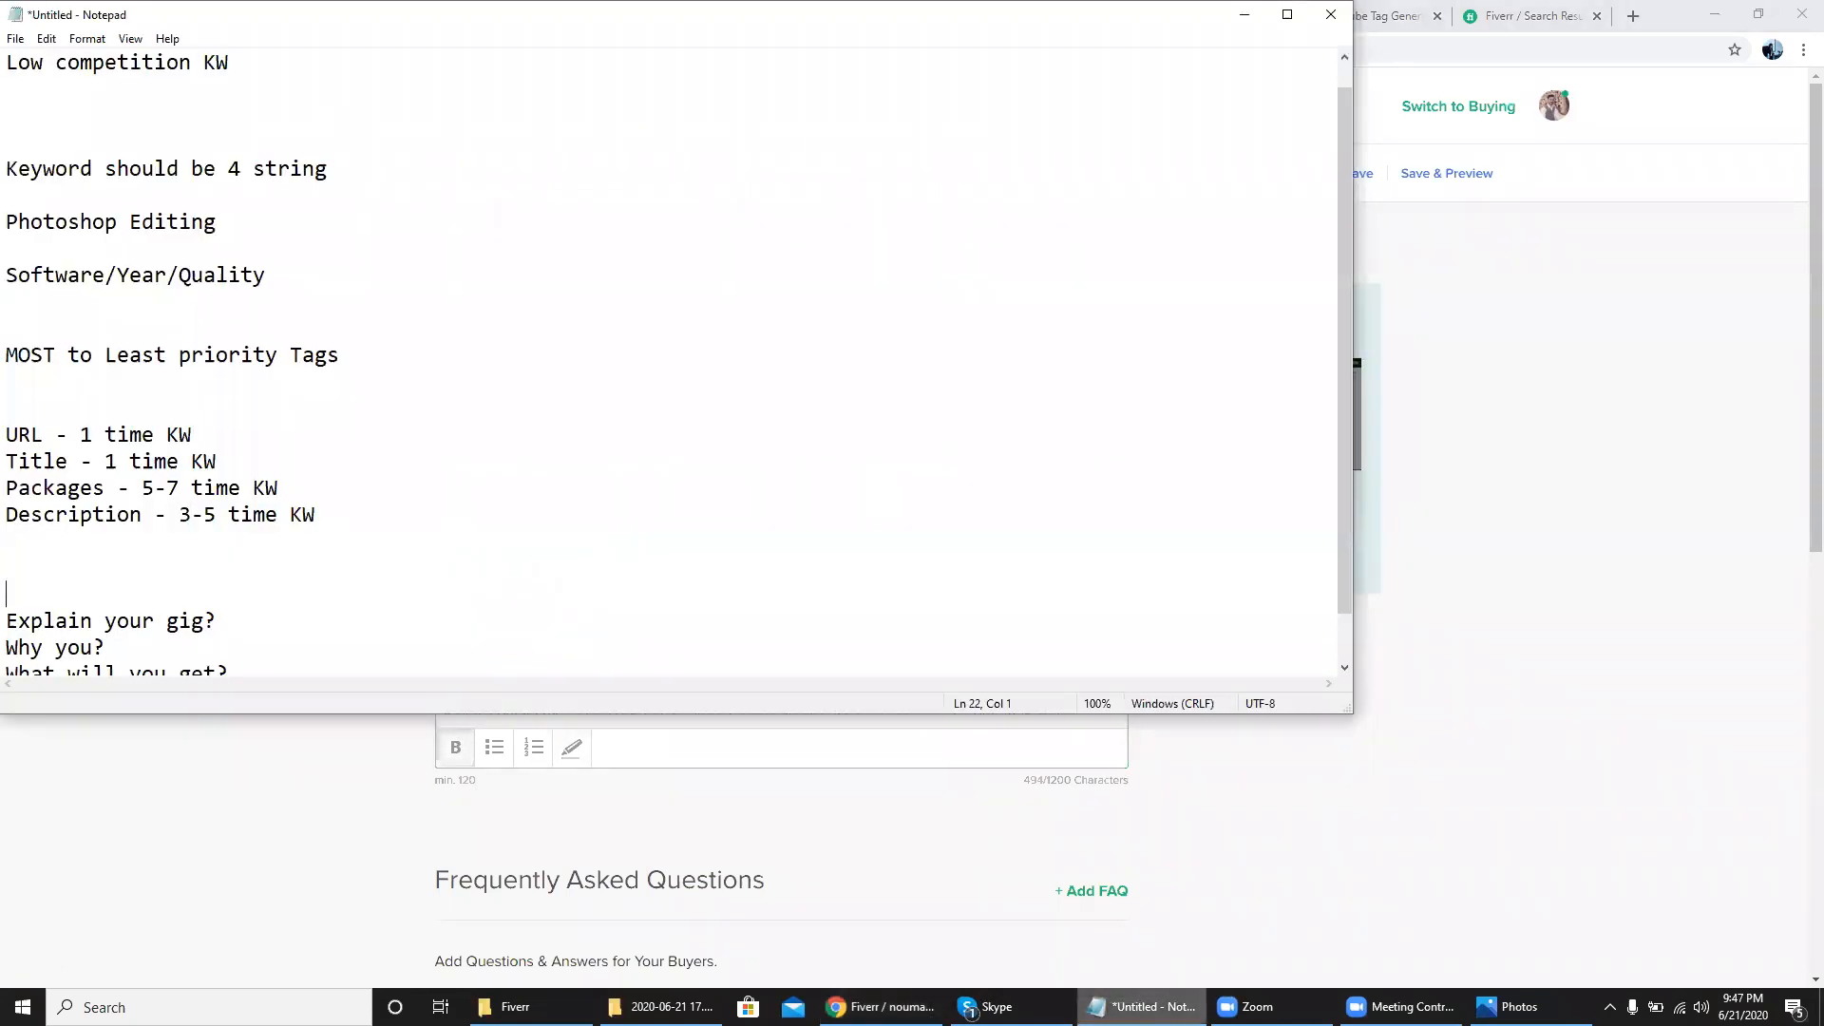
pyautogui.press('Down')
pyautogui.press('Down')
pyautogui.press('Down')
pyautogui.press('Down')
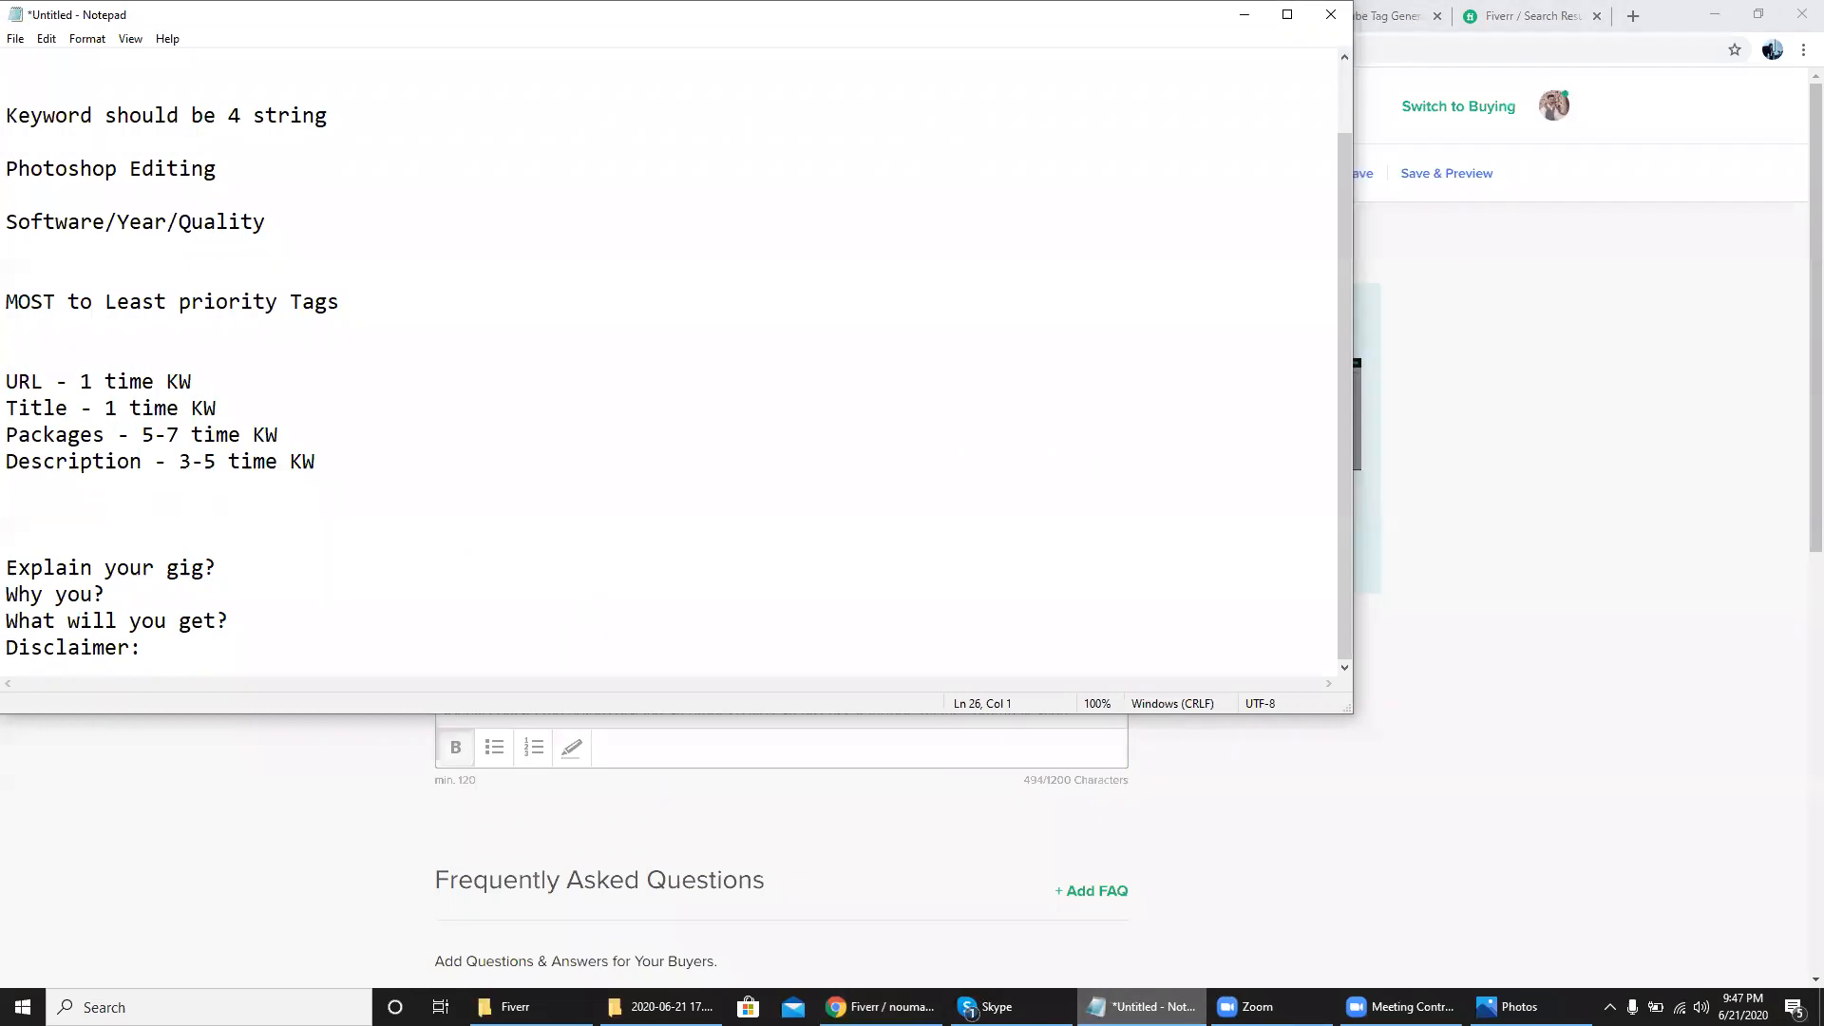
pyautogui.click(1141, 1007)
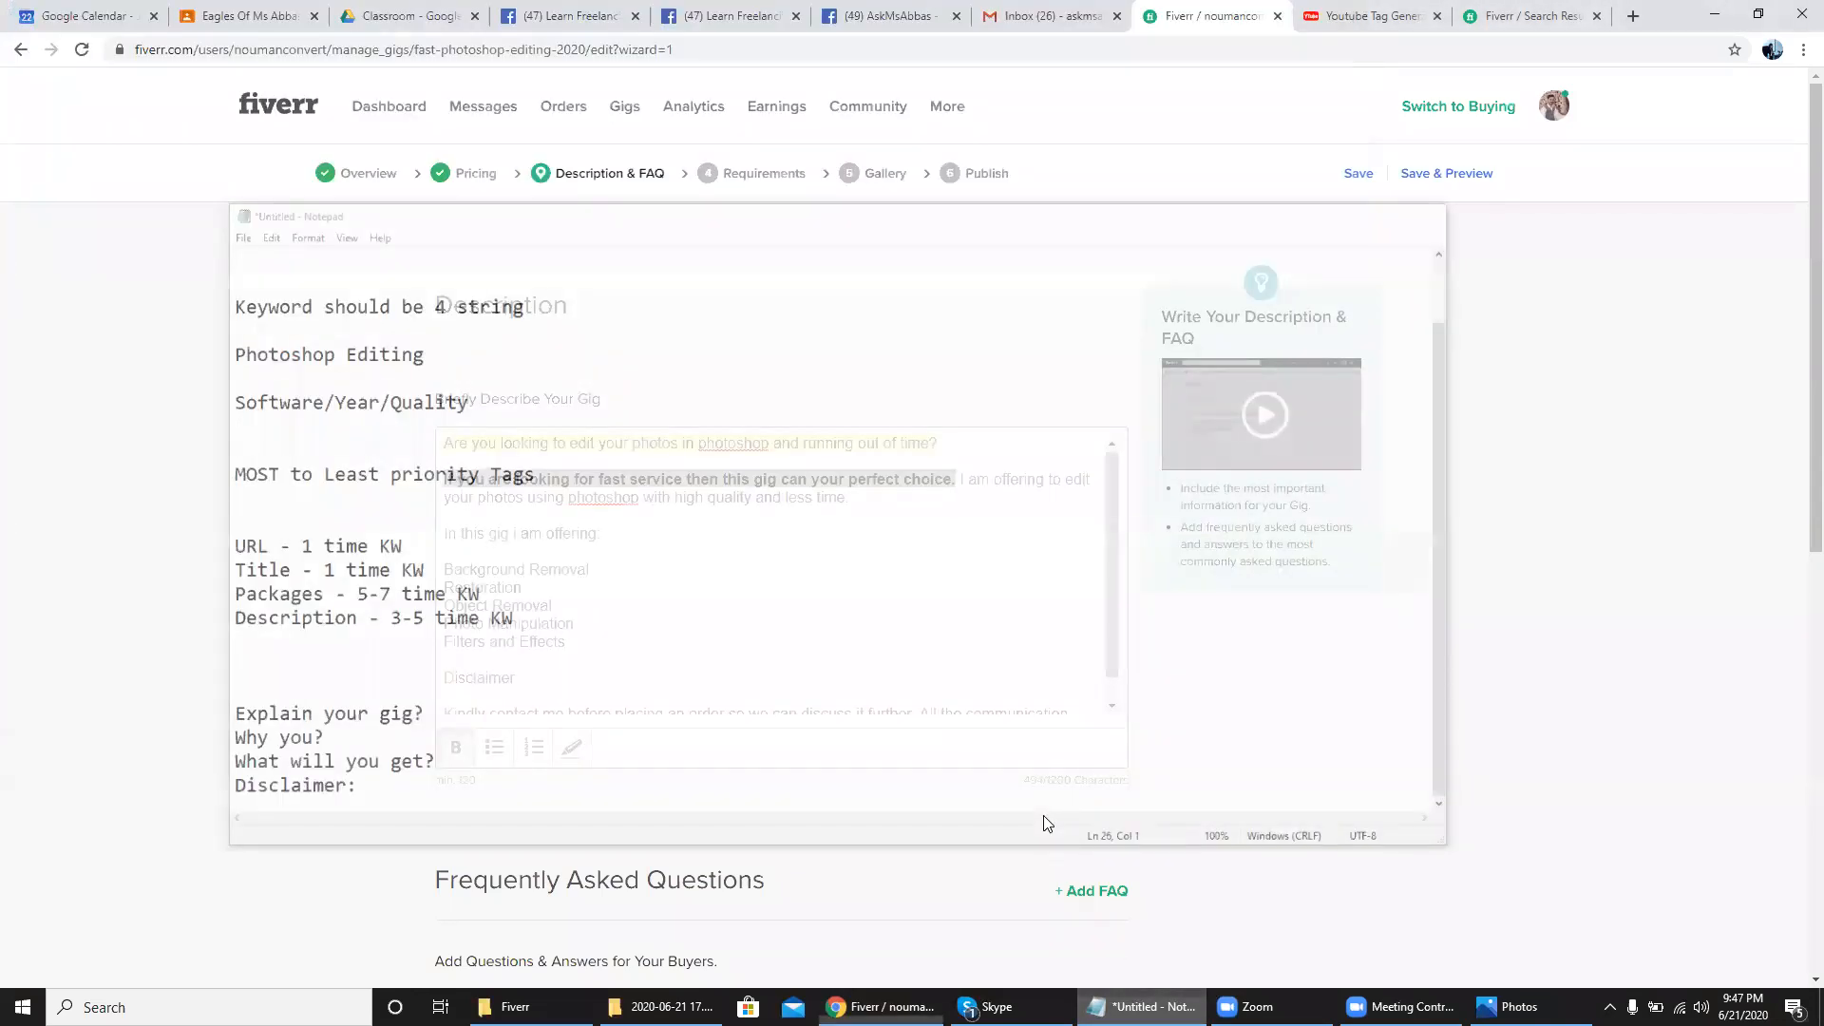
# Step: Make the "In this gig i am offering:" line of the description bold
pyautogui.click(444, 551)
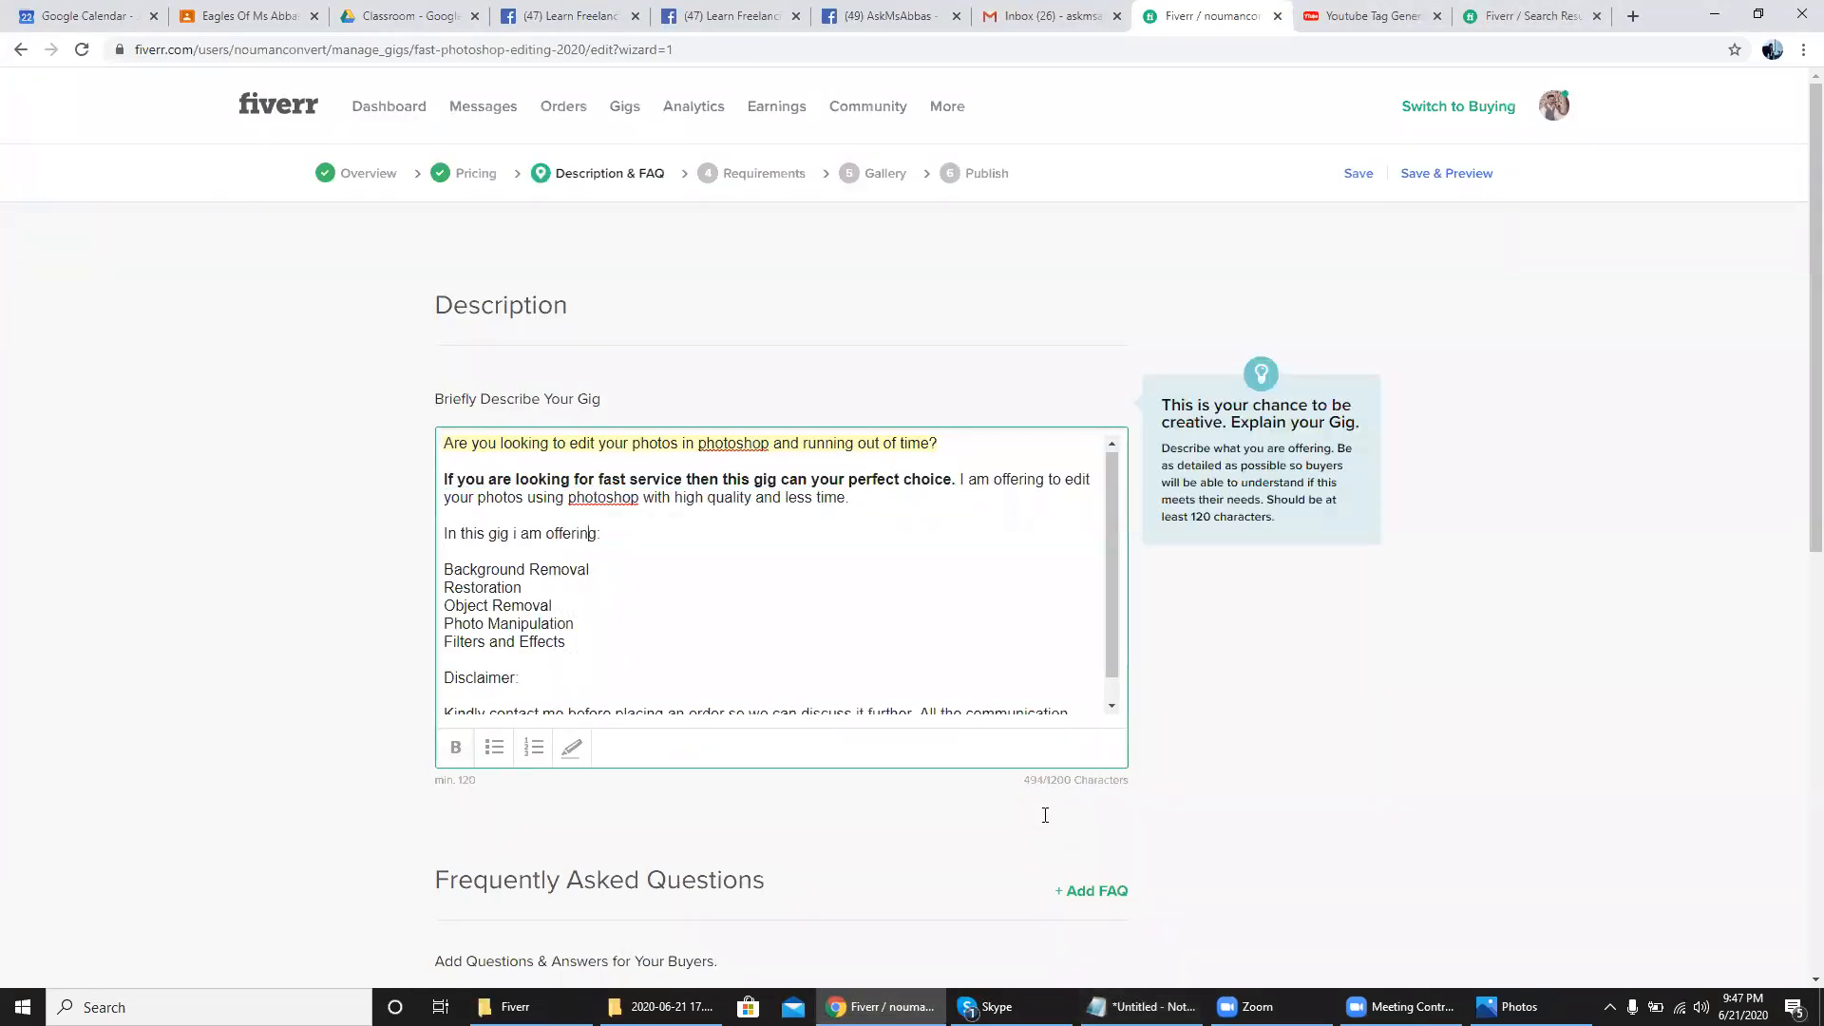
pyautogui.hotkey('shift', 'End')
pyautogui.click(455, 747)
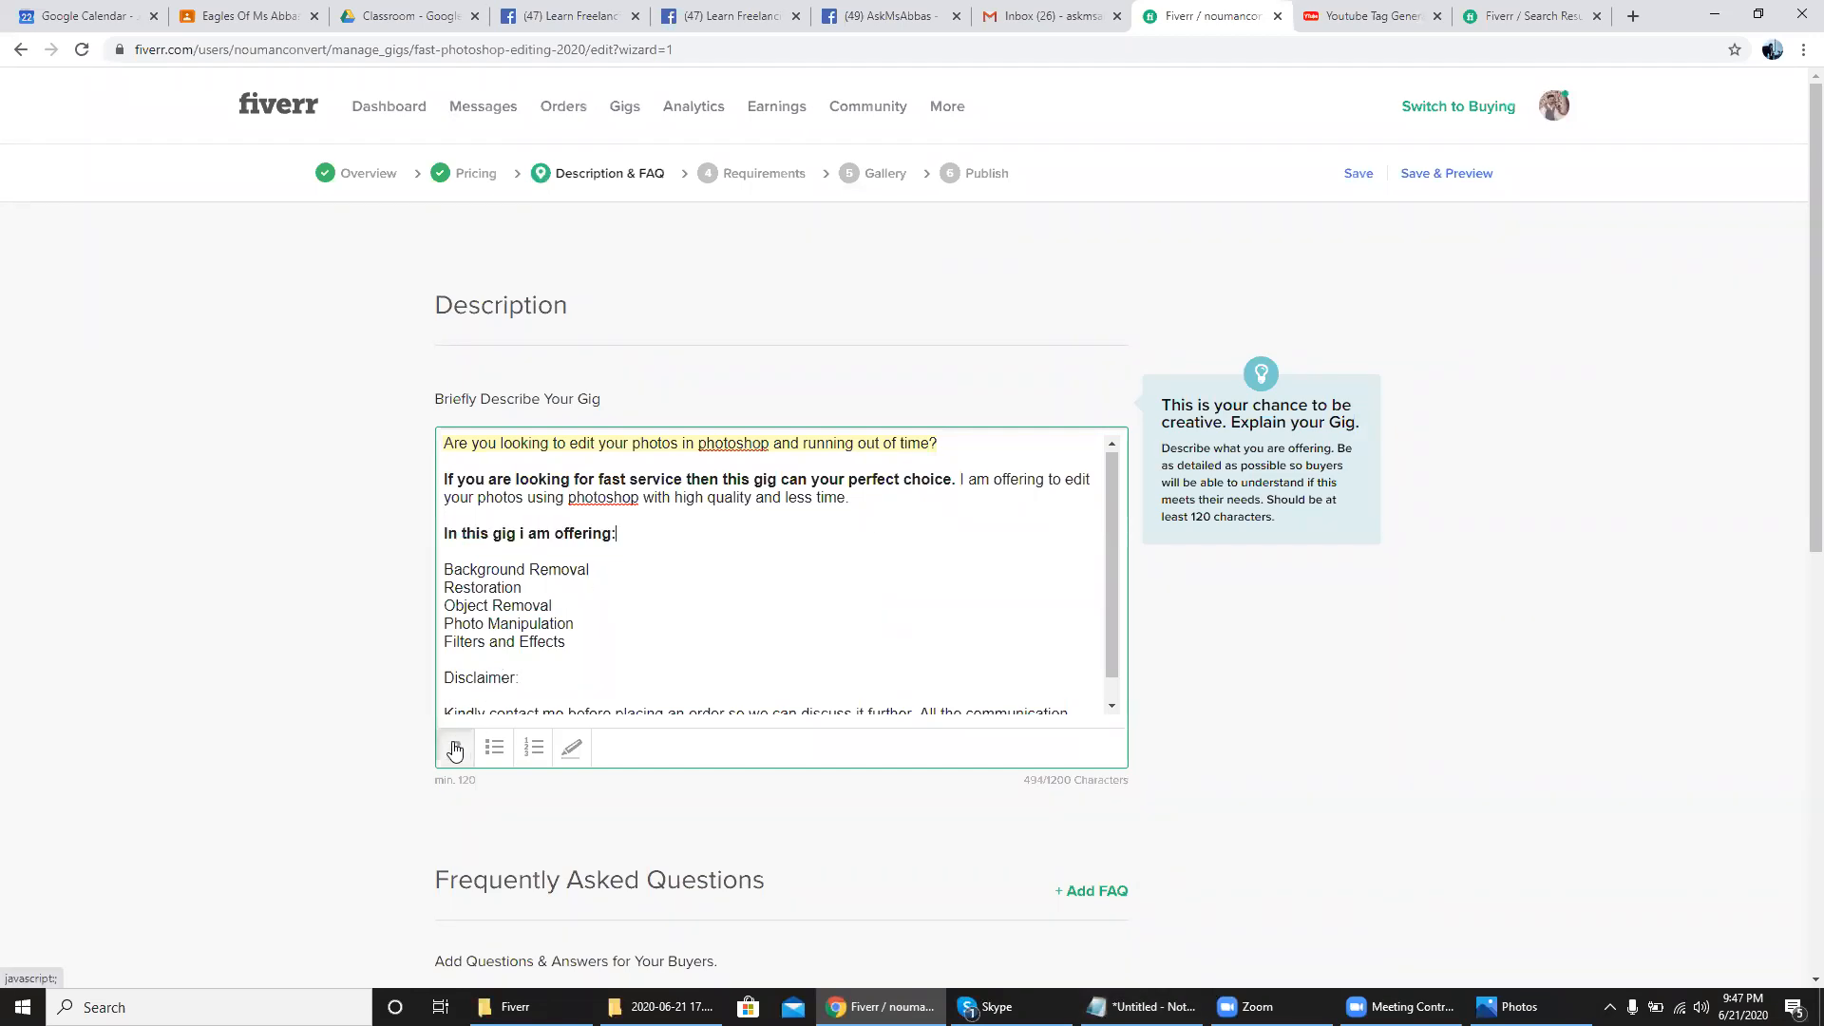
# Step: Turn the five service lines from Background Removal through Filters and Effects into a bulleted list
pyautogui.press('Down')
pyautogui.press('Down')
pyautogui.press('Home')
pyautogui.hotkey('shift', 'End')
pyautogui.hotkey('shift', 'Down')
pyautogui.hotkey('shift', 'Down')
pyautogui.hotkey('shift', 'Down')
pyautogui.hotkey('shift', 'Down')
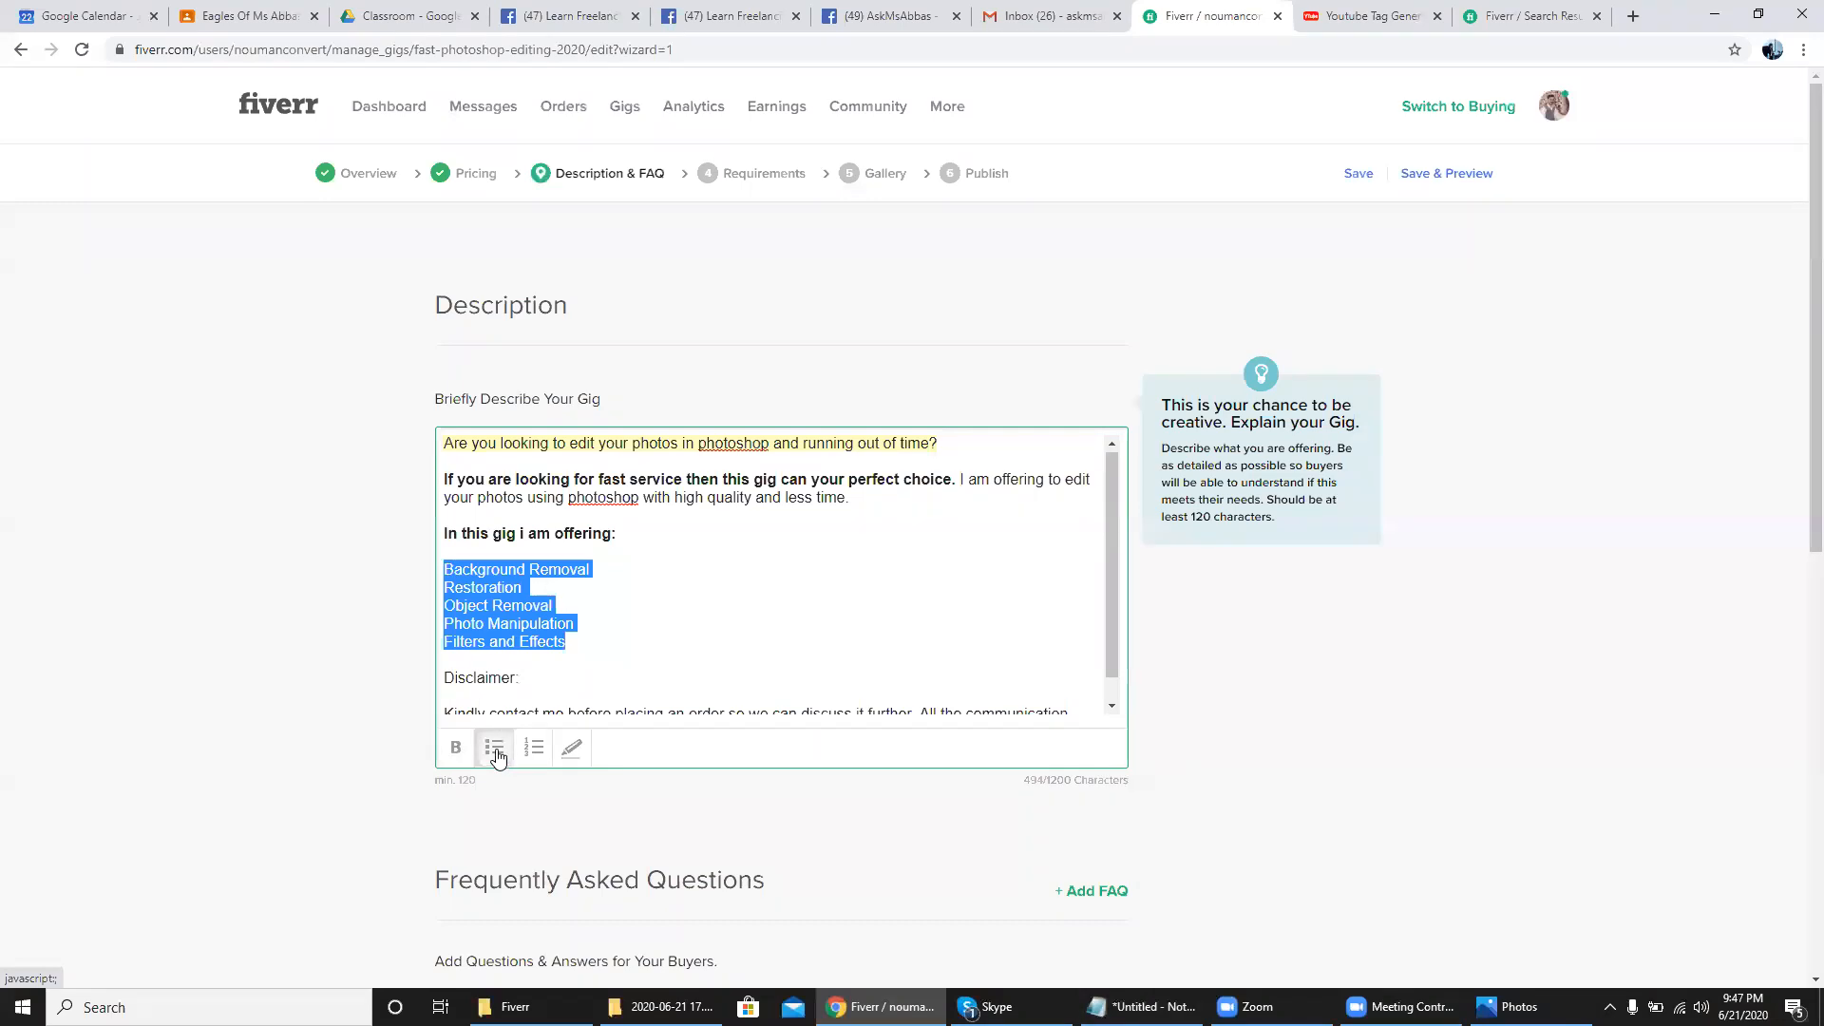
pyautogui.click(494, 748)
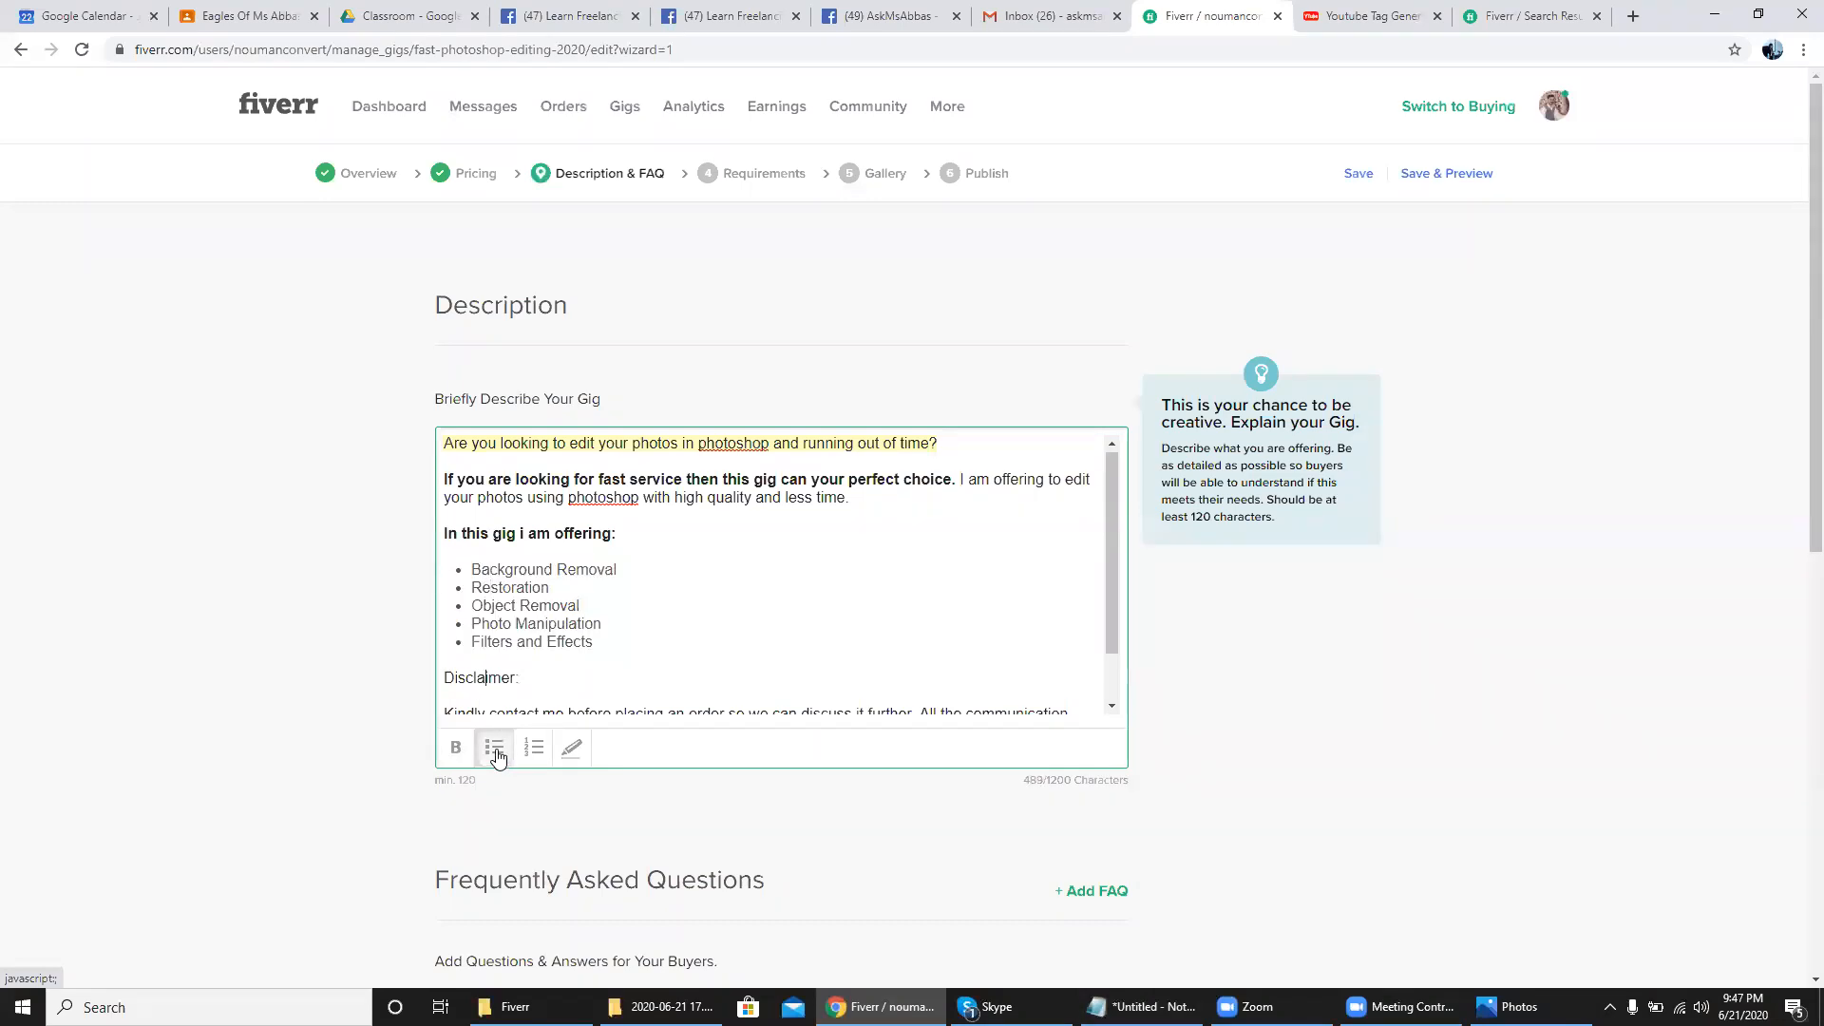
# Step: Make the "Disclaimer:" heading bold
pyautogui.press('Home')
pyautogui.hotkey('shift', 'End')
pyautogui.click(461, 752)
# Step: Highlight the whole disclaimer paragraph about contacting before ordering and communicating through Fiverr
pyautogui.press('Down')
pyautogui.press('Down')
pyautogui.hotkey('shift', 'Down')
pyautogui.hotkey('shift', 'Down')
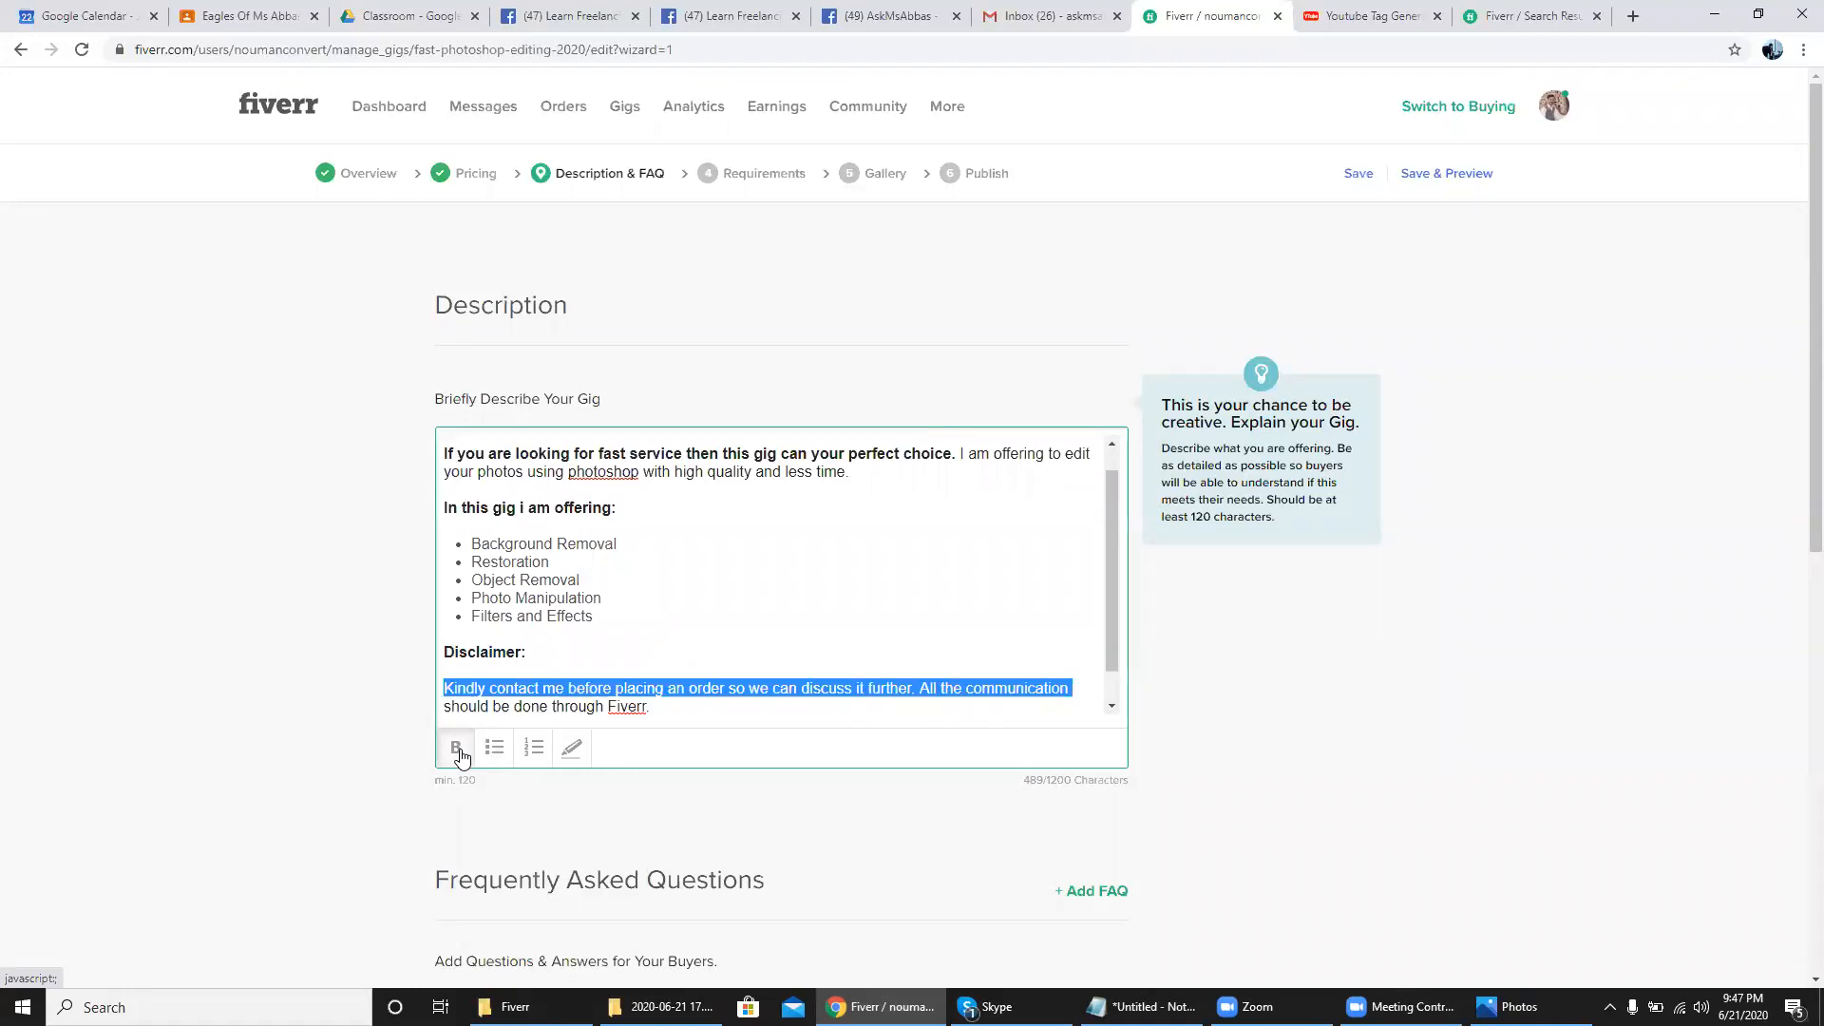
pyautogui.click(575, 752)
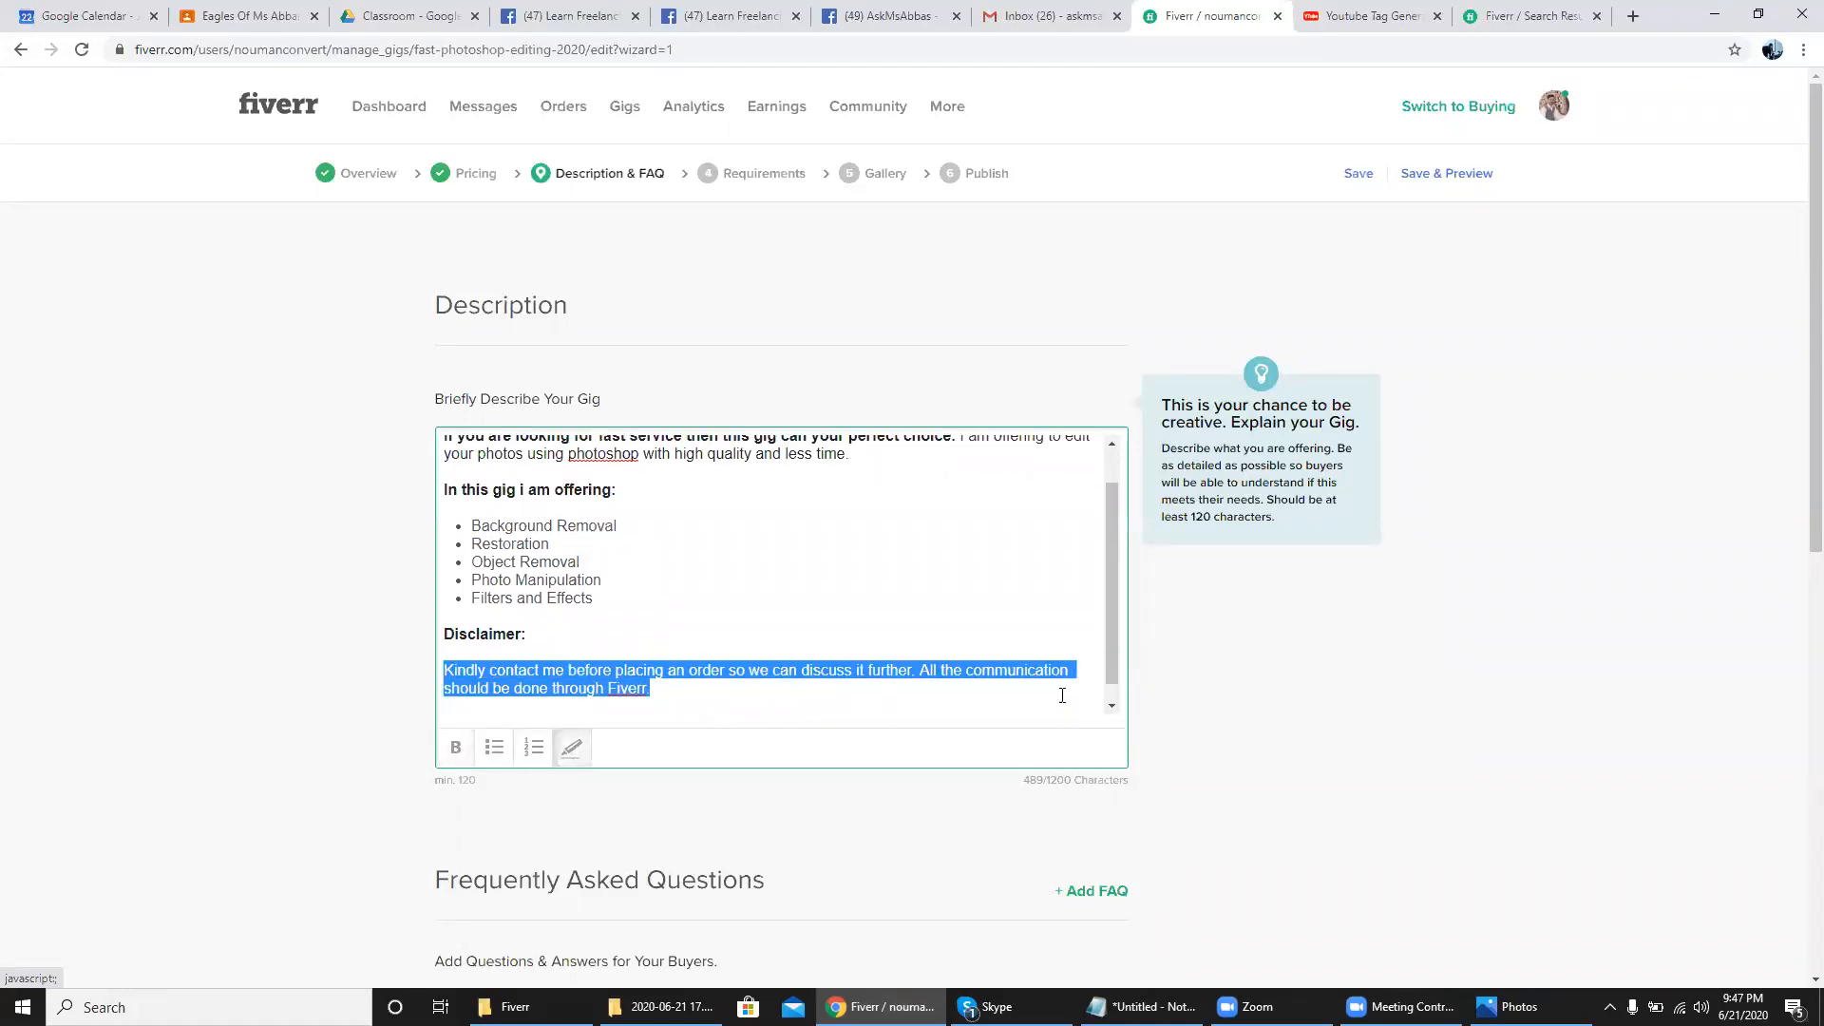
pyautogui.click(746, 693)
# Step: Switch to the Notepad notes and add the line "FAQs - 6-8 time KW" below the Description line
pyautogui.scroll(-3, 1799, 484)
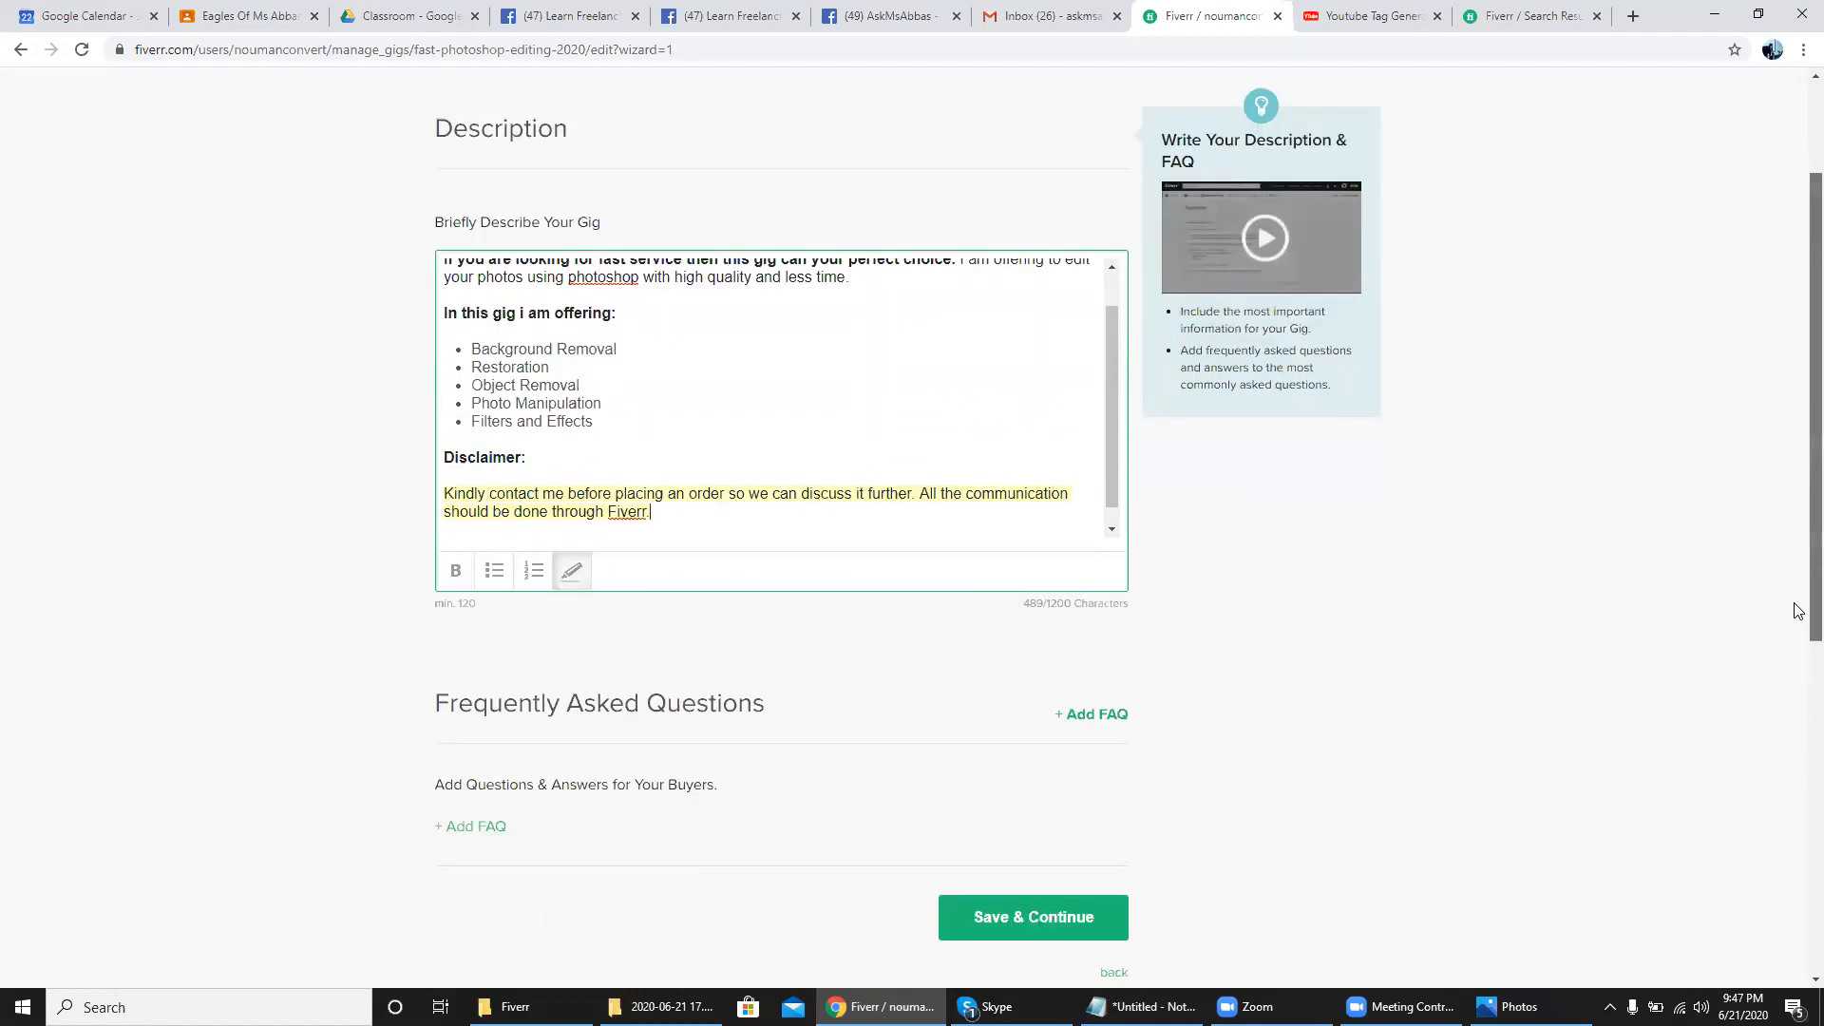
pyautogui.click(1143, 1007)
pyautogui.click(388, 486)
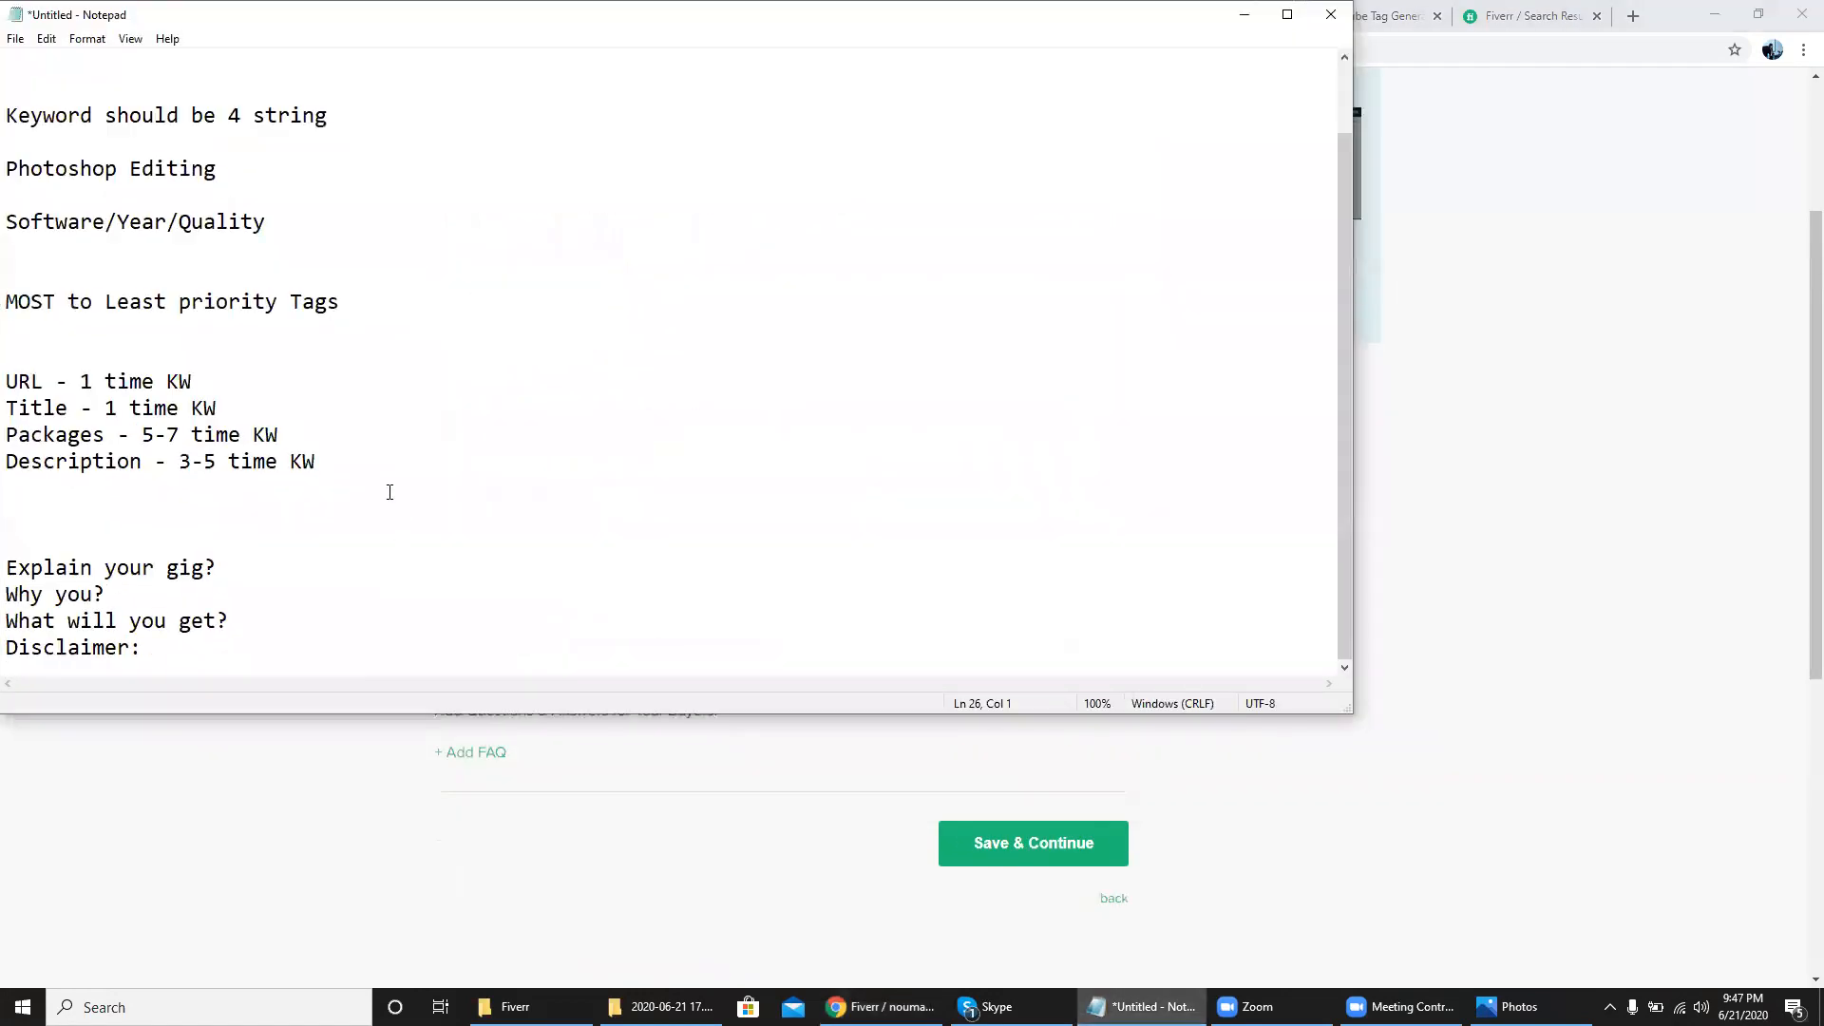
pyautogui.write('FAQs - 6-8 time KW')
# Step: Return to the Fiverr gig in Chrome and start a new FAQ with the question "Are you offering more than one photo edit?"
pyautogui.click(1559, 684)
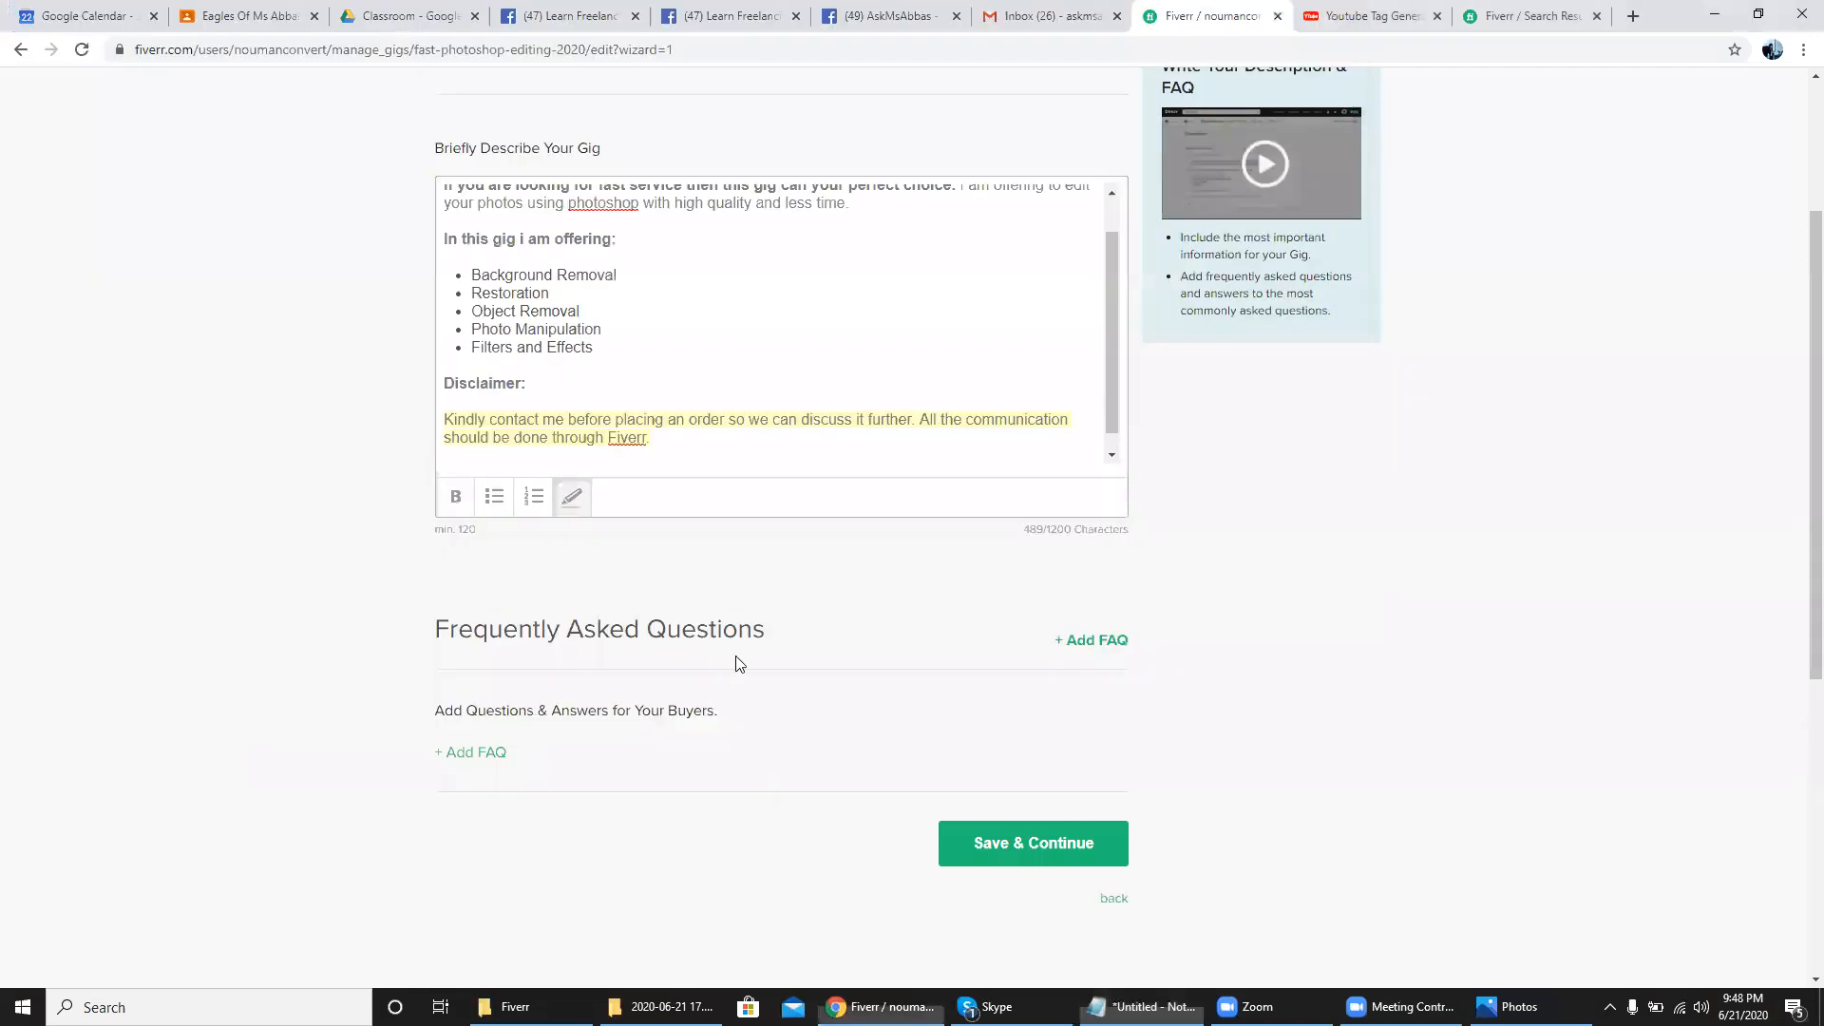
pyautogui.click(474, 755)
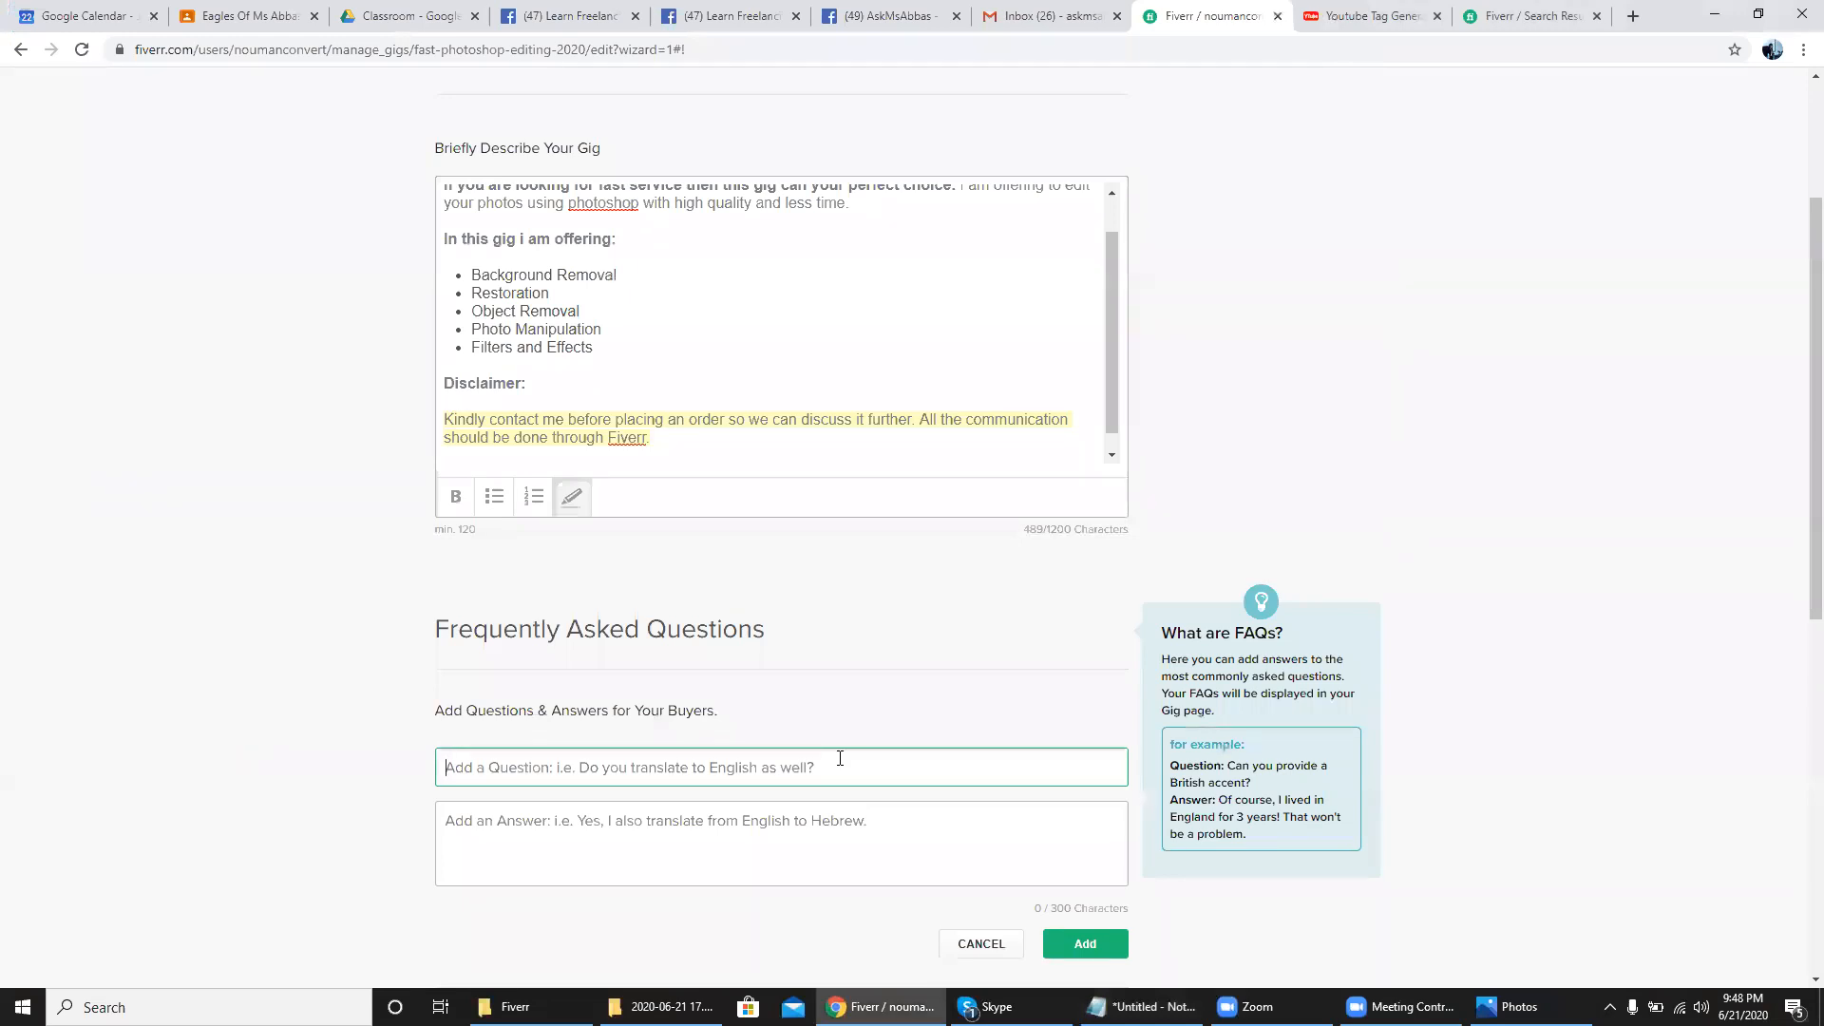
pyautogui.write('Are you o')
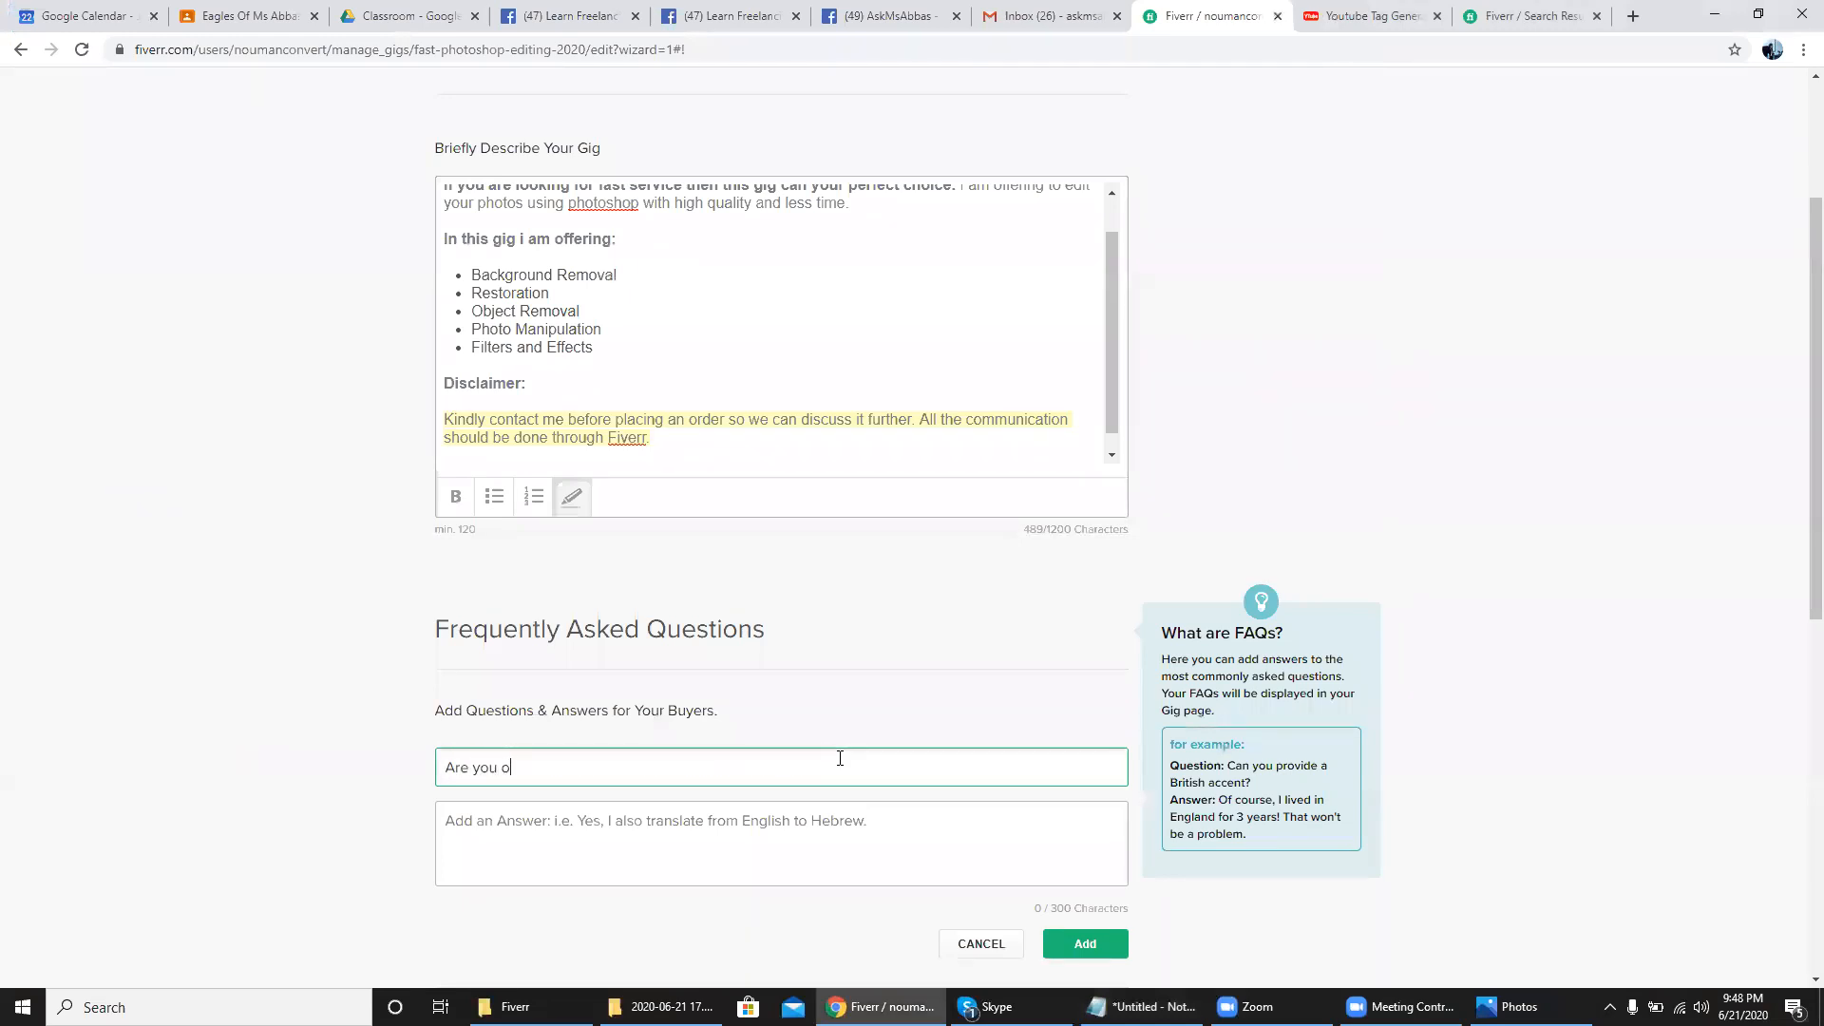
pyautogui.write('ffering more than one photo edit?')
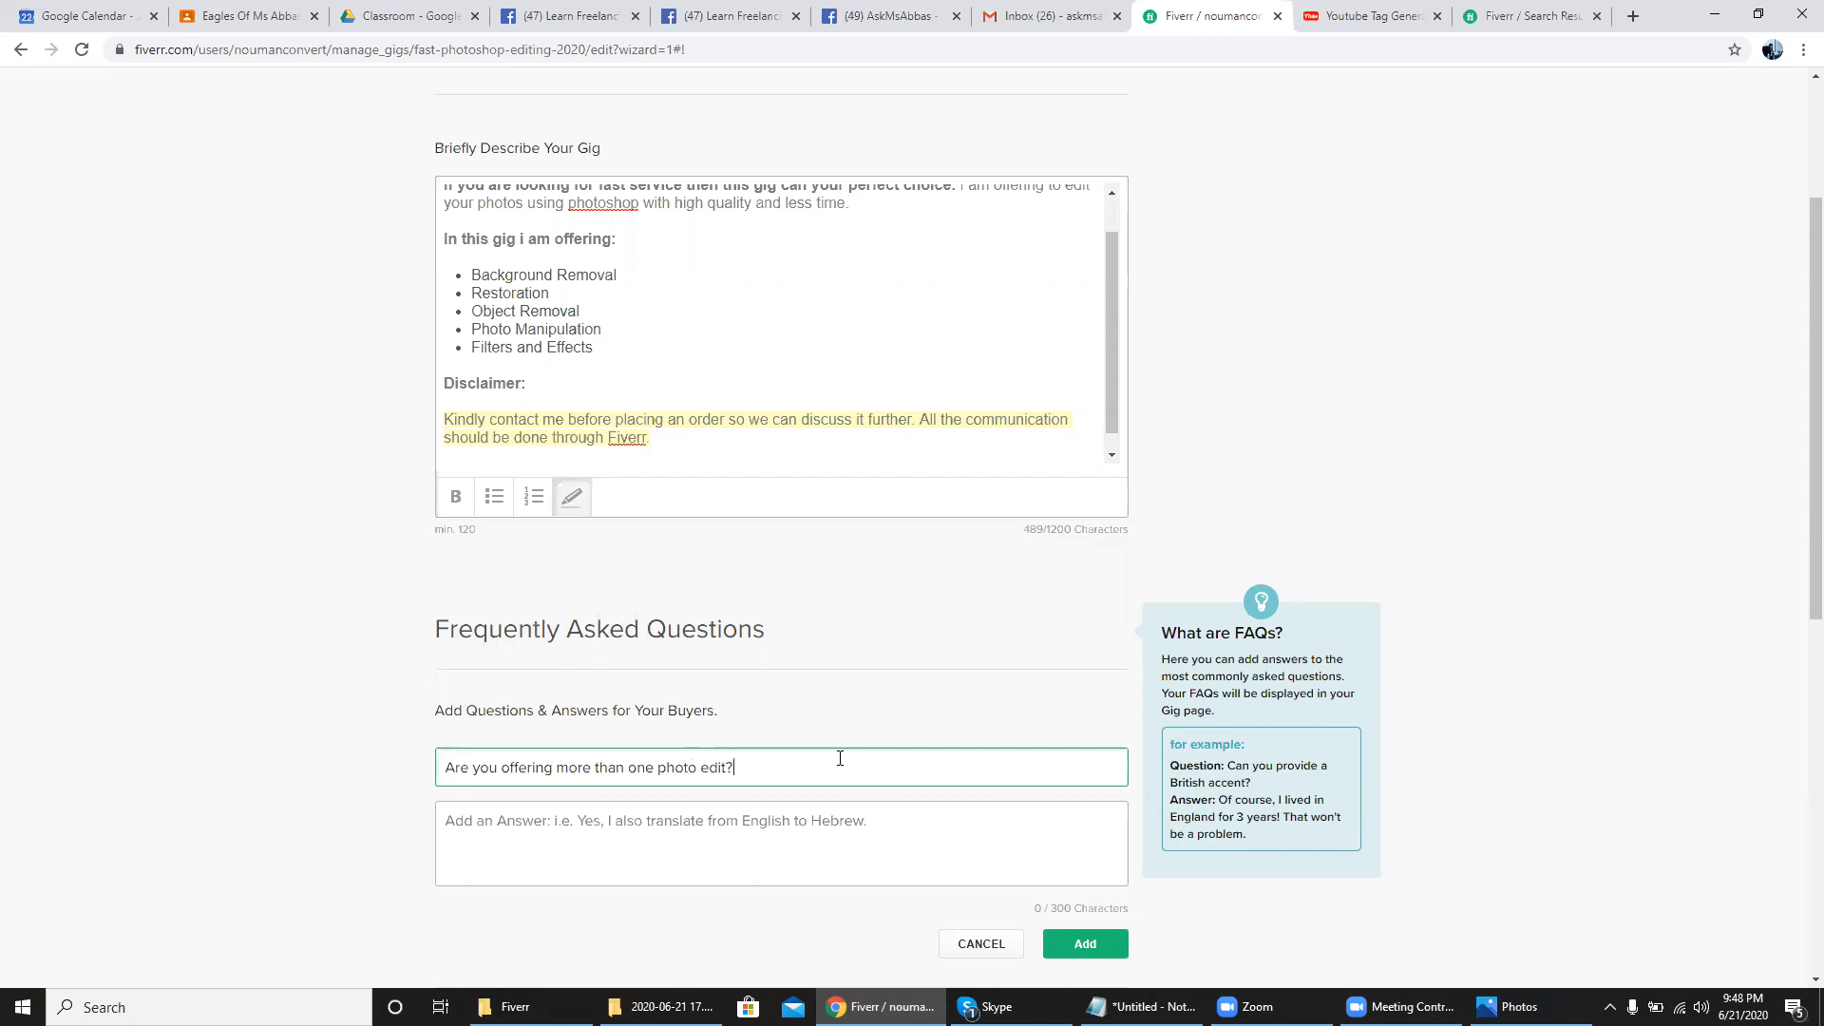
# Step: Answer the FAQ with "Yes, you can order as many photos as you have to edit but kindly contact me first before placing the order." and add it
pyautogui.click(764, 838)
pyautogui.write('Yes, you can order as many photos as you have to edit but kindly contact me first before placing the order.')
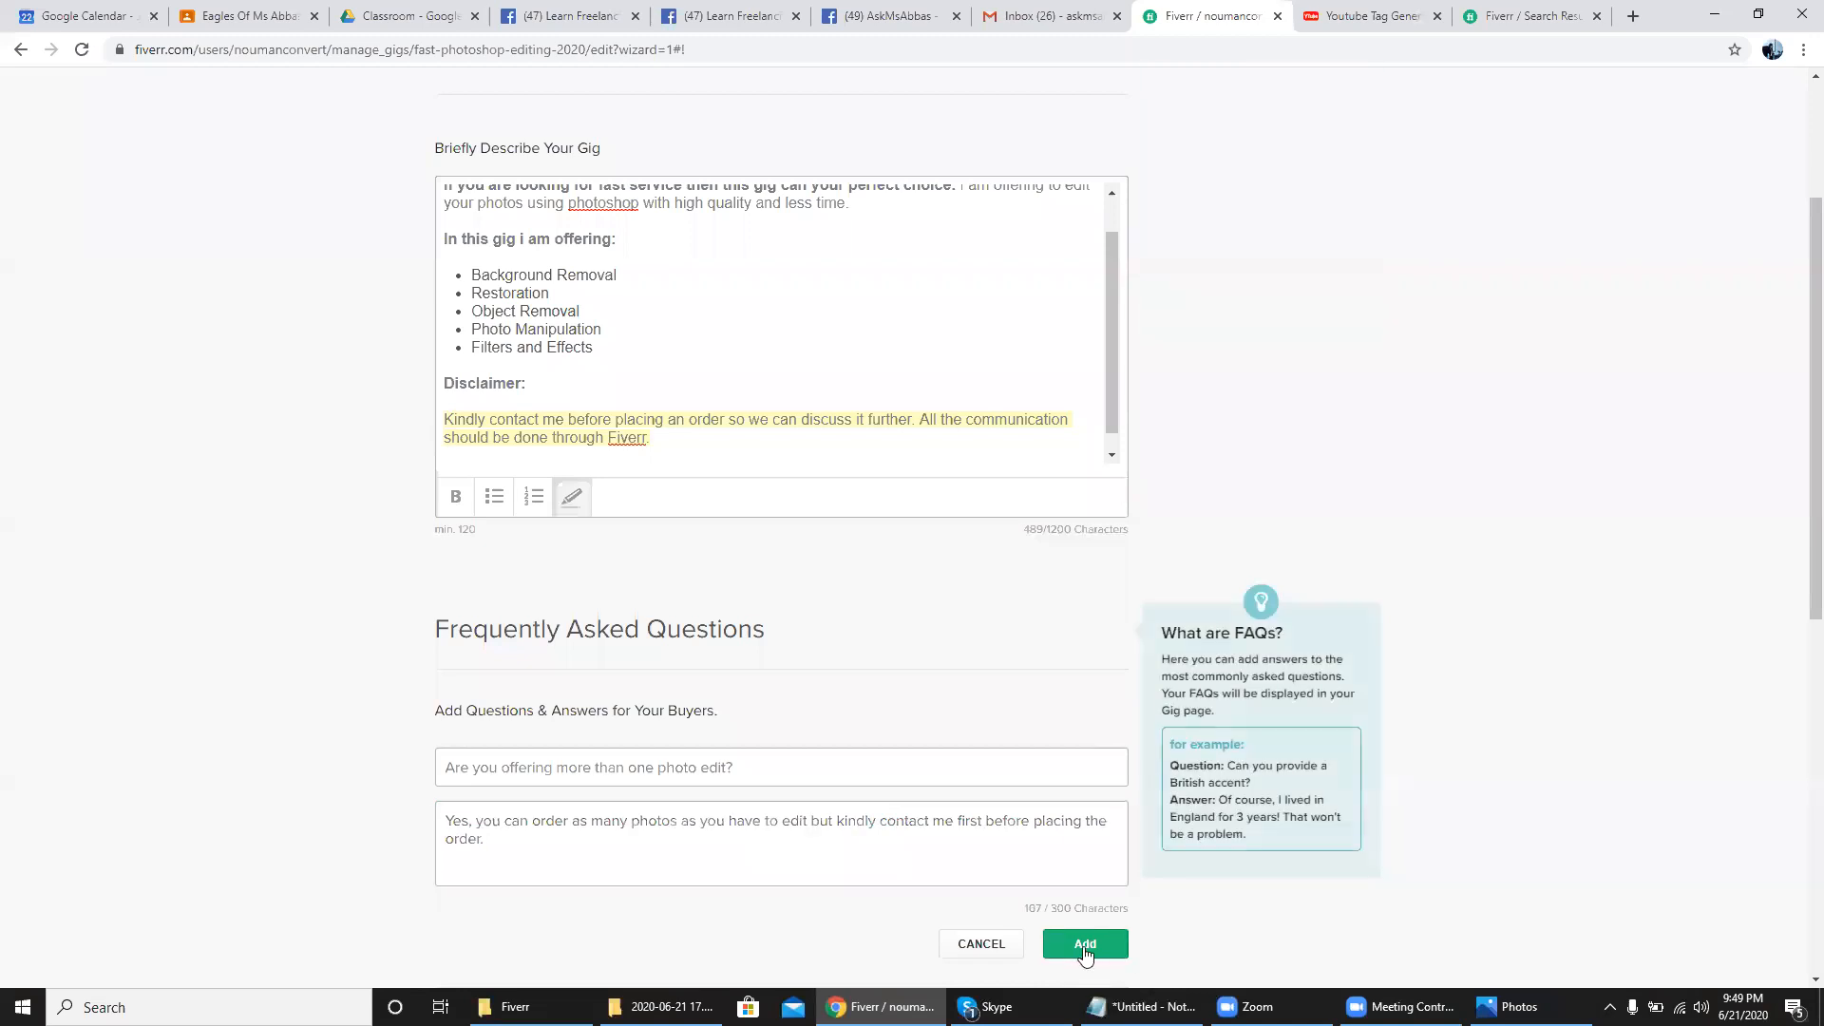
pyautogui.click(1085, 946)
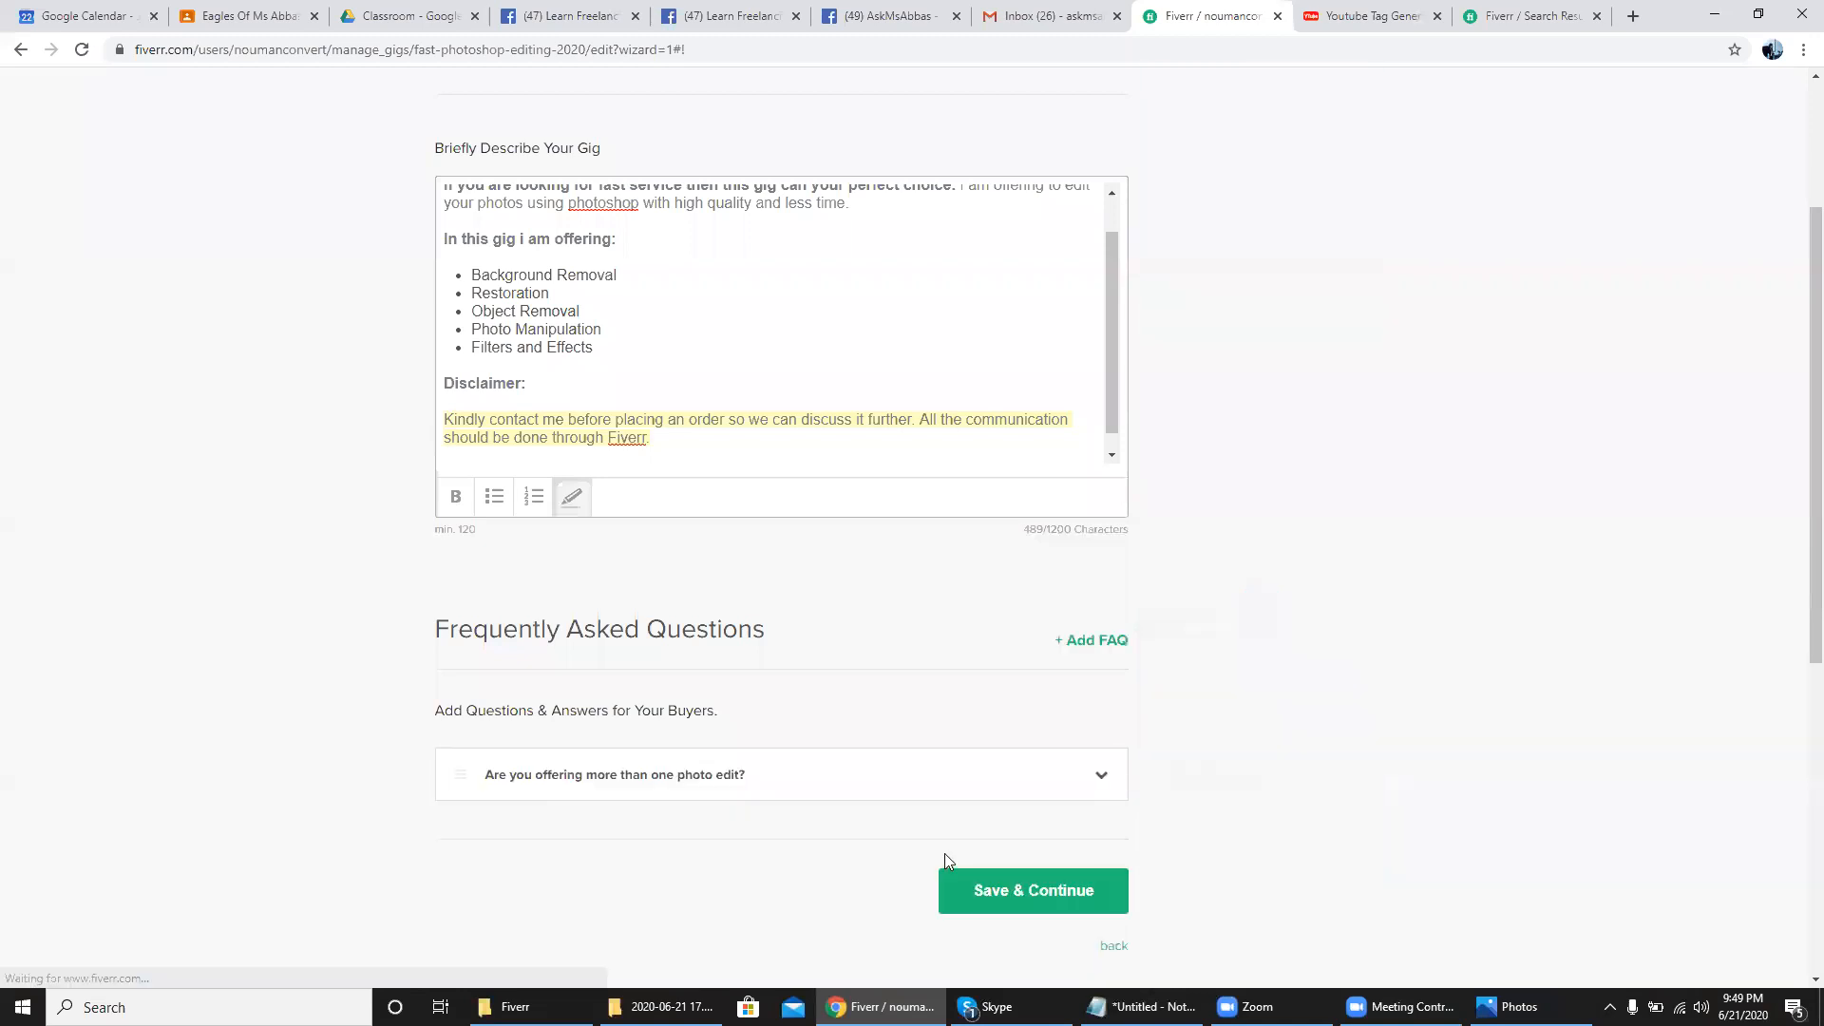
# Step: Start a second FAQ with the question "Do you use Photoshop for photo editing?"
pyautogui.click(1081, 653)
pyautogui.click(610, 764)
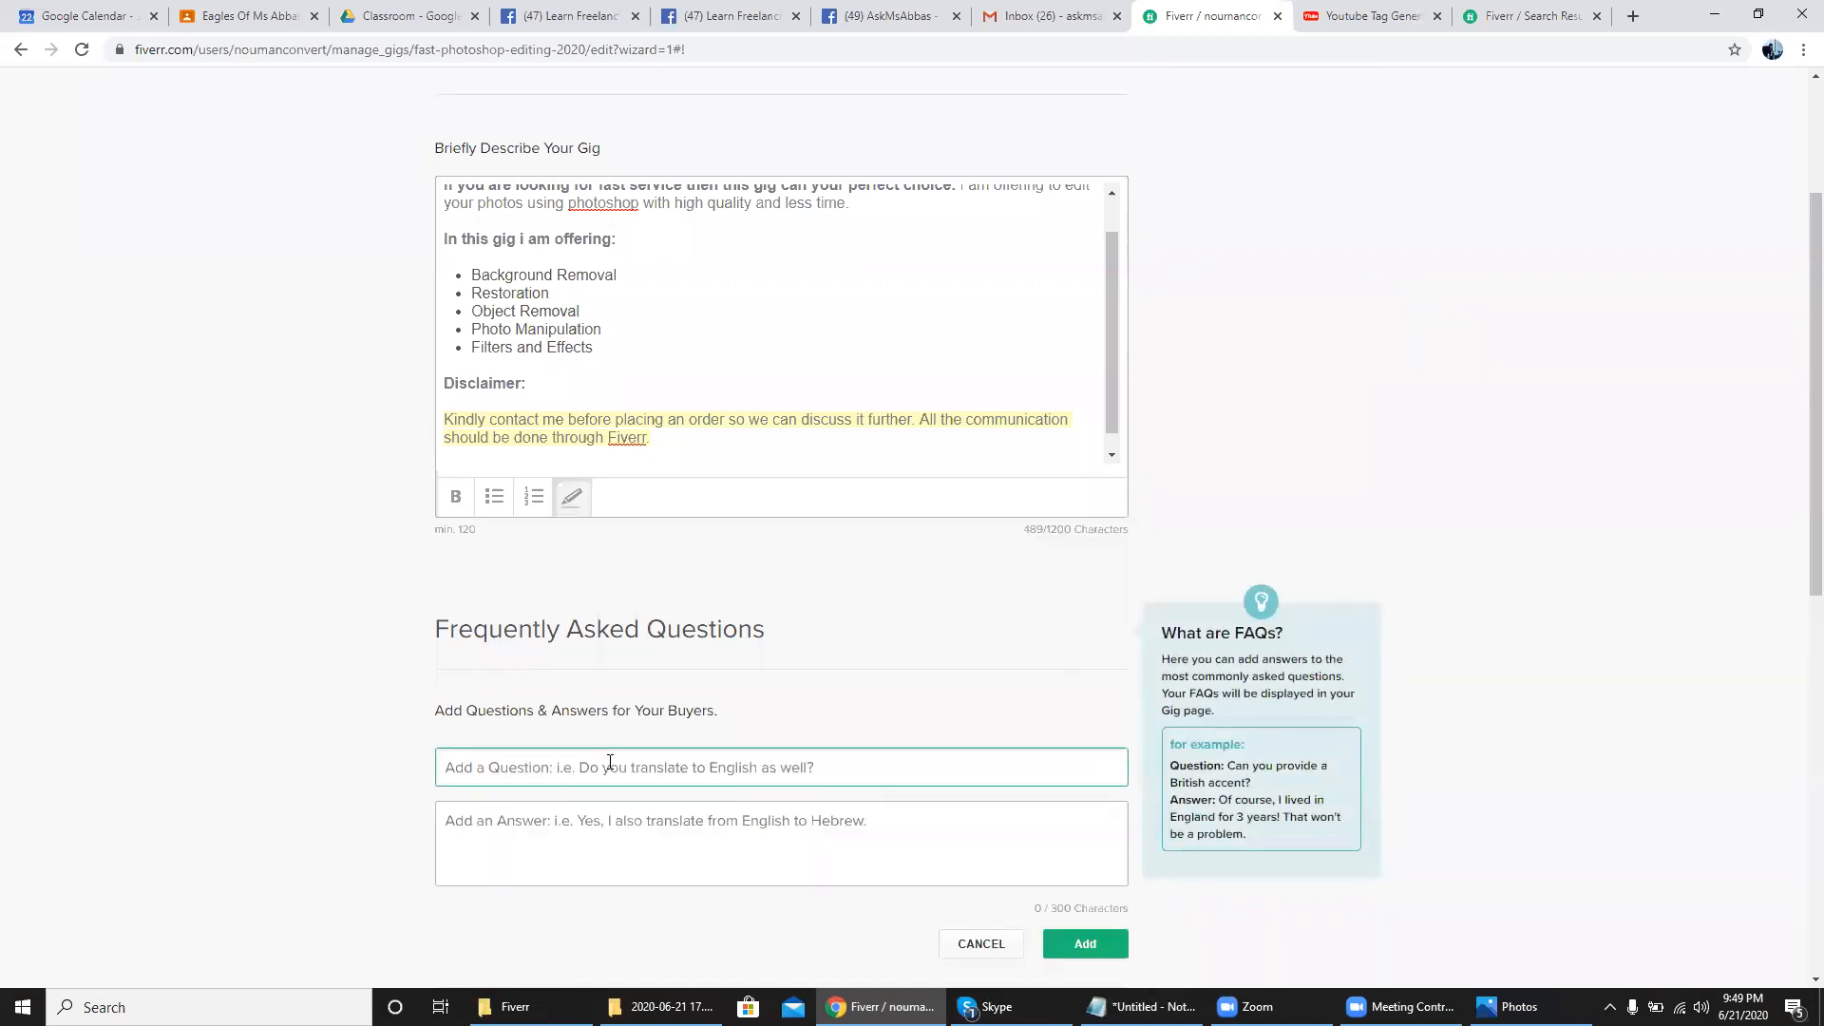
pyautogui.write('Do you use Photoshop for photo')
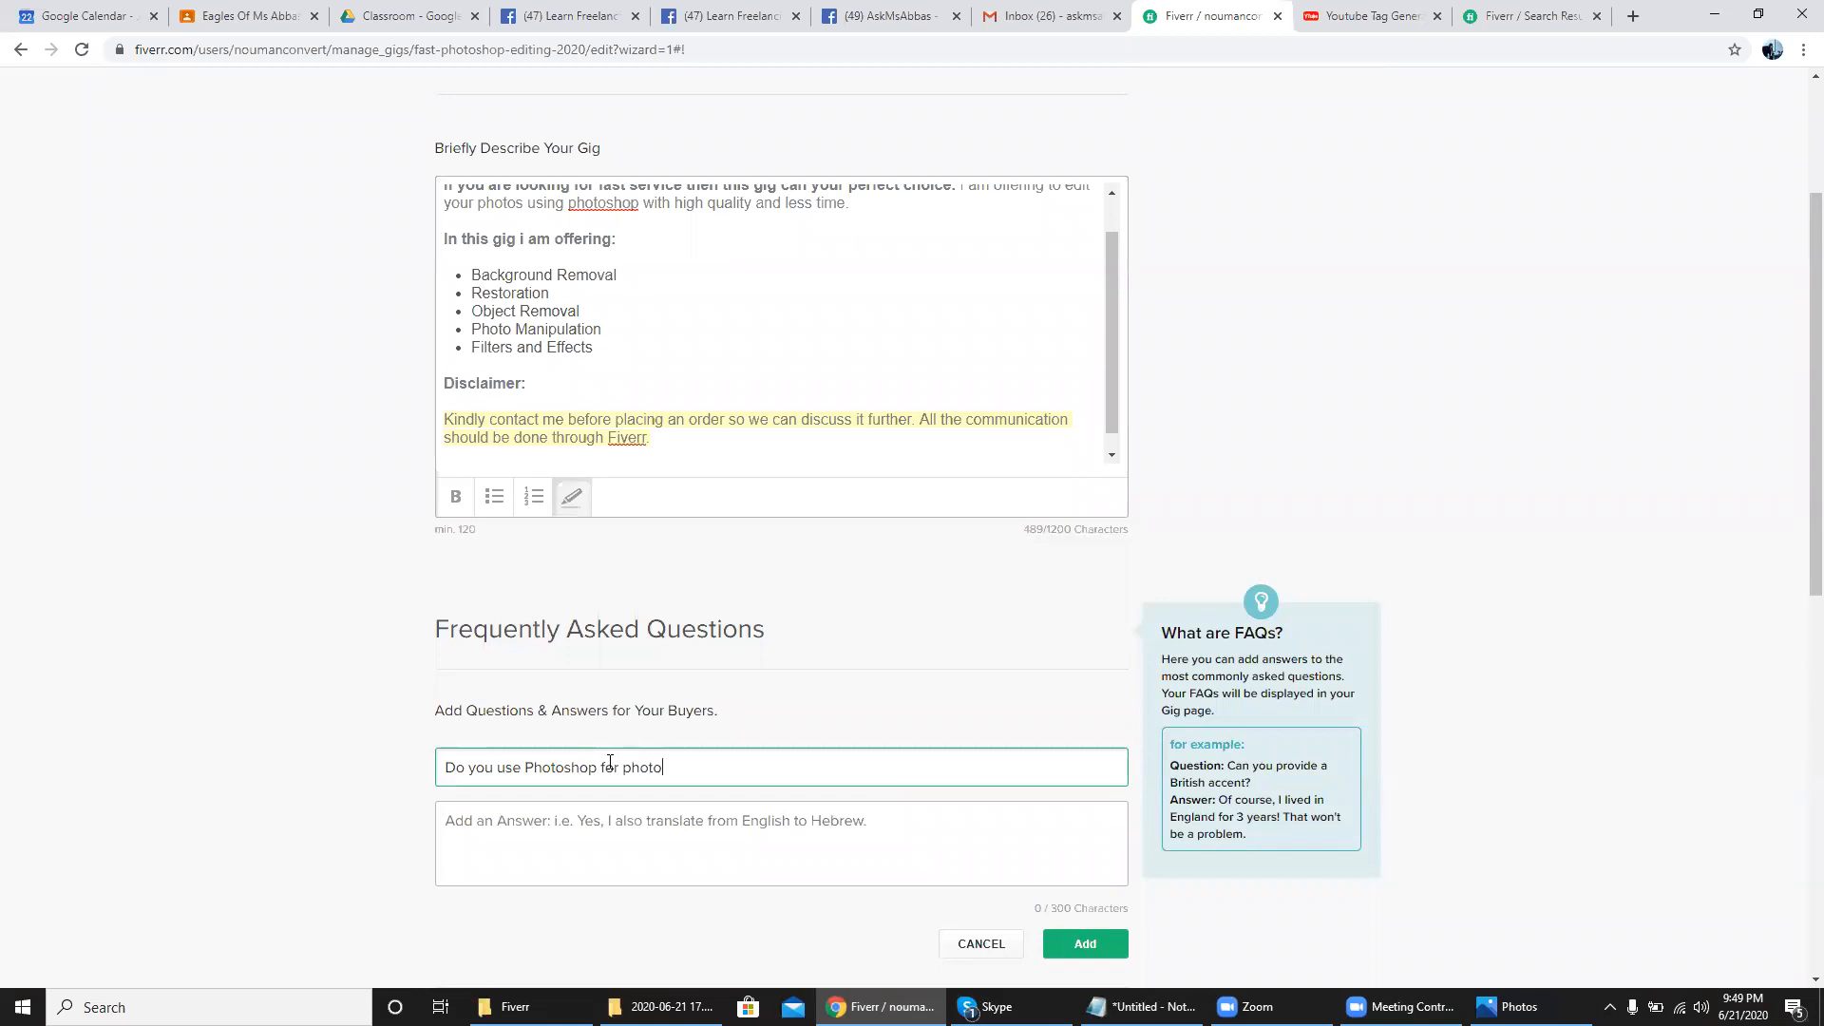
pyautogui.write(' editing?')
# Step: Answer the second FAQ with "Yes, I use photoshop." and add it to the gig
pyautogui.click(606, 811)
pyautogui.write('Y')
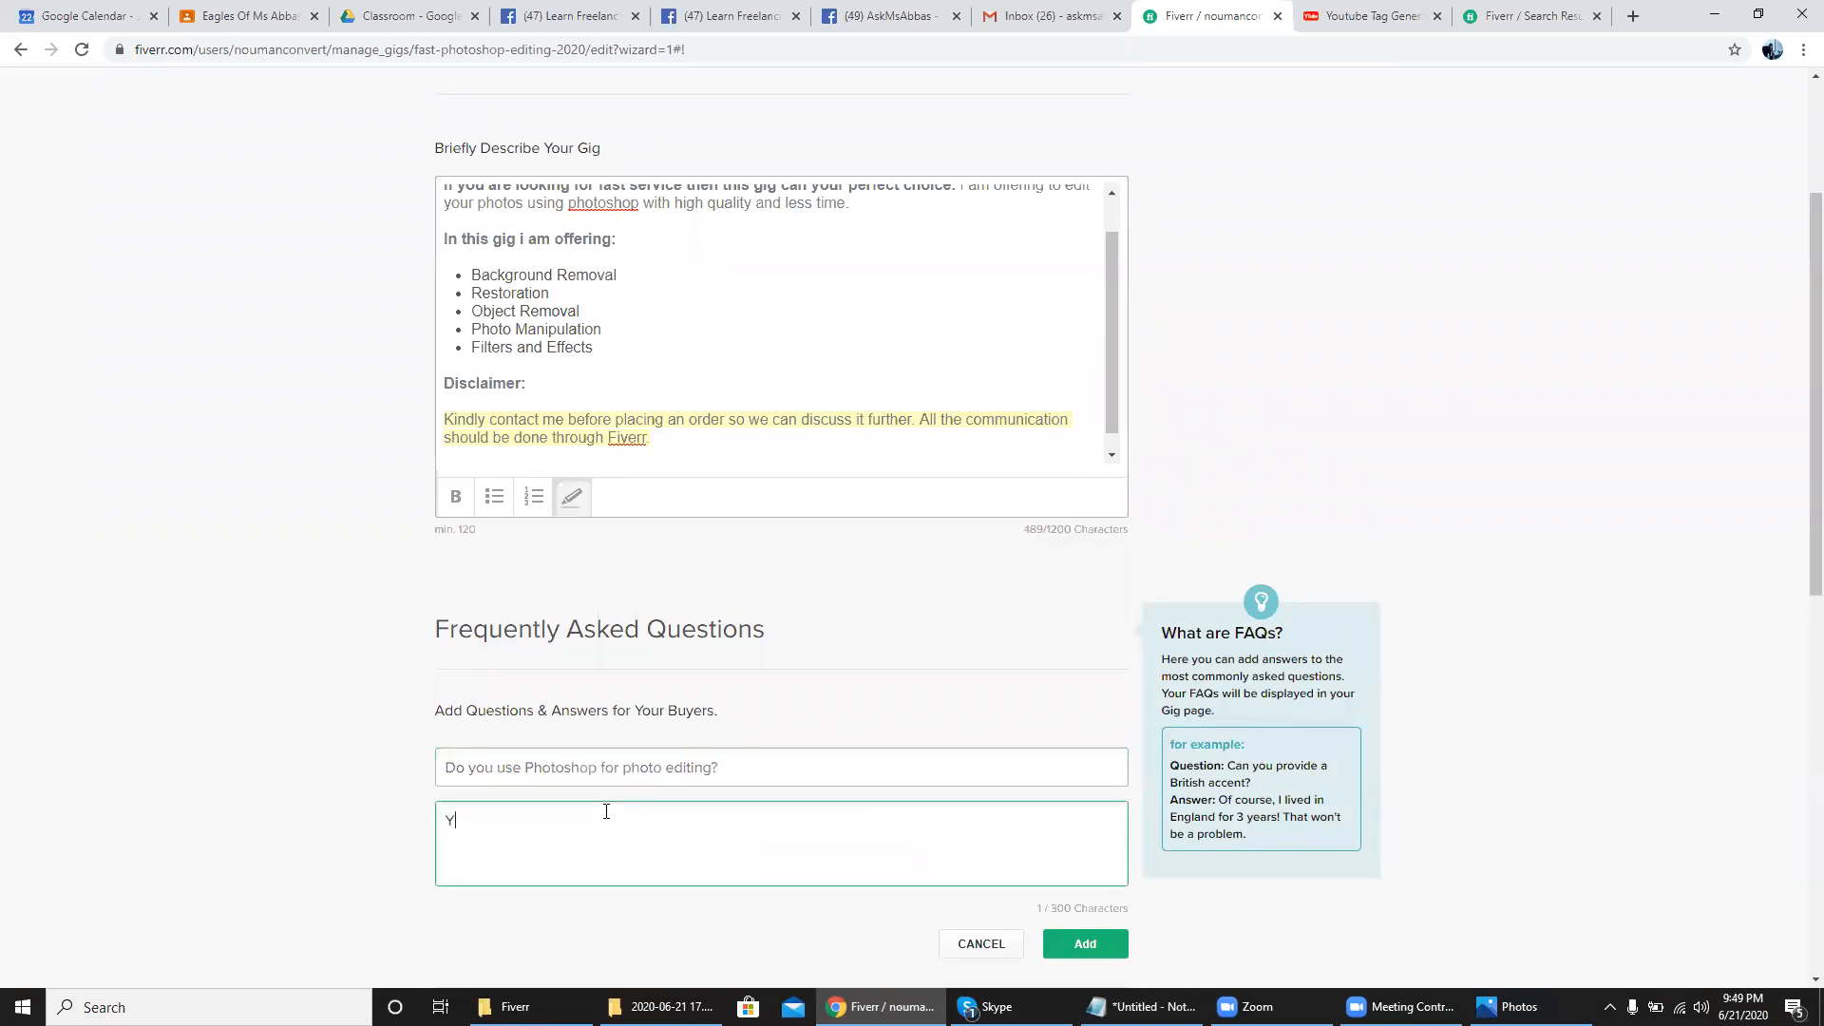
pyautogui.write('es, I use photoshop.')
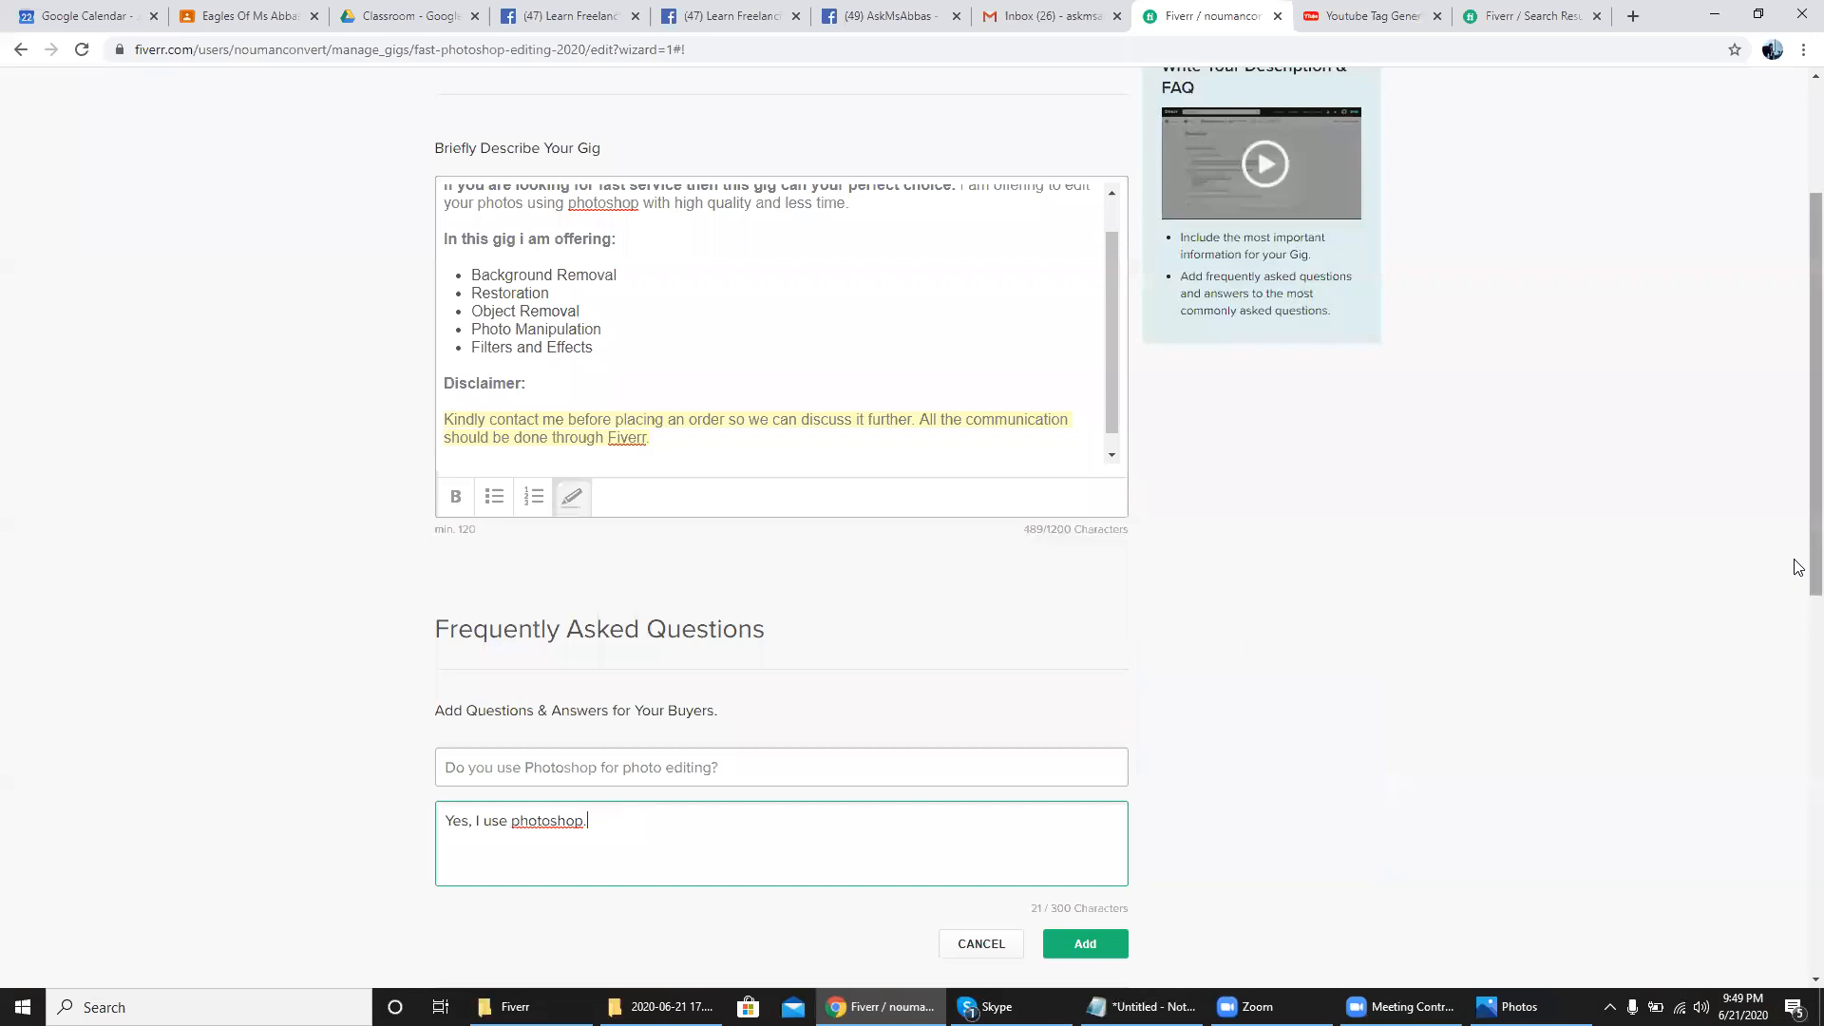
pyautogui.scroll(-3, 1798, 567)
pyautogui.click(1083, 707)
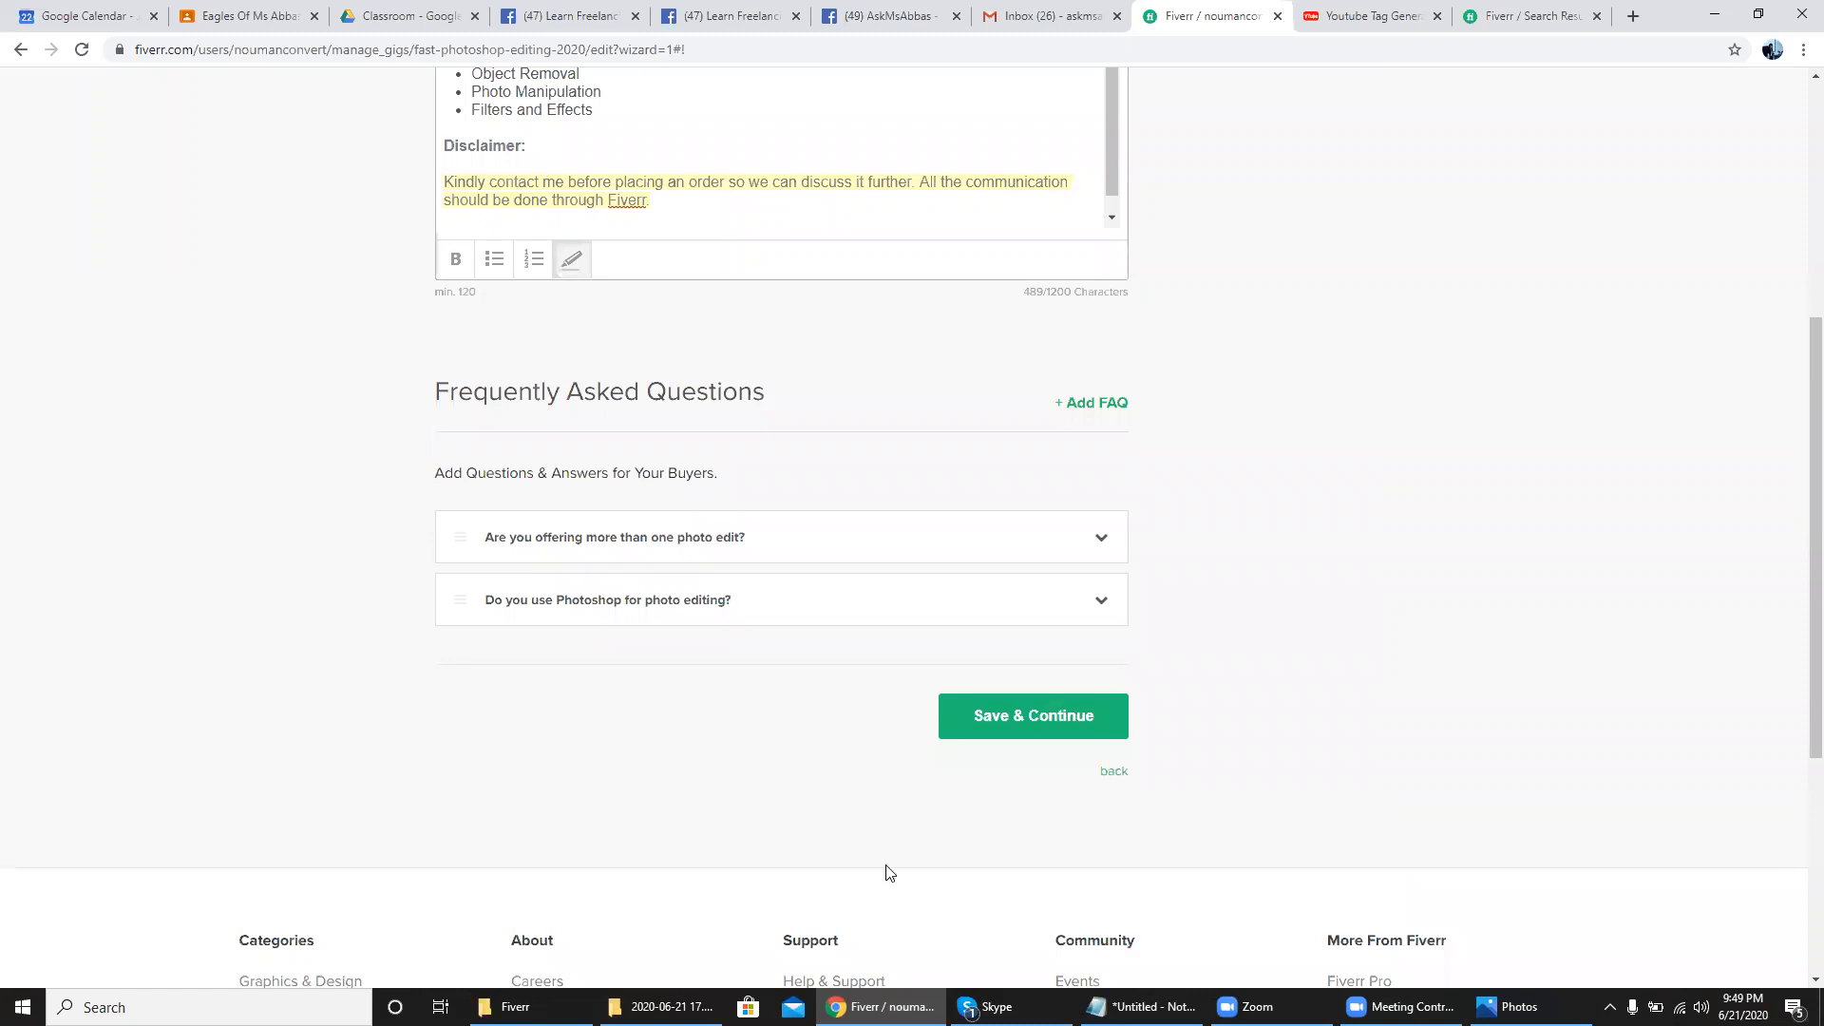
# Step: Save the description and FAQs, and add "A high-resolution image file to edit." as a mandatory free-text buyer requirement
pyautogui.click(1037, 731)
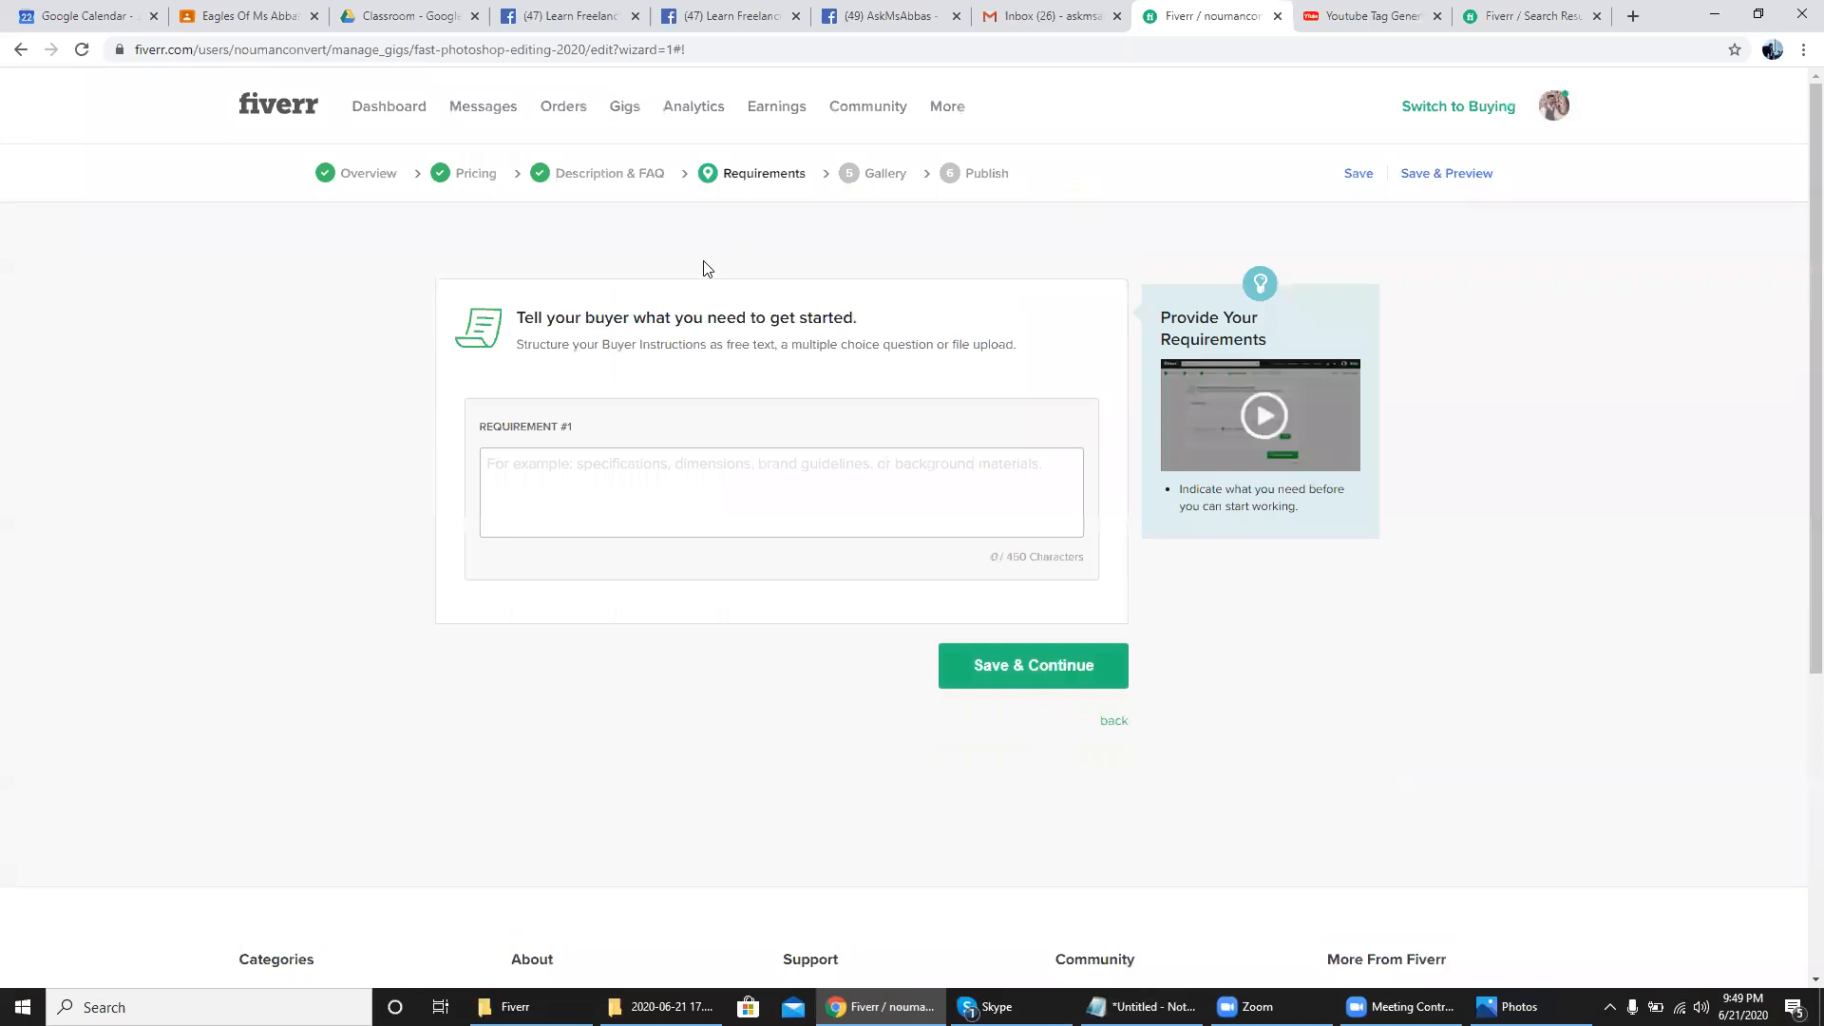
pyautogui.click(609, 465)
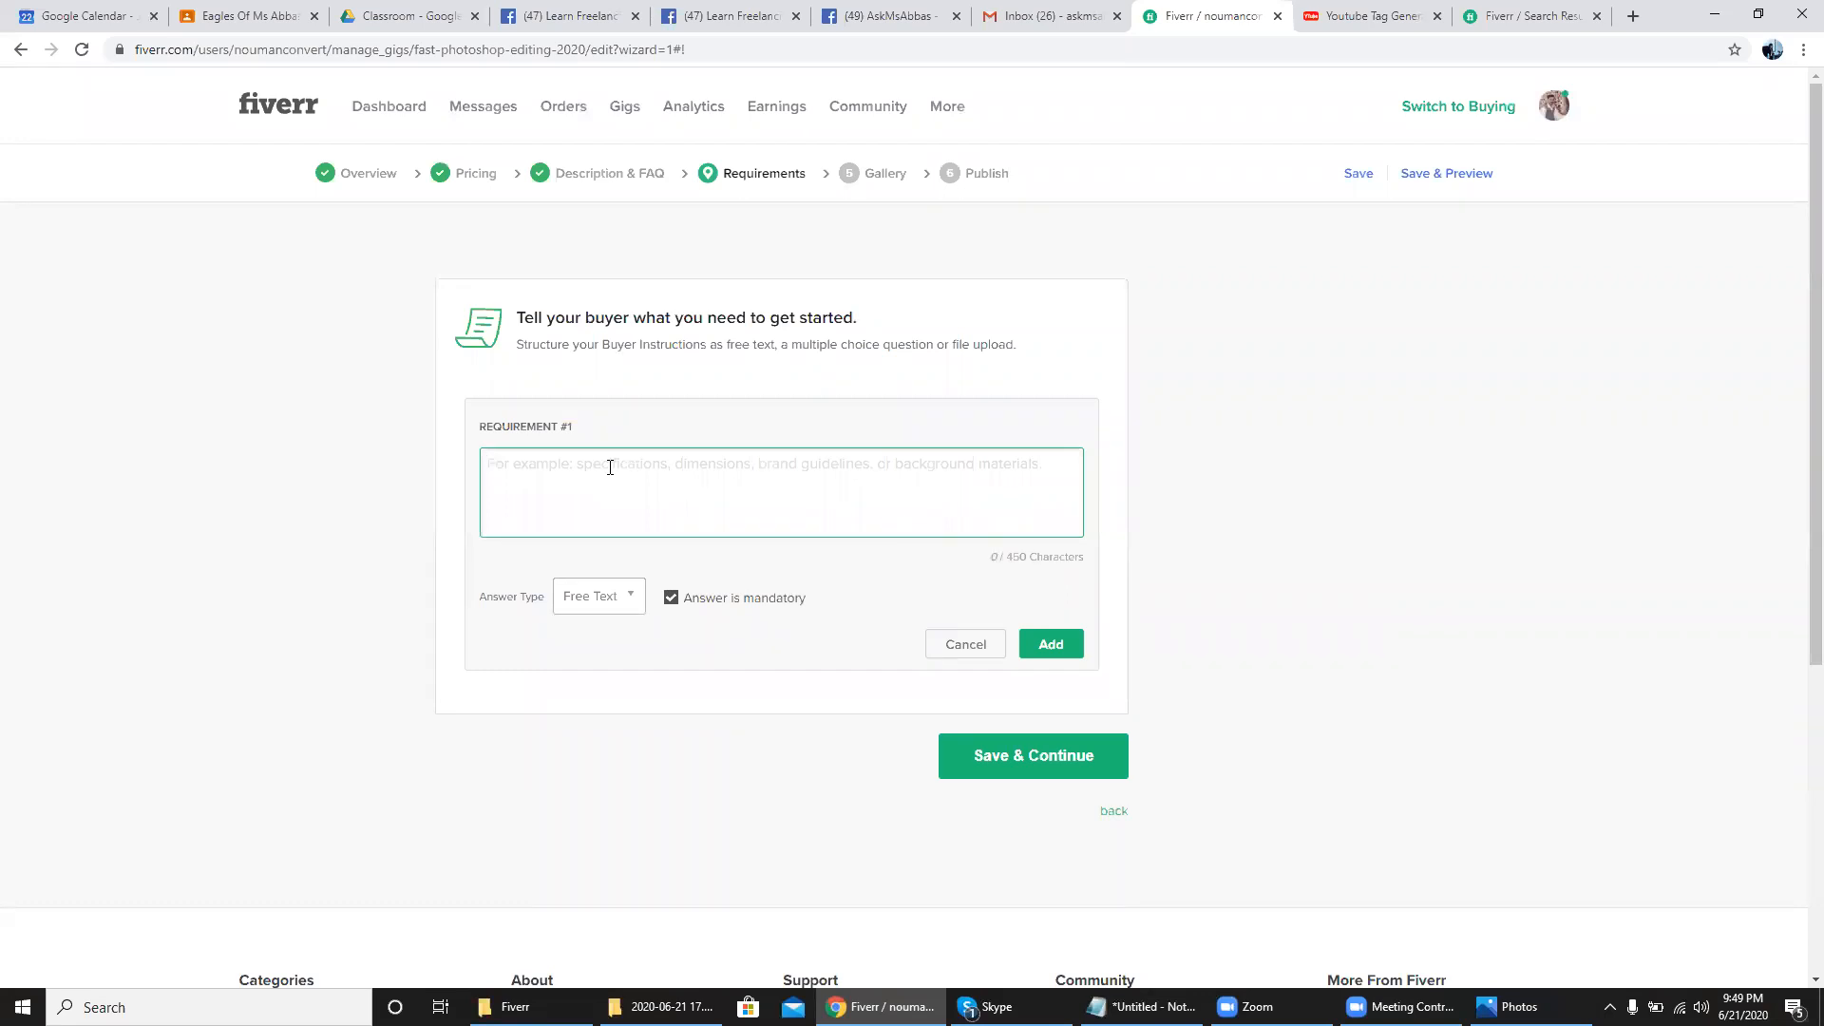
pyautogui.write('A hig')
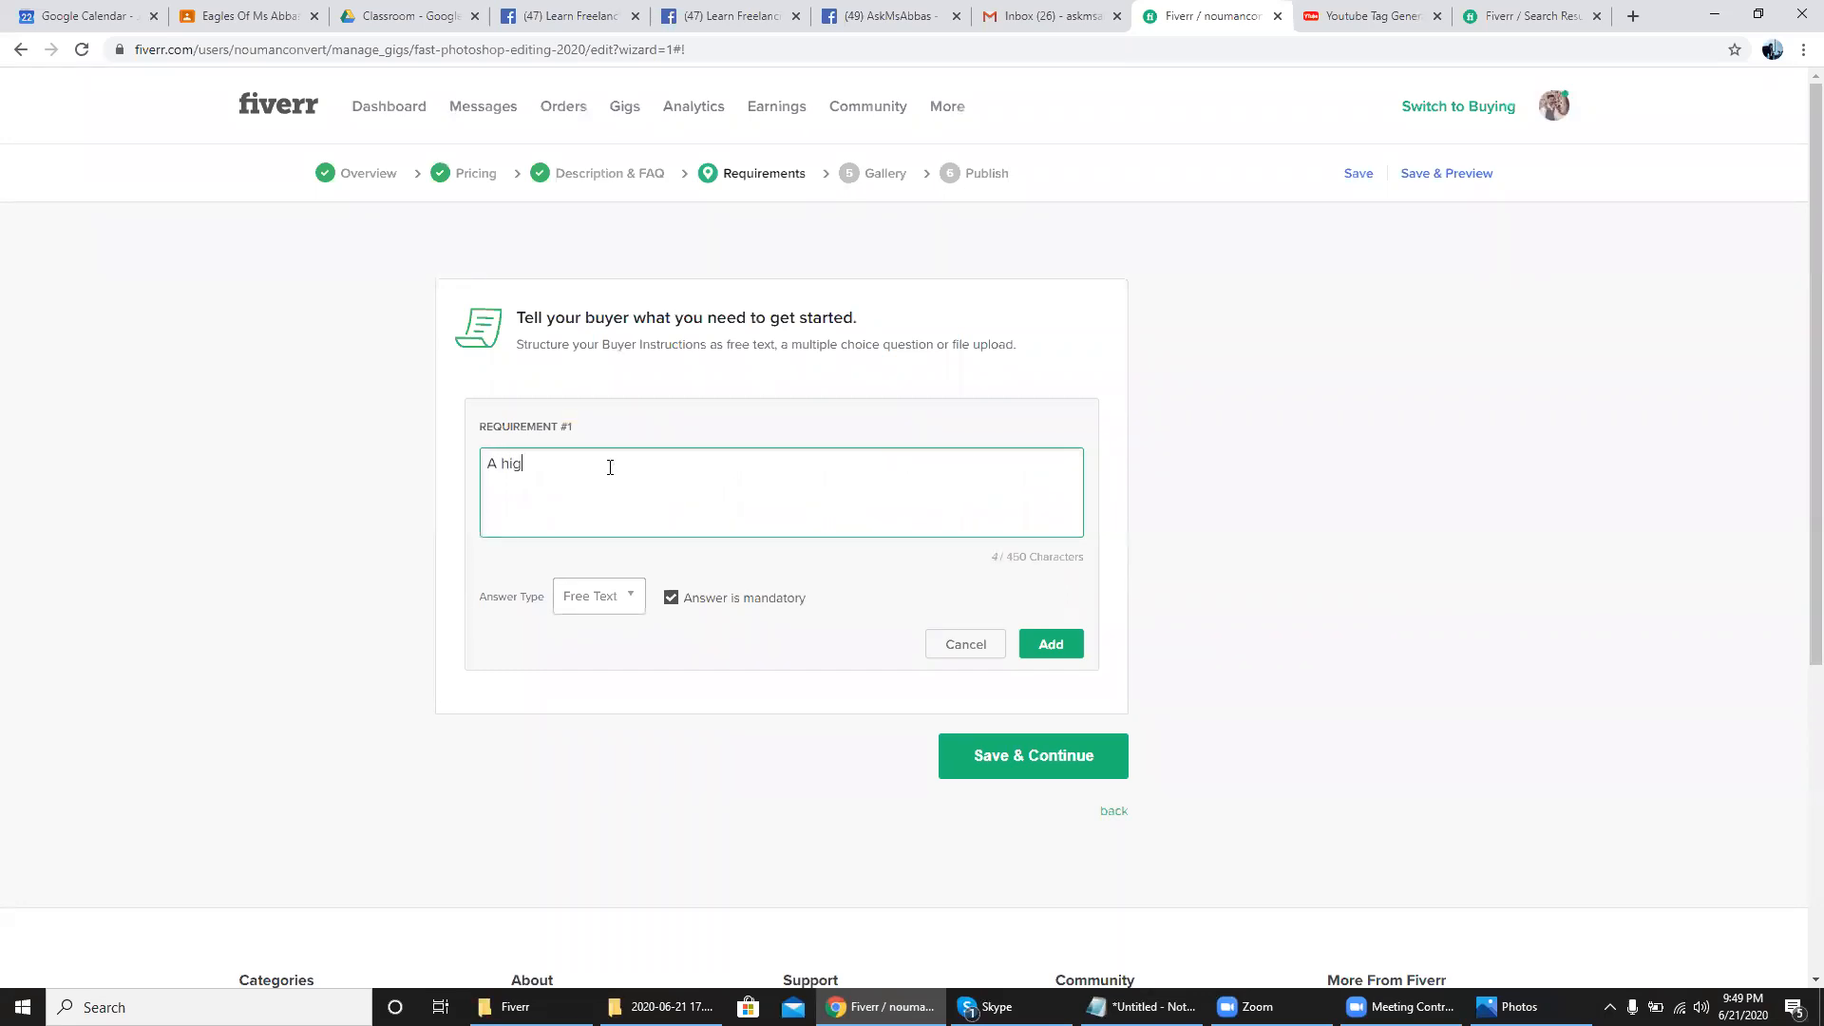
pyautogui.write('h-')
pyautogui.write('reo')
pyautogui.write('o')
pyautogui.write('lution image fi')
pyautogui.write('le to e')
pyautogui.write('dit.')
pyautogui.click(1058, 643)
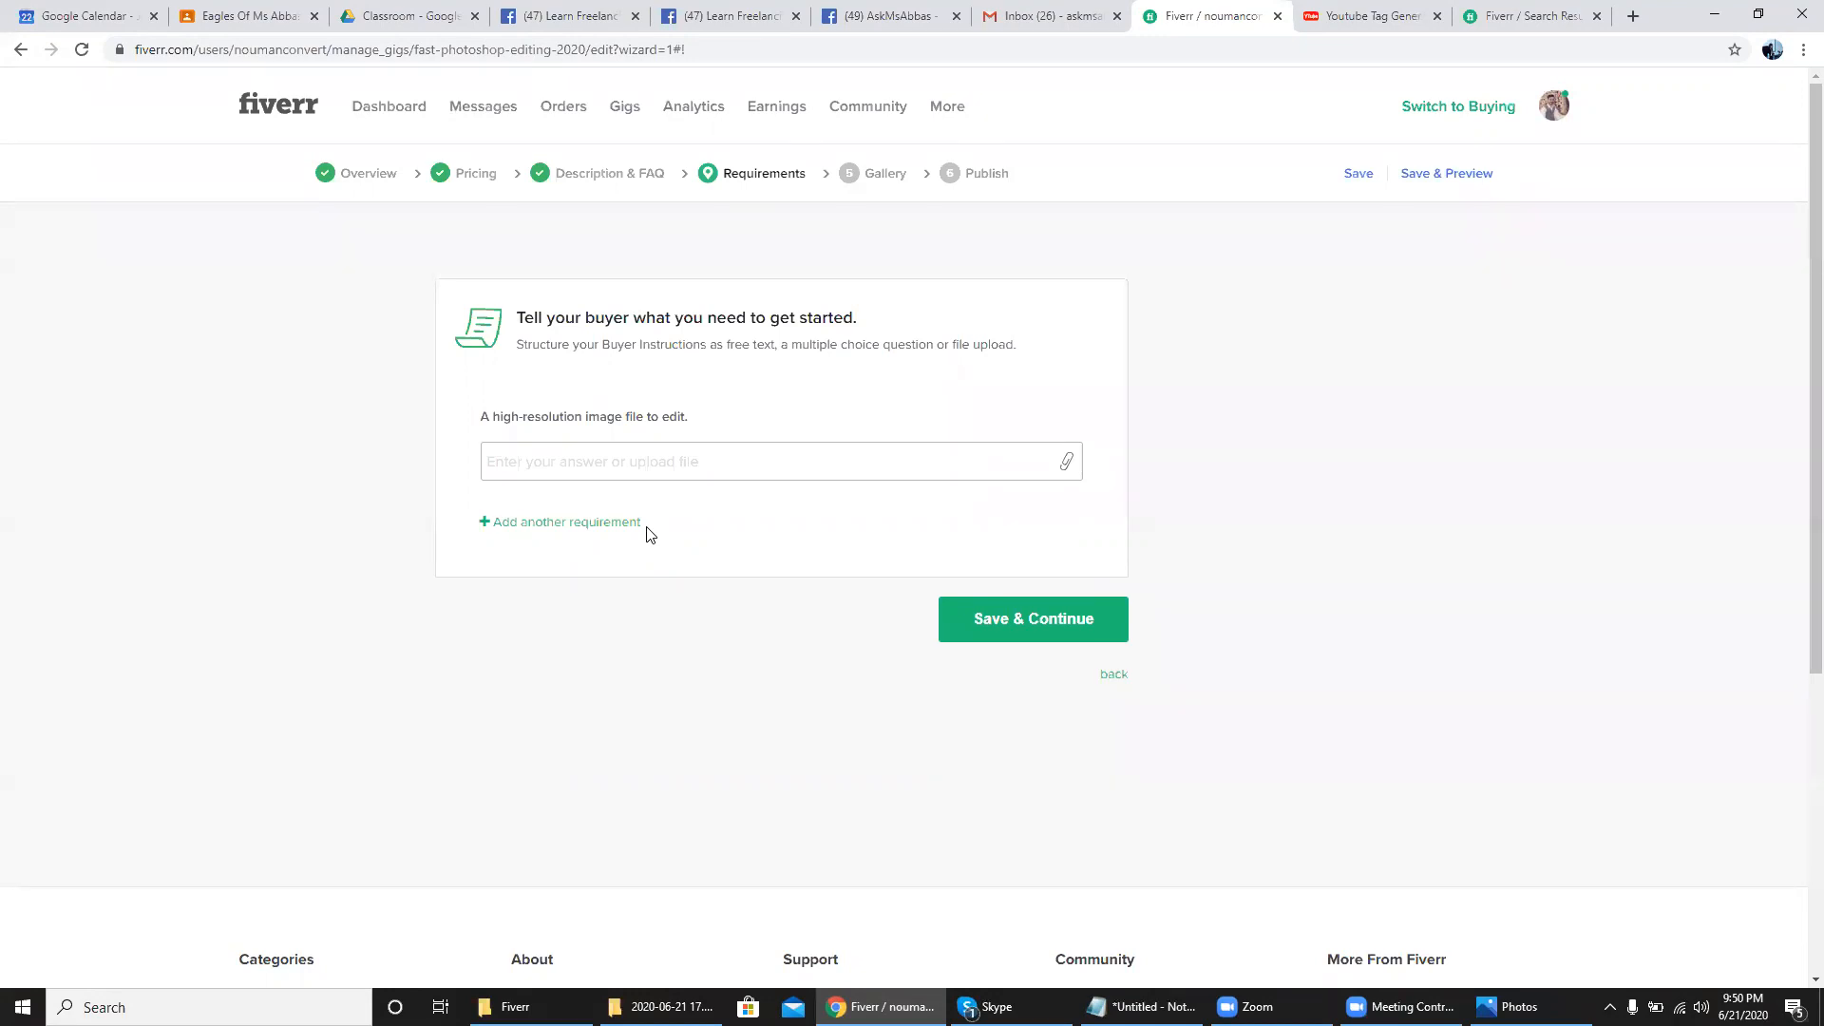
# Step: Save the buyer requirement and continue to the gig gallery's photo, video and PDF upload sections
pyautogui.click(1038, 614)
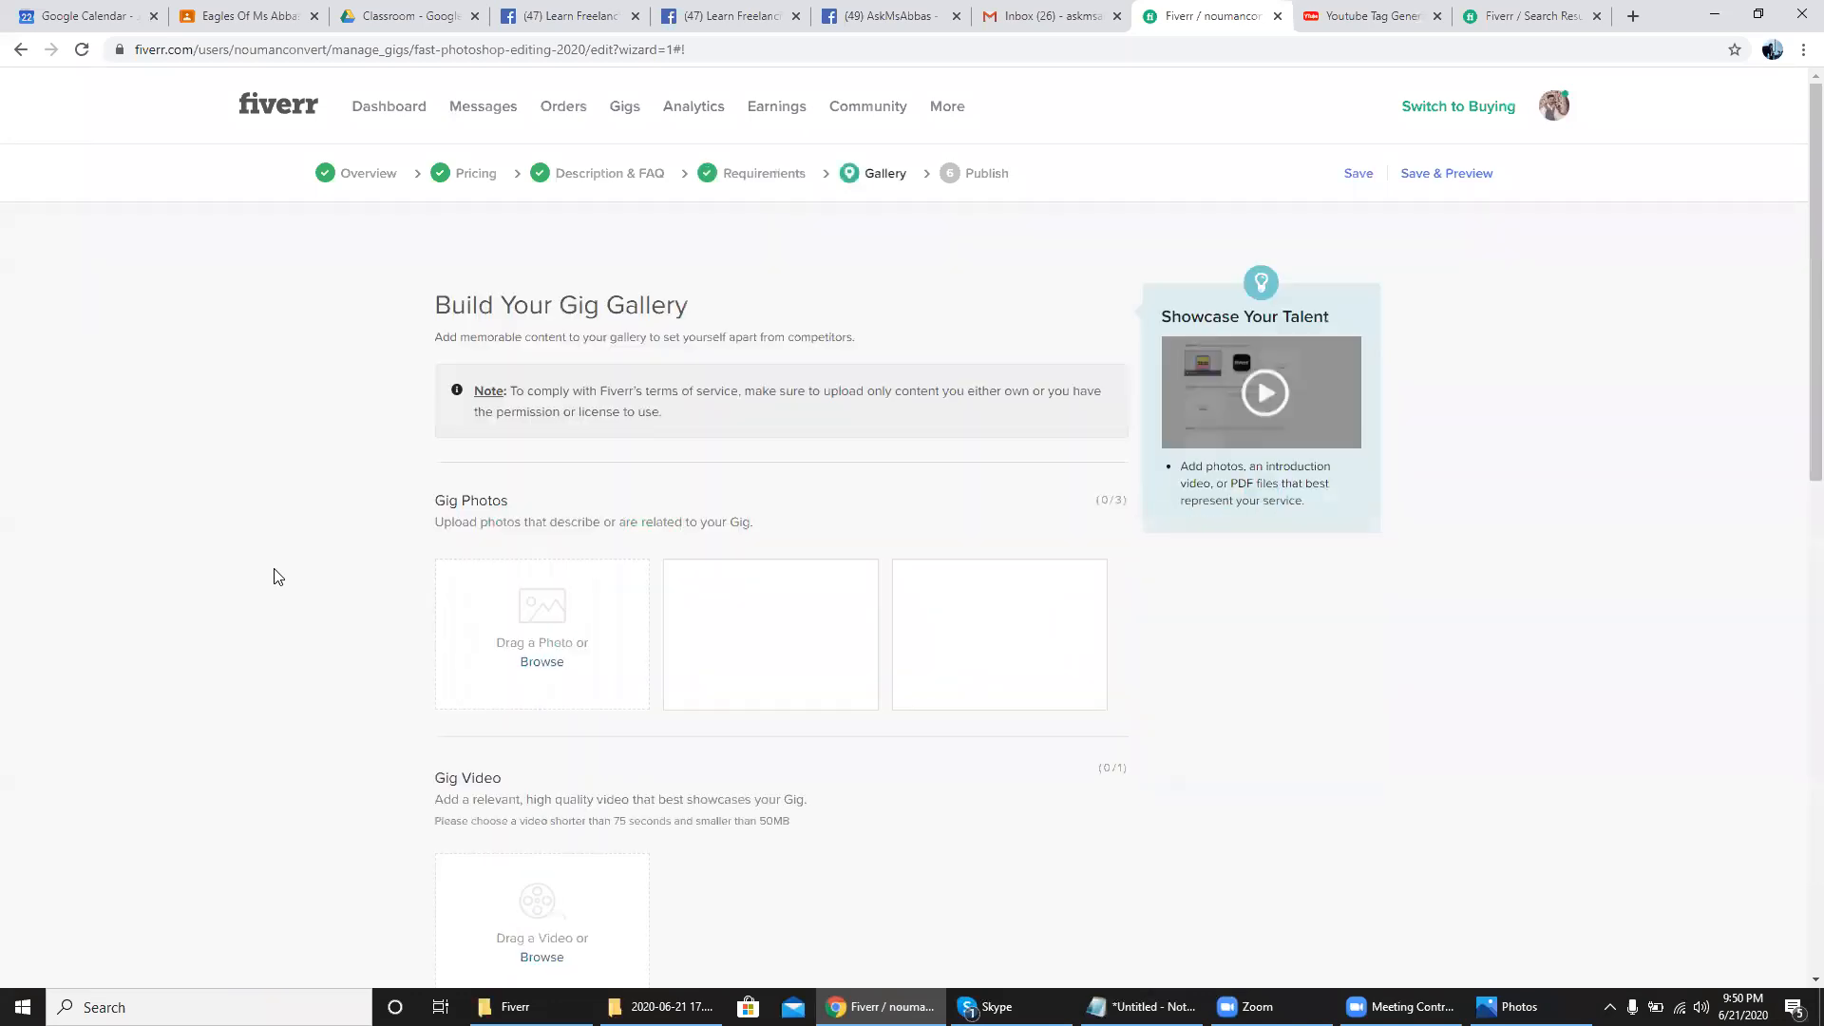
pyautogui.scroll(-3, 273, 577)
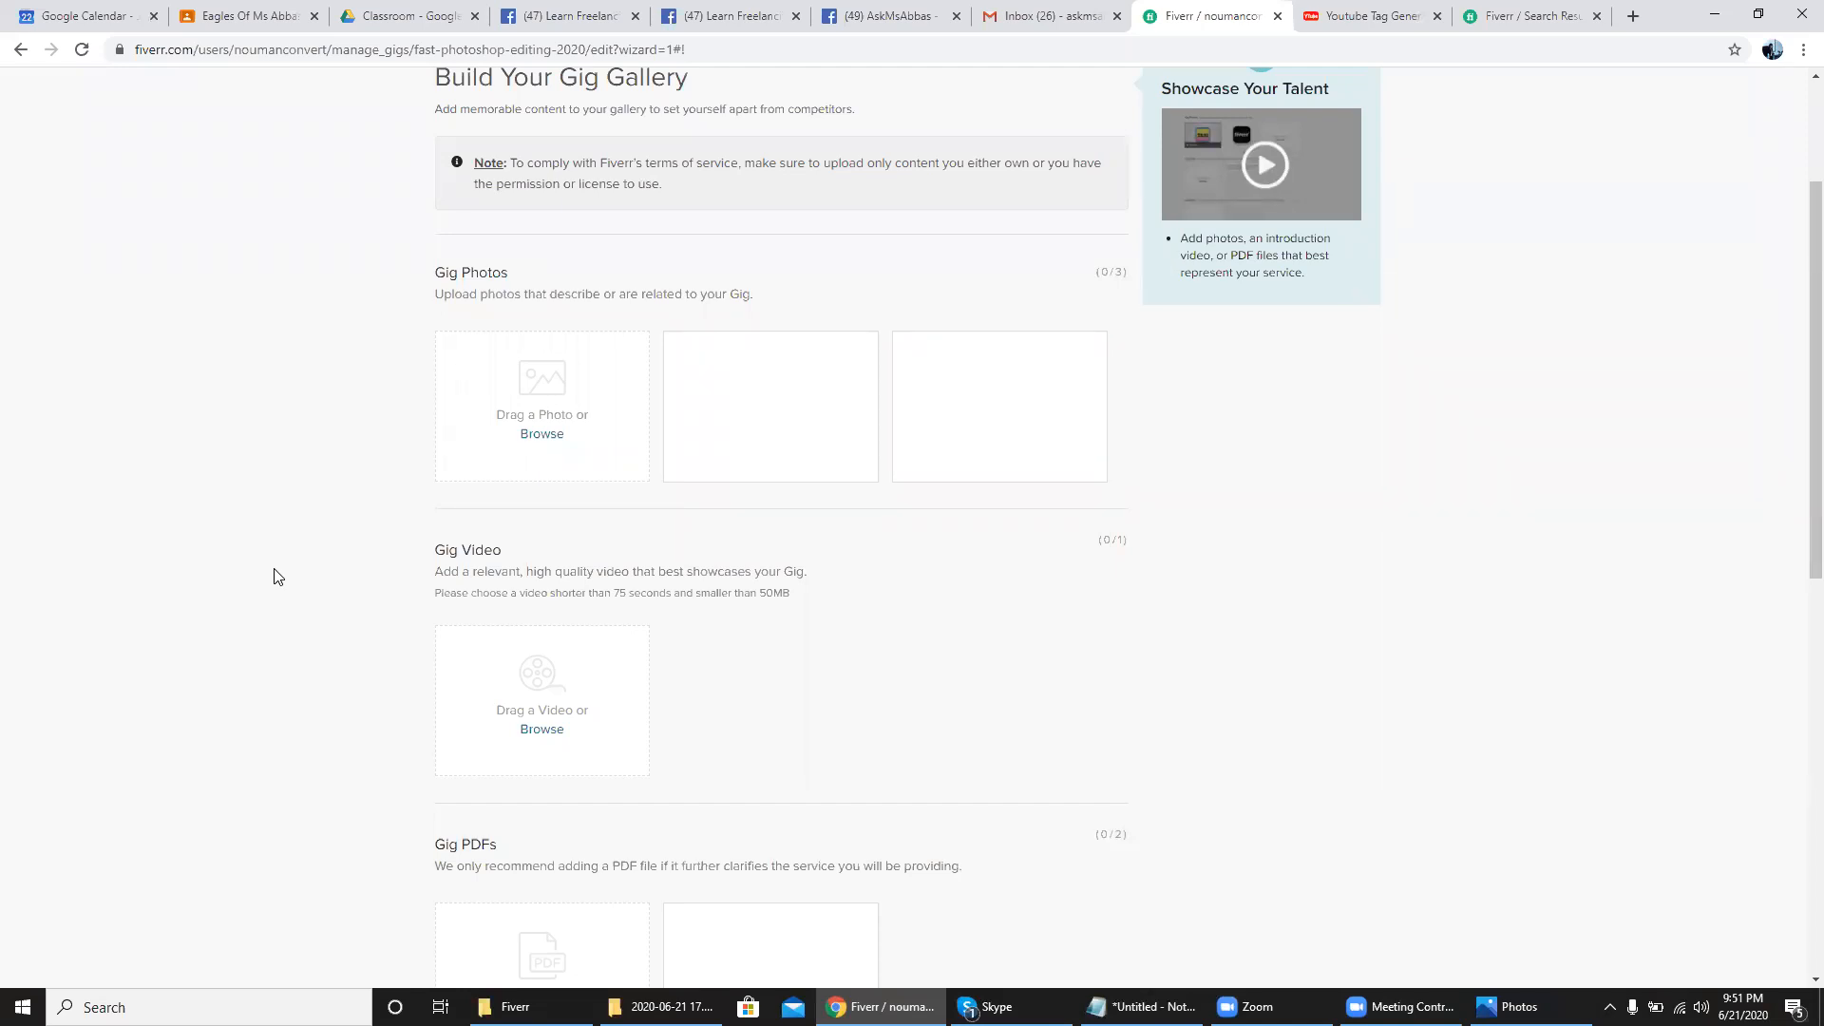
# Step: Switch to Gmail, refresh the inbox, download the newest email's attachment fast-photoshop-editing-2020.JPG, and open the downloaded image for viewing
pyautogui.click(1057, 5)
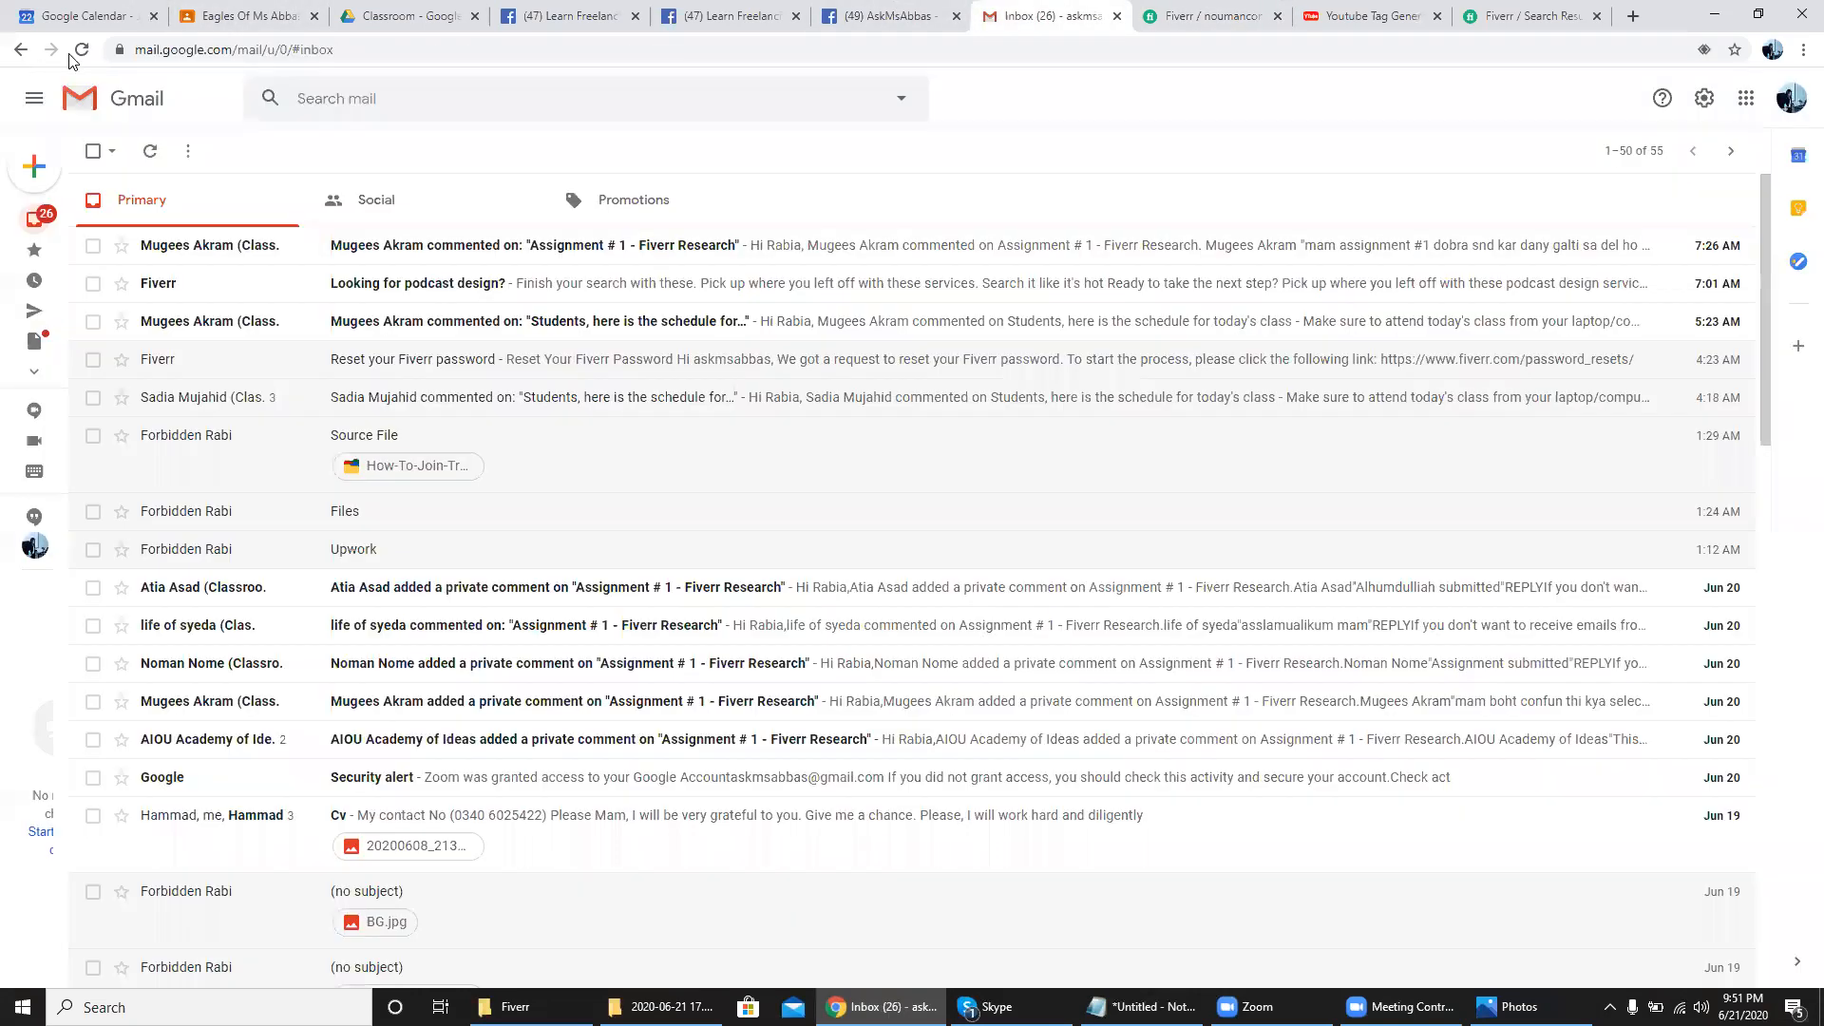
pyautogui.click(84, 56)
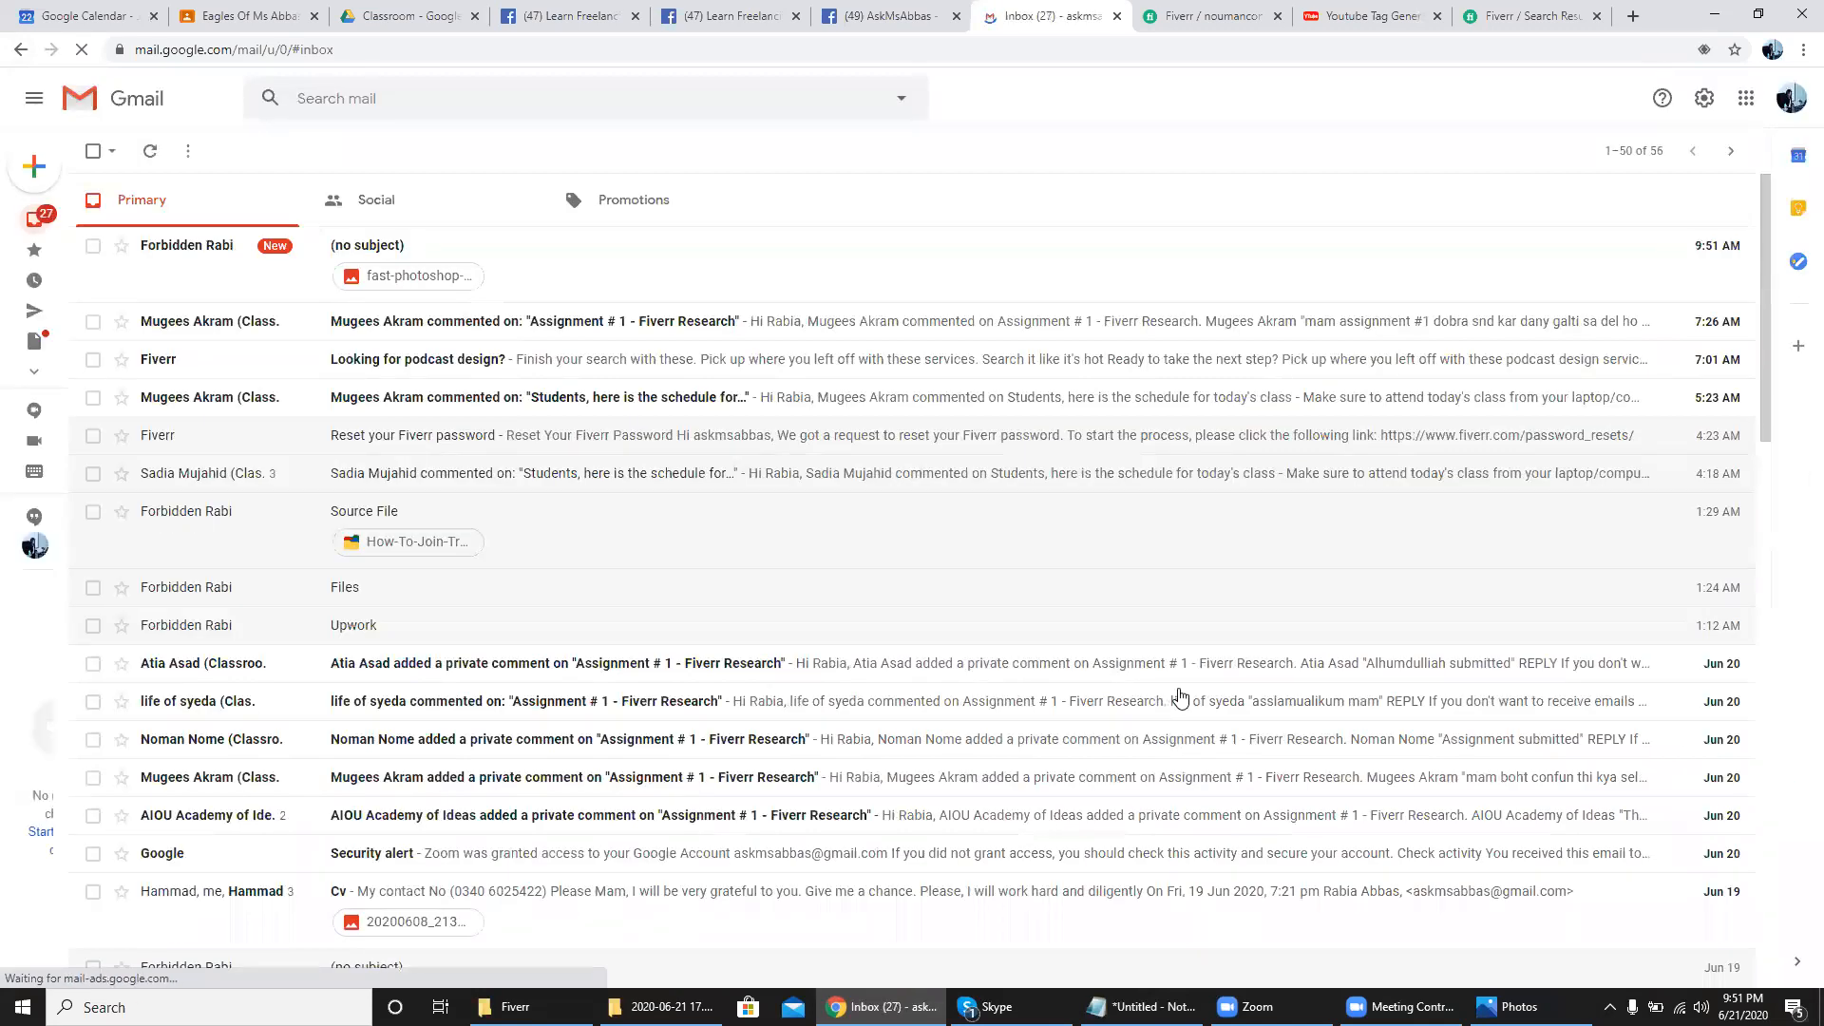
pyautogui.click(525, 262)
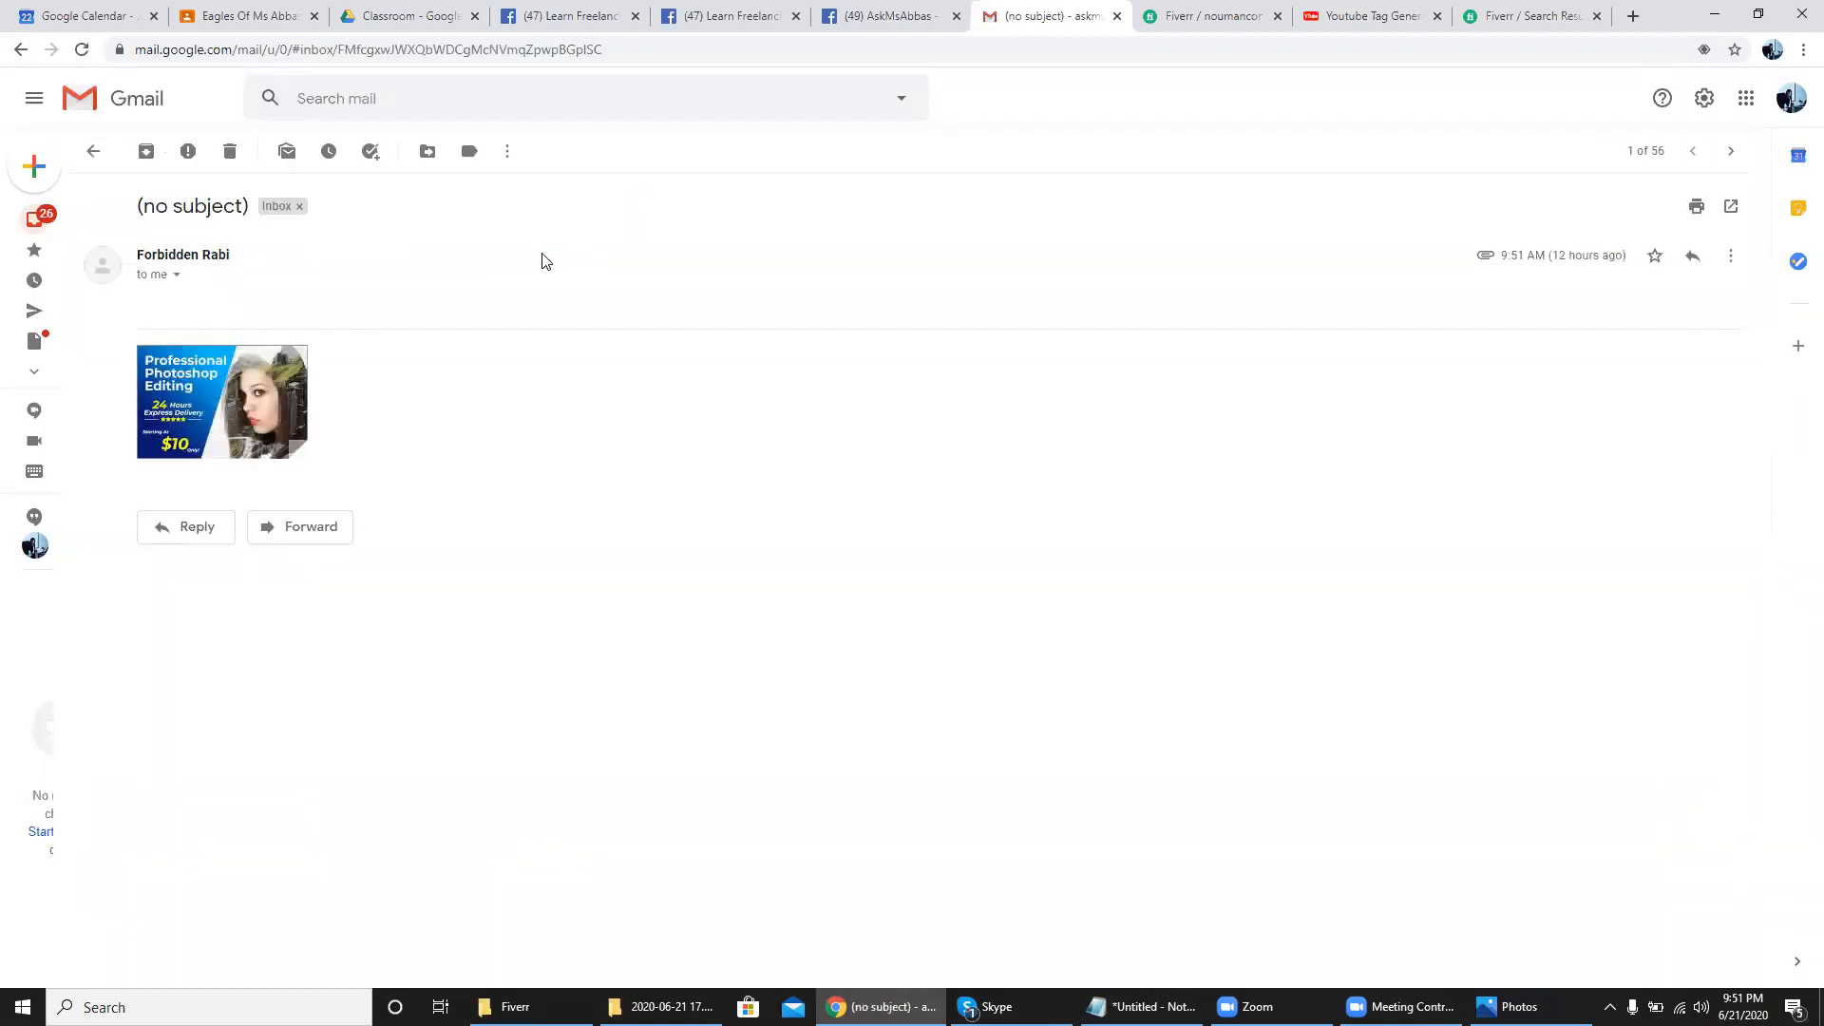
pyautogui.moveTo(247, 452)
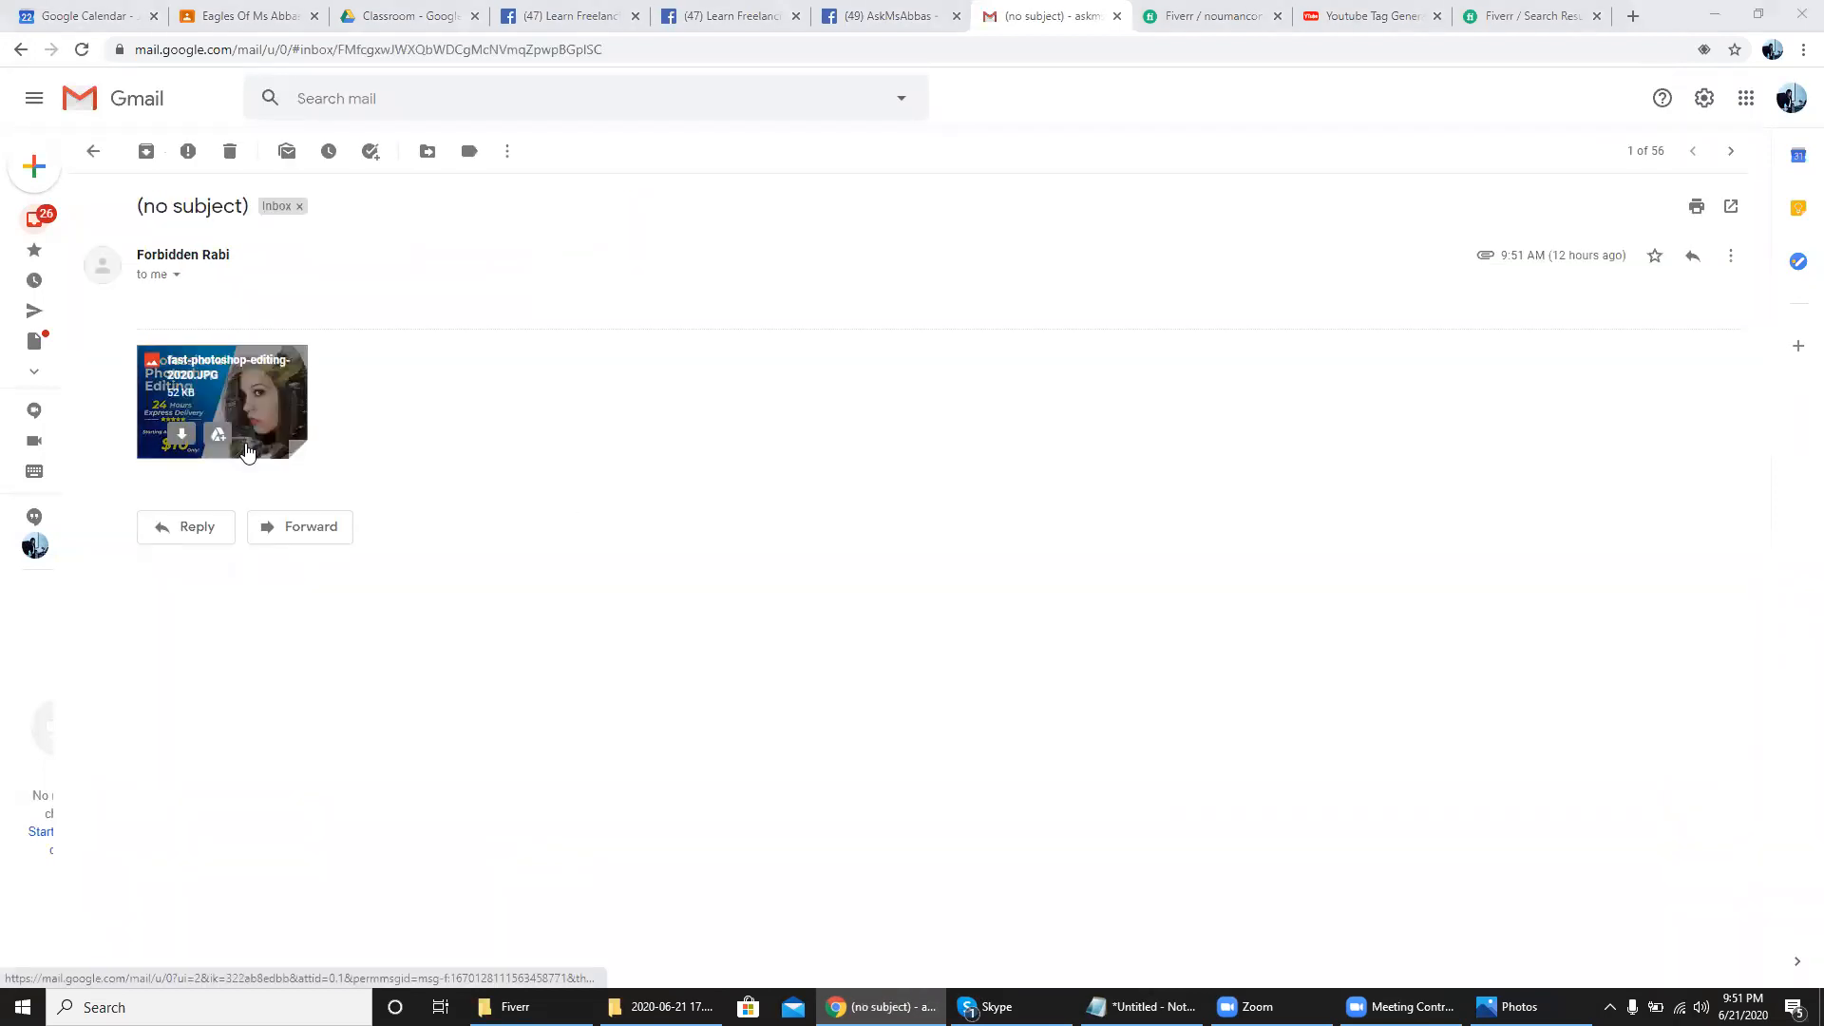
pyautogui.click(167, 438)
pyautogui.click(1750, 97)
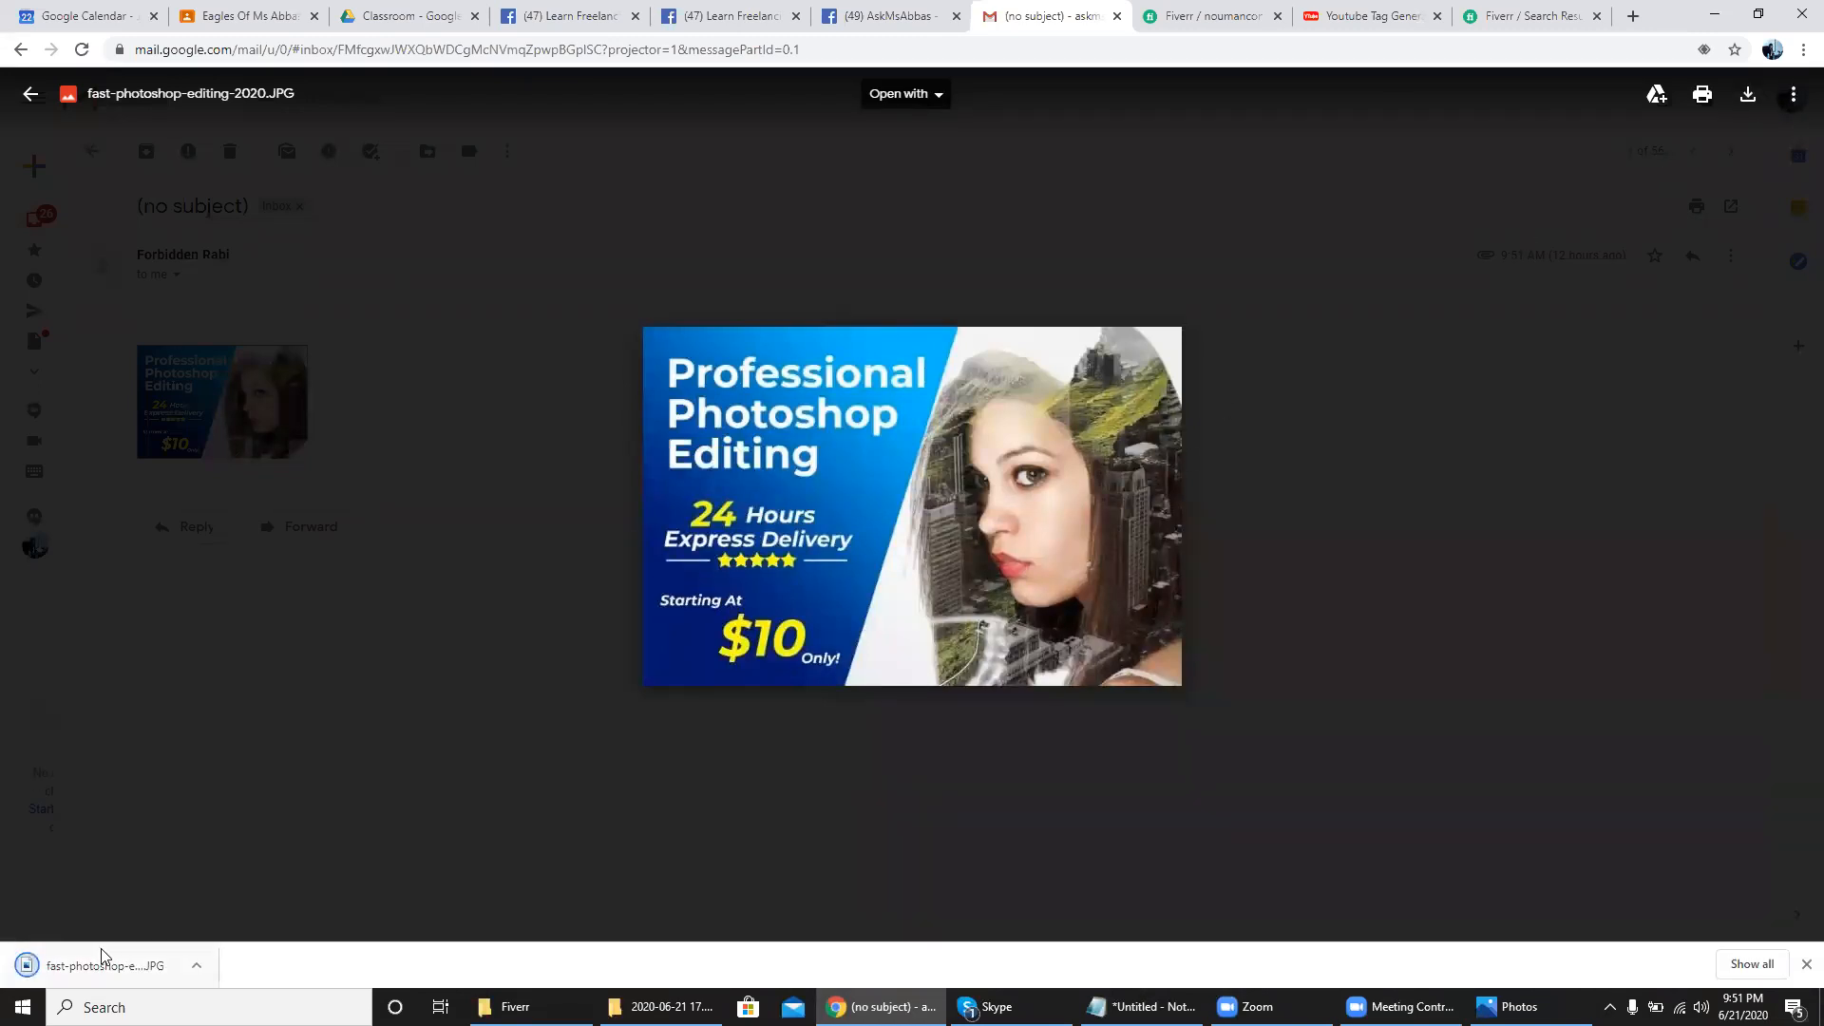
pyautogui.click(101, 962)
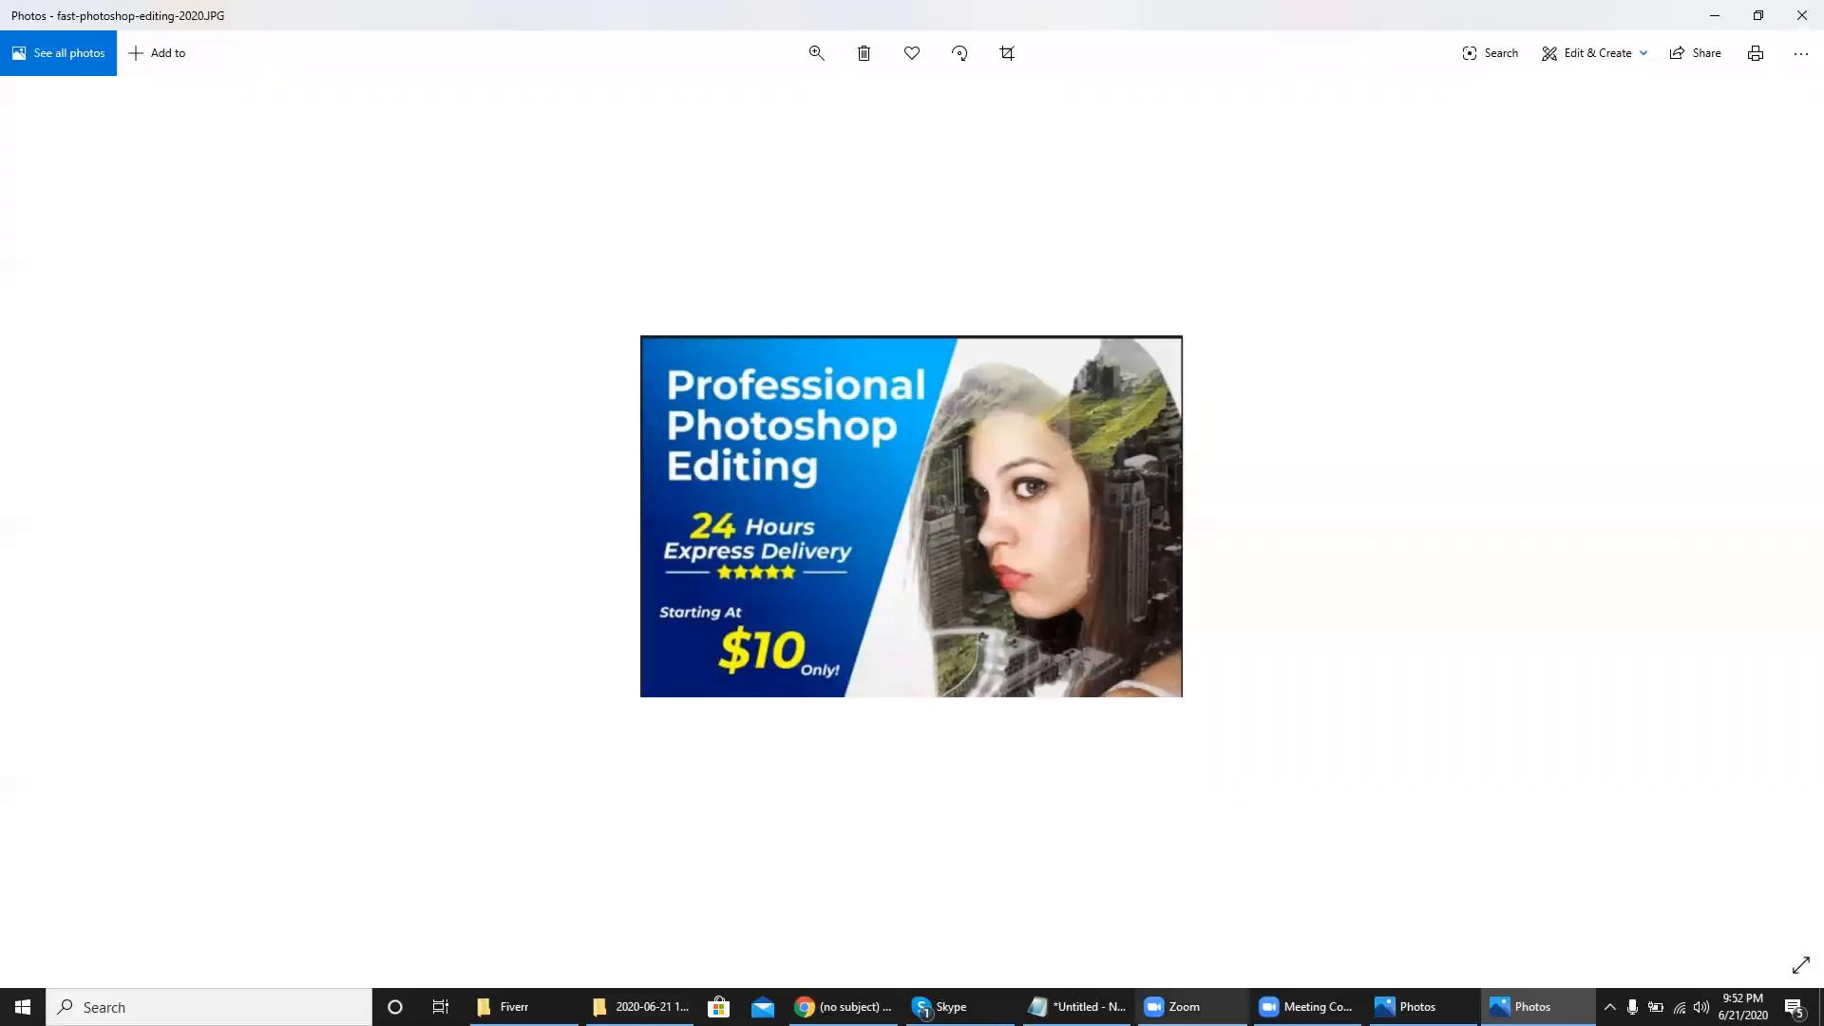
# Step: Return to the Fiverr gig gallery and upload fast-photoshop-editing-2020 from the Downloads folder as the first gig photo
pyautogui.click(843, 1006)
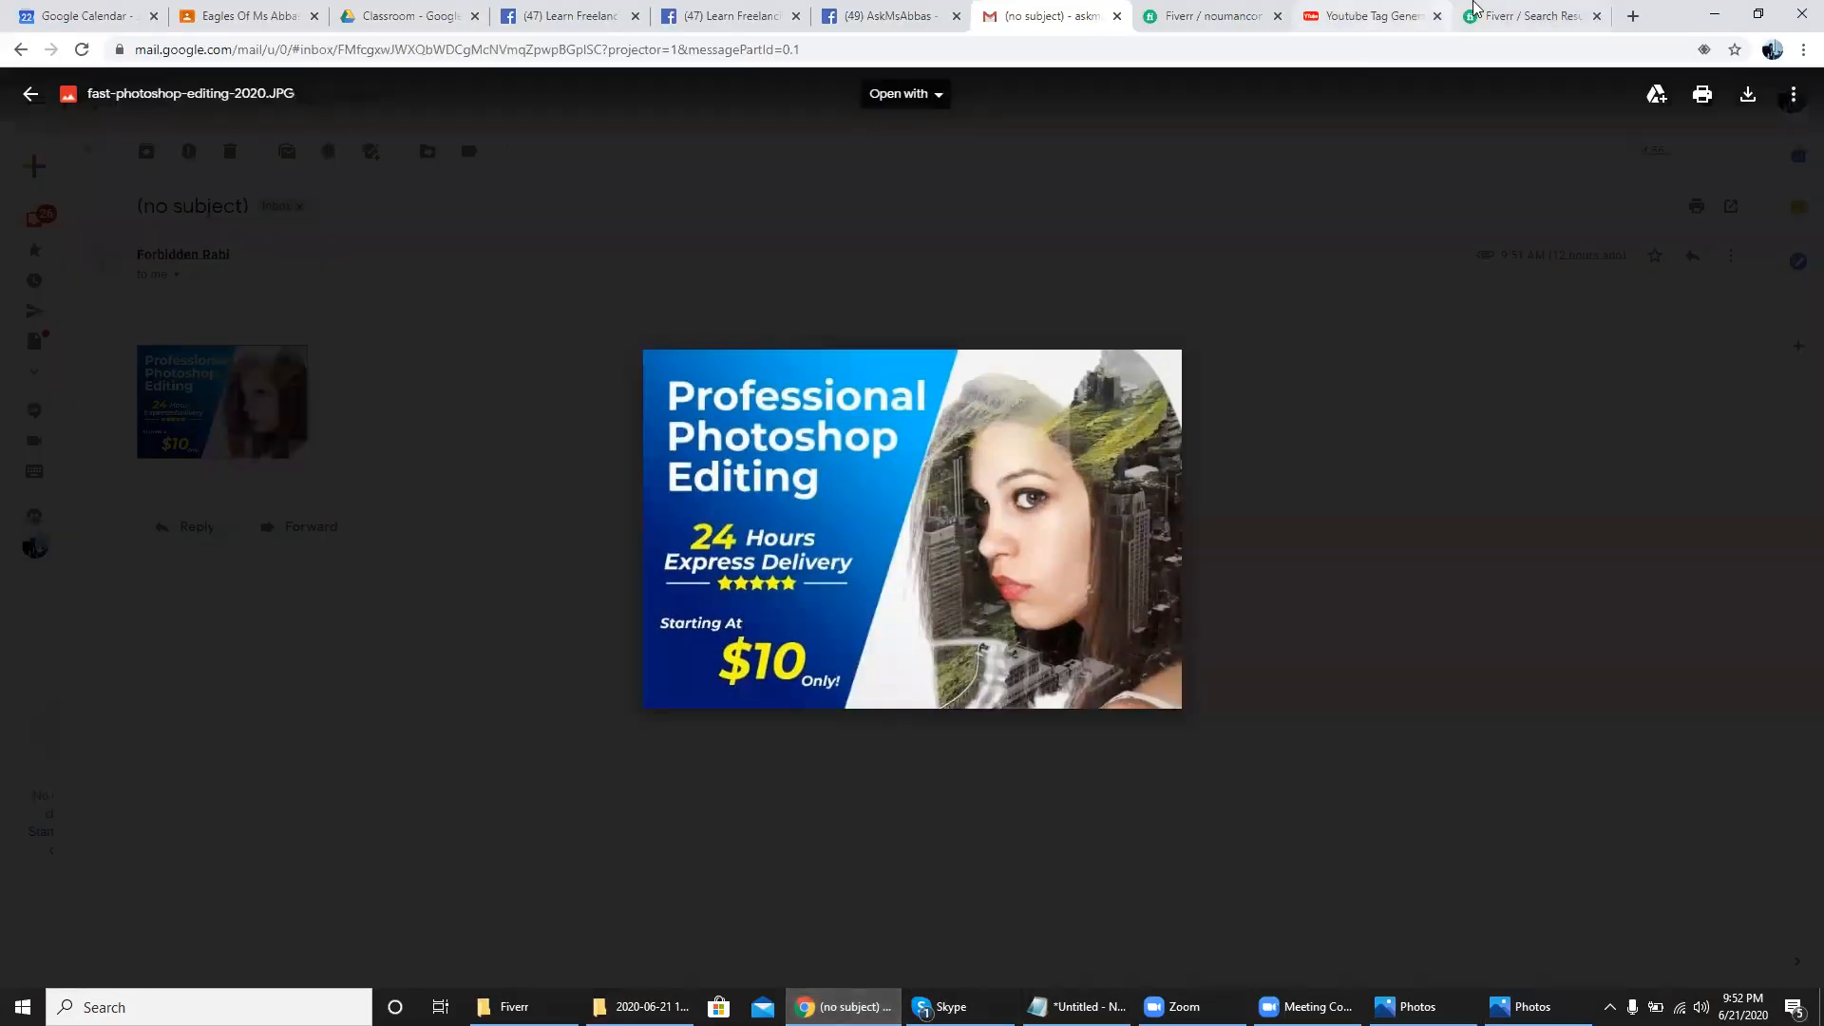
pyautogui.click(1532, 15)
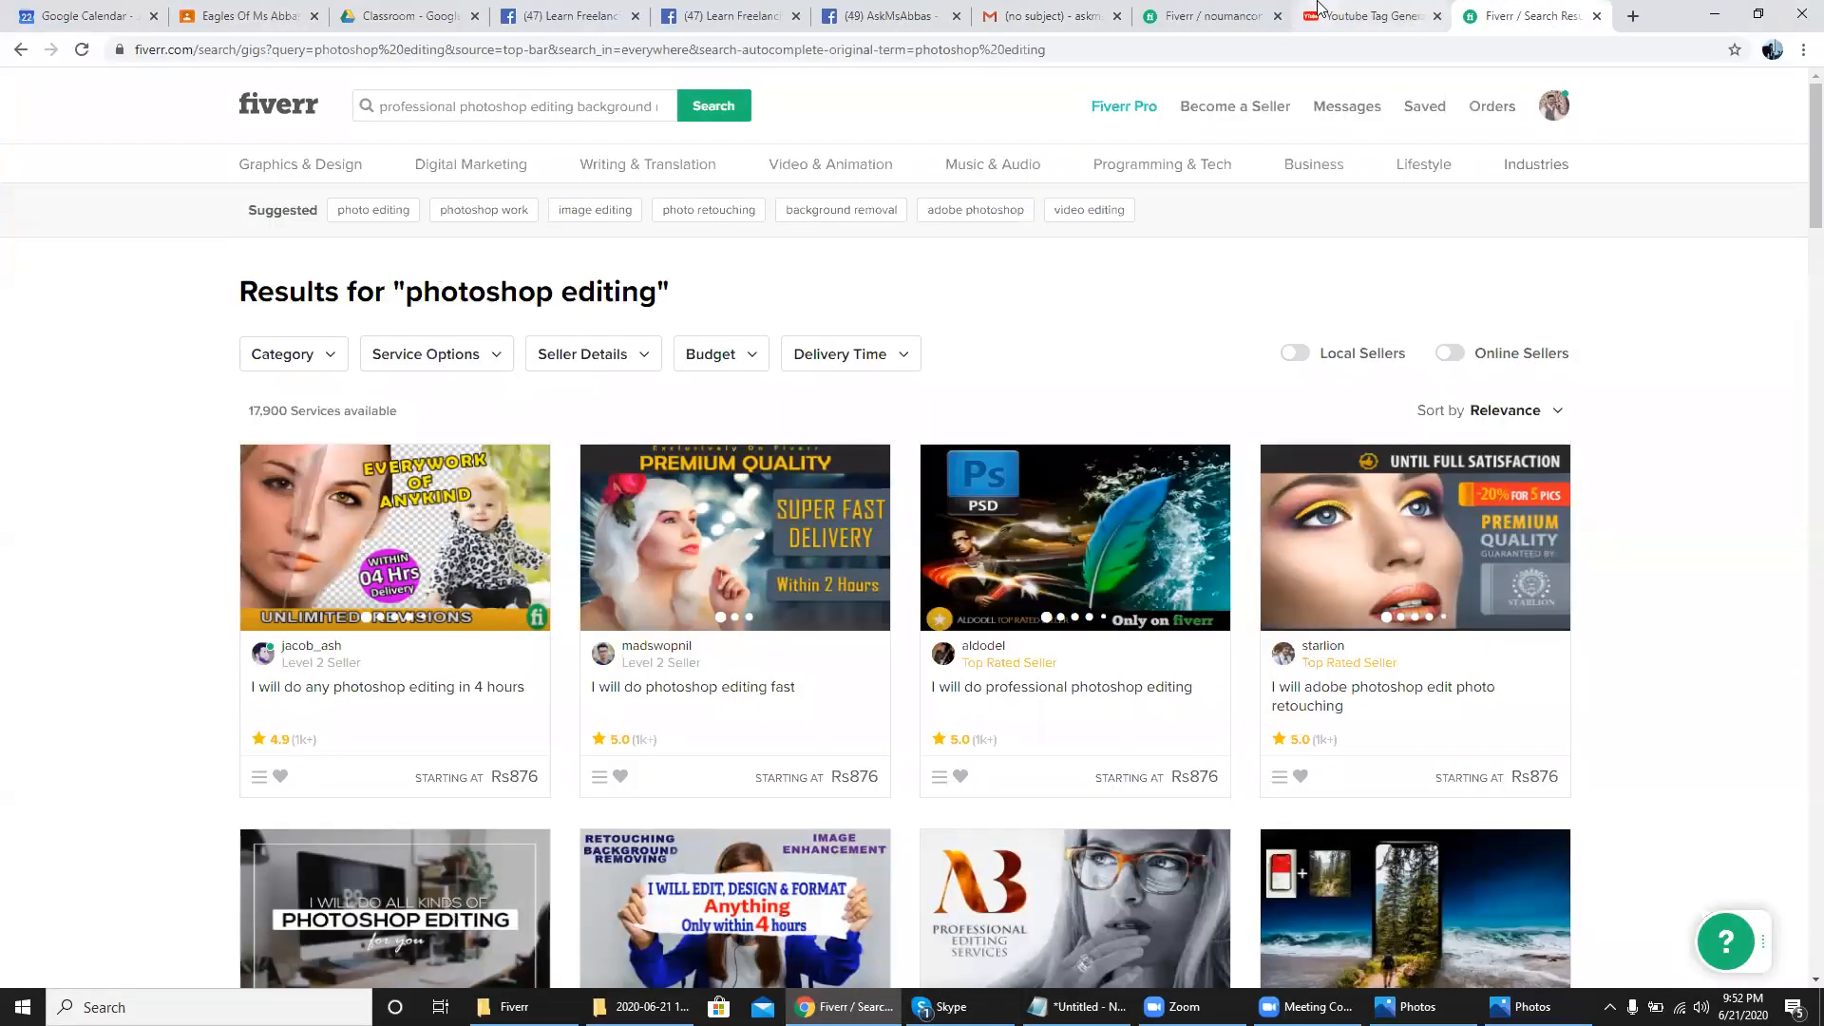
pyautogui.click(1233, 13)
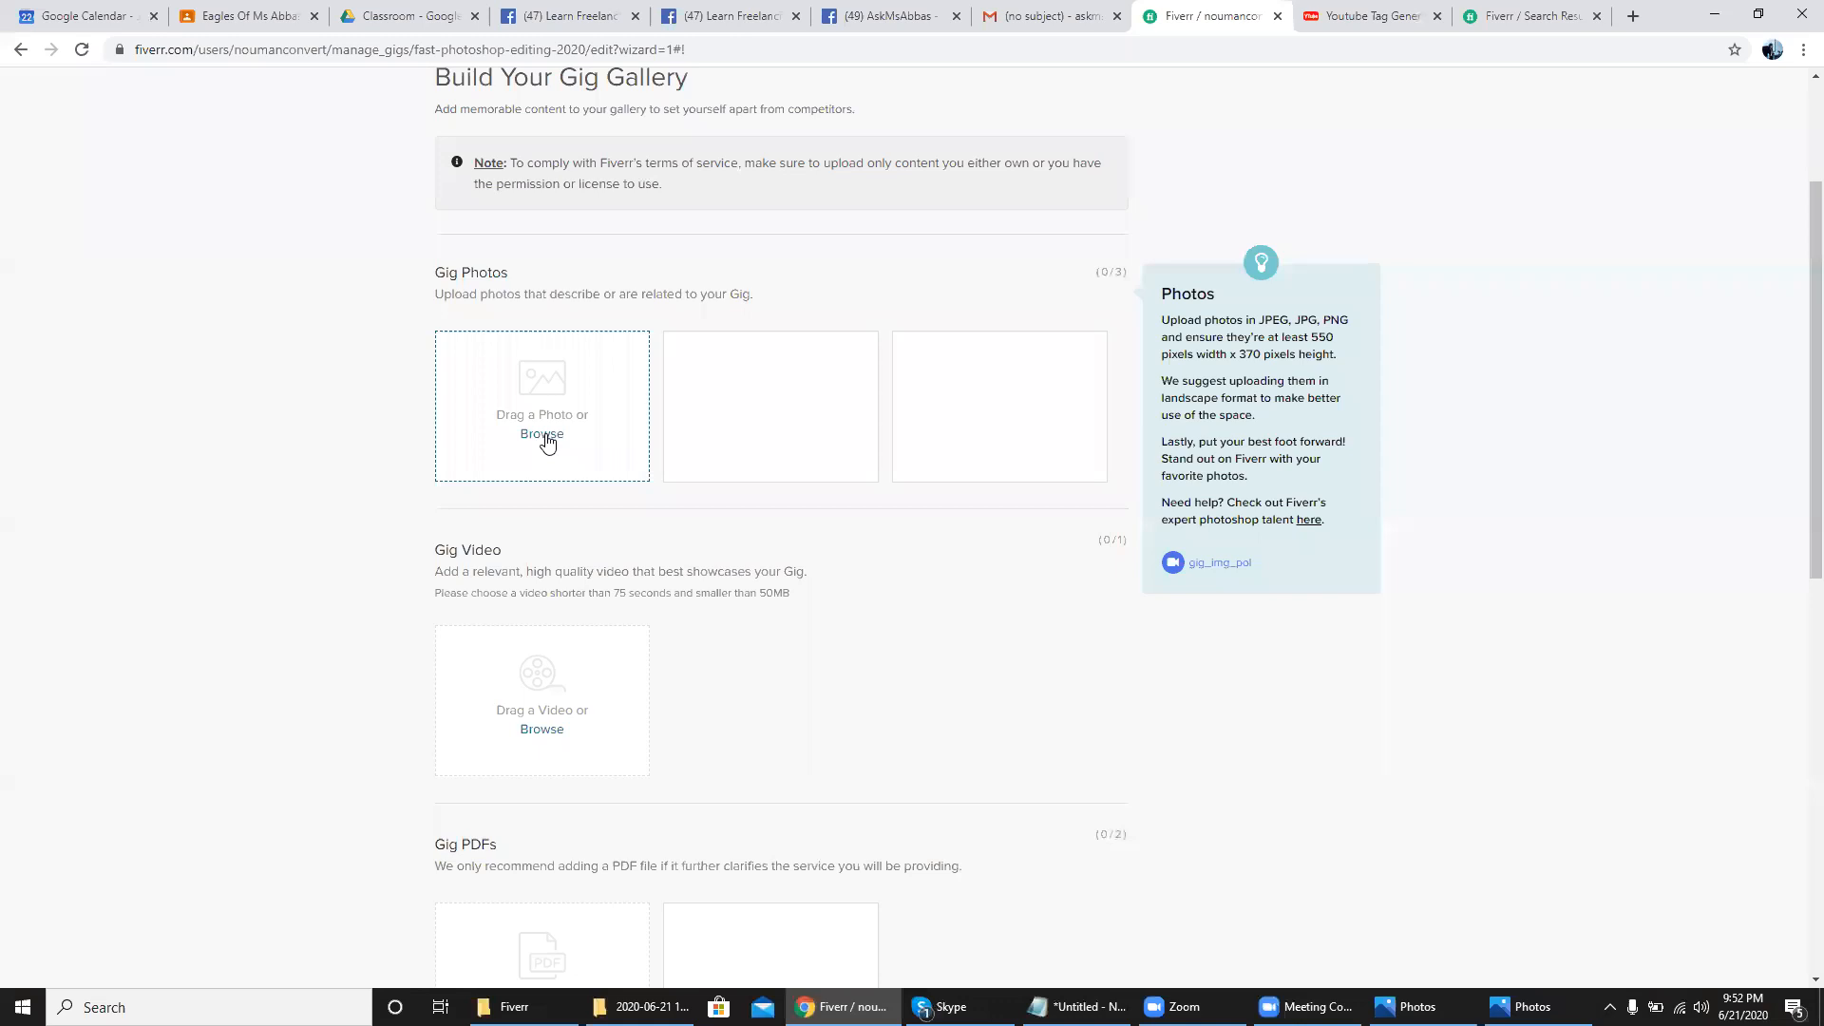
pyautogui.click(546, 439)
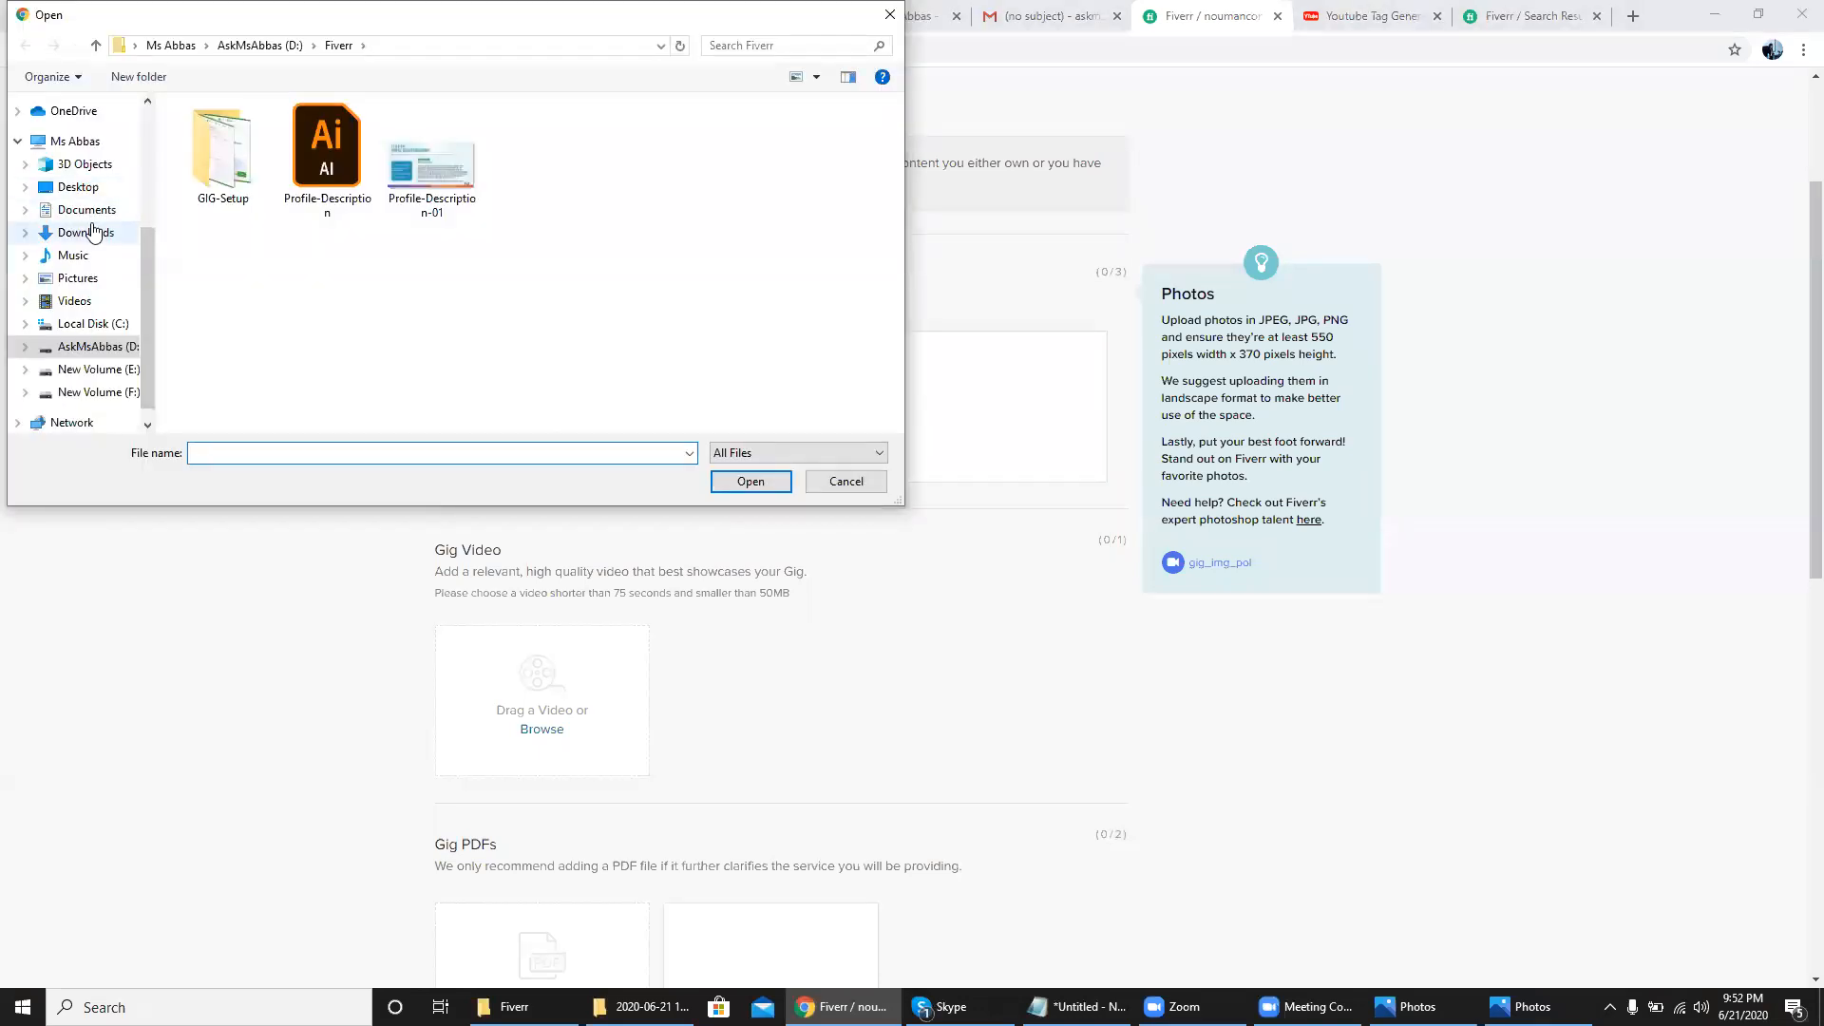
pyautogui.click(85, 231)
pyautogui.doubleClick(378, 163)
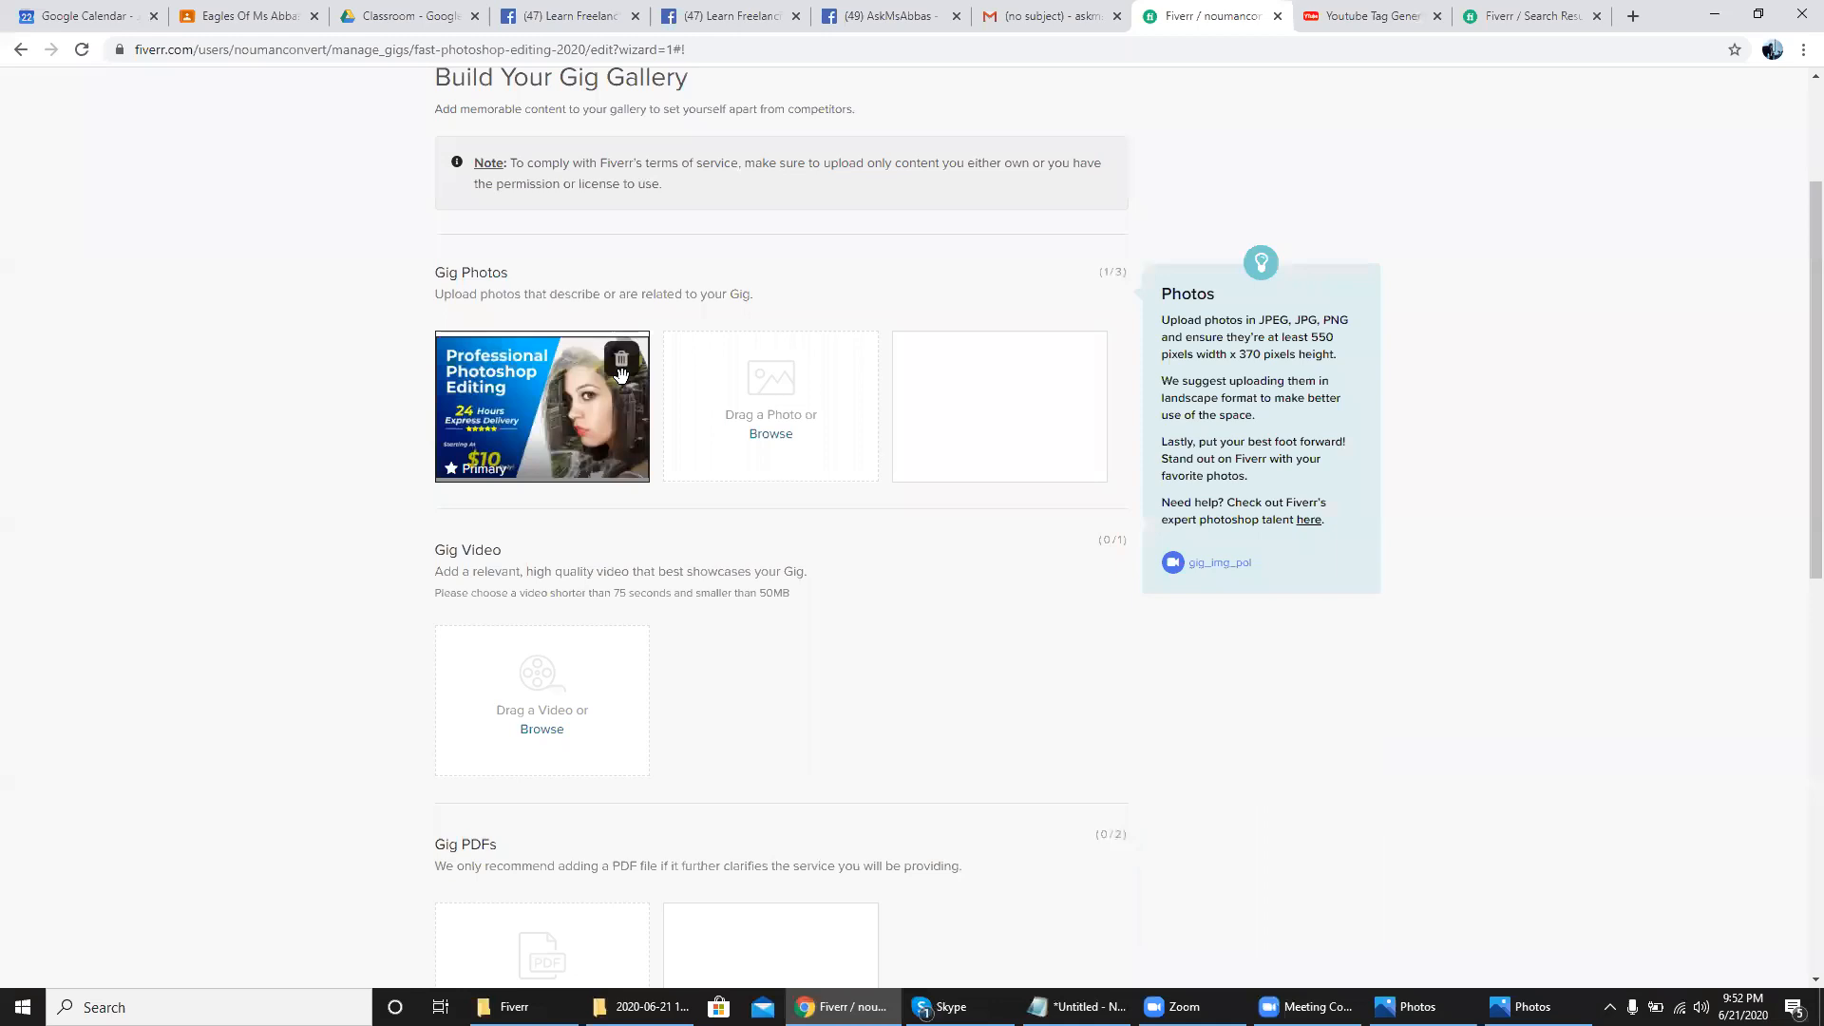
# Step: Remove the uploaded gig photo and upload fast-photoshop-editing-2020 from Downloads again
pyautogui.click(621, 359)
pyautogui.click(1076, 575)
pyautogui.click(542, 434)
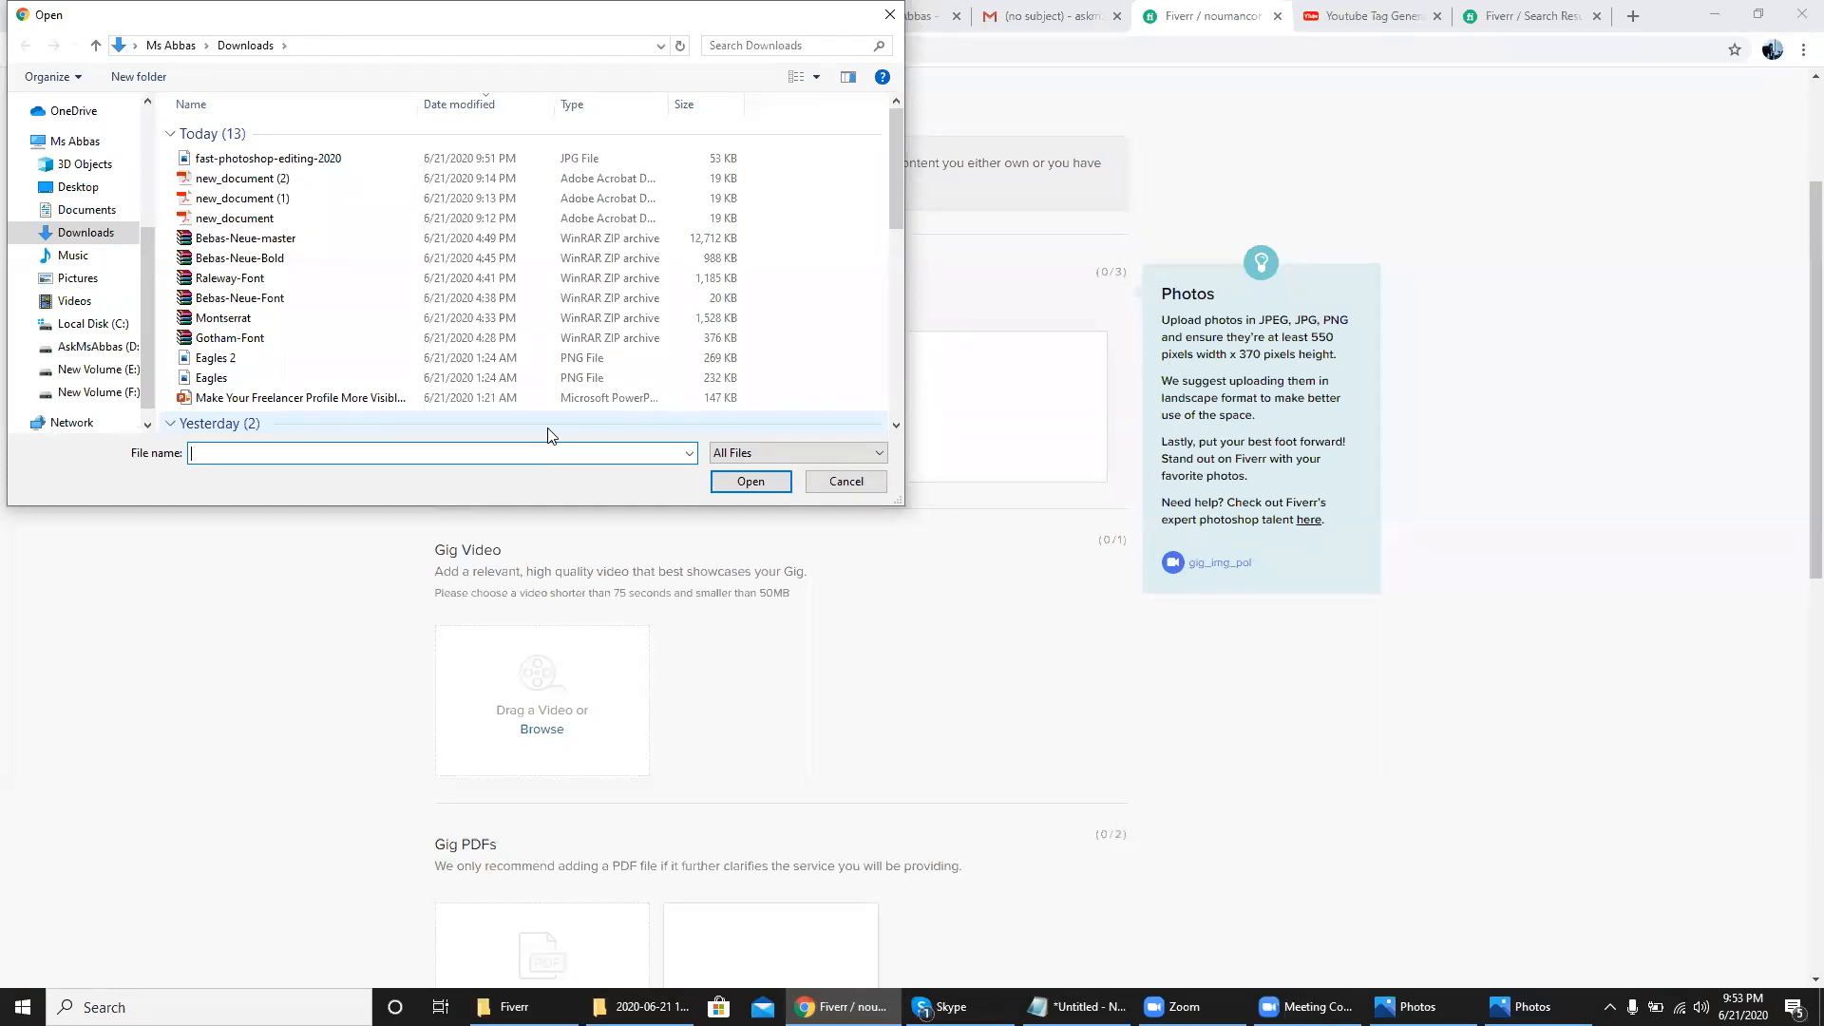
pyautogui.doubleClick(397, 158)
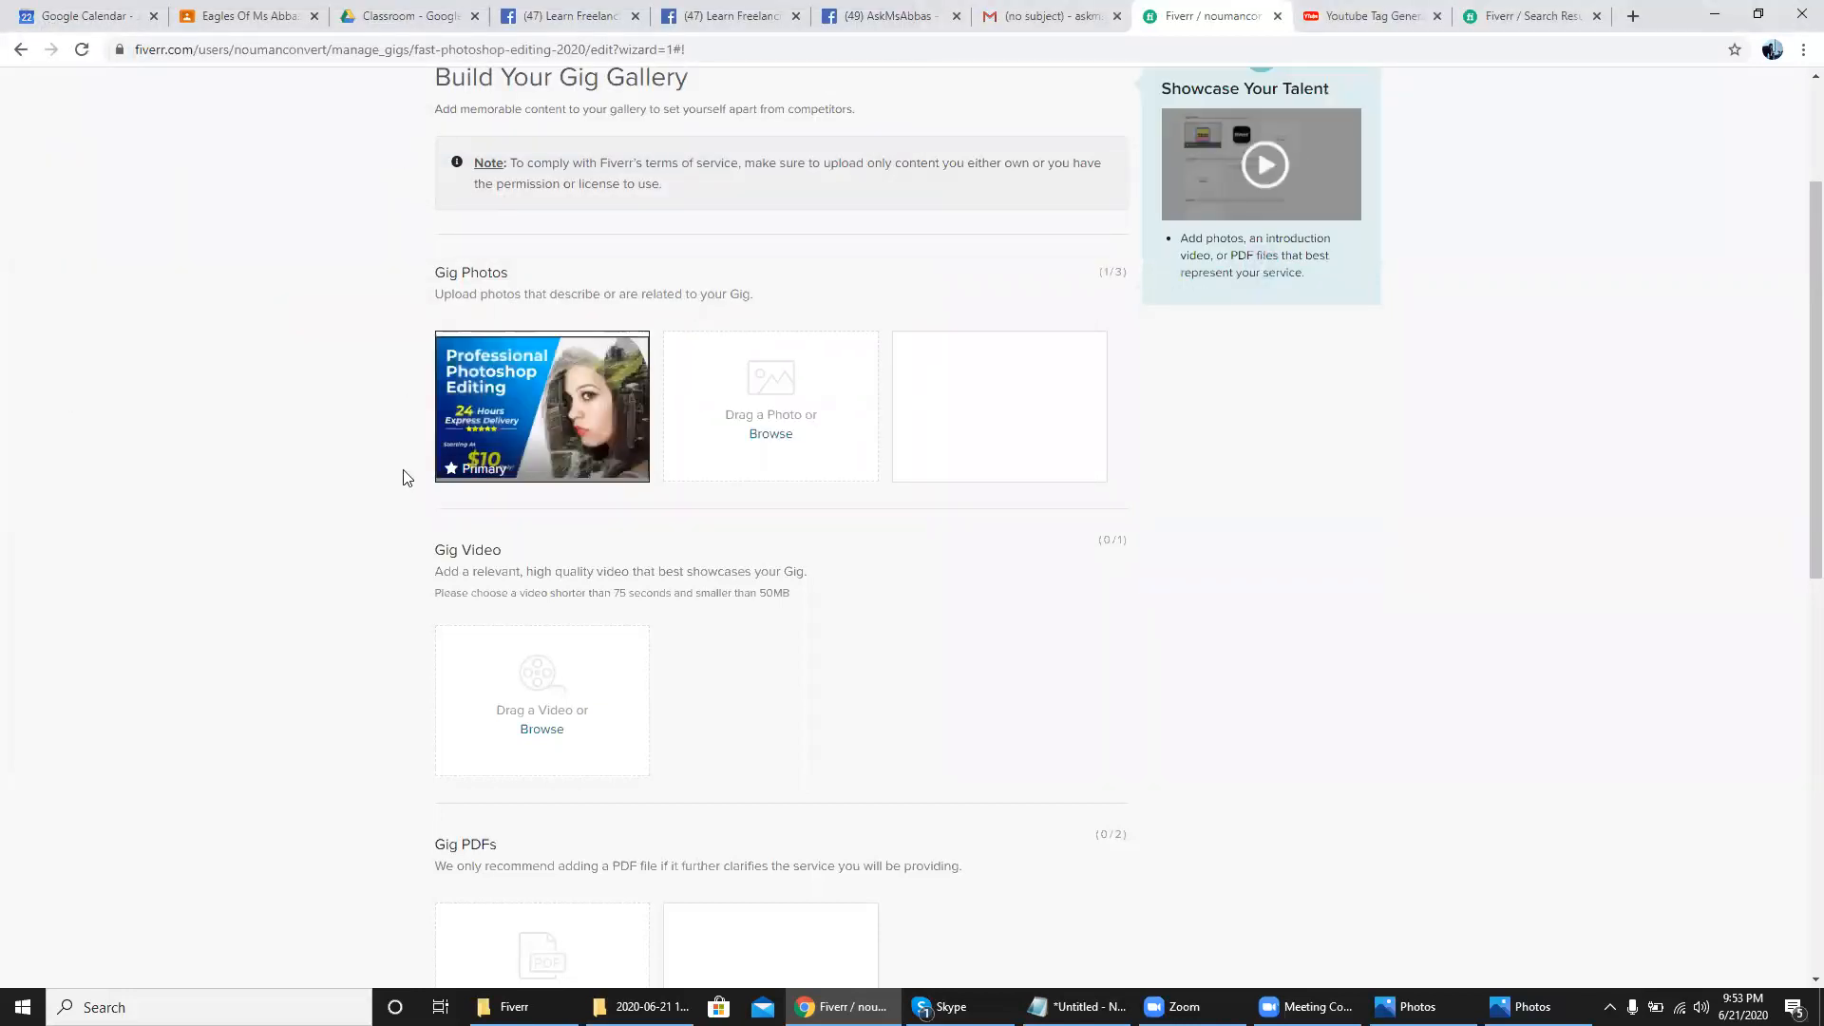
# Step: Save the gig gallery and continue to the publishing stage
pyautogui.scroll(-3, 402, 477)
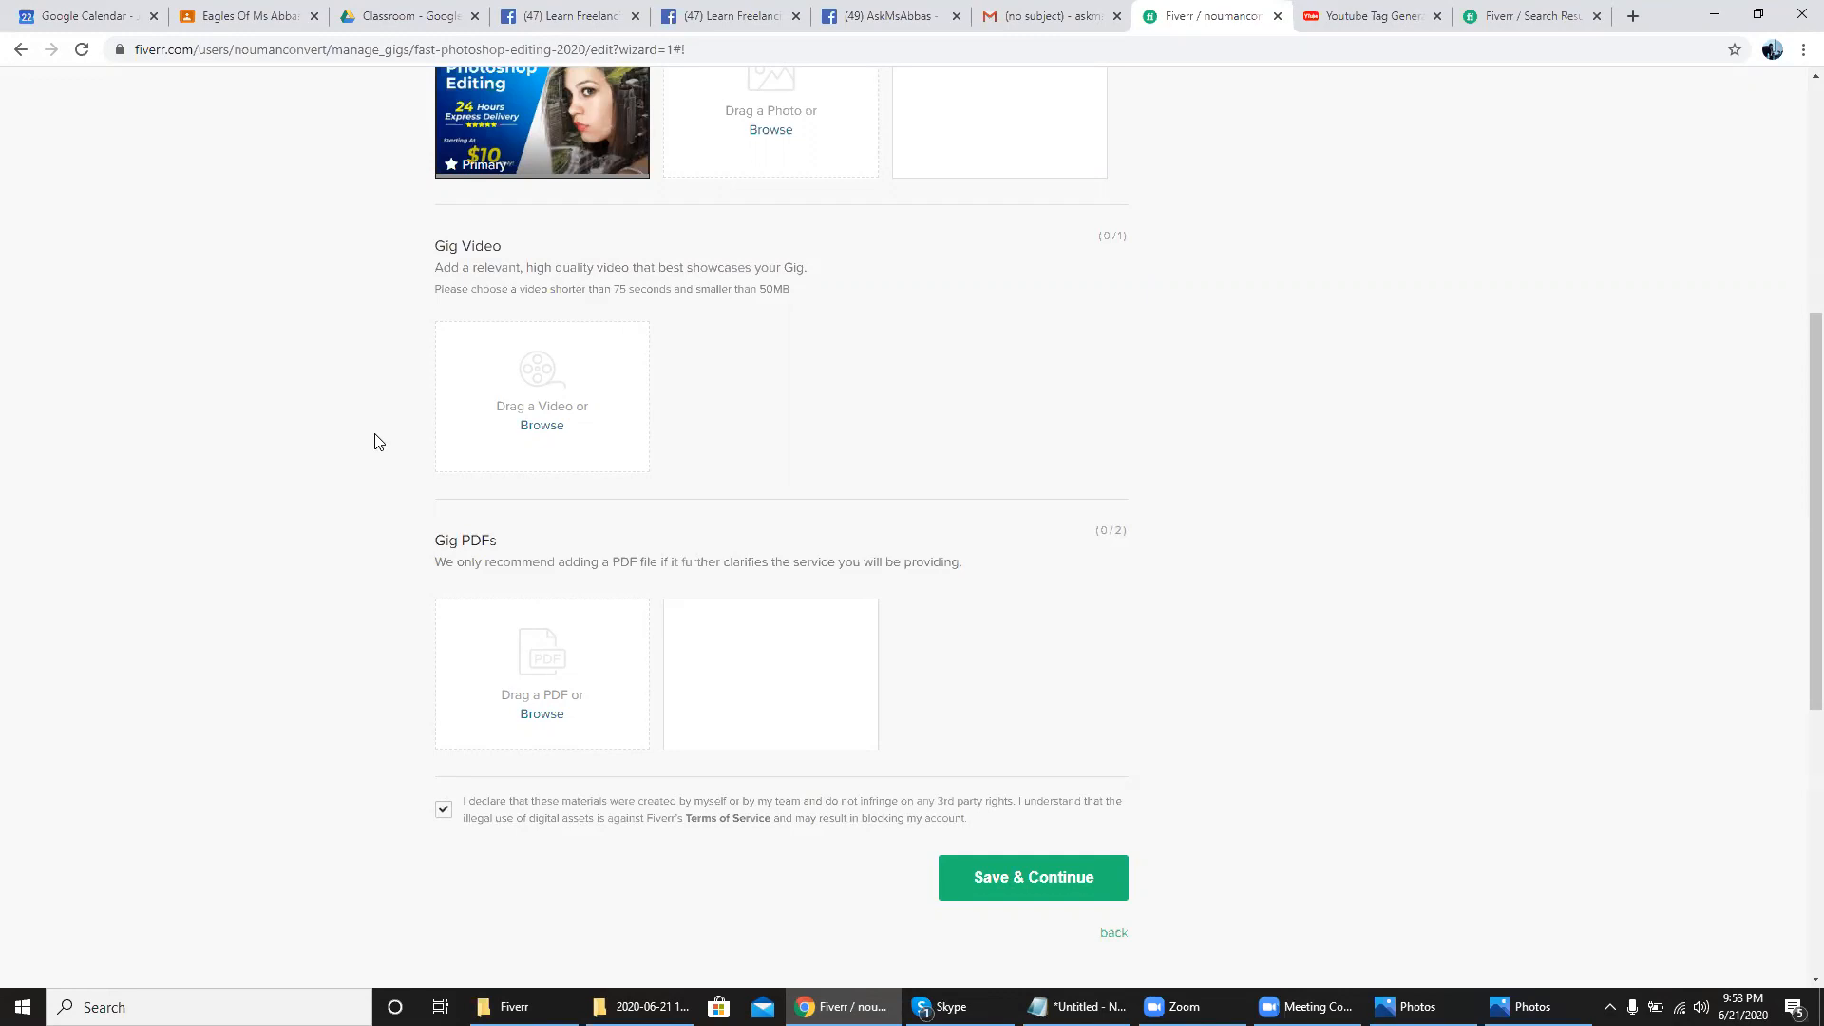
pyautogui.click(1005, 891)
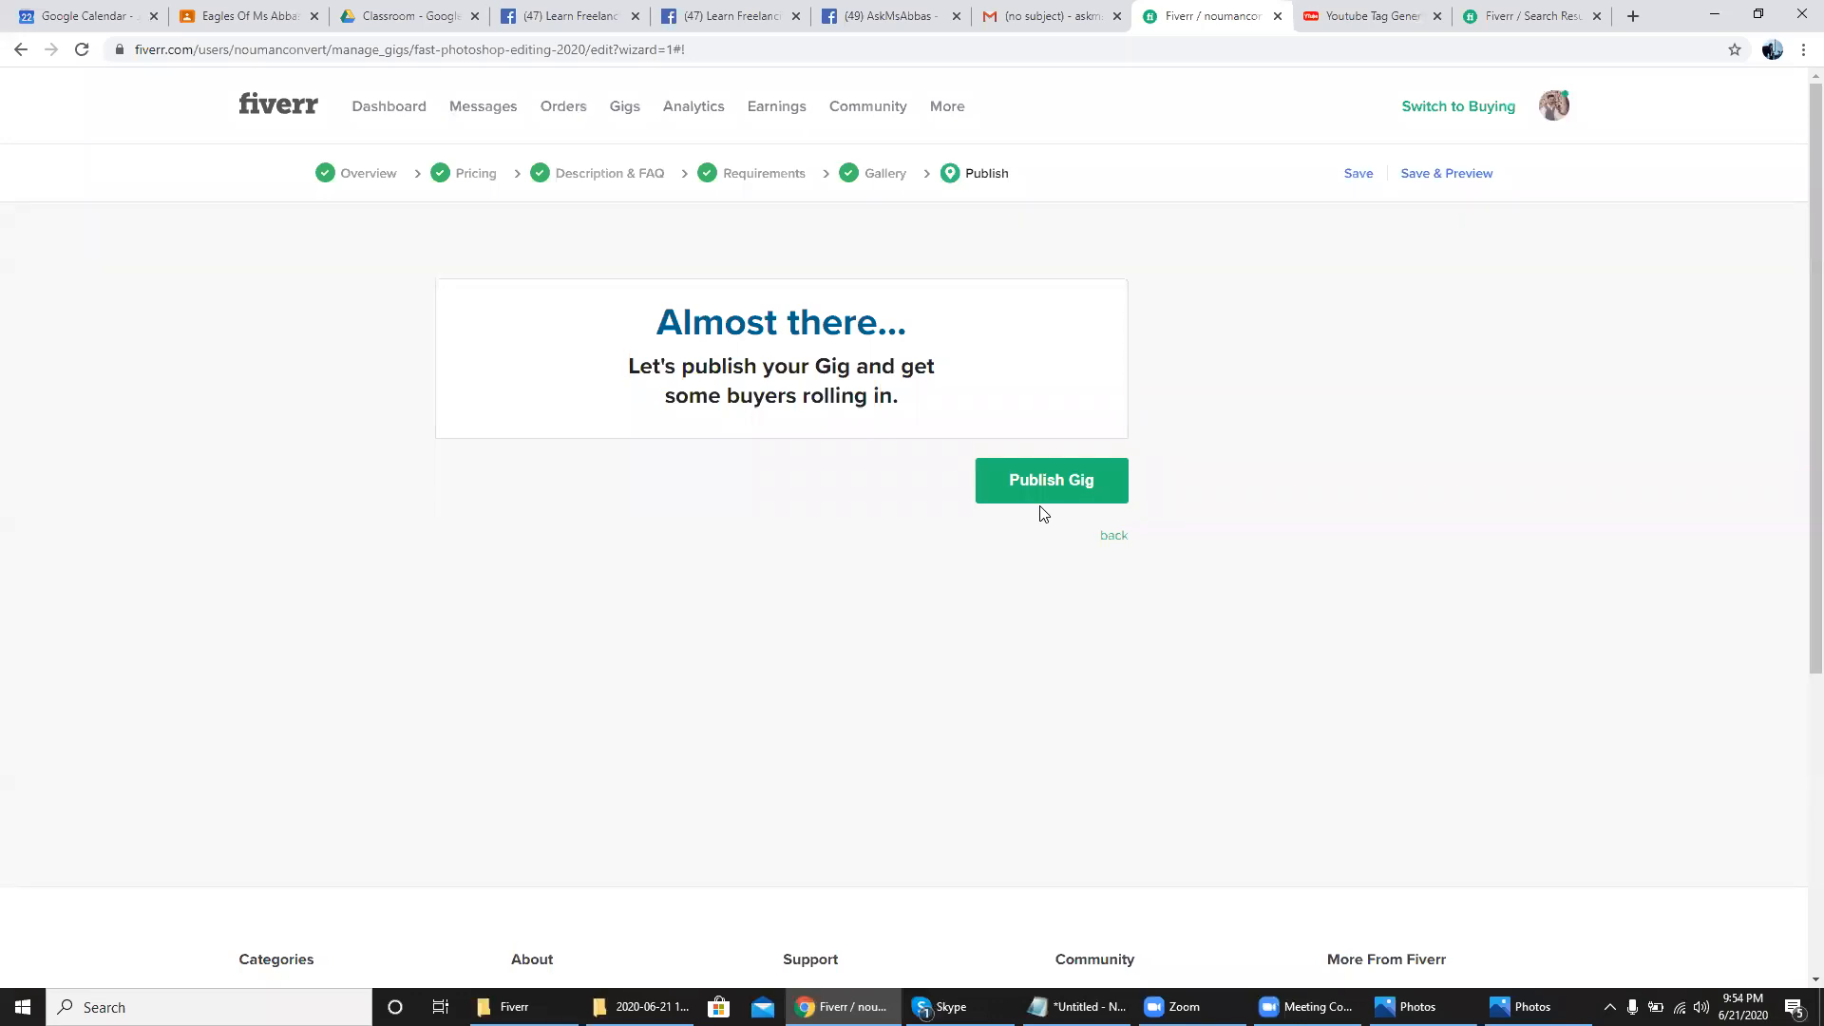
pyautogui.moveTo(1292, 1005)
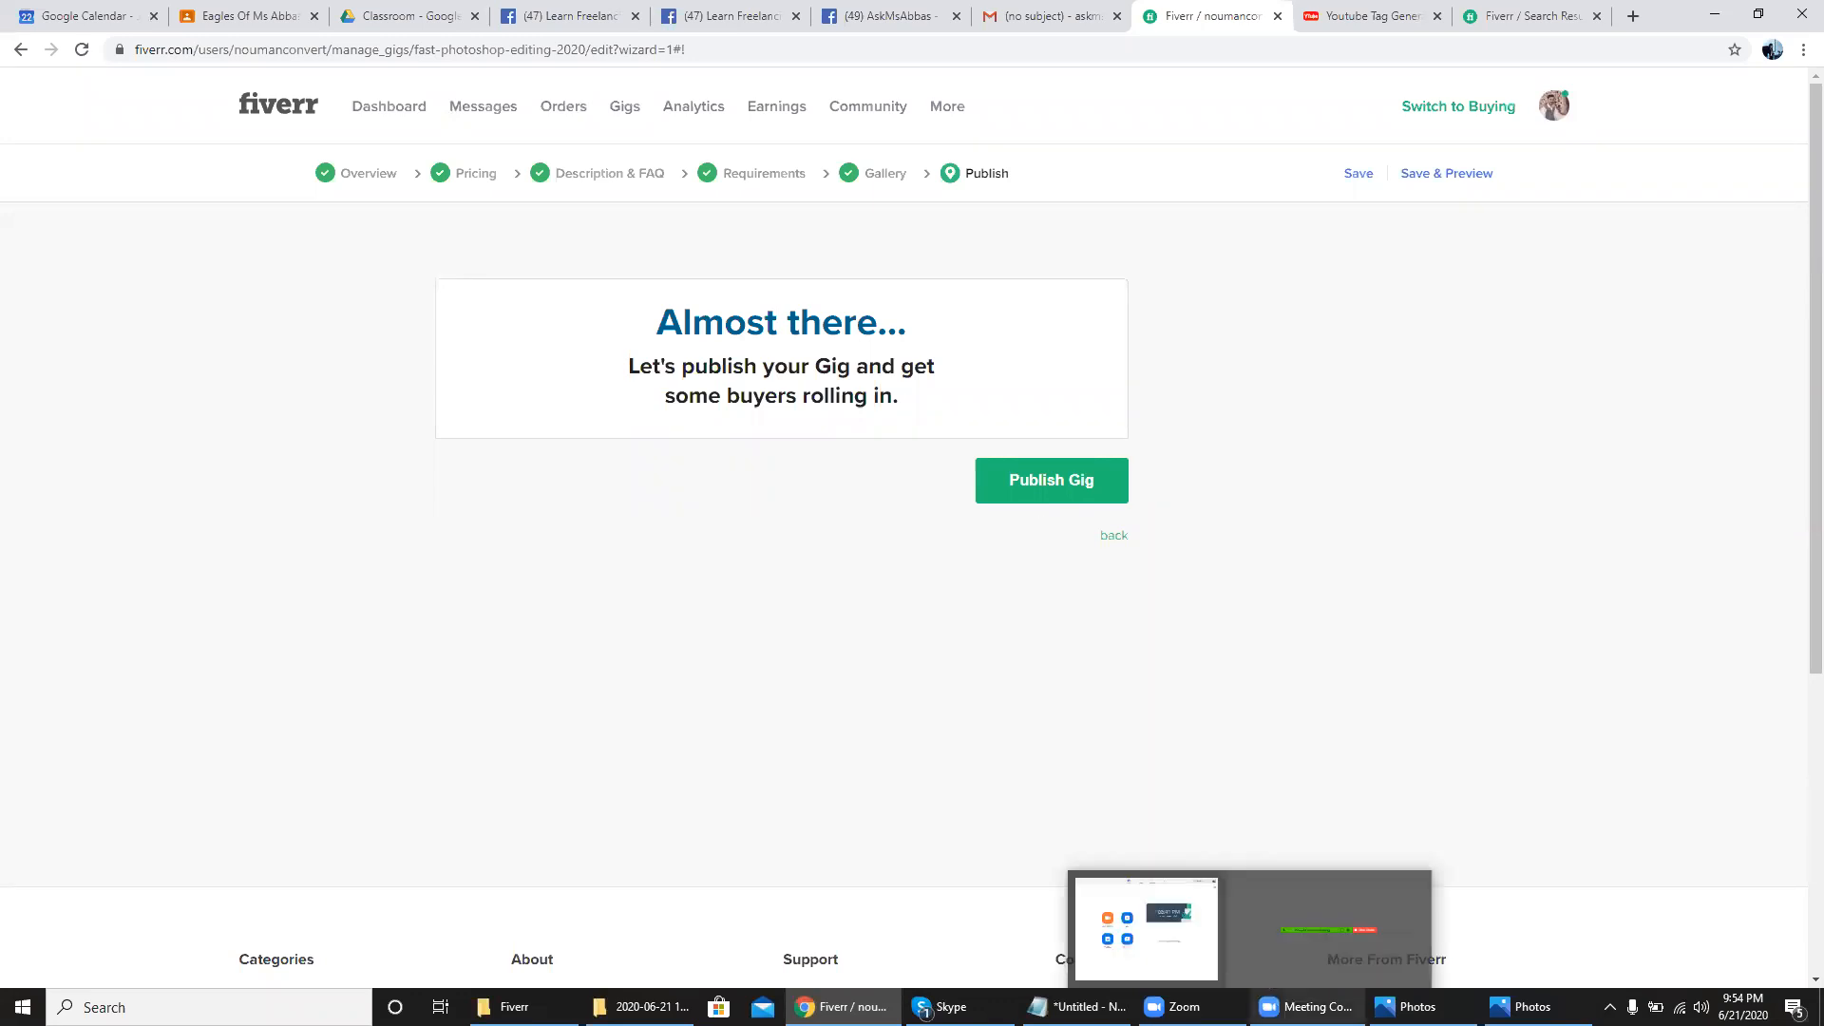
pyautogui.click(1354, 967)
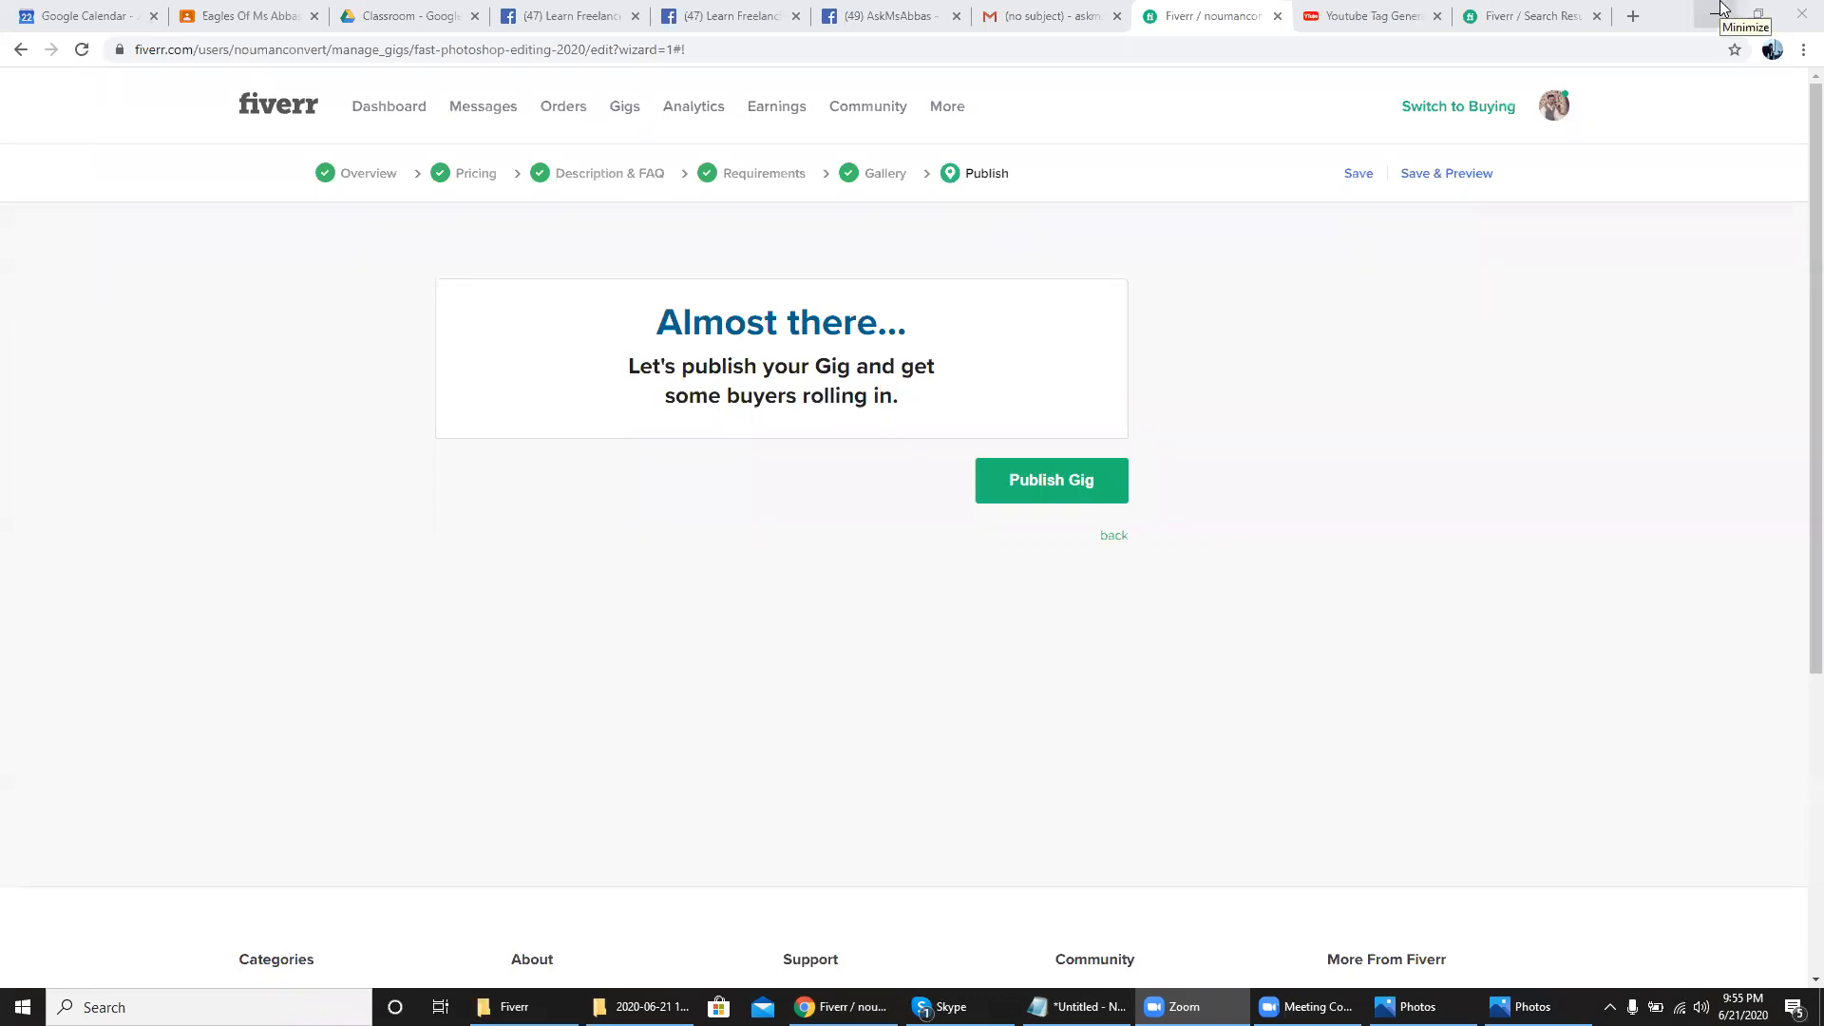
# Step: Go to the Fiverr search results and search services for "photoshop editing"
pyautogui.click(1523, 7)
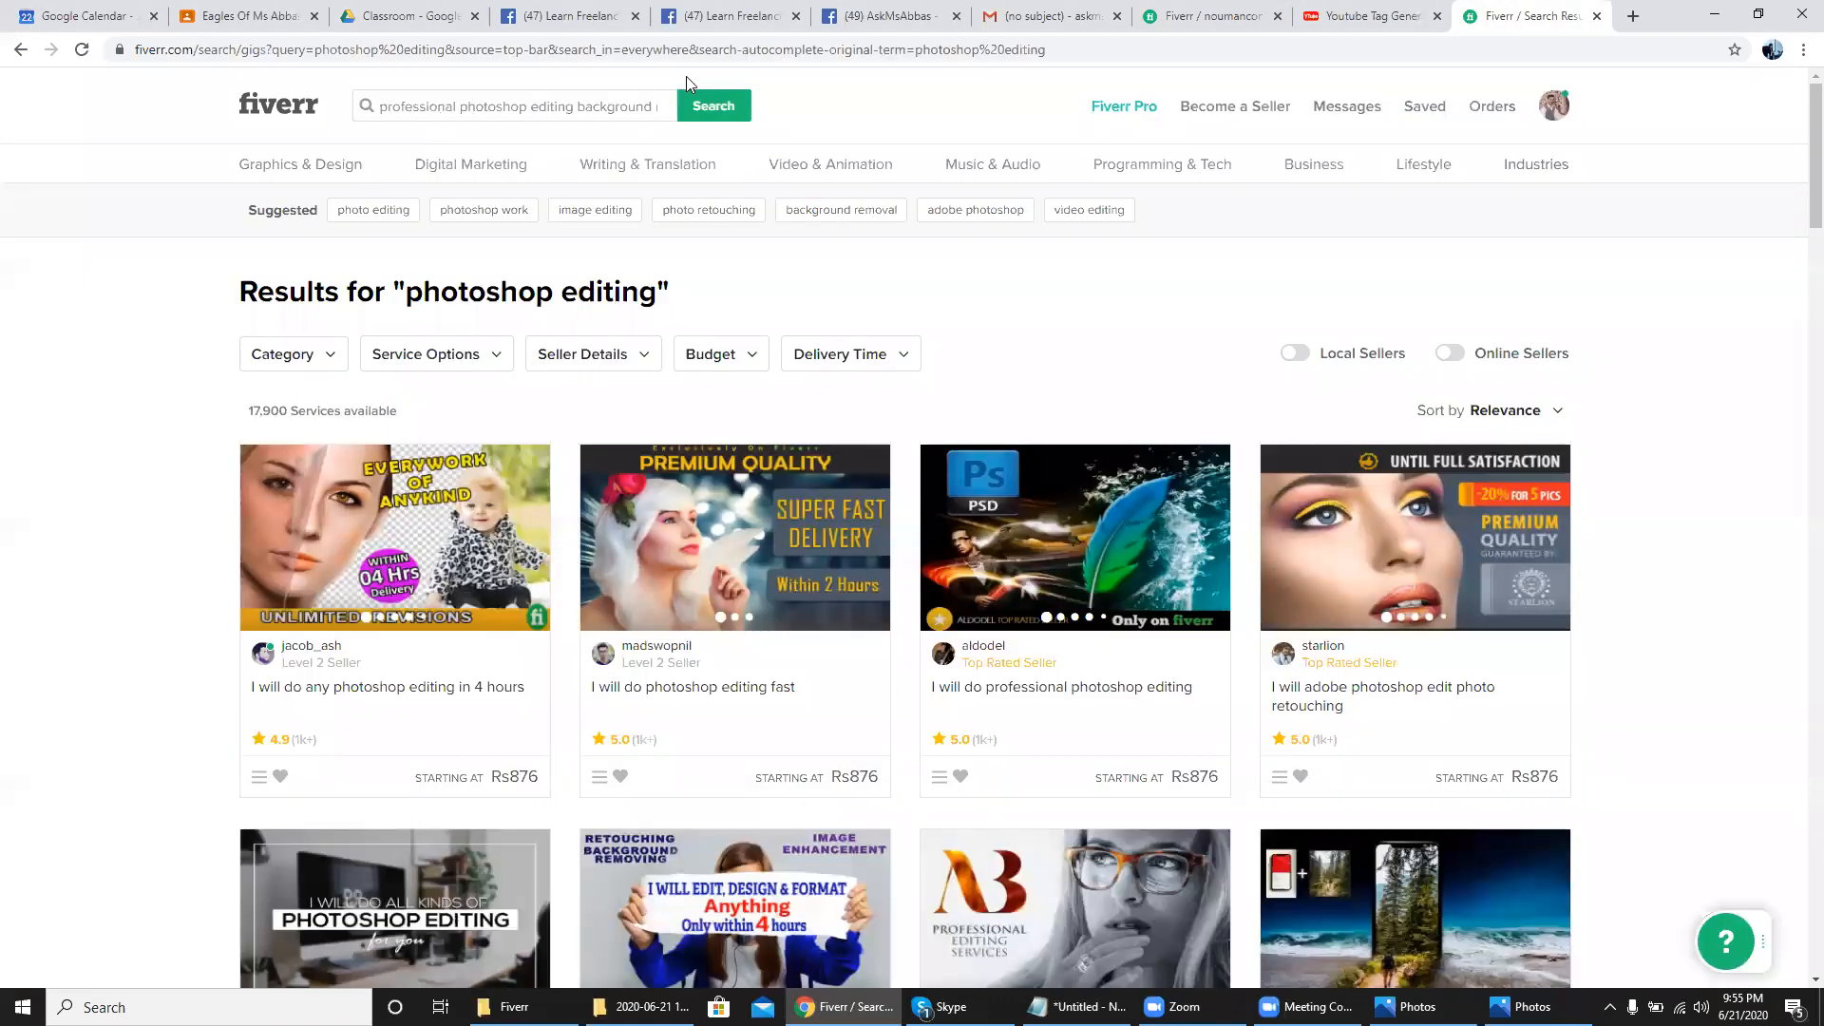
pyautogui.tripleClick(646, 93)
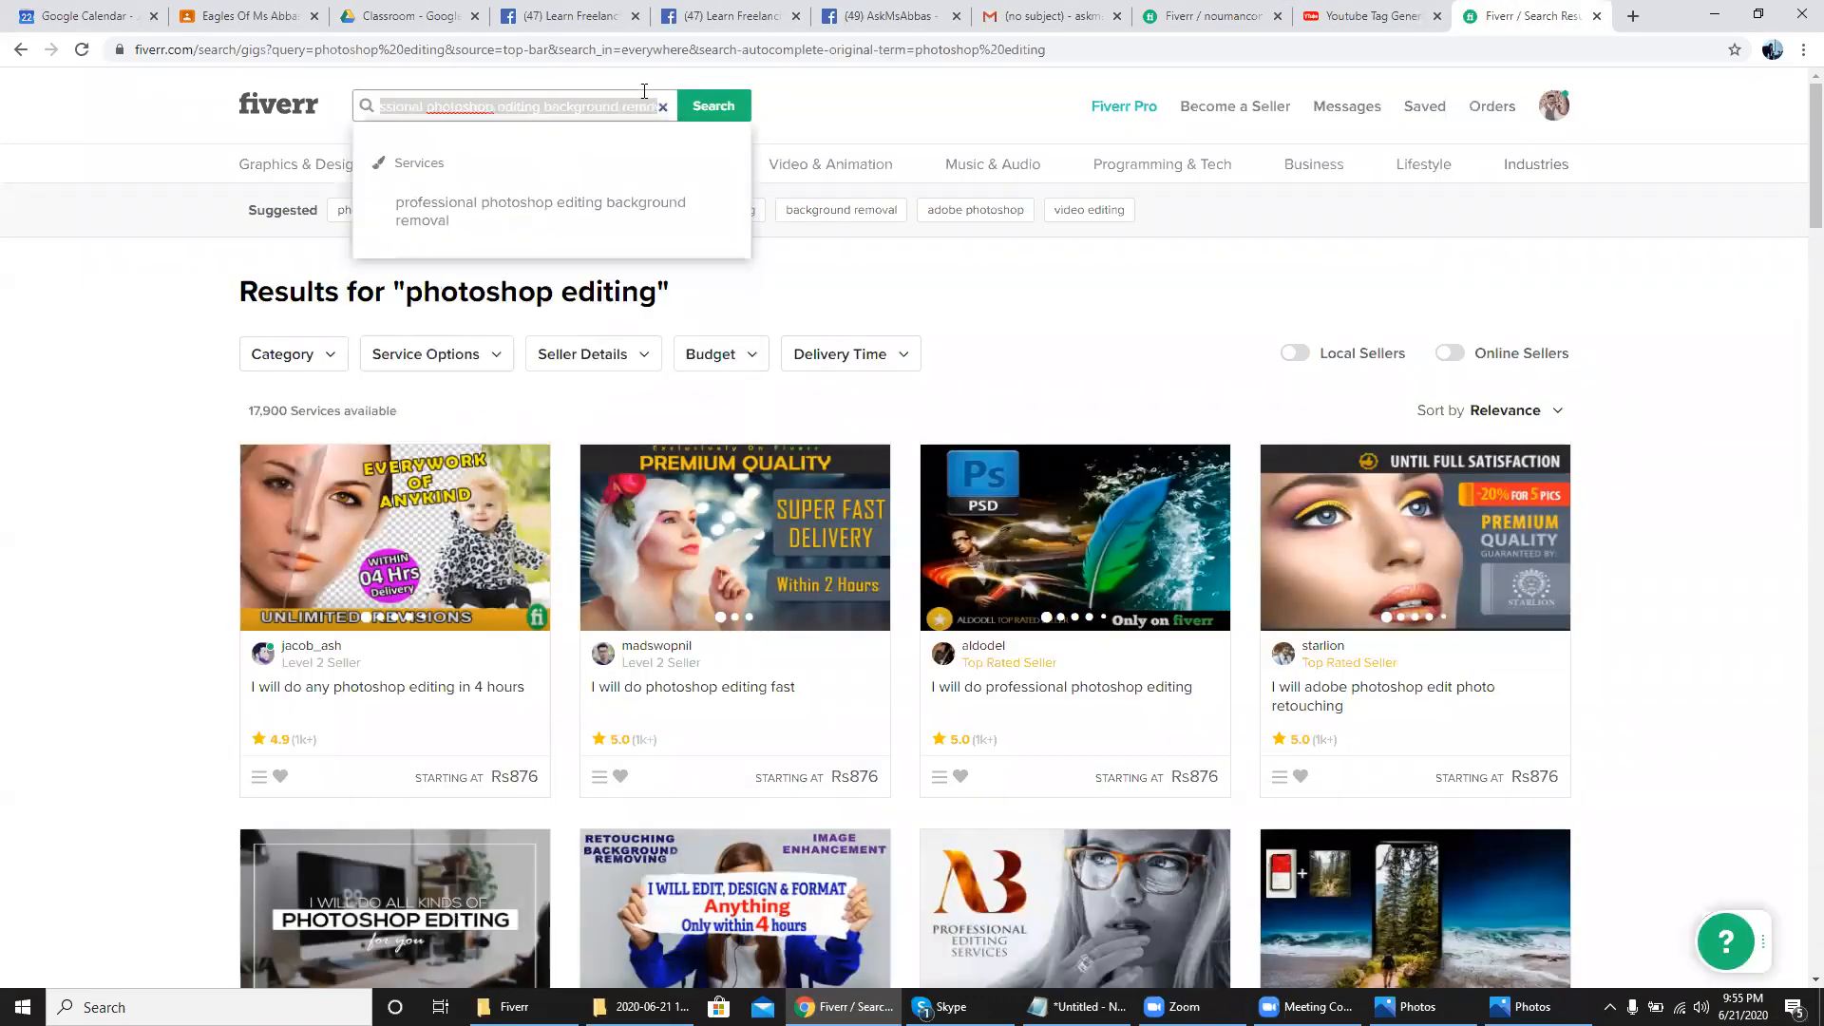
pyautogui.write('photoshop')
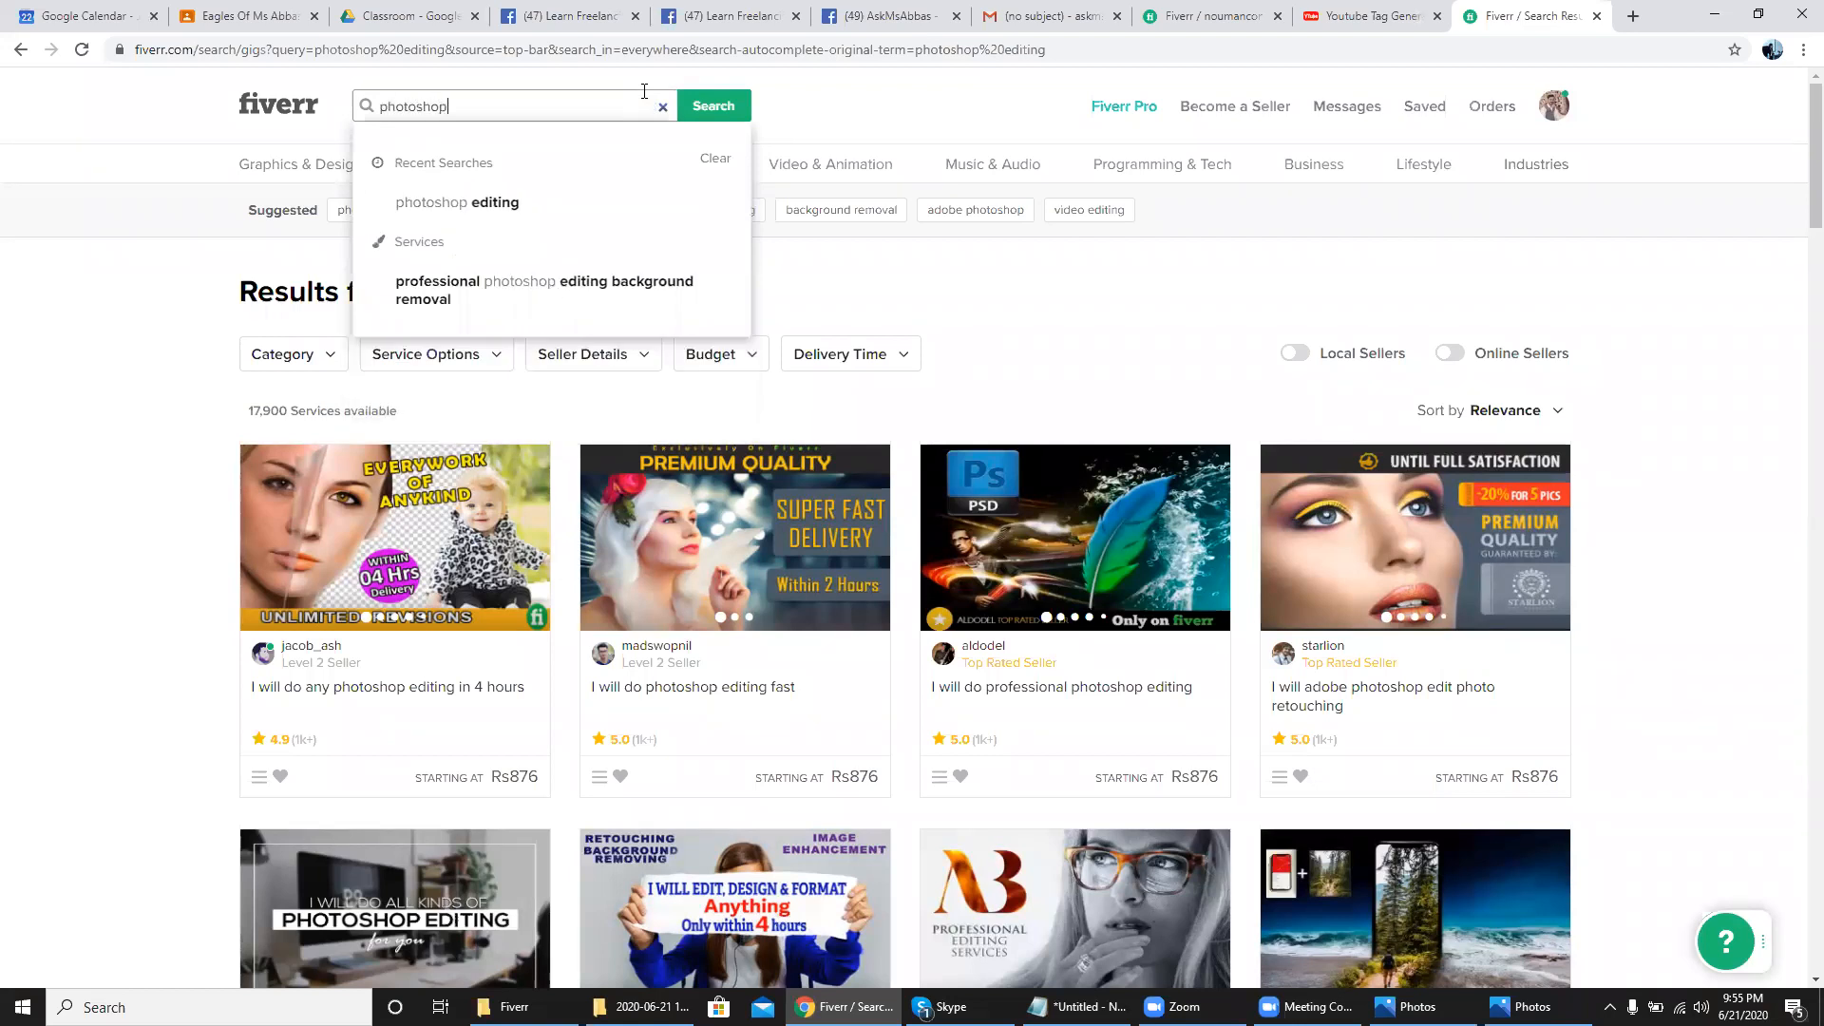
pyautogui.write(' editing')
pyautogui.press('Return')
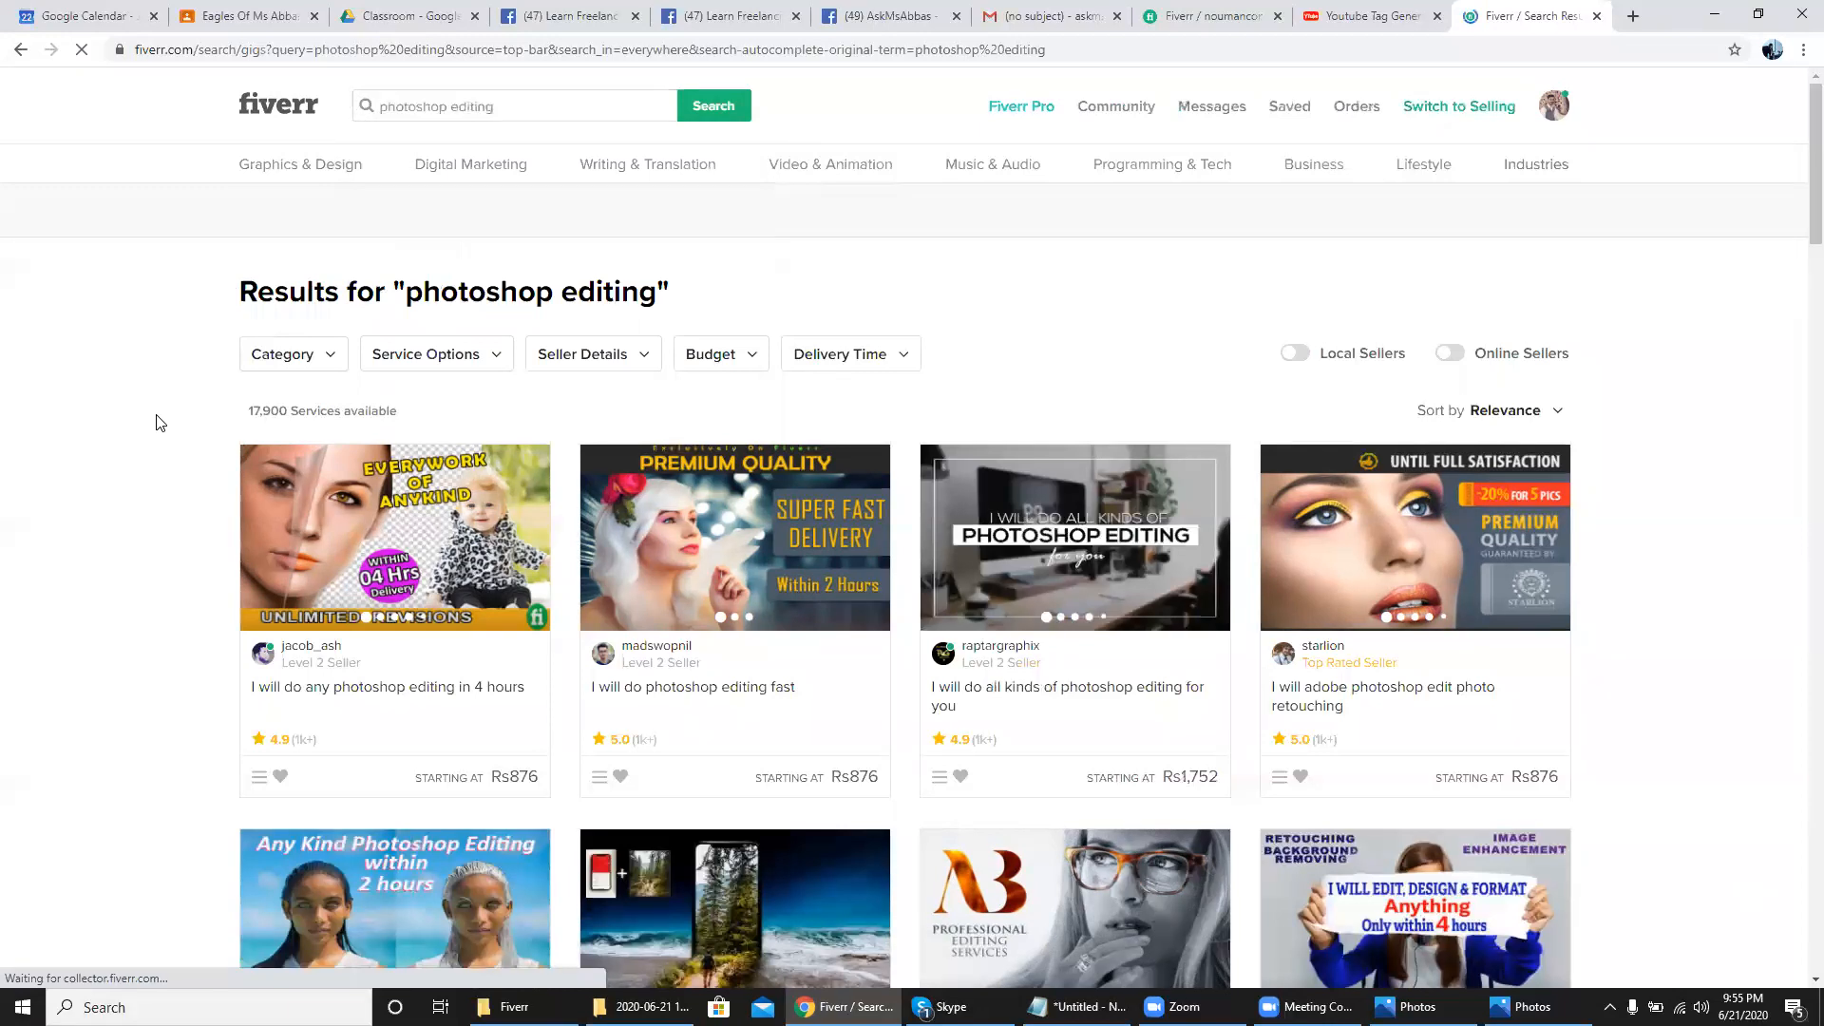
# Step: Browse the photoshop editing results up to page 4, opening several competitor gigs in separate tabs
pyautogui.scroll(-1, 159, 422)
pyautogui.scroll(-8, 180, 430)
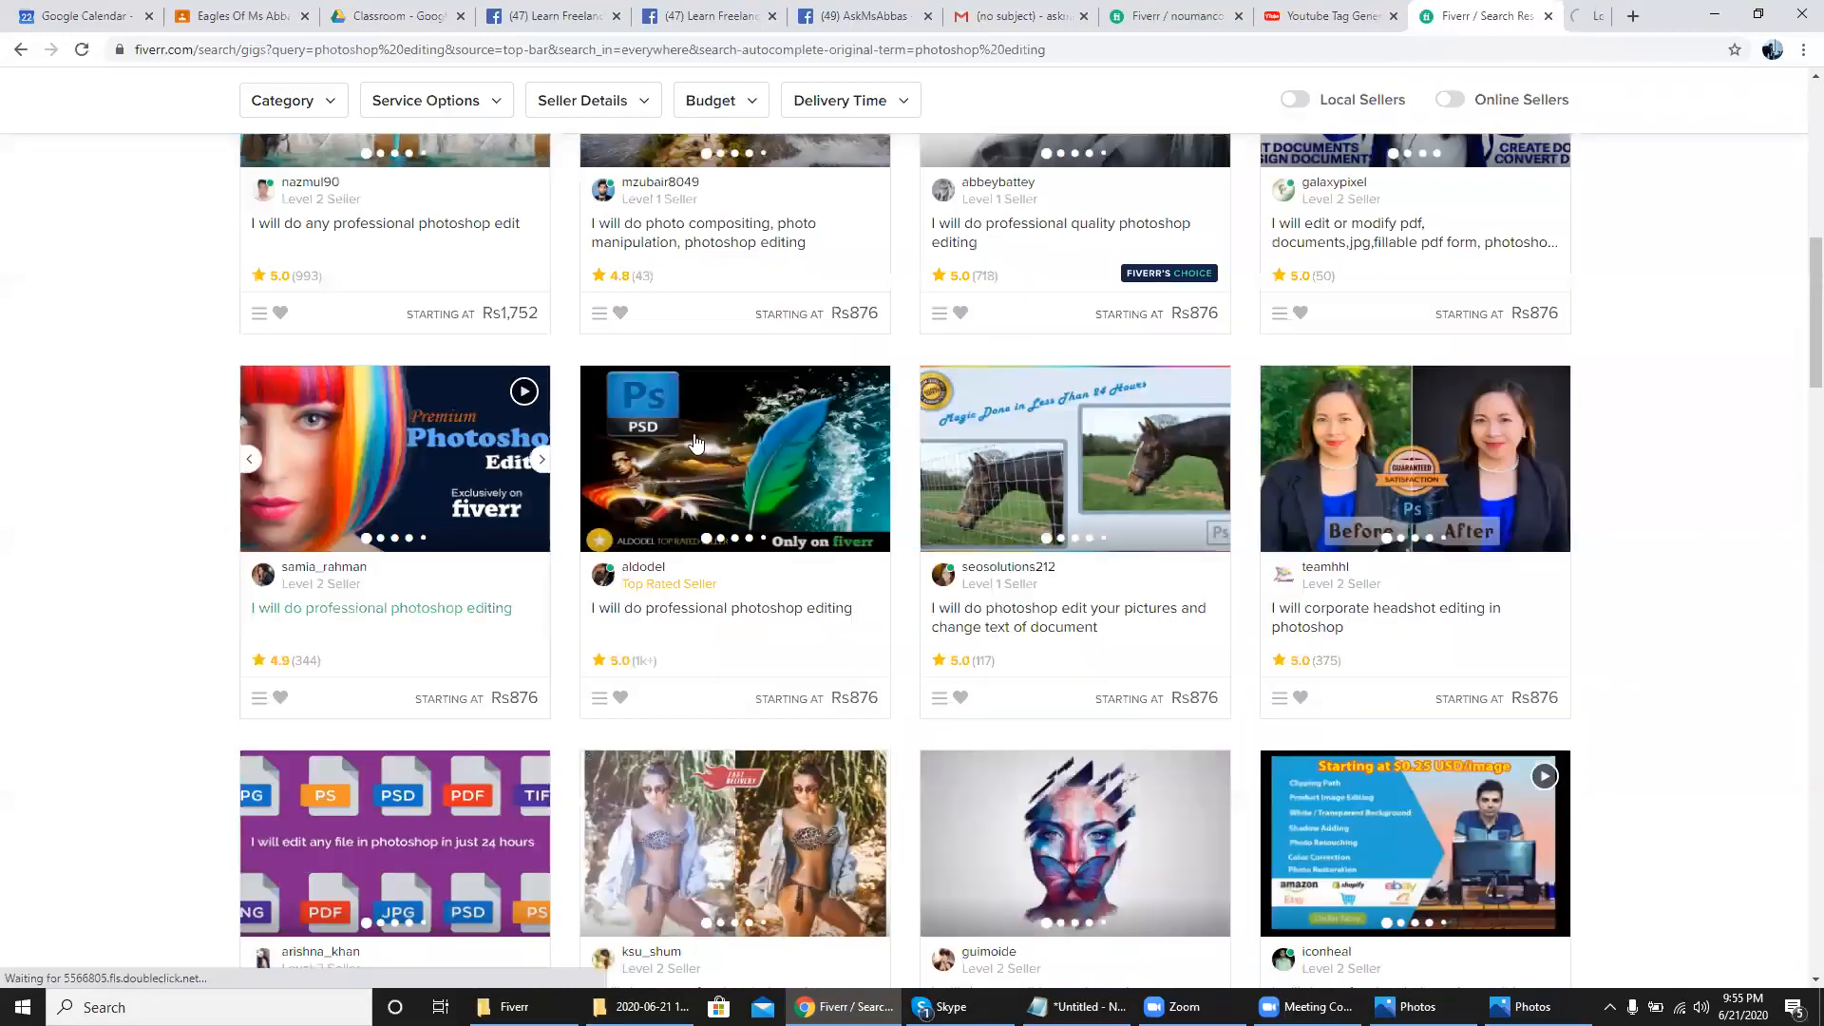
pyautogui.middleClick(696, 444)
pyautogui.middleClick(1396, 434)
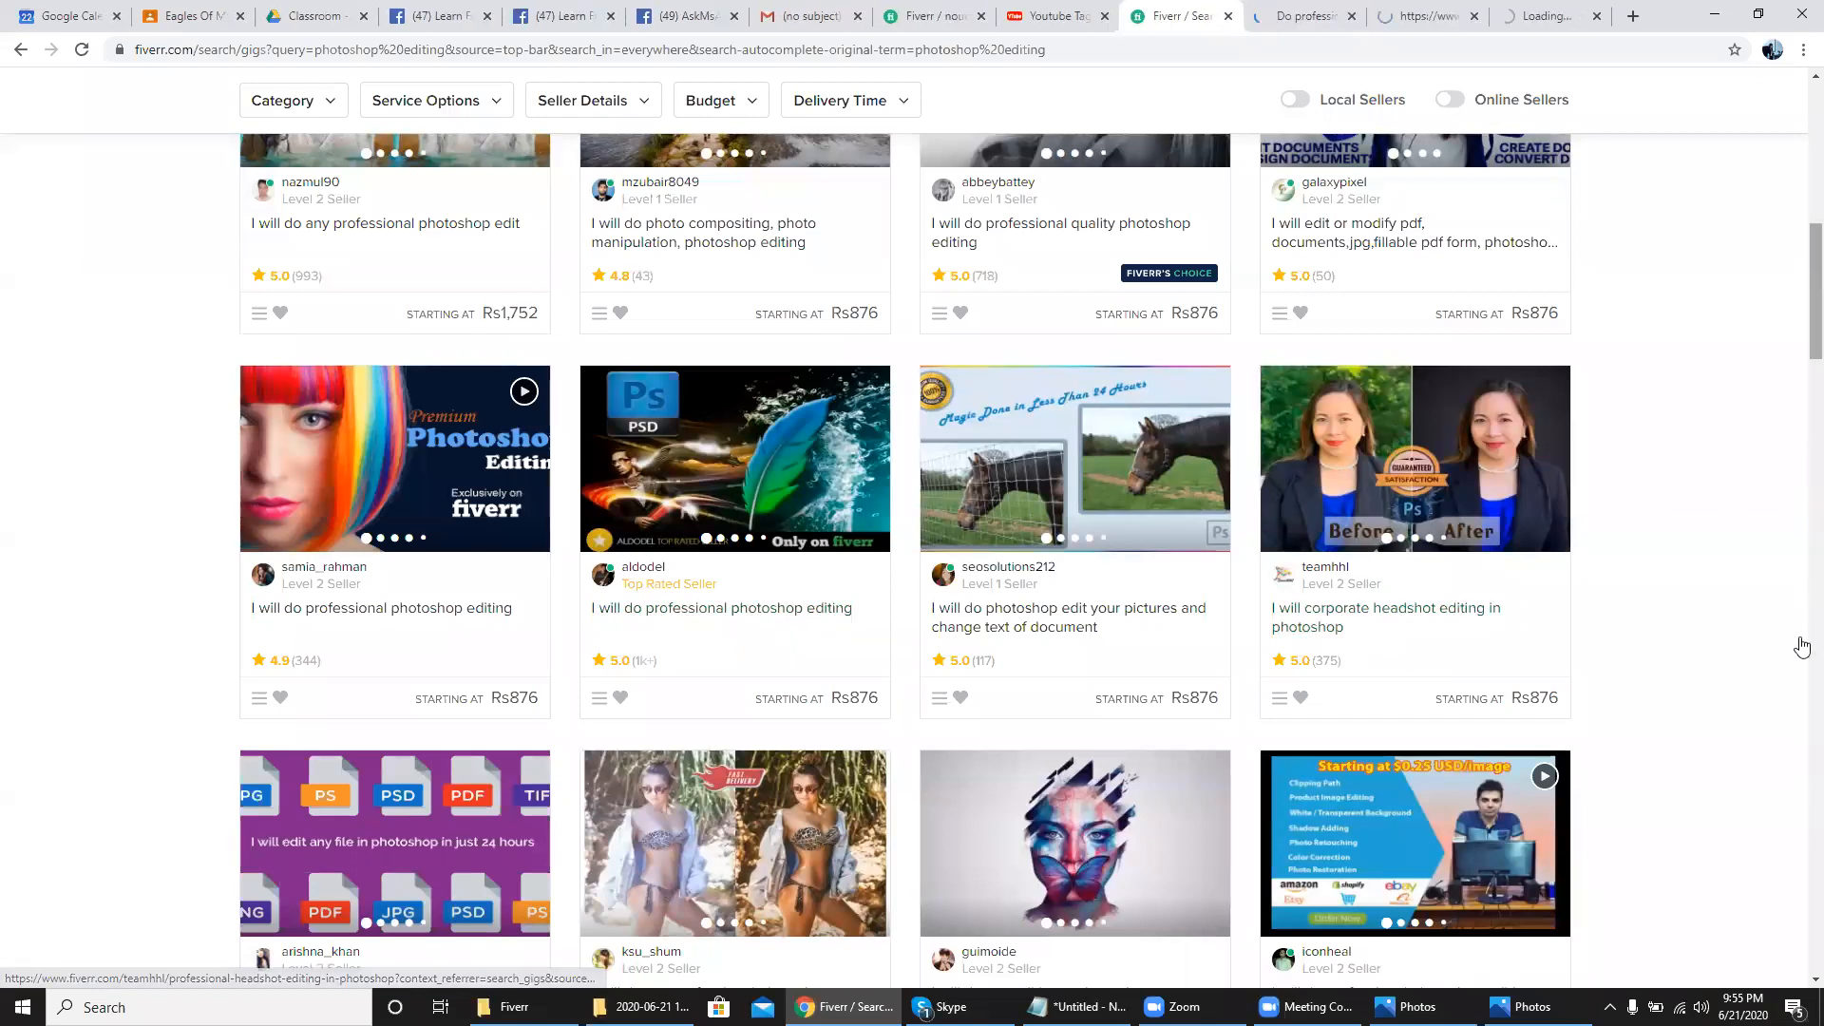
pyautogui.scroll(-20, 1803, 647)
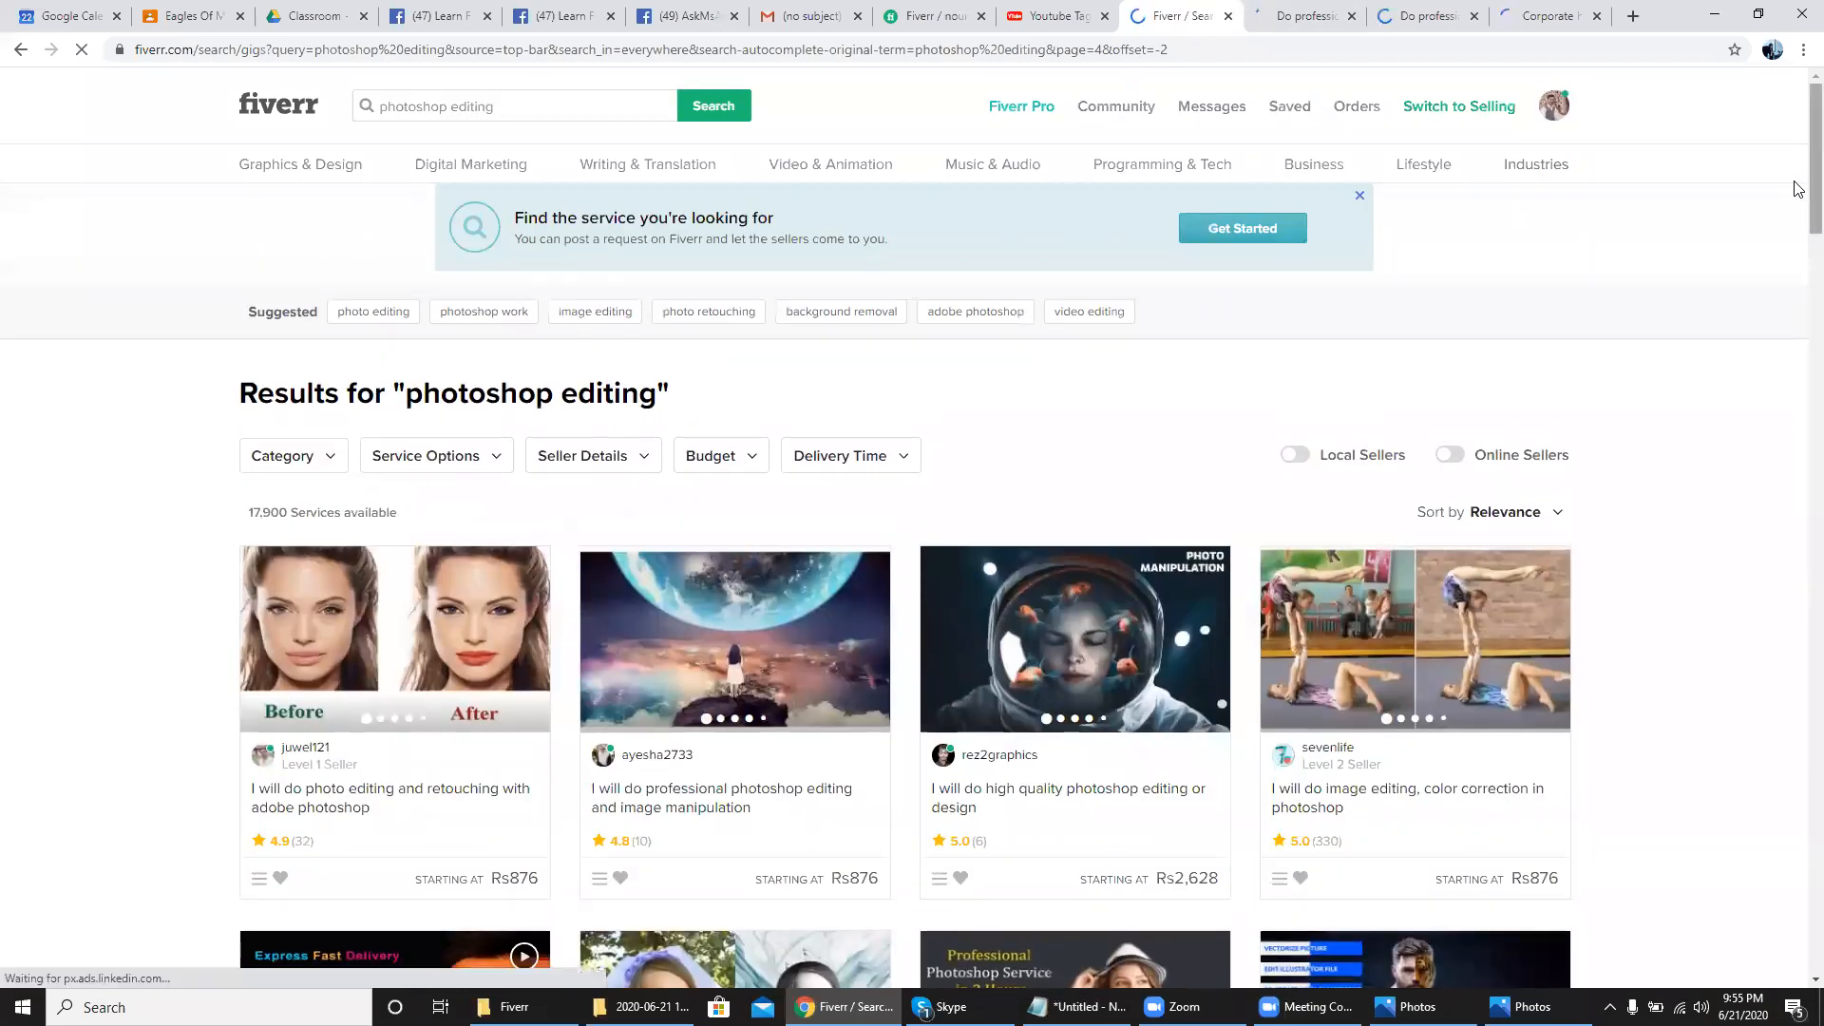
pyautogui.scroll(-1, 1798, 190)
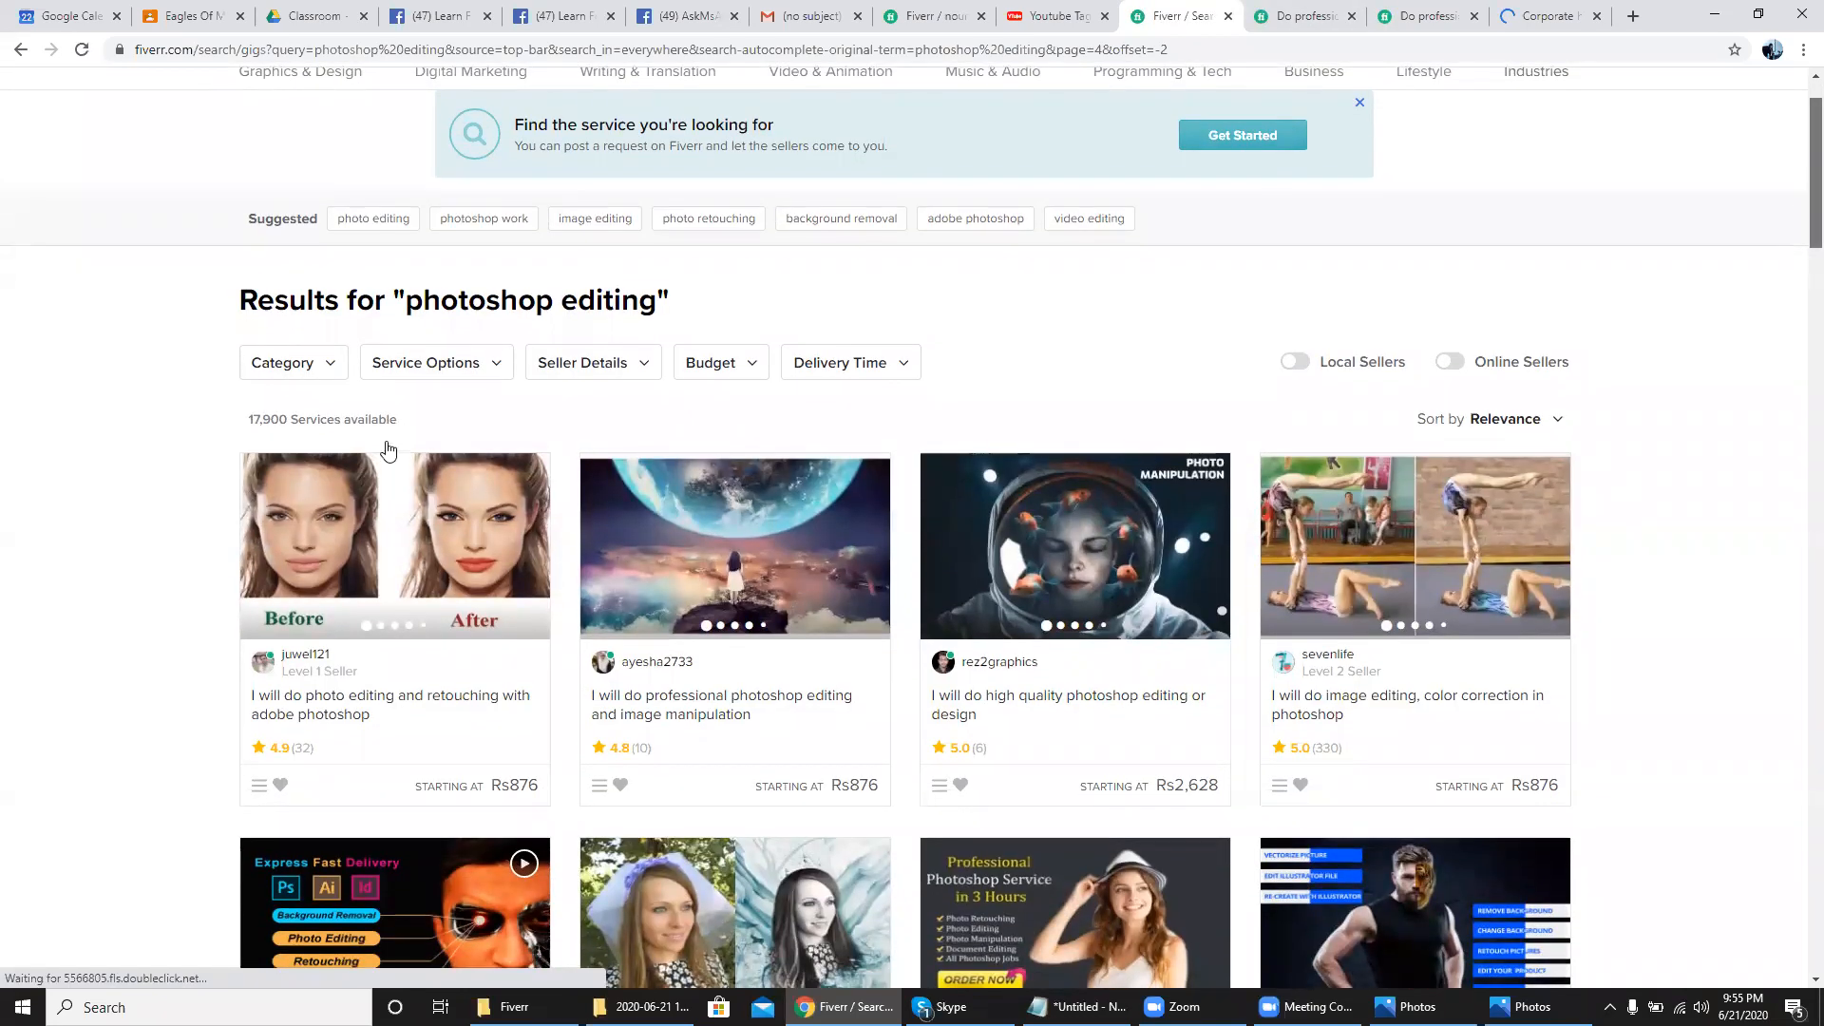
pyautogui.scroll(-10, 387, 447)
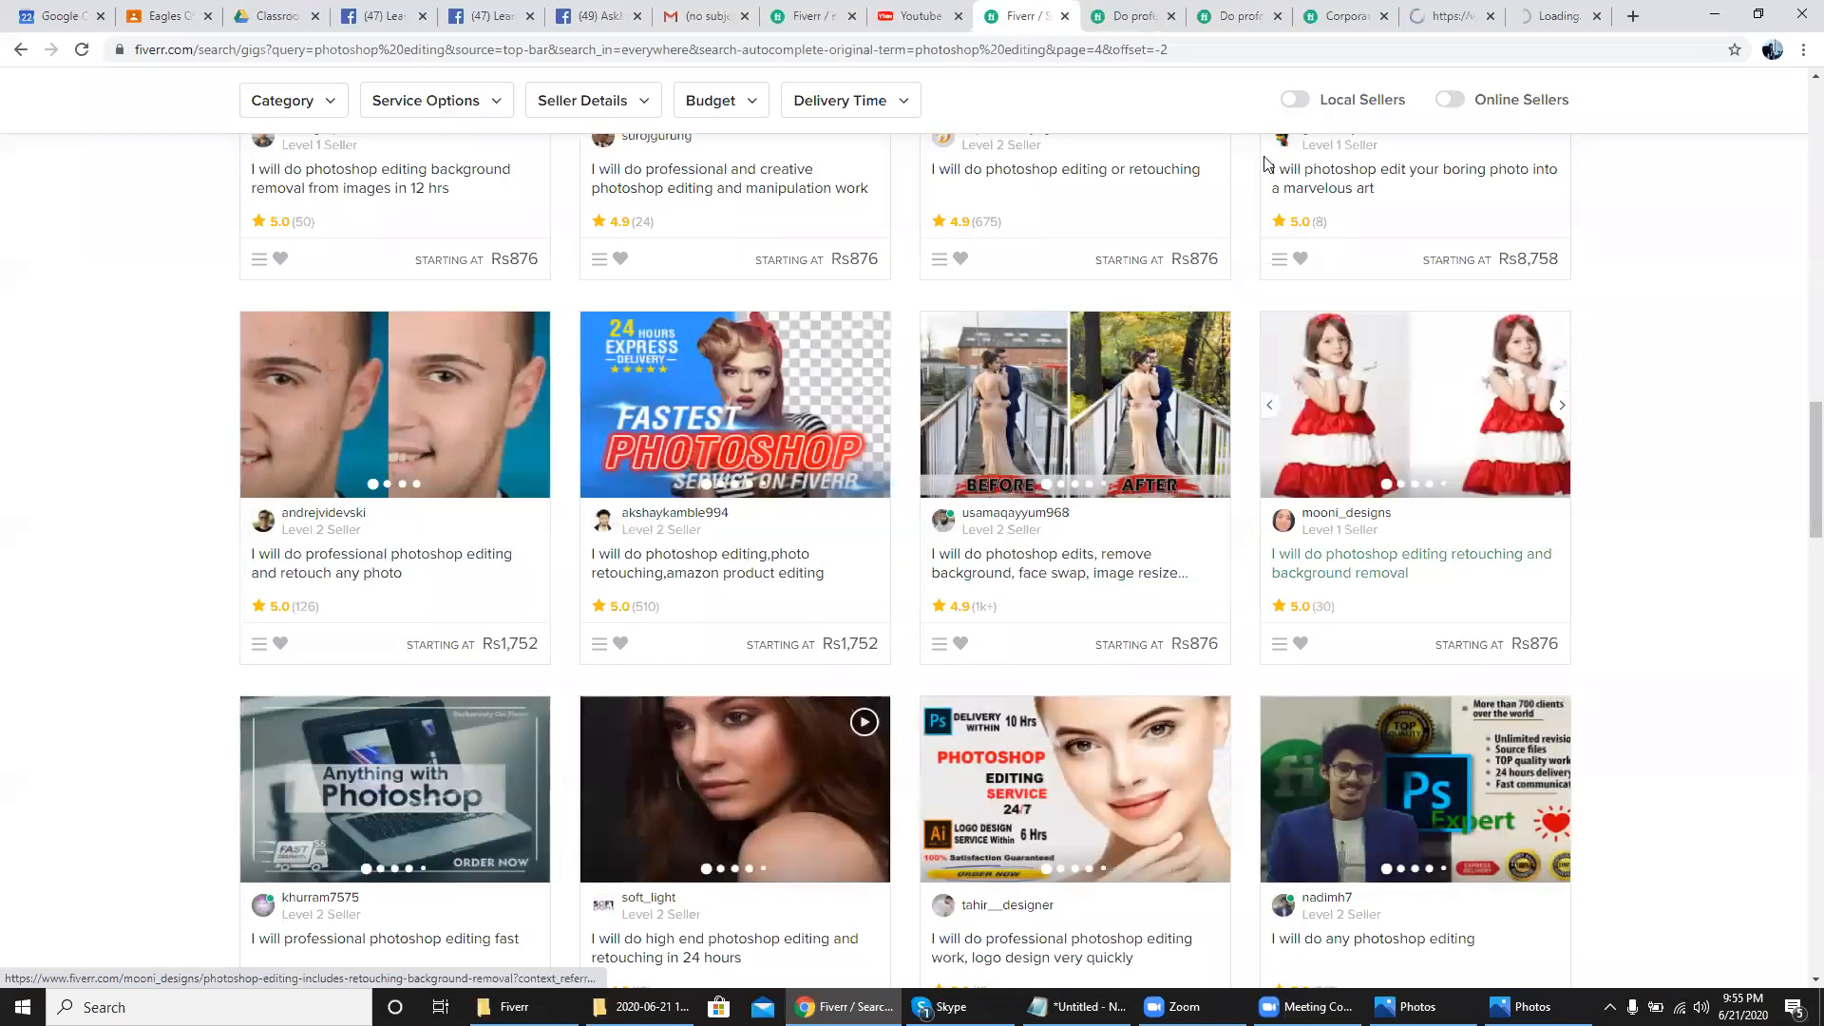
# Step: Examine the "photoshop editing retouching and background removal" gig's description, seller details, packages, reviews and related tags
pyautogui.click(1444, 388)
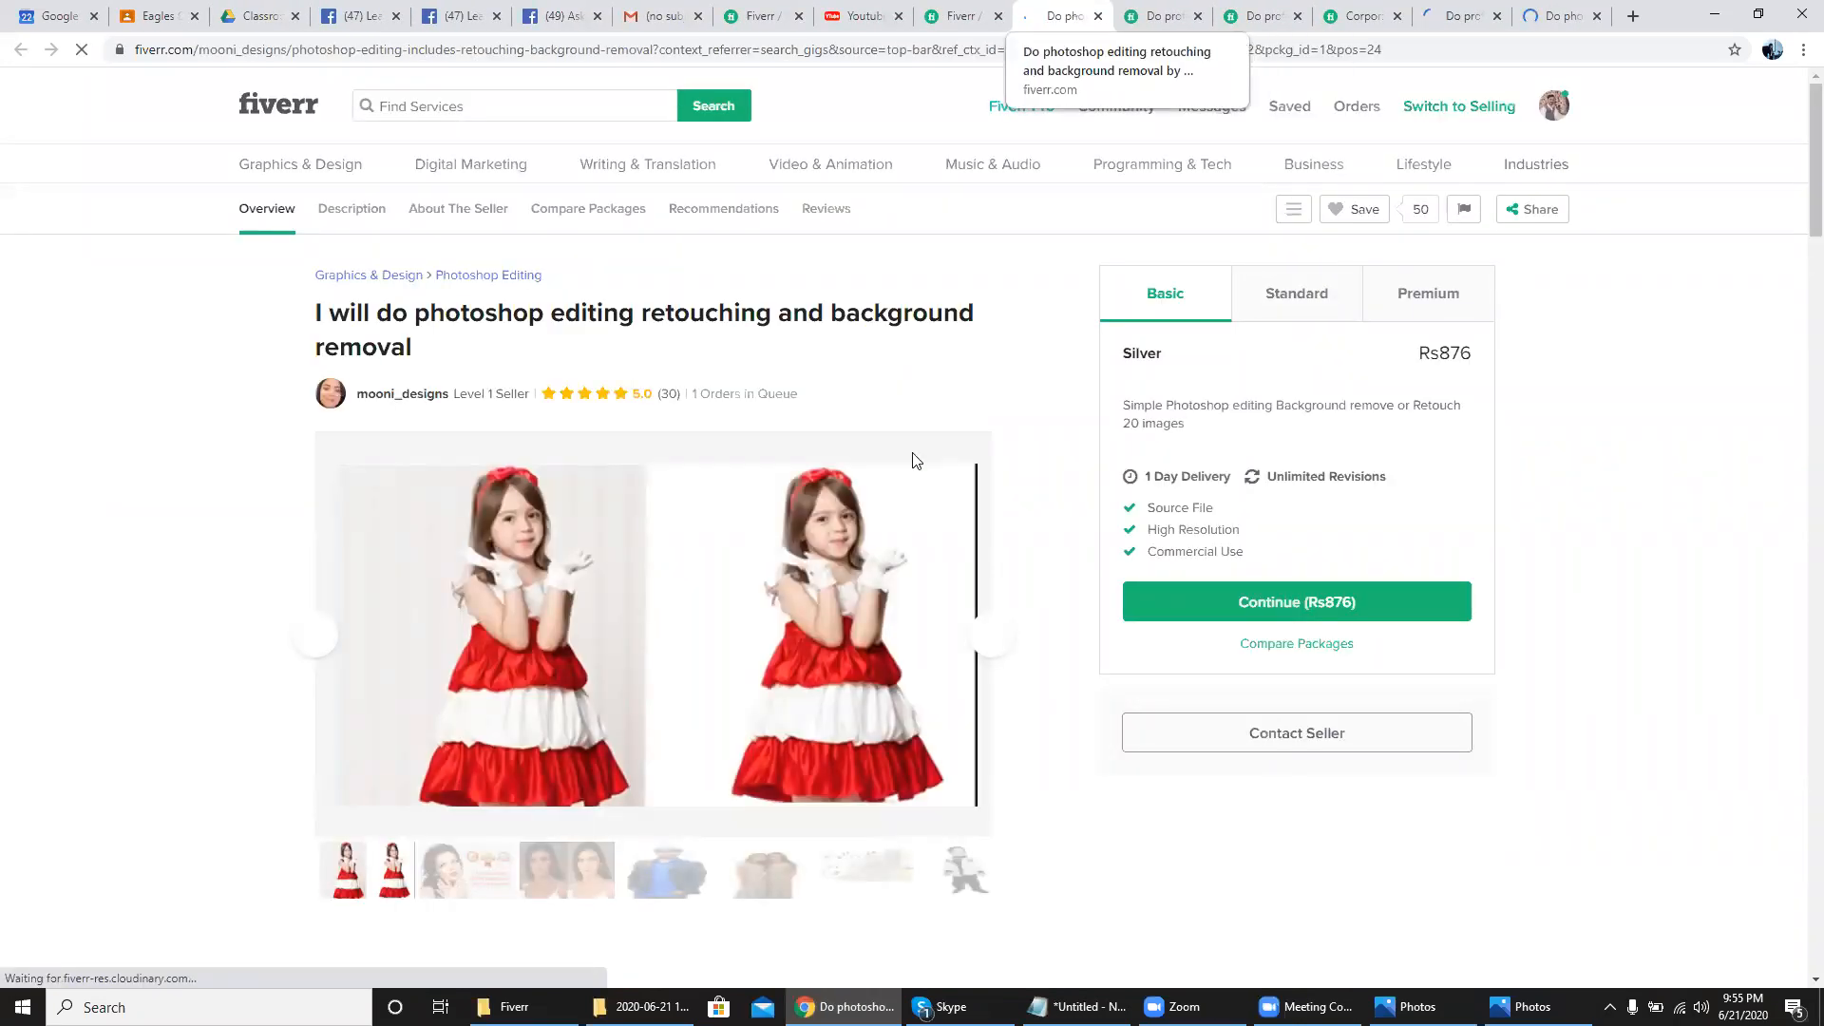
pyautogui.moveTo(1794, 158); pyautogui.dragTo(1797, 380)
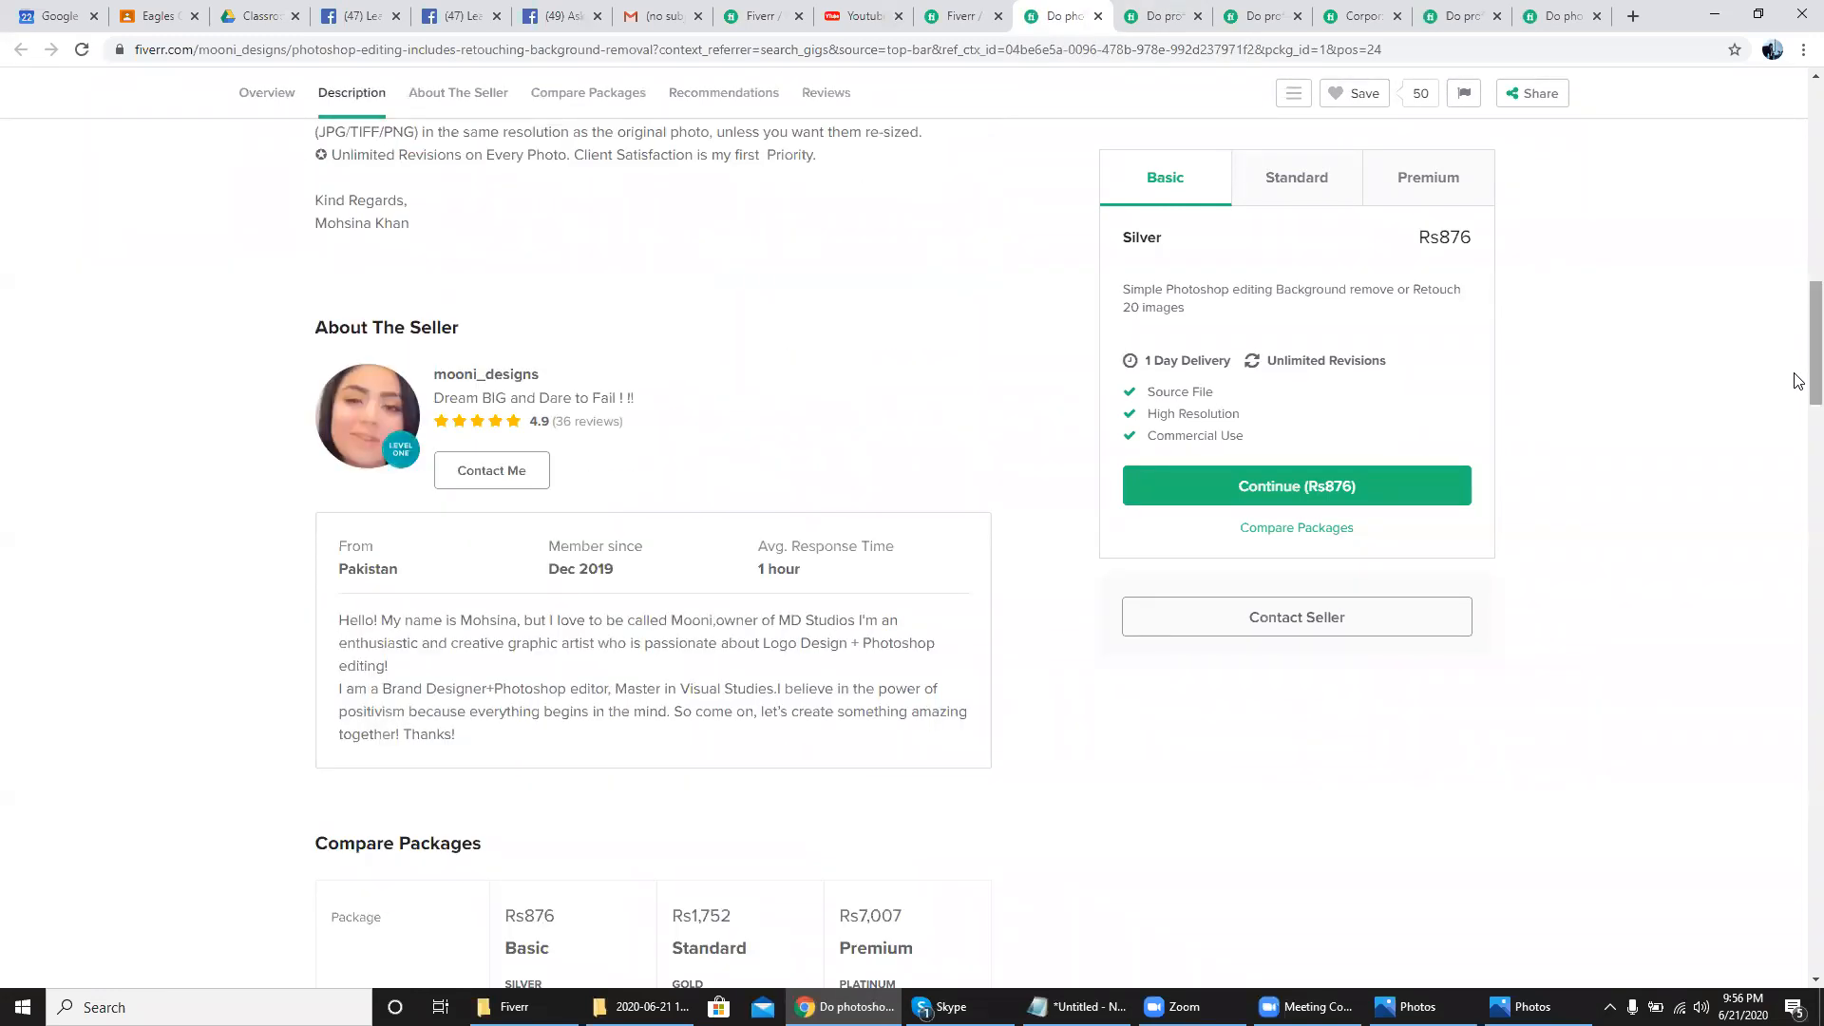
pyautogui.moveTo(1798, 380); pyautogui.dragTo(1798, 764)
pyautogui.scroll(-3, 1799, 608)
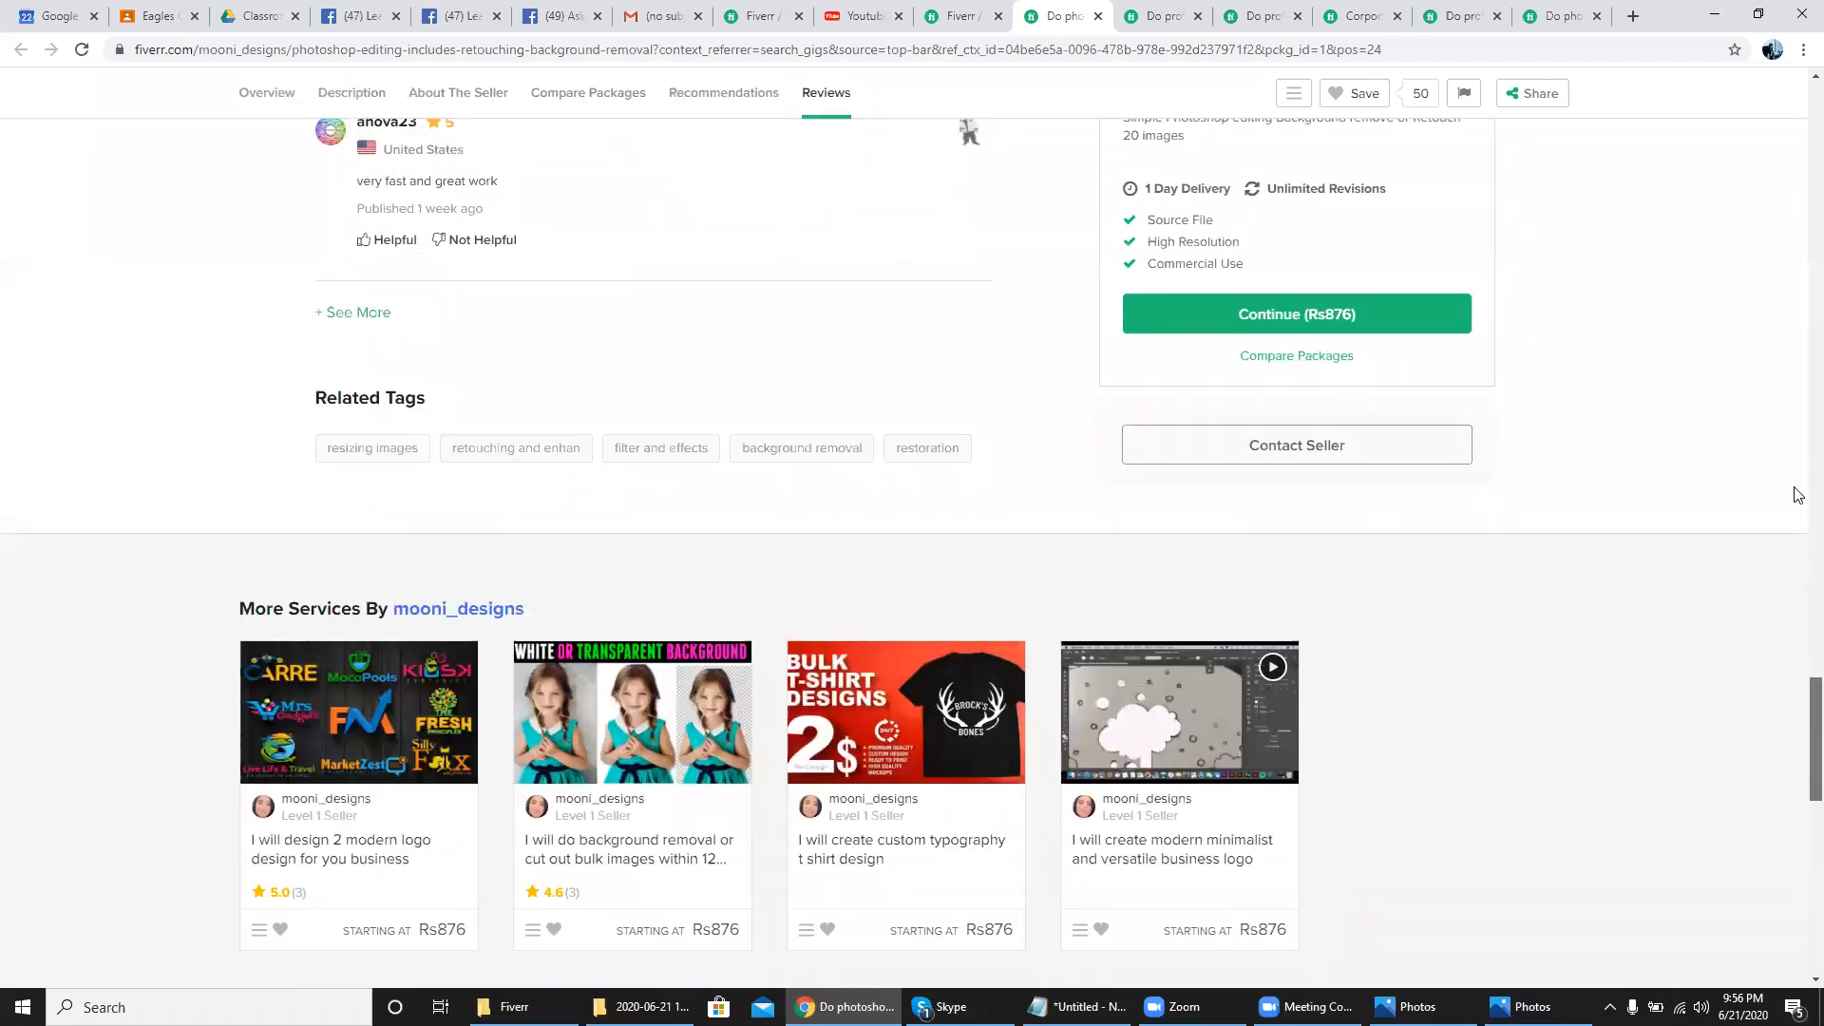
pyautogui.scroll(-3, 1796, 408)
pyautogui.scroll(20, 1795, 408)
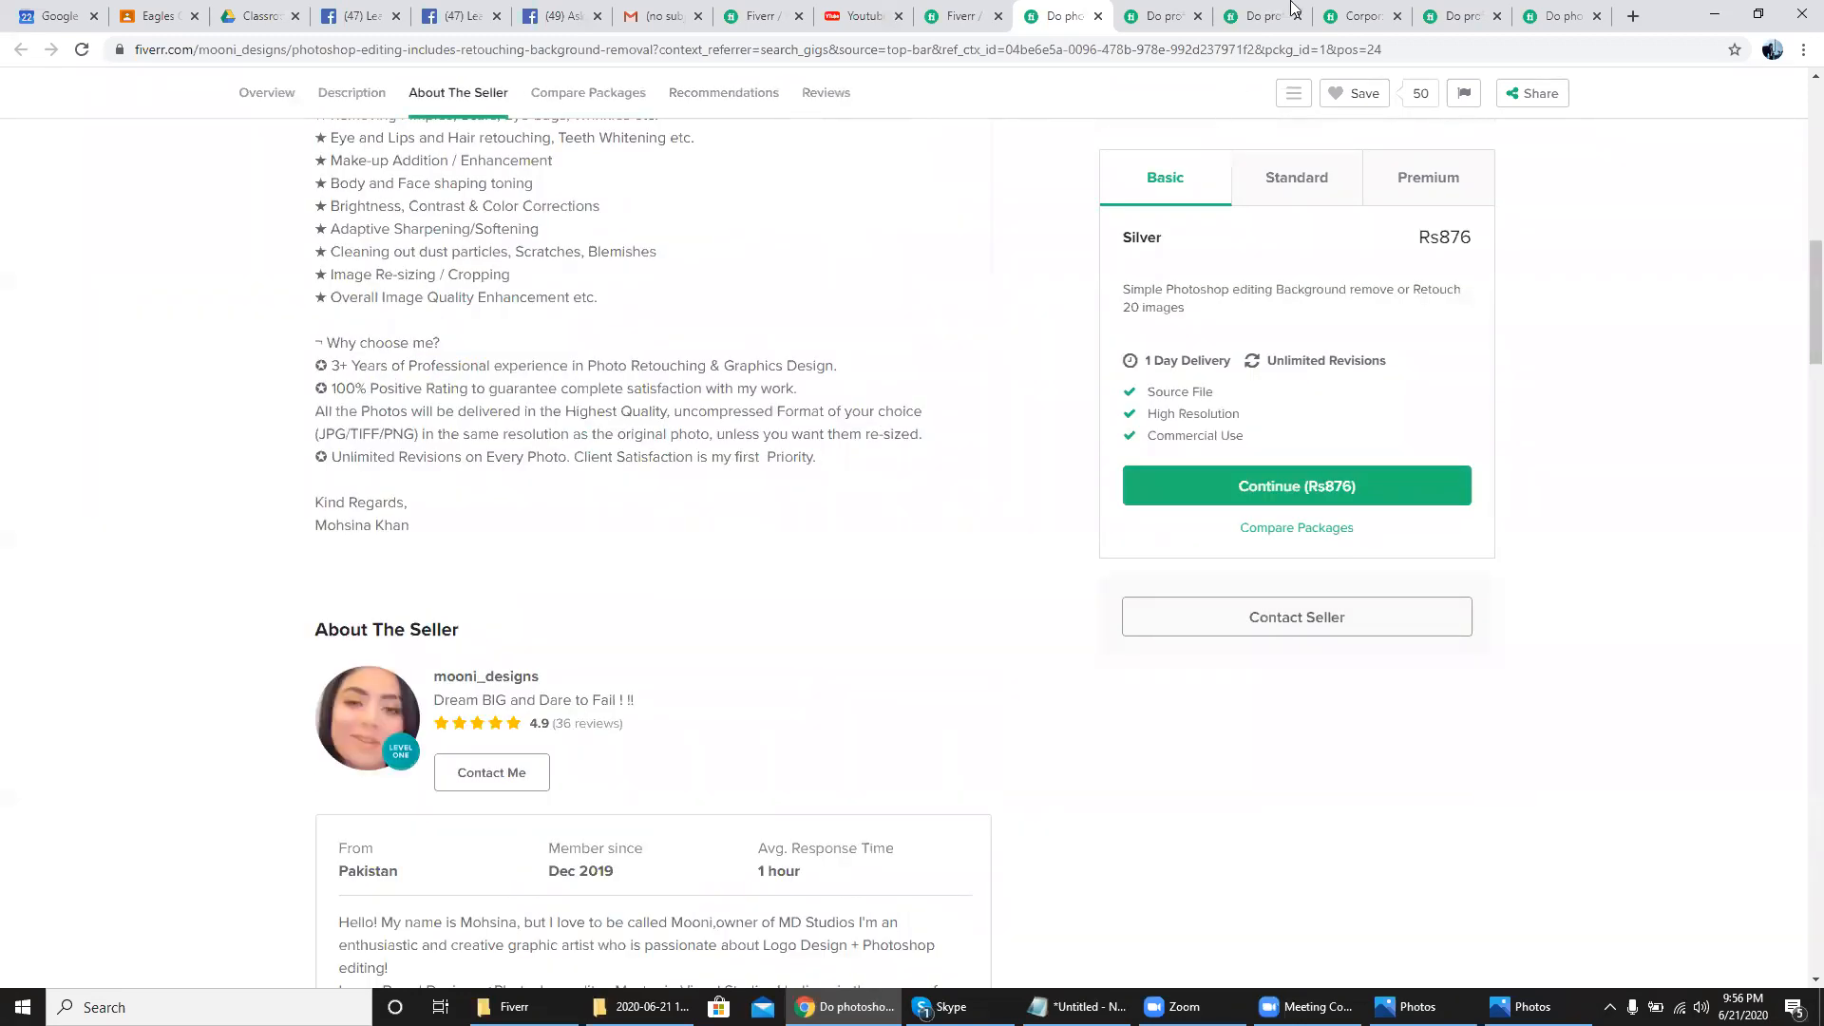
# Step: Examine the "Premium Photoshop Editing" gig's description, and close it along with the next professional editing and corporate headshot gigs
pyautogui.click(1164, 16)
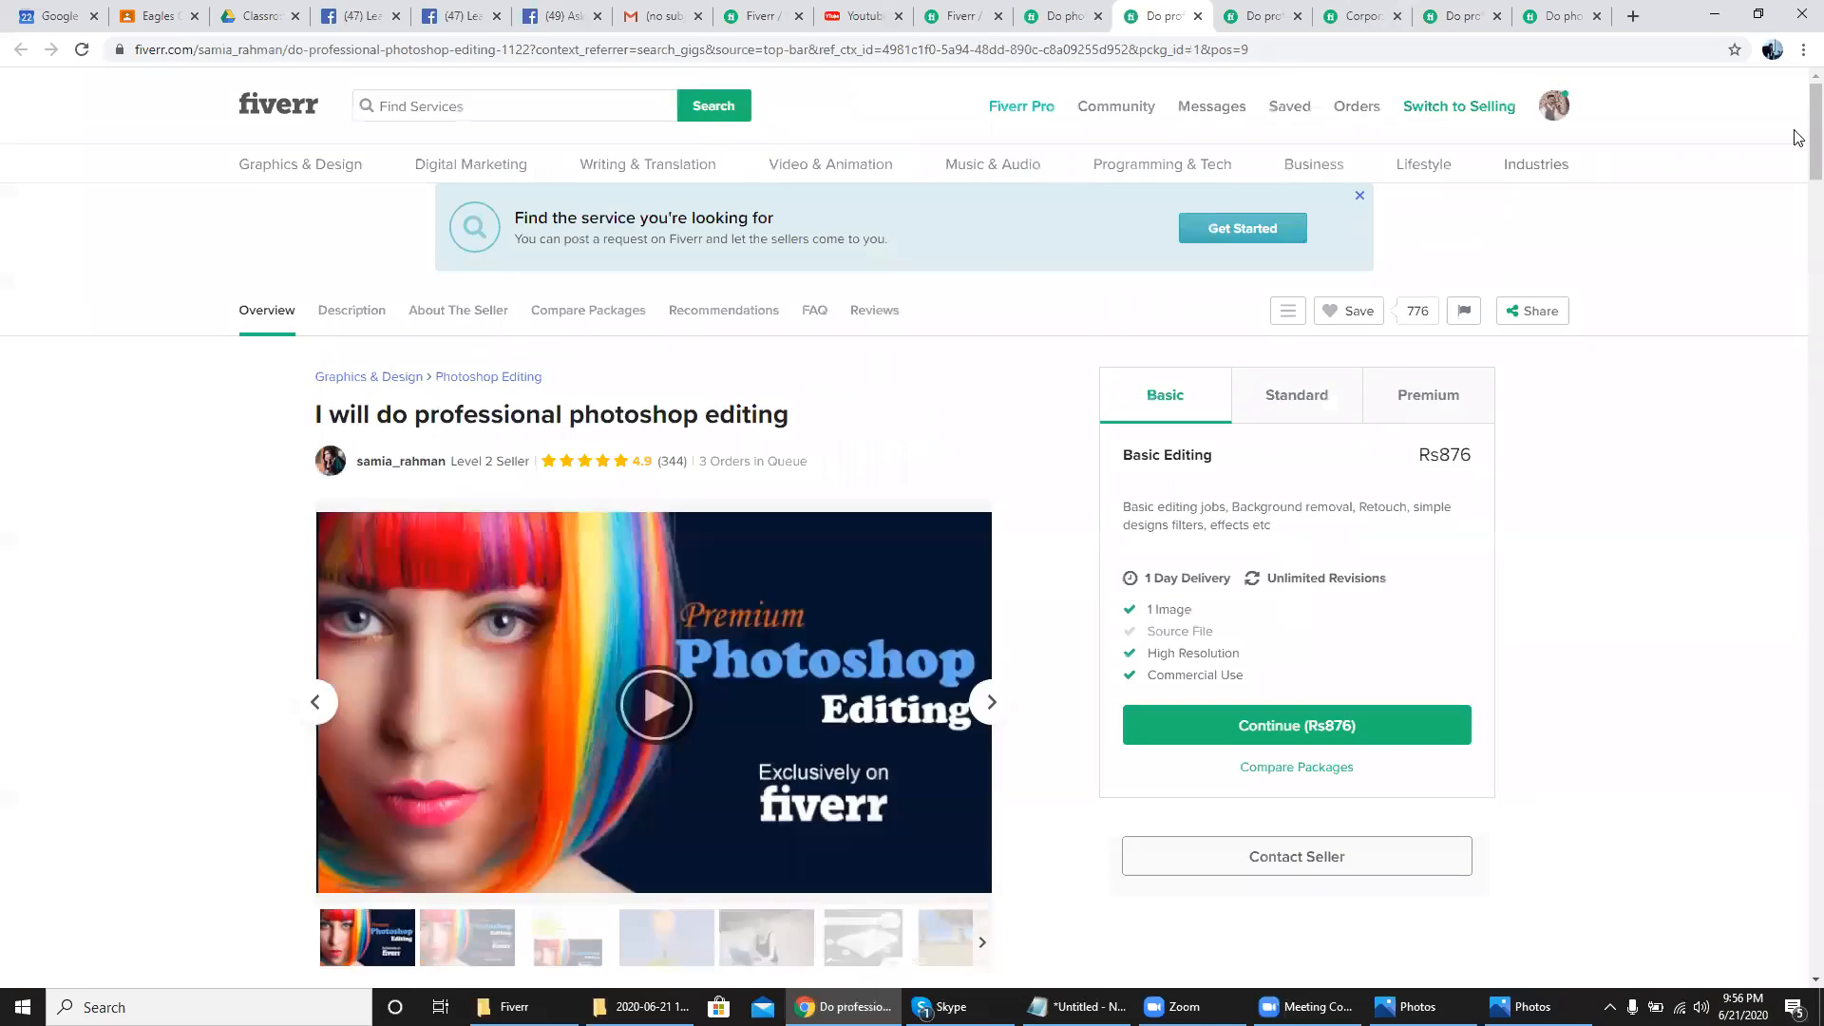
pyautogui.scroll(-15, 1801, 226)
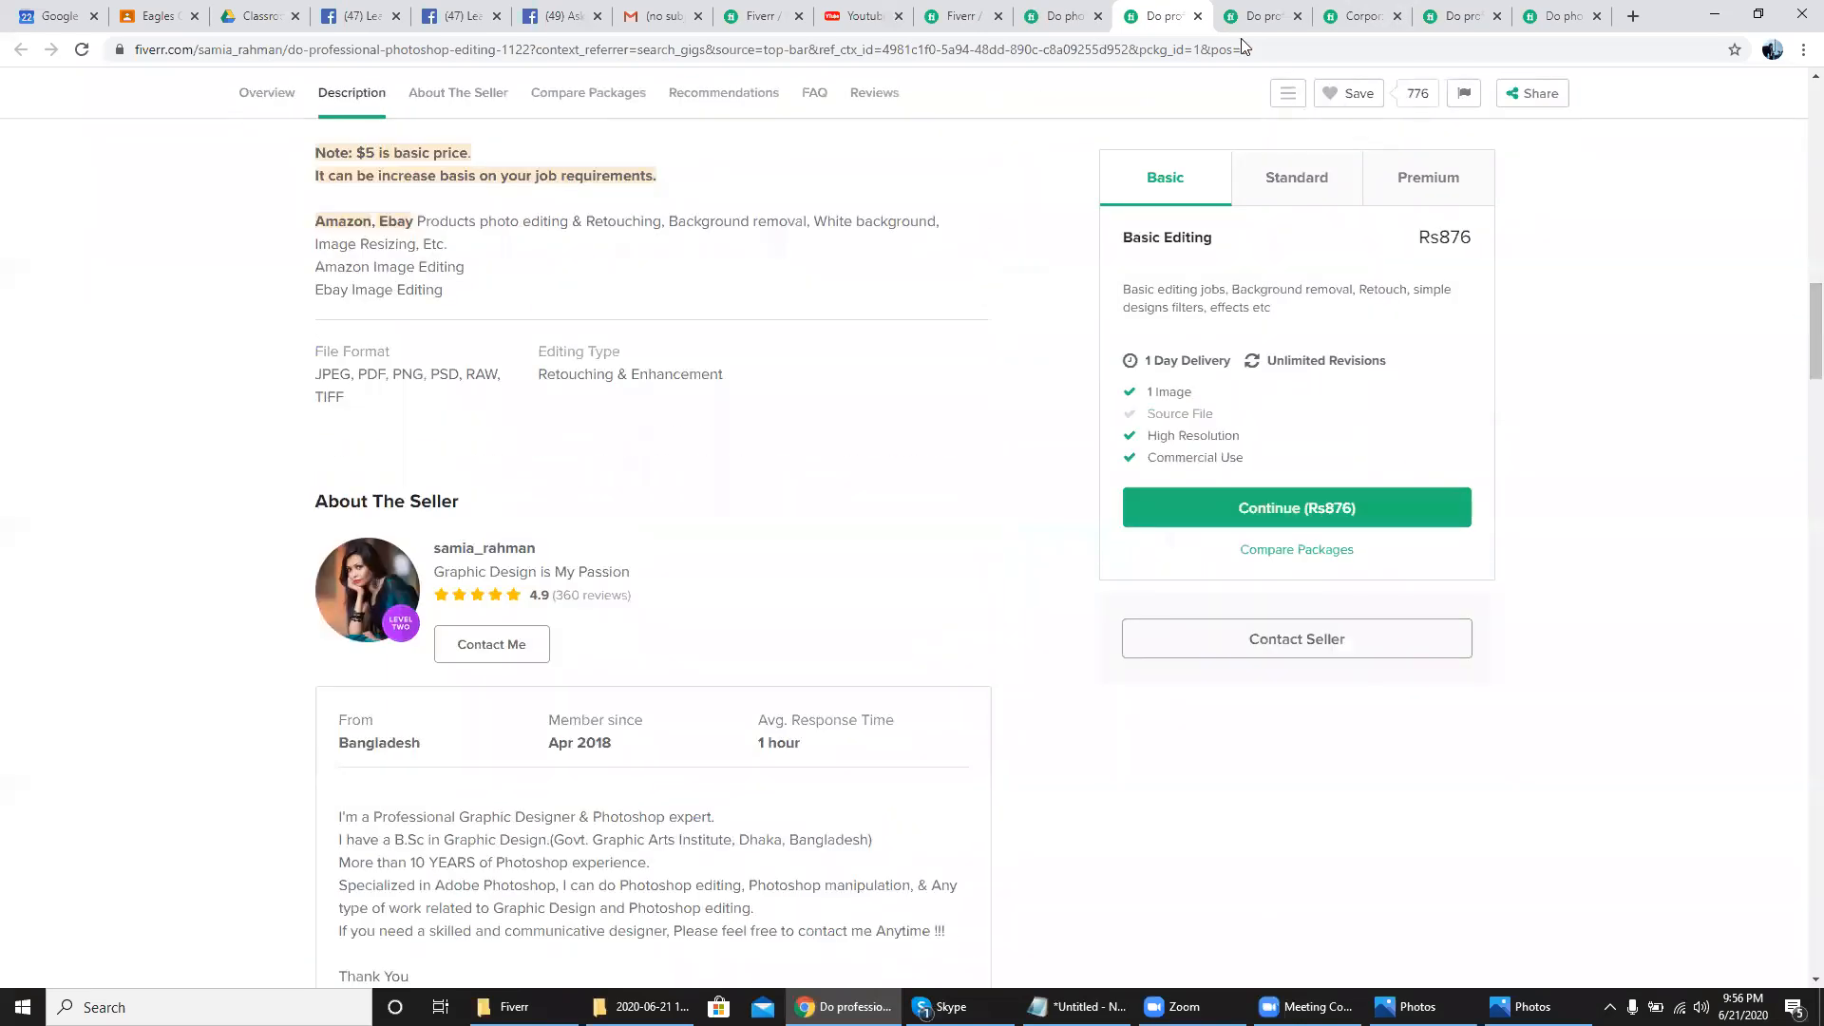
pyautogui.click(1200, 19)
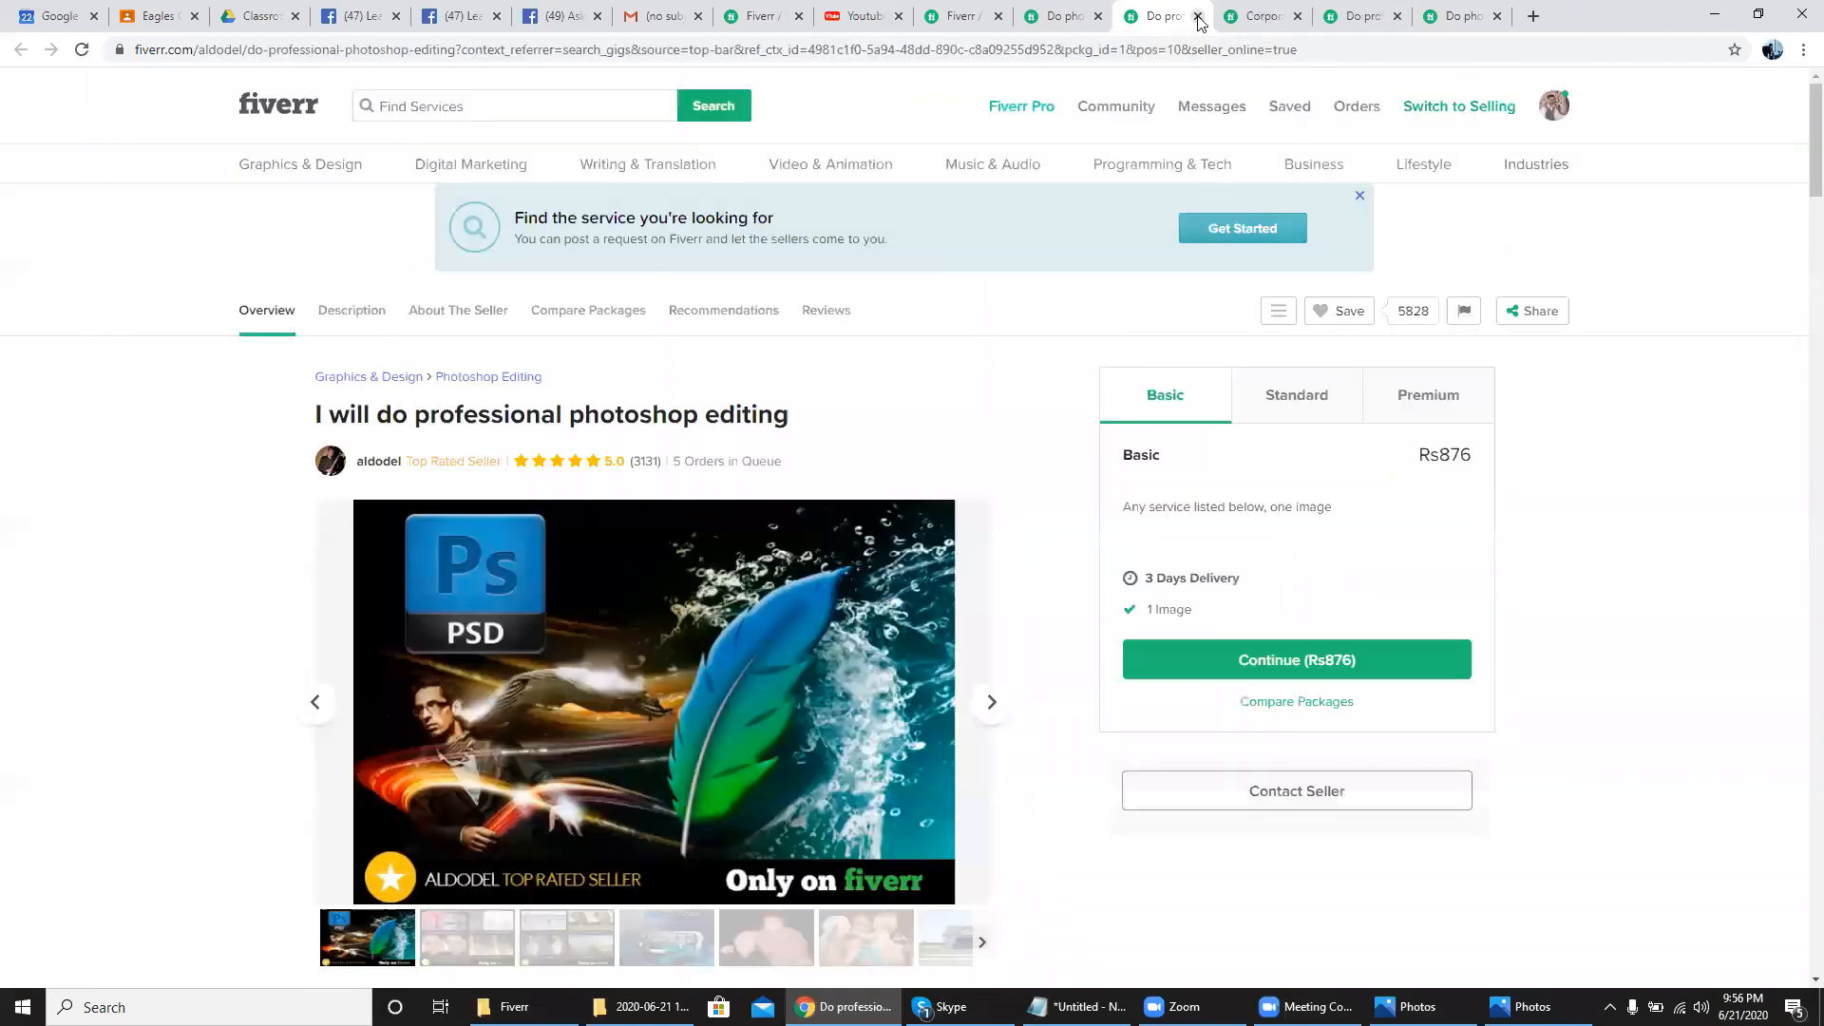
pyautogui.click(1198, 17)
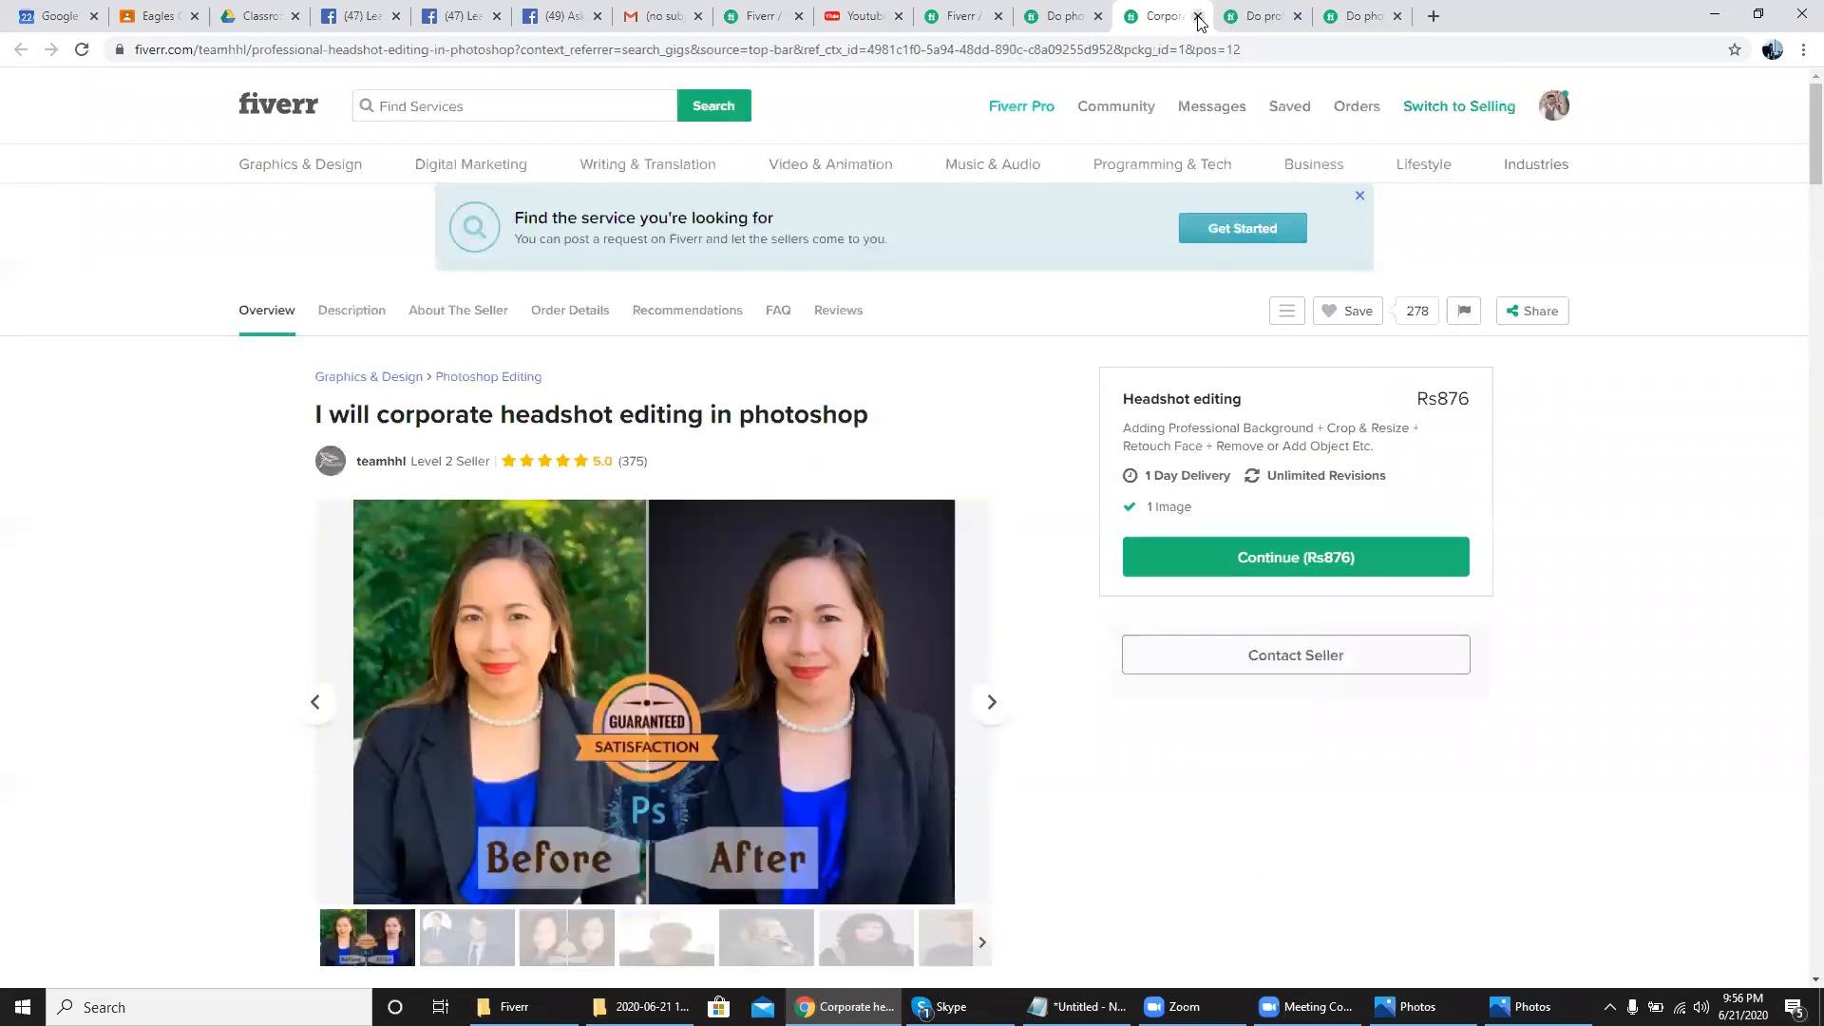
pyautogui.click(1198, 17)
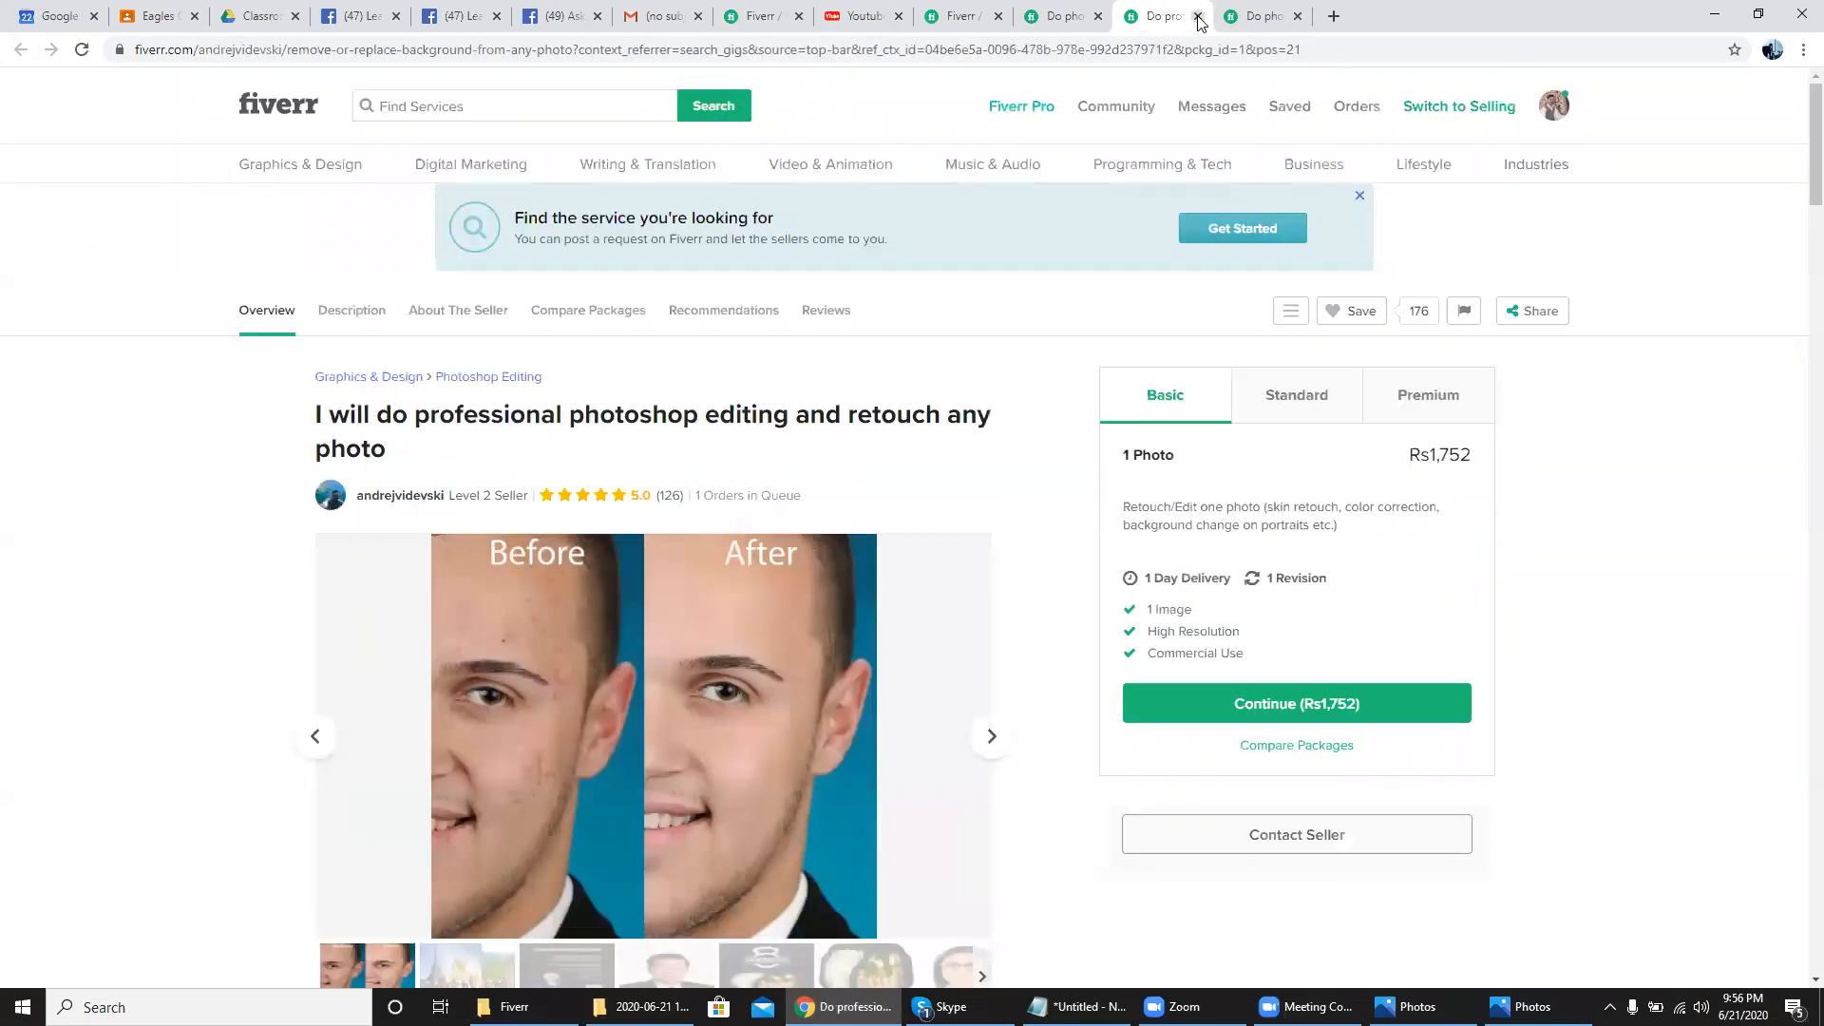
# Step: Close the "professional photoshop editing and retouch any photo" gig and return to the photoshop editing search results
pyautogui.click(1198, 17)
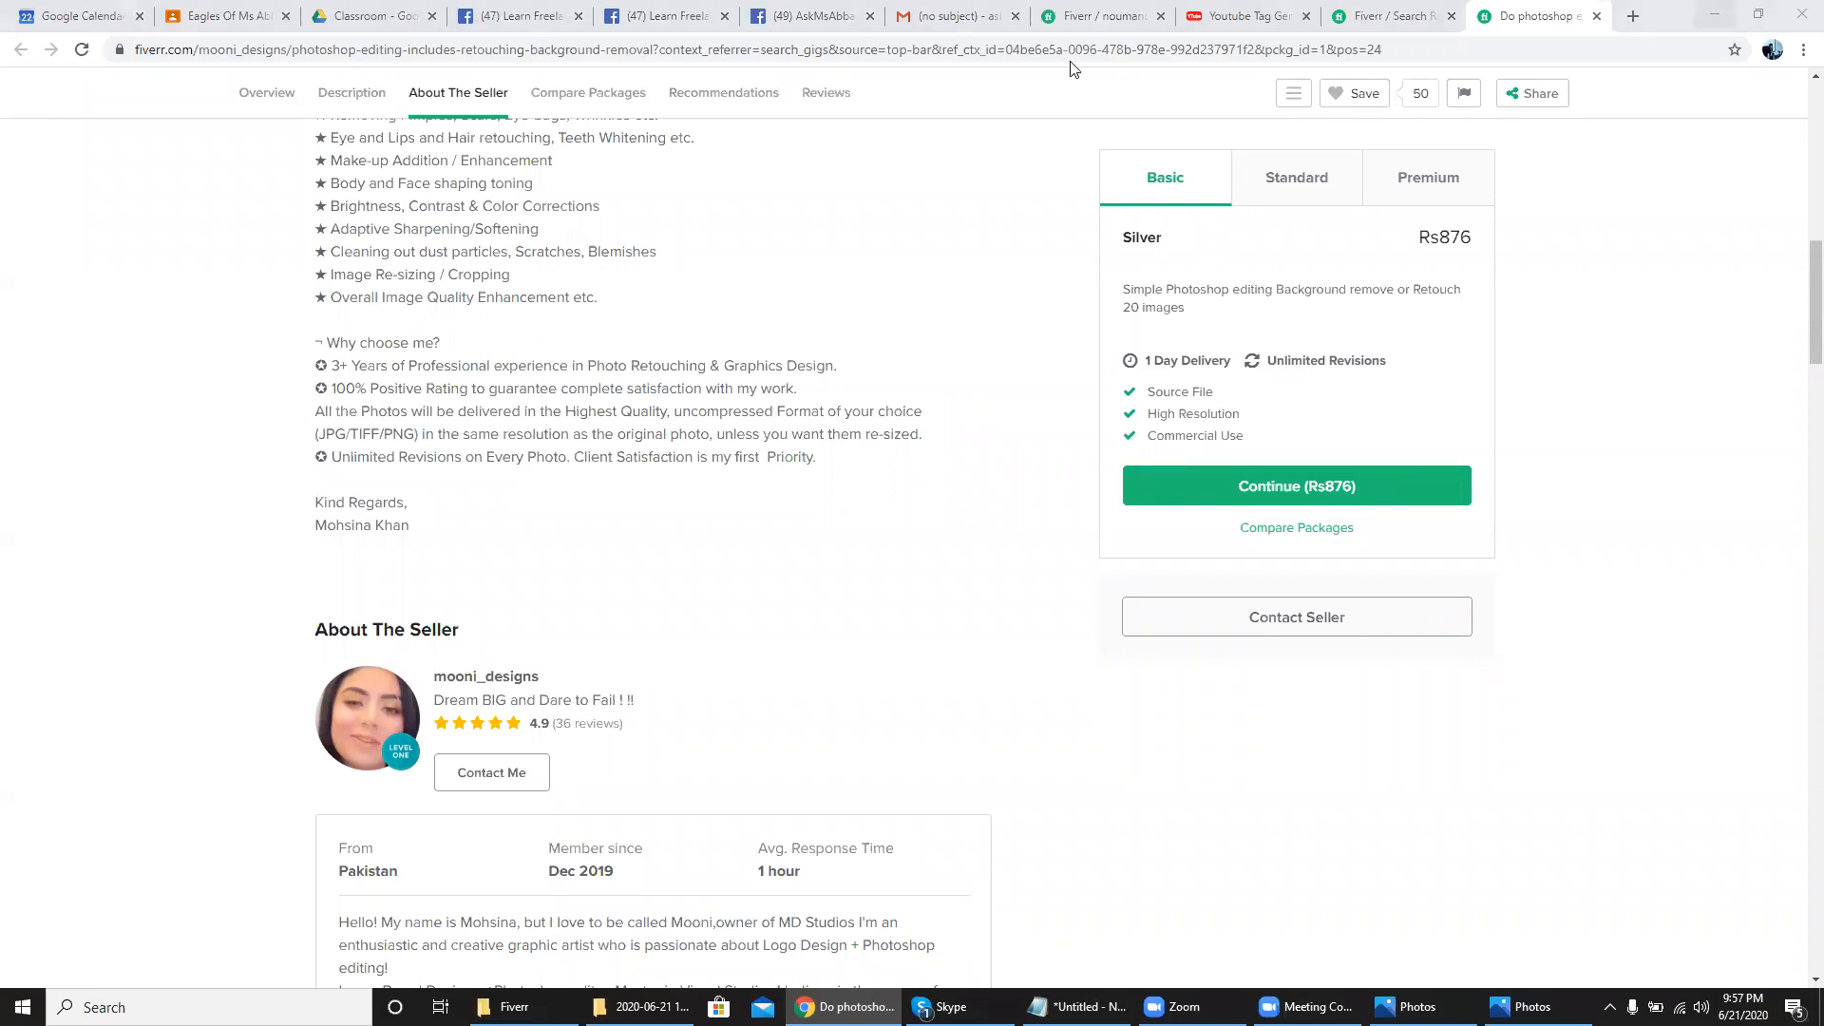
pyautogui.moveTo(1812, 255); pyautogui.dragTo(1812, 102)
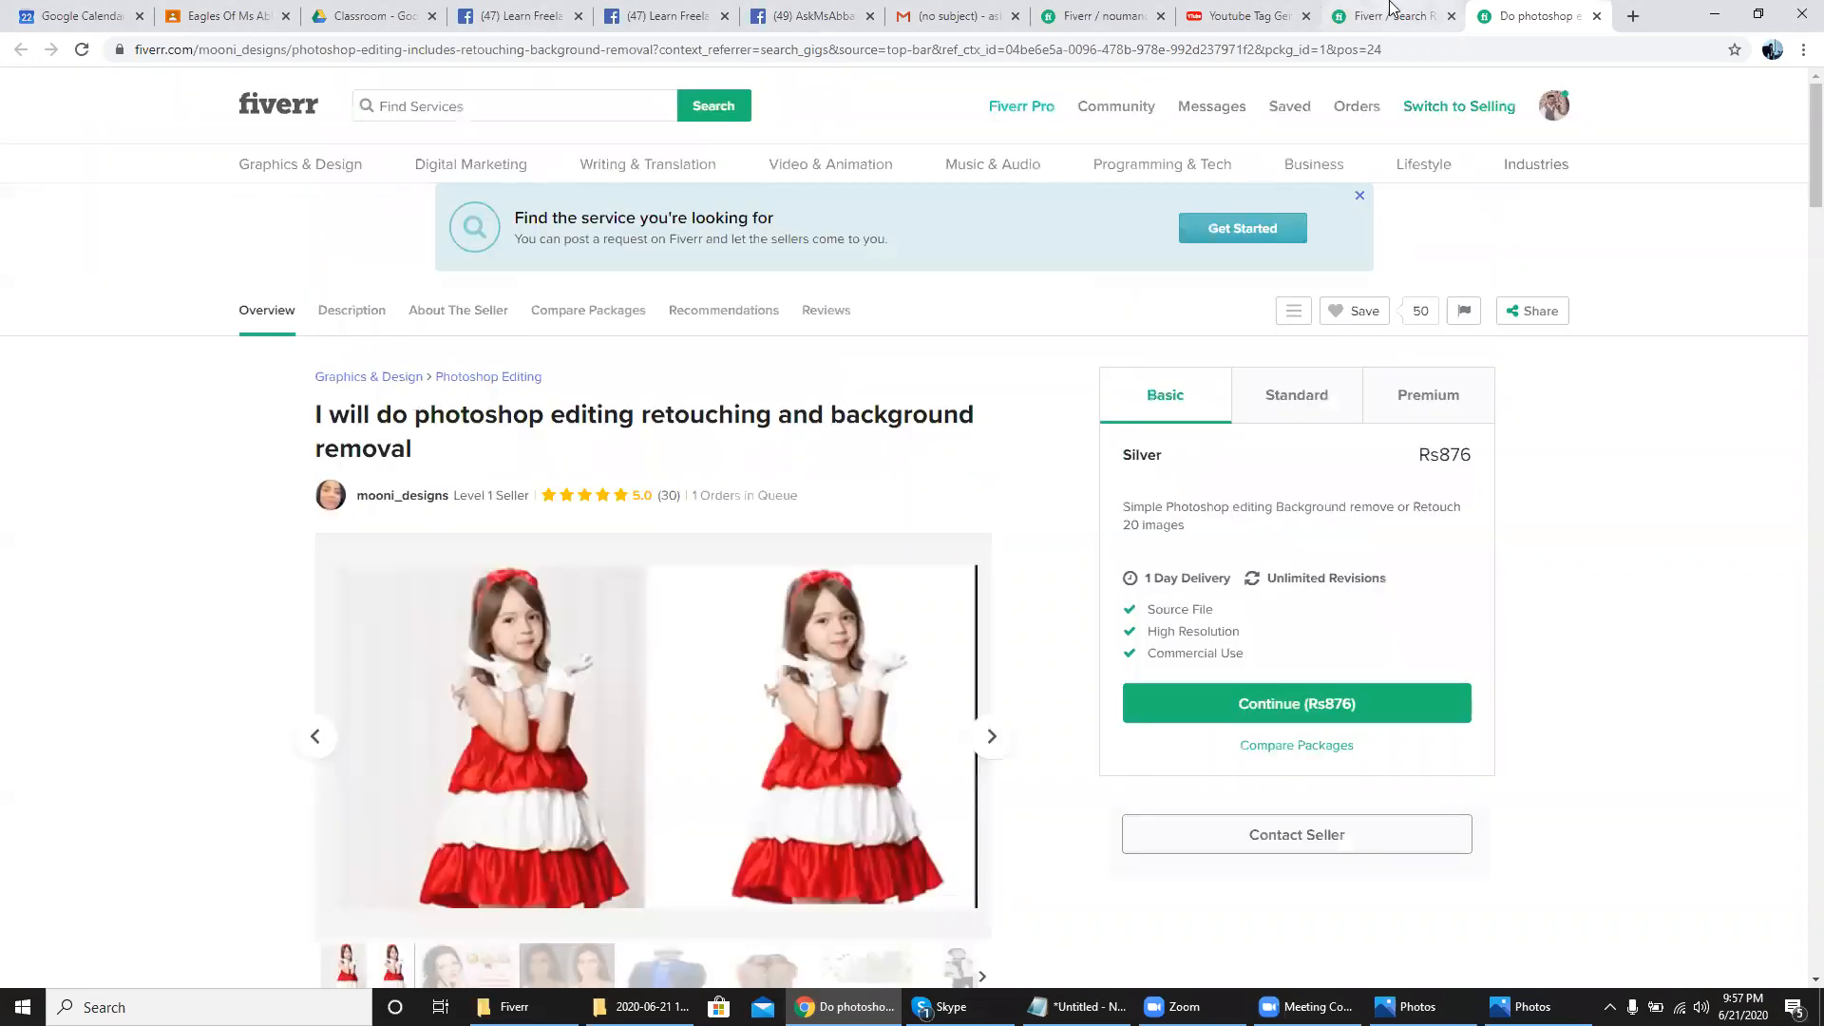
pyautogui.click(1395, 12)
pyautogui.scroll(20, 1799, 283)
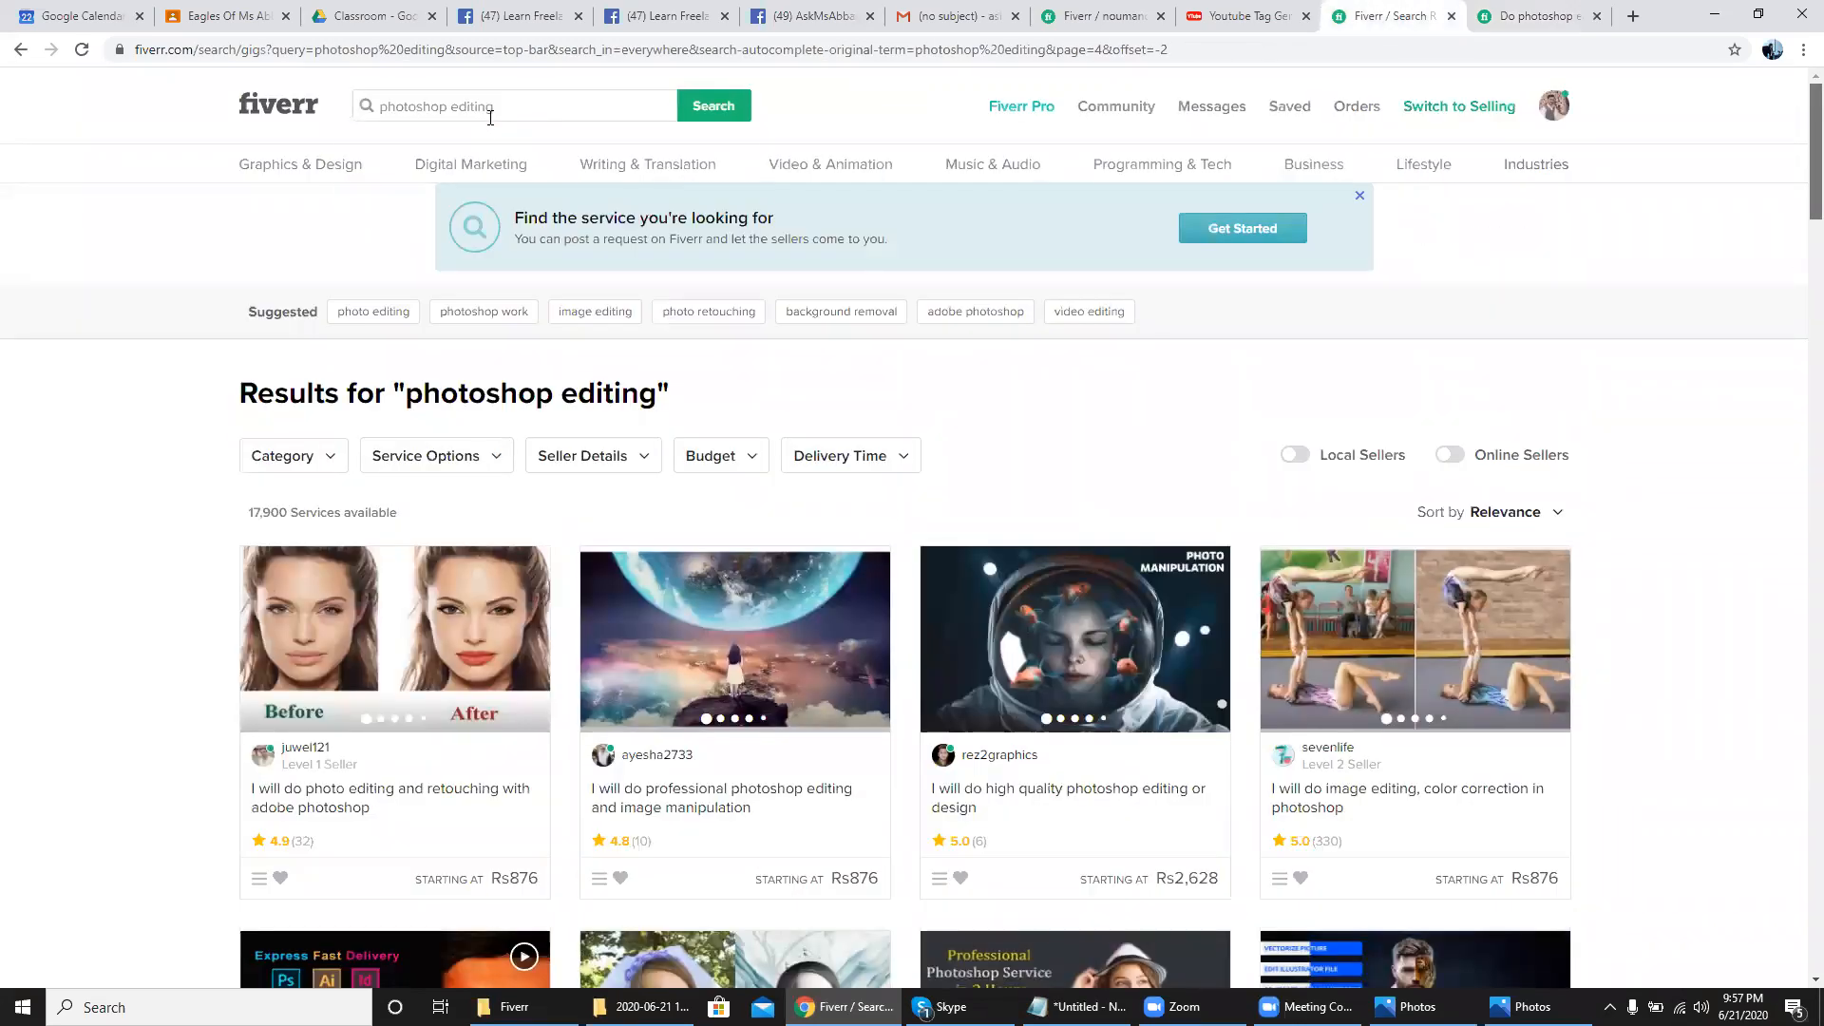
# Step: Search the services for "slideshow design" in place of the photoshop editing search
pyautogui.doubleClick(490, 118)
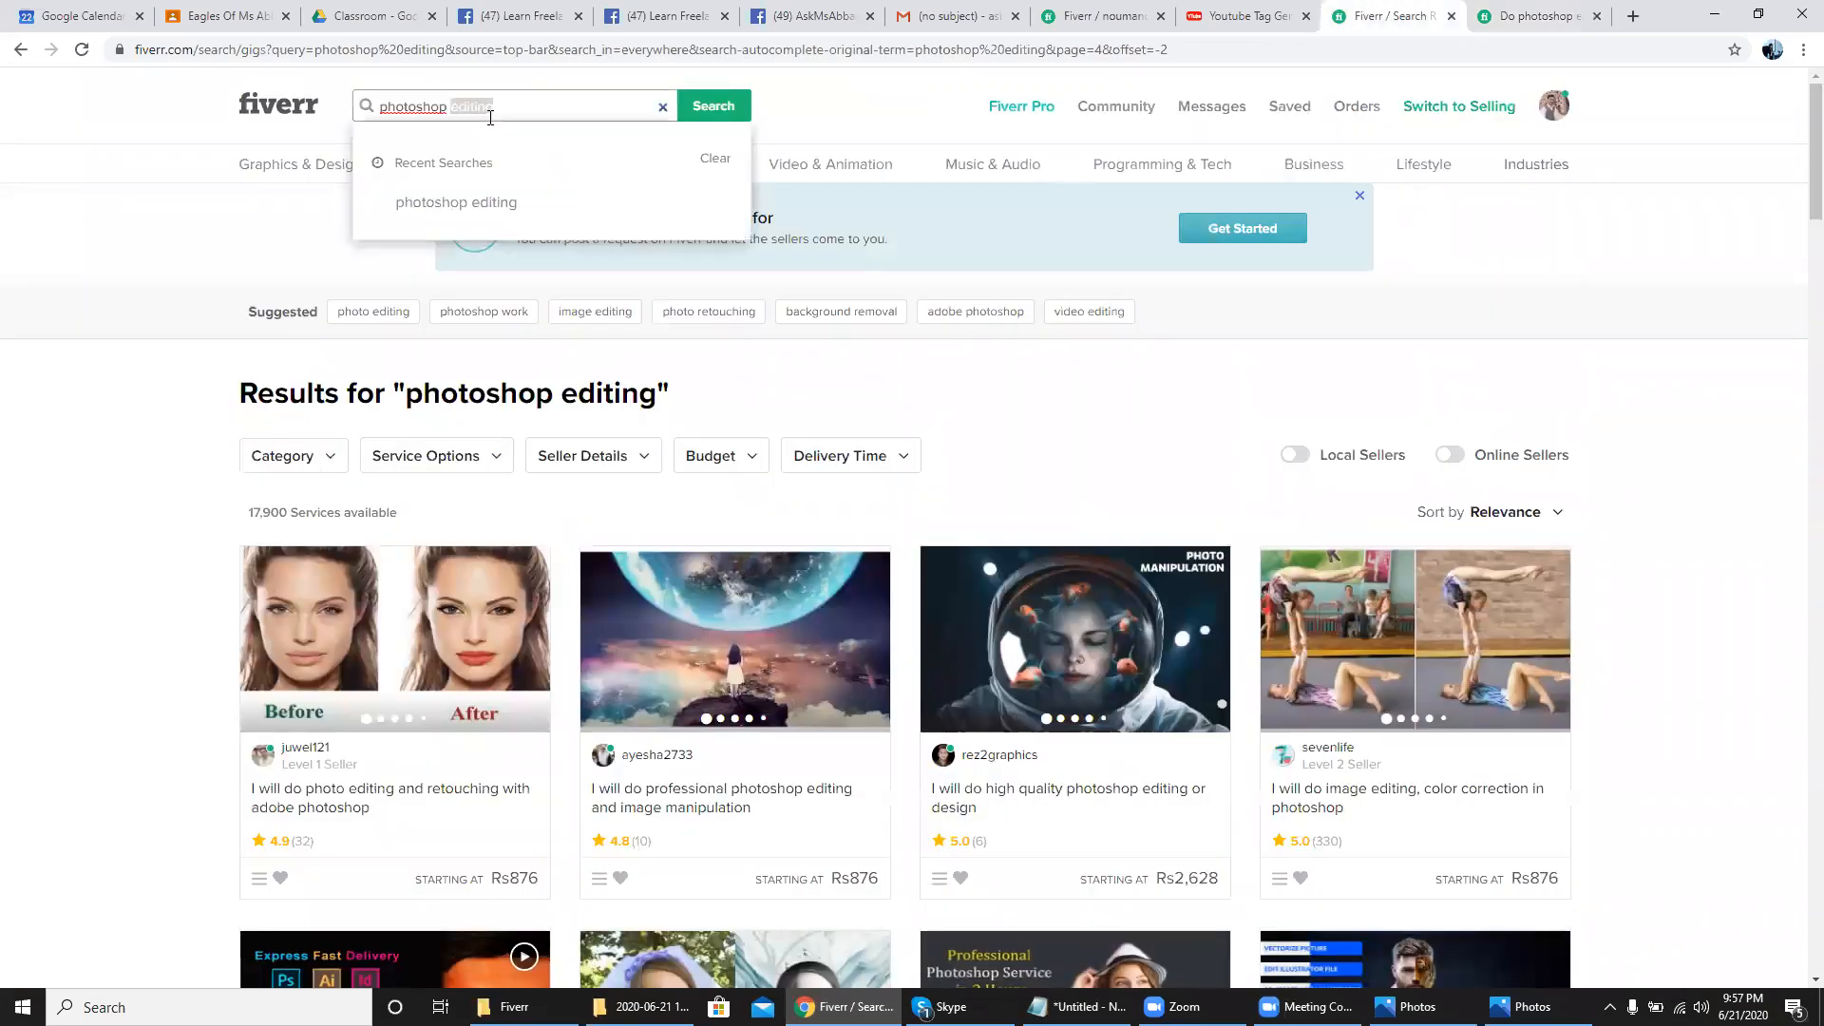
pyautogui.hotkey('ctrl', 'a')
pyautogui.write('slil')
pyautogui.write('deshow desig')
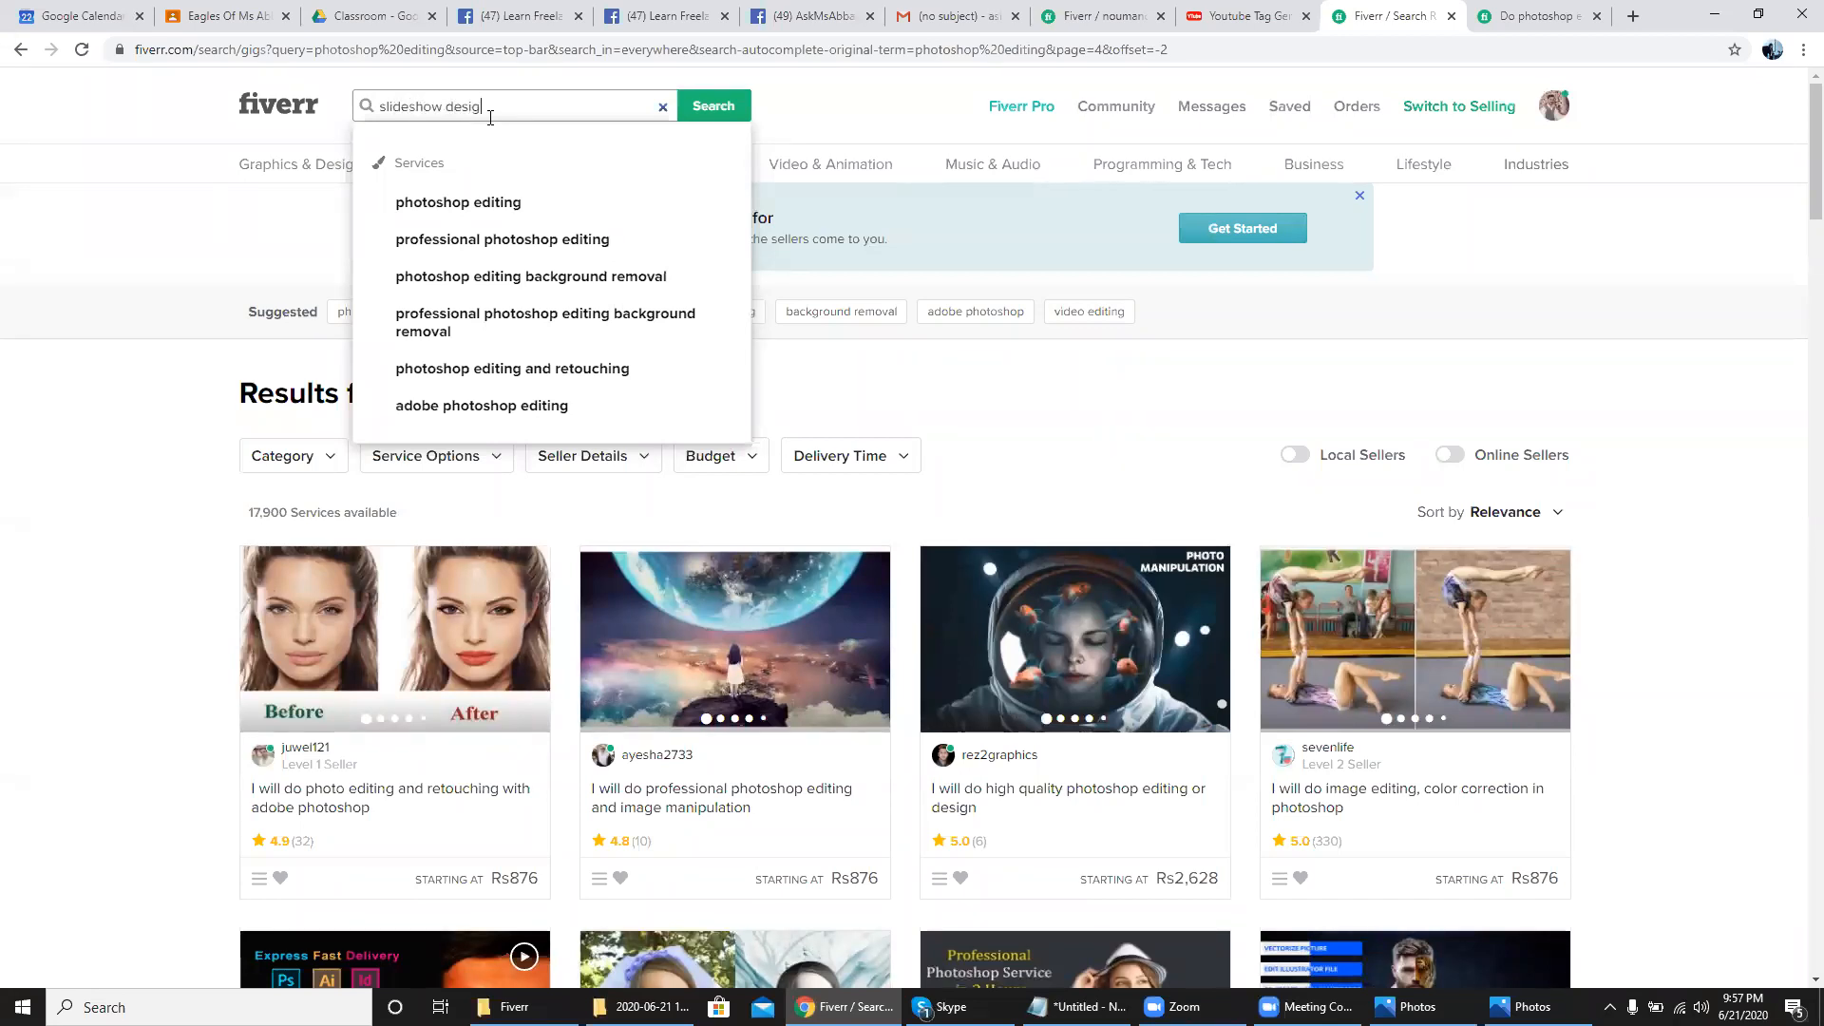
pyautogui.write('n')
pyautogui.press('Return')
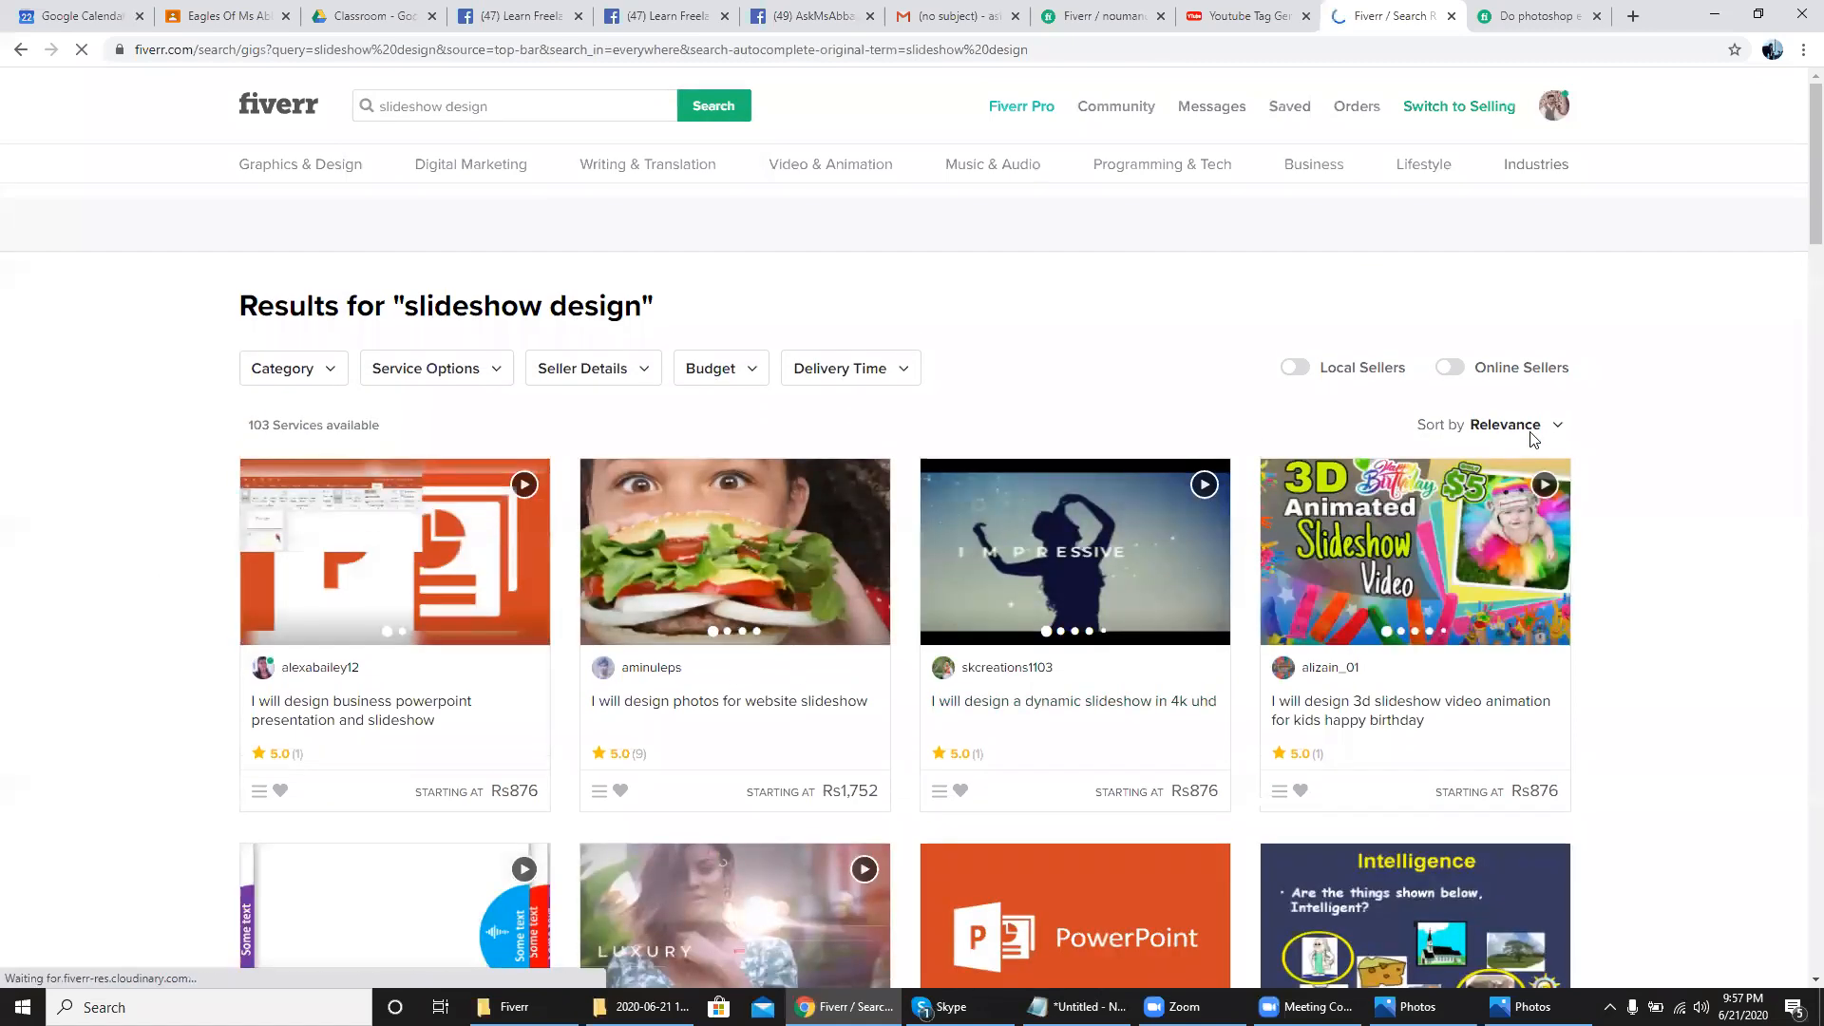
# Step: Sort the slideshow design results by Best Selling and open the first four gigs in separate tabs
pyautogui.click(1554, 517)
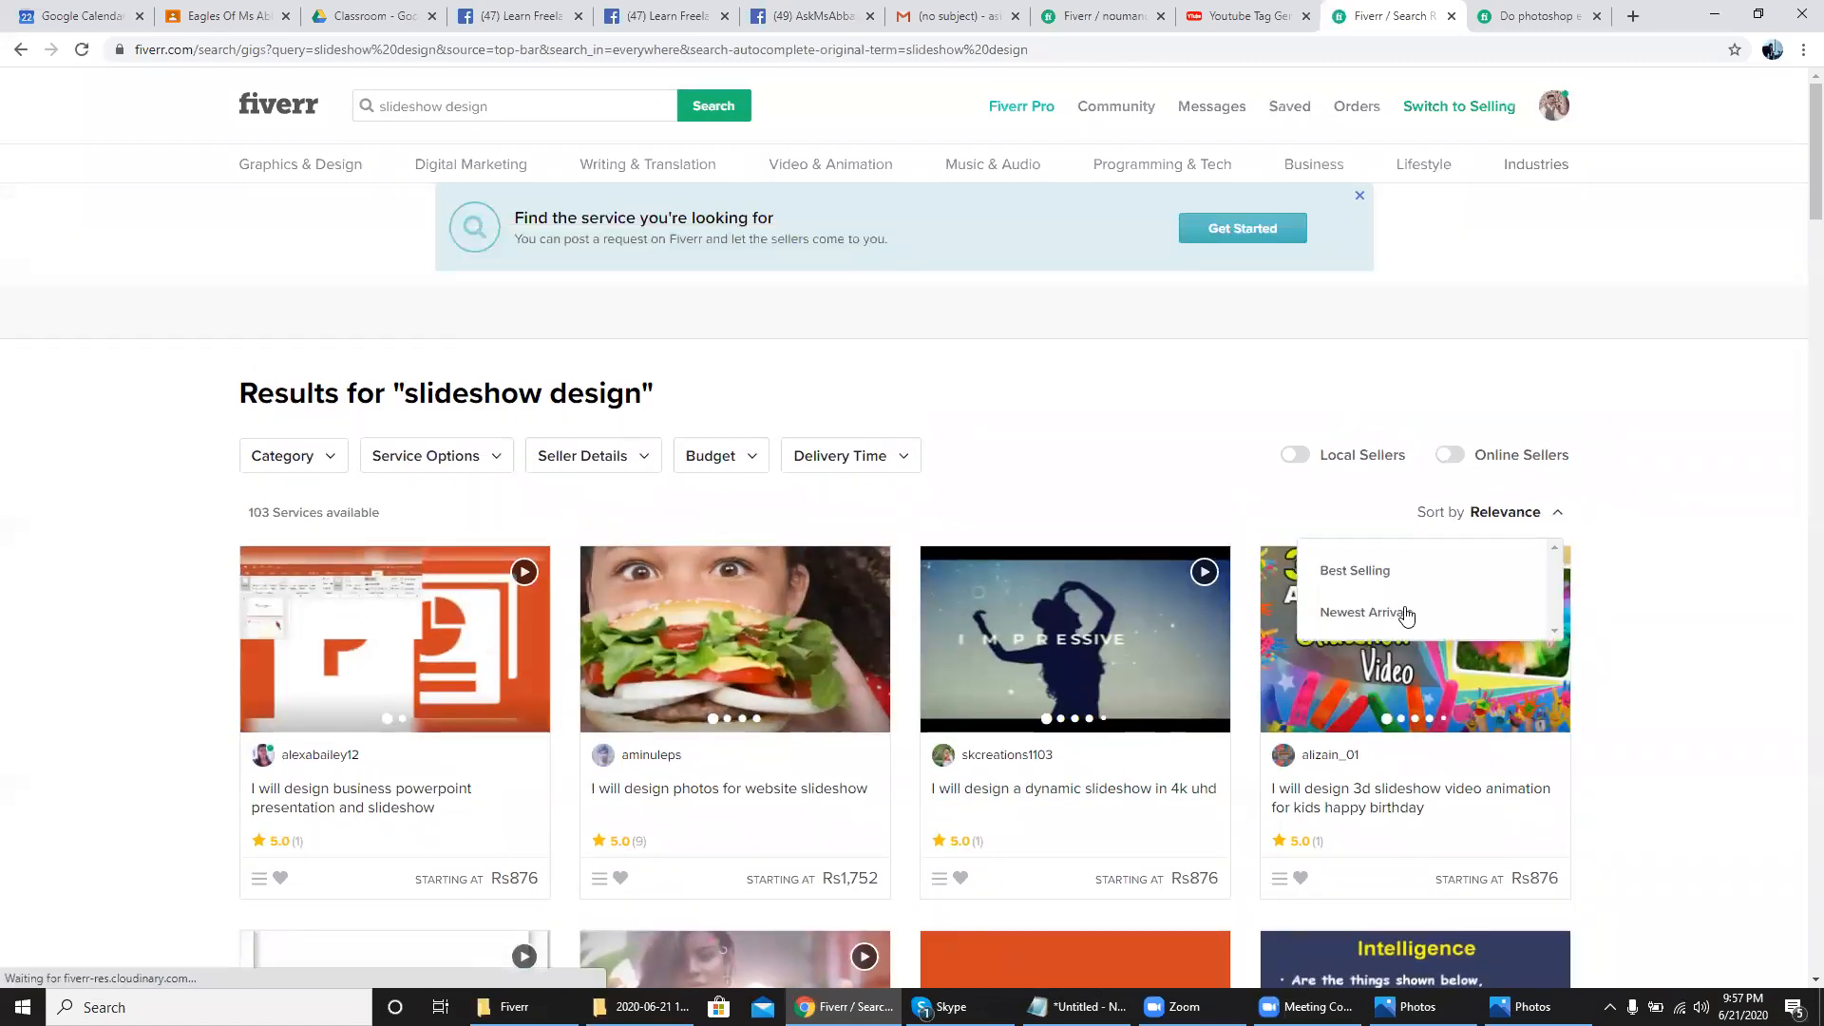
pyautogui.click(1394, 570)
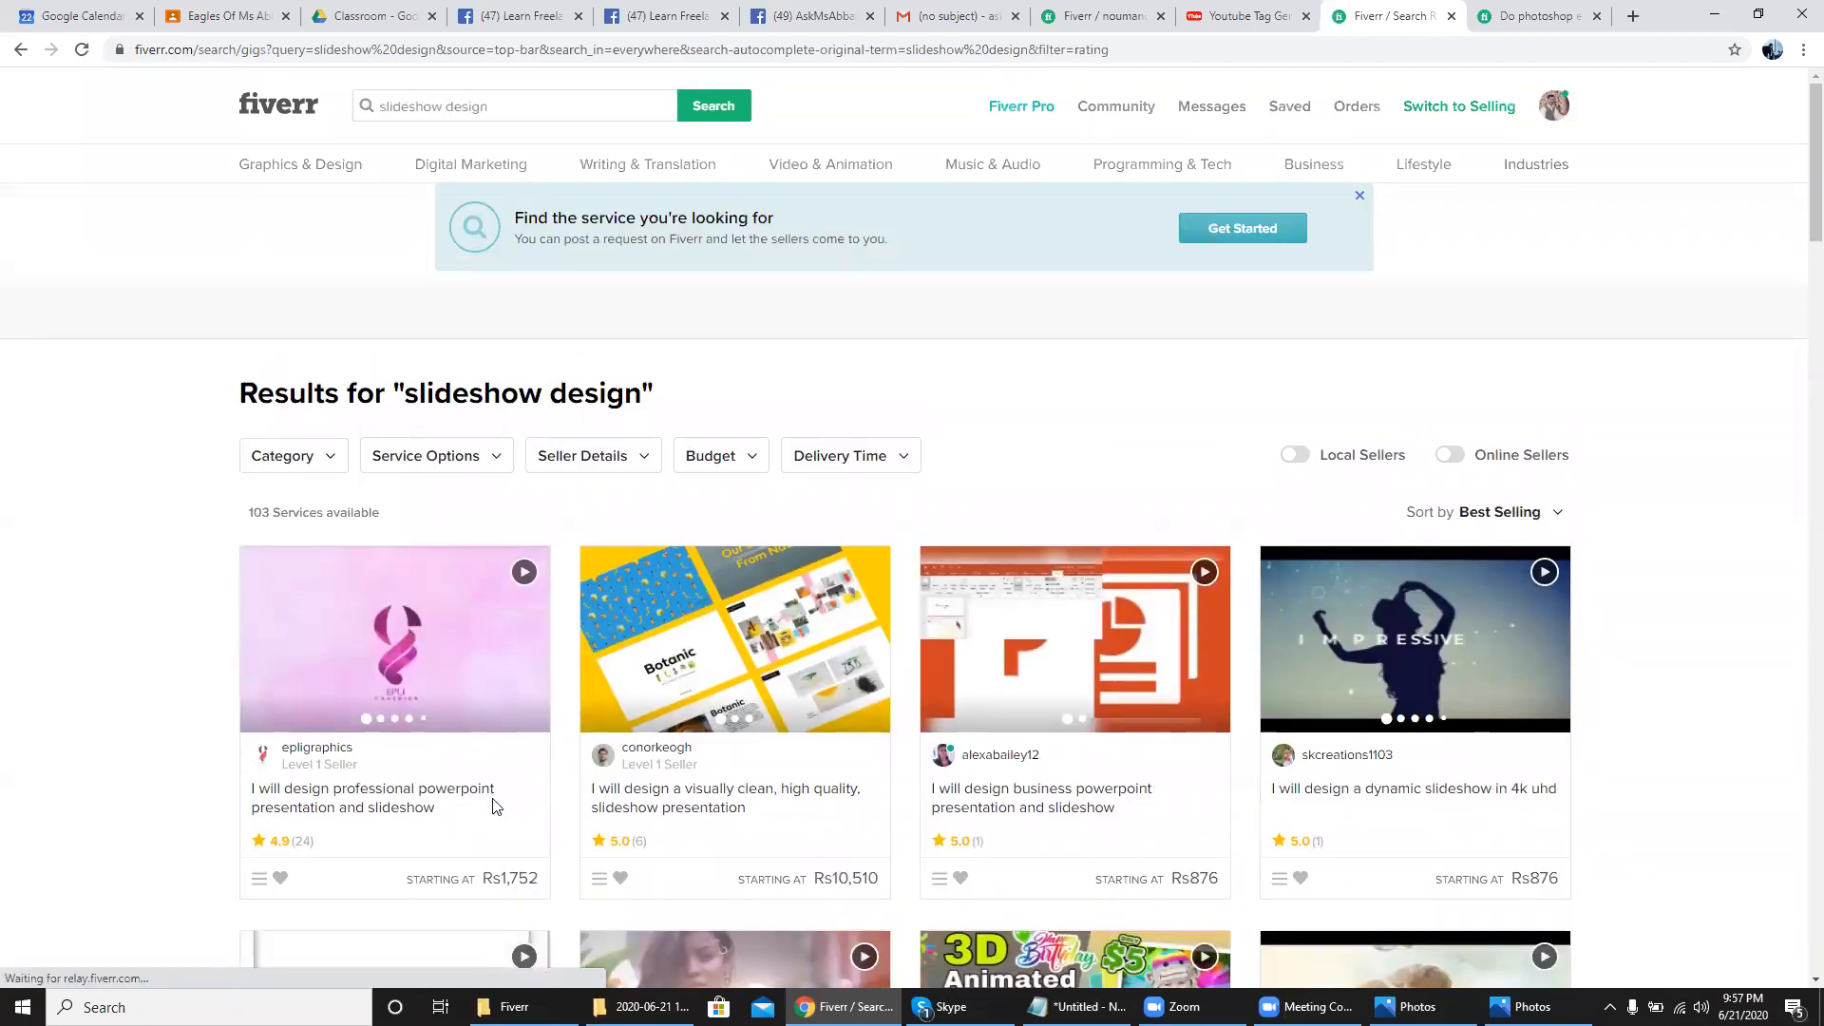
pyautogui.middleClick(445, 792)
pyautogui.middleClick(815, 801)
pyautogui.middleClick(977, 801)
pyautogui.middleClick(1375, 789)
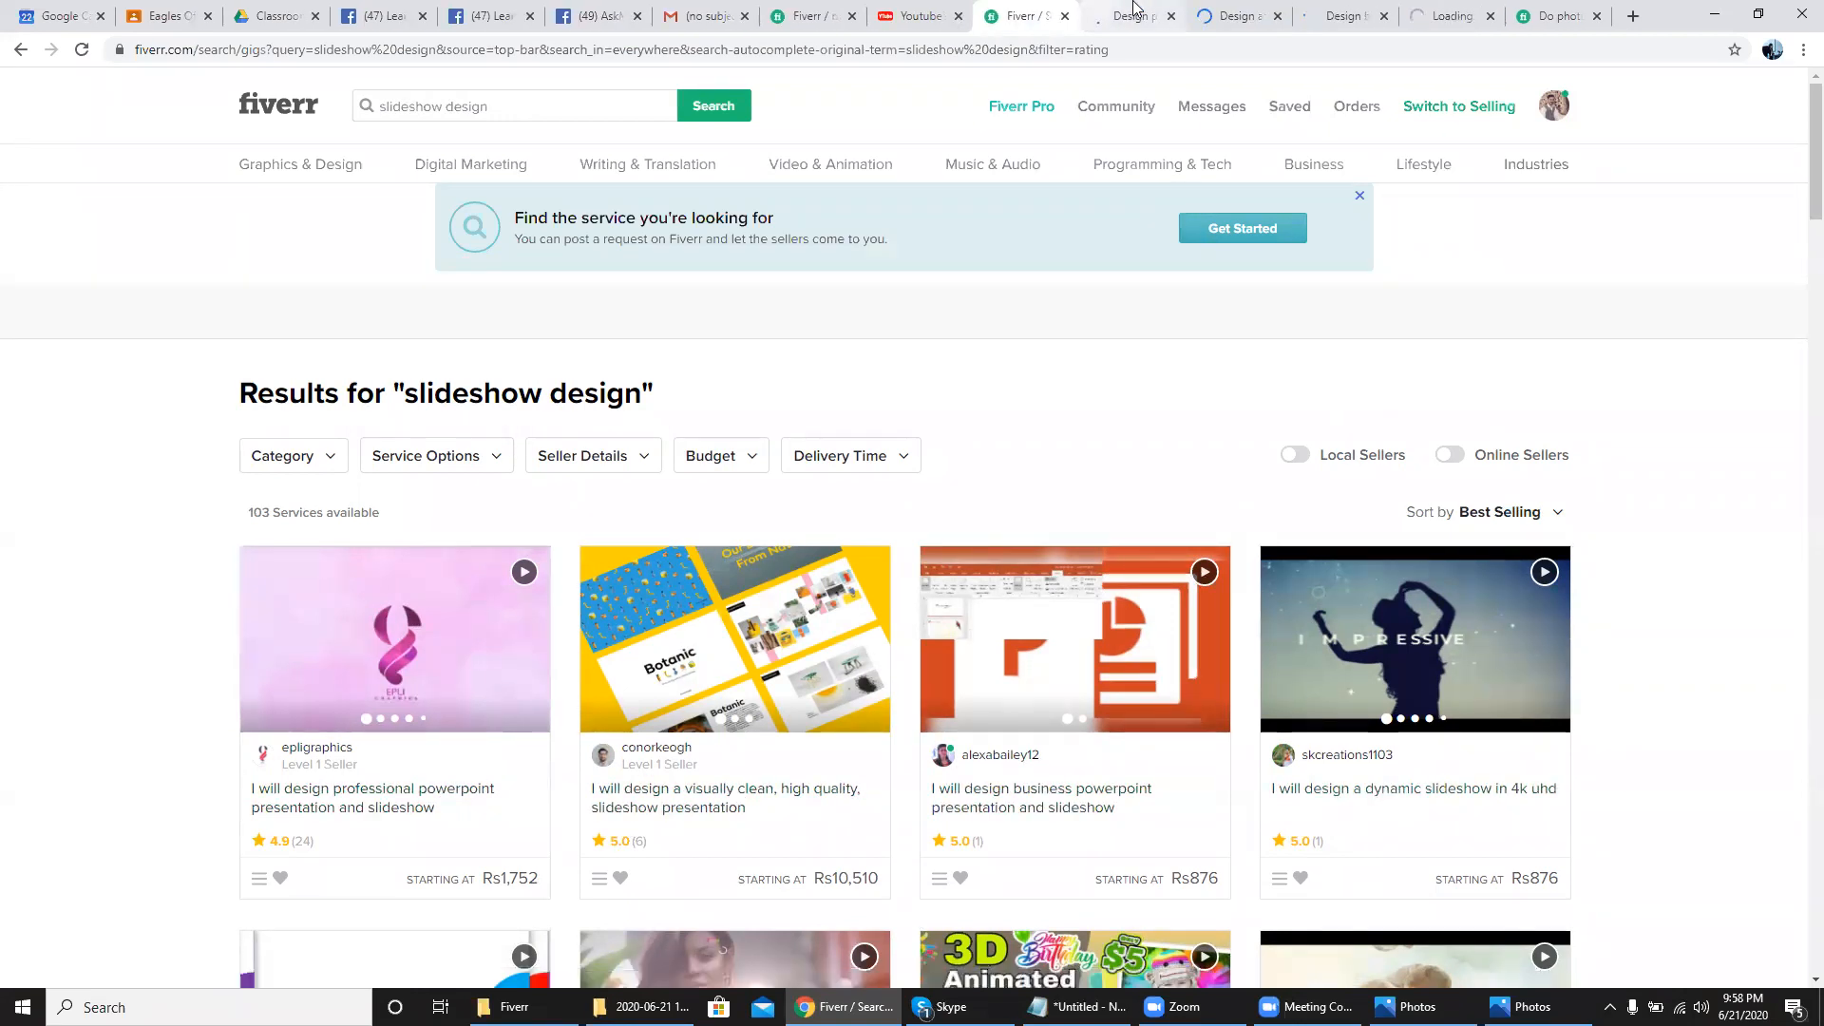
# Step: Look through the descriptions and seller details of the professional PowerPoint and visually clean slideshow gigs, and view the business PowerPoint gig
pyautogui.click(1095, 13)
pyautogui.scroll(-2, 1795, 290)
pyautogui.scroll(-7, 1796, 290)
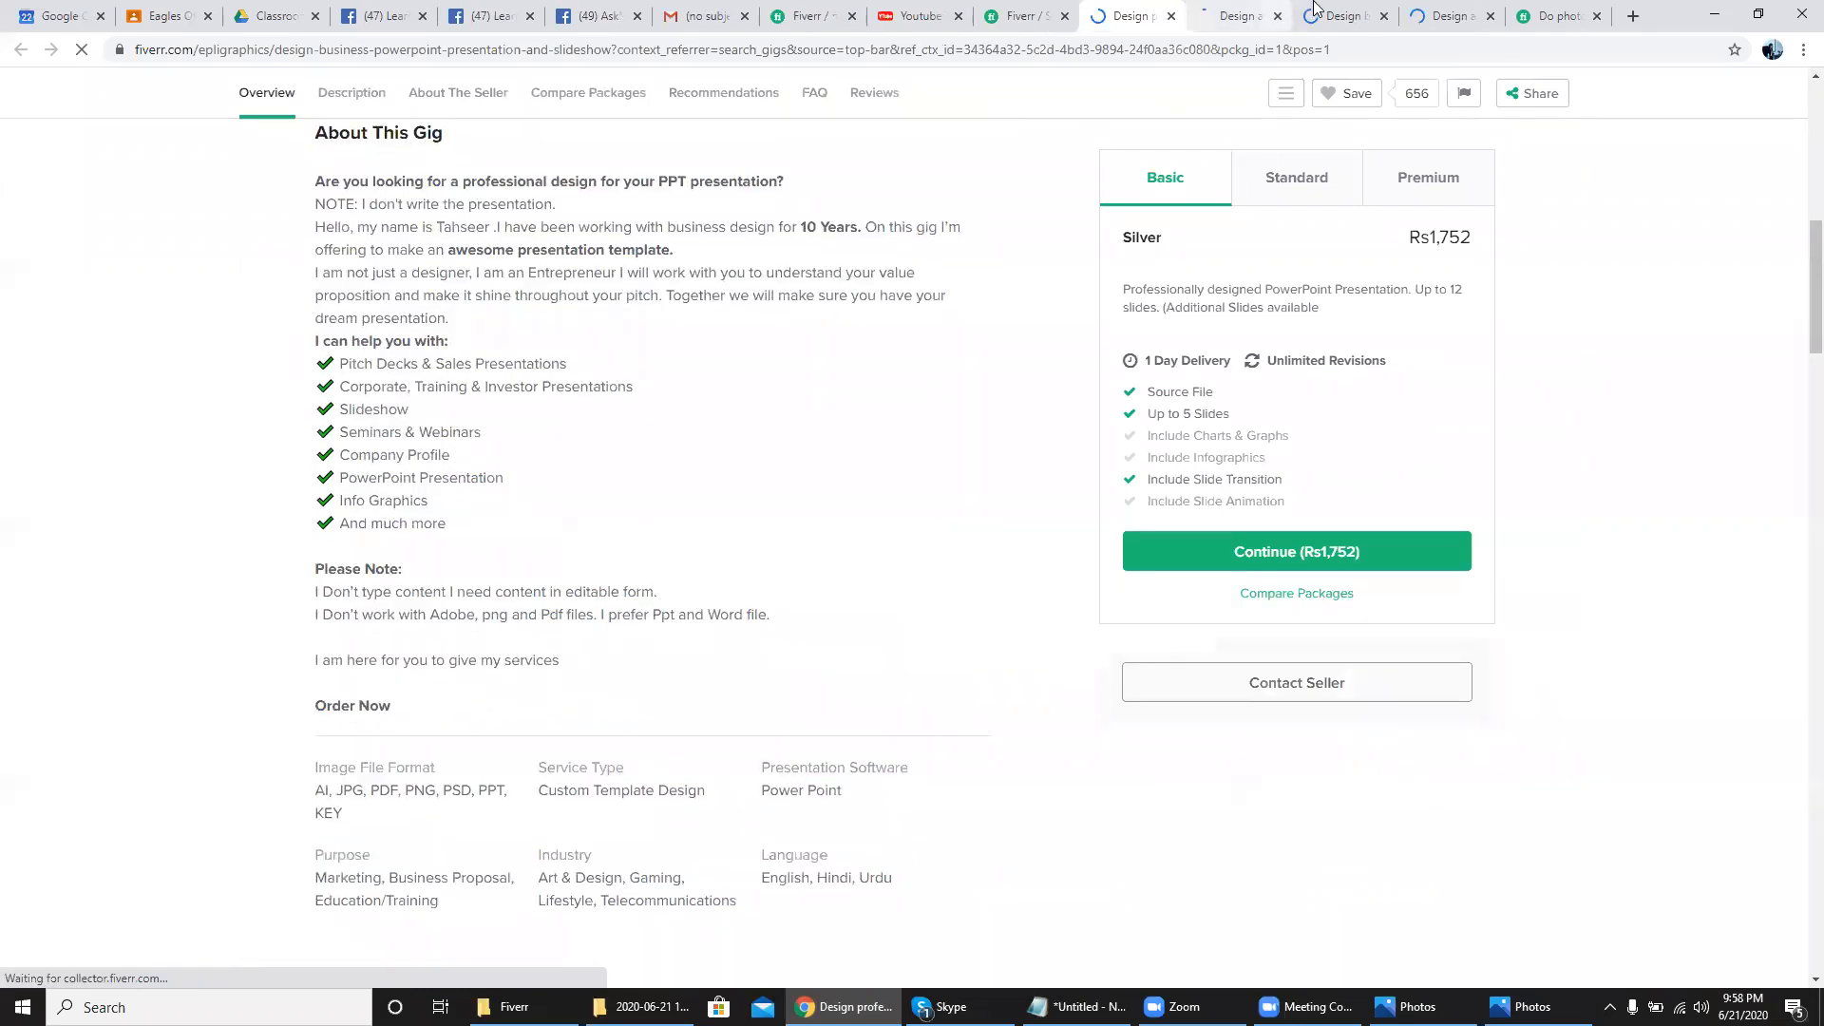
pyautogui.click(1235, 11)
pyautogui.scroll(-10, 1795, 348)
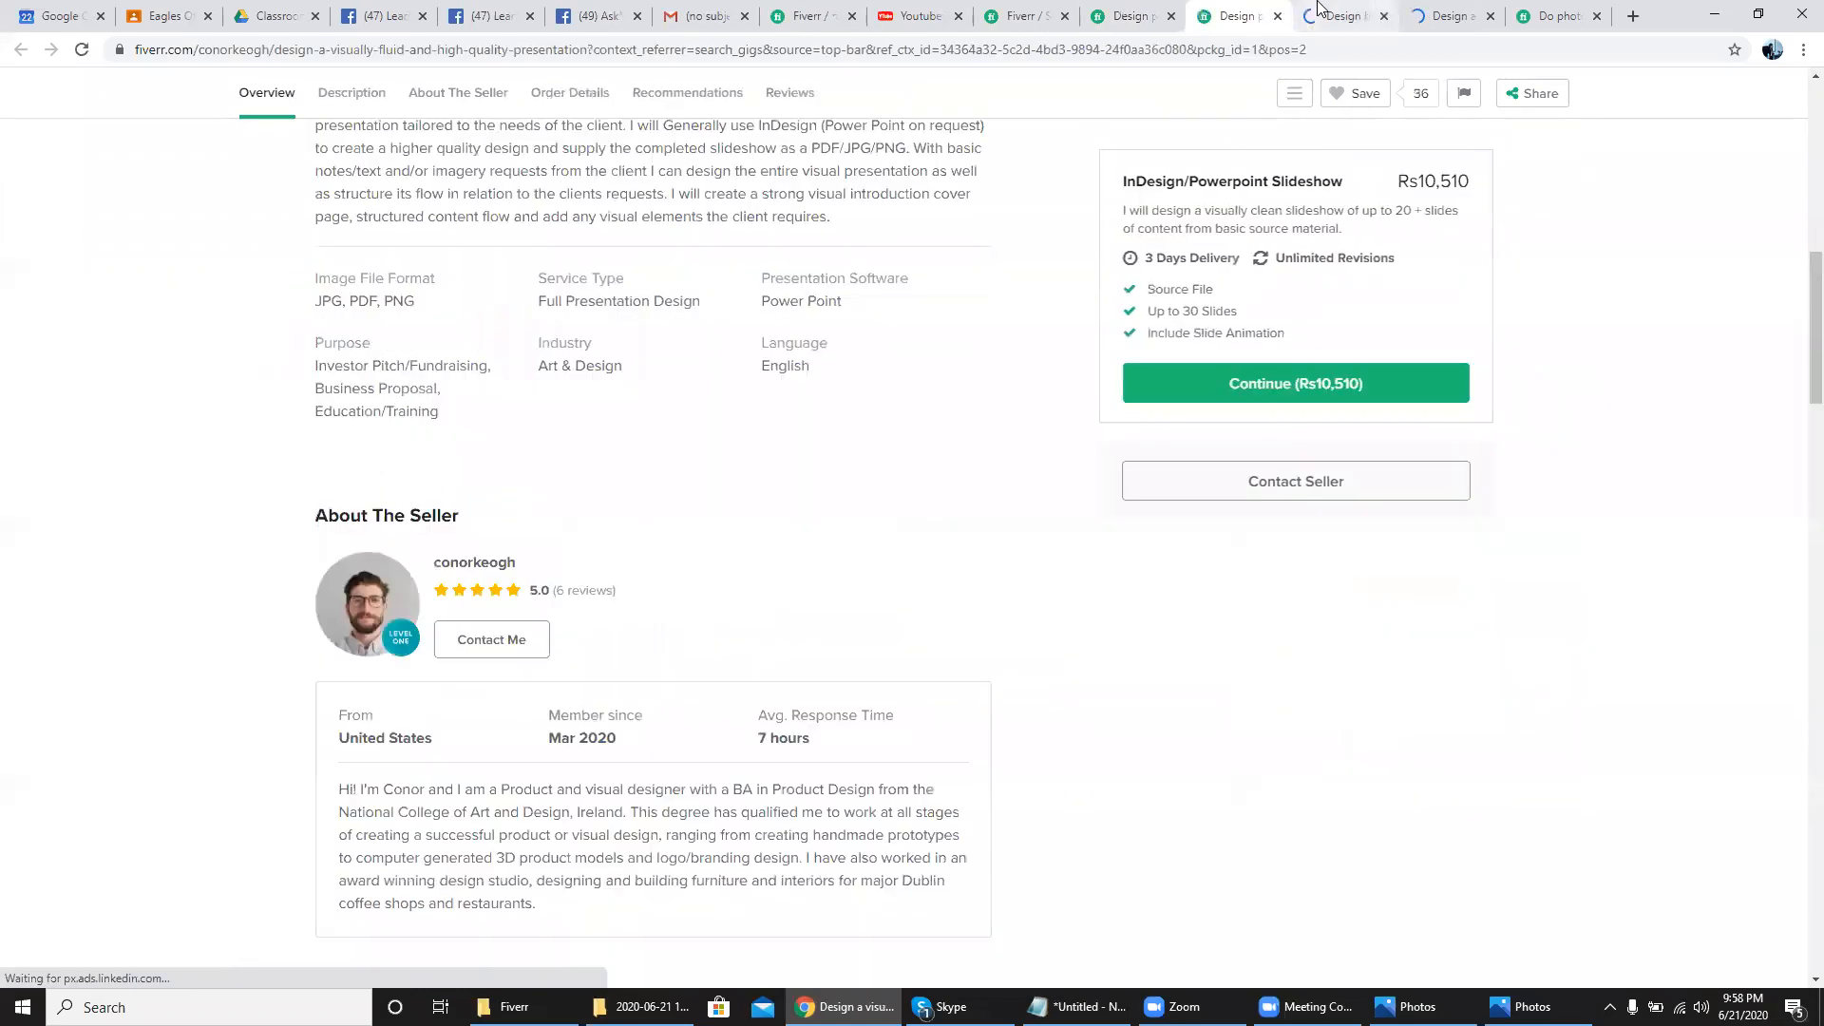
pyautogui.click(1344, 16)
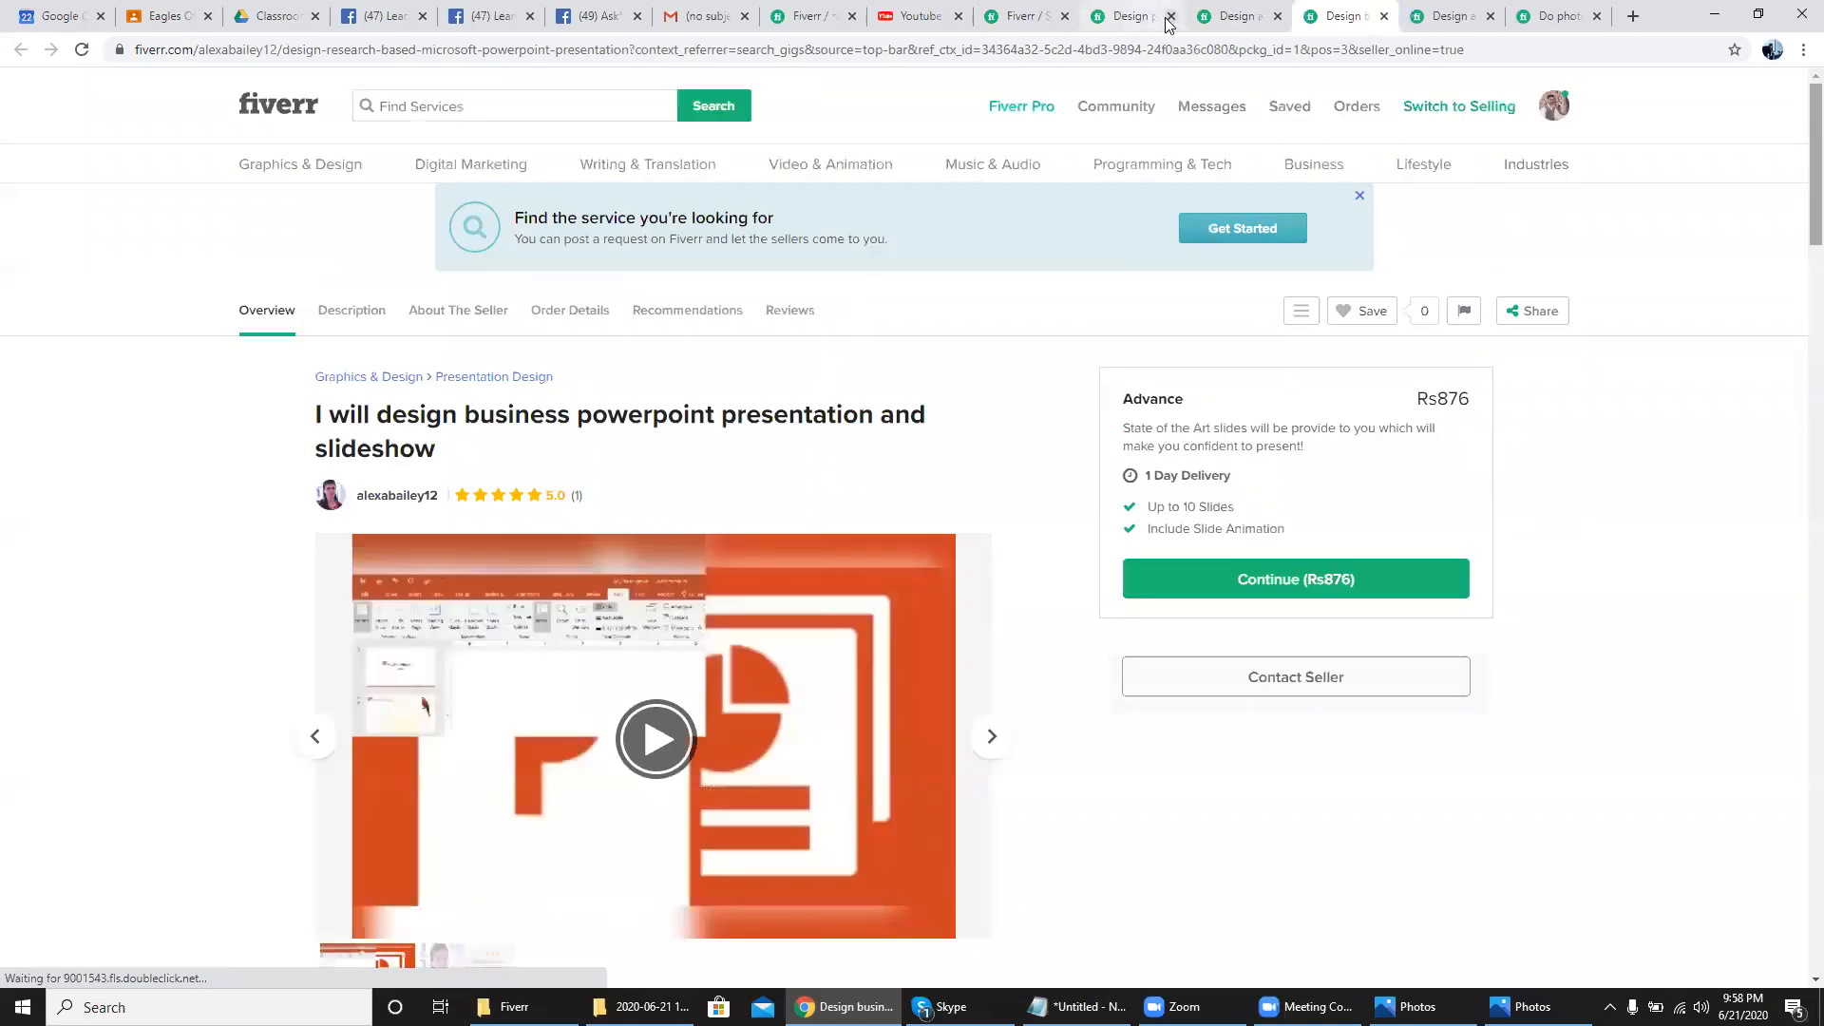
# Step: Close the four opened slideshow gigs to return to the slideshow design results
pyautogui.click(1171, 16)
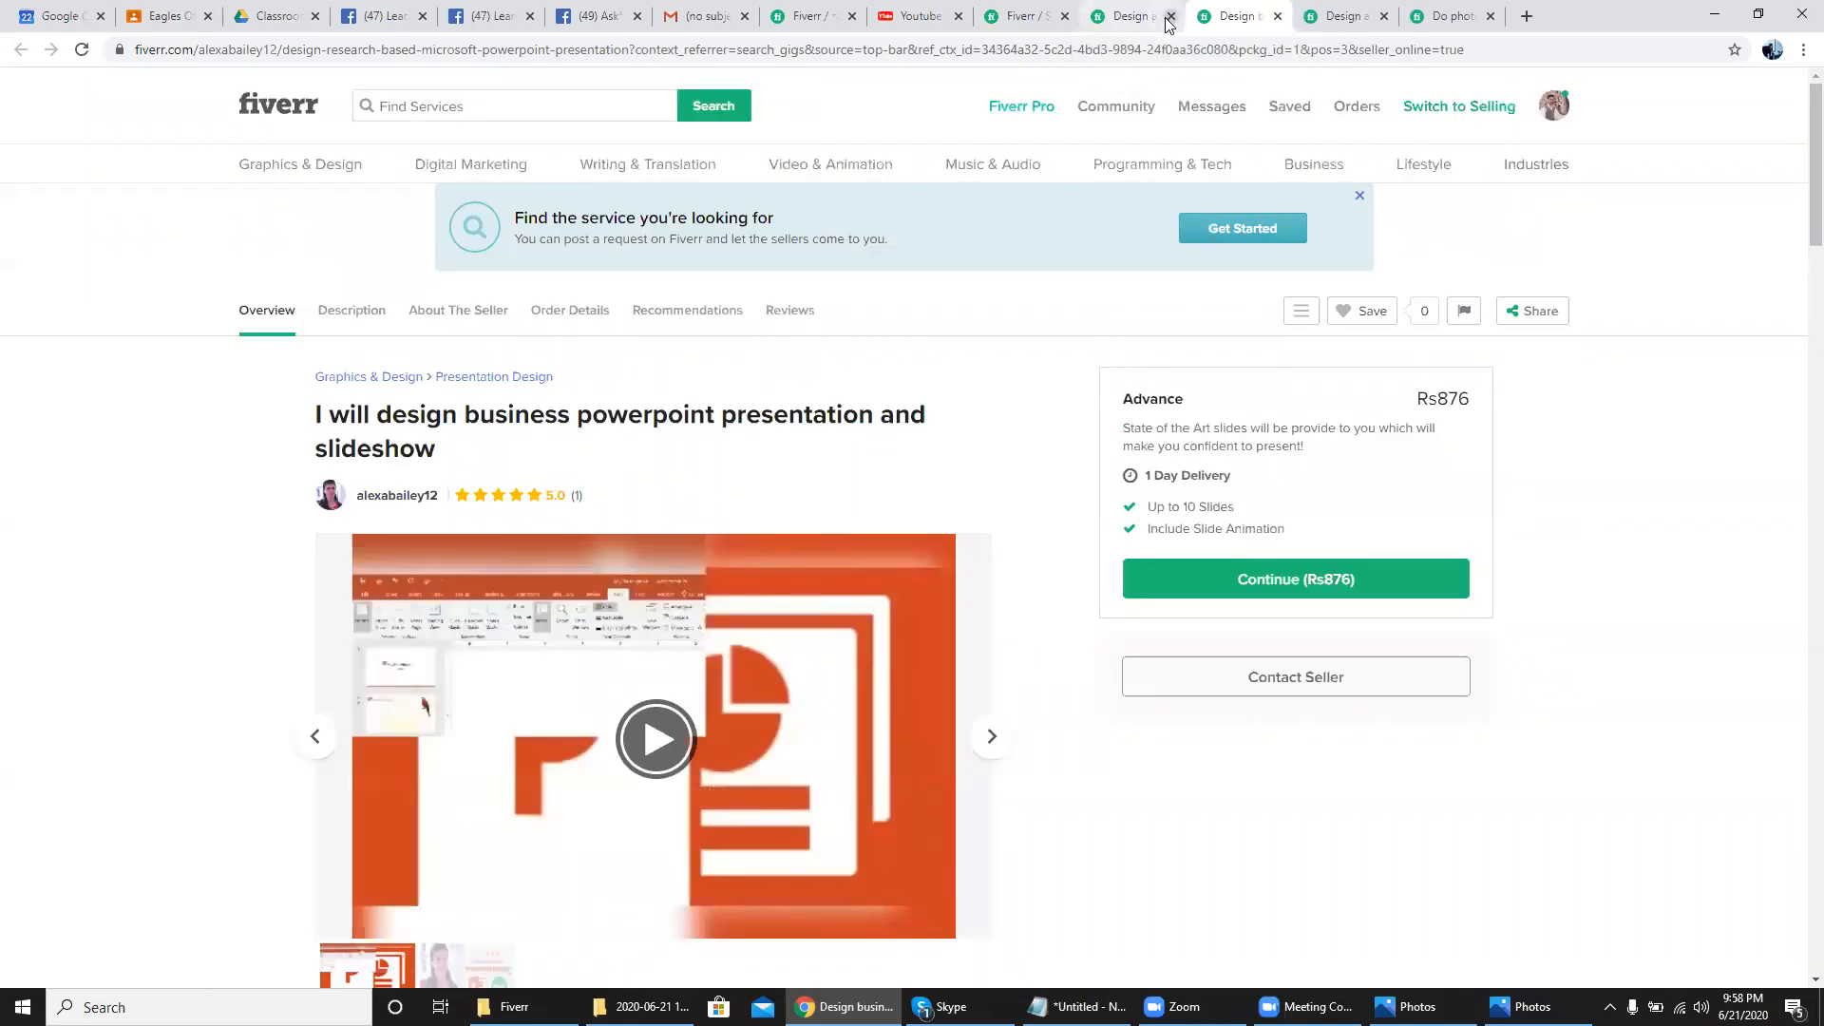
pyautogui.click(1171, 17)
pyautogui.click(1171, 16)
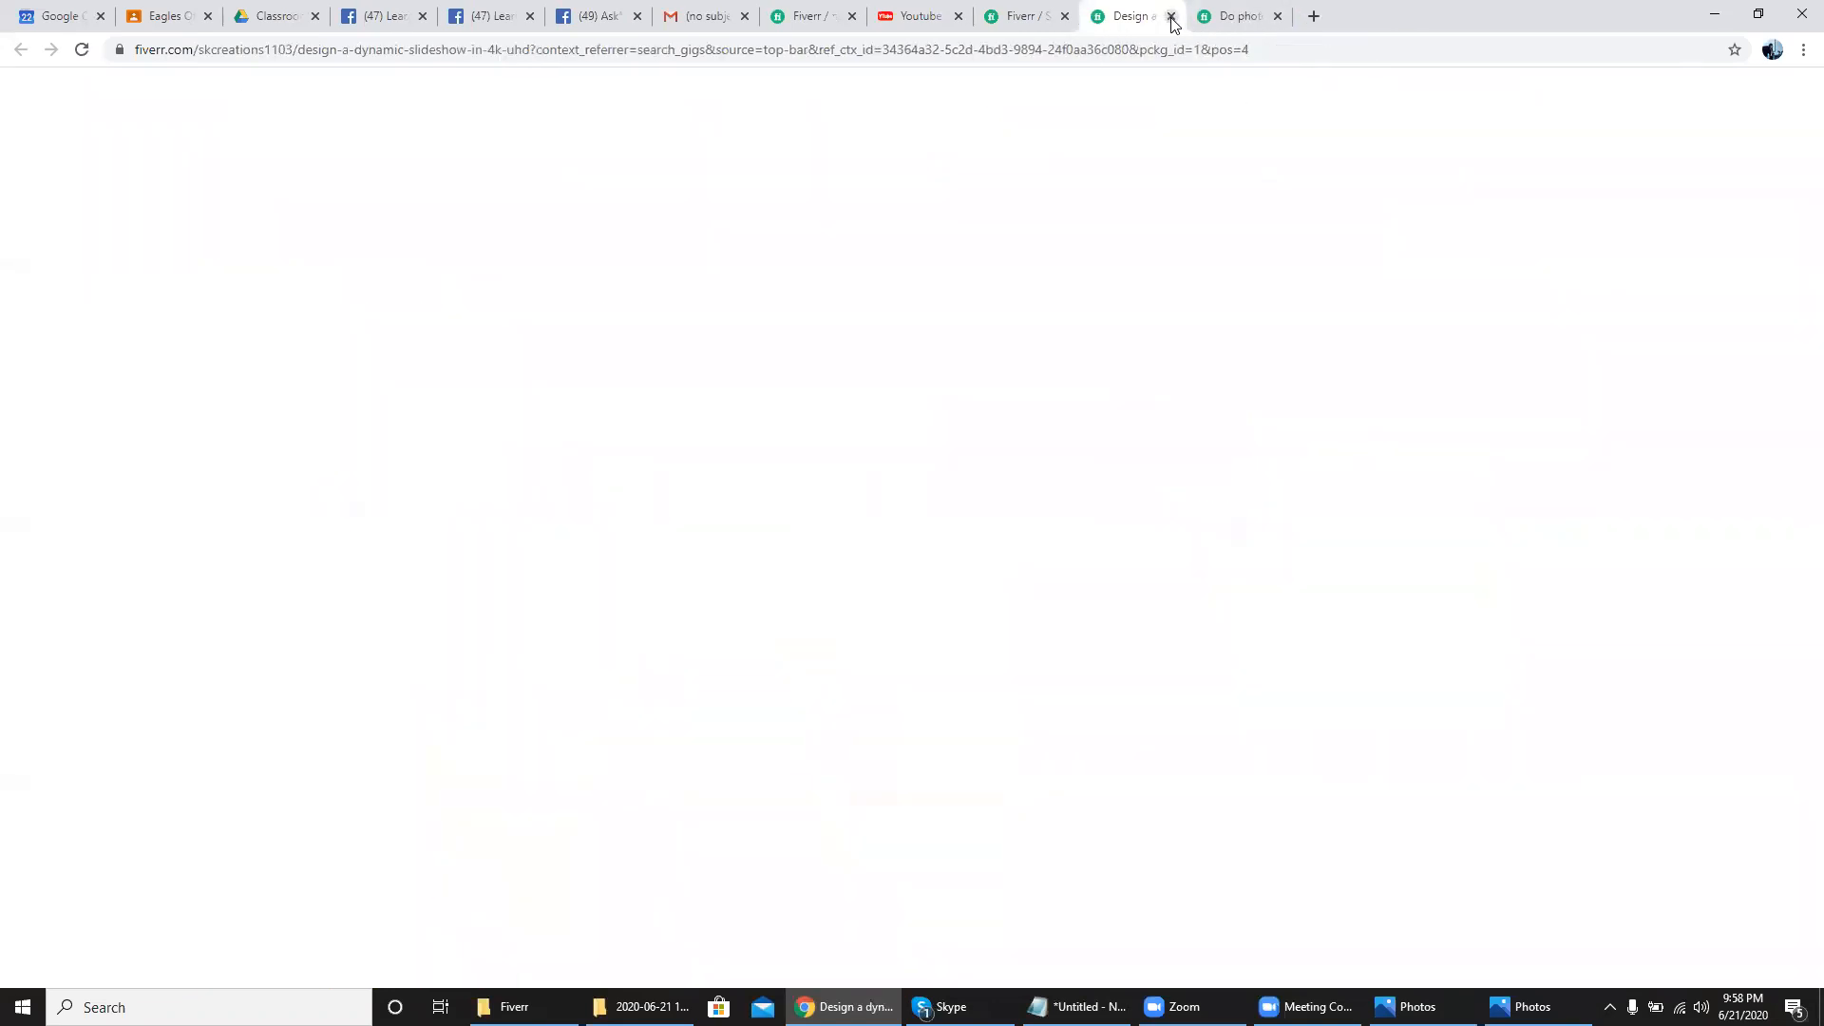
pyautogui.click(1172, 16)
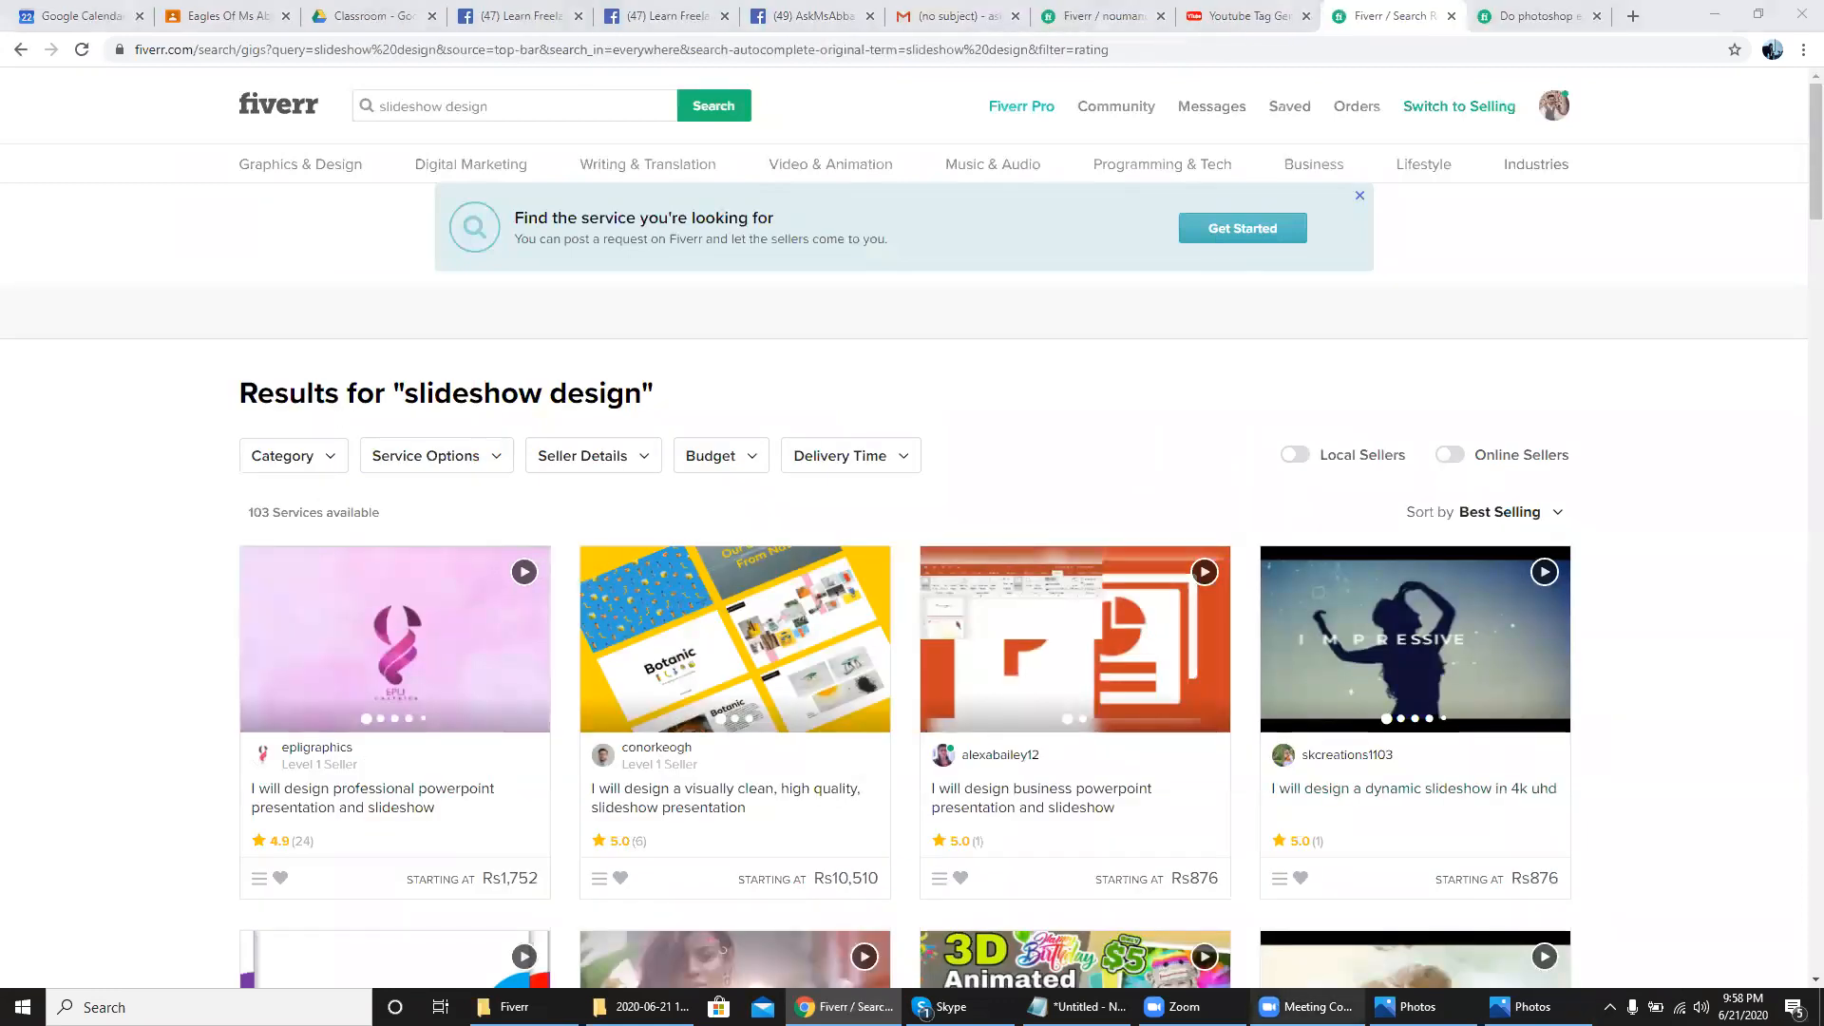
# Step: Switch to the Notepad notes and highlight the keyword-count lines from URL through FAQs
pyautogui.click(1192, 1007)
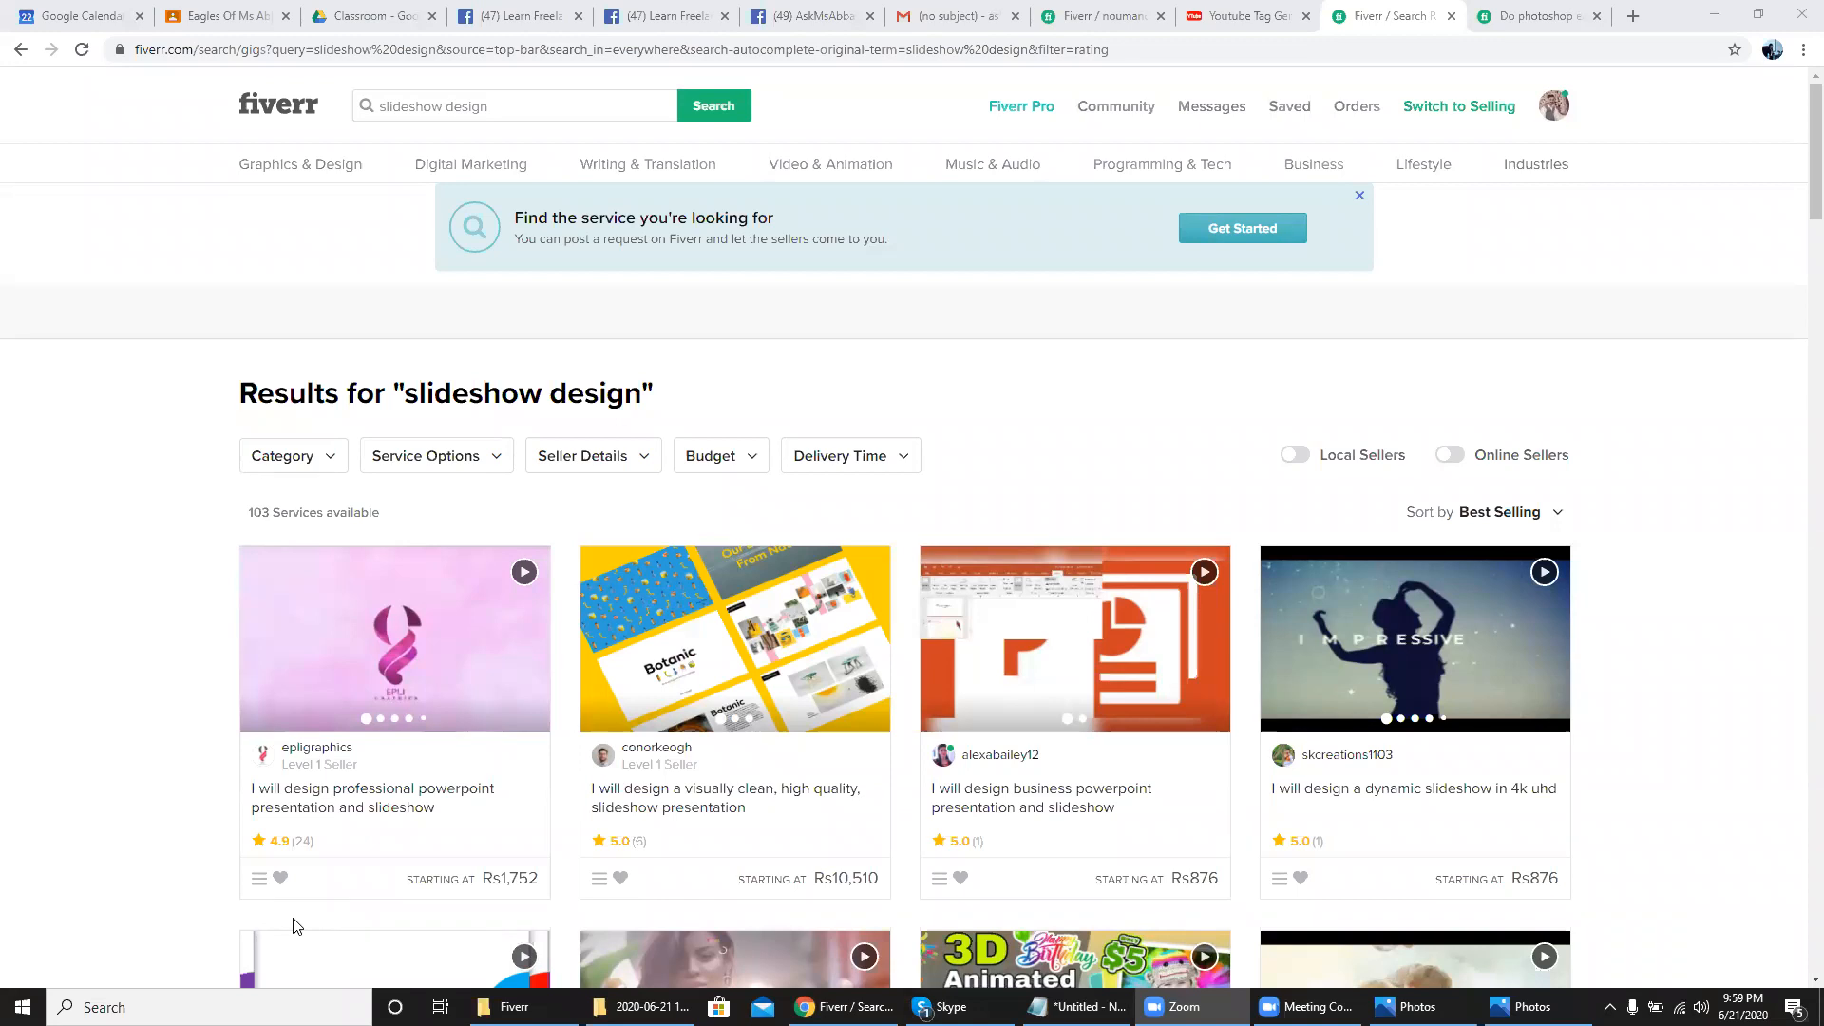
pyautogui.click(1077, 1006)
pyautogui.click(1076, 1006)
pyautogui.click(1076, 1006)
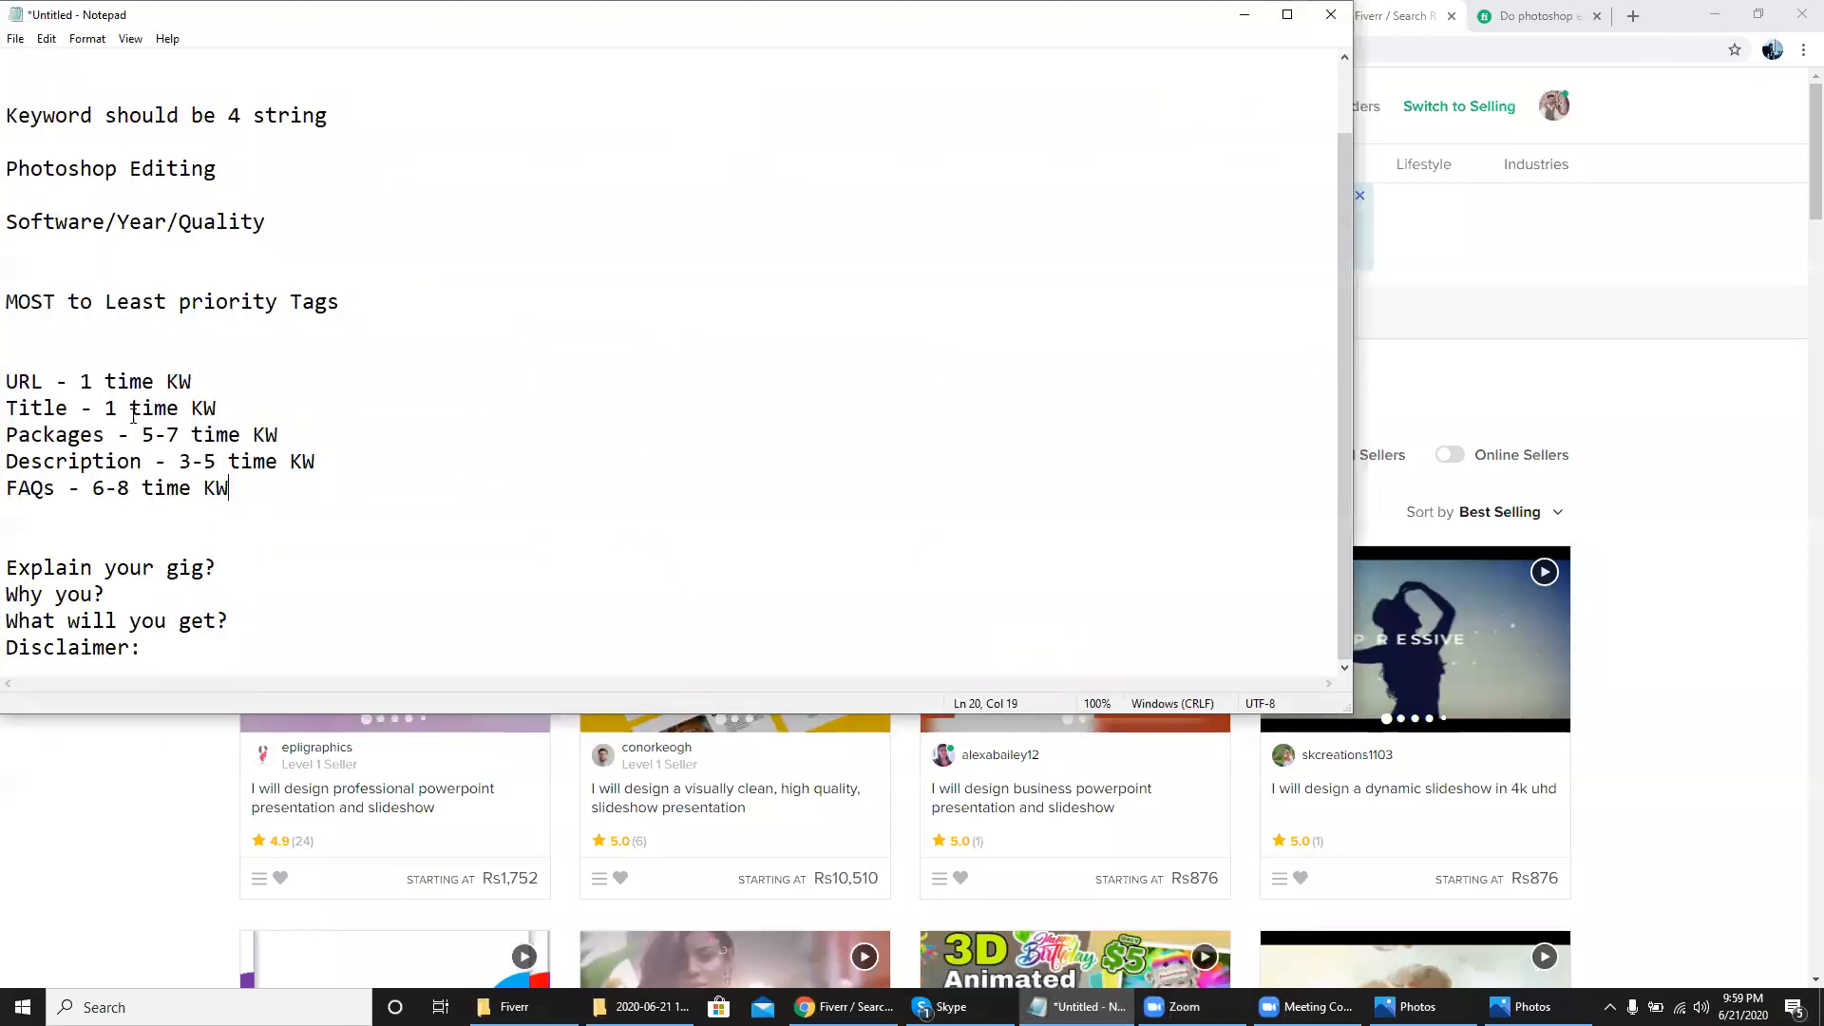
pyautogui.click(9, 380)
pyautogui.hotkey('shift', 'Down')
pyautogui.hotkey('shift', 'Down')
pyautogui.hotkey('shift', 'Down')
pyautogui.hotkey('shift', 'Down')
pyautogui.hotkey('shift', 'Down')
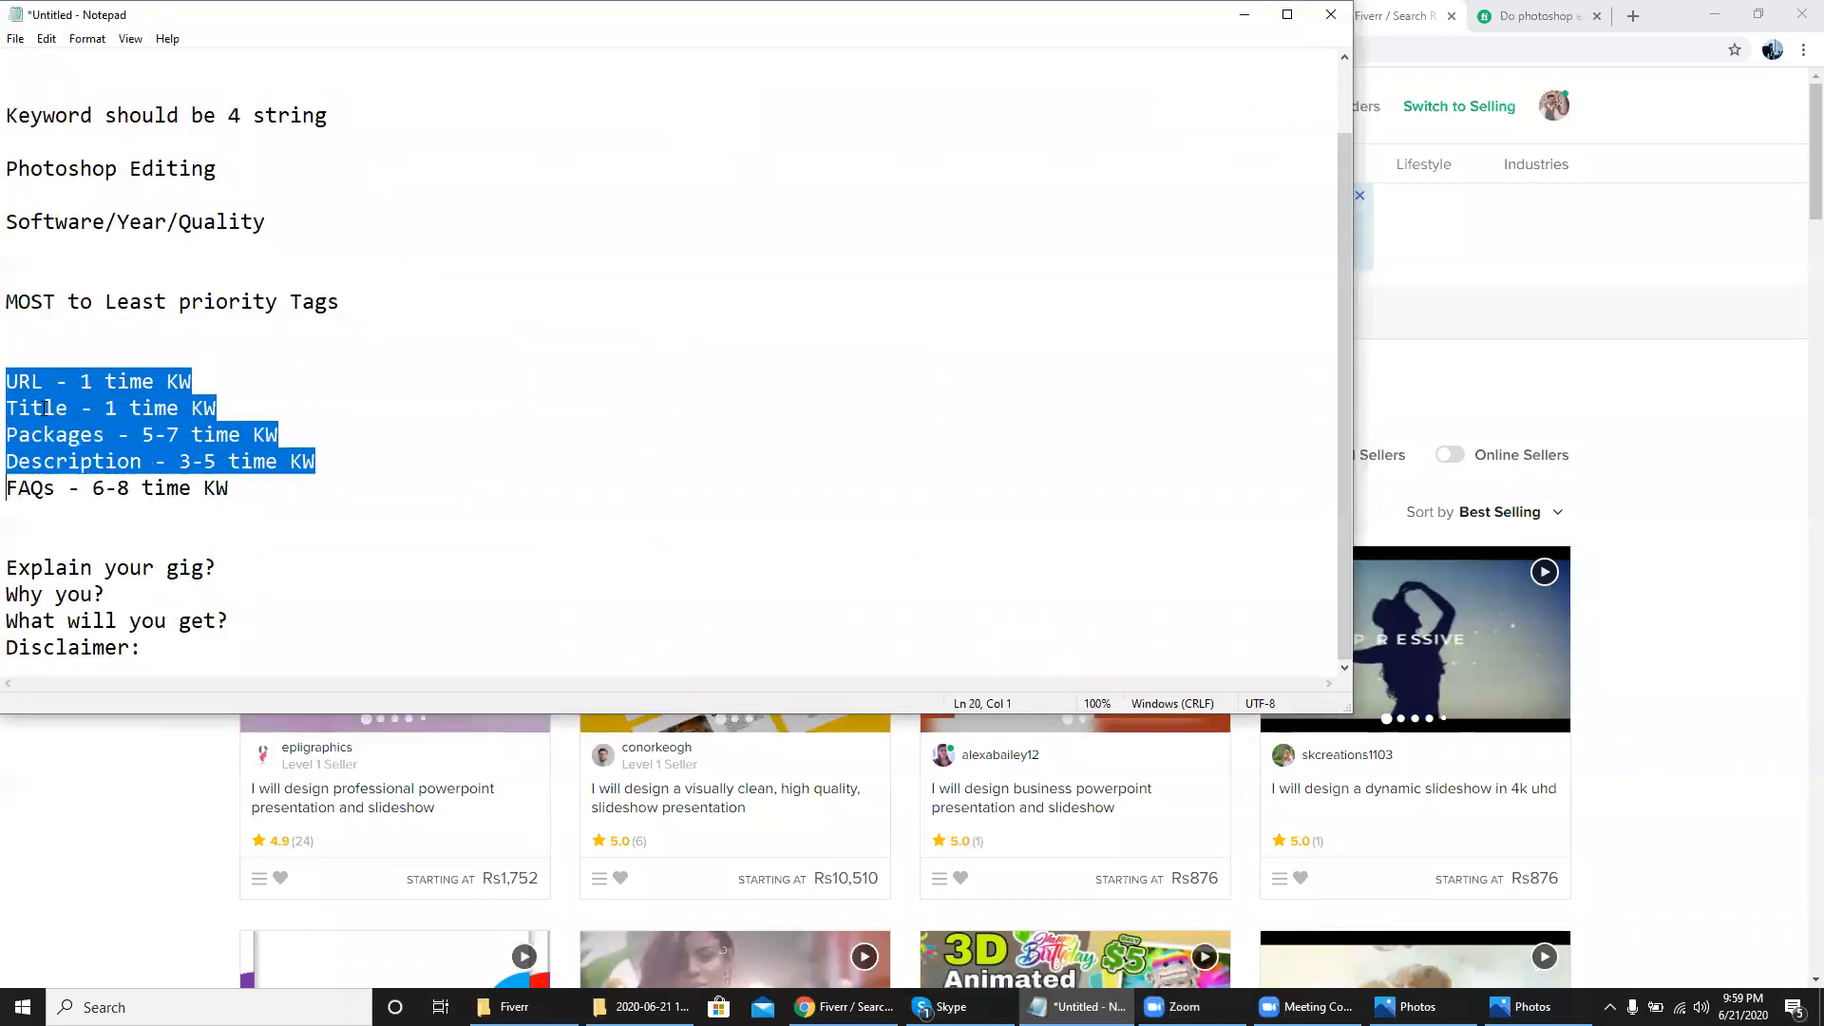
pyautogui.click(1192, 1007)
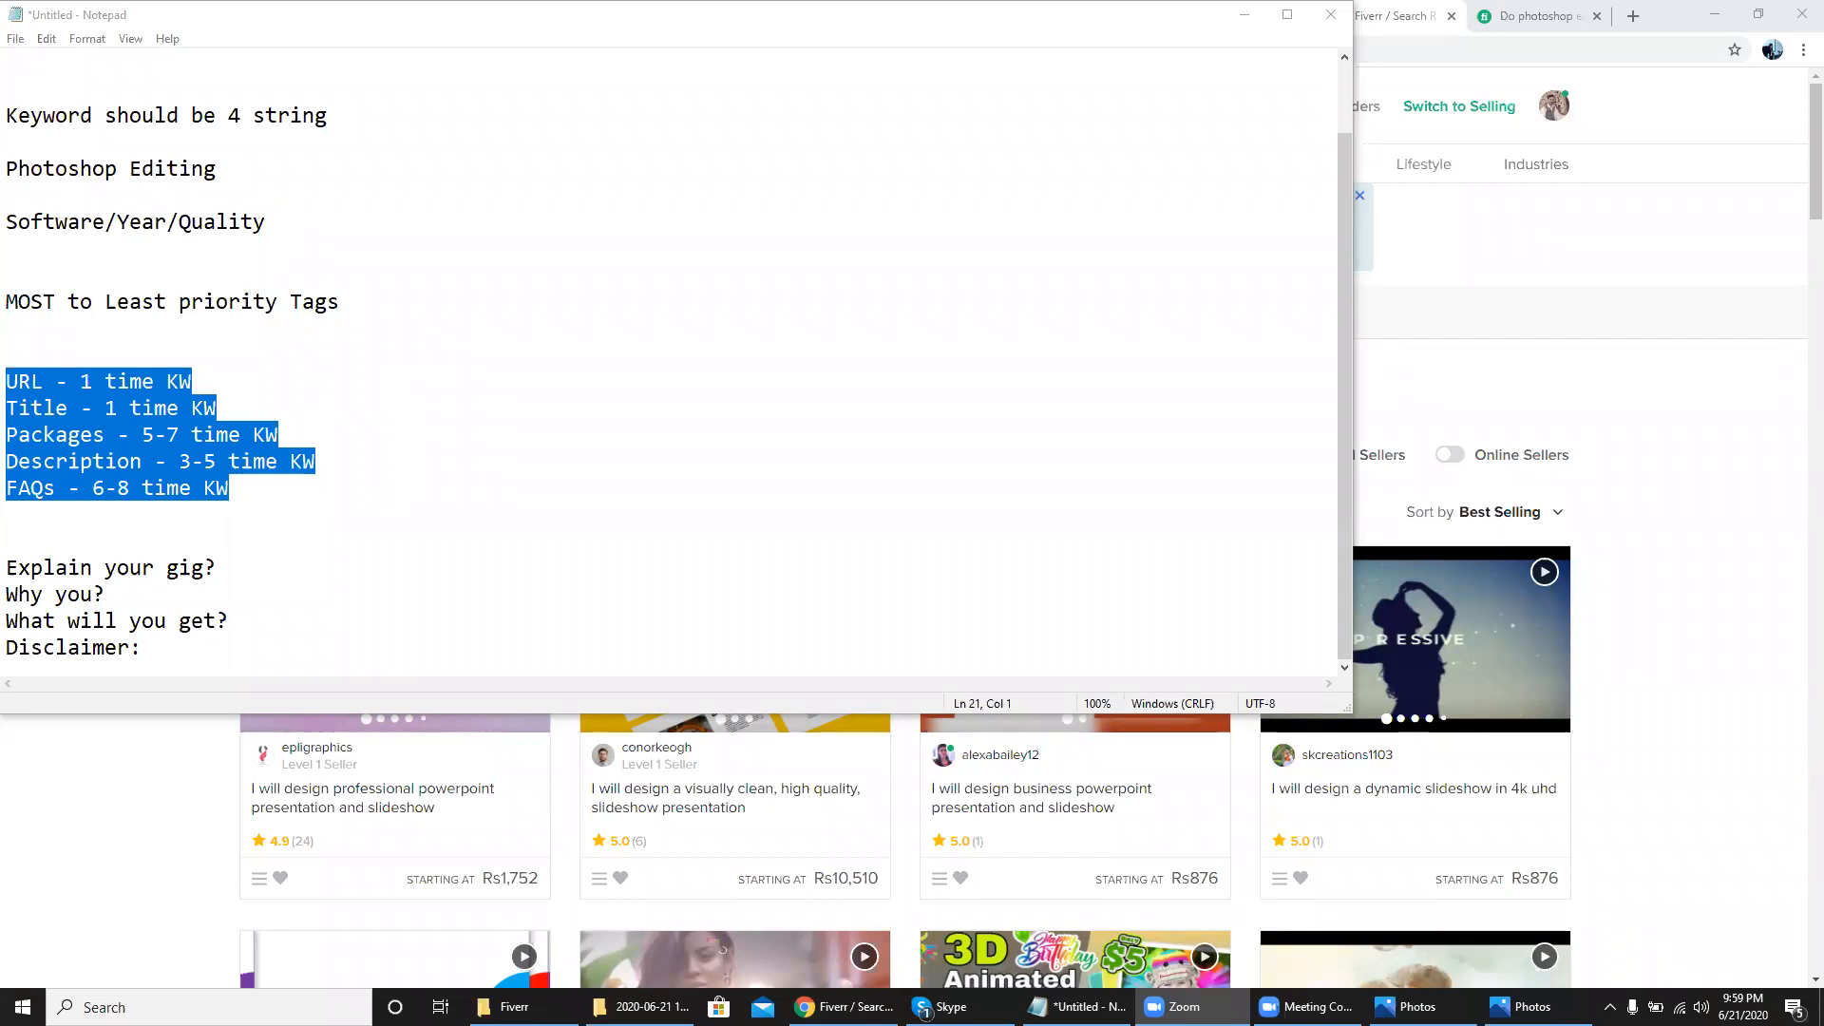
# Step: Return to the Fiverr search results and search the services for "package mockup"
pyautogui.click(1529, 16)
pyautogui.click(1396, 15)
pyautogui.tripleClick(626, 102)
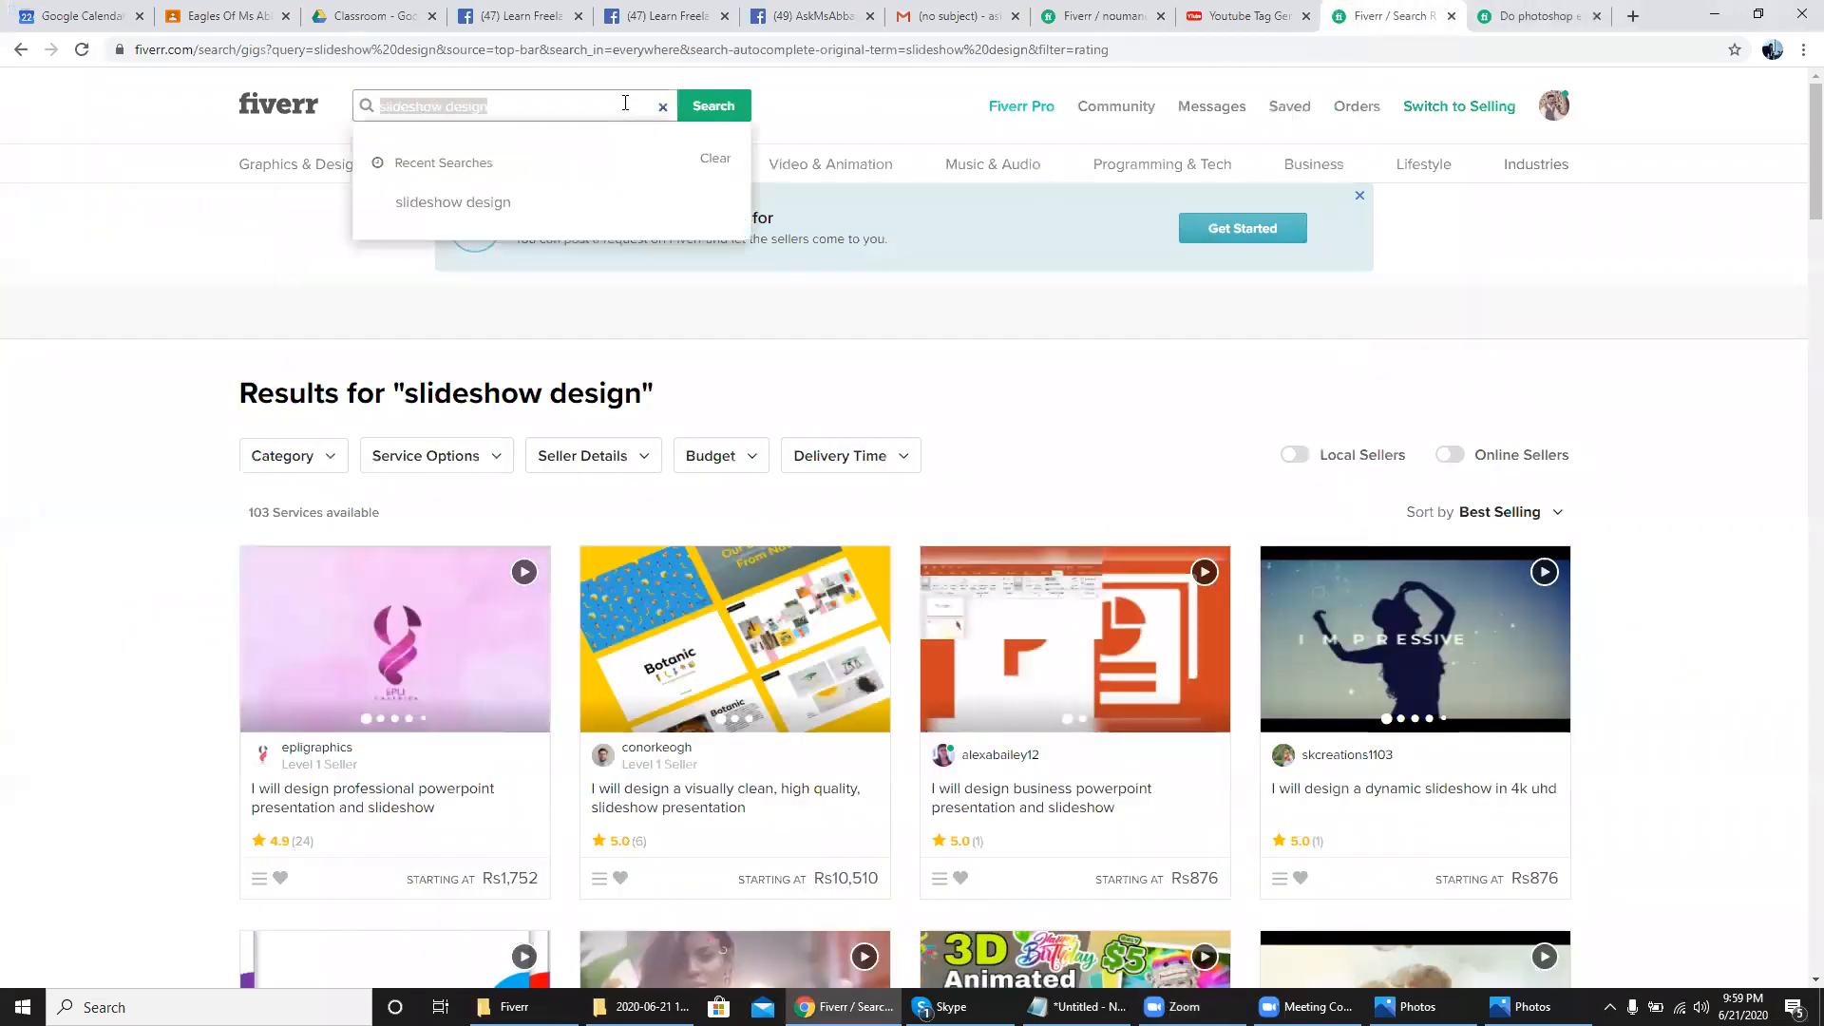
pyautogui.write('package')
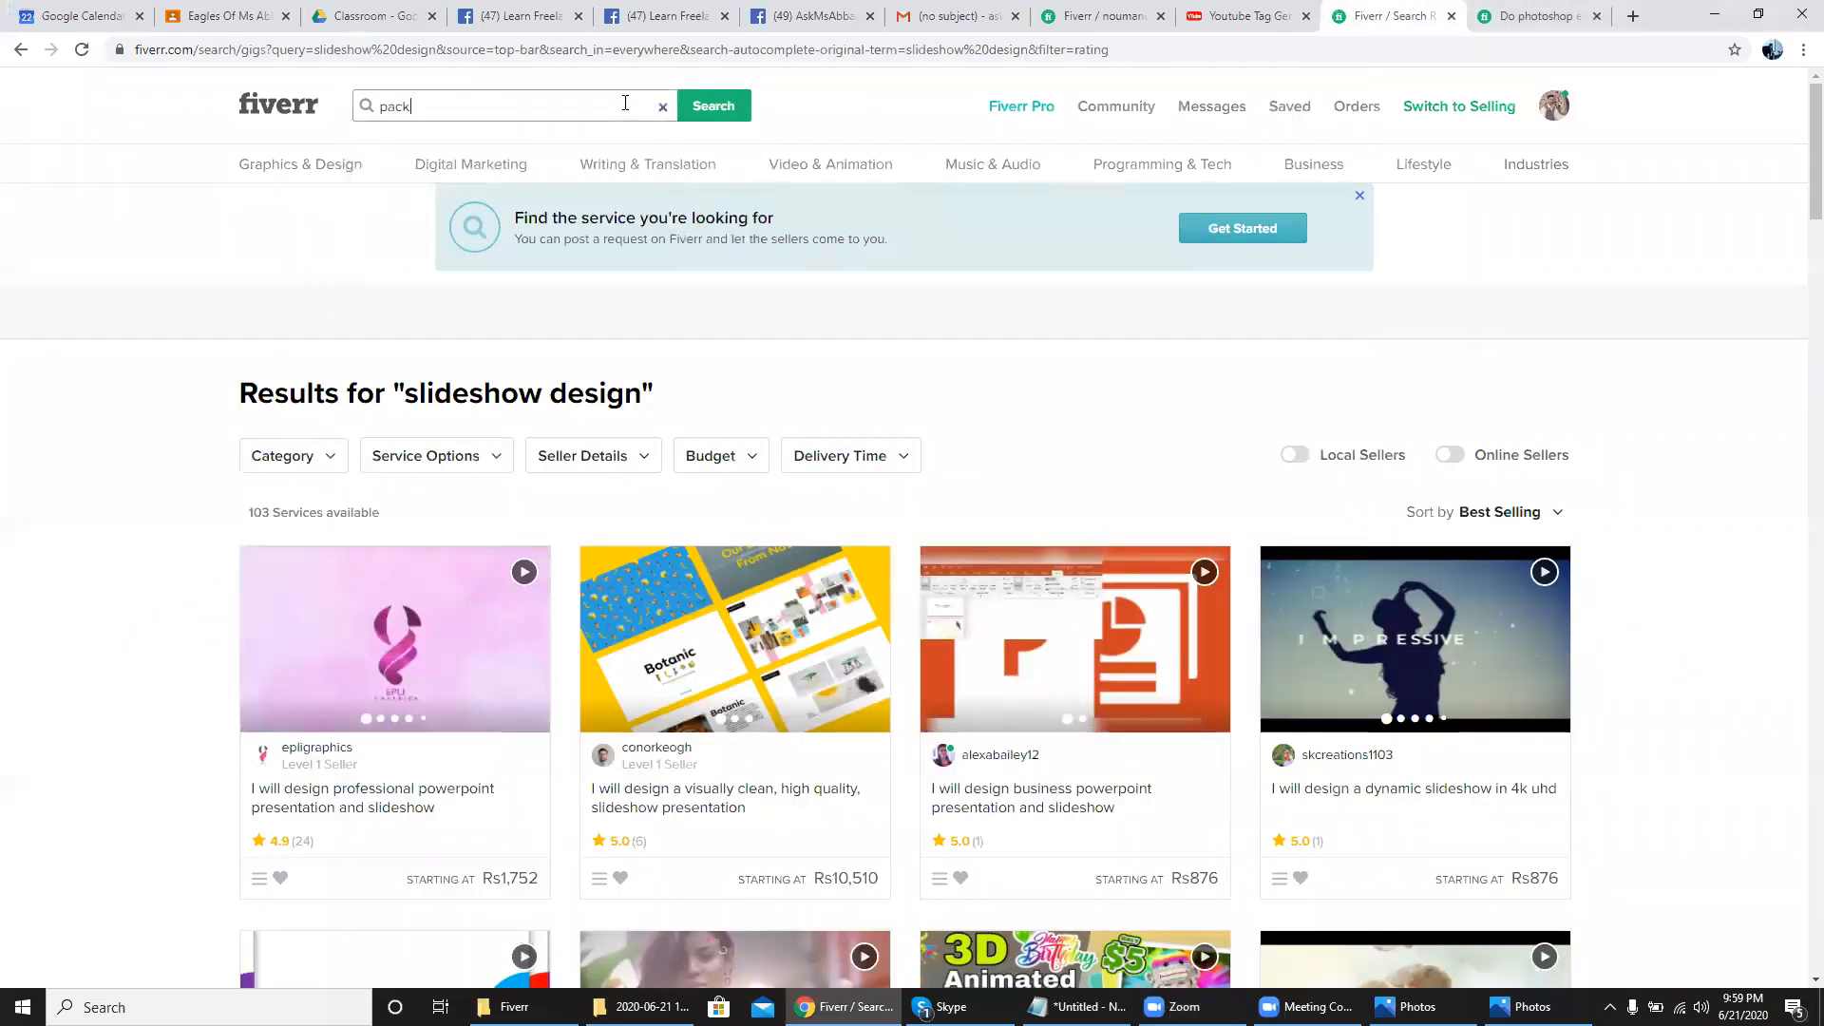
pyautogui.write(' mocku')
pyautogui.write('p')
pyautogui.press('Return')
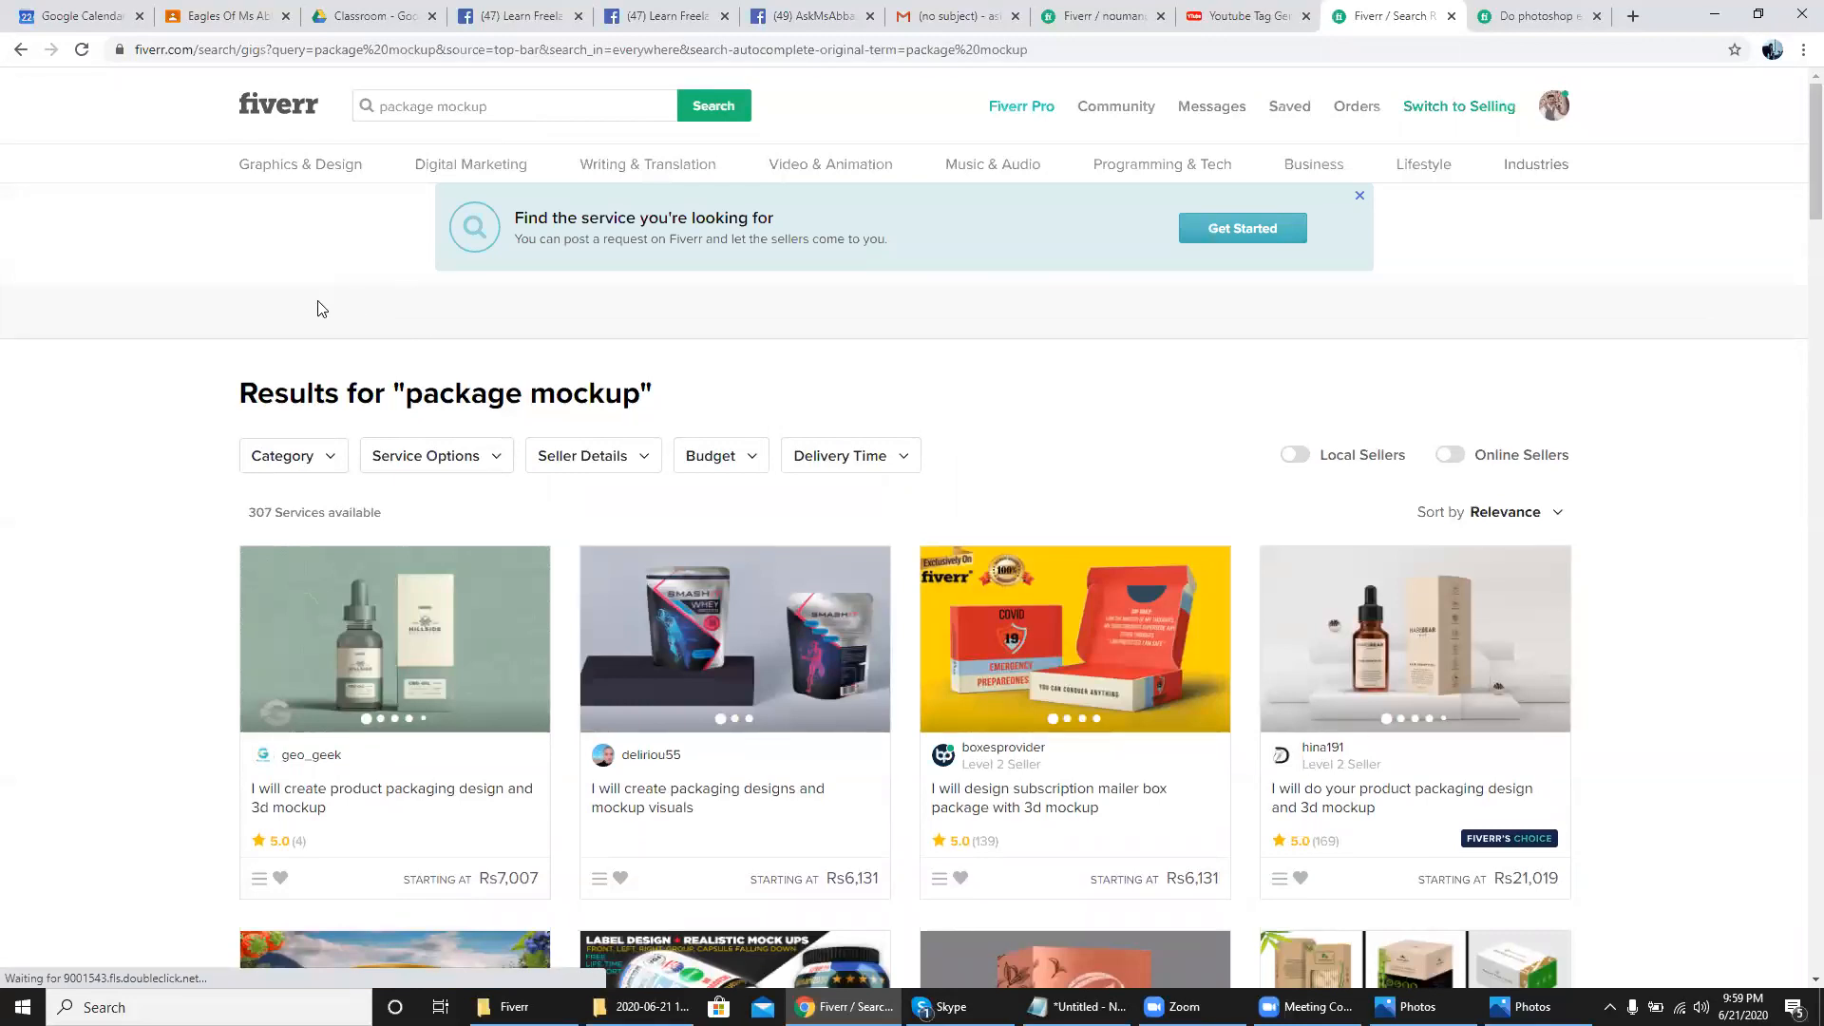
# Step: Dismiss the "Find the service you're looking for" banner and run the "package mockup" search again
pyautogui.click(1360, 197)
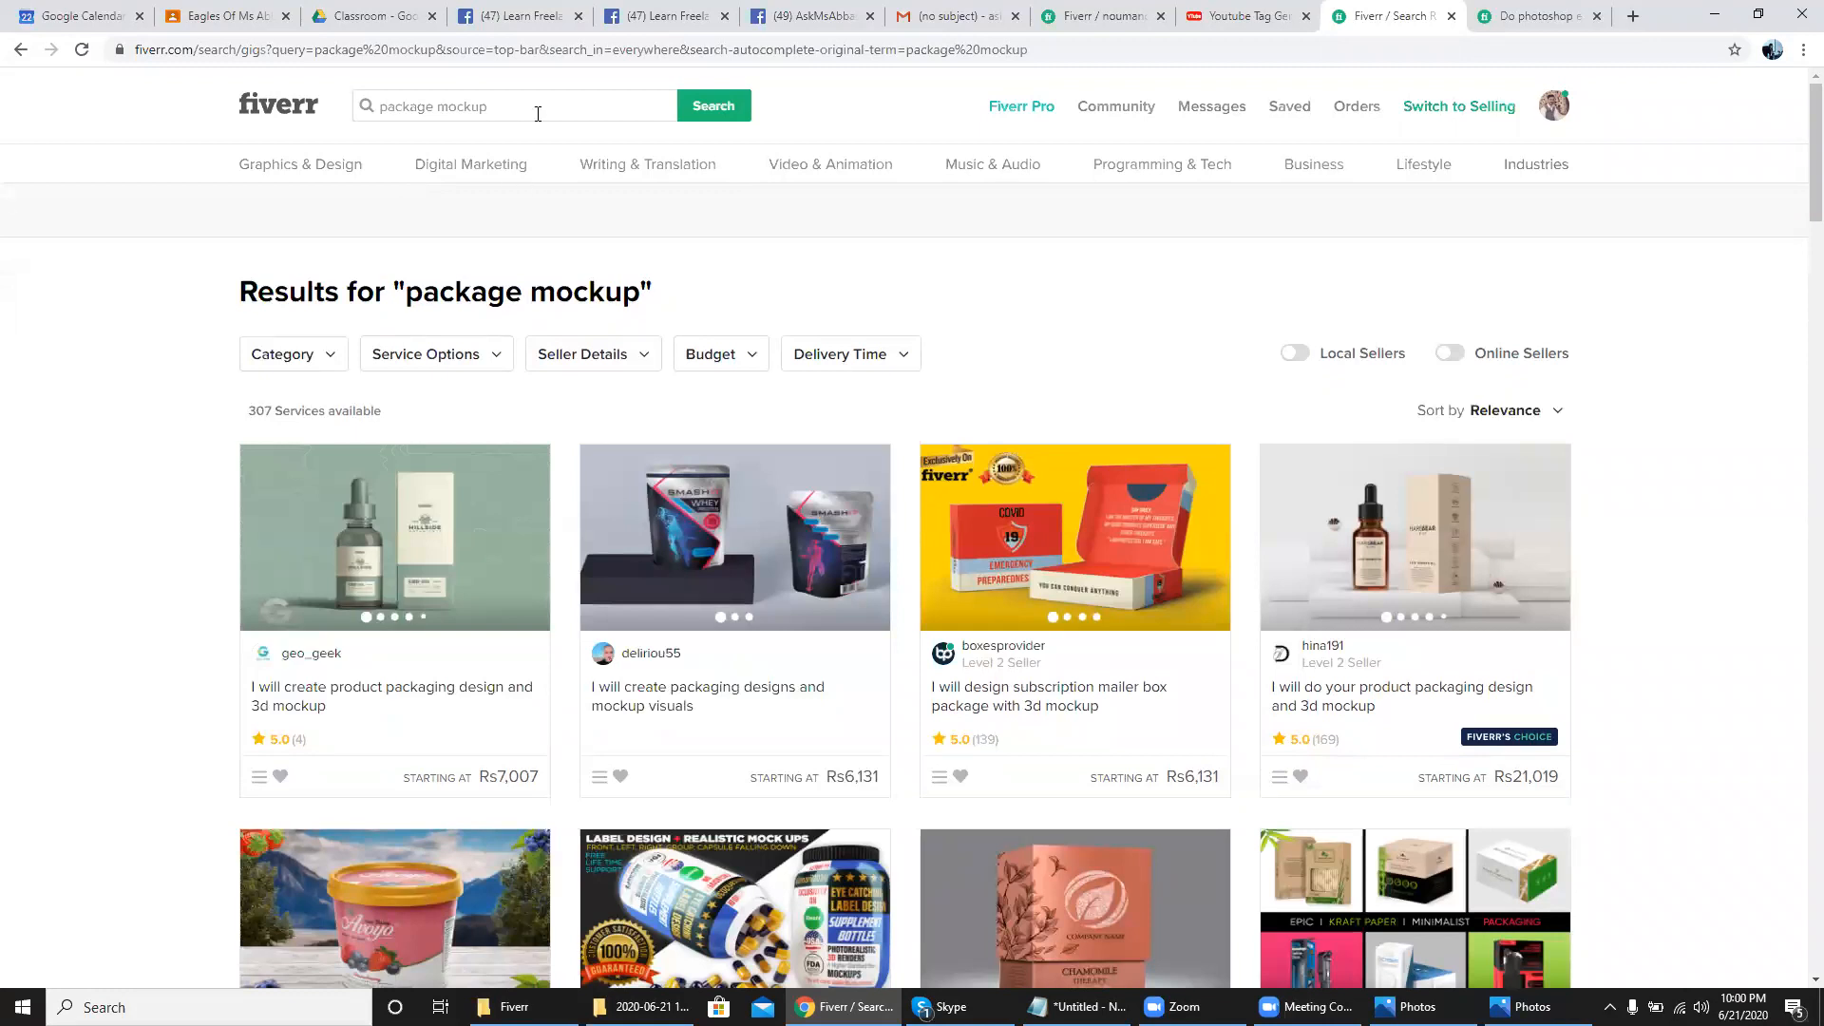
pyautogui.click(559, 115)
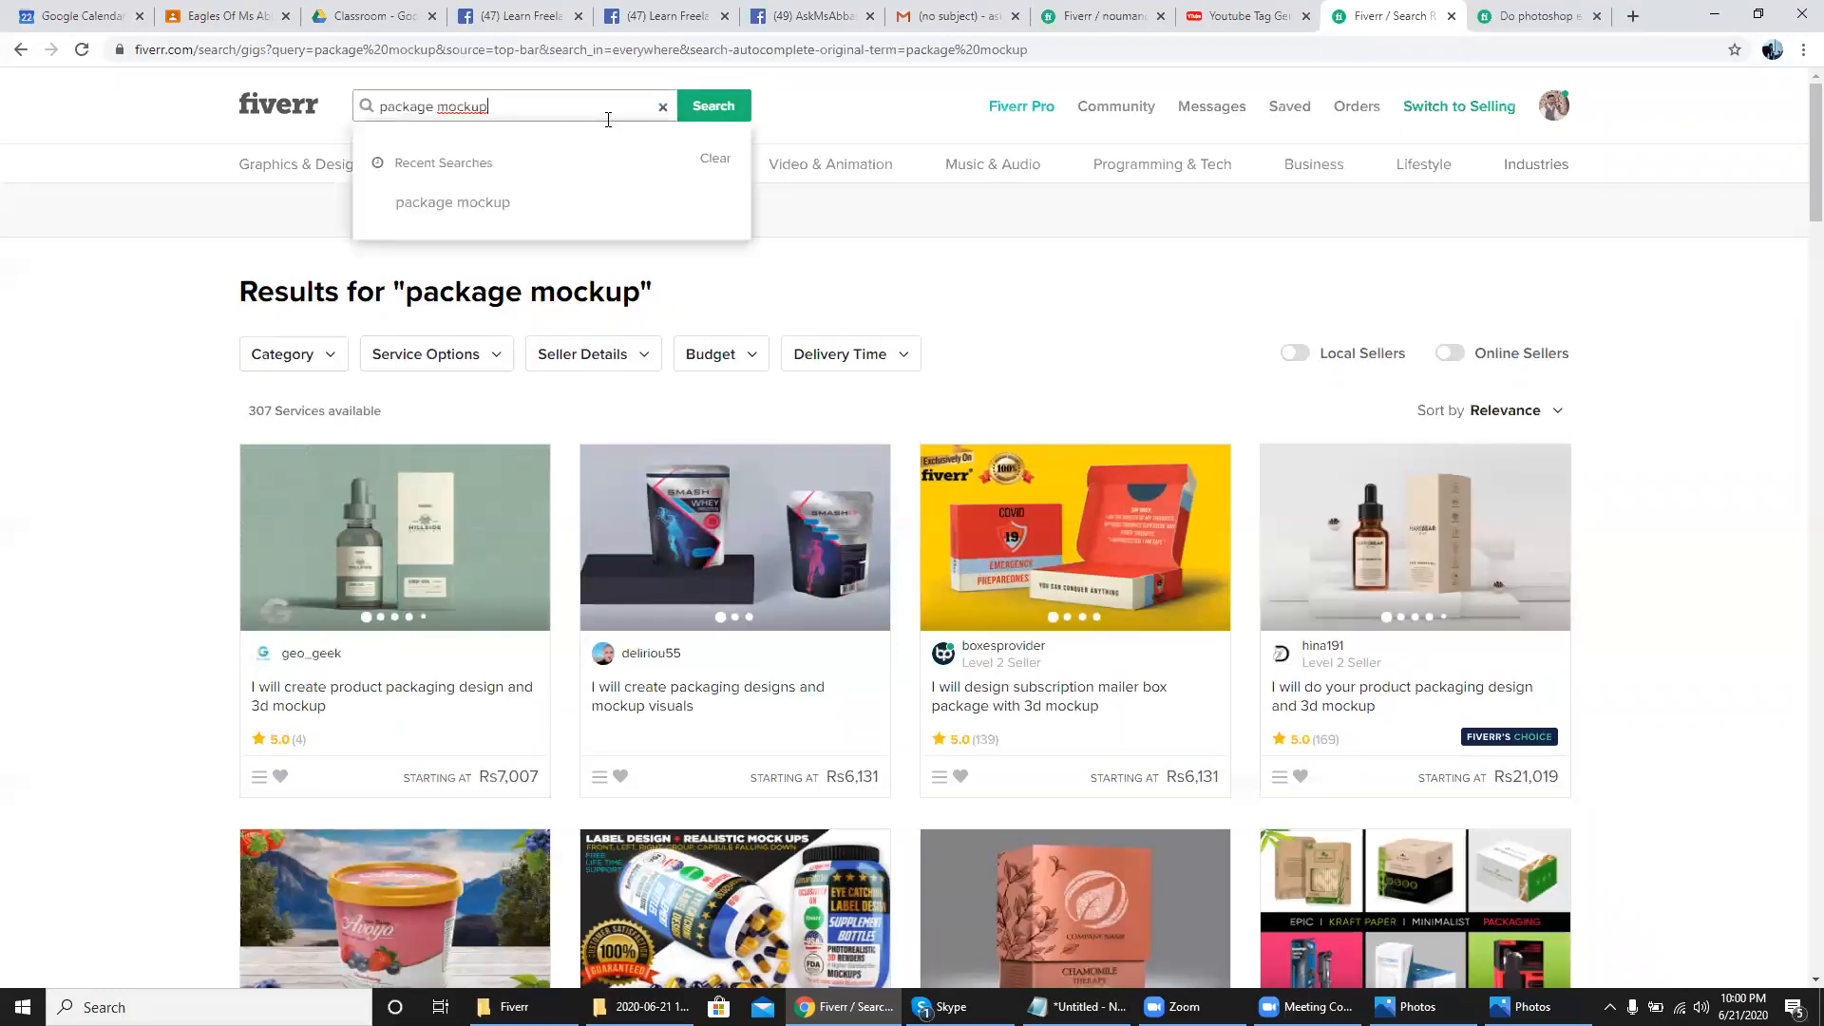
pyautogui.click(708, 112)
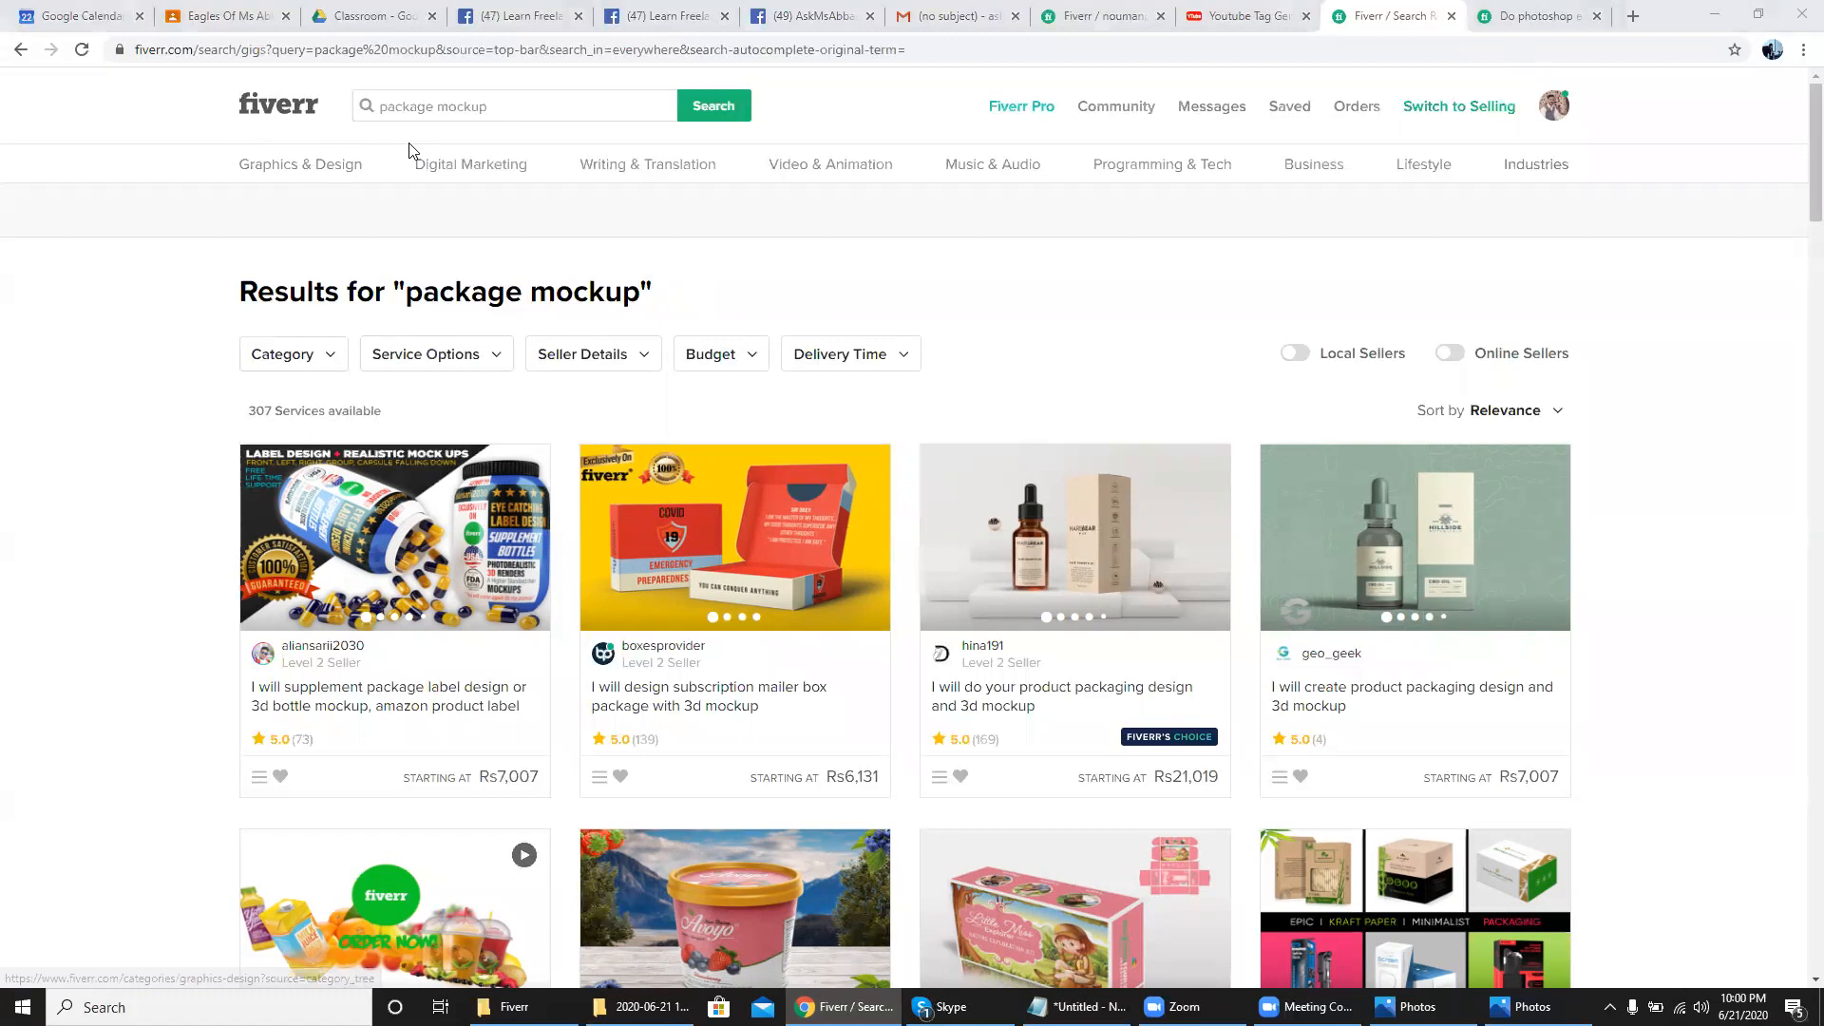
# Step: Search the services for "logo design" in place of the package mockup search
pyautogui.tripleClick(520, 106)
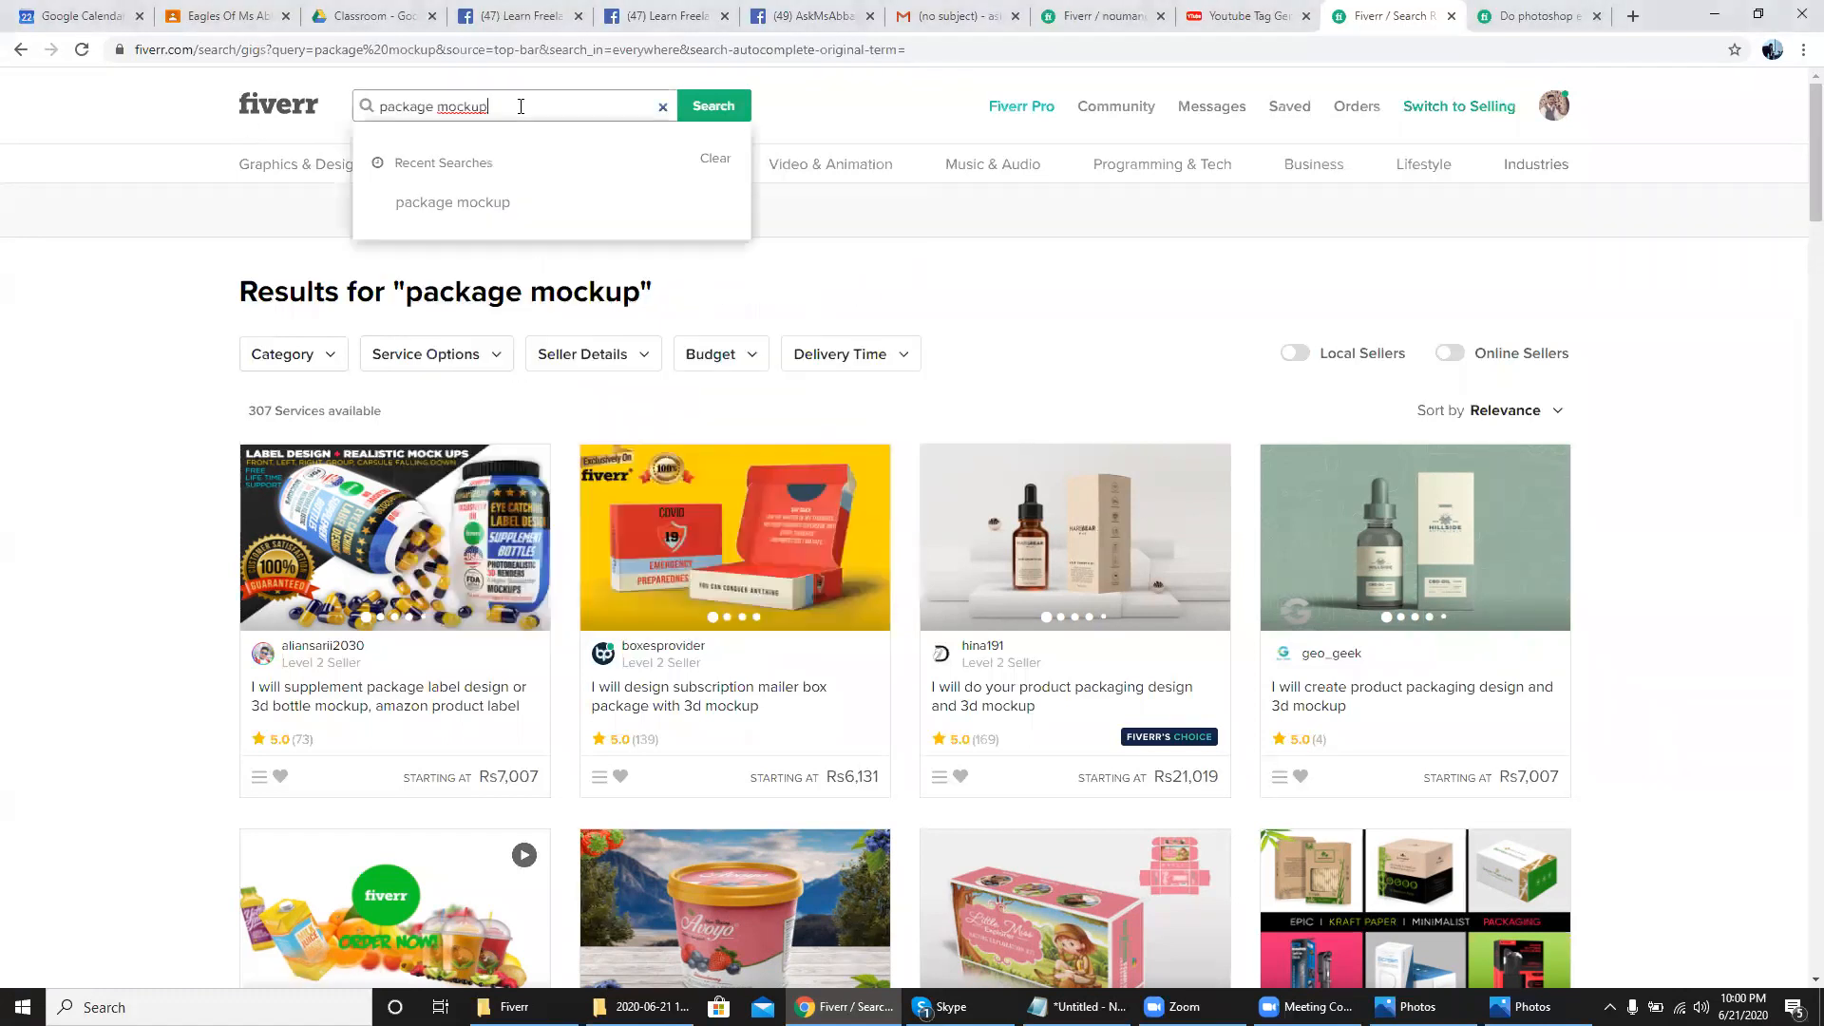
pyautogui.write('logo design')
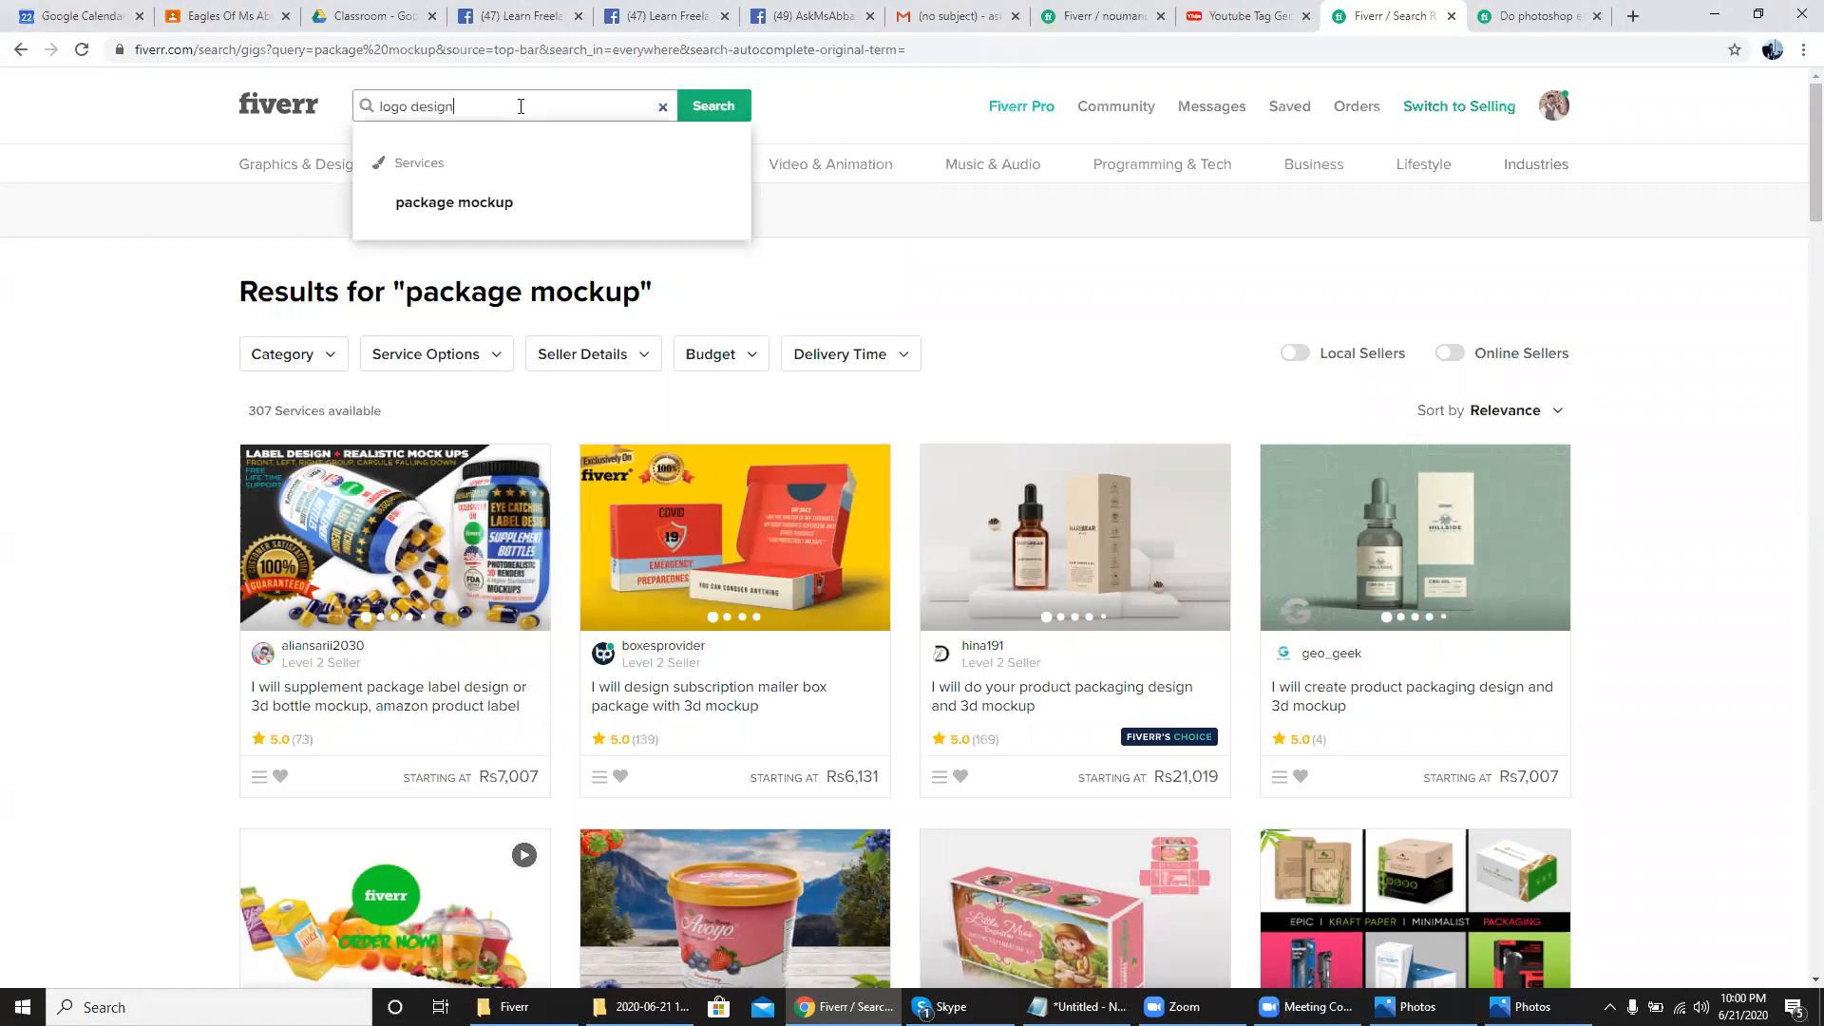
pyautogui.press('Return')
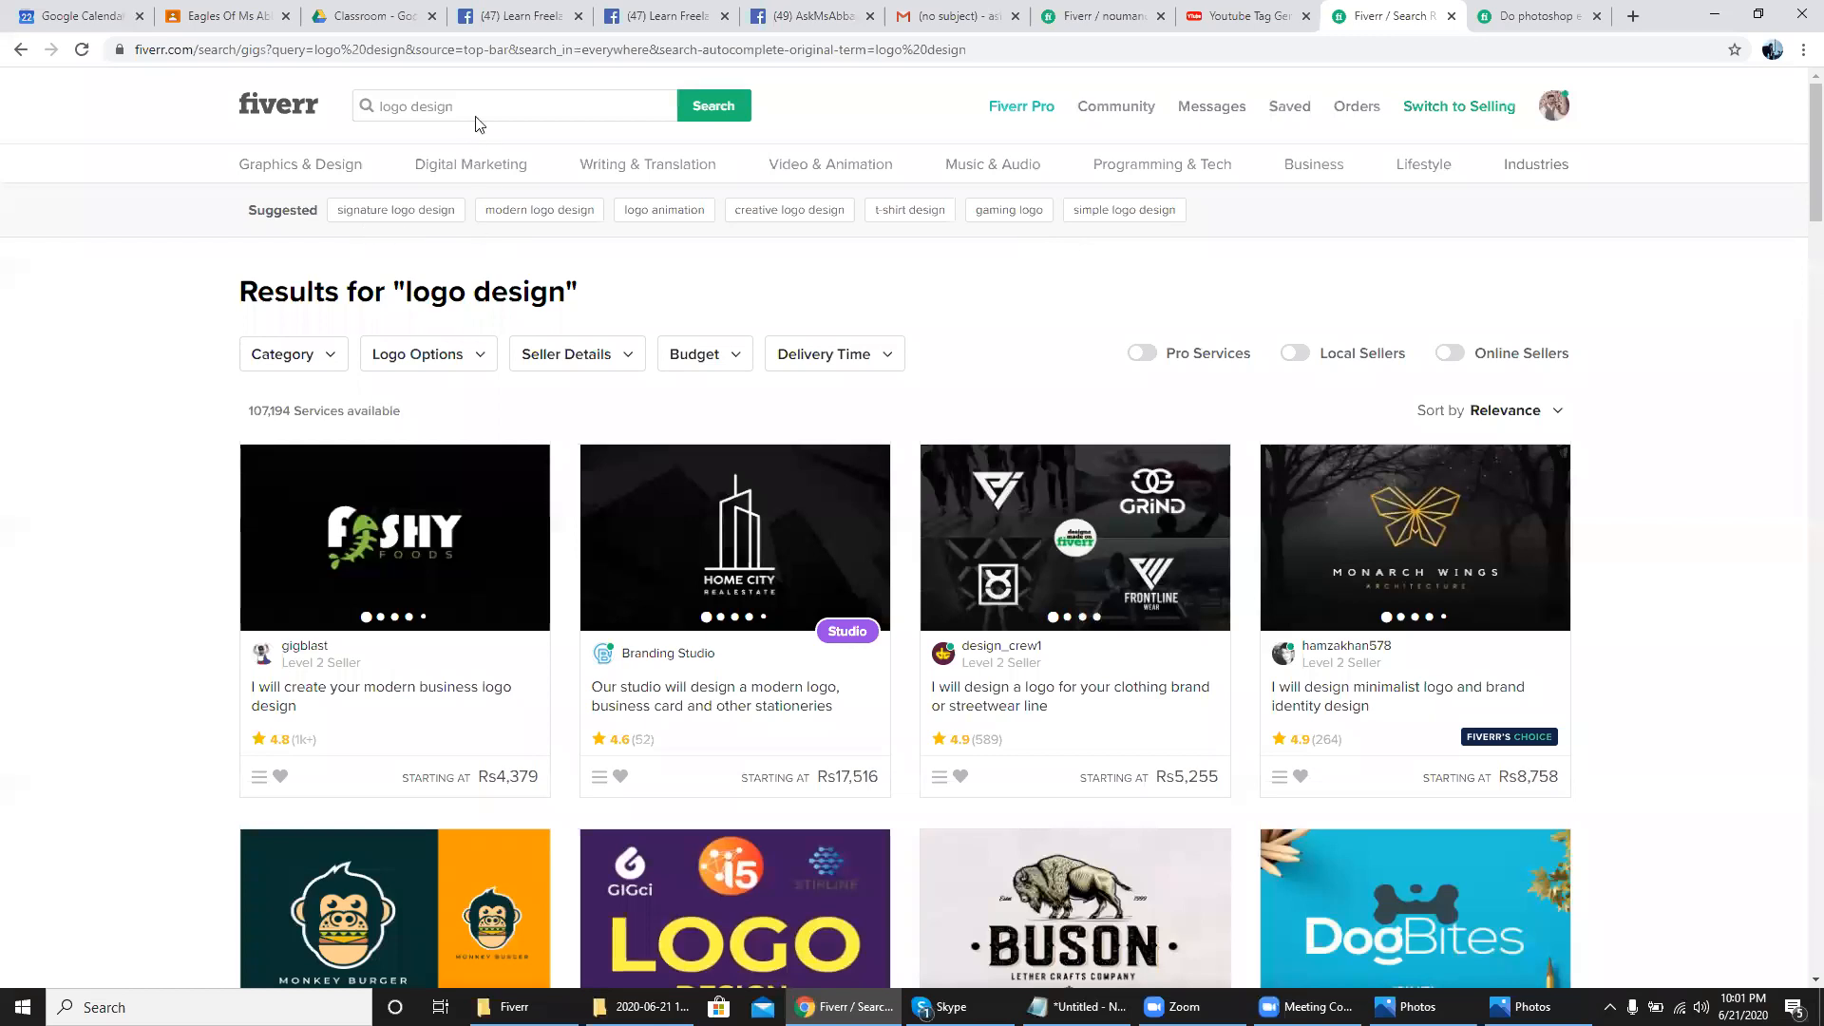
pyautogui.moveTo(480, 160)
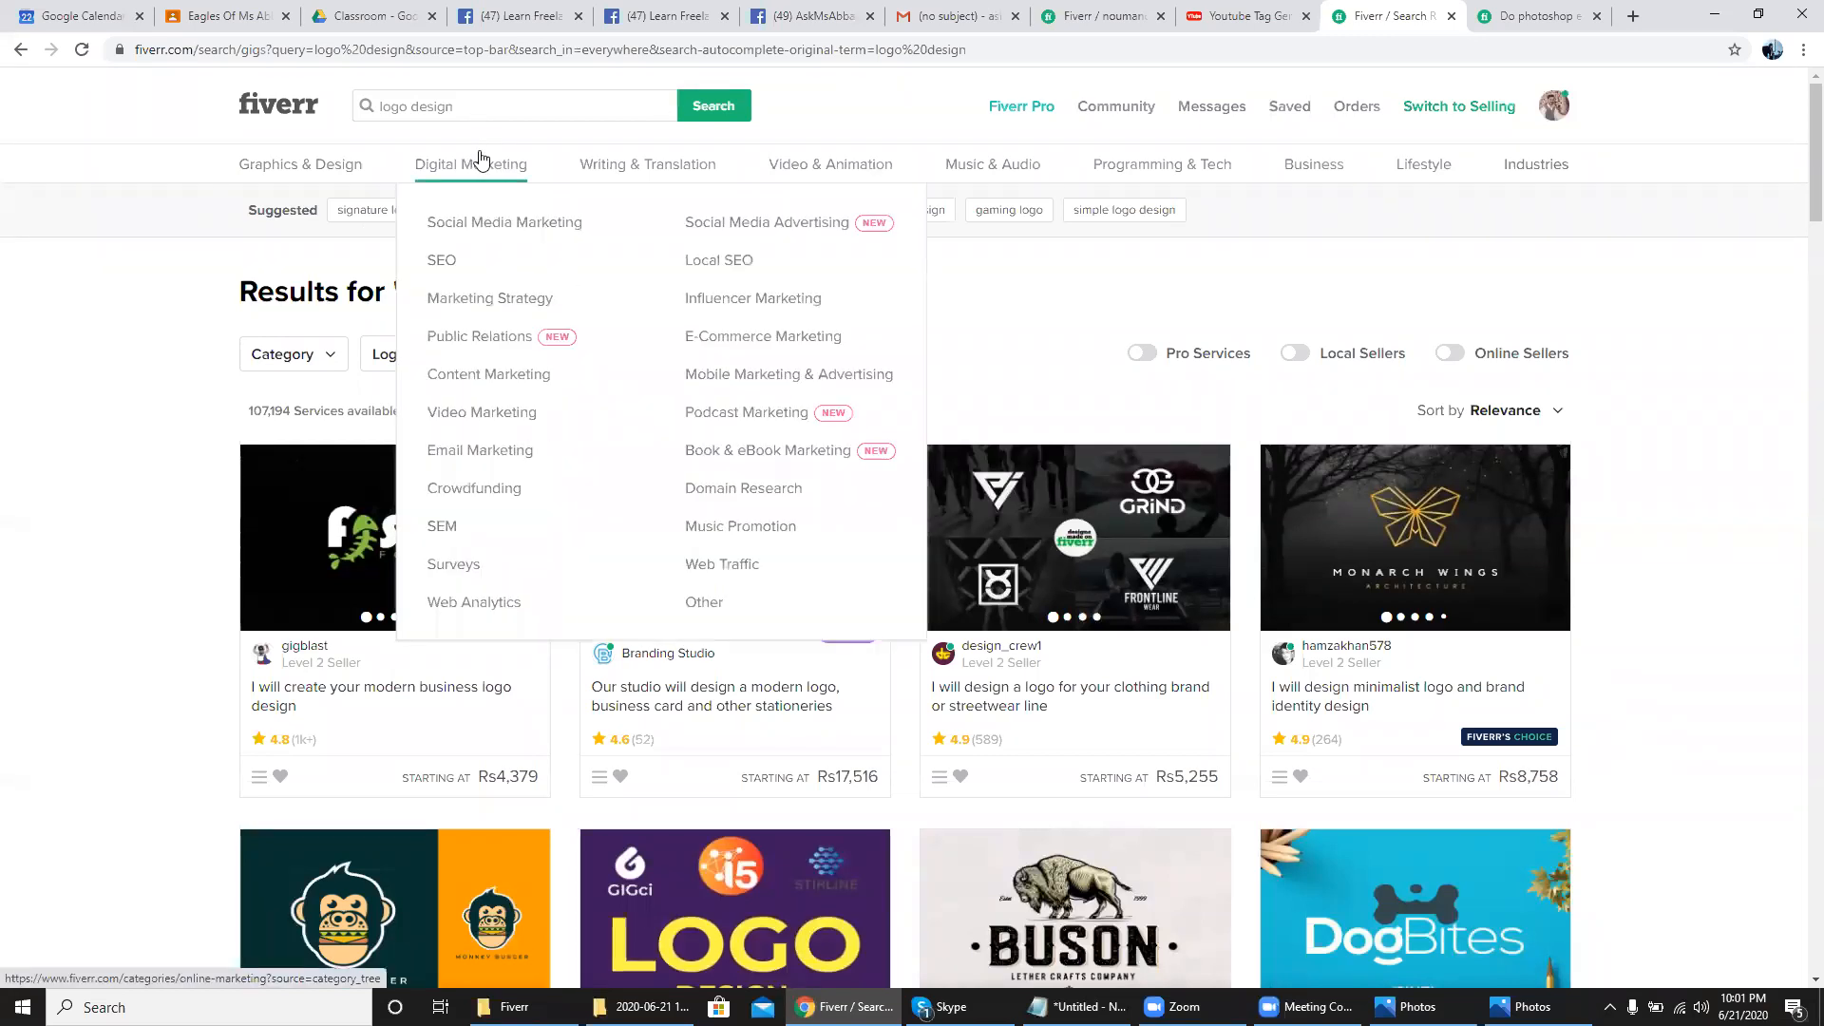